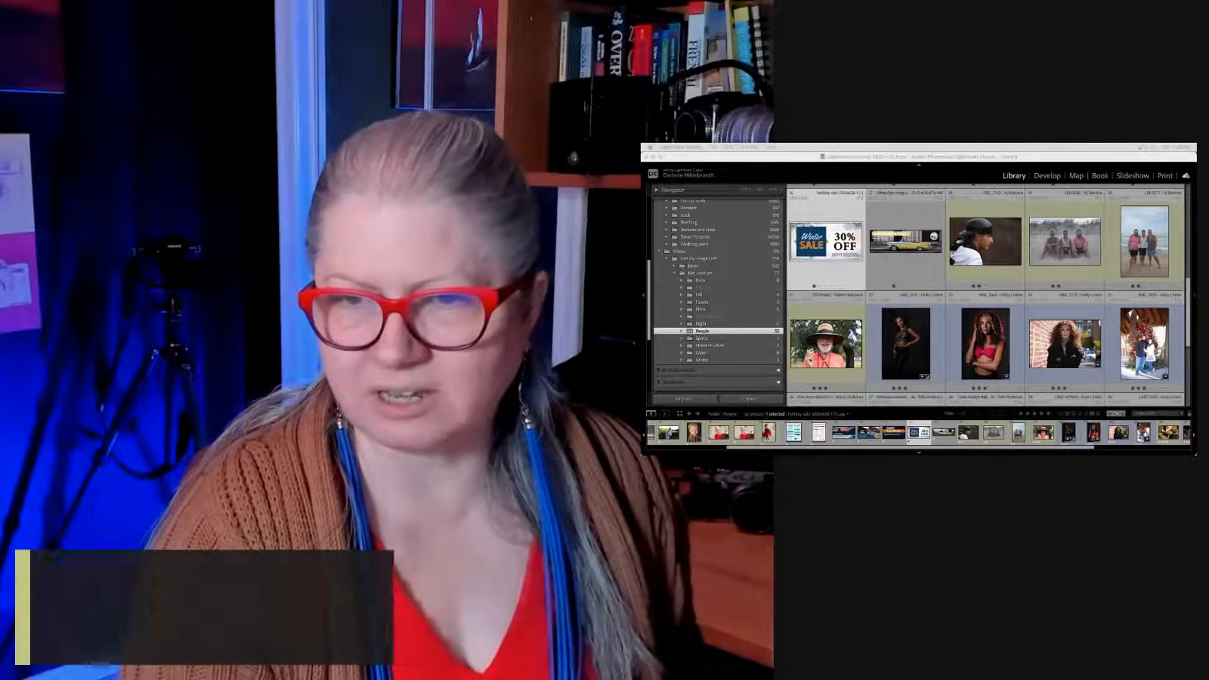
- Select the seven photos from the two children to the baby with white letters and display them in Survey view
left_click(1191, 306)
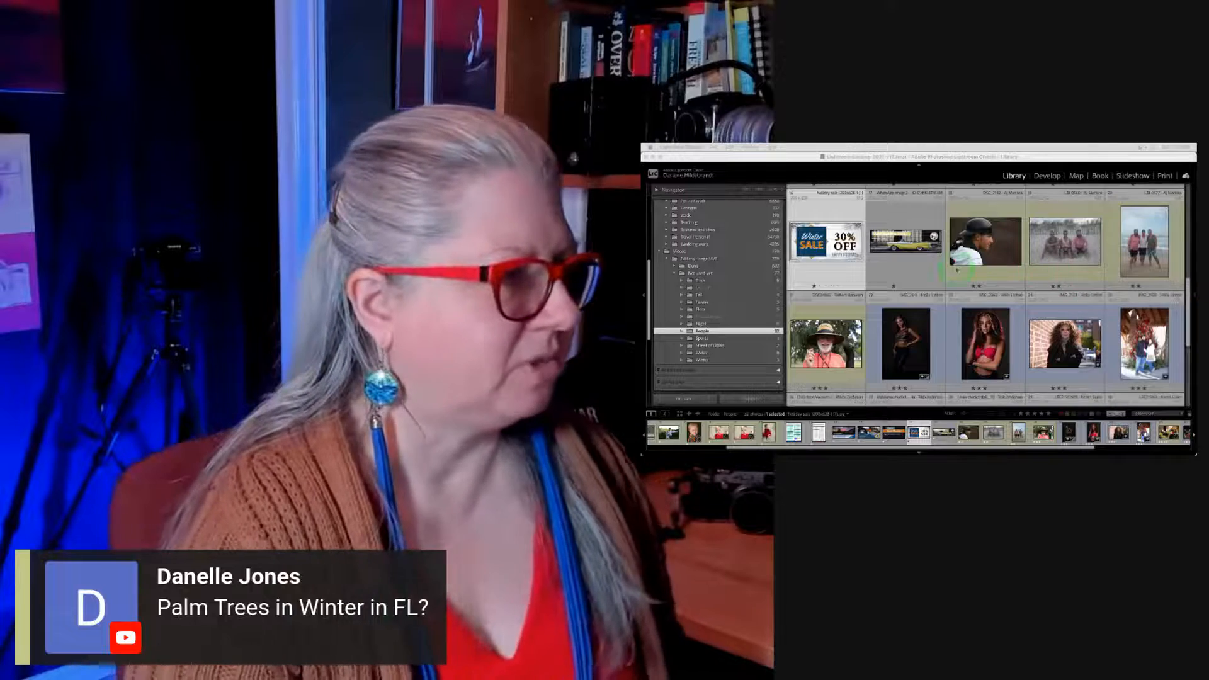
left_click(970, 275)
scroll(970, 275, "up", 10)
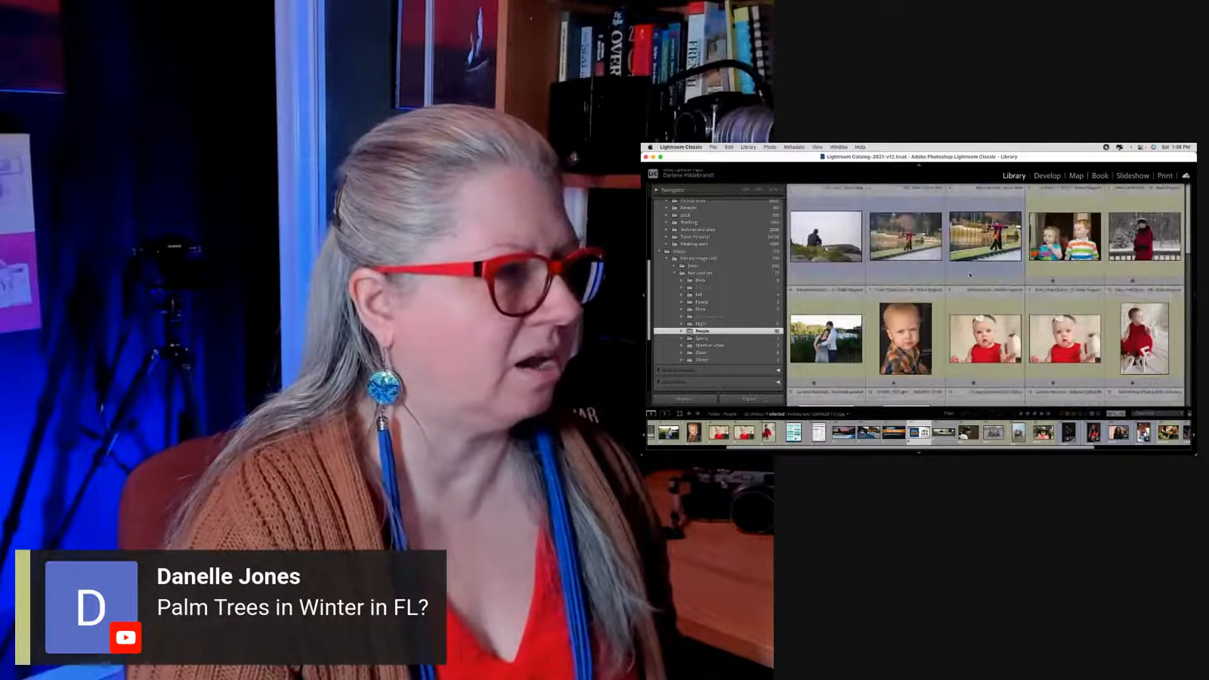
left_click(1051, 248)
scroll(1052, 244, "down", 1)
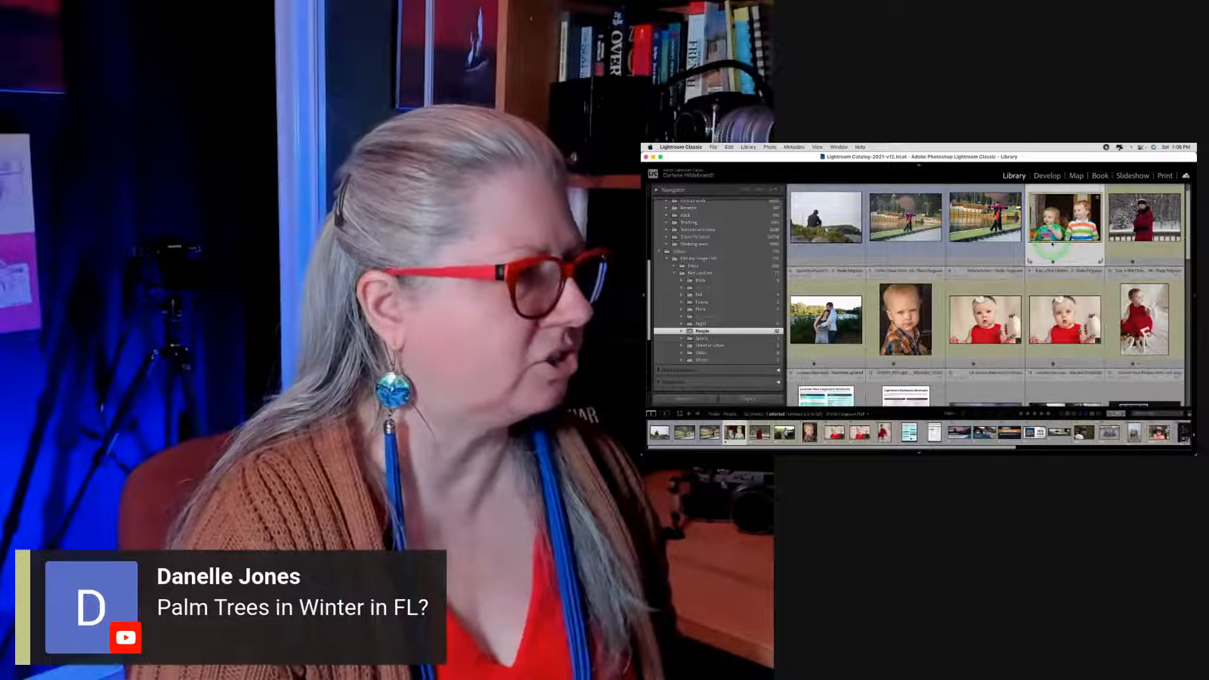
scroll(1052, 245, "down", 2)
left_click(1137, 298)
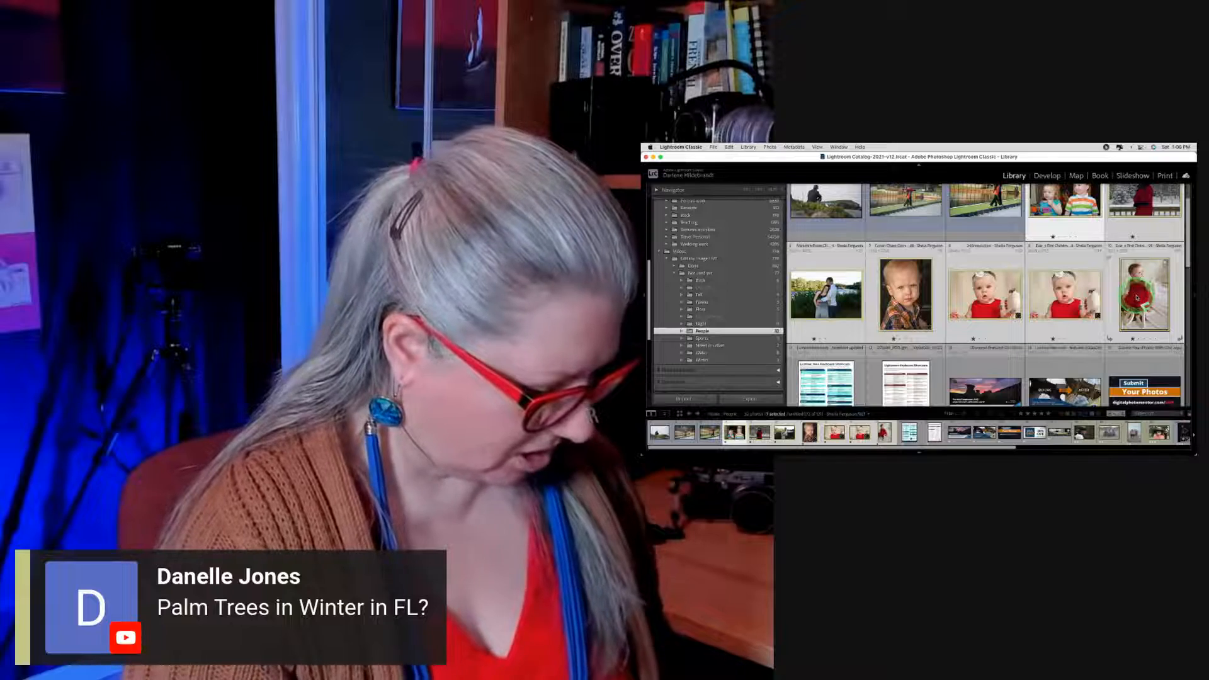
key("n")
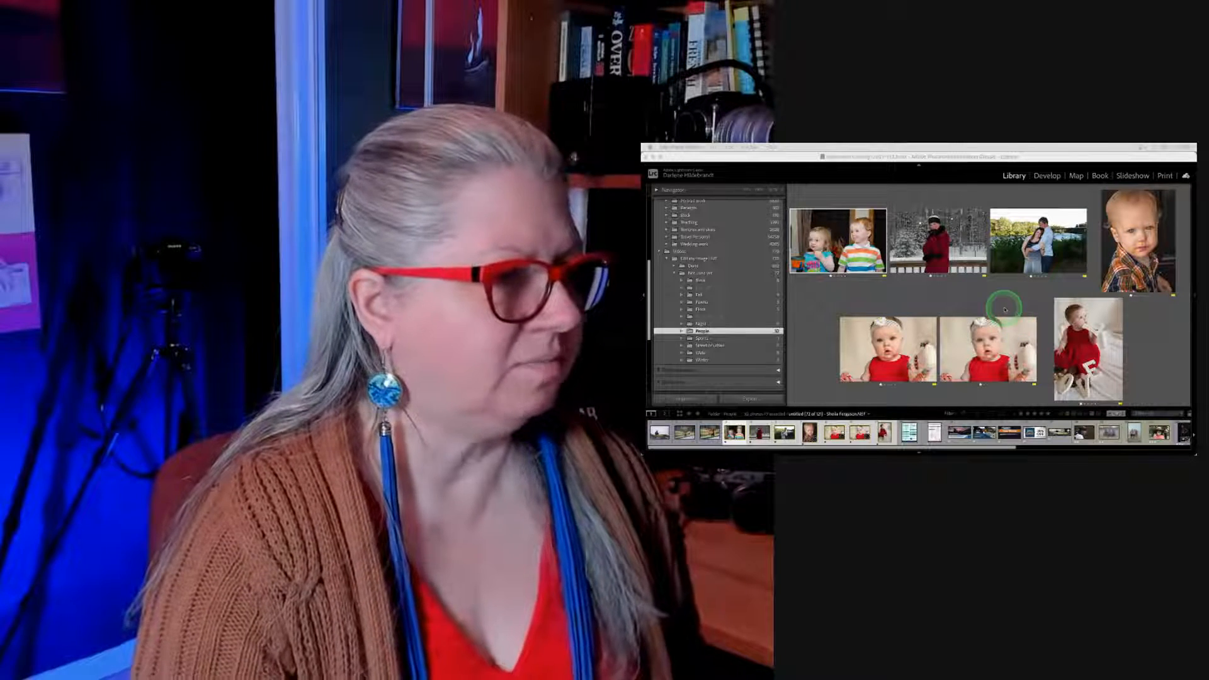
- Examine the surveyed photos one at a time, zooming into the headband baby portrait, and return to Survey view
double_click(865, 353)
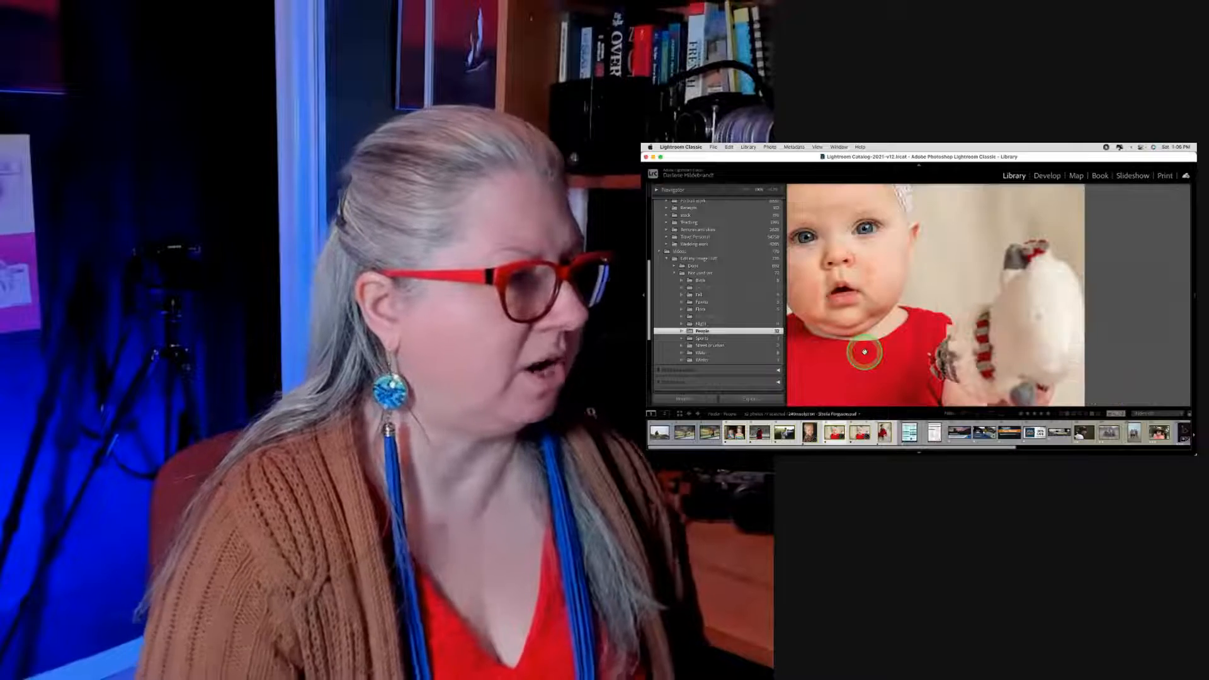
left_click(865, 353)
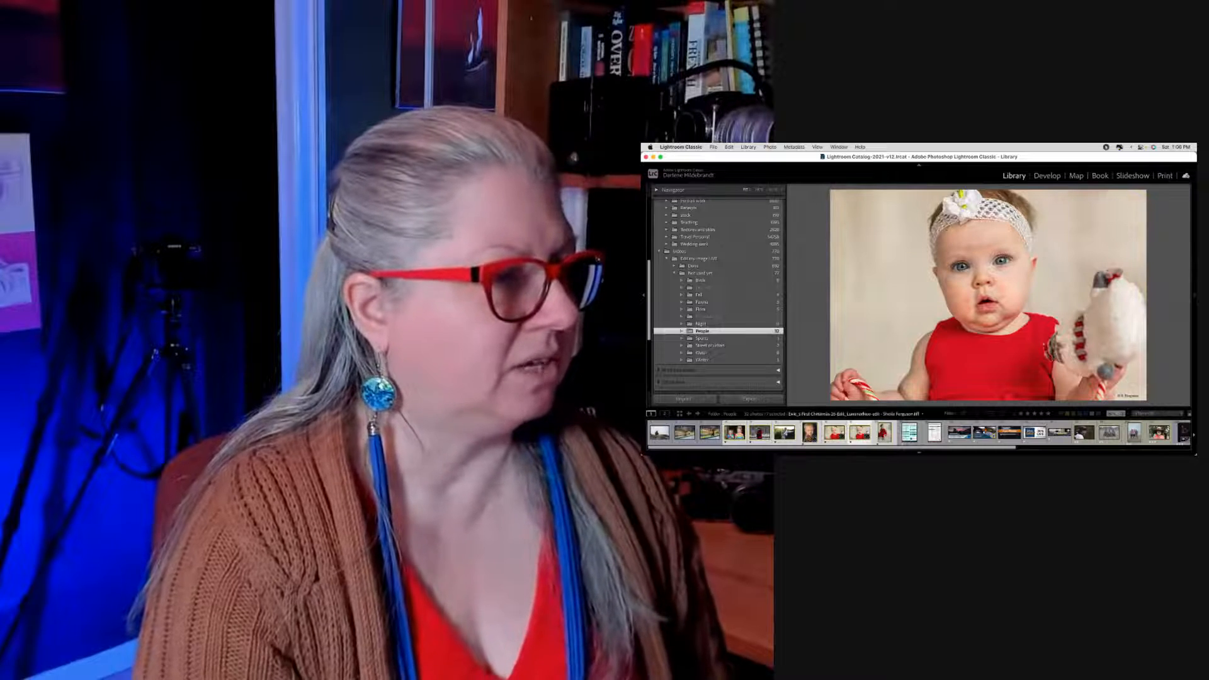
key("Right")
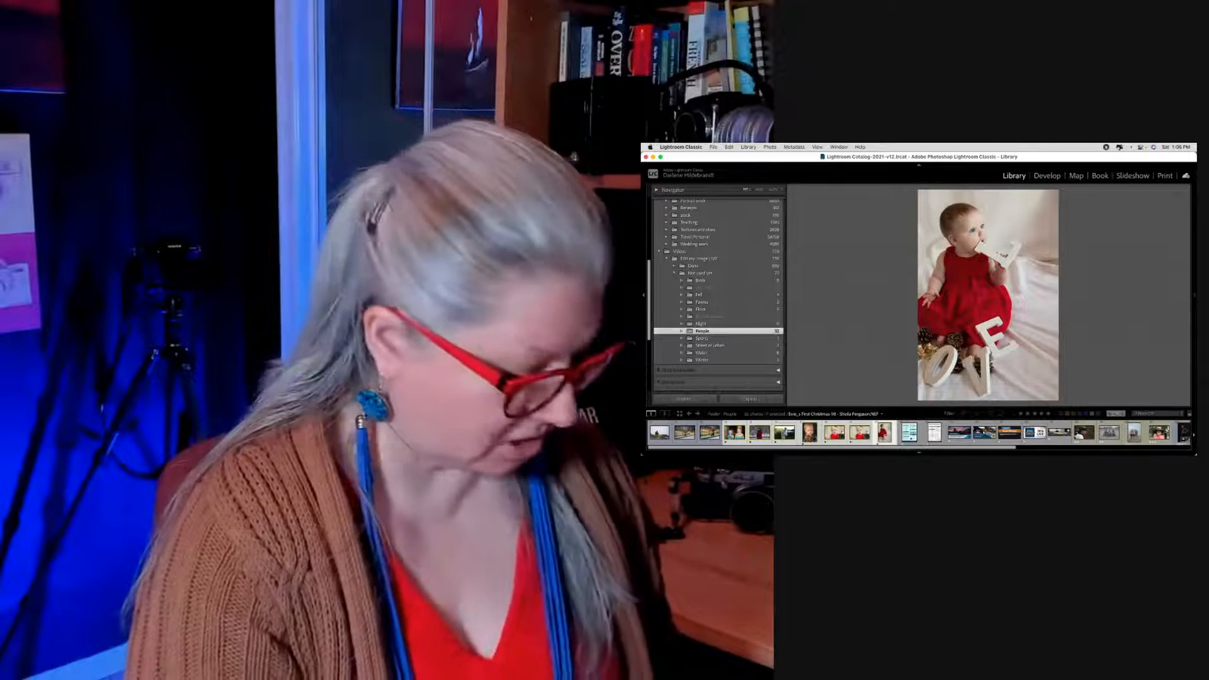
key("Left")
key("Left")
key("Left")
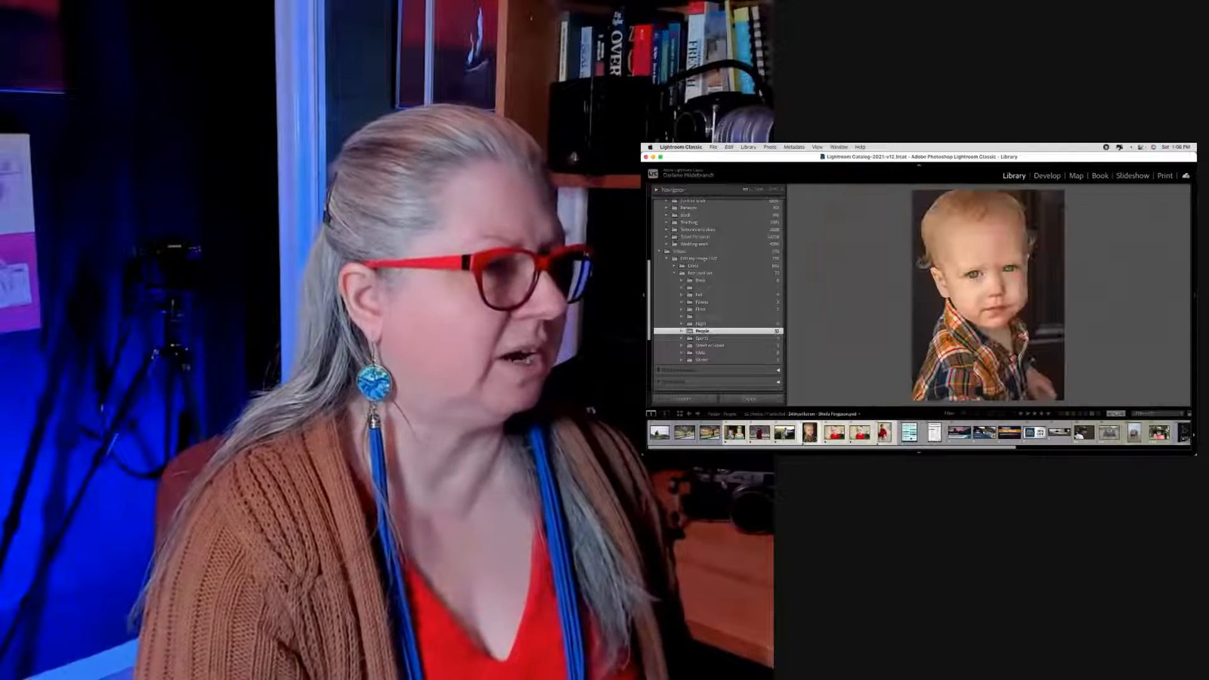
key("Left")
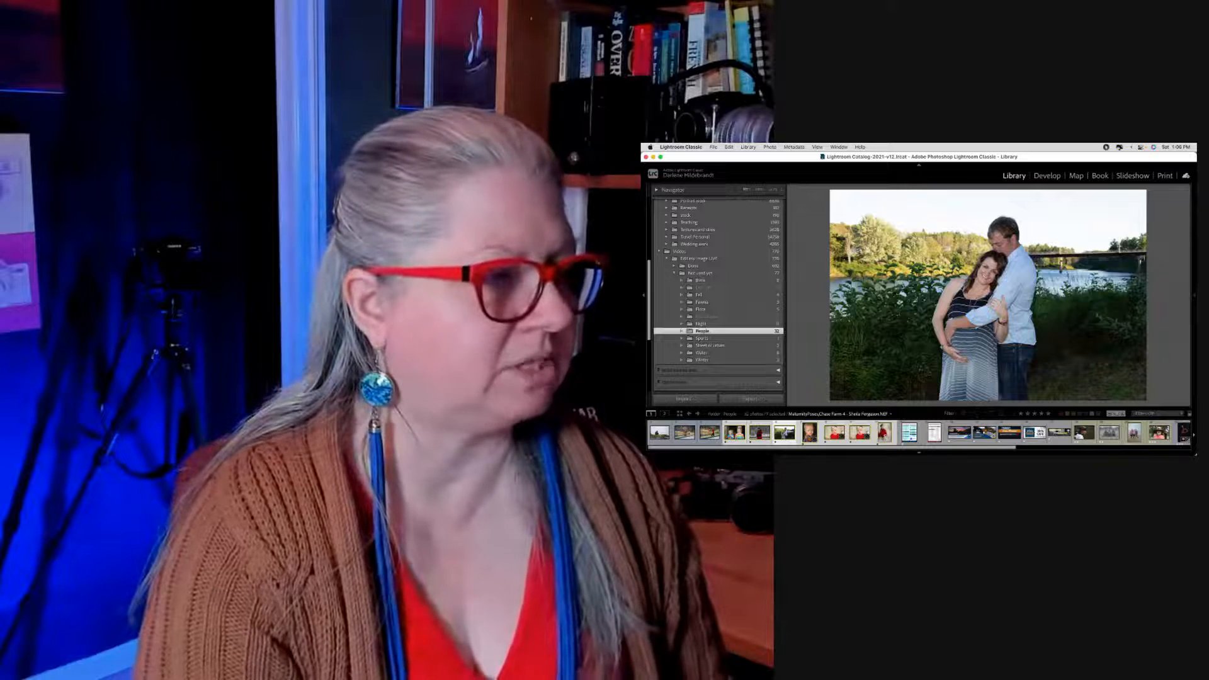
key("Left")
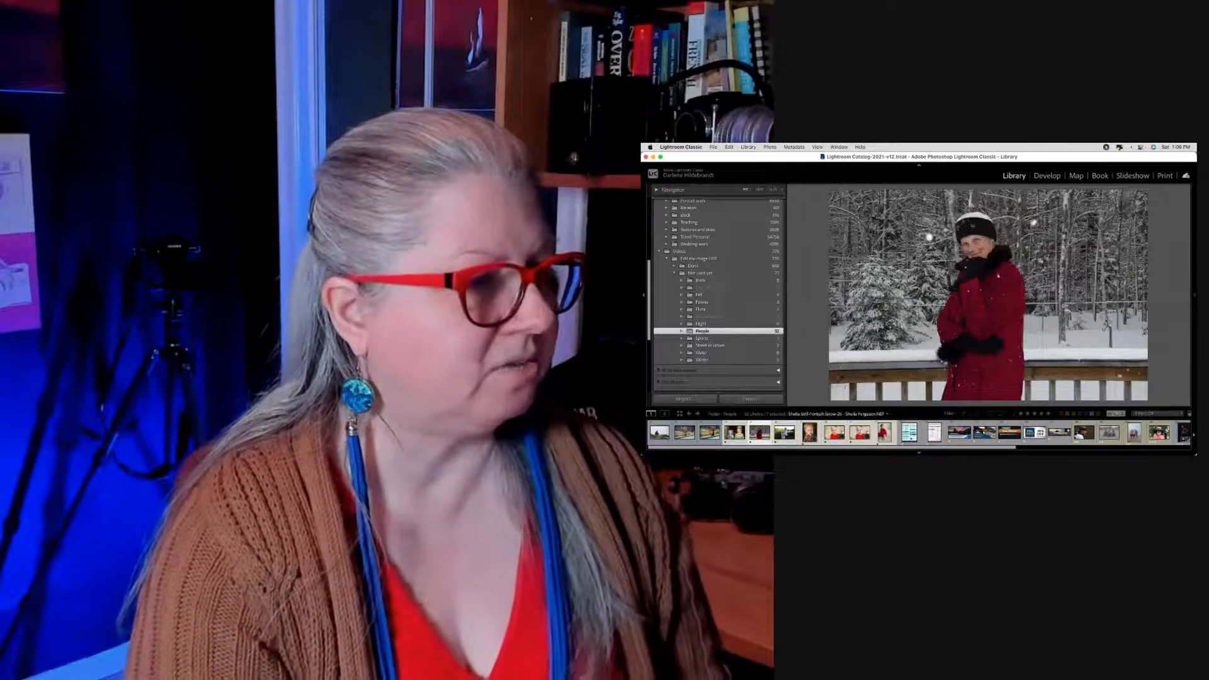
key("Left")
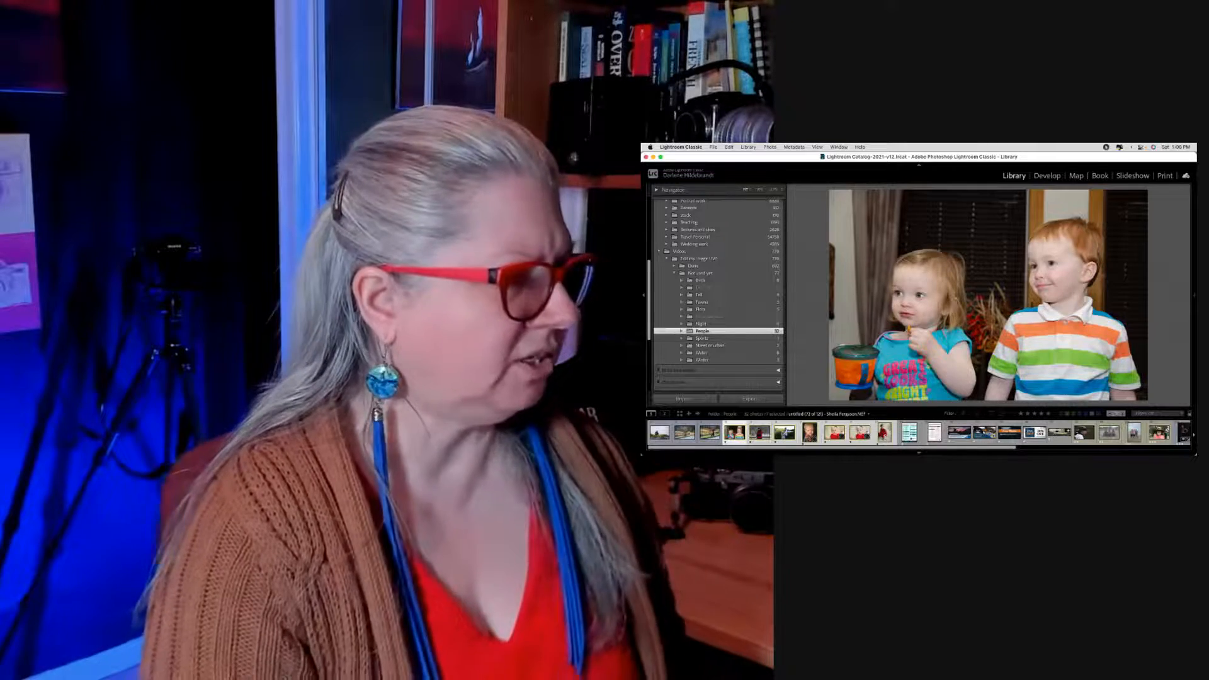
key("Right")
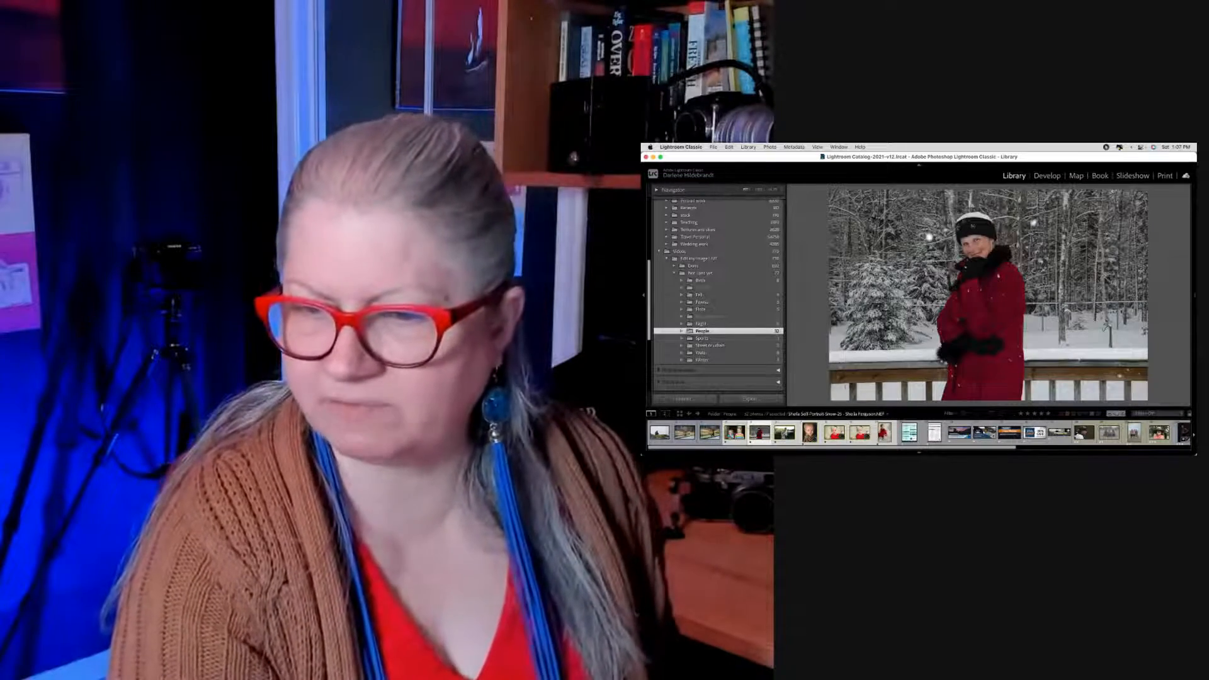
key("n")
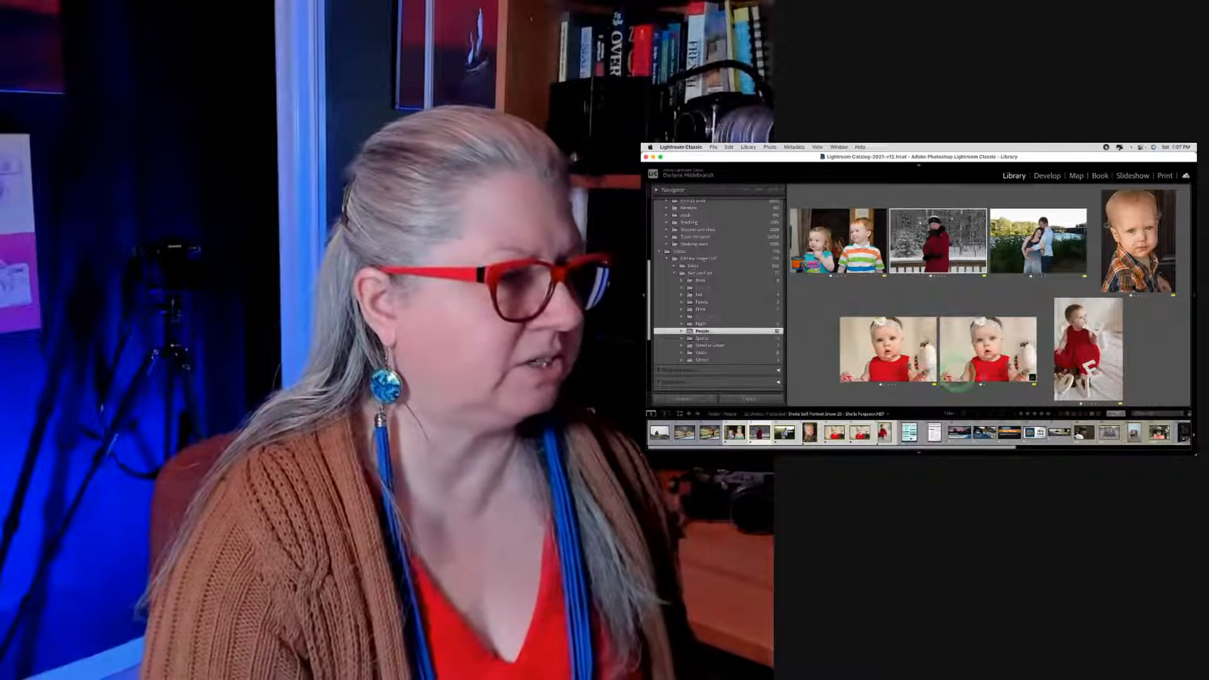
- Open the photo of the baby in the red dress with the LOVE letters in the Develop module
double_click(1076, 351)
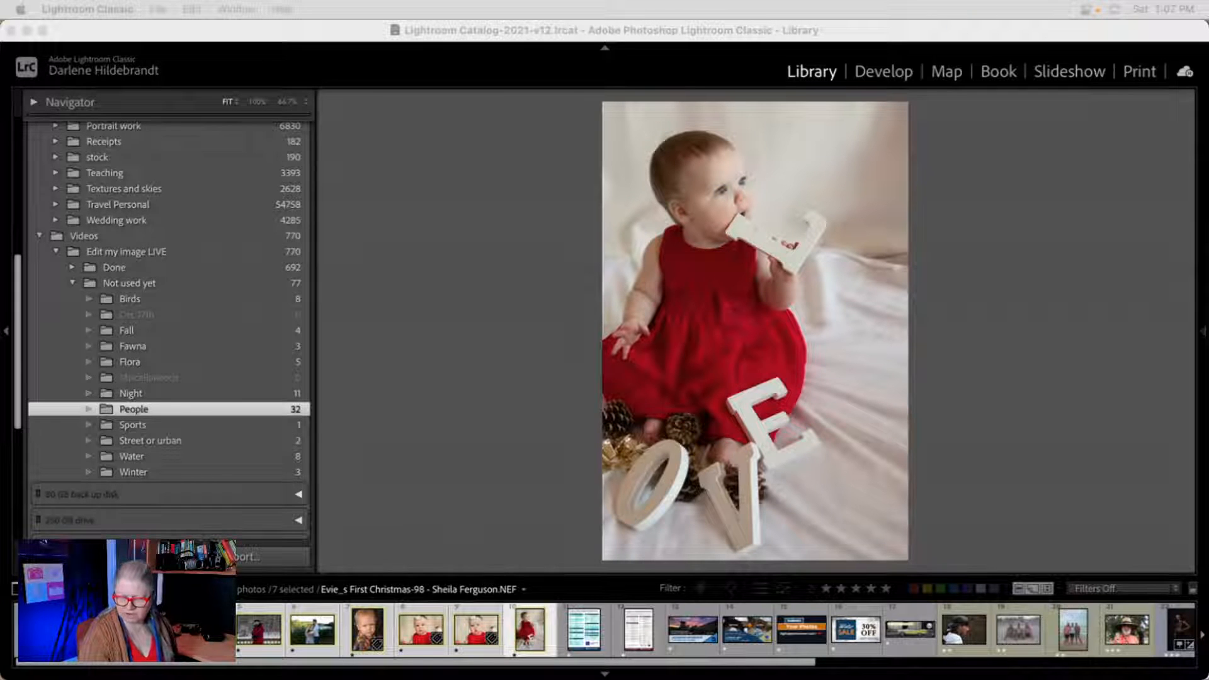
left_click(1044, 296)
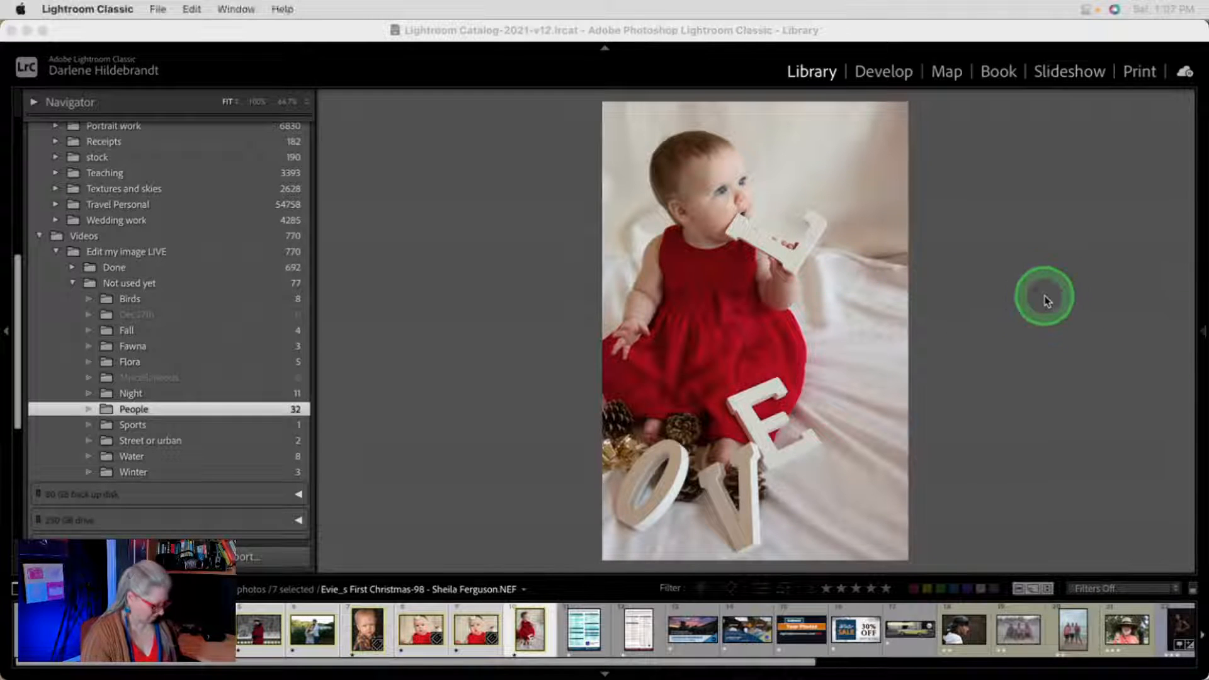
key("d")
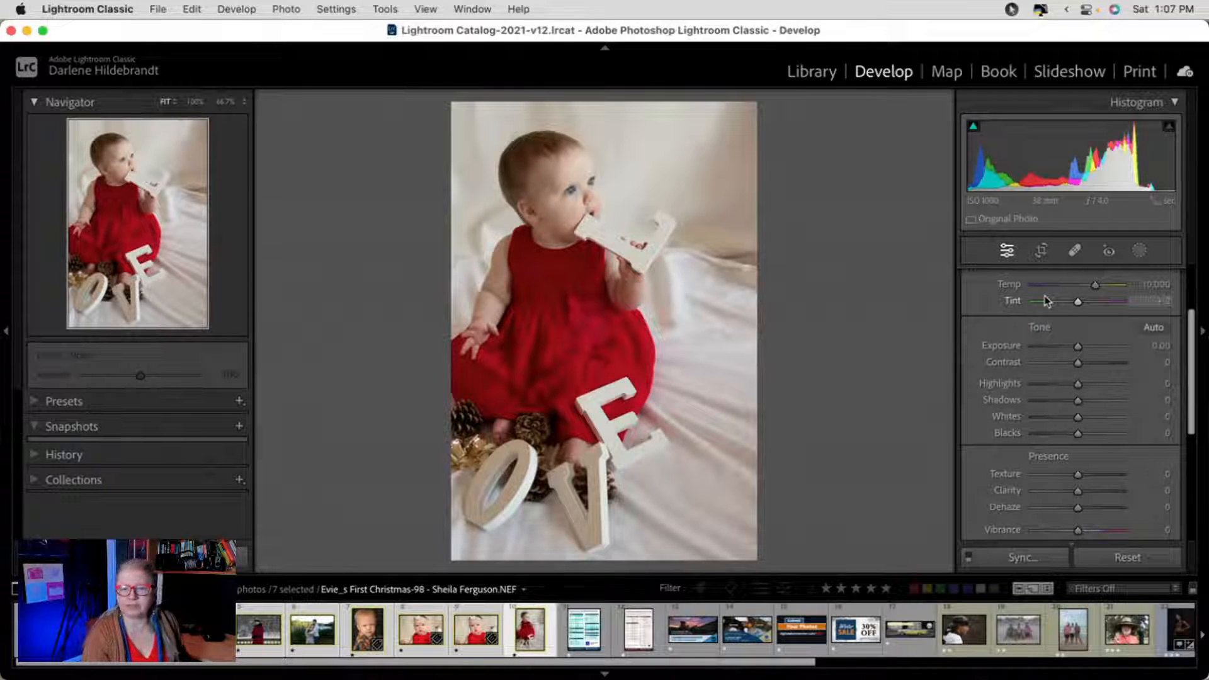
- Inspect the baby's face and the letter in hand at 100%, and return to the fitted view
left_click(554, 189)
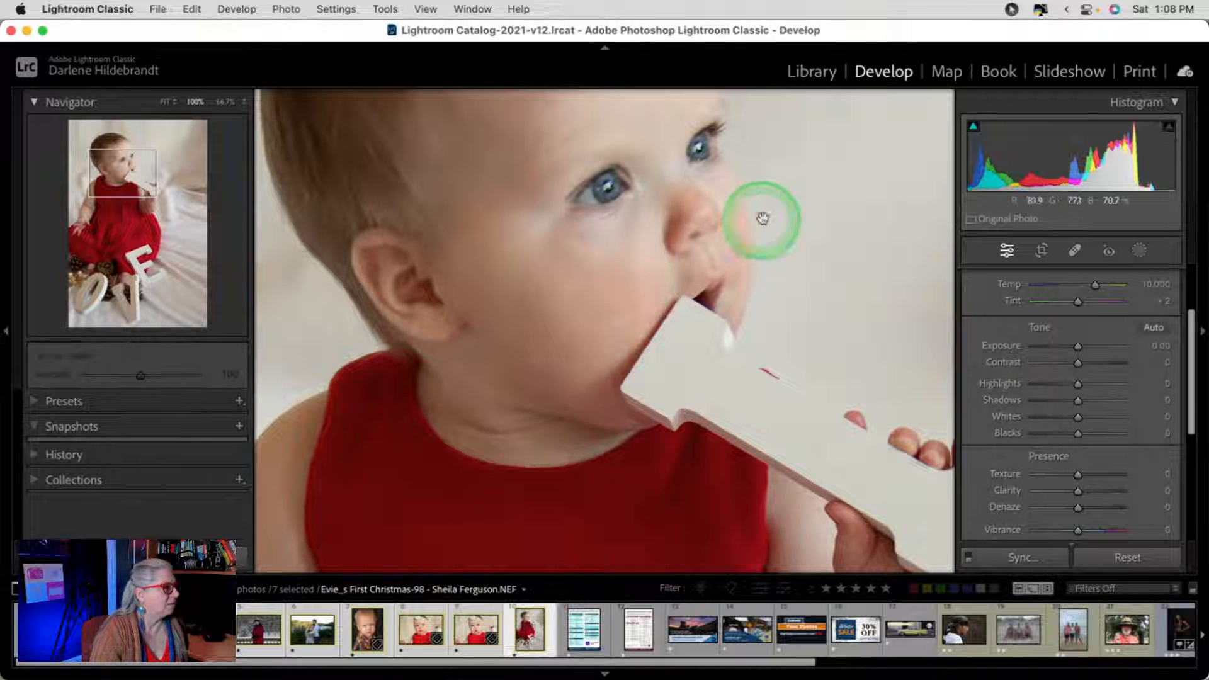
scroll(839, 343, "down", 5)
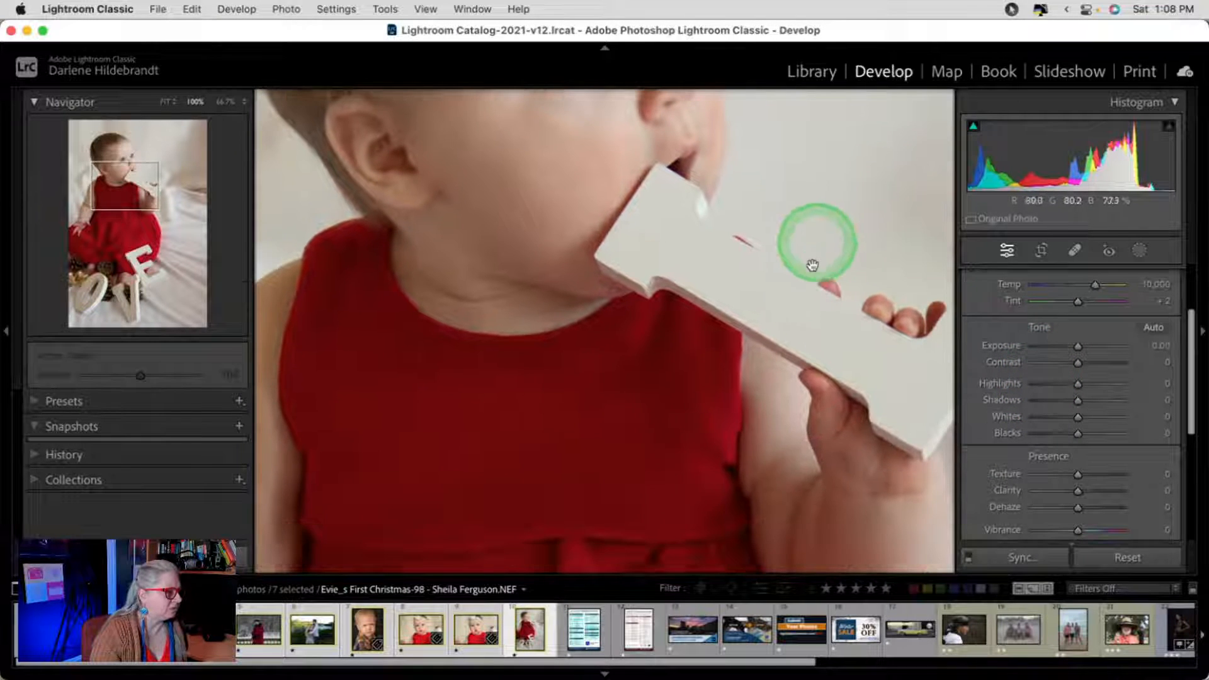
left_click_drag(820, 202, 858, 441)
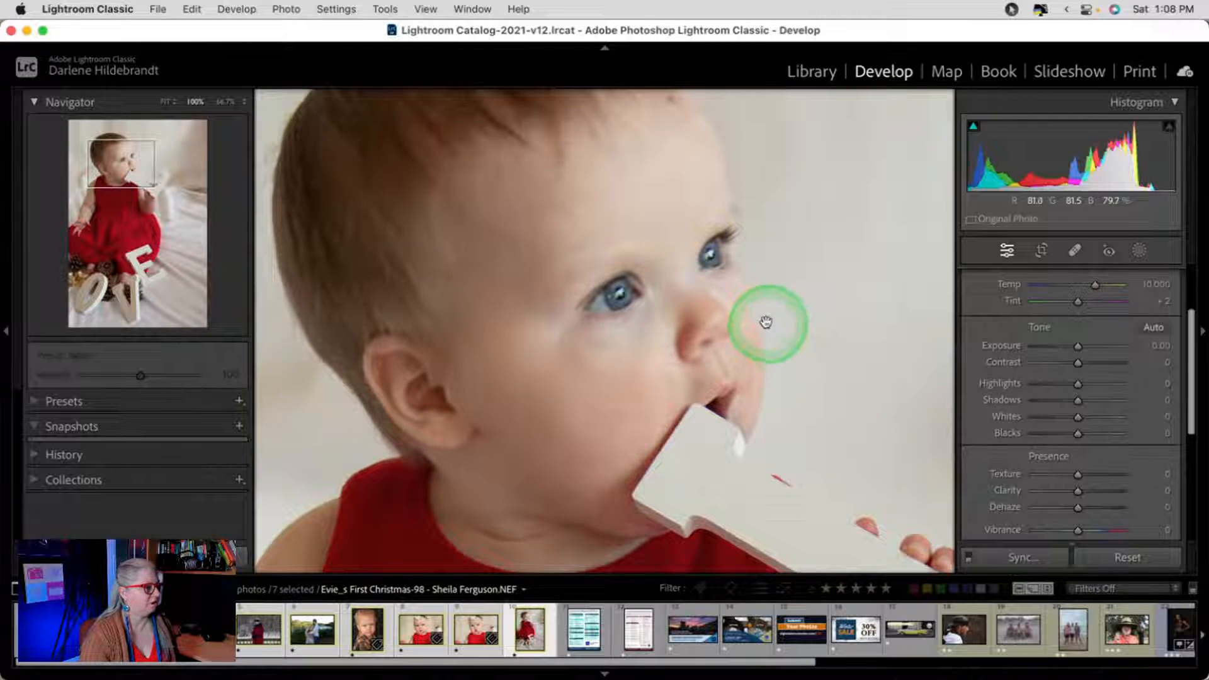
left_click(769, 324)
scroll(1100, 362, "up", 3)
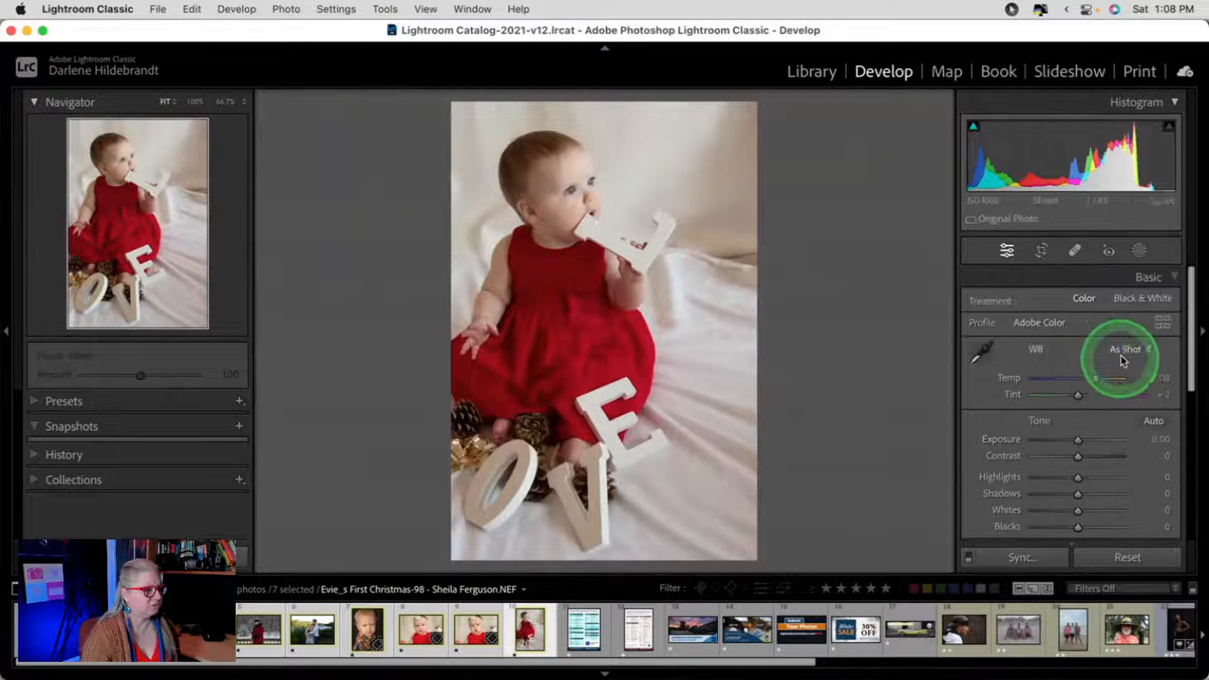
- Review the camera matching profiles and the white balance presets offered for the raw NEF photo
left_click(1162, 324)
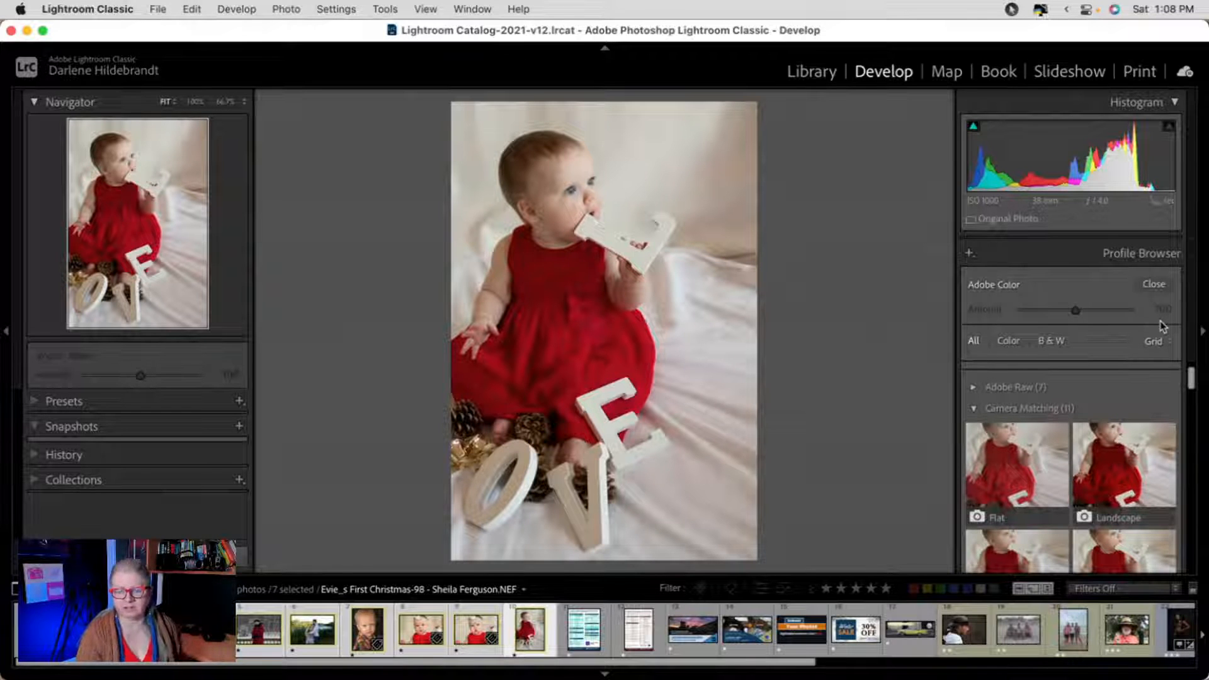
left_click(1025, 491)
left_click(1089, 503)
left_click(1154, 284)
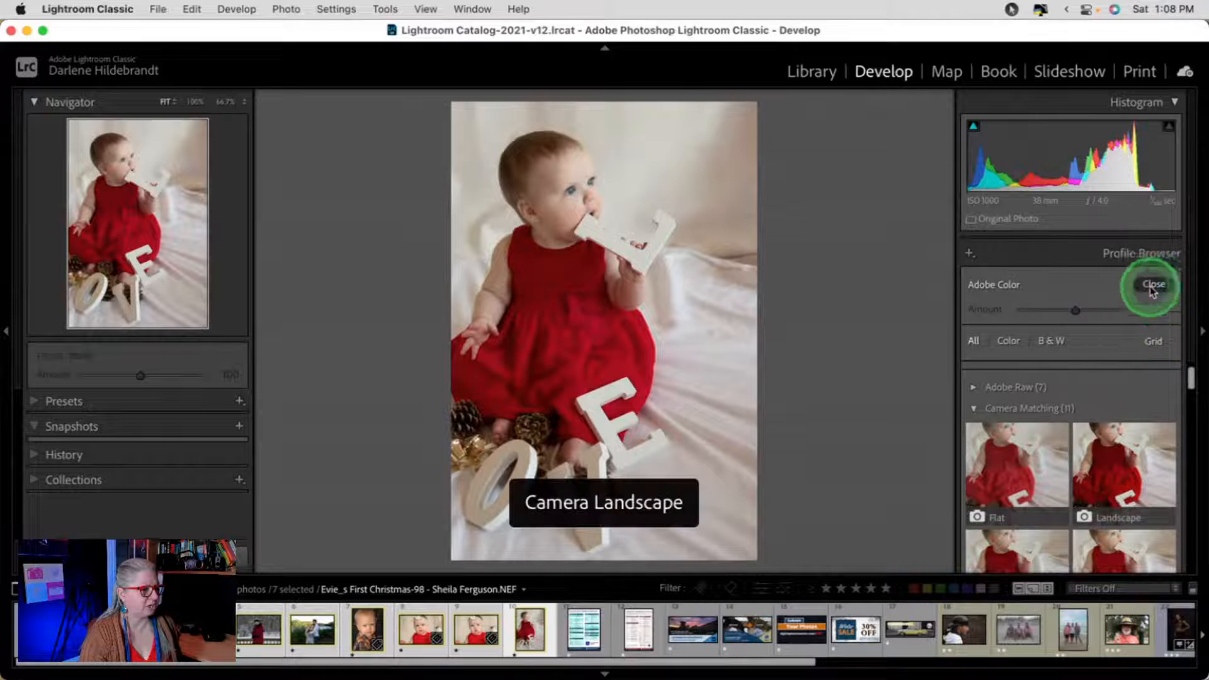
left_click(1119, 349)
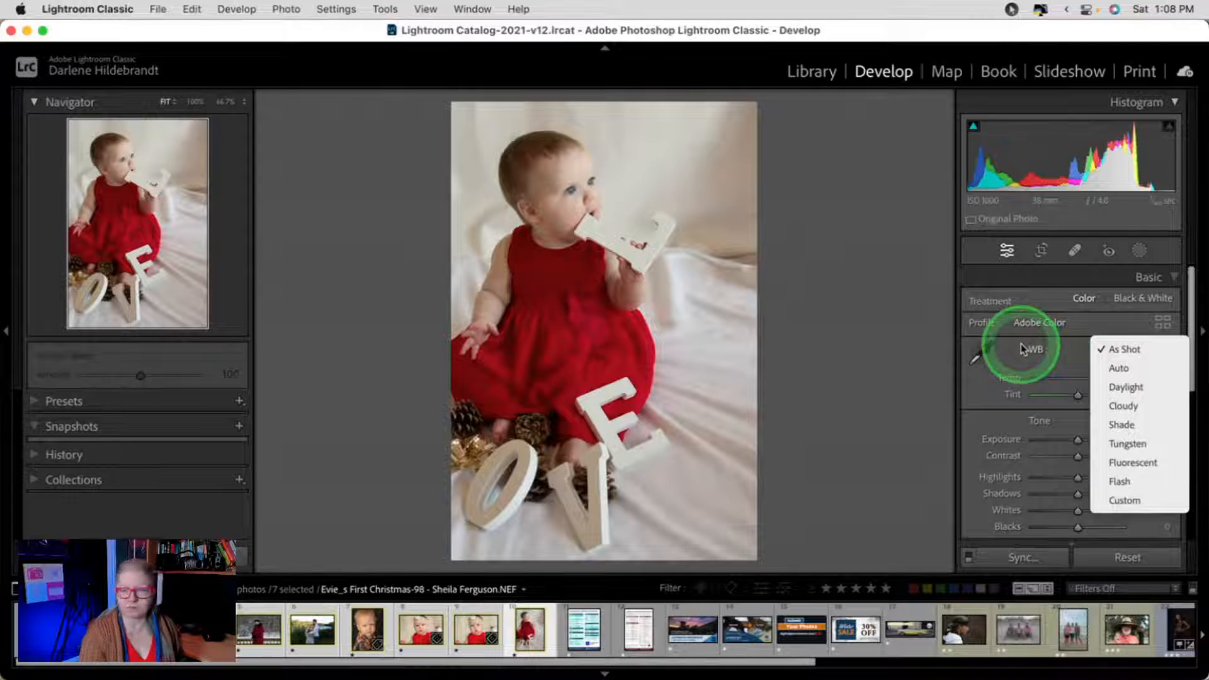
left_click(888, 318)
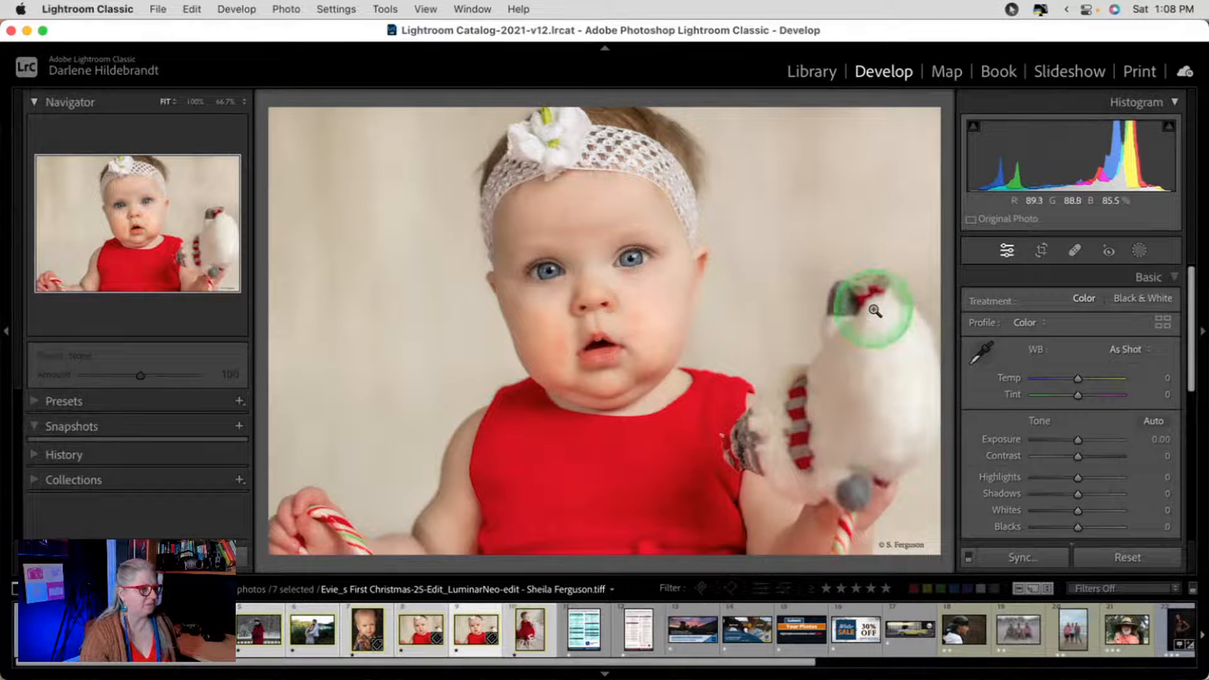
- Check the profiles and white balance options of the TIFF baby portrait, and the white balance options of its PSD version
left_click(1162, 325)
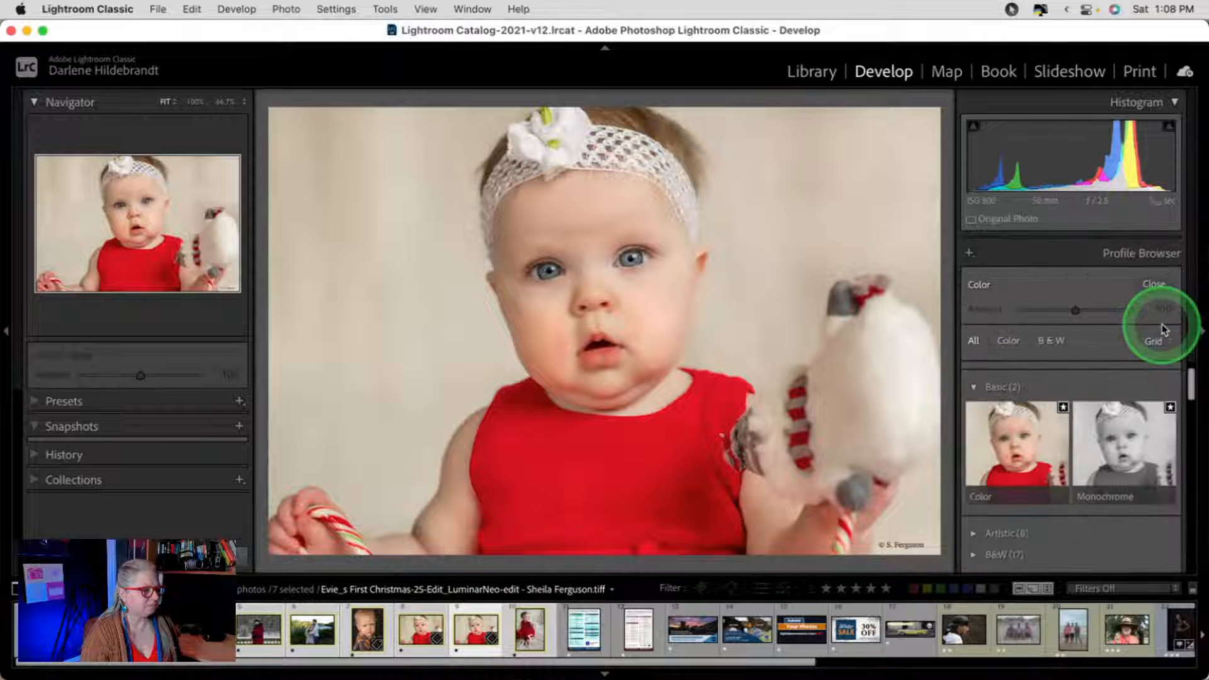
left_click(1075, 463)
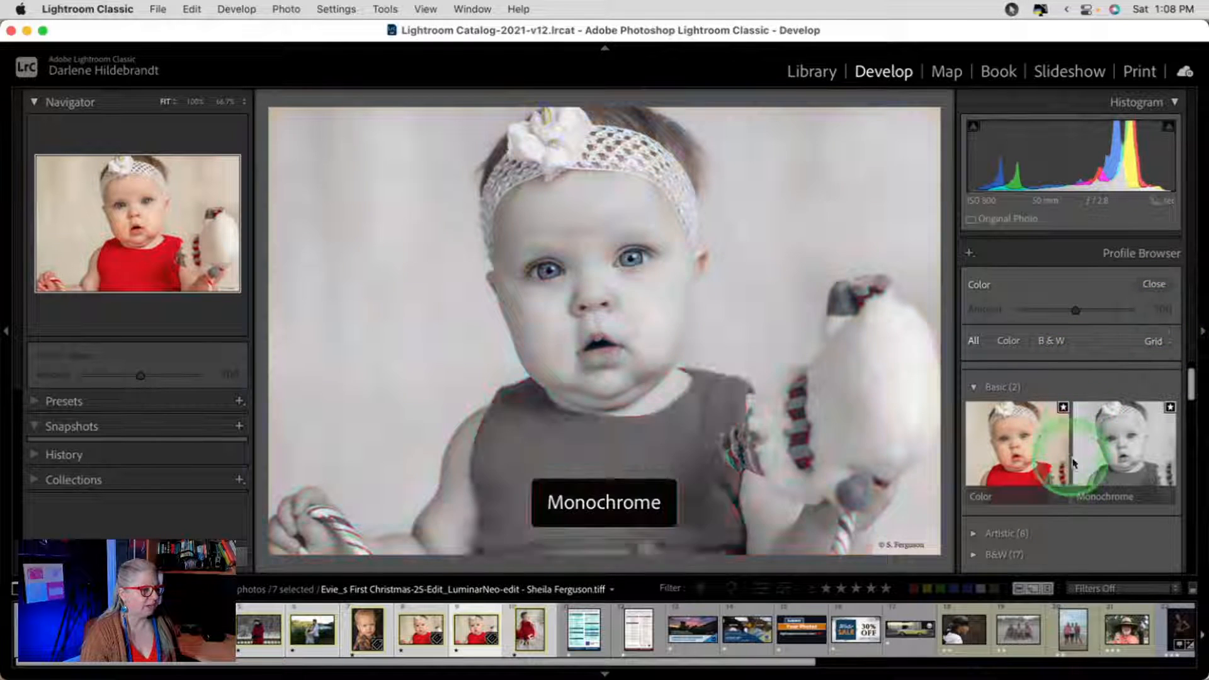
left_click(1155, 284)
left_click(1162, 325)
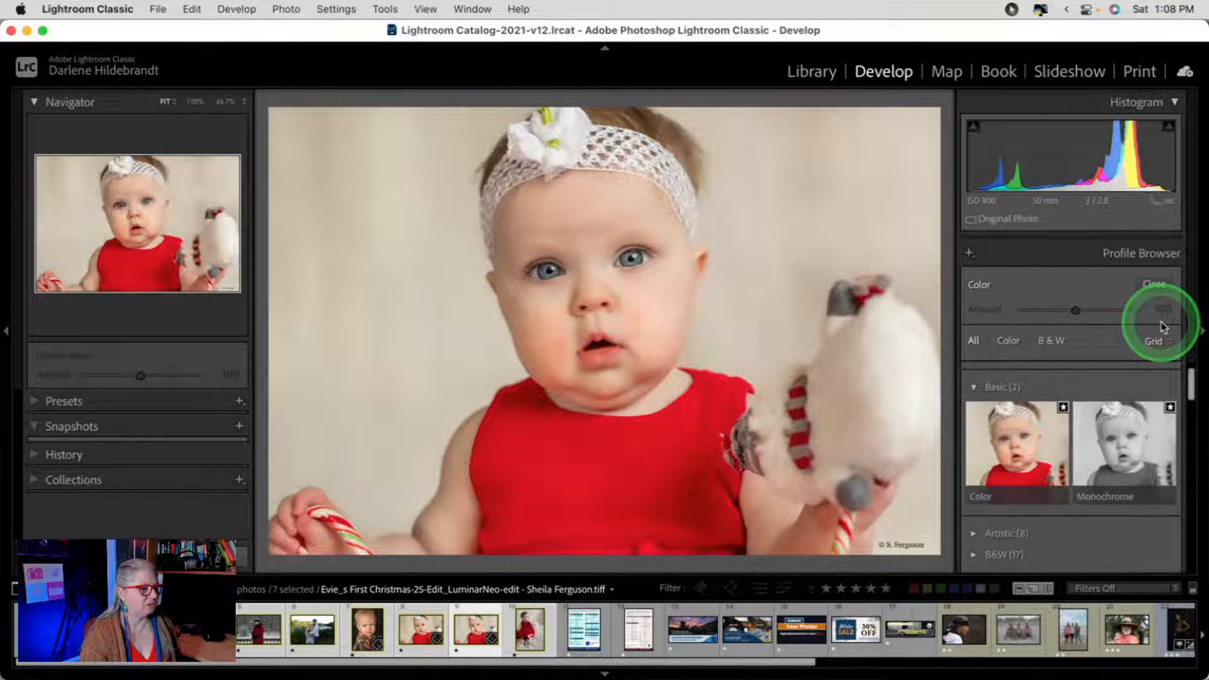
left_click(1154, 284)
left_click(1128, 350)
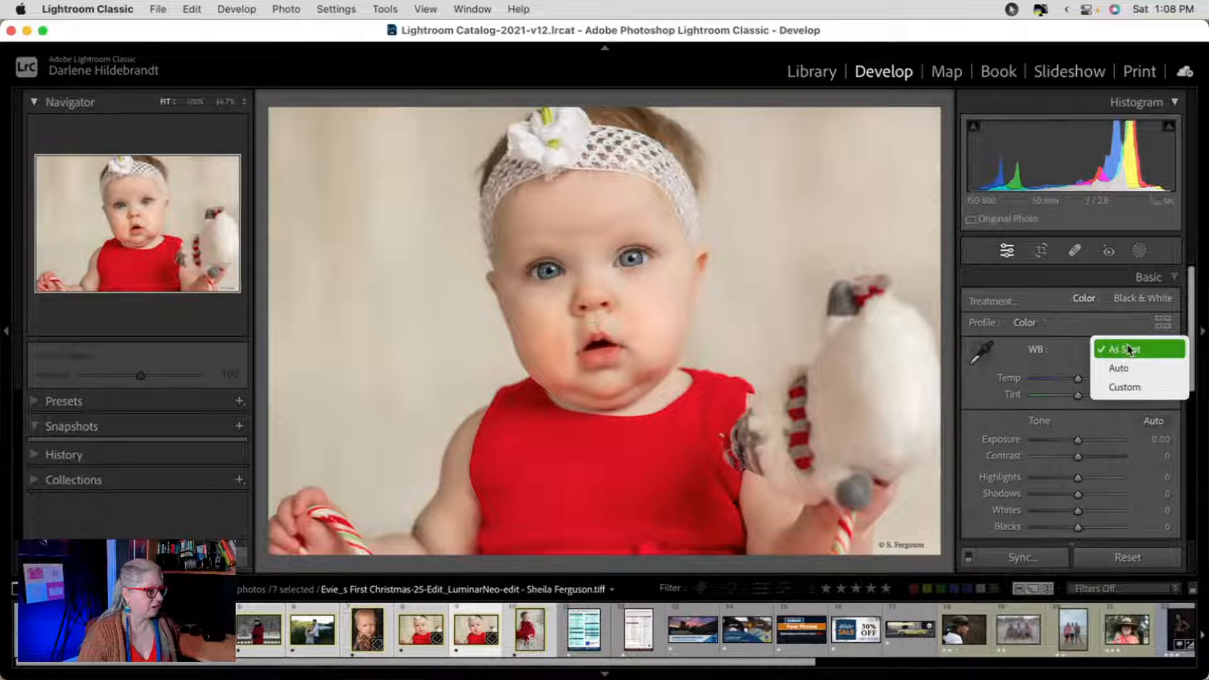
left_click(987, 360)
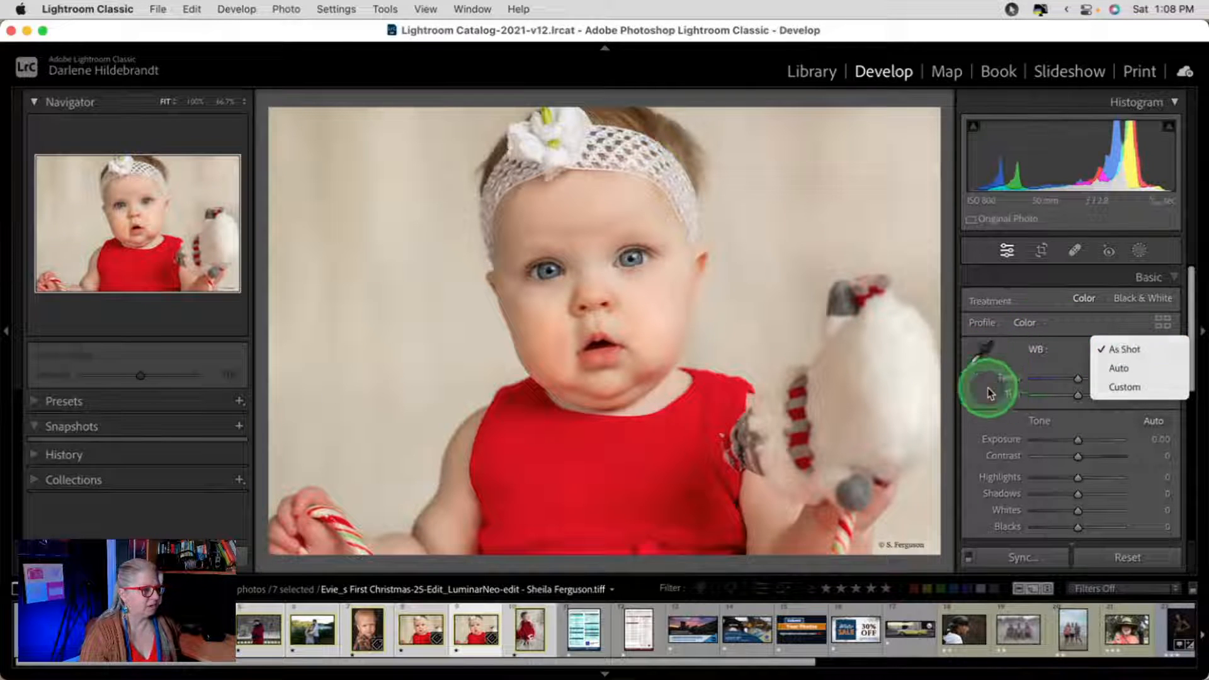
key("Left")
left_click(1125, 349)
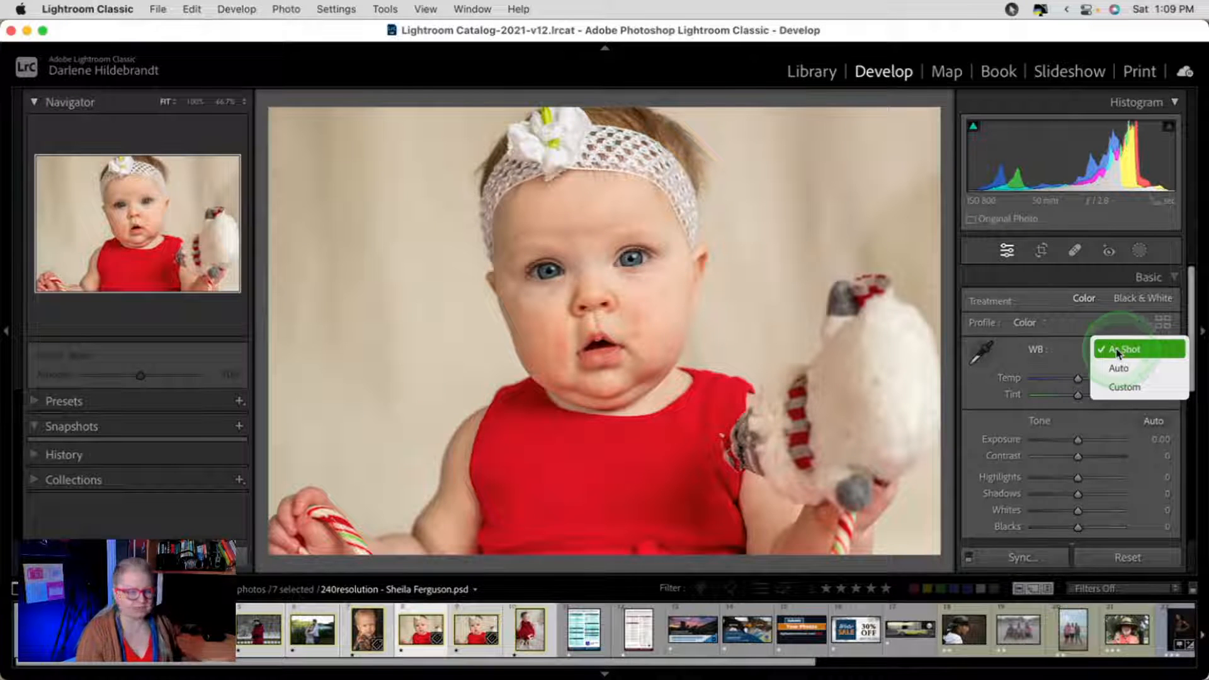
- Select only the raw NEF photo of the baby with the LOVE letters and reveal its file in Finder
left_click(548, 628)
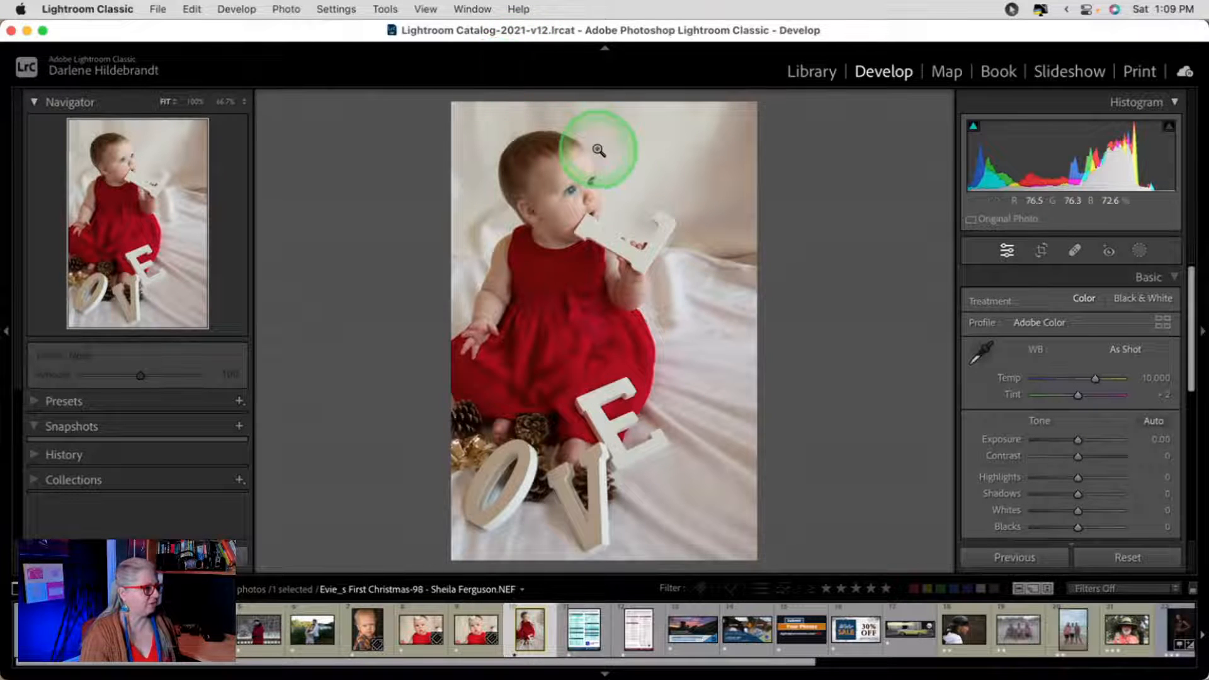
right_click(602, 276)
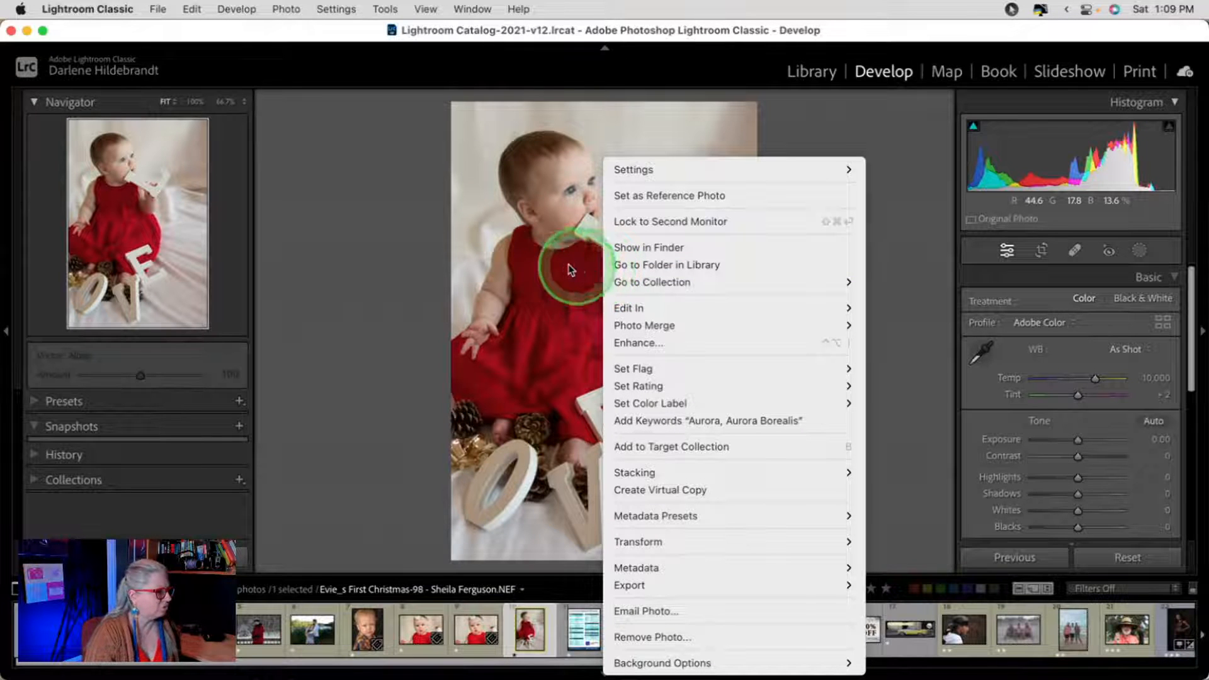
left_click(668, 249)
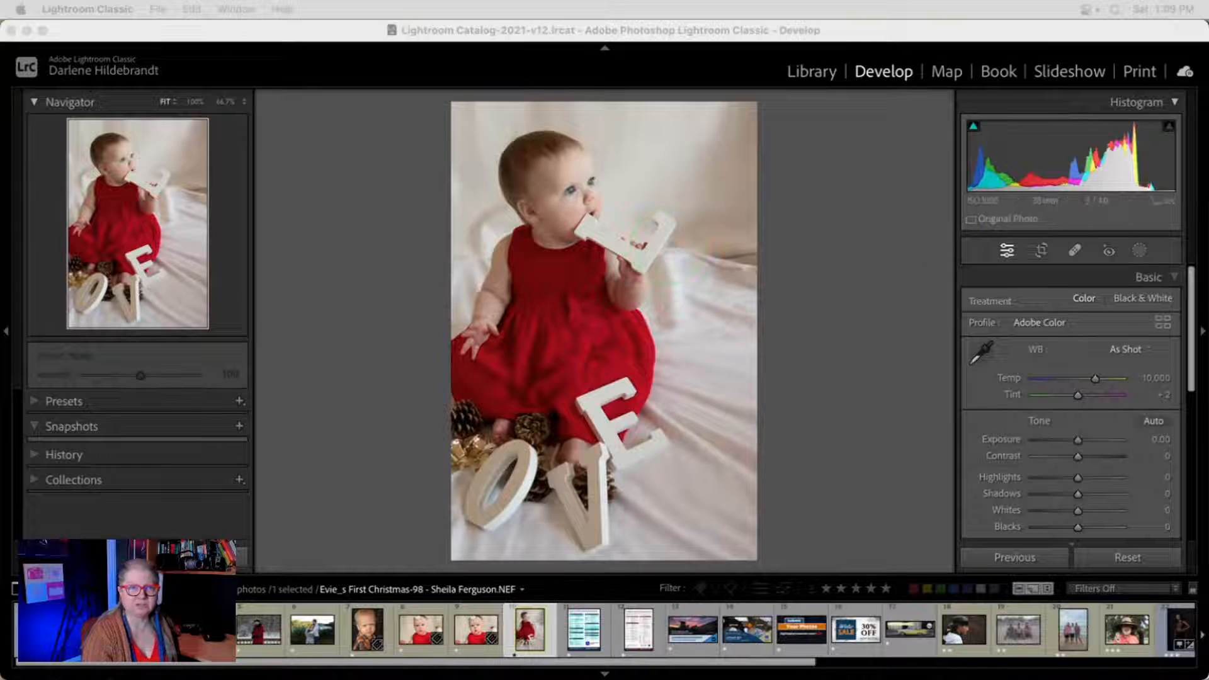
left_click_drag(774, 76, 423, 31)
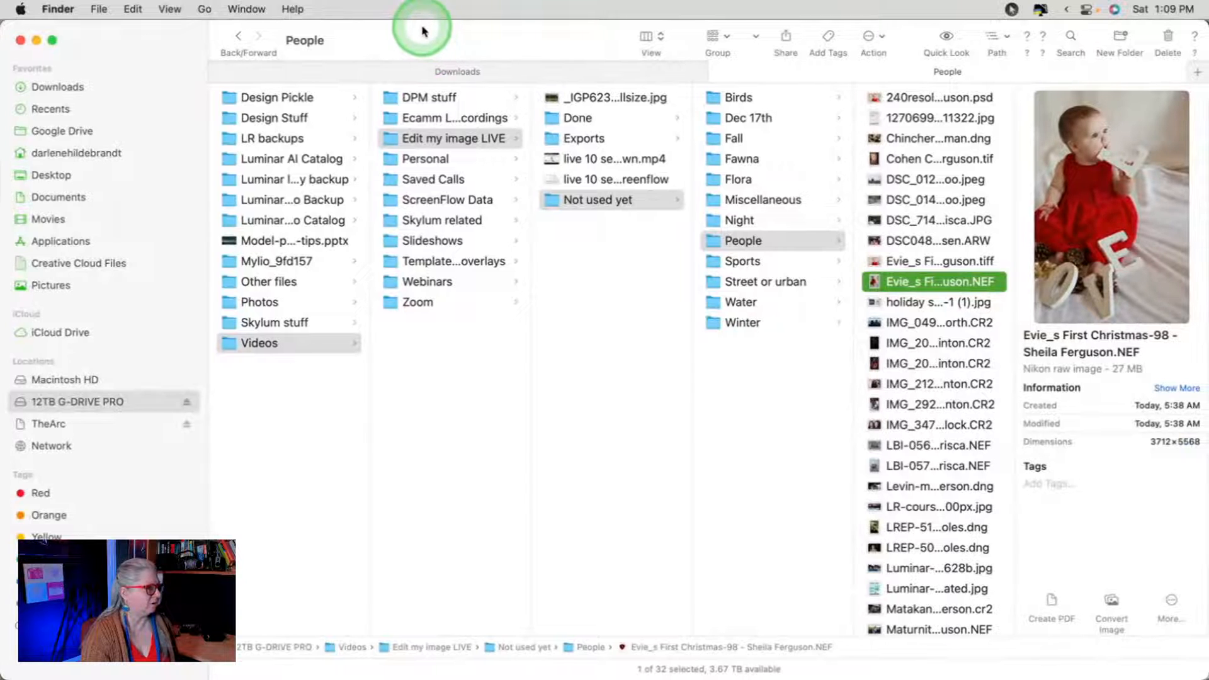
- Open the raw NEF photo of the baby from Finder and switch back to Lightroom Classic
double_click(933, 284)
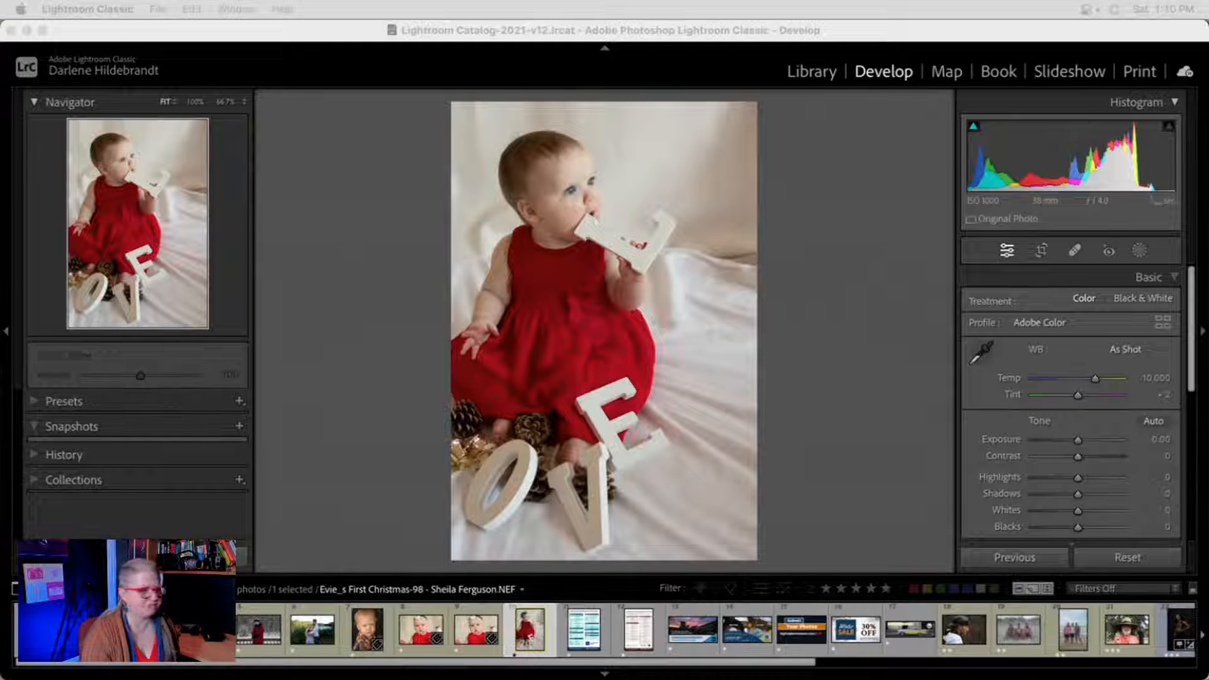
left_click(869, 249)
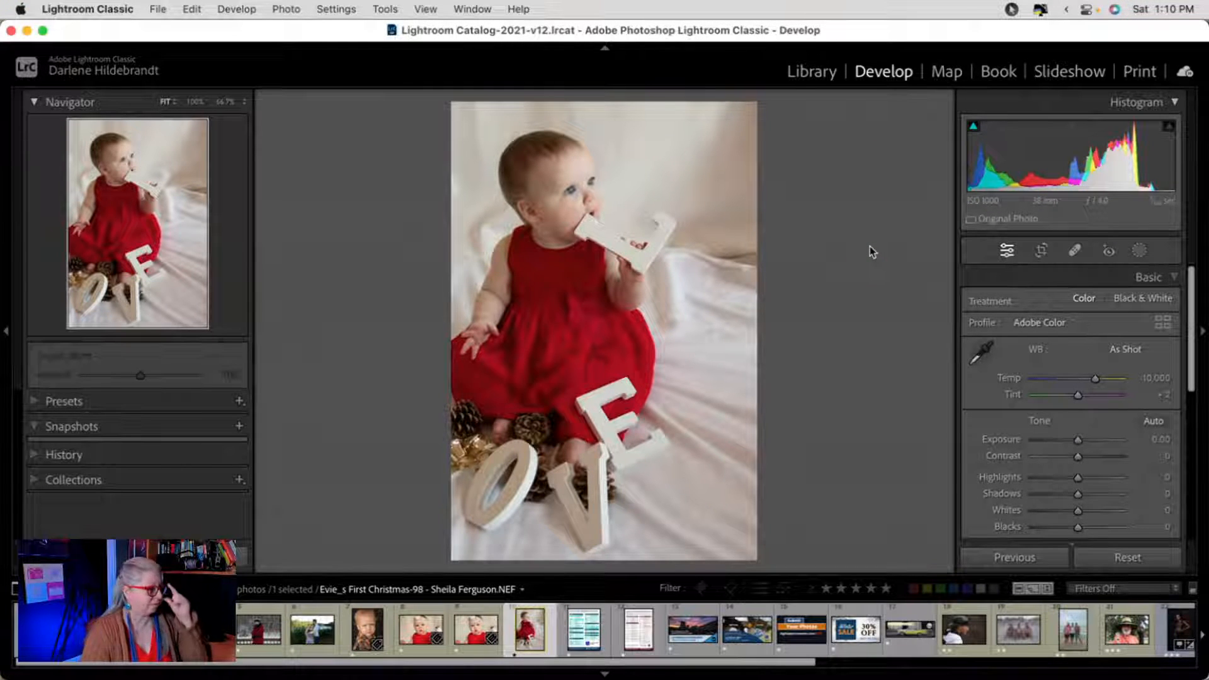
- Examine the raw baby photo's capture metadata in the Library, including exposure, focal length, ISO, camera model and lens
key("e")
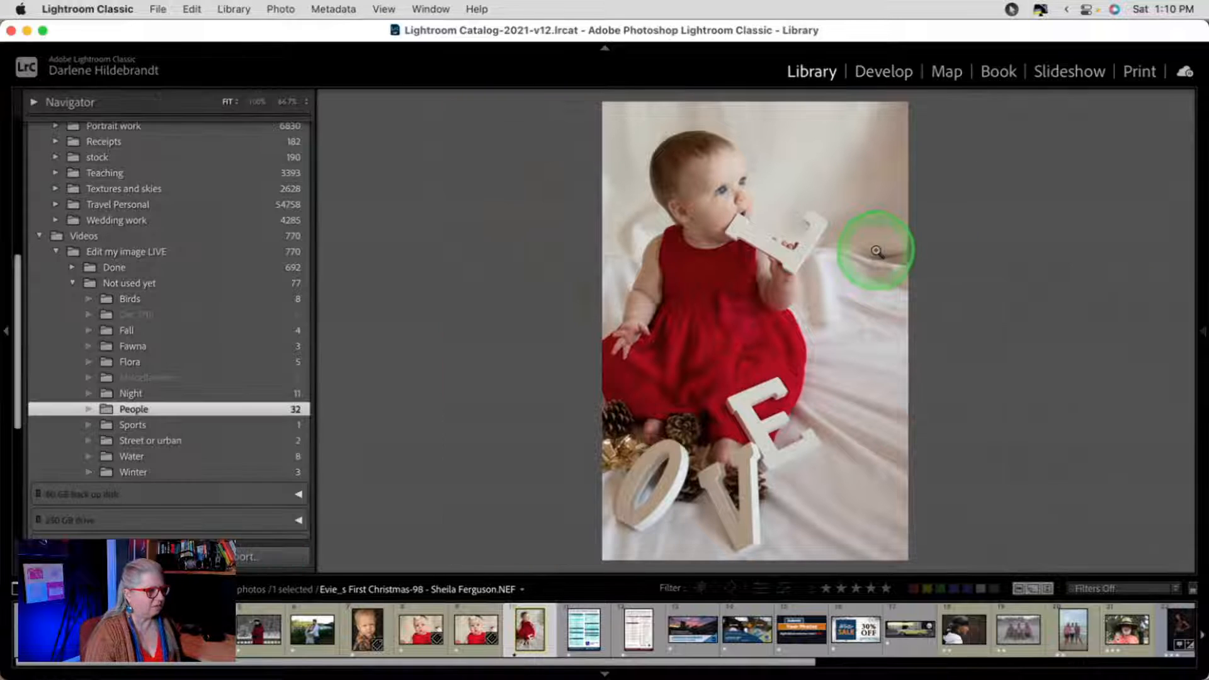
left_click(1202, 334)
left_click(985, 381)
scroll(987, 384, "down", 3)
scroll(986, 385, "down", 5)
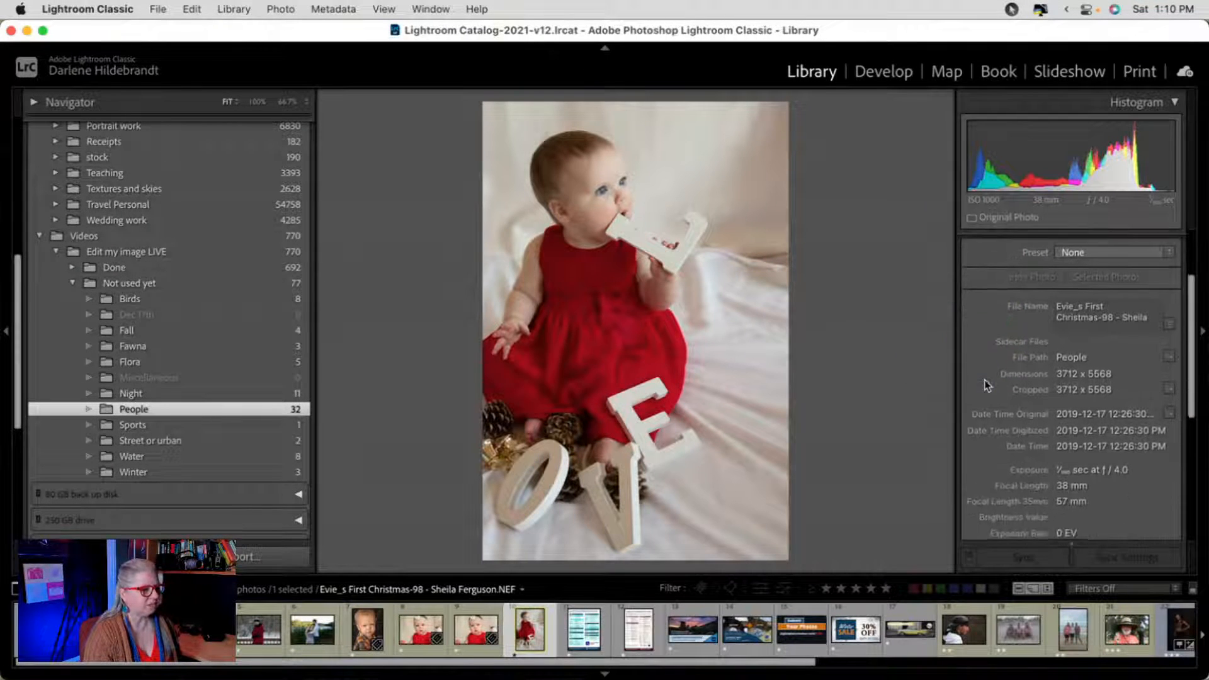
scroll(986, 384, "down", 4)
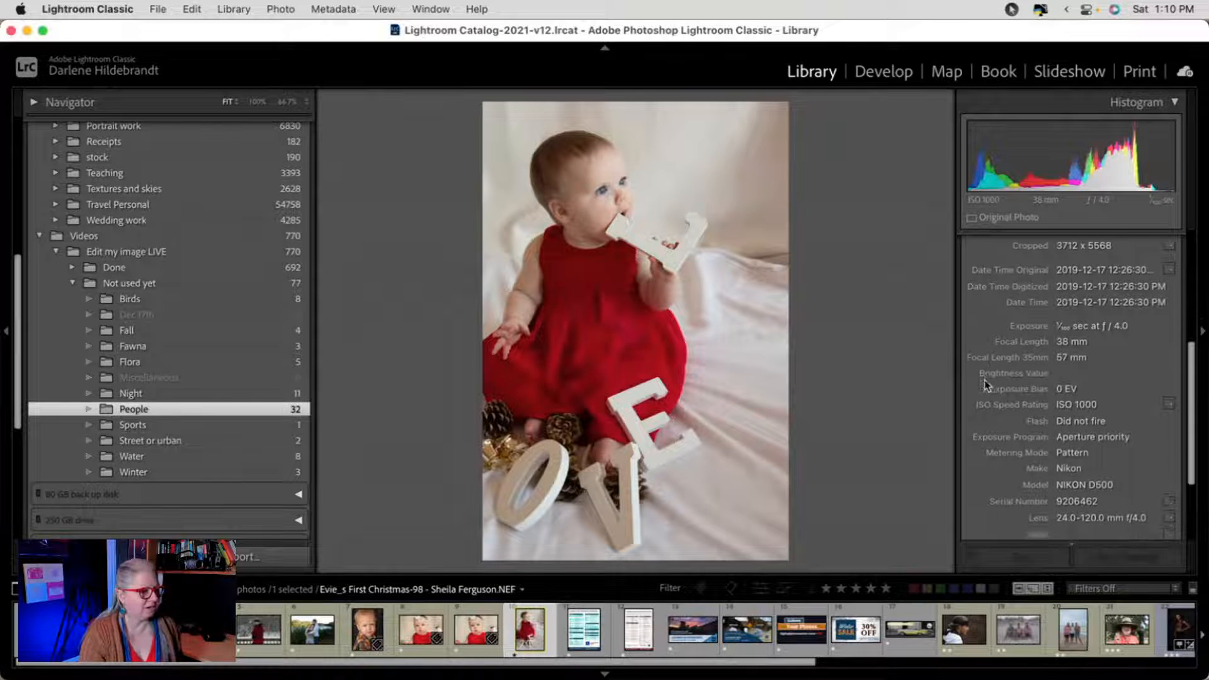
scroll(985, 383, "down", 2)
scroll(985, 384, "up", 5)
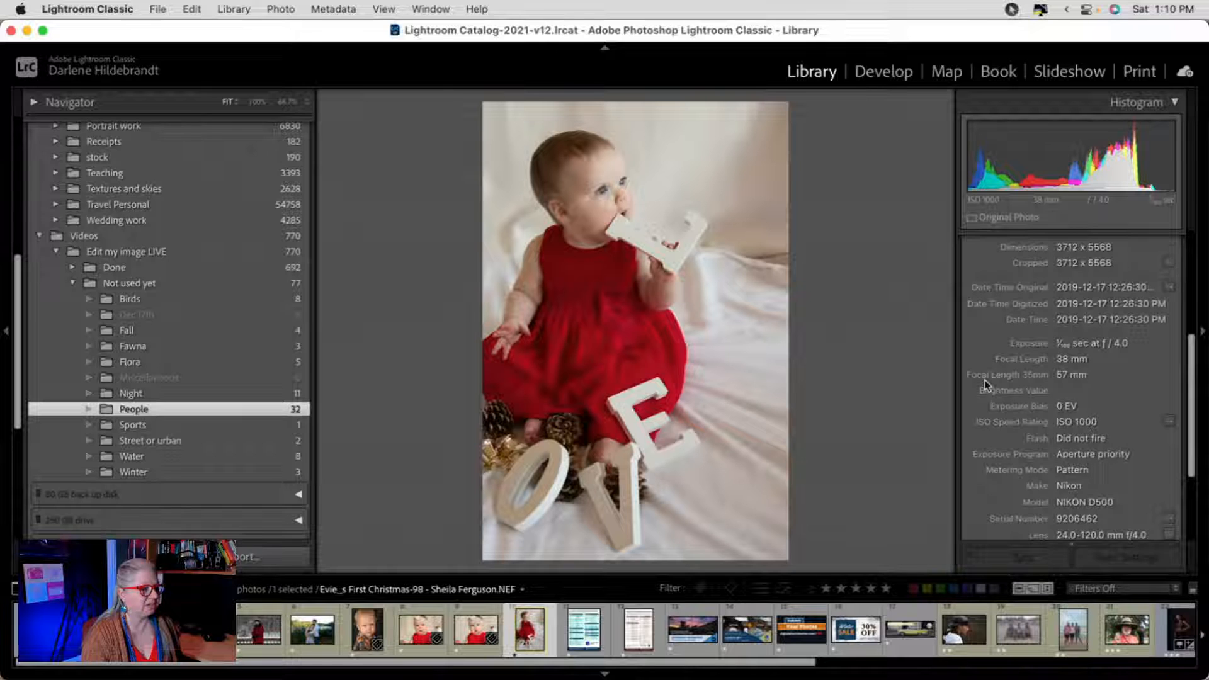
scroll(987, 389, "down", 3)
left_click(1016, 414)
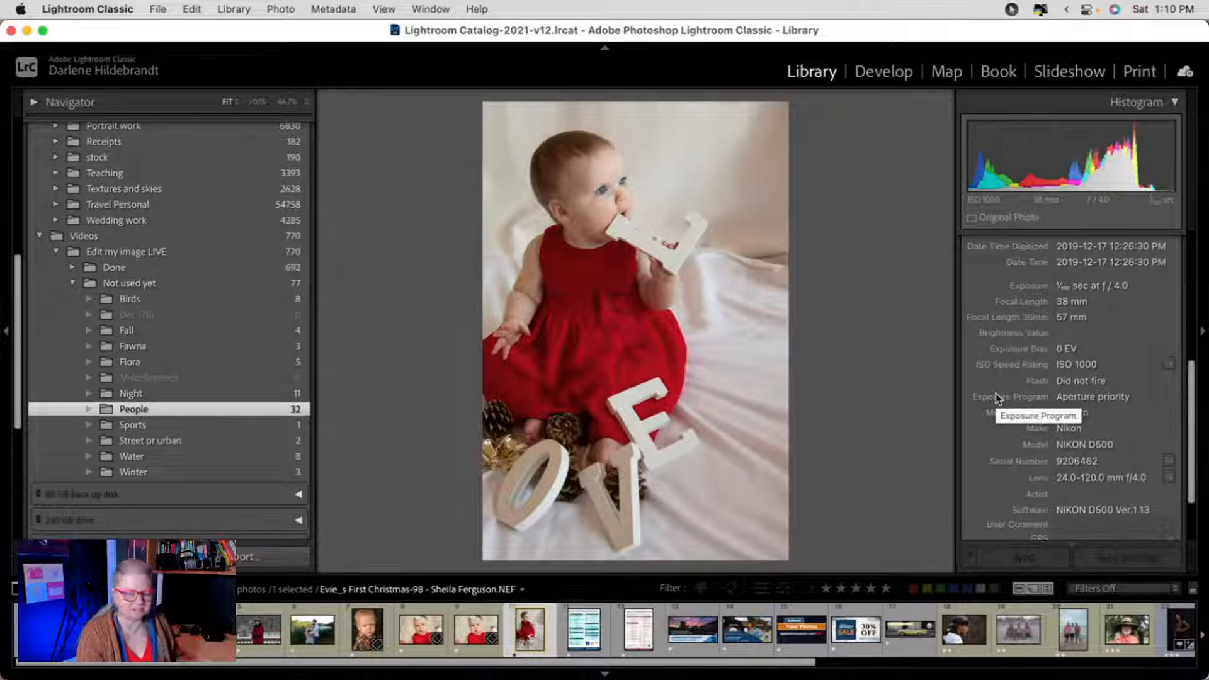
- Open the Profile Browser in Develop and enlarge the photo by hiding the module picker and shrinking the filmstrip
key("d")
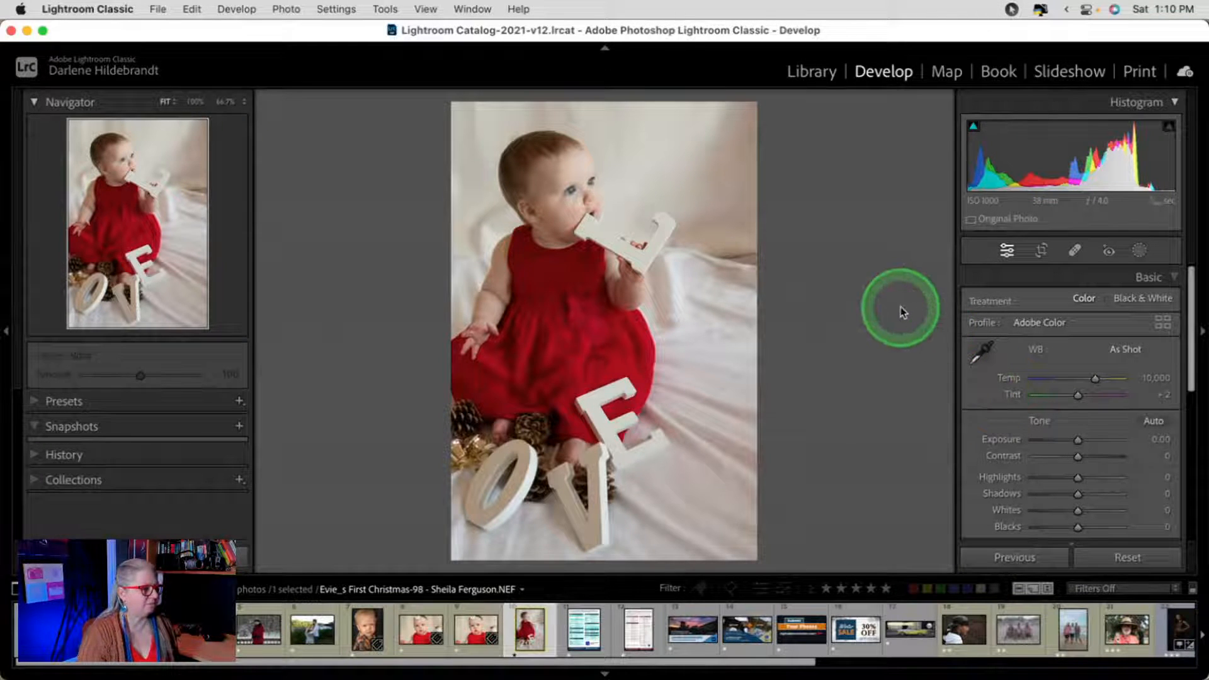
left_click(1155, 330)
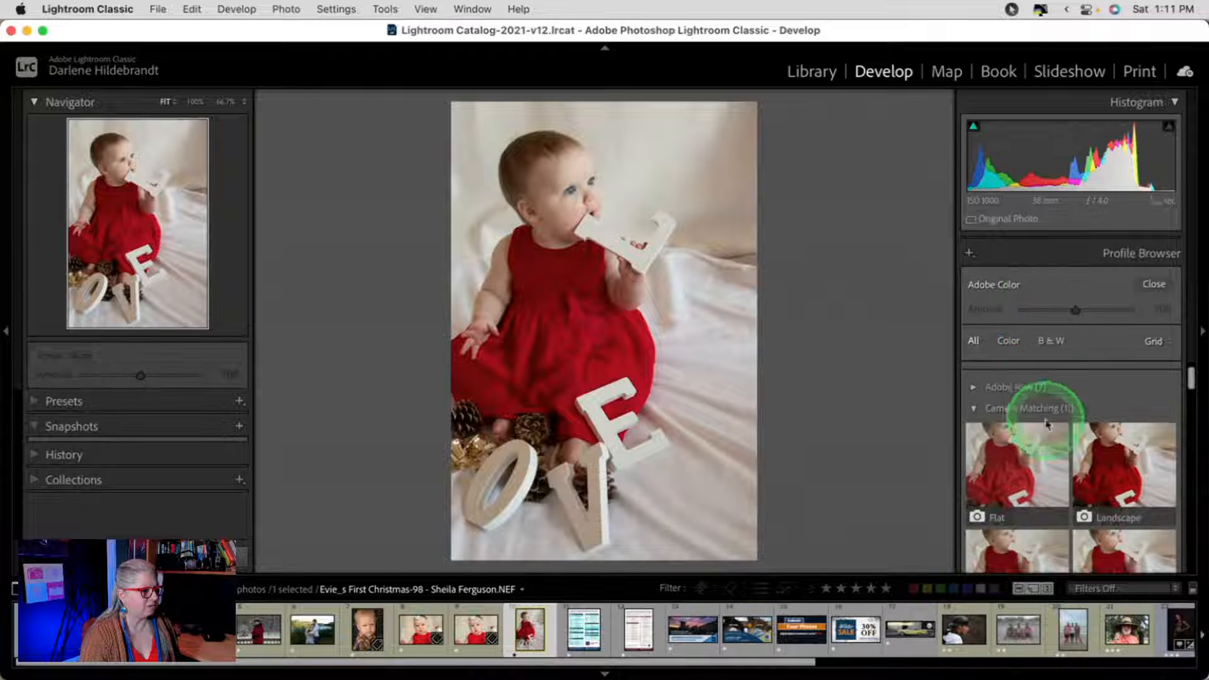
scroll(1039, 406, "down", 3)
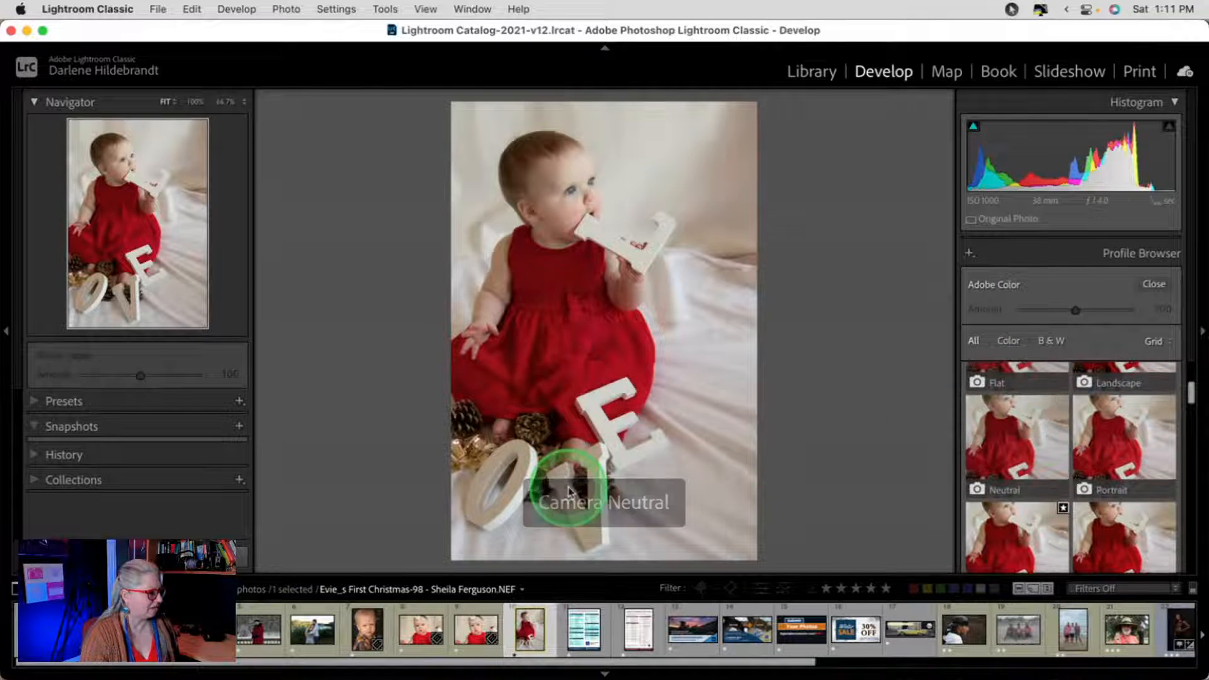
left_click(605, 50)
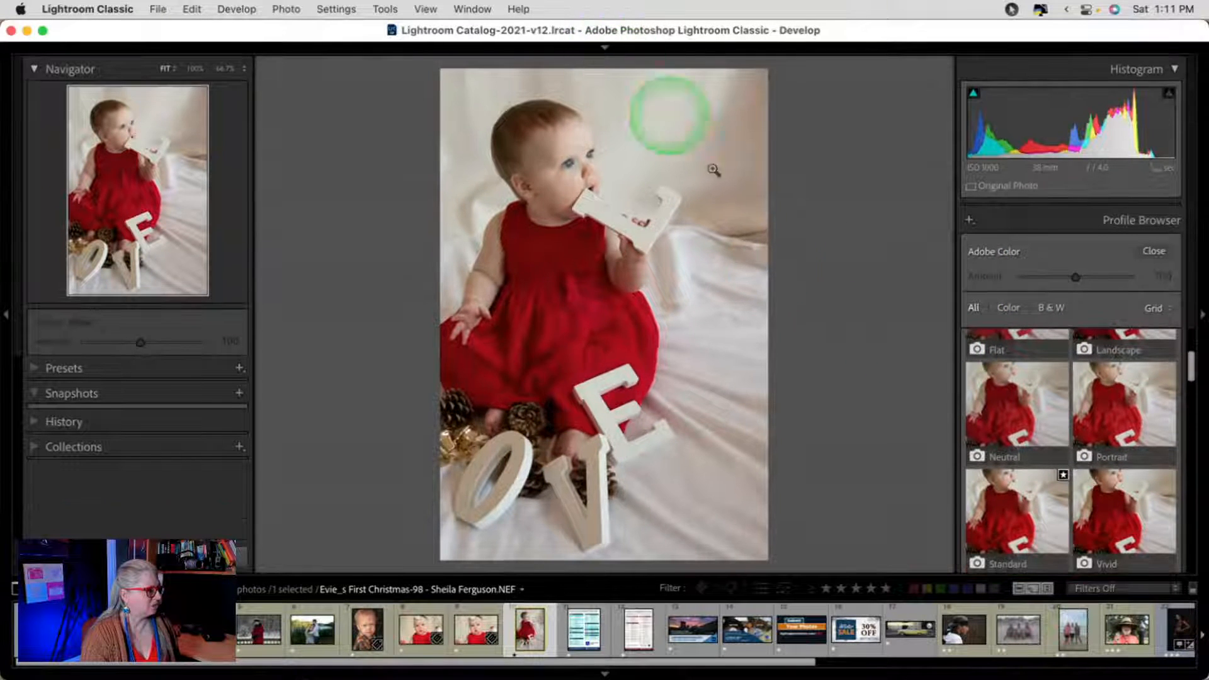
left_click_drag(806, 575, 808, 601)
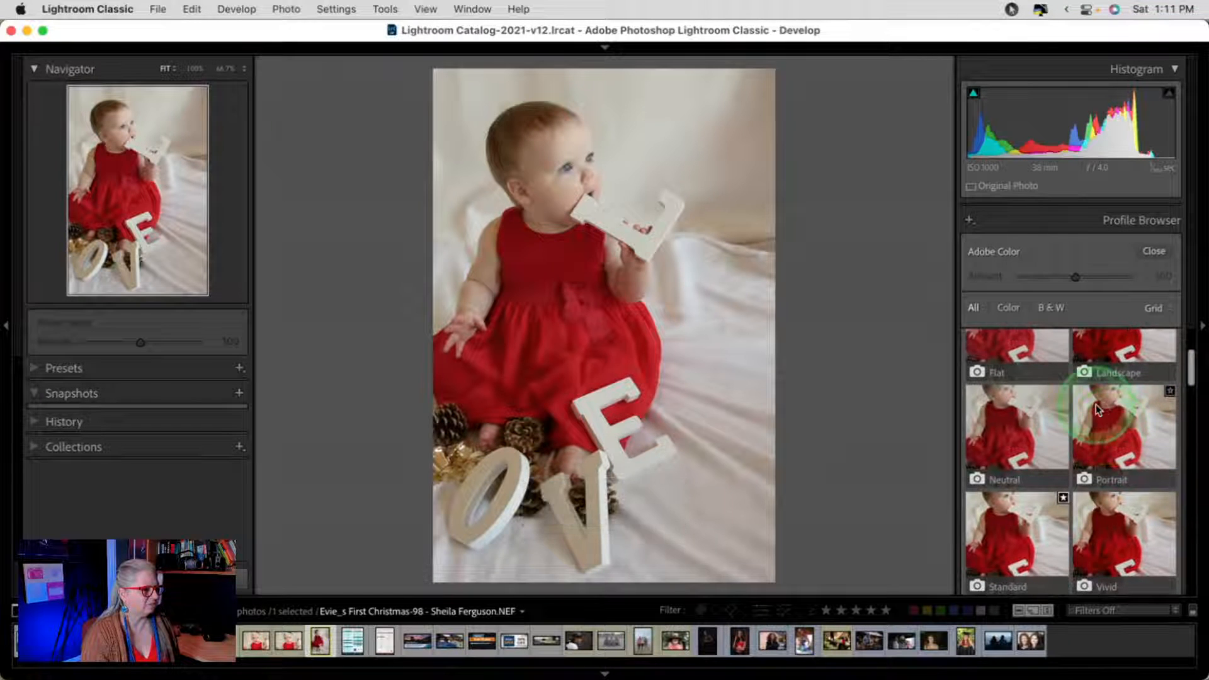
- Compare the Camera Matching profiles on the photo, apply Camera Vivid and close the Profile Browser
scroll(1099, 406, "up", 3)
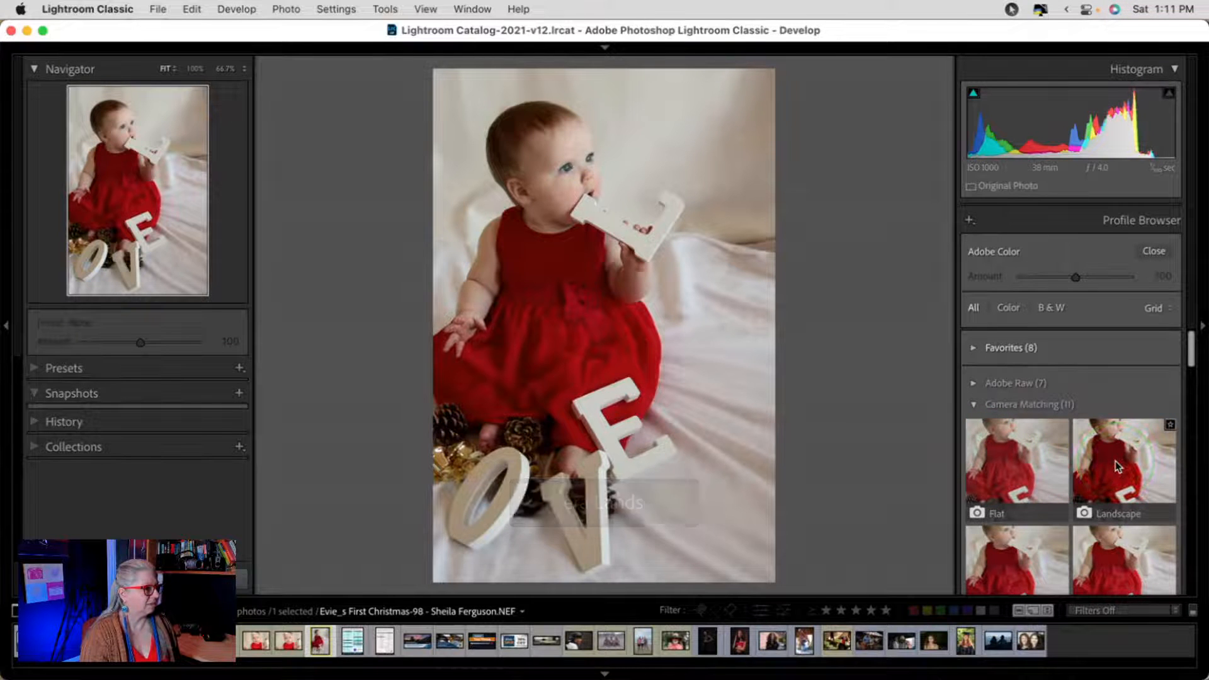
scroll(1116, 466, "down", 2)
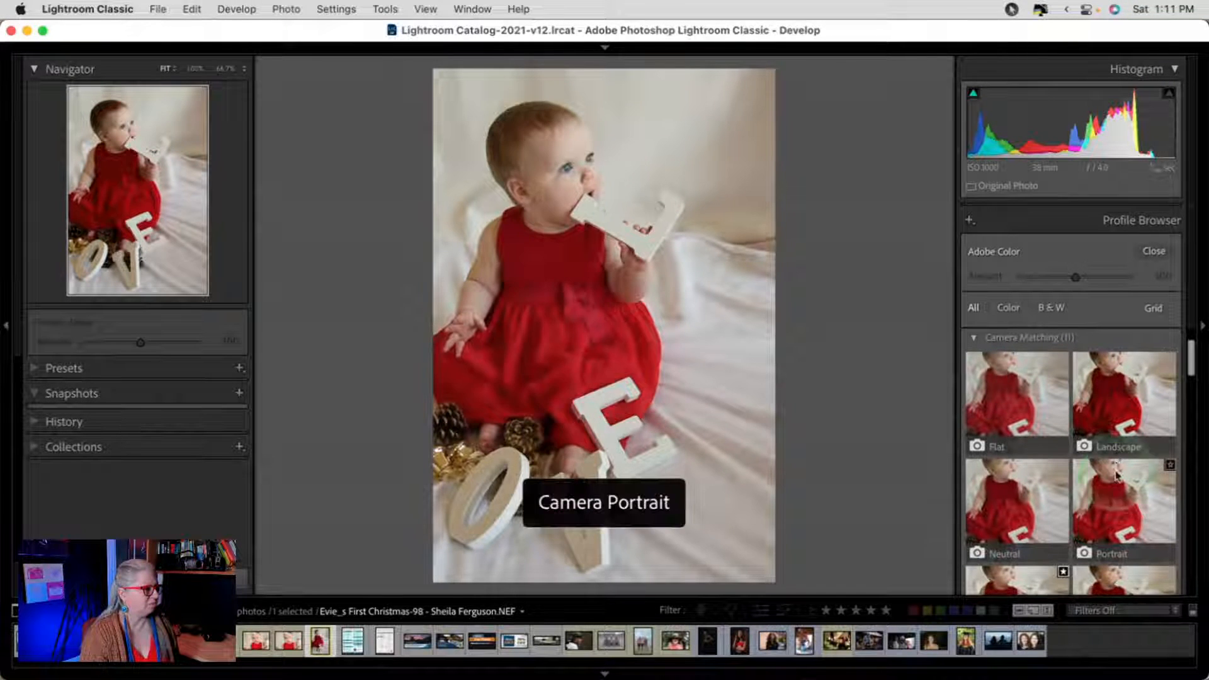
left_click(1109, 485)
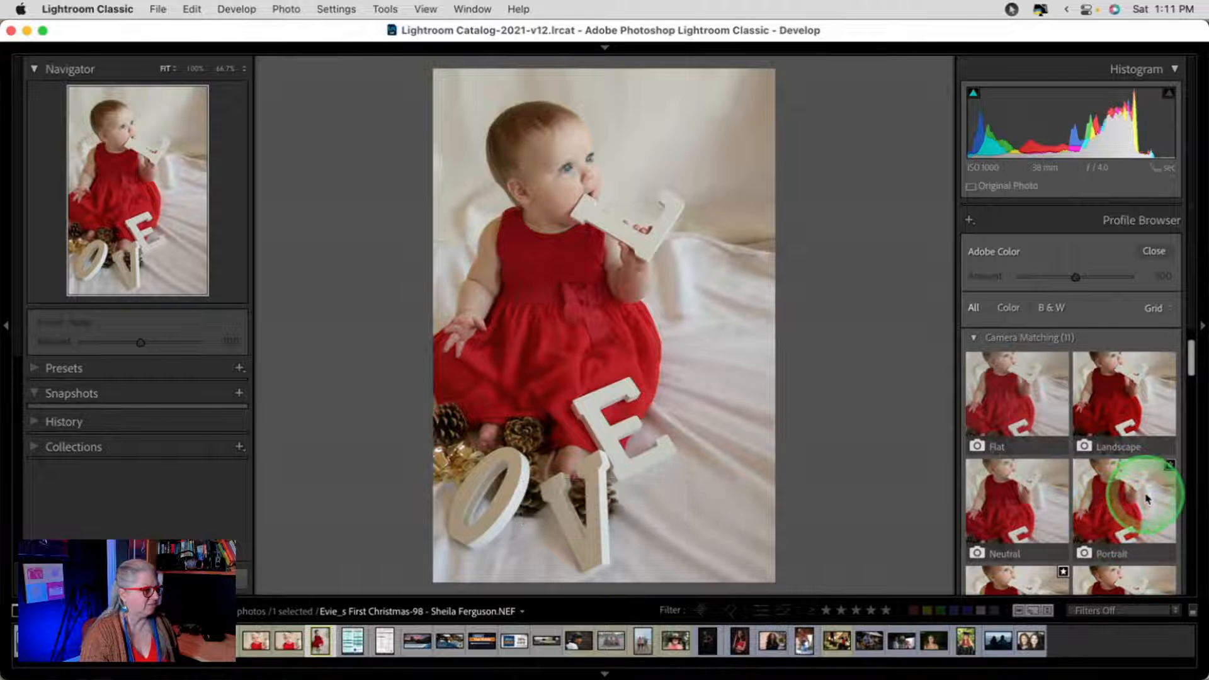
scroll(1021, 496, "down", 3)
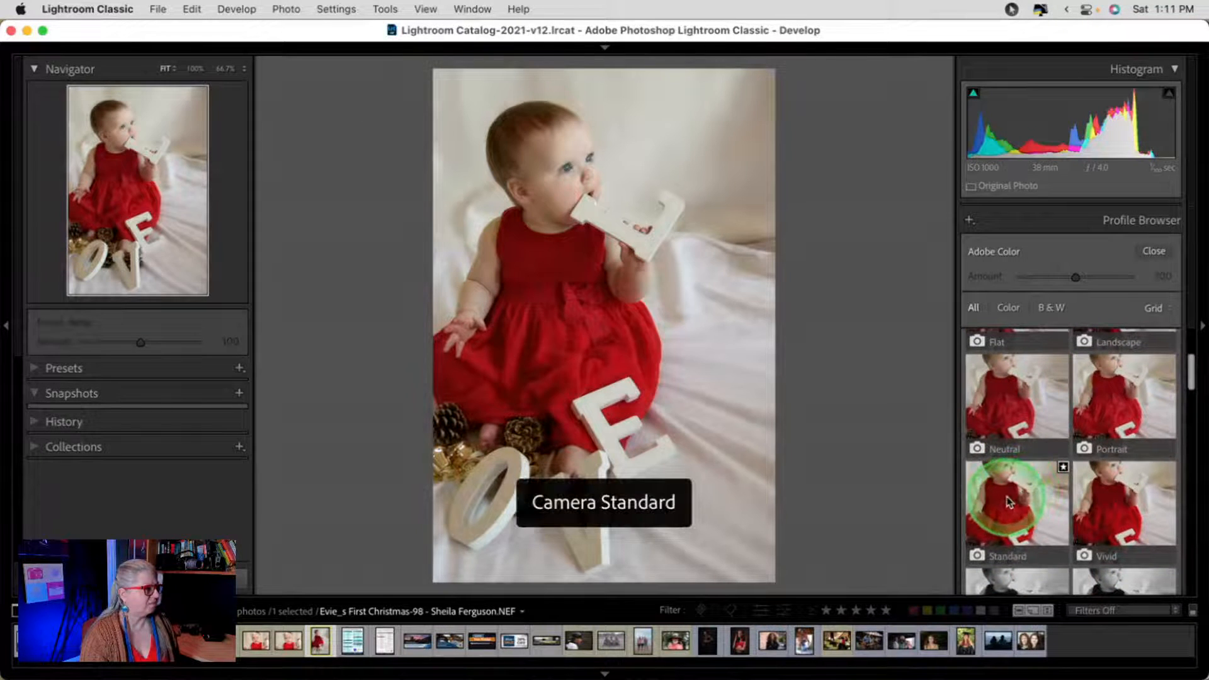
left_click(1131, 502)
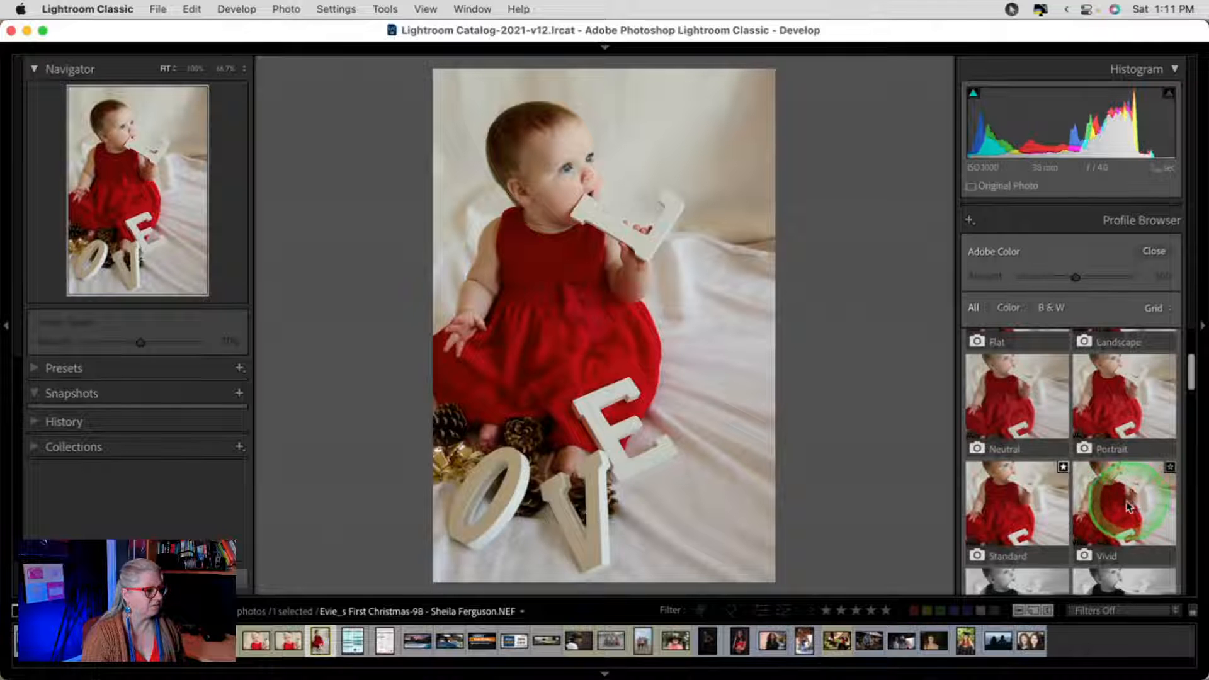
left_click(1185, 283)
left_click(1153, 251)
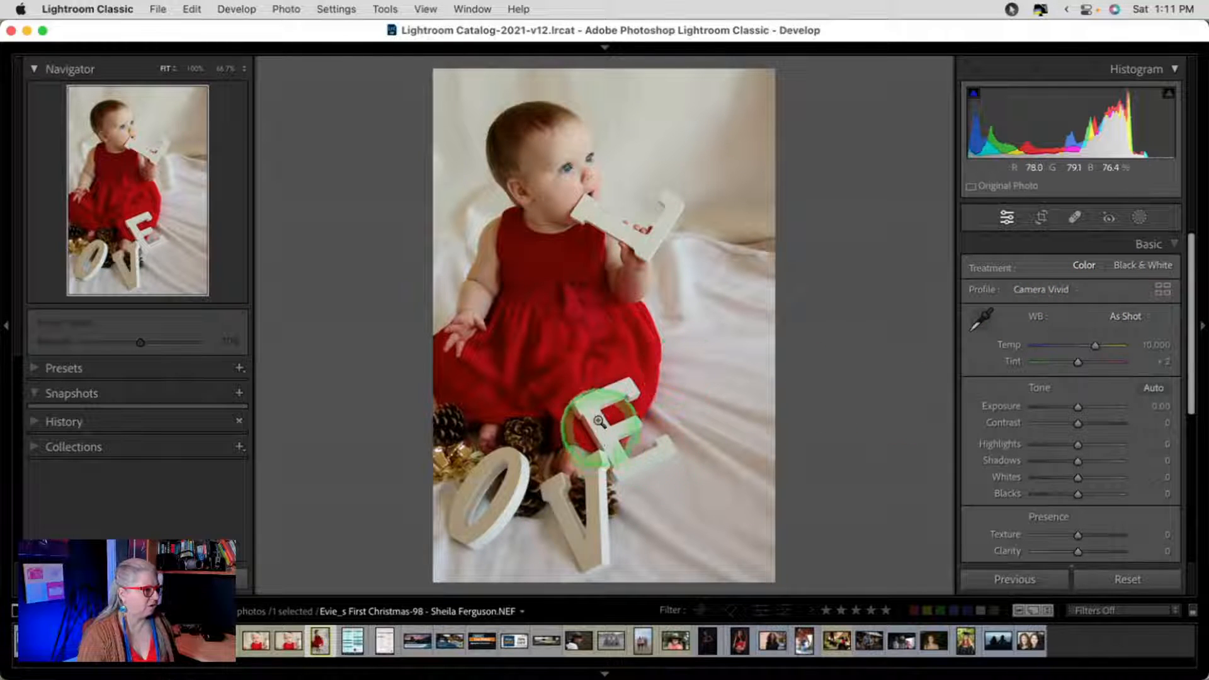
- Sample the white balance from the upper backdrop, the white sheet and the white letter in the baby's hand
left_click(980, 323)
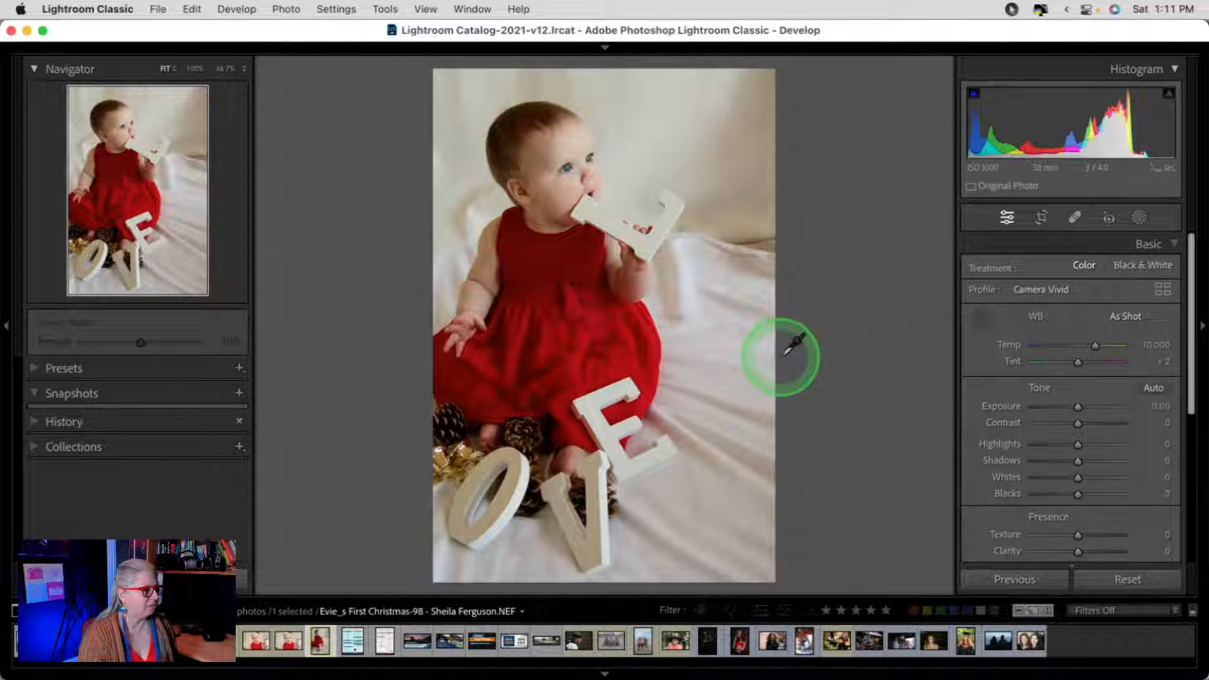
left_click(666, 124)
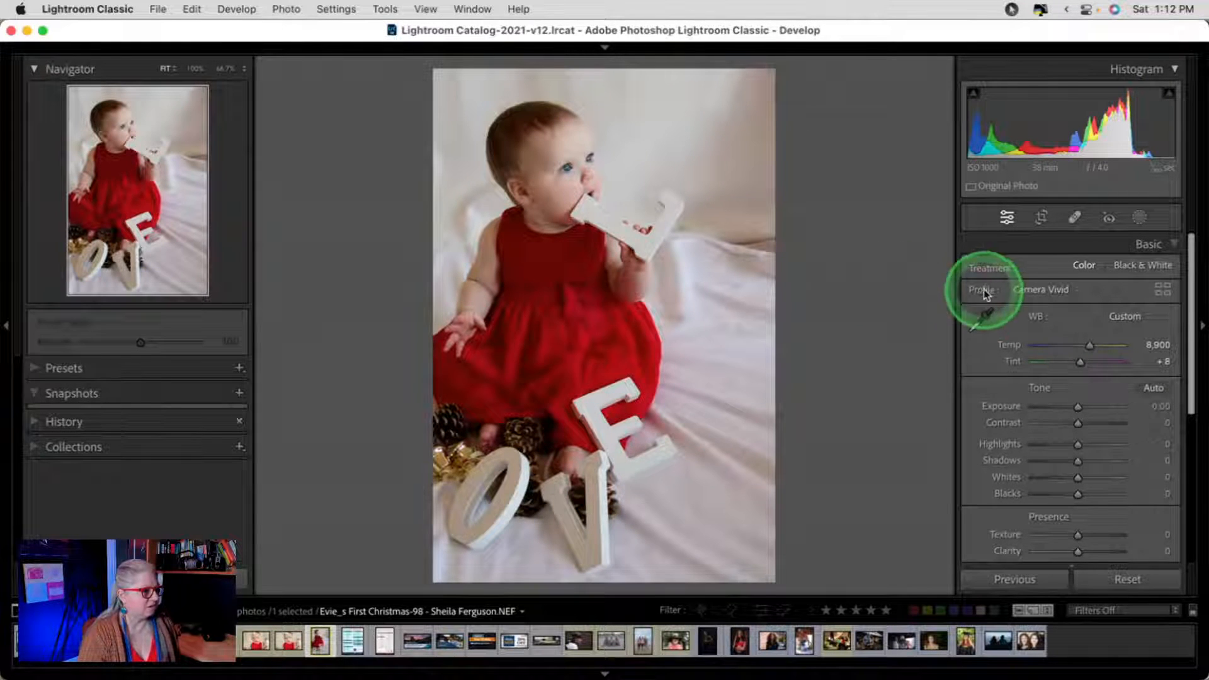
left_click(983, 319)
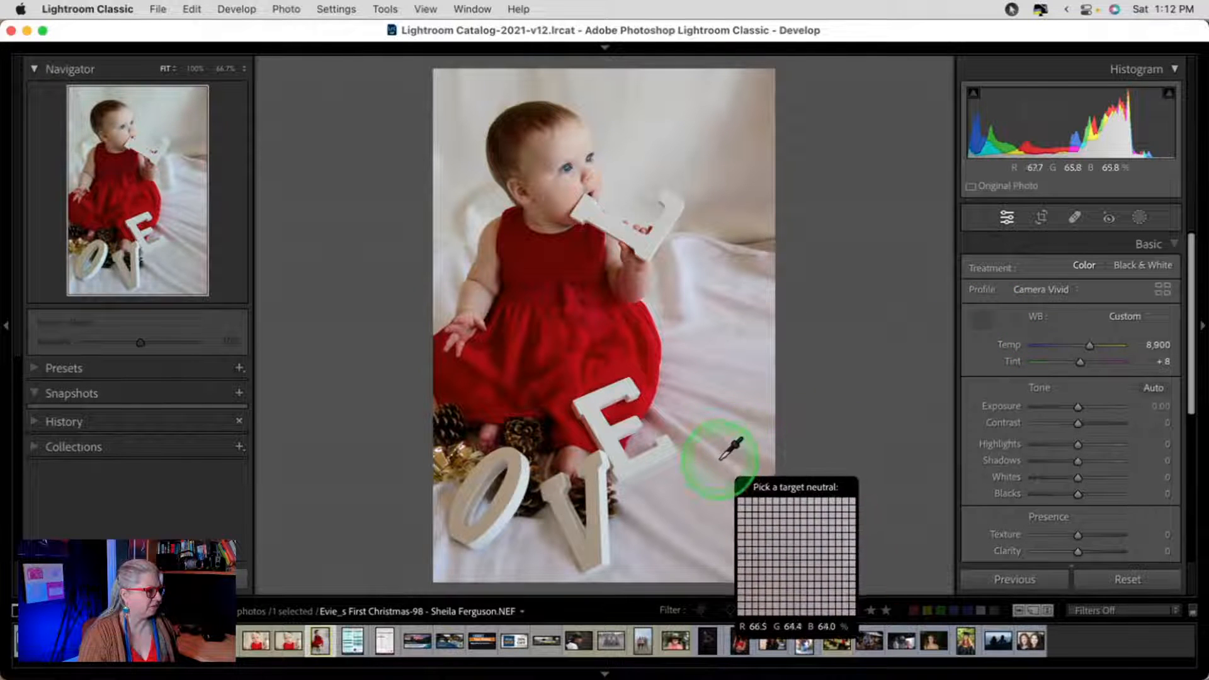
left_click(730, 381)
left_click(979, 318)
left_click(658, 232)
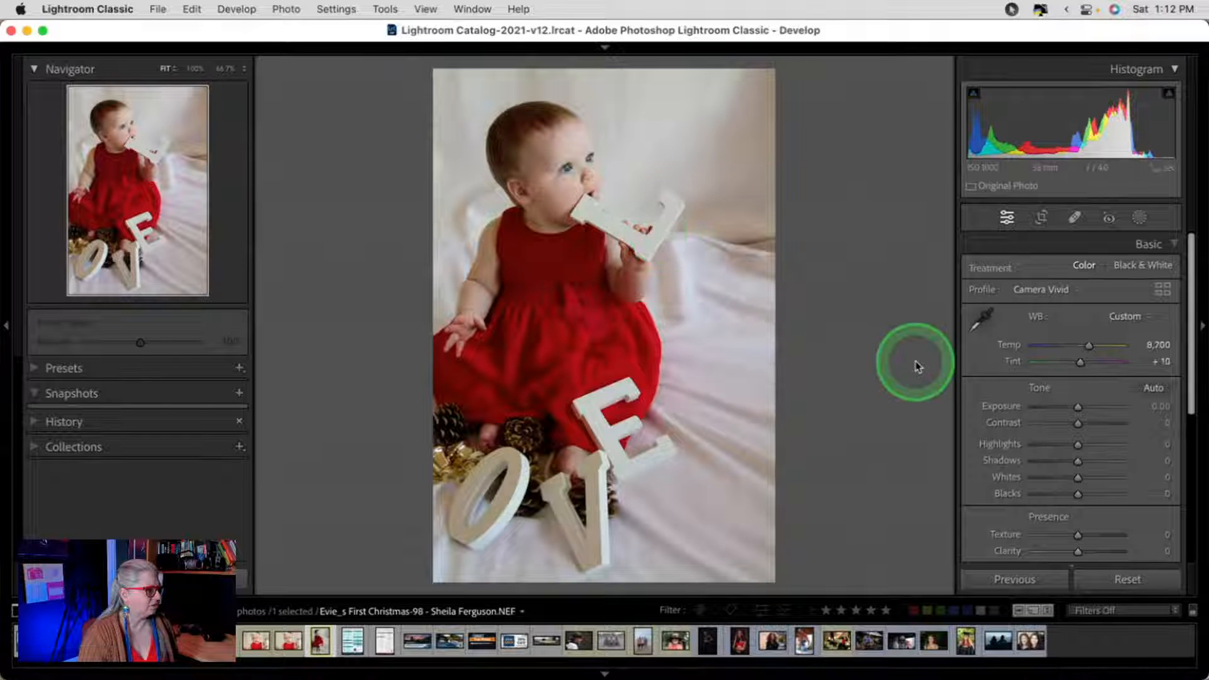
- At 50% zoom, sample the white balance from the shadowed backdrop and resample it from the letter in the baby's hand
left_click(916, 361)
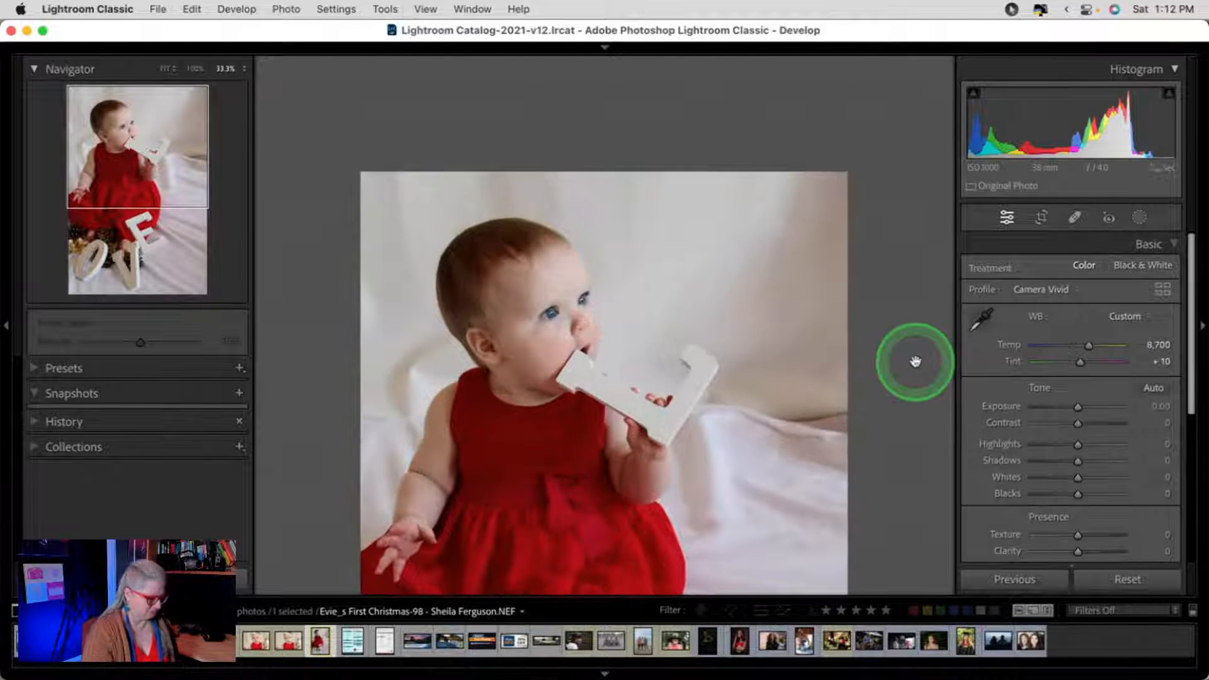
key("super+=")
scroll(893, 359, "right", 3)
scroll(893, 359, "down", 1)
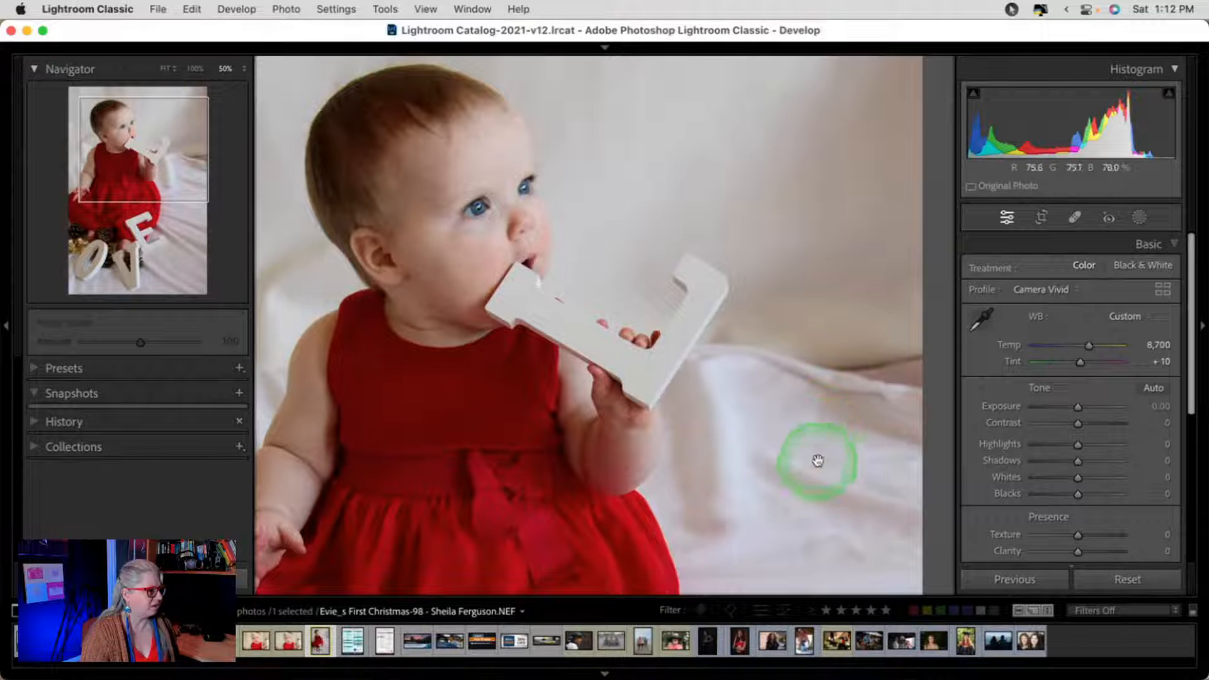
left_click(981, 318)
left_click(848, 318)
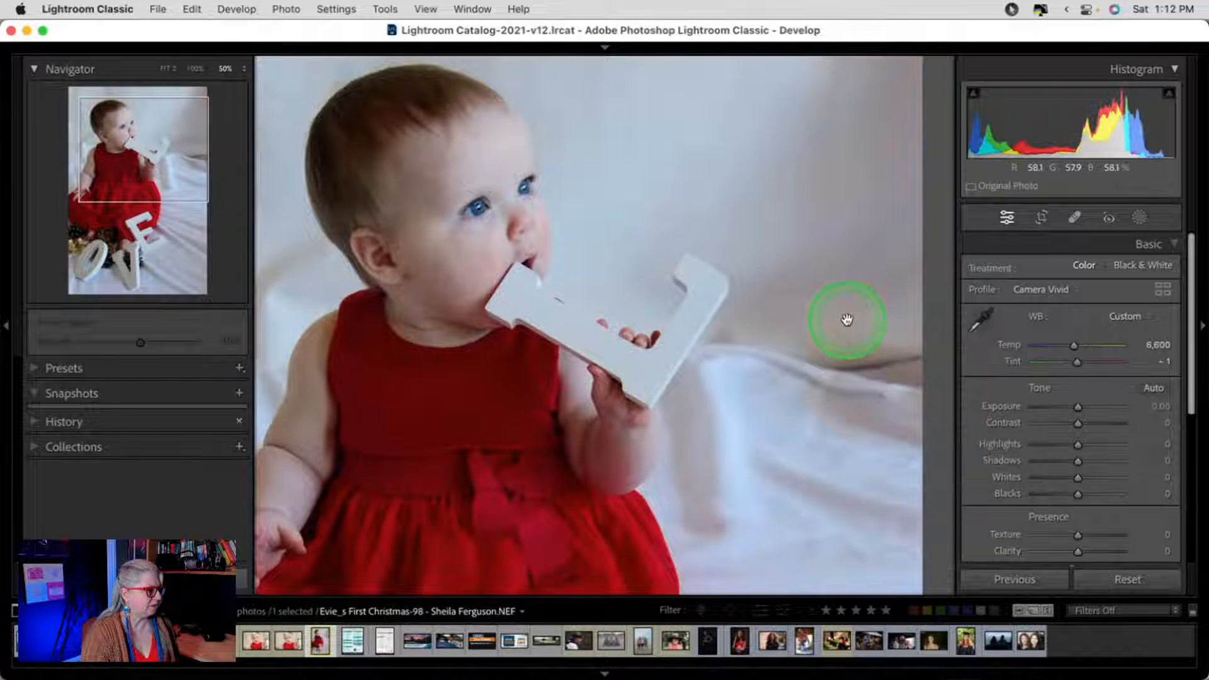
left_click(981, 319)
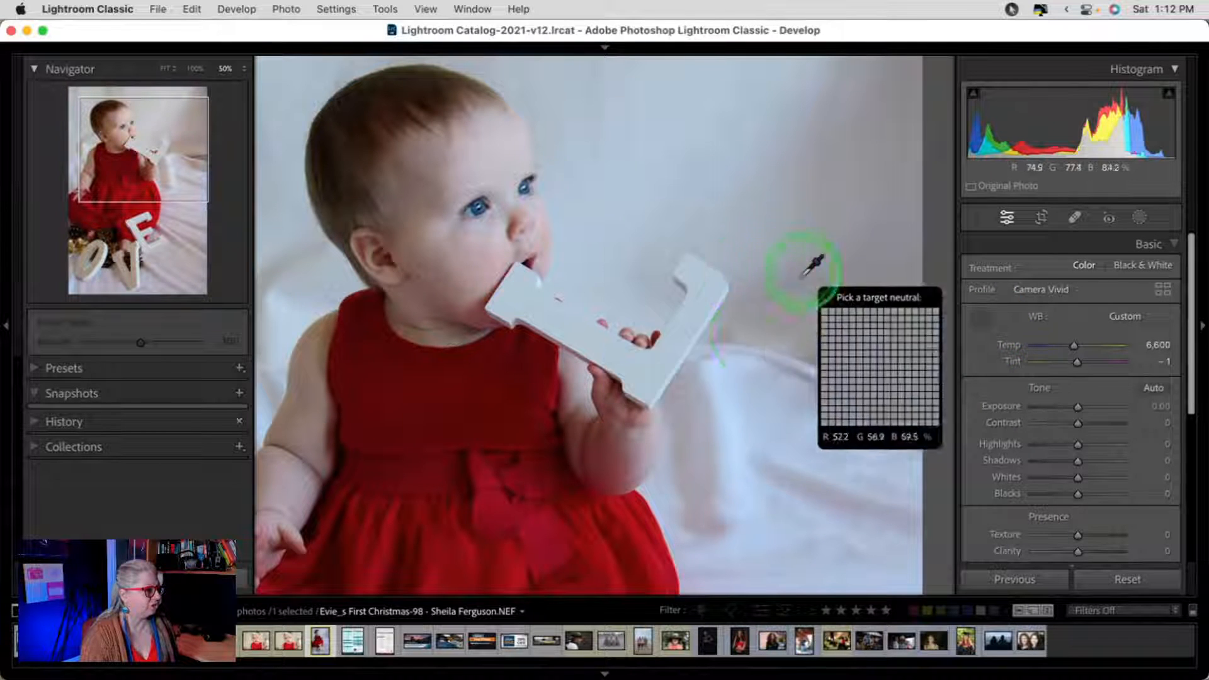
left_click(597, 346)
left_click(907, 474)
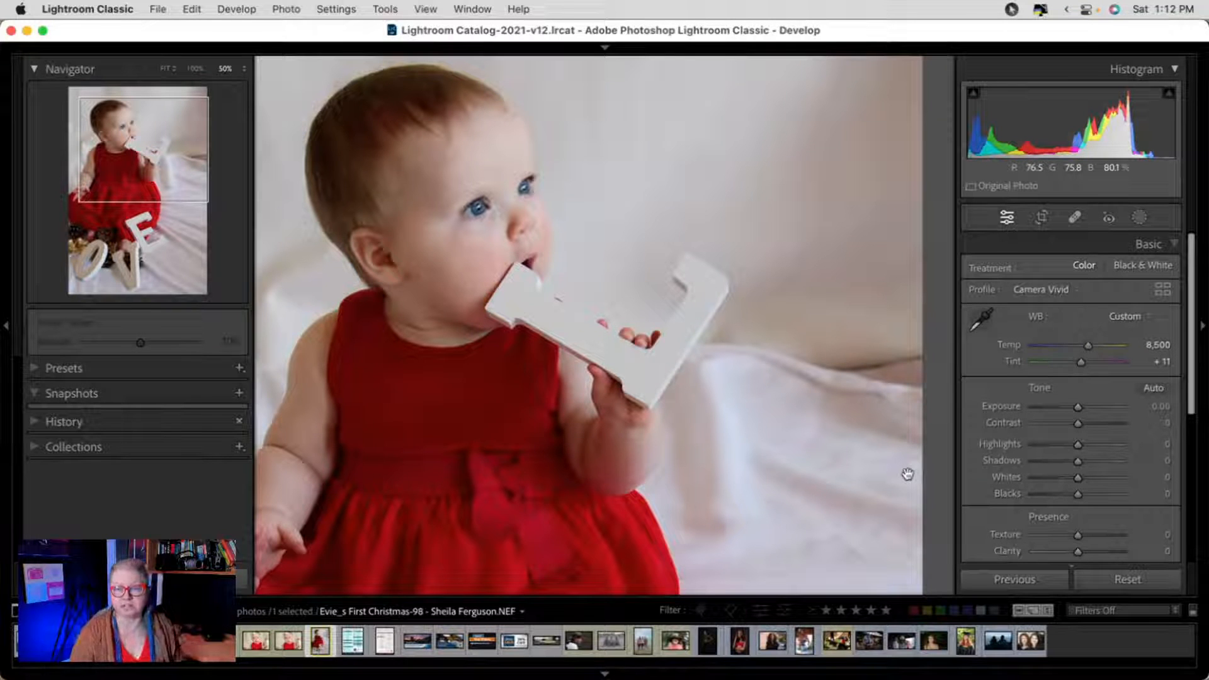
- Sample the white balance from the white sheet beside the letter E
scroll(736, 250, "down", 8)
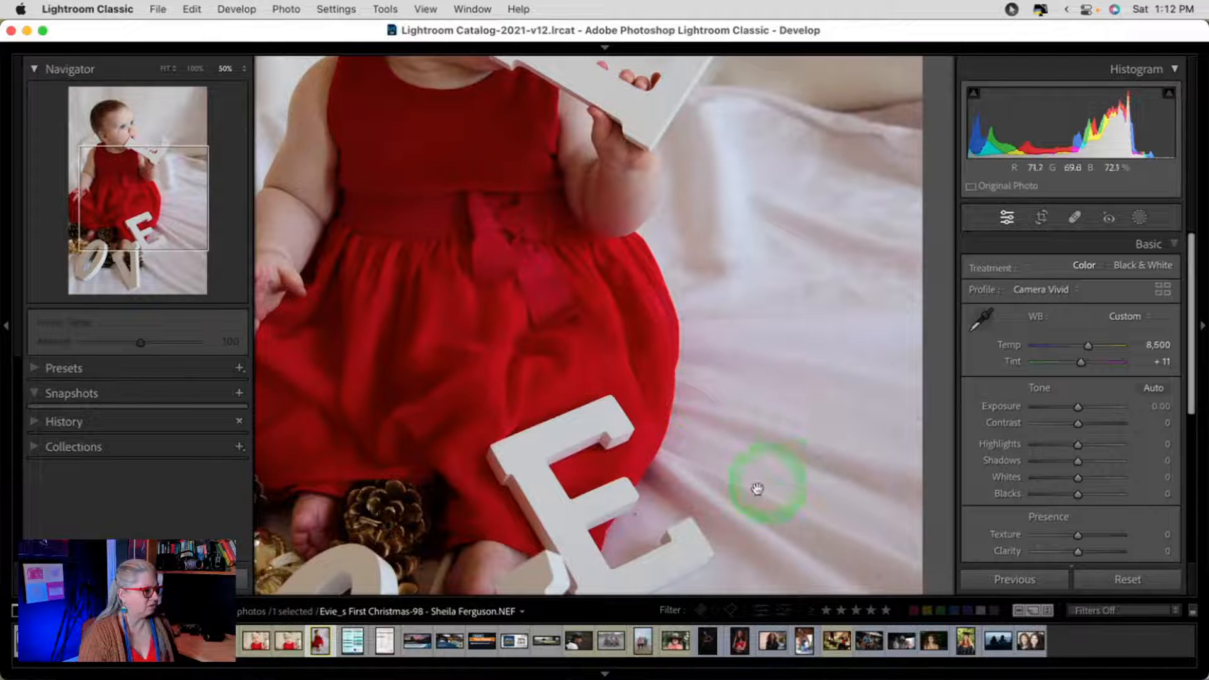
left_click(980, 320)
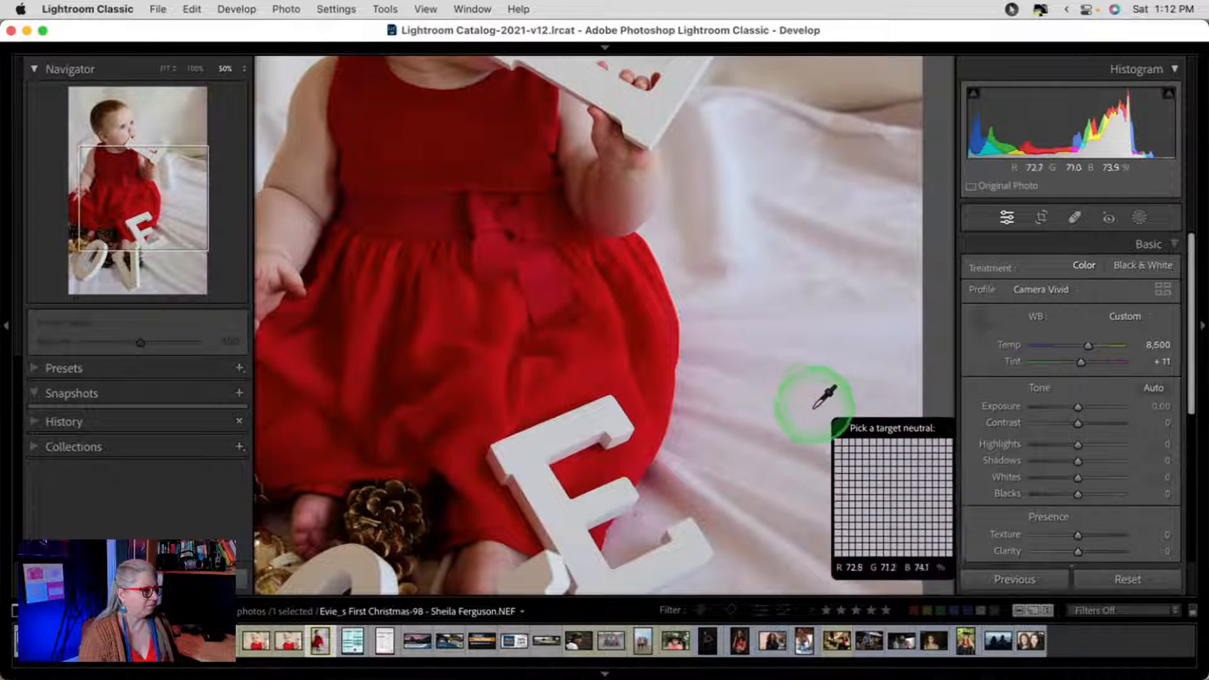
left_click(755, 414)
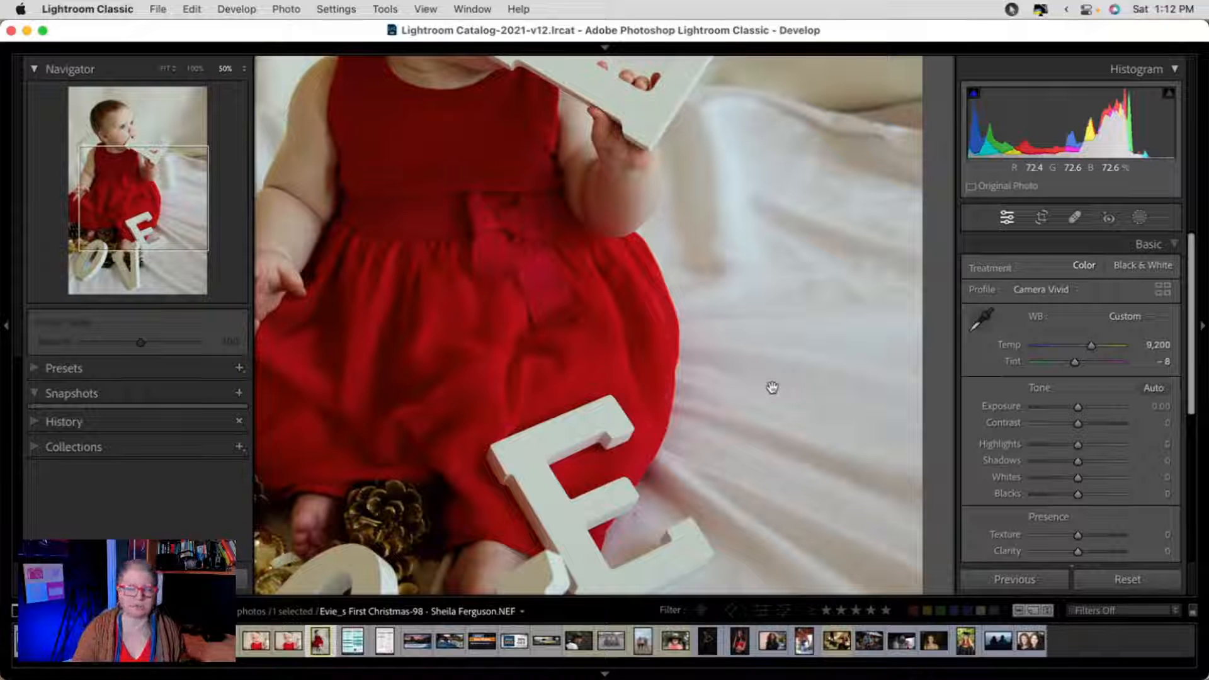
- Resample the white balance from the letter in the baby's hand, and bring the baby's face into view
left_click_drag(772, 387, 712, 304)
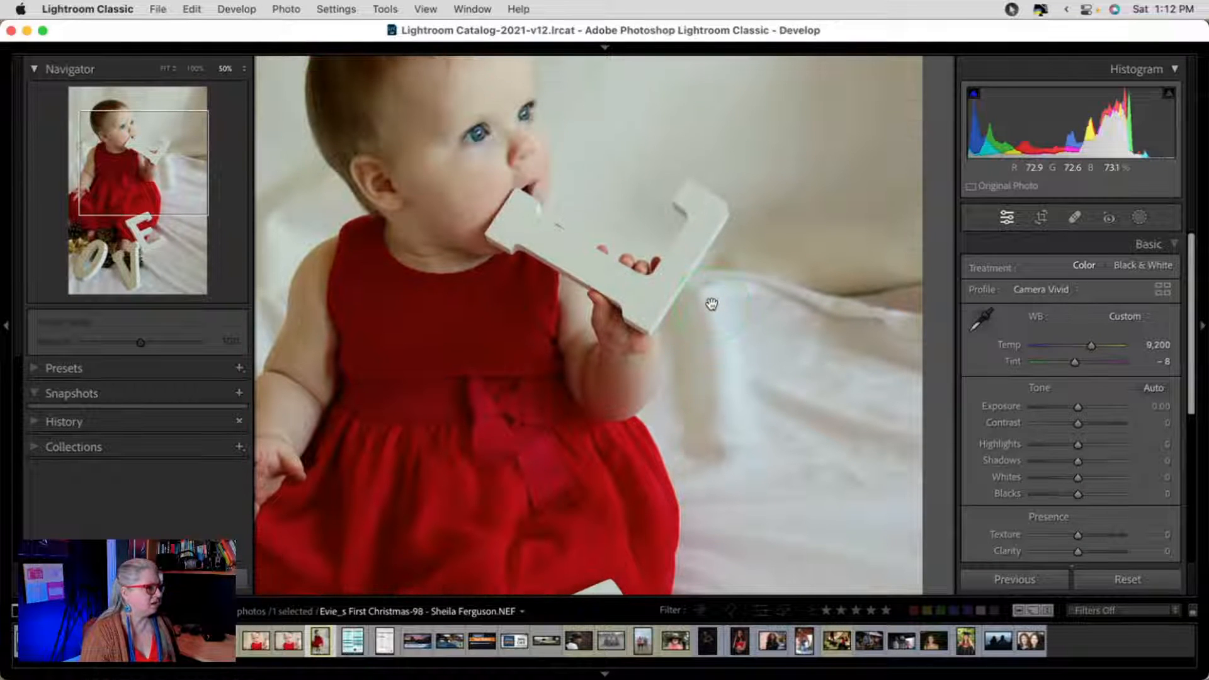
left_click(980, 320)
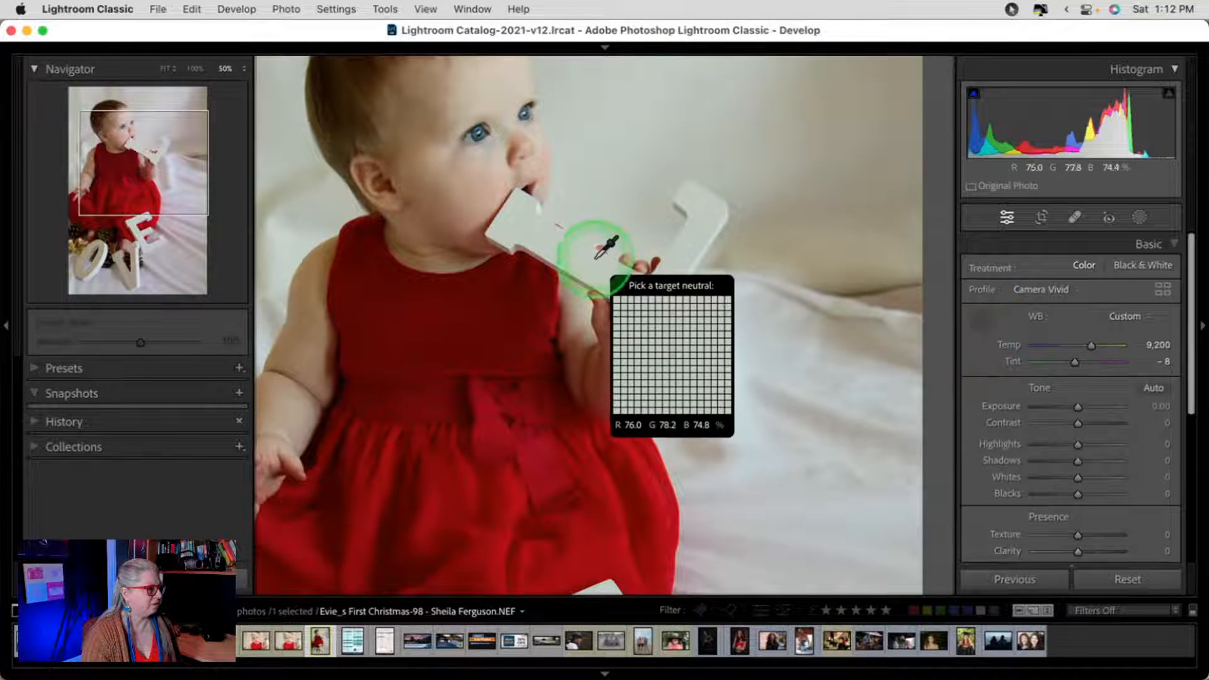
left_click(878, 417)
left_click_drag(878, 417, 788, 464)
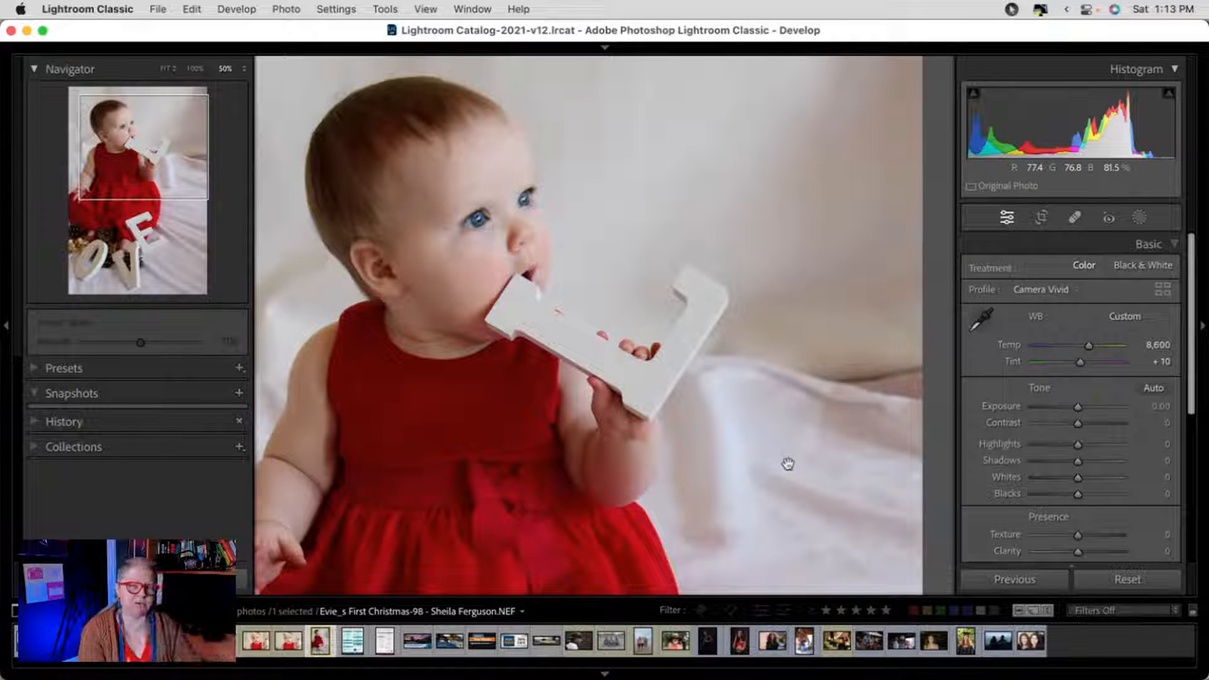
- Try a much cooler white balance, and settle on a temperature of 7,797 and a tint of +18
left_click_drag(1089, 345, 1064, 350)
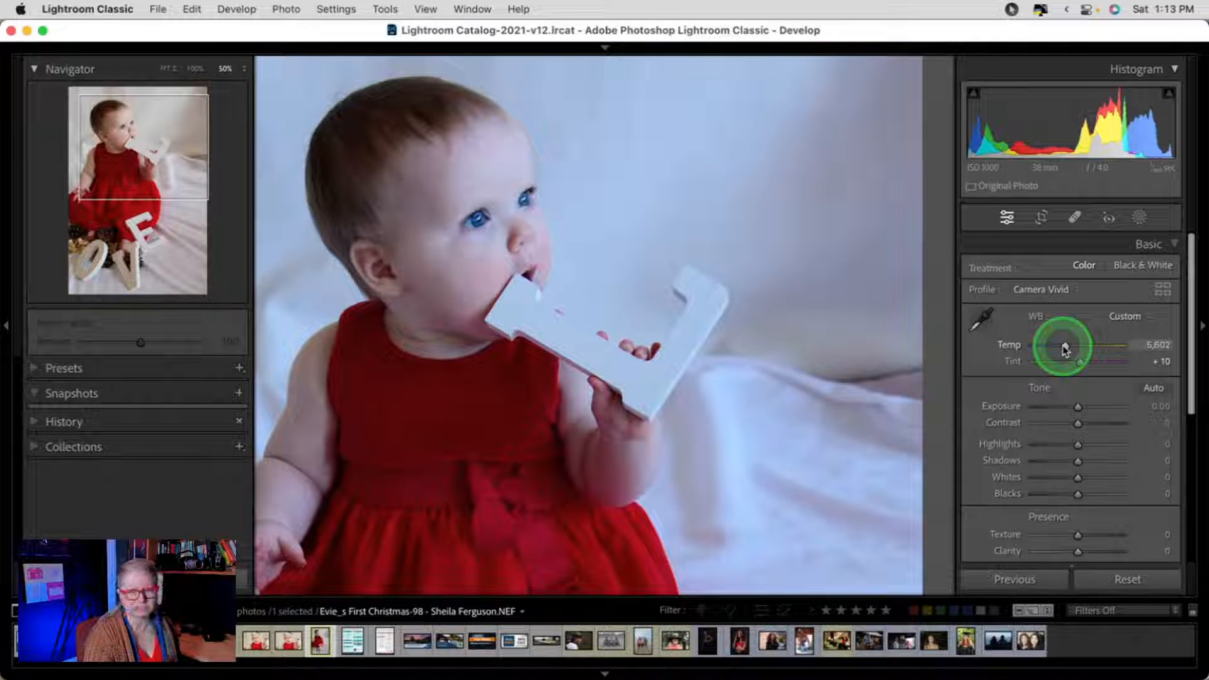
mouse_move(1065, 349)
left_mouse_down()
mouse_move(1078, 343)
mouse_move(1050, 349)
mouse_move(1088, 343)
mouse_move(1084, 363)
left_mouse_up()
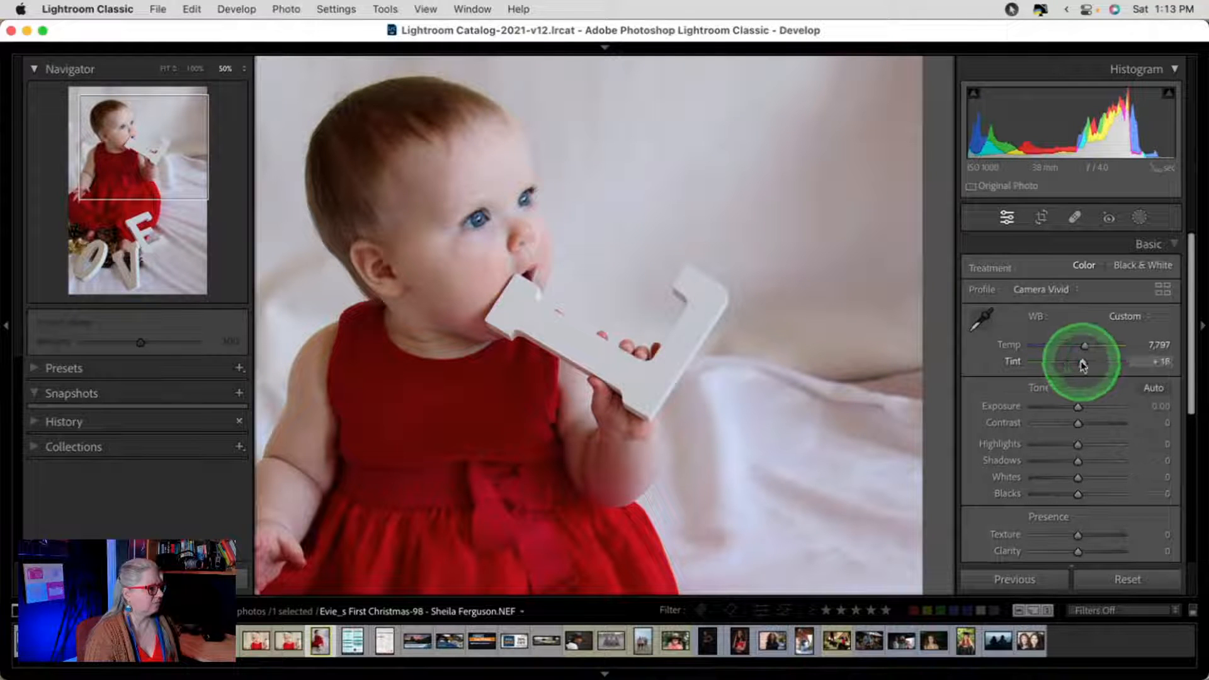
- With the whole photo in view, auto-set the whites to +13 and blacks to -16, and compare with the before version
left_click(762, 350)
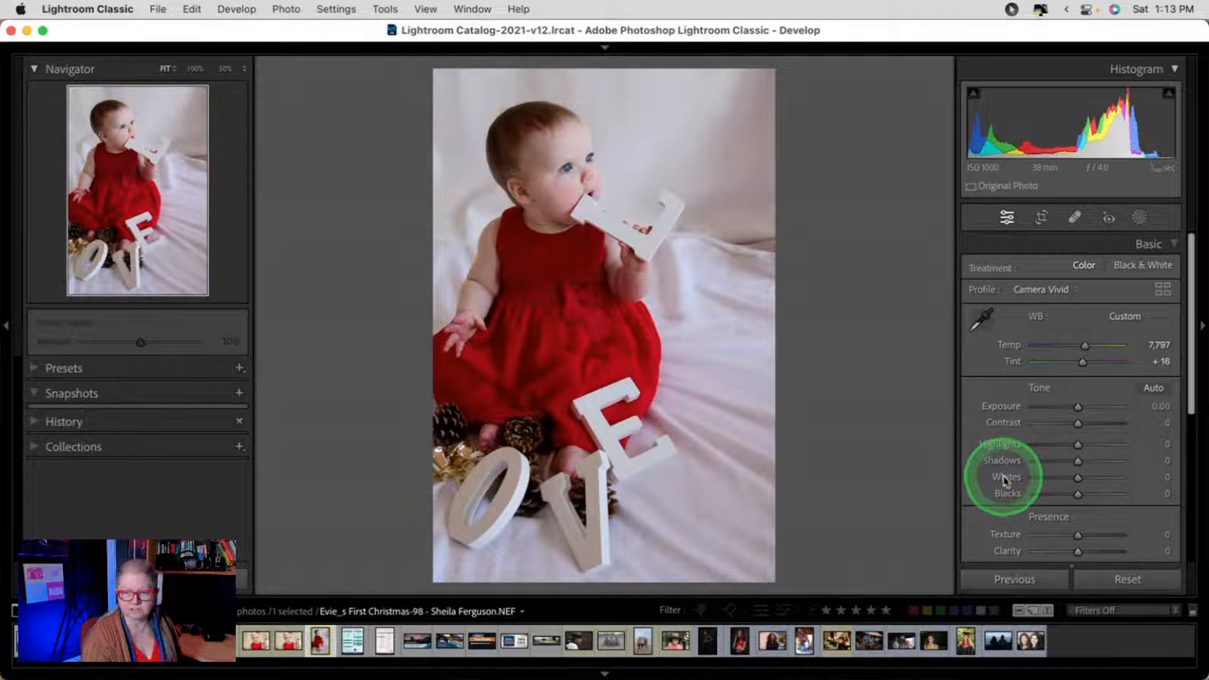
double_click(1005, 480, "shift")
double_click(1005, 496, "shift")
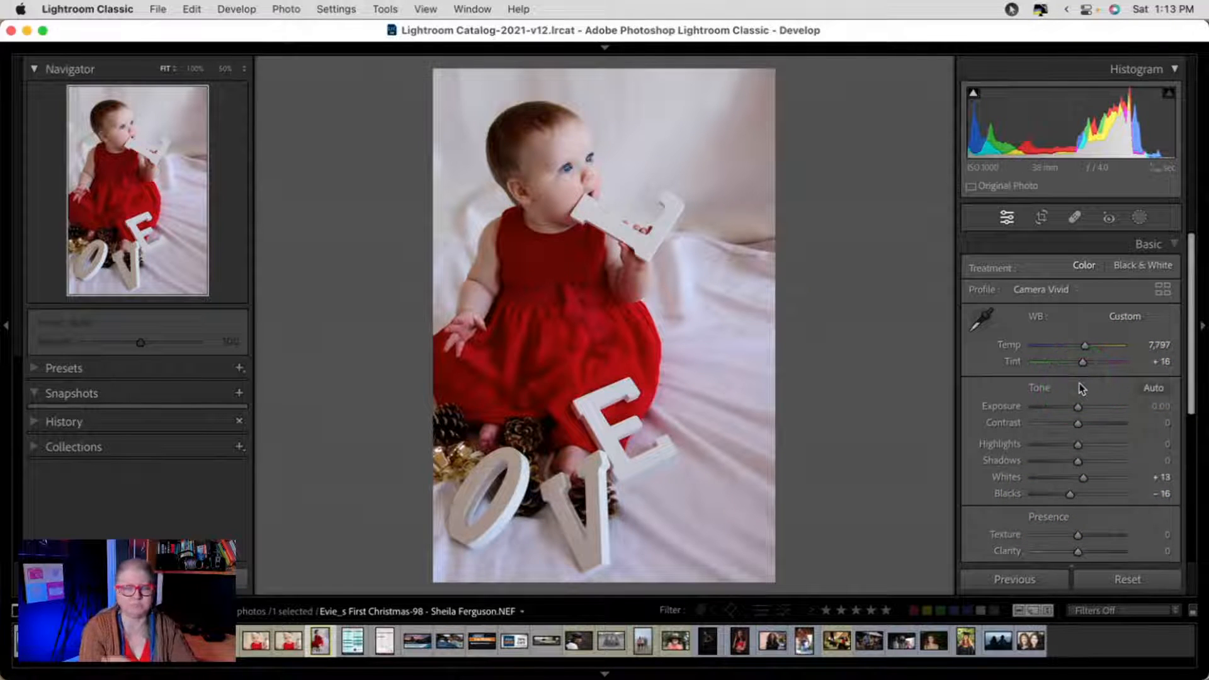
key("backslash")
key("backslash")
key("backslash")
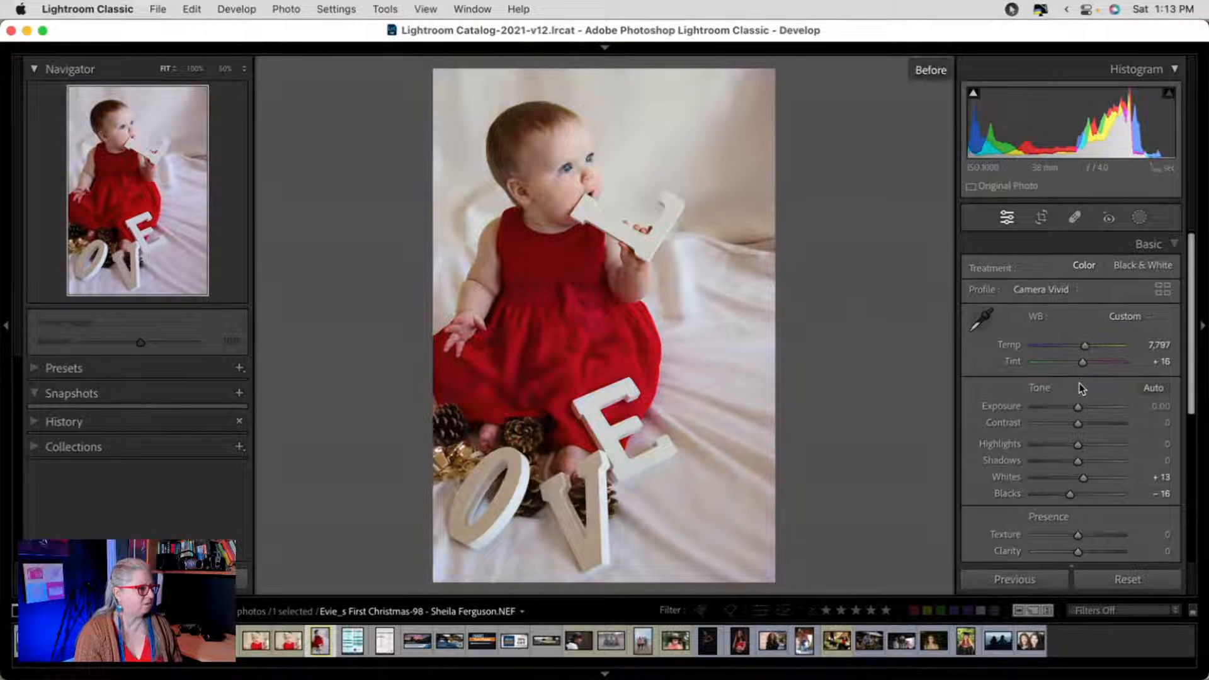
key("backslash")
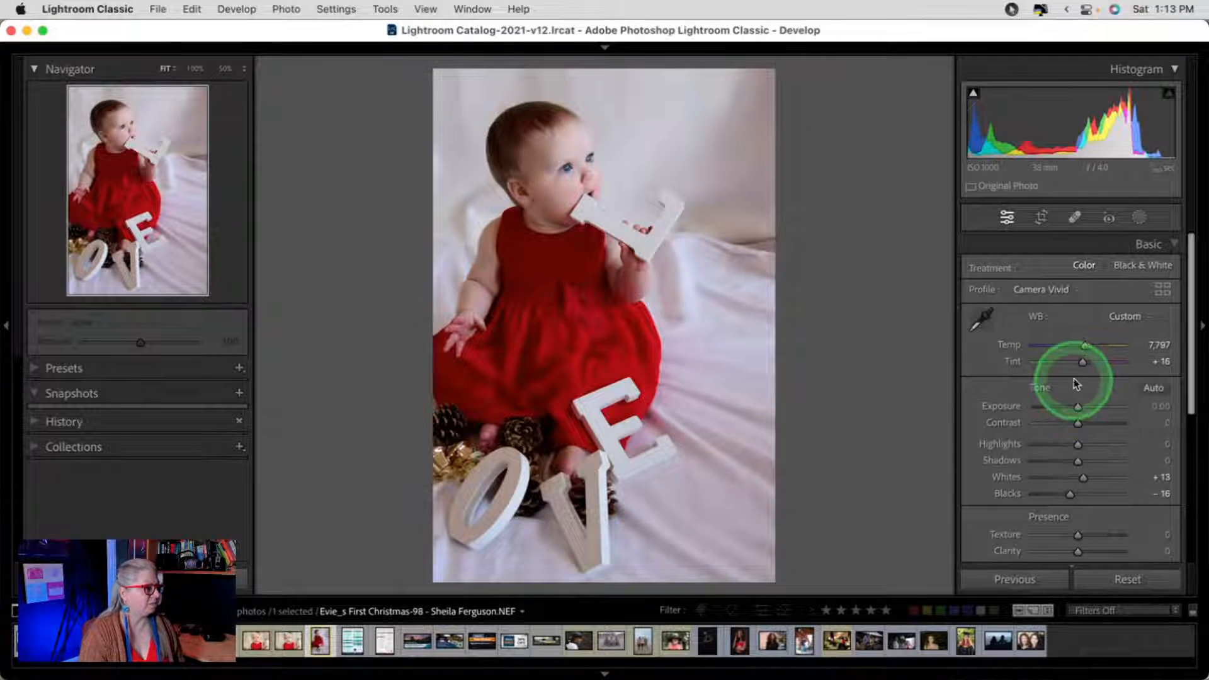
- Browse the available profiles and preview the Modern 01 to Modern 10 looks on the portrait
left_click(1162, 295)
scroll(1074, 365, "down", 5)
scroll(1074, 374, "down", 4)
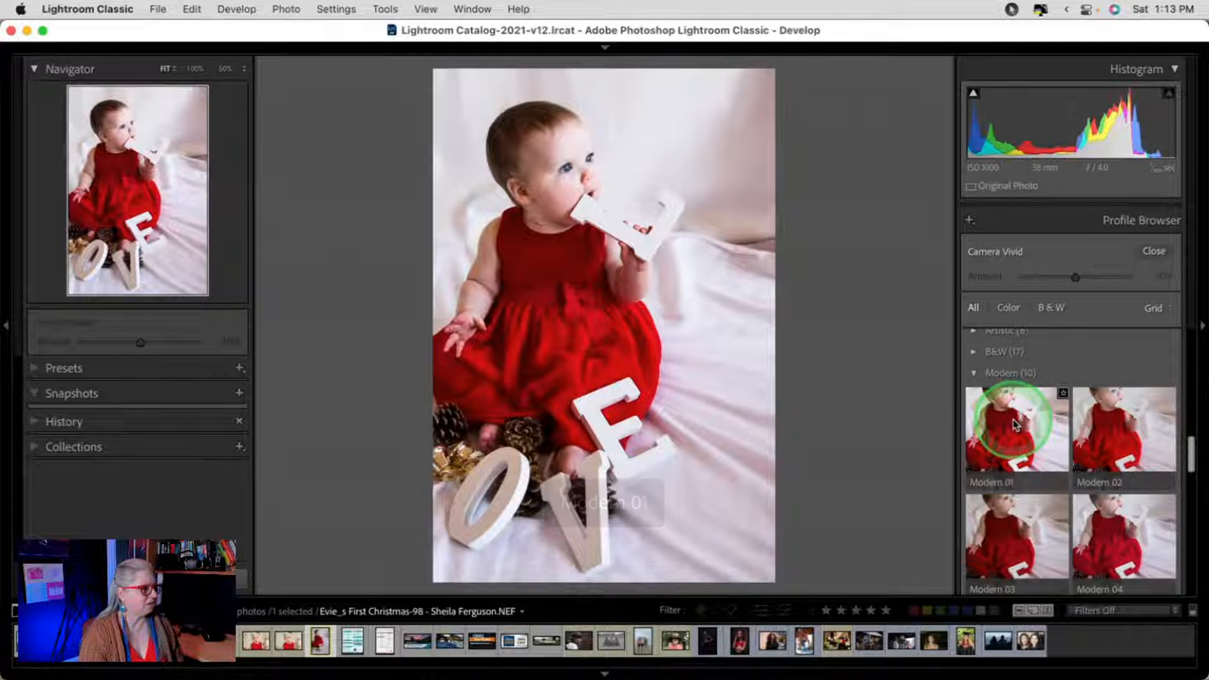
scroll(1112, 429, "down", 3)
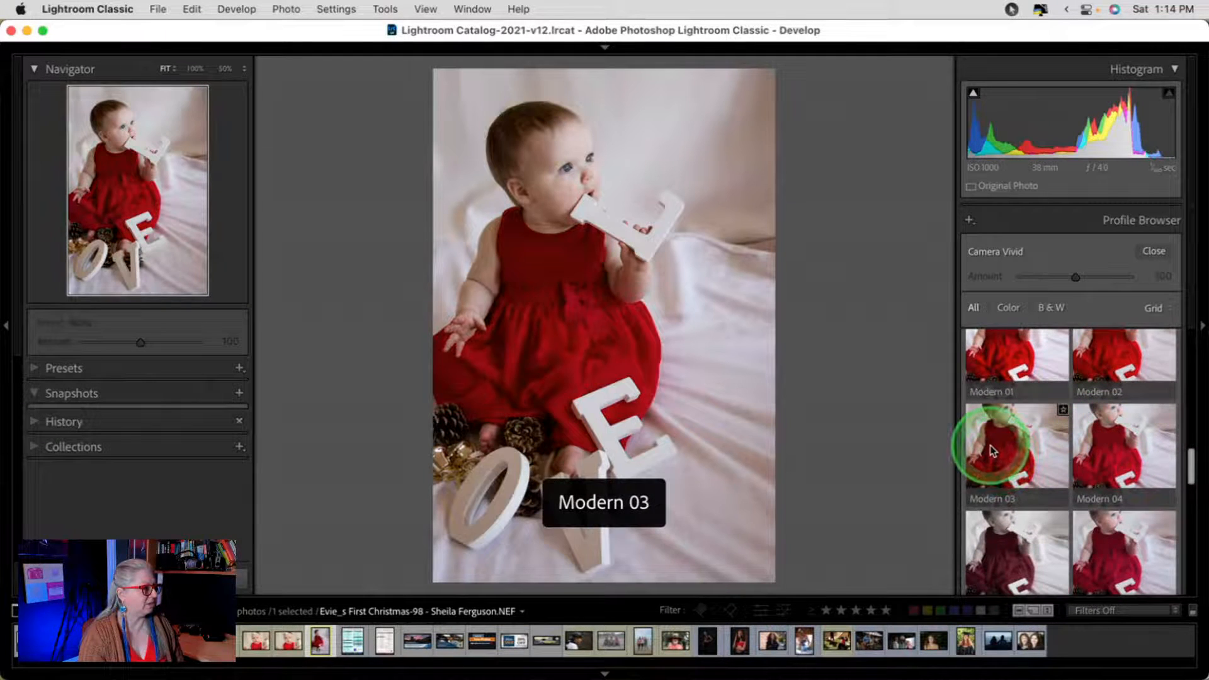
scroll(995, 457, "down", 2)
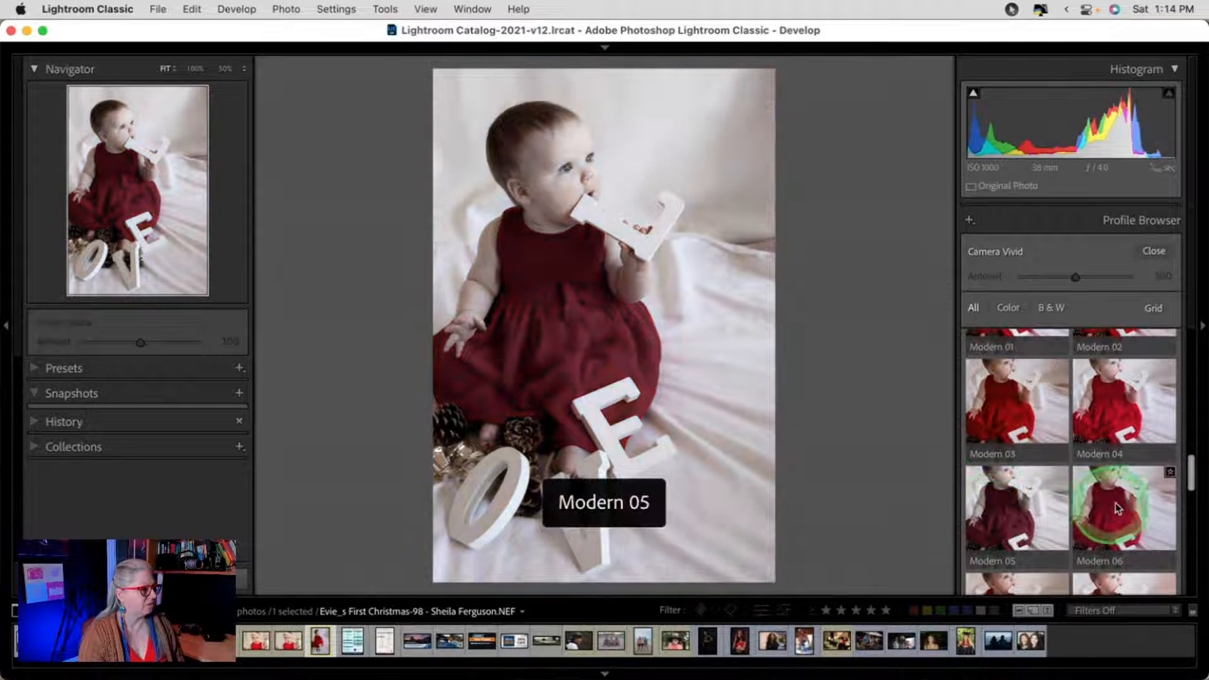
scroll(1115, 492, "down", 2)
scroll(1114, 492, "down", 2)
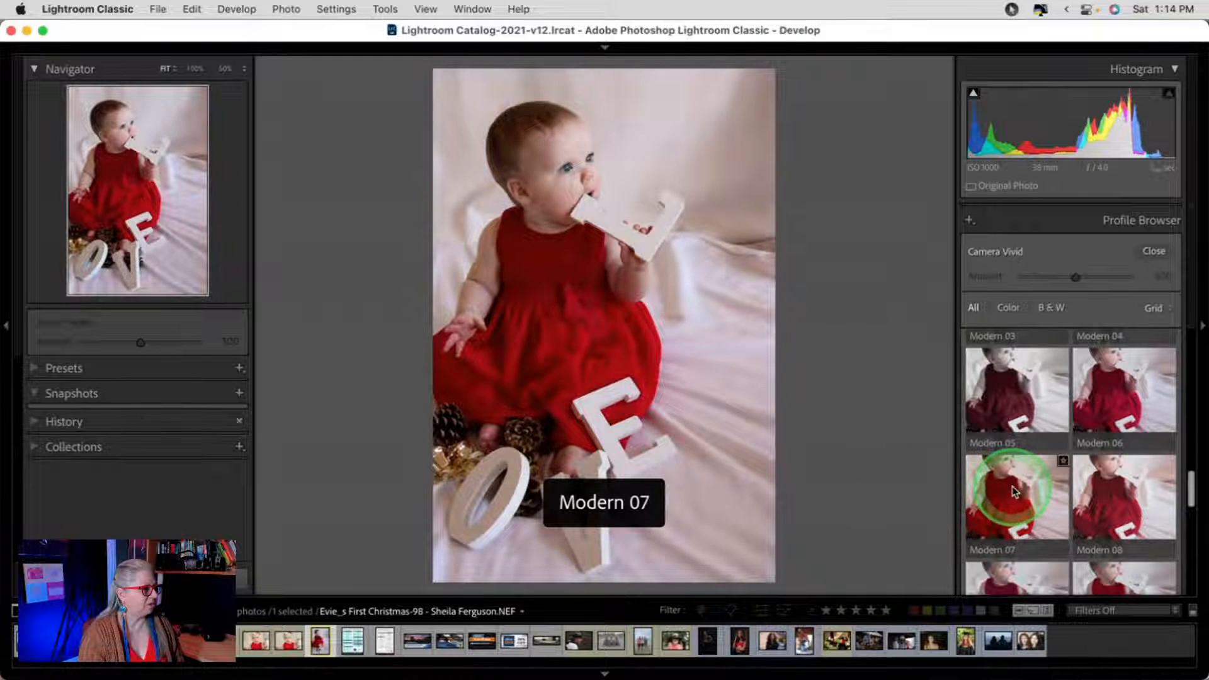
scroll(1014, 491, "down", 4)
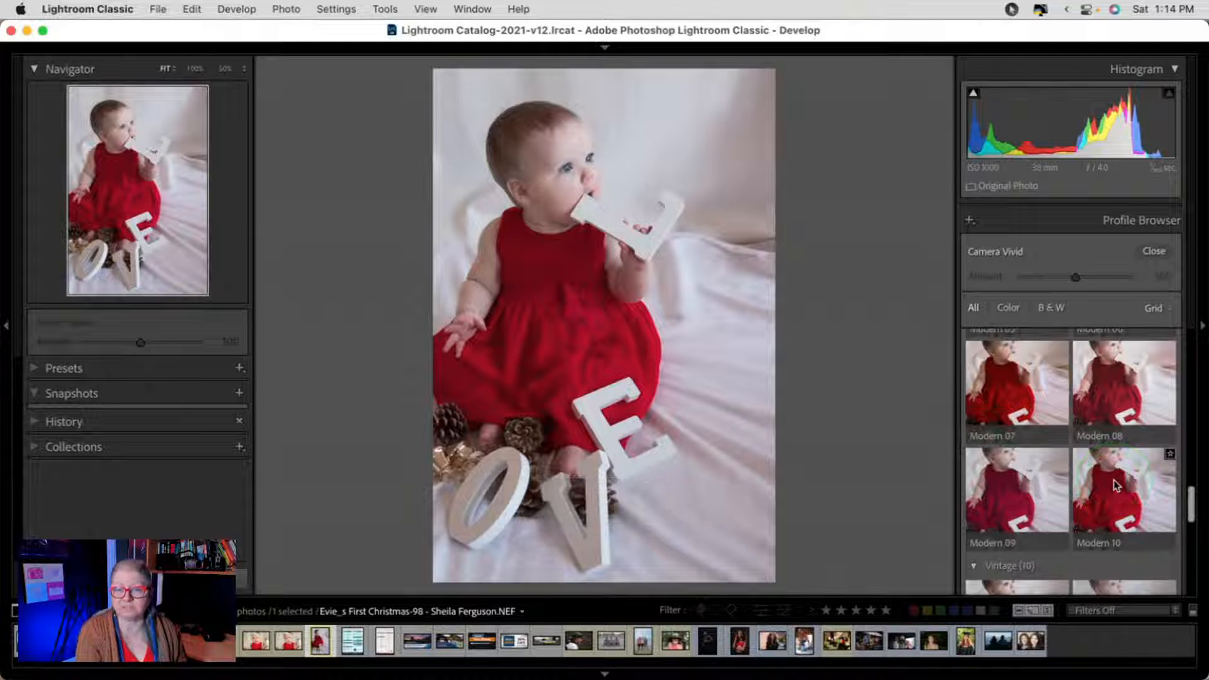
left_click(1020, 485)
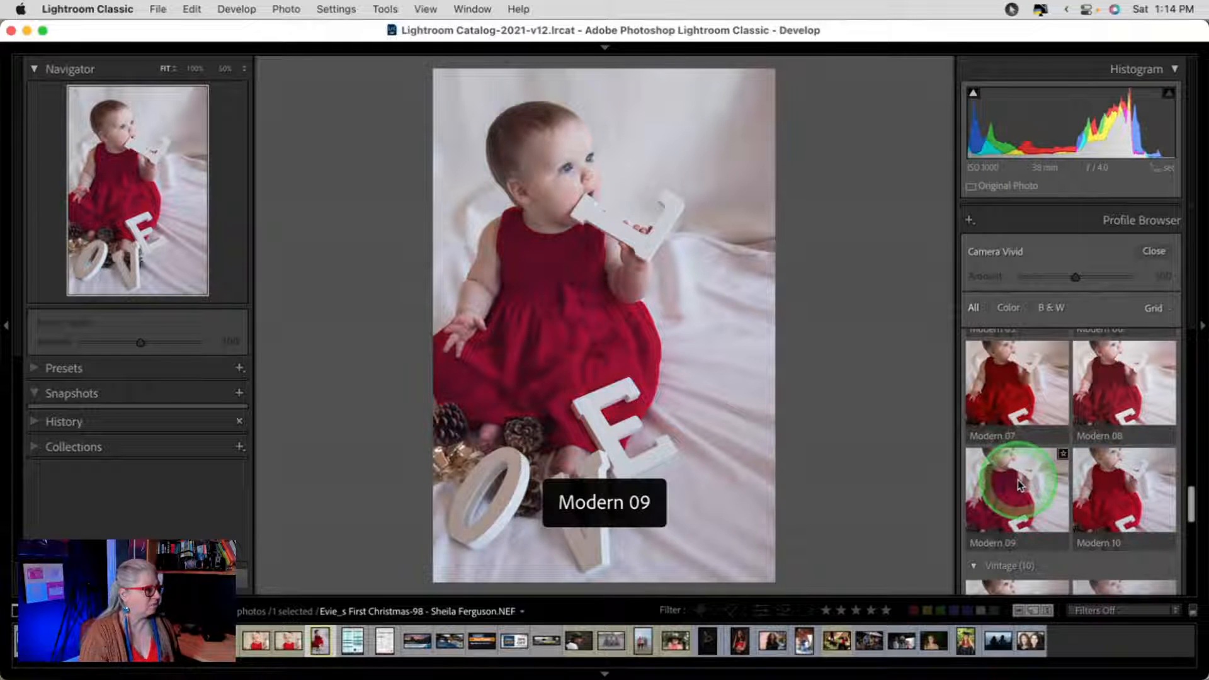
scroll(1017, 484, "down", 3)
- Preview the Vintage profiles on the portrait, going through the group and back to Vintage 01
left_click(1016, 475)
scroll(1014, 467, "down", 4)
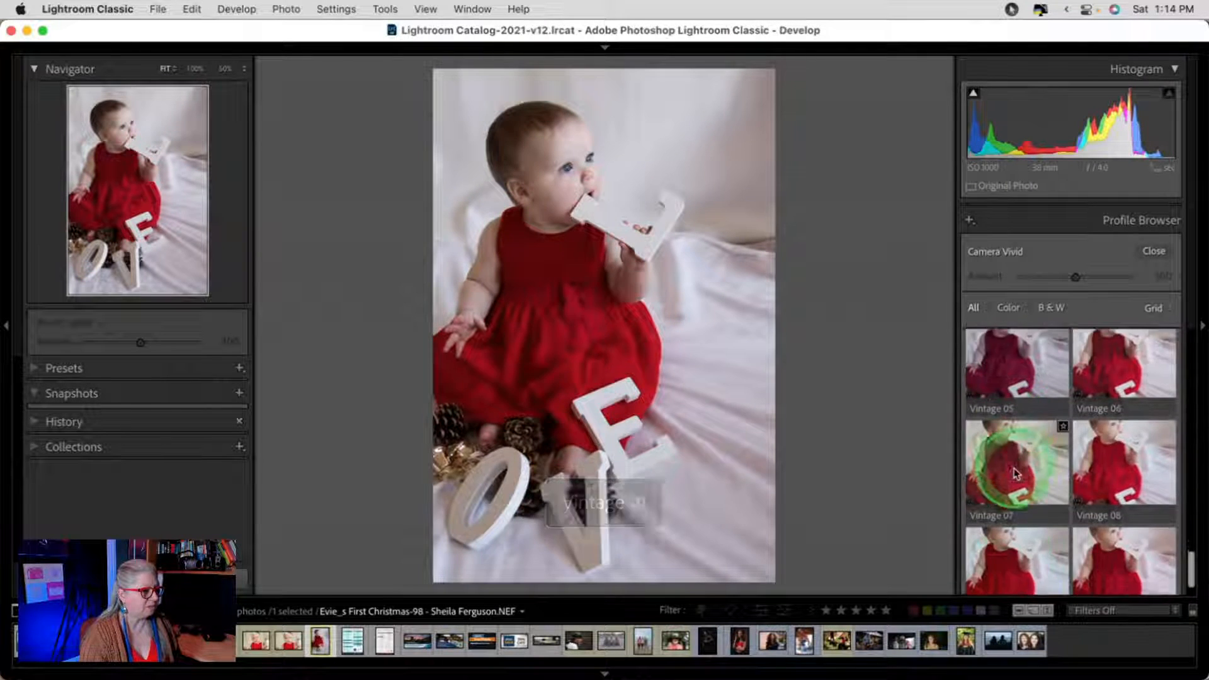
scroll(1033, 485, "down", 2)
left_click(1094, 516)
left_click(984, 512)
left_click(991, 418)
left_click(1108, 429)
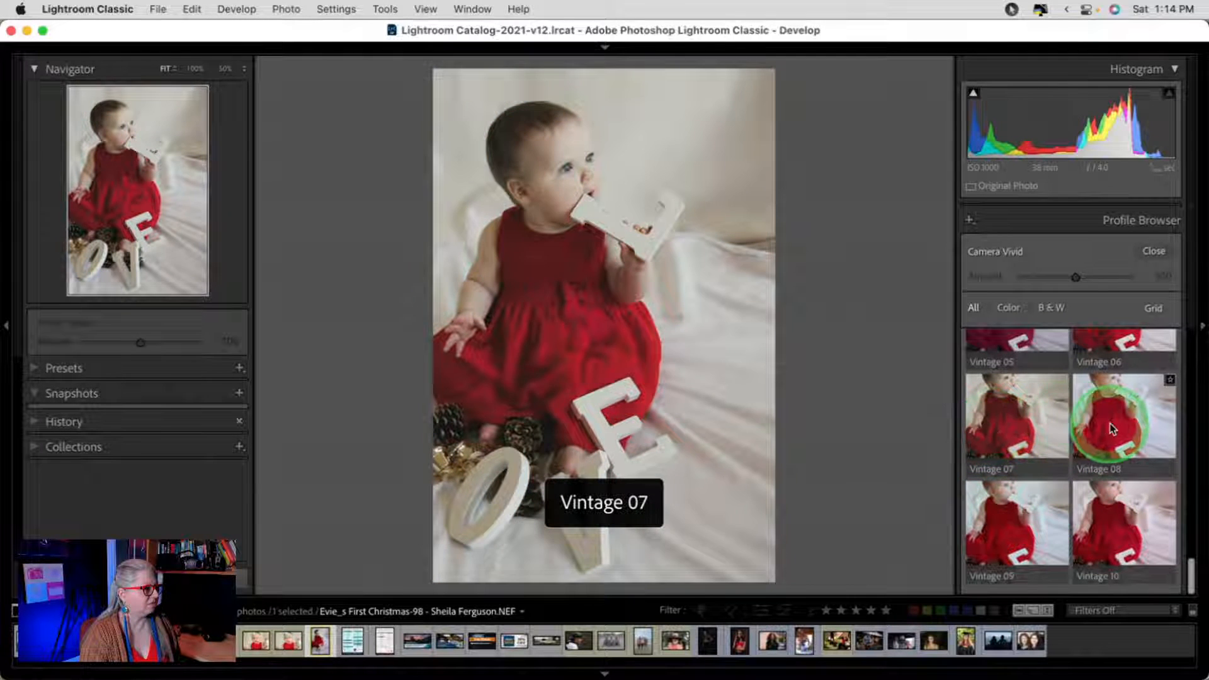
scroll(1103, 421, "up", 2)
left_click(1103, 421)
left_click(993, 427)
scroll(993, 427, "up", 2)
left_click(994, 427)
left_click(1093, 427)
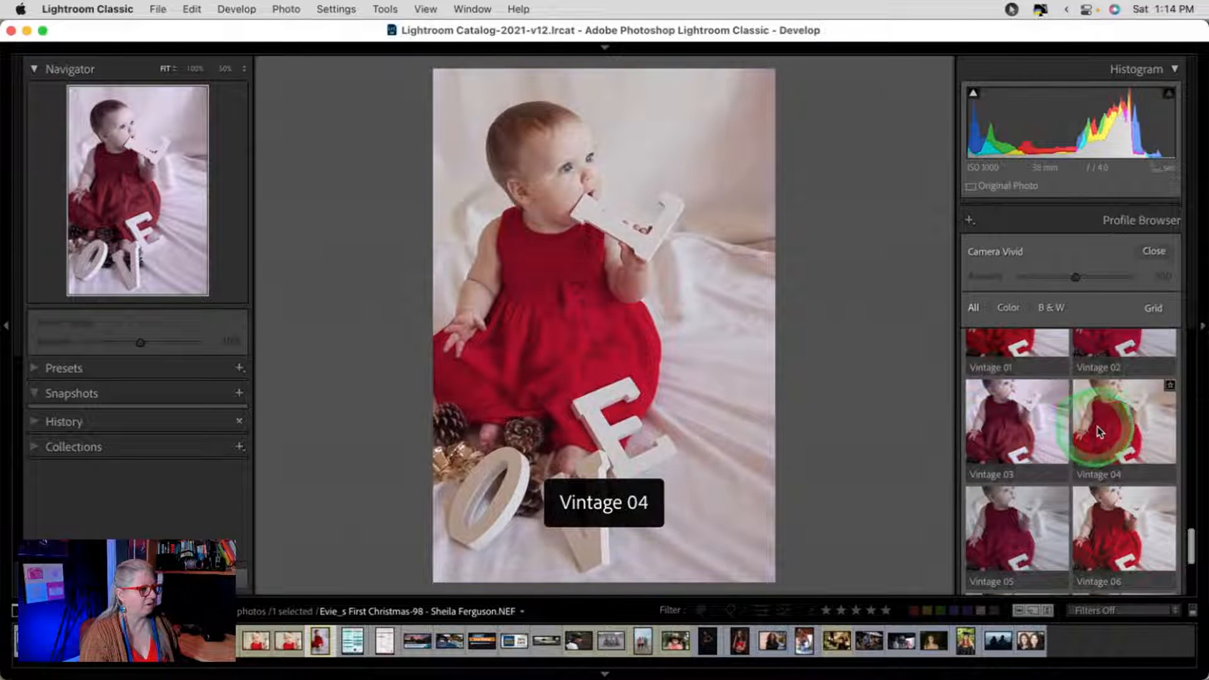
scroll(1104, 425, "up", 2)
left_click(1104, 424)
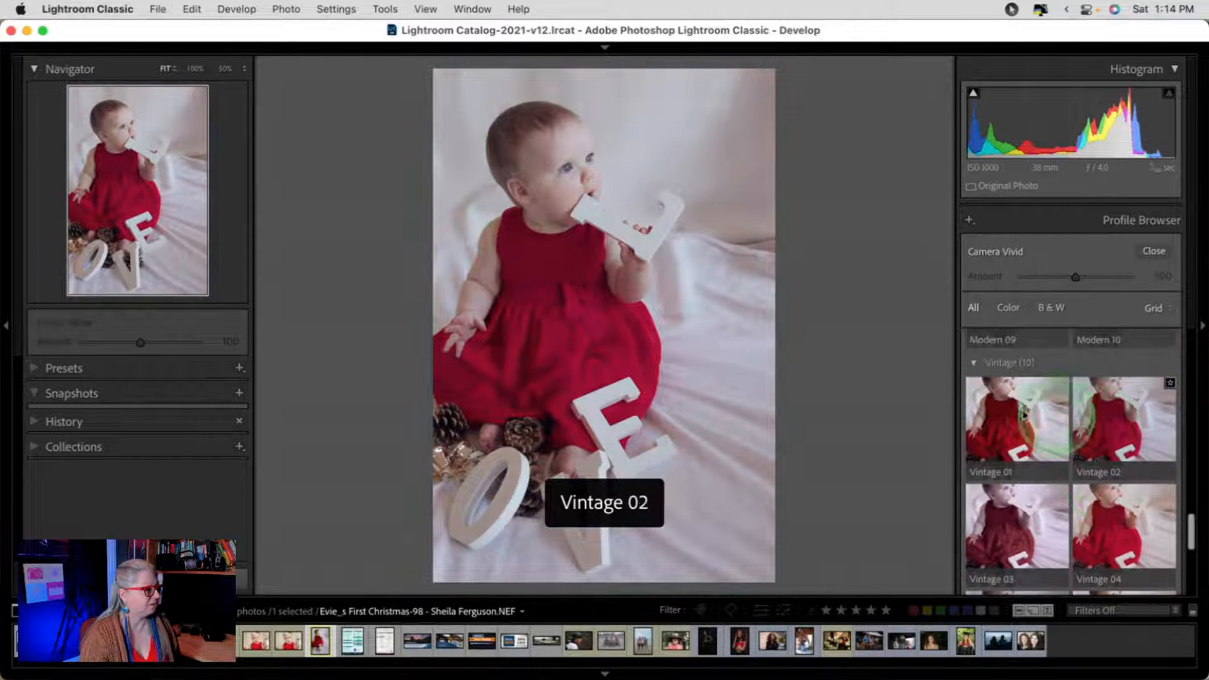
left_click(1006, 421)
- Expand the Artistic profile group and preview its profiles on the portrait, from Artistic 01 through Artistic 08
scroll(1008, 421, "up", 2)
left_click(1008, 421)
scroll(1009, 420, "up", 2)
left_click(1011, 421)
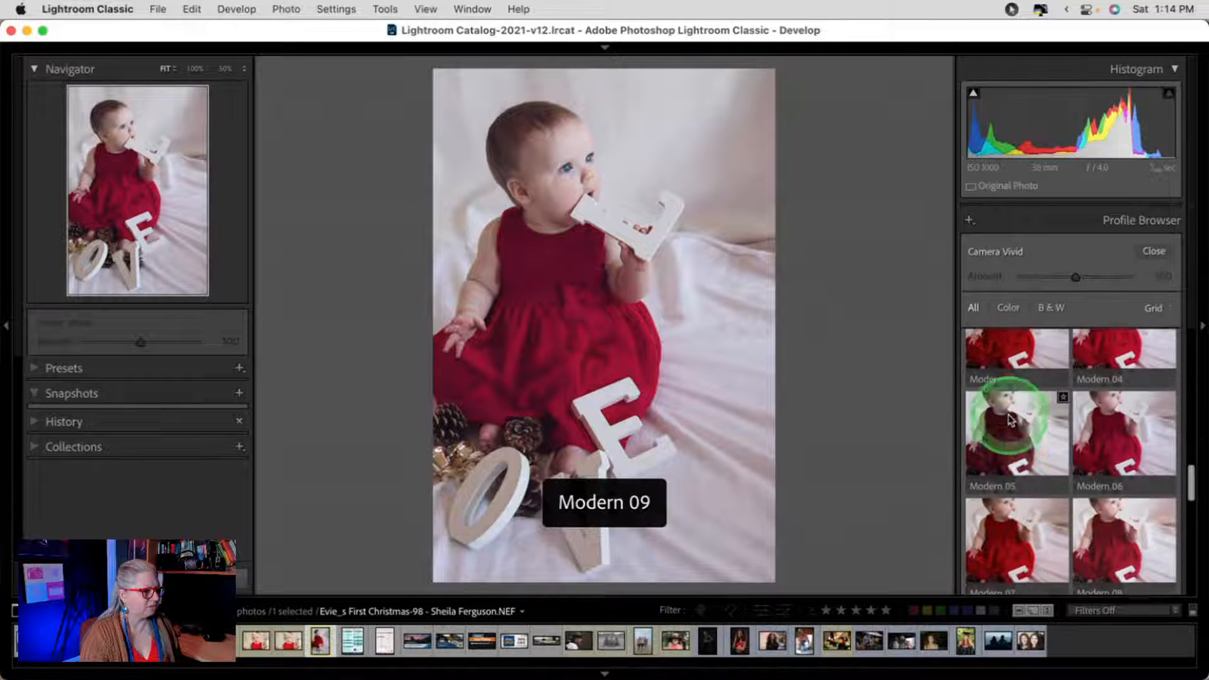
scroll(1008, 421, "up", 5)
left_click(977, 423)
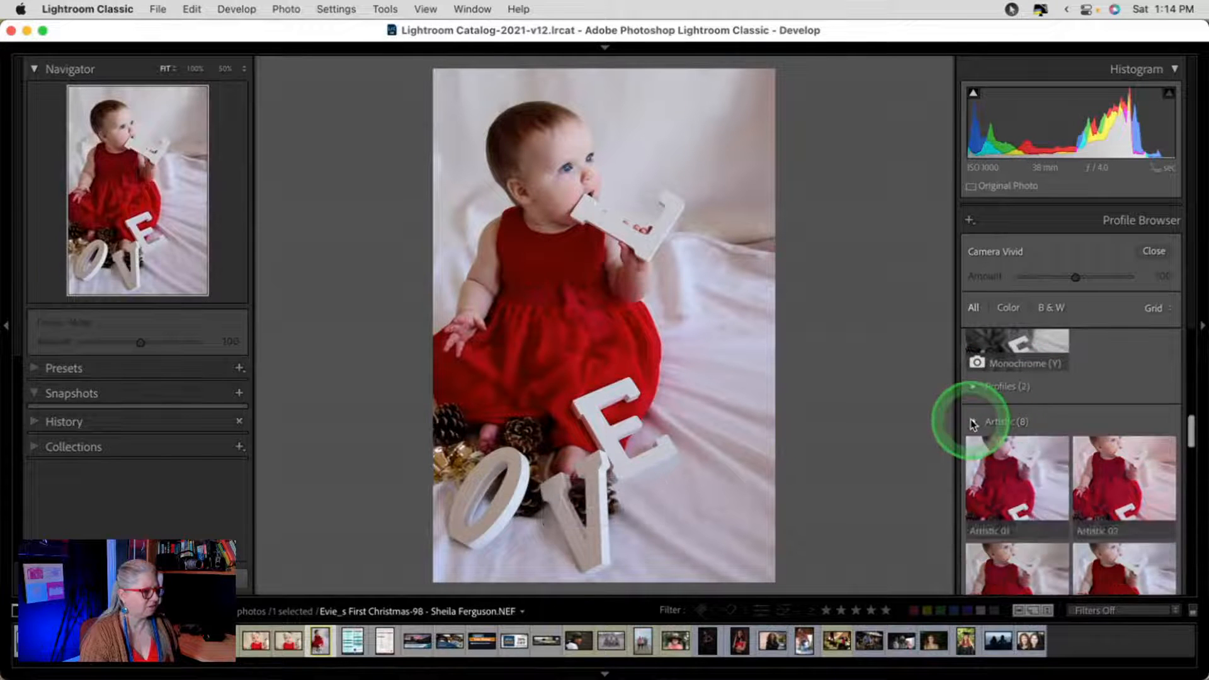
scroll(972, 419, "down", 1)
left_click(1003, 434)
left_click(1100, 435)
scroll(1094, 441, "down", 1)
scroll(1095, 441, "down", 1)
left_click(1095, 444)
left_click(1001, 438)
scroll(999, 439, "down", 2)
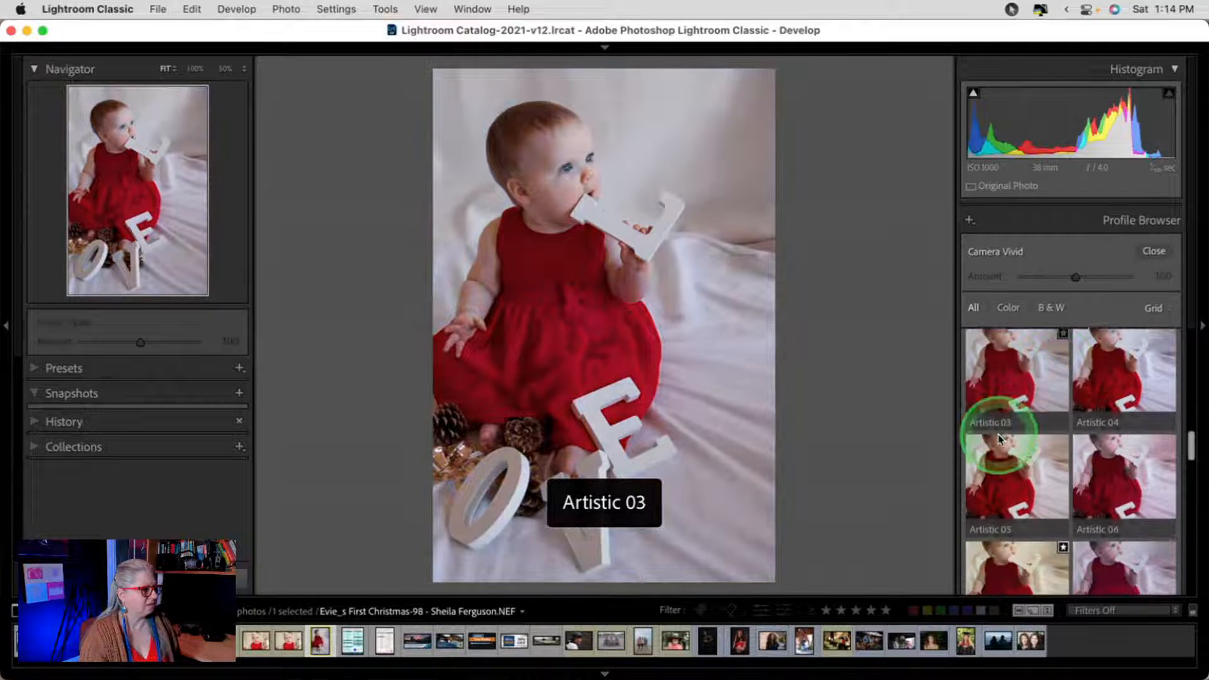
left_click(1001, 441)
left_click(1080, 444)
scroll(1096, 444, "down", 2)
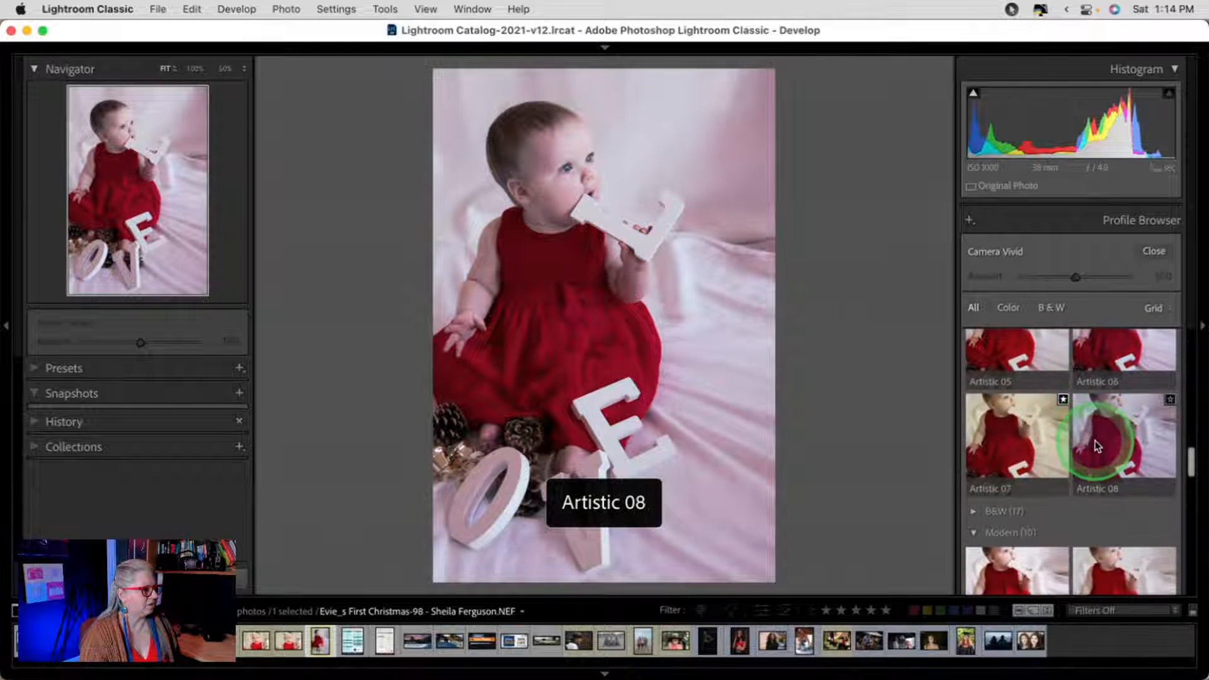
left_click(1095, 446)
left_click(1001, 435)
- Compare the Modern profiles again, apply Modern 07 at an amount of 100, and close the profile browser
scroll(1001, 441, "down", 4)
left_click(1002, 434)
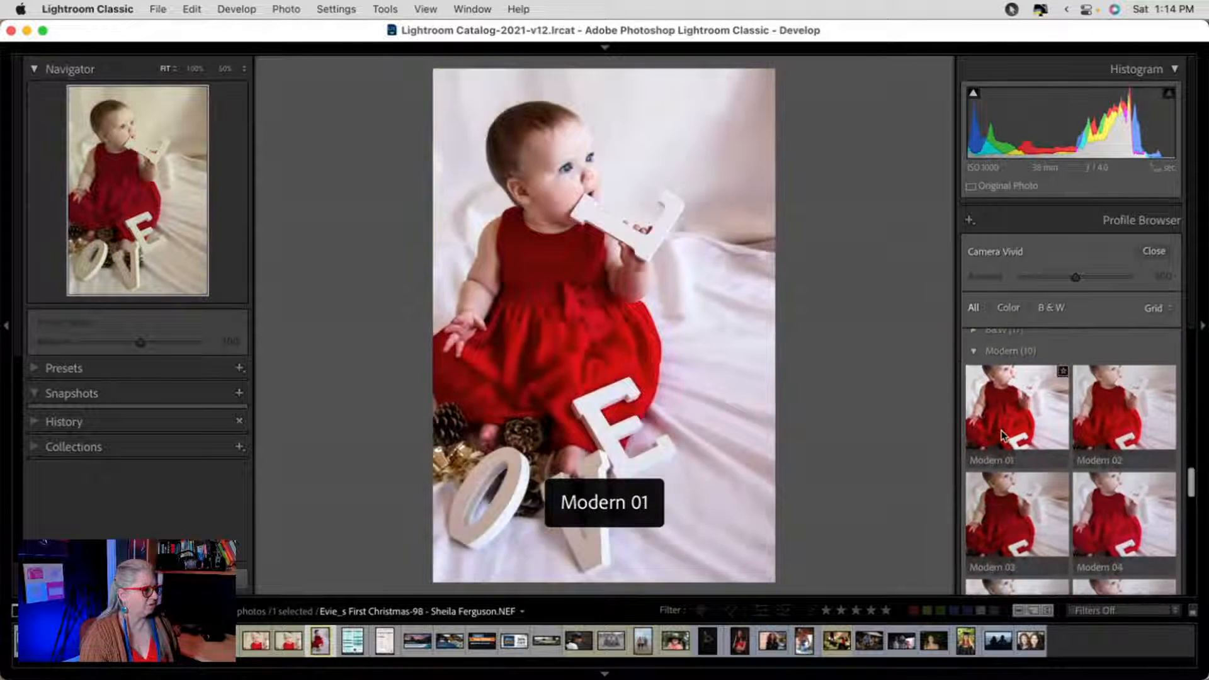
scroll(1001, 433, "down", 2)
left_click(1001, 433)
scroll(1002, 434, "down", 2)
left_click(1001, 434)
scroll(1001, 433, "down", 2)
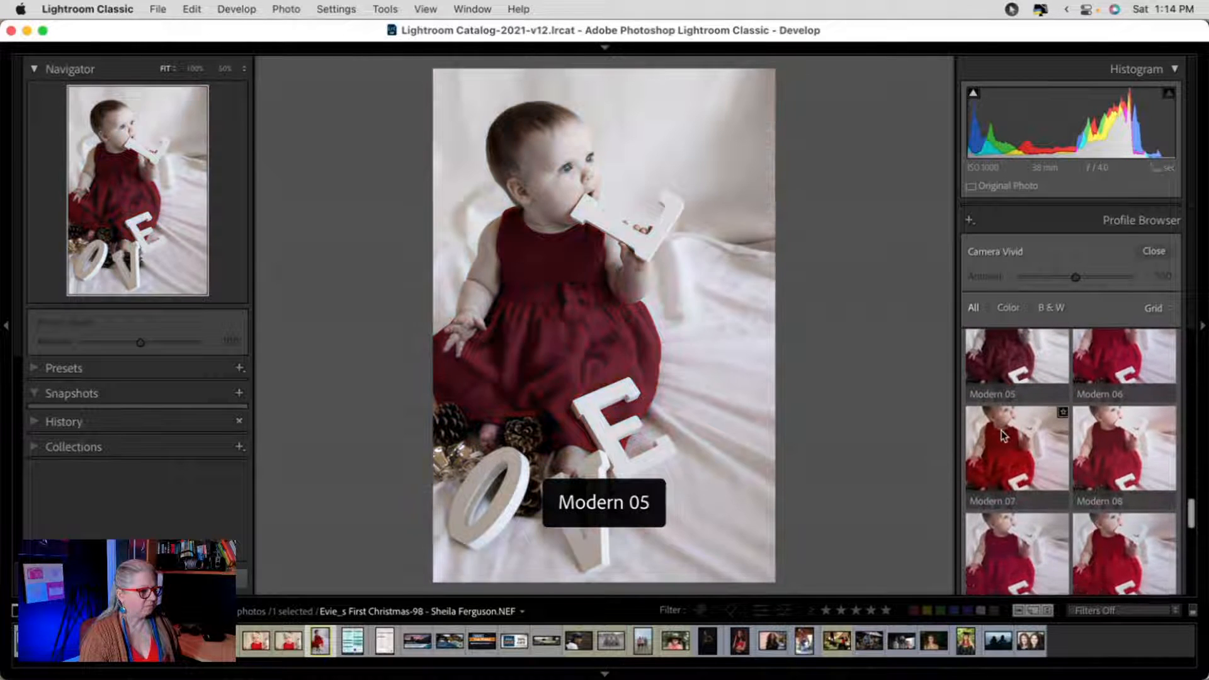
left_click(1002, 435)
left_click(1107, 444)
left_click(1003, 444)
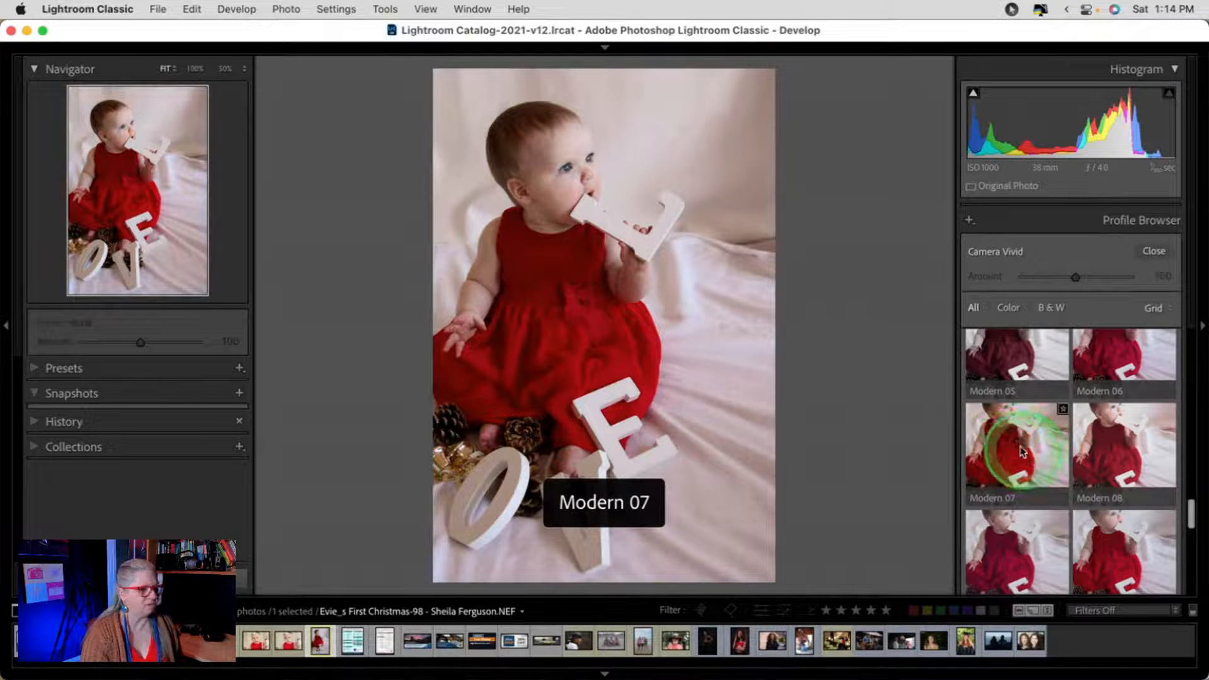
left_click(1009, 449)
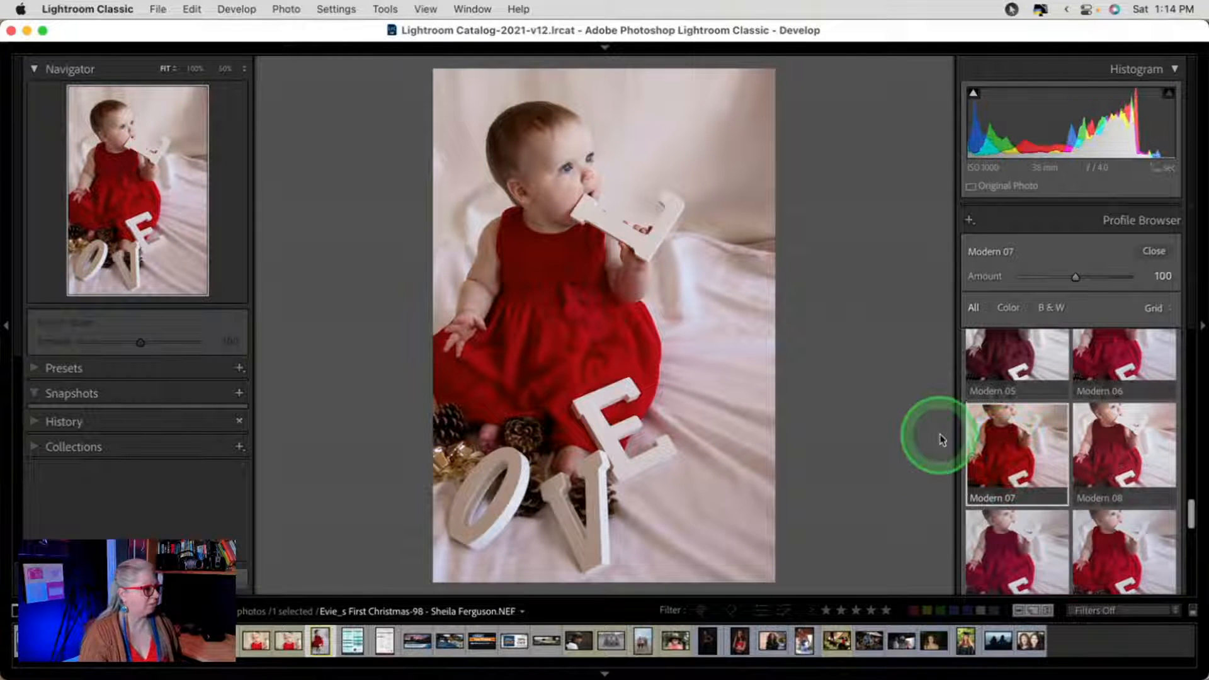
left_click(1153, 251)
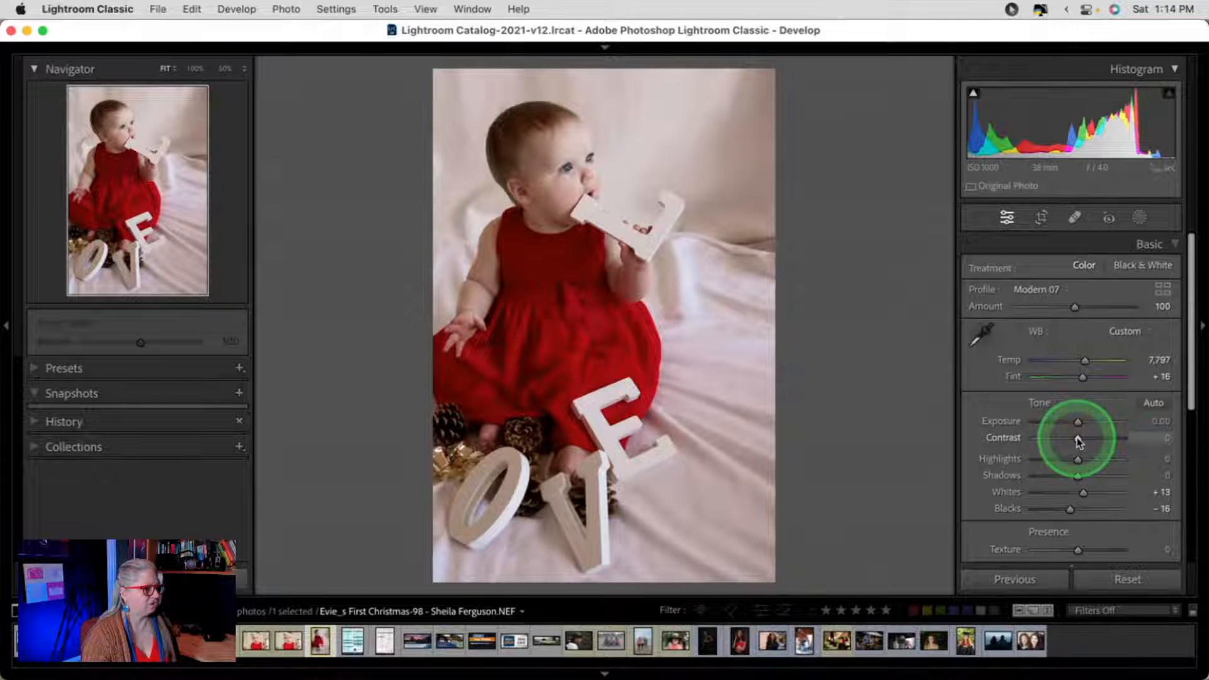
- Shape an S-shaped tone curve with an upper point at input 159, output 170 and a lower point at input 78, output 68
left_click_drag(1079, 439, 1093, 437)
scroll(1093, 436, "down", 5)
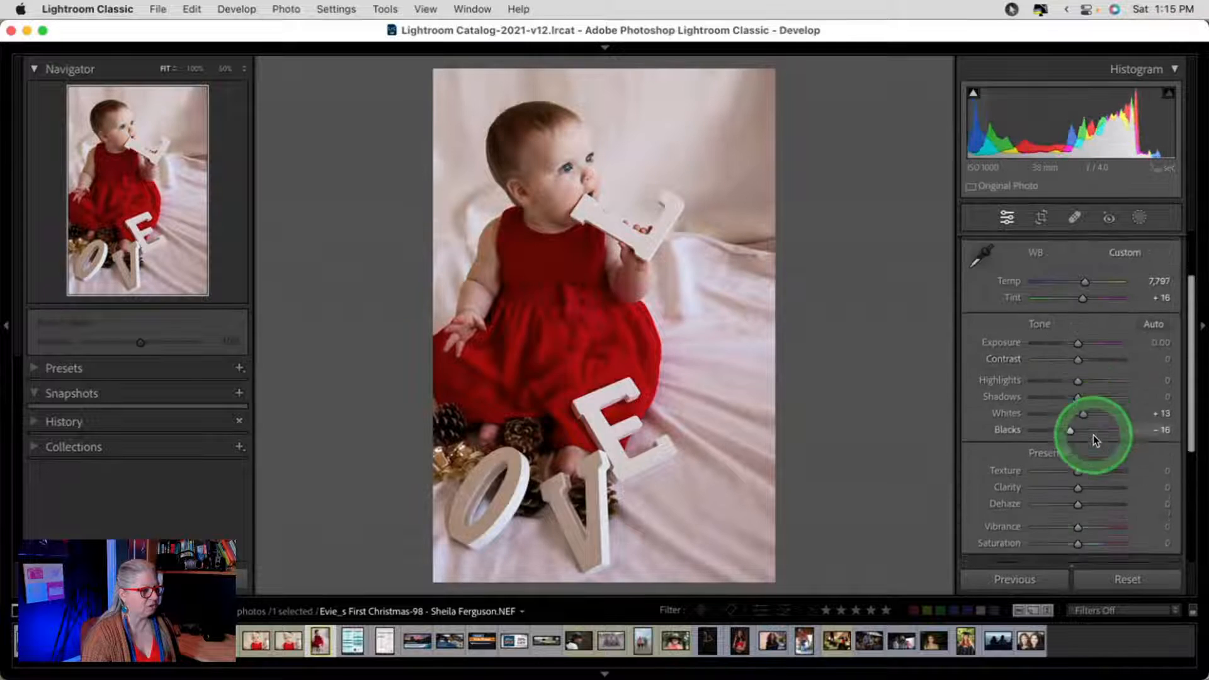
left_click(1110, 426)
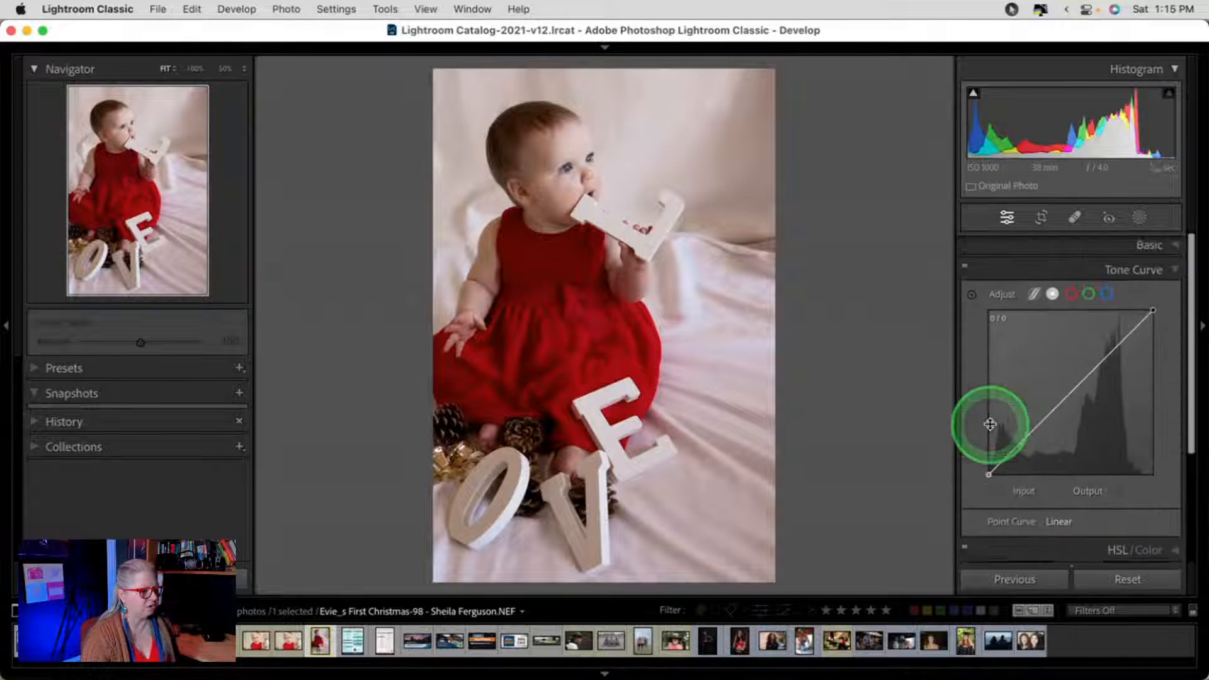
left_click_drag(1094, 369, 1092, 365)
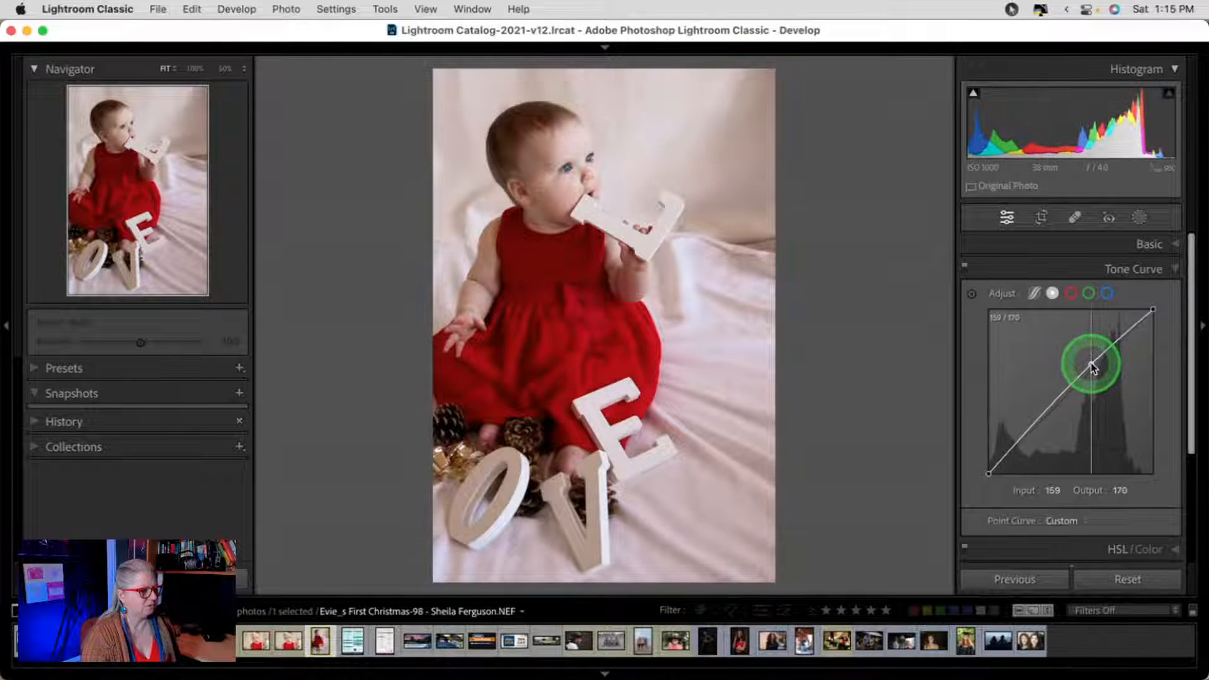
left_click(1038, 427)
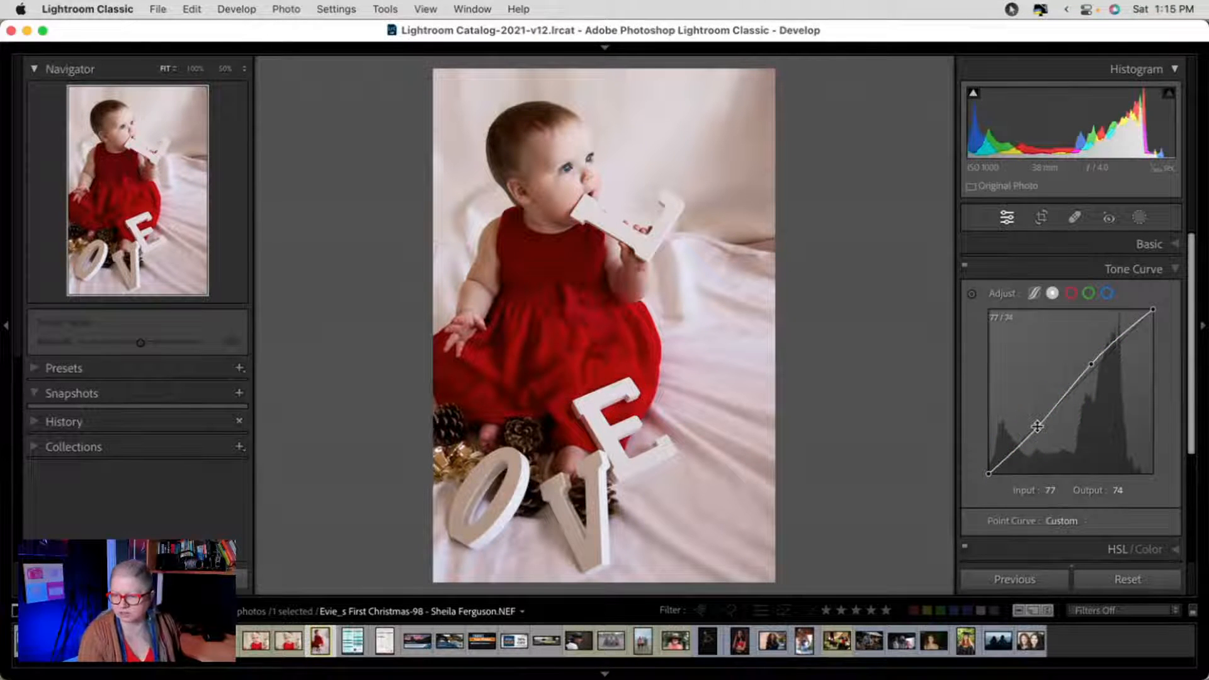
mouse_move(1037, 427)
left_mouse_down()
mouse_move(1001, 378)
mouse_move(1011, 424)
mouse_move(1039, 434)
left_mouse_up()
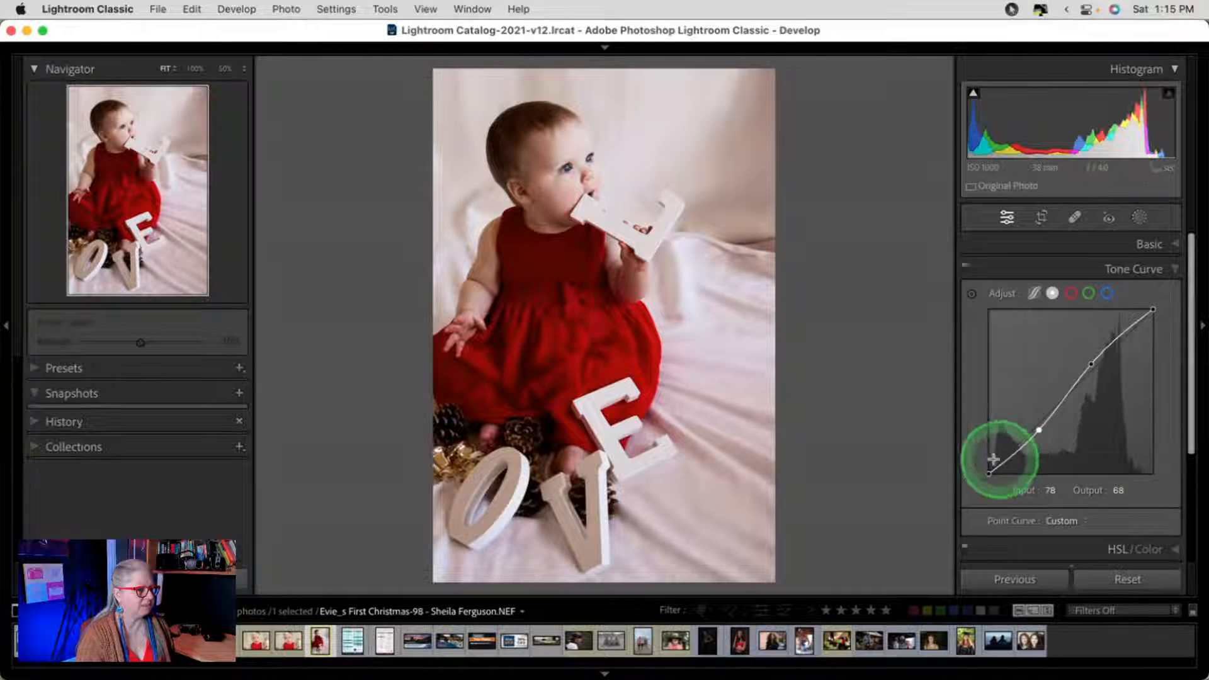
- Move the upper tone curve point to input 170, output 187 and the lower point to input 77, output 66
left_click_drag(1090, 361, 1108, 378)
left_click_drag(1103, 356, 1099, 353)
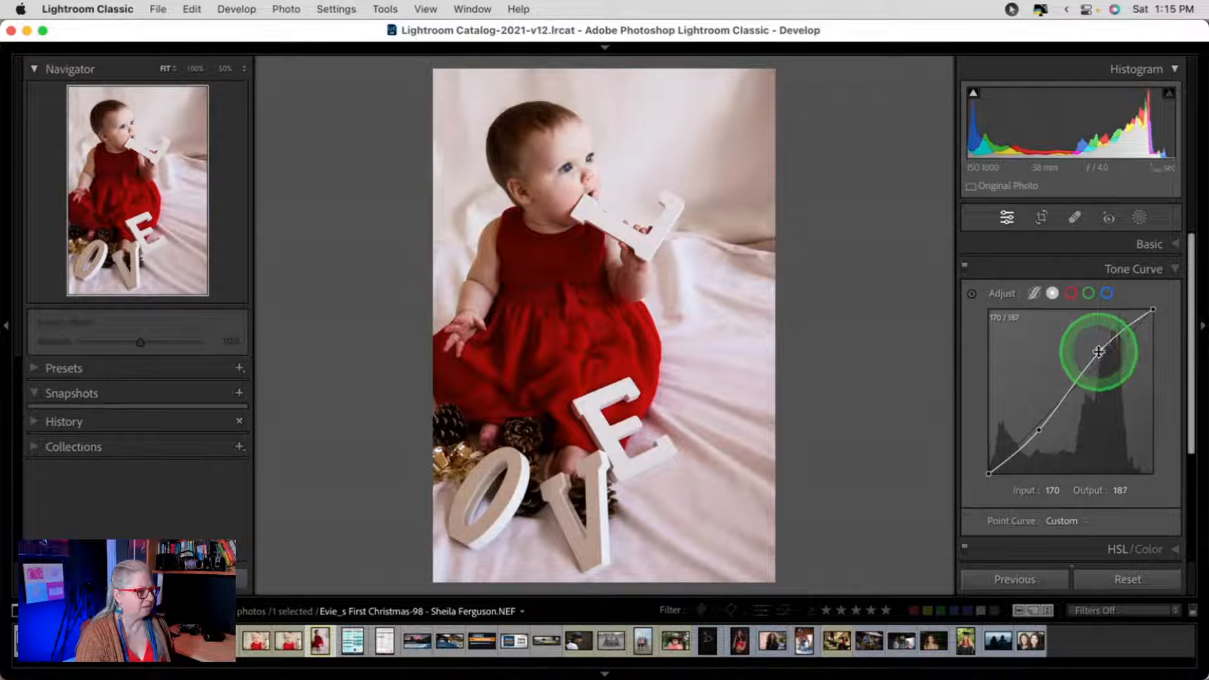
left_click_drag(1043, 430, 1042, 431)
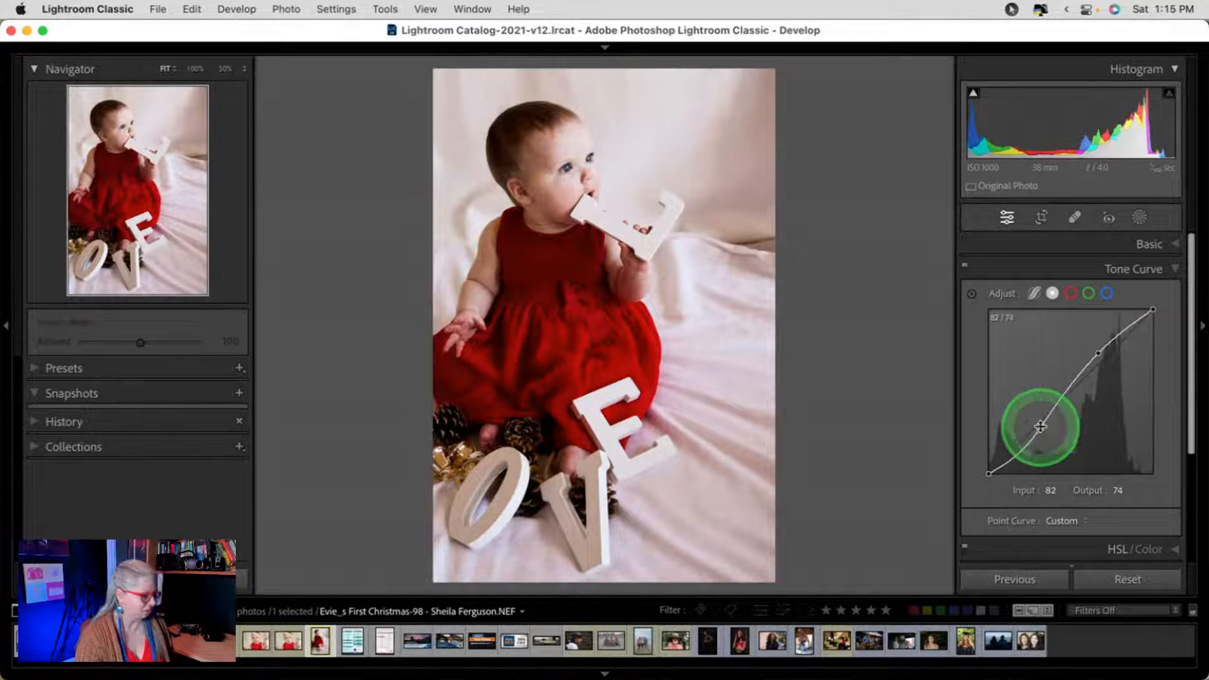
key("super+z")
left_click_drag(1039, 429, 1038, 432)
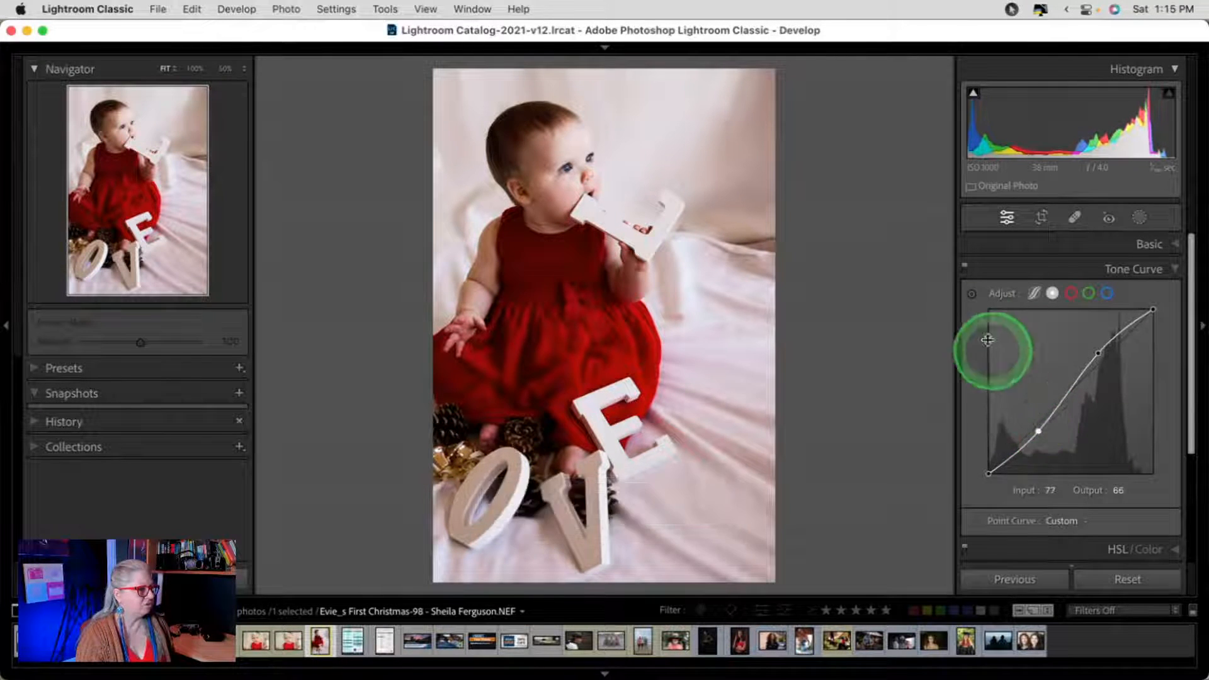
- Compare the photo without the tone curve, slightly lower the upper curve point, and set the lower point to input 80, output 65
left_click(965, 266)
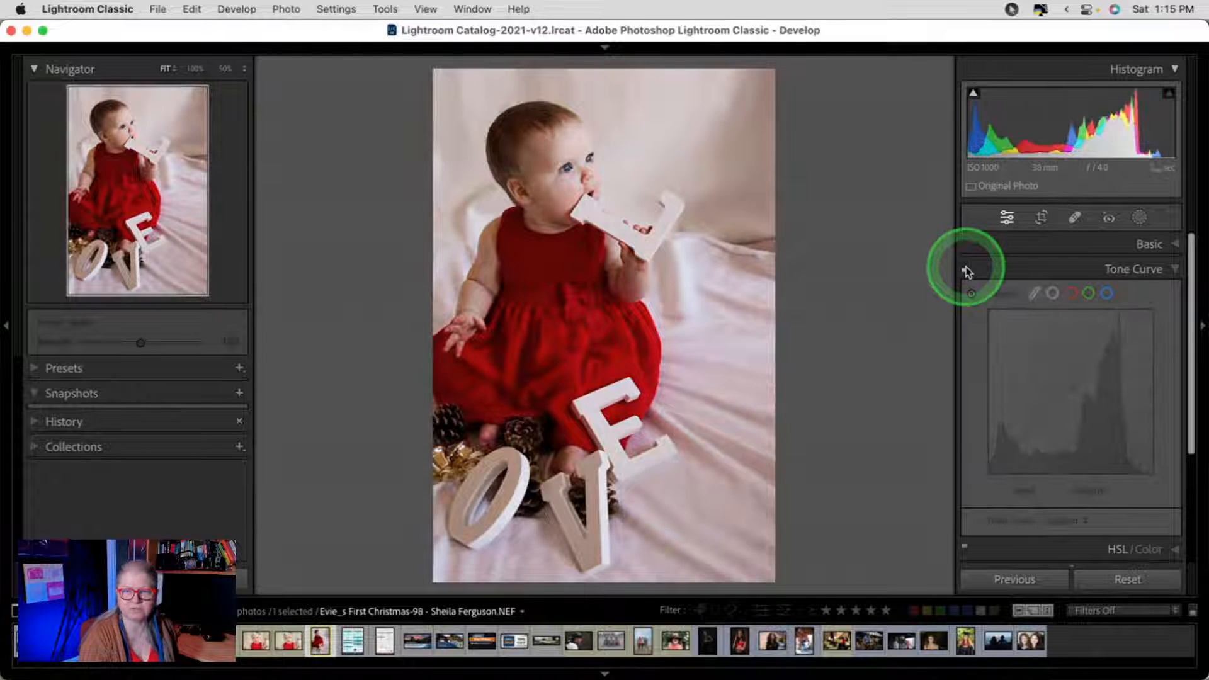
left_click(966, 264)
left_click_drag(1101, 360, 1100, 355)
left_click(1038, 427)
left_click_drag(1038, 426, 1039, 432)
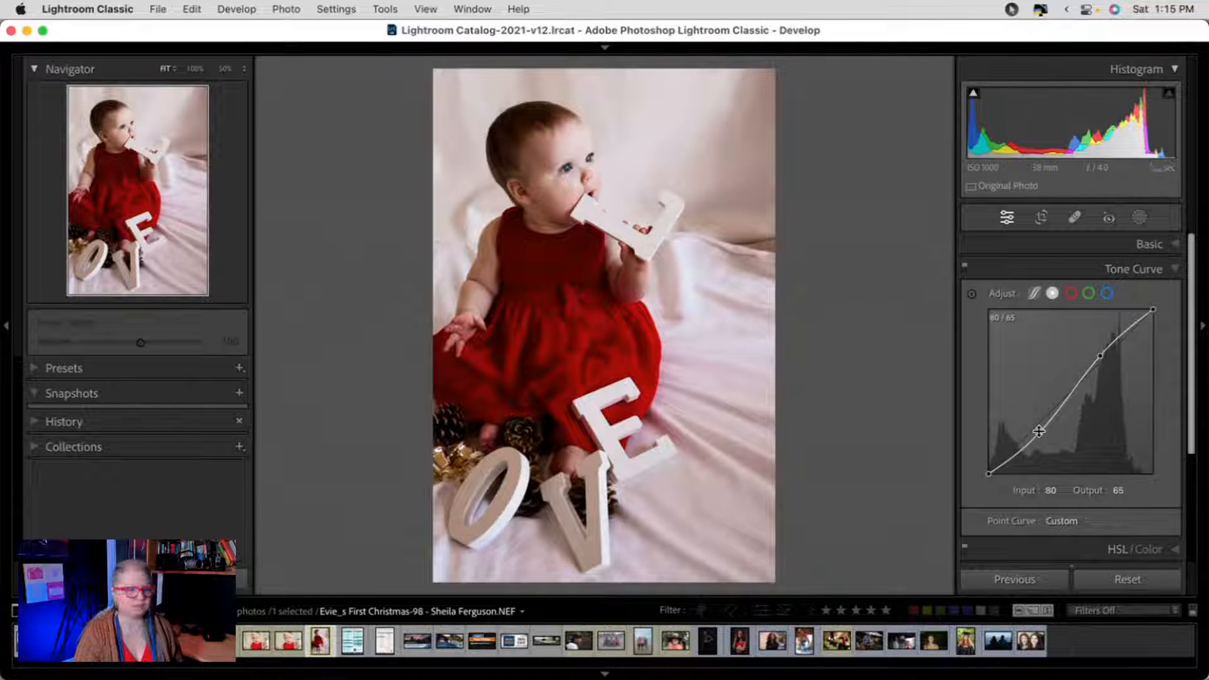
left_click(1070, 408)
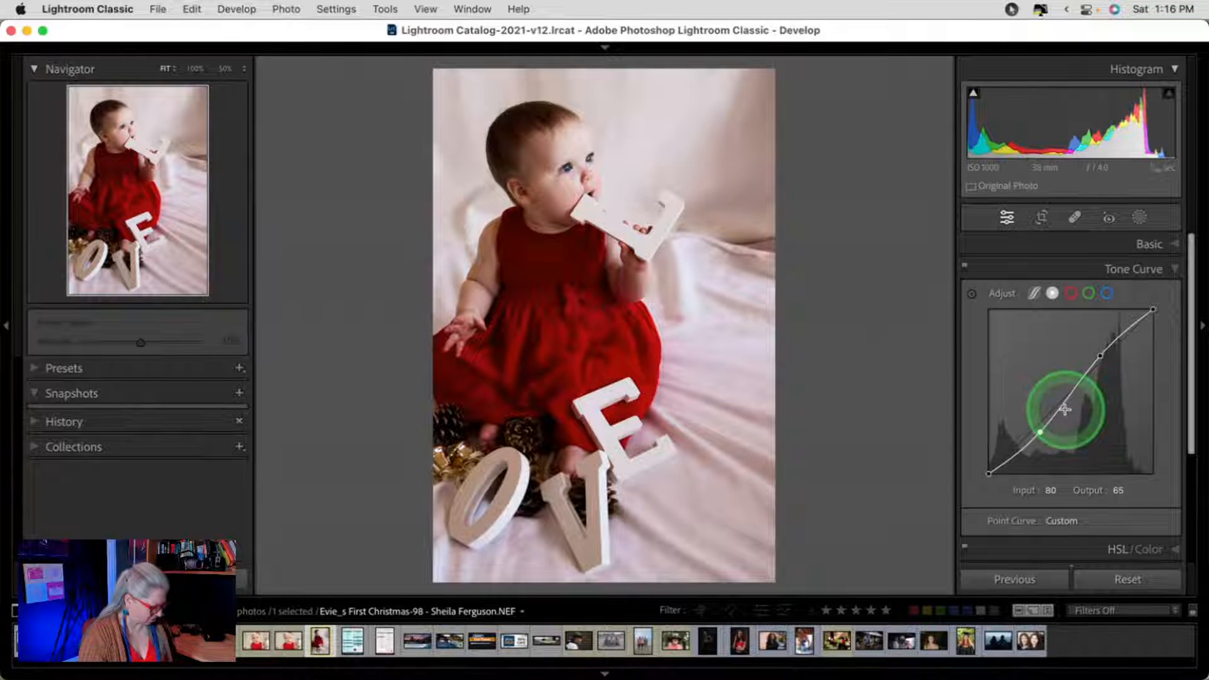
- Start cropping the photo, try a tighter crop at the original aspect, and reset the crop
left_click(886, 357)
key("r")
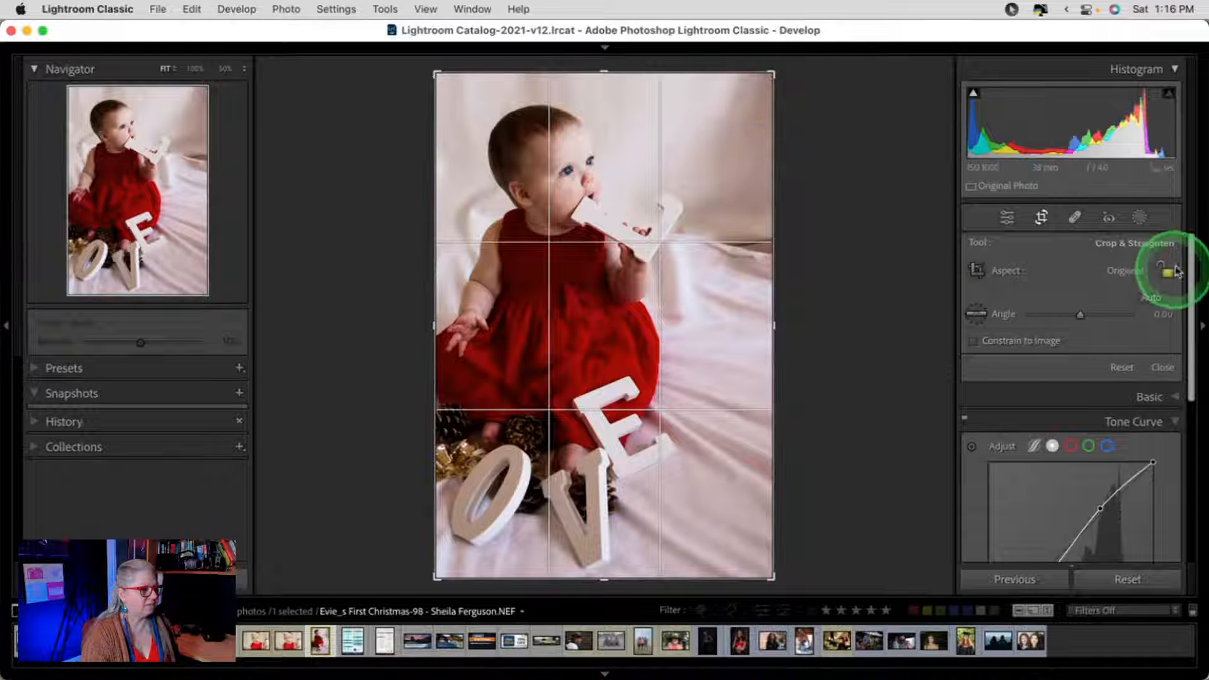
left_click_drag(768, 75, 734, 95)
mouse_move(619, 227)
left_mouse_down()
mouse_move(618, 313)
mouse_move(615, 221)
left_mouse_up()
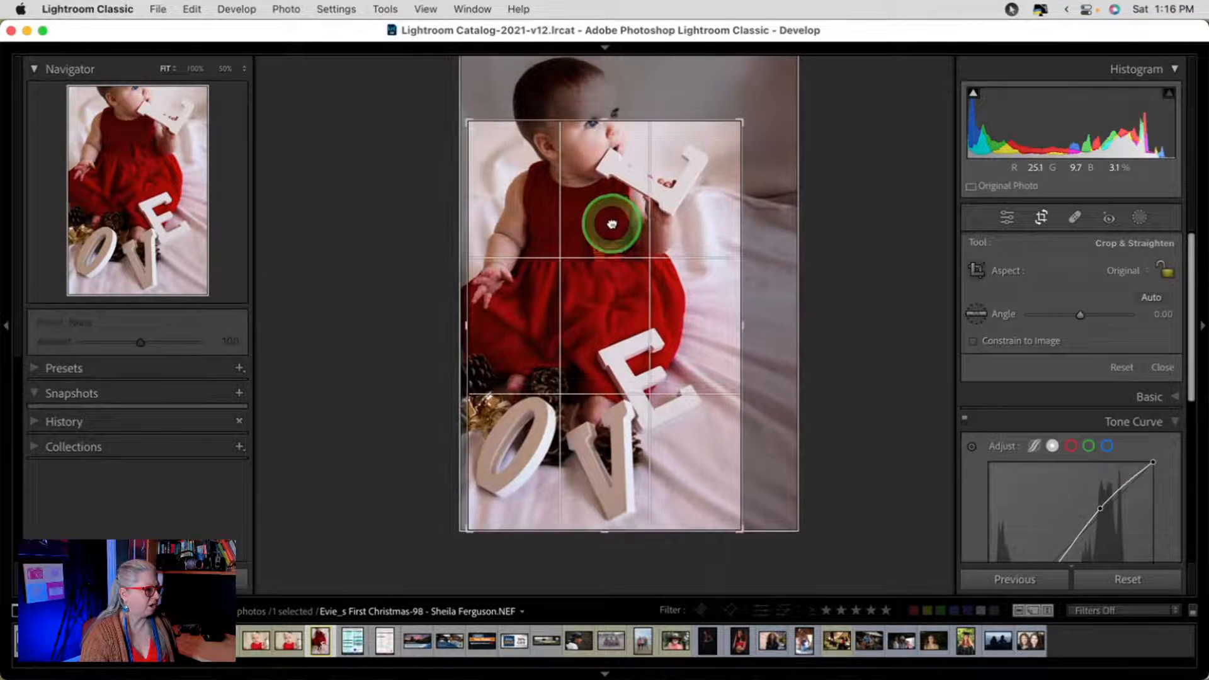
left_click(1118, 363)
- Crop off the strip of background at the photo's right edge, trim the bottom edge through the V, and apply the crop
left_click_drag(772, 326, 750, 326)
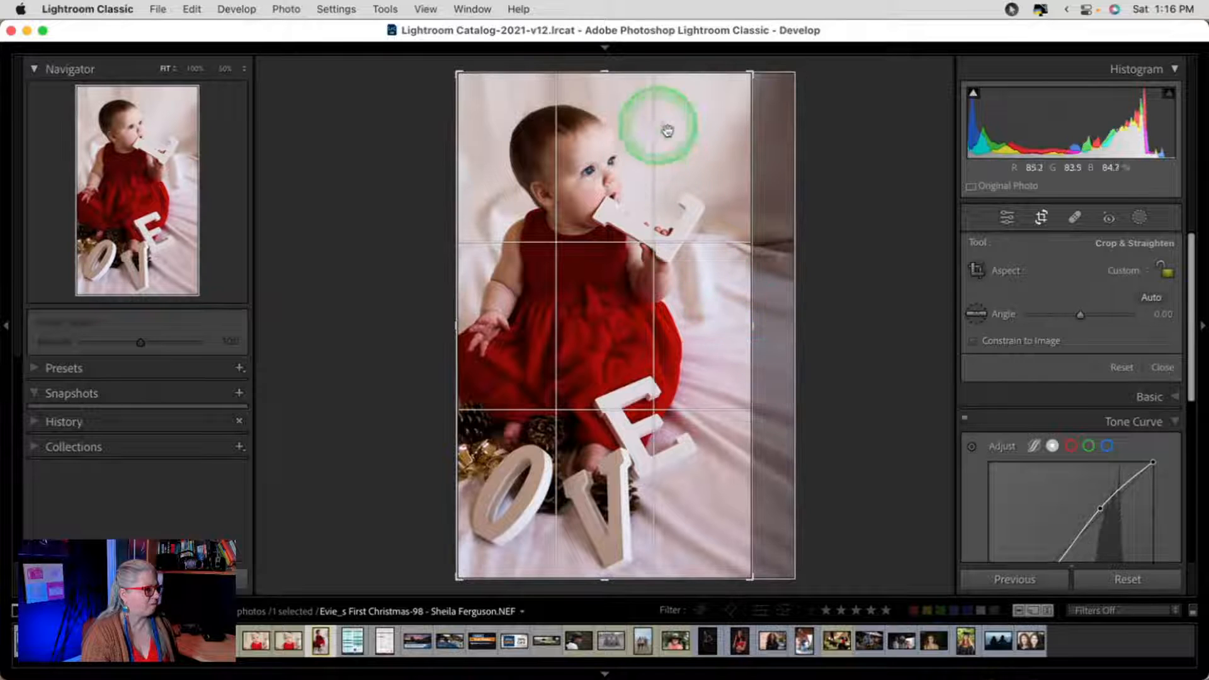
left_click_drag(600, 577, 599, 559)
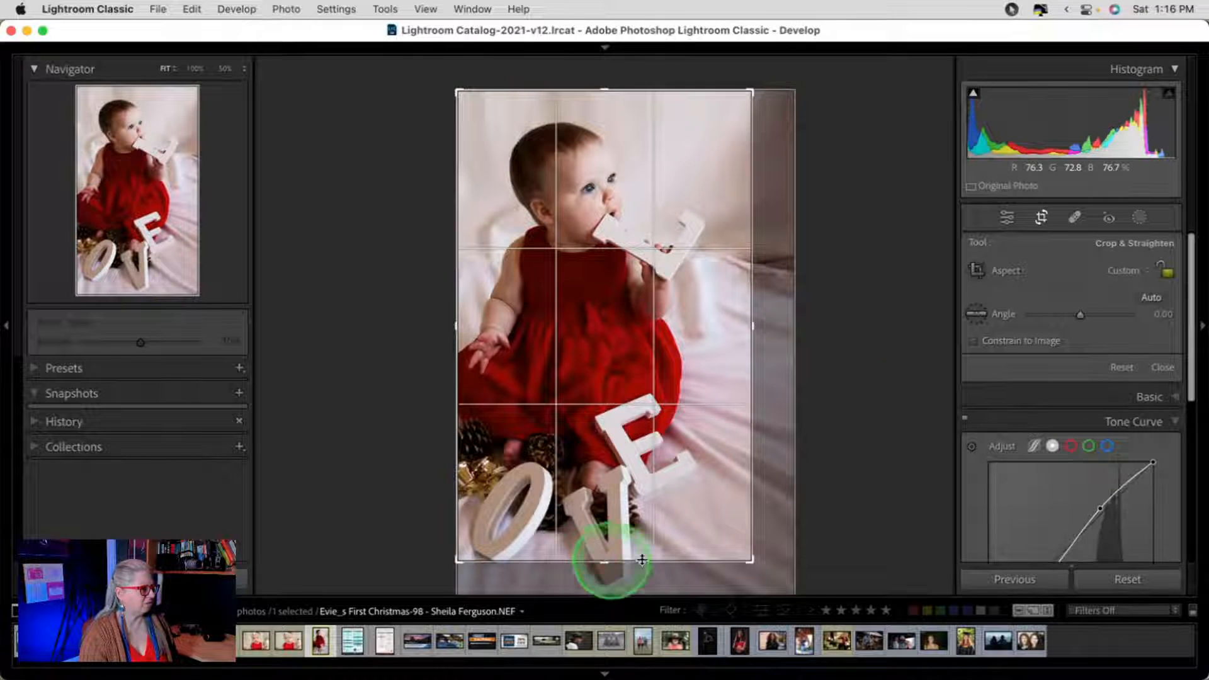
key("Return")
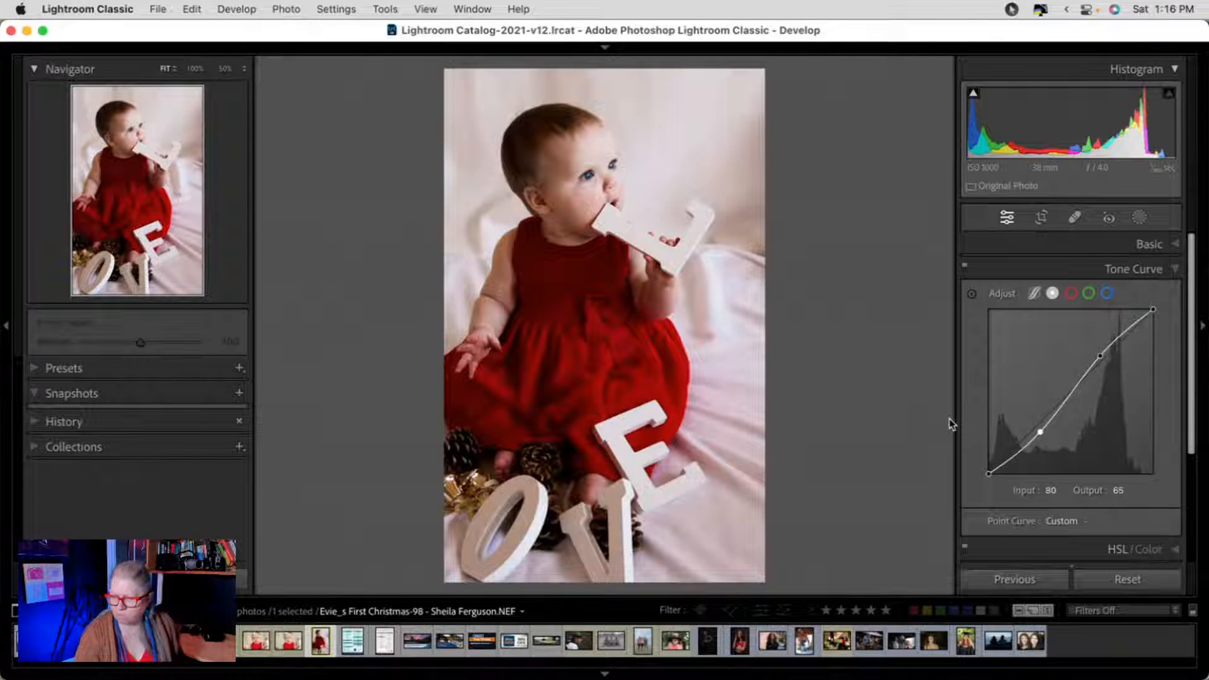
left_click(955, 423)
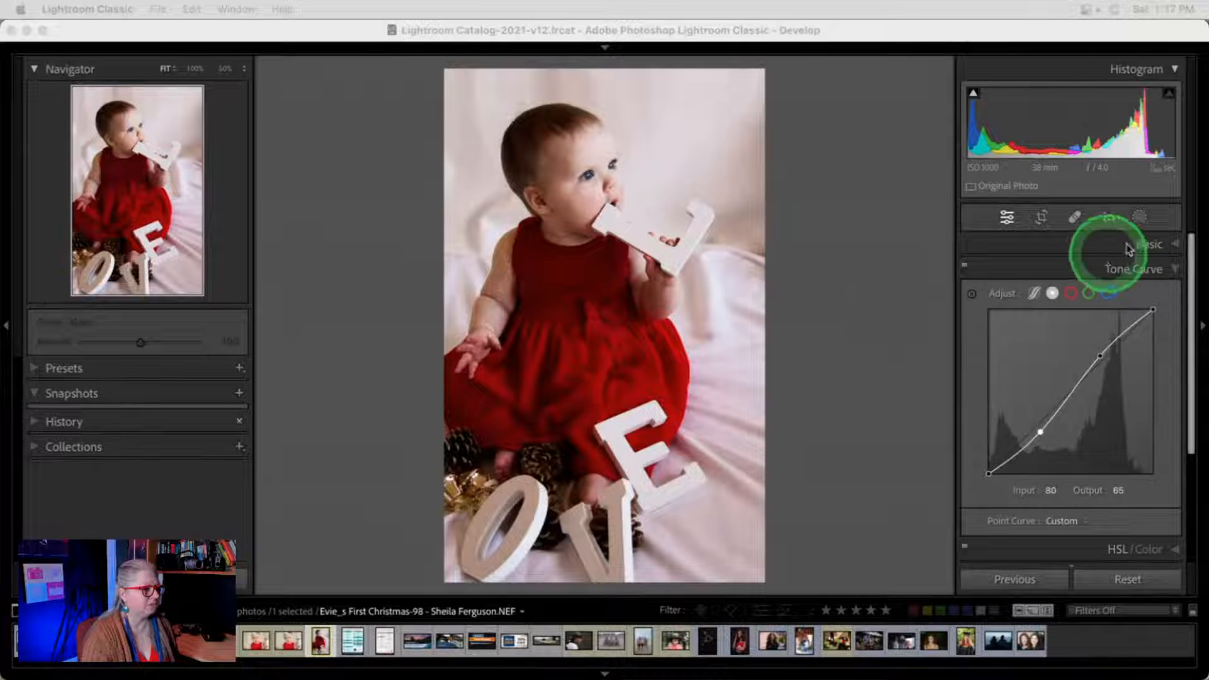
- Try sampling the red dress as the white balance neutral at two different spots, undoing each sample
left_click(1151, 243)
left_click(980, 335)
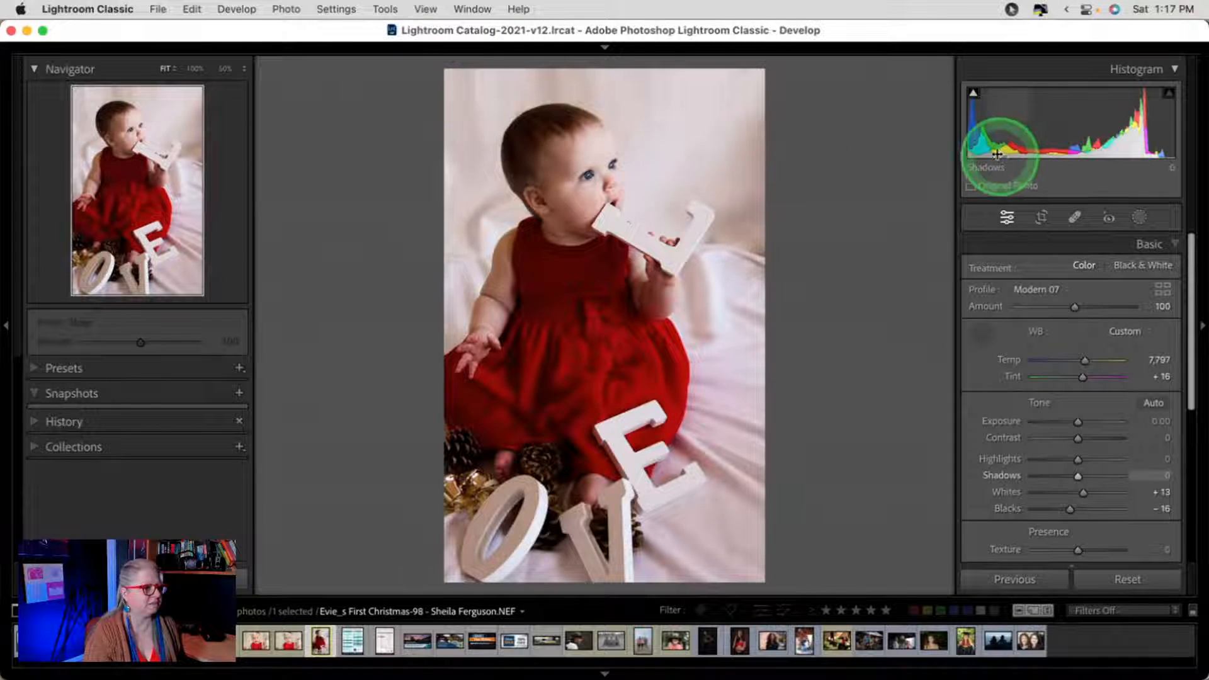
left_click(980, 333)
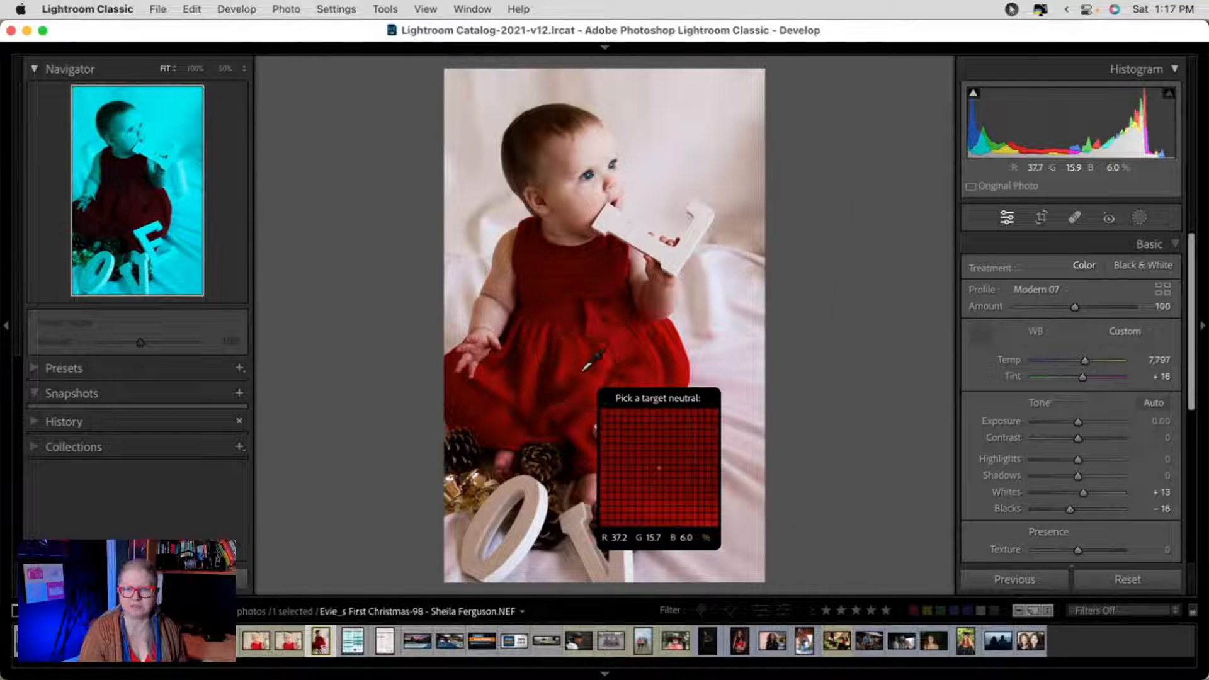
left_click(583, 370)
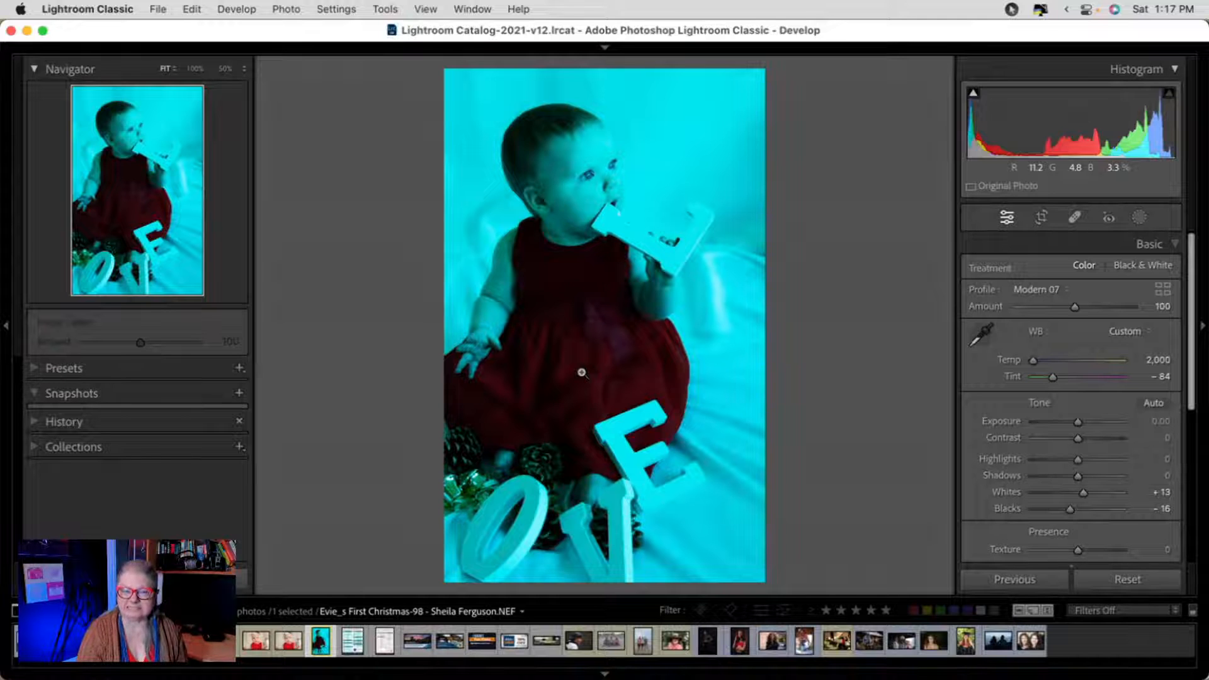
key("super+z")
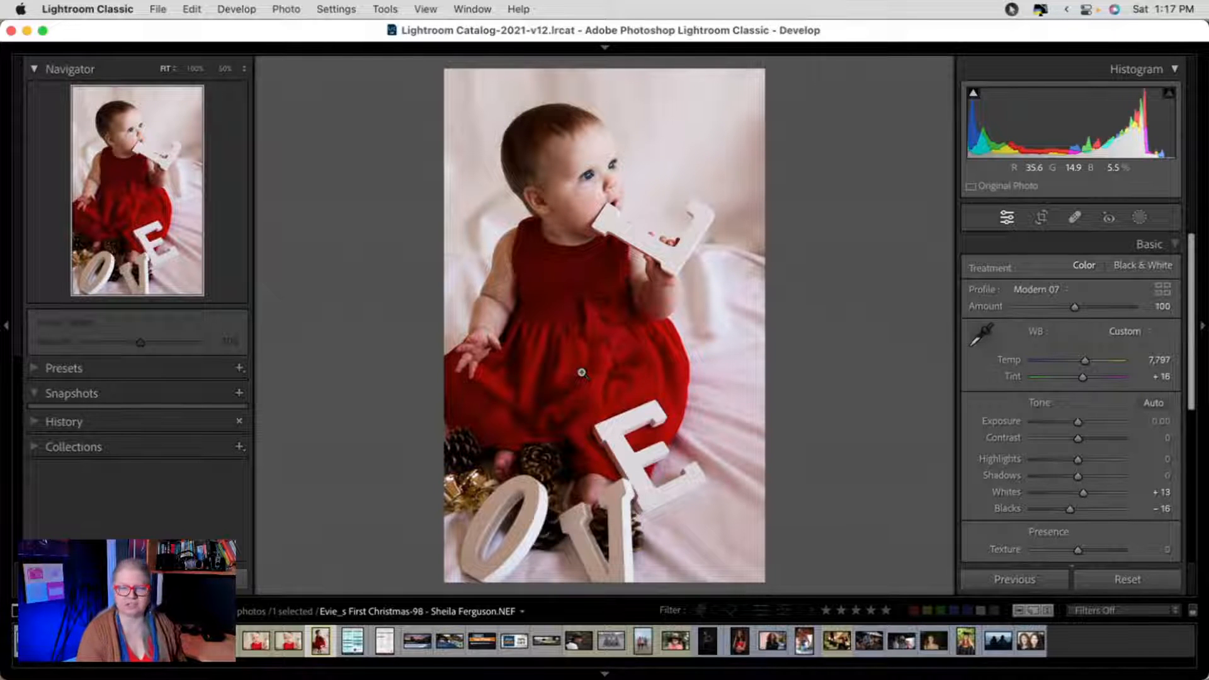
left_click(975, 337)
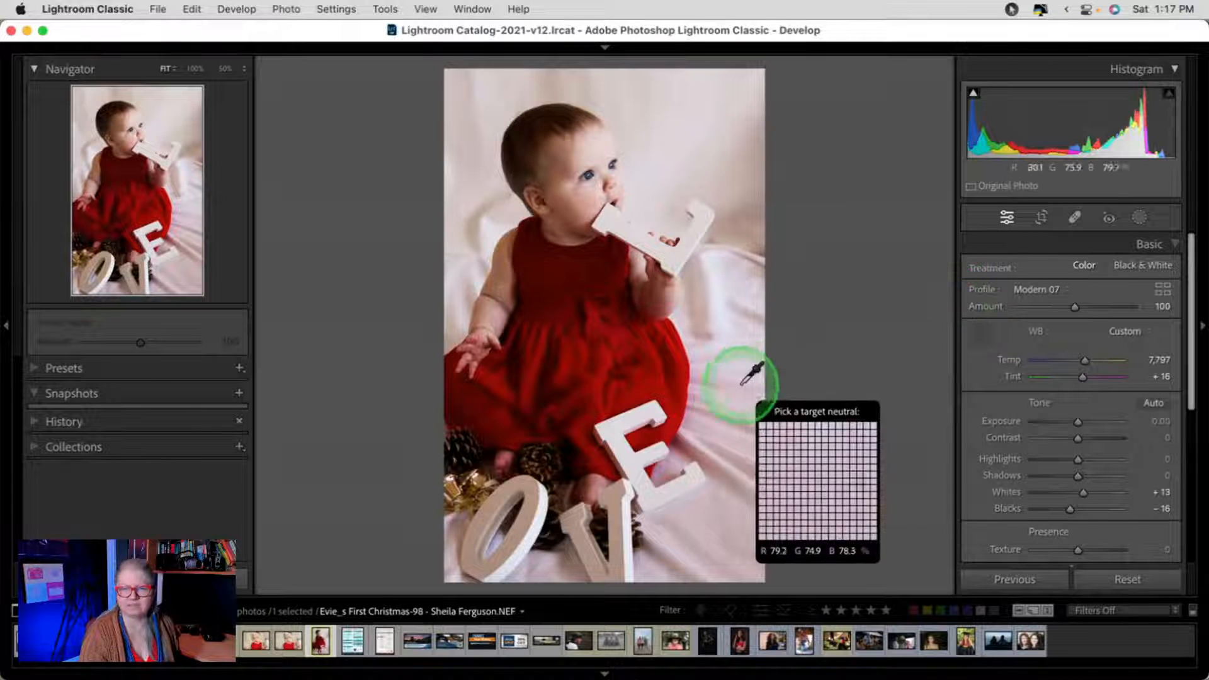
left_click(636, 368)
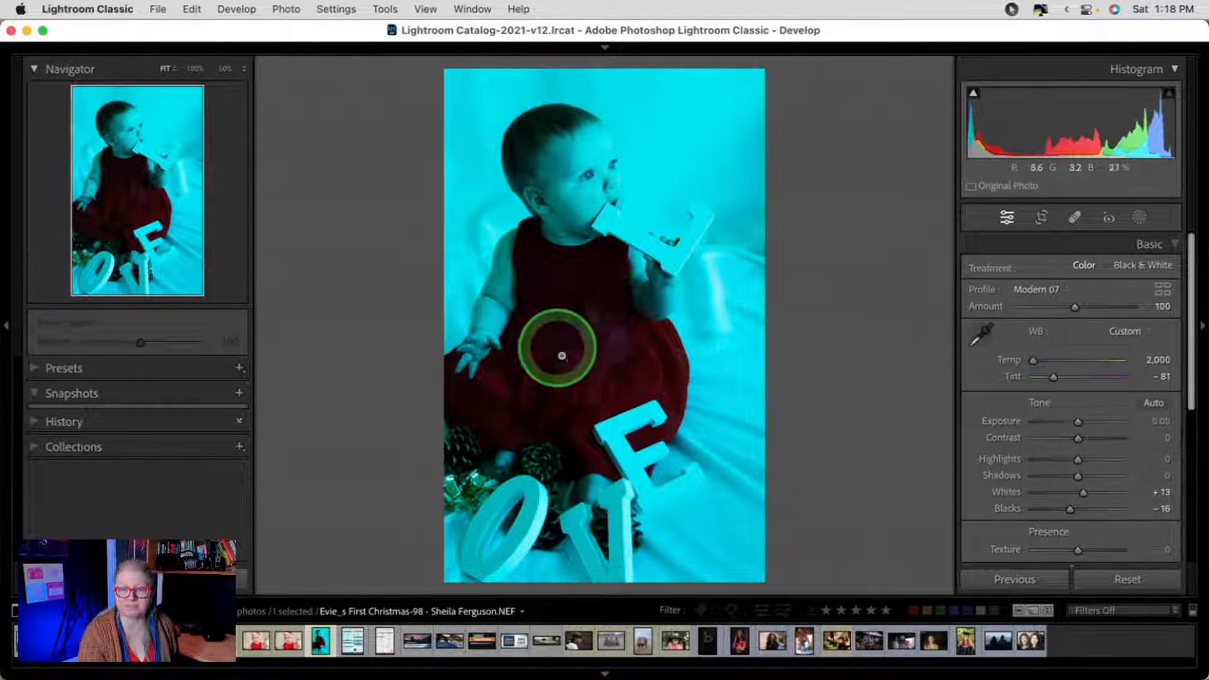
key("super+z")
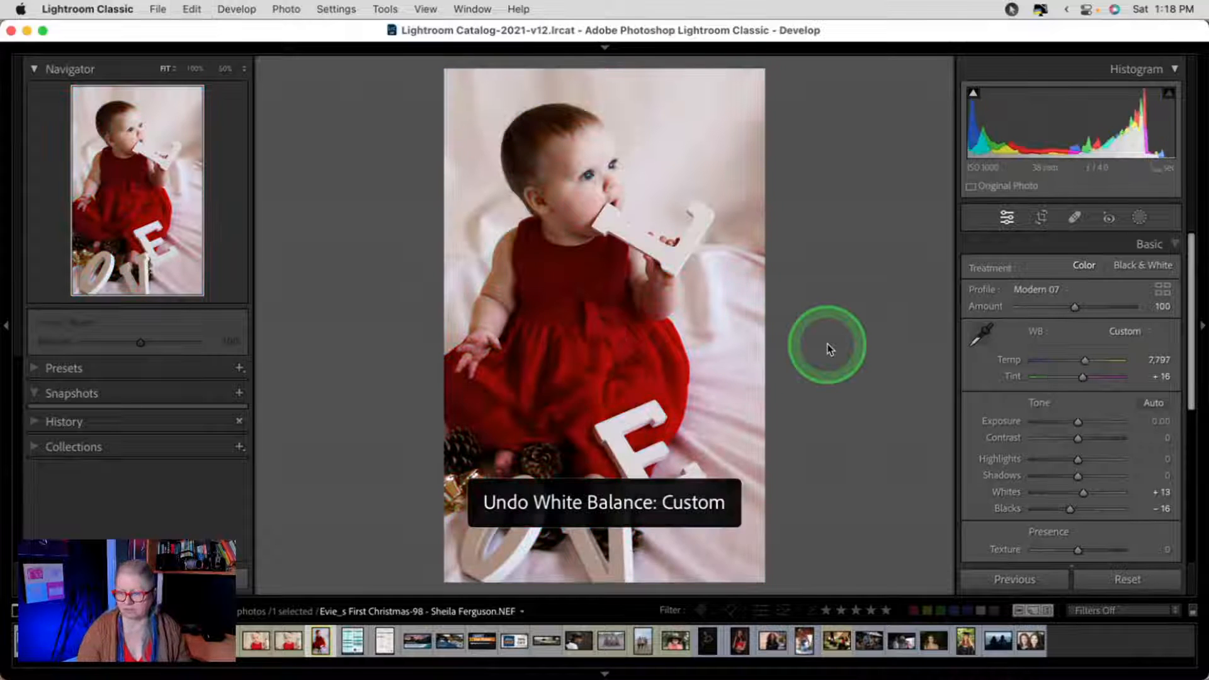
left_click(830, 349)
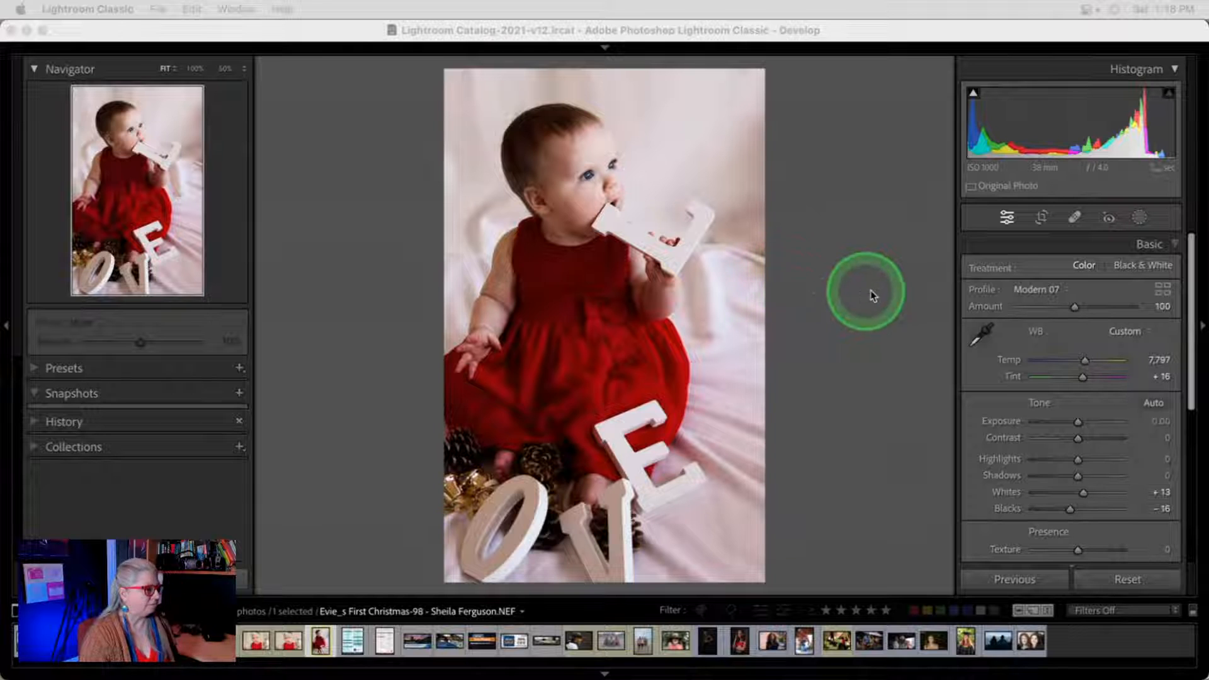
left_click(907, 295)
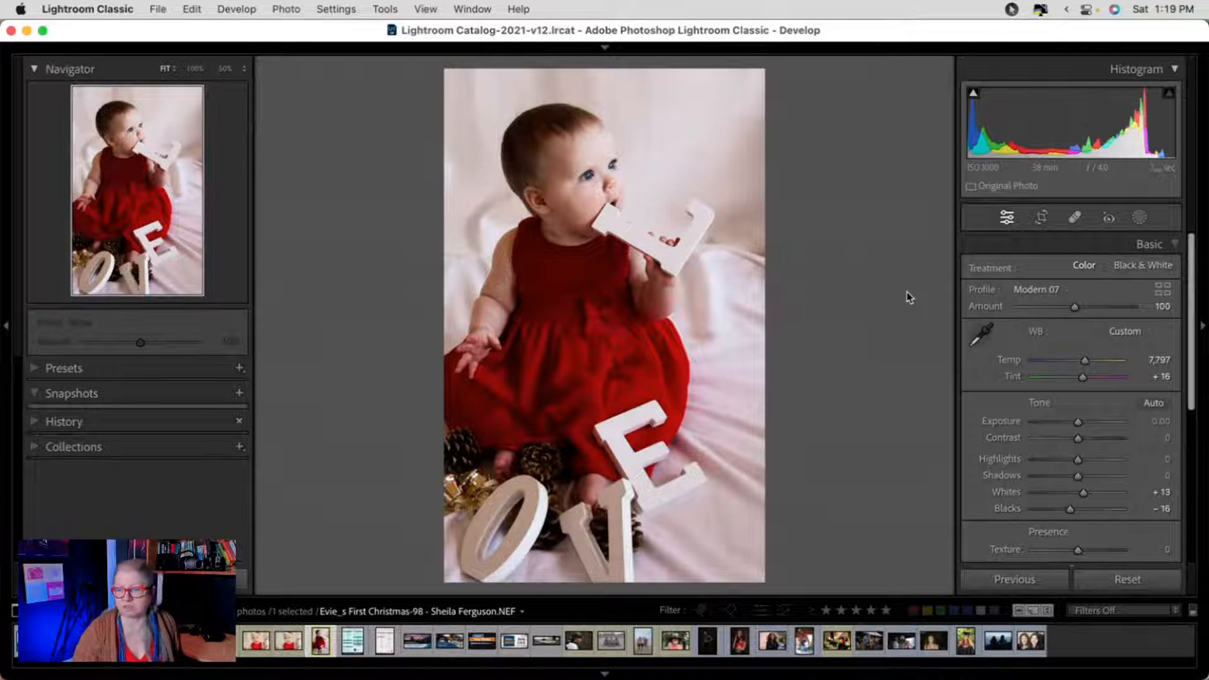
left_click(907, 293)
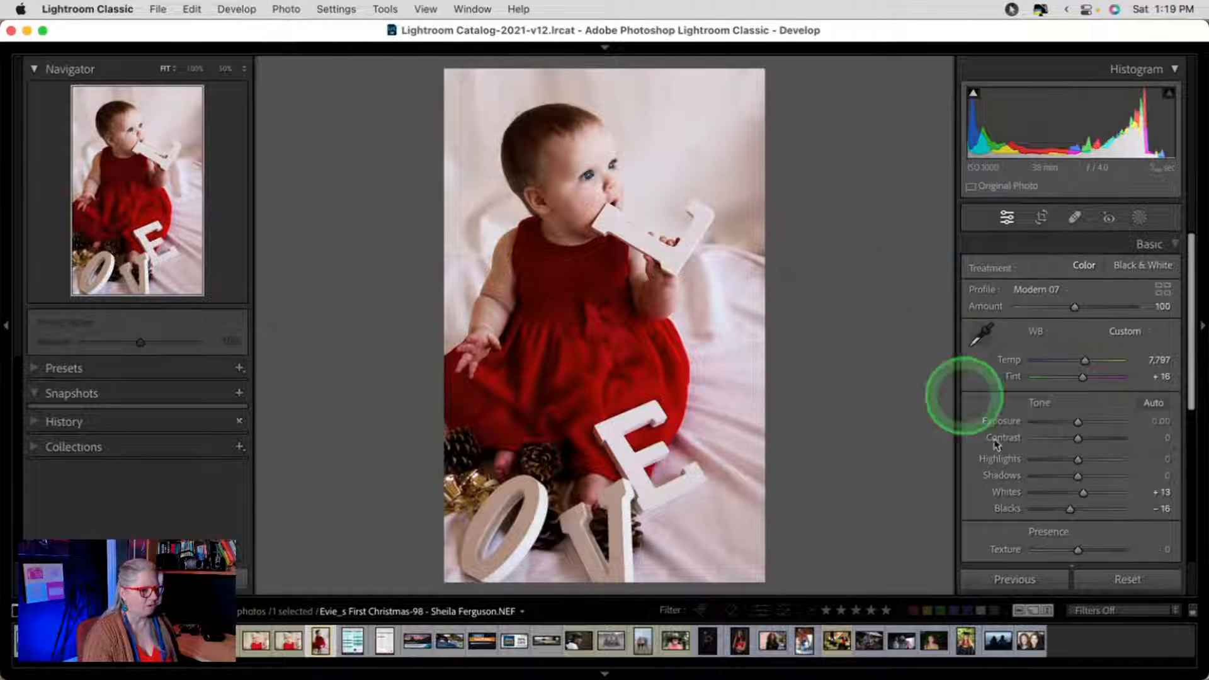
- Move the upper tone curve point to input 171, output 180
scroll(1083, 494, "down", 3)
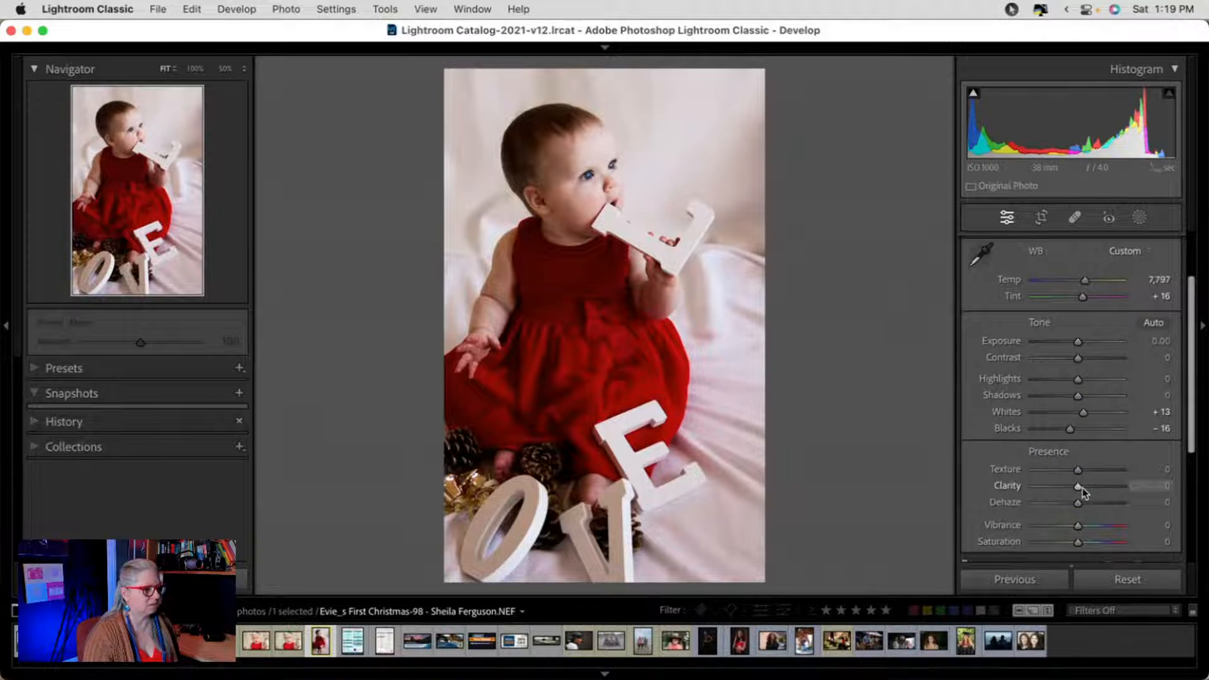
scroll(1083, 494, "down", 4)
left_click(1092, 455)
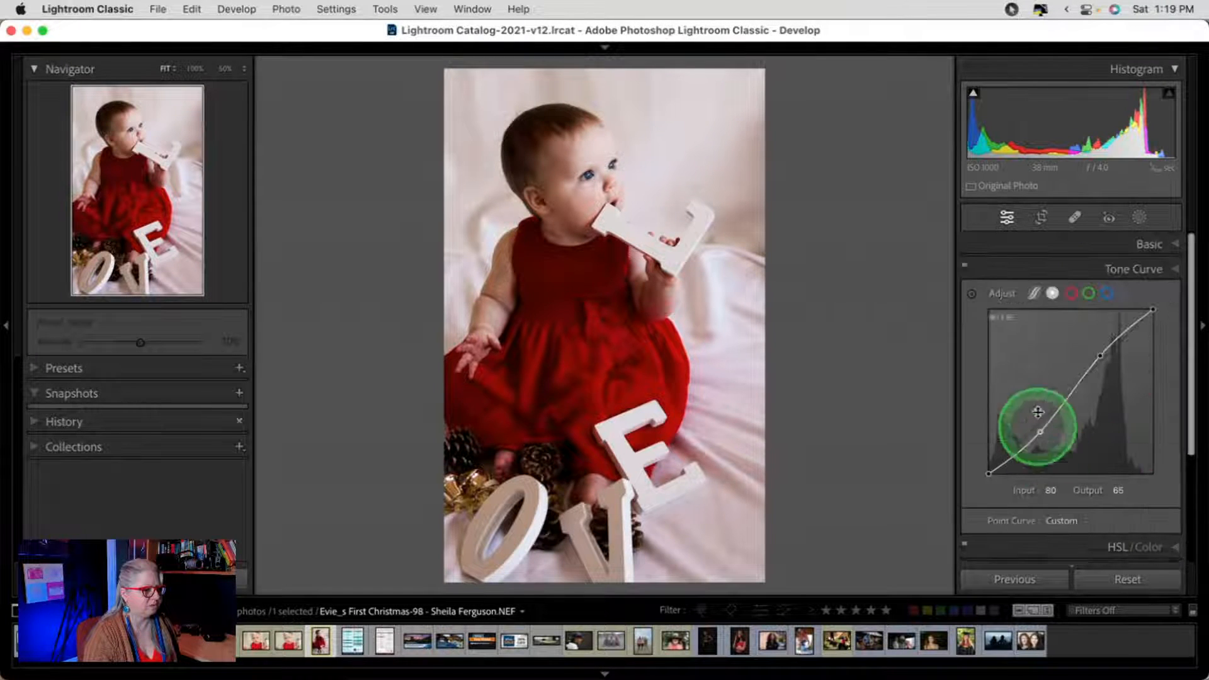
left_click_drag(1097, 354, 1099, 360)
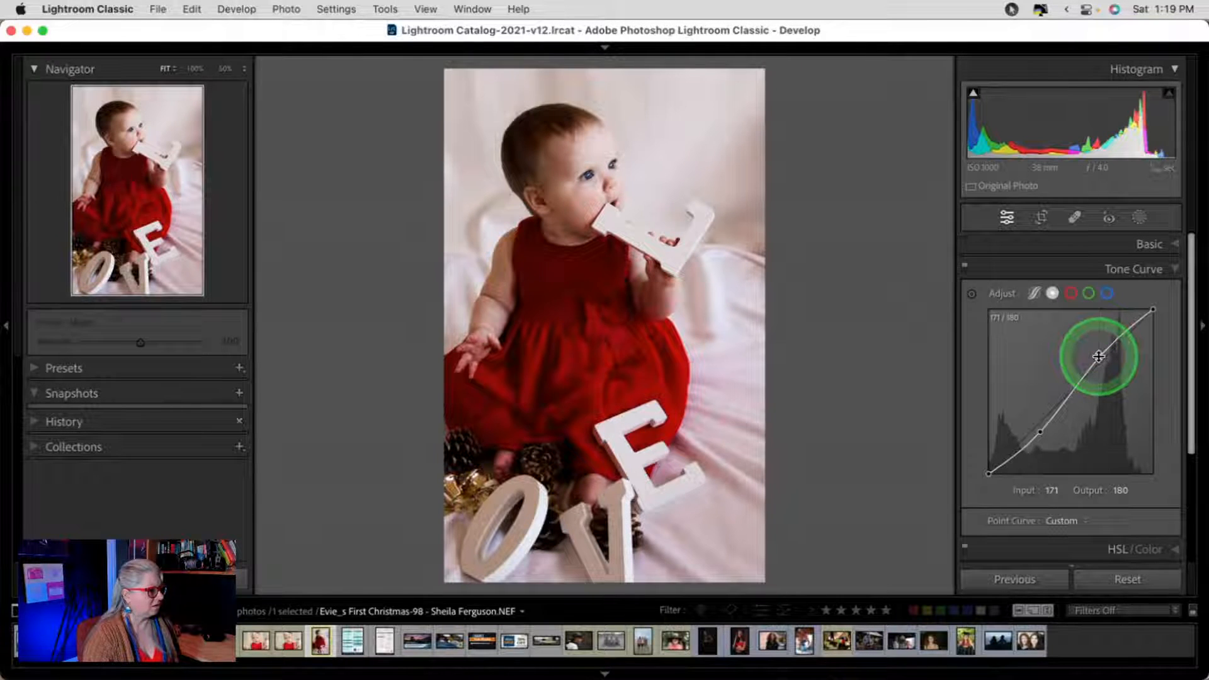
scroll(1098, 357, "down", 1)
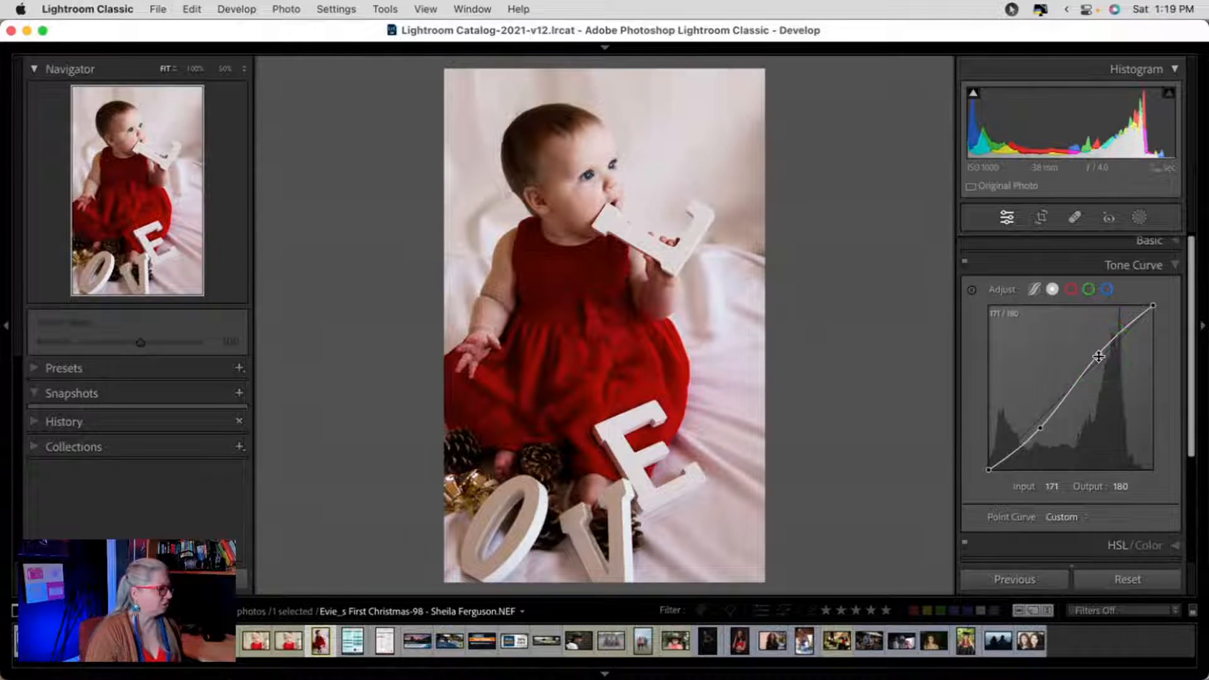
- Browse the presets as far as the Adaptive: Portrait group, collapse that group, and hide the Navigator preview
left_click(36, 368)
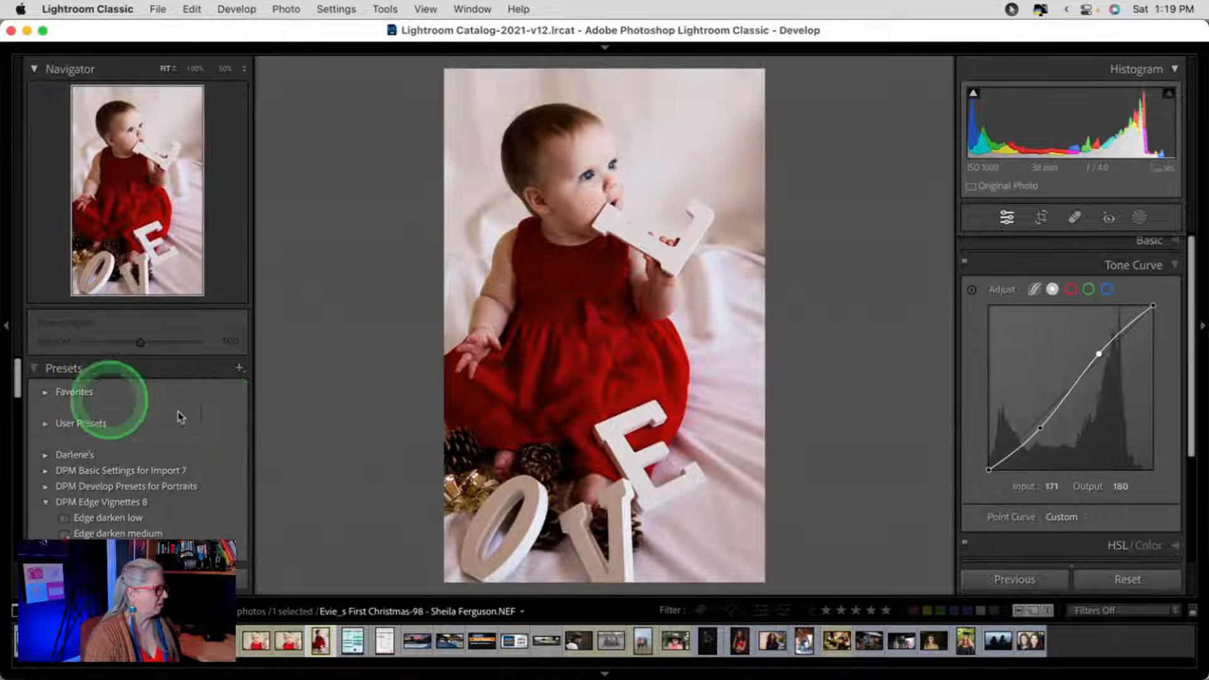
scroll(176, 371, "down", 10)
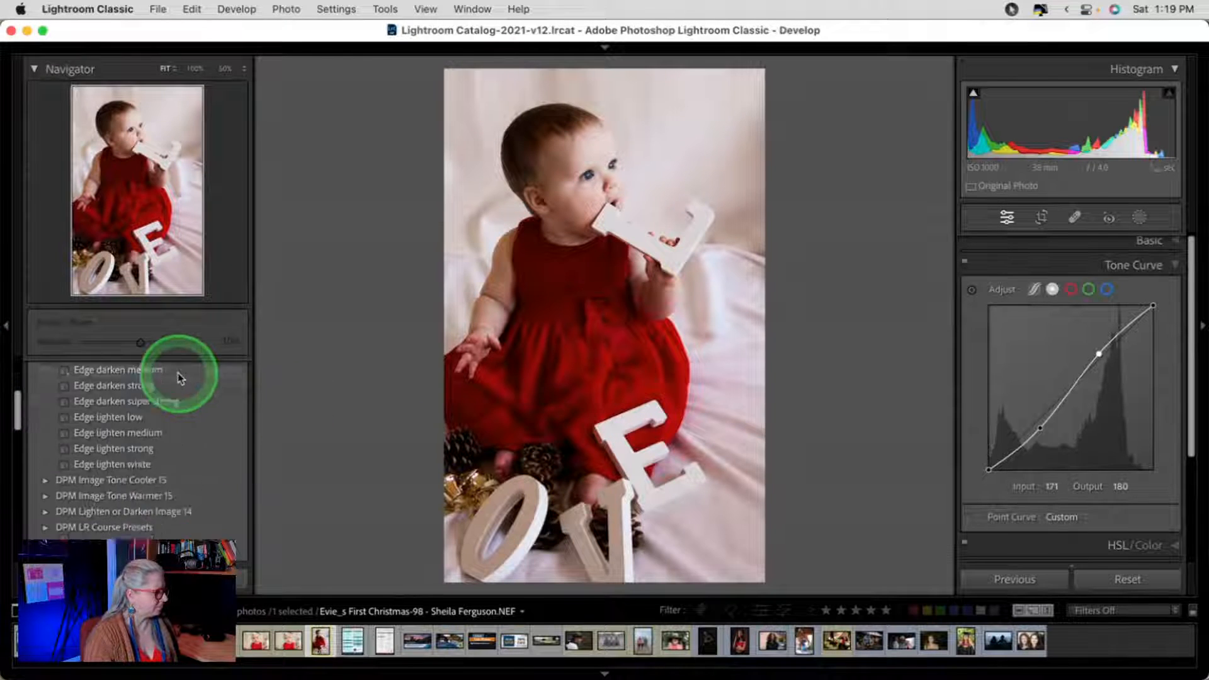
scroll(178, 378, "down", 4)
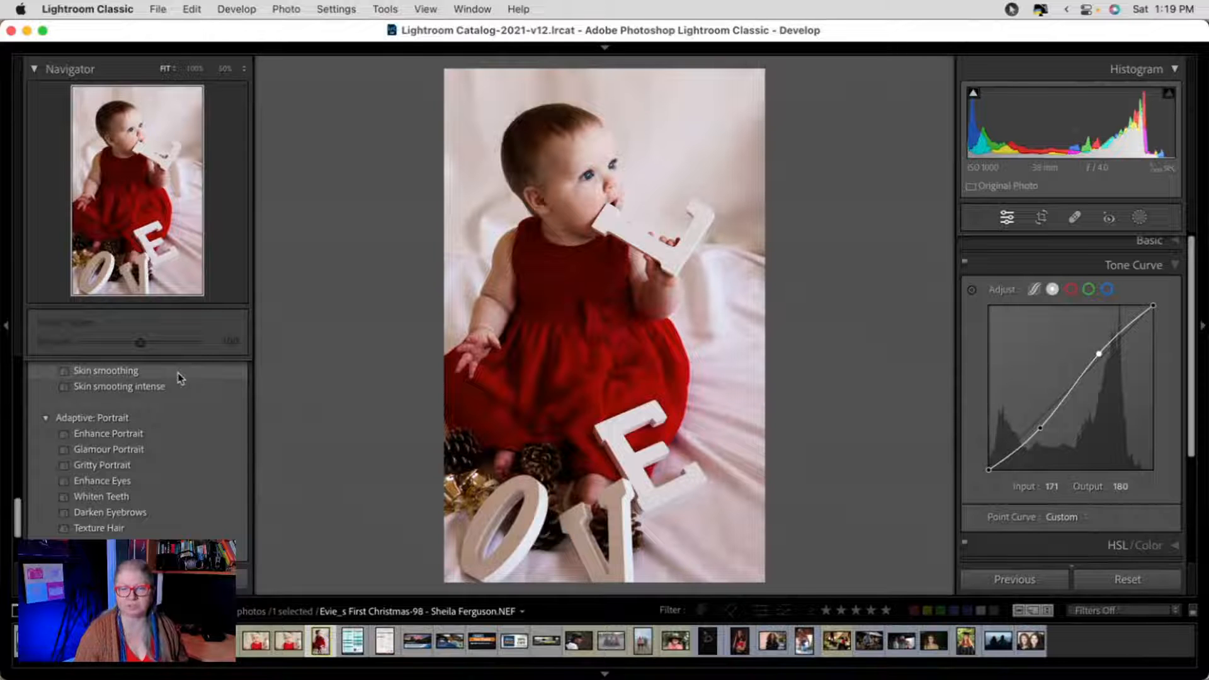
left_click(324, 423)
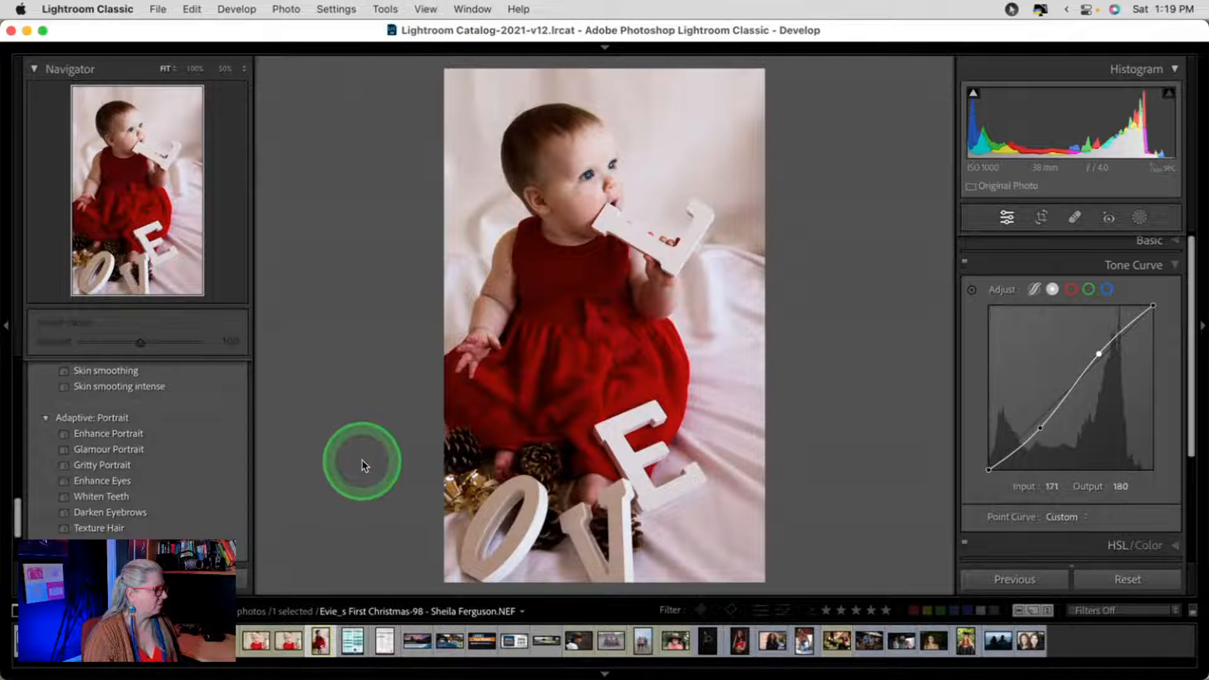
left_click(110, 449)
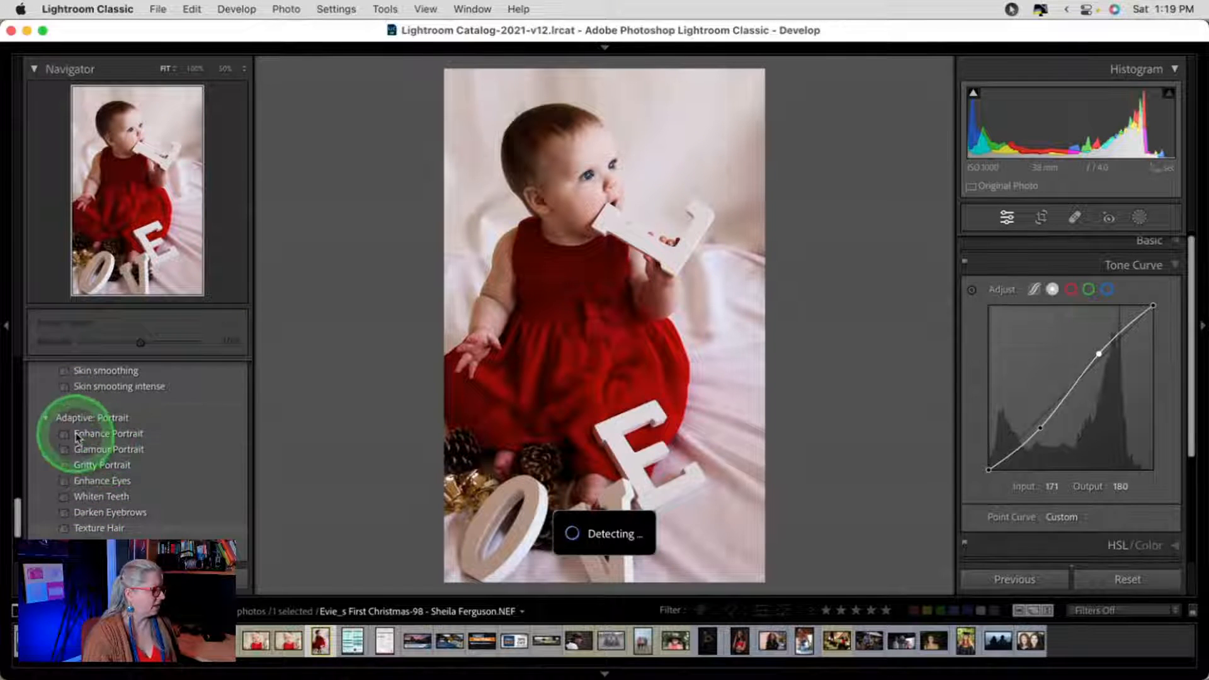
left_click(45, 418)
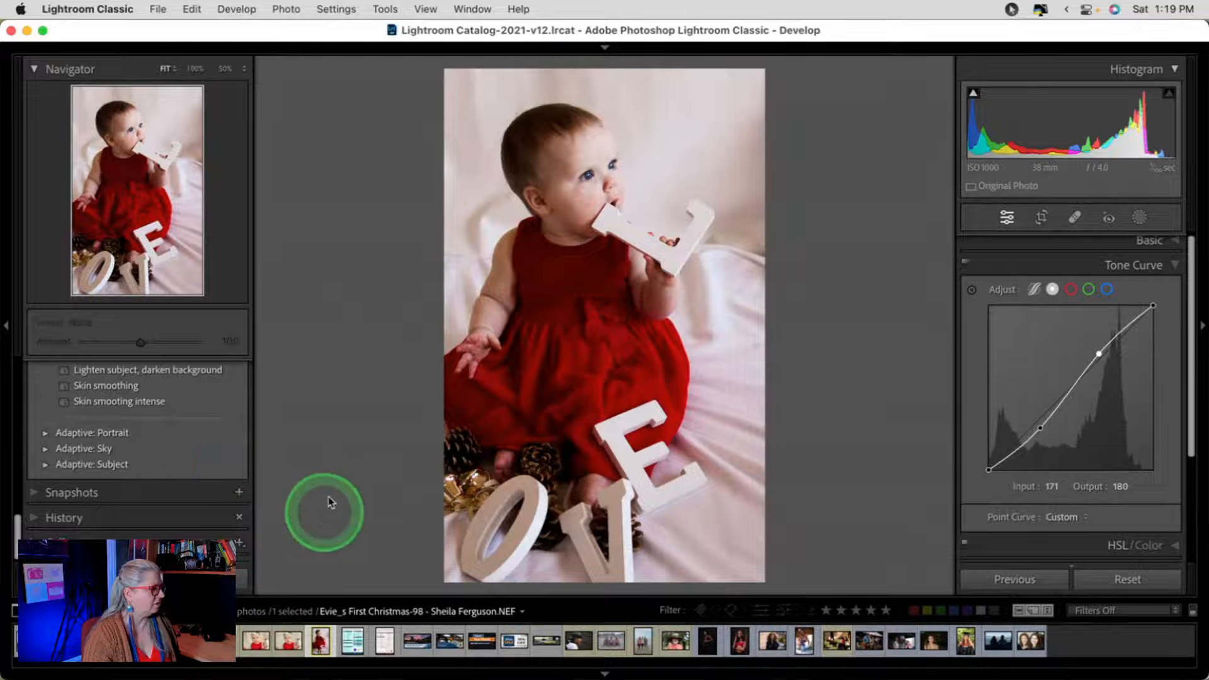
scroll(141, 424, "up", 1)
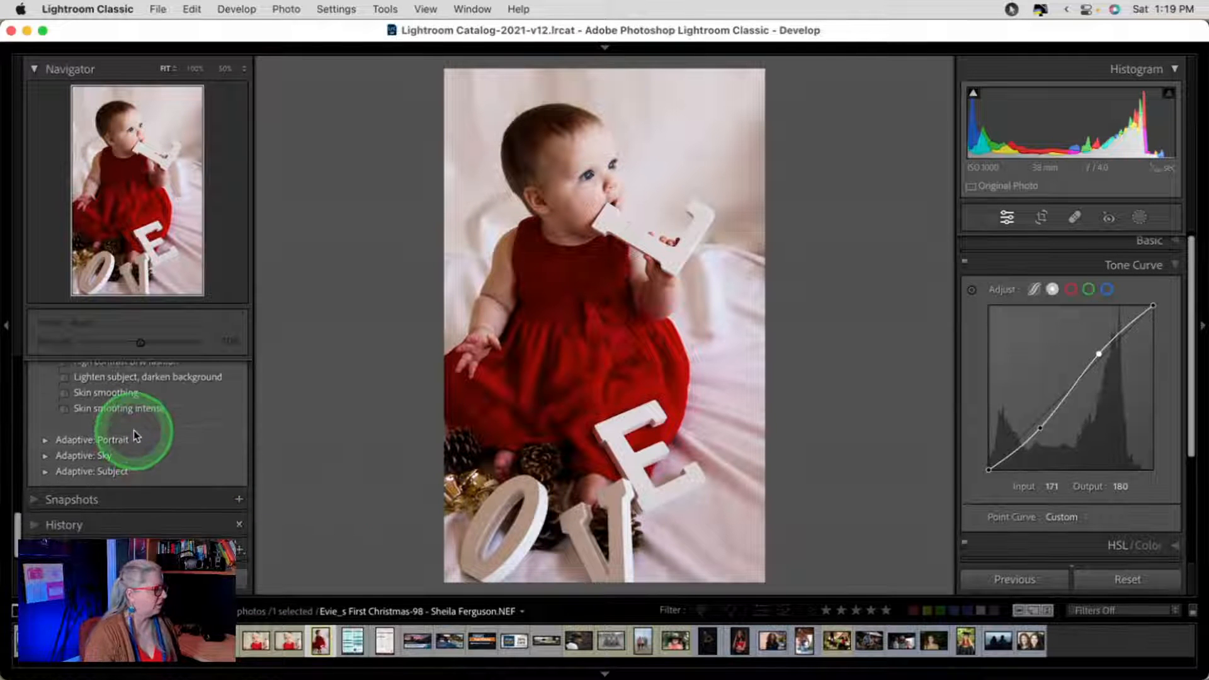
left_click(30, 65)
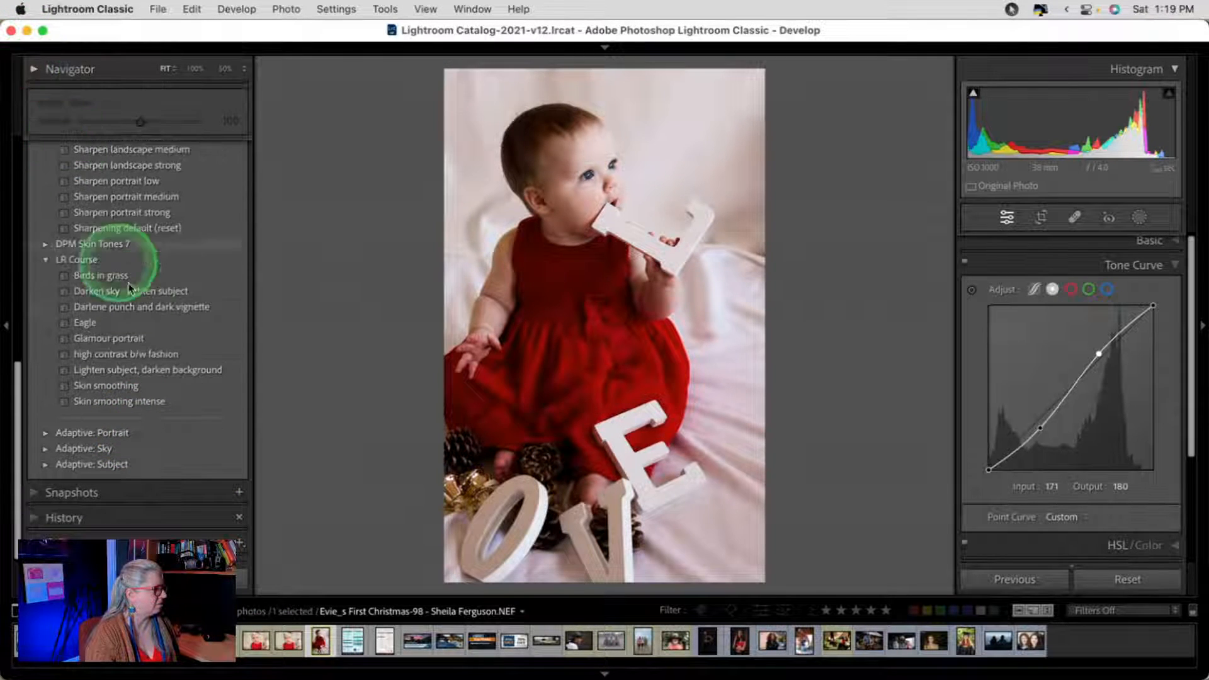
- Look through the preset groups and apply the Glamour portrait preset from the LR Course group
scroll(176, 315, "up", 6)
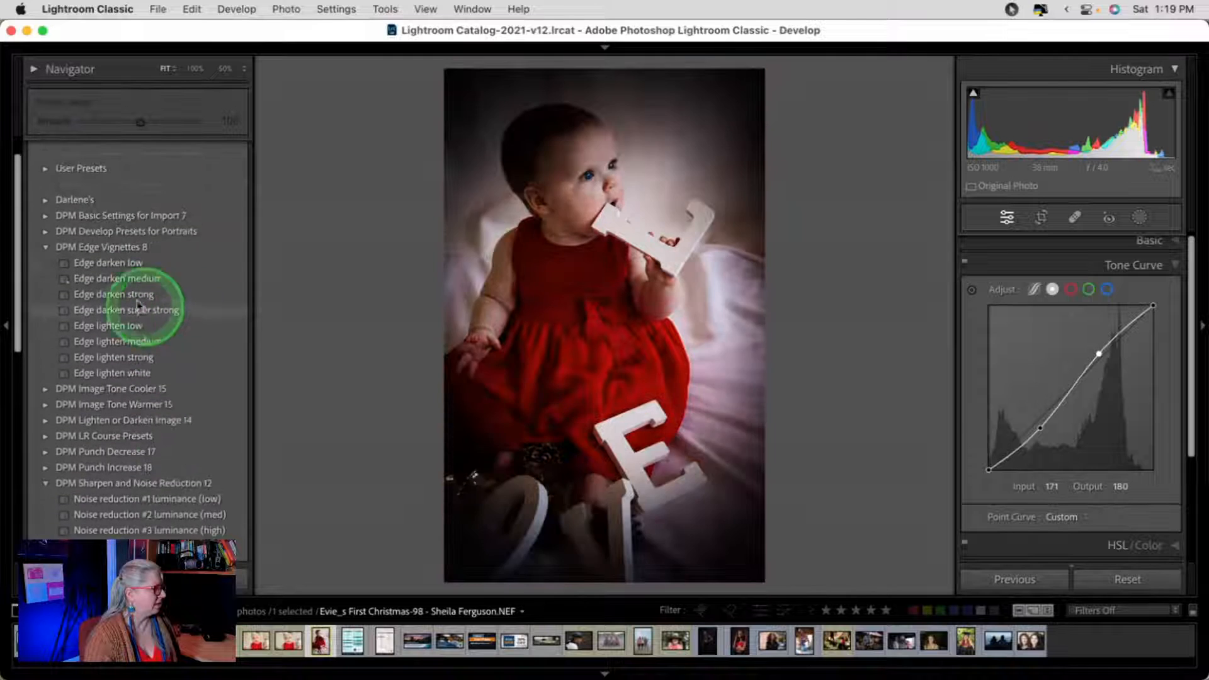
scroll(47, 250, "up", 1)
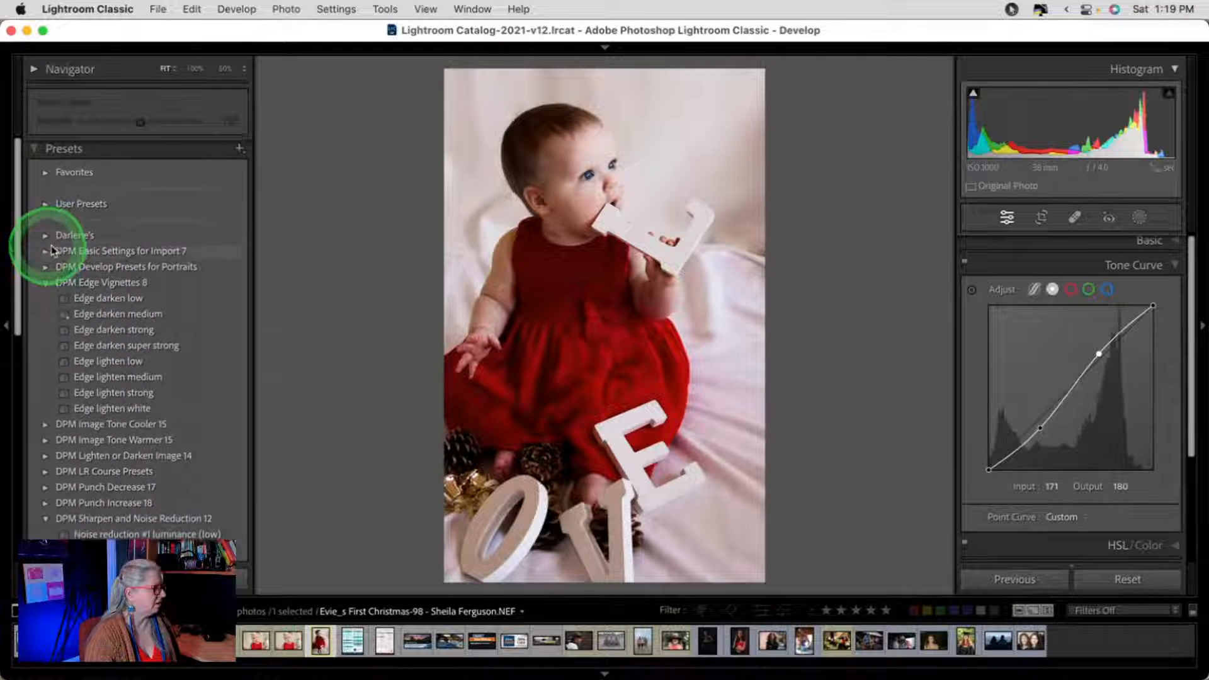
scroll(96, 306, "down", 8)
scroll(95, 303, "down", 5)
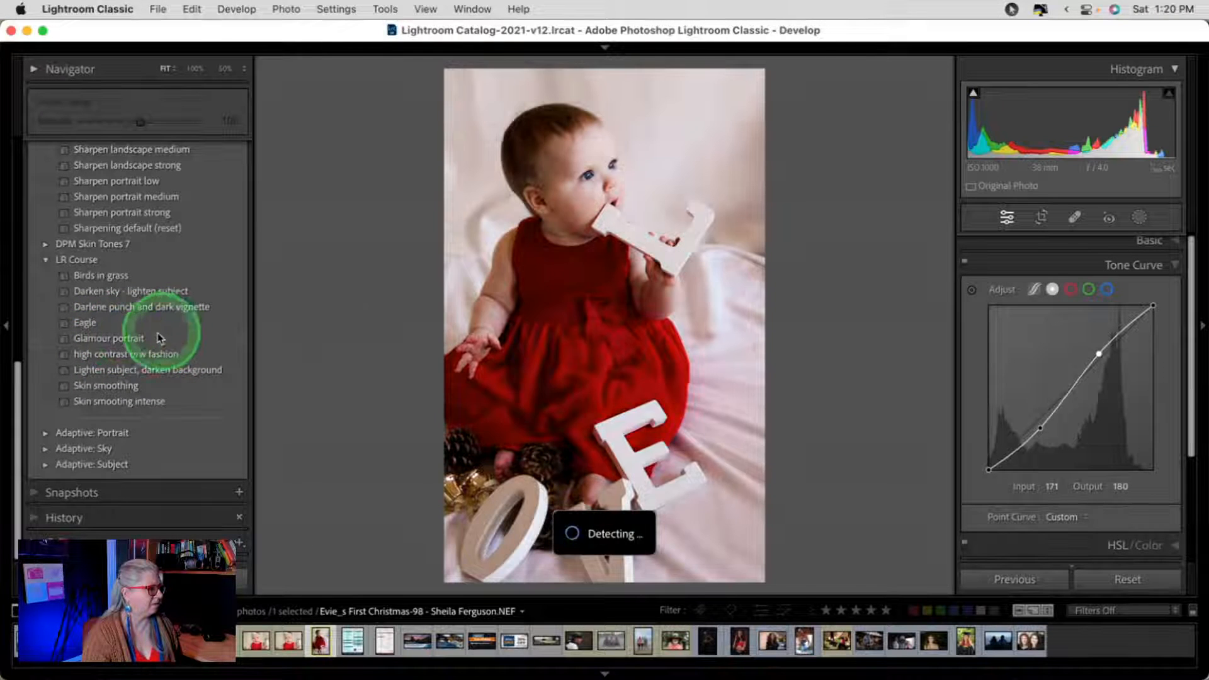
left_click(120, 339)
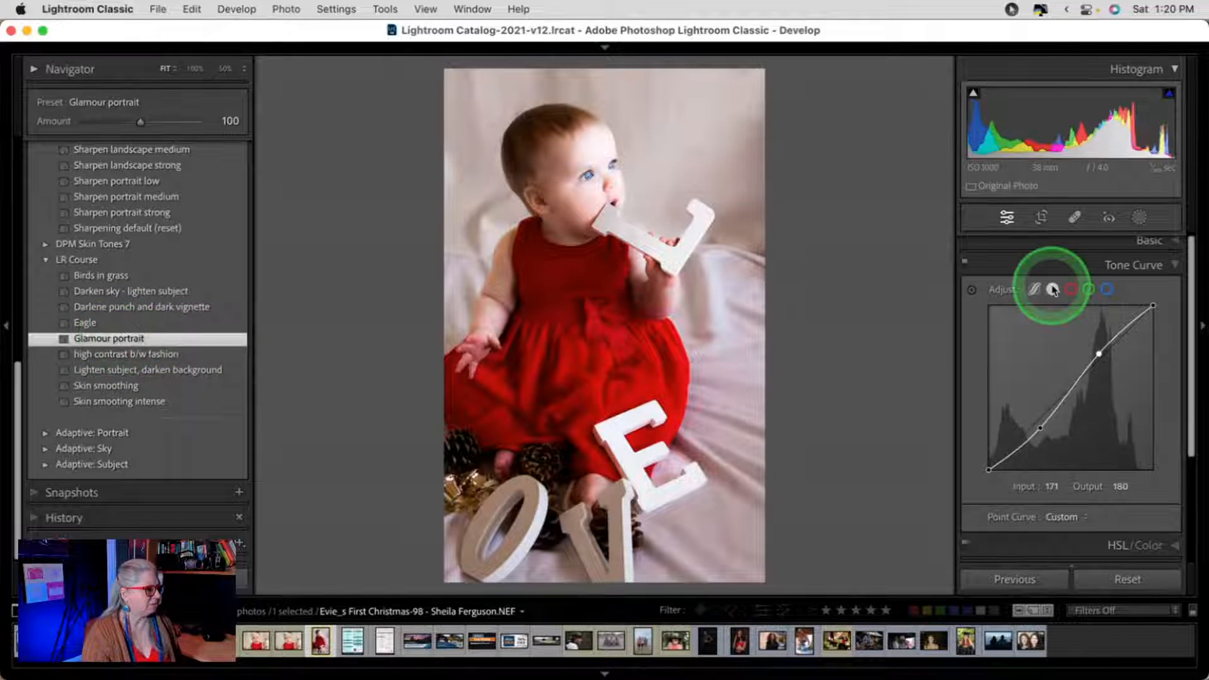
- Open the masks added by the preset and examine the background mask's adjustment settings
left_click(1139, 218)
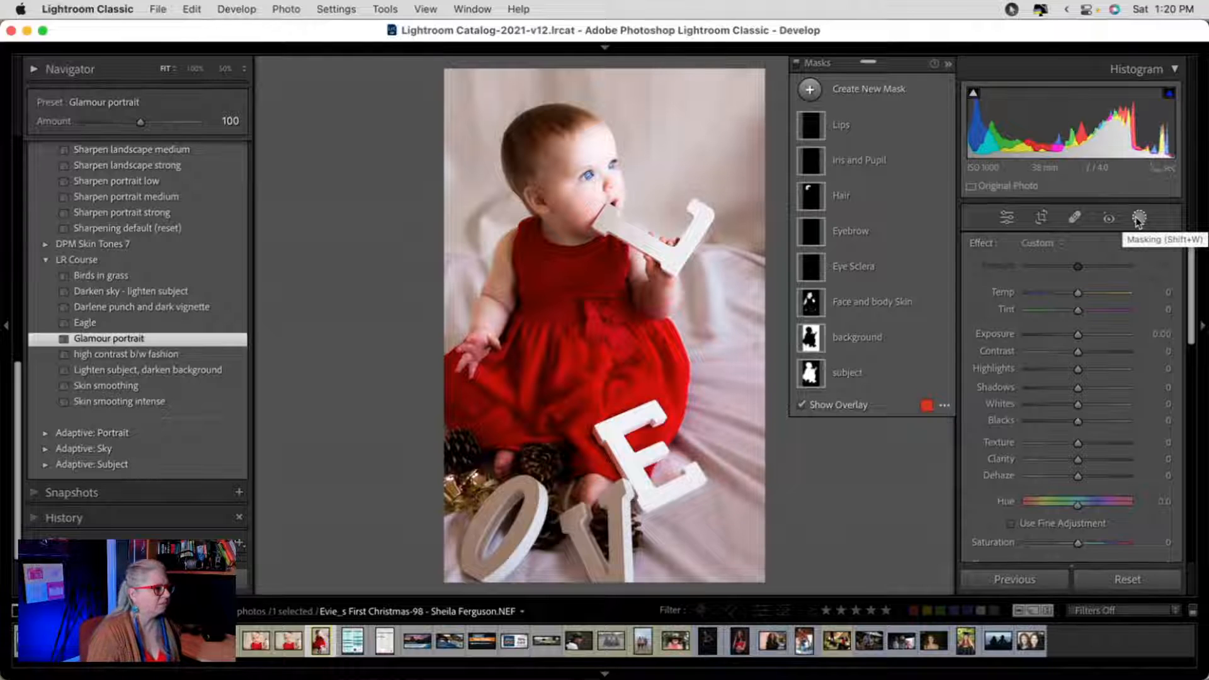
left_click(863, 343)
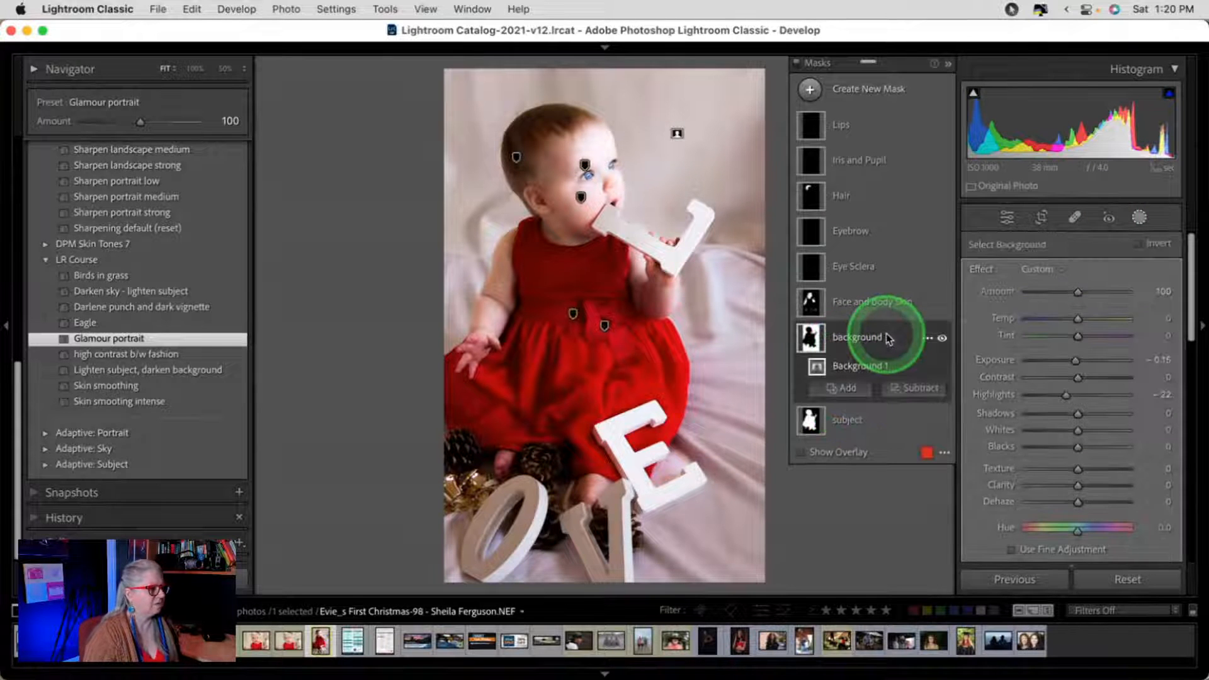
left_click(1049, 332)
scroll(1051, 334, "down", 2)
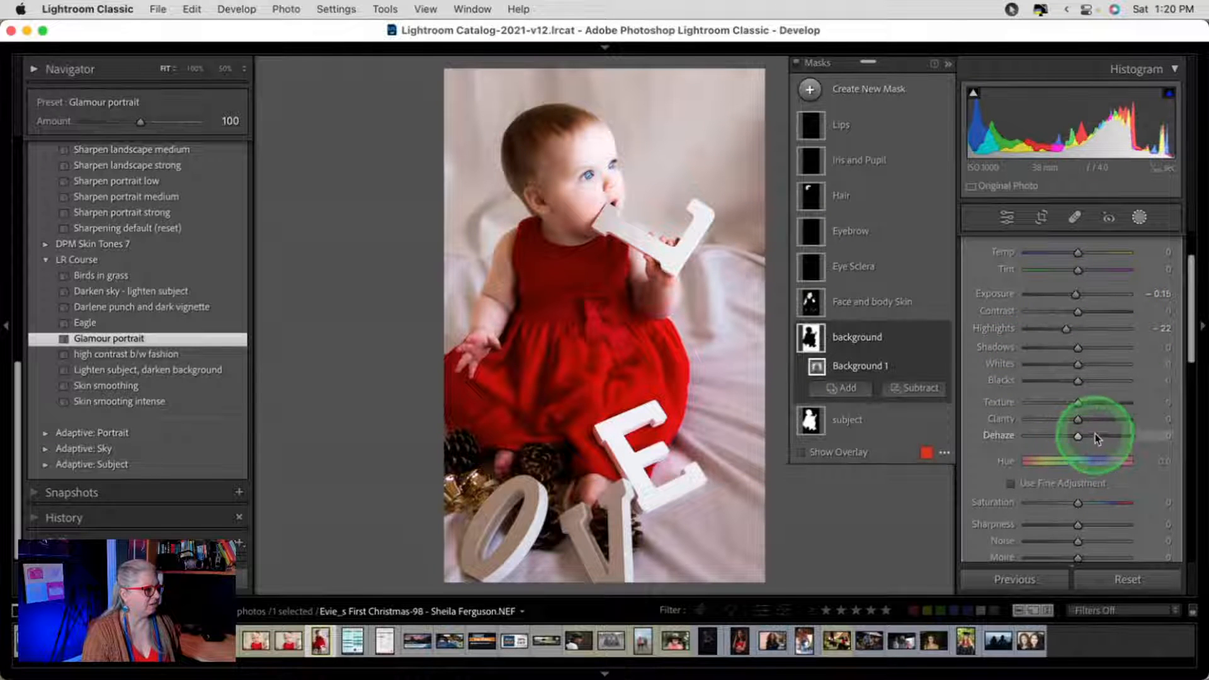
- Soften the background mask by setting Sharpness to -28, Texture to -30 and Clarity to -13
scroll(1093, 417, "up", 2)
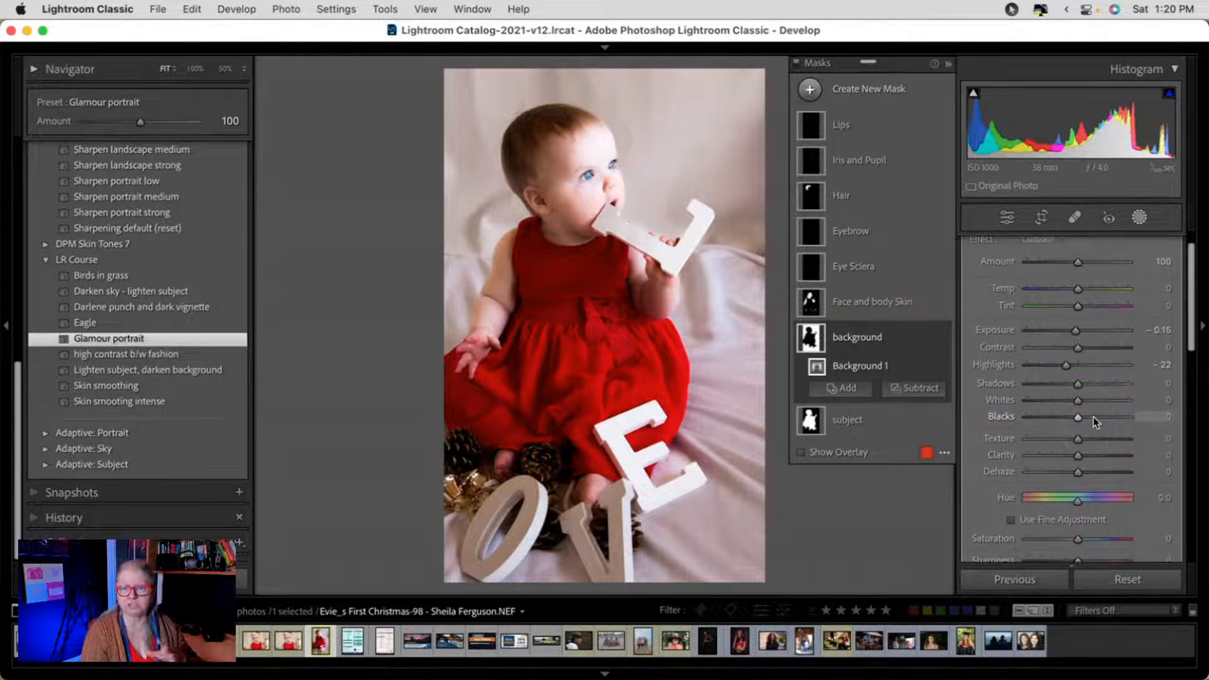
scroll(1093, 417, "down", 4)
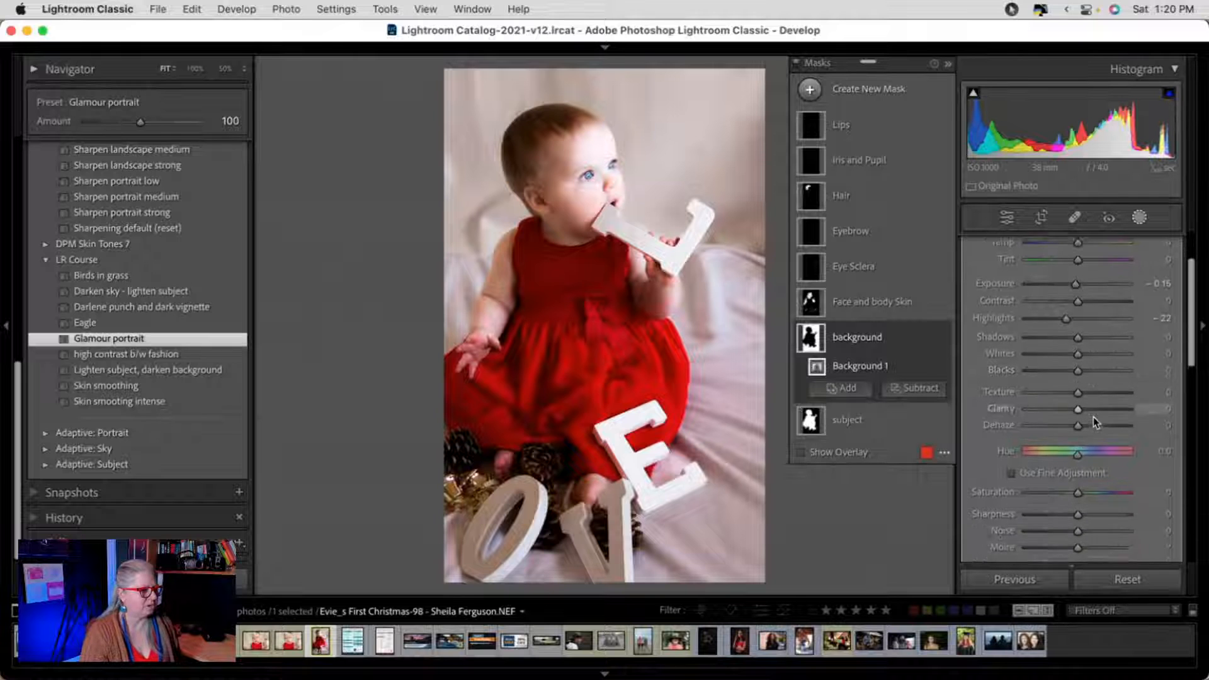
left_click(1075, 493)
left_click_drag(1074, 492, 1061, 495)
left_click(1066, 377)
left_click_drag(1066, 377, 1071, 392)
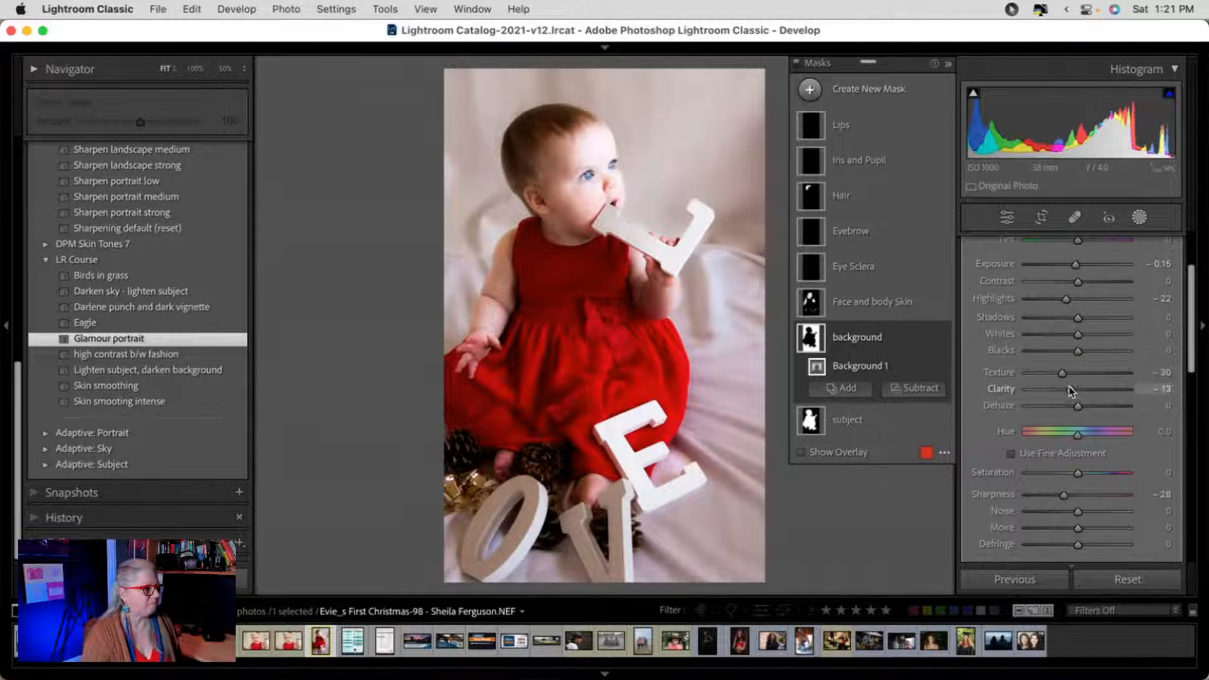
- Select the subject mask and set its Exposure to 0.47, Whites to 12 and Blacks to 2
left_click(887, 419)
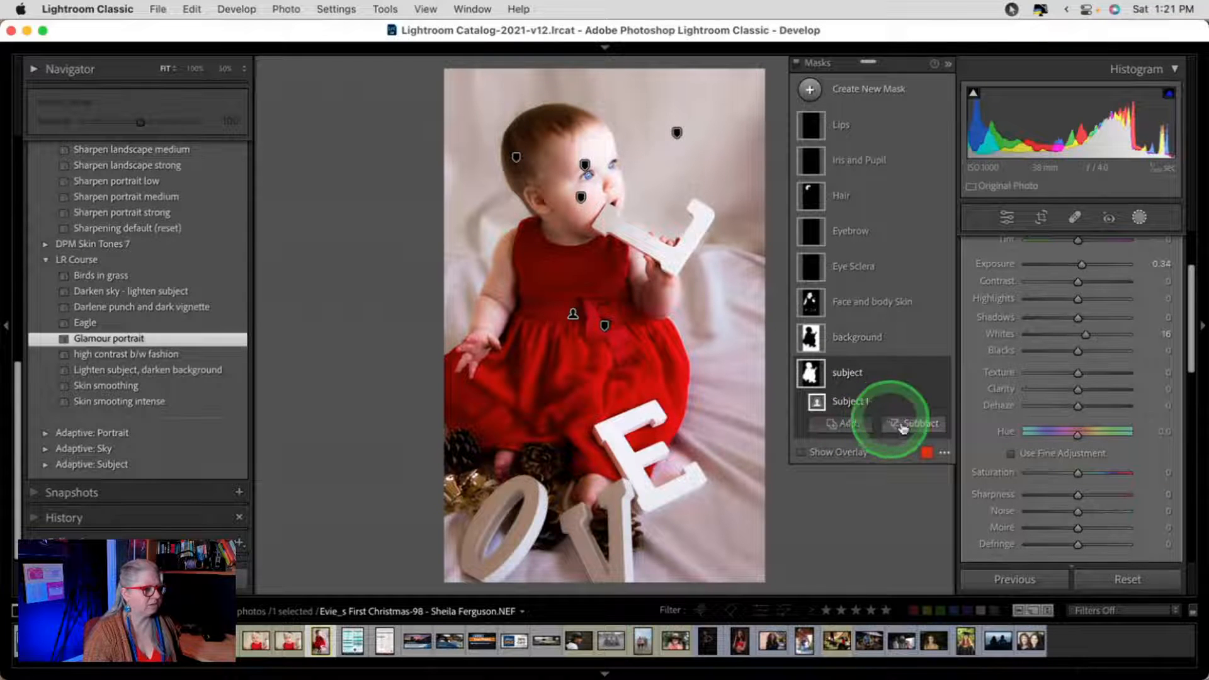
scroll(1077, 378, "up", 3)
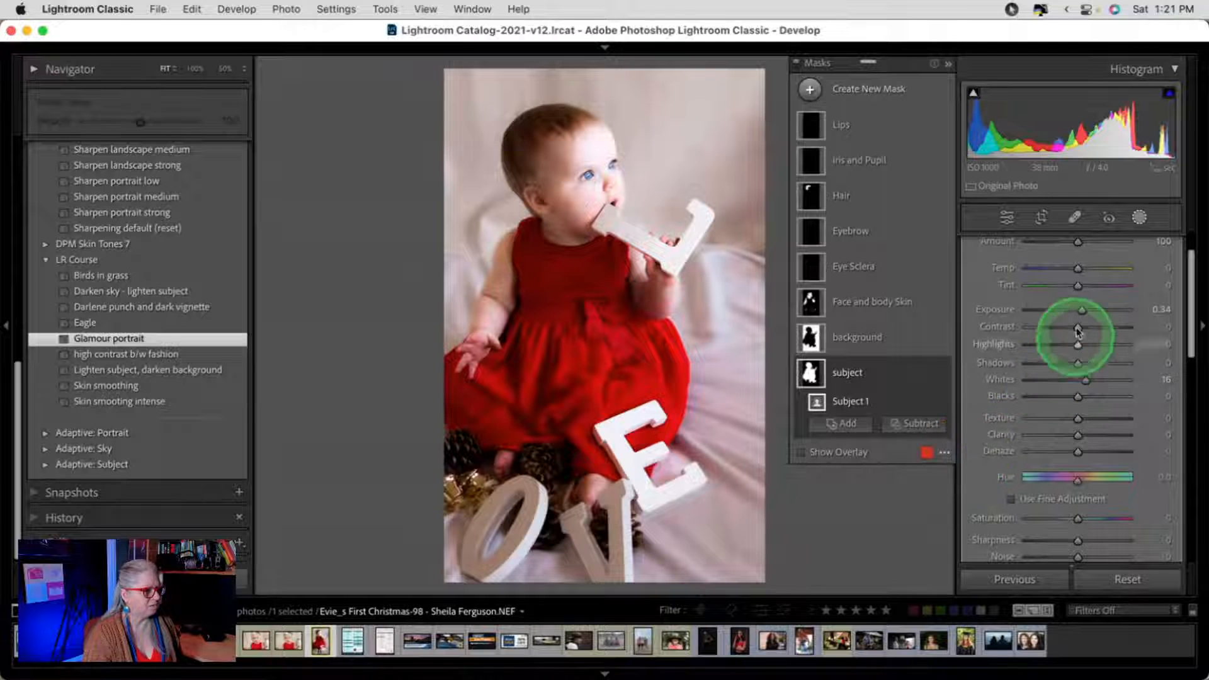
left_click_drag(1079, 308, 1081, 313)
left_click_drag(1085, 380, 1084, 382)
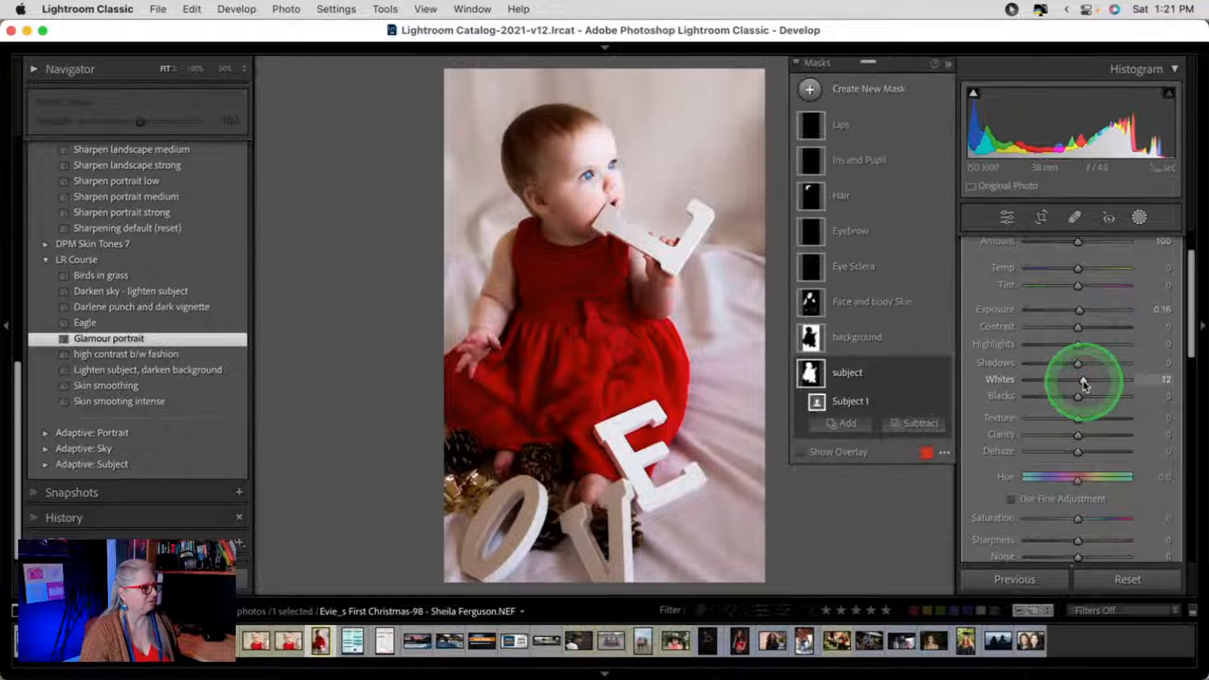
left_click_drag(1081, 313, 1080, 309)
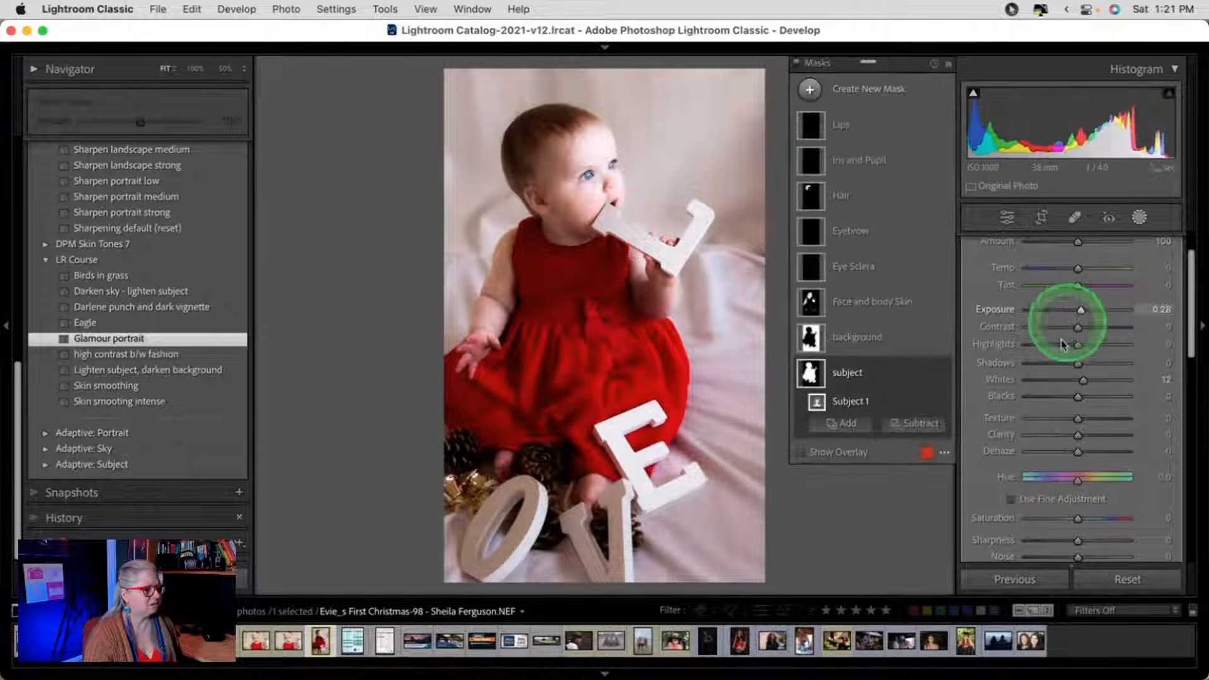
left_click_drag(1071, 397, 1079, 396)
left_click_drag(1080, 309, 1083, 310)
- Set the subject mask's Shadows to 22 and Exposure to 0.46, and reset its Whites to 0
left_click(1088, 363)
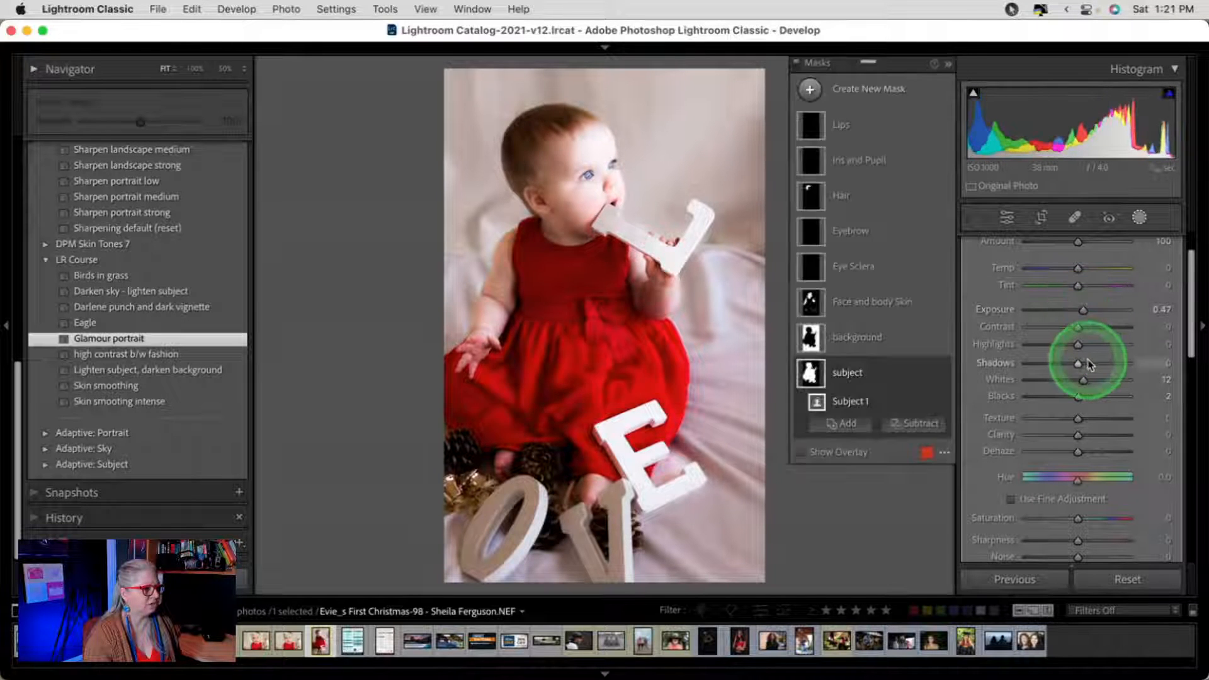
left_click_drag(1089, 363, 1104, 363)
left_click(1100, 285)
left_click_drag(1083, 309, 1084, 308)
left_click(1086, 352)
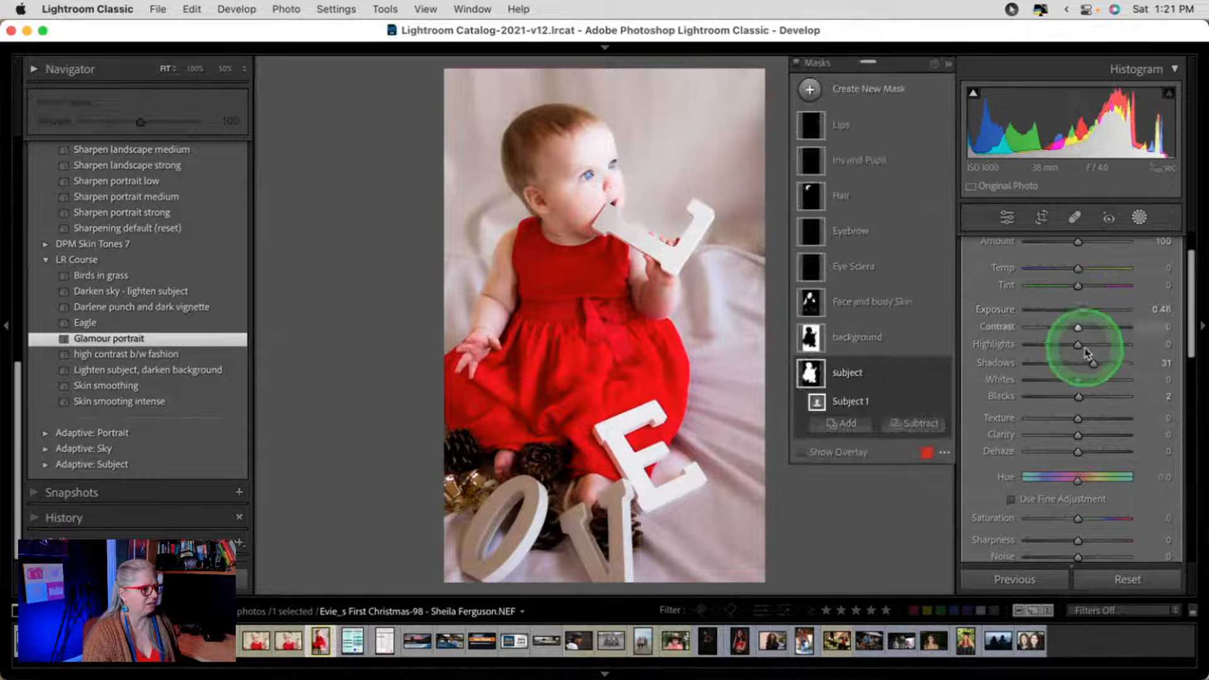
left_click_drag(1094, 362, 1087, 362)
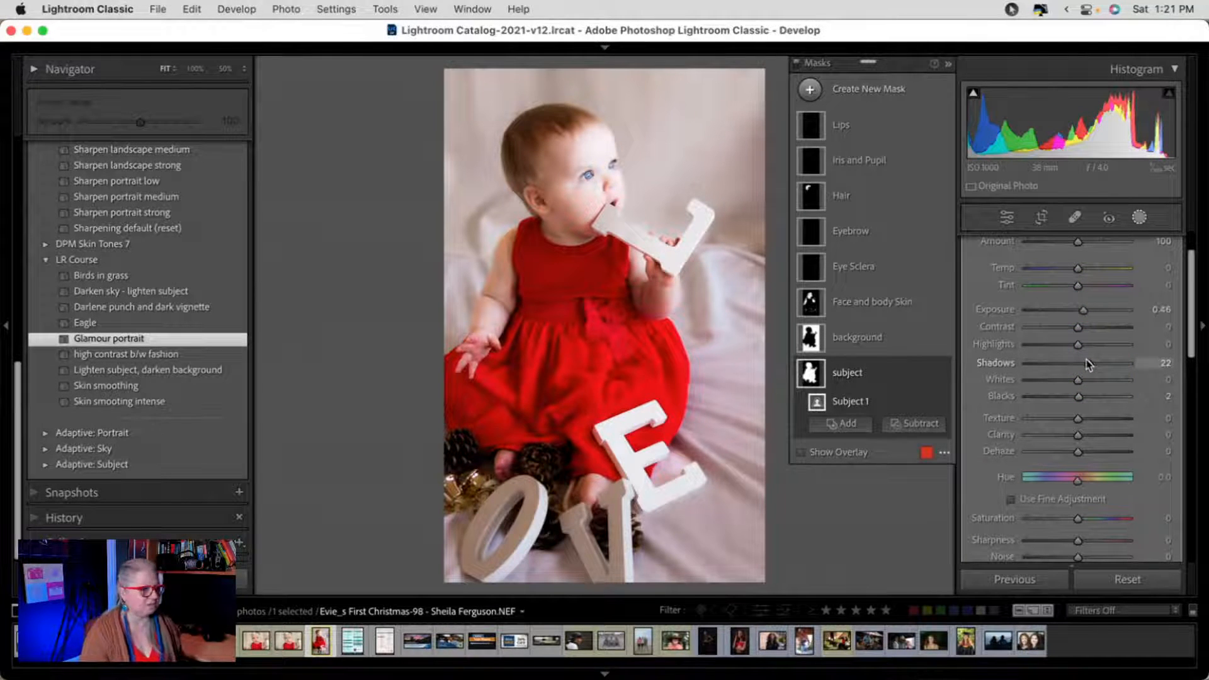
- Set the subject mask's Shadows to 17, Blacks to -27 and Exposure to 0.27, then compare the photo with the mask off and on
left_click_drag(1077, 396, 1081, 312)
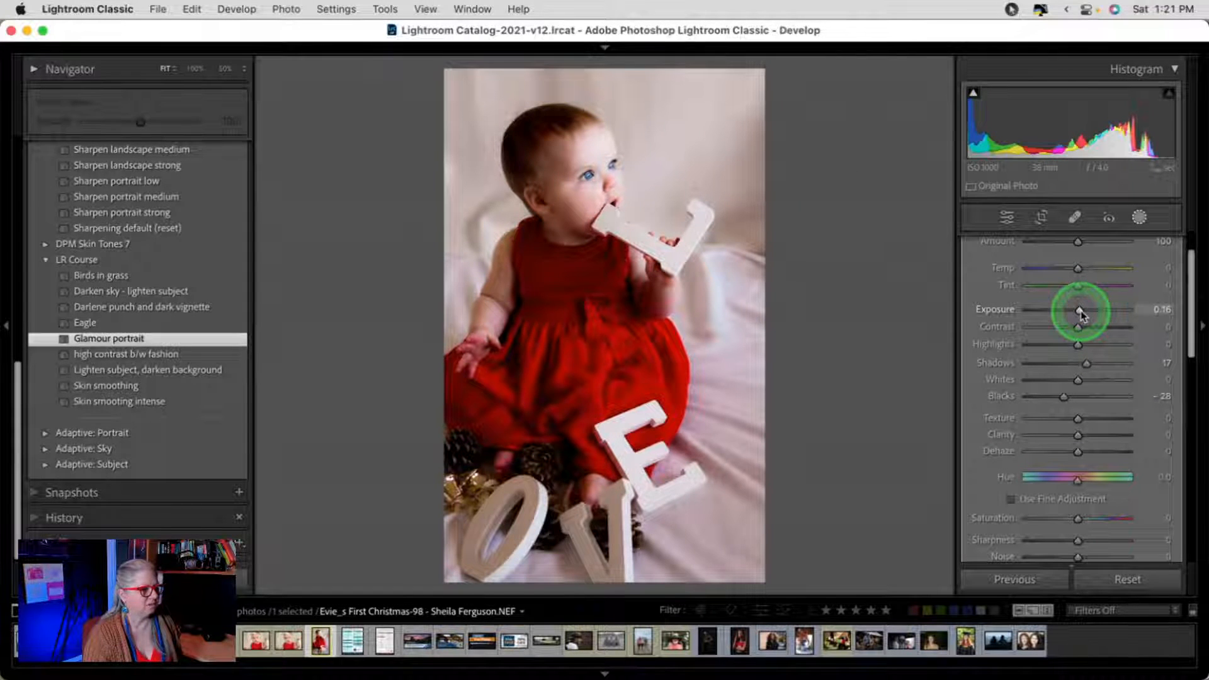
left_click_drag(1081, 313, 1082, 312)
left_click_drag(1063, 399, 1064, 399)
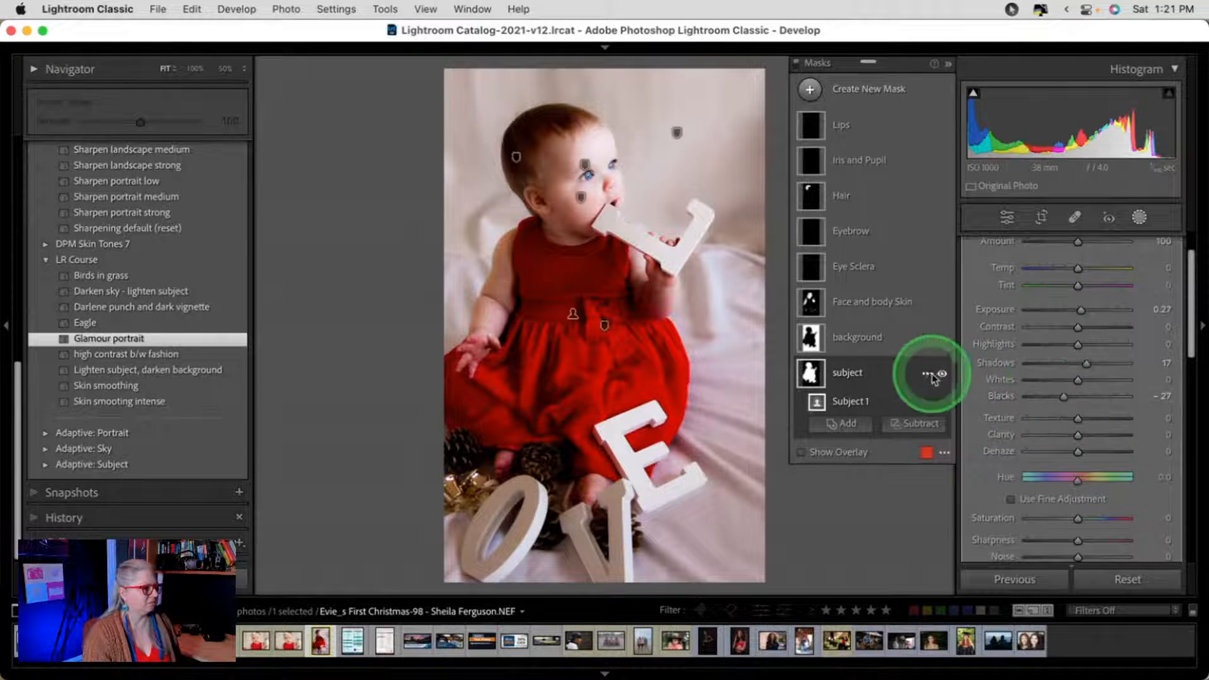
left_click(942, 375)
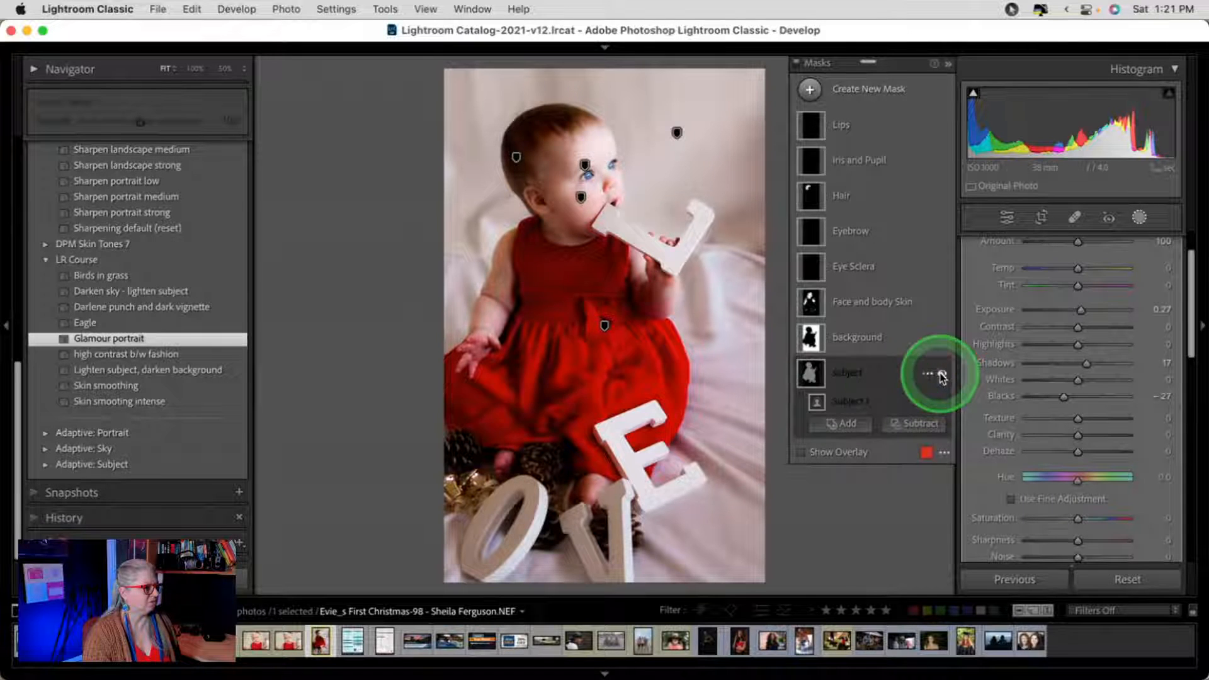
left_click(942, 375)
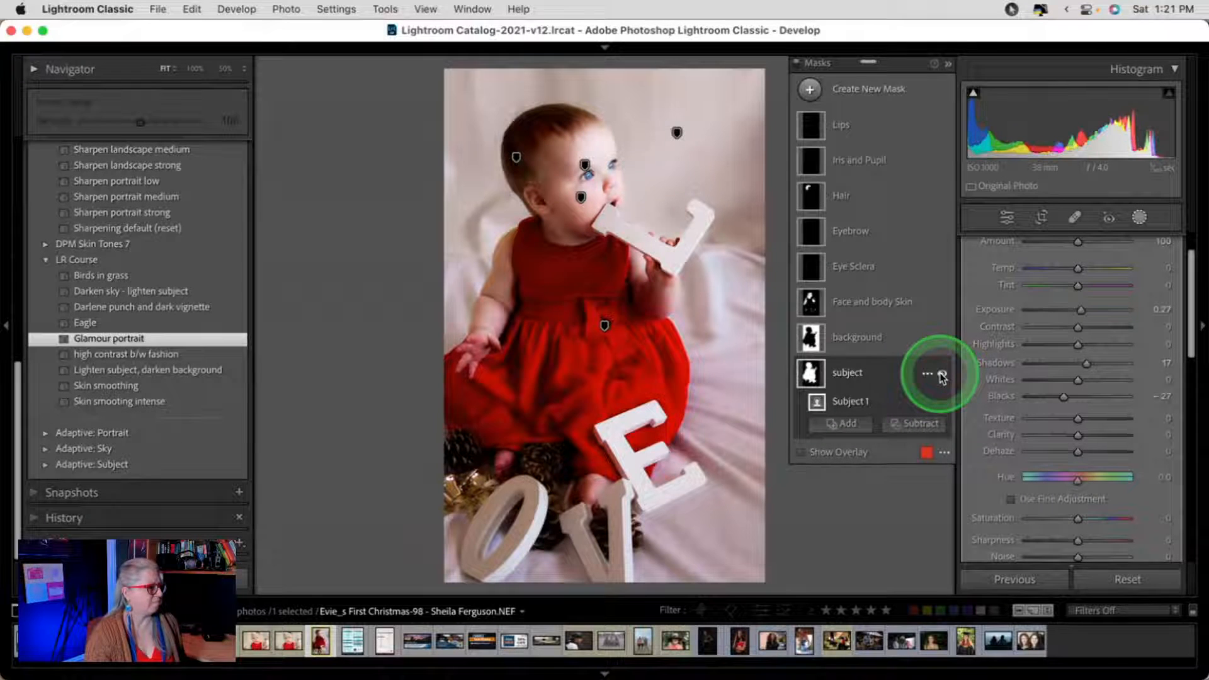
- Check the Face and body Skin mask's coverage on the baby's face with the overlay and change the overlay color to green
left_click(894, 308)
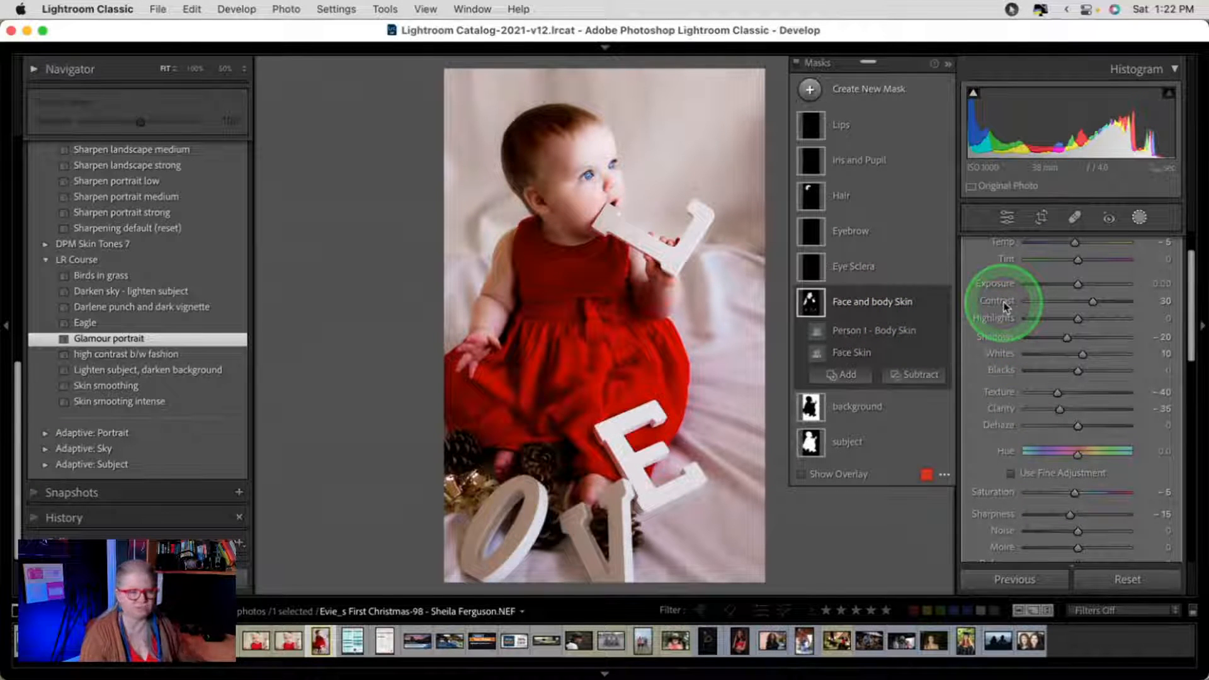
scroll(1002, 302, "down", 2)
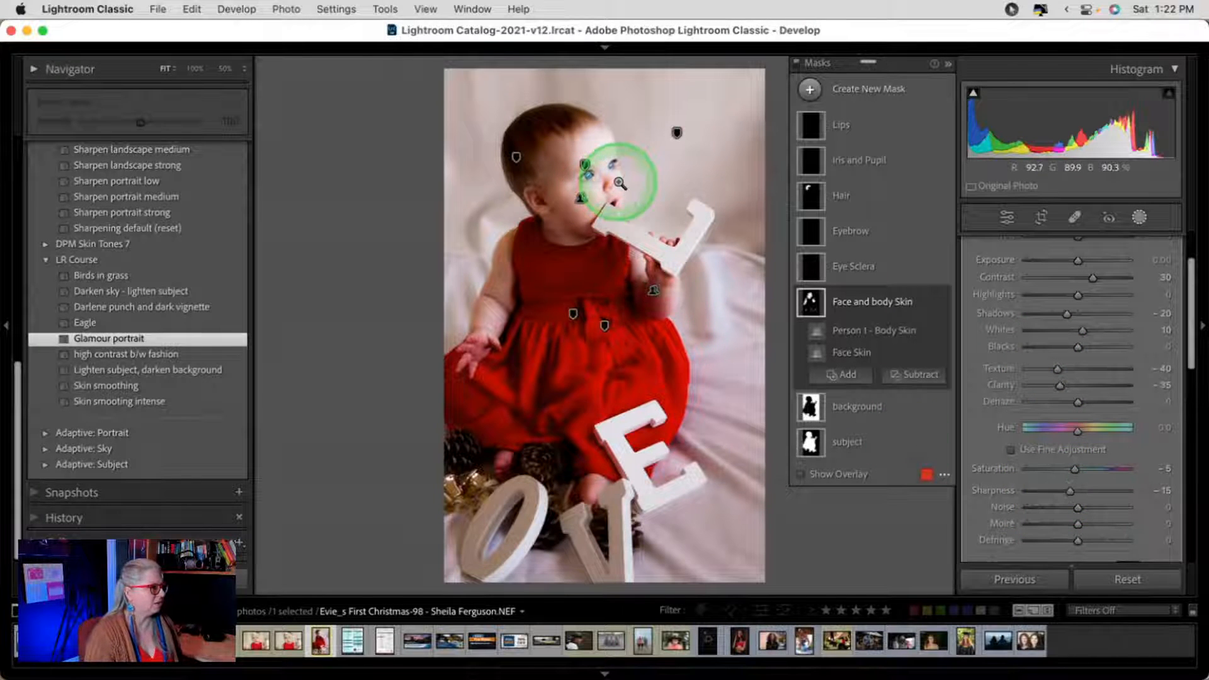
left_click(620, 183)
key("o")
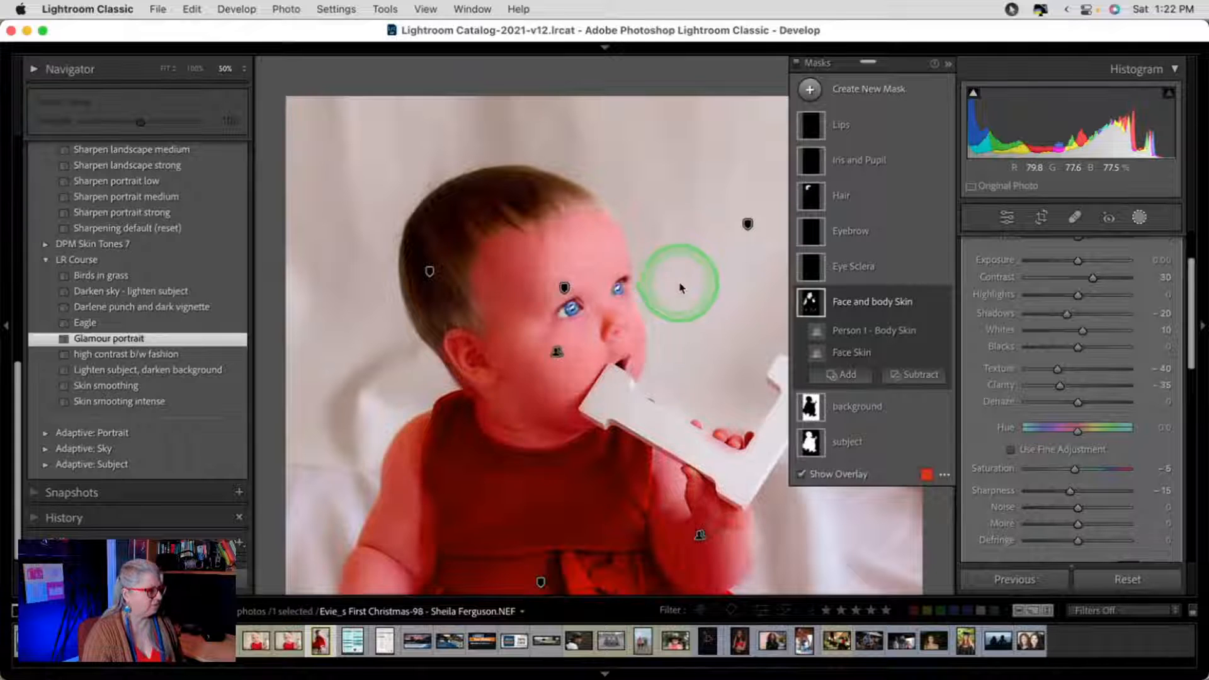
left_click(926, 474)
left_click(563, 378)
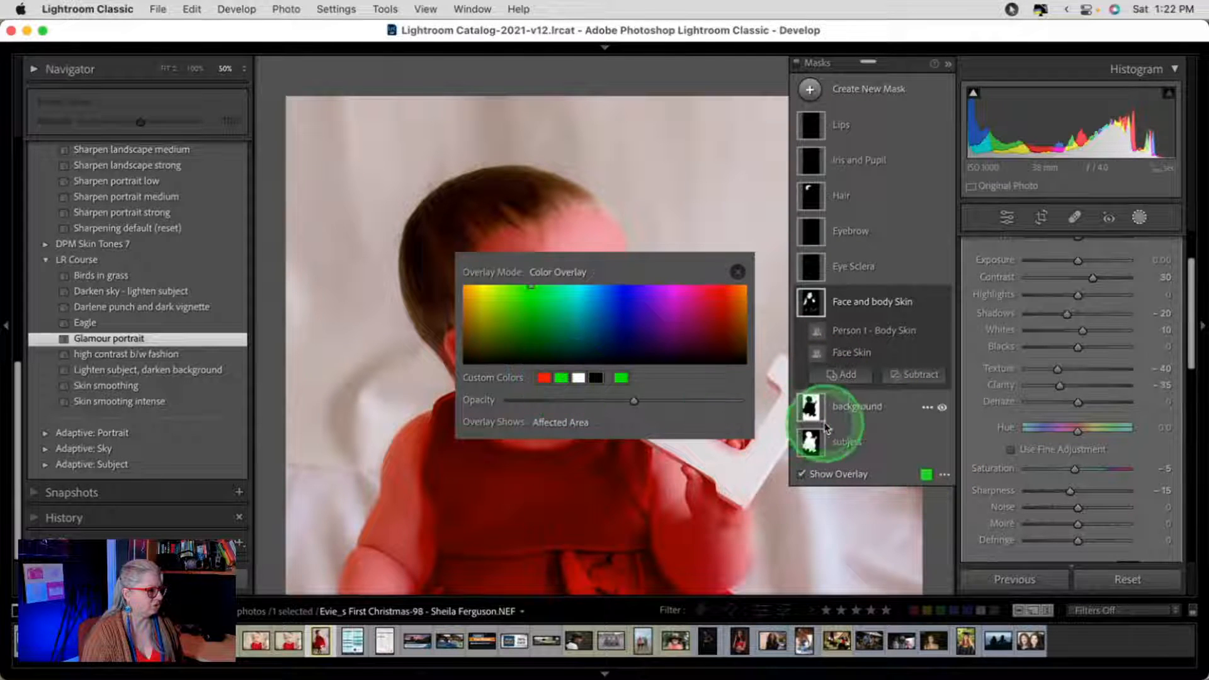
left_click(738, 271)
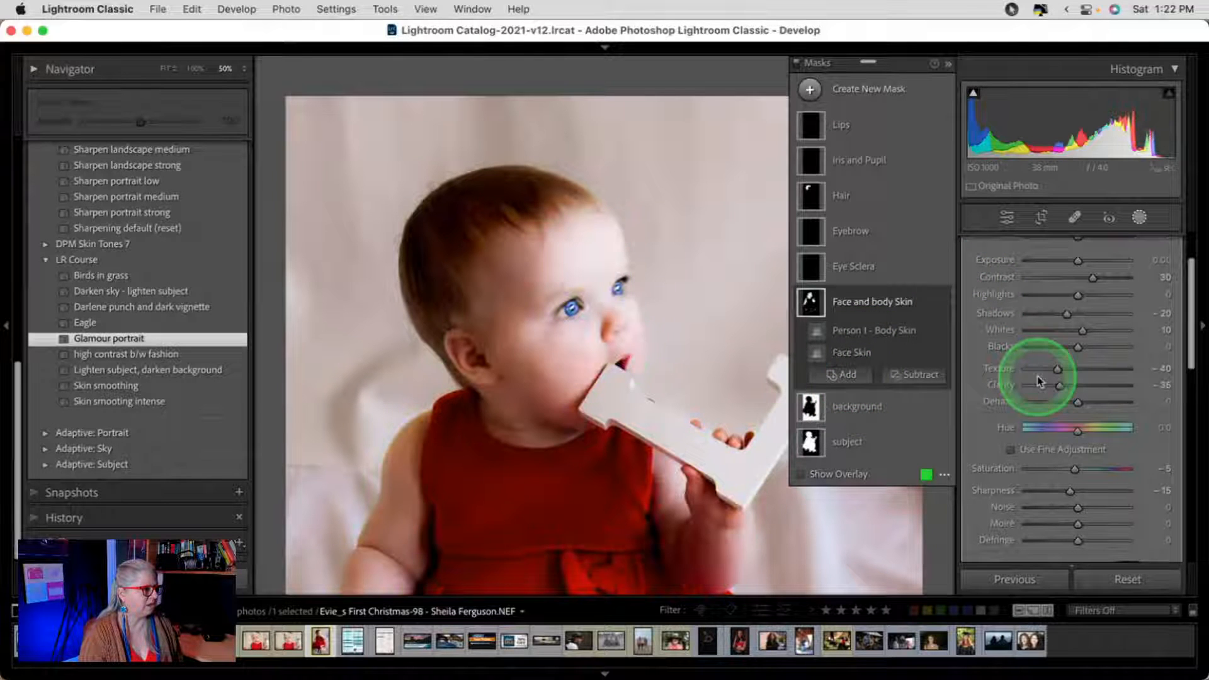
- Compare the baby's skin with the Face and body Skin mask off and on
left_click(942, 304)
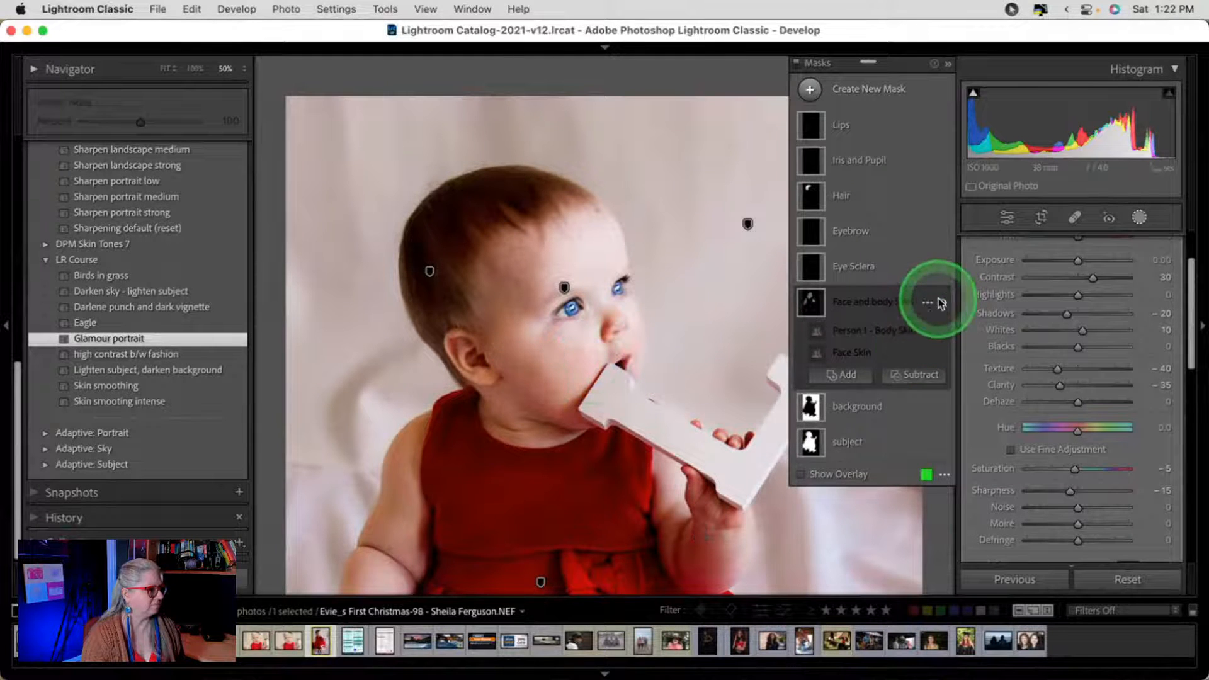
left_click(942, 304)
left_click(942, 304)
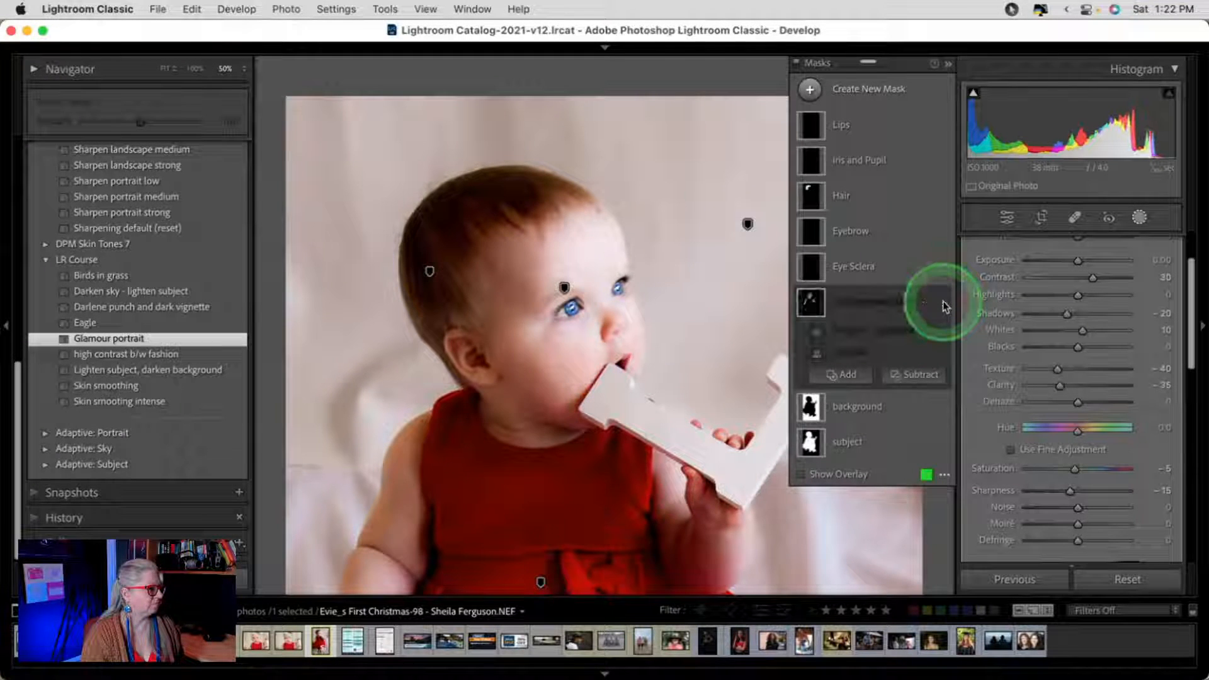
left_click(942, 304)
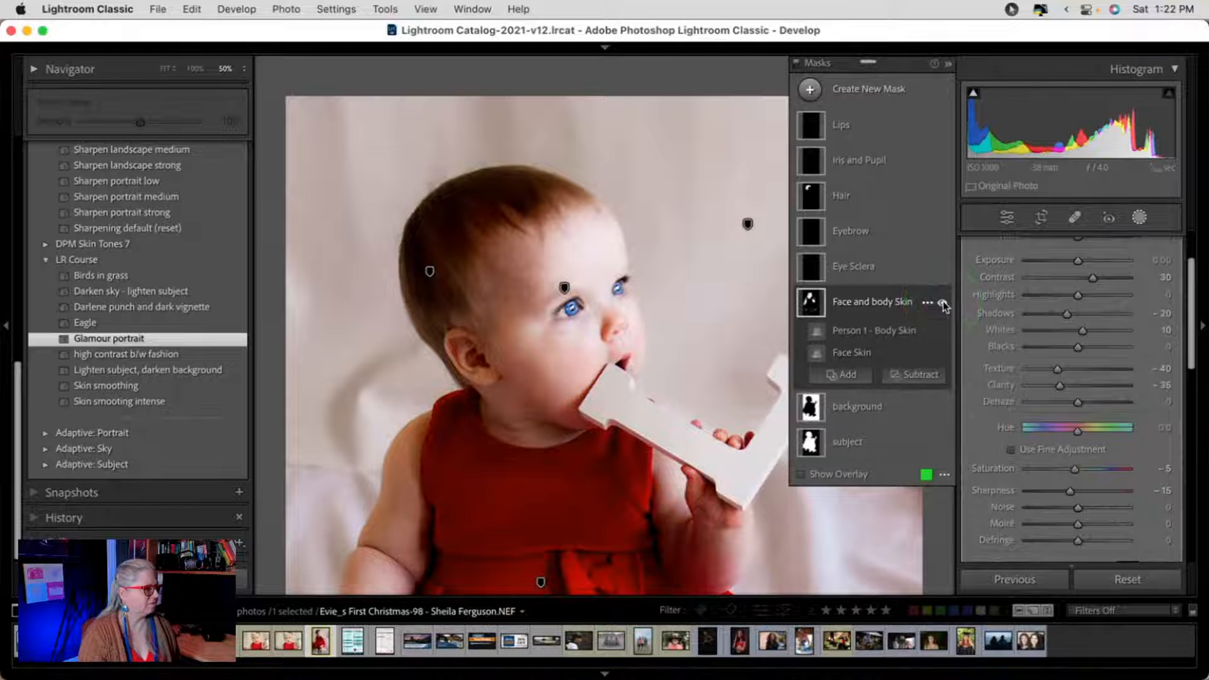
left_click(942, 305)
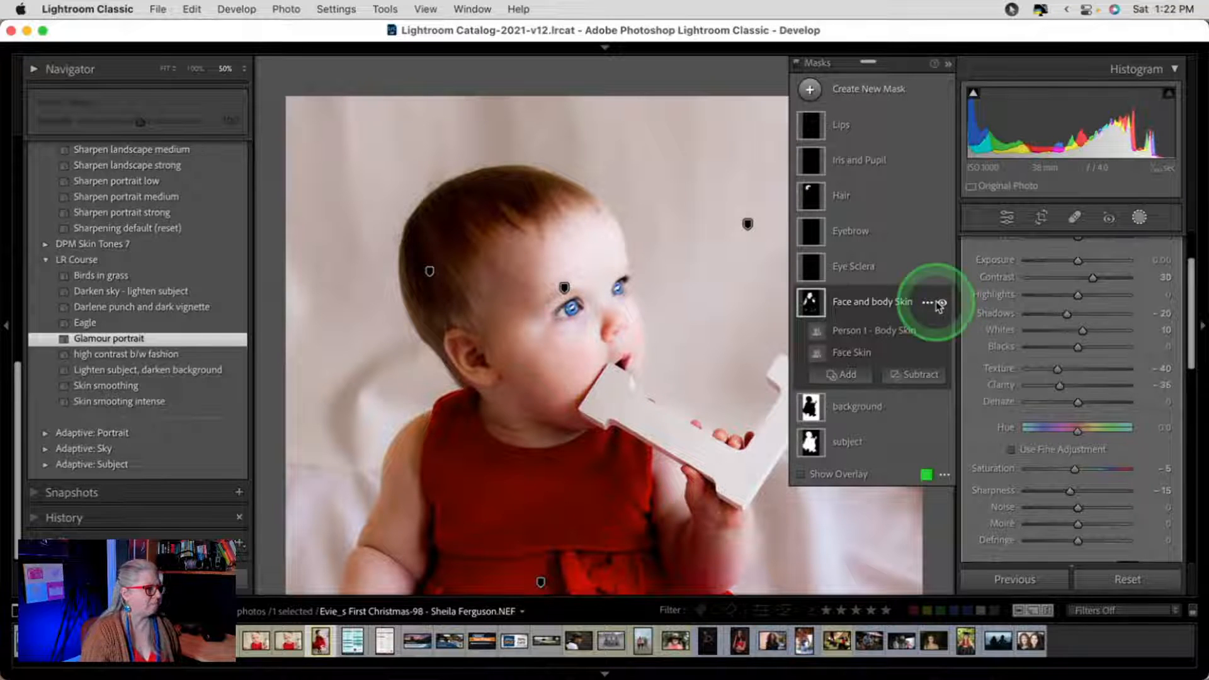
- Review the adjustments of the Eye Sclera, Eyebrow and Hair masks and look through the Adaptive: Portrait presets
left_click(884, 272)
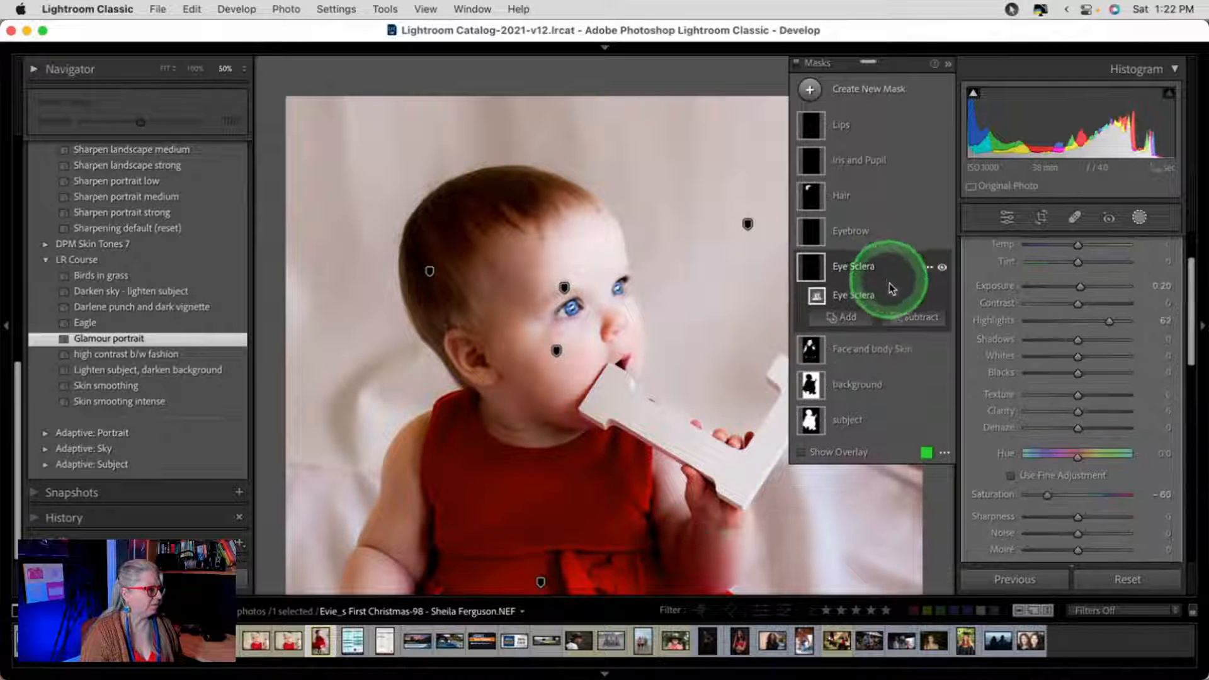
left_click(890, 240)
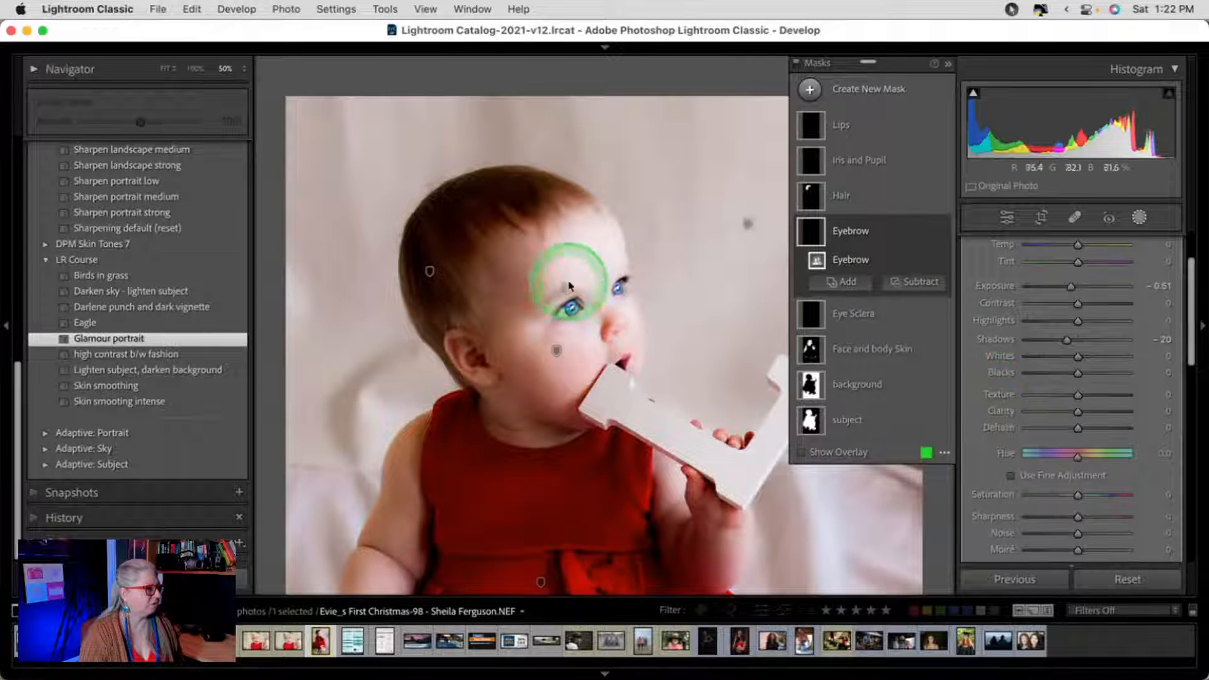
left_click_drag(1071, 286, 1071, 286)
left_click(877, 205)
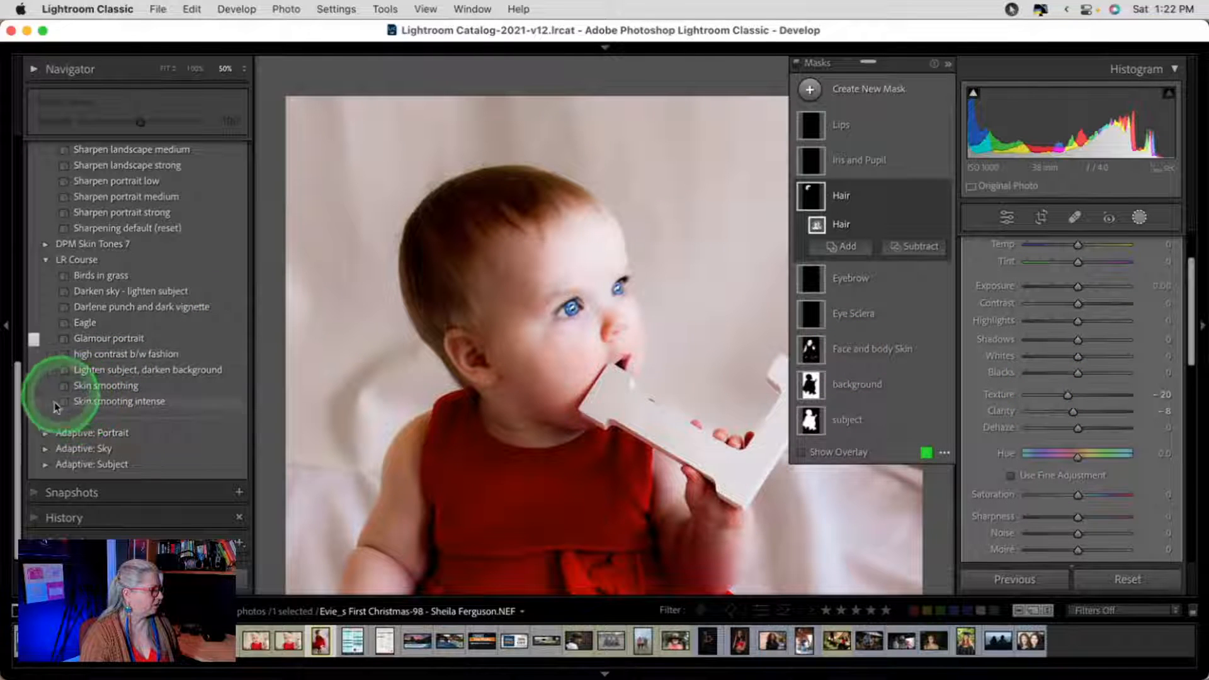
left_click(42, 436)
scroll(41, 422, "down", 3)
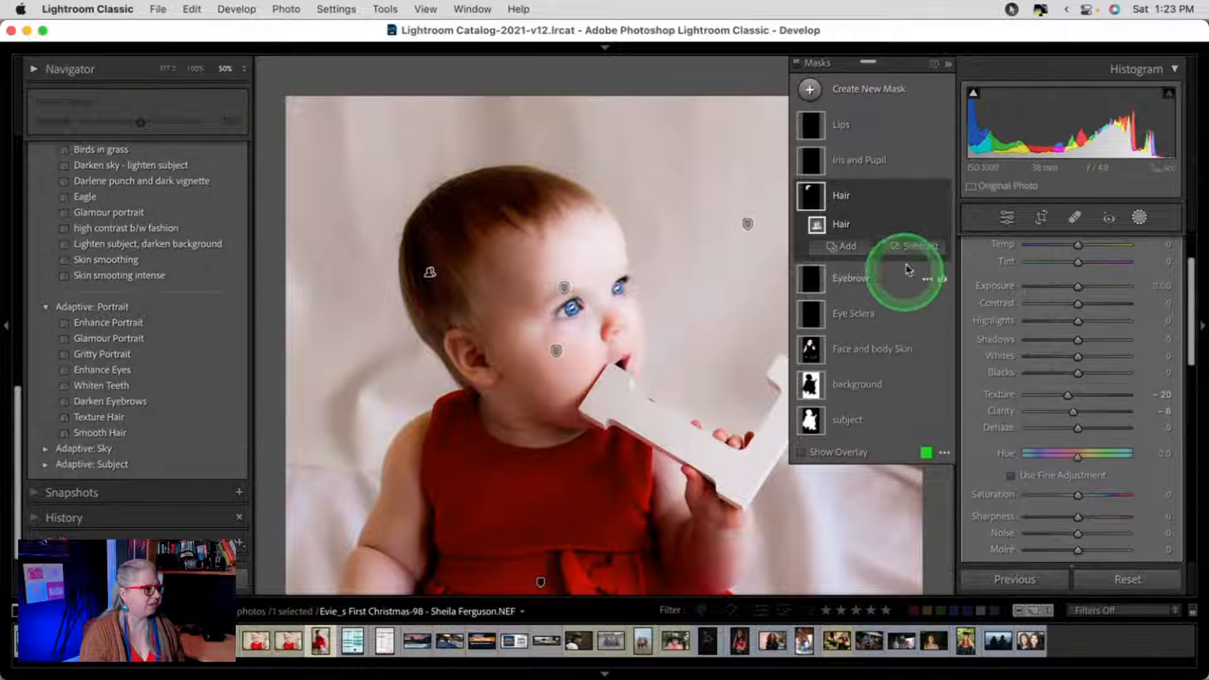
- Tone down the Iris and Pupil mask to Shadows 21, Exposure 0.56 and Saturation 19, then compare the eyes with it off and on
left_click(889, 170)
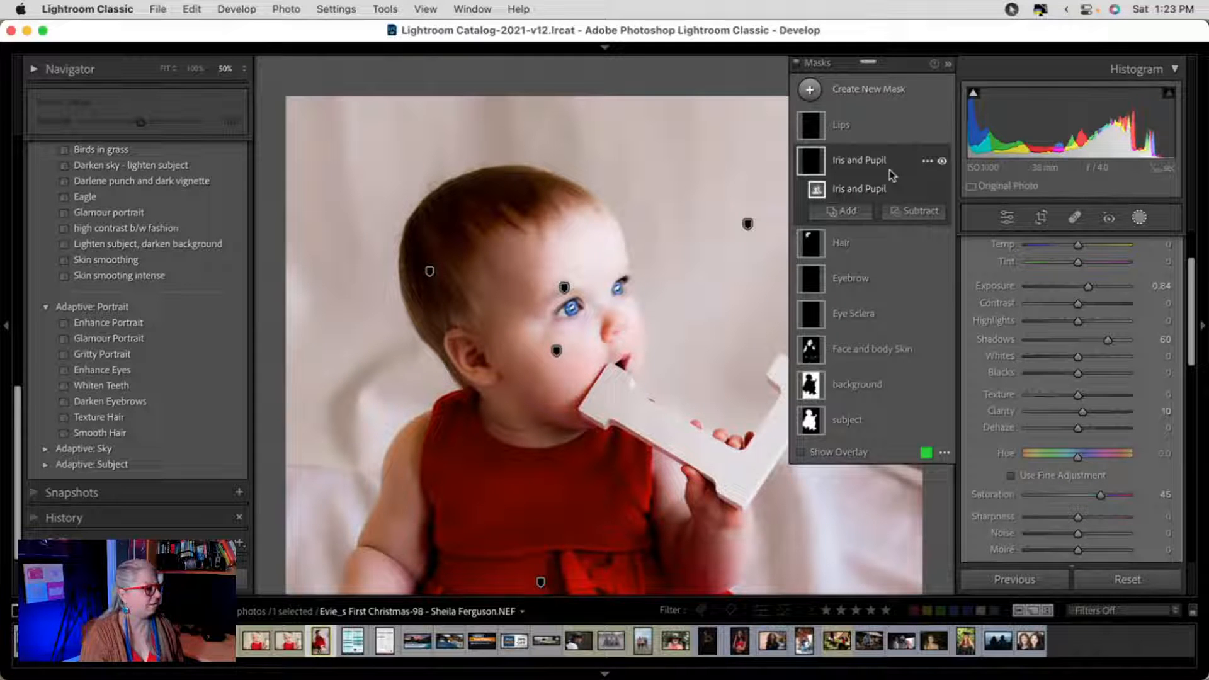
left_click(998, 389)
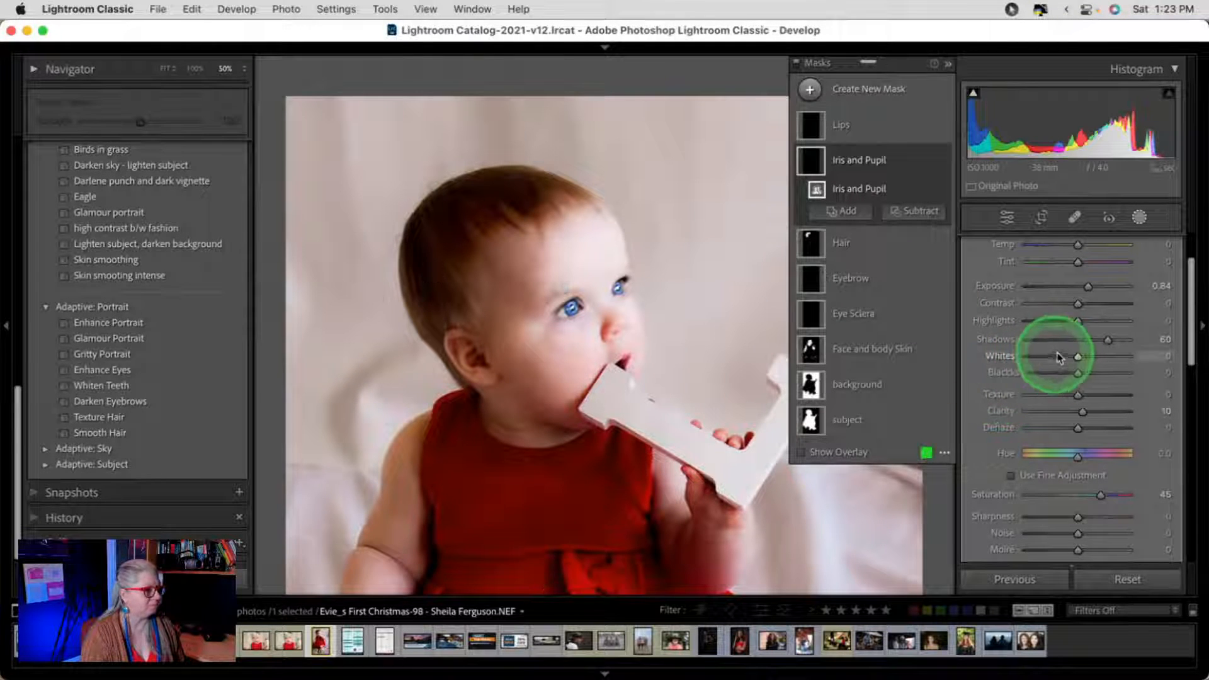
mouse_move(1106, 339)
left_mouse_down()
mouse_move(1077, 338)
mouse_move(1089, 340)
left_mouse_up()
left_click_drag(1089, 287, 1087, 285)
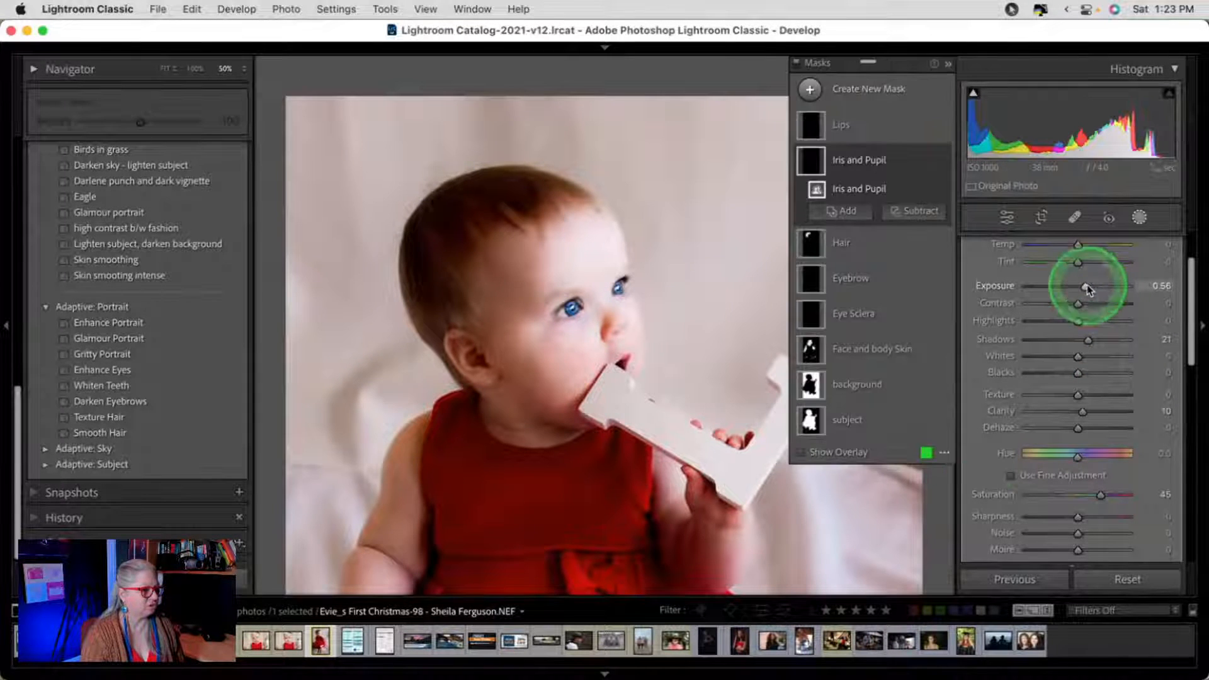
left_click_drag(1102, 495, 1088, 492)
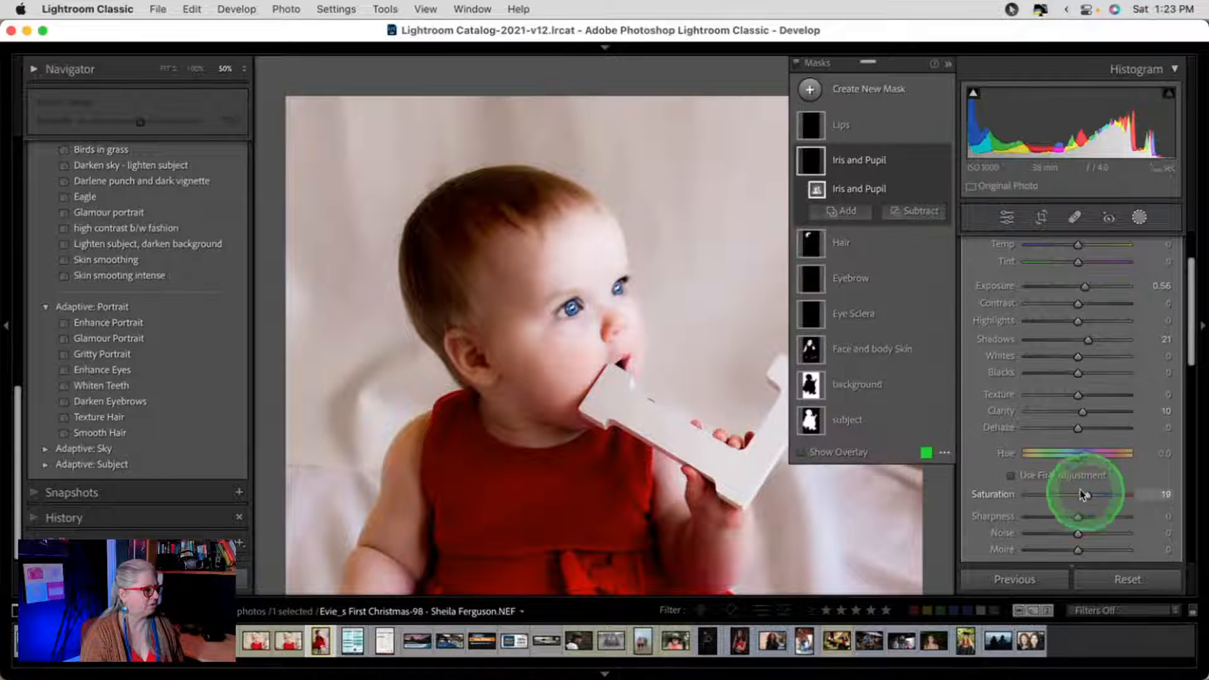
left_click(942, 162)
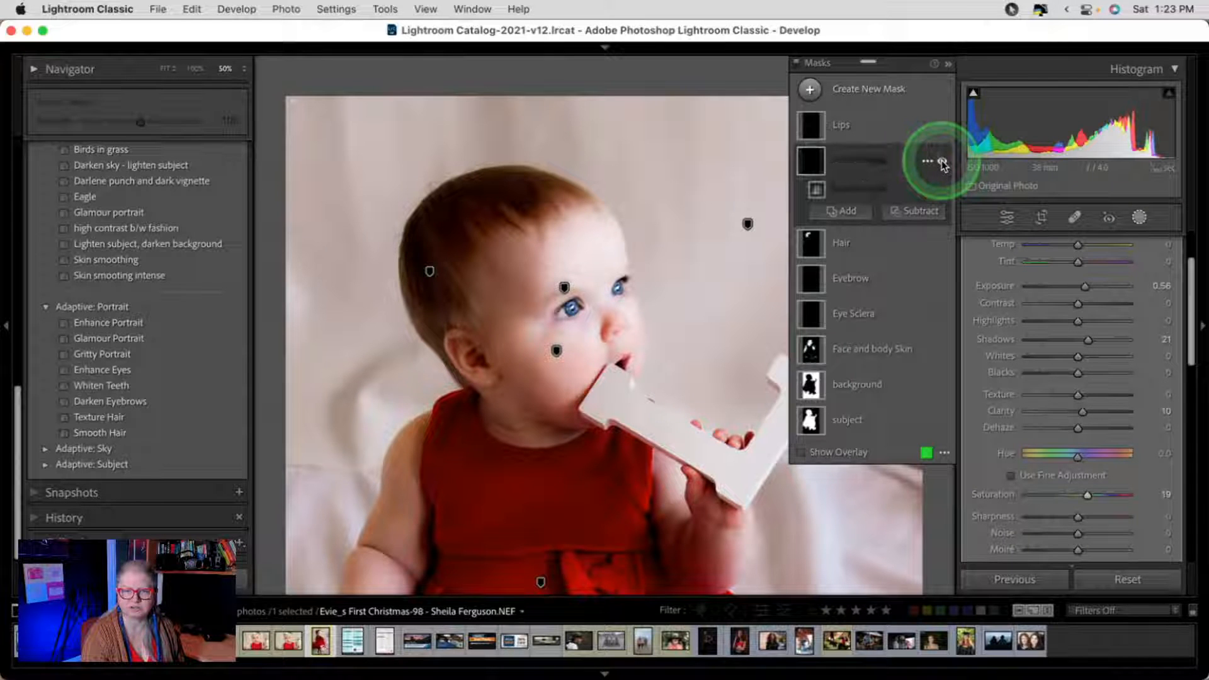
left_click(943, 163)
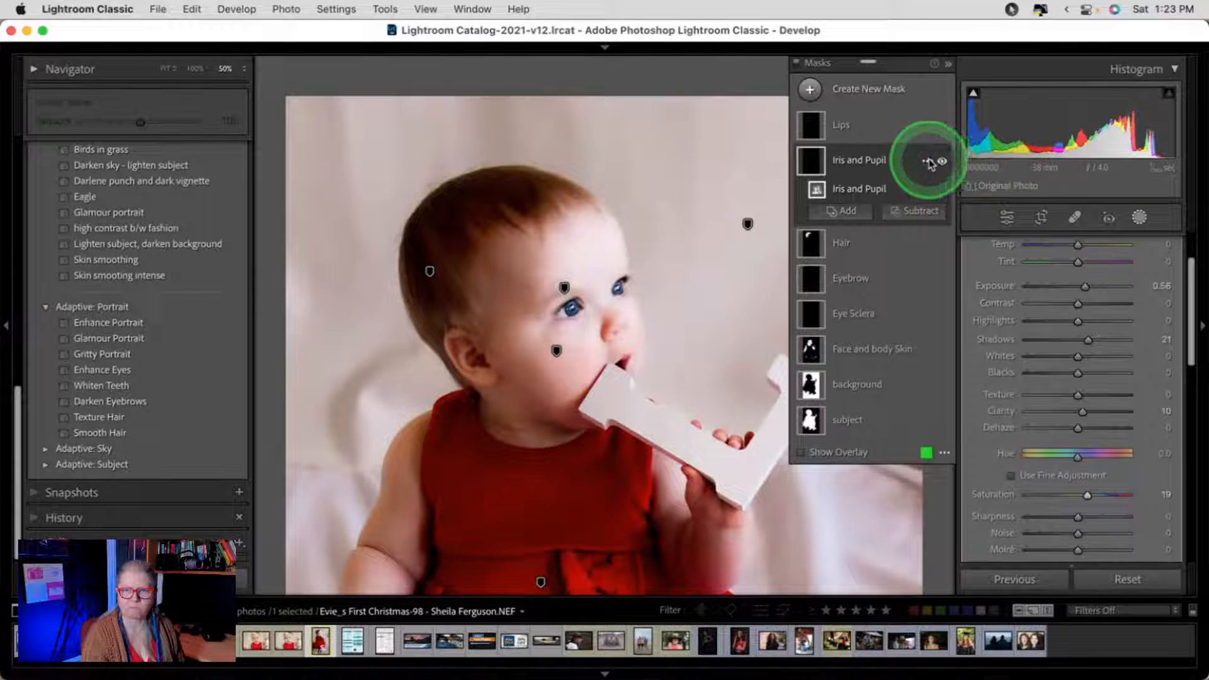
- Delete the Lips mask
left_click(881, 130)
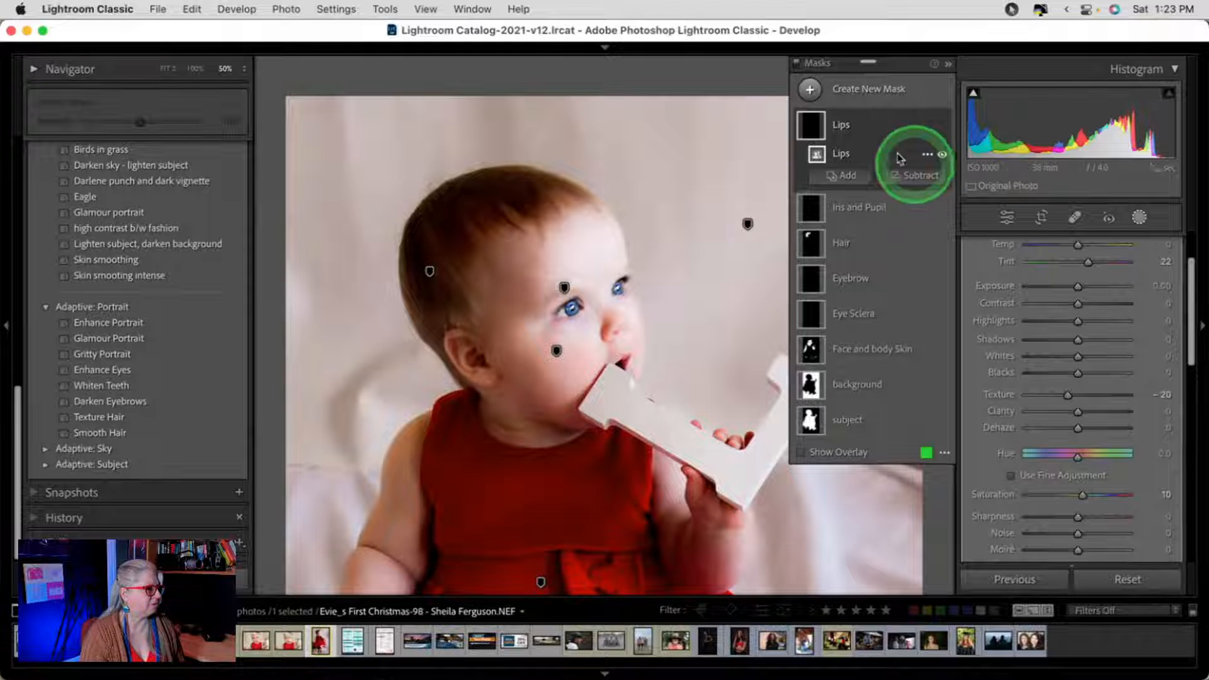
left_click(926, 126)
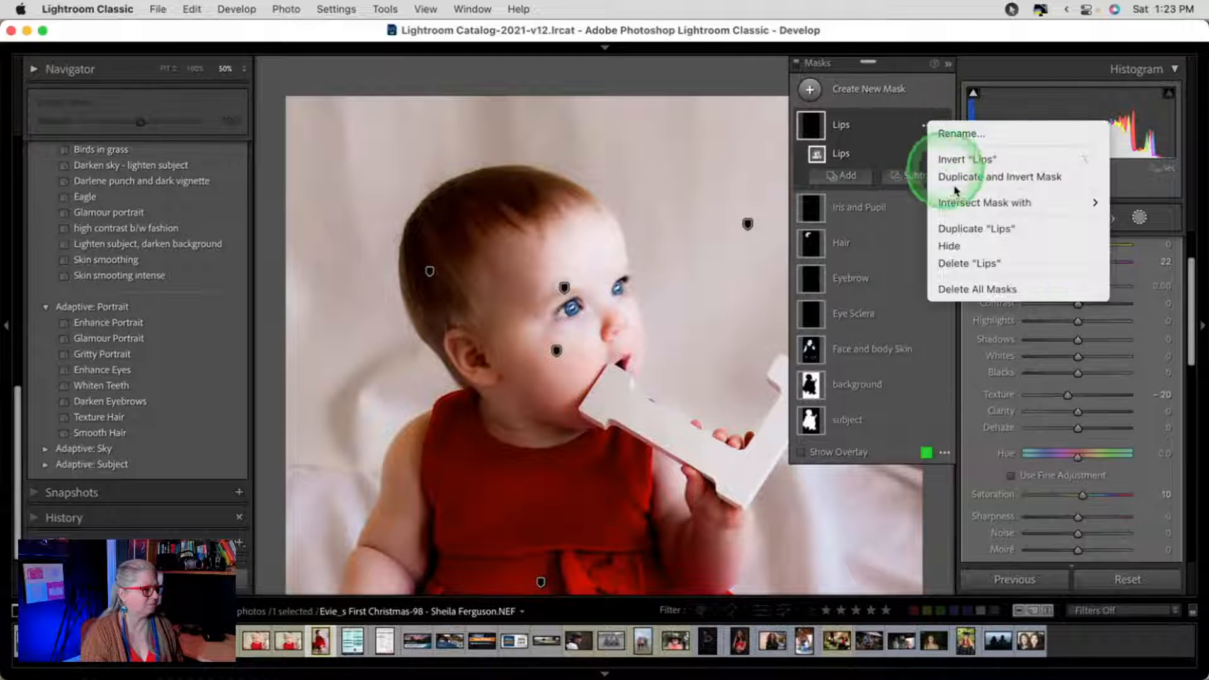
left_click(966, 263)
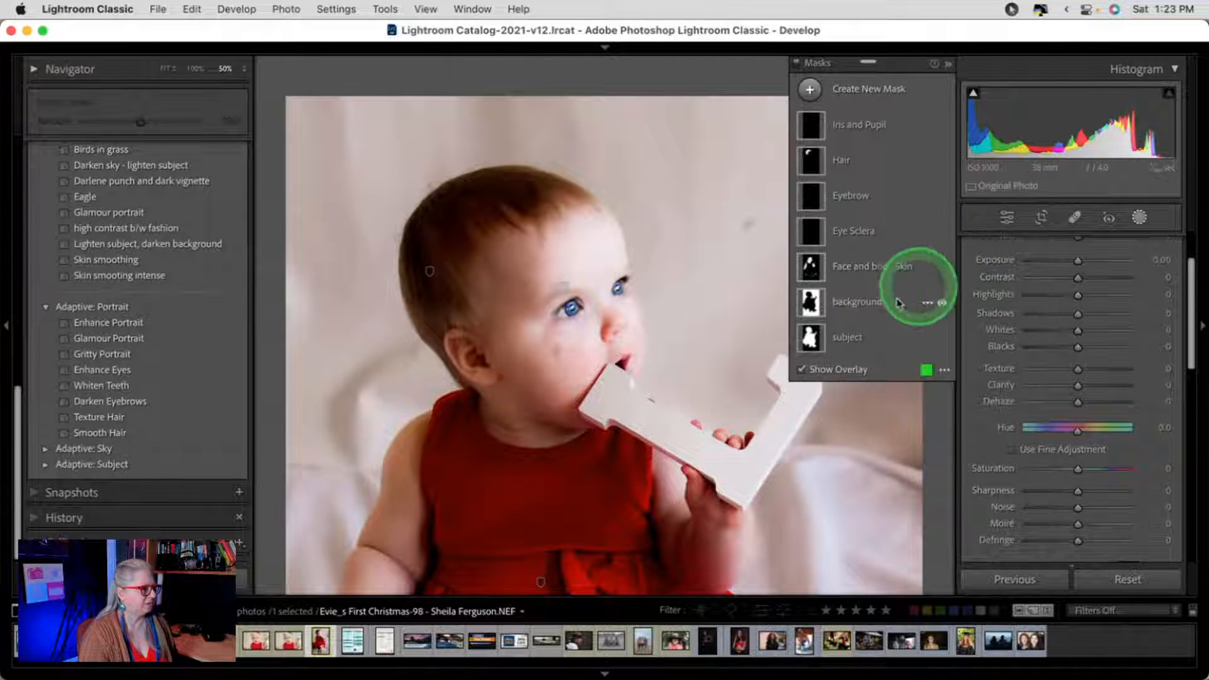
- Compare the whole photo with all masks switched off and on
left_click(638, 375)
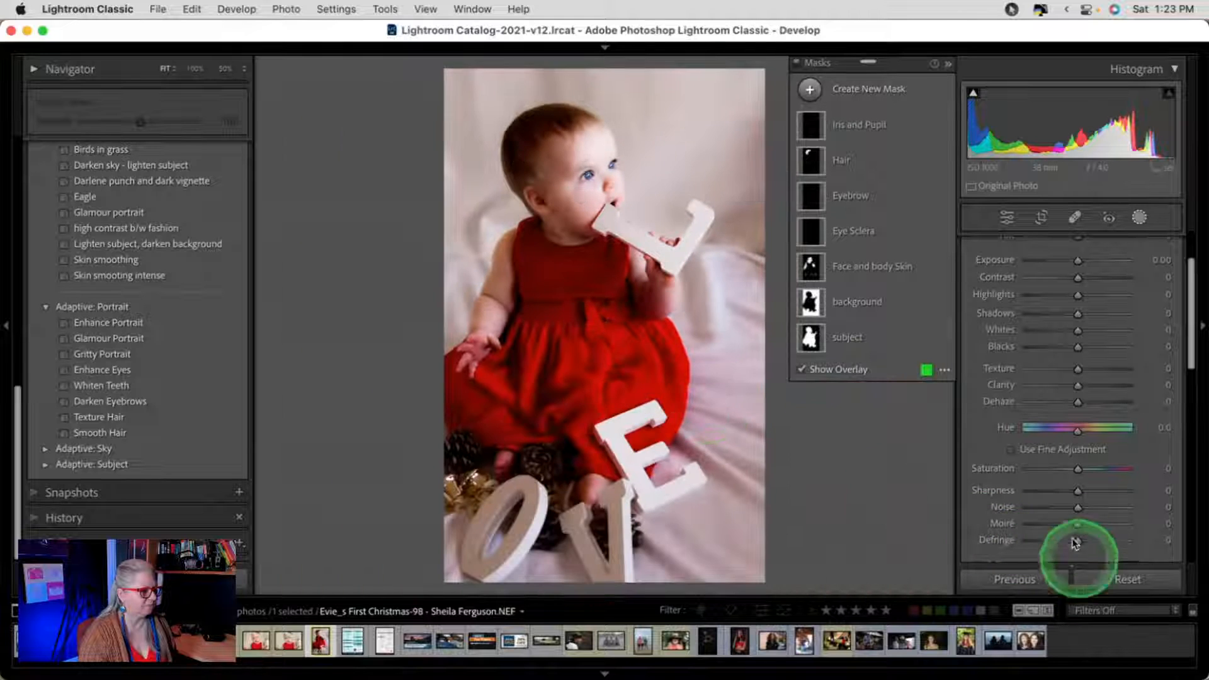
scroll(1074, 410, "down", 1)
scroll(1074, 410, "down", 5)
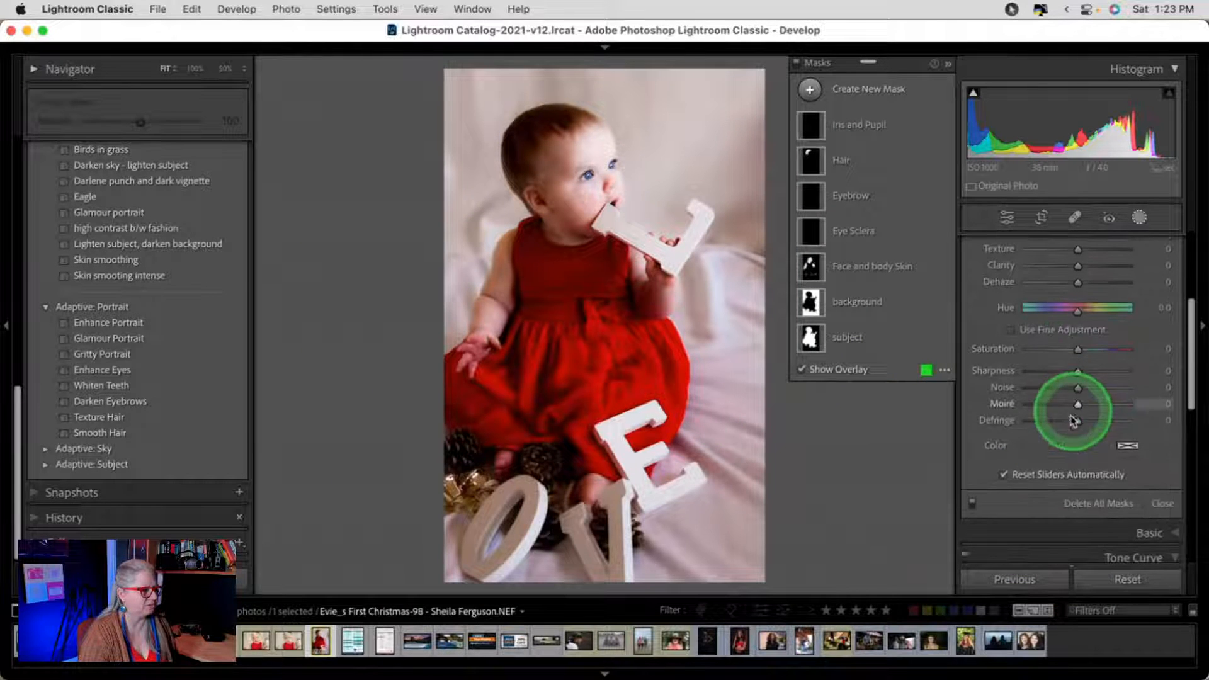
left_click(973, 504)
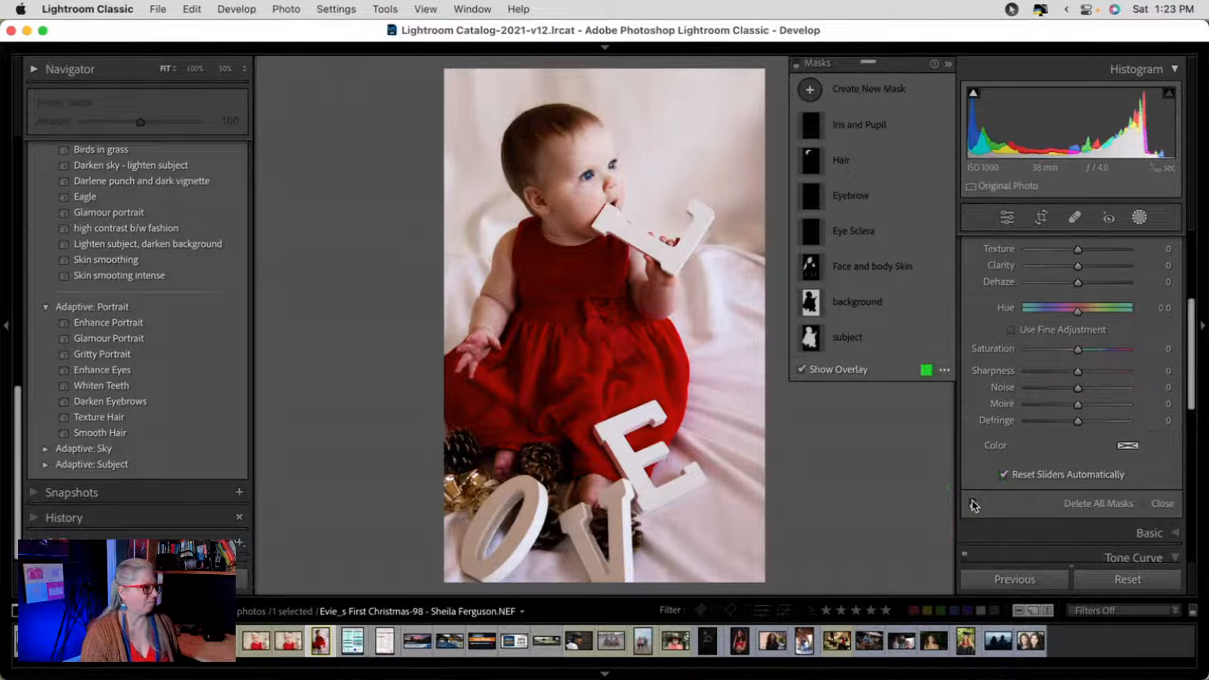
left_click(973, 504)
left_click(973, 504)
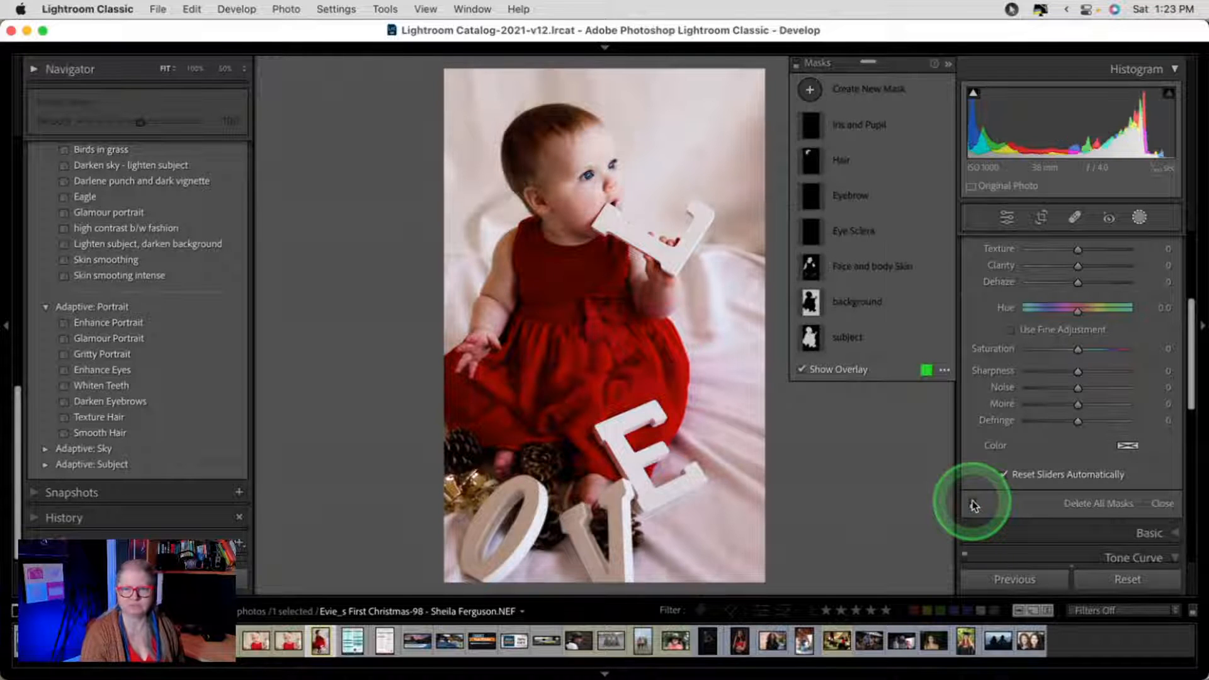
left_click(973, 503)
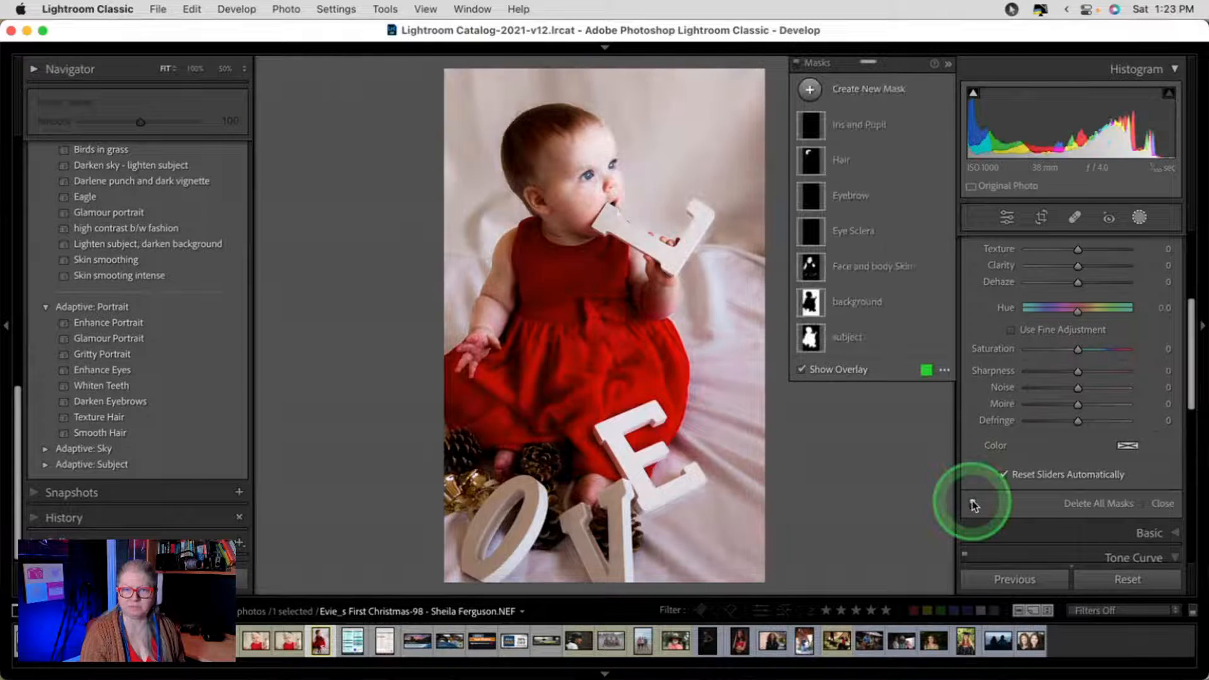
left_click(973, 504)
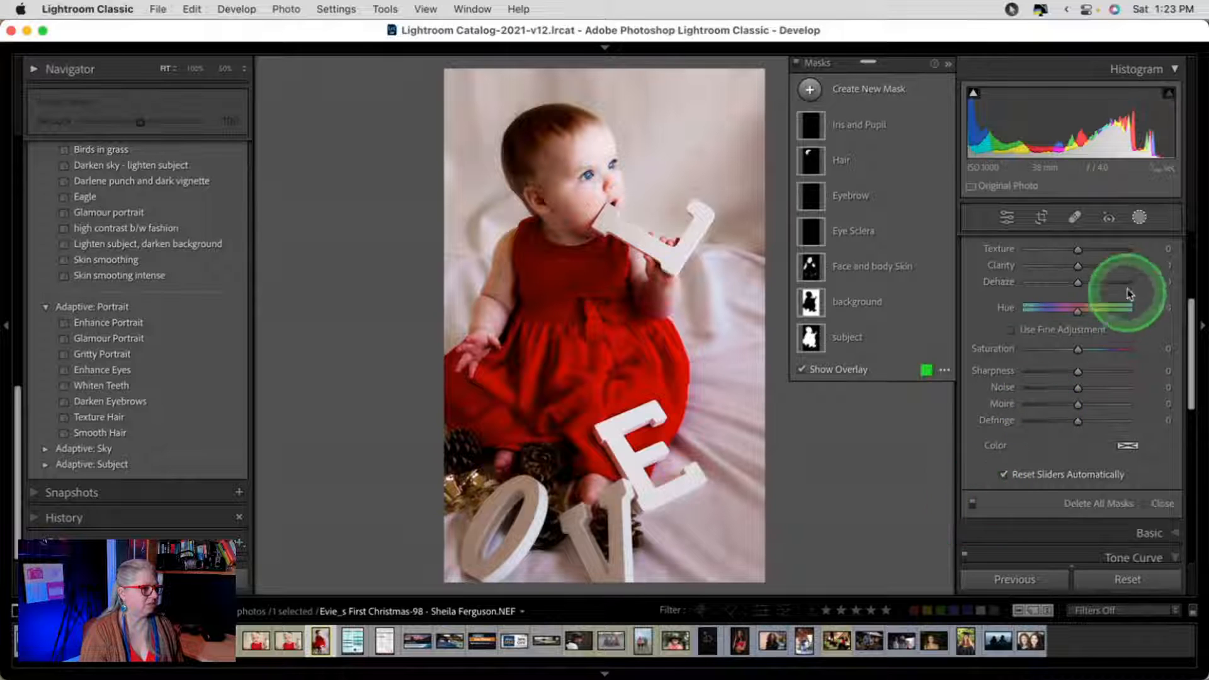
- Leave masking, lower the overall Exposure to -0.10 and compare the photo with its before version
left_click(1140, 220)
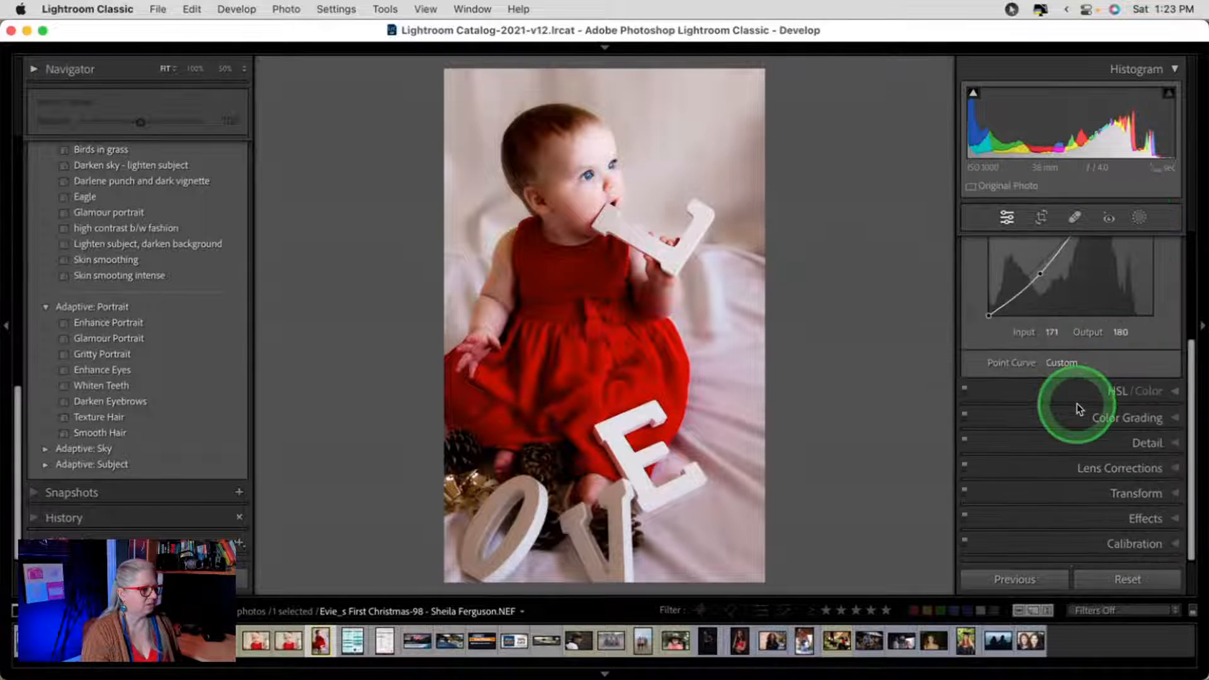
scroll(1077, 403, "up", 5)
left_click(1142, 248)
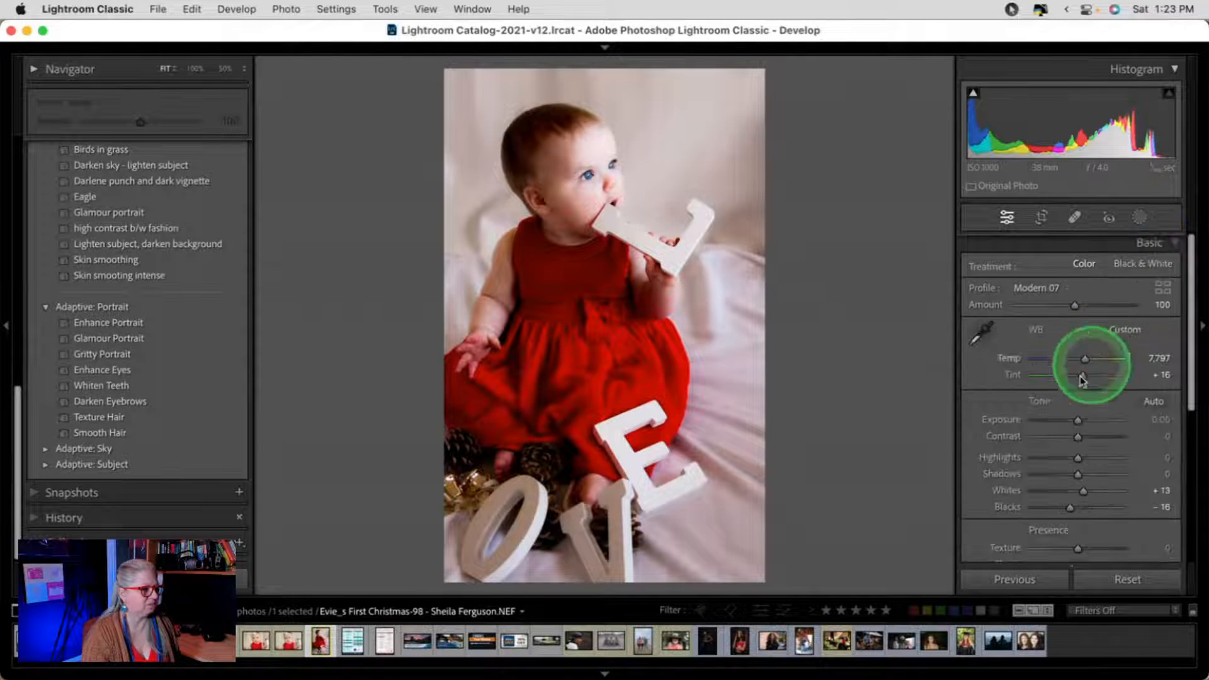
left_click_drag(1077, 421, 1076, 424)
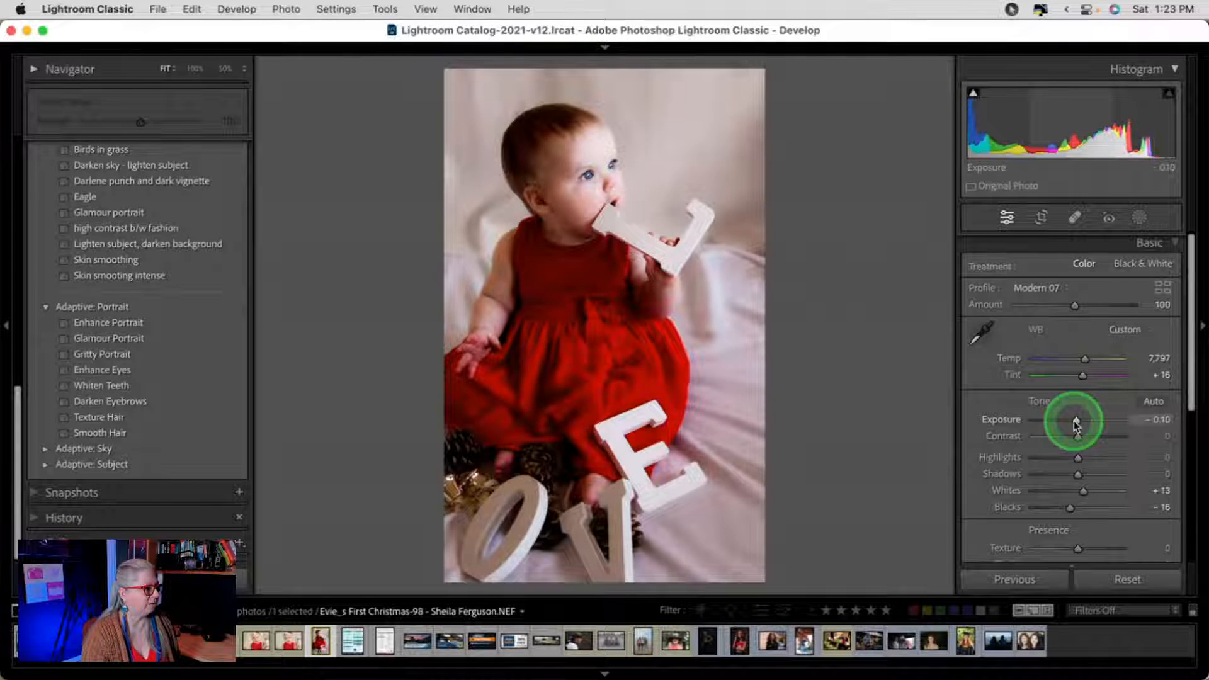
key("backslash")
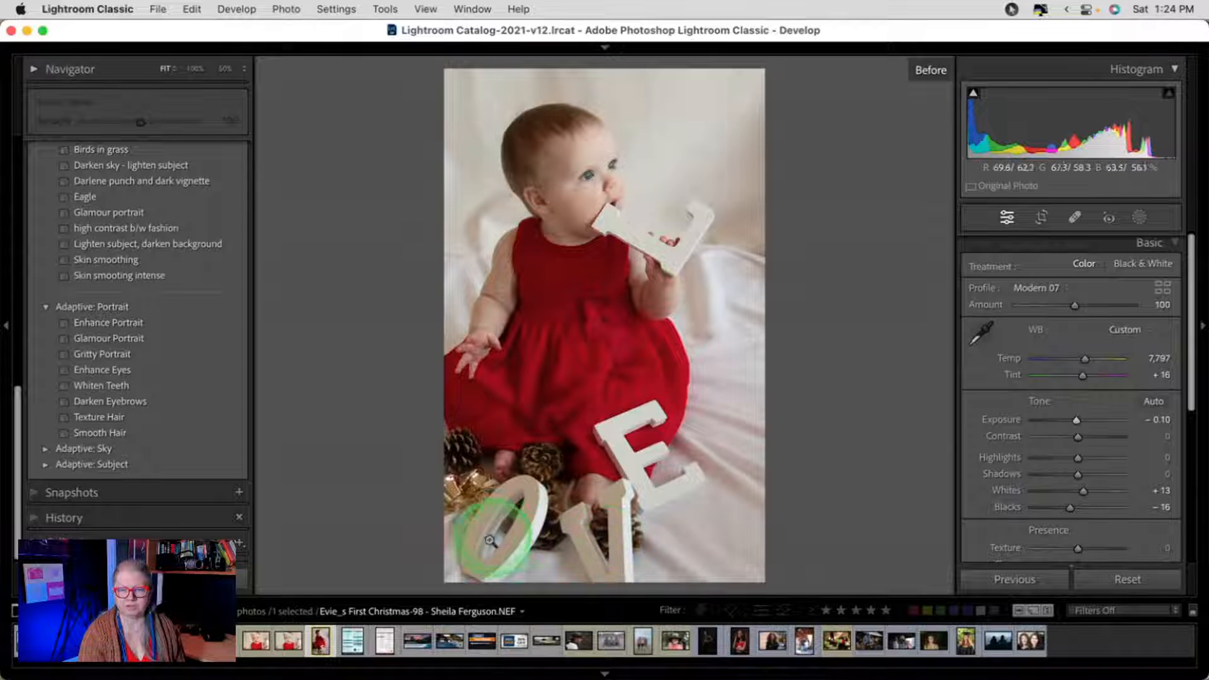
key("backslash")
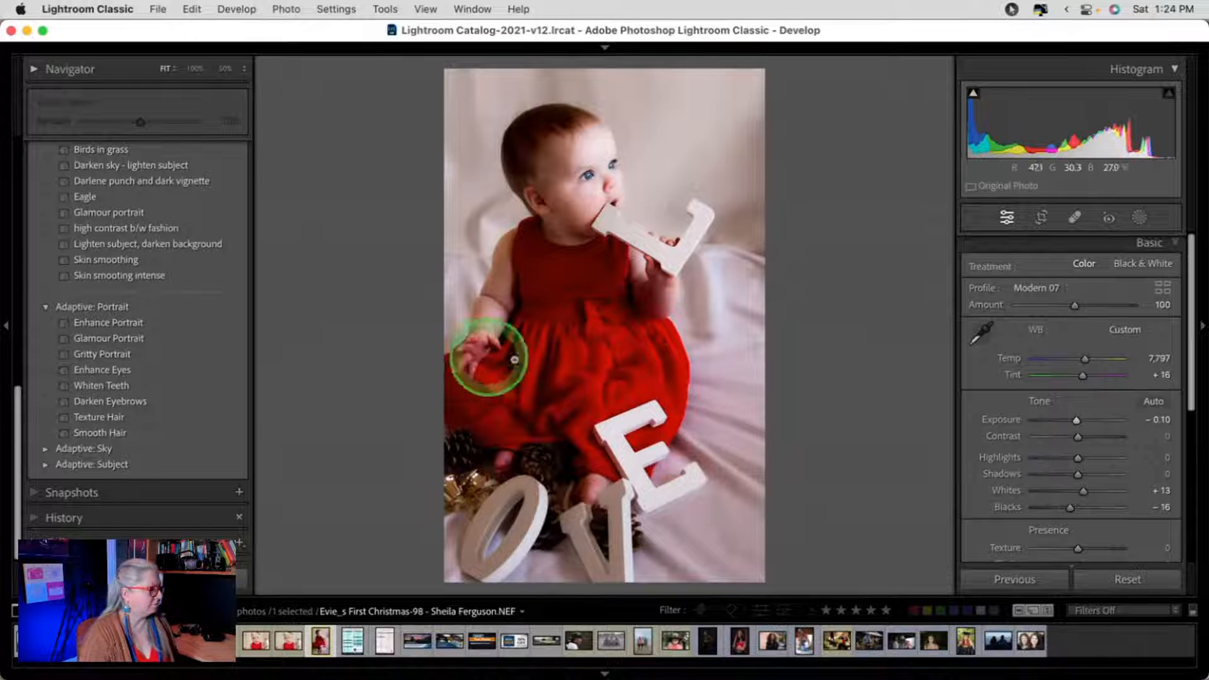
- Add a light post-crop vignette with Amount 25, Midpoint 38, Feather 0 and Roundness -57
scroll(1127, 391, "down", 5)
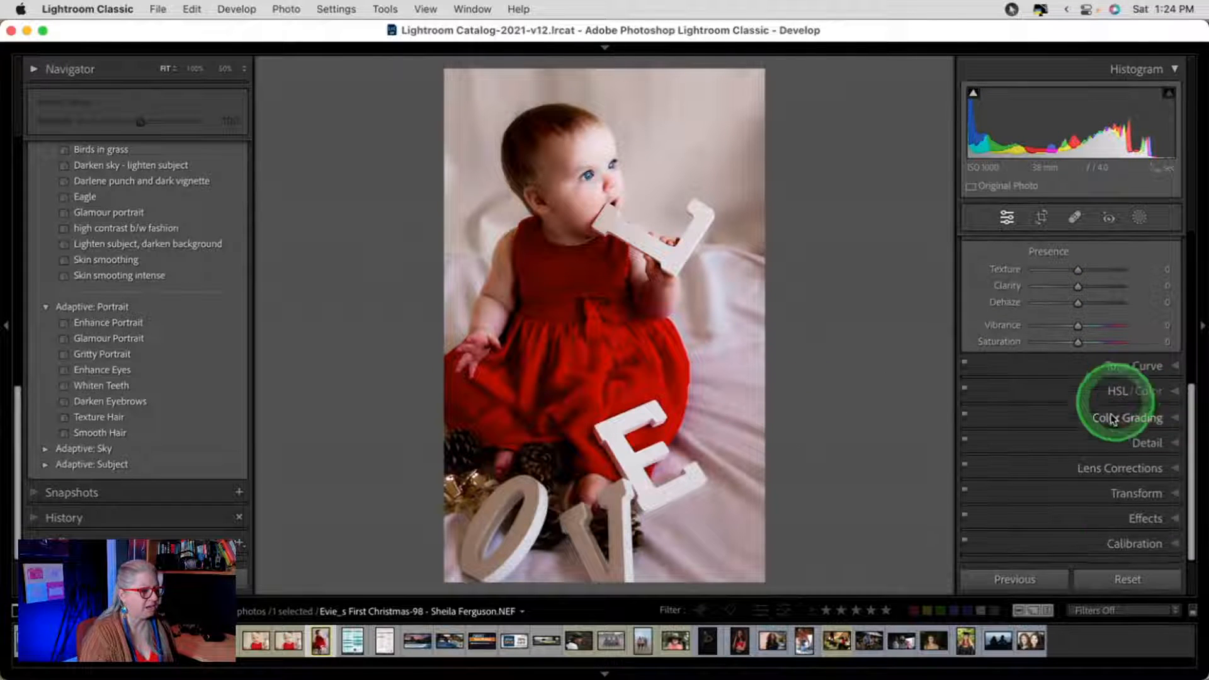
left_click(1134, 518)
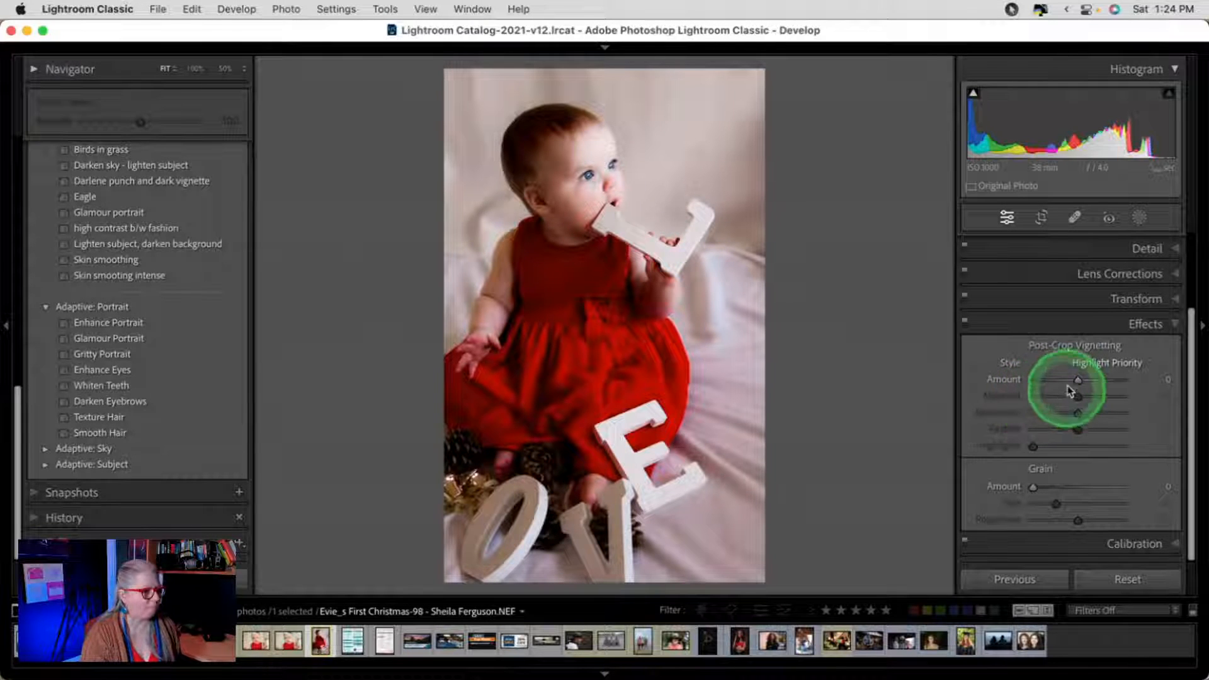
mouse_move(1078, 381)
left_mouse_down()
mouse_move(1092, 380)
mouse_move(1058, 380)
mouse_move(1090, 377)
left_mouse_up()
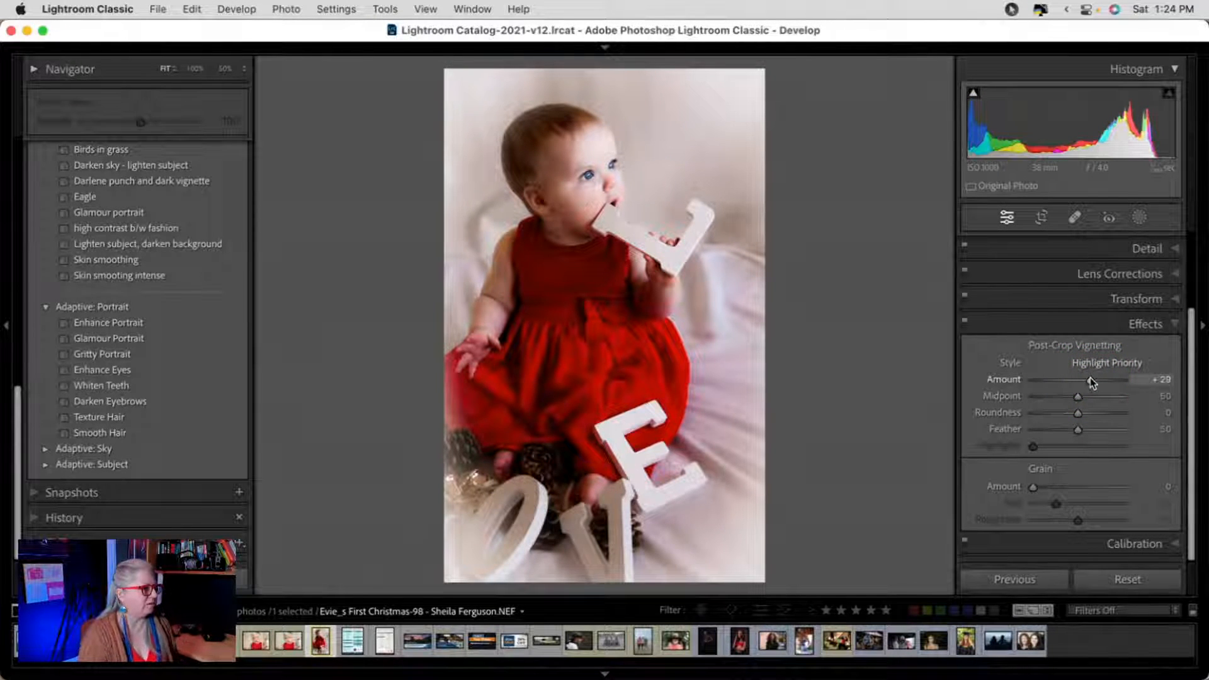
left_click_drag(1078, 428, 1107, 429)
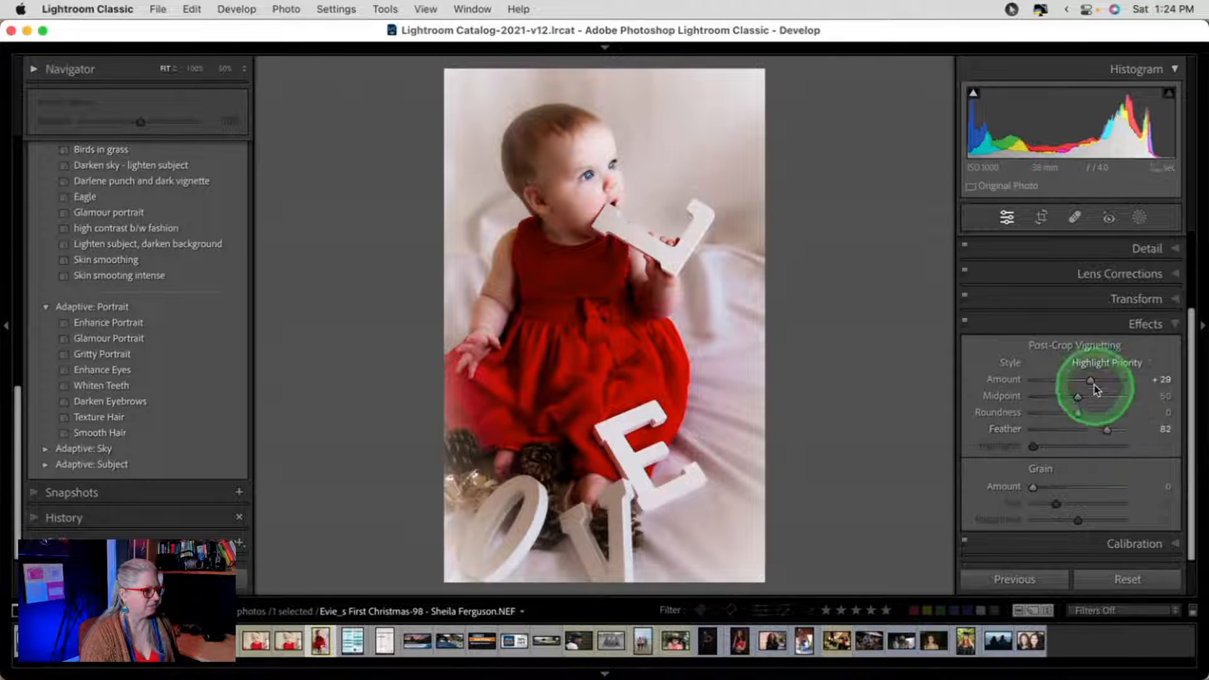
left_click_drag(1091, 382, 1015, 429)
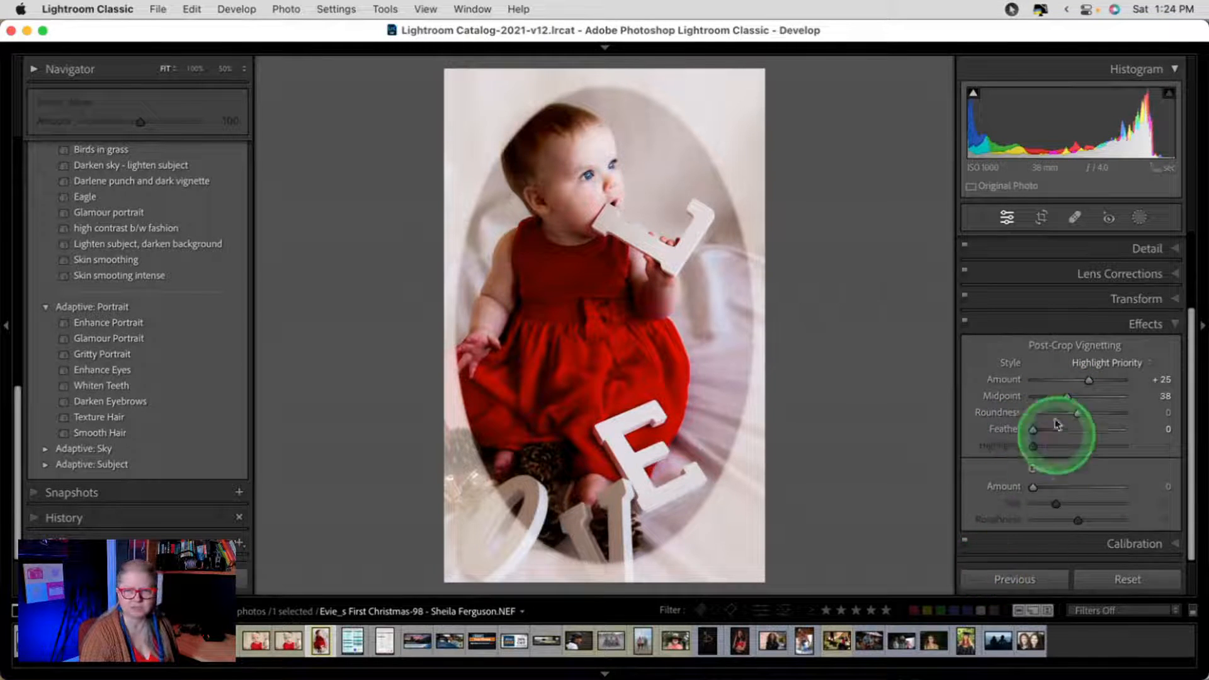
left_click_drag(1078, 412, 1060, 409)
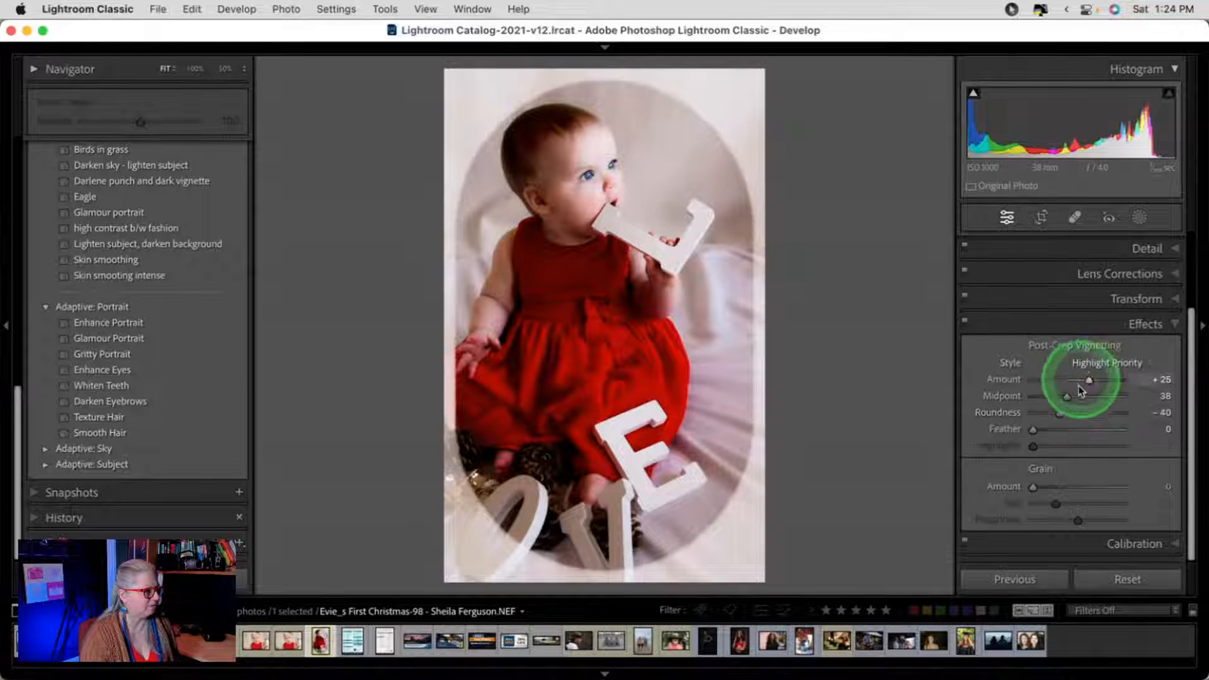
left_click(1108, 410)
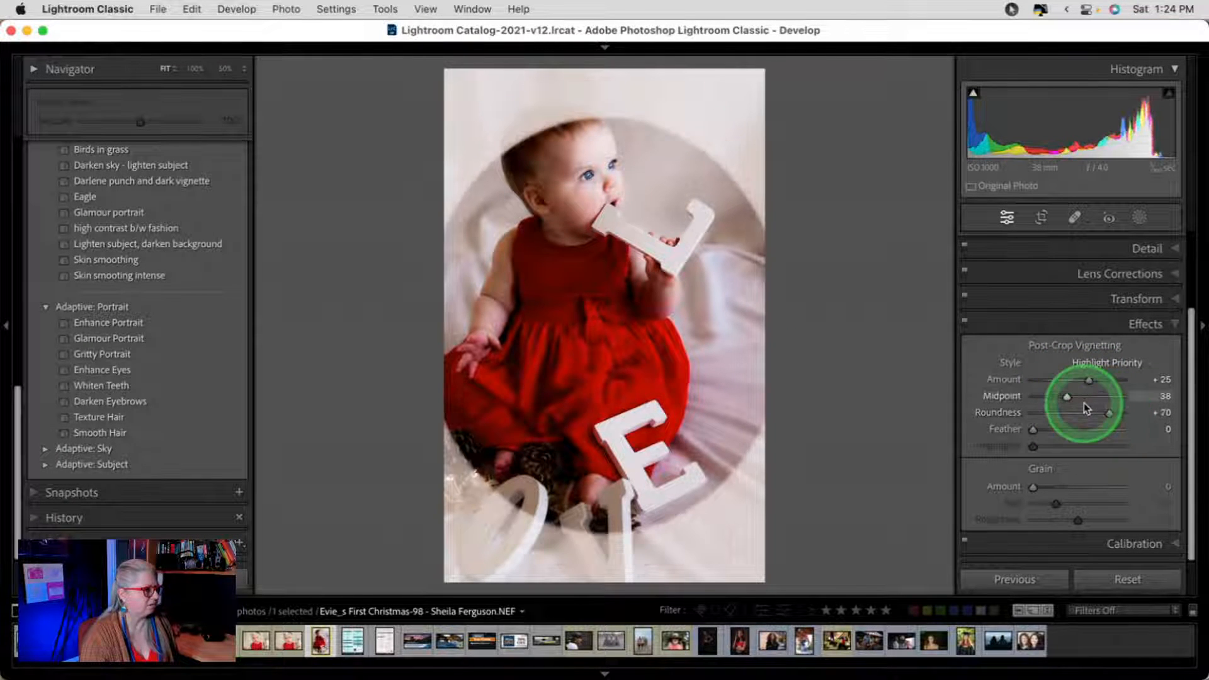
left_click(1052, 411)
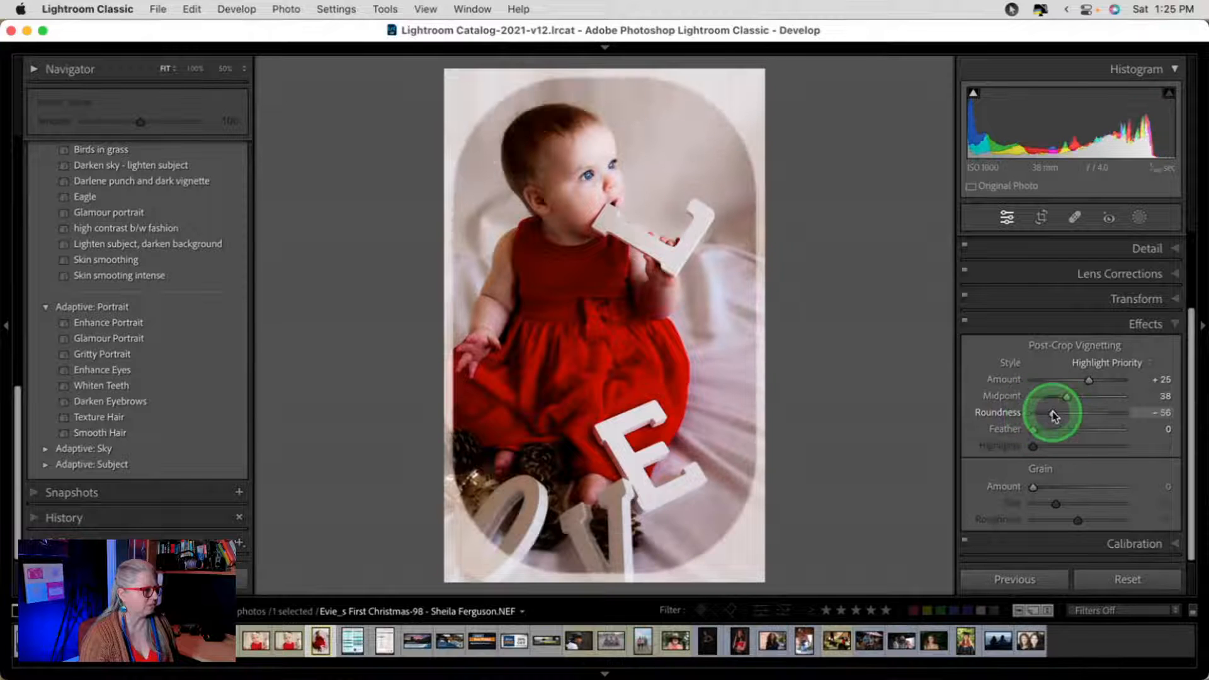
- Soften the vignette with Feather 88 and raise its Amount to 35
left_click(1111, 430)
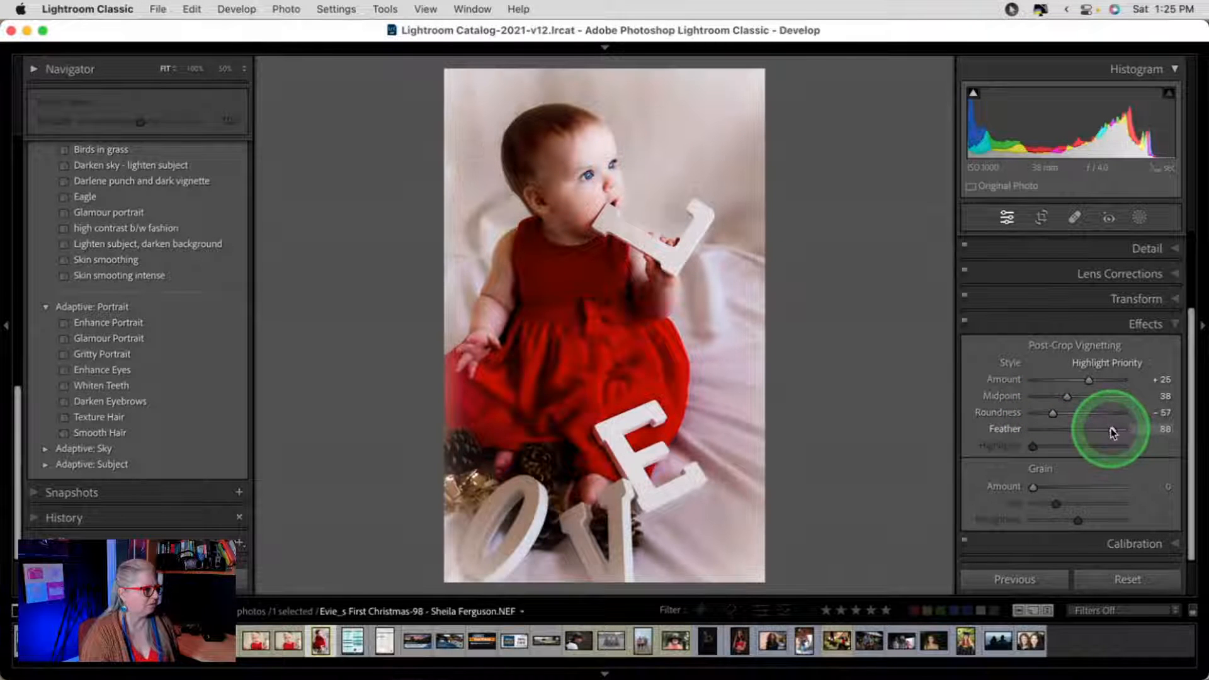
left_click(1093, 378)
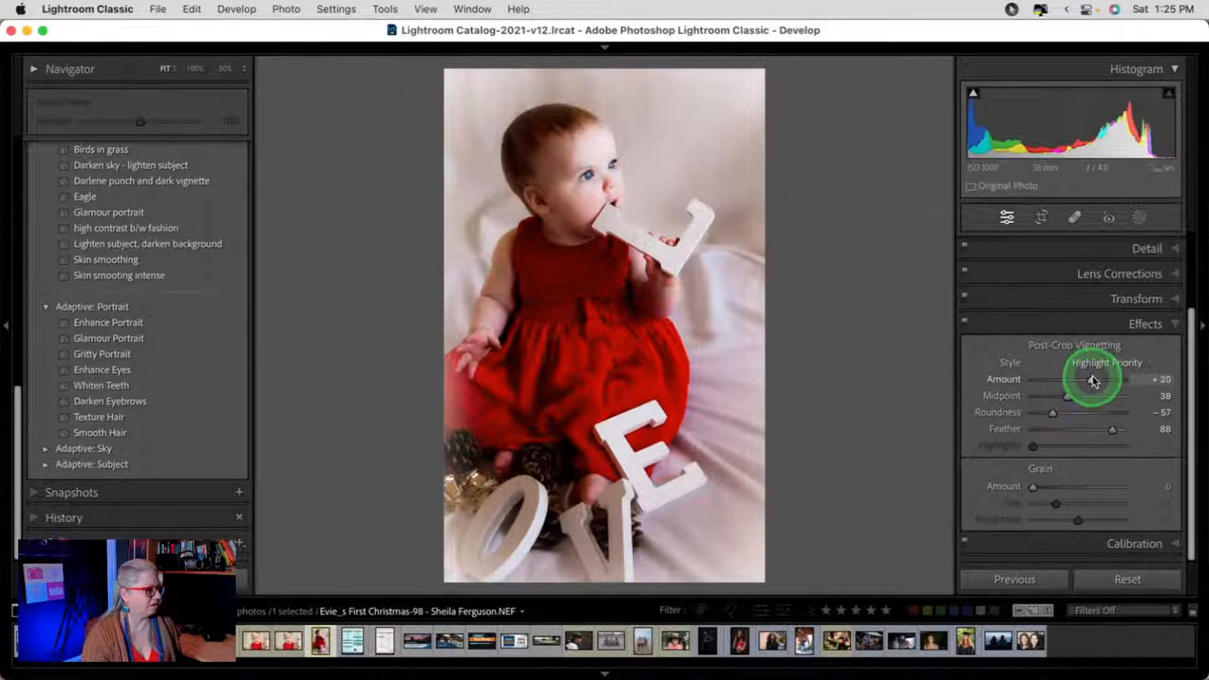
left_click_drag(1093, 376, 1094, 376)
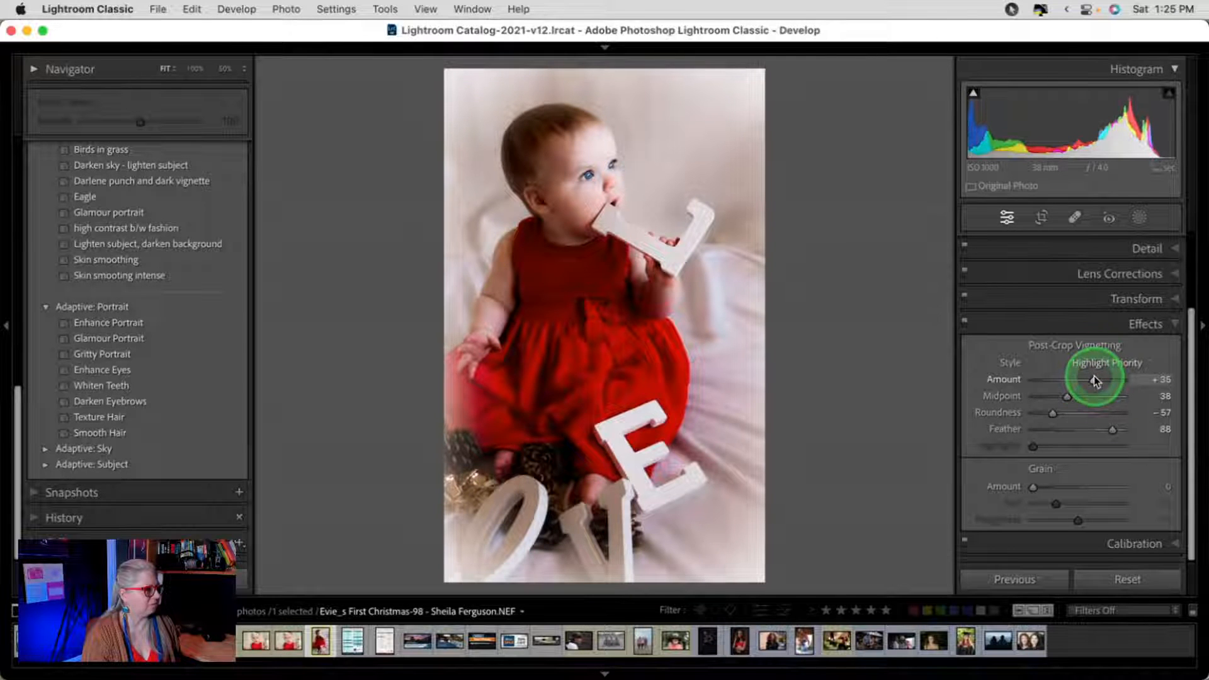
- Compare the photo with the vignette off and on, and with its before version
left_click(965, 324)
left_click(966, 325)
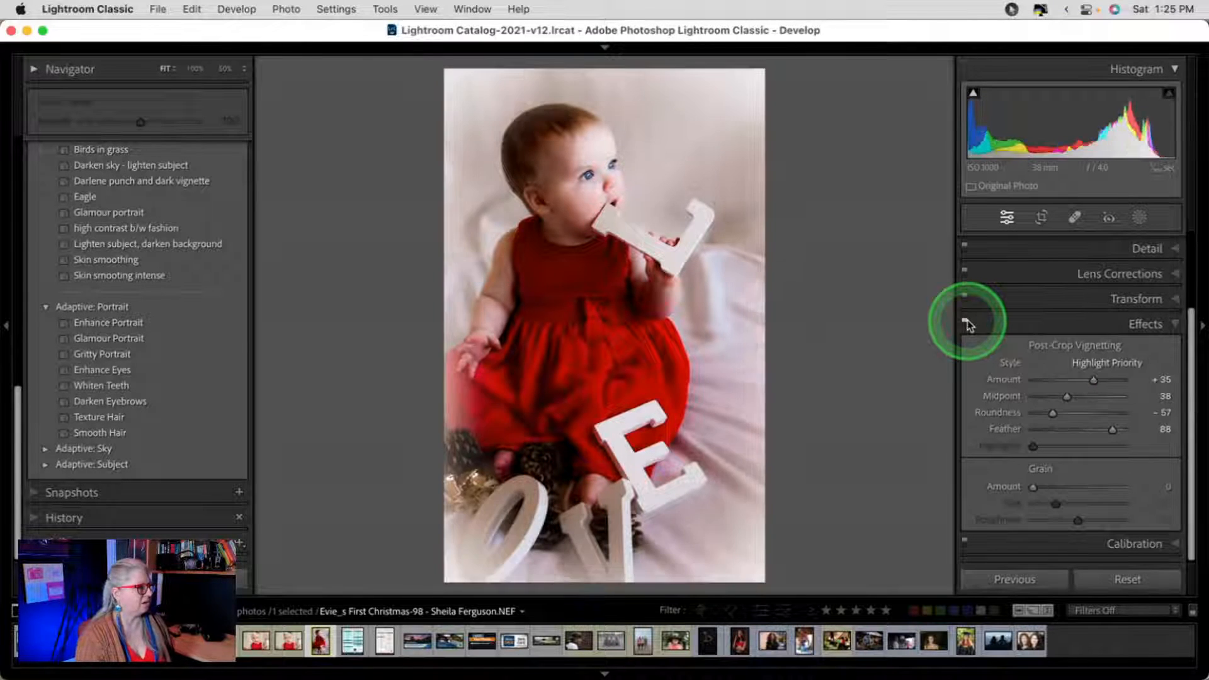
left_click(966, 323)
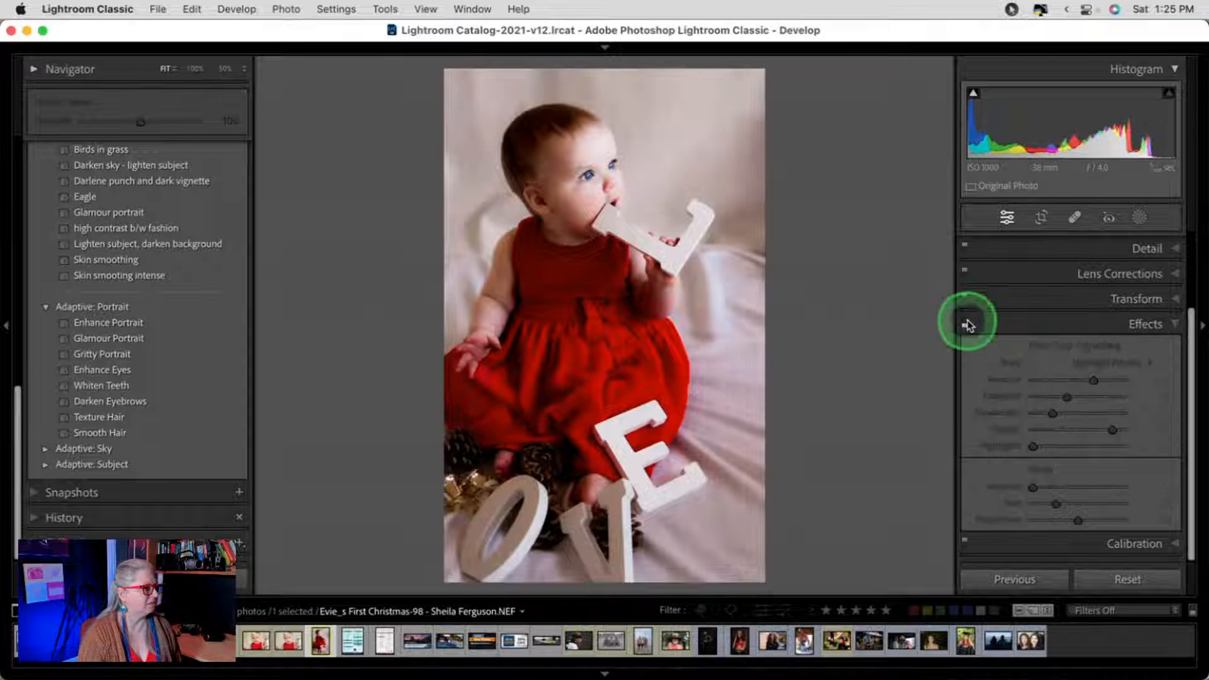
left_click(966, 323)
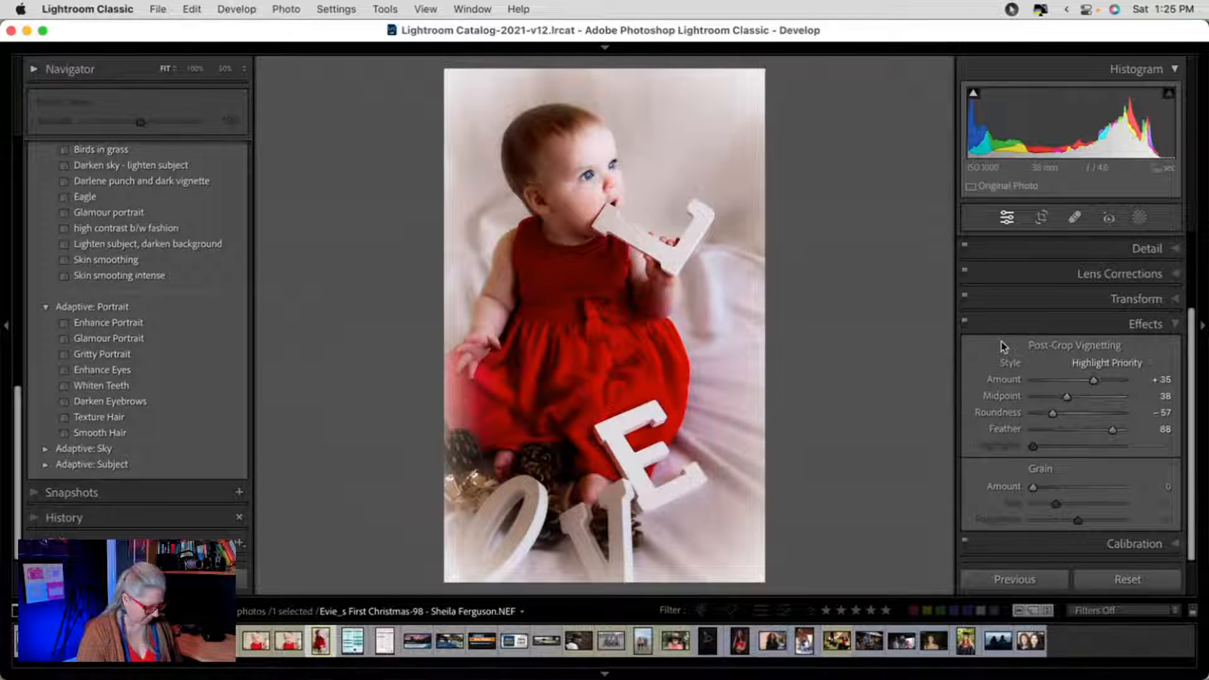
key("backslash")
key("backslash")
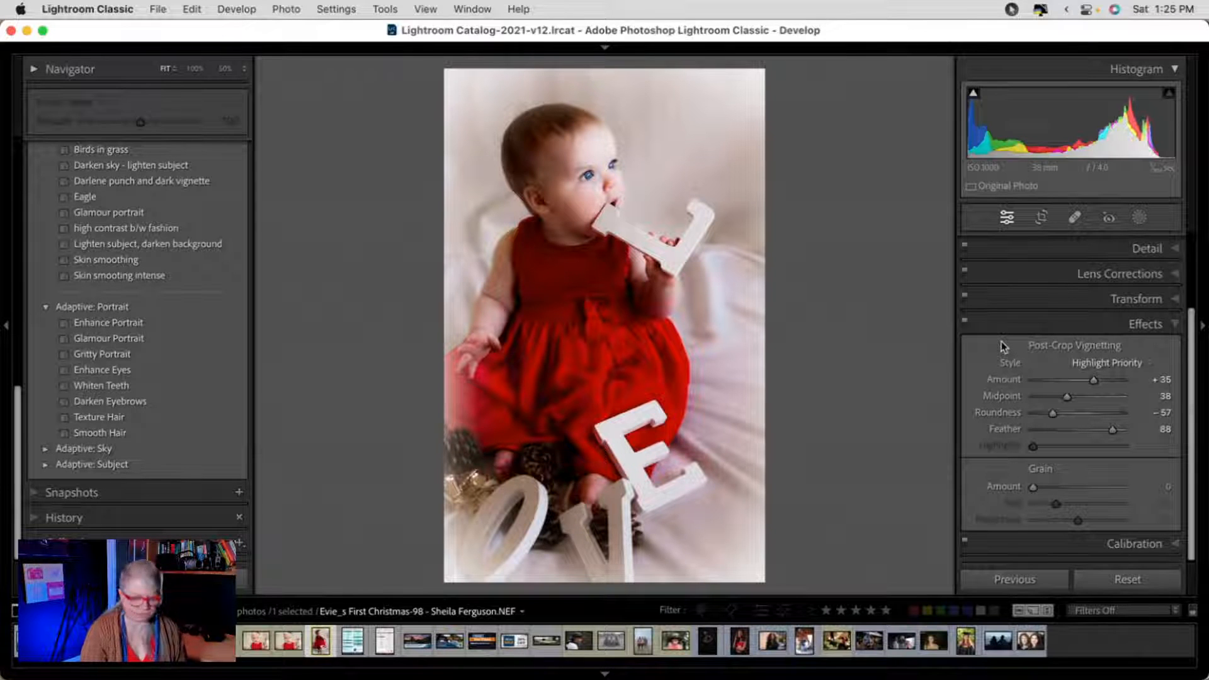
- Copy all of the photo's develop settings, including every mask, but leave out Crop
key("super+shift+c")
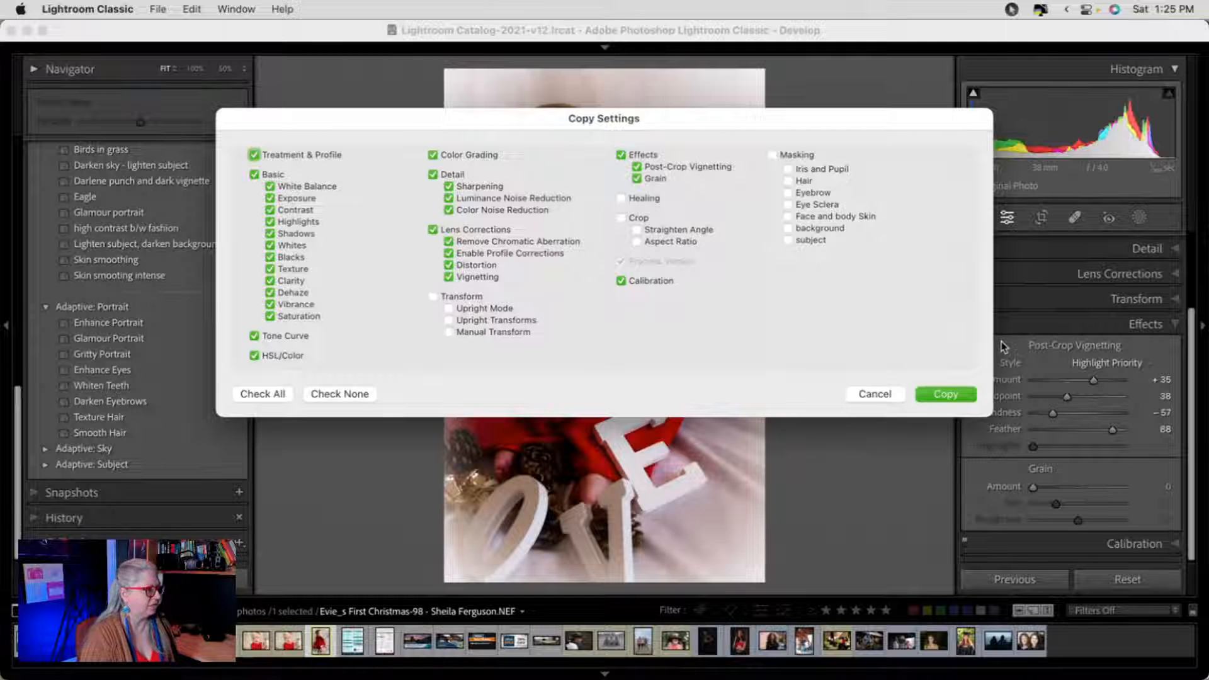
left_click(263, 393)
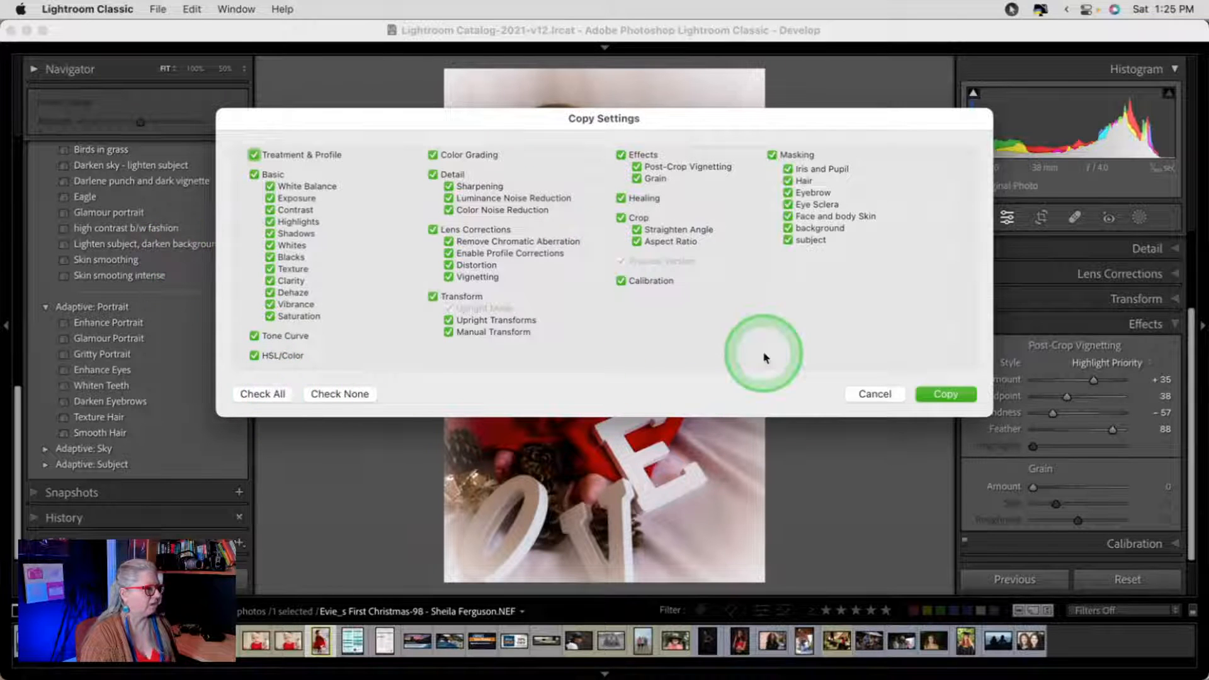
left_click(621, 217)
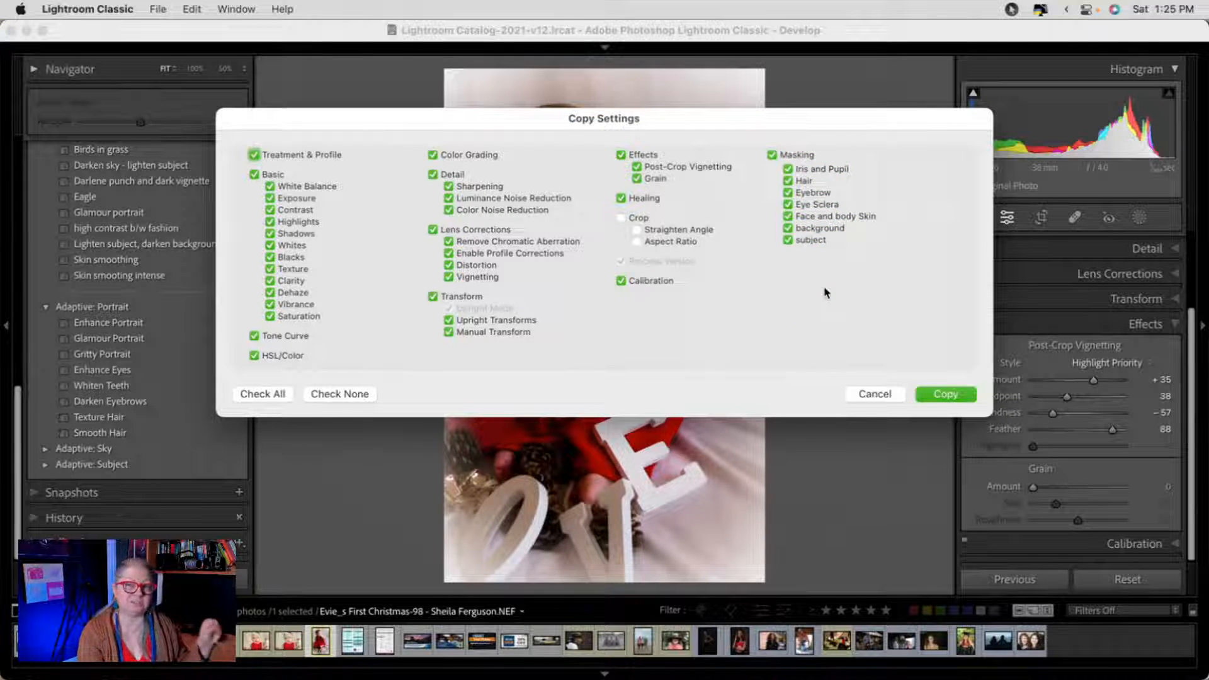
left_click(946, 395)
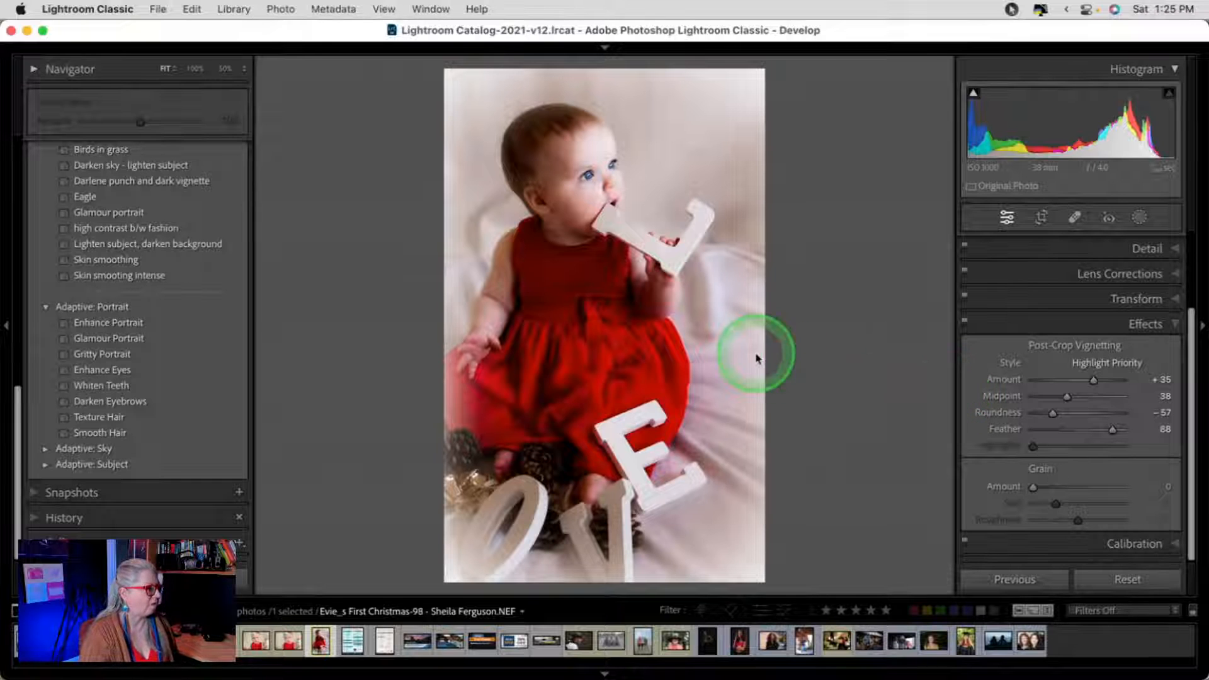
- Open the 240resolution photo of the baby with the white headband in Develop
key("g")
left_click(607, 228)
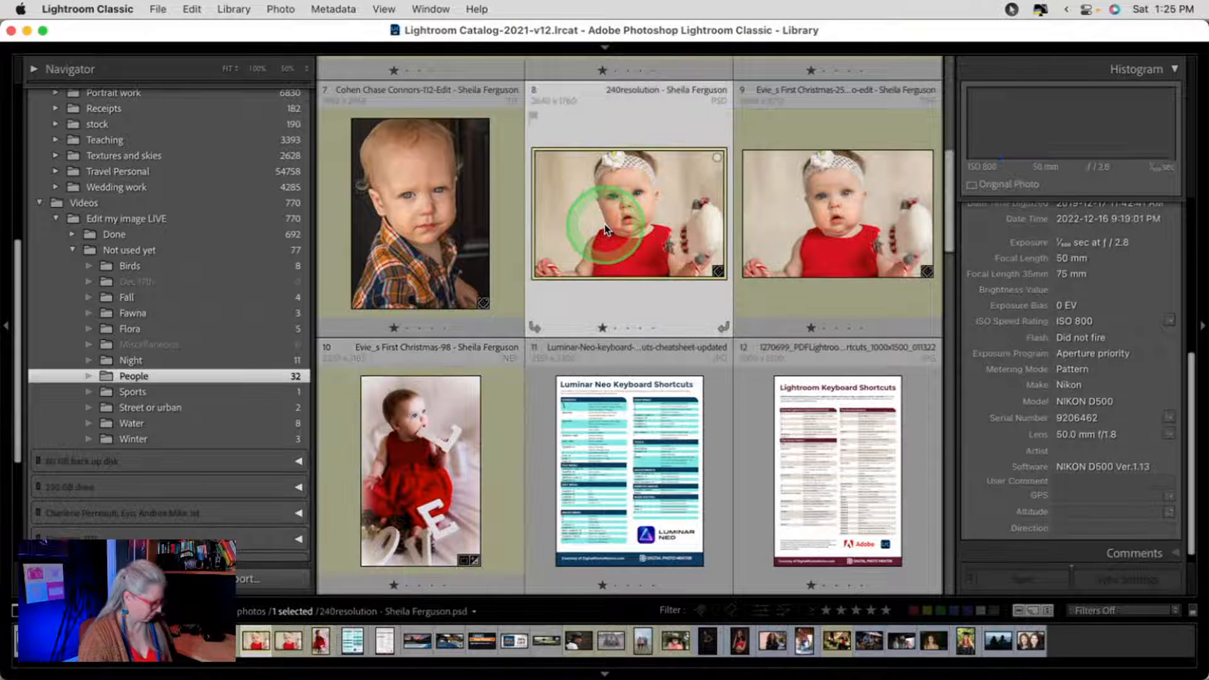
key("d")
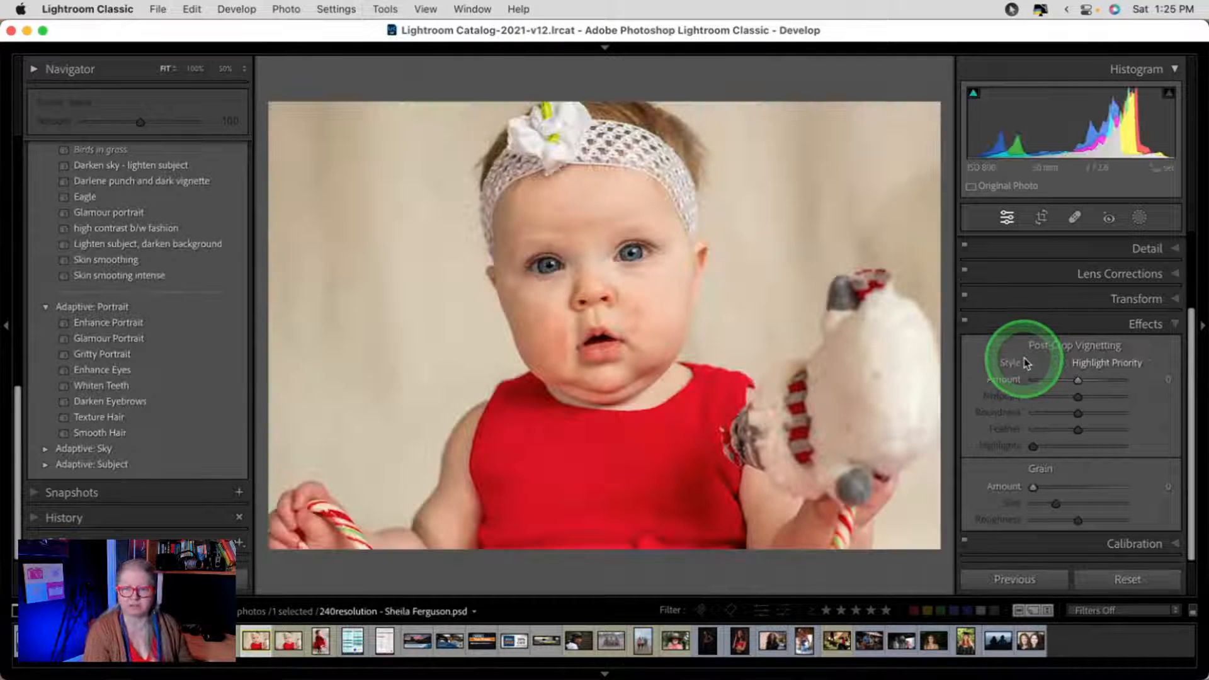
- Paste the copied develop settings onto the headband baby photo and open its Basic adjustments
left_click(1024, 363)
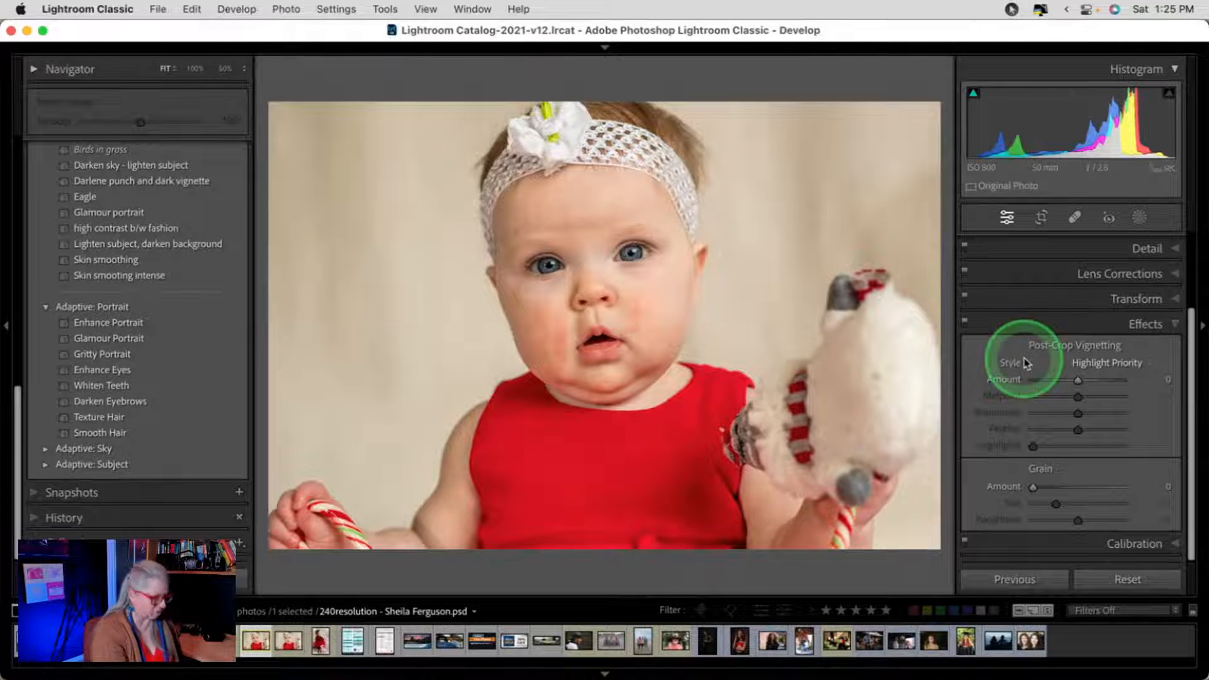
key("super+v")
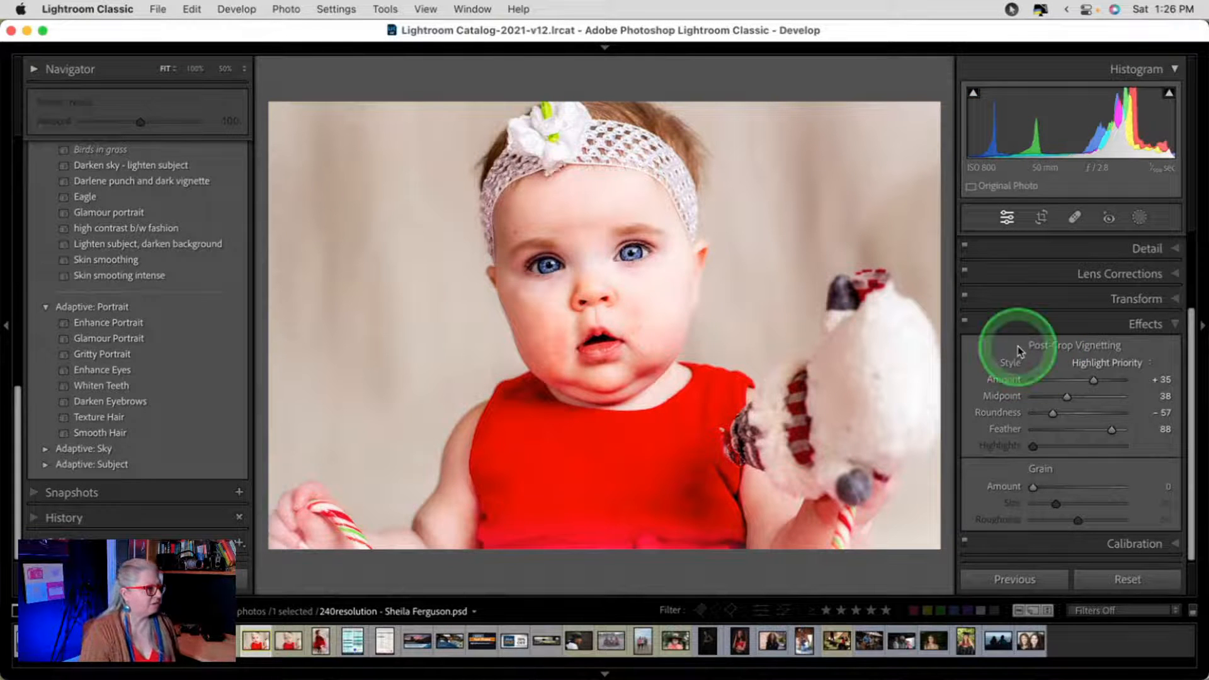
scroll(1145, 252, "up", 3)
left_click(1146, 248)
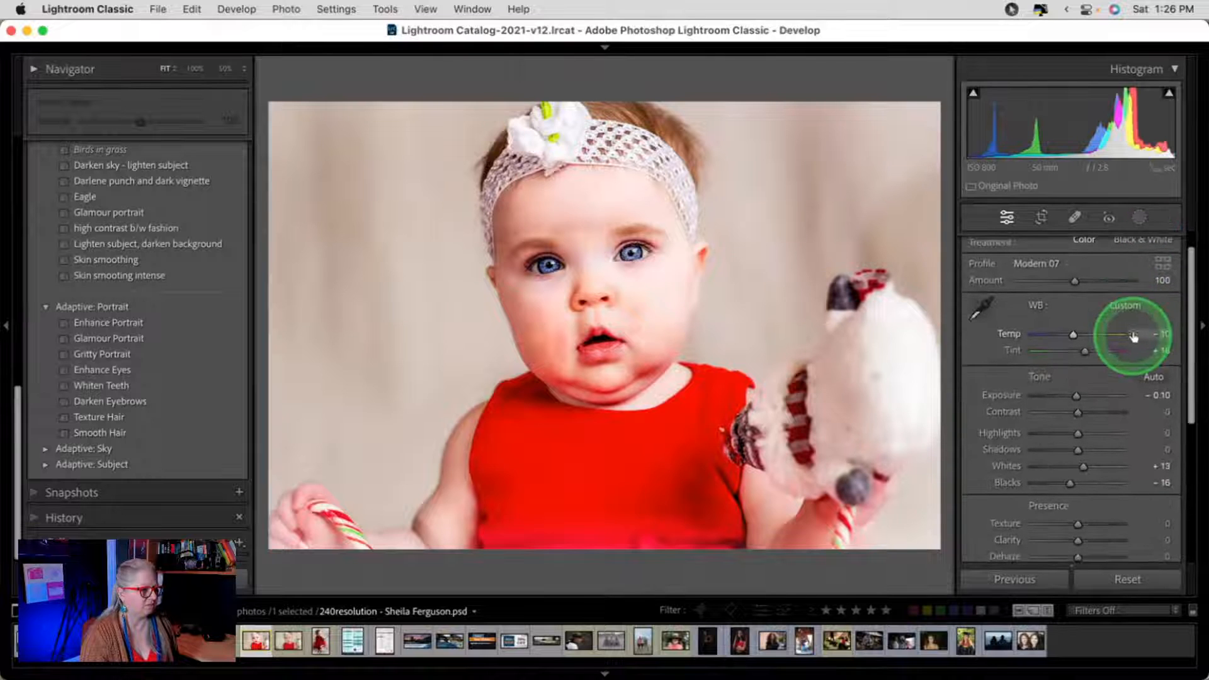
- Reset the Tone Curve's point curve to Linear
scroll(1134, 336, "down", 5)
left_click(1127, 459)
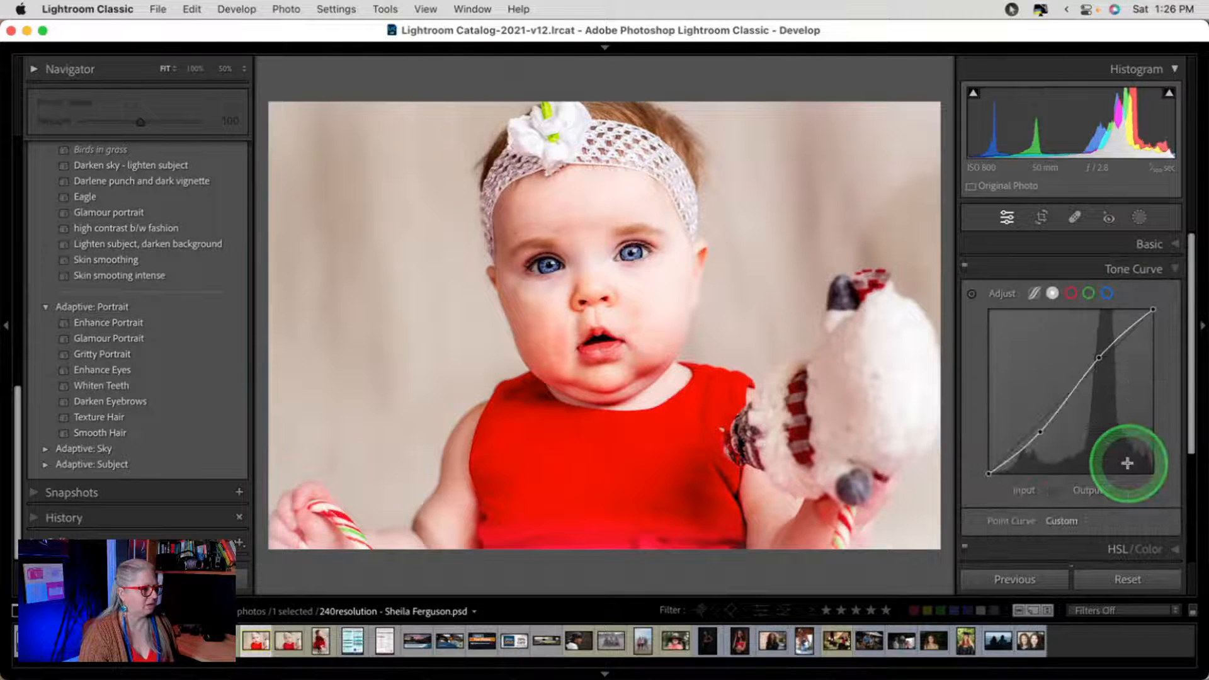
left_click(1060, 522)
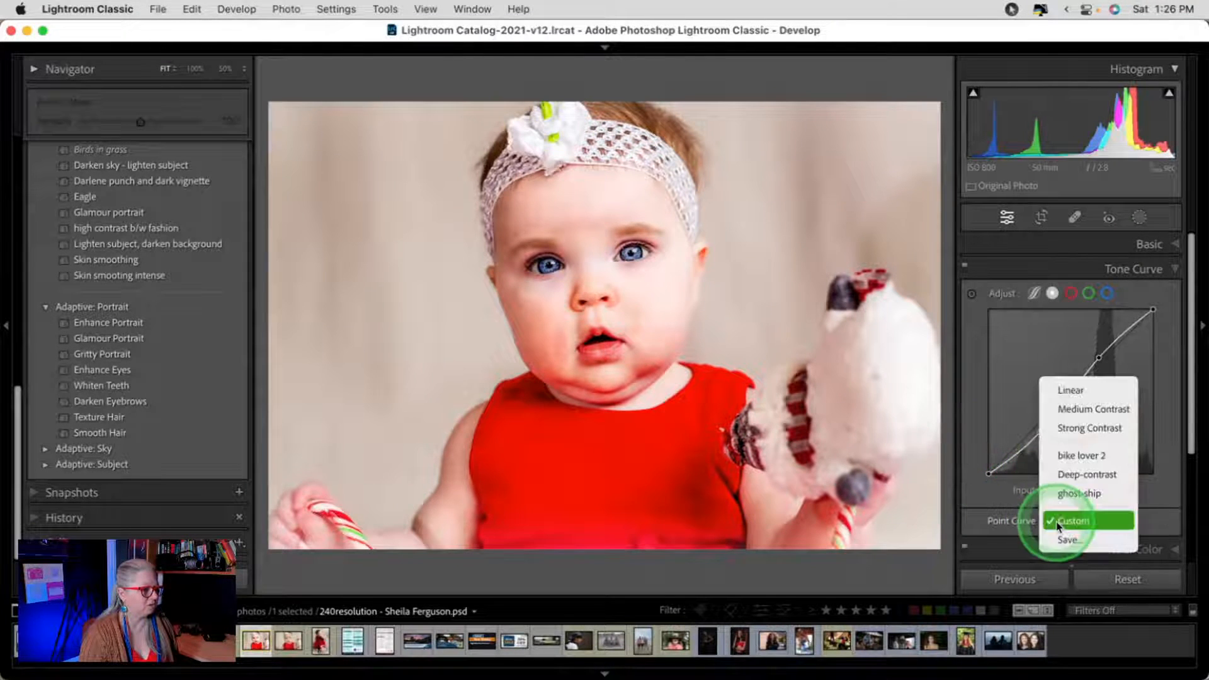
left_click(1070, 390)
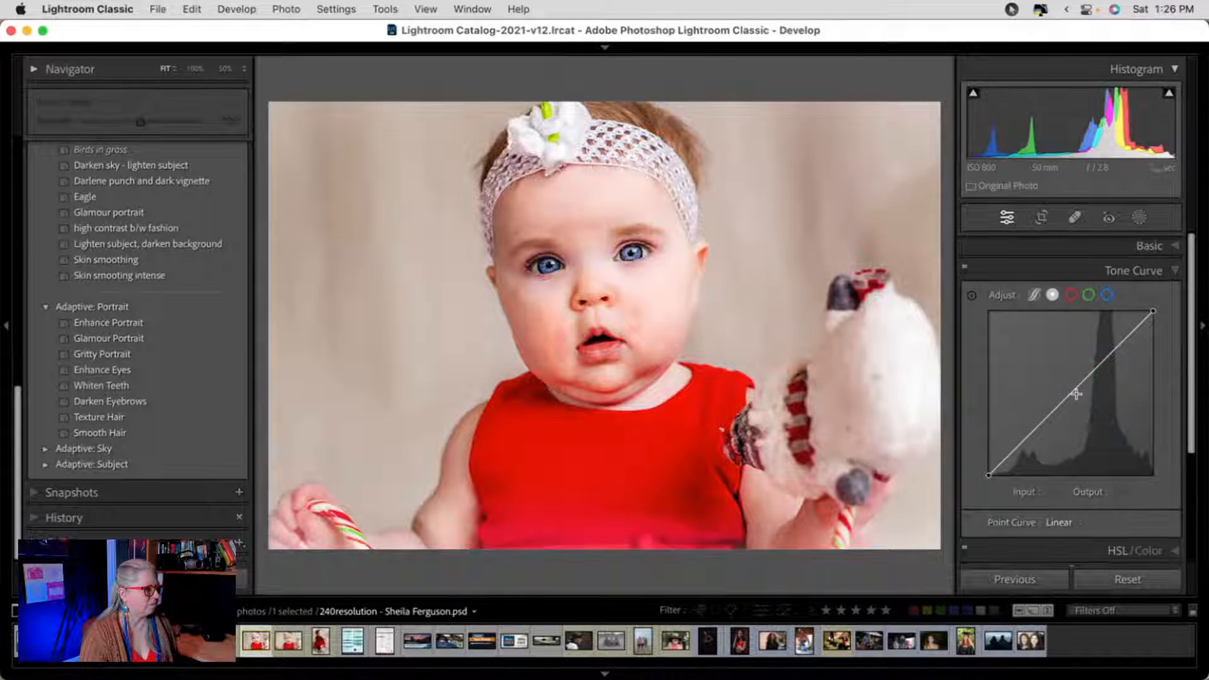
- Lower the Saturation of the background mask to -58
left_click(1139, 217)
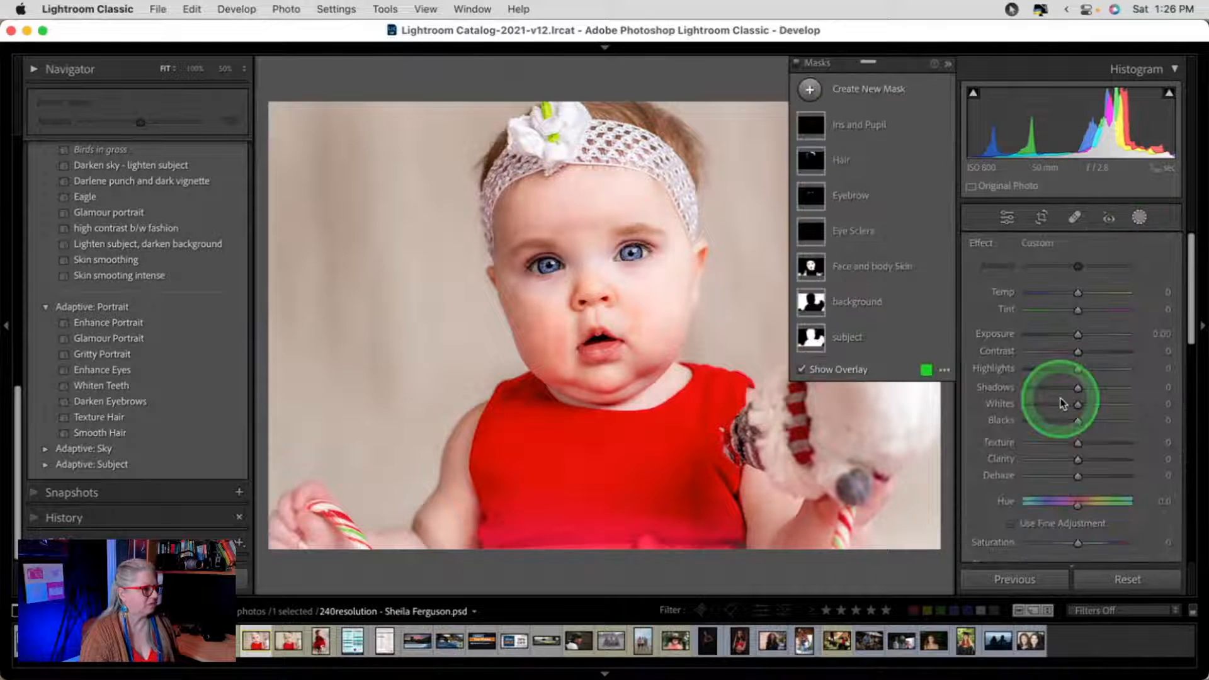
left_click(870, 305)
left_click(1039, 376)
scroll(1041, 374, "down", 5)
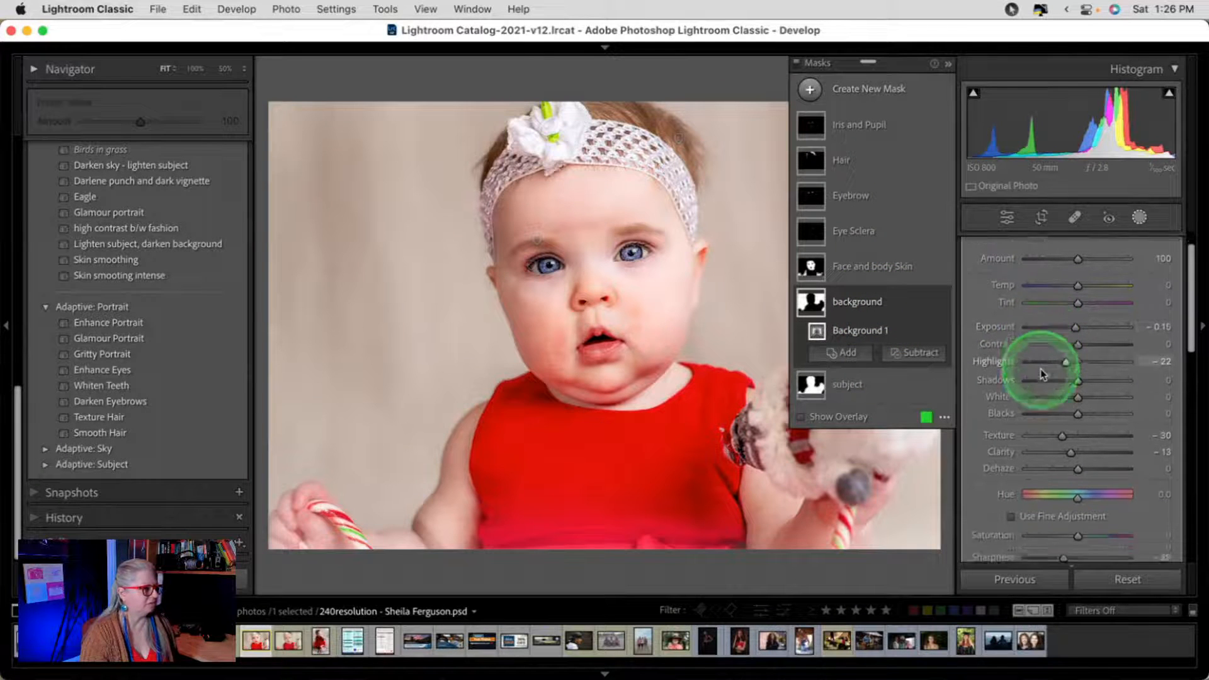
scroll(1042, 376, "down", 4)
left_click_drag(1078, 414, 1048, 414)
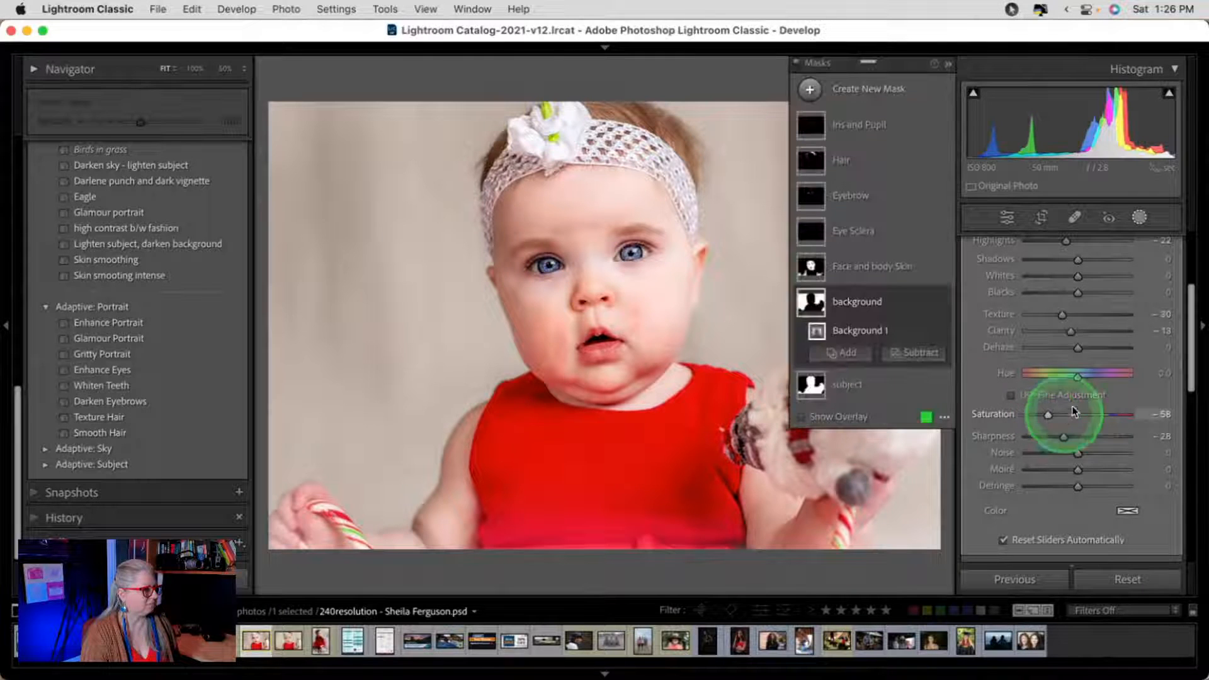
- Go through the skin and Eye Sclera masks and set the Eyebrow mask's Exposure to -0.25
left_click(883, 270)
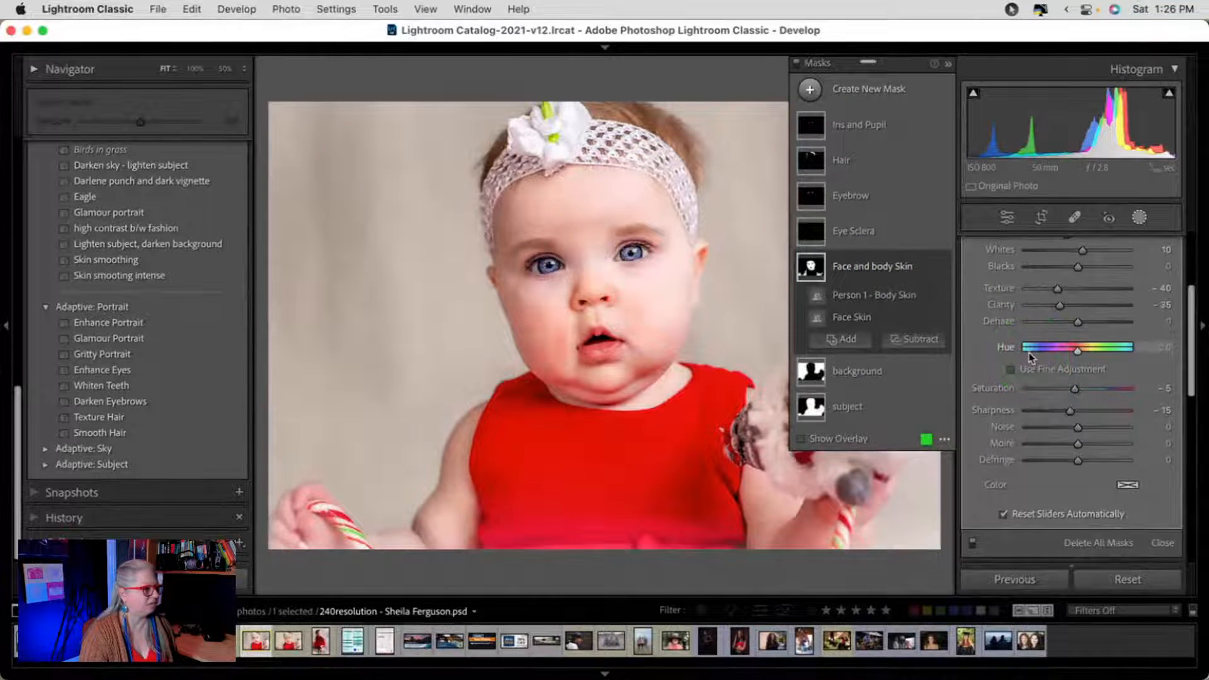
left_click(880, 238)
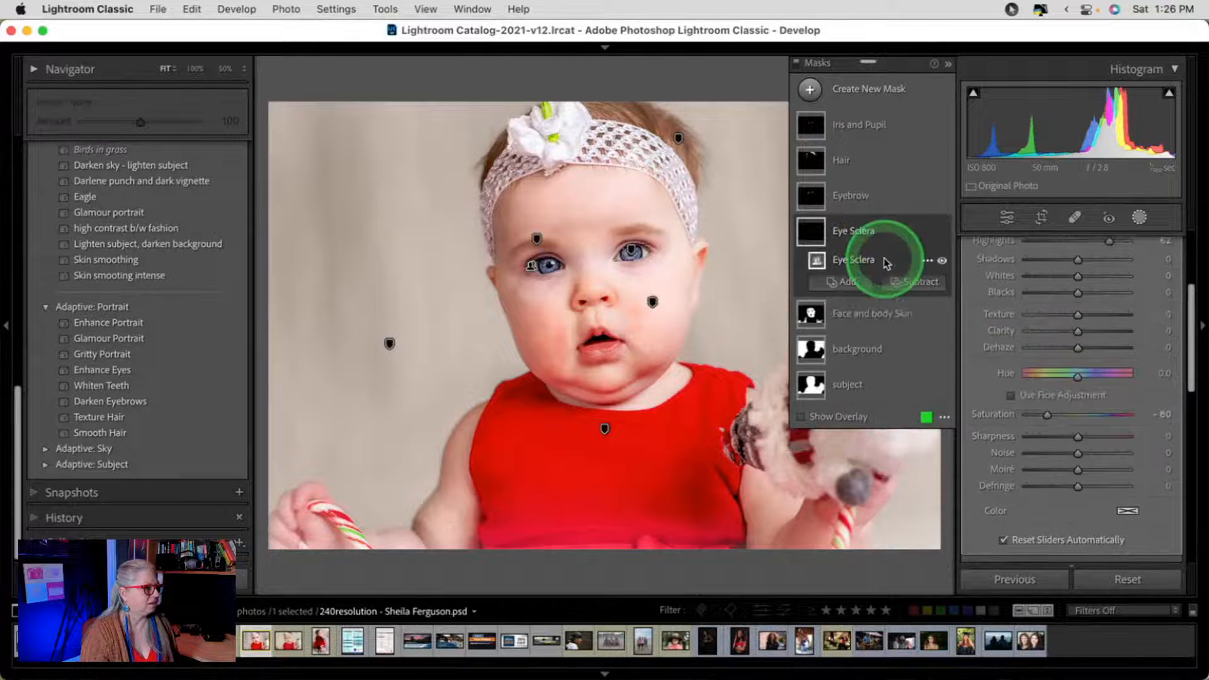
left_click(882, 196)
scroll(1031, 282, "up", 3)
left_click(1069, 272)
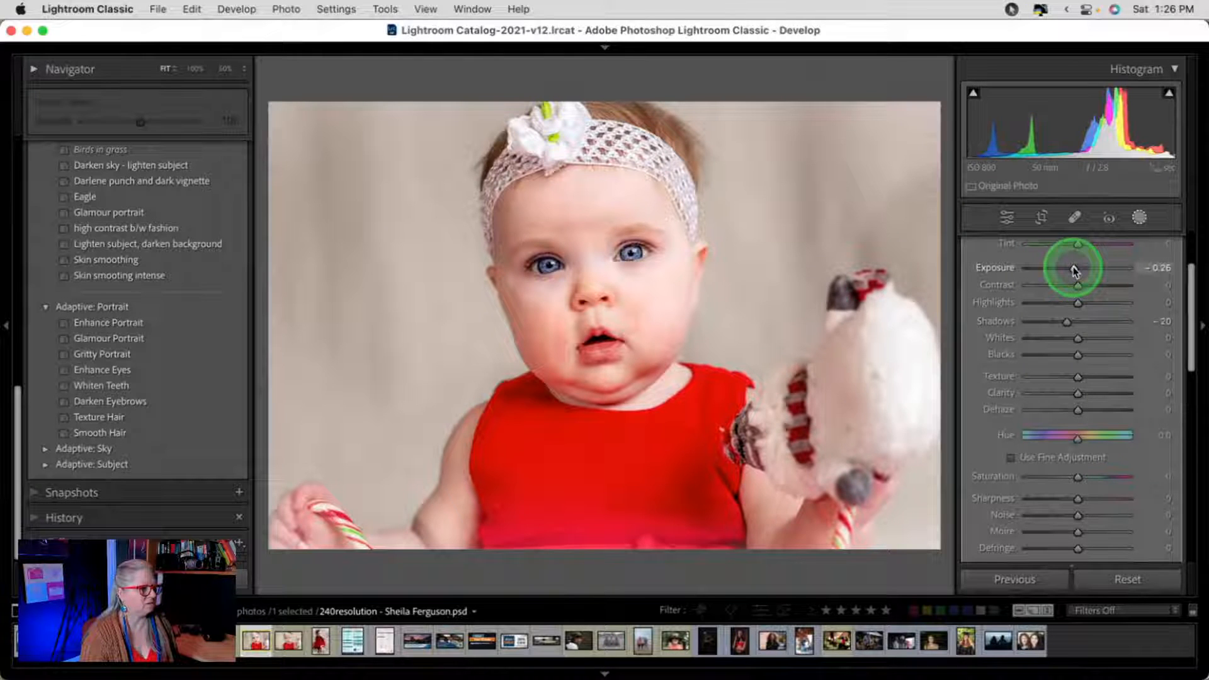
left_click_drag(1074, 271, 1074, 270)
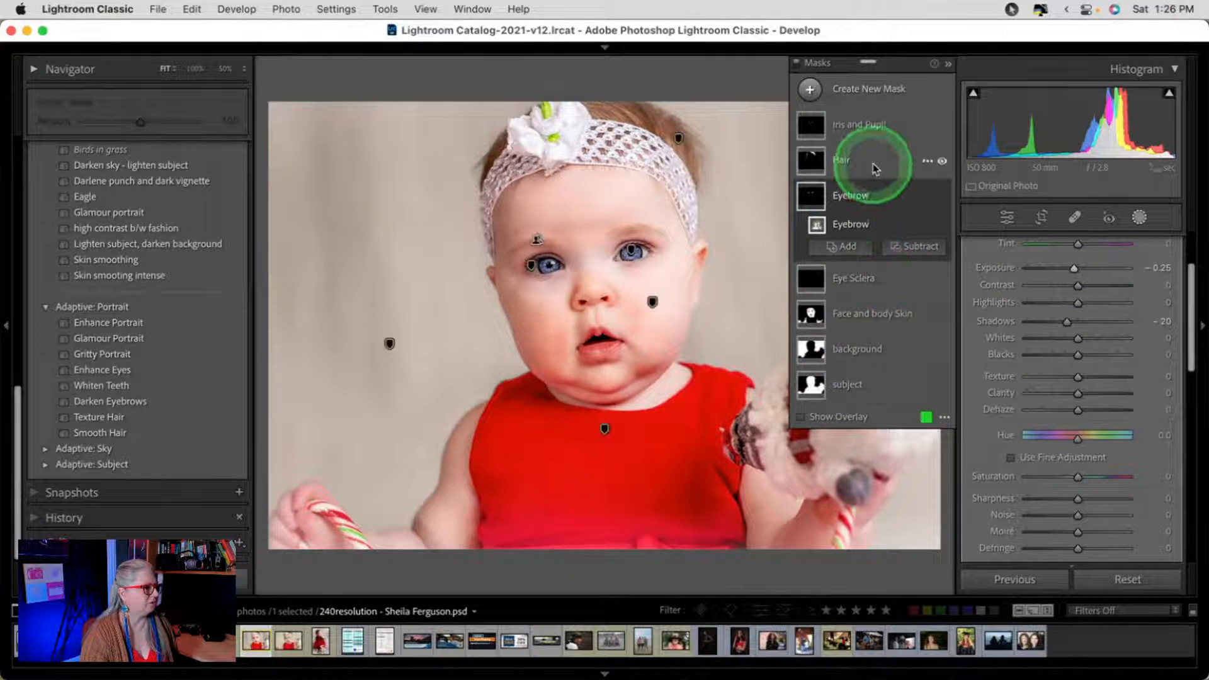
- Compare the baby's eyes at 200% zoom with the Iris and Pupil mask off and on
left_click(864, 124)
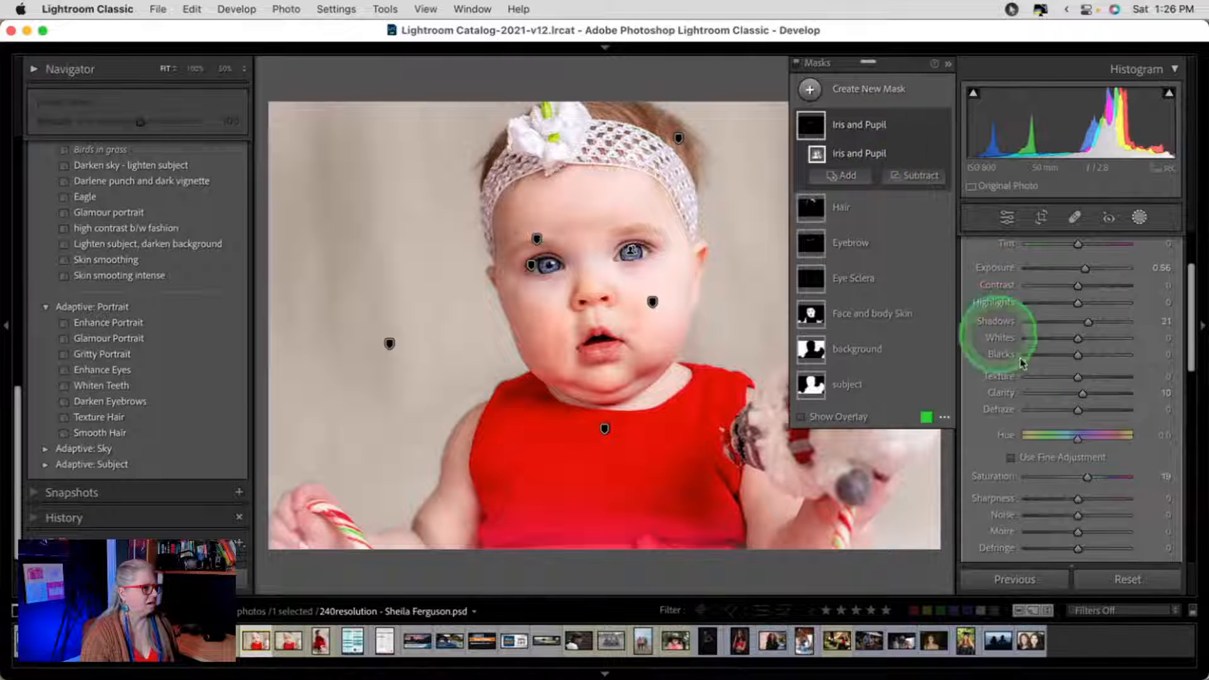
left_click(942, 127)
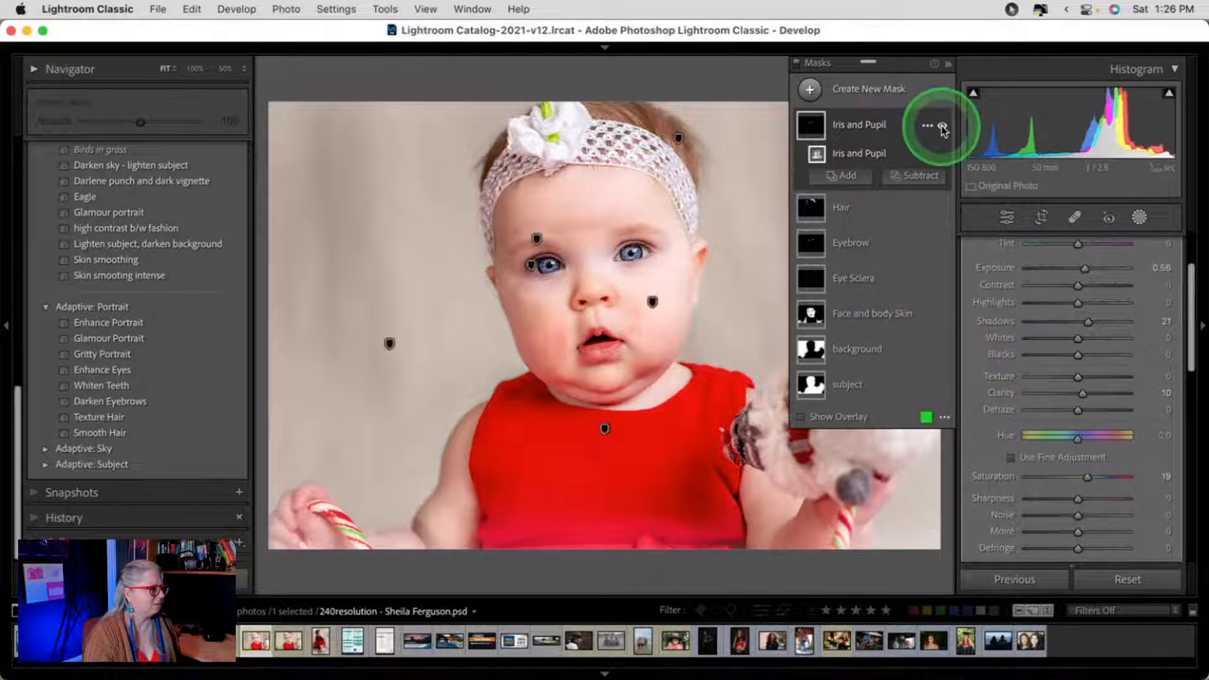
key("super+equal")
key("super+equal")
key("super+equal")
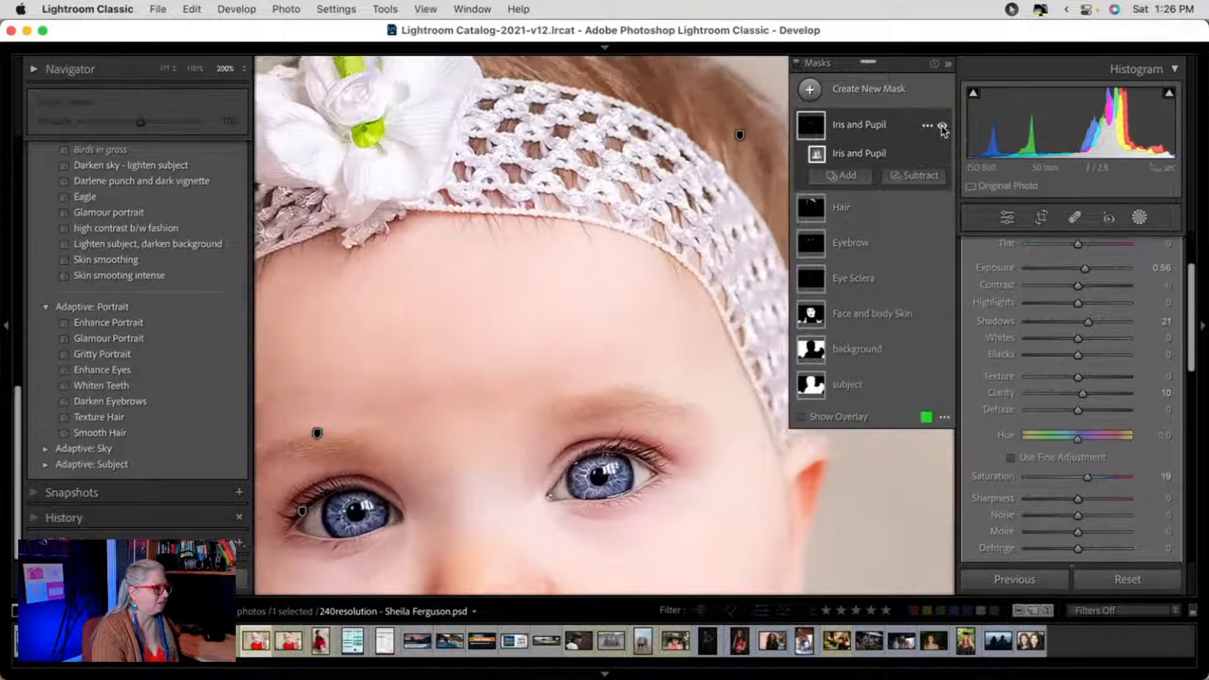
scroll(554, 275, "down", 10)
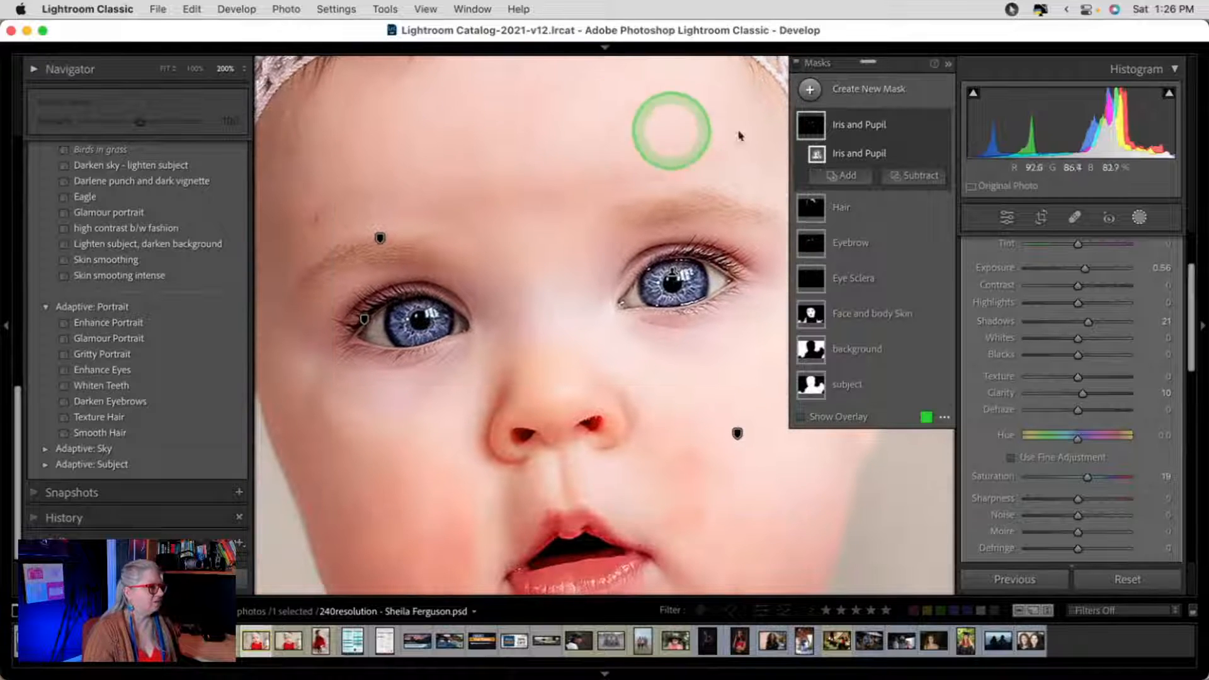
left_click(940, 126)
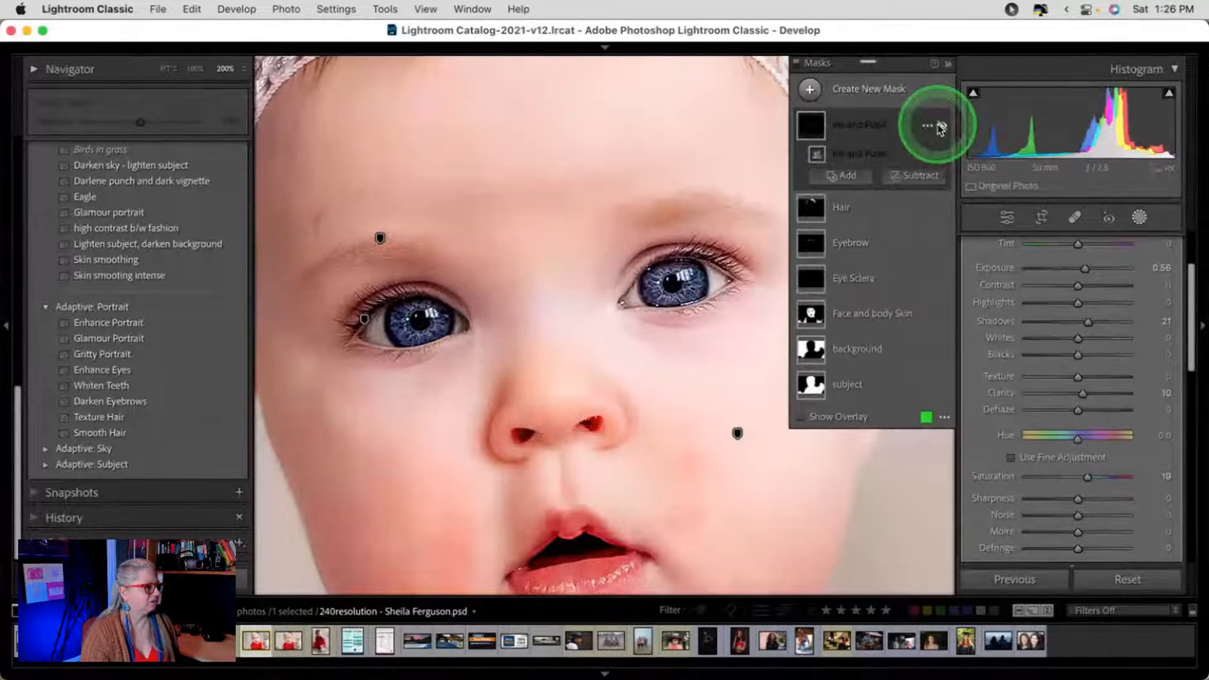
left_click(941, 127)
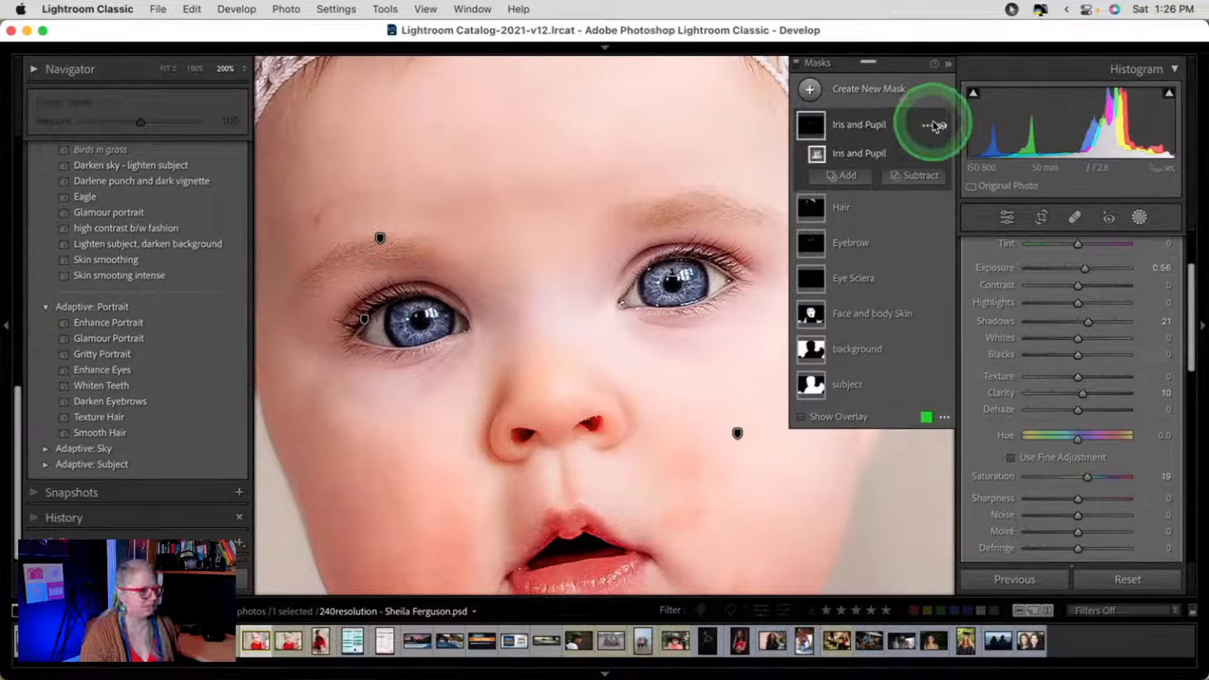
- Reduce the Iris and Pupil mask's Exposure to 0.25 and Shadows to 13, and compare the eyes with the mask off and on
left_click(1063, 413)
left_click(1085, 270)
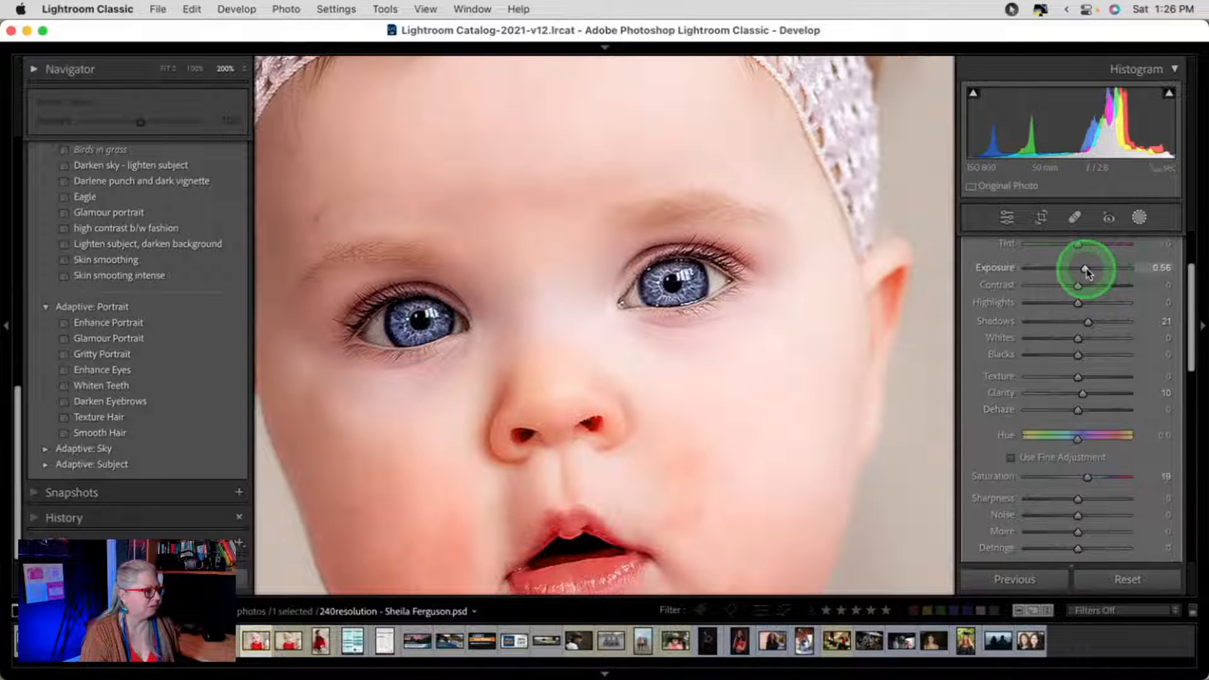
left_click_drag(1082, 272, 1080, 270)
left_click_drag(1088, 321, 1085, 317)
left_click(1088, 285)
left_click(940, 127)
left_click(942, 126)
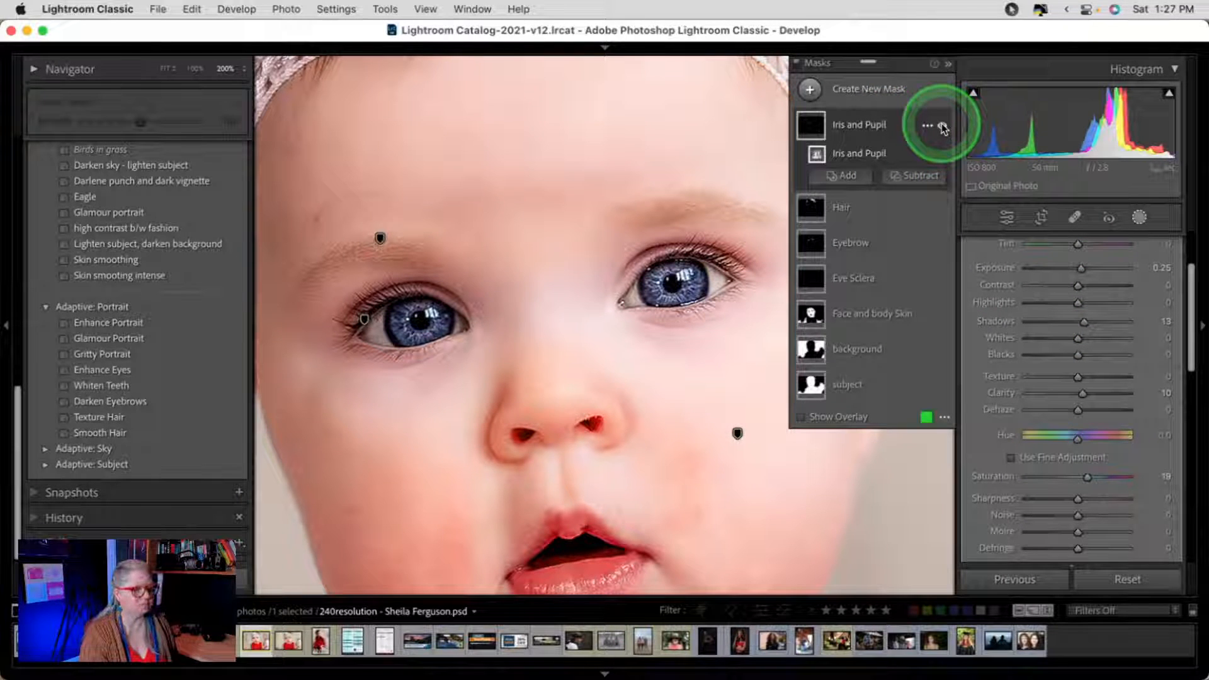
- Adjust the Iris and Pupil mask to Exposure 0.22 and Shadows 36
double_click(1080, 267)
left_click_drag(1084, 324, 1100, 323)
left_click(907, 128)
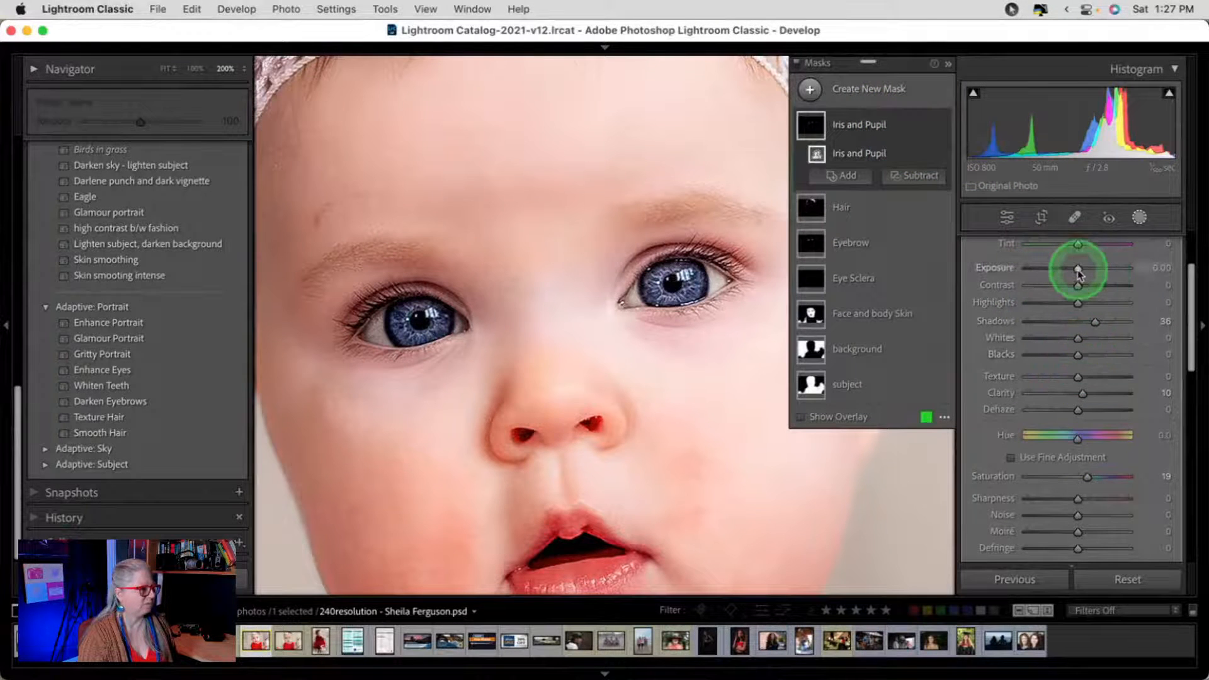
left_click_drag(1079, 271, 1080, 272)
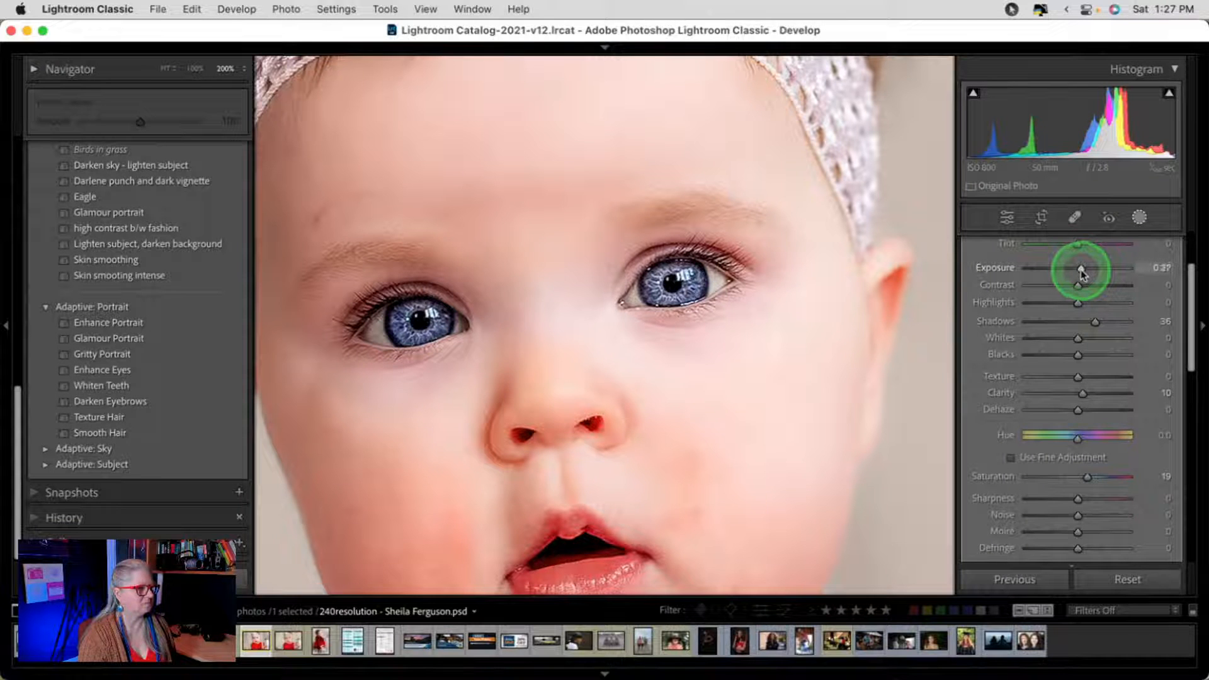
left_click_drag(1081, 273, 1080, 270)
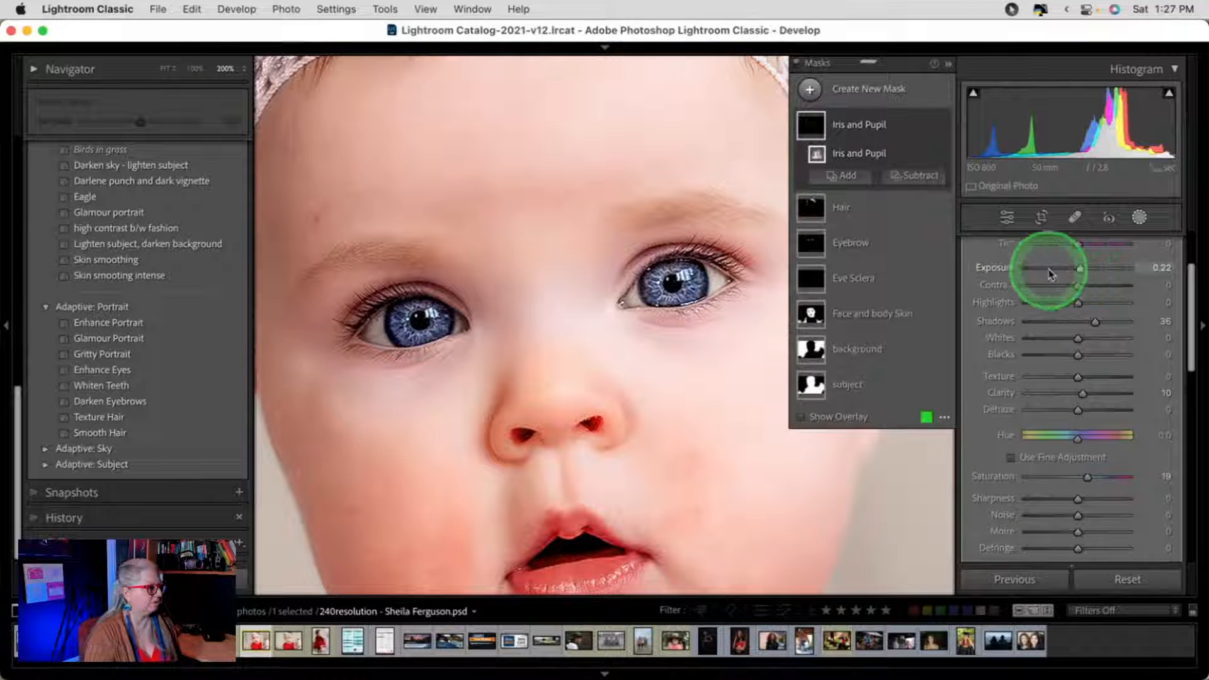
- Soften the Face and body Skin mask's effect with Clarity -17 and reset its Sharpness to 0
scroll(661, 192, "down", 3)
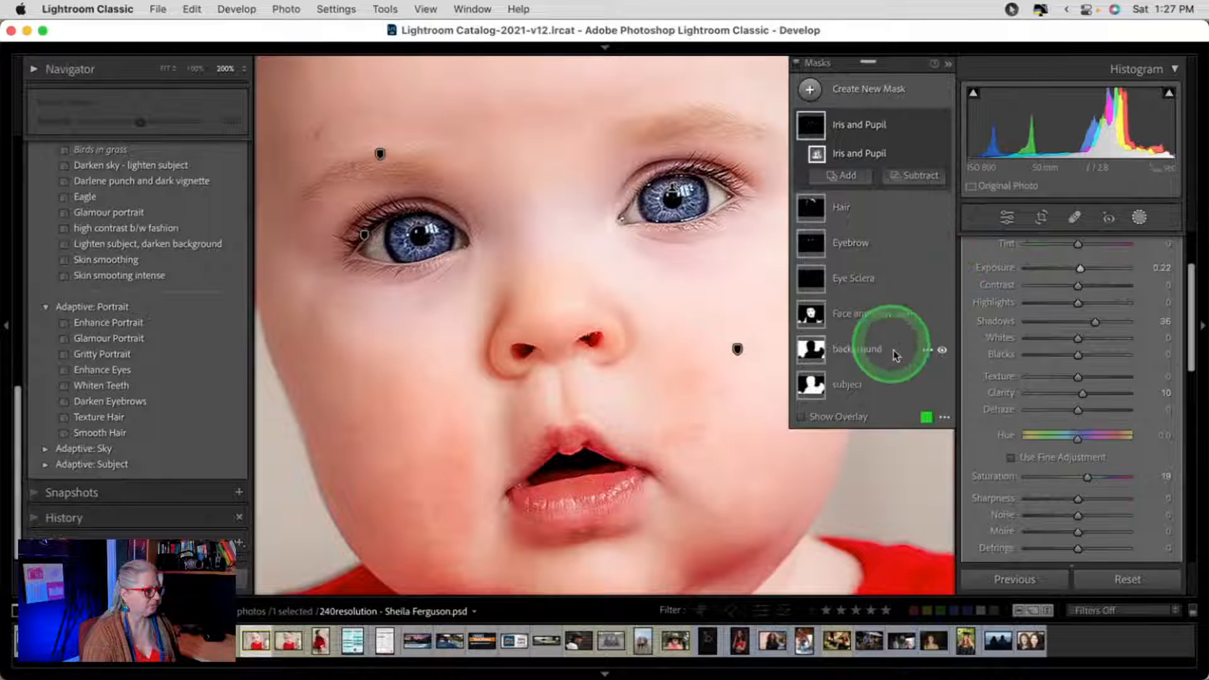
left_click(901, 313)
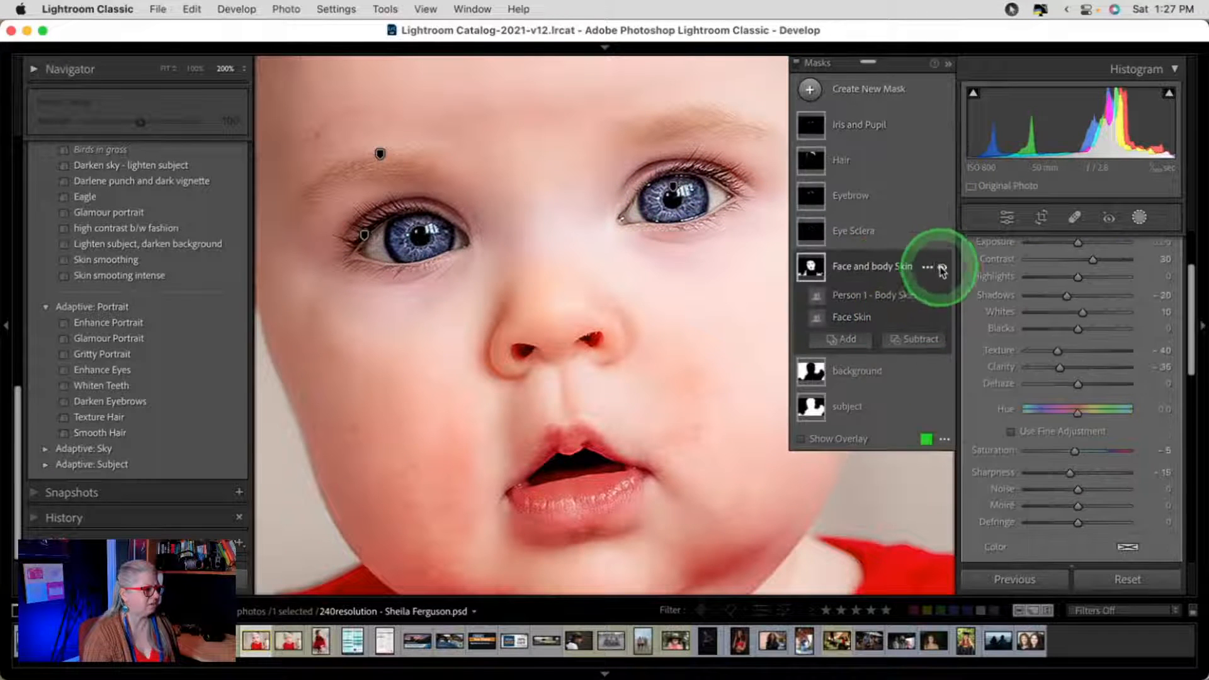
left_click(942, 270)
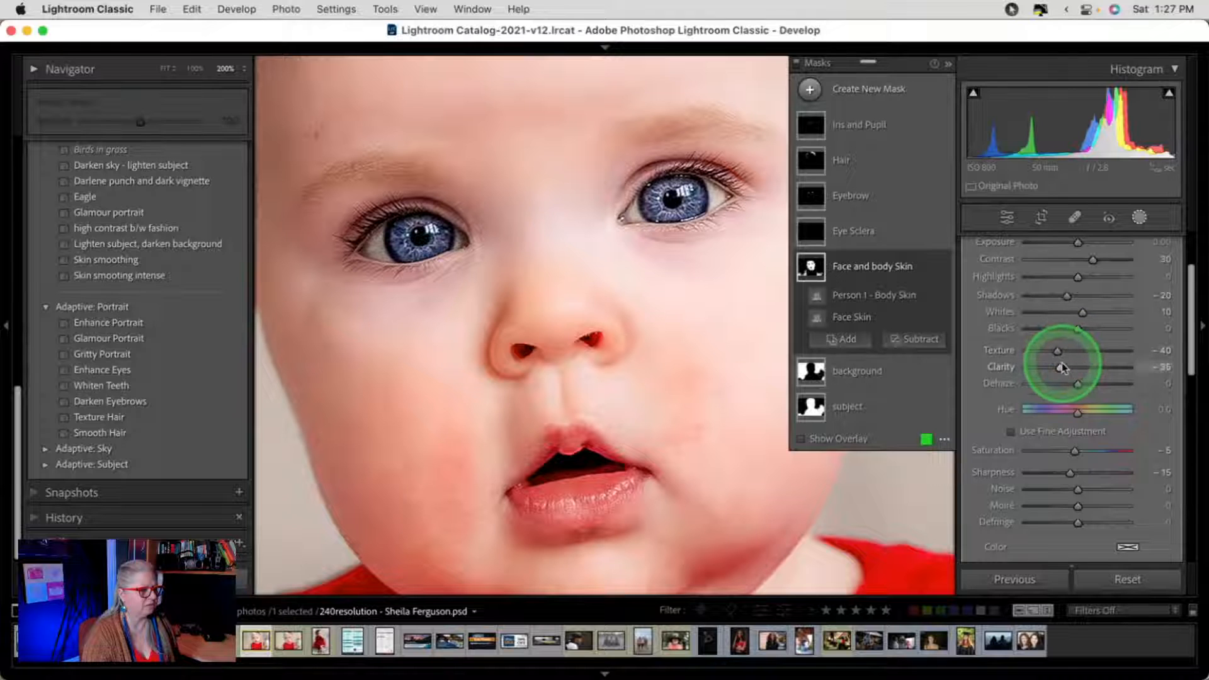
left_click_drag(1068, 372, 1068, 369)
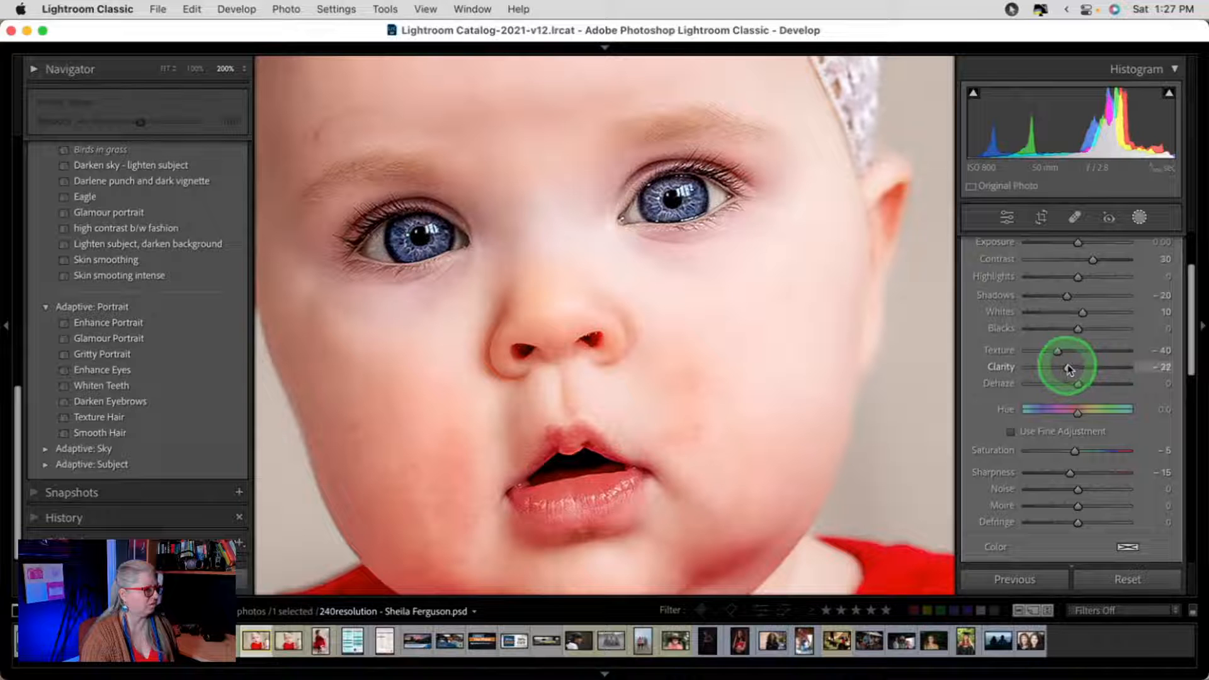
left_click_drag(1070, 472, 1070, 473)
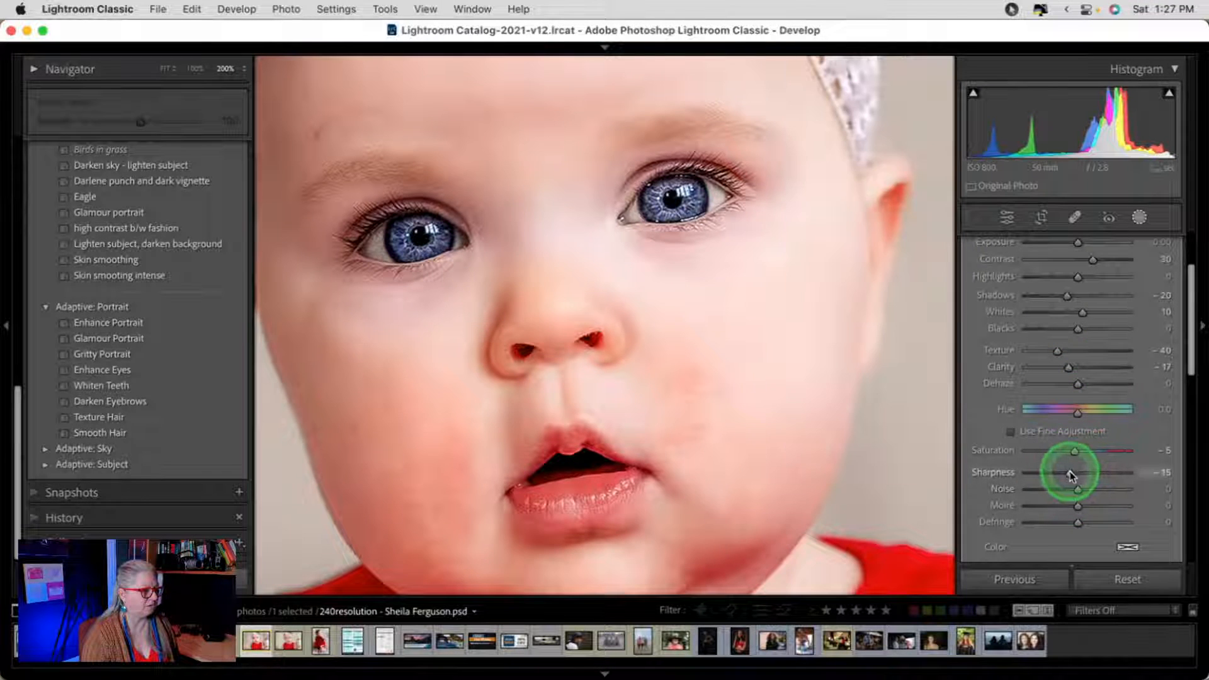
double_click(1075, 473)
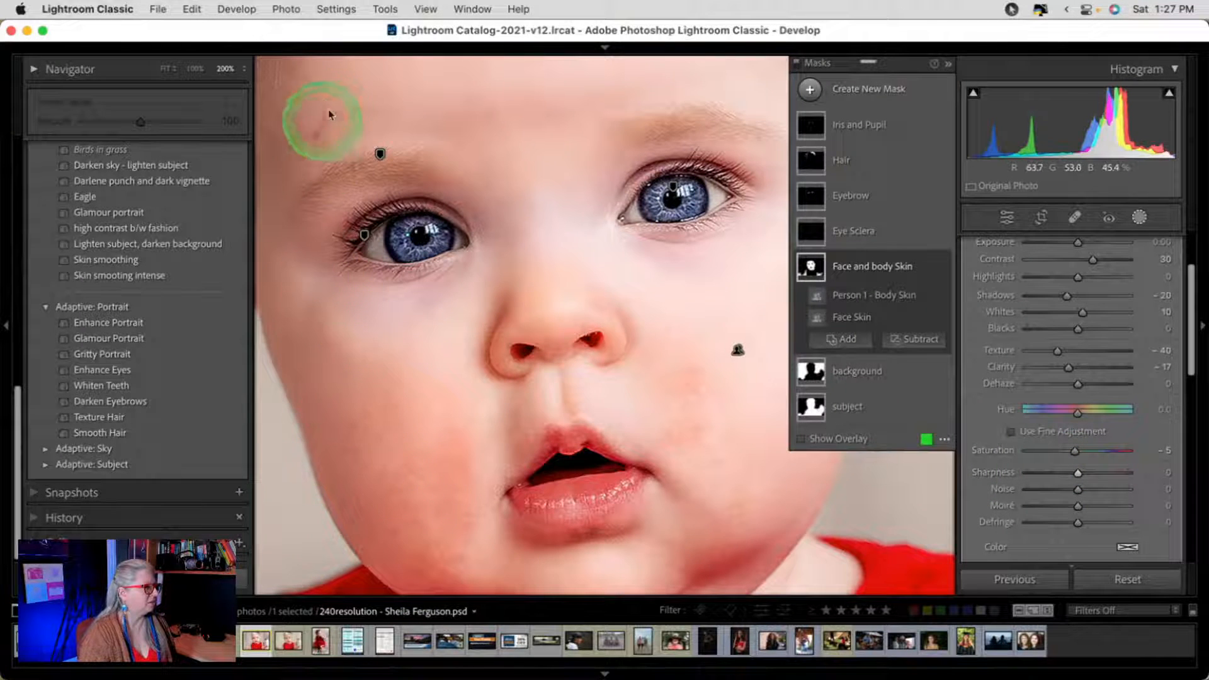
- Remove the reddish blemish and nearby marks above the eyebrow at the forehead's edge using Healing's Remove mode, size 36, opacity 100
left_click(1139, 217)
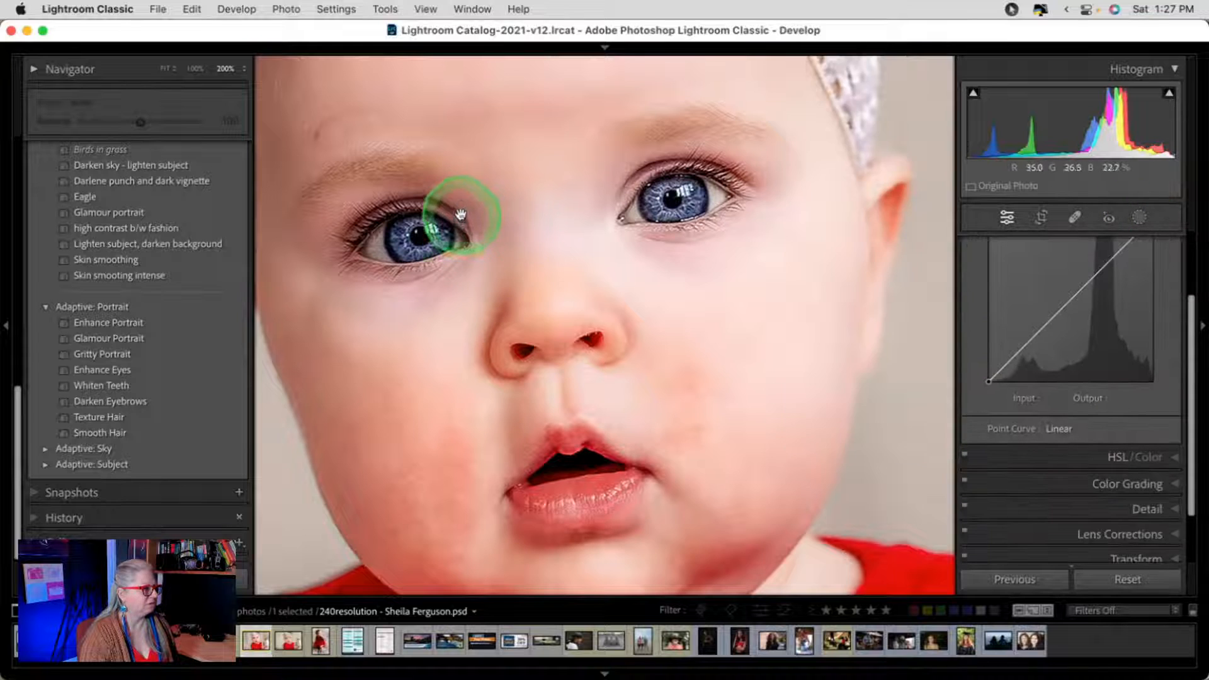
left_click_drag(445, 211, 599, 305)
left_click_drag(613, 153, 680, 216)
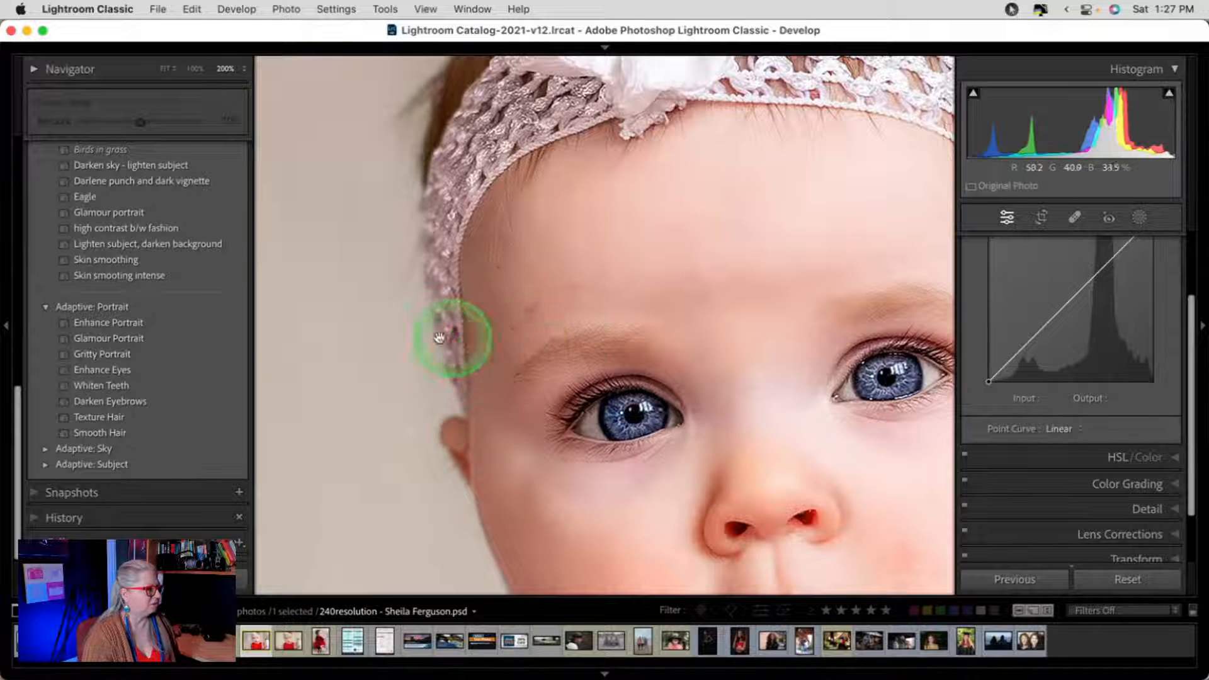
key("q")
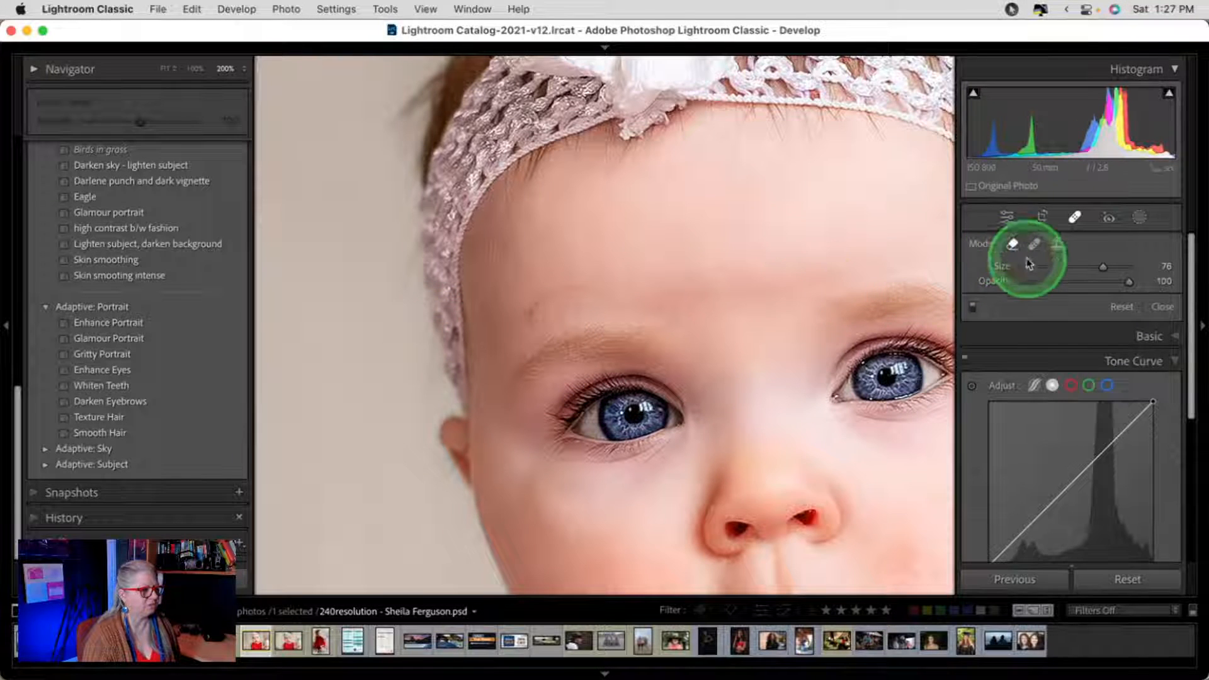
left_click(1074, 216)
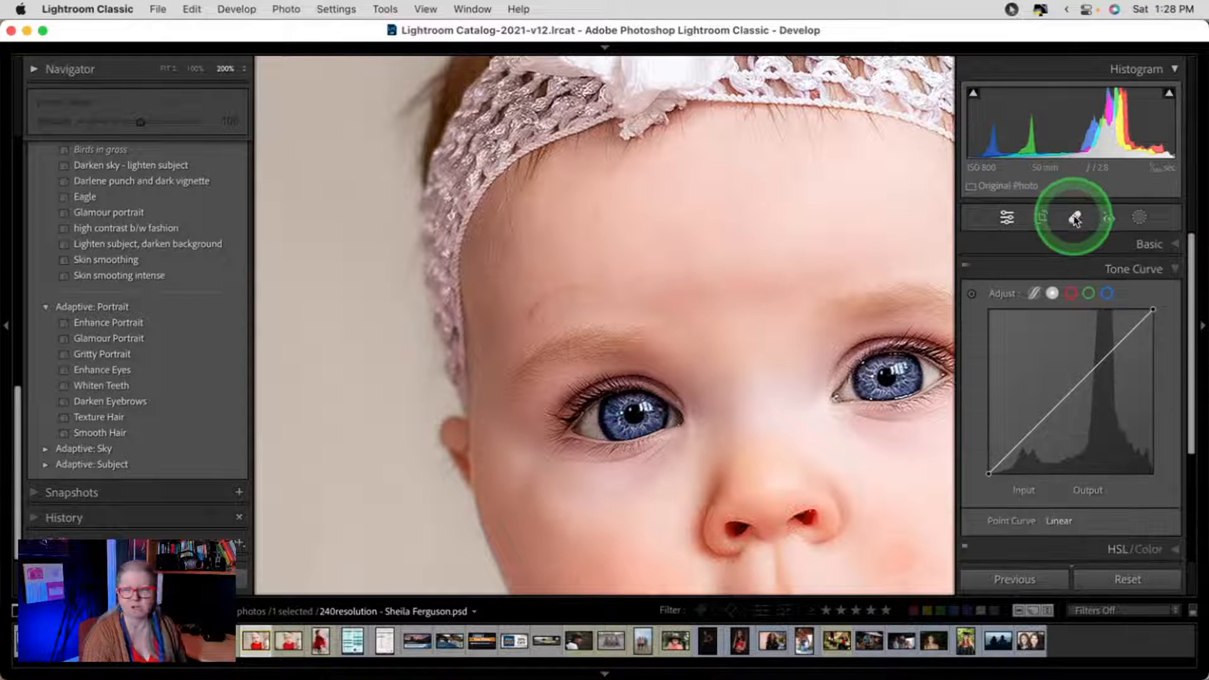
left_click(1075, 218)
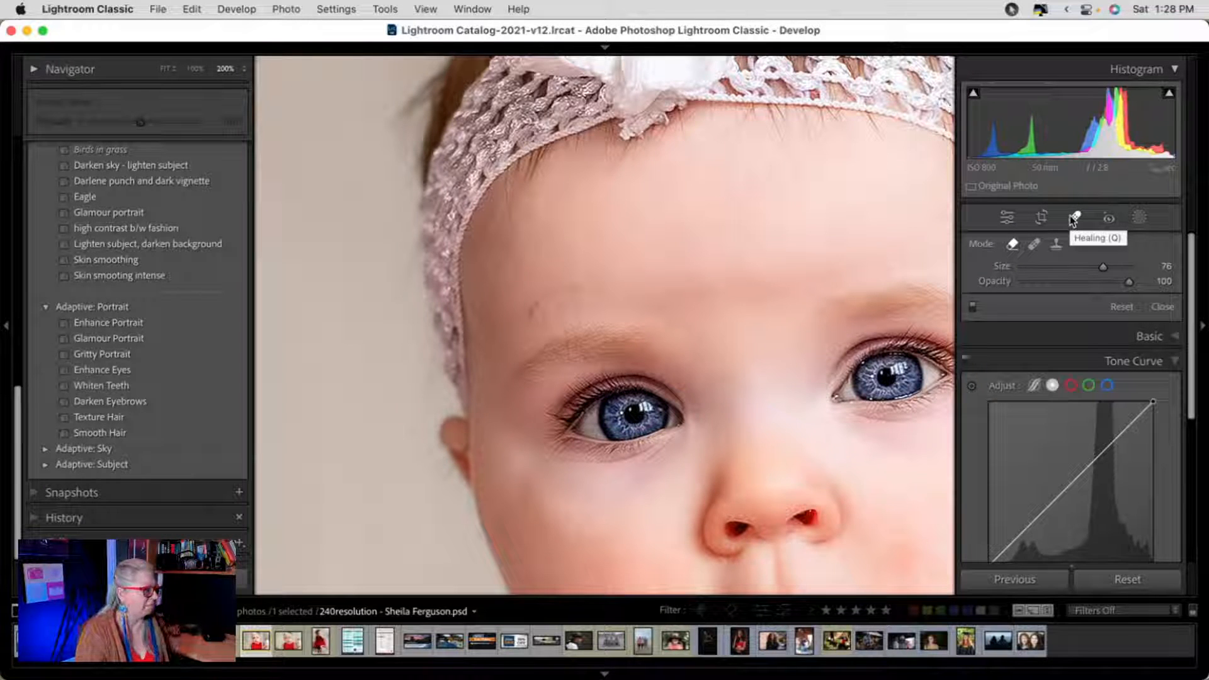
left_click(1012, 243)
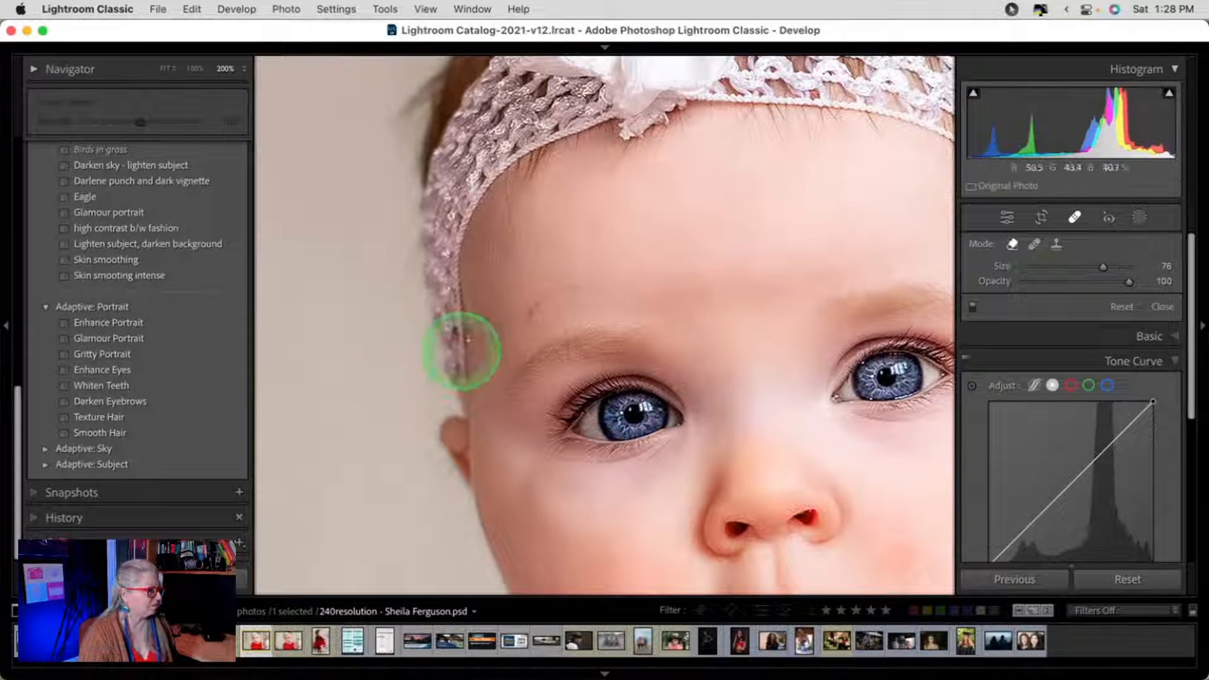
key("bracketleft")
key("bracketleft")
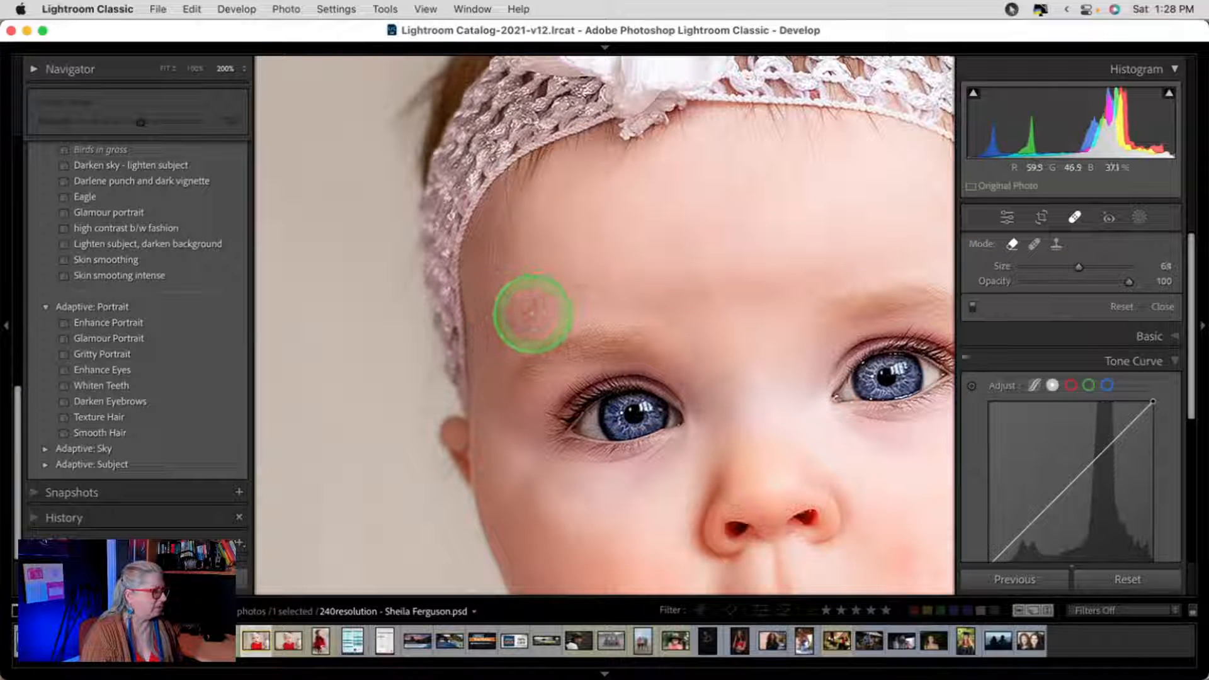
left_click(545, 296)
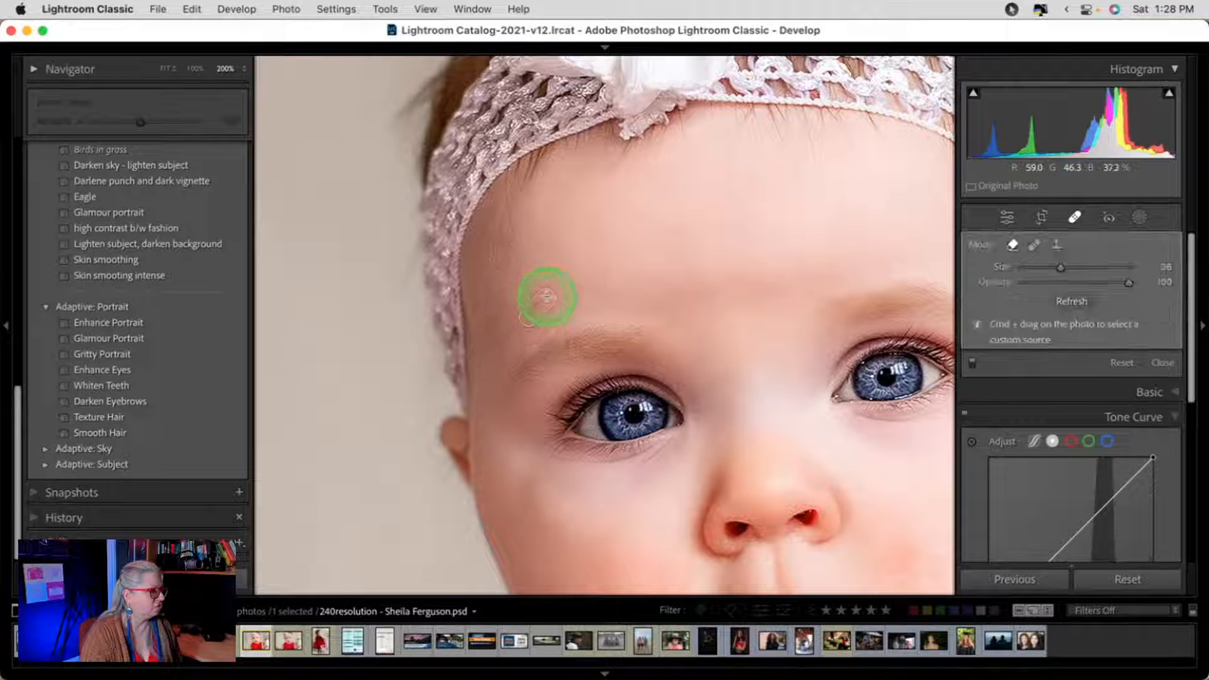
left_click_drag(600, 288, 600, 288)
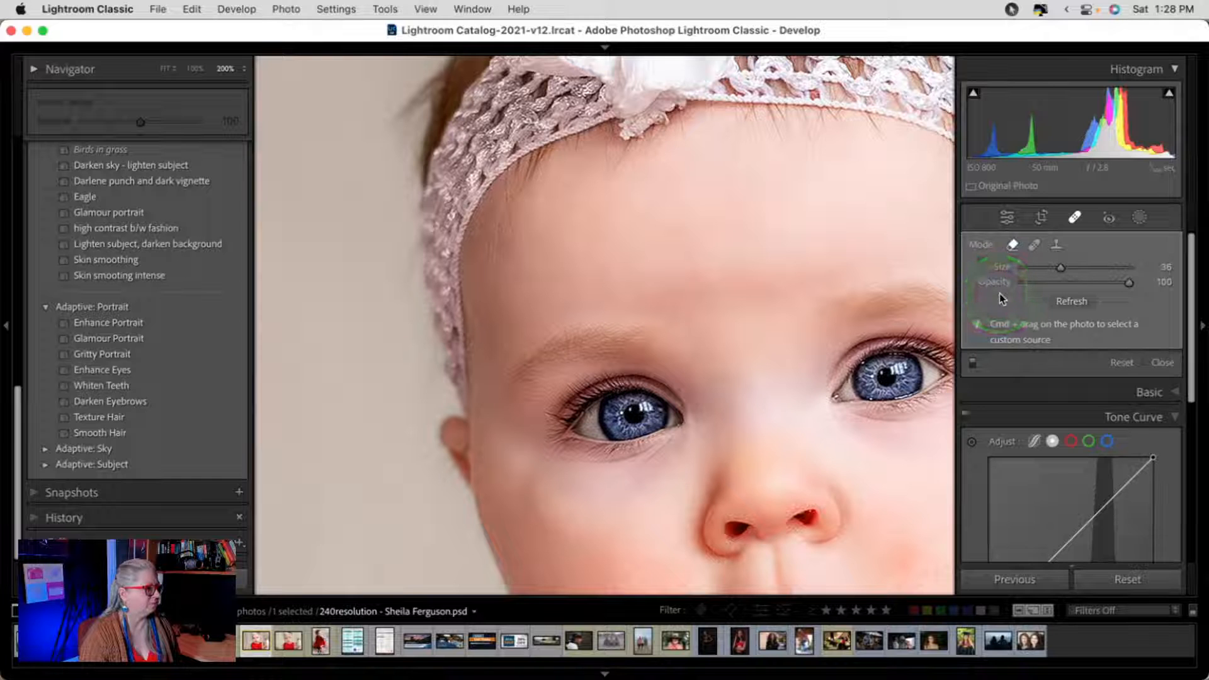
left_click_drag(566, 352, 562, 299)
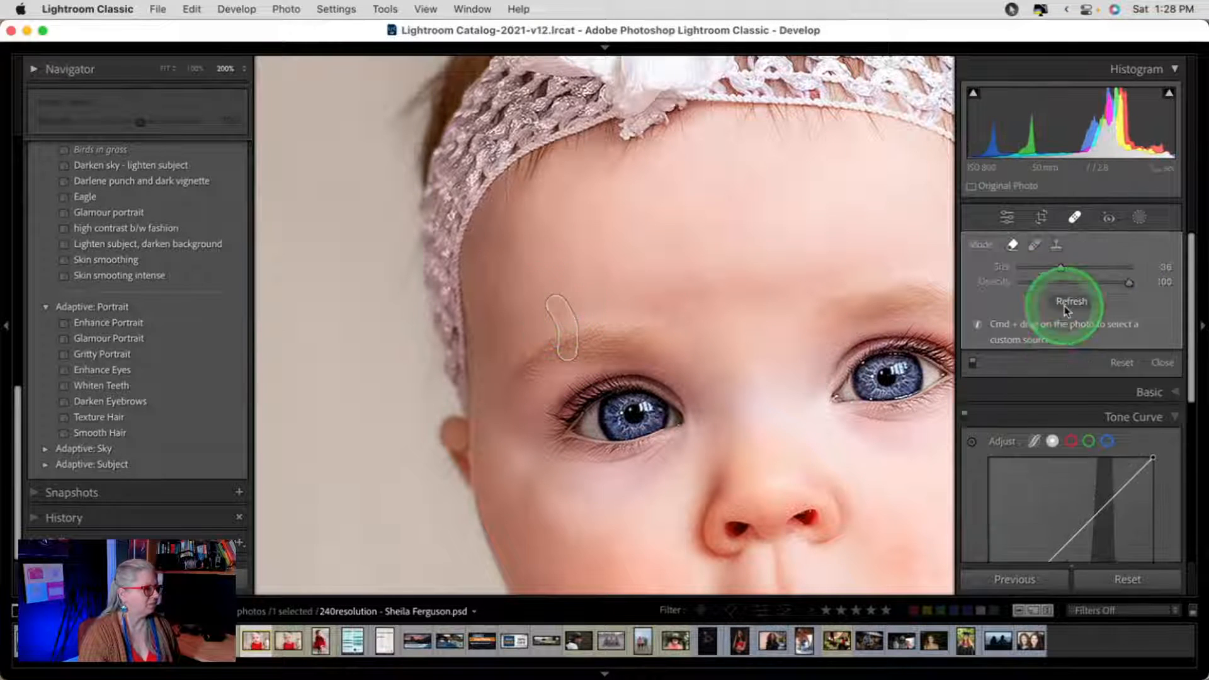
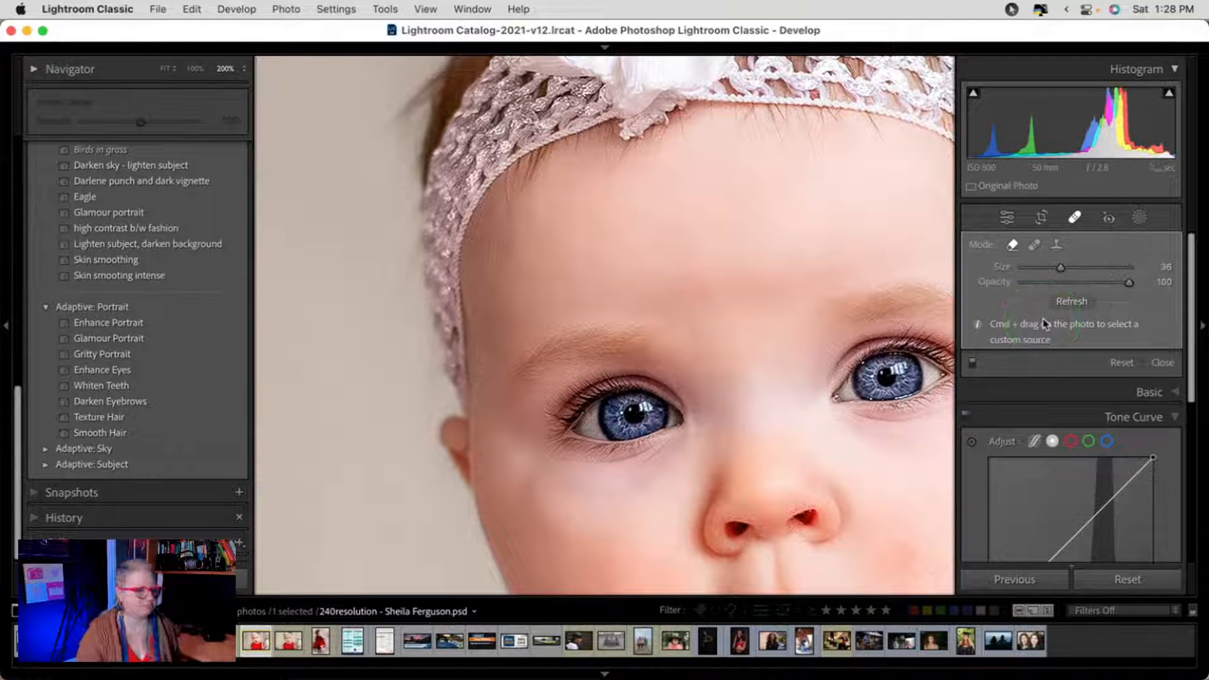
- Leave the Healing tool, examine the cheeks, chin and dress at 200% zoom, and return to the fitted view
left_click_drag(627, 216, 553, 48)
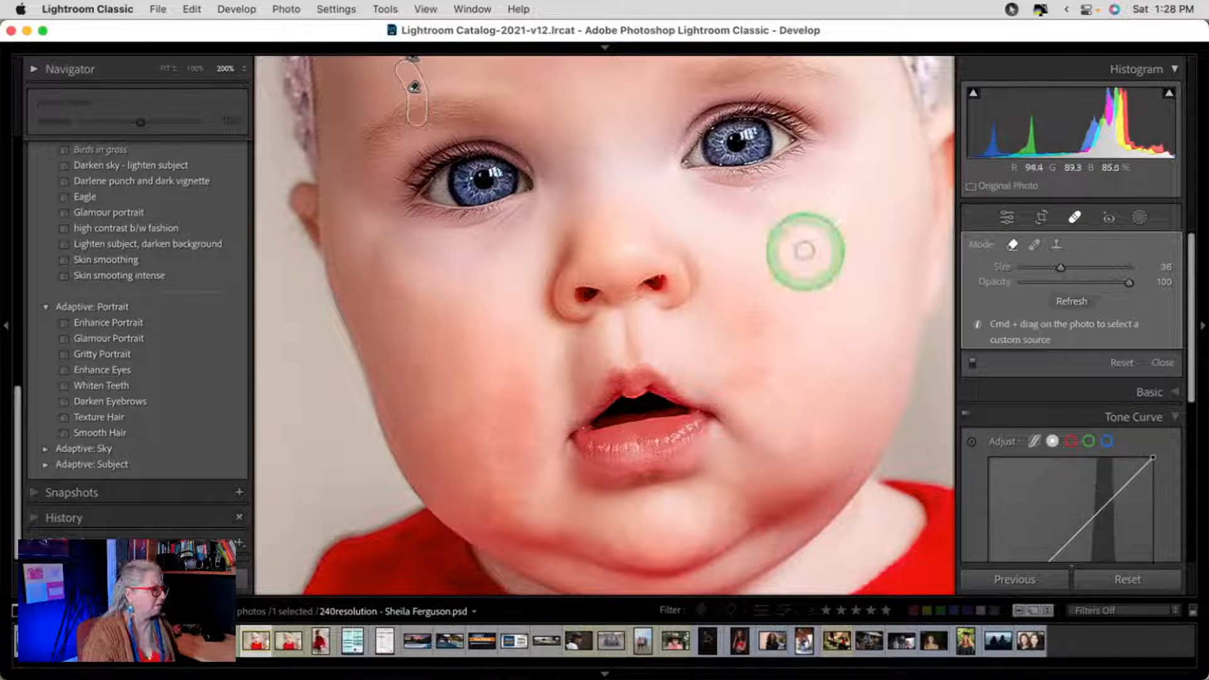
scroll(698, 438, "down", 10)
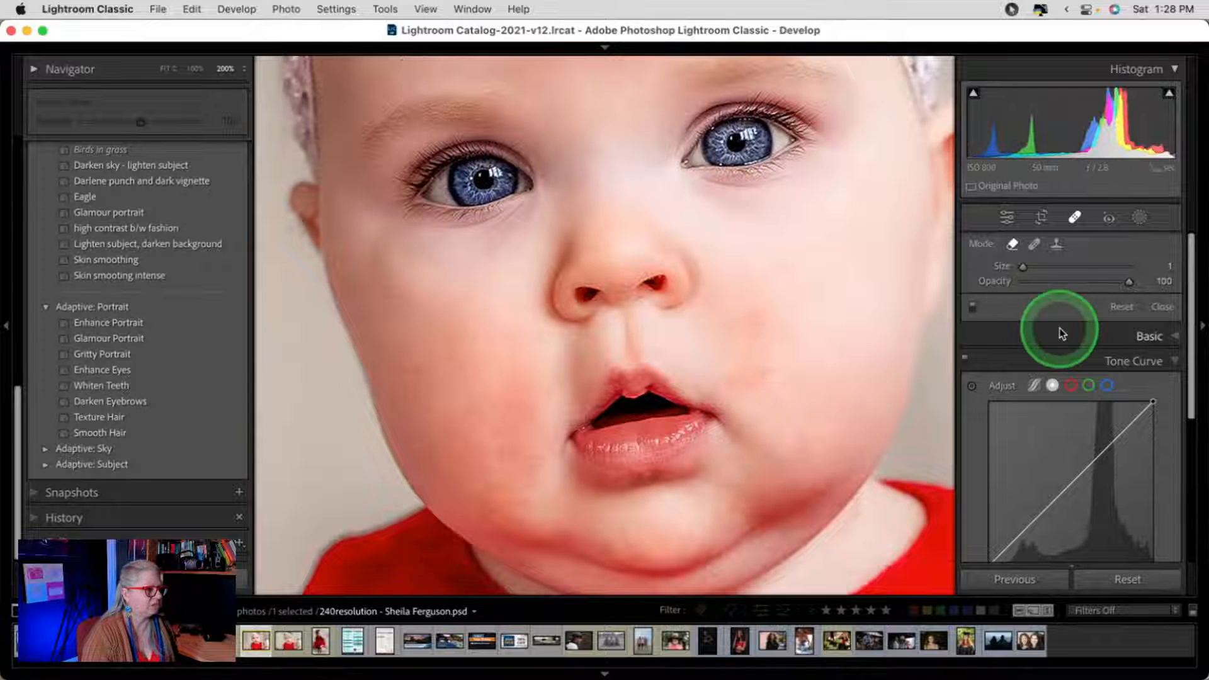
left_click(1075, 217)
scroll(1065, 360, "down", 5)
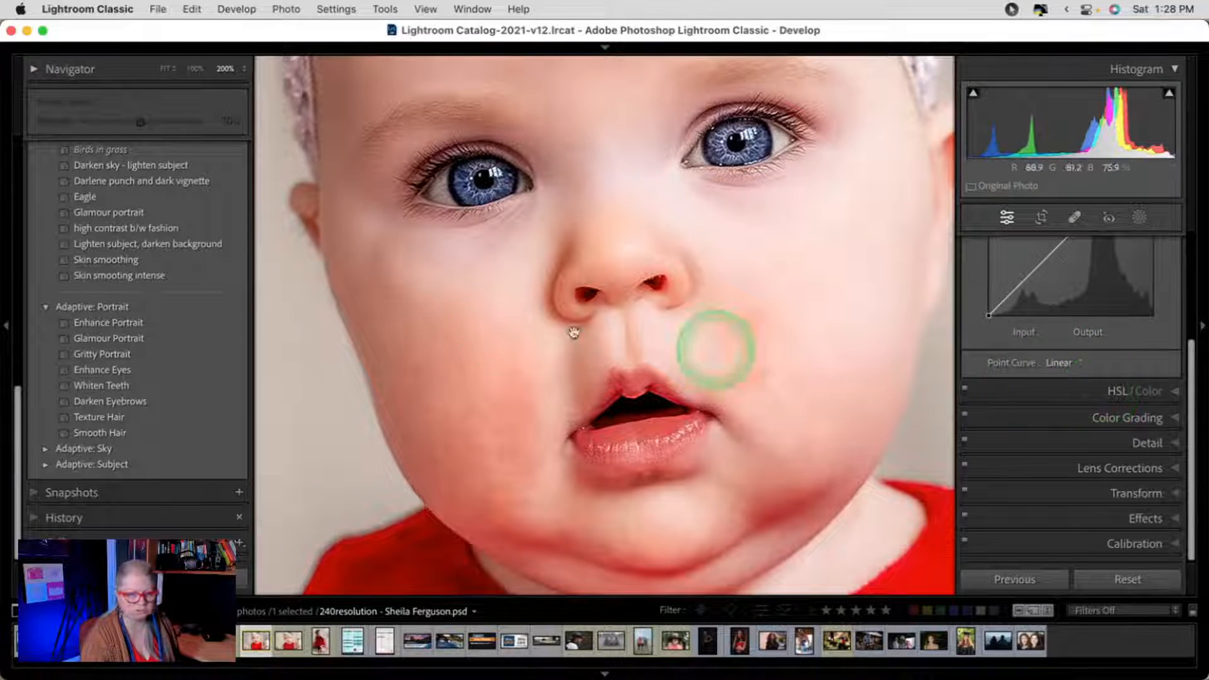
left_click_drag(392, 319, 588, 117)
mouse_move(666, 438)
left_mouse_down()
mouse_move(619, 373)
mouse_move(548, 359)
mouse_move(613, 362)
mouse_move(654, 448)
left_mouse_up()
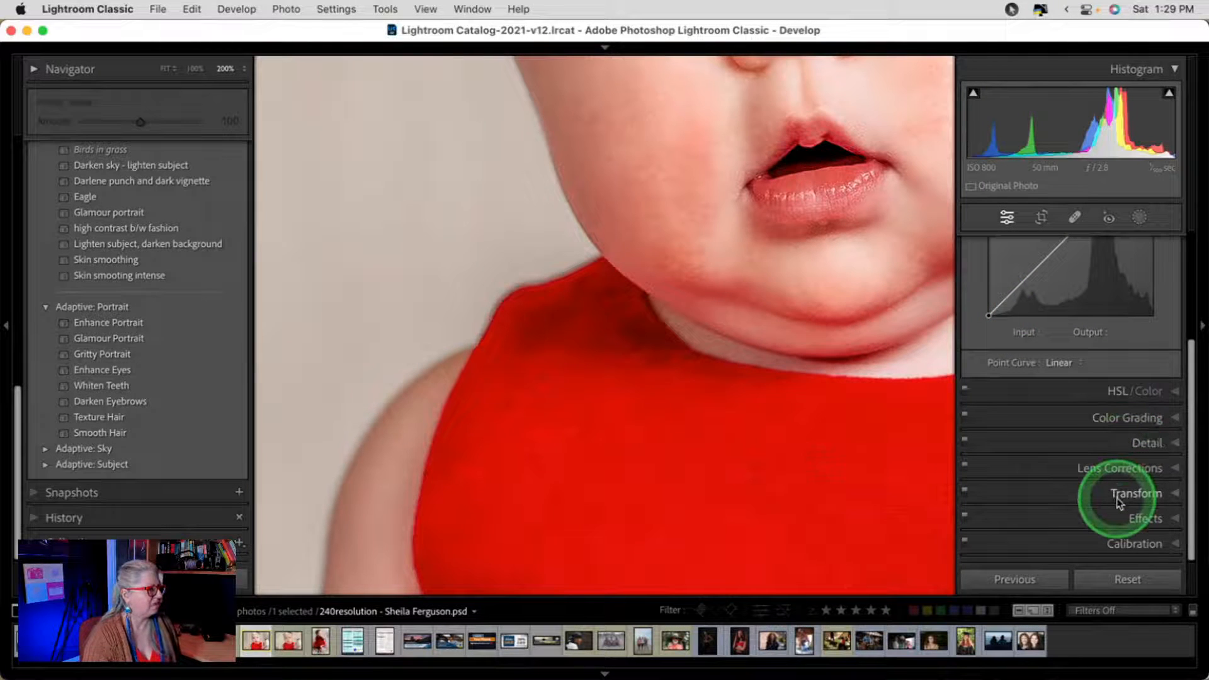
left_click_drag(782, 380, 686, 353)
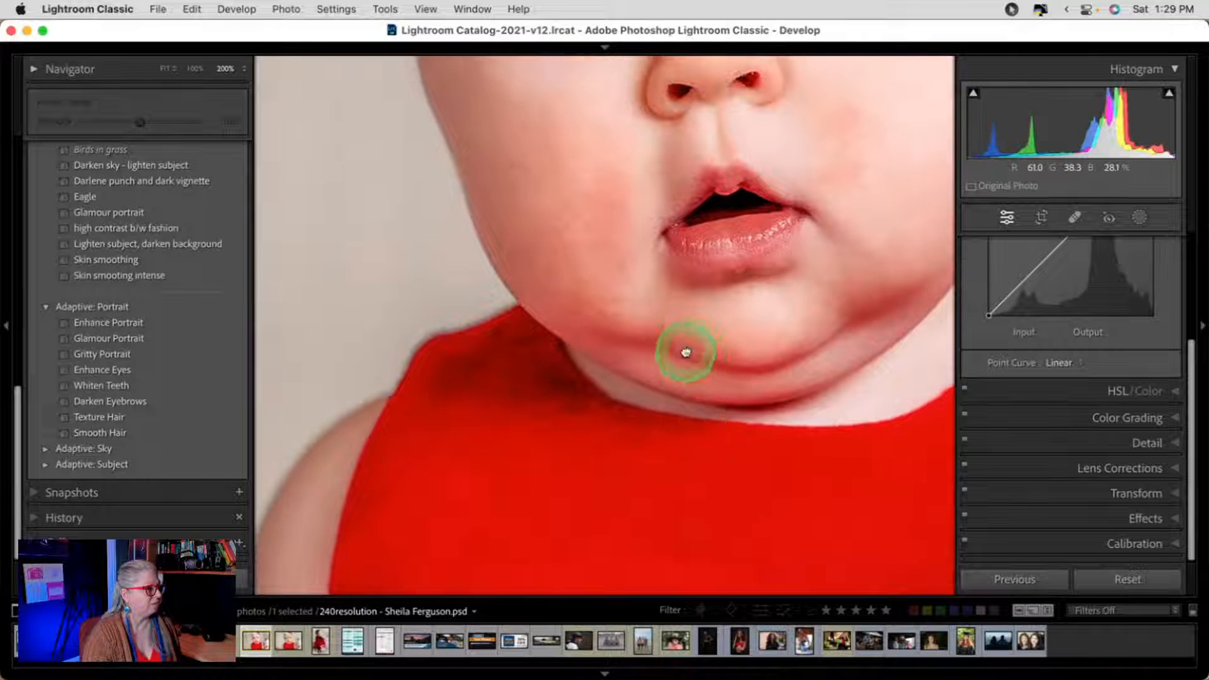
left_click(686, 352)
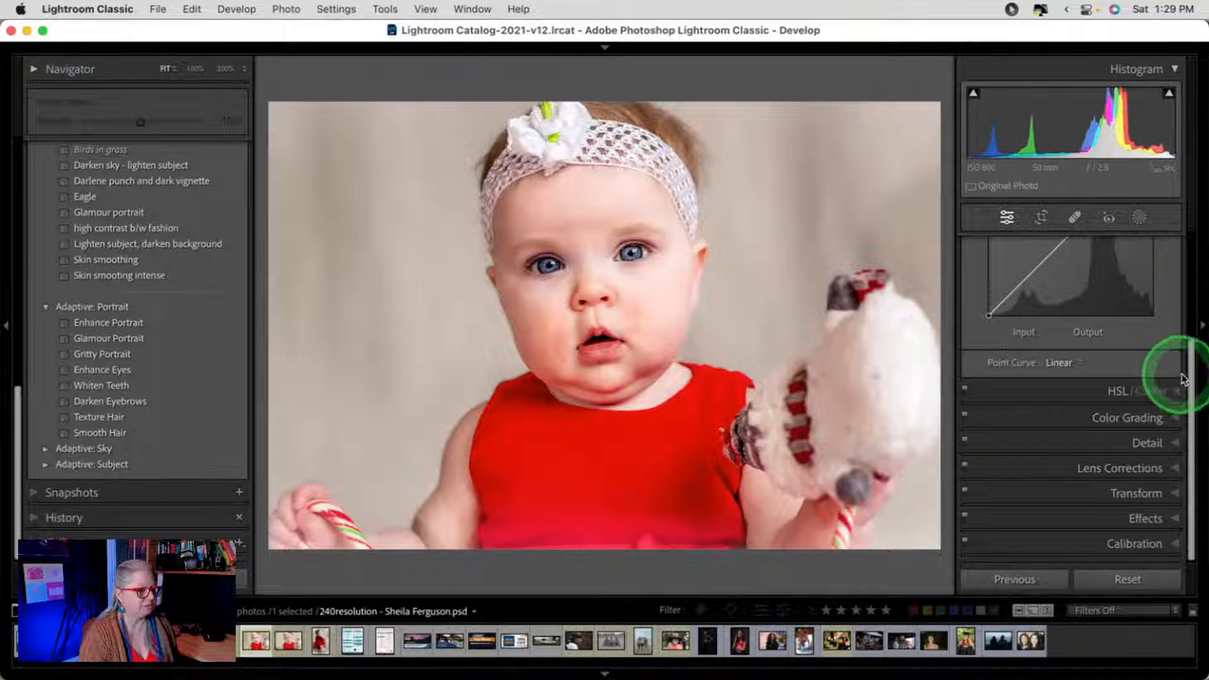
- Delete the existing background mask and create a new mask with Select Background
left_click_drag(1187, 364, 1165, 256)
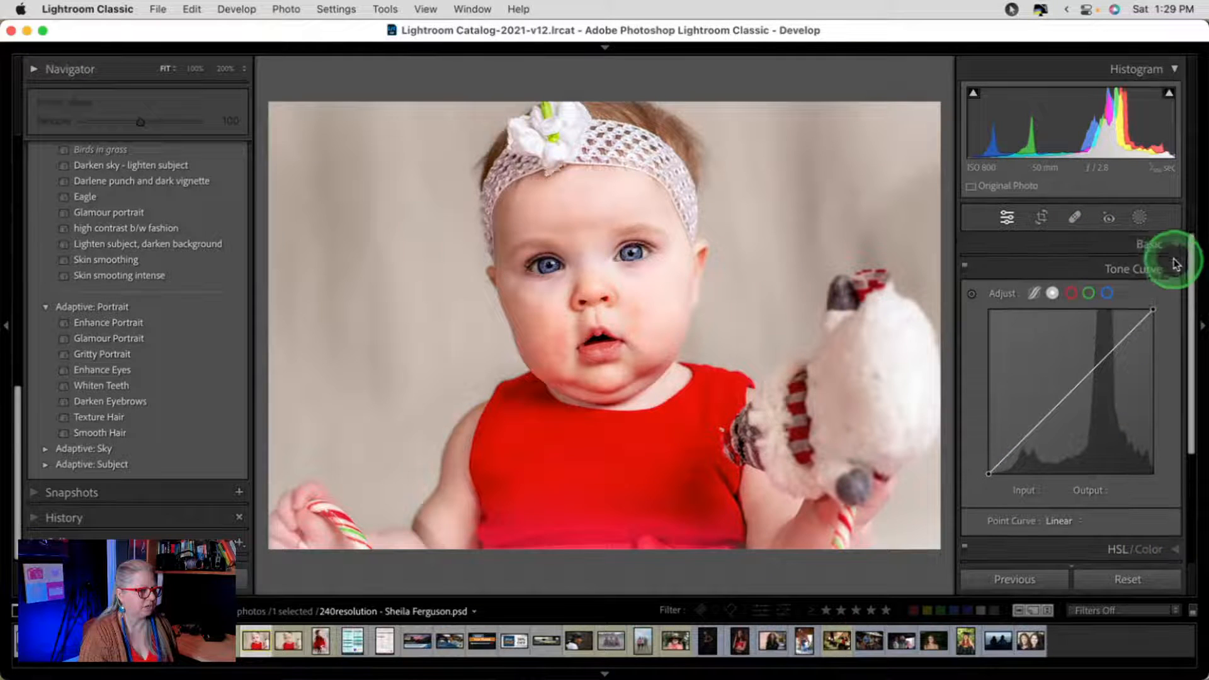
left_click(1140, 217)
left_click(898, 307)
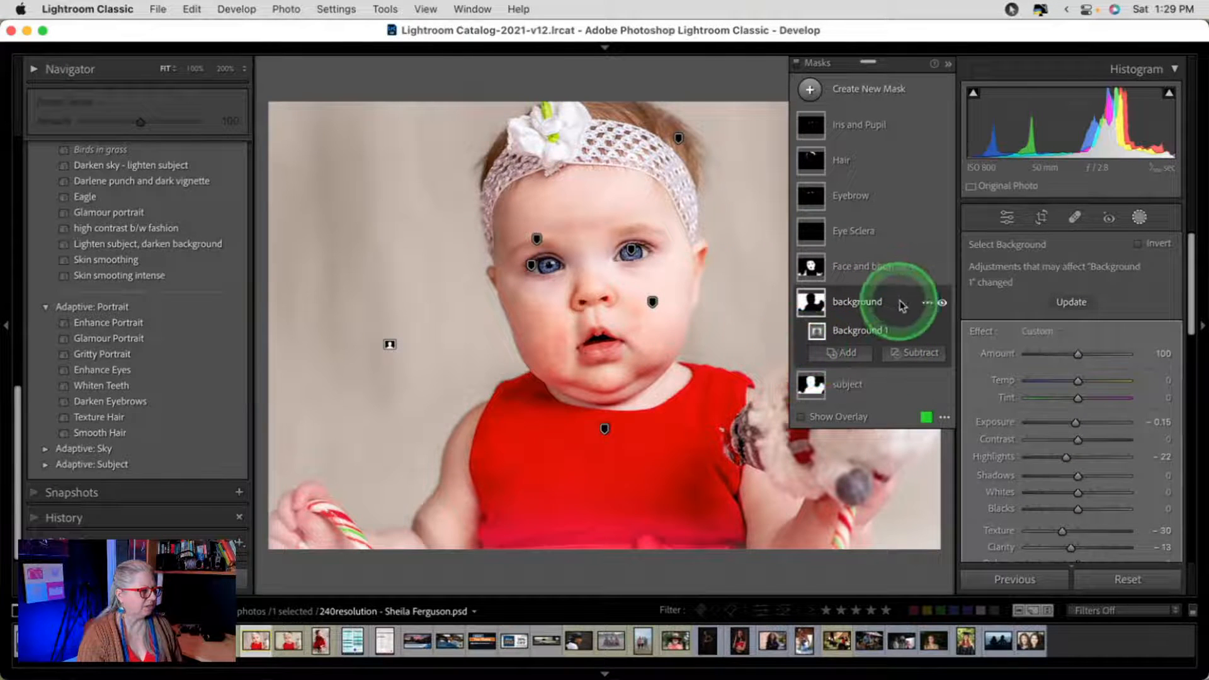
left_click(926, 305)
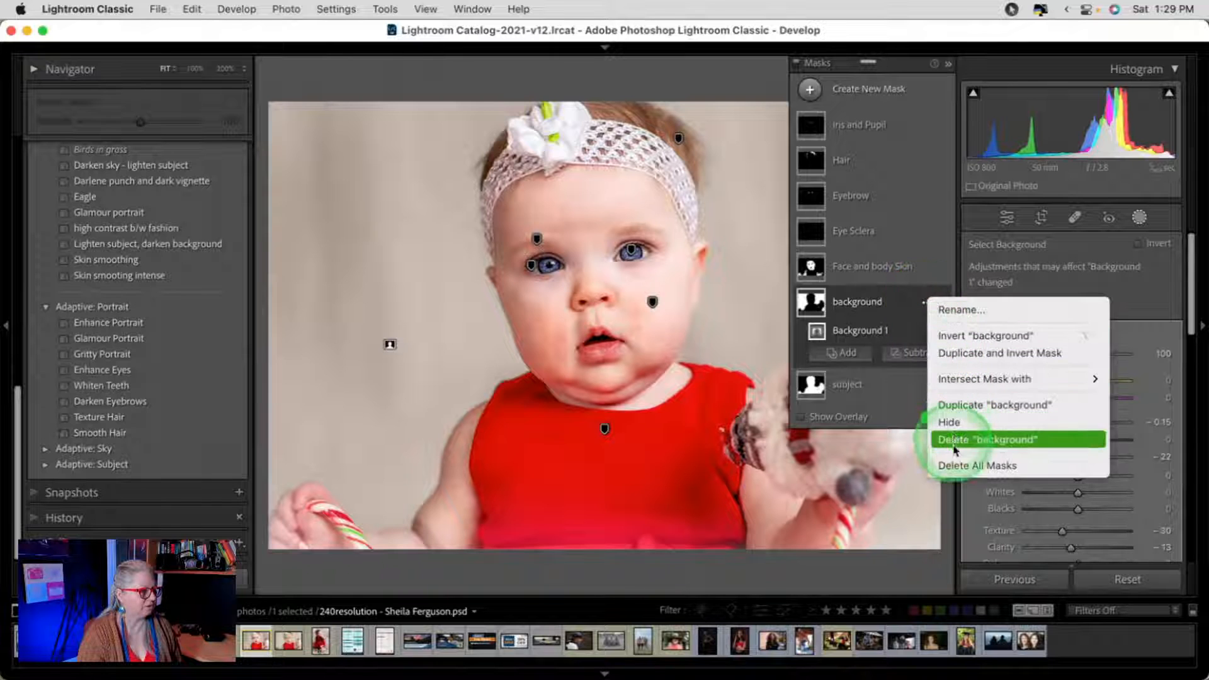
left_click(636, 417)
left_click(810, 89)
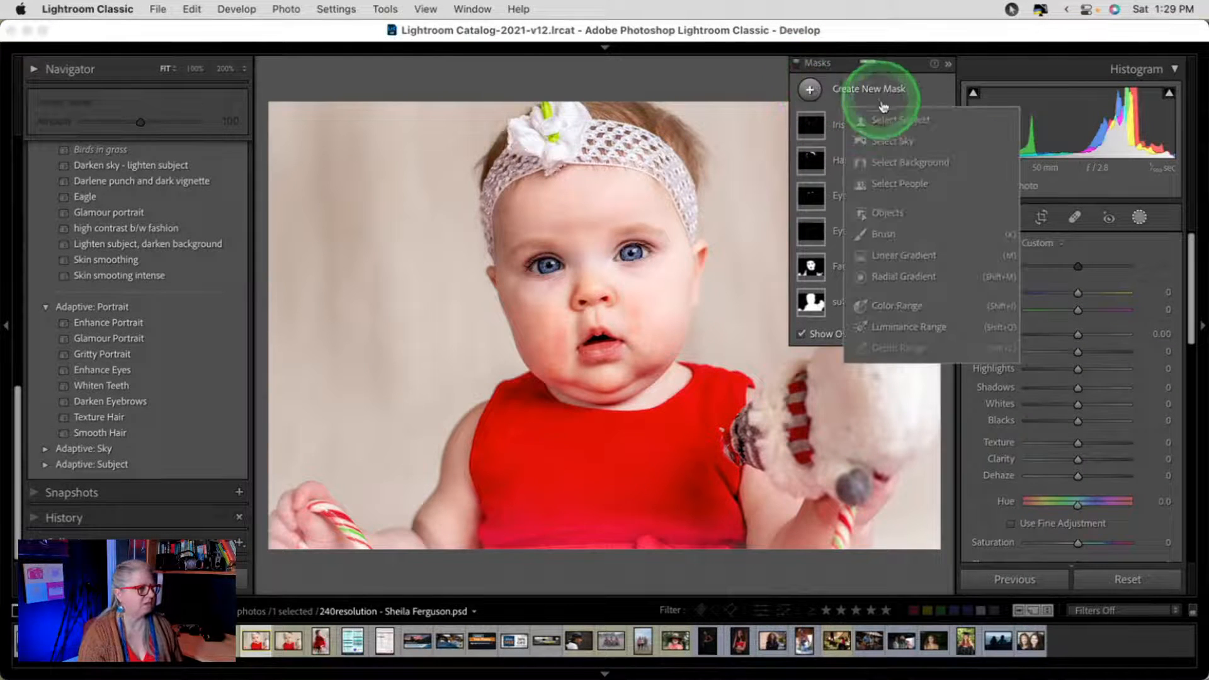
left_click(899, 163)
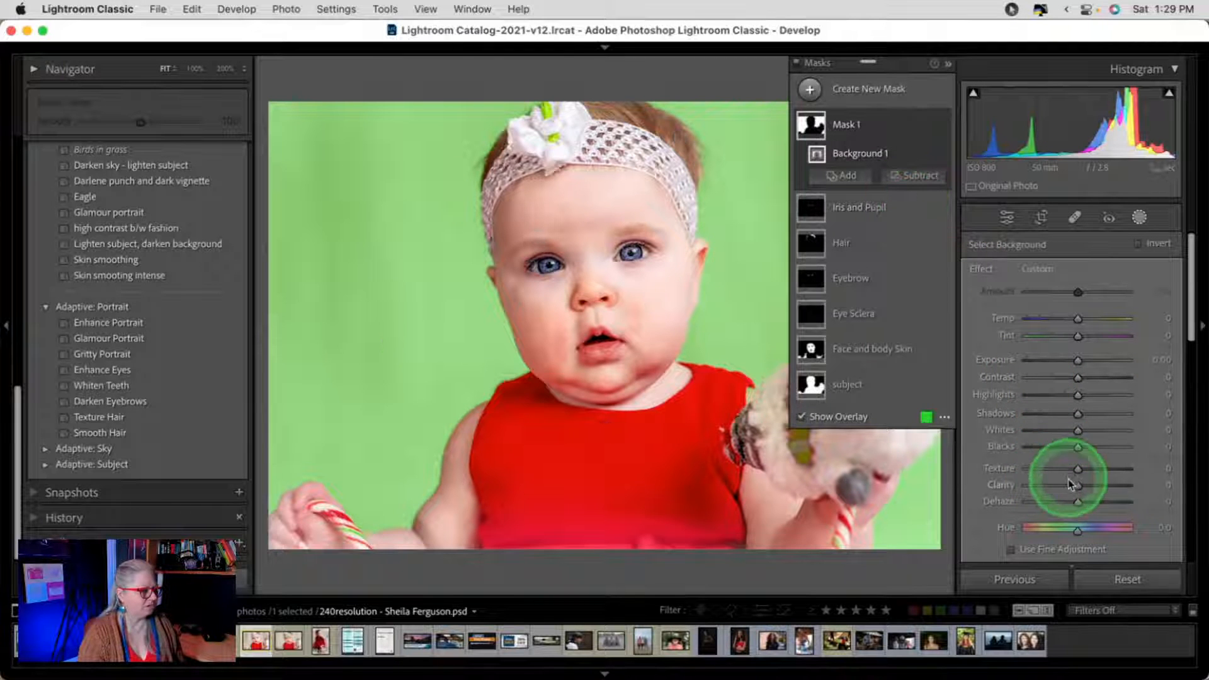
- Soften the new background mask's area with Texture -40 and Clarity -16
scroll(1077, 478, "down", 1)
mouse_move(1077, 434)
left_mouse_down()
mouse_move(1077, 451)
mouse_move(1058, 434)
left_mouse_up()
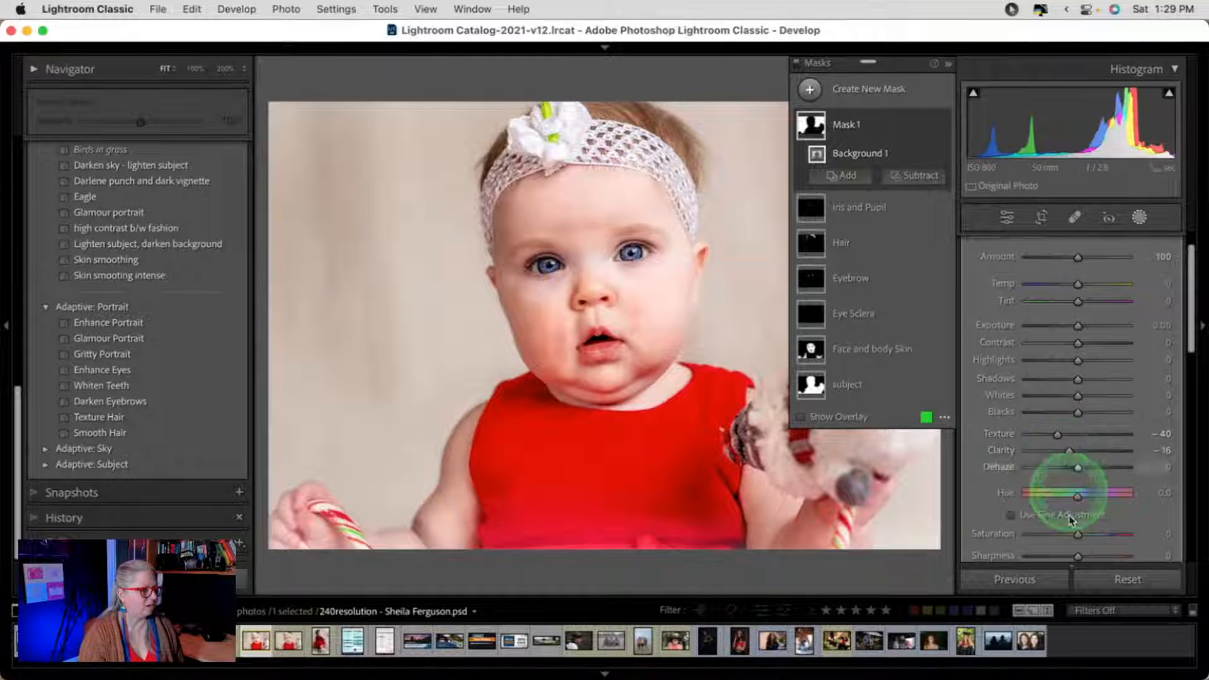
scroll(1088, 355, "down", 3)
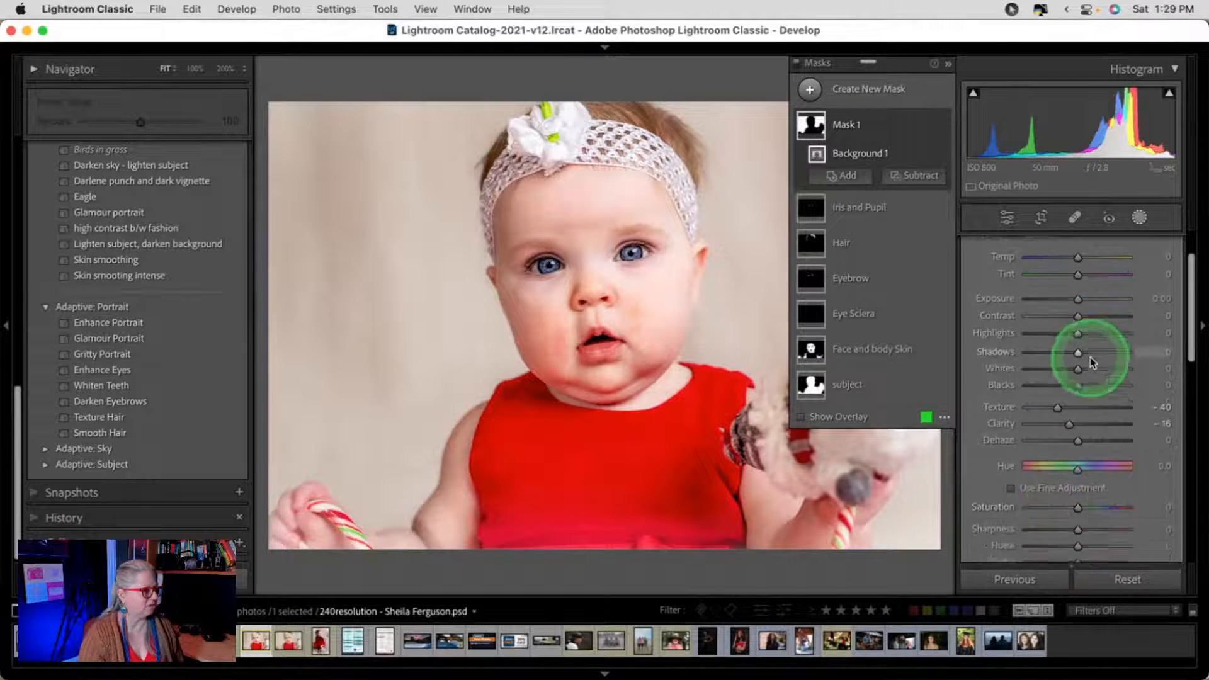
- Try cooling the background mask with Temp -68, and reset Temp to its default
scroll(1089, 355, "up", 4)
left_click_drag(1078, 301, 1043, 299)
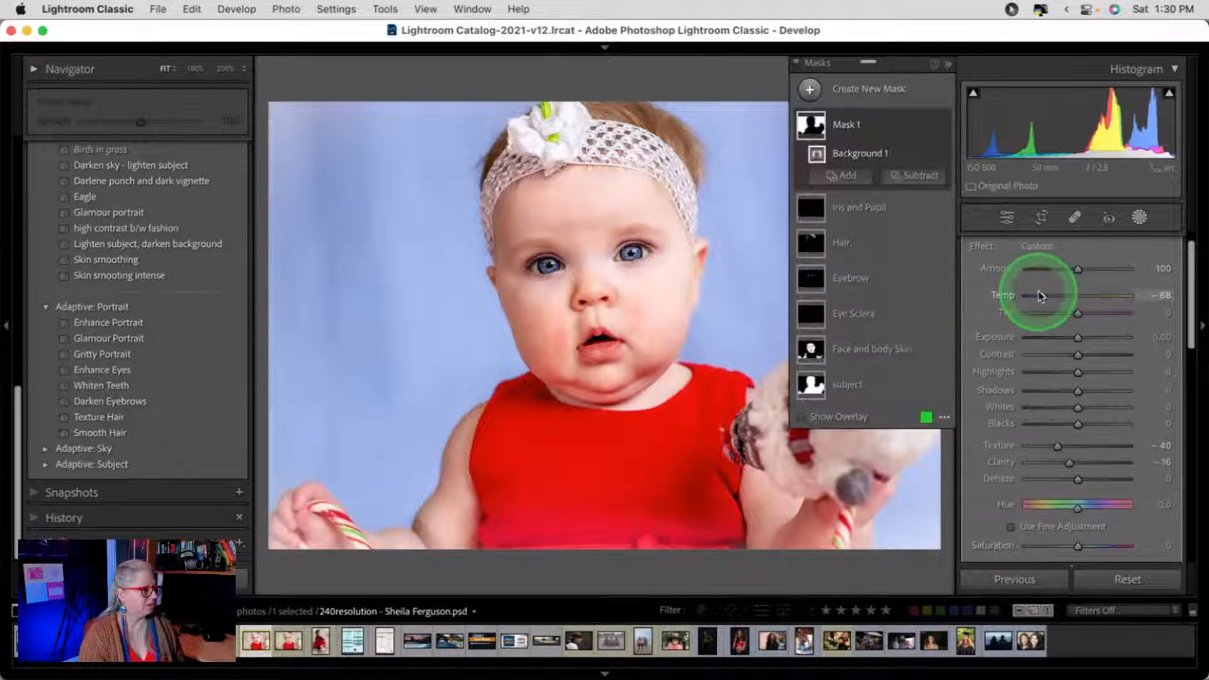
double_click(1042, 299)
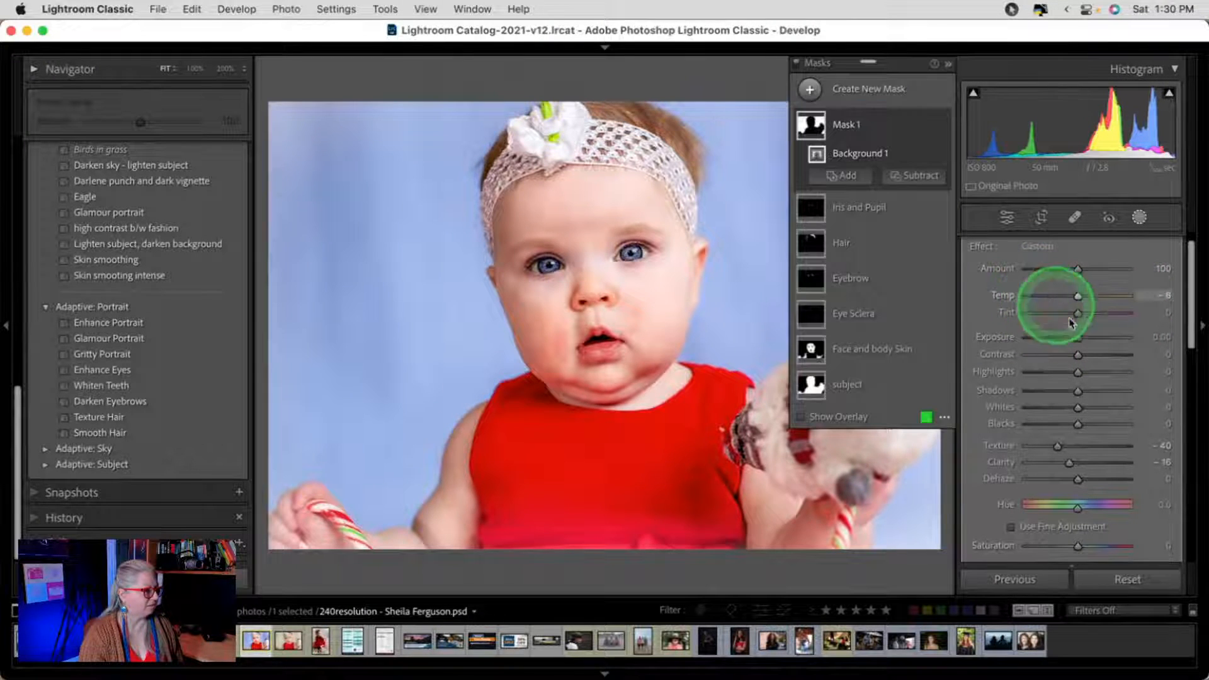
- Try green color tints on the background mask, and settle on a blue with hue 237 and saturation 85%
scroll(1080, 366, "down", 4)
scroll(1092, 474, "down", 2)
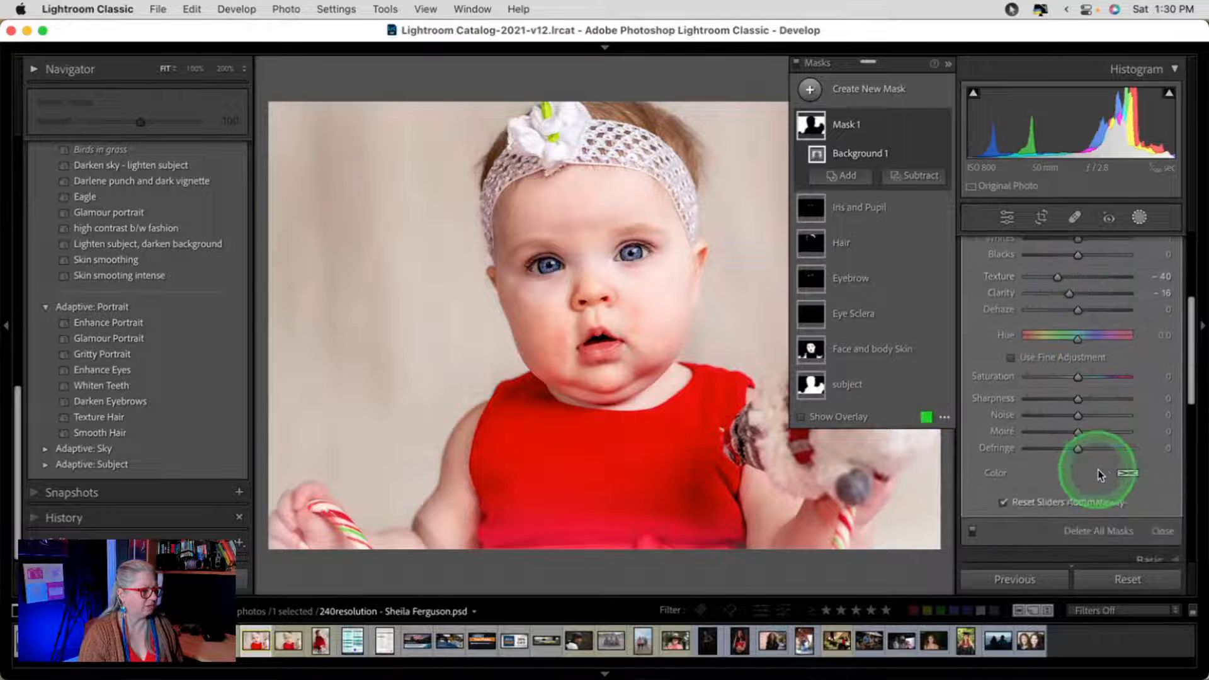
left_click(1124, 473)
mouse_move(973, 528)
left_mouse_down()
mouse_move(1037, 492)
mouse_move(893, 467)
left_mouse_up()
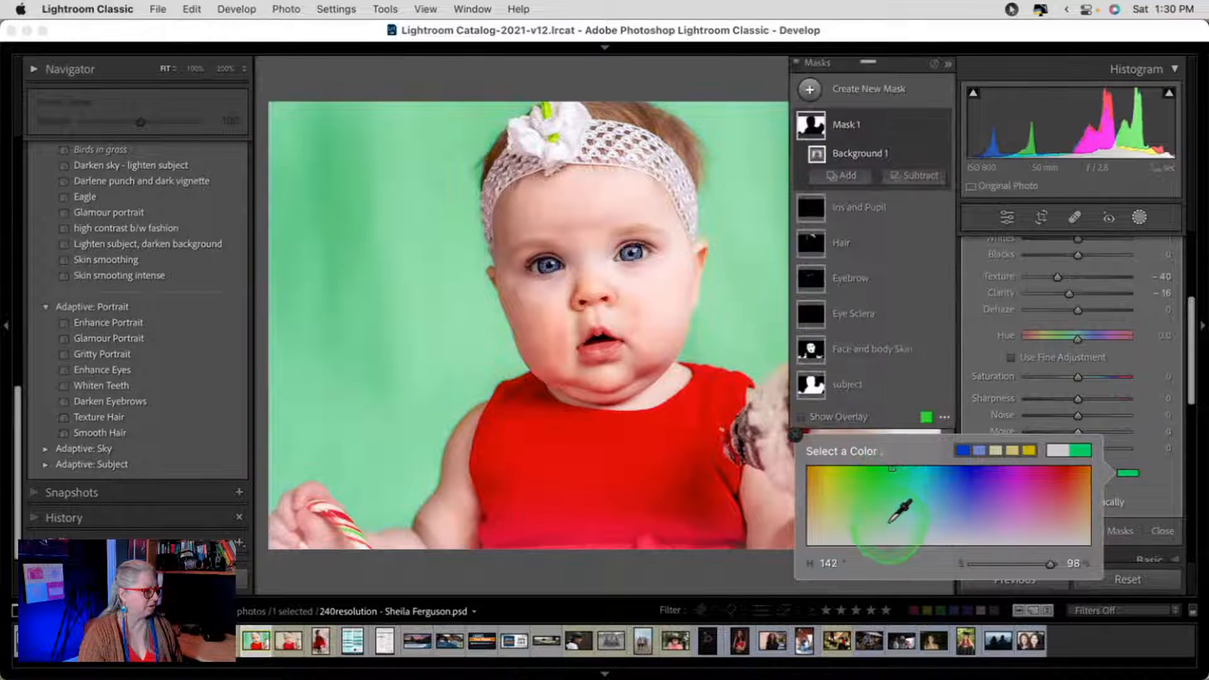
left_click(885, 498)
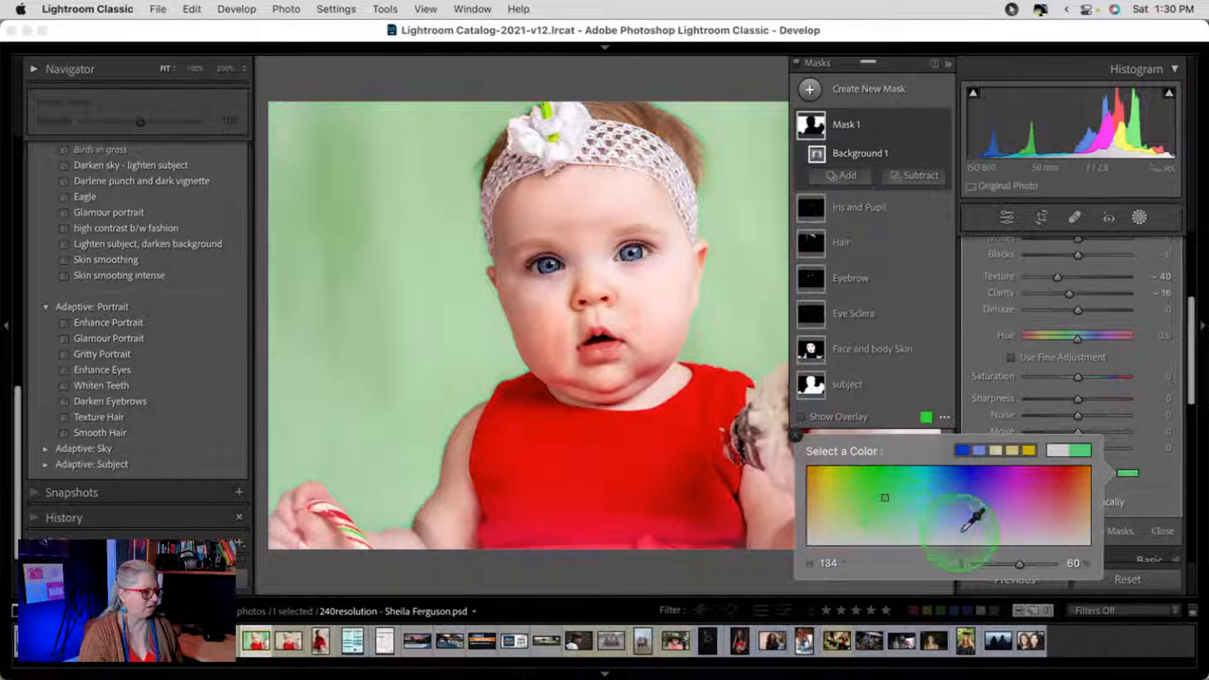
mouse_move(885, 497)
left_mouse_down()
mouse_move(880, 484)
mouse_move(886, 515)
mouse_move(826, 511)
mouse_move(964, 515)
mouse_move(944, 520)
left_mouse_up()
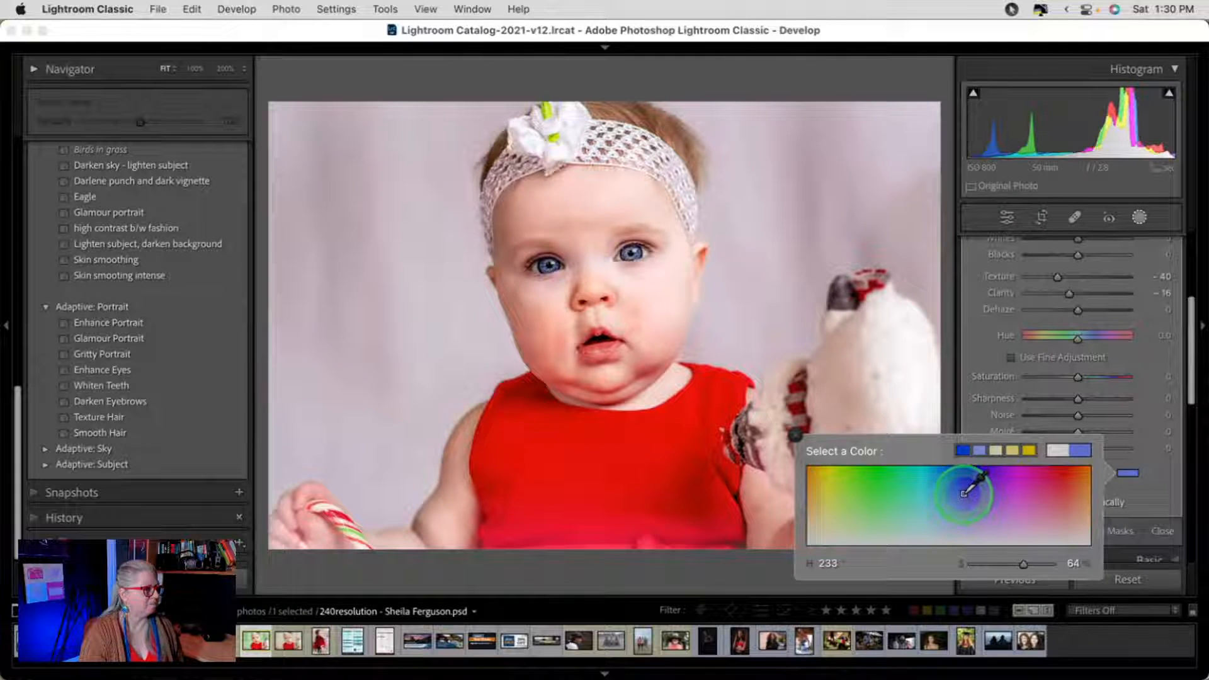
left_click_drag(964, 495, 964, 494)
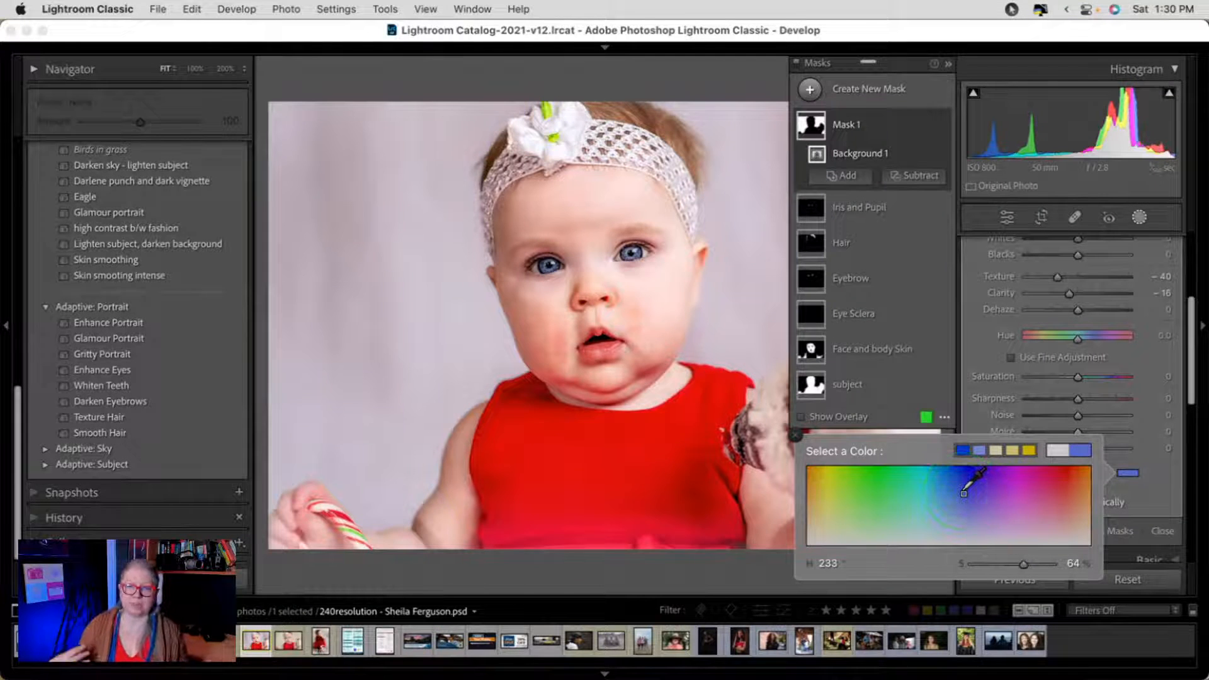
mouse_move(964, 494)
left_mouse_down()
mouse_move(971, 478)
mouse_move(961, 477)
left_mouse_up()
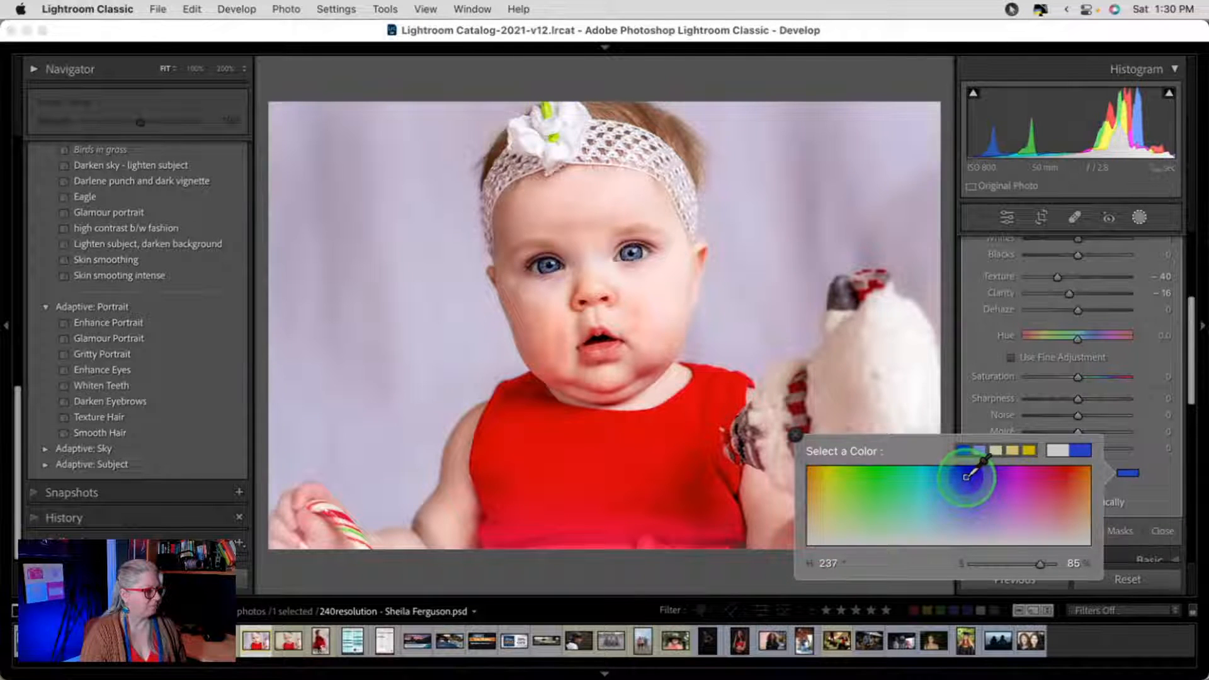
left_click_drag(966, 477, 966, 478)
left_click(980, 348)
- Shift the background mask's color toward cooler blue with Tint -6 and Temp -28
scroll(1017, 363, "up", 5)
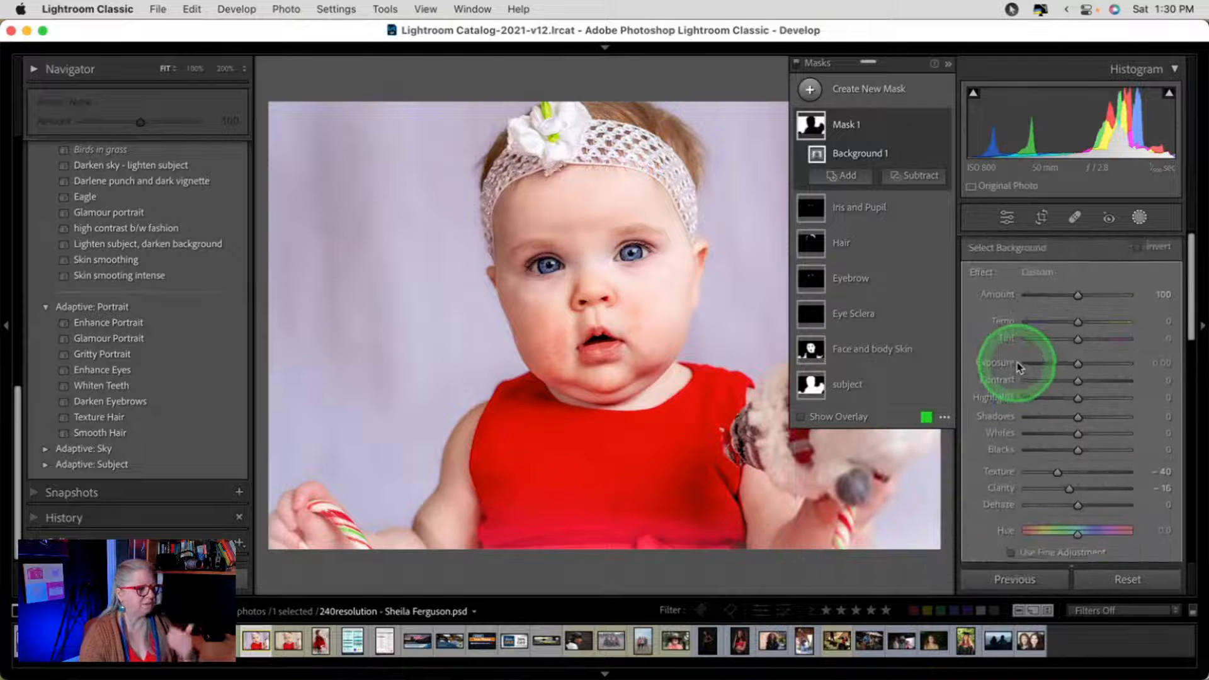
scroll(1020, 368, "down", 1)
left_click_drag(1078, 335, 1077, 334)
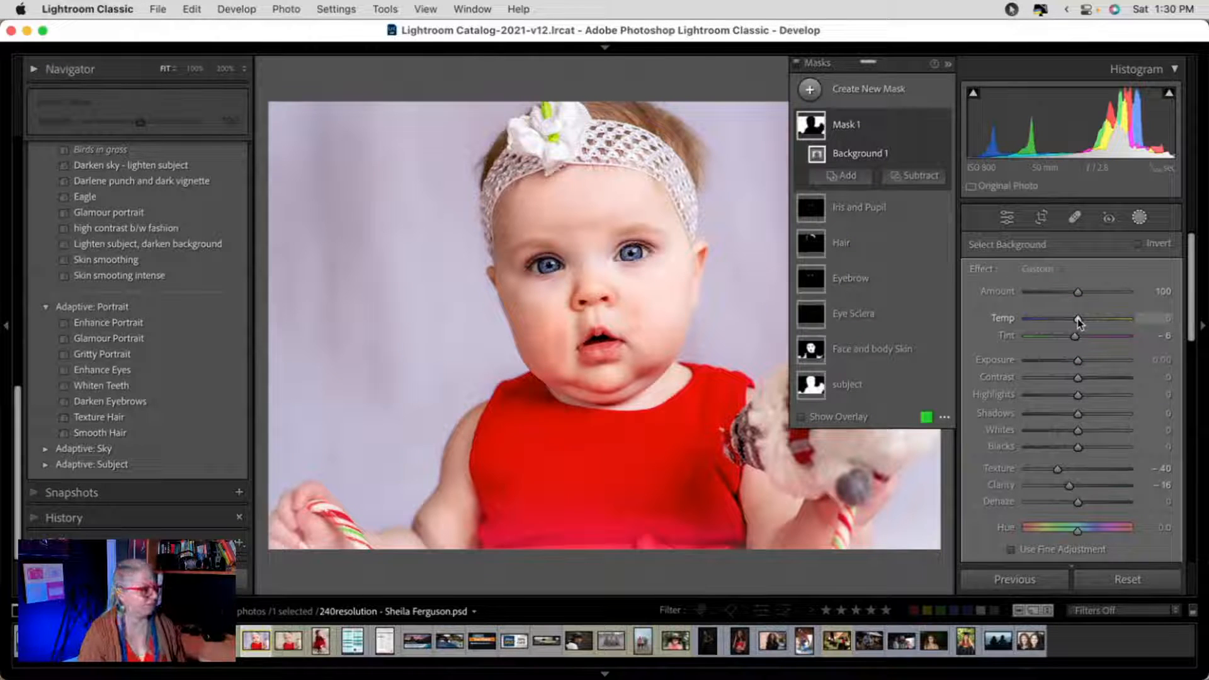
left_click_drag(1079, 321, 1063, 322)
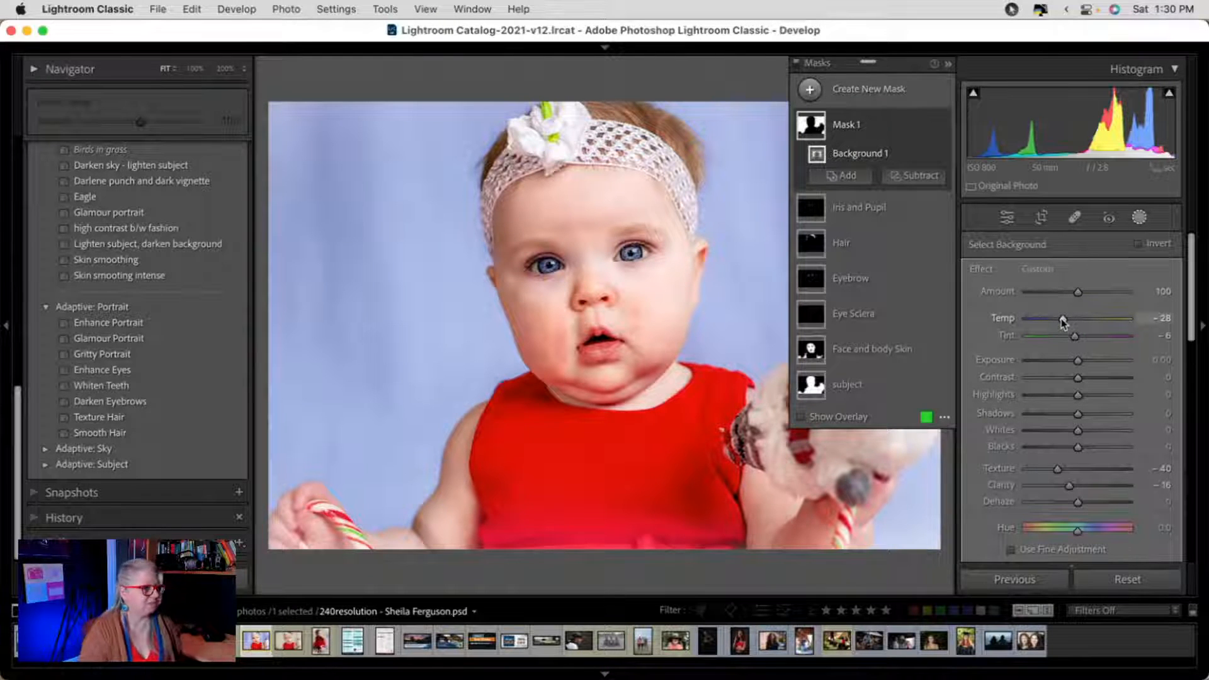
- Rename the new background mask as "blue background"
left_click(926, 126)
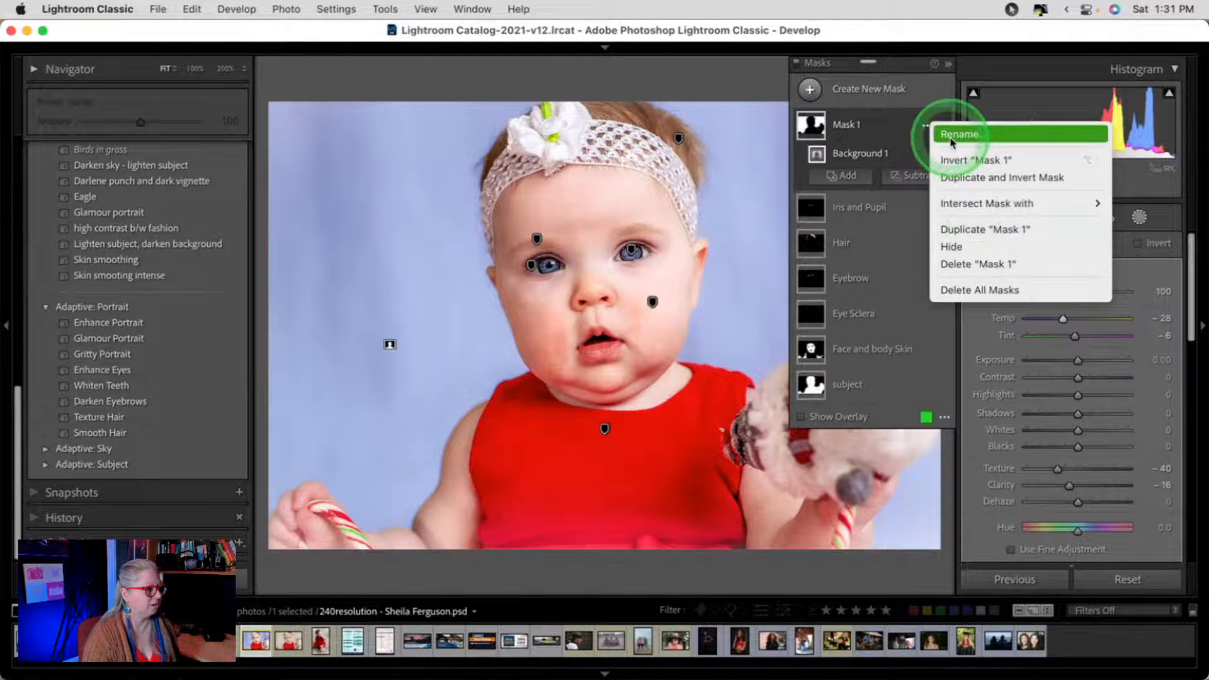
left_click(952, 135)
type("blue back")
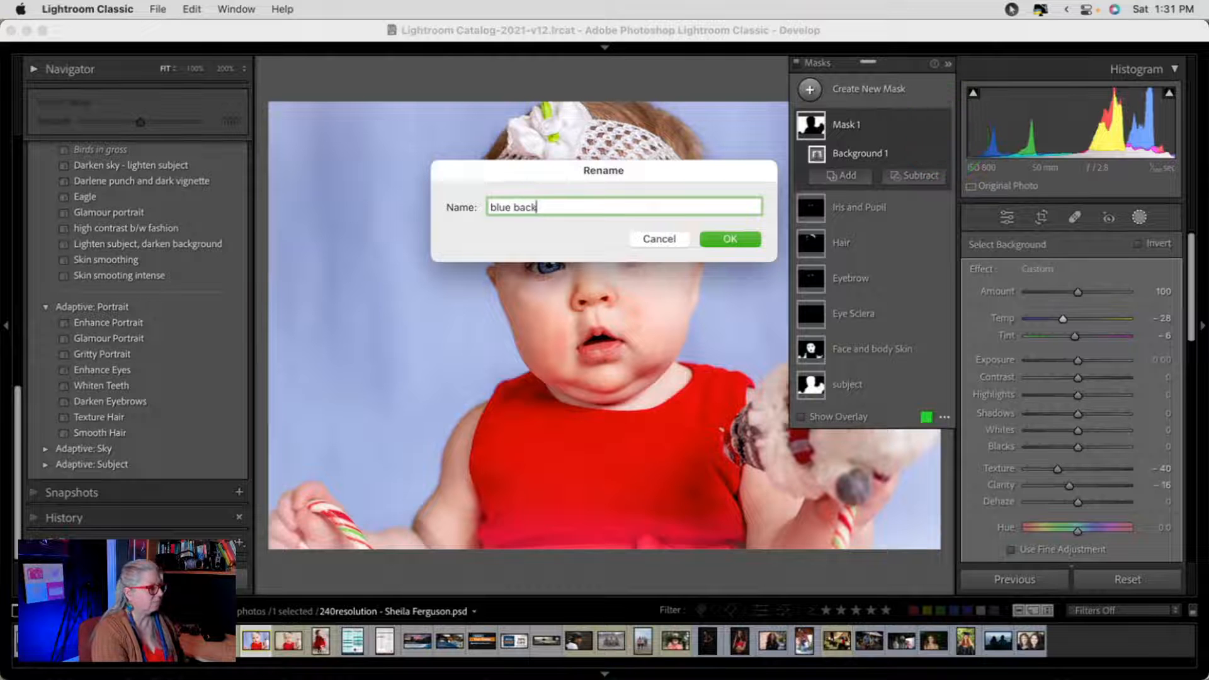
key("Return")
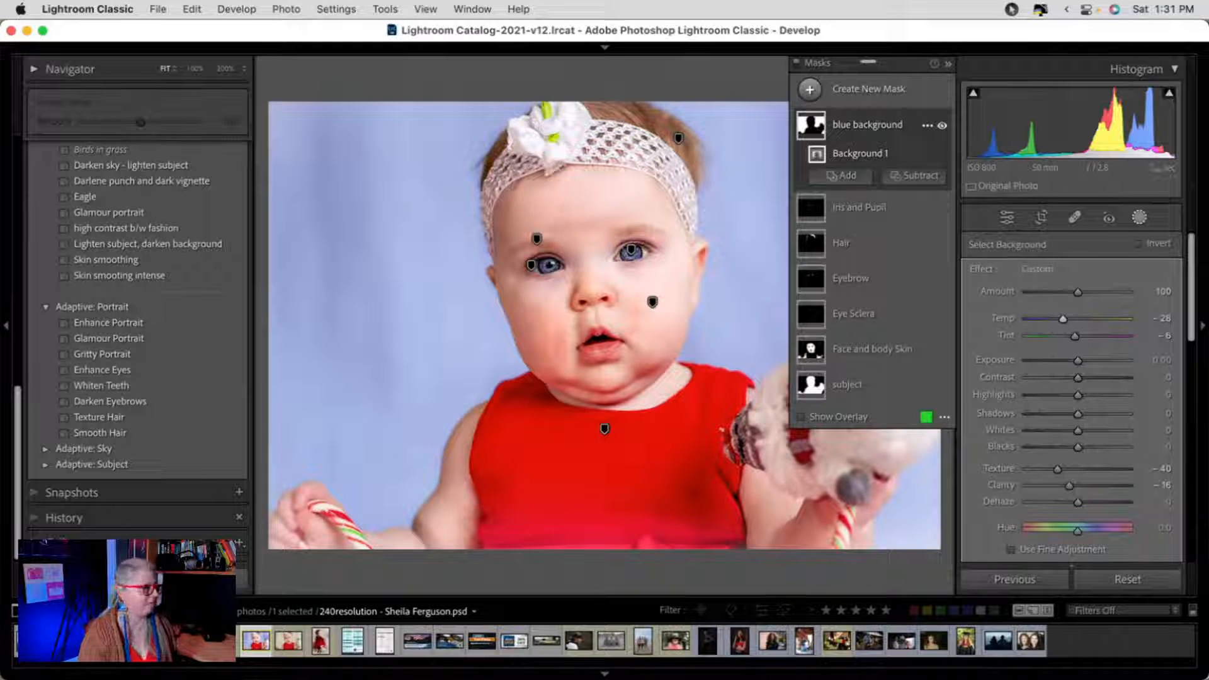
left_click(946, 138)
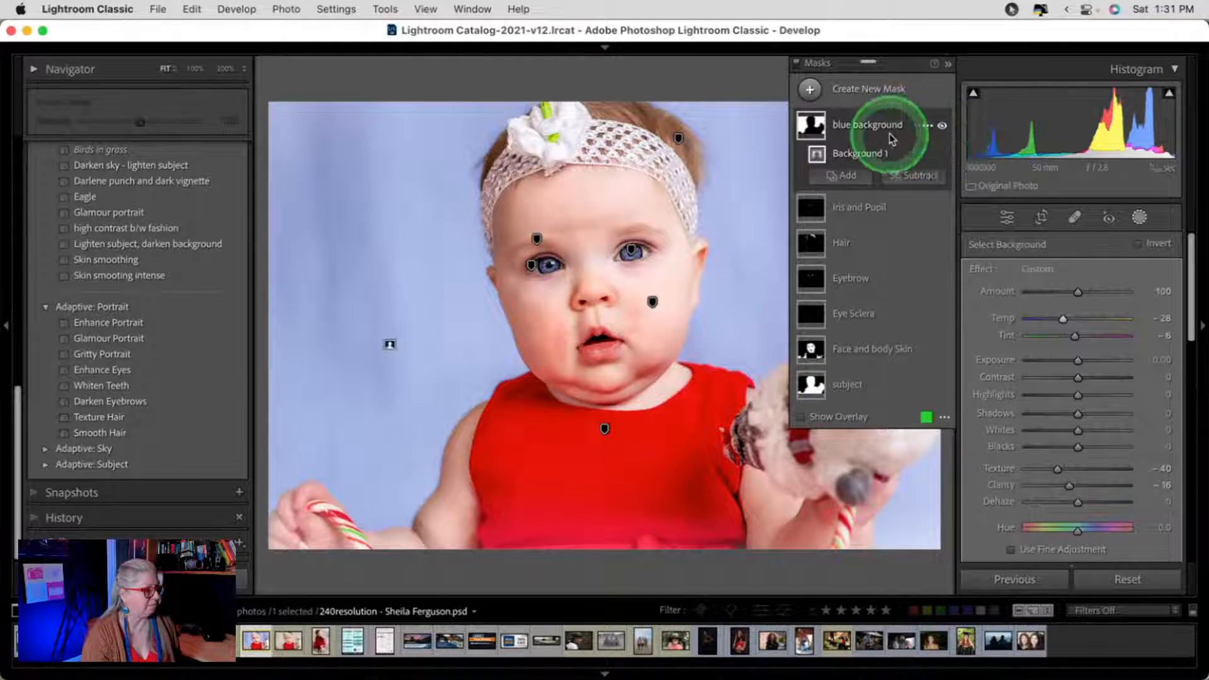
left_click(1021, 350)
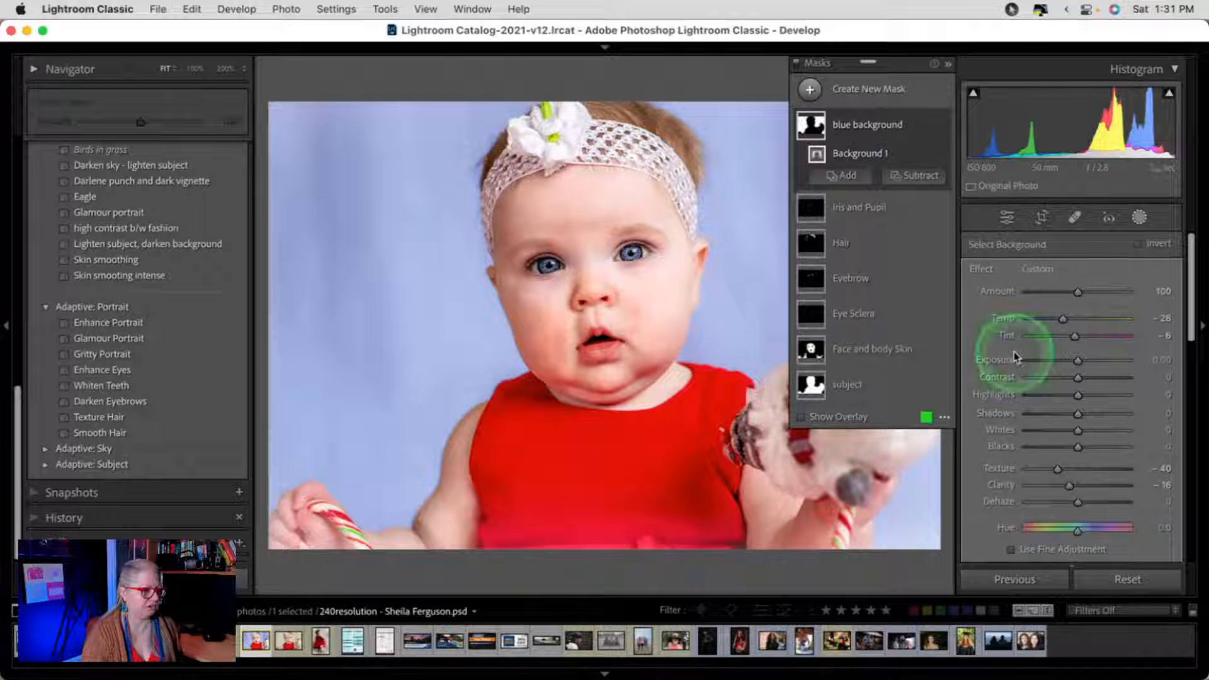
- Create a radial gradient mask as a large circle centered around the baby's mouth, moving the Masks panel off the photo
left_click(827, 80)
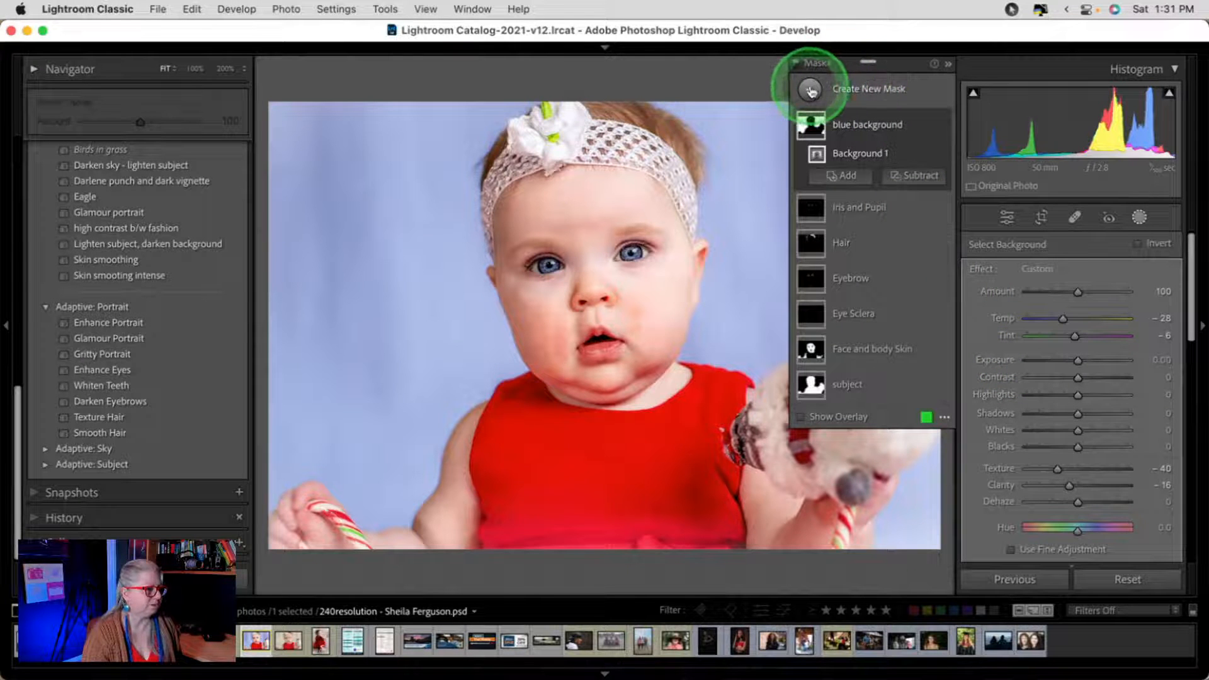
left_click(810, 89)
left_click(899, 280)
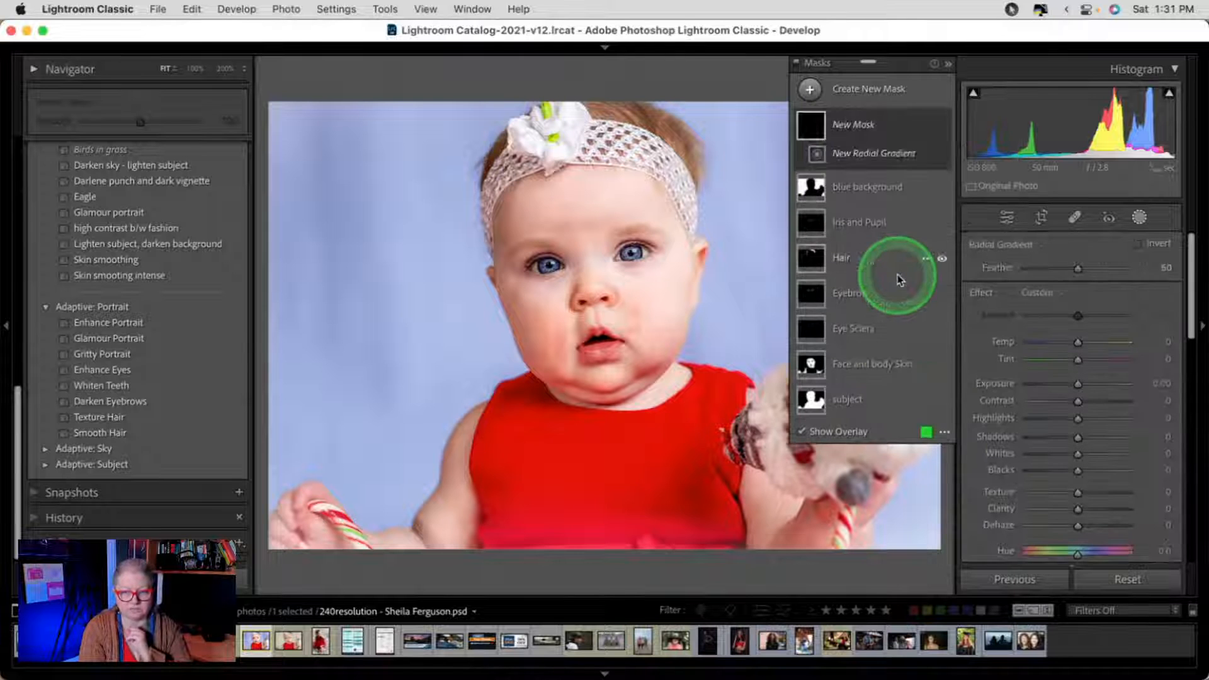
left_click_drag(904, 63, 175, 98)
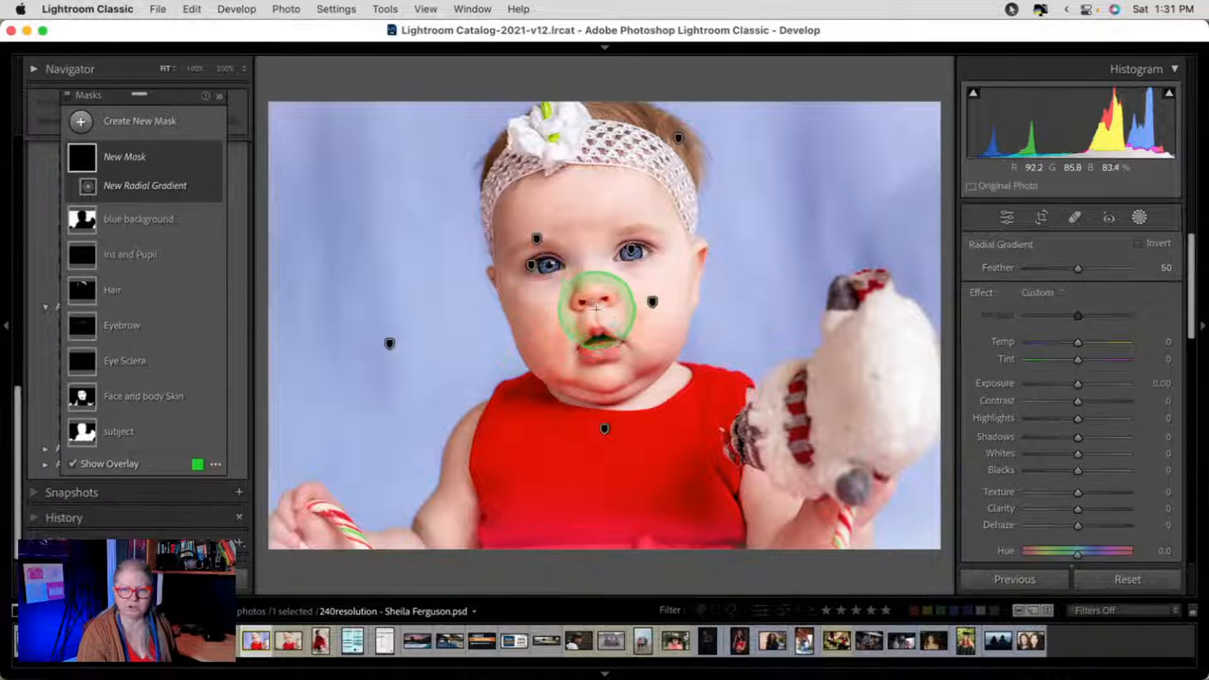
mouse_move(591, 305)
left_mouse_down()
mouse_move(614, 353)
mouse_move(777, 445)
mouse_move(818, 511)
left_mouse_up()
left_click_drag(618, 274, 618, 334)
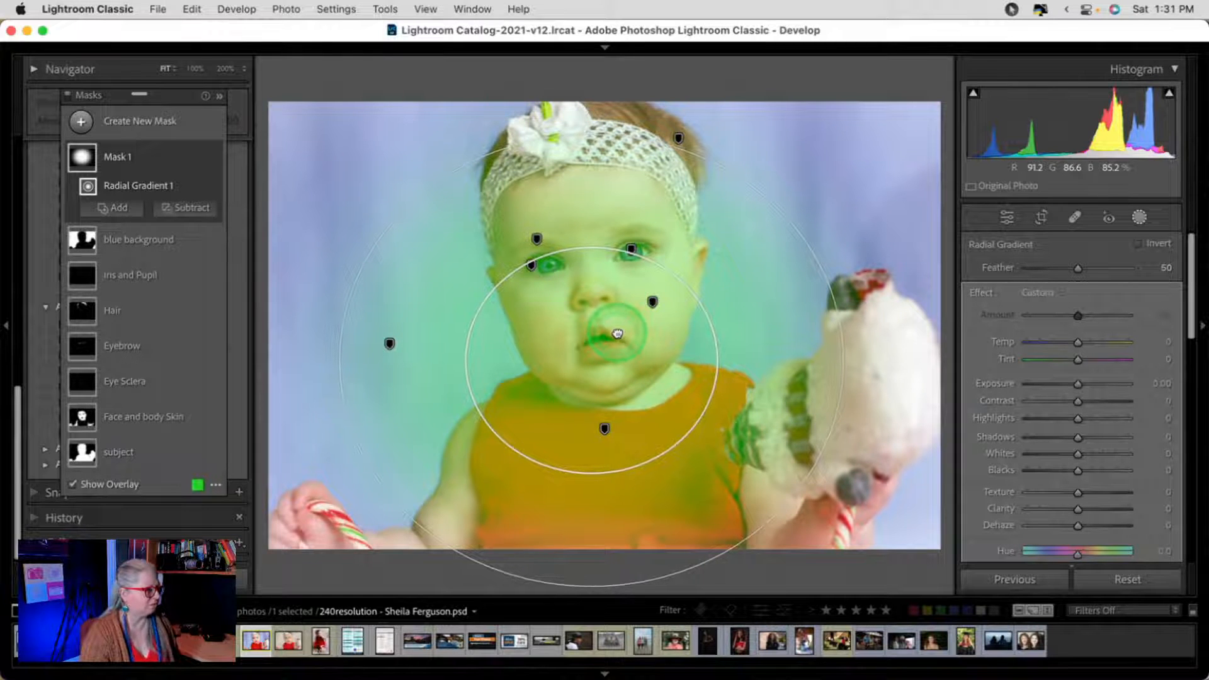
- Brighten the radial gradient mask with Exposure 1.94 and subtract the subject from it
left_click_drag(1077, 383, 1102, 385)
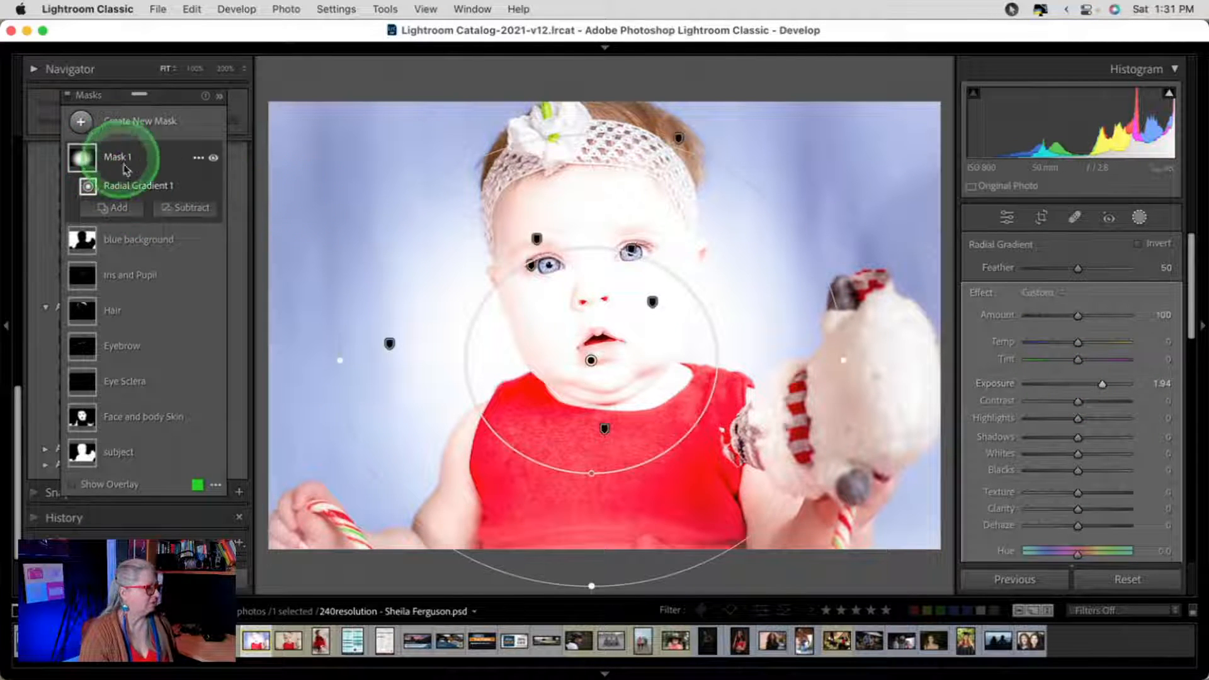
left_click(178, 210)
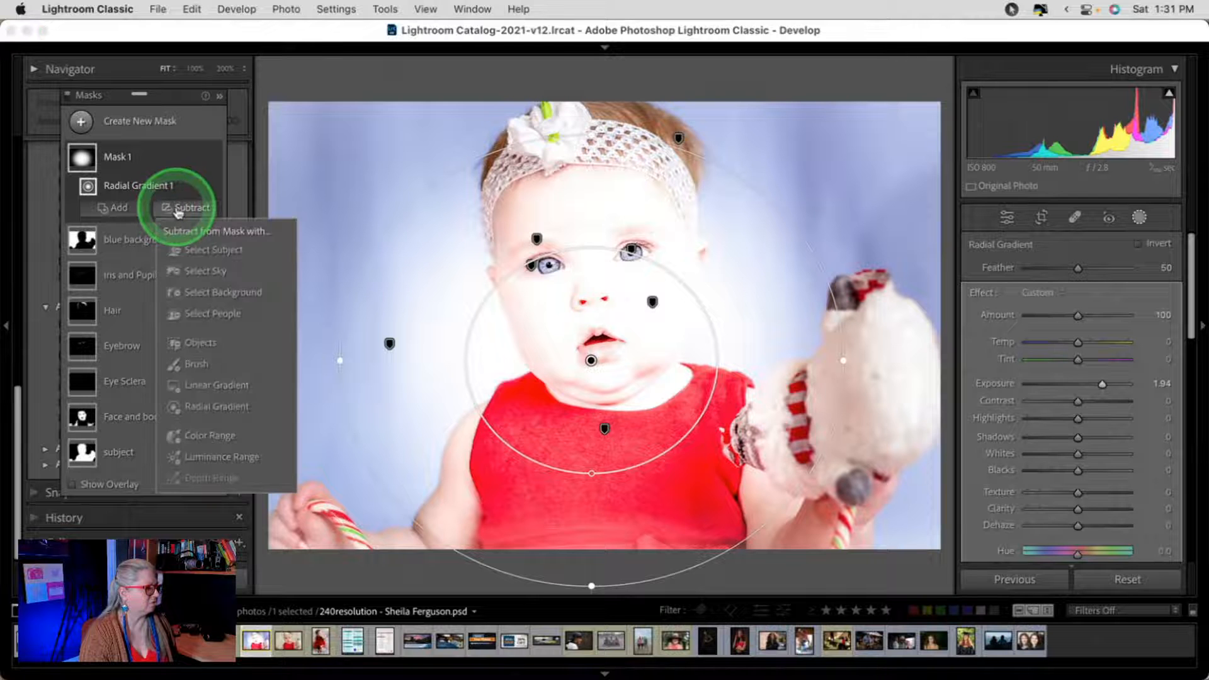
left_click(192, 250)
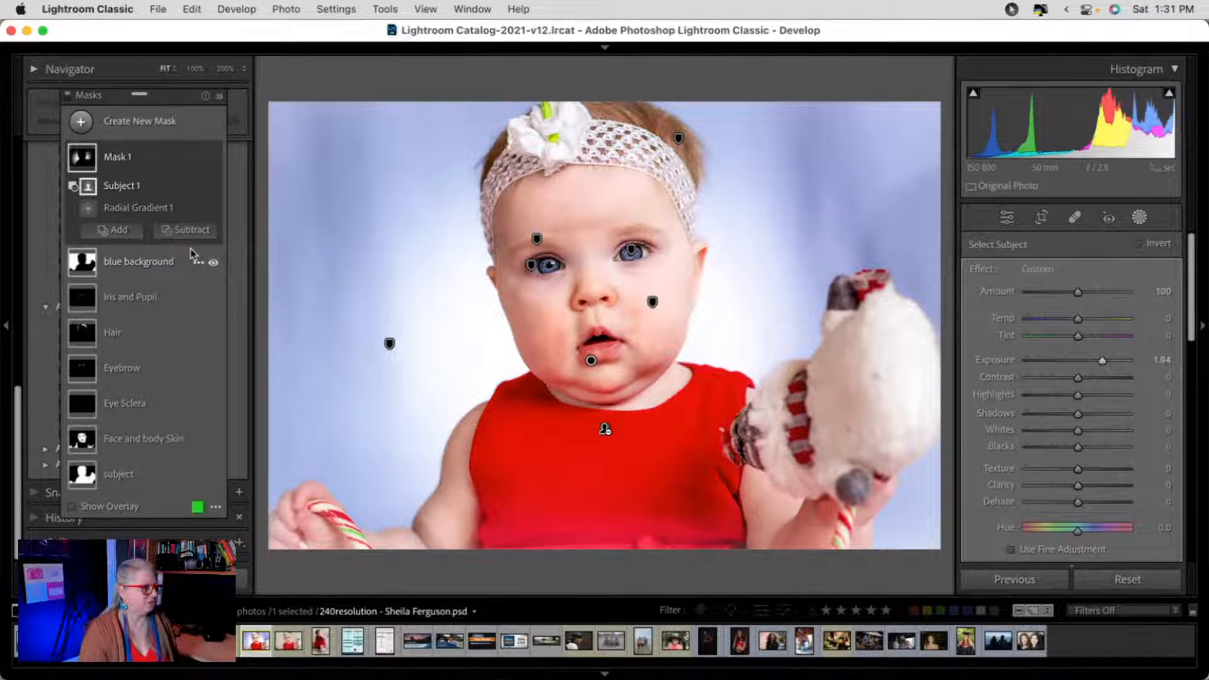
- Widen and heighten the radial gradient, and recenter it near the baby's chin
left_click(591, 360)
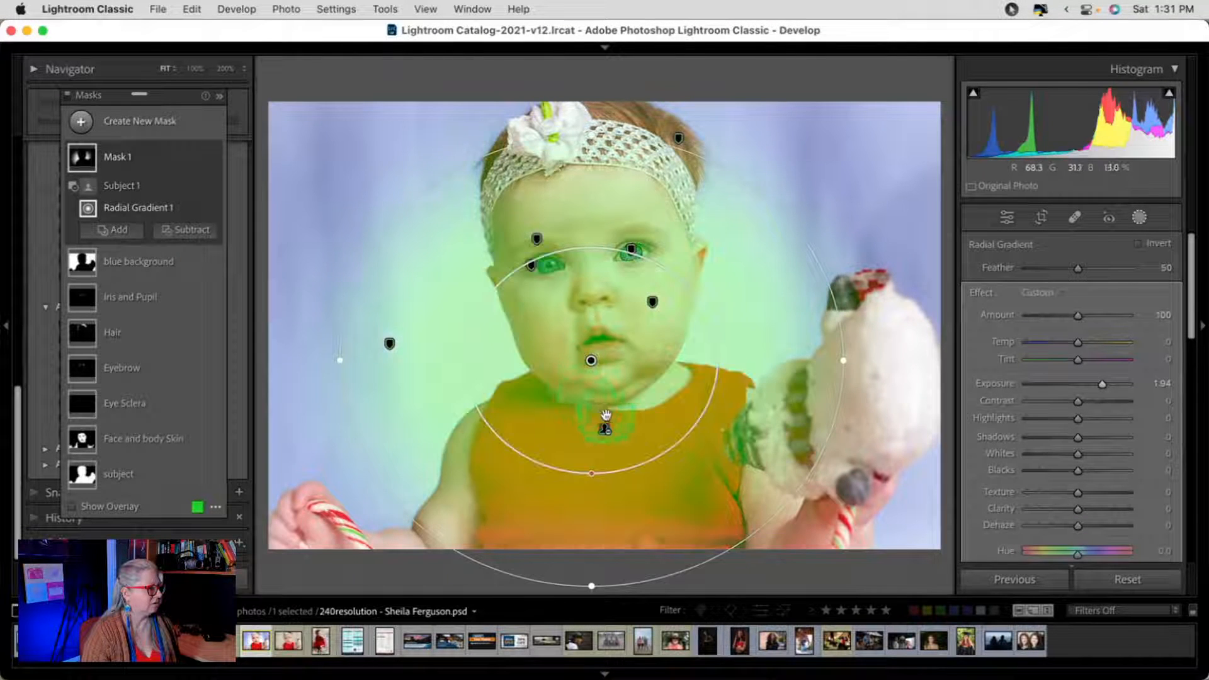
left_click_drag(591, 361, 599, 418)
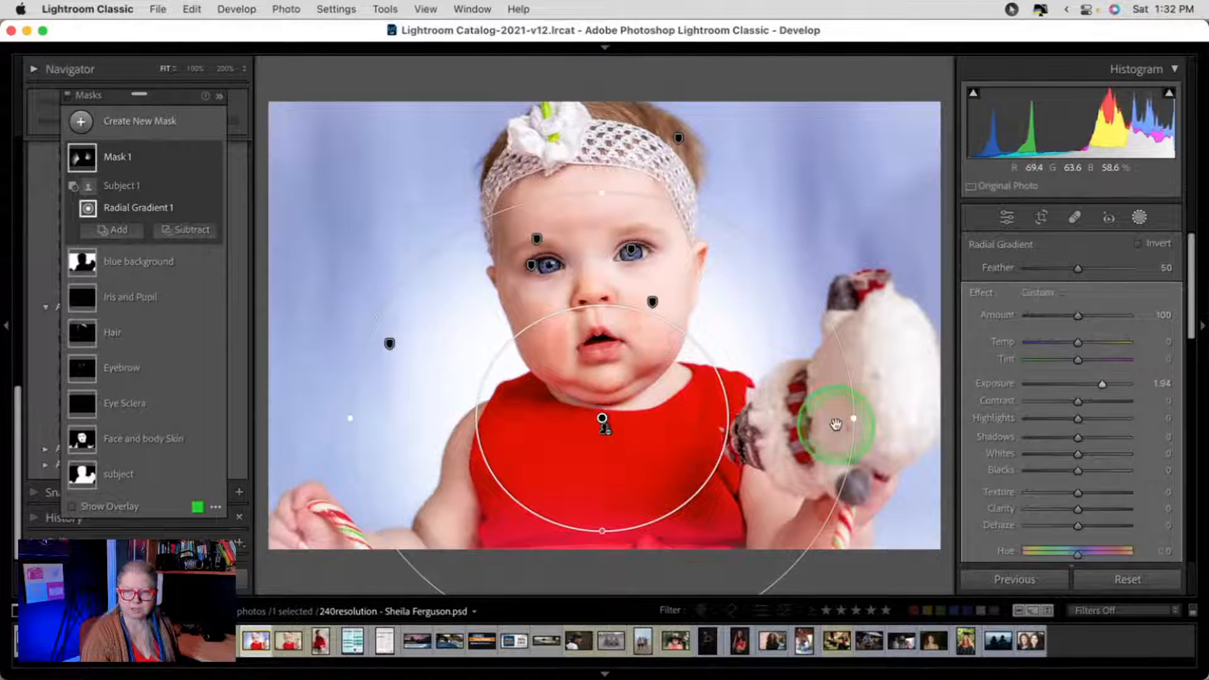
left_click_drag(850, 418, 918, 419)
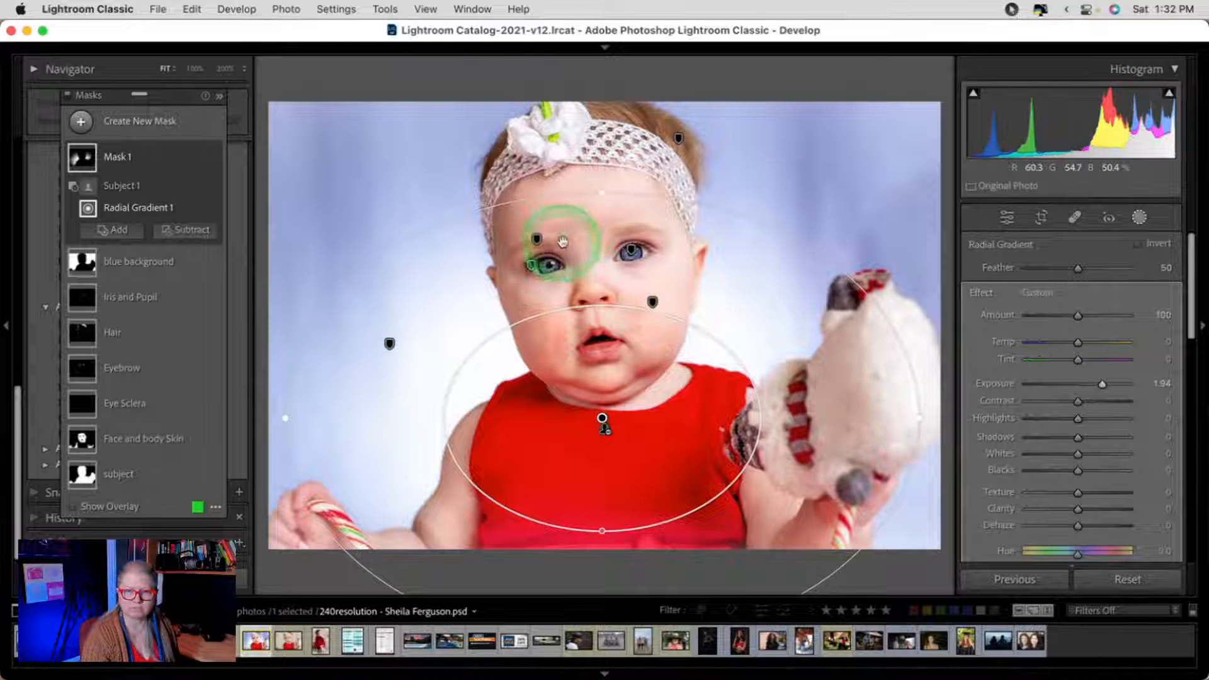
left_click_drag(603, 192, 588, 142)
left_click_drag(657, 521, 642, 486)
- Rename the radial gradient mask as "spotlight"
left_click(190, 161)
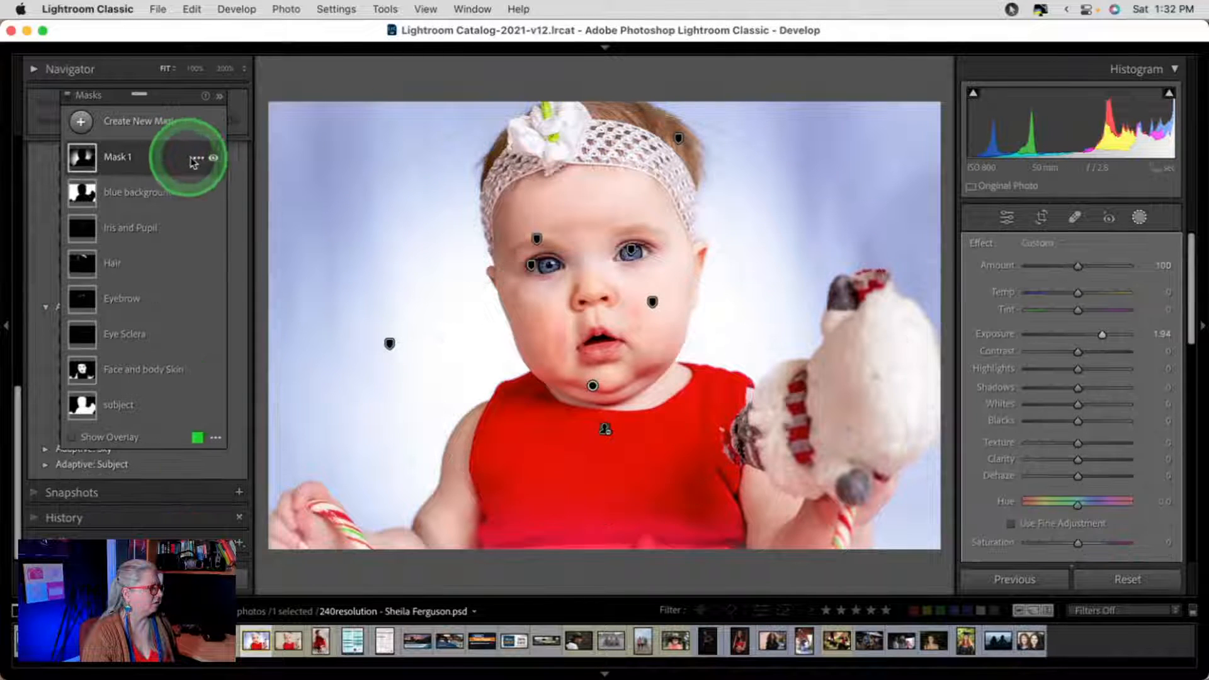
left_click(195, 158)
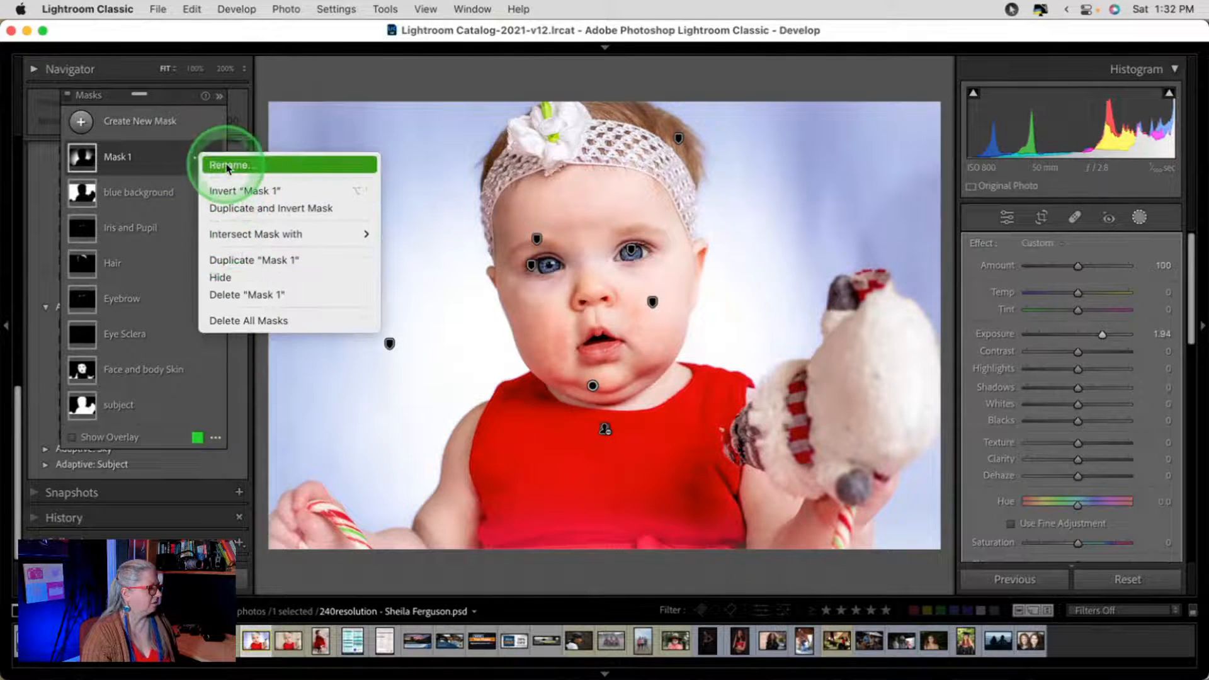
left_click(225, 164)
type("spotlight")
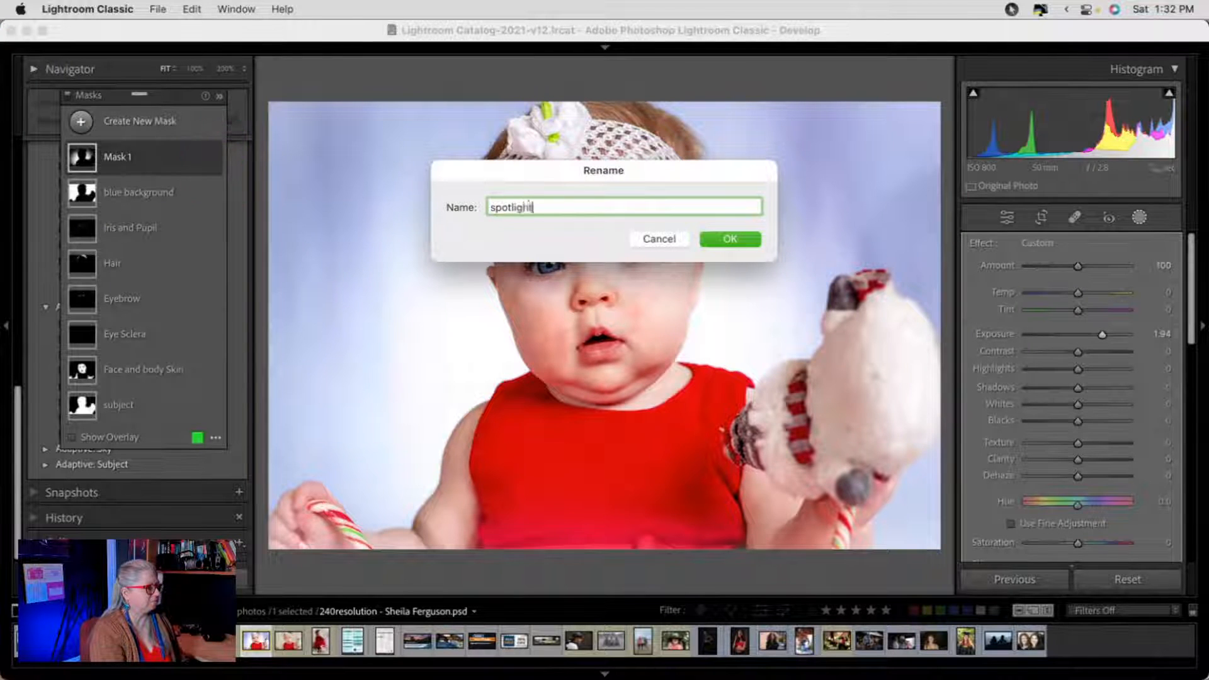
key("Return")
- Neutralize the blue background mask by resetting Temp and Tint to 0 and removing its blue color tint
left_click(143, 194)
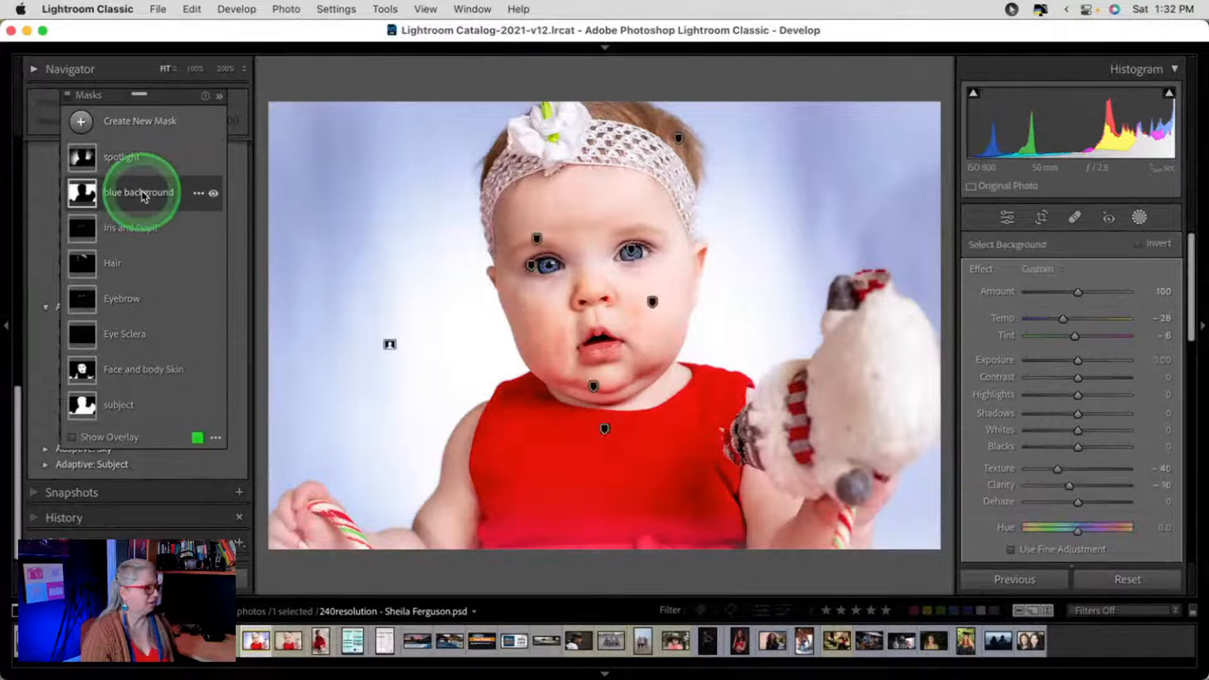
double_click(1007, 316)
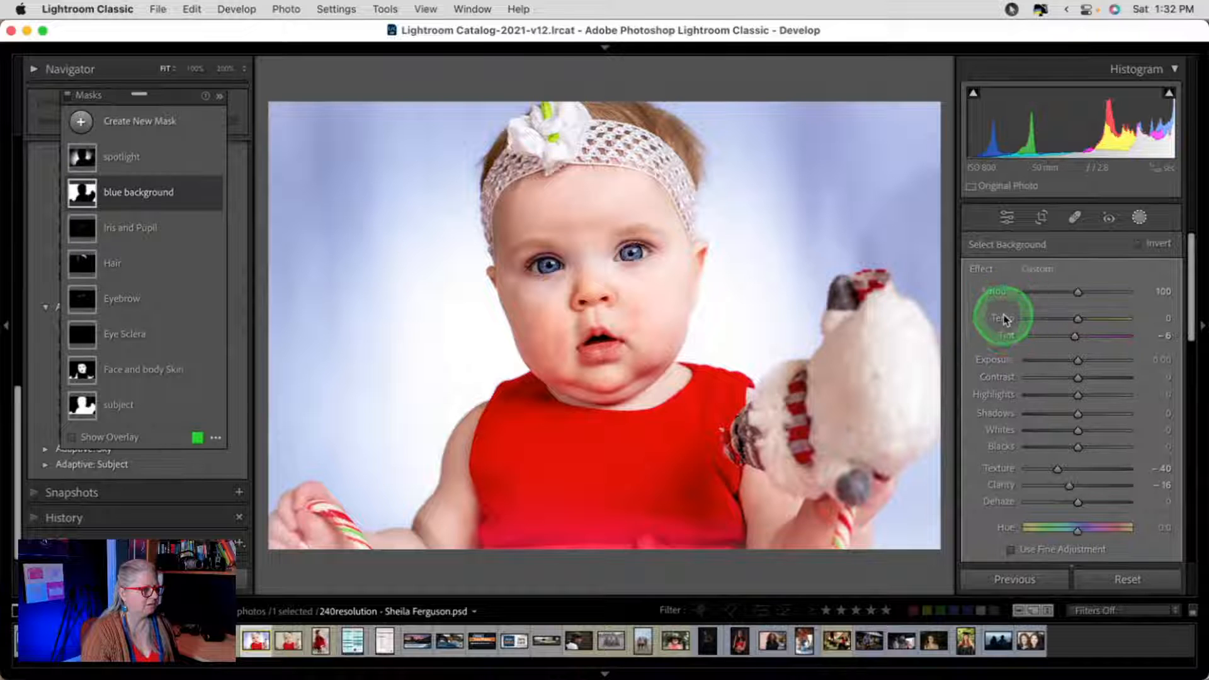
scroll(1048, 374, "down", 3)
scroll(1053, 378, "down", 3)
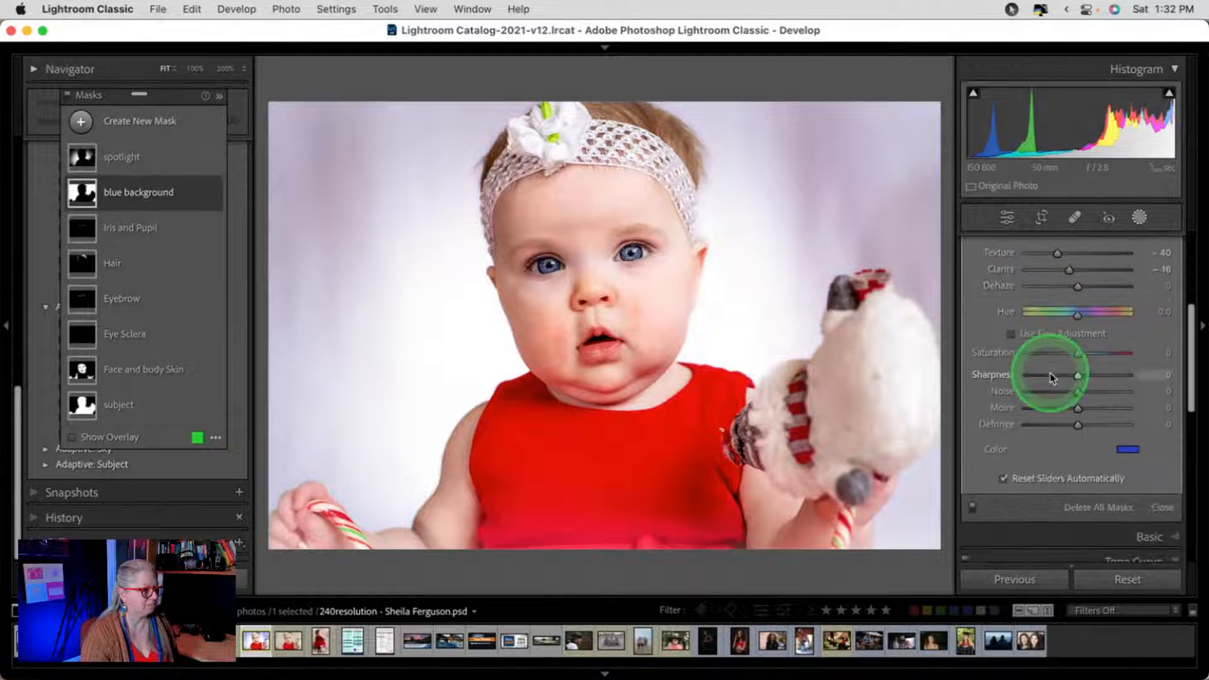
left_click(1127, 449)
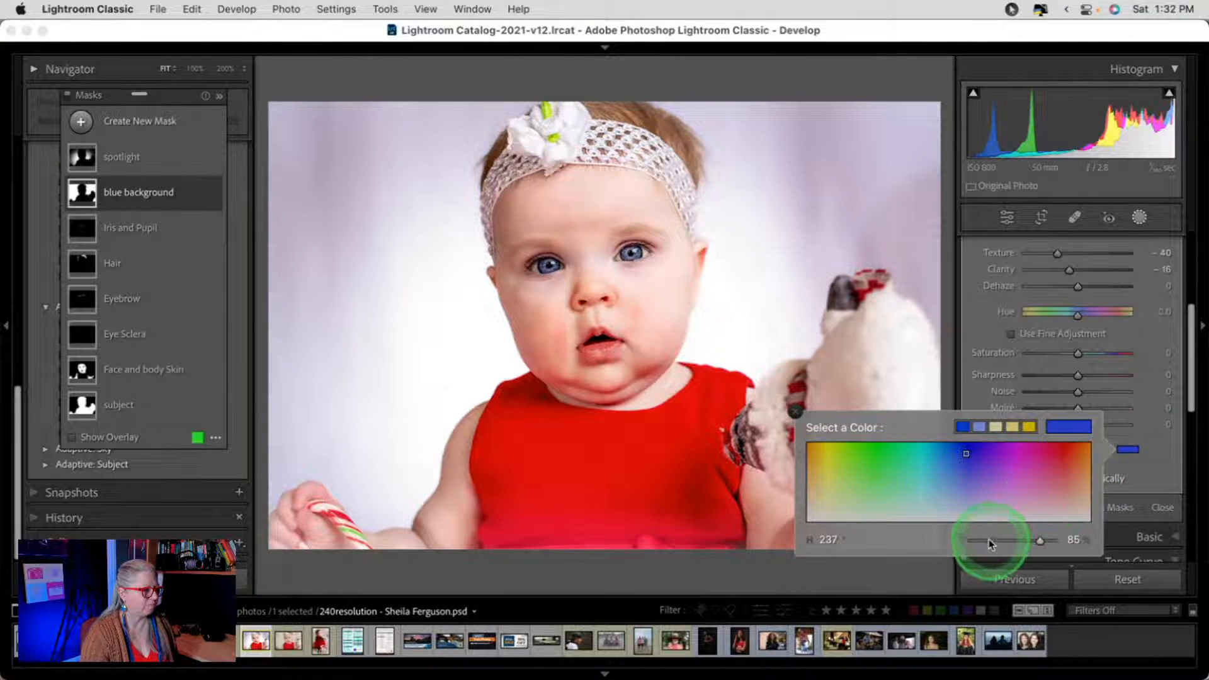
left_click_drag(997, 541, 949, 541)
left_click(1055, 381)
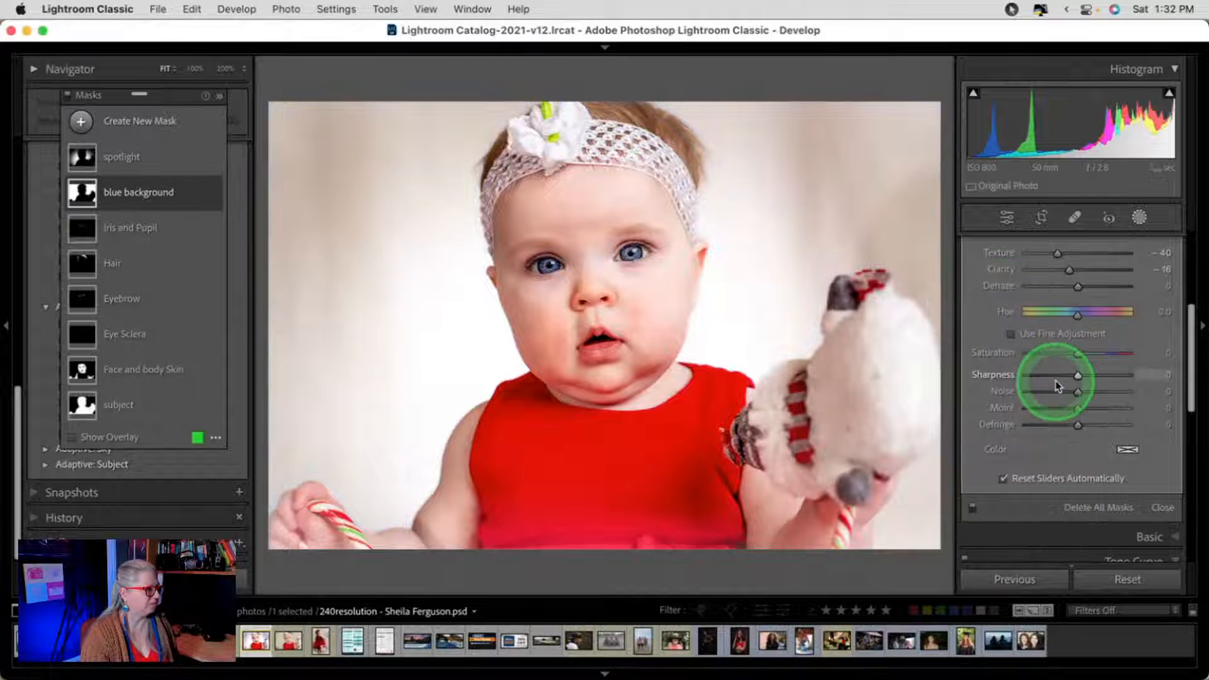
- Lighten, soften and desaturate the blue background mask with Exposure 0.50, Texture -50, Clarity -49 and Saturation -89
scroll(1056, 380, "up", 3)
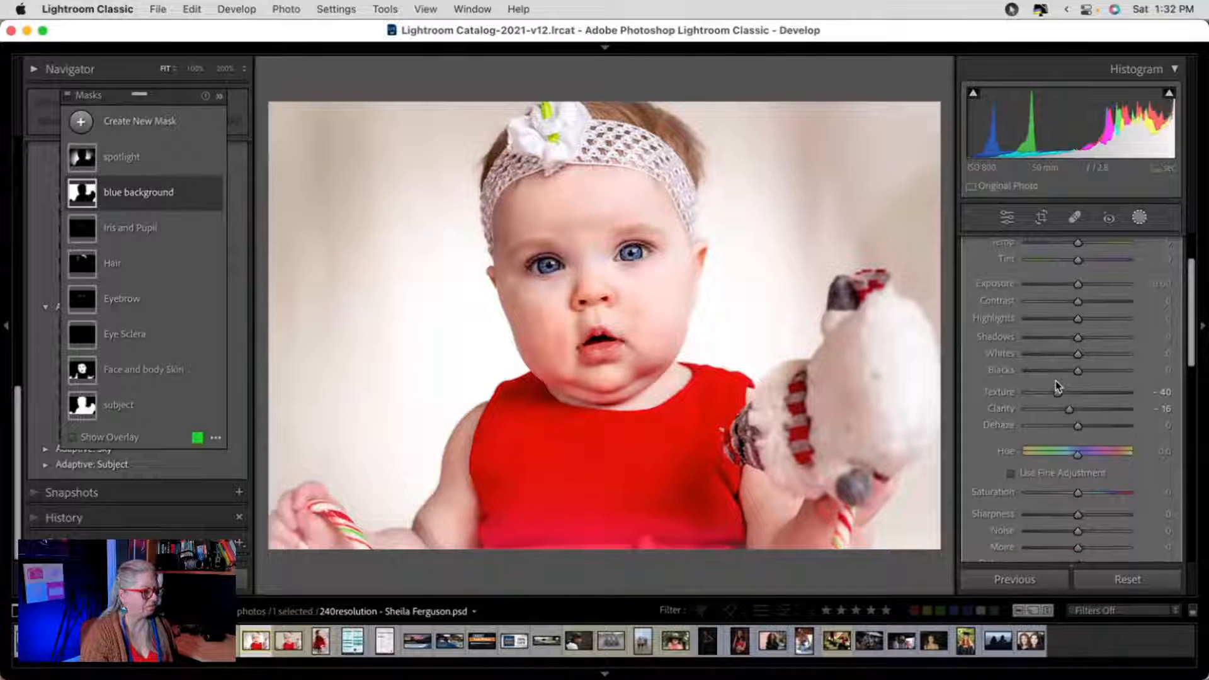
scroll(1080, 346, "up", 2)
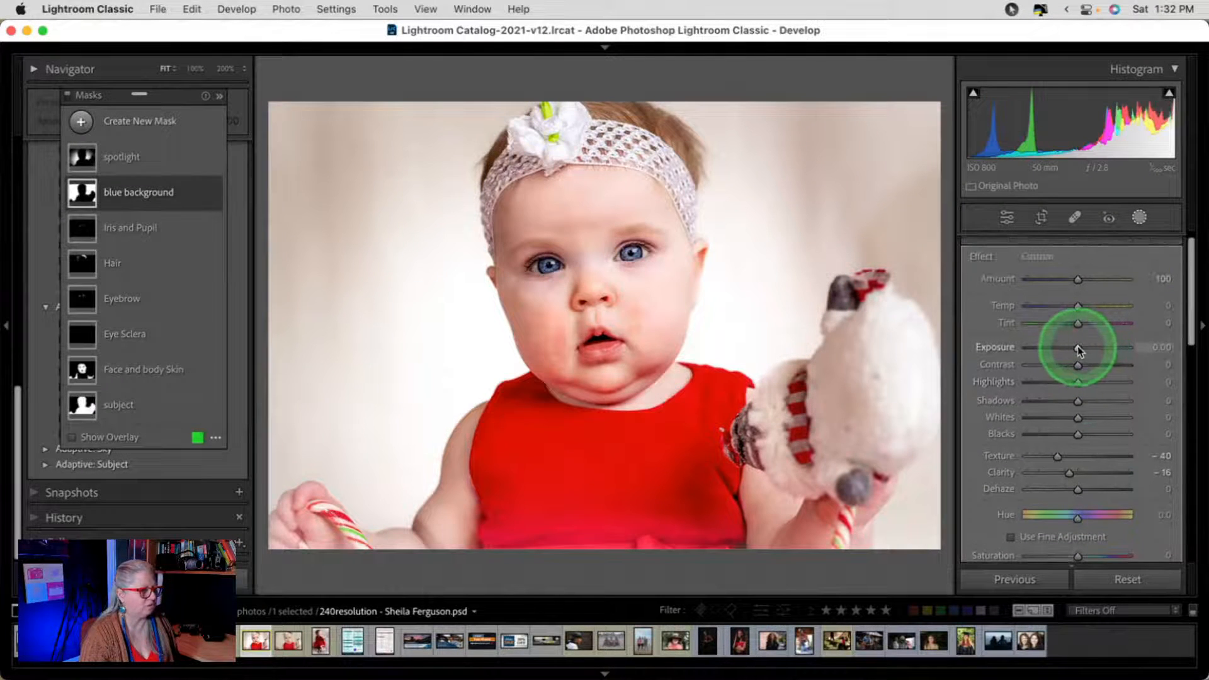
left_click_drag(1080, 345, 1082, 348)
mouse_move(1068, 473)
left_mouse_down()
mouse_move(1052, 472)
mouse_move(1053, 458)
left_mouse_up()
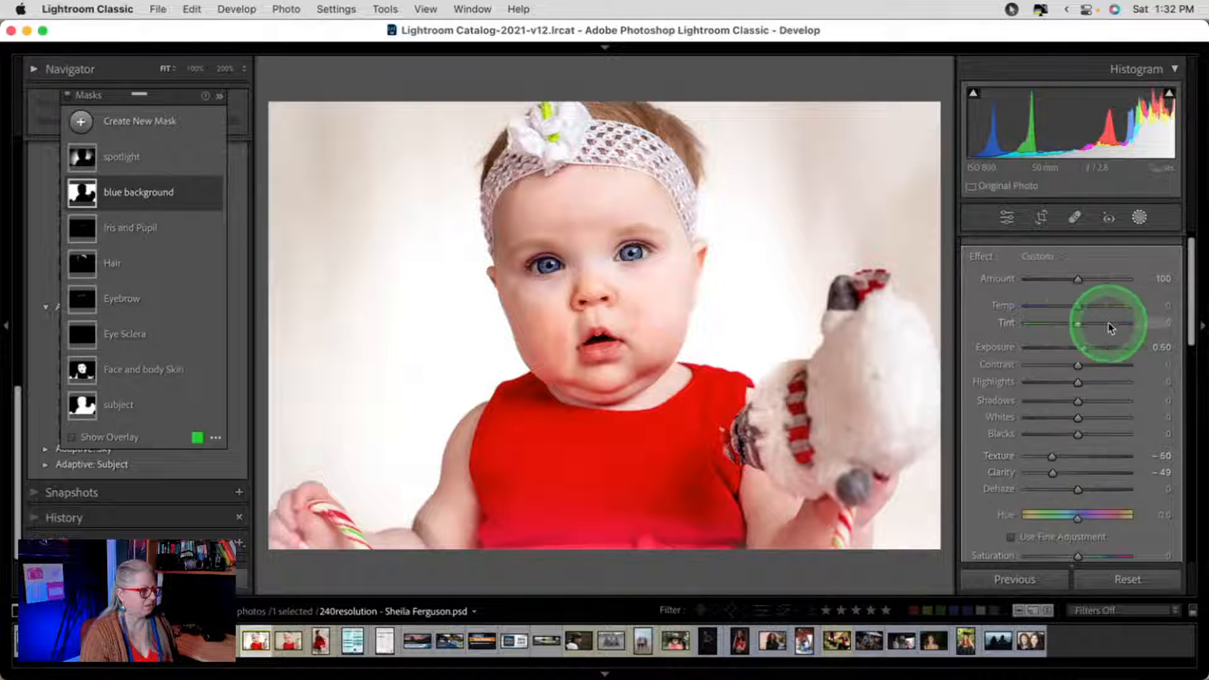
scroll(1080, 318, "down", 2)
left_click_drag(1078, 502, 1034, 502)
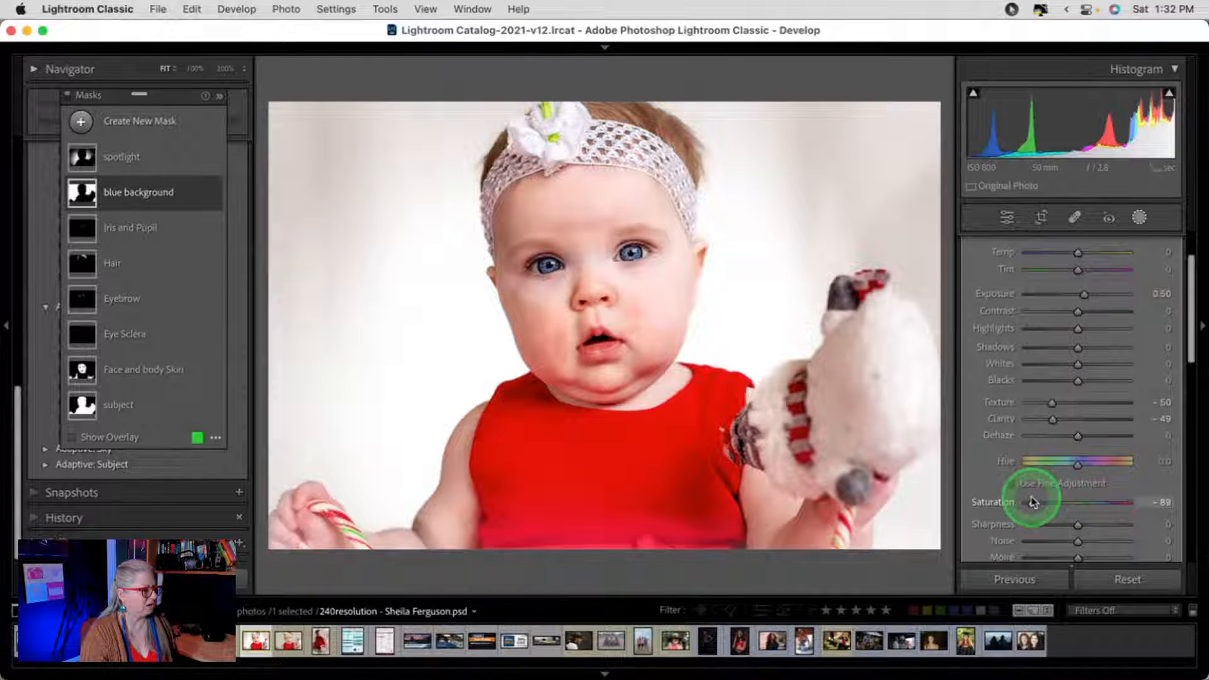
left_click(1064, 465)
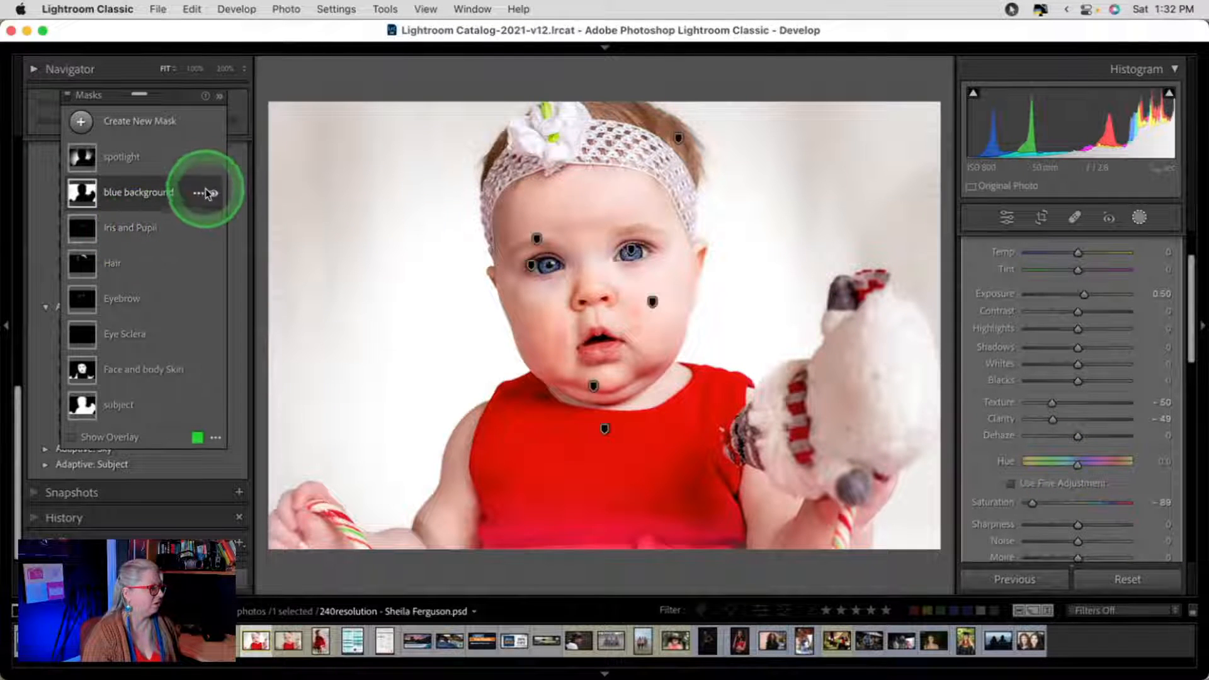
- Compare the photo with and without the blue background mask, and close masking to review the before and after versions
left_click(213, 193)
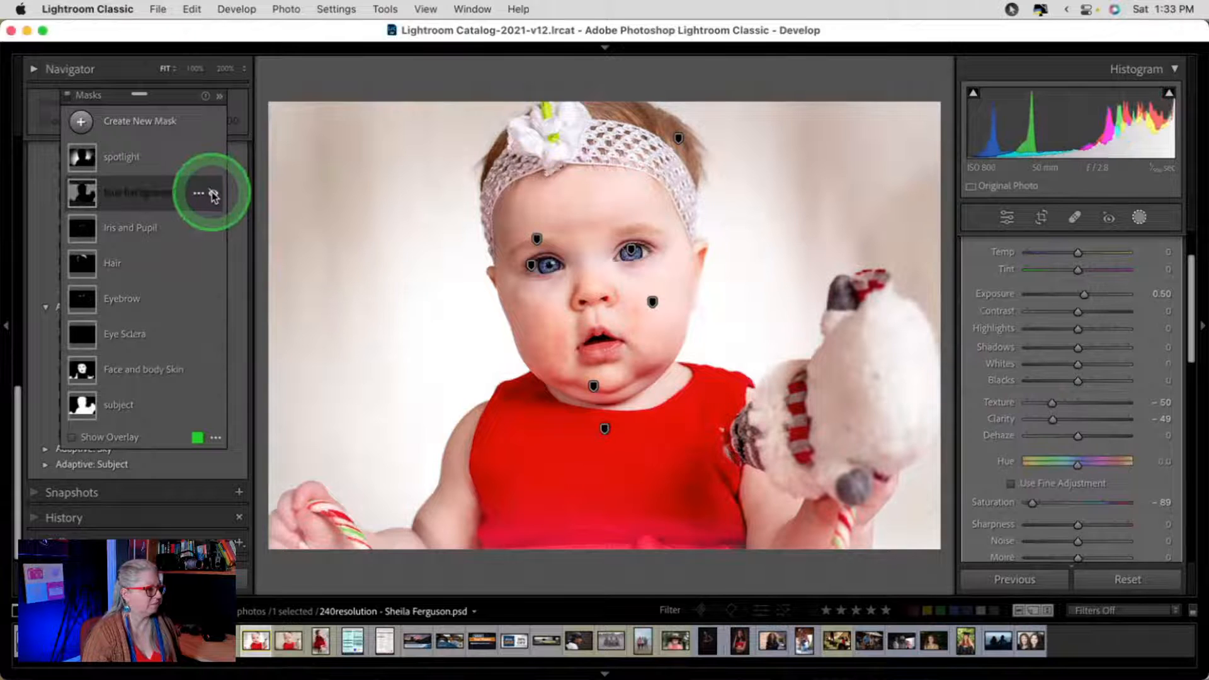
left_click(213, 193)
left_click(1140, 218)
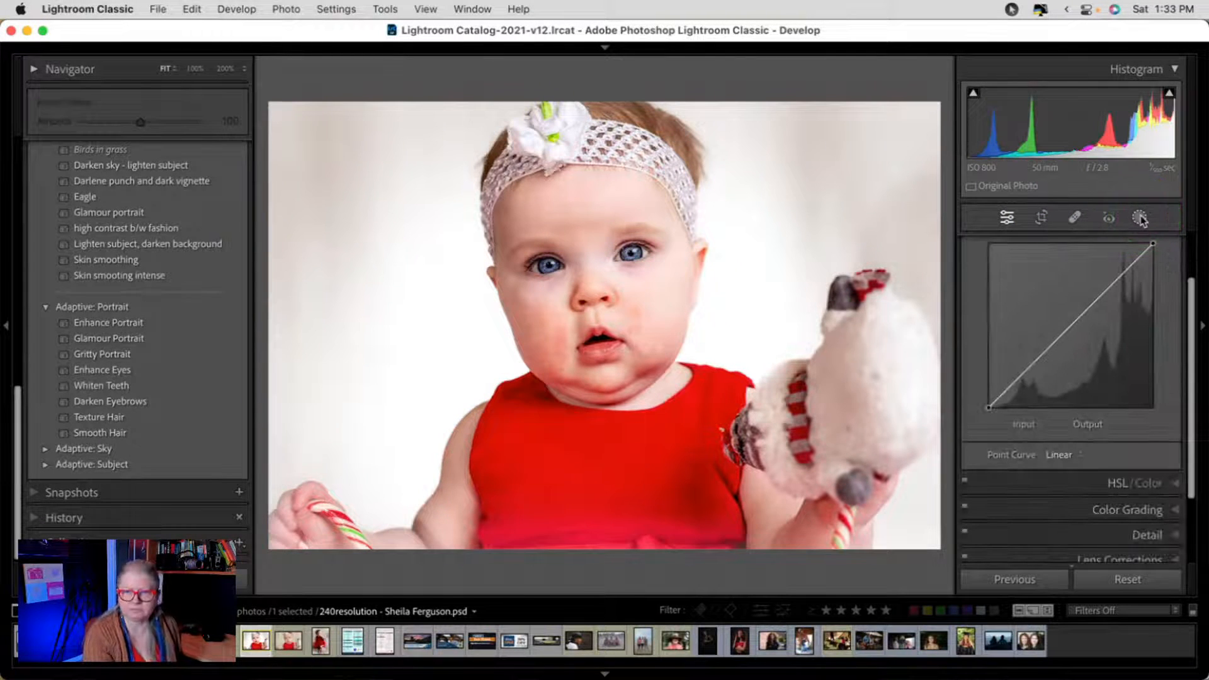
key("backslash")
key("backslash")
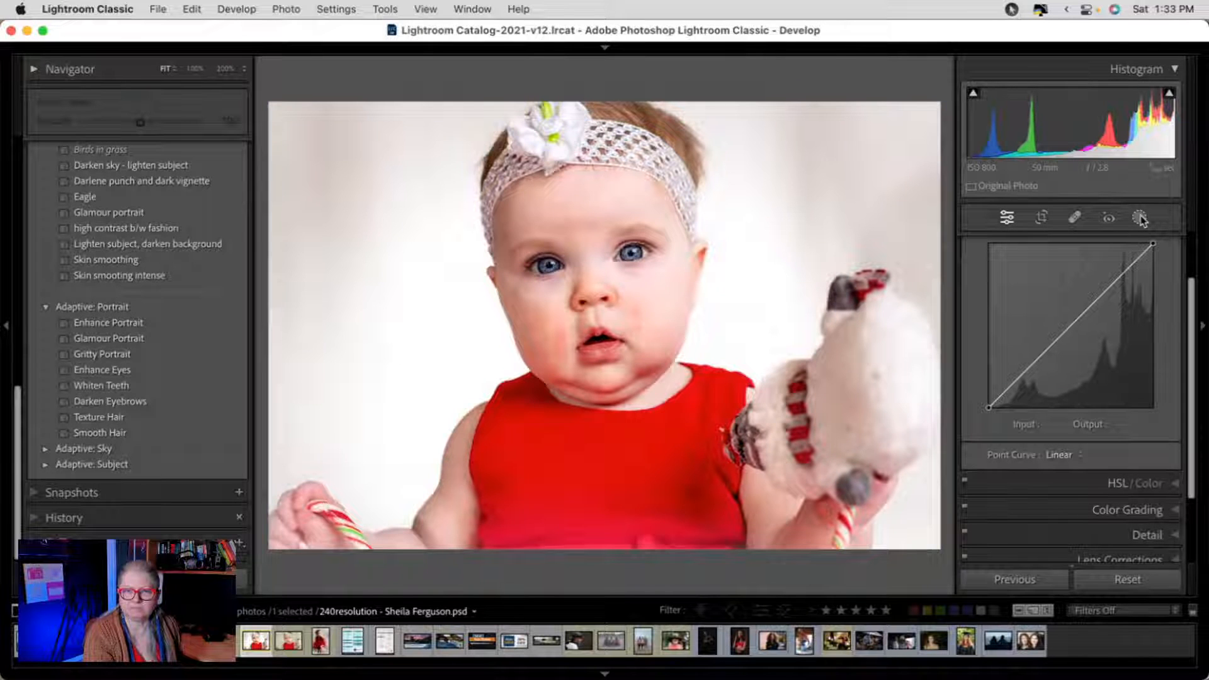
key("backslash")
key("backslash")
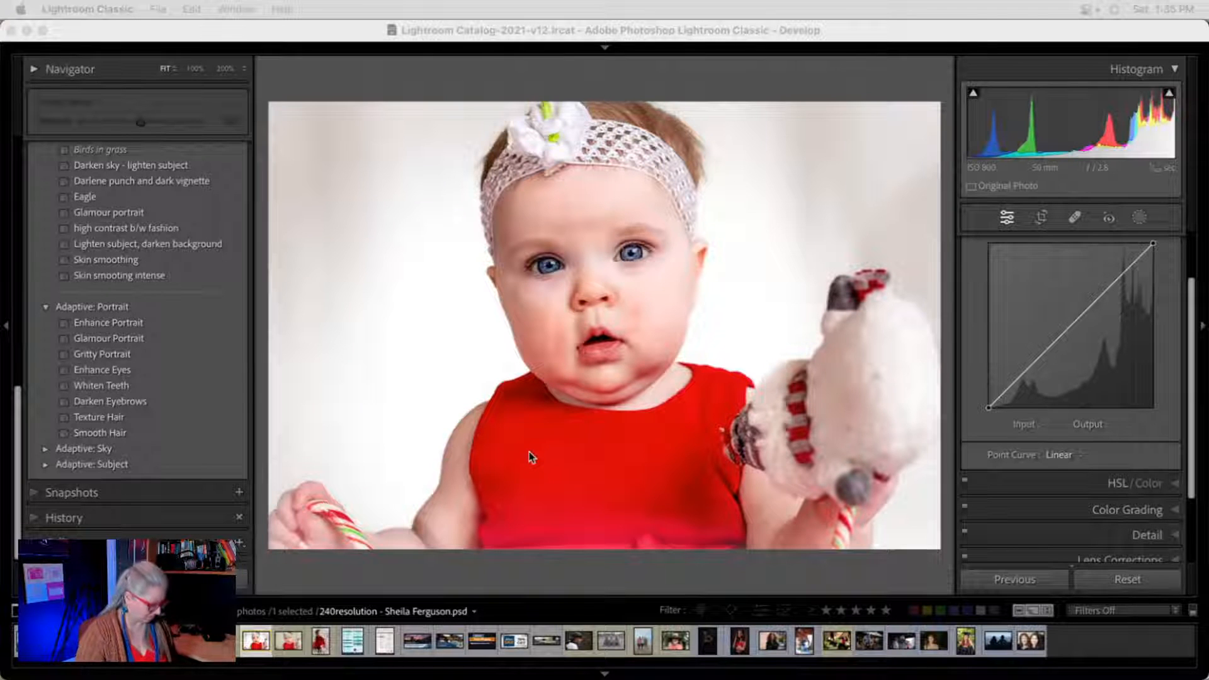
key("f")
key("f")
- Return to the library grid, hide the metadata panels for more room, and open the curly-haired portrait IMG_2063 in a large single view
key("g")
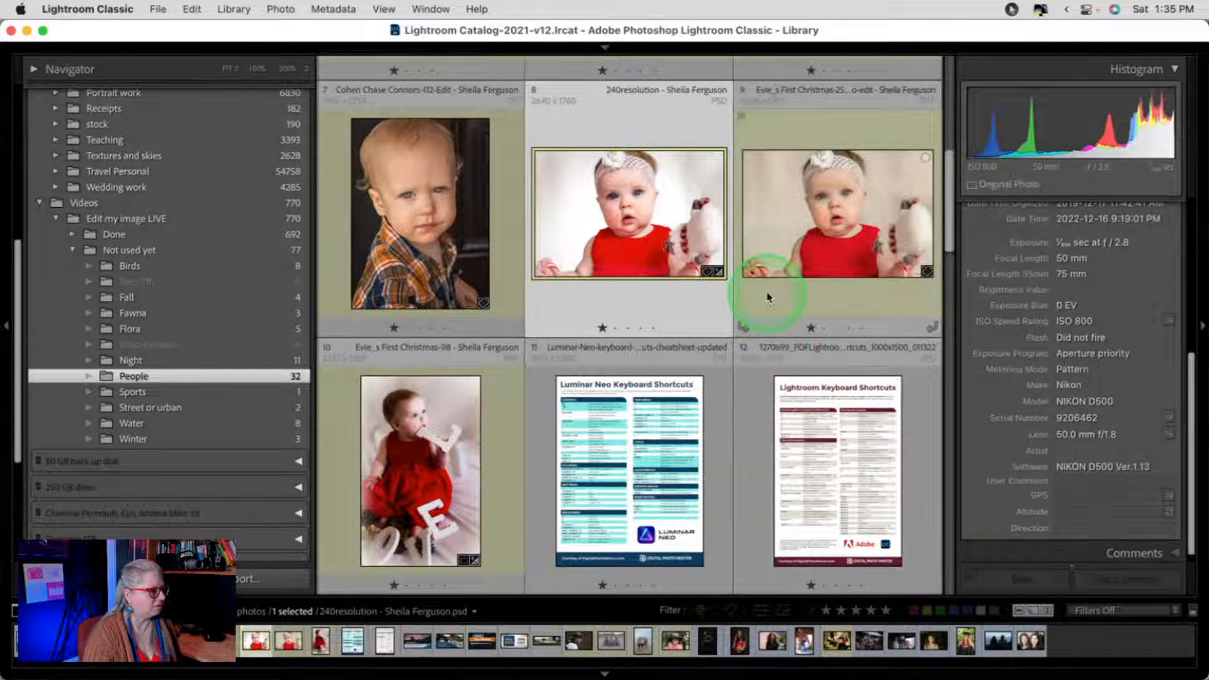
left_click(1201, 327)
scroll(850, 275, "down", 6)
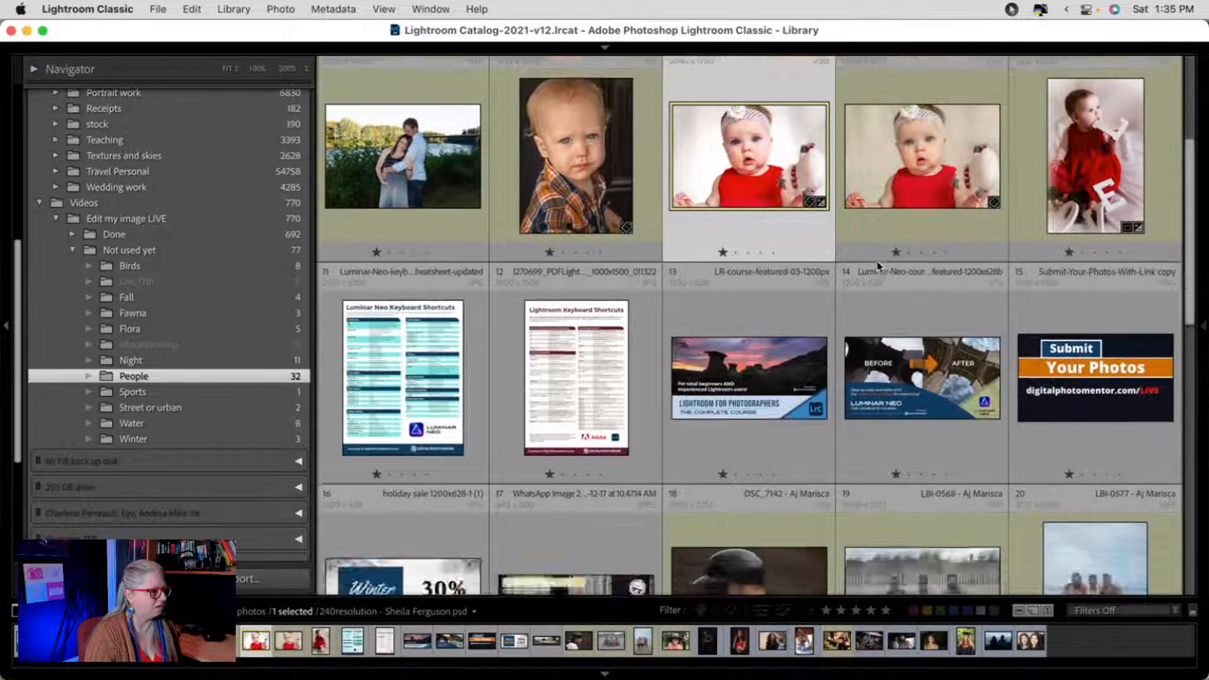
scroll(879, 266, "down", 4)
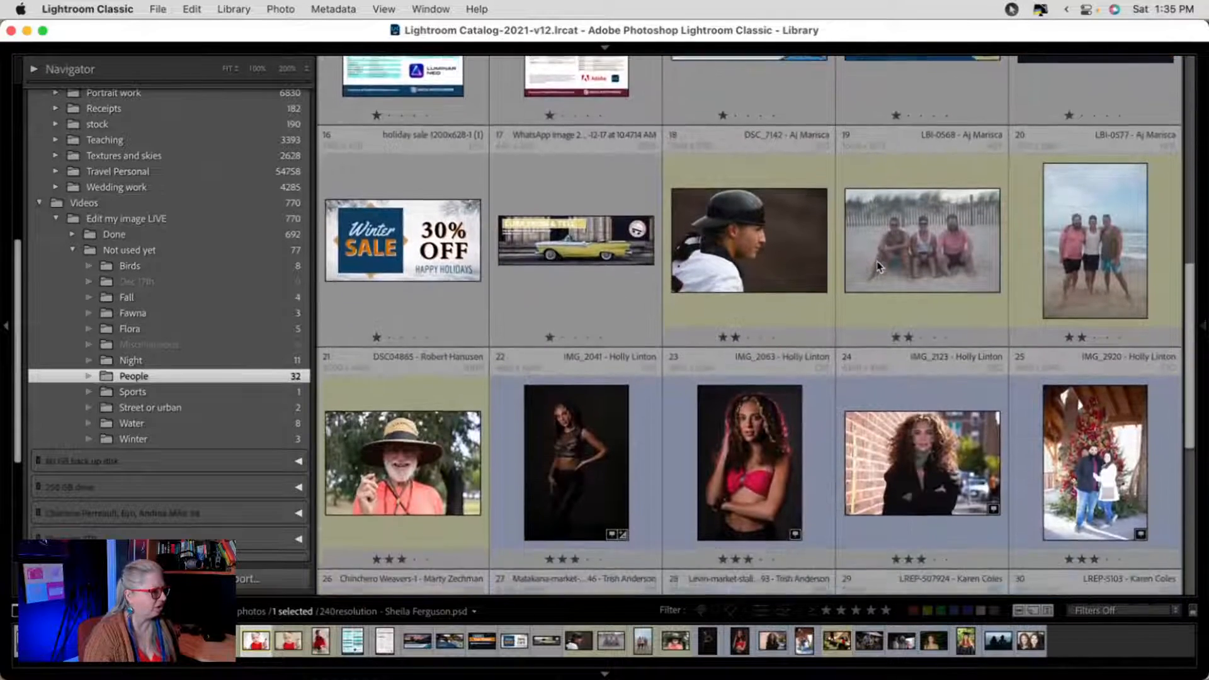
scroll(879, 266, "down", 1)
scroll(879, 266, "down", 1)
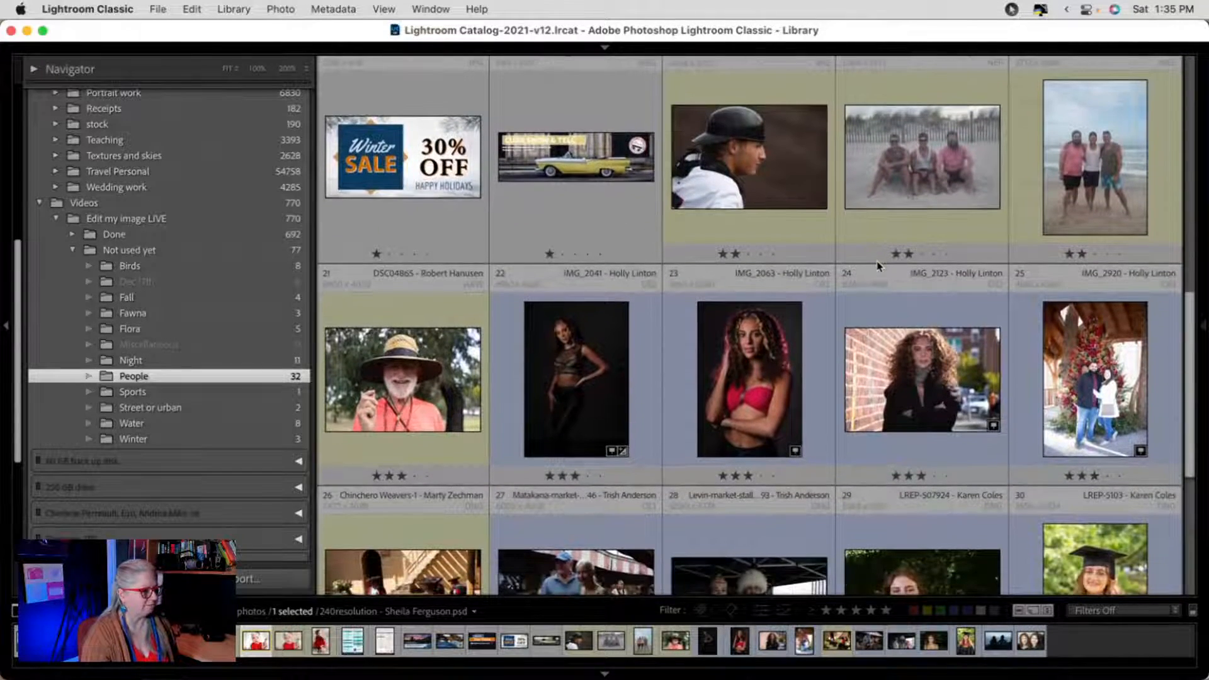
left_click(569, 391)
double_click(719, 396)
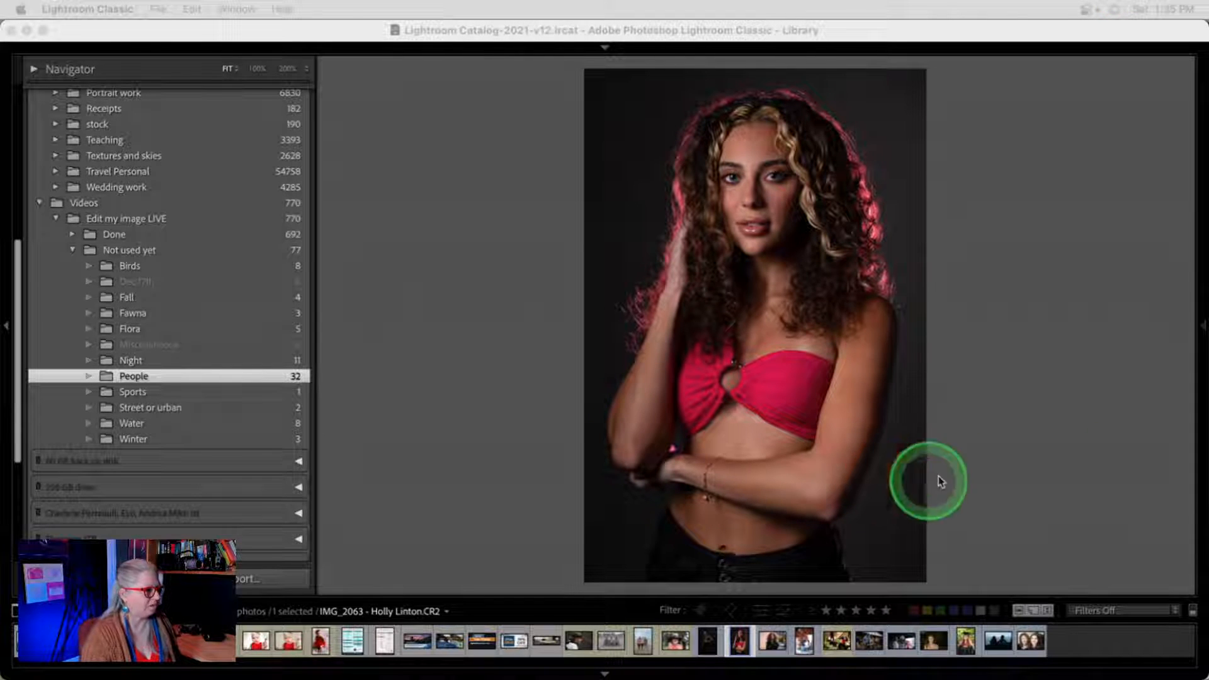
left_click(1000, 361)
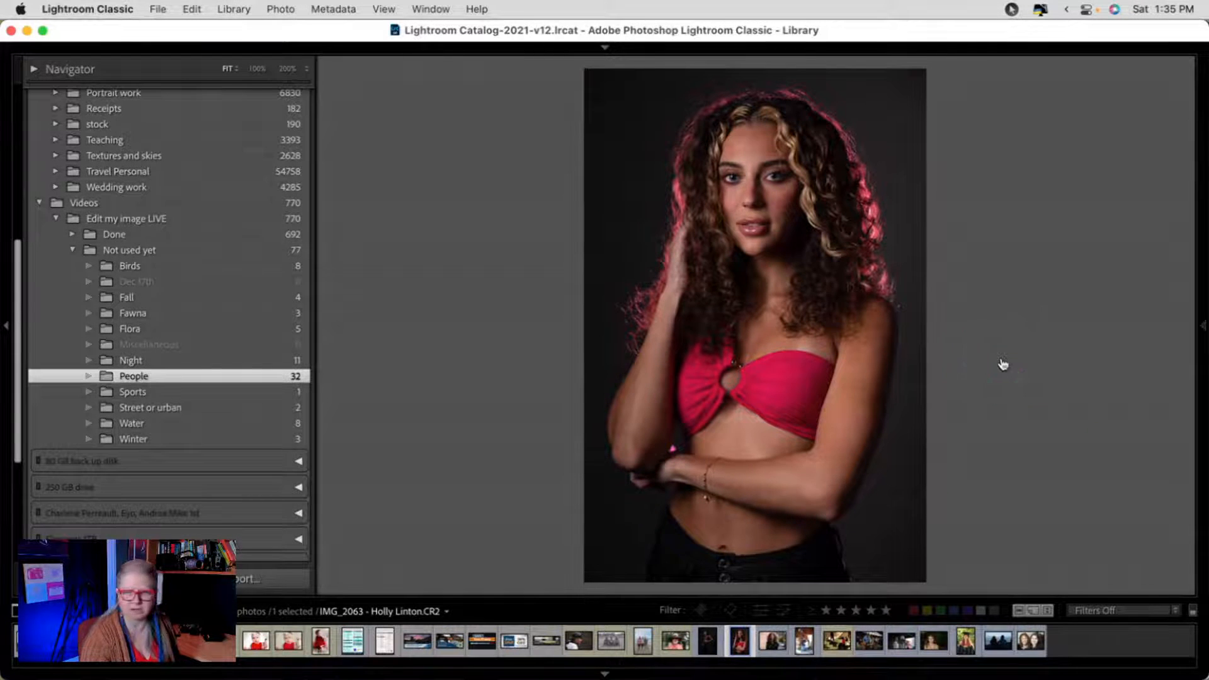
- Switch to Chrome and look through the portrait, Lightroom, Luminar Neo and Photoshop courses on the holiday sale page
key("super+Tab")
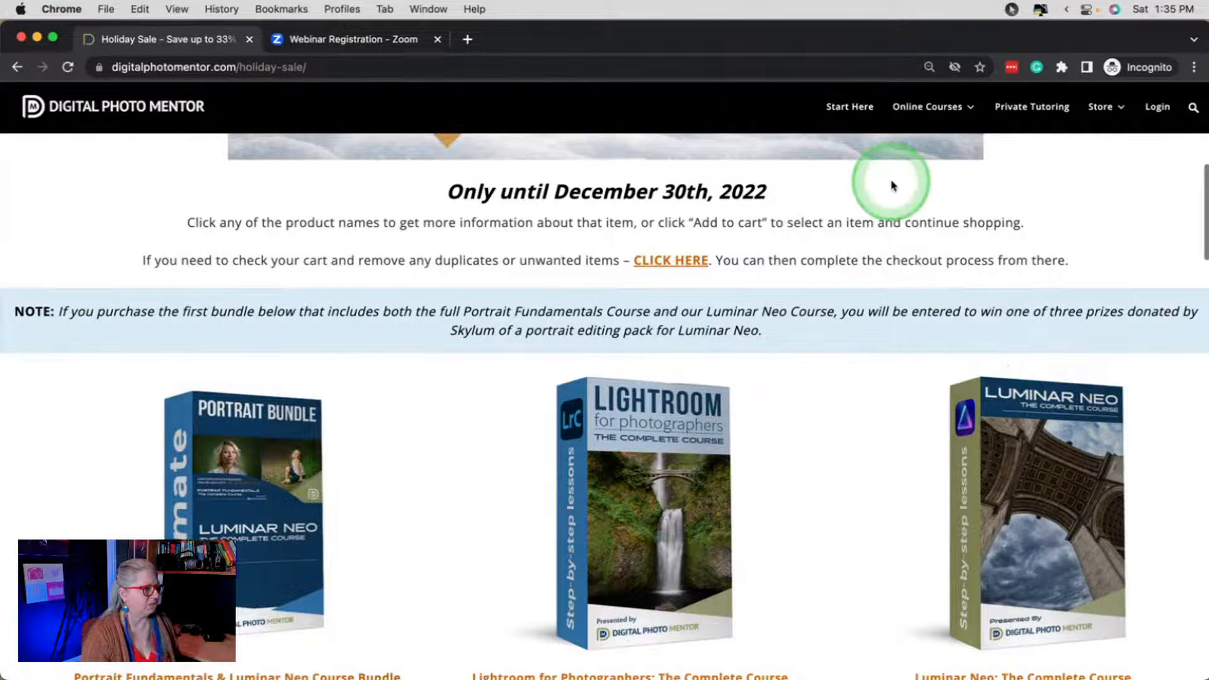
scroll(868, 201, "down", 3)
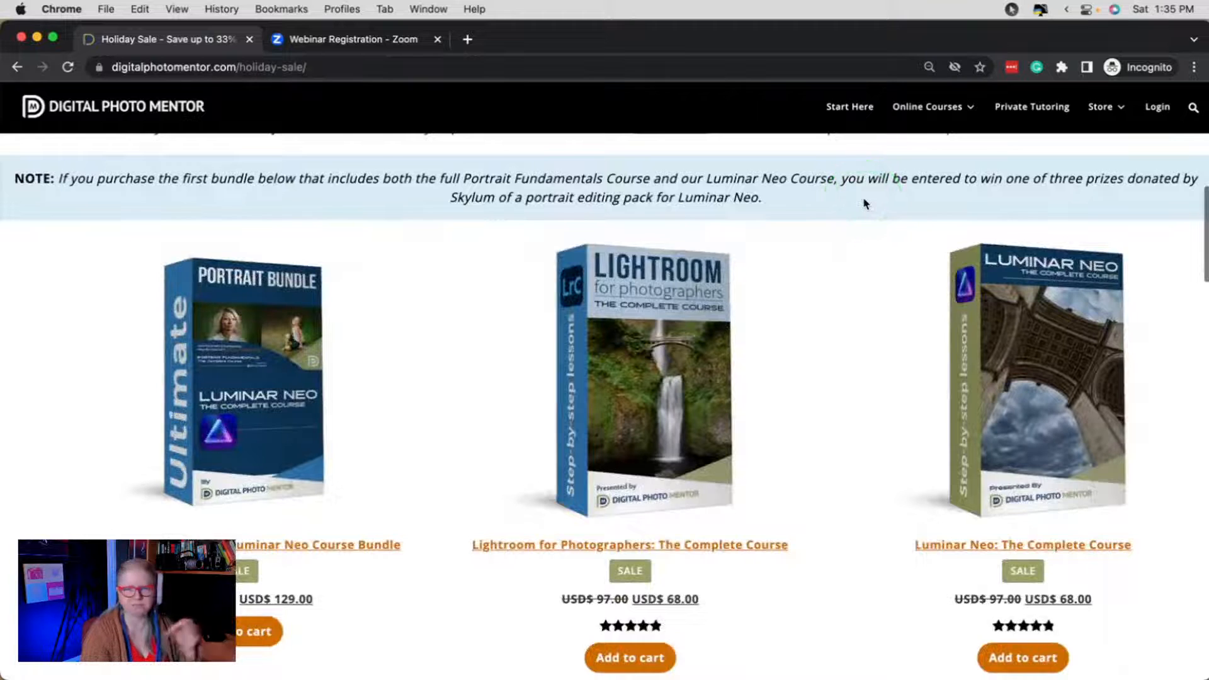
scroll(864, 203, "down", 2)
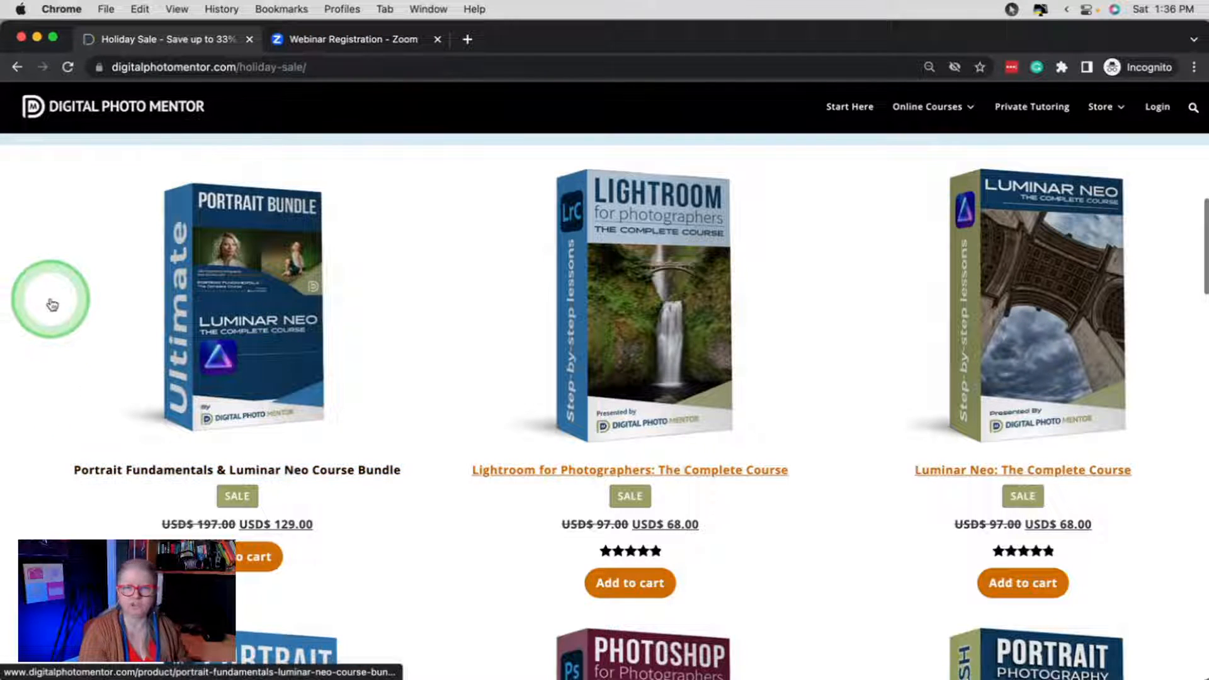
scroll(52, 304, "down", 1)
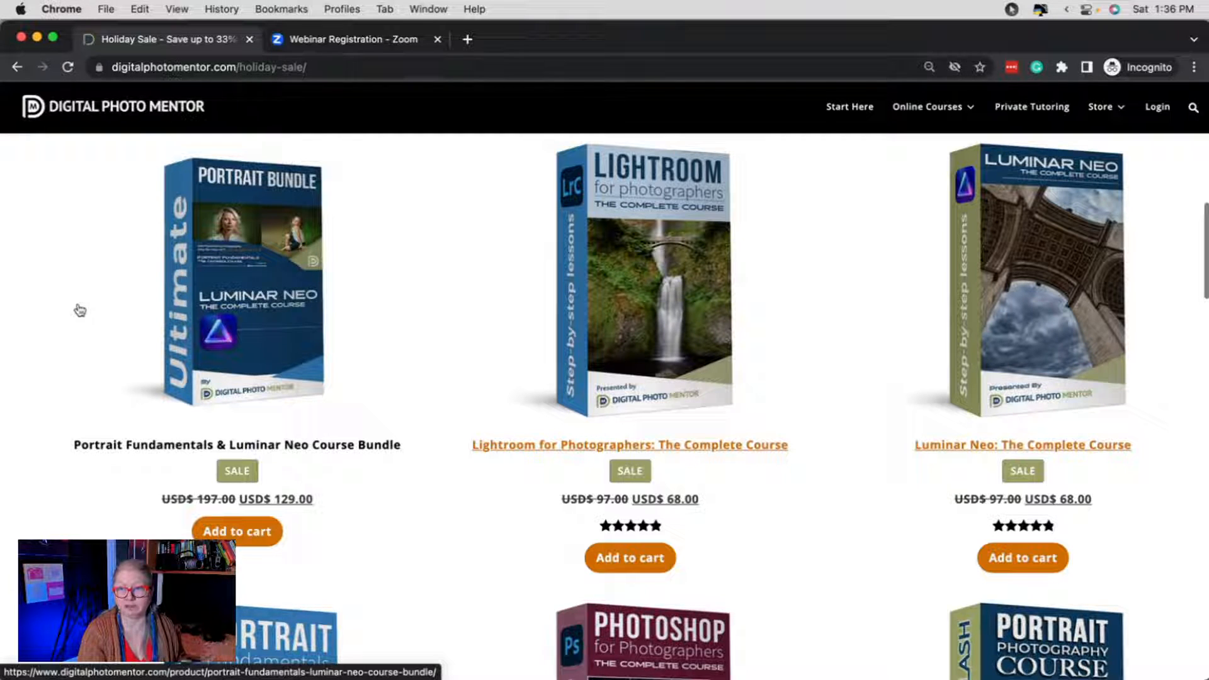
left_click(79, 321)
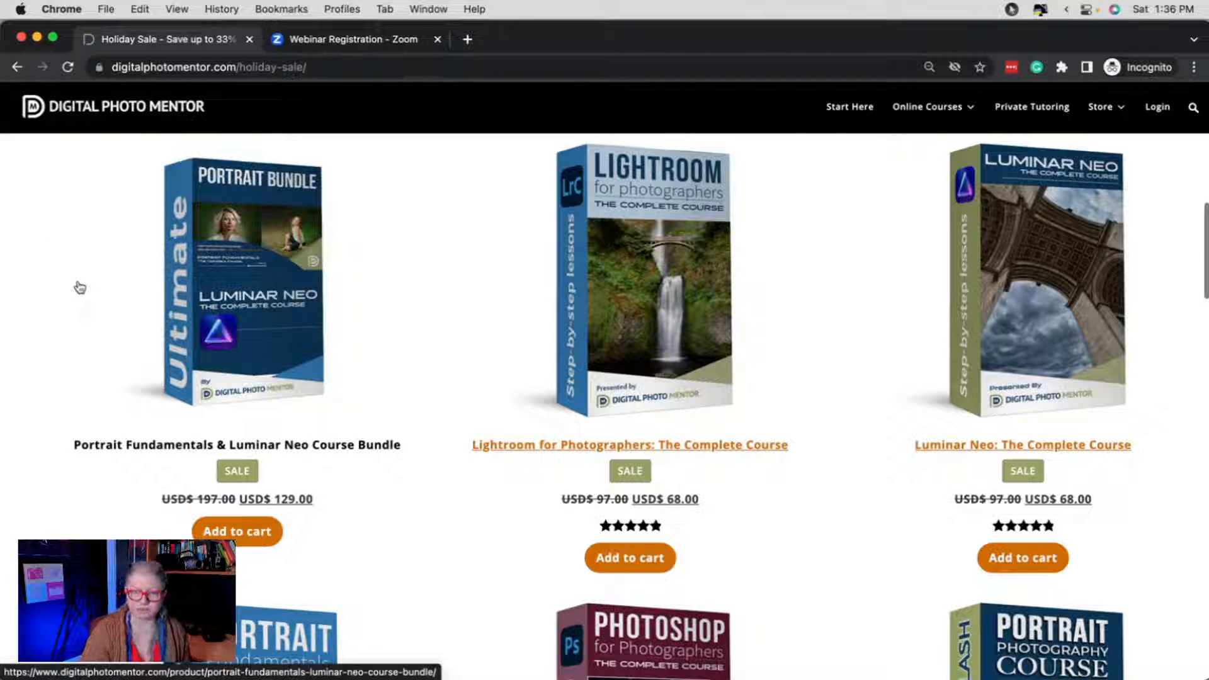
scroll(80, 287, "down", 5)
scroll(80, 288, "down", 5)
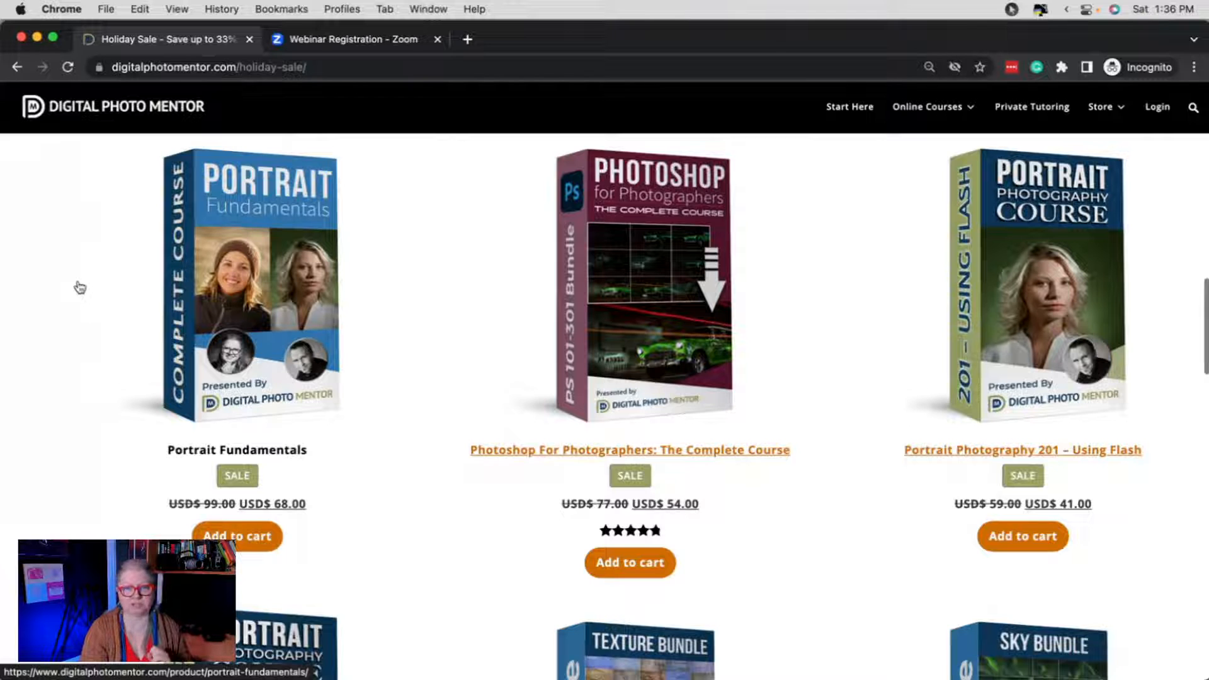
scroll(80, 287, "down", 2)
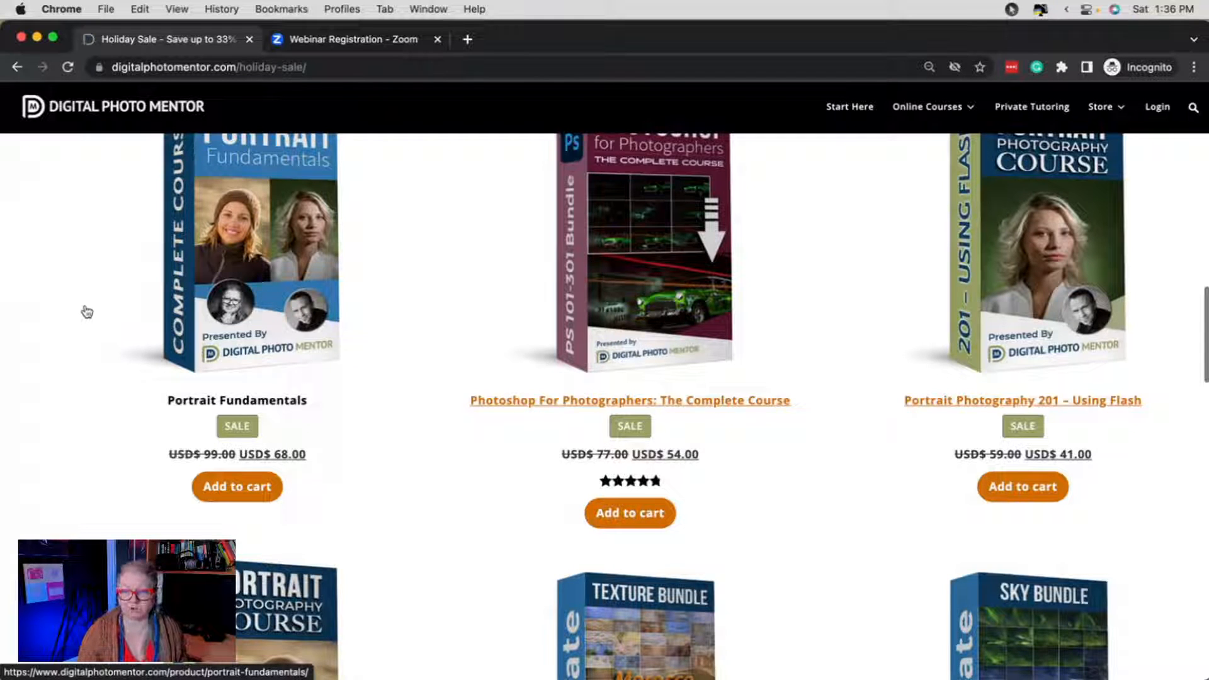
scroll(86, 296, "down", 2)
scroll(84, 296, "up", 3)
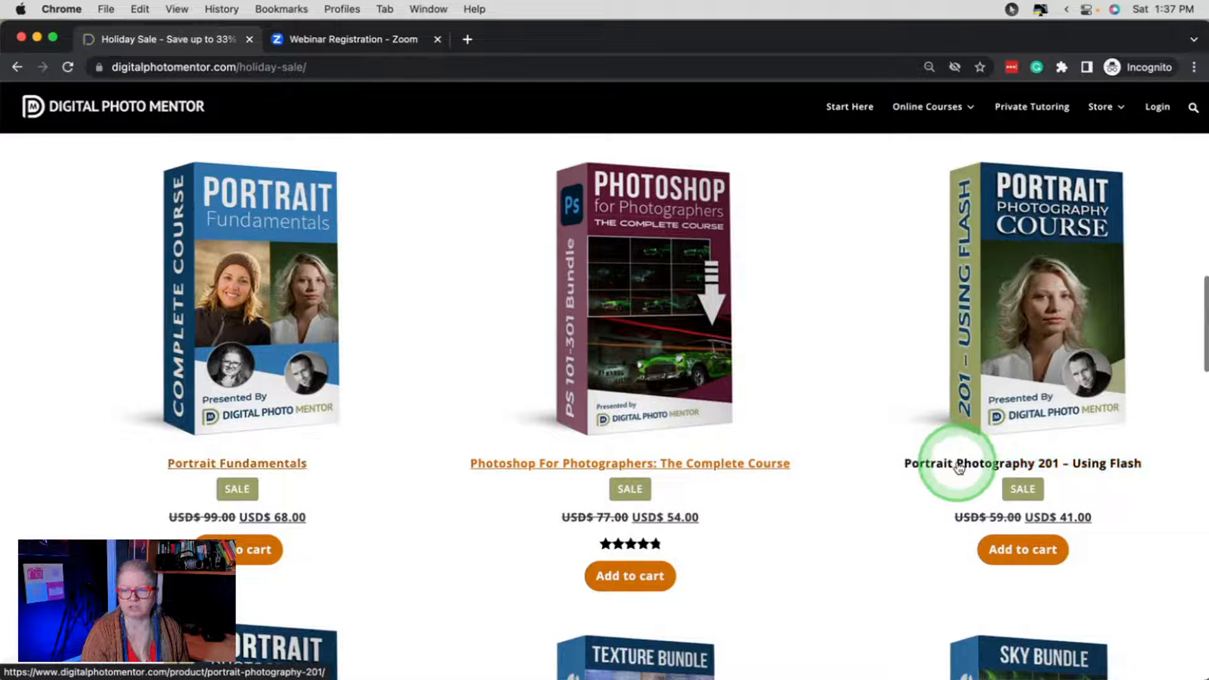
- Look over the texture and sky bundles further down the sale page, and return to the first row of courses
scroll(958, 467, "down", 5)
scroll(958, 467, "down", 8)
scroll(316, 392, "down", 3)
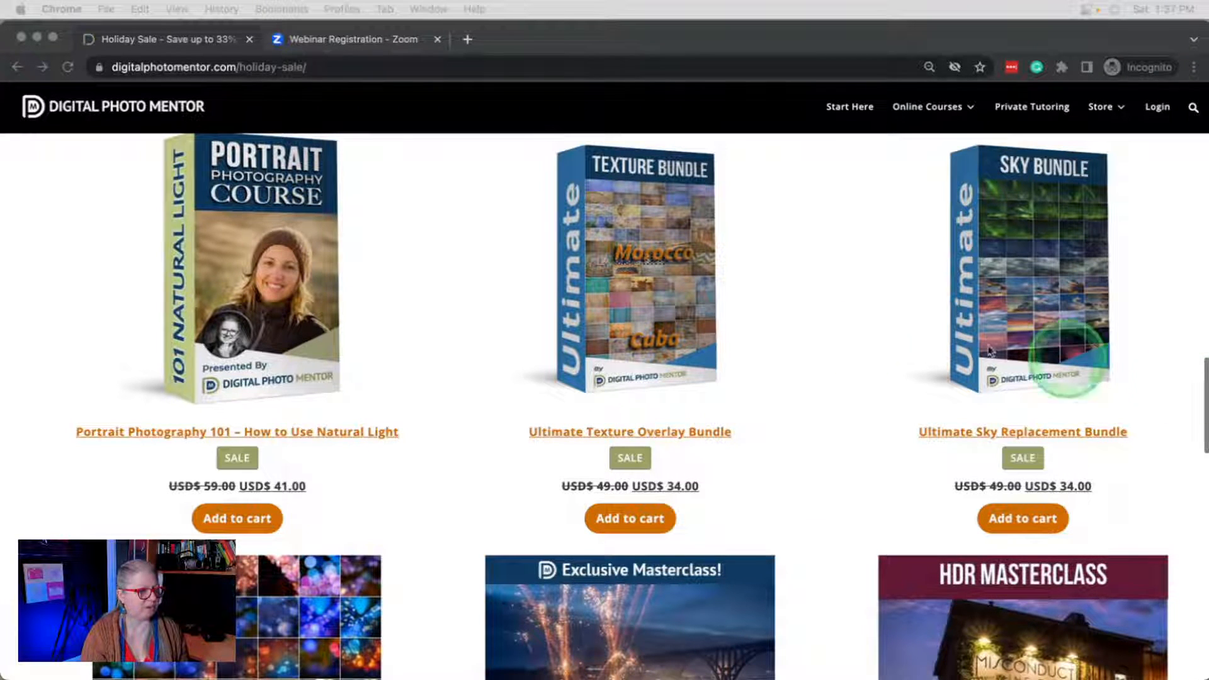
scroll(815, 338, "up", 5)
scroll(815, 339, "up", 10)
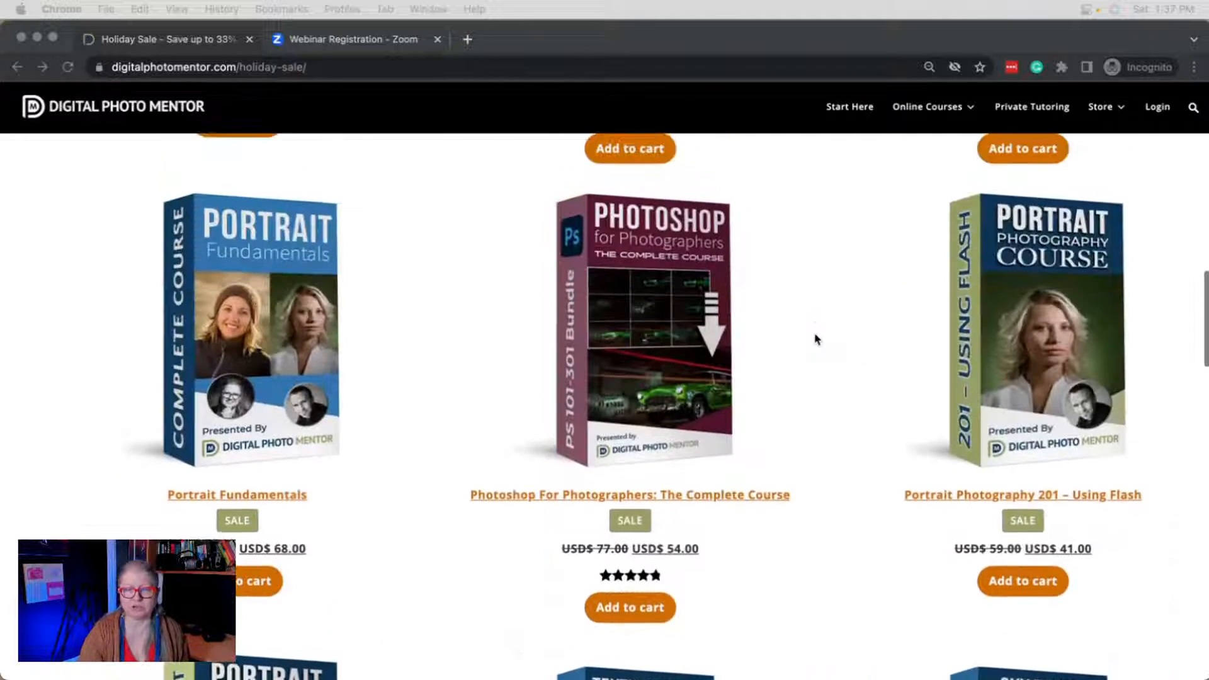
scroll(815, 338, "down", 3)
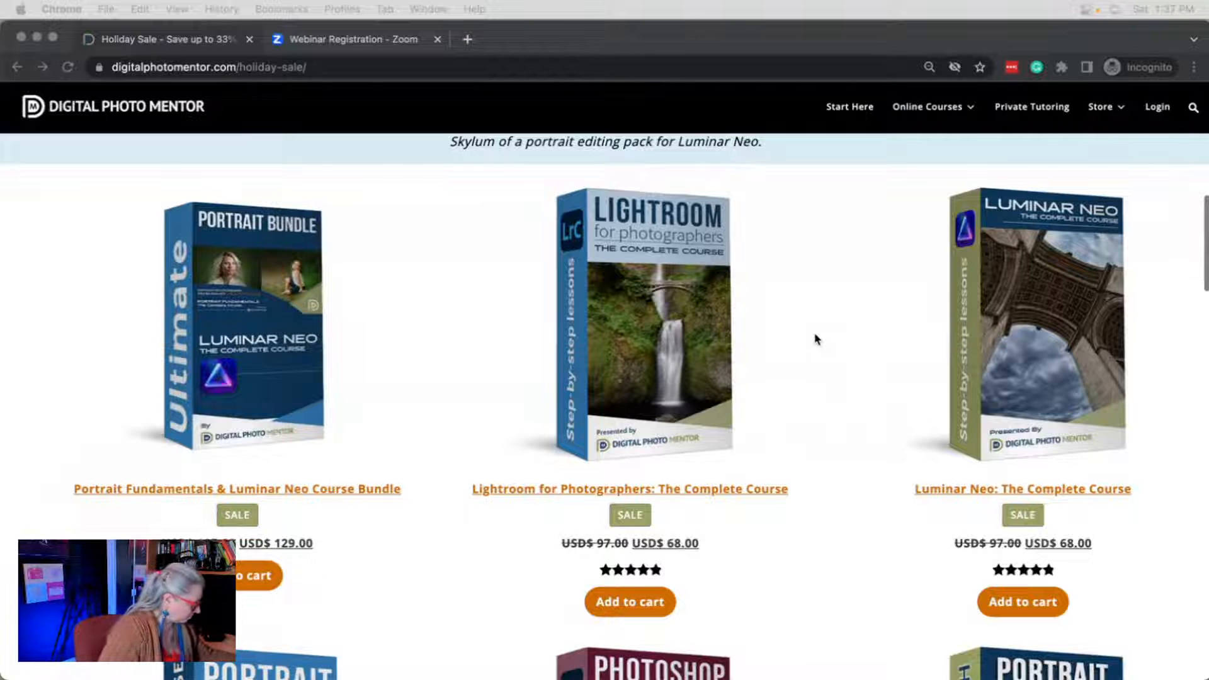
left_click(815, 338)
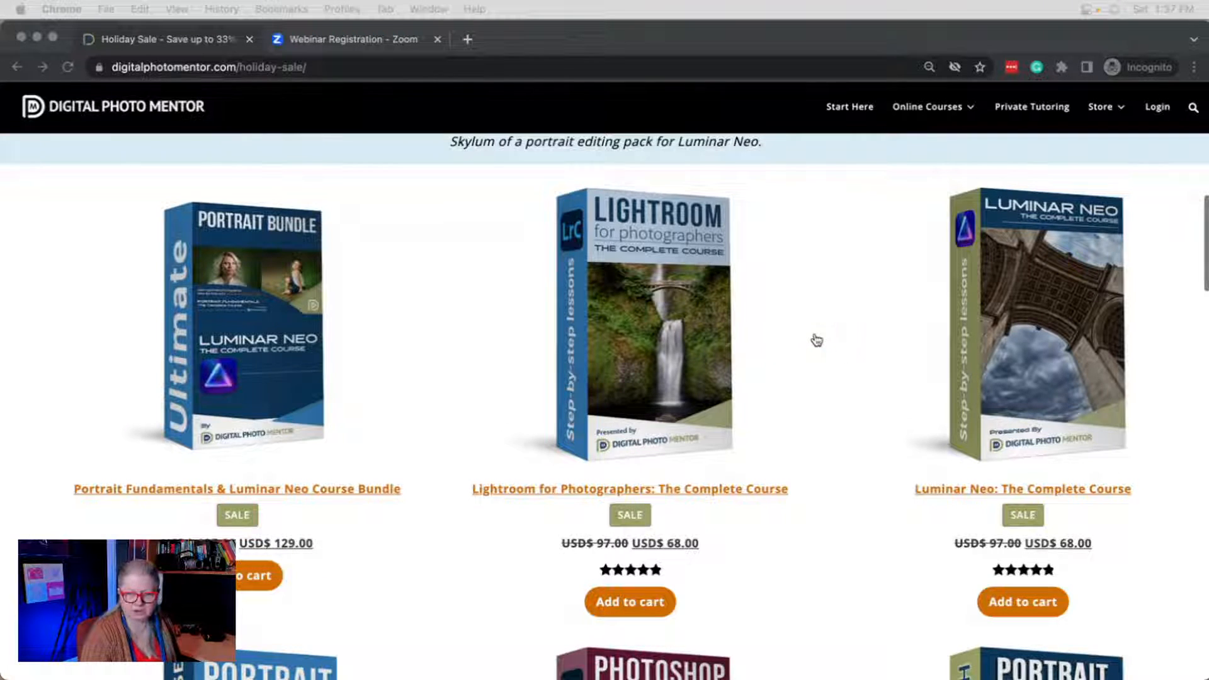
- Switch back to Lightroom Classic and compare portrait IMG_2063 with the preceding photo IMG_2041
key("super+Tab")
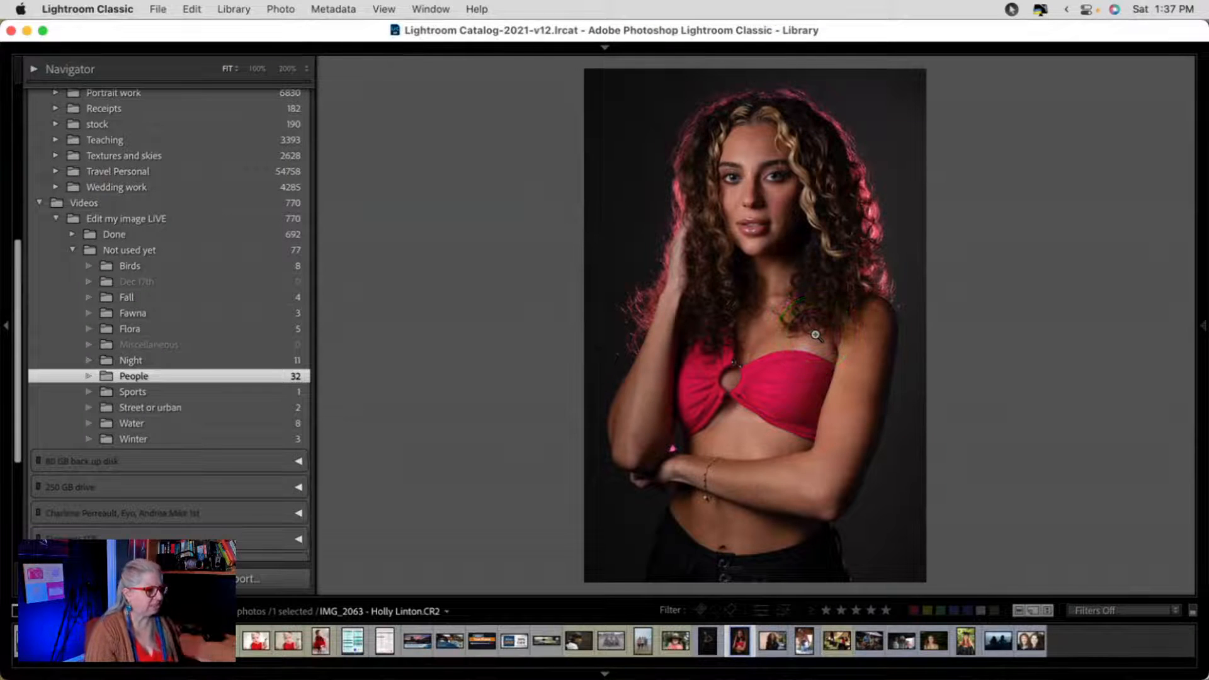
key("Left")
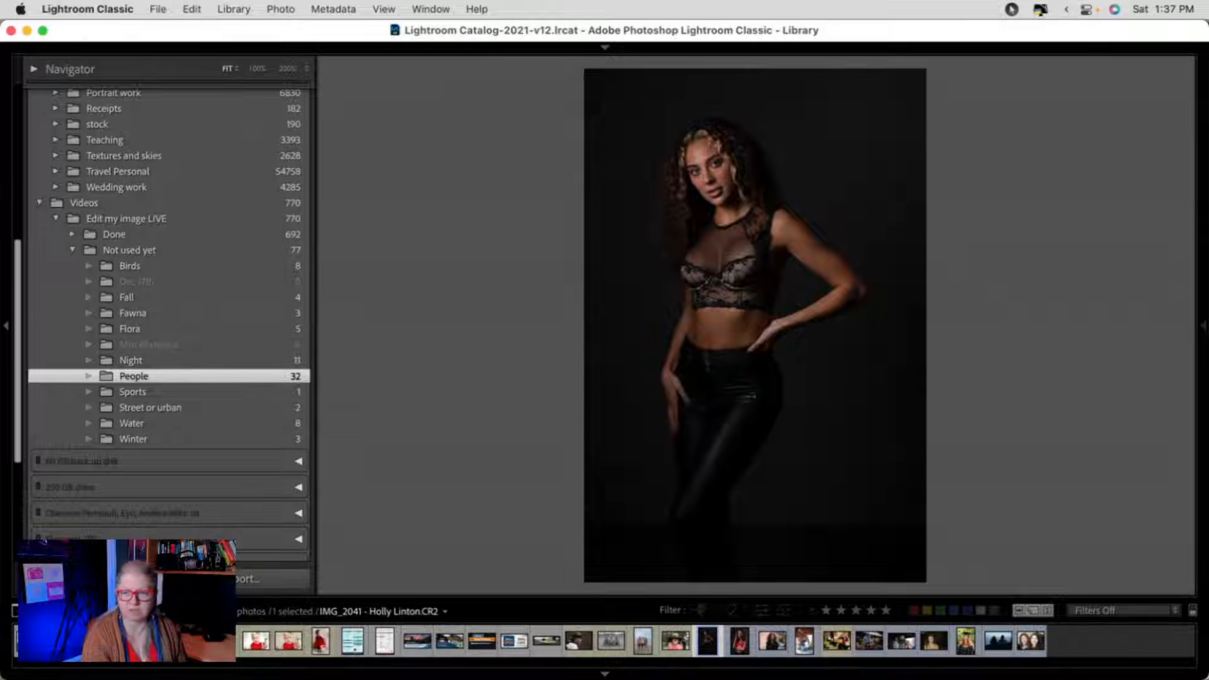
key("Right")
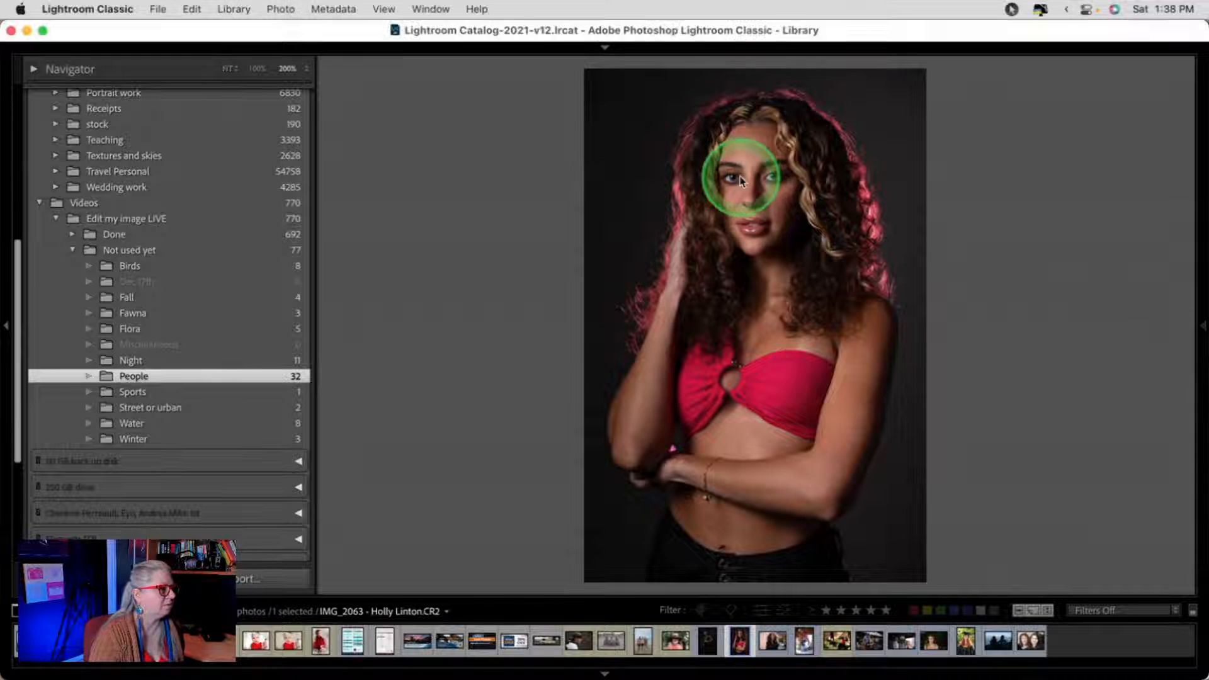
- Examine the eyes and facial skin texture of IMG_2063 up close, and return to the full-photo view
left_click(745, 167)
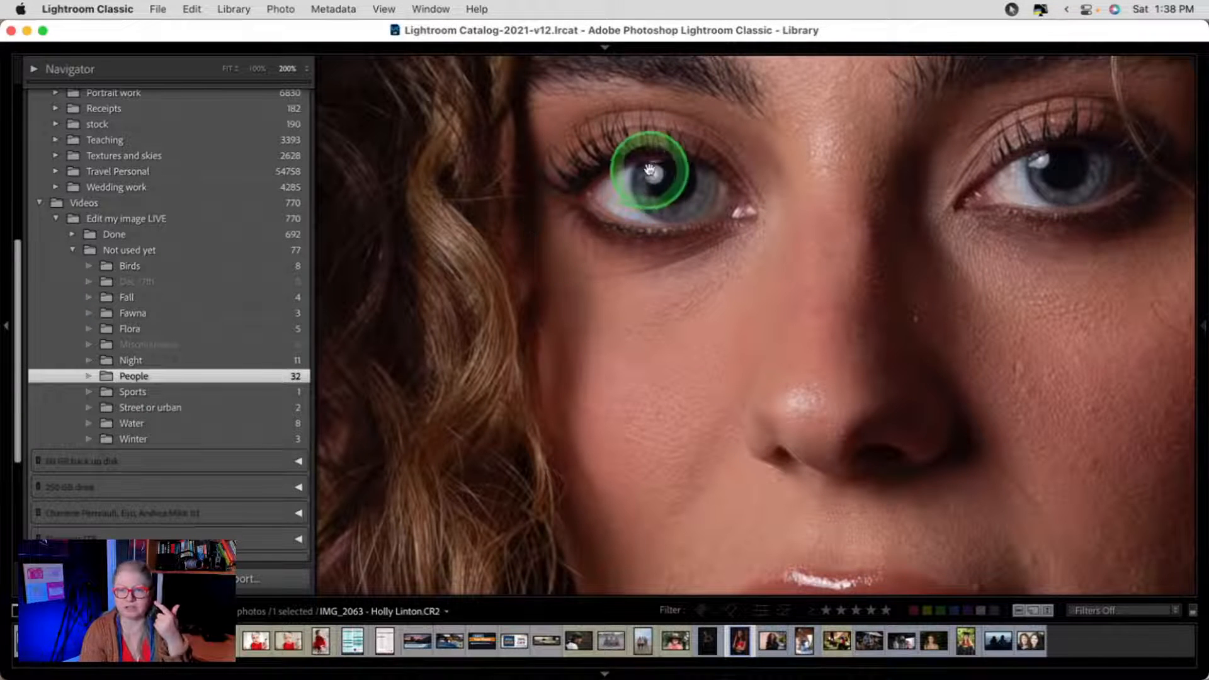
left_click(590, 260)
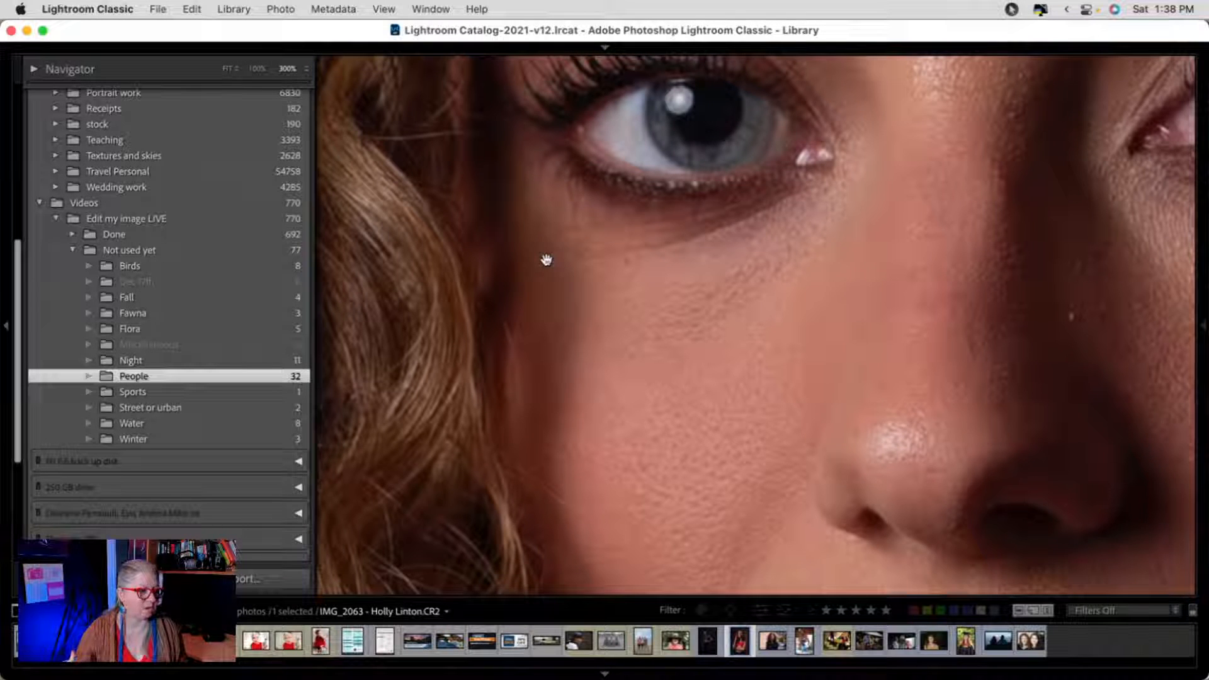
left_click_drag(830, 298, 521, 219)
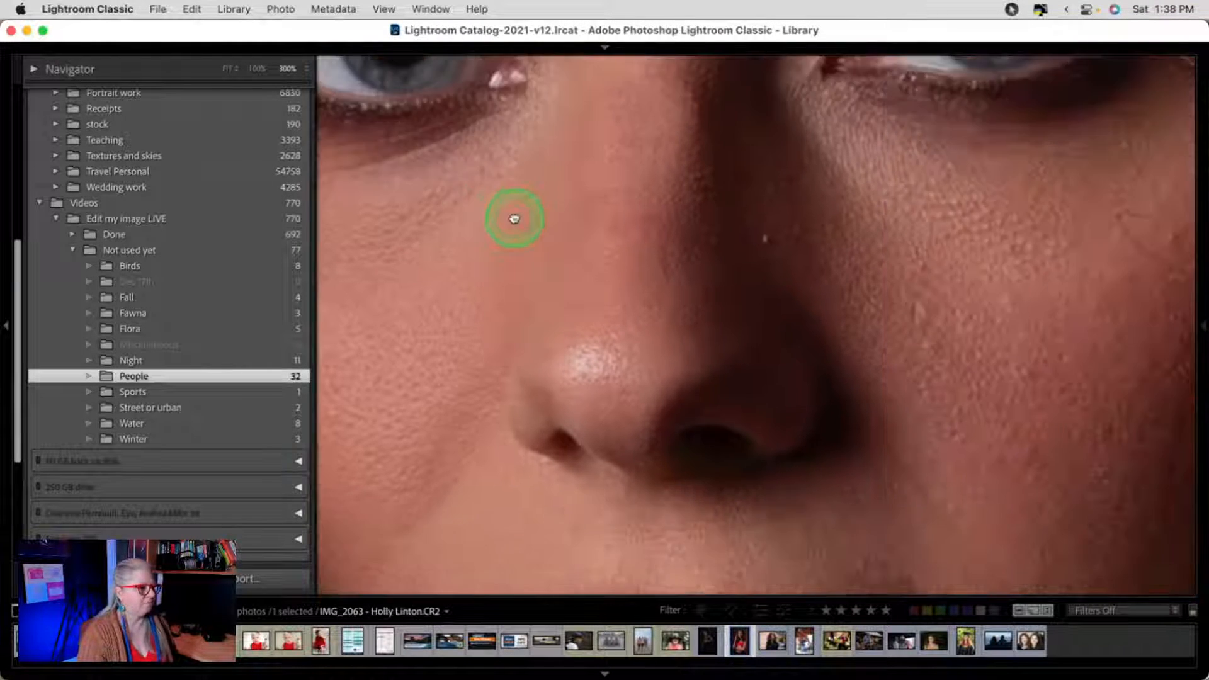
left_click(535, 427)
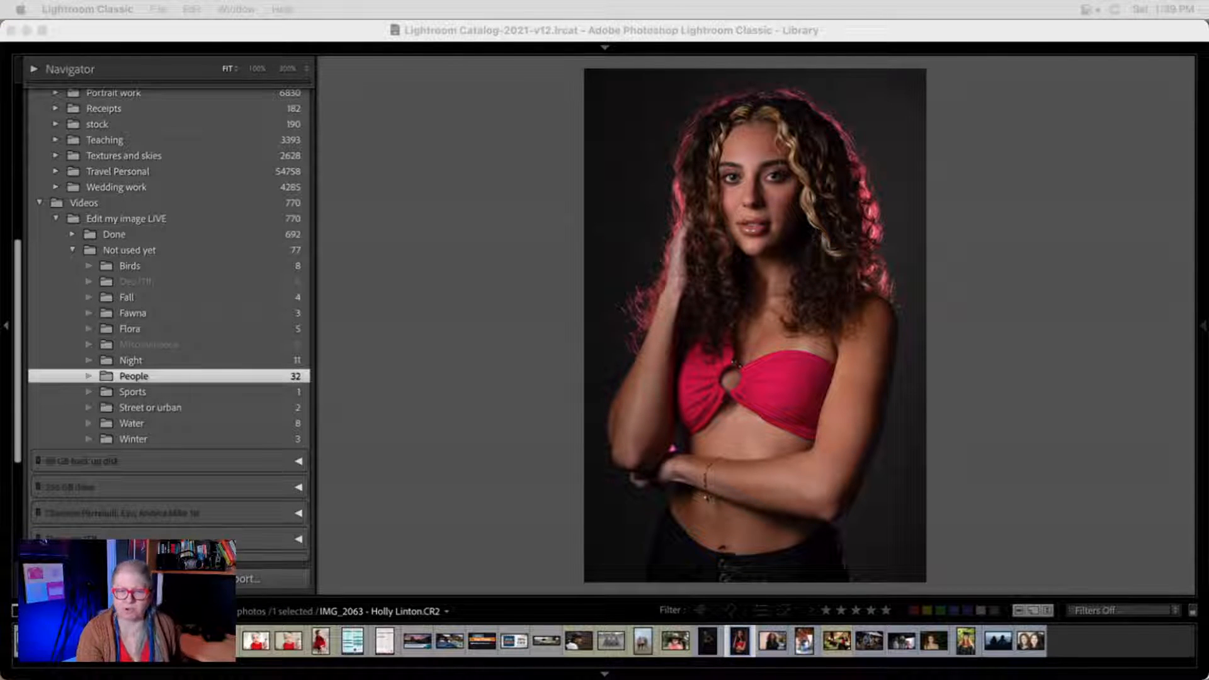
left_click(1025, 308)
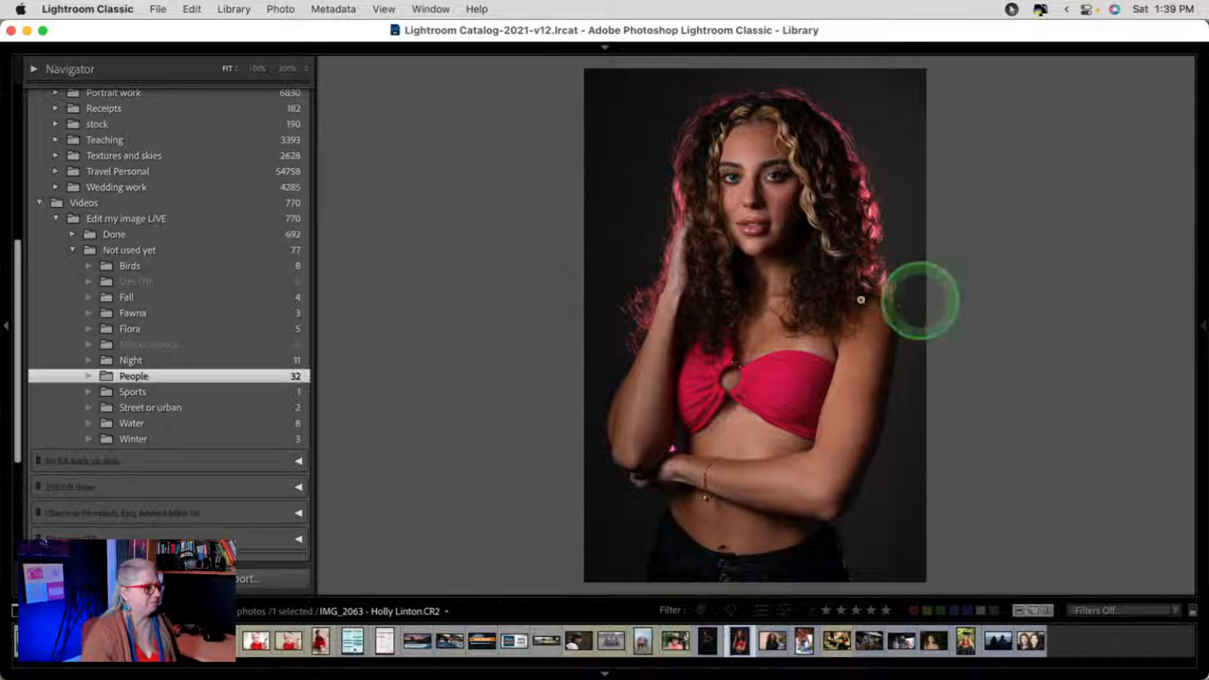
- Export portrait IMG_2063 to Luminar Neo using the Open Source Files option
right_click(715, 278)
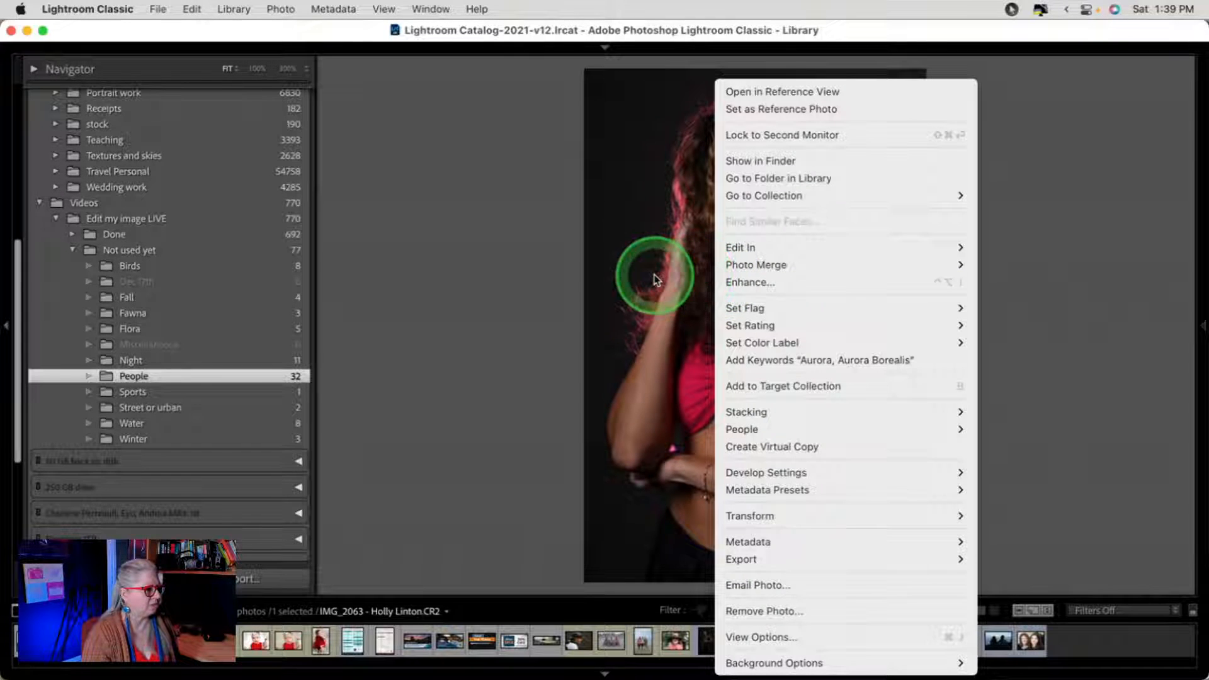
mouse_move(817, 563)
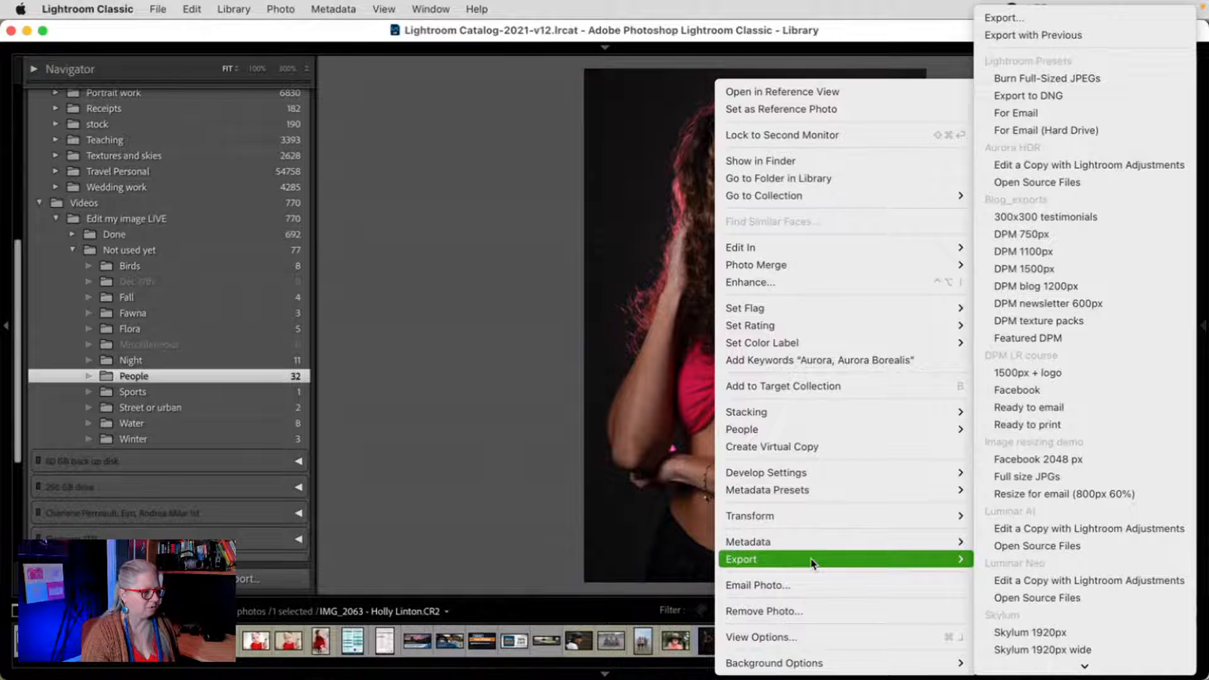
left_click(1038, 589)
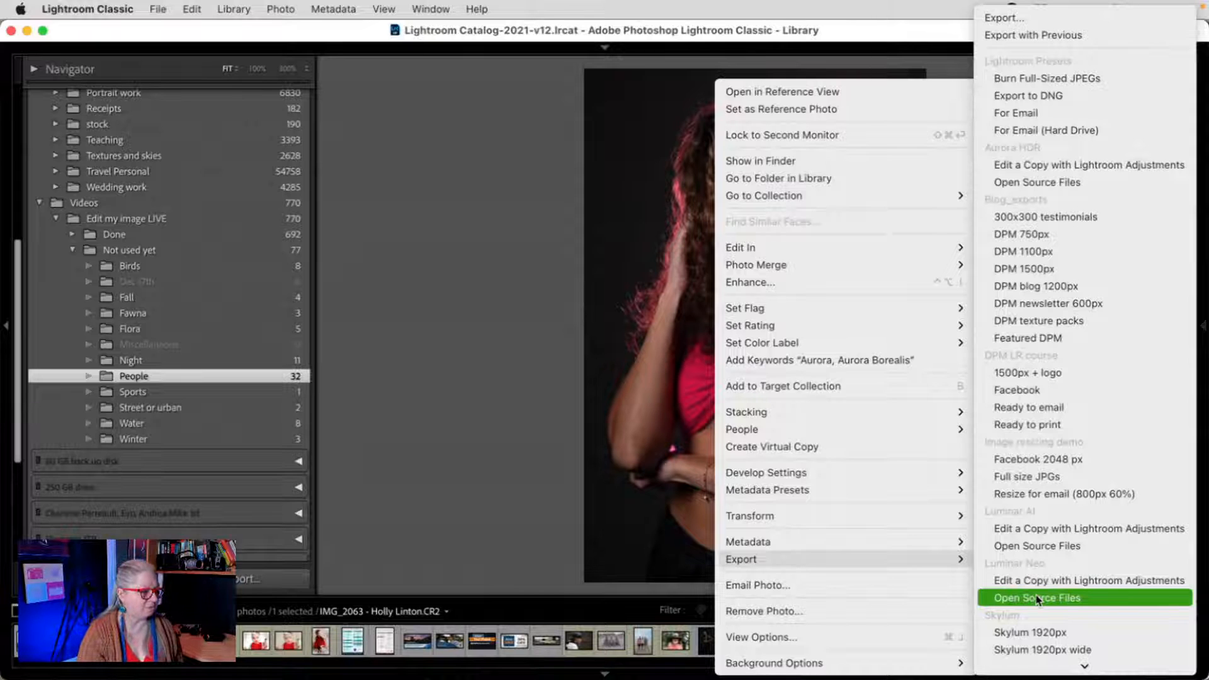
- Open the selected portrait's raw file in Luminar Neo with its Open Source Files export preset, and widen the Luminar Neo window to fill the screen
left_click(1040, 599)
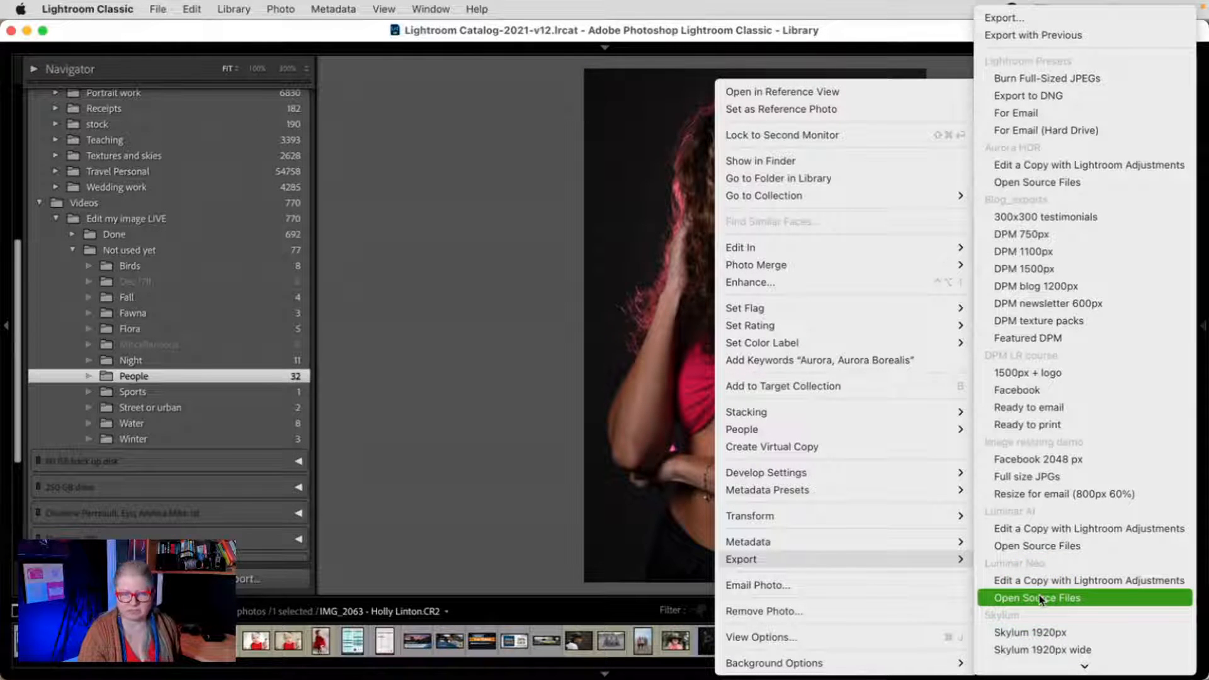
left_click(770, 250)
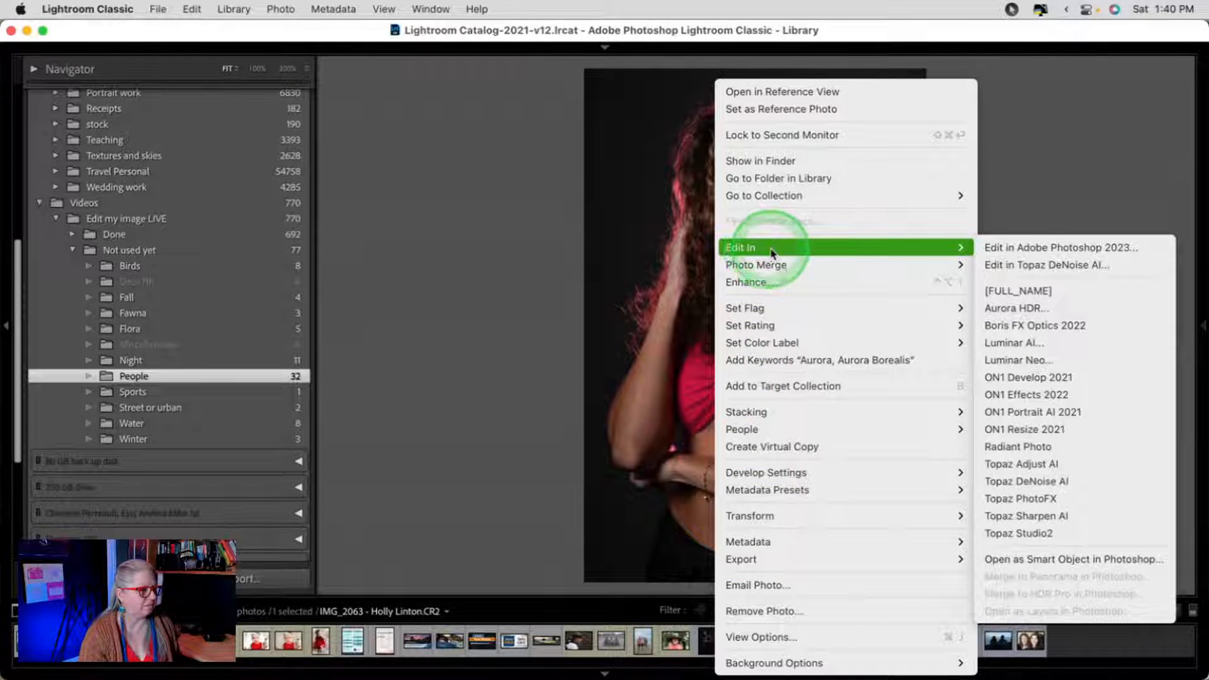
left_click(1023, 360)
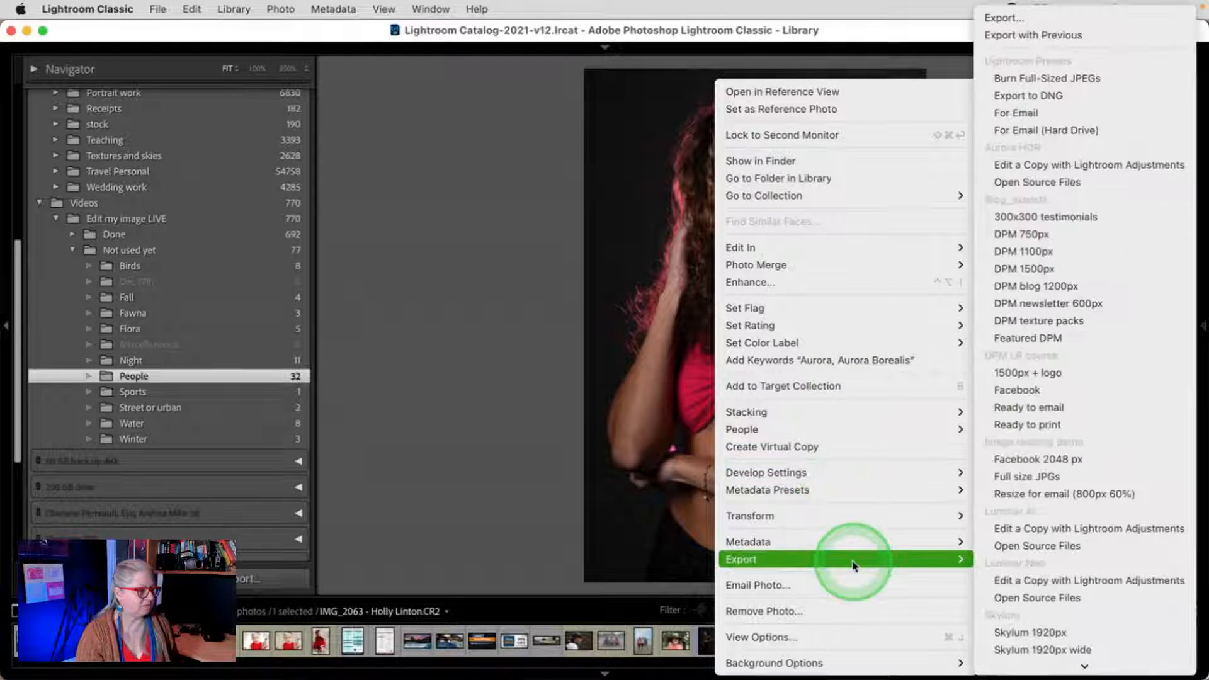
left_click(1001, 598)
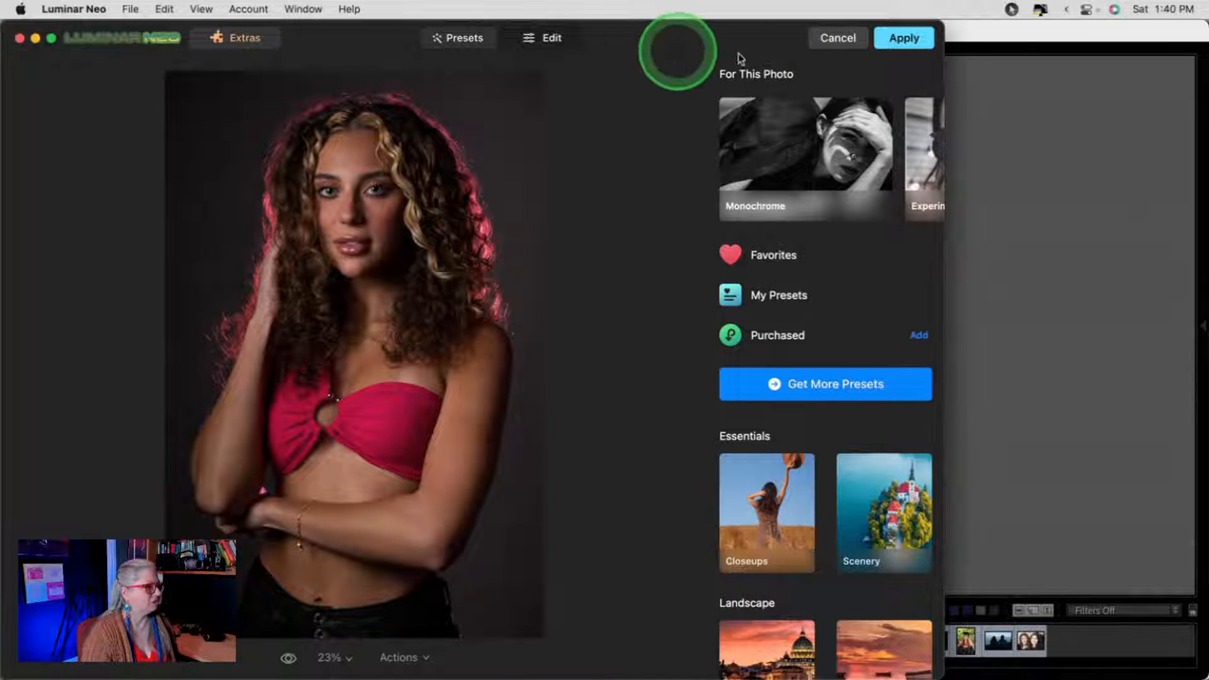
left_click_drag(943, 58, 1206, 54)
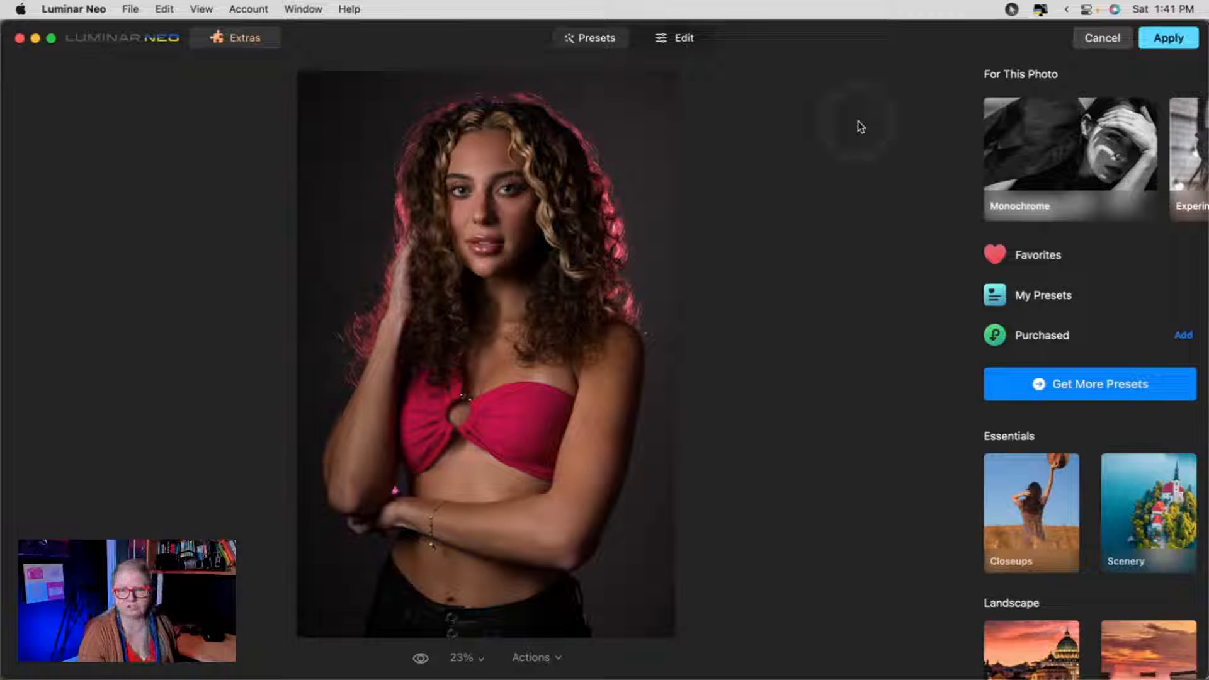
- Switch to editing the photo and open the Develop RAW tool
left_click(683, 39)
left_click(816, 225)
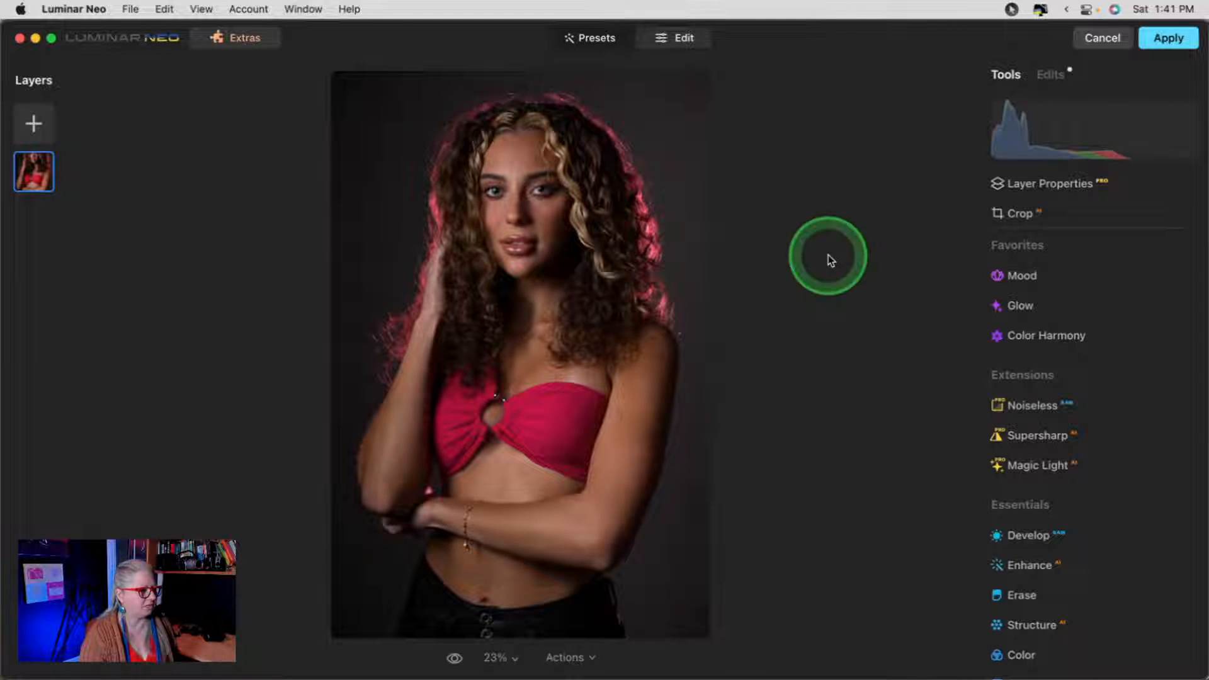
left_click(1020, 539)
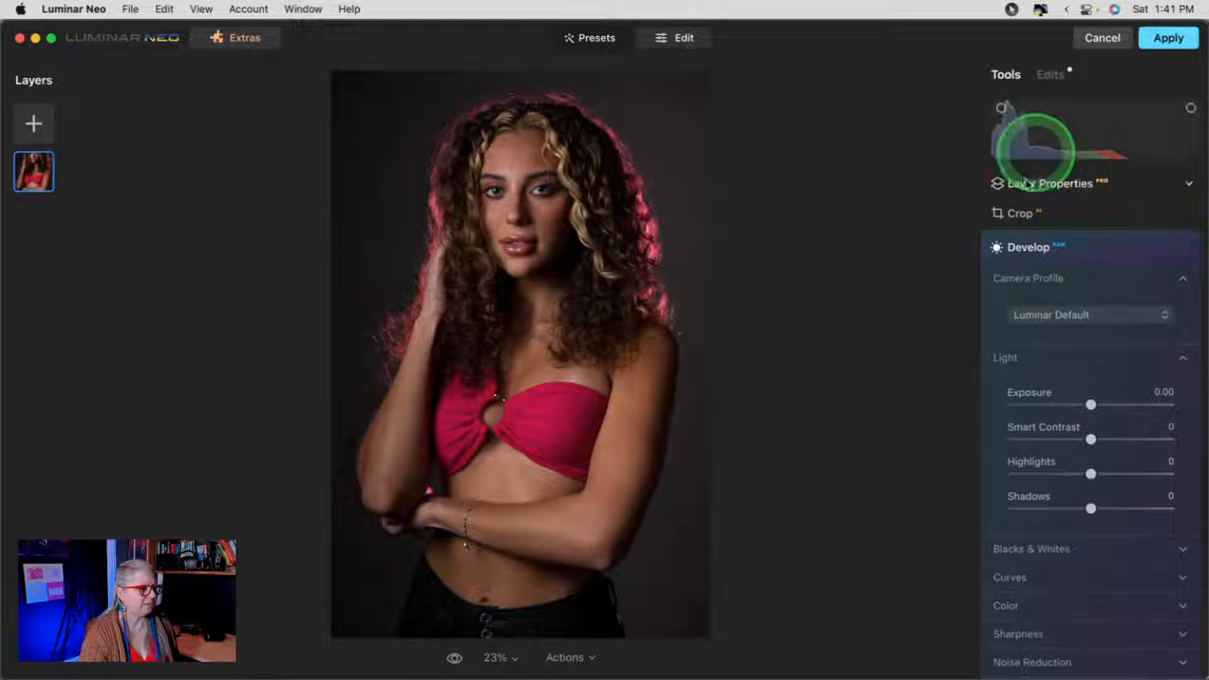
- Try the Camera Portrait, Camera Standard, Camera Neutral, Adobe Standard, Camera Faithful and Luminar Default camera profiles on the portrait
left_click(1110, 314)
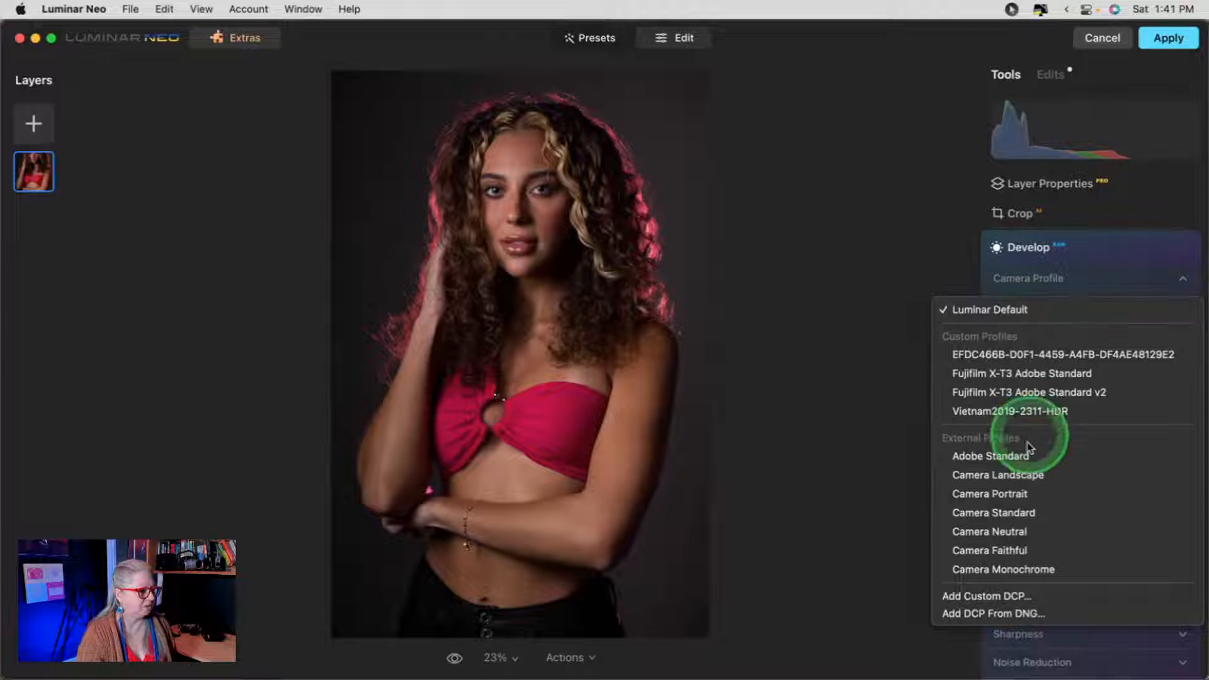
left_click(1018, 493)
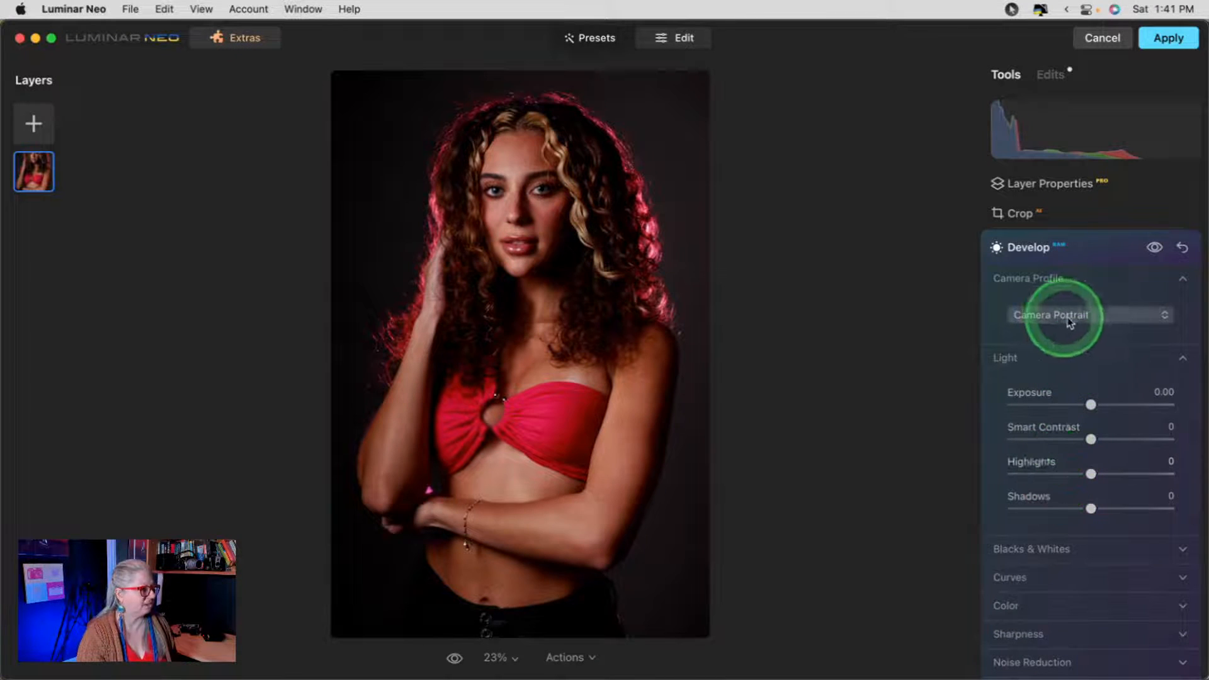
left_click(1070, 316)
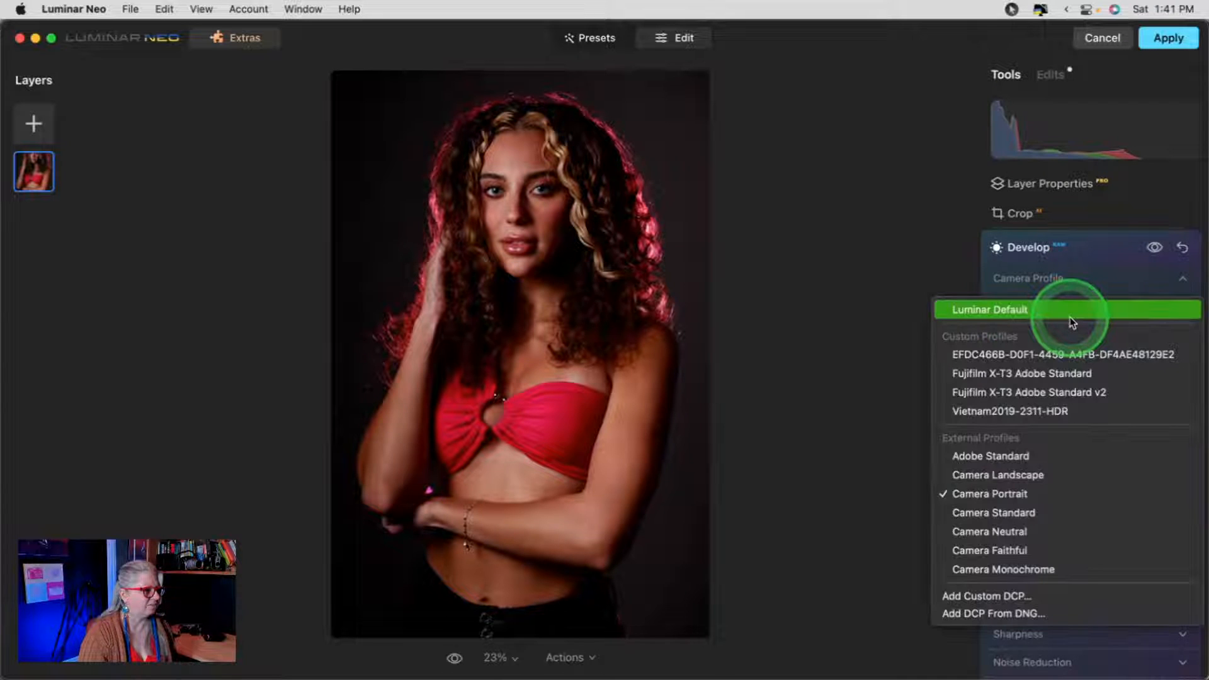
left_click(1016, 515)
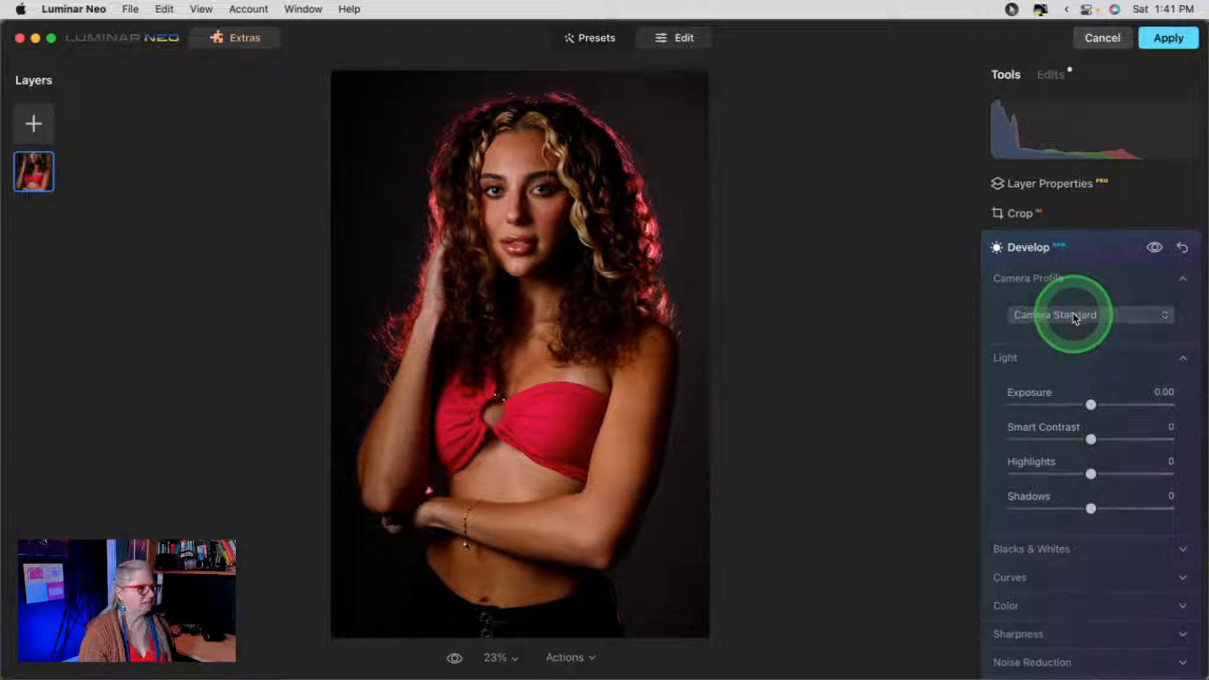
left_click(1073, 313)
left_click(989, 534)
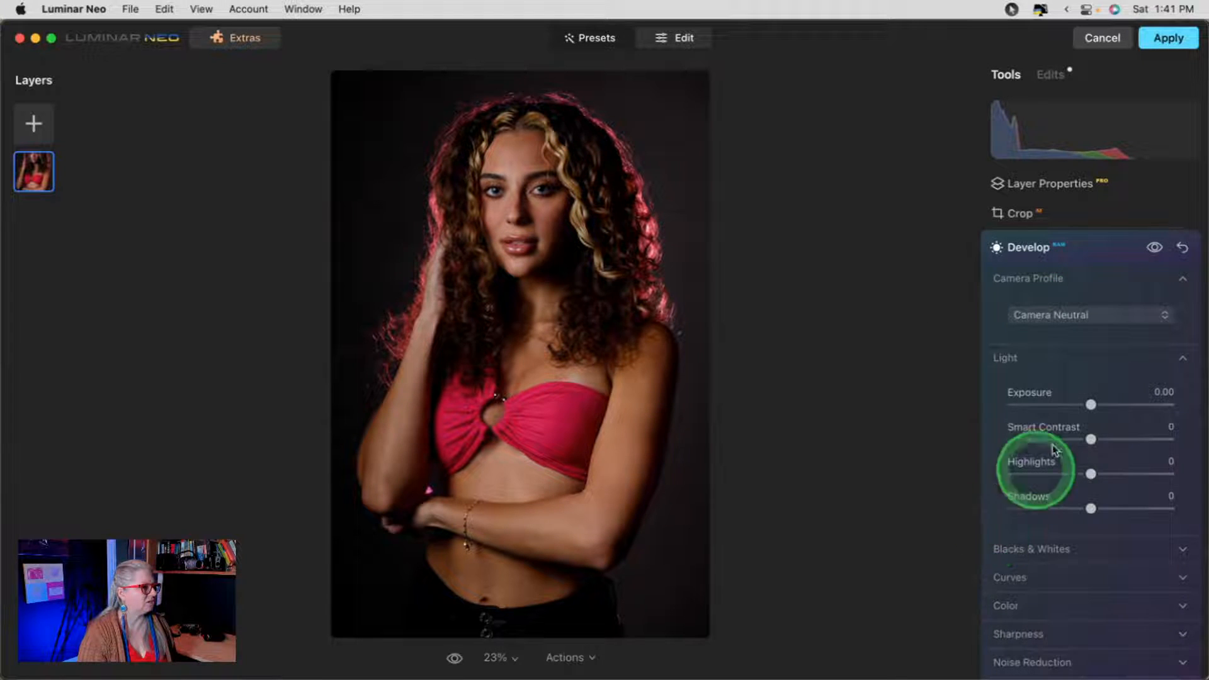
left_click(1073, 315)
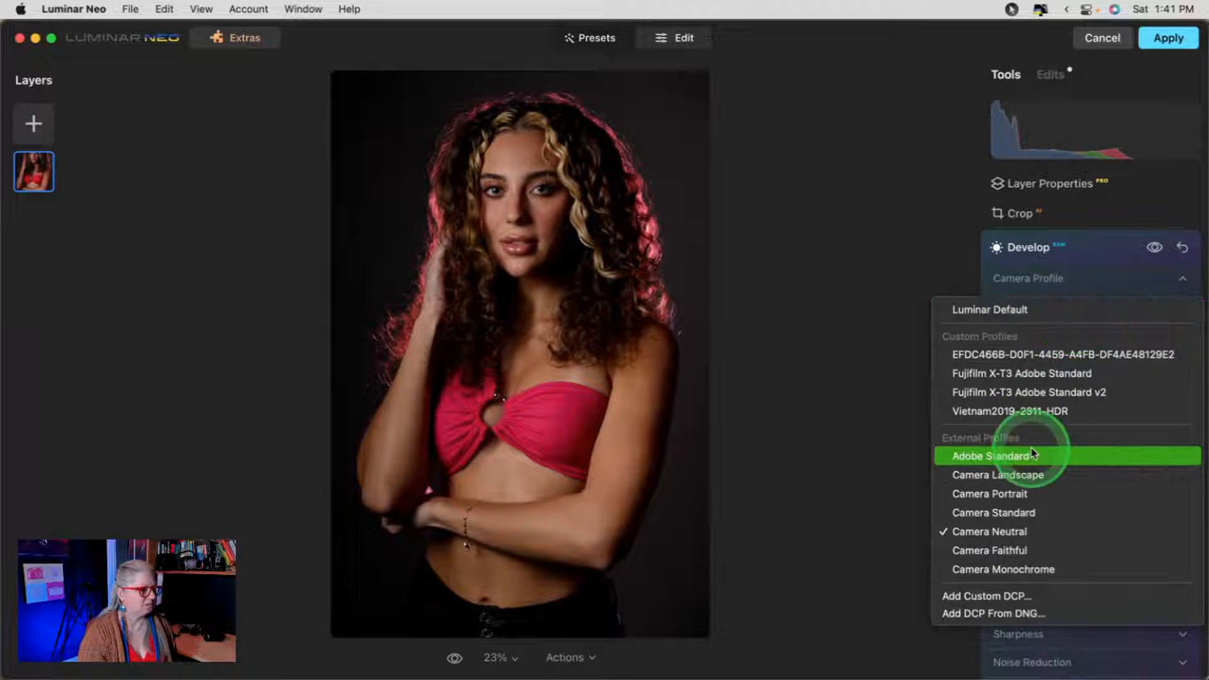
left_click(1033, 453)
left_click(1058, 314)
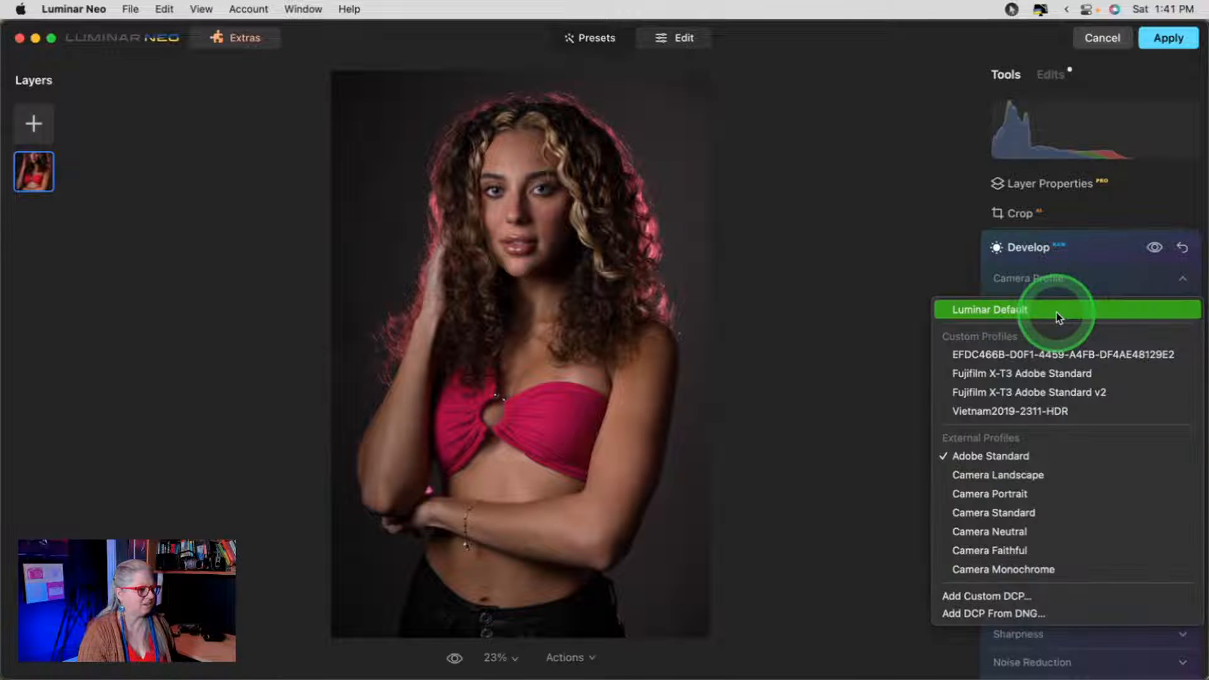
left_click(1020, 551)
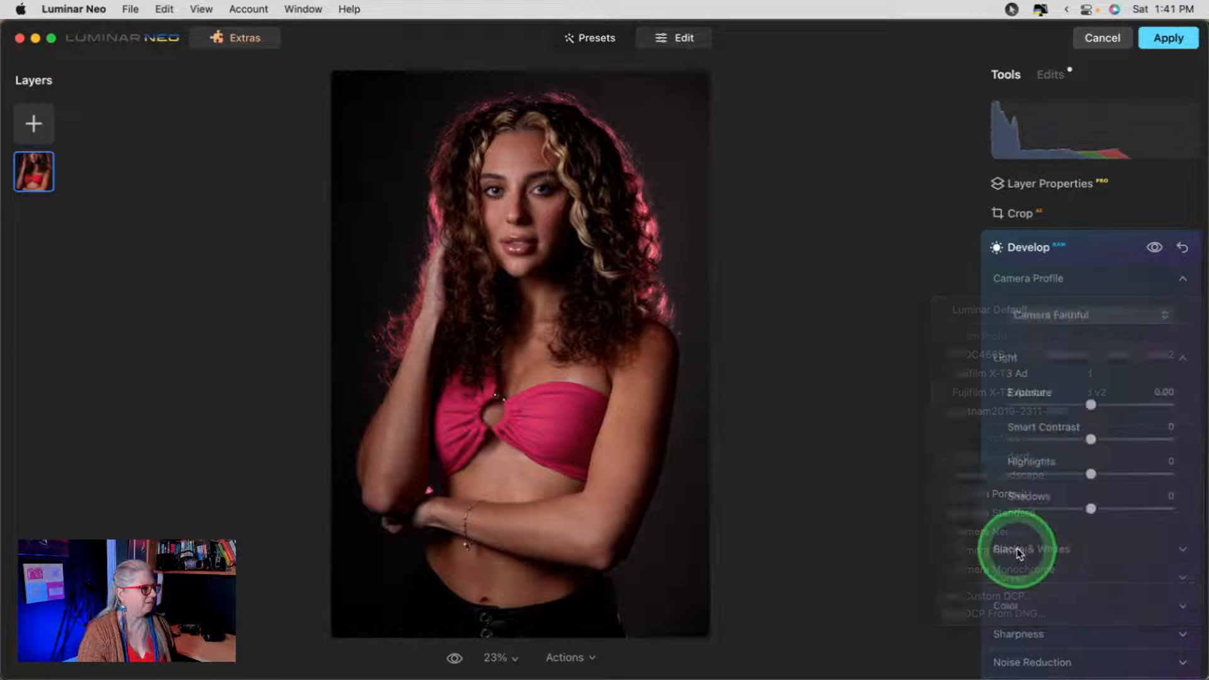
left_click(1056, 315)
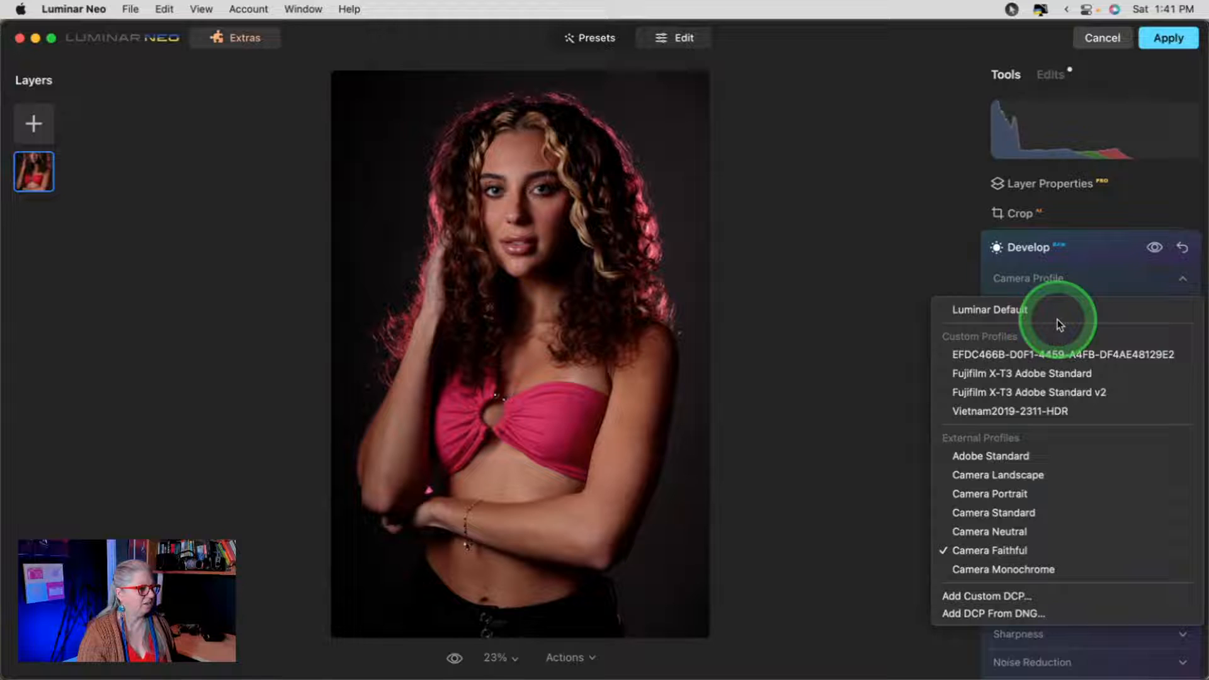
left_click(1055, 311)
- Set the Develop RAW camera profile to Camera Neutral
left_click(1070, 313)
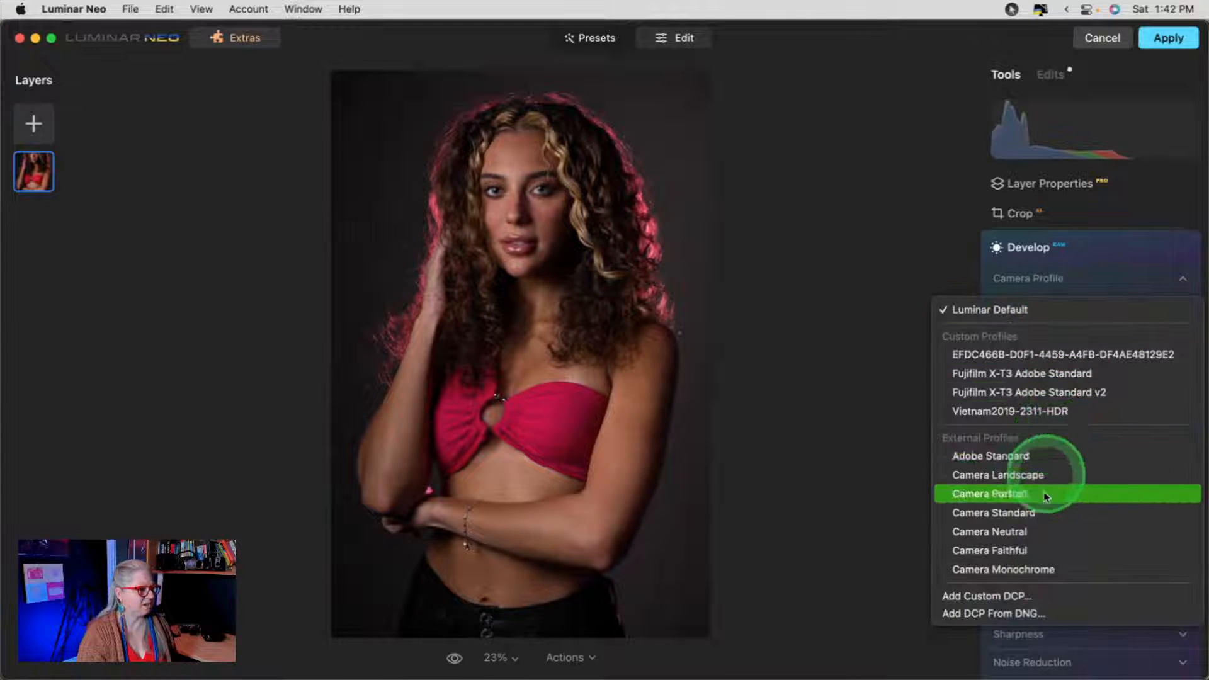
left_click(1037, 536)
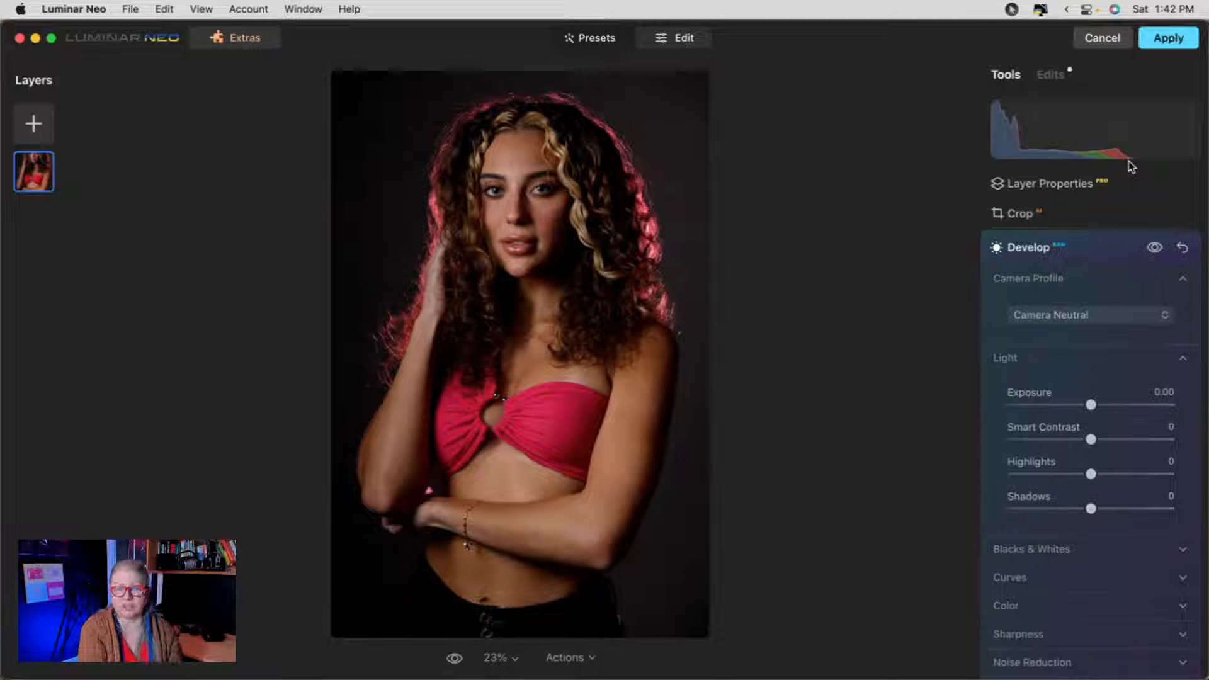
left_click(1130, 124)
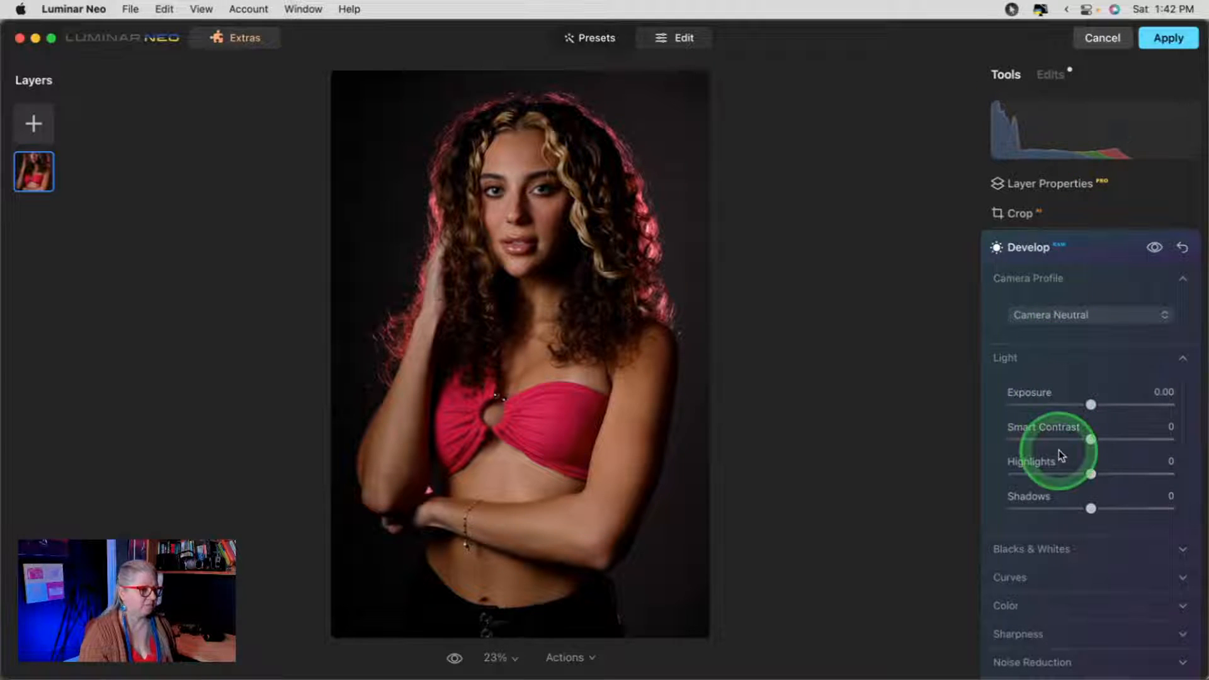
- Pull the white point of the Develop RGB curve inward to about three quarters of the range, checking with the clipping overlay before hiding it
scroll(1058, 548, "down", 2)
scroll(1059, 548, "down", 3)
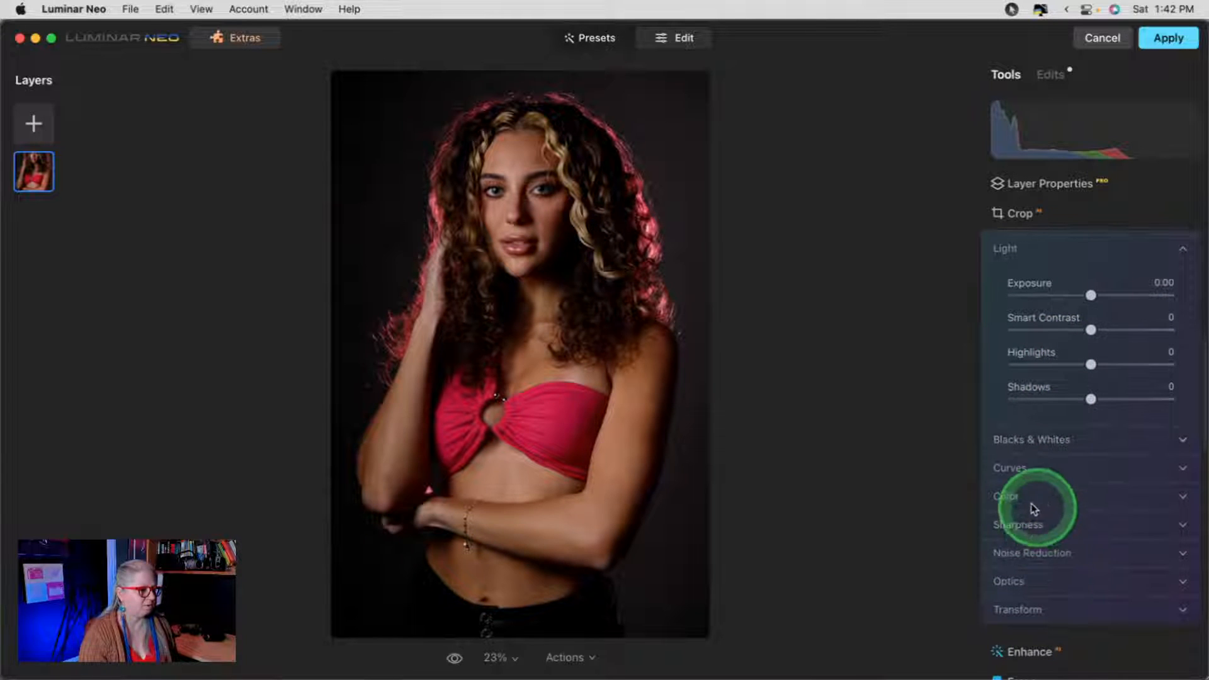
left_click(1014, 473)
scroll(1096, 567, "down", 7)
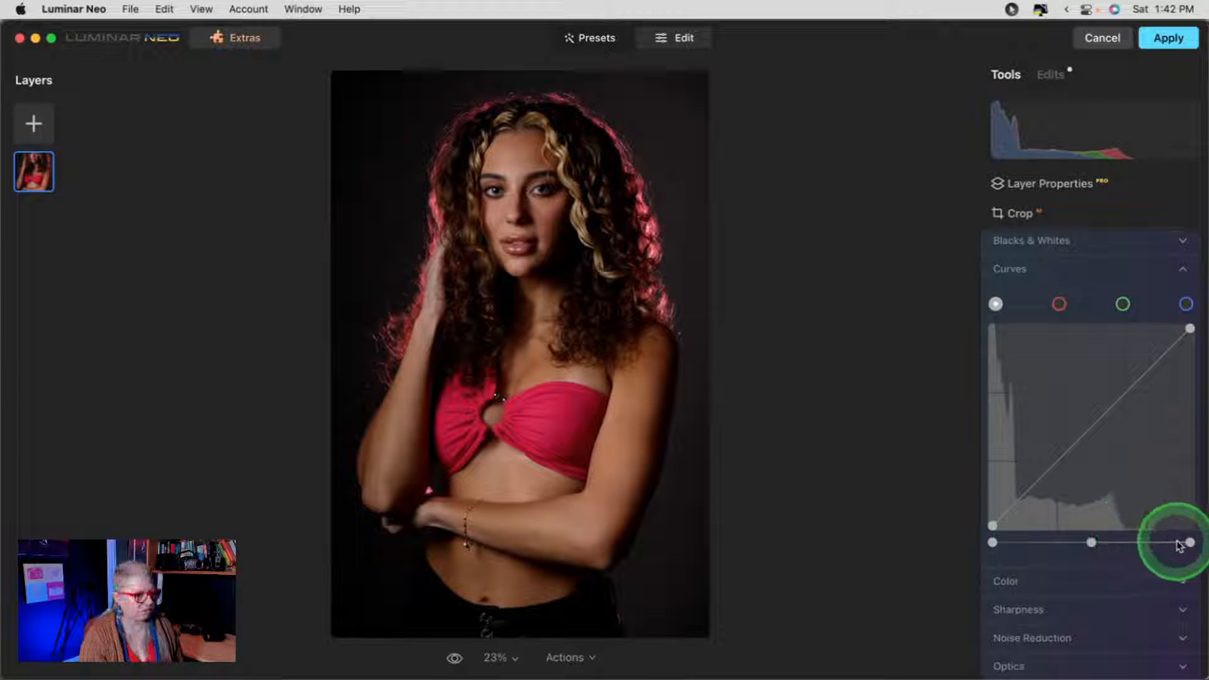
left_click_drag(1189, 543, 1165, 542)
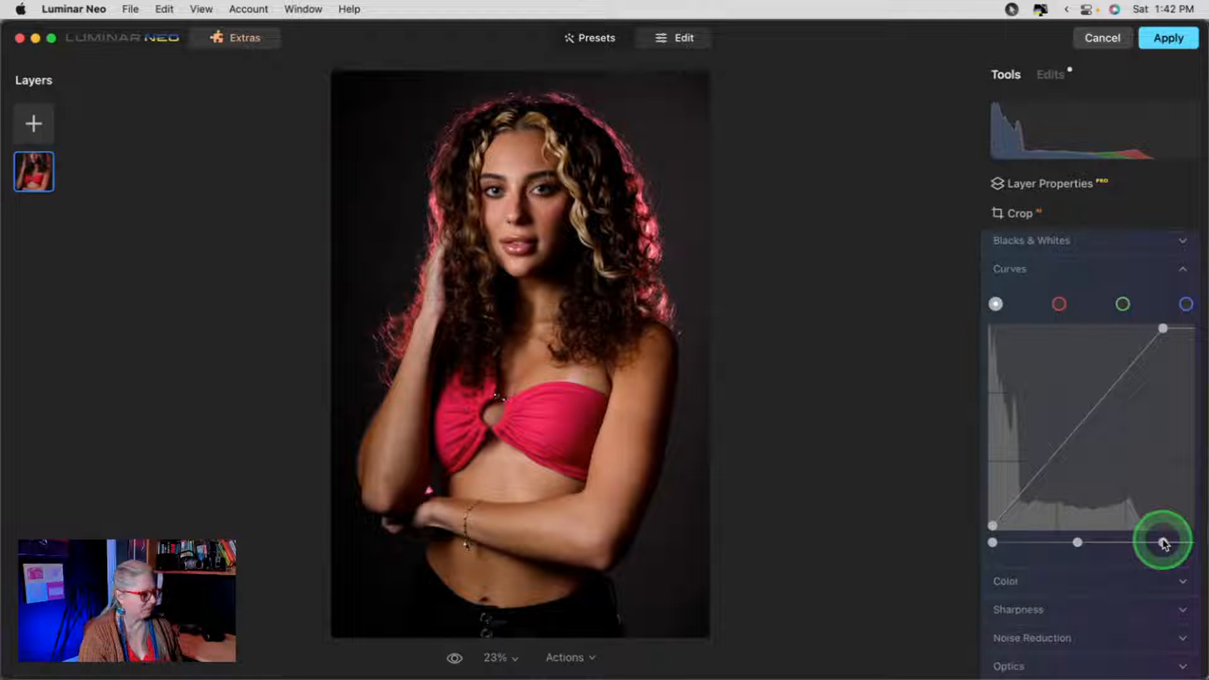
key("j")
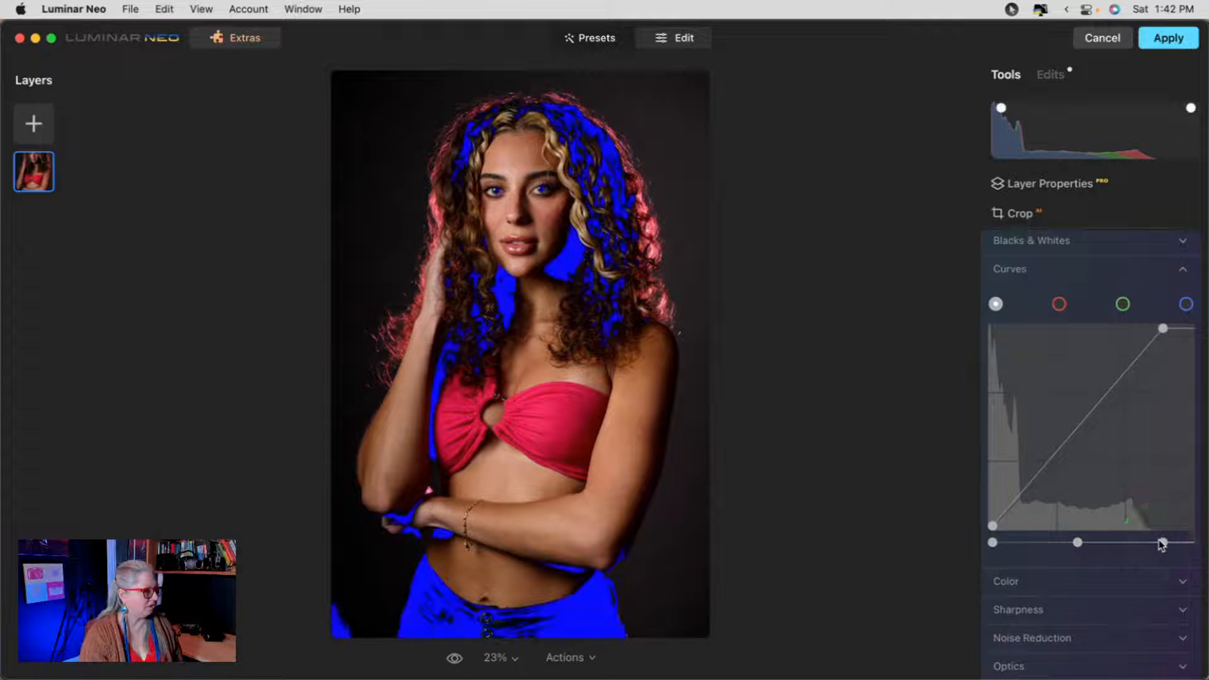
double_click(1164, 543)
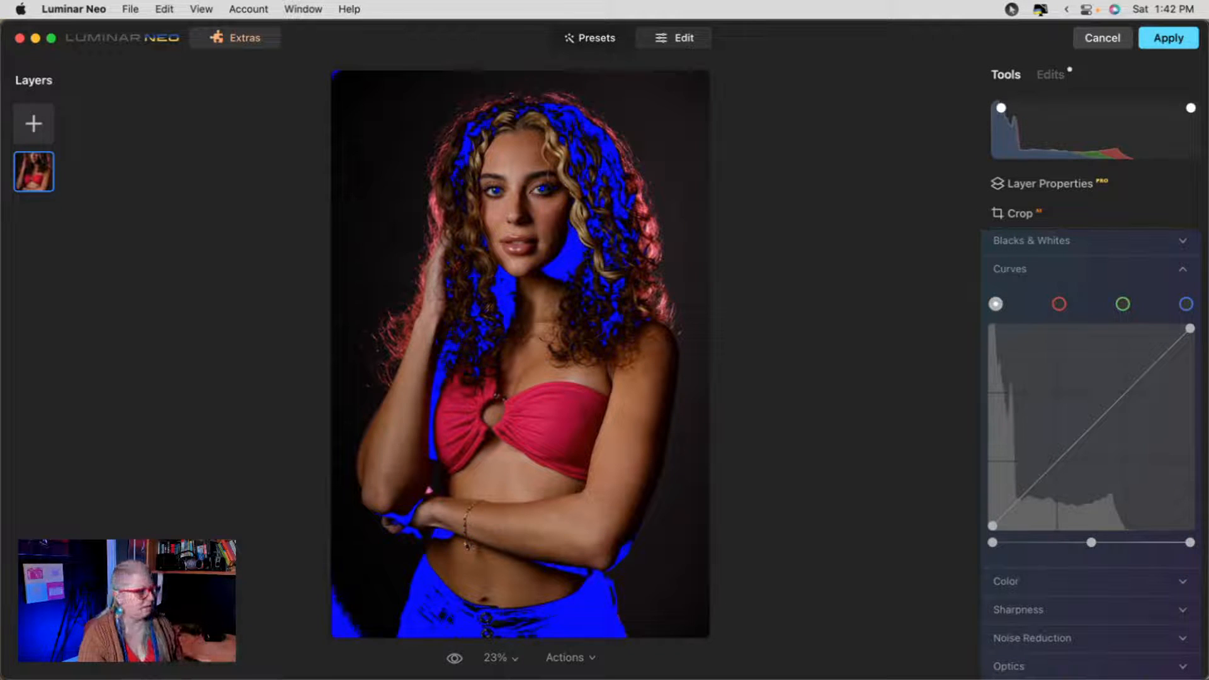
left_click_drag(1202, 543, 1130, 539)
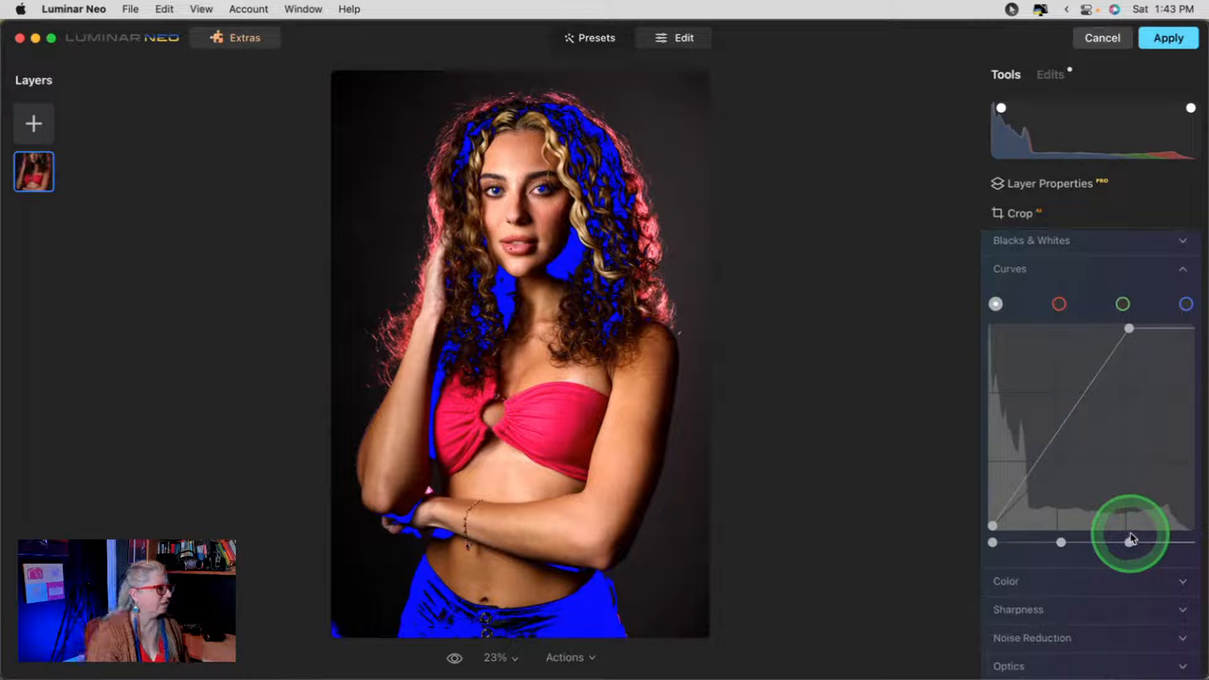
left_click_drag(1131, 539, 1144, 540)
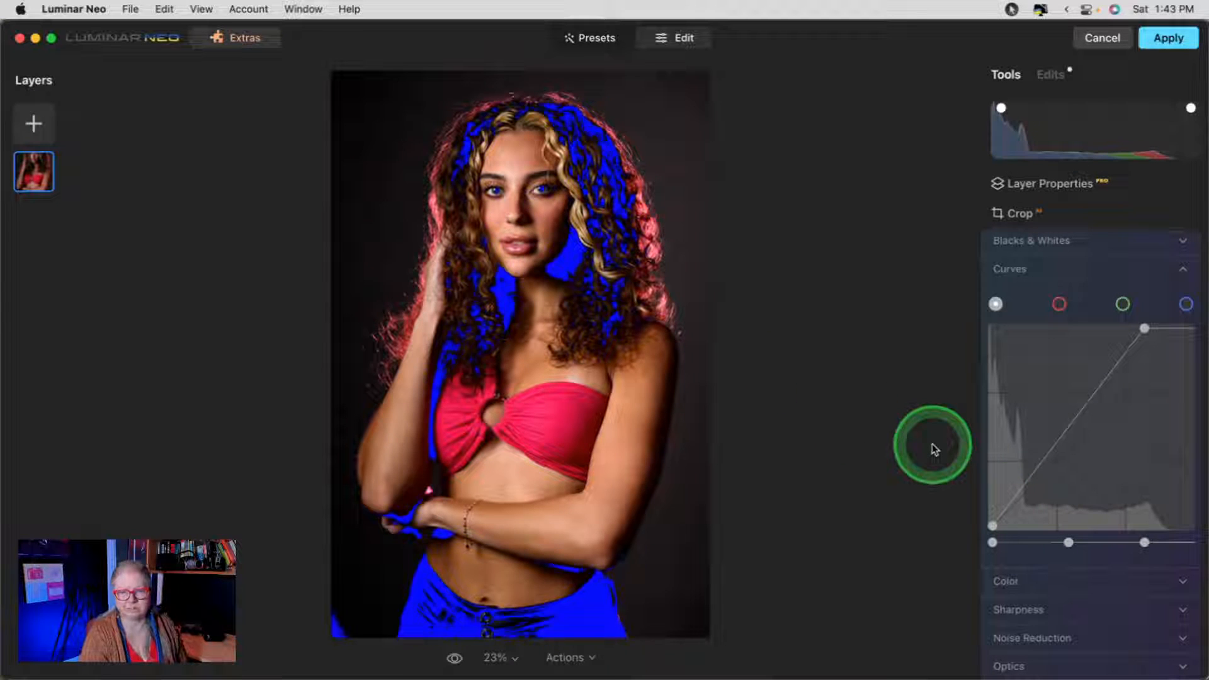
key("j")
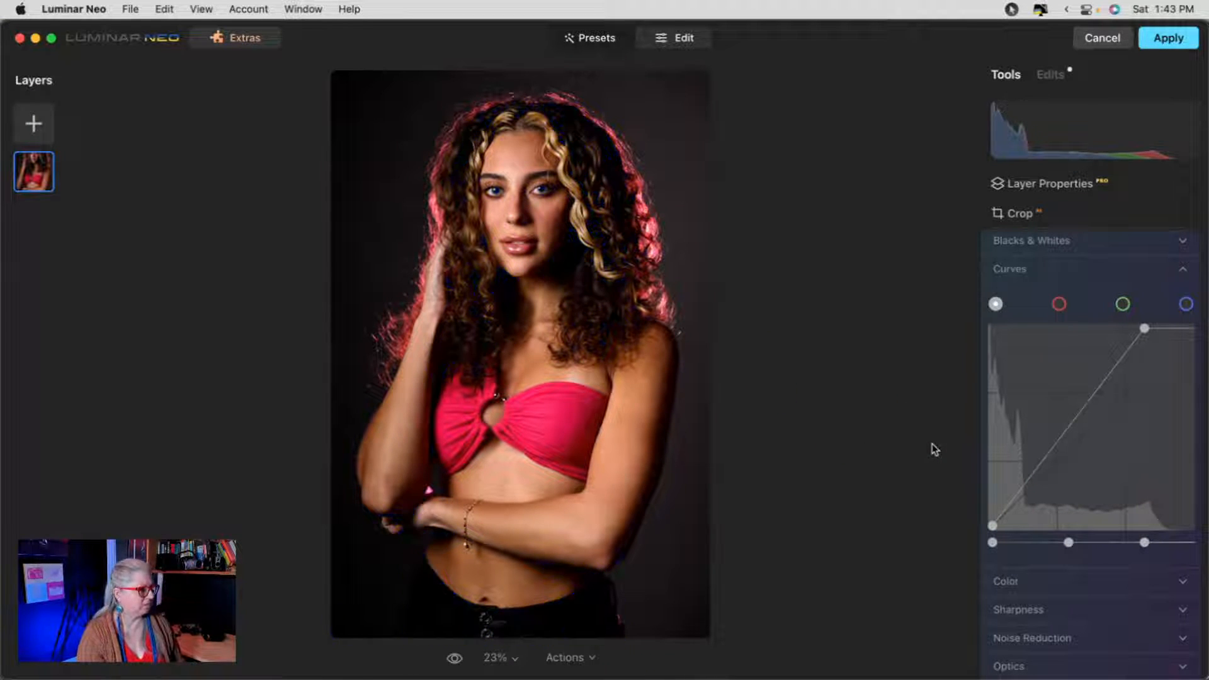
- Compare the portrait before and after the Develop adjustments
key("backslash")
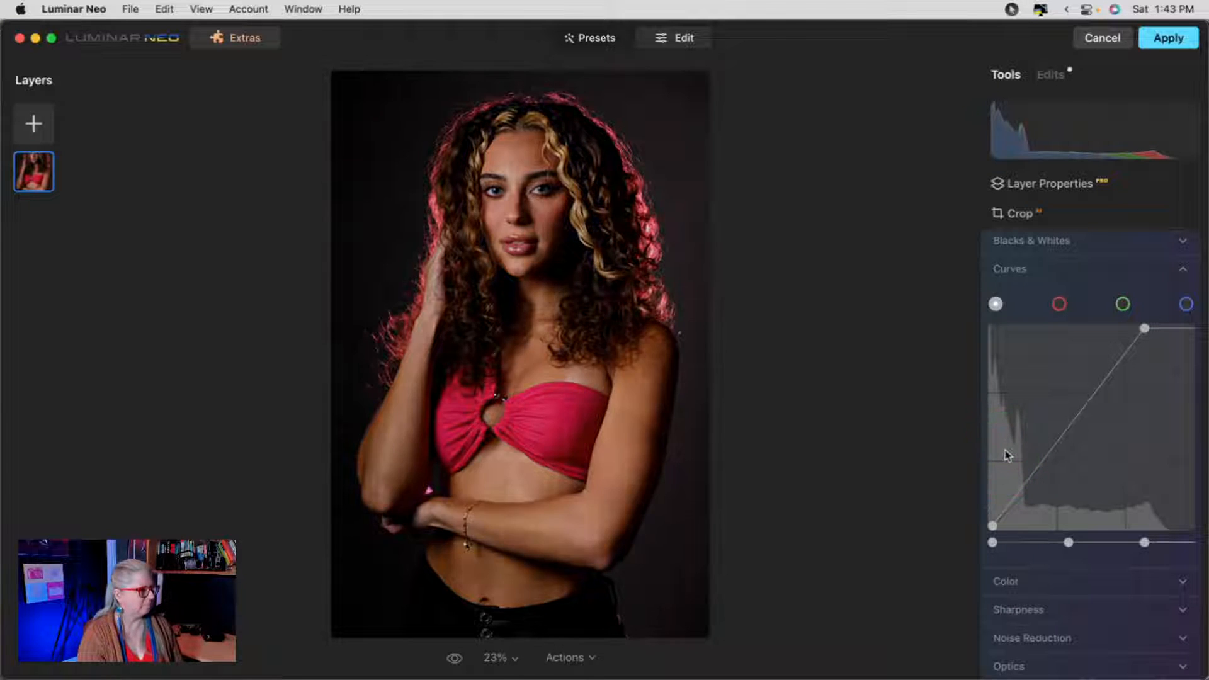
key("backslash")
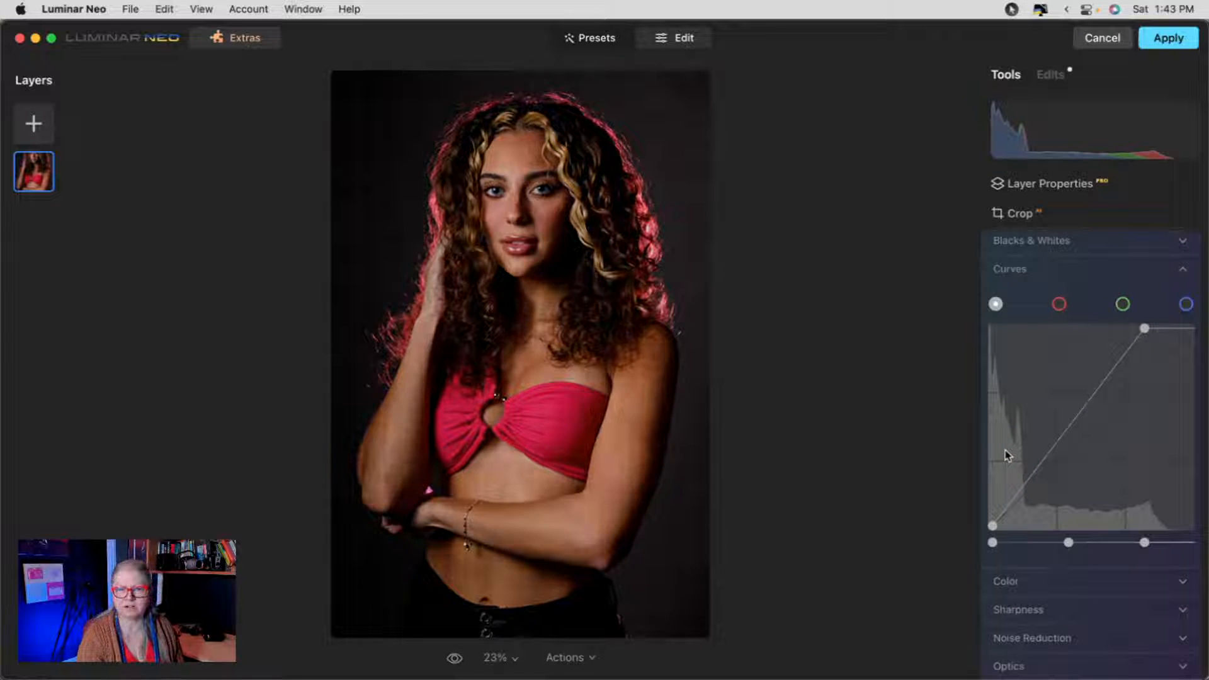
key("backslash")
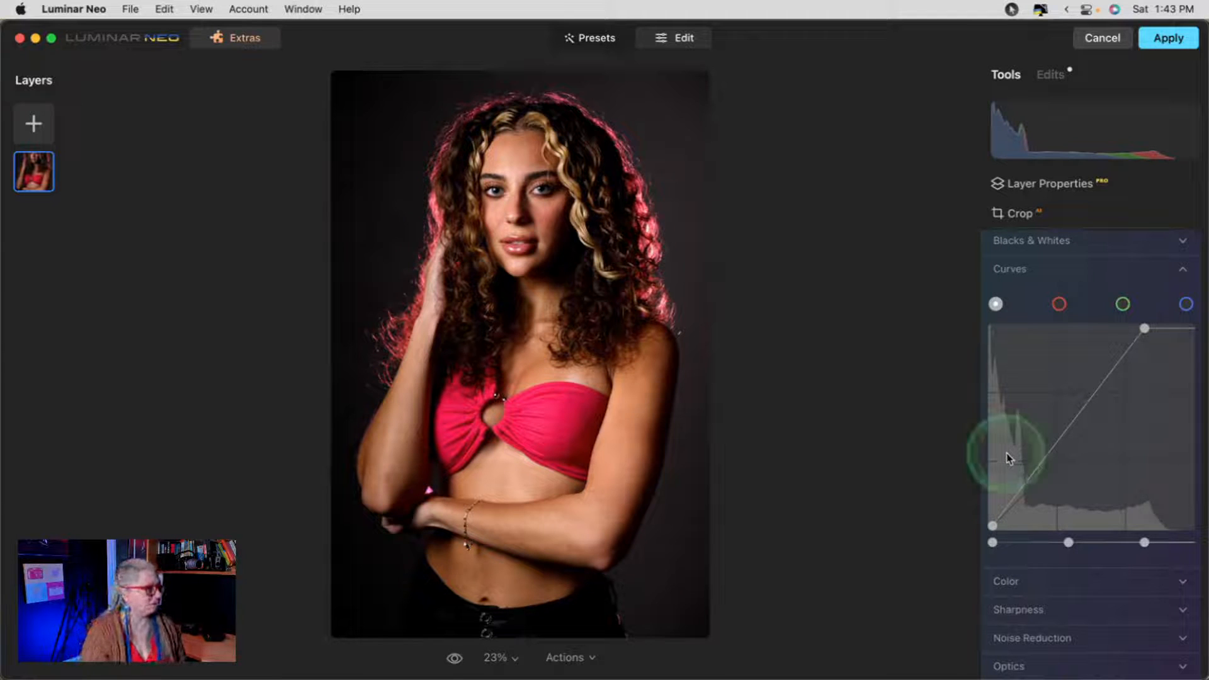
- Raise the exposure slightly and nudge the RGB curve's white point a little further inward, with the clipping overlay shown as a check
left_click_drag(1145, 542, 1141, 545)
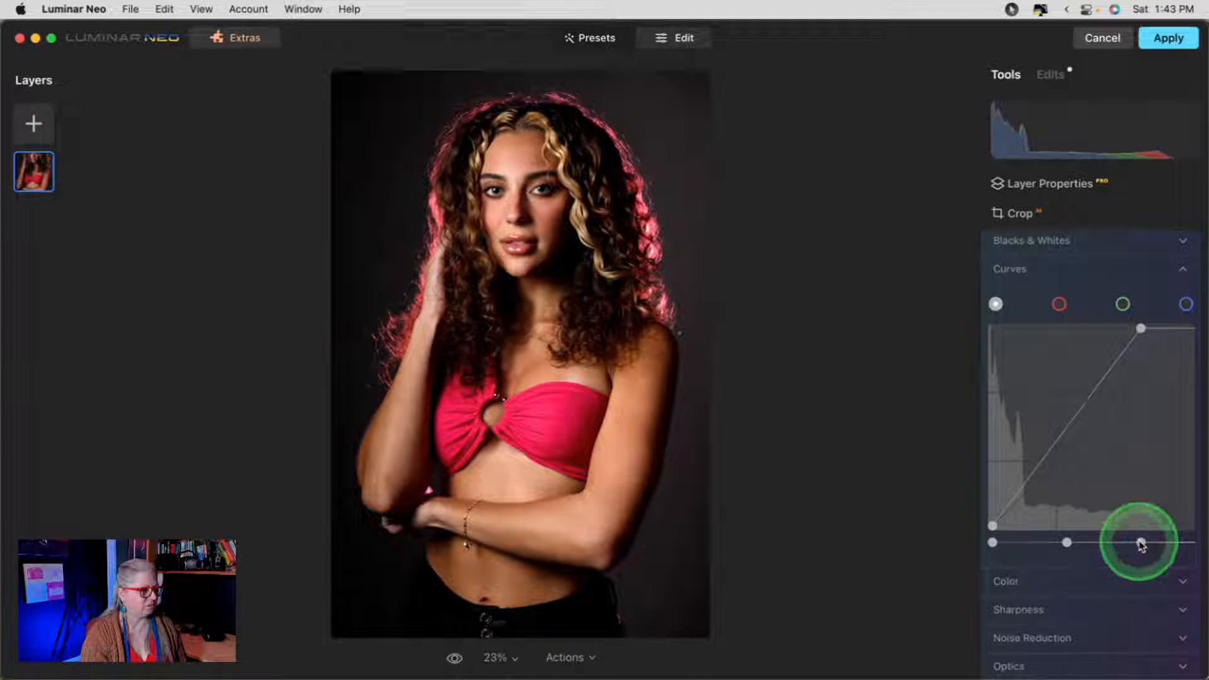
scroll(1141, 545, "up", 5)
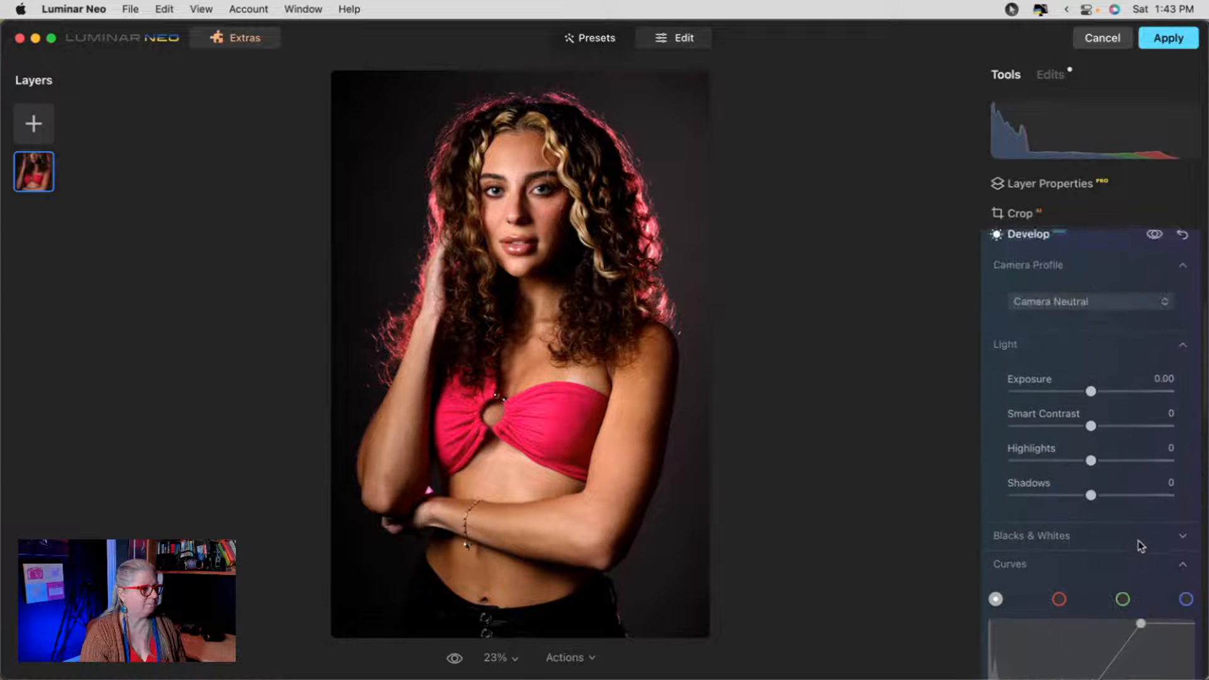
left_click_drag(1090, 393, 1092, 392)
scroll(1089, 529, "down", 5)
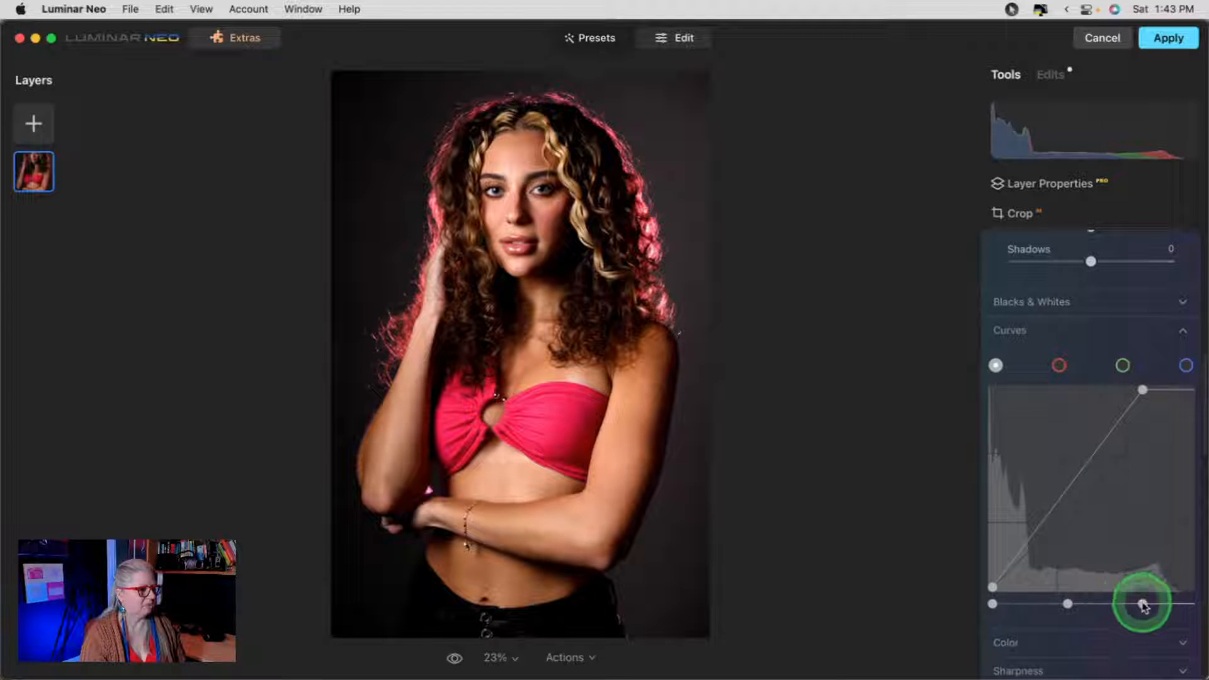
left_click_drag(1140, 606, 1136, 604)
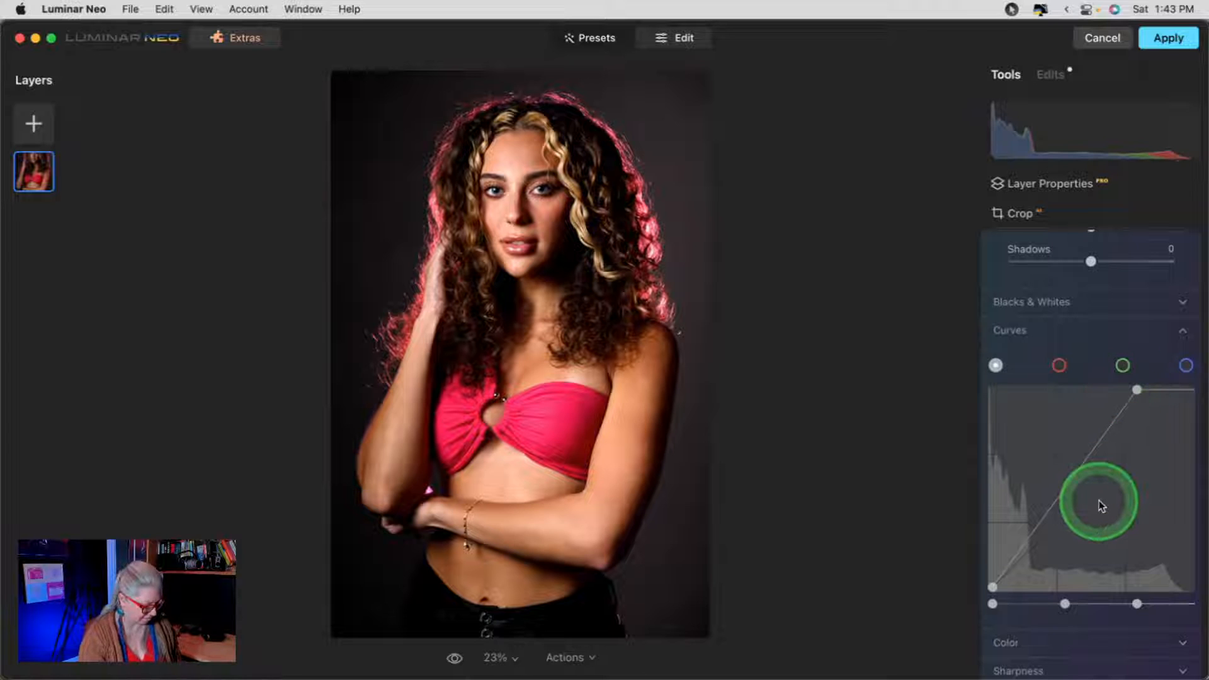
key("j")
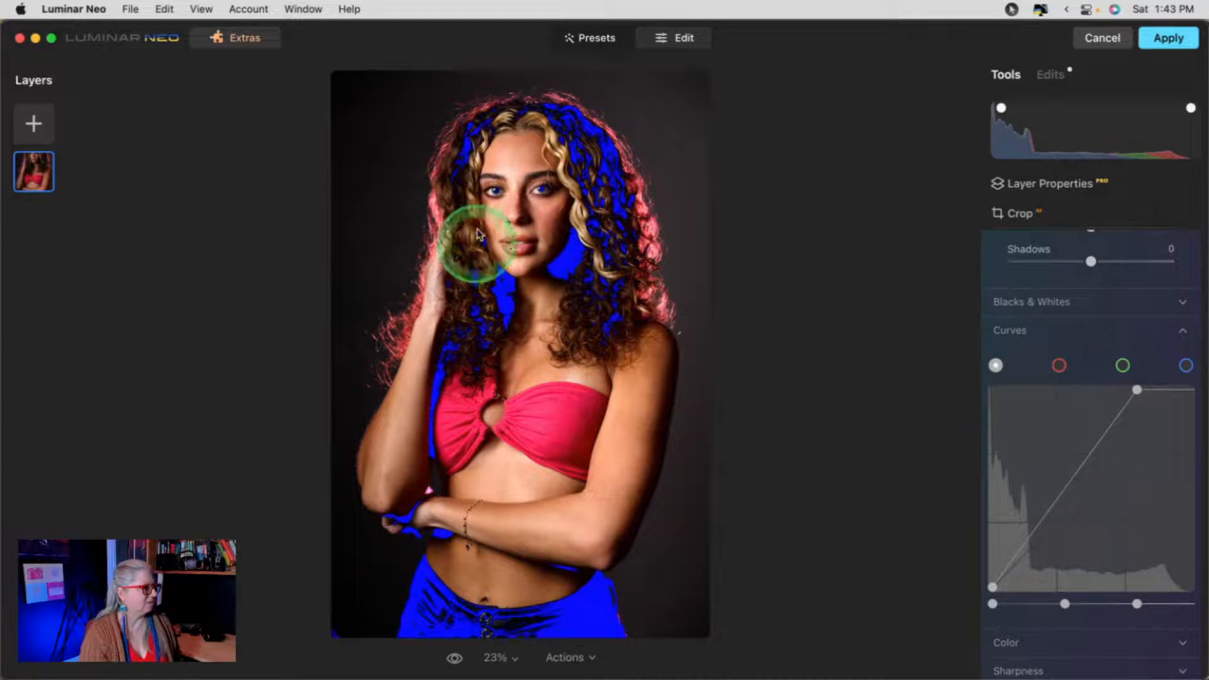
- Inspect the face at 100% with the clipping overlay on and off before fitting the whole portrait in view
double_click(491, 244)
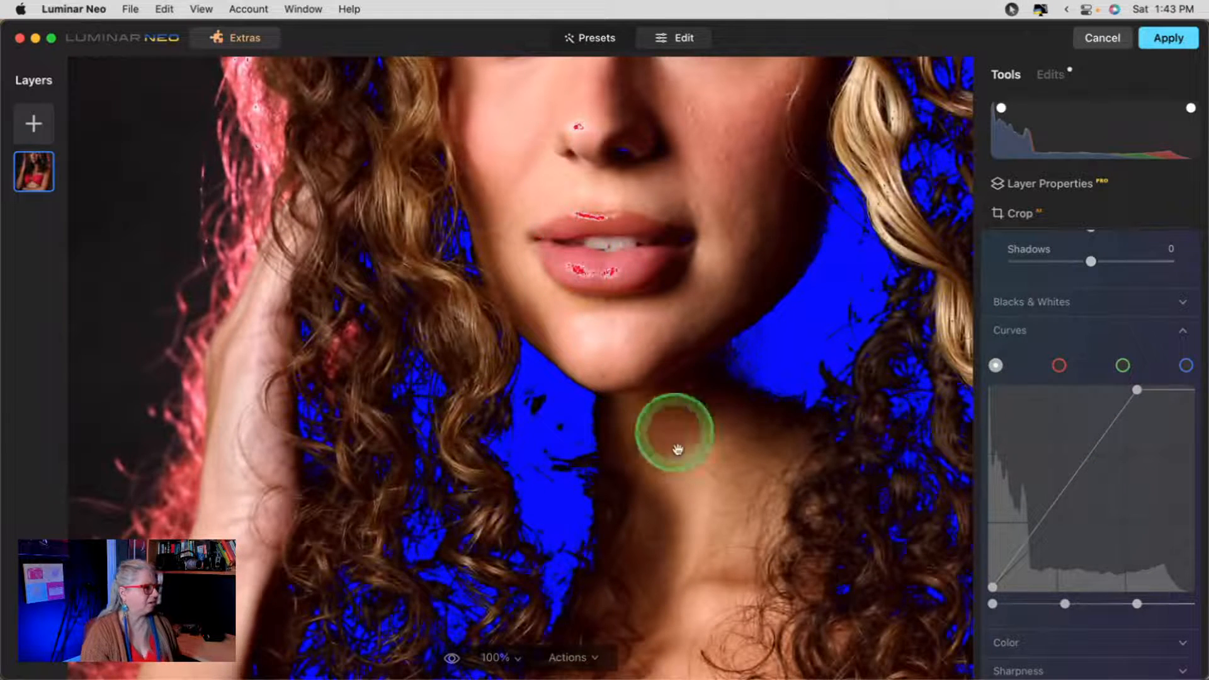
key("j")
key("j")
key("j")
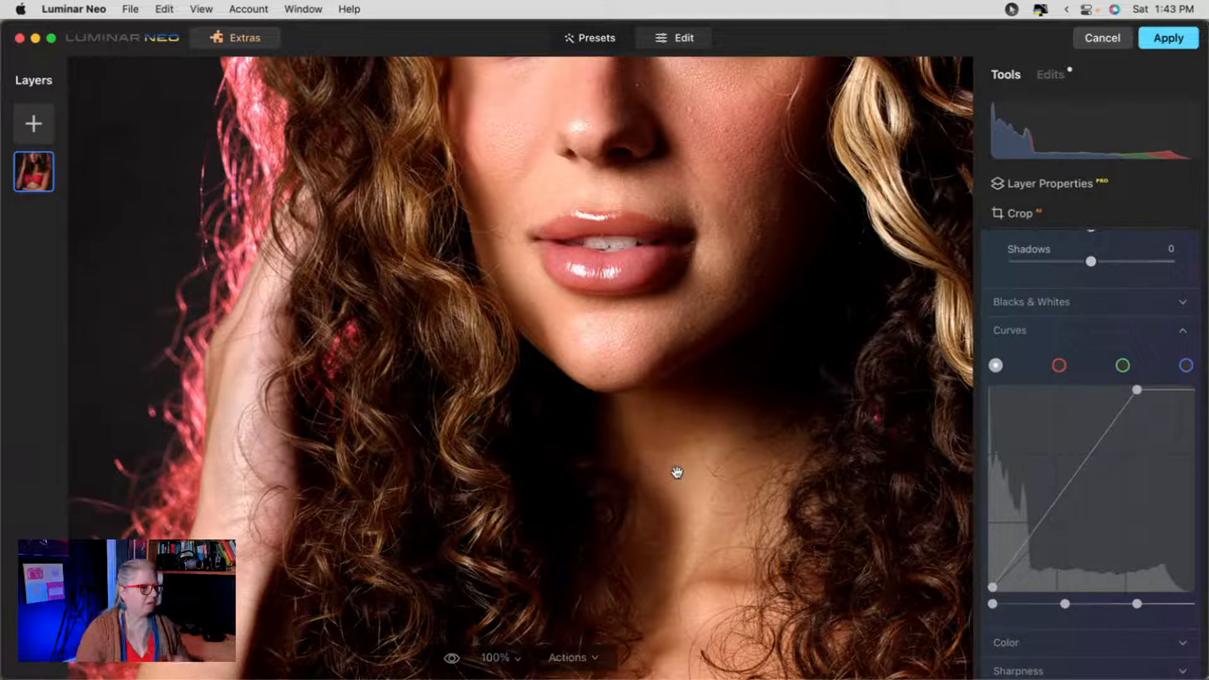
left_click(664, 387)
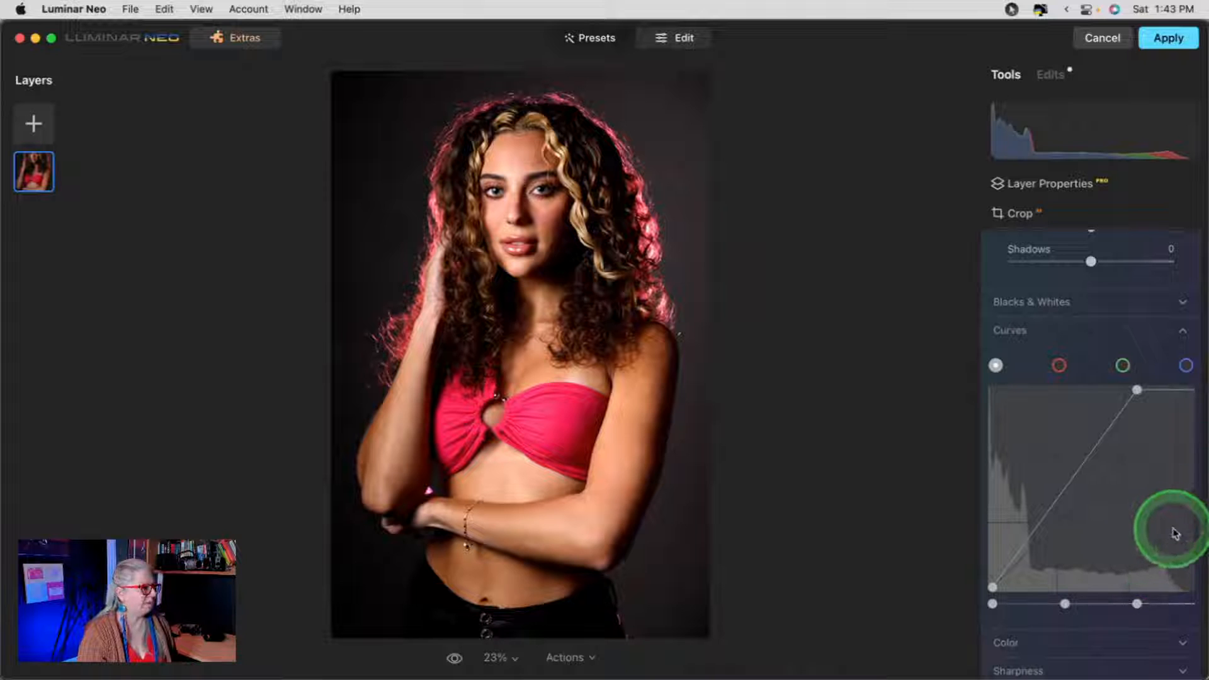
- Raise the Develop exposure to 0.71 and move the RGB curve's white point back outward to about 80% of the range
scroll(1138, 483, "up", 5)
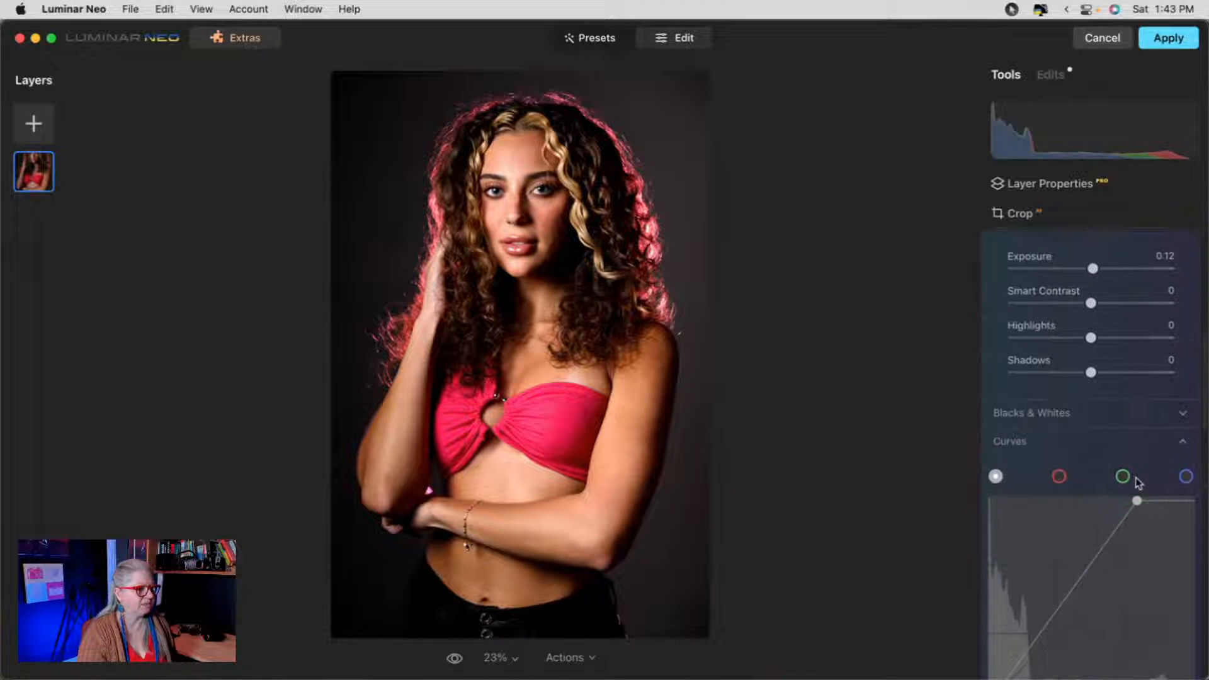
scroll(1139, 483, "up", 3)
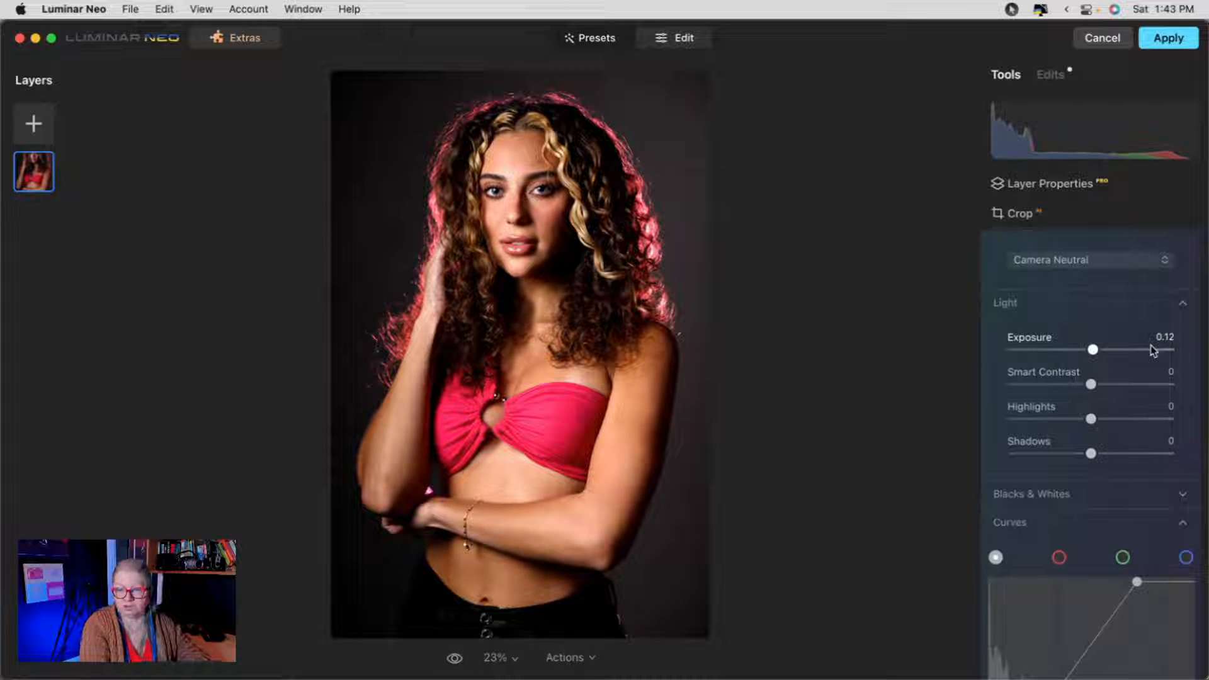
left_click_drag(1093, 350, 1103, 349)
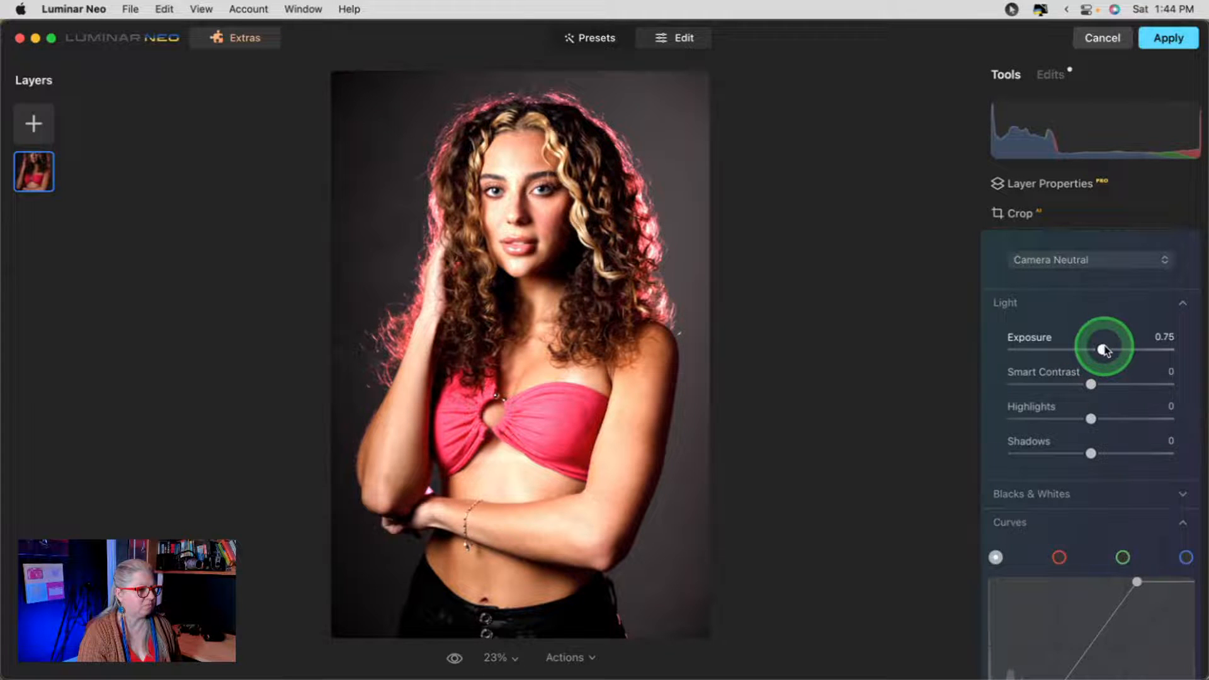
scroll(1103, 346, "down", 6)
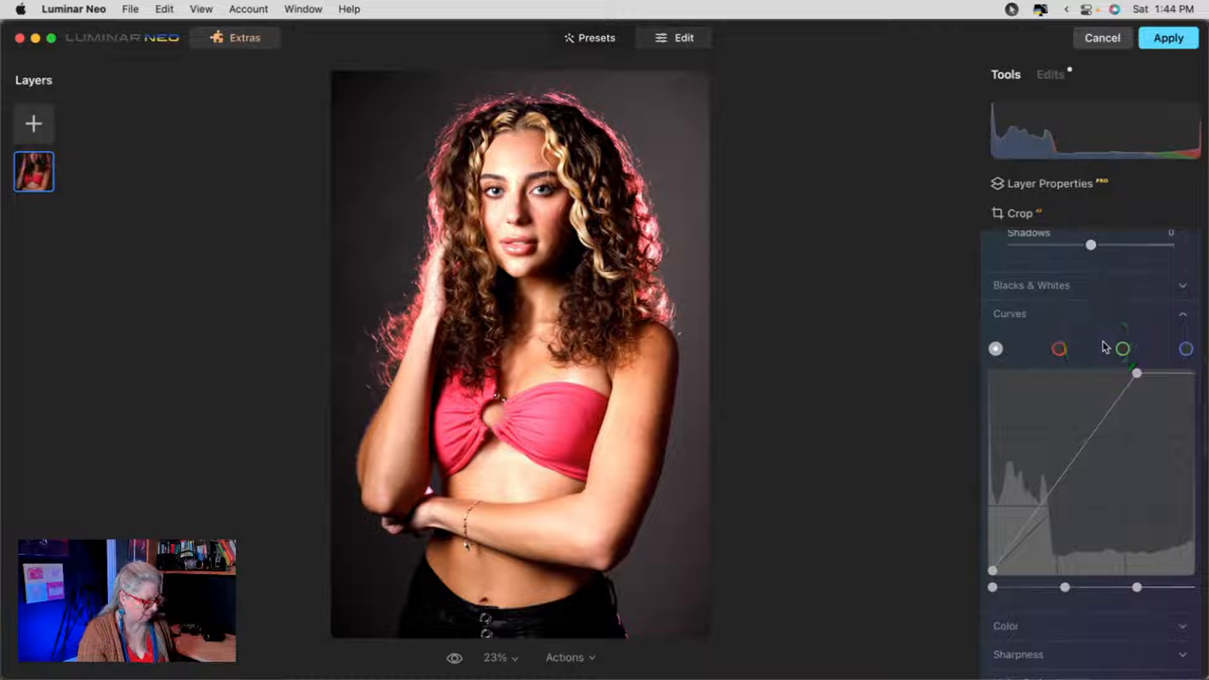
mouse_move(1137, 587)
left_mouse_down()
mouse_move(1114, 587)
mouse_move(1154, 587)
left_mouse_up()
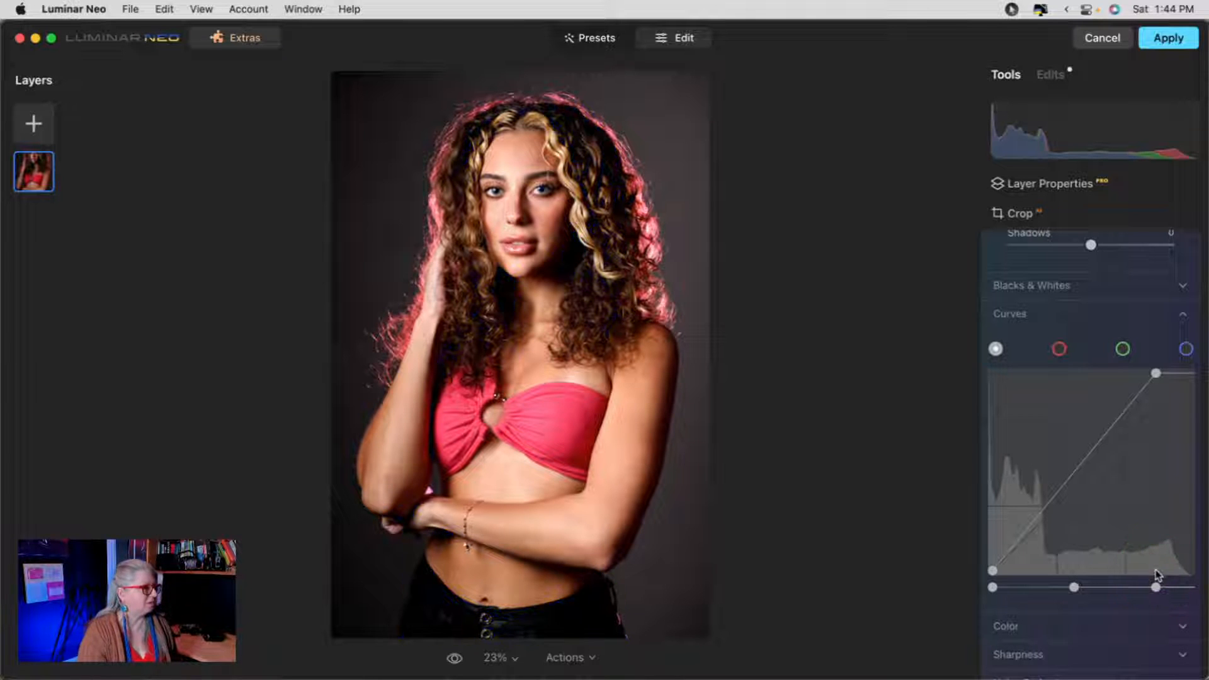
scroll(1169, 481, "up", 5)
scroll(1175, 482, "up", 1)
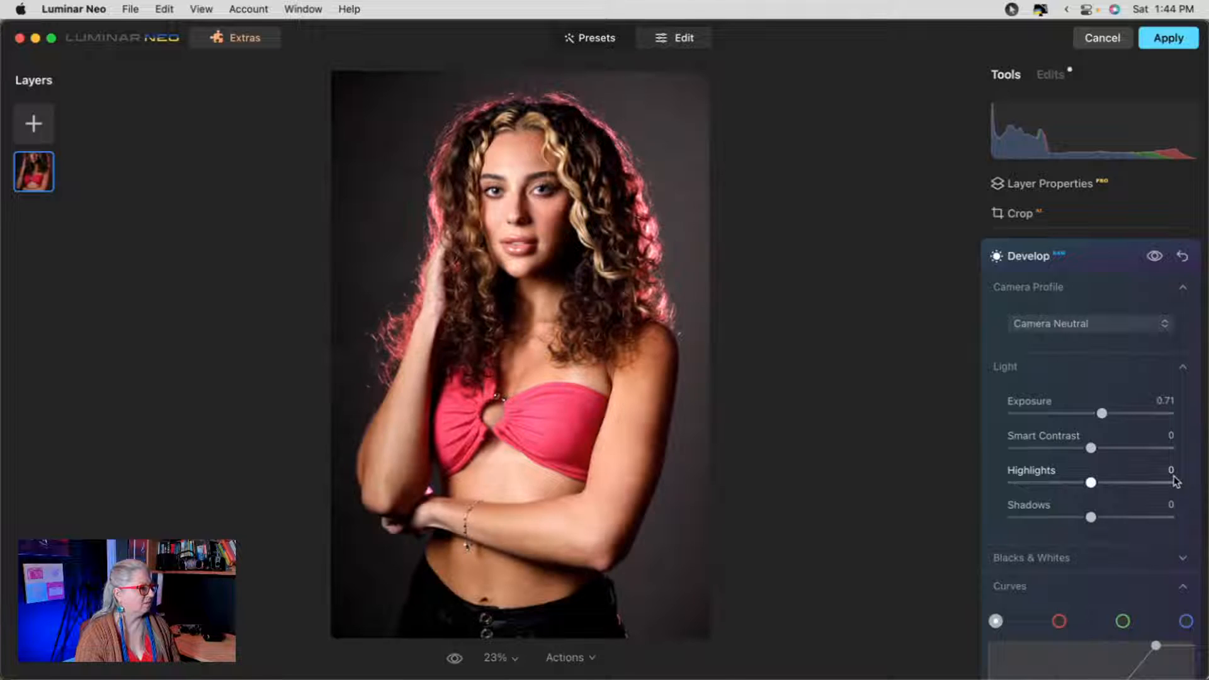
scroll(1174, 480, "up", 4)
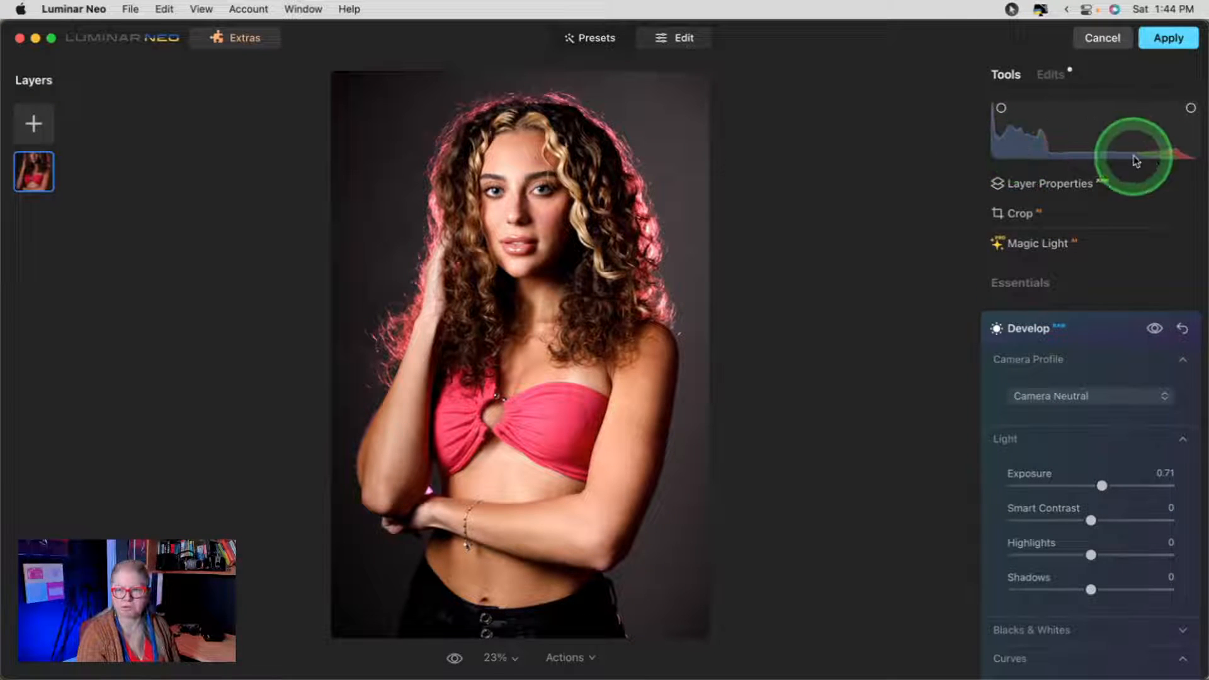
- Set Blacks to -29 and Shadows to 17 in the Develop adjustments, using the clipping overlay as a check
scroll(1083, 413, "down", 10)
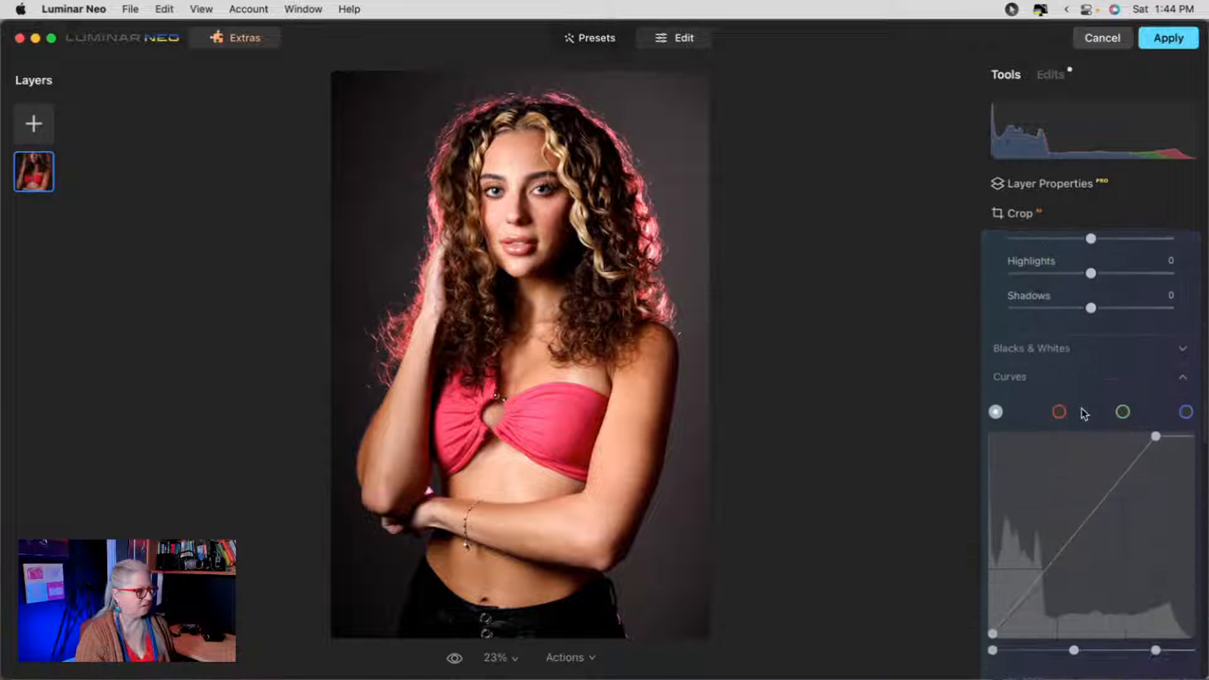
scroll(1090, 412, "up", 3)
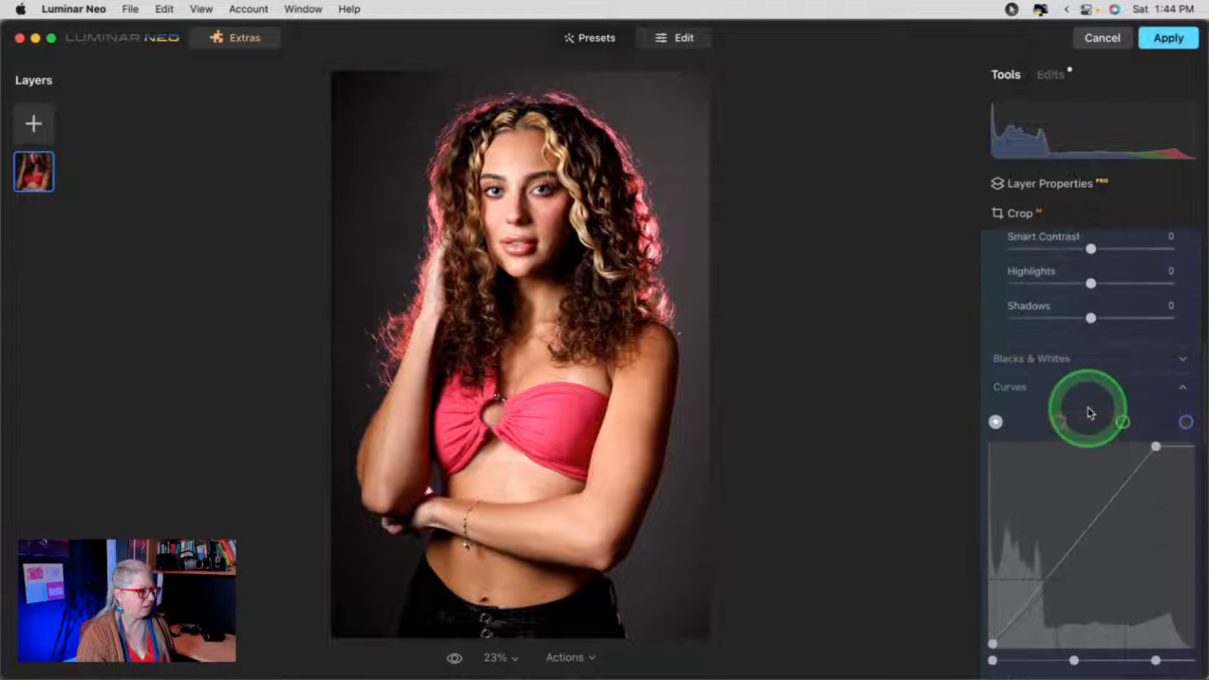
left_click(1063, 357)
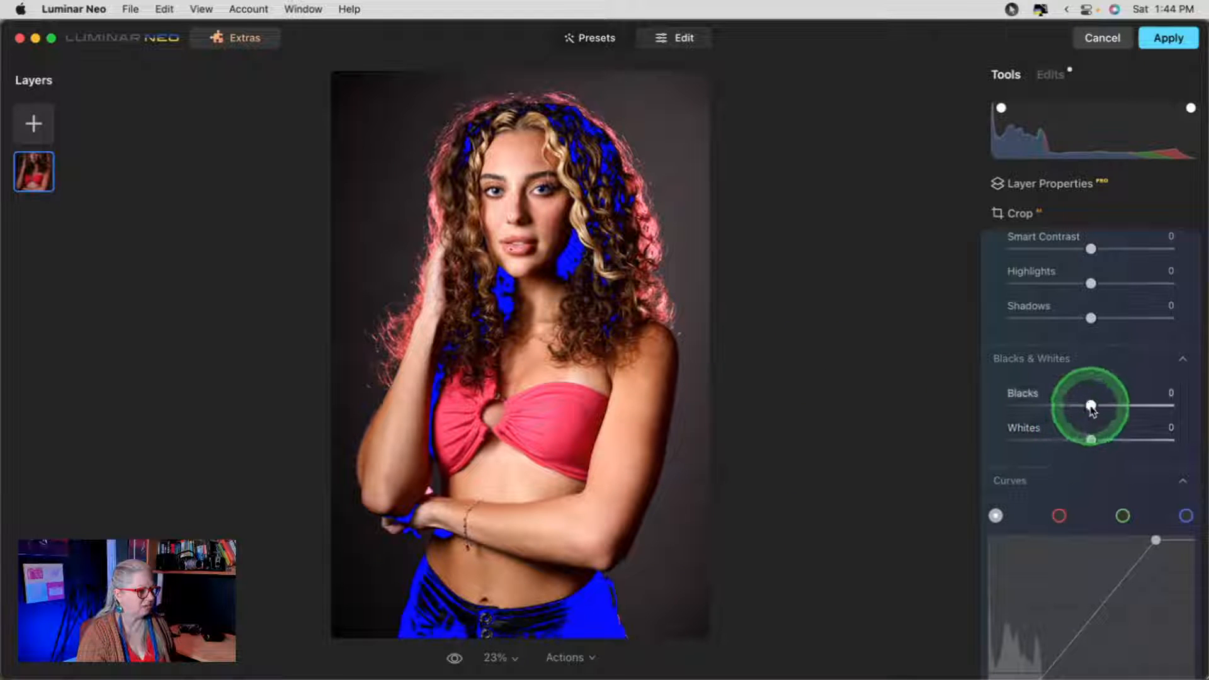
left_click_drag(1081, 406, 1077, 406)
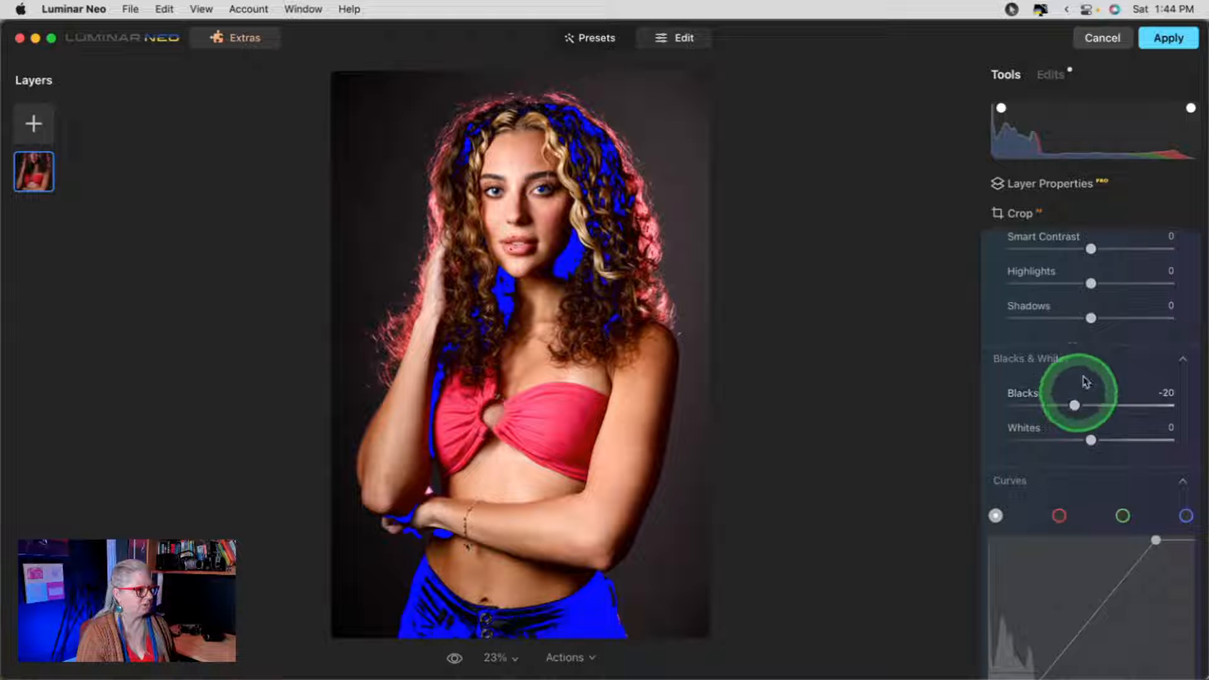
left_click_drag(1091, 318, 1100, 319)
left_click_drag(1075, 406, 1068, 406)
left_click_drag(1100, 318, 1102, 320)
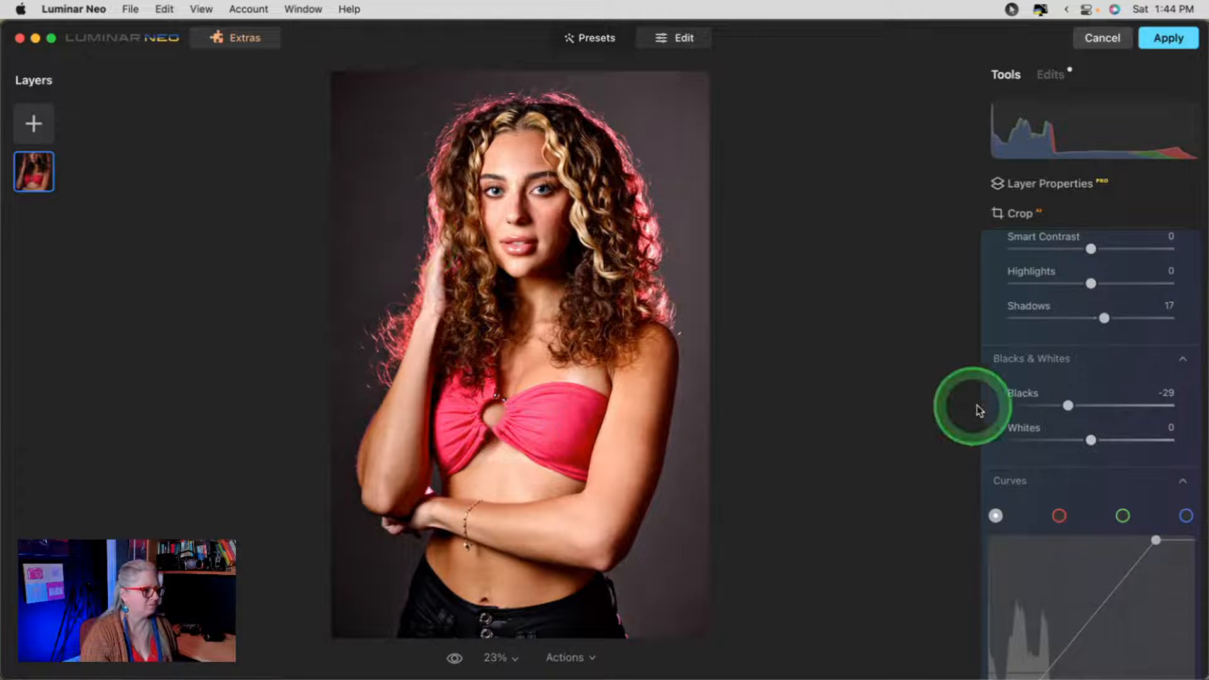
- Nudge the RGB curve's white point slightly further outward and check the clipping overlay before hiding it
scroll(1068, 403, "down", 4)
left_click_drag(1157, 614, 1160, 614)
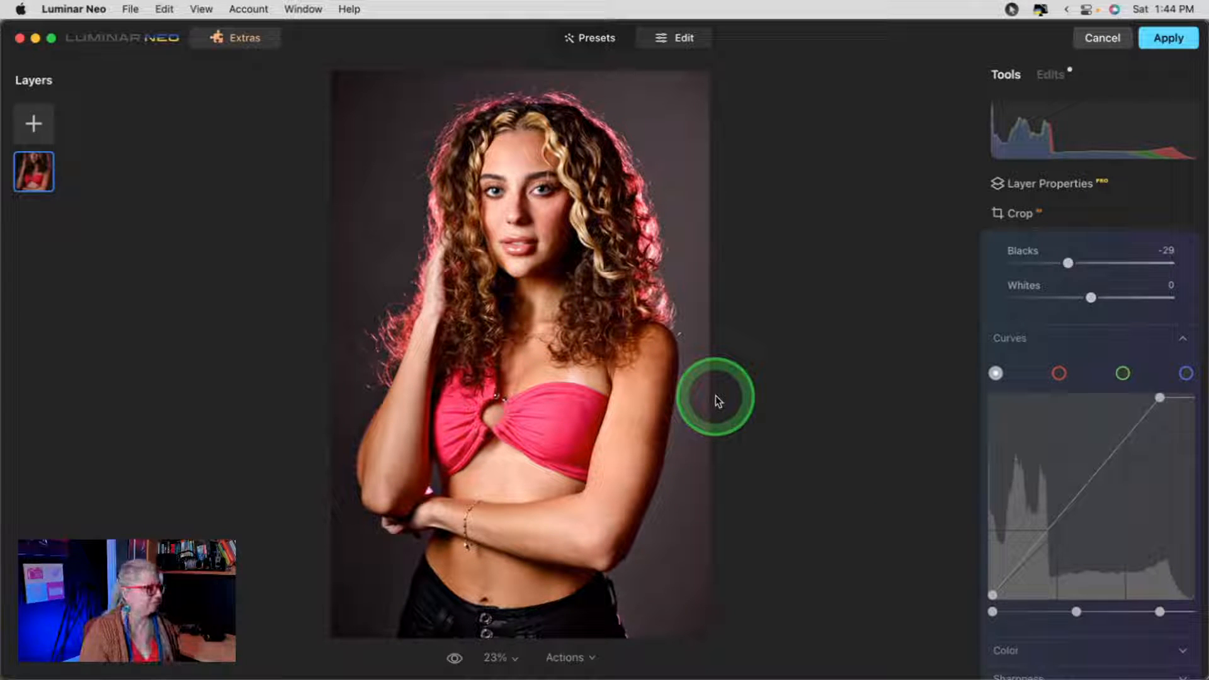
key("j")
key("j")
key("j")
key("j")
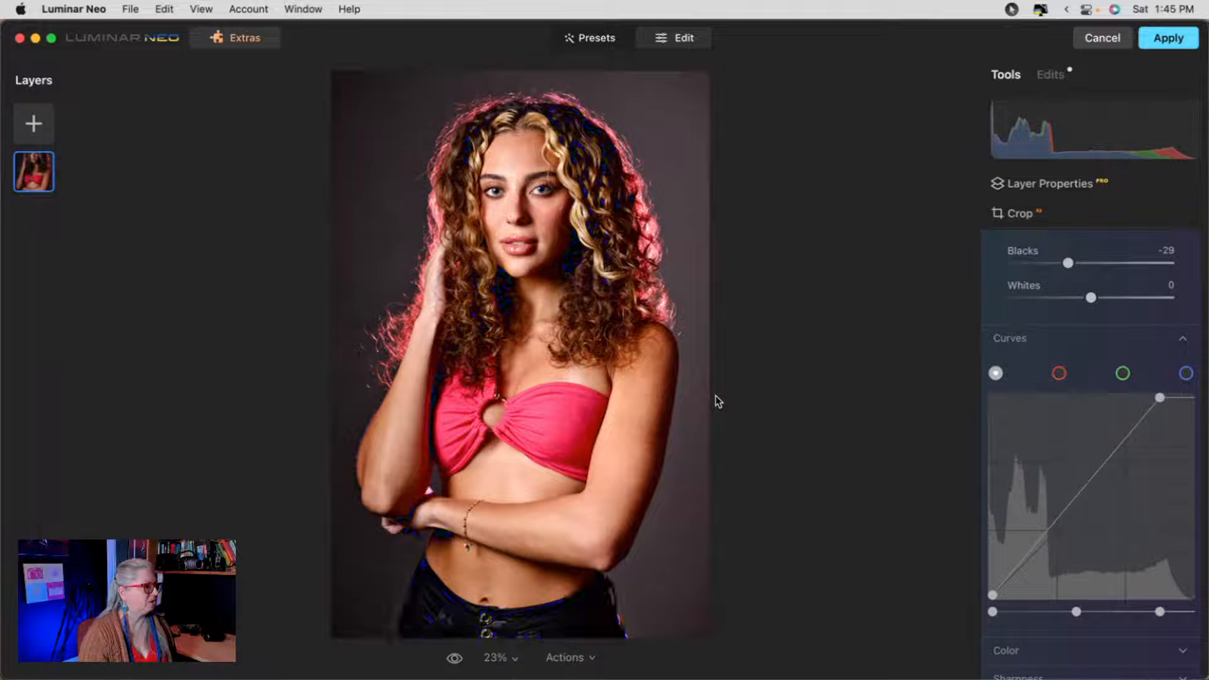
- Compare the portrait before and after the shadow, black and curve adjustments
scroll(1074, 441, "up", 5)
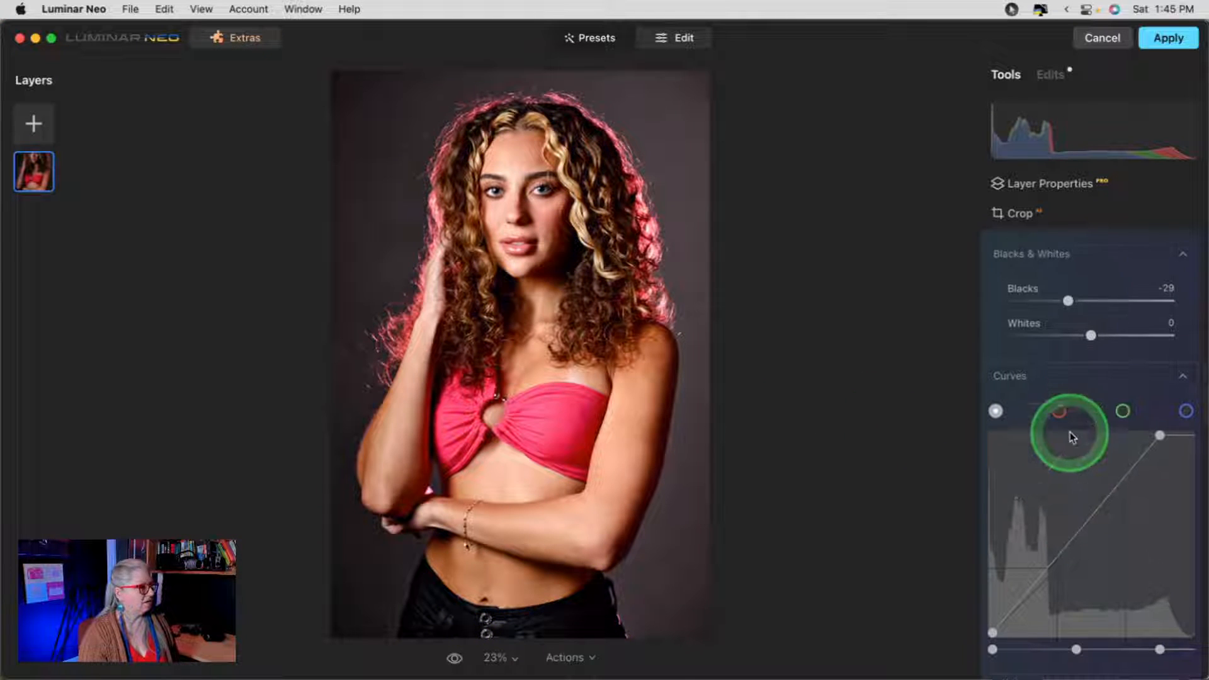
key("backslash")
key("backslash")
key("backslash")
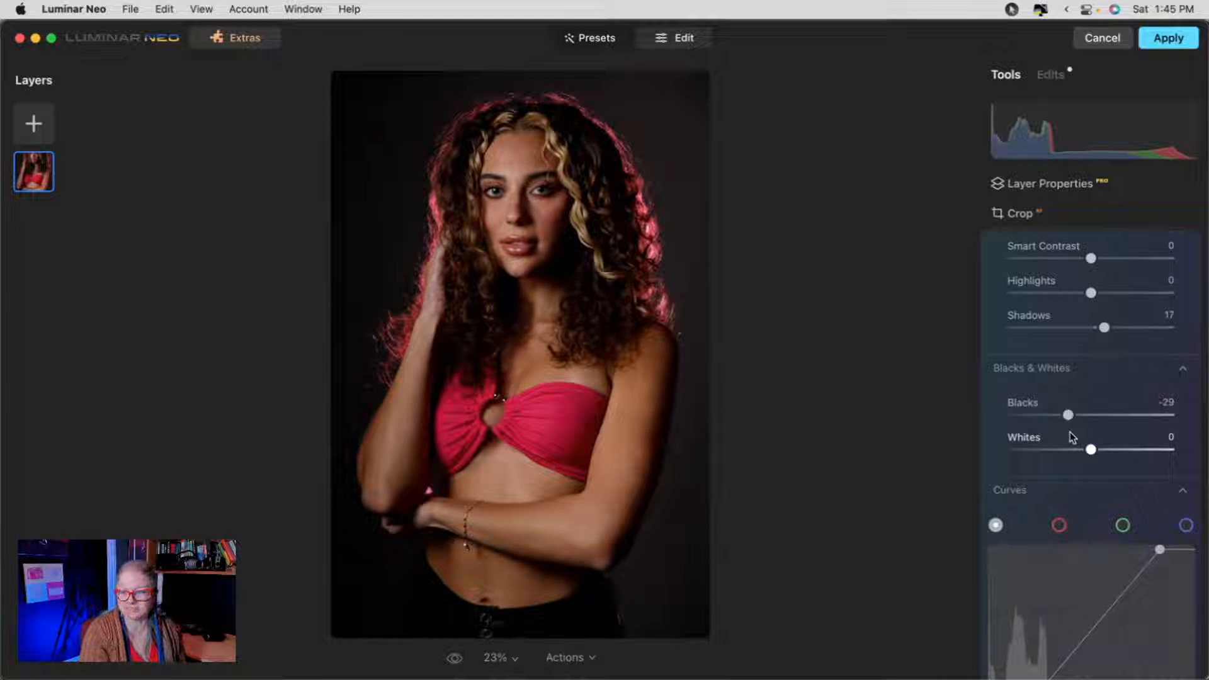
key("backslash")
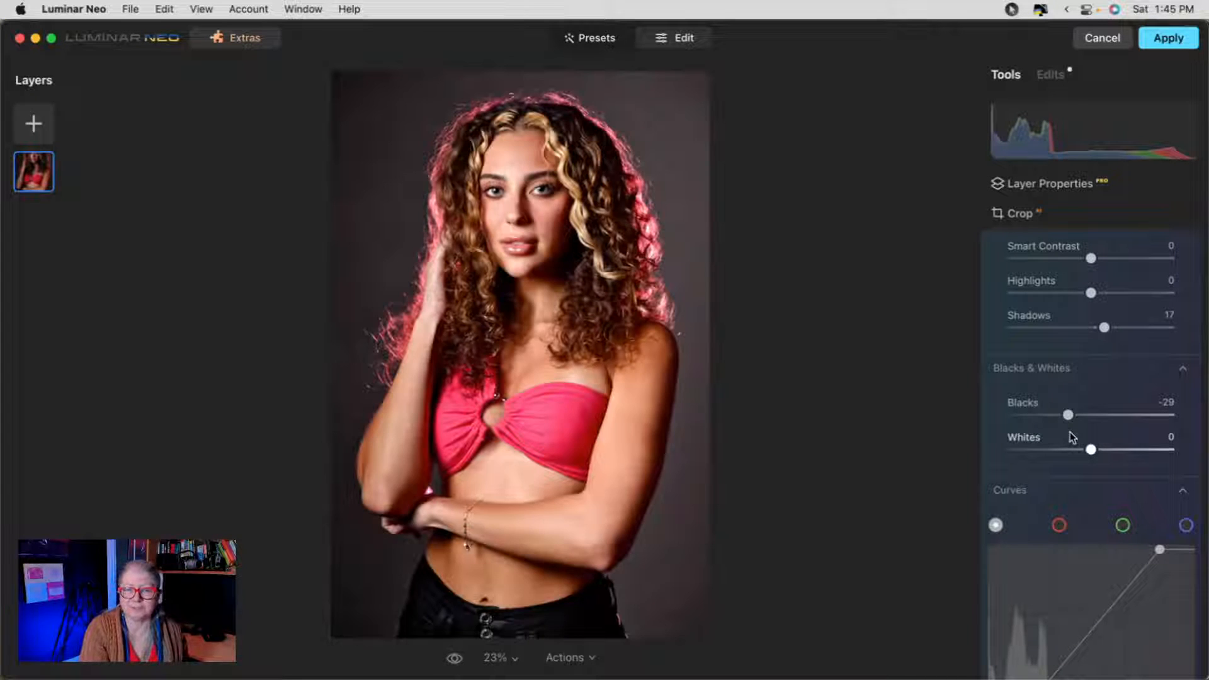
- Try moving the RGB curve's white point out to the end of the range and raising the exposure to 1.21 instead
scroll(1071, 437, "up", 7)
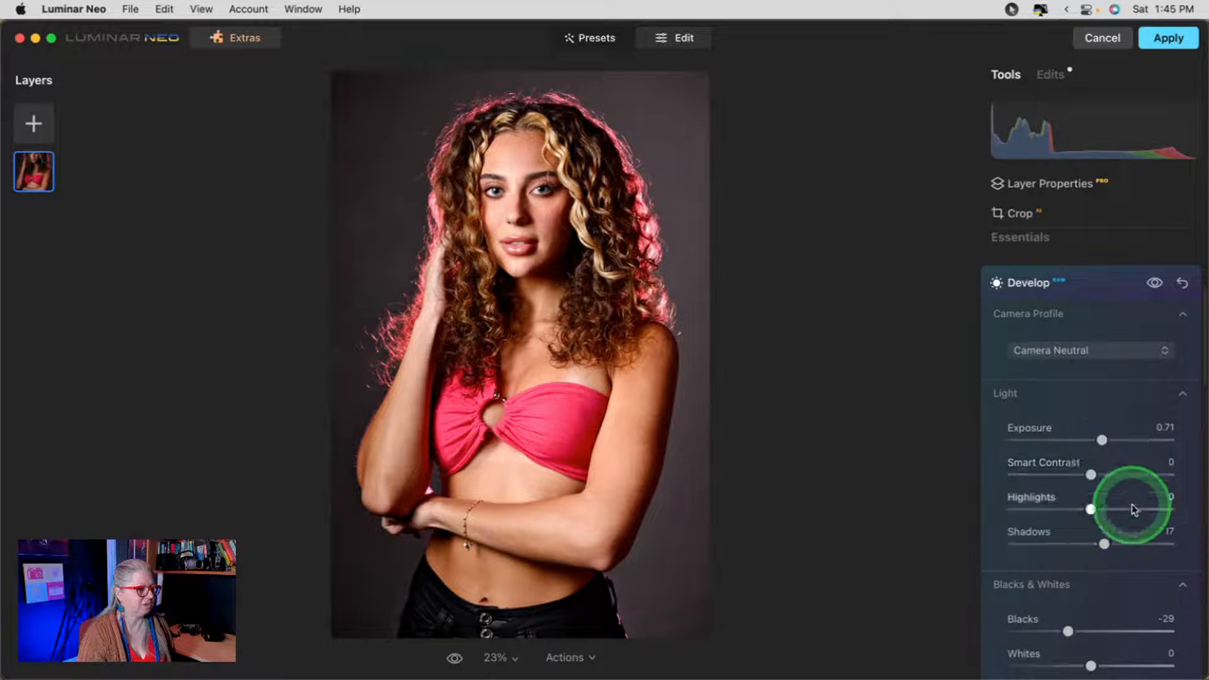
scroll(1131, 504, "down", 6)
scroll(1132, 505, "up", 6)
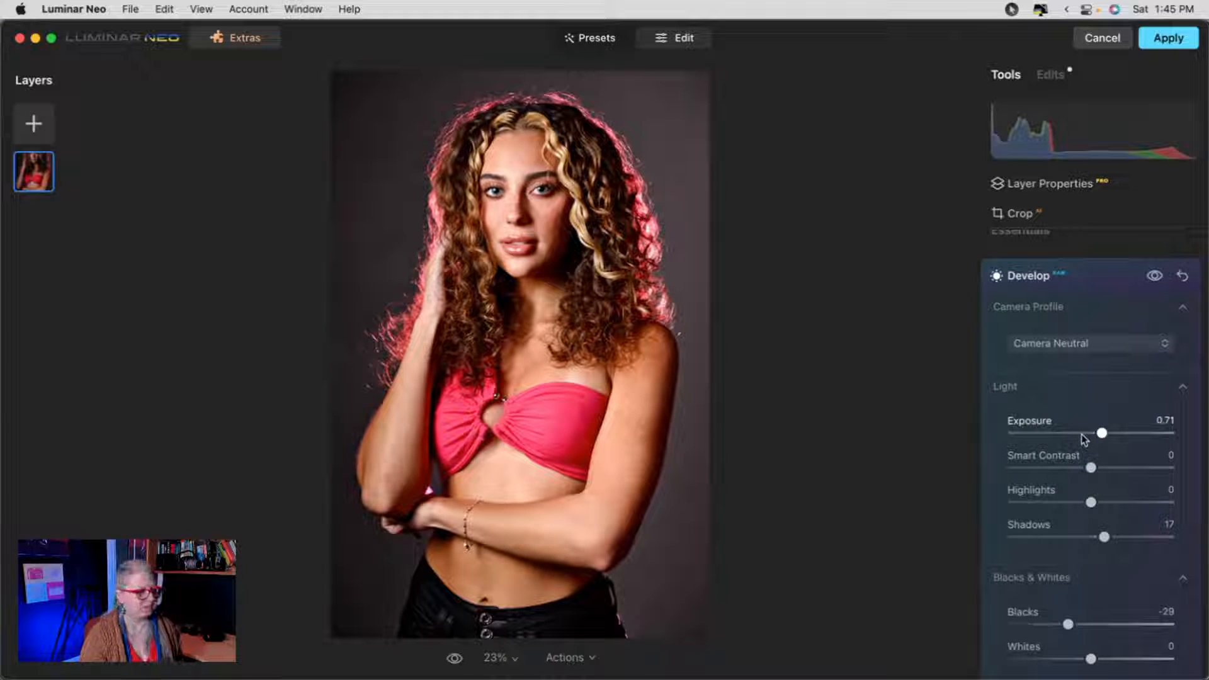
scroll(1082, 438, "down", 6)
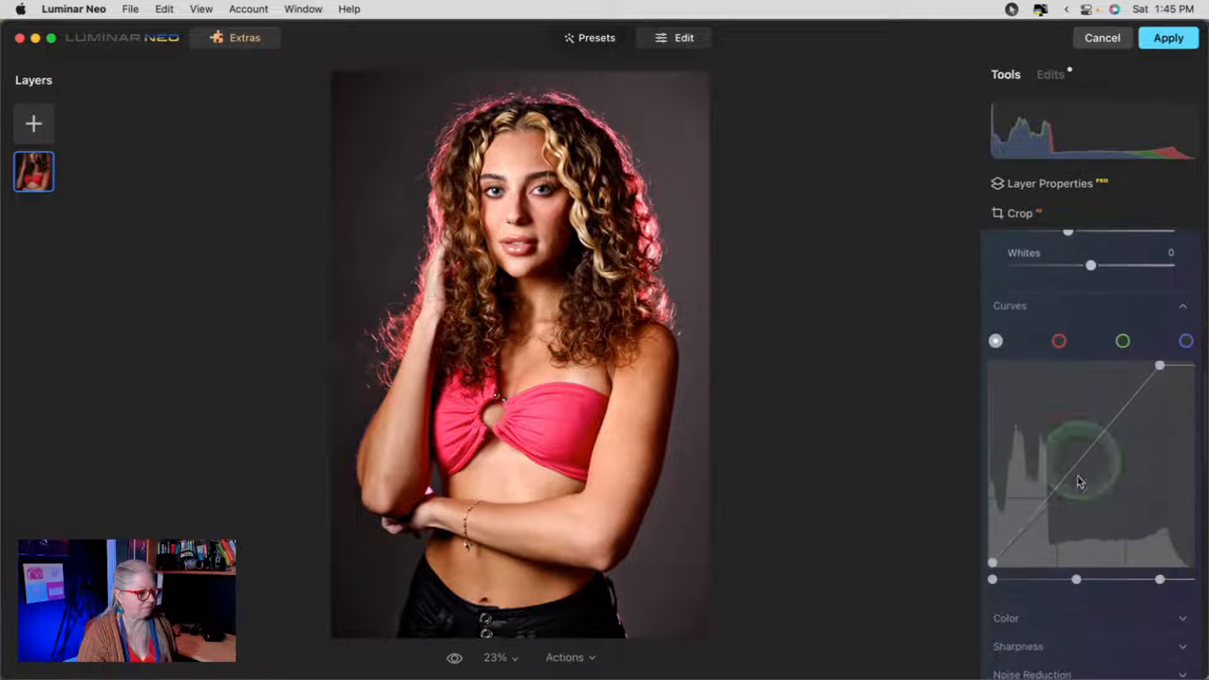
left_click_drag(1159, 580, 1190, 579)
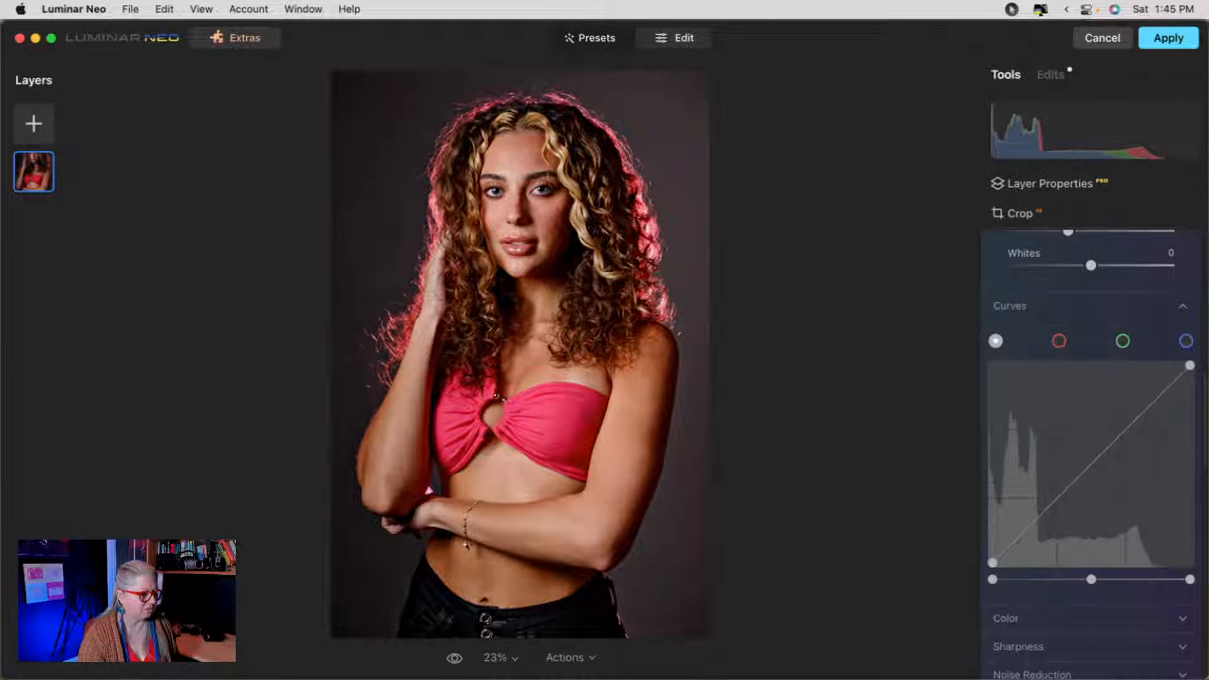
scroll(1131, 486, "up", 5)
scroll(1131, 489, "up", 2)
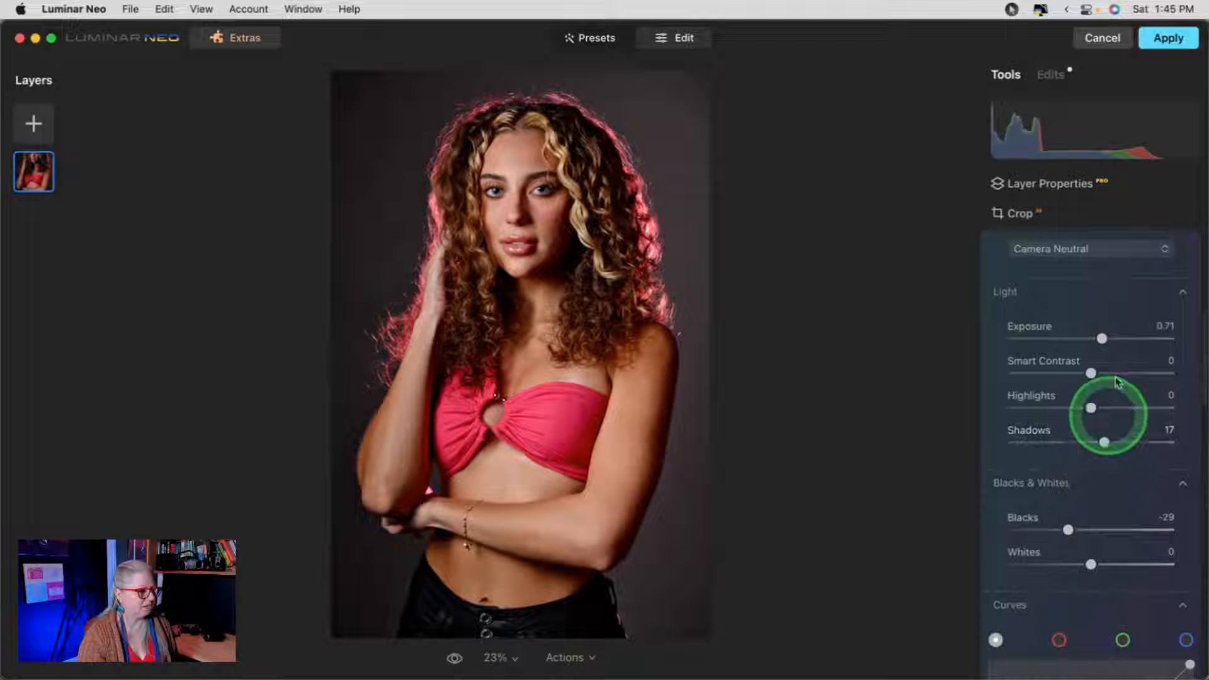
left_click_drag(1101, 338, 1110, 338)
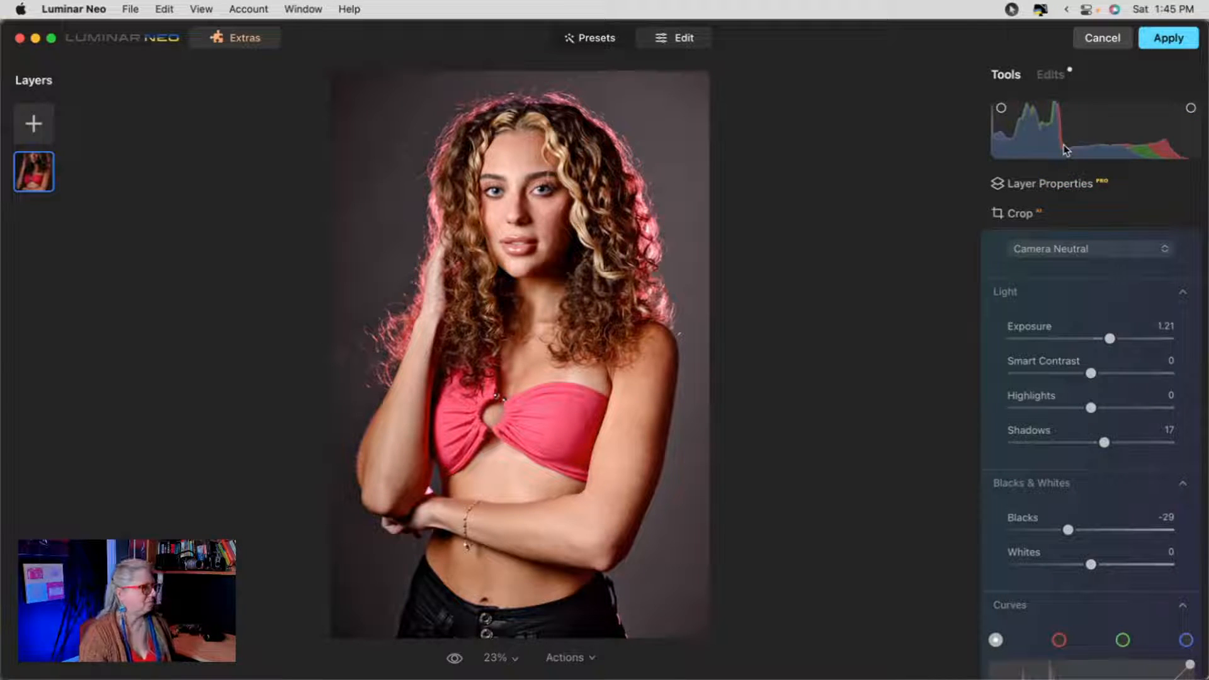
key("backslash")
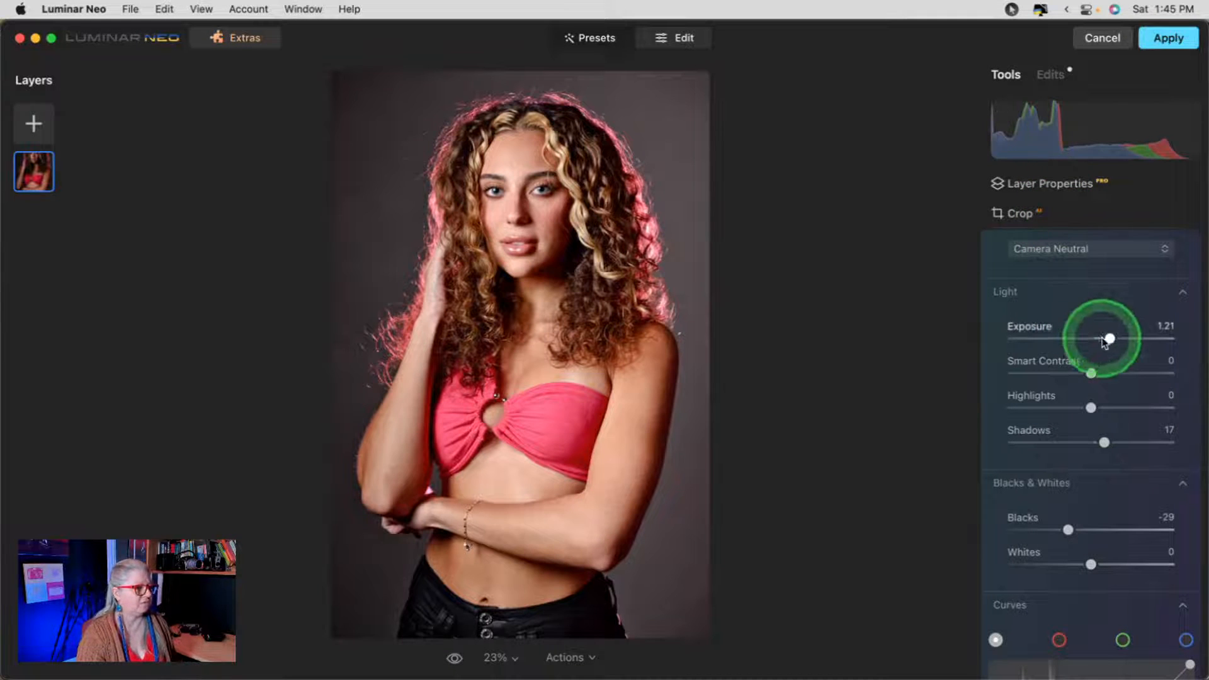
- Set the exposure to 0.67 and pull the RGB curve's white point inward to about 85% of the range
left_click_drag(1108, 338, 1102, 340)
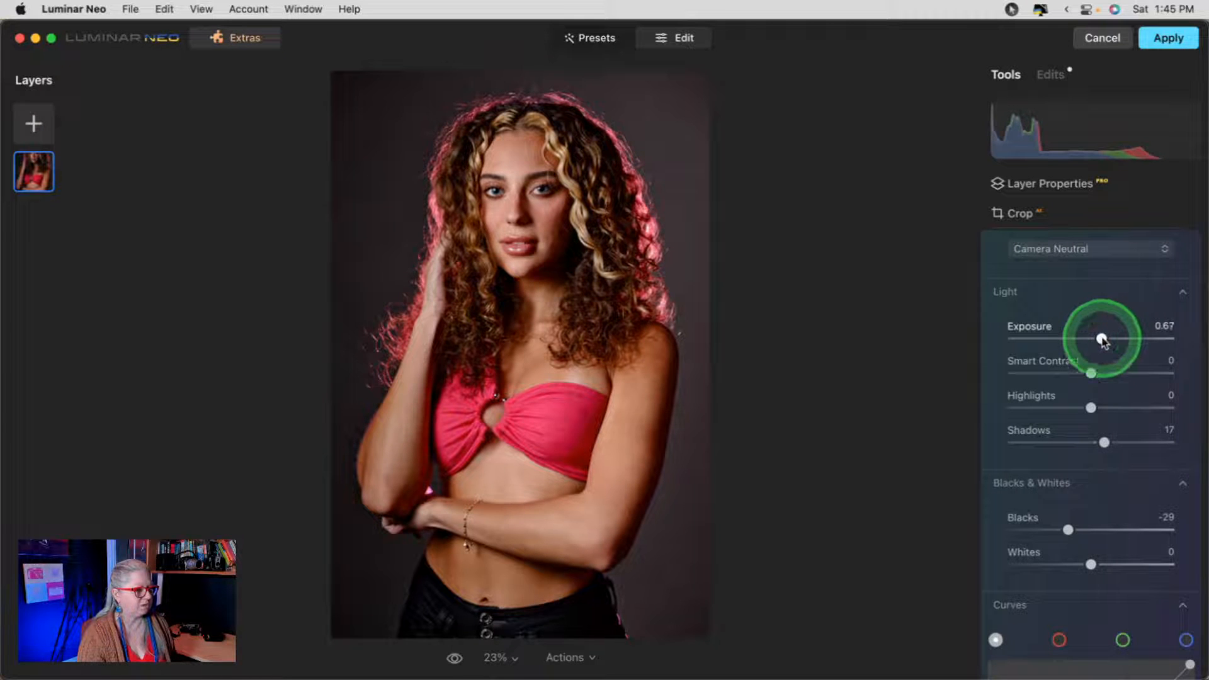
scroll(1101, 338, "down", 10)
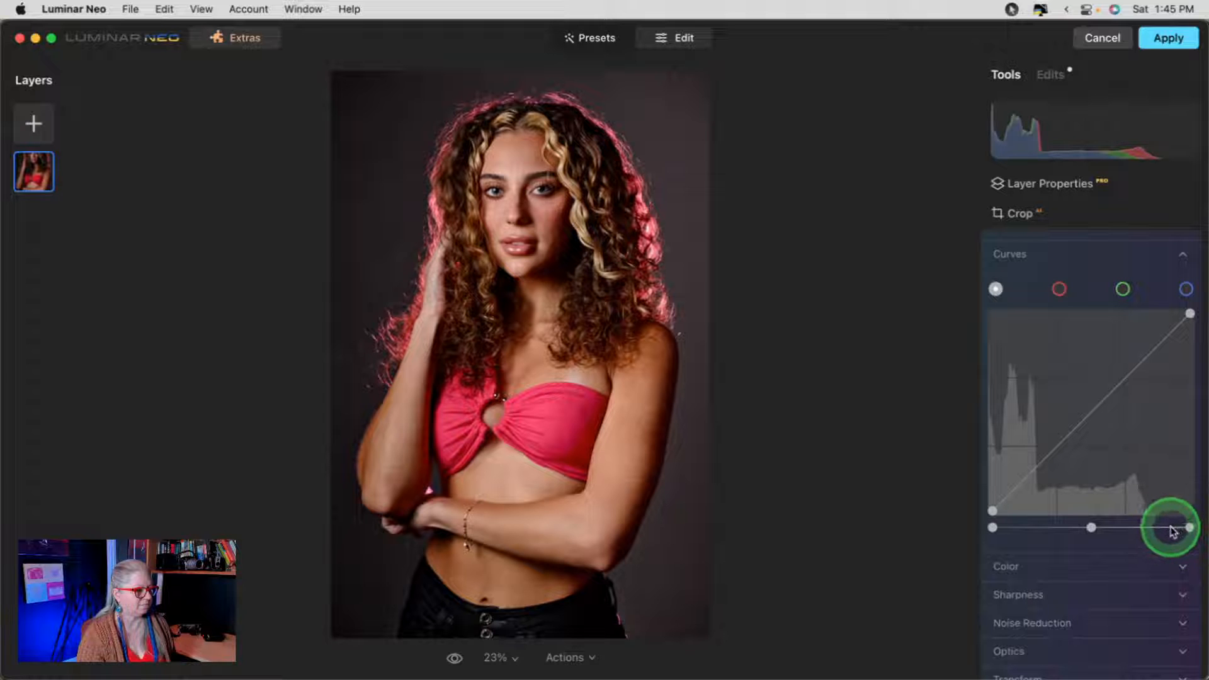
left_click_drag(1187, 531, 1162, 531)
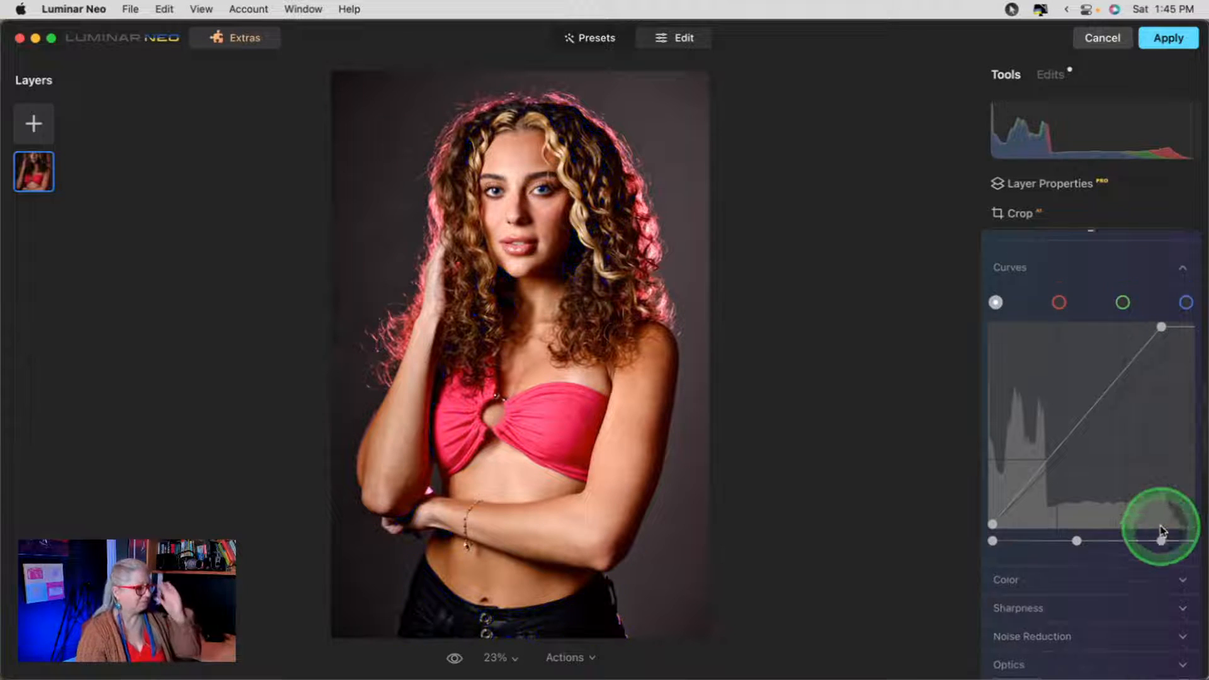
scroll(1162, 531, "up", 5)
scroll(1163, 531, "up", 1)
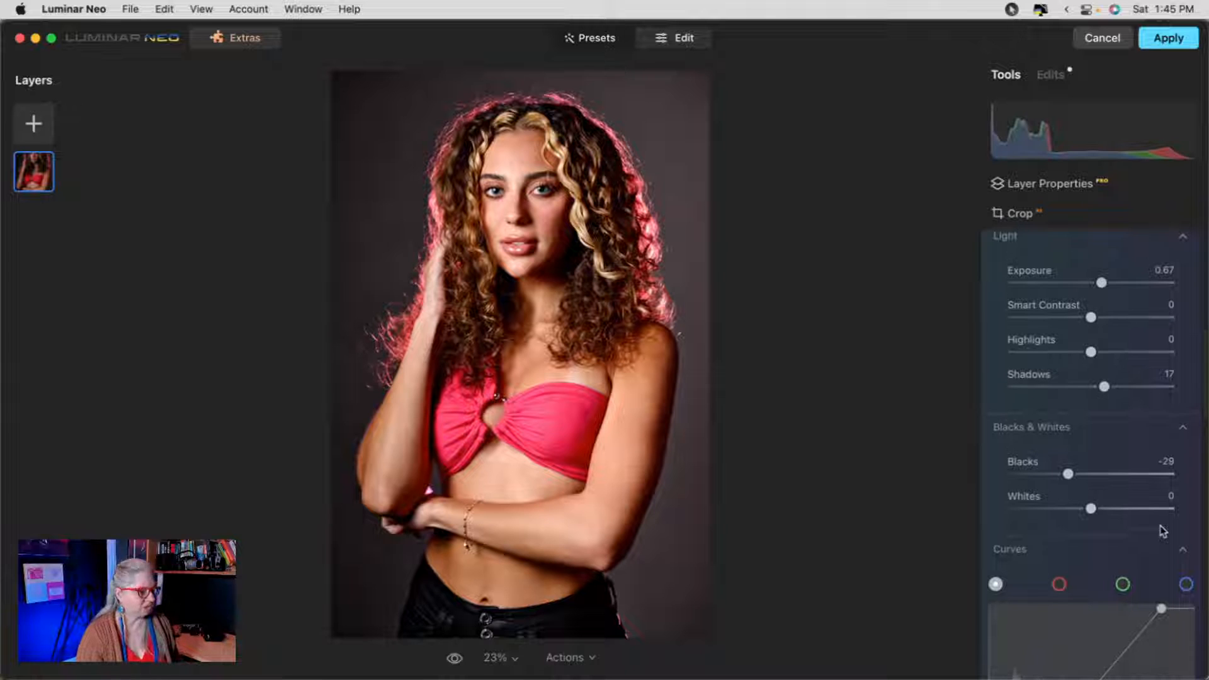
- Compare the edit with its starting point, and switch to Lightroom Classic to view the original portrait
key("backslash")
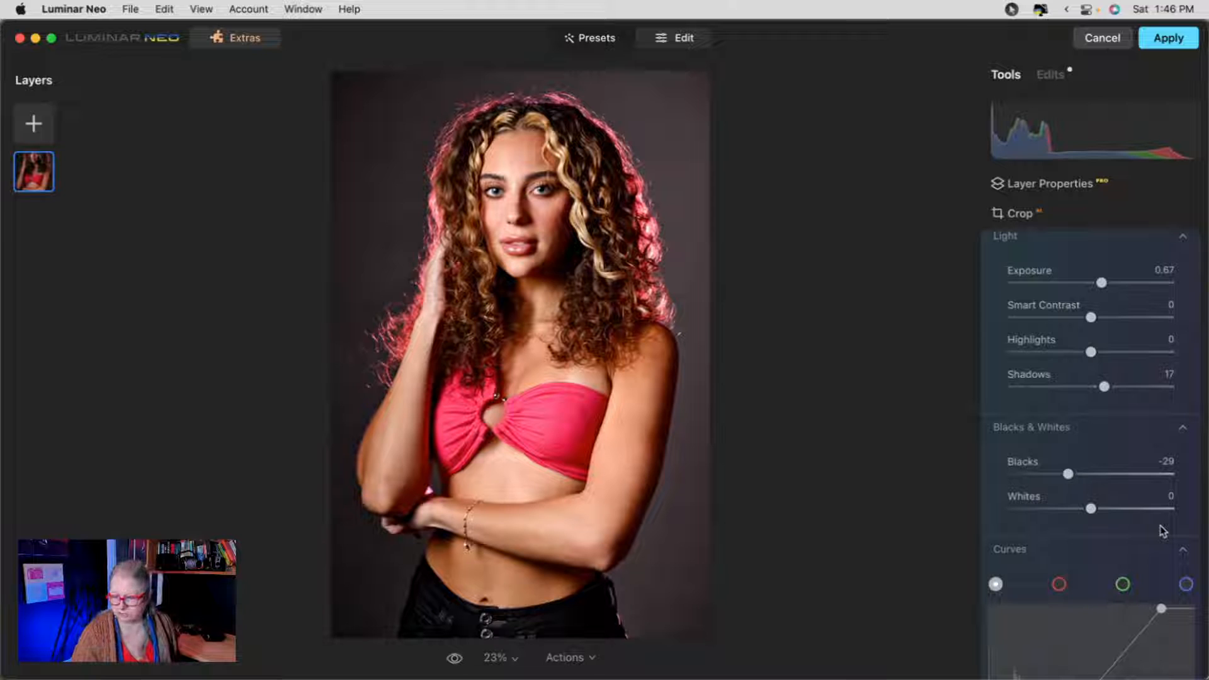
left_click(1163, 531)
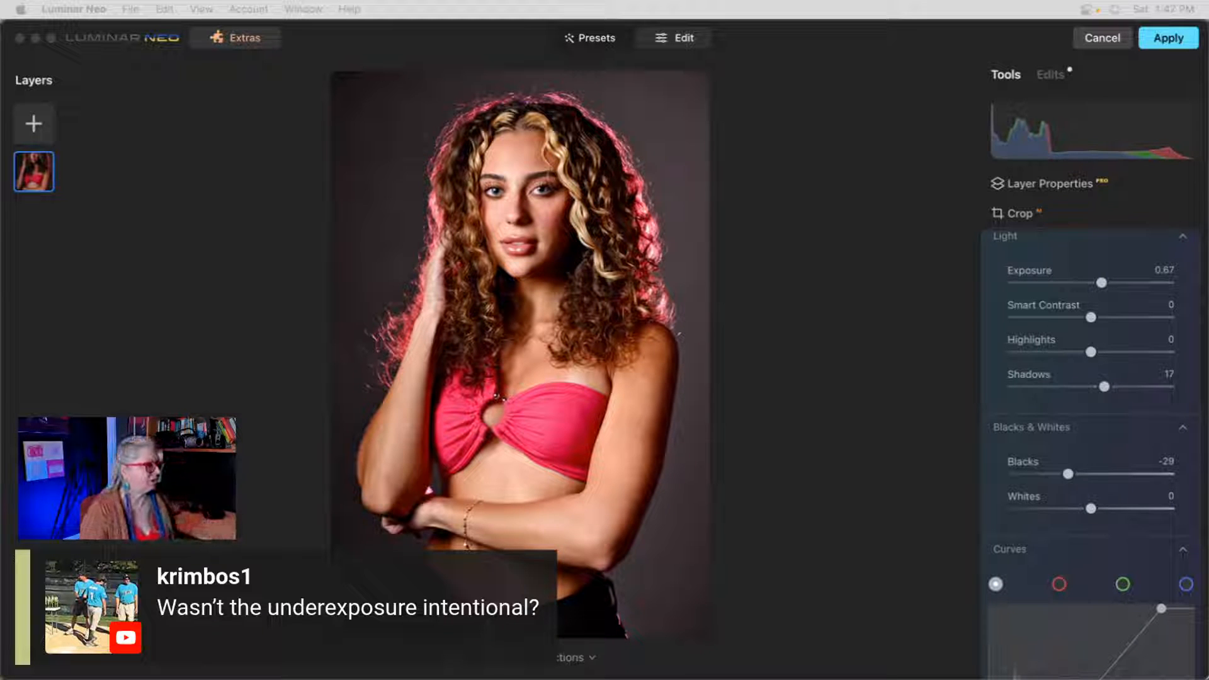
key("super+Tab")
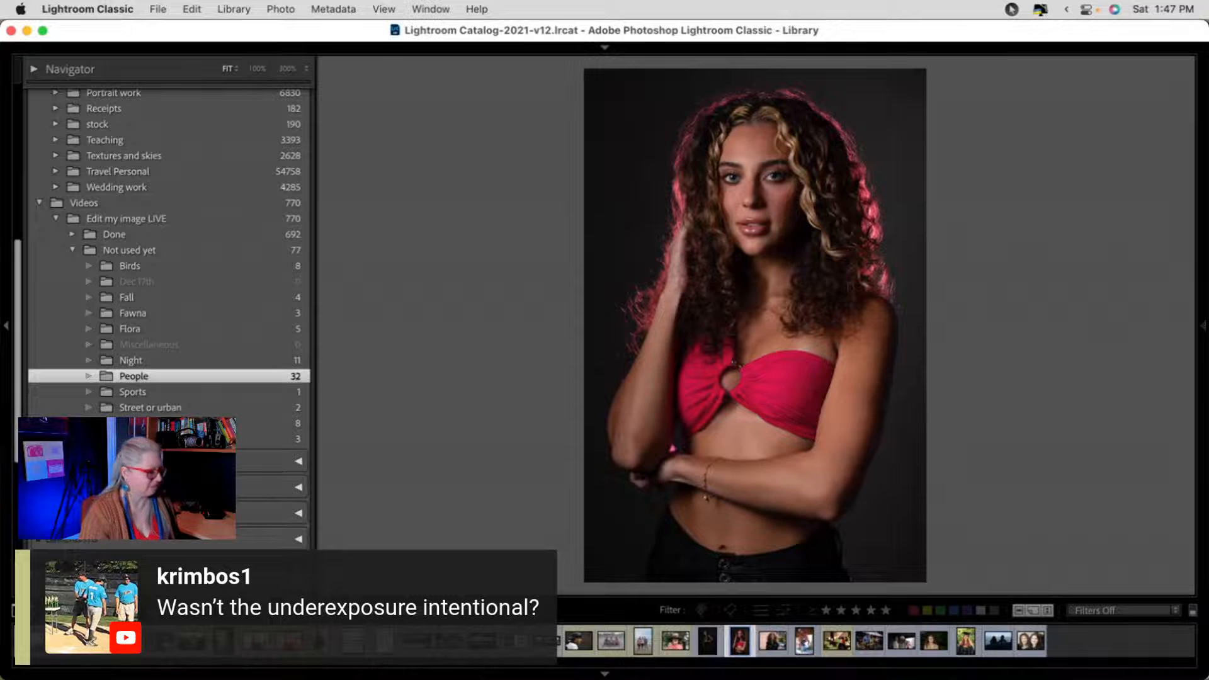
left_click(1006, 330)
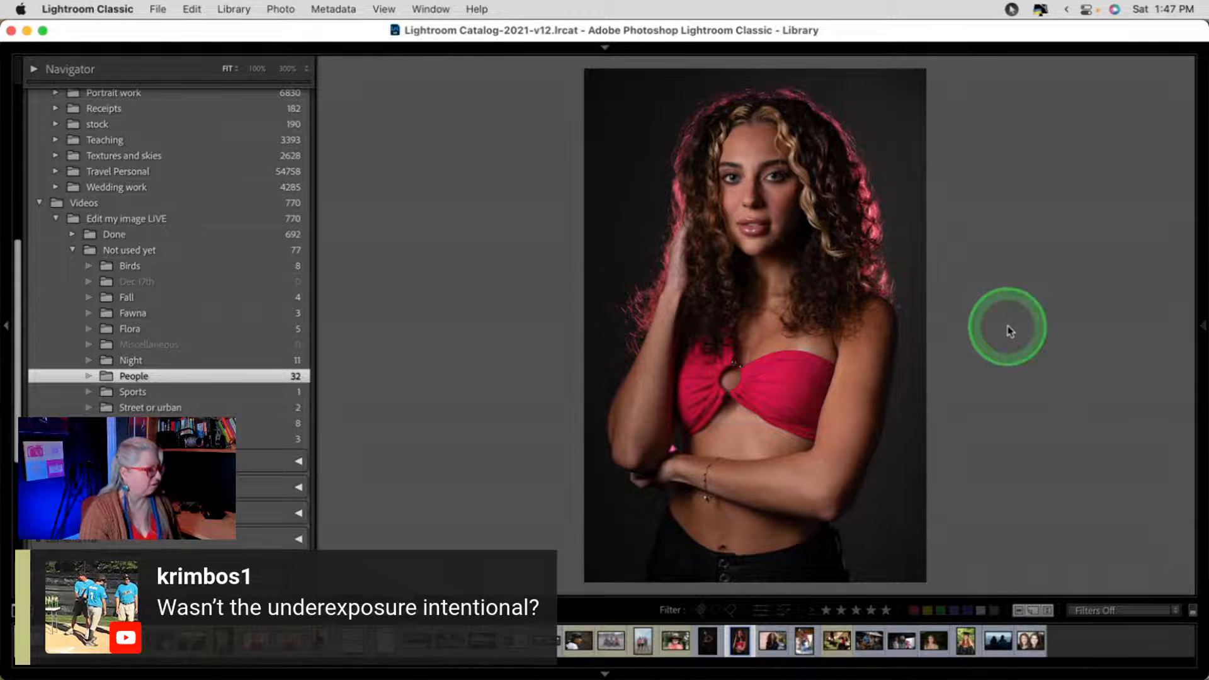
- Display the portrait's shooting information in Lightroom Classic, and switch back to Luminar Neo
key("i")
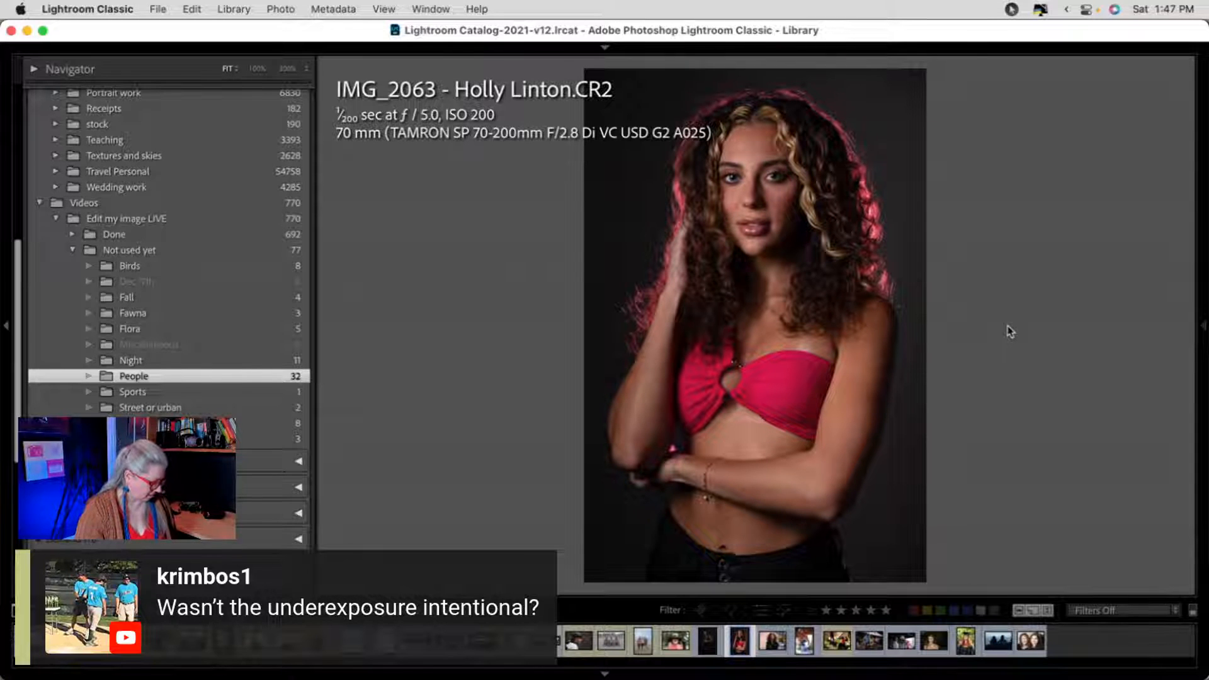
left_click(1007, 327)
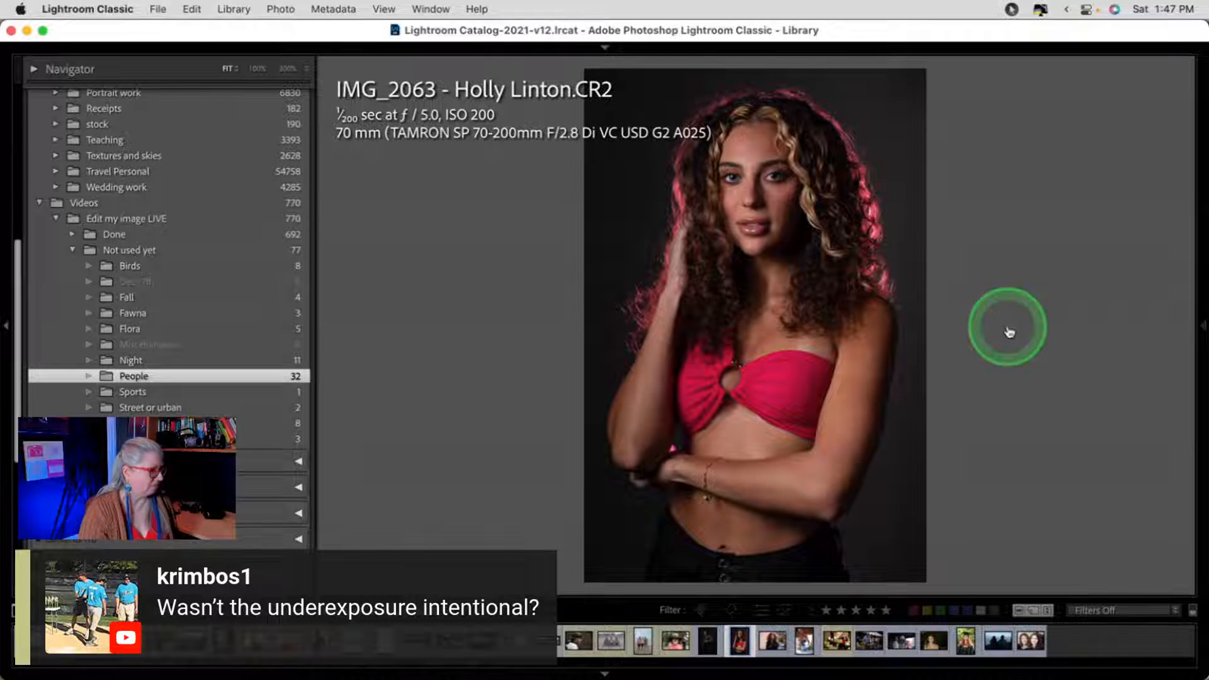
key("super+Tab")
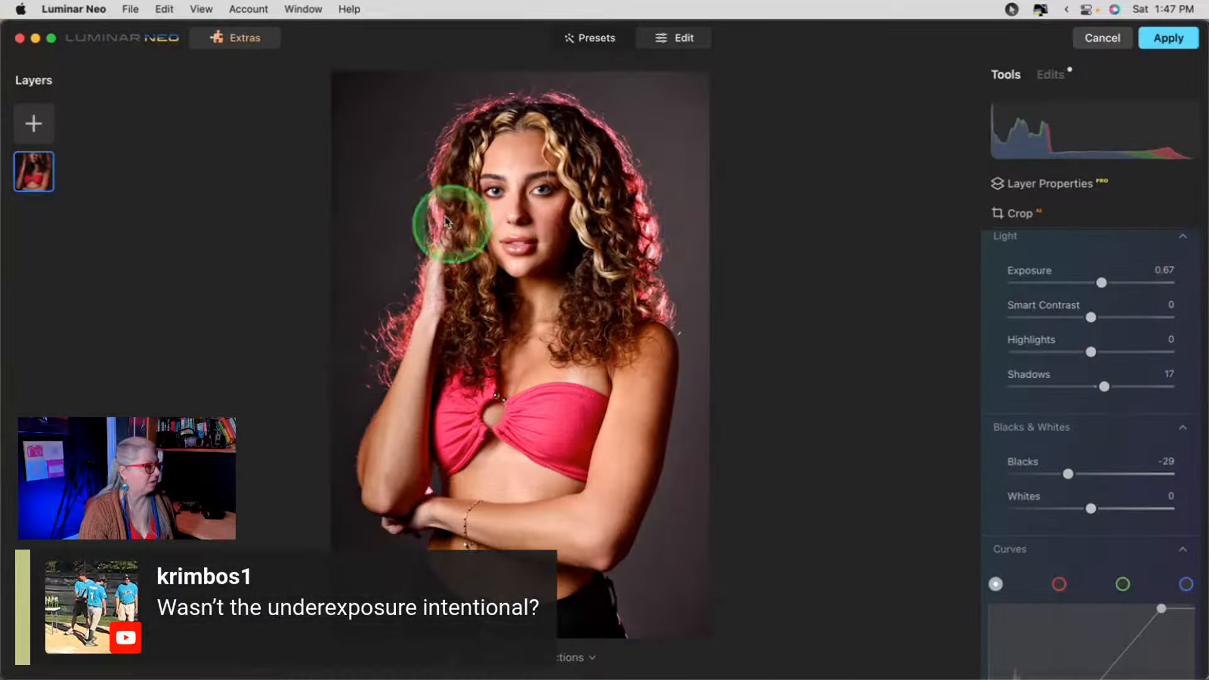
- Inspect the hair, rim light and raised arm up close in the edited portrait
left_click_drag(396, 210, 600, 357)
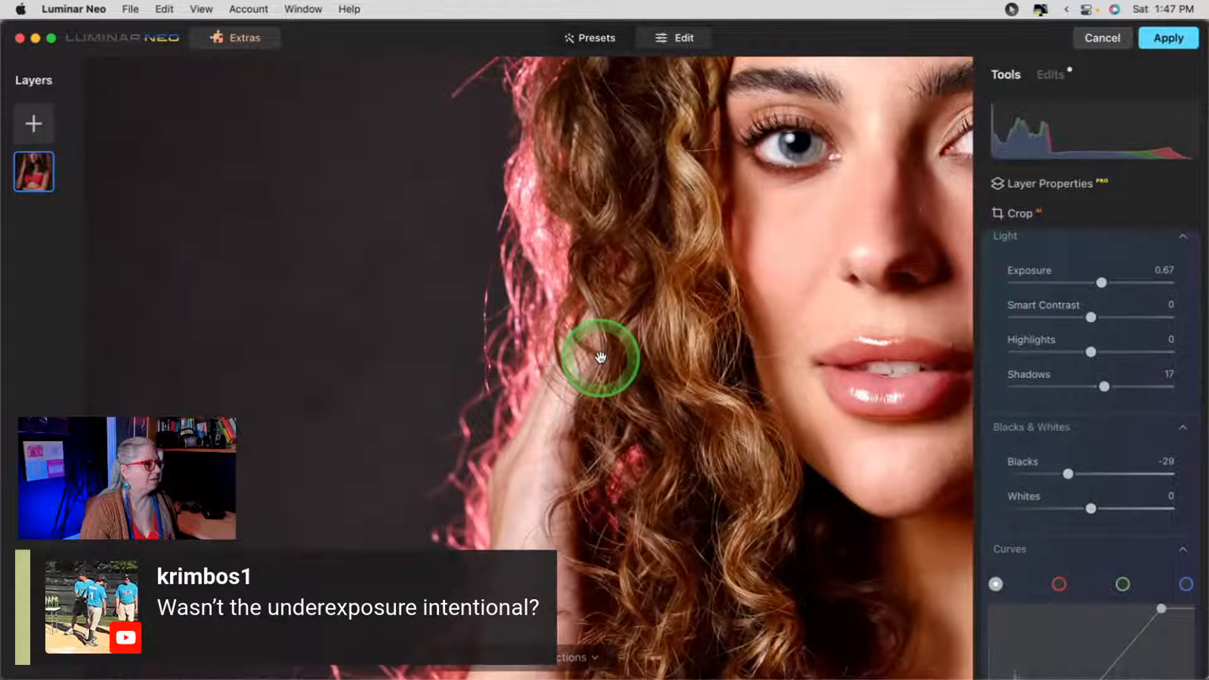
scroll(600, 357, "down", 10)
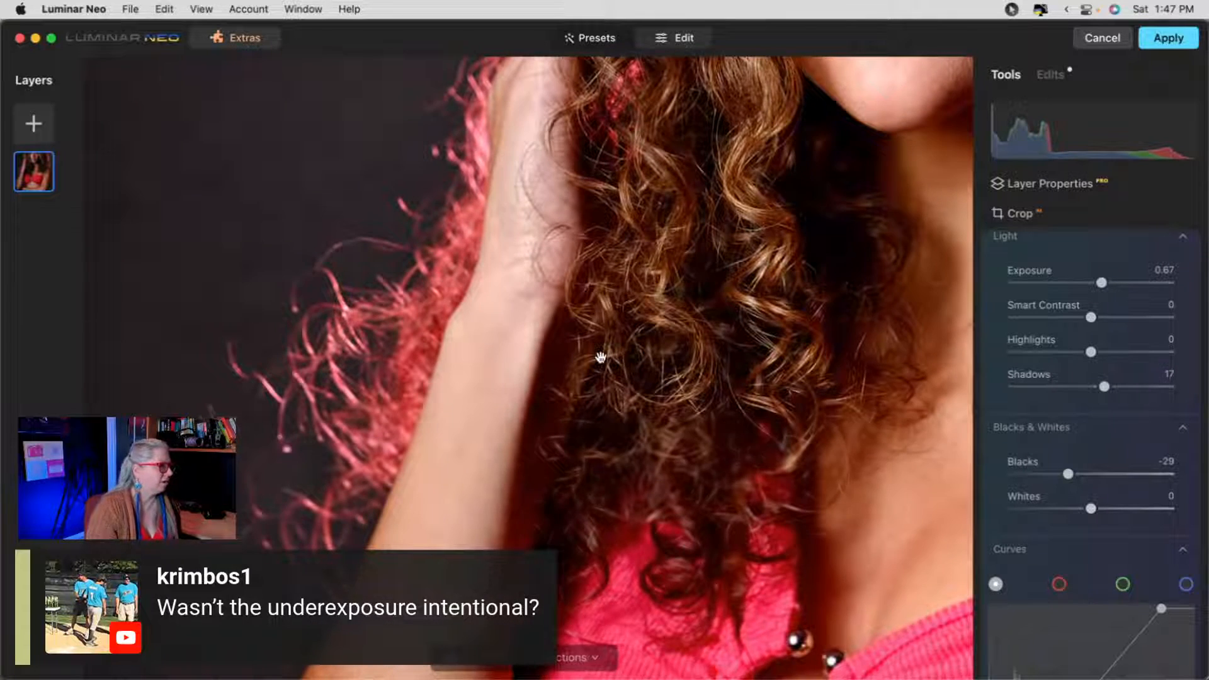
left_click(599, 356)
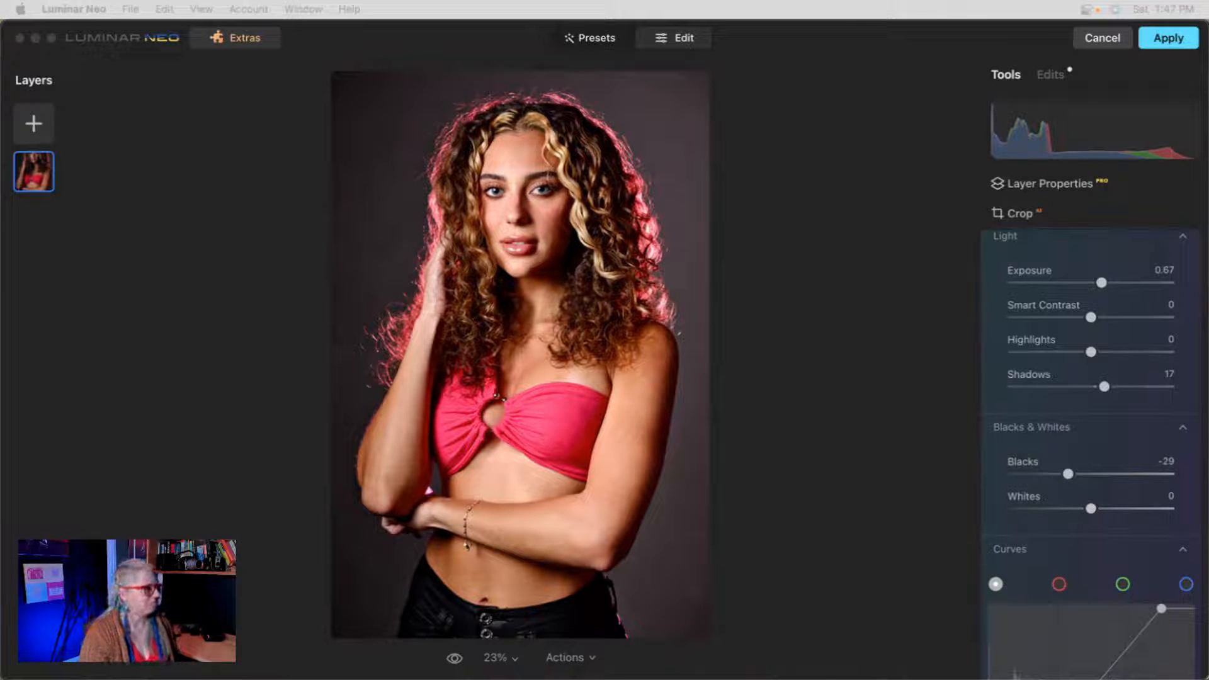
- Review the Develop settings from the camera profile down to the curves, and collapse the Develop tool
scroll(1013, 410, "up", 1)
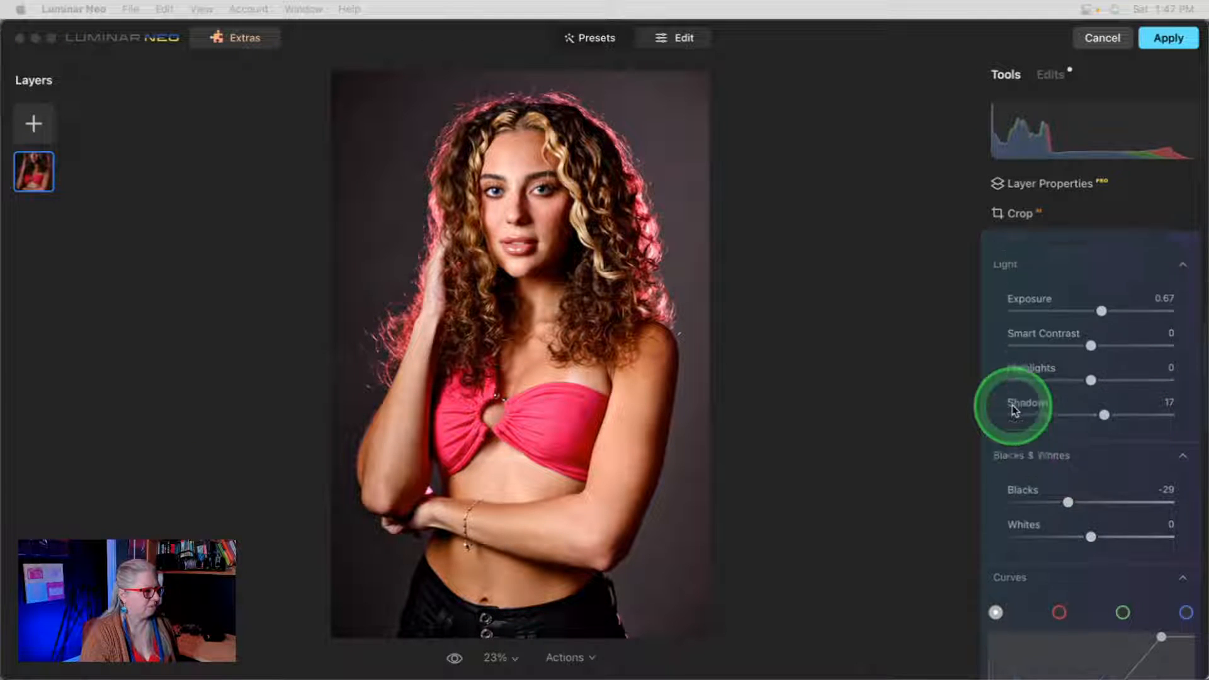
scroll(1015, 411, "up", 5)
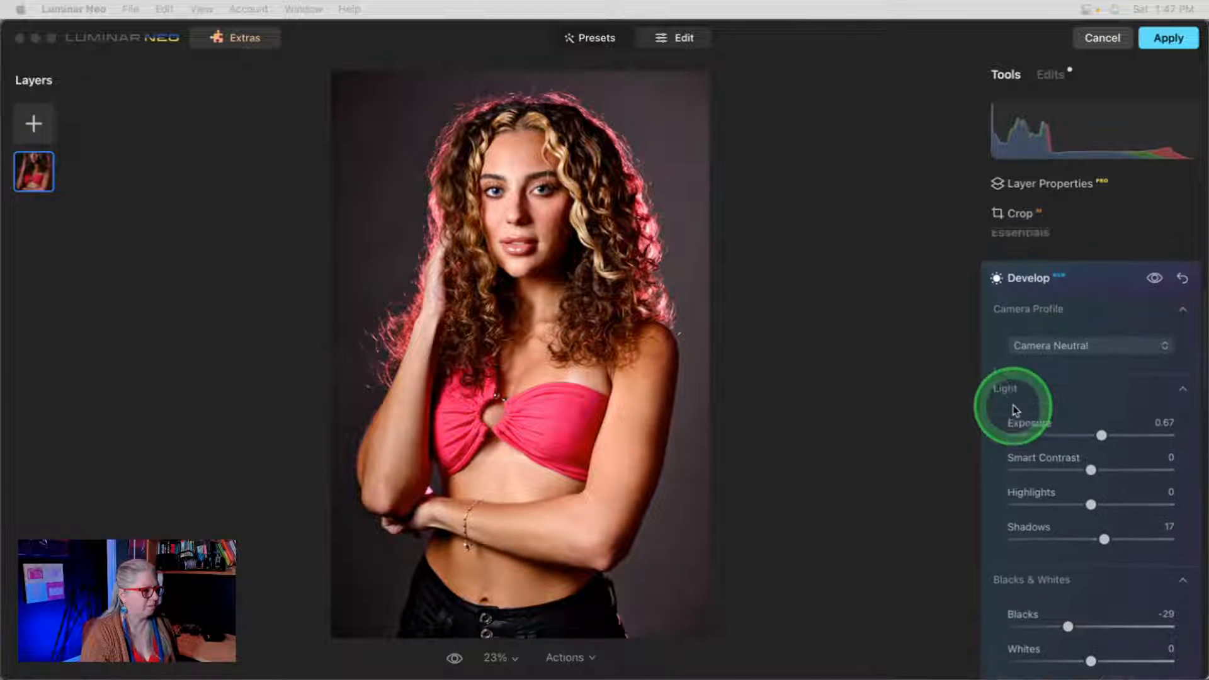
left_click(1093, 280)
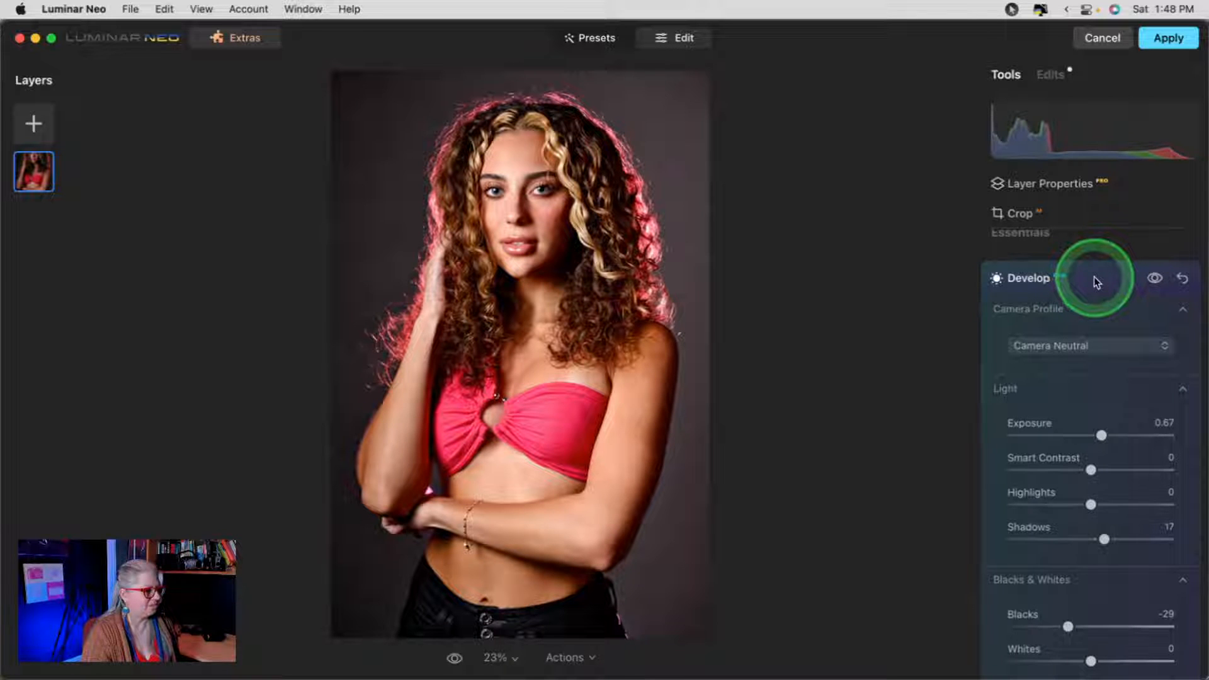
scroll(1096, 280, "down", 5)
scroll(1099, 281, "down", 10)
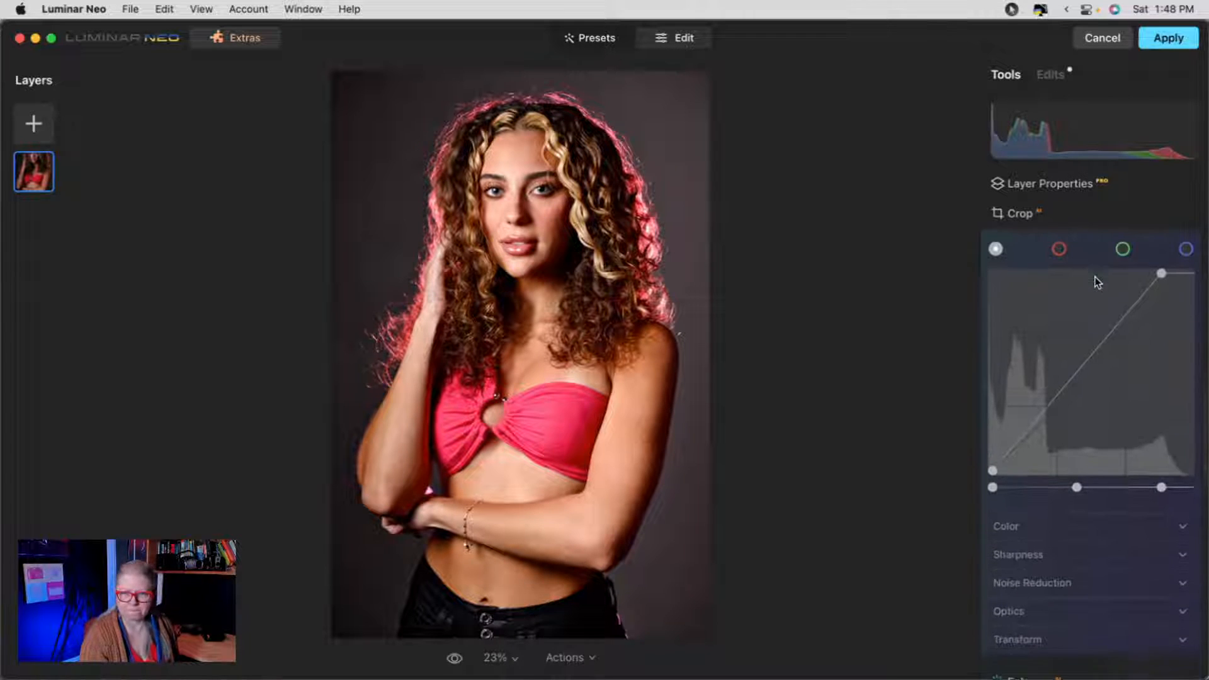
scroll(1096, 282, "up", 10)
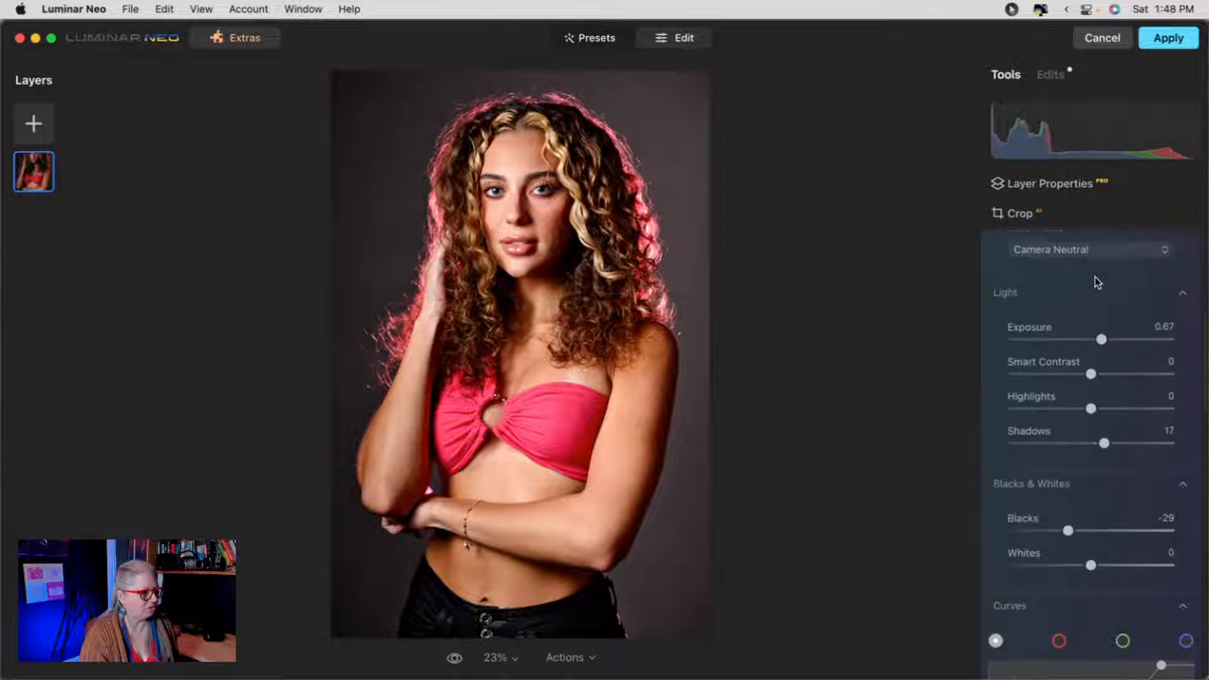
left_click(1093, 314)
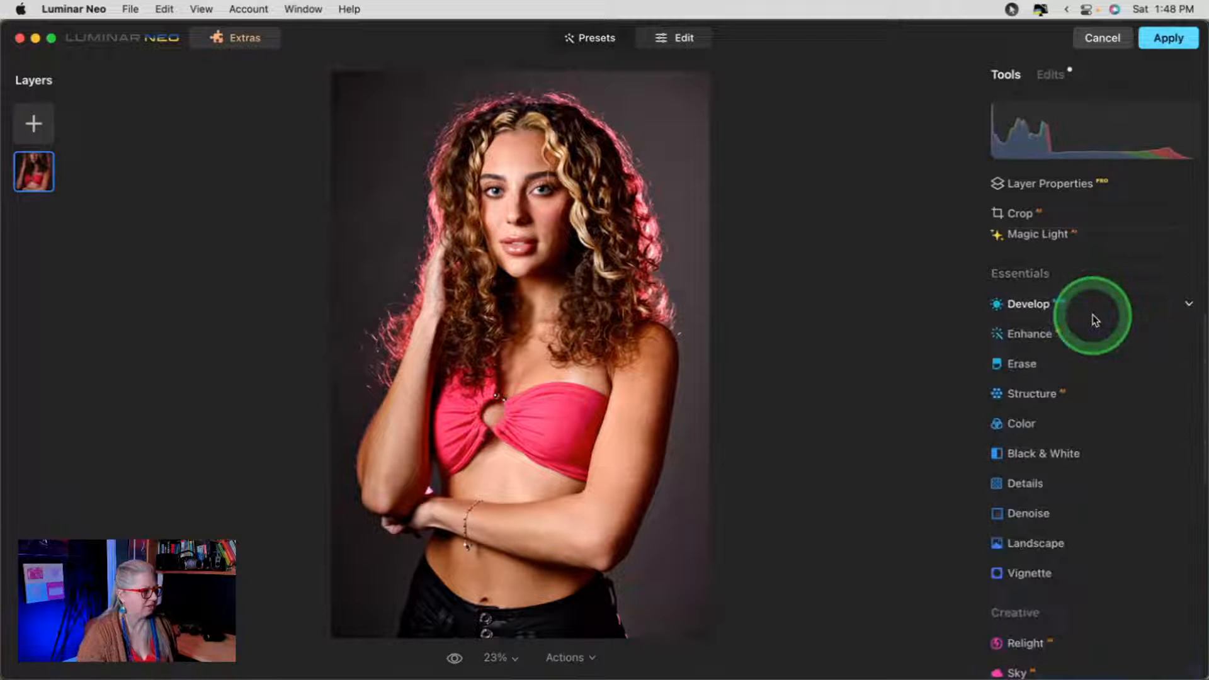
- Open the Face tool in the Portrait group and expand its eye adjustments
scroll(1093, 315, "down", 5)
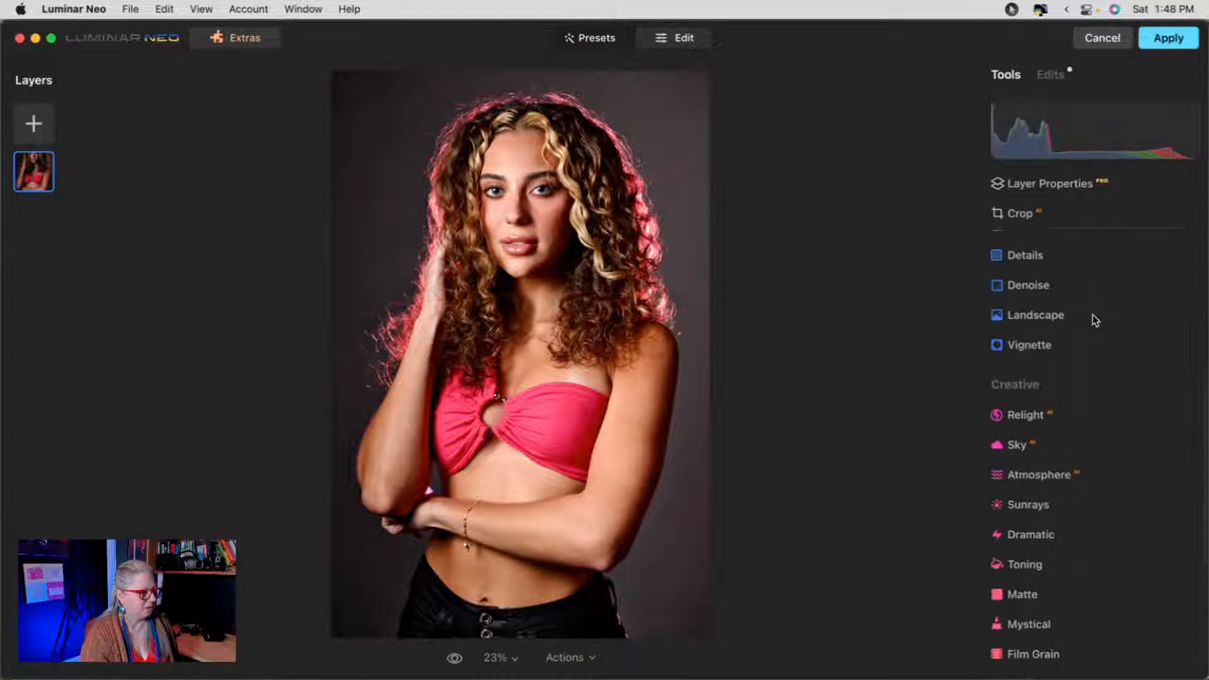
scroll(1093, 315, "down", 2)
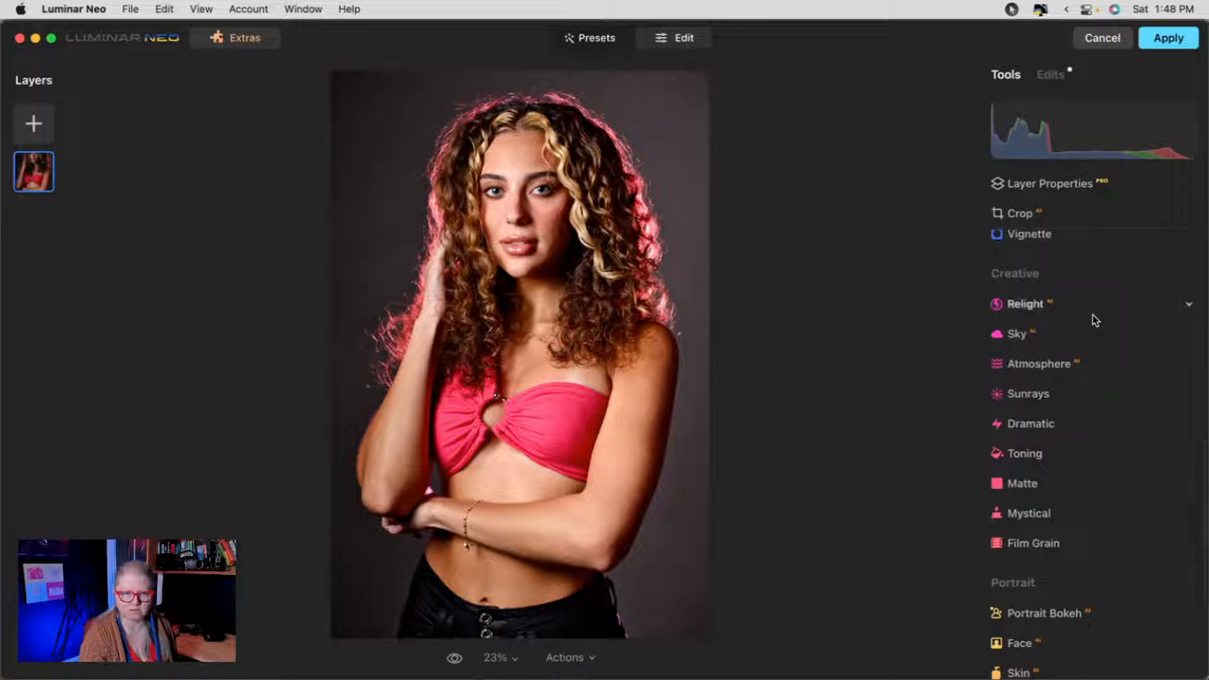
scroll(1093, 315, "down", 7)
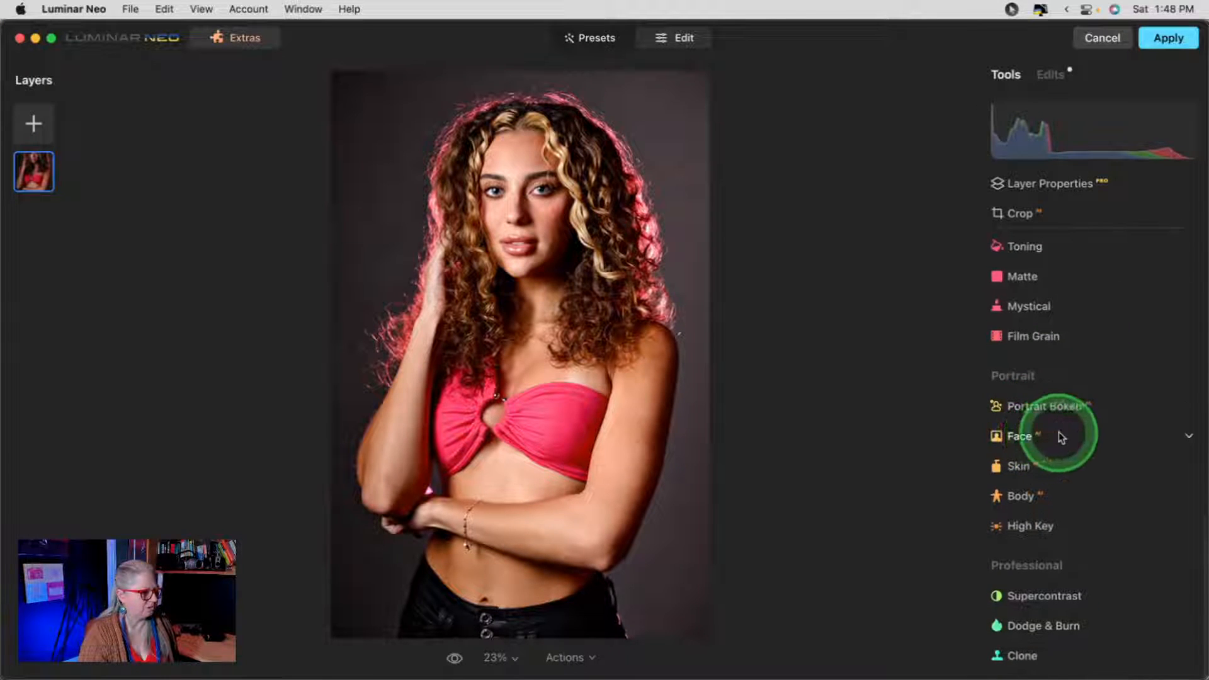
left_click(1061, 436)
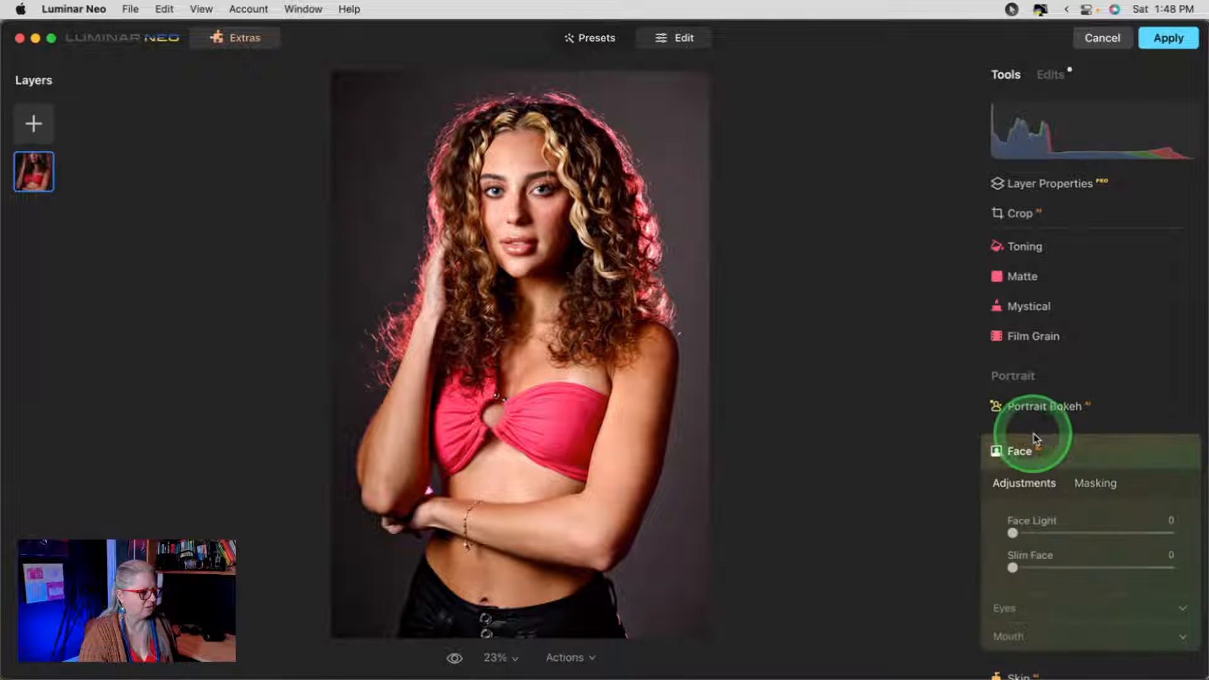
scroll(1068, 306, "down", 5)
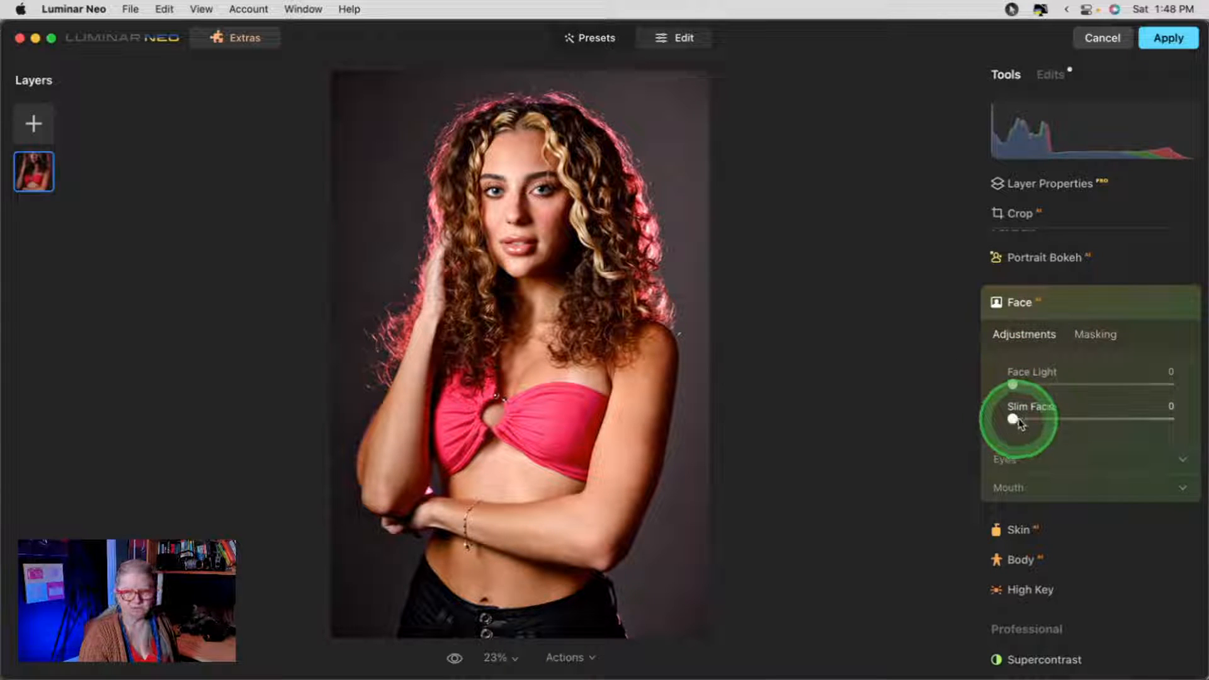
left_click(1065, 456)
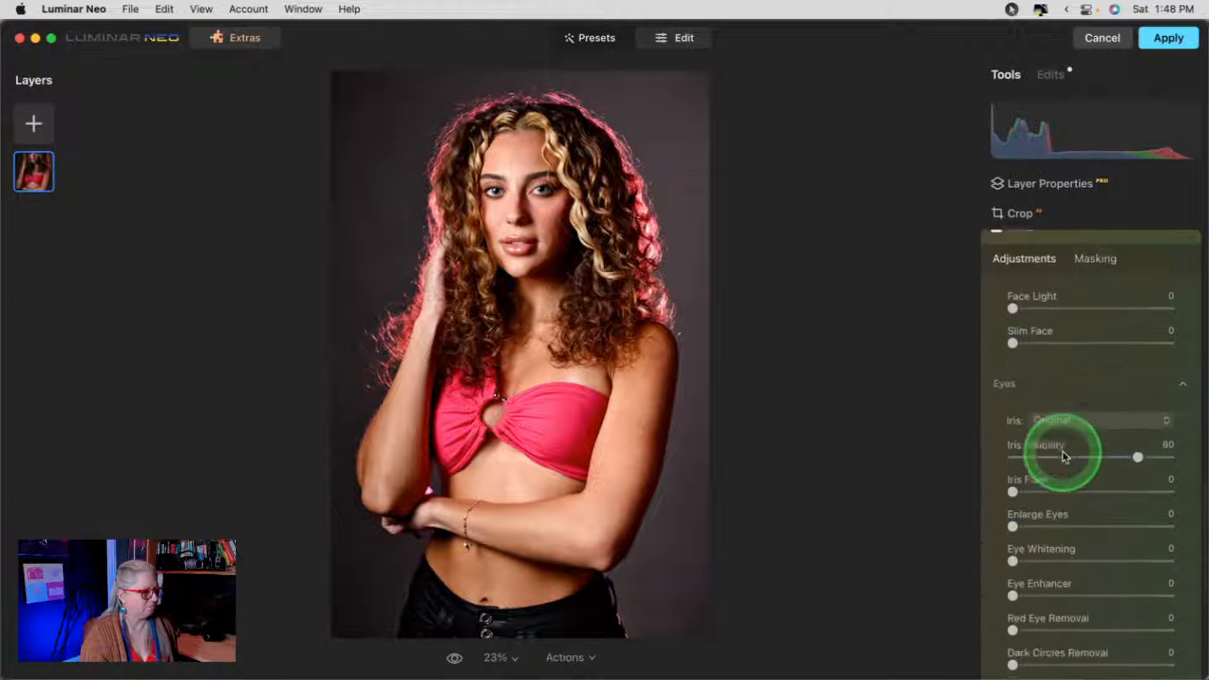
- Try the Blue iris on the portrait's eyes, and set the iris type to Grey instead
double_click(511, 195)
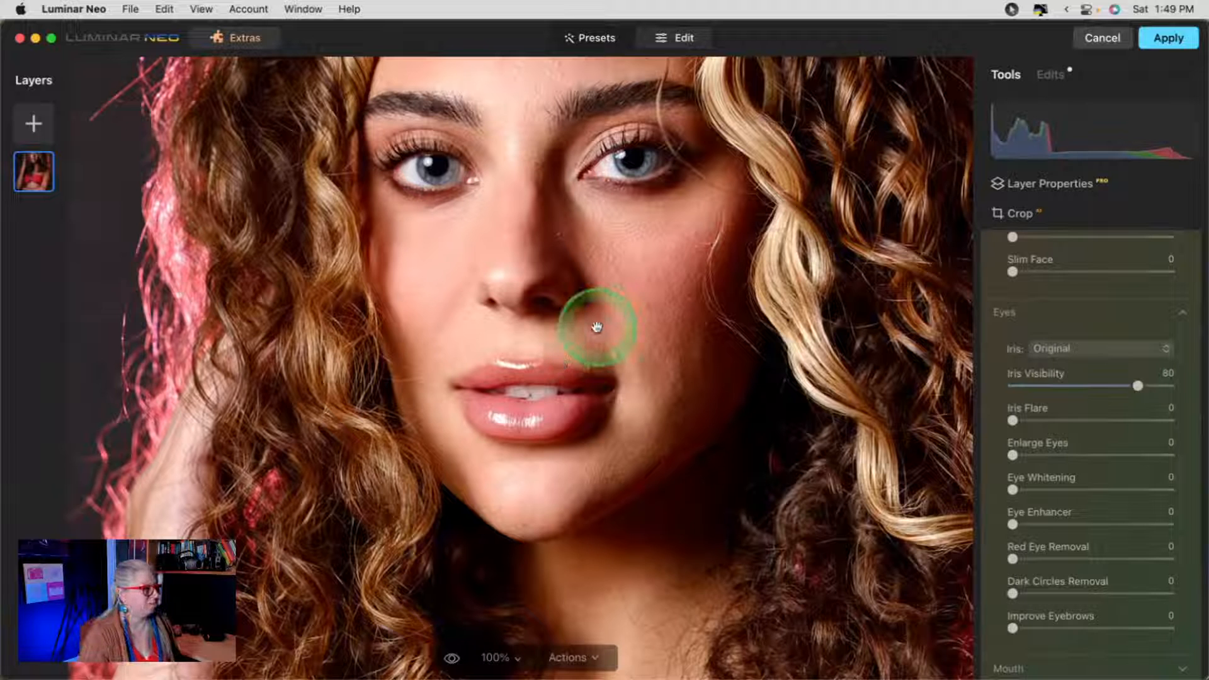
left_click(1078, 350)
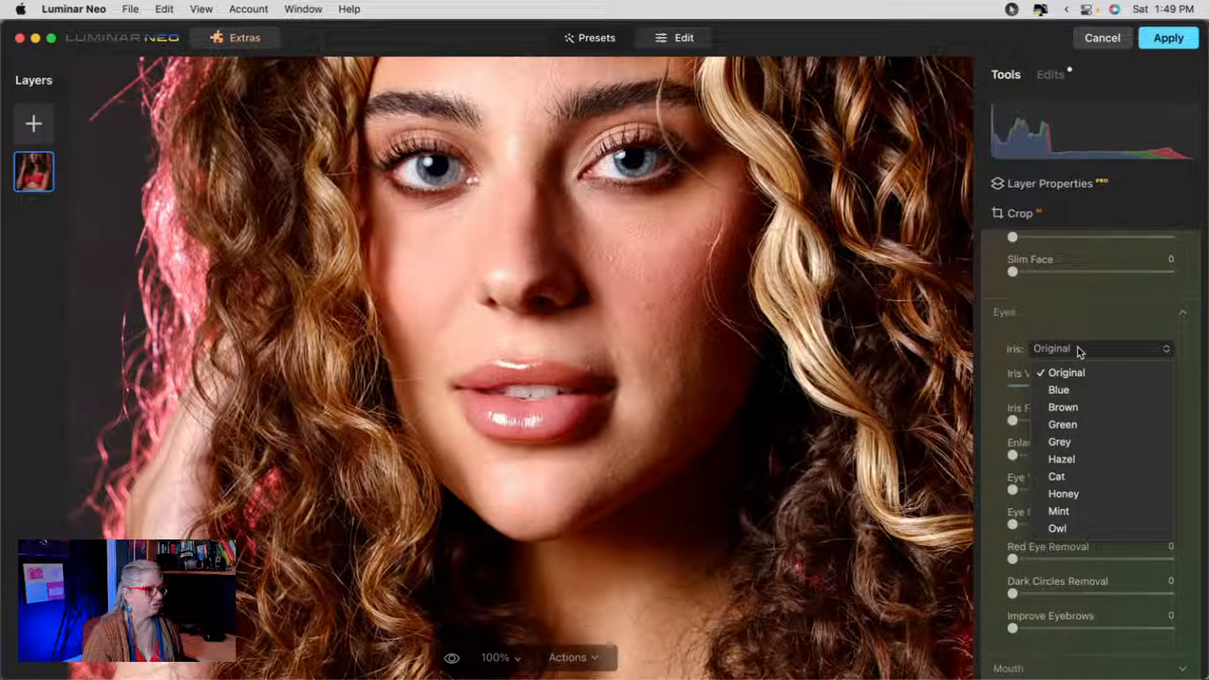
left_click(1056, 390)
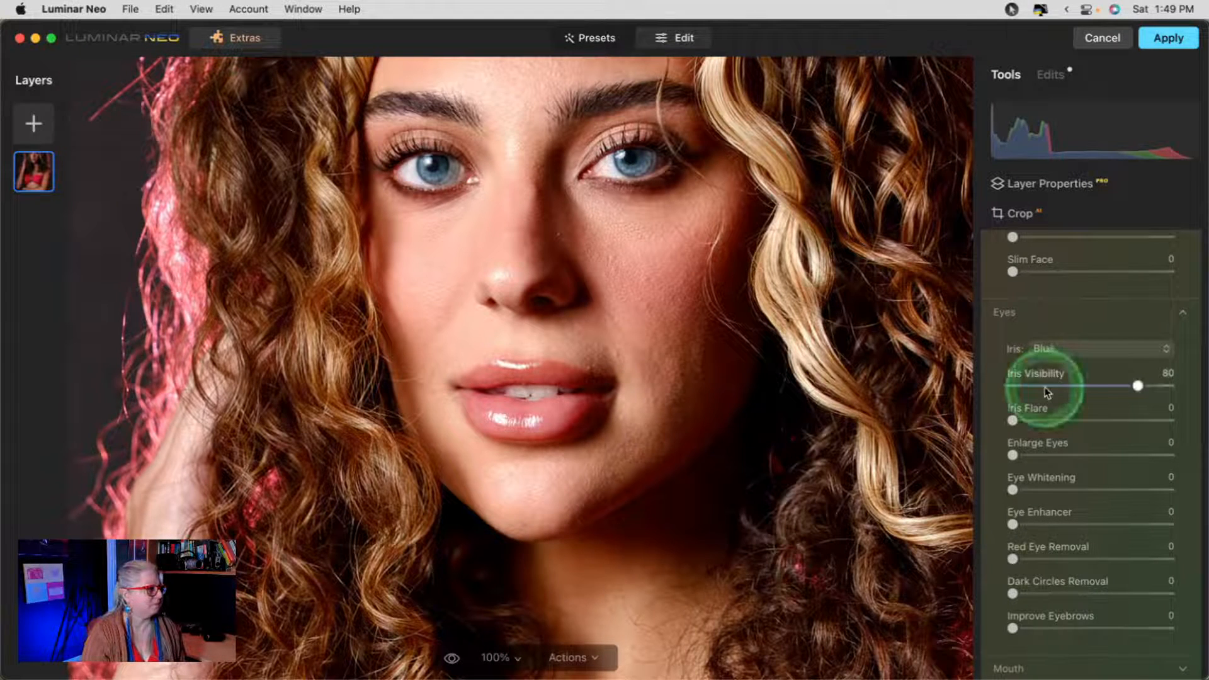
left_click(1053, 347)
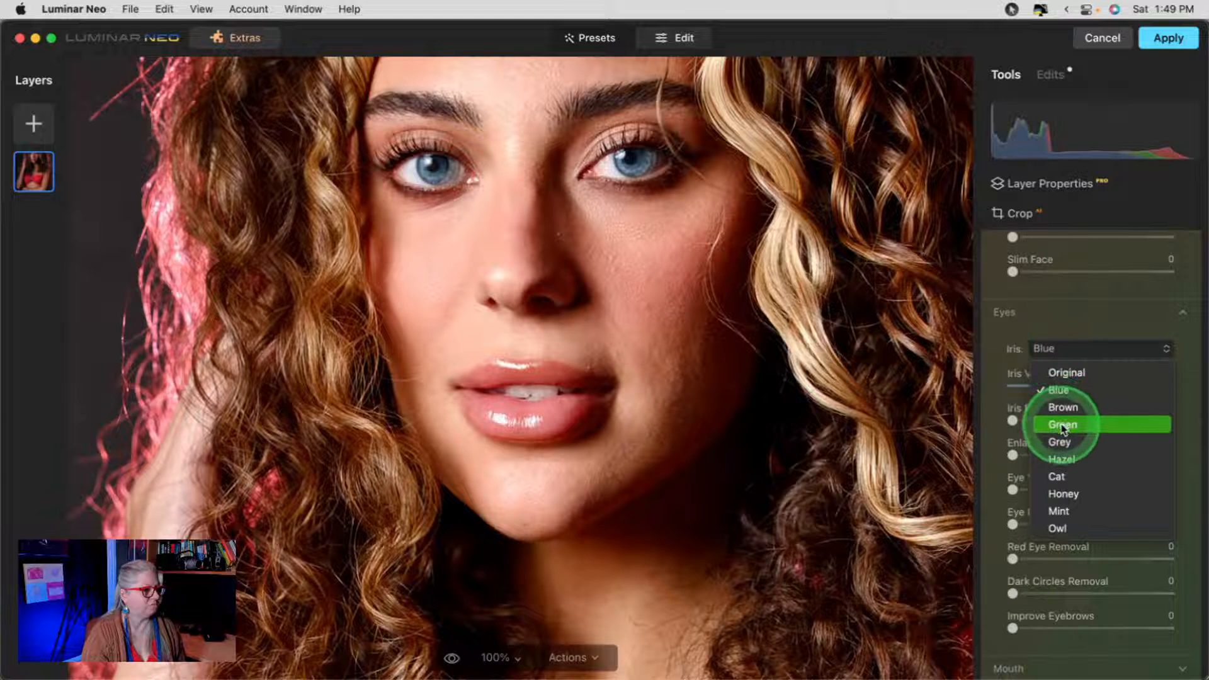
left_click(1059, 442)
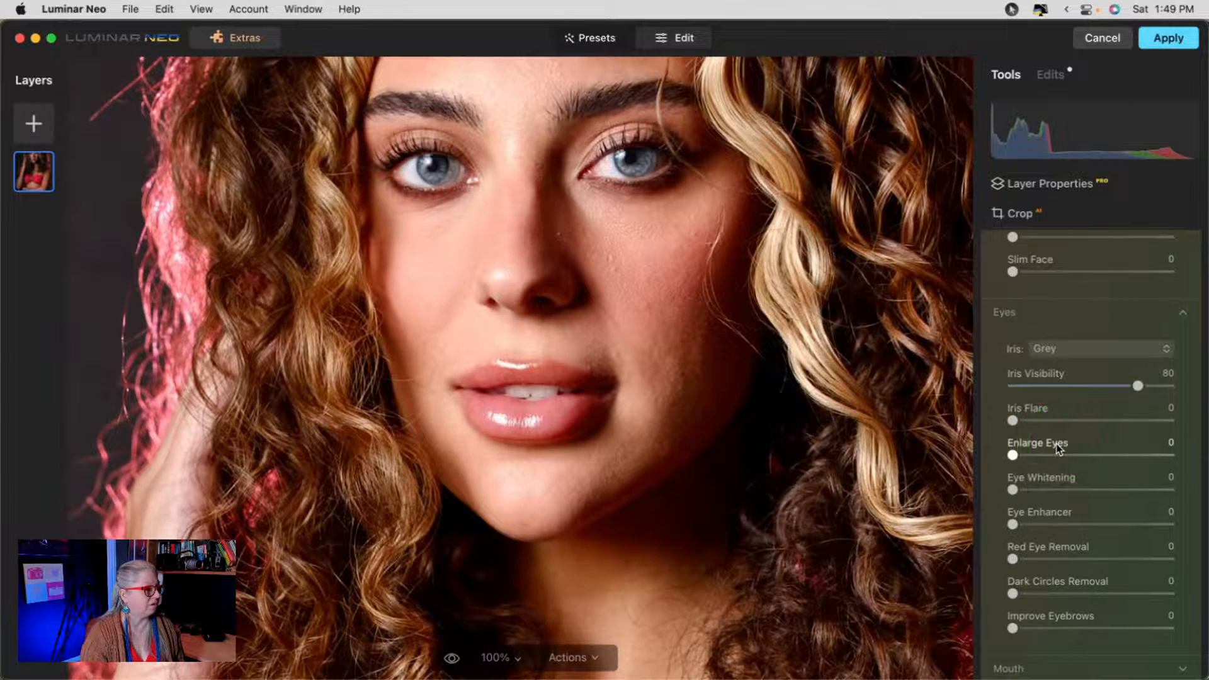
- Set Eye Enhancer to 67, Iris Flare to 28 and Iris Visibility to 18
left_click(1116, 524)
left_click(1078, 400)
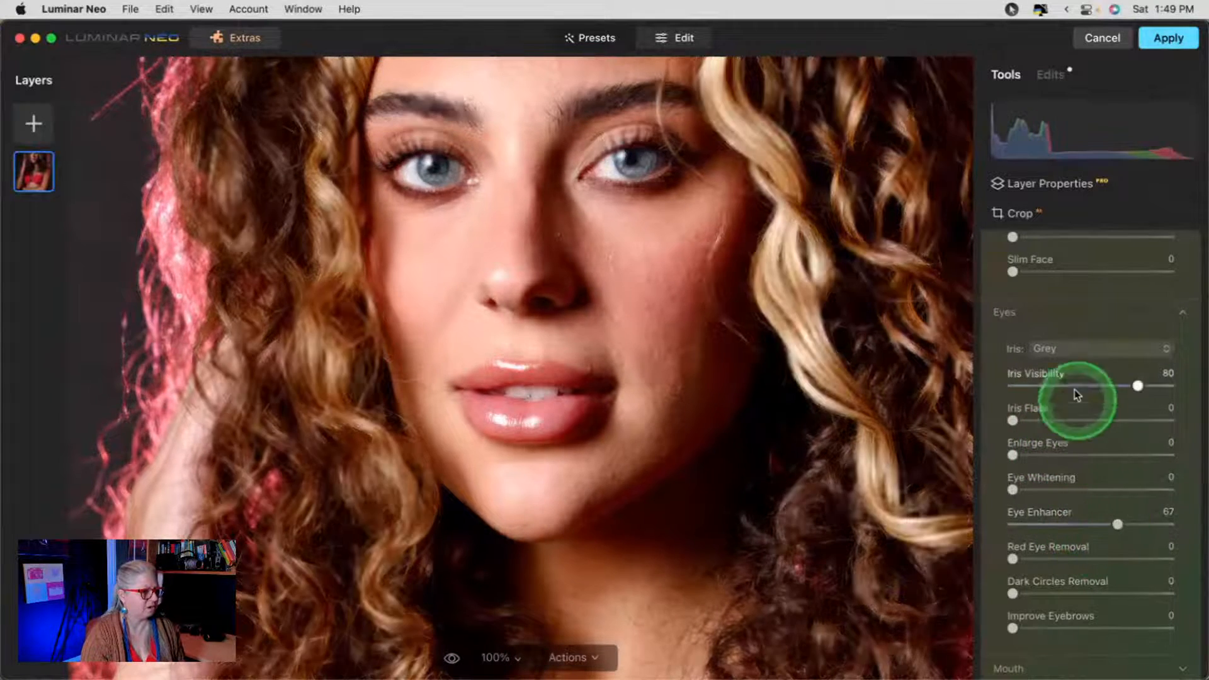
left_click(1056, 420)
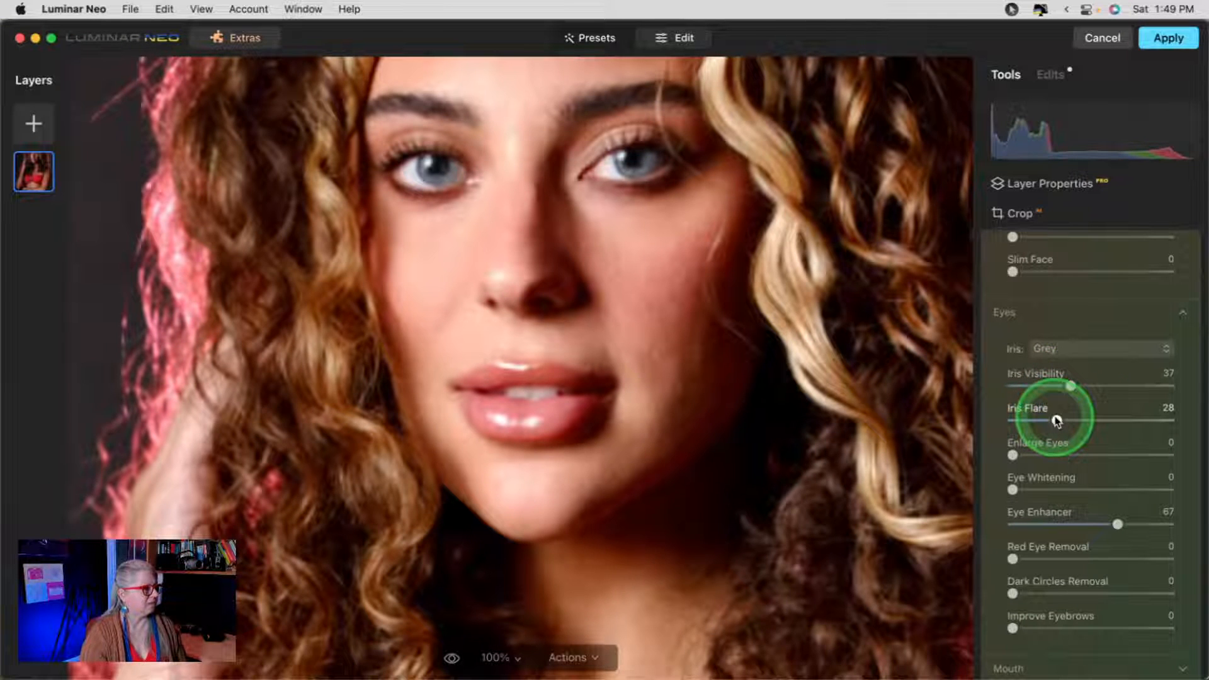
left_click_drag(1070, 386, 1042, 385)
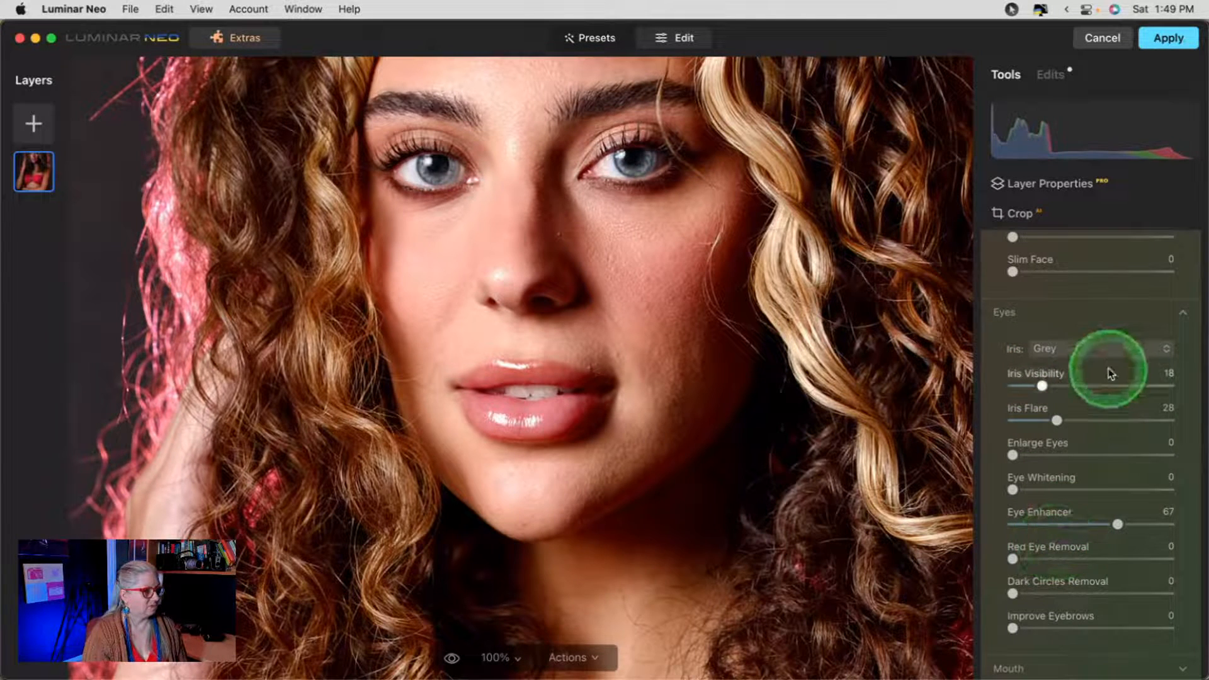
- Compare the face with and without the Face tool's eye adjustments
scroll(1109, 371, "up", 3)
scroll(1110, 375, "up", 1)
left_click(1158, 293)
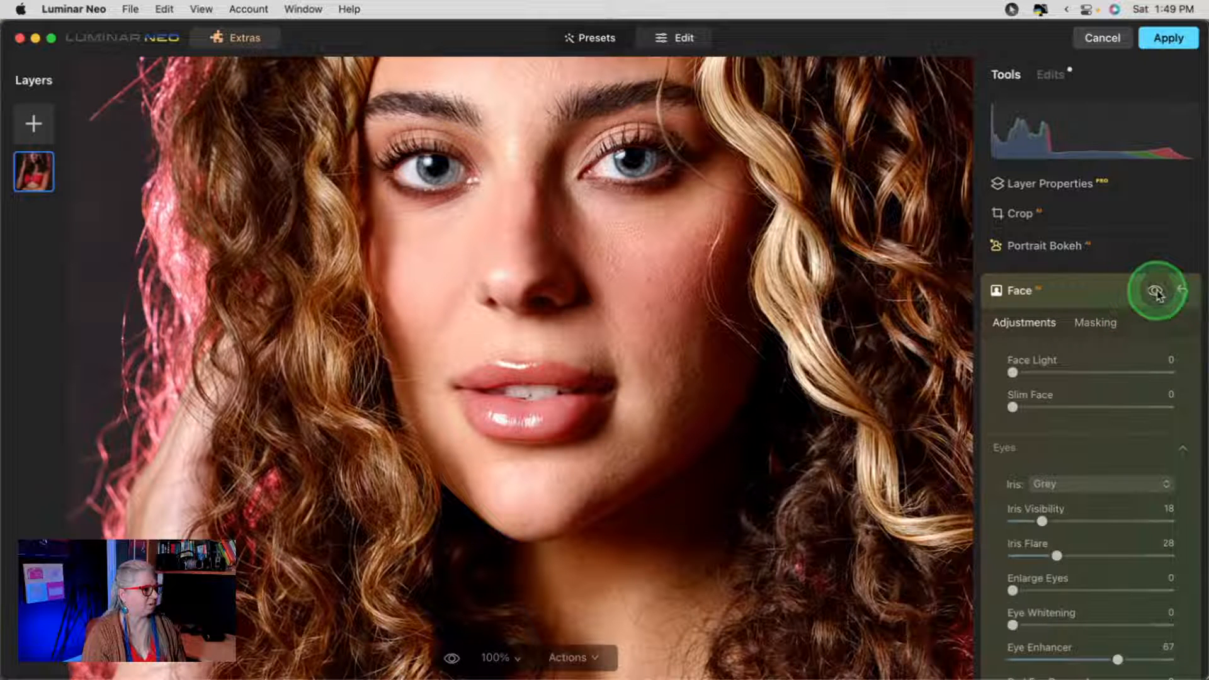
- Set Red Eye Removal to 20, Dark Circles Removal to 27 and Improve Eyebrows to 14
scroll(1084, 376, "down", 3)
left_click_drag(1013, 505, 1056, 540)
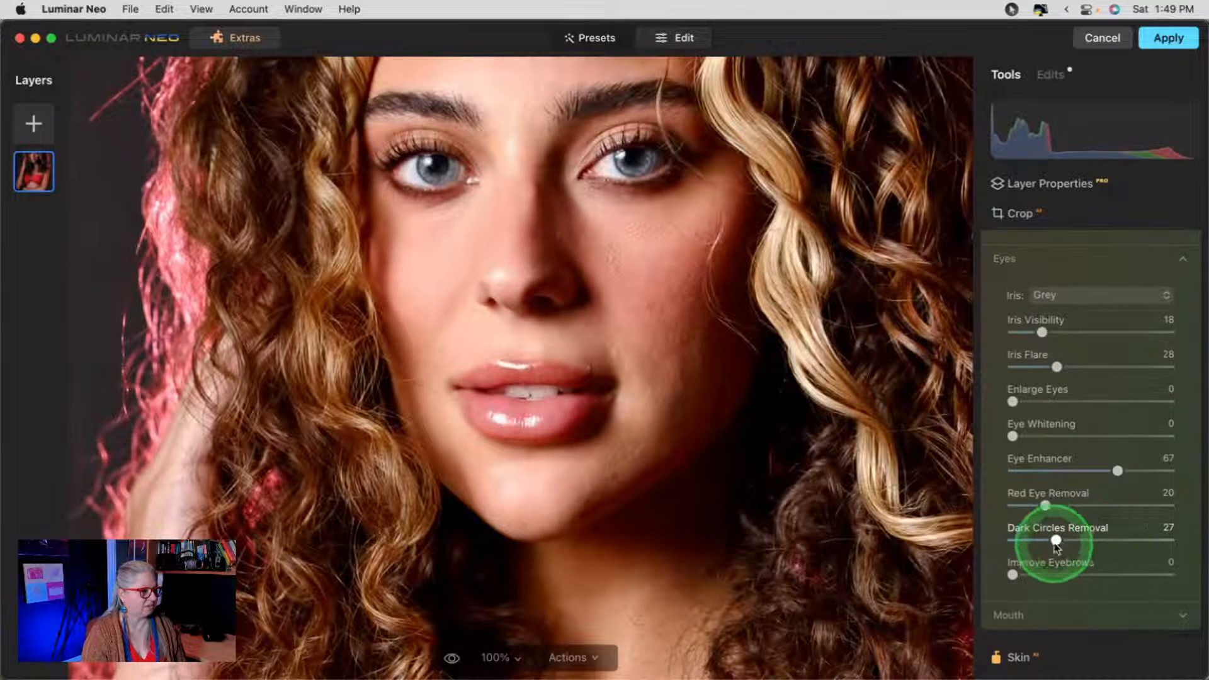
left_click_drag(1067, 572, 1035, 575)
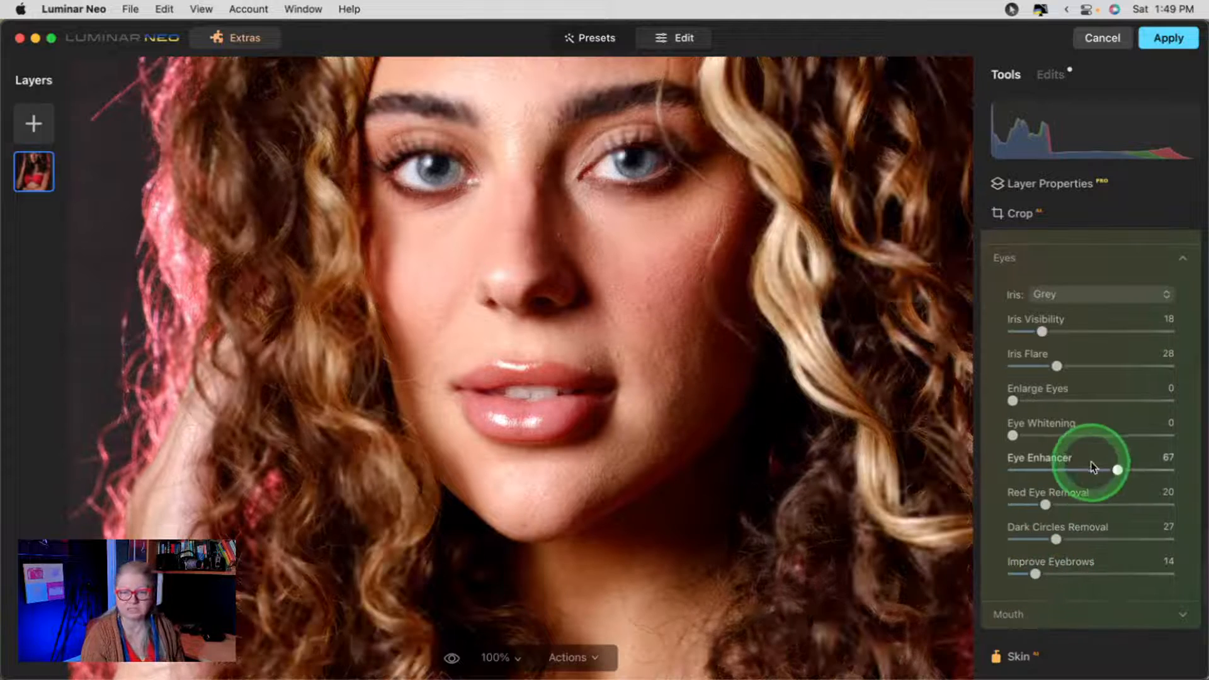
- Adjust the mouth with Teeth Whitening at 39, Lips Redness at 31 and Lips Darkening at 34
scroll(1090, 462, "down", 3)
left_click(1073, 503)
scroll(1091, 424, "down", 3)
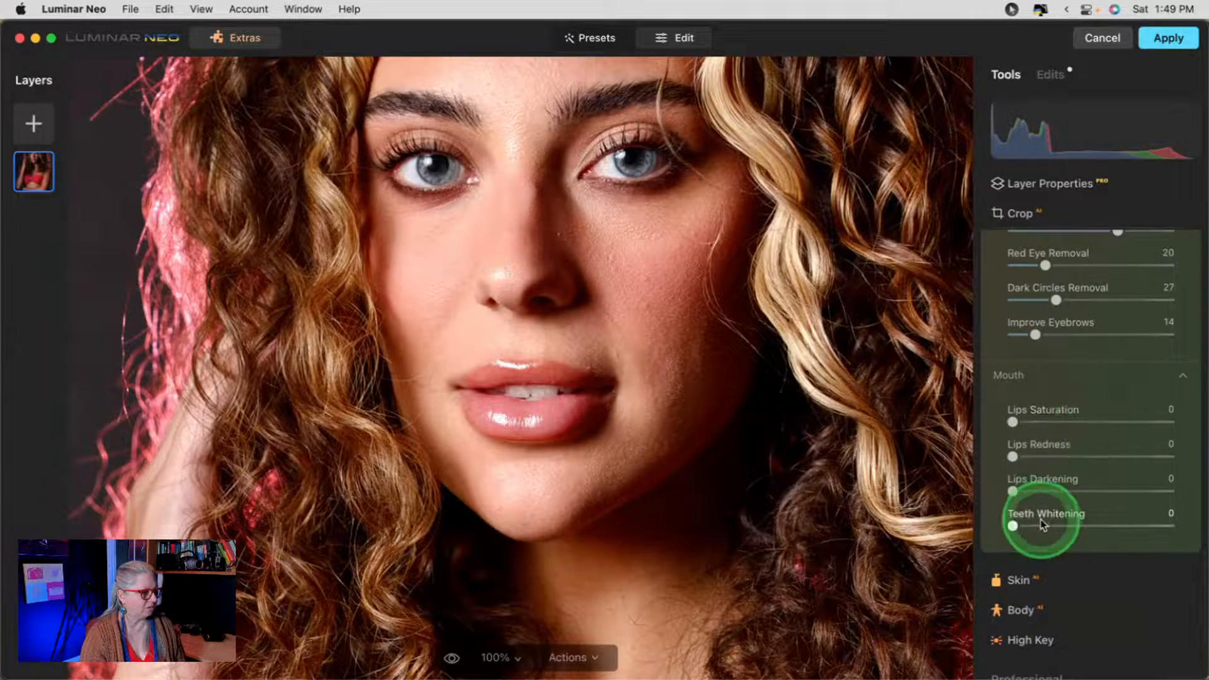
left_click(1075, 524)
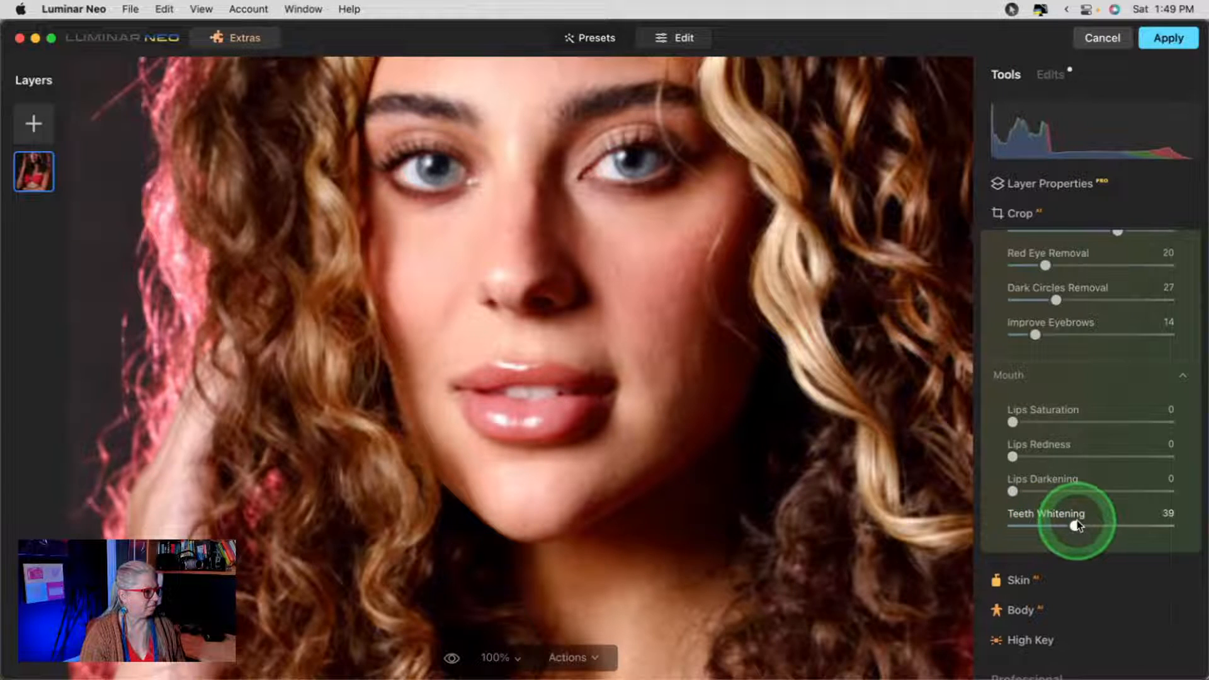
left_click_drag(1013, 491, 1118, 491)
left_click_drag(1013, 456, 1063, 457)
left_click(1118, 491)
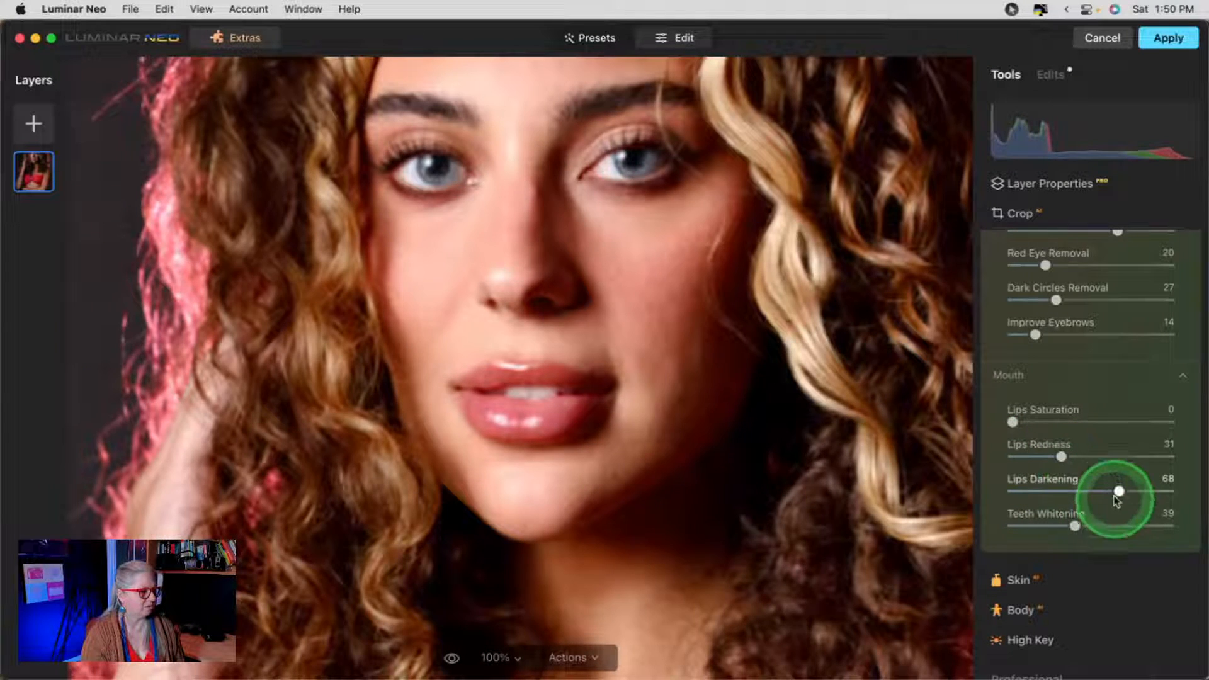
left_click_drag(1119, 490, 1066, 488)
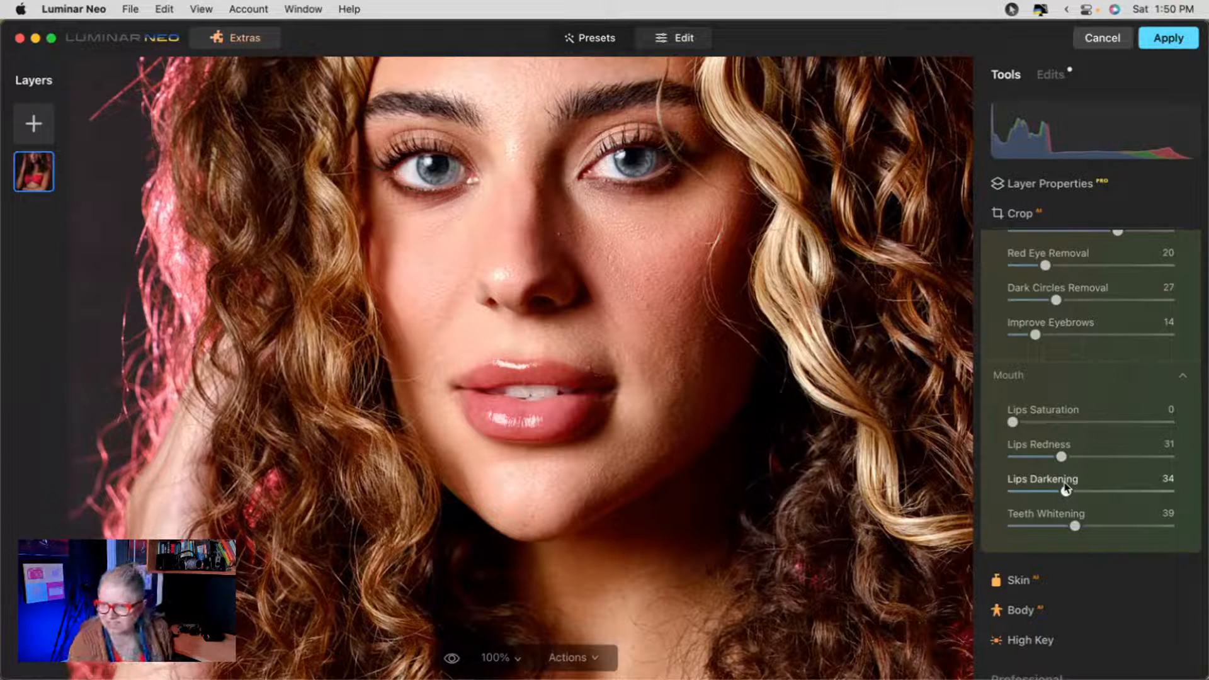
left_click(1066, 490)
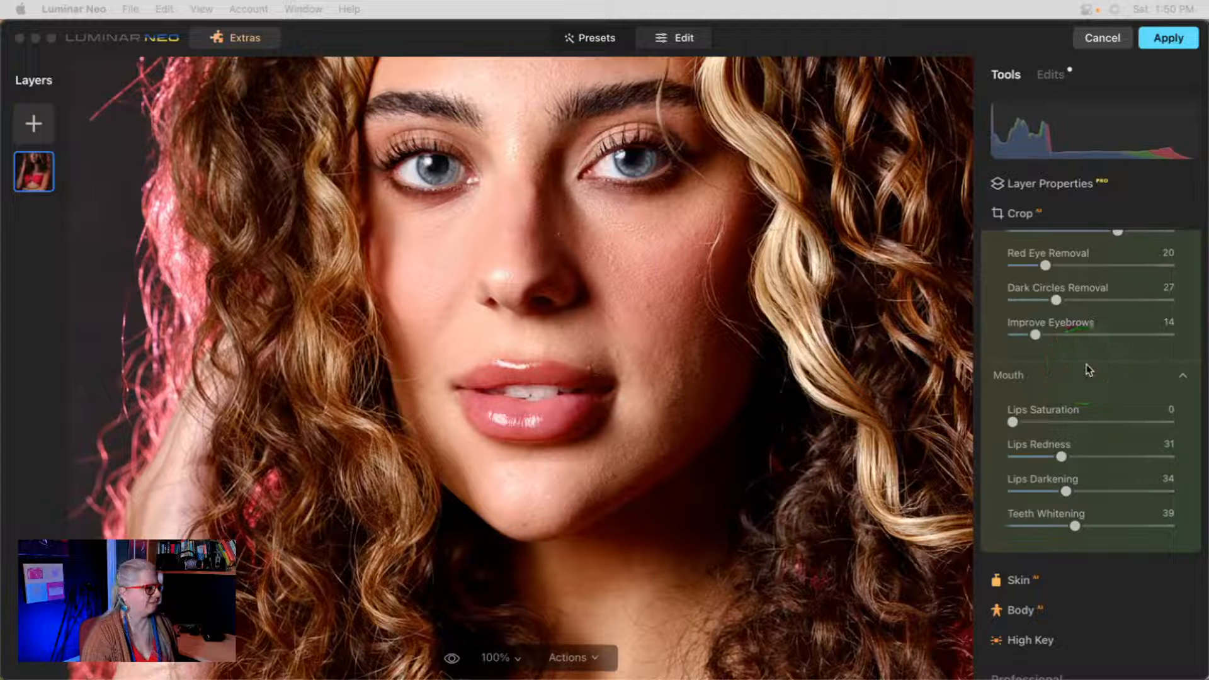
scroll(1083, 384, "up", 5)
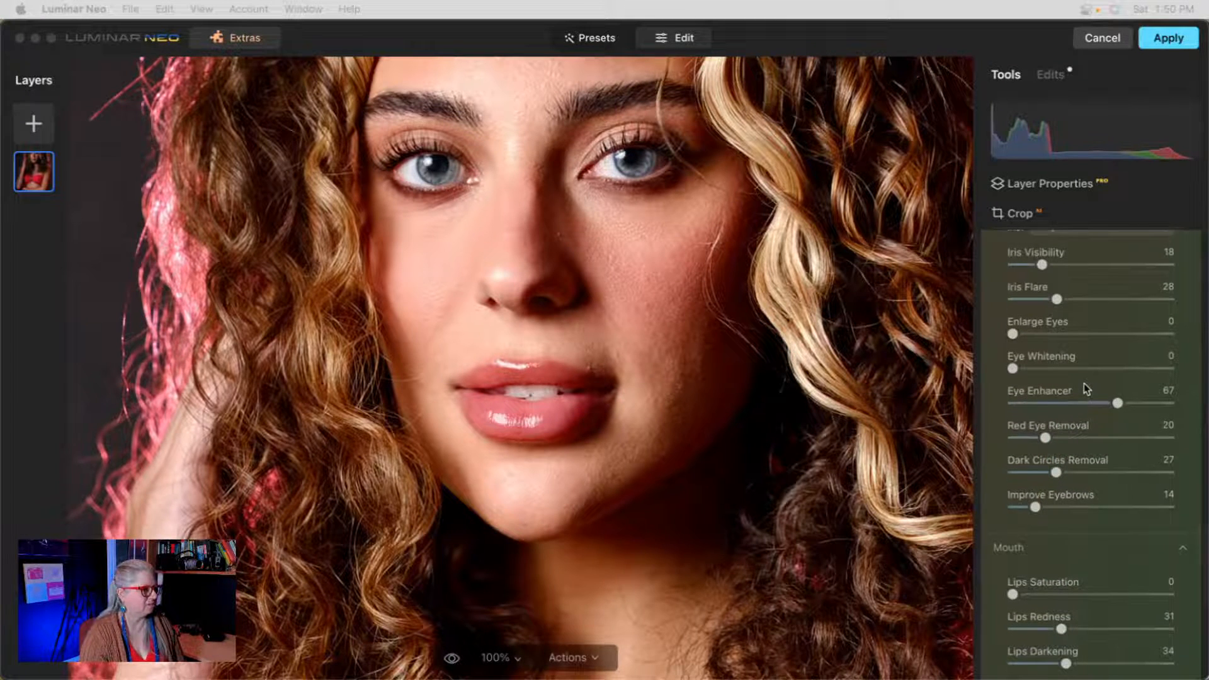
- Compare the retouched portrait with the original before continuing the adjustments
scroll(1084, 383, "up", 2)
key("backslash")
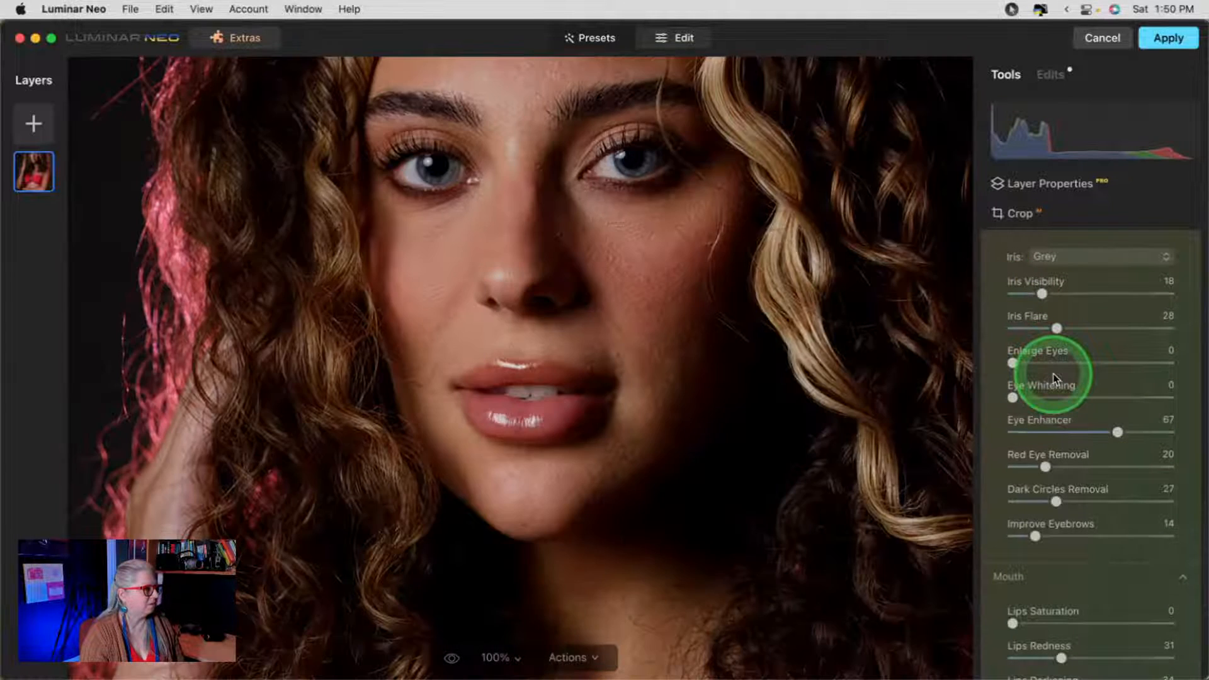
key("backslash")
- Smooth the skin with the Skin tool at Amount 100 and turn on Skin Defects Removal
scroll(1056, 378, "up", 6)
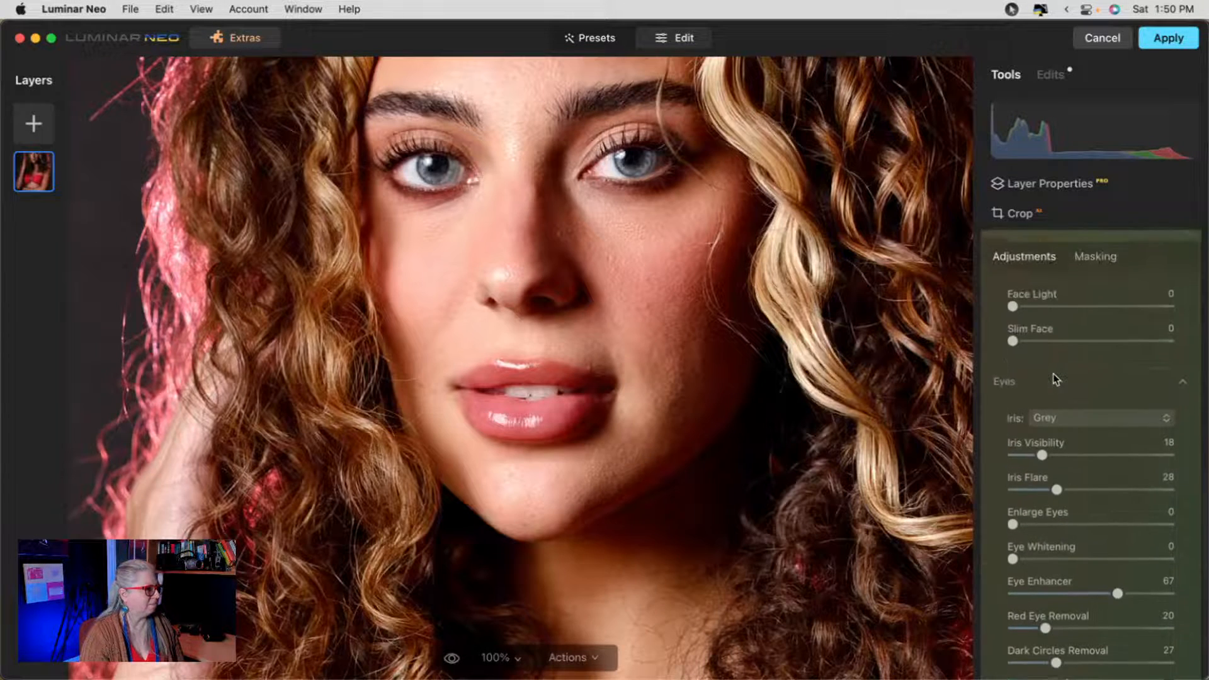
scroll(1056, 379, "up", 3)
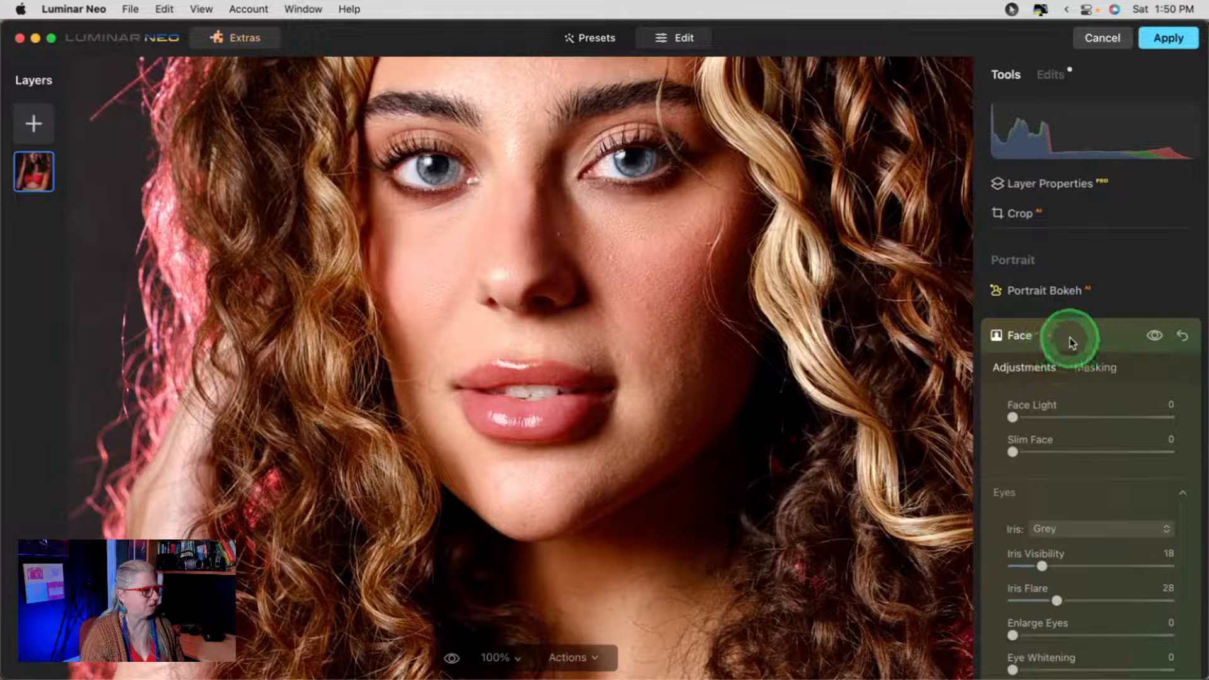
left_click(1070, 341)
left_click(1023, 463)
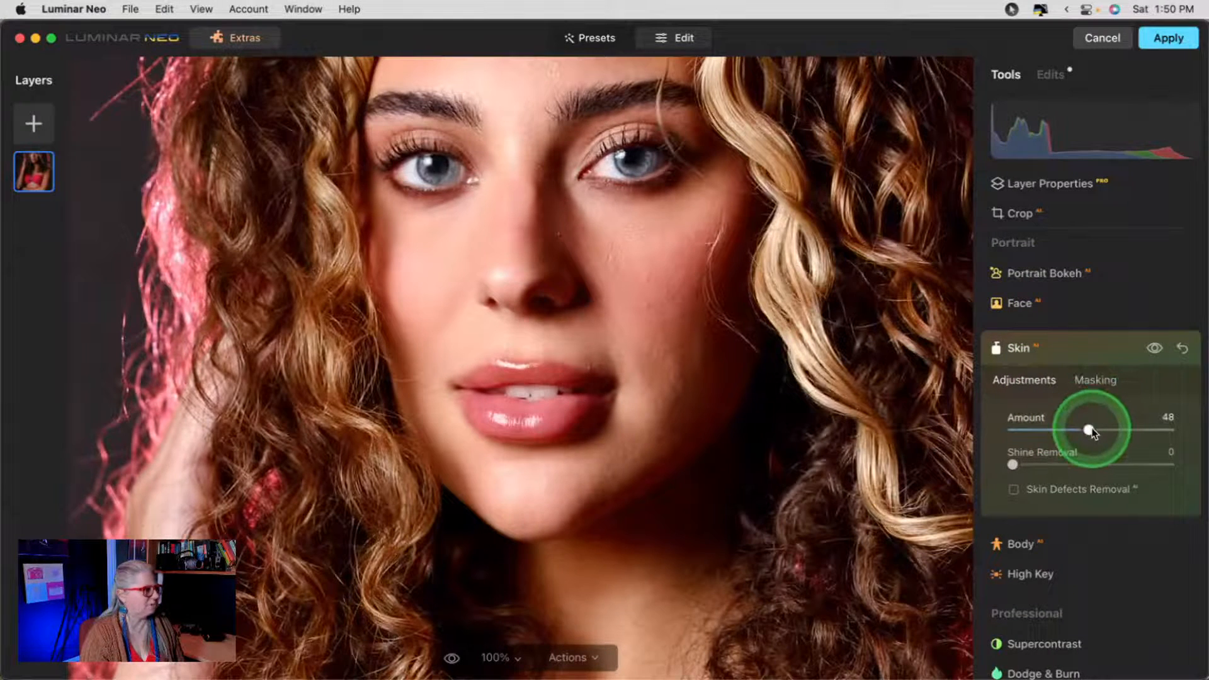
left_click(1169, 431)
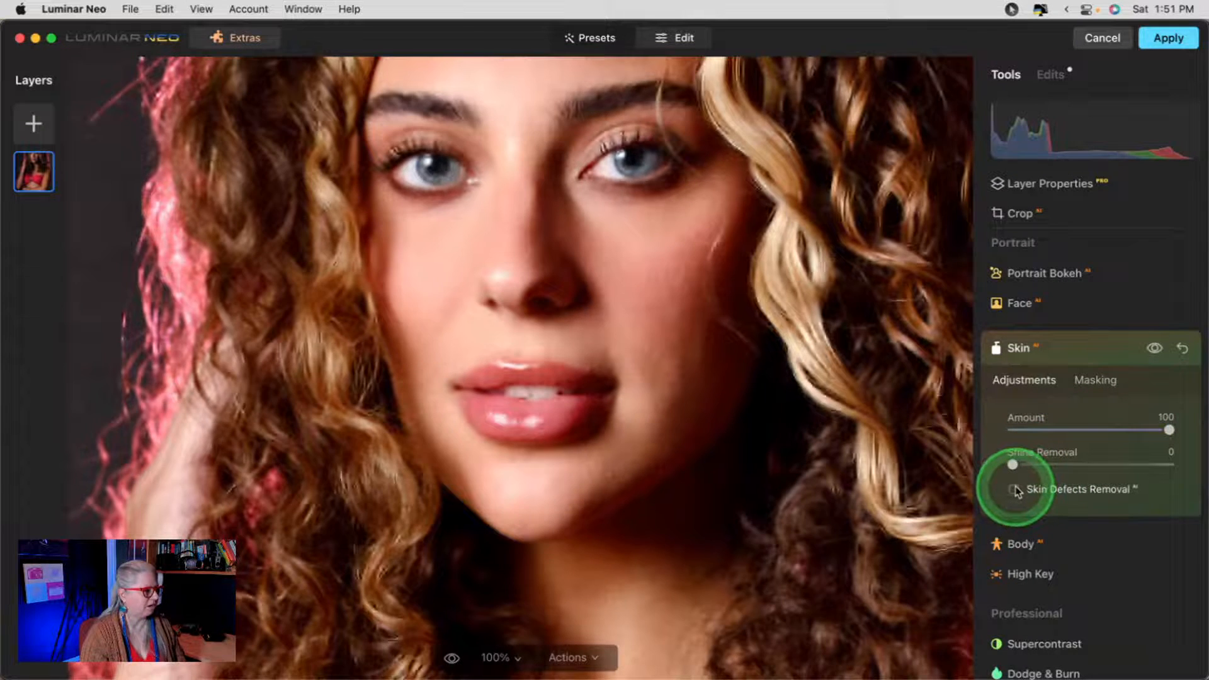
left_click(1014, 490)
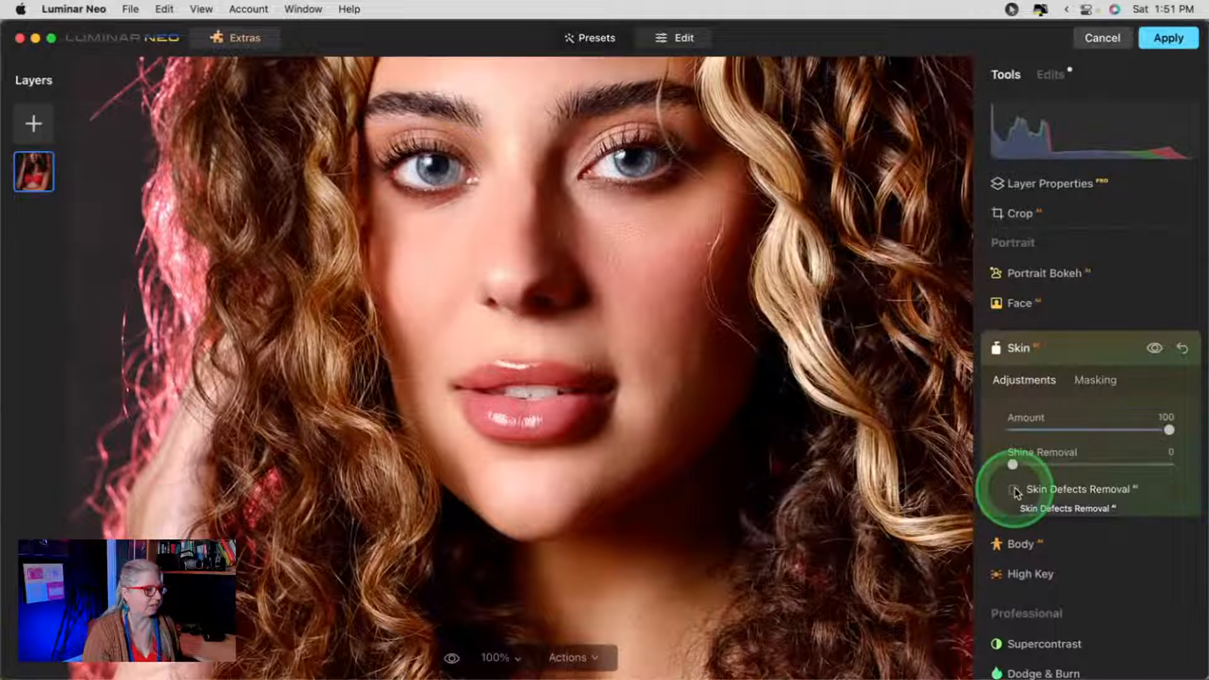
left_click_drag(707, 213, 715, 318)
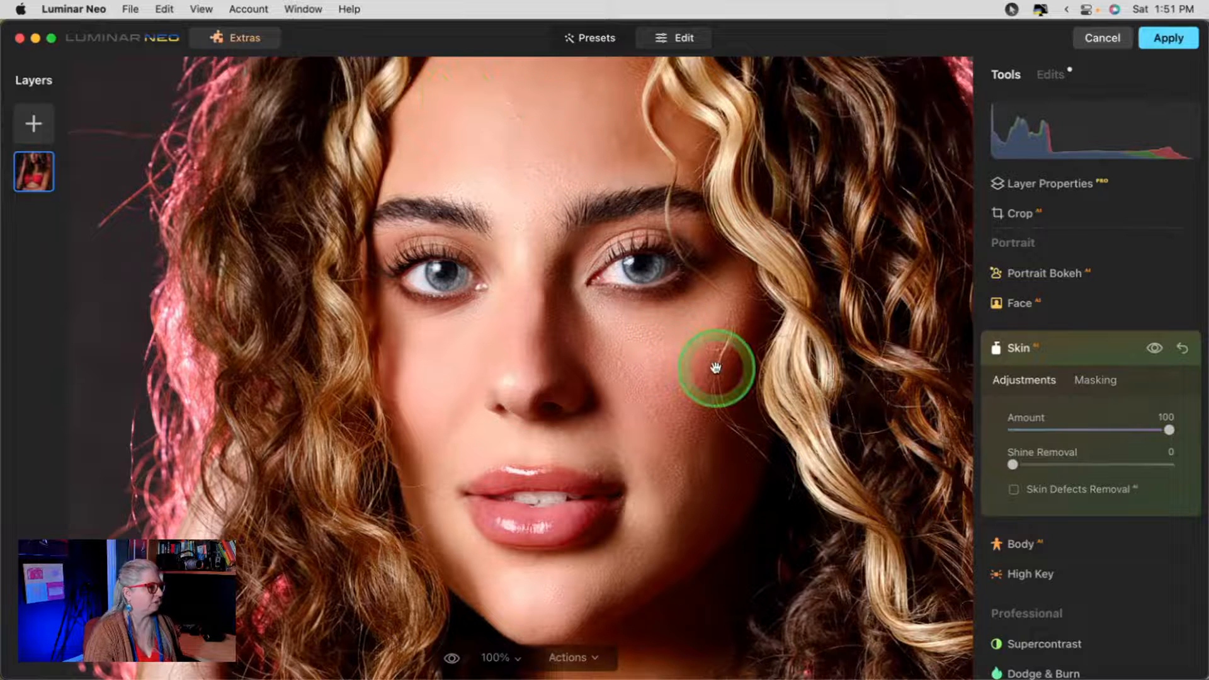
left_click(1014, 489)
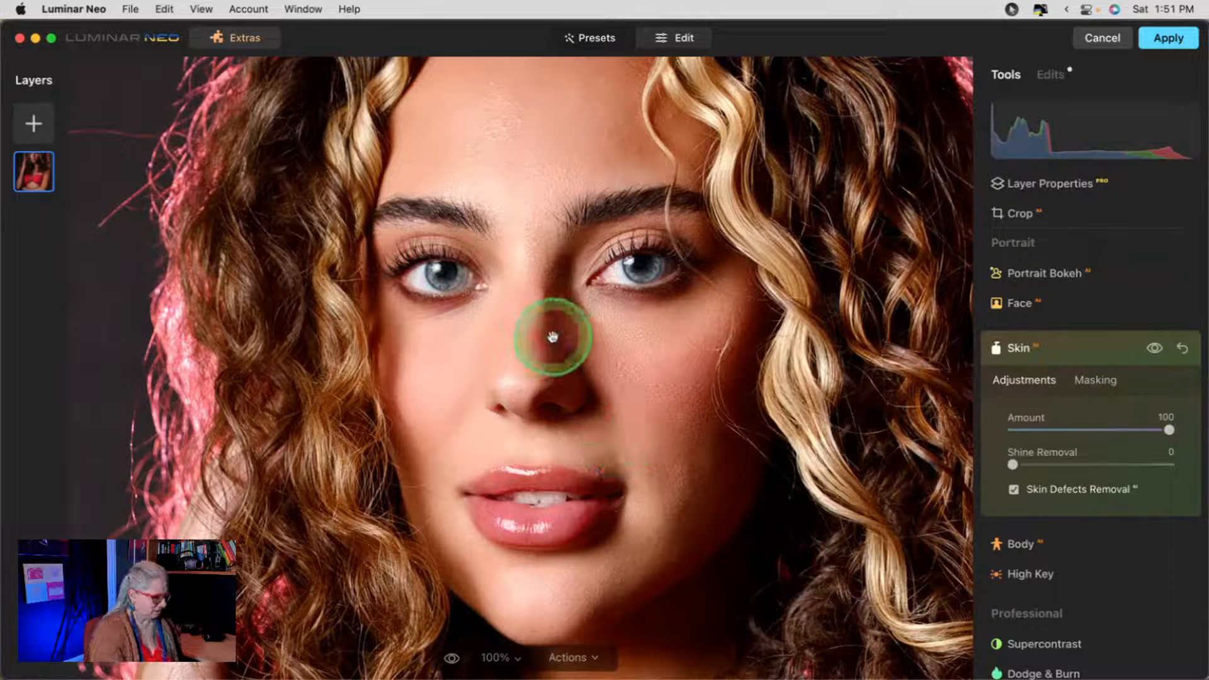
- Compare the face at 200% with and without the Skin tool's adjustments
key("super+equal")
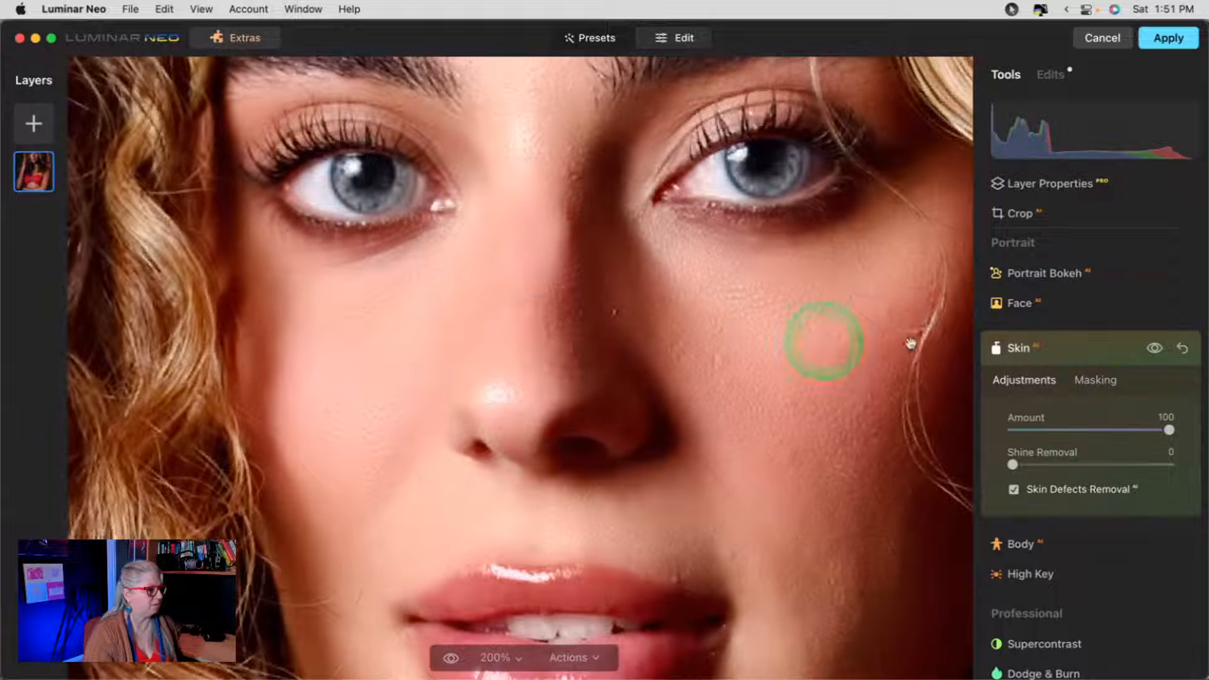
left_click(1153, 350)
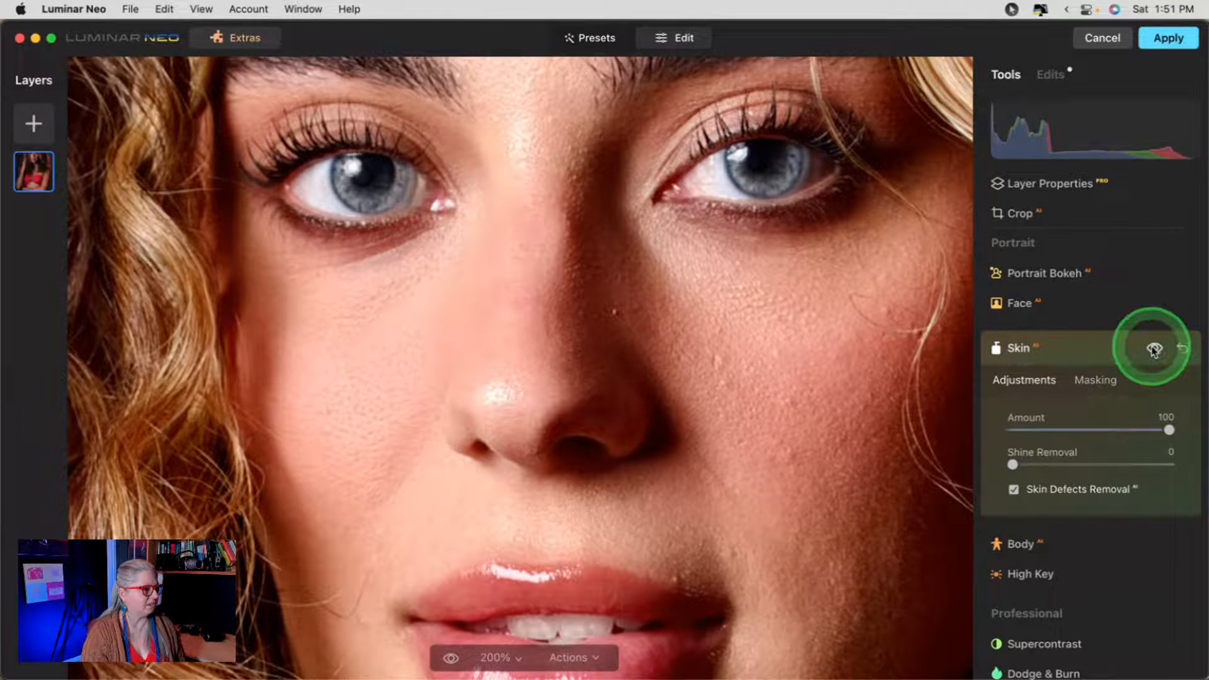
left_click(1154, 350)
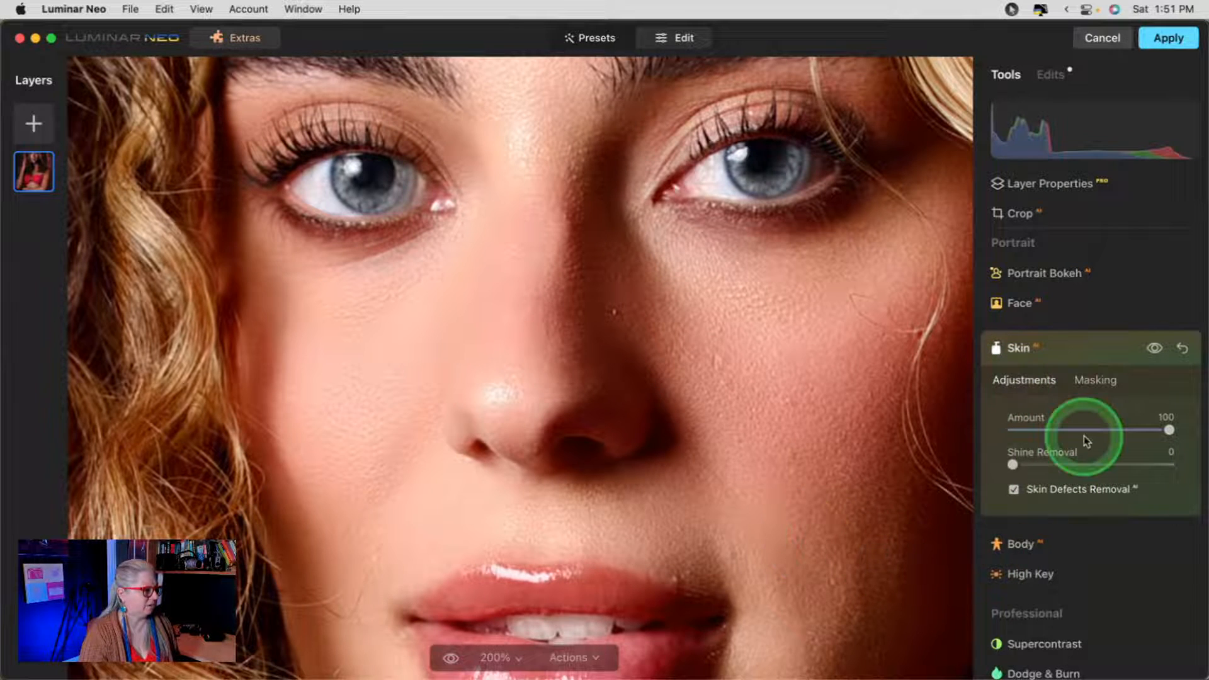
- Set the Skin tool's Amount to 80 and Shine Removal to 39
left_click_drag(1167, 430, 1143, 430)
key("super+0")
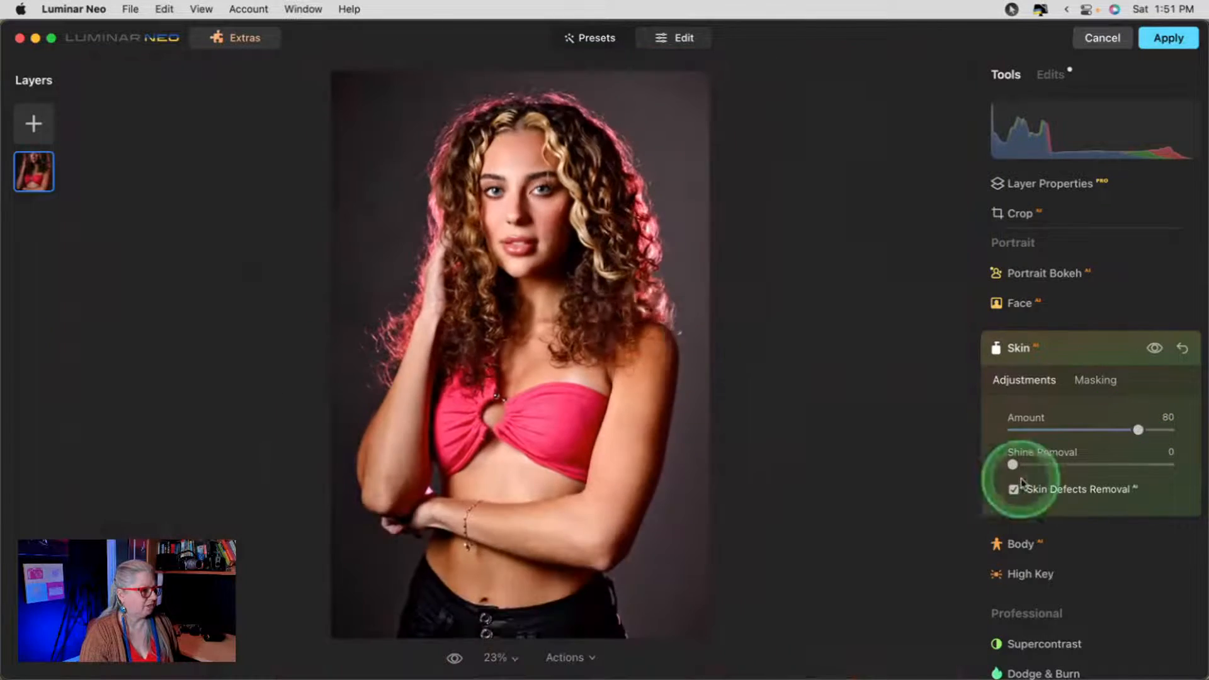
left_click(522, 205)
left_click_drag(556, 210, 586, 351)
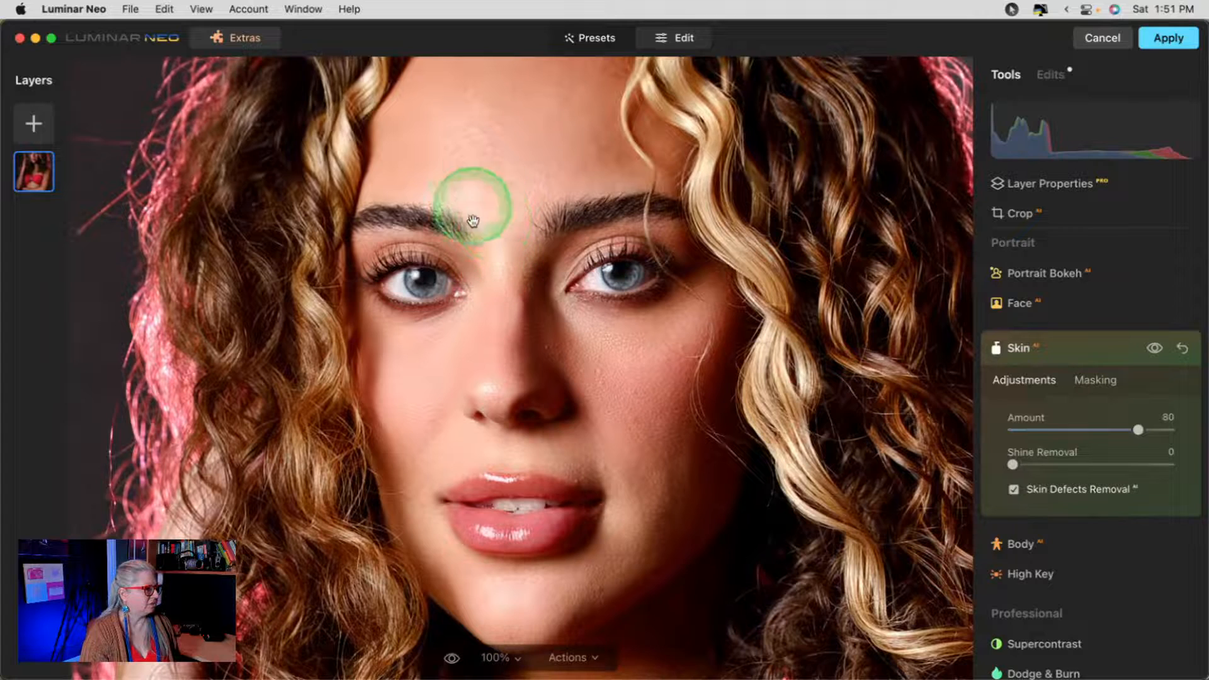
left_click_drag(1012, 464, 1048, 465)
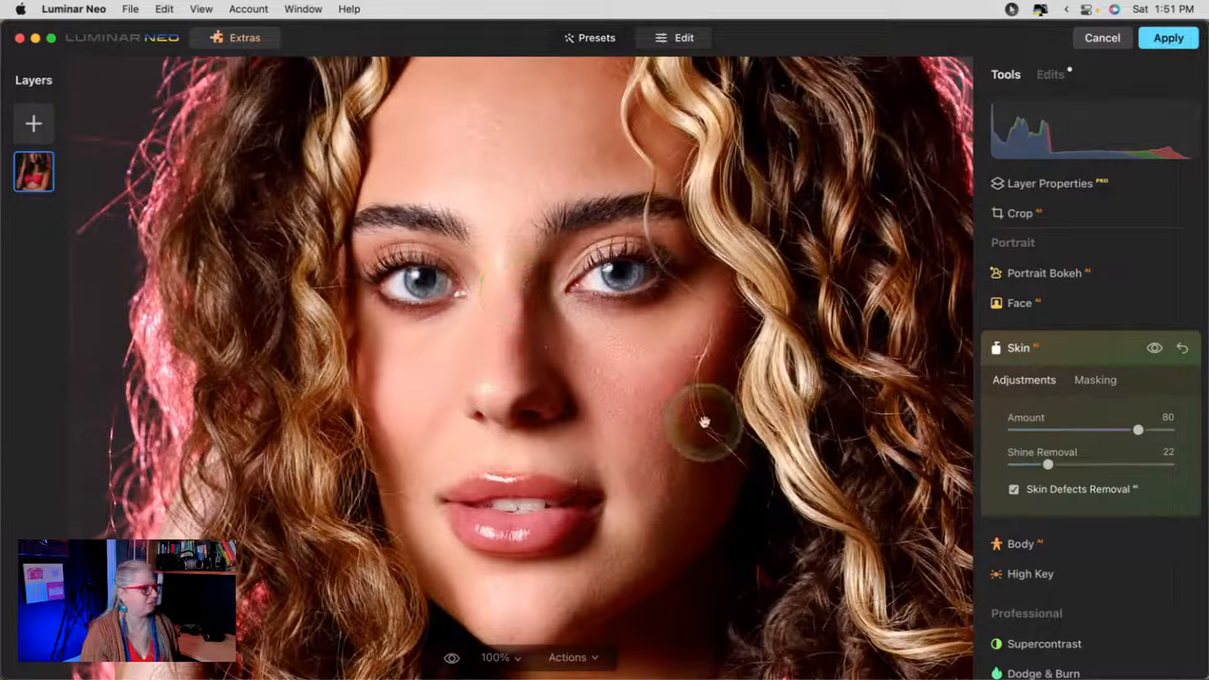
double_click(1047, 464)
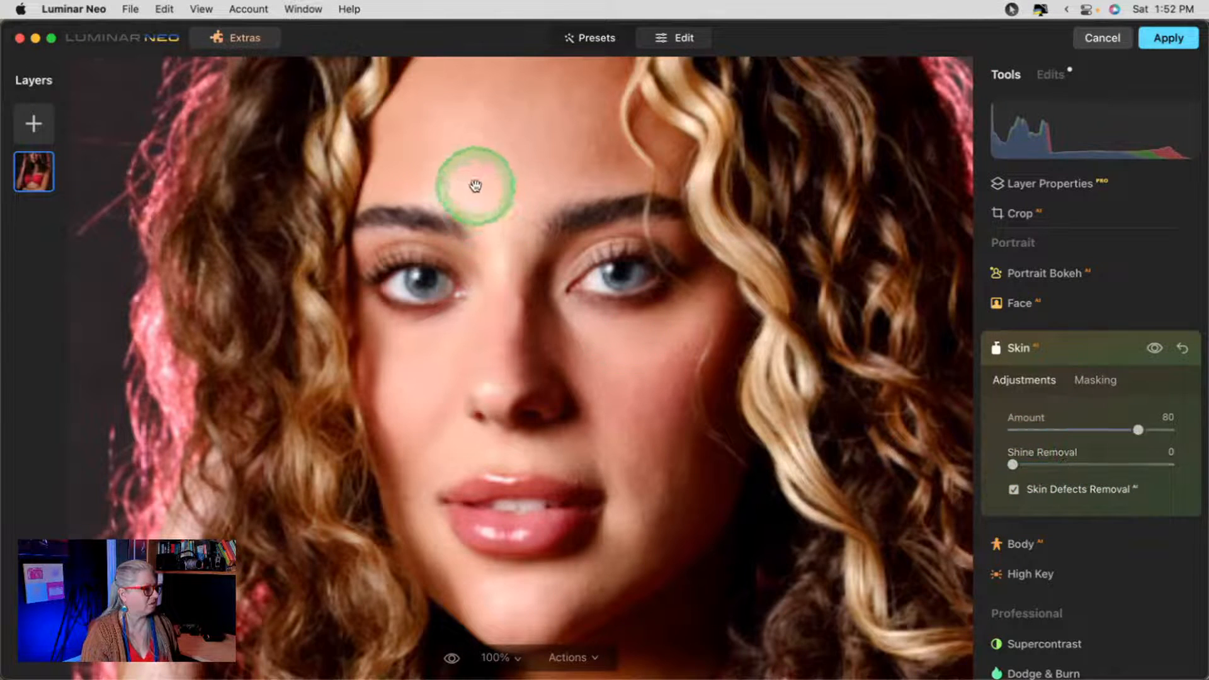
left_click_drag(1016, 457, 1074, 463)
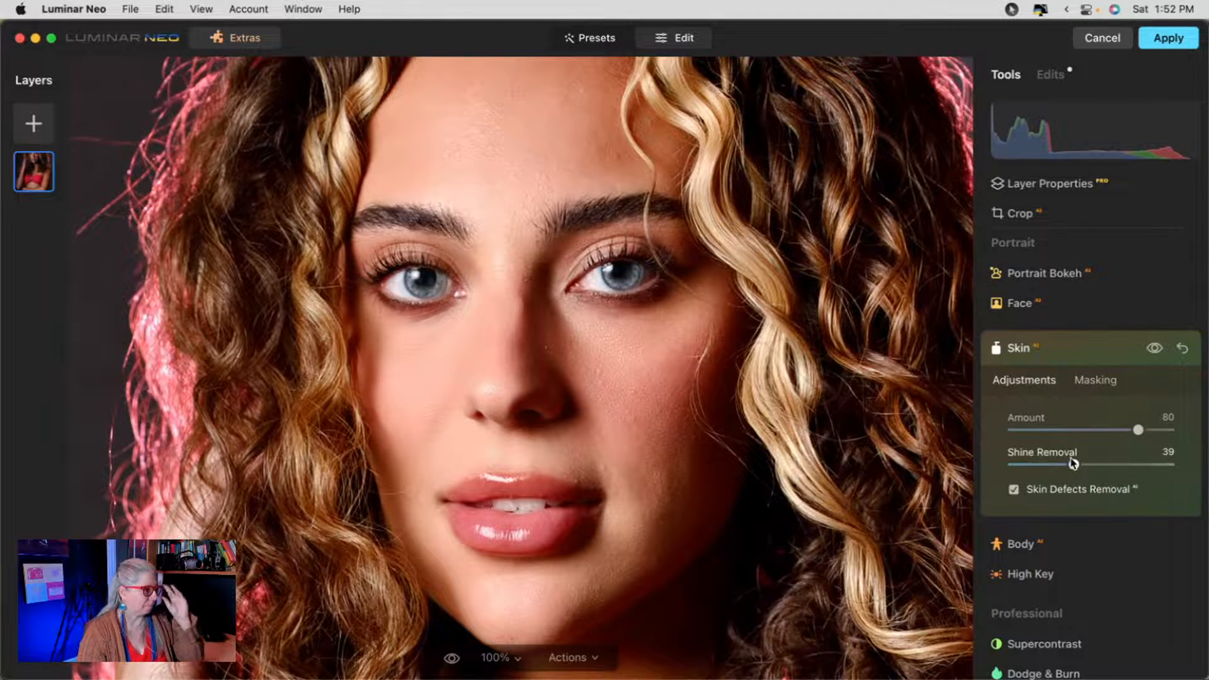
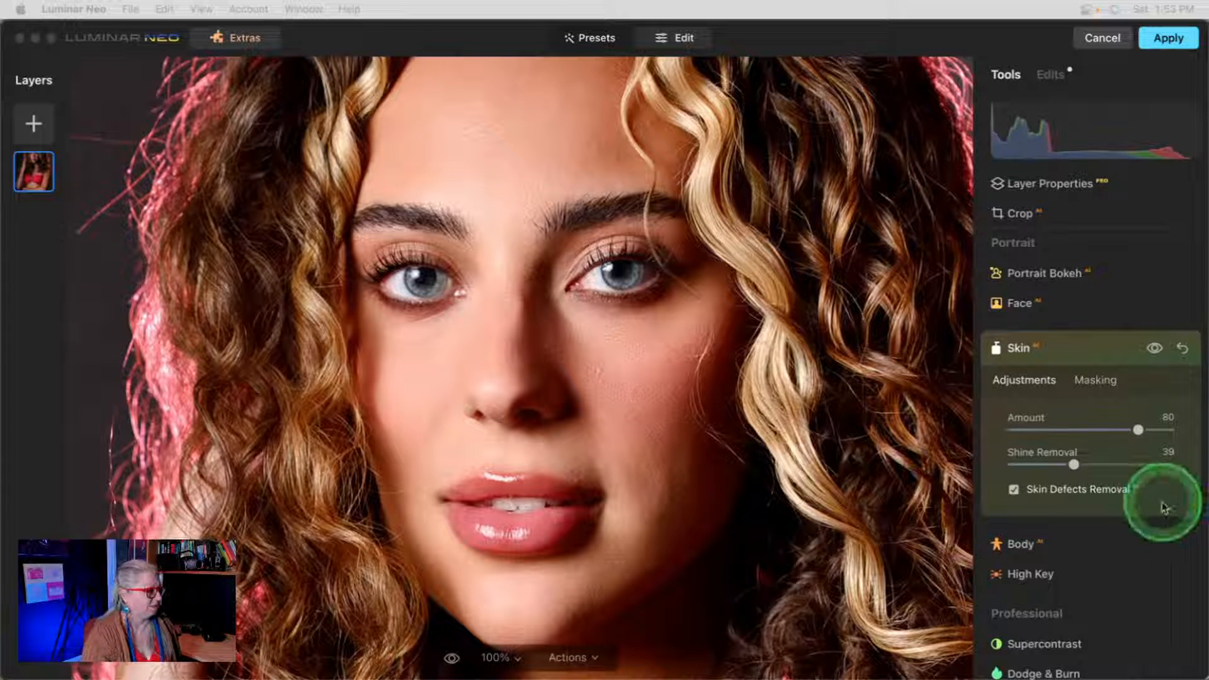
- Remove the blemish beside the bridge of the nose with the Erase tool at brush size 10
left_click(1071, 357)
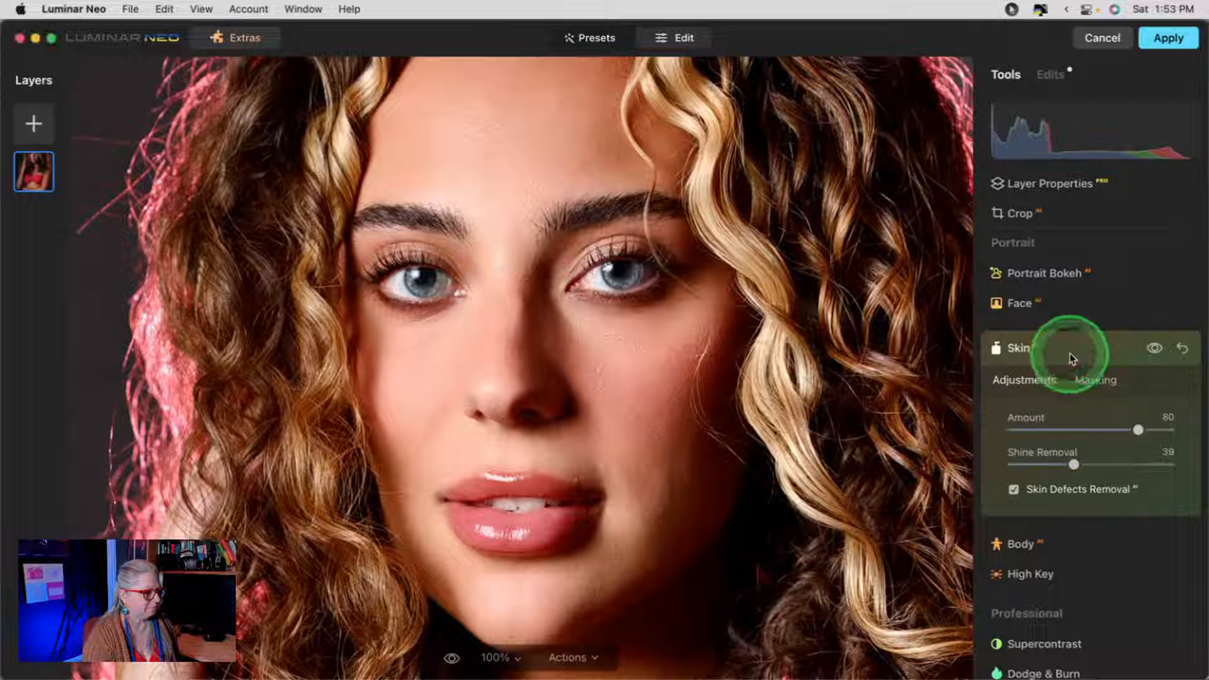
left_click(1068, 357)
double_click(600, 348)
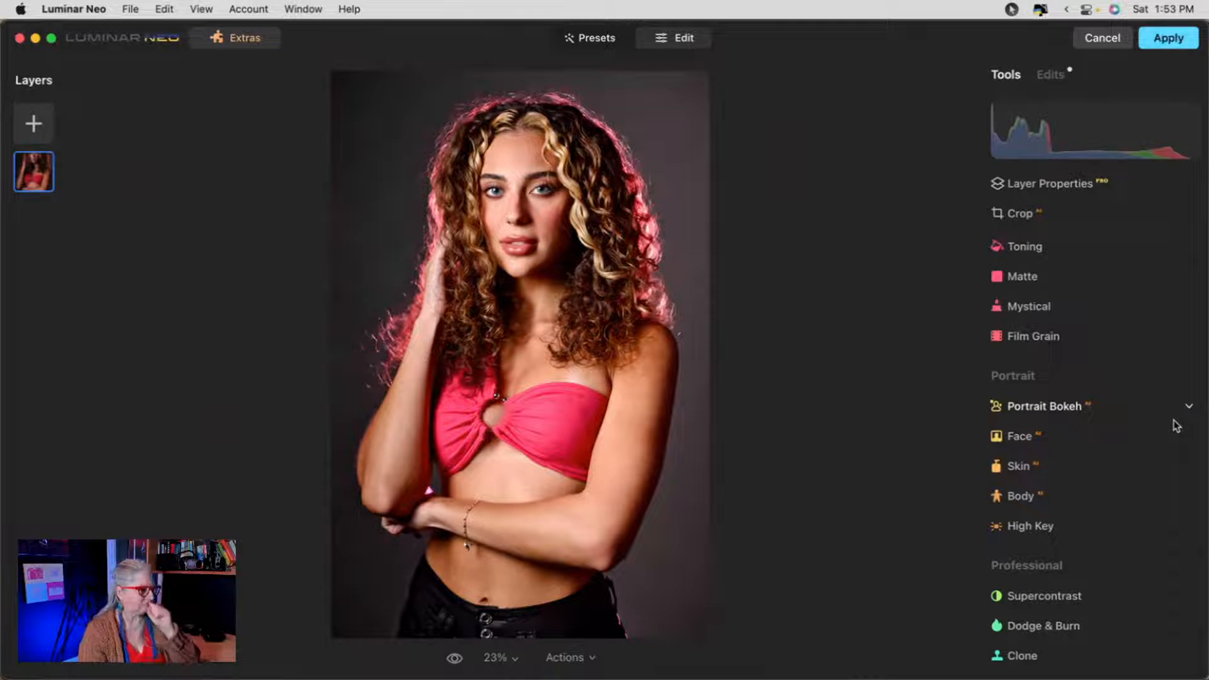
scroll(1176, 426, "up", 8)
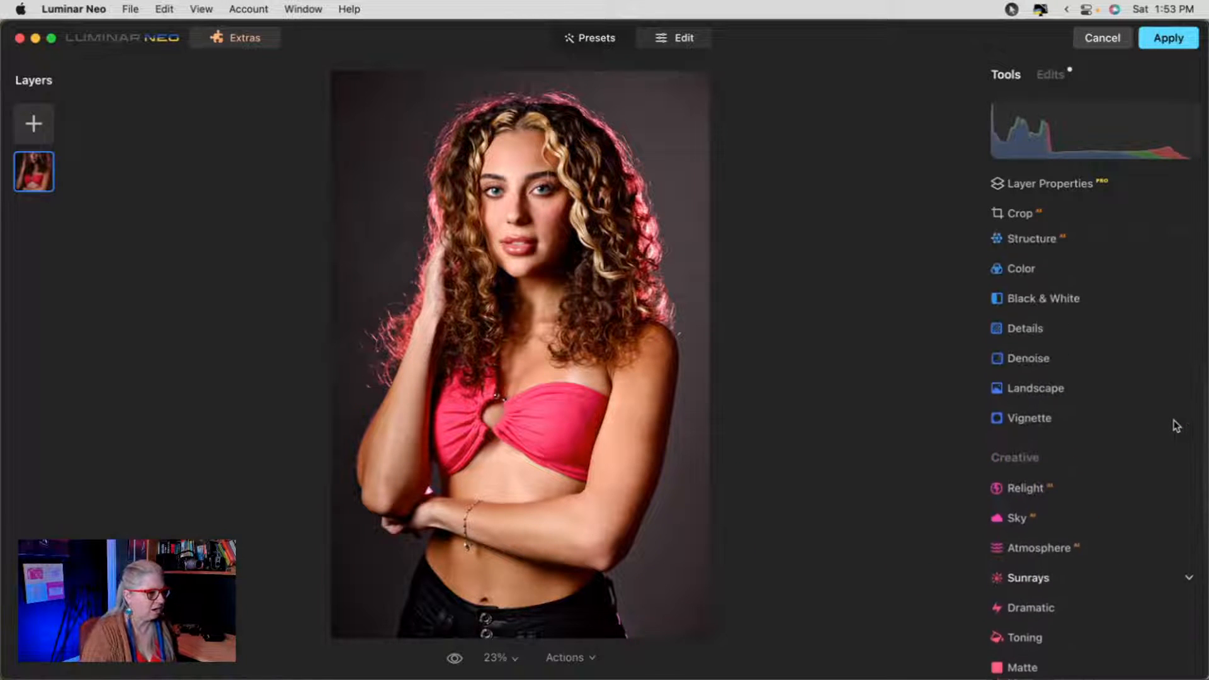
double_click(507, 188)
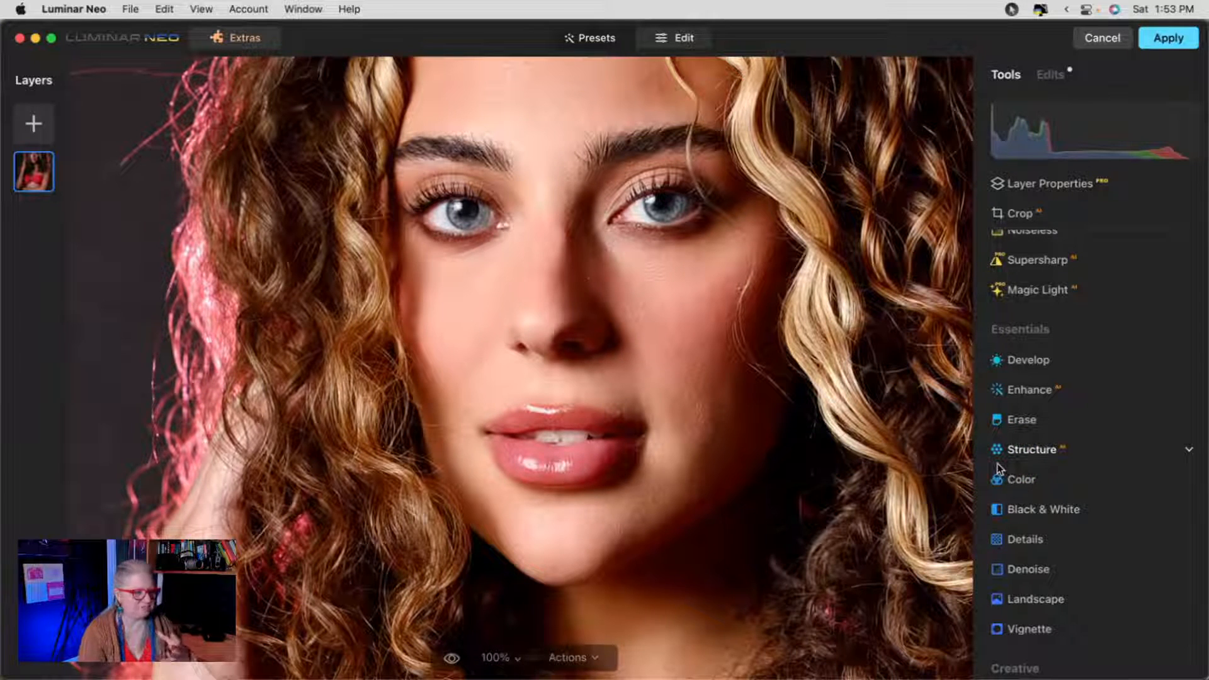
left_click(1037, 423)
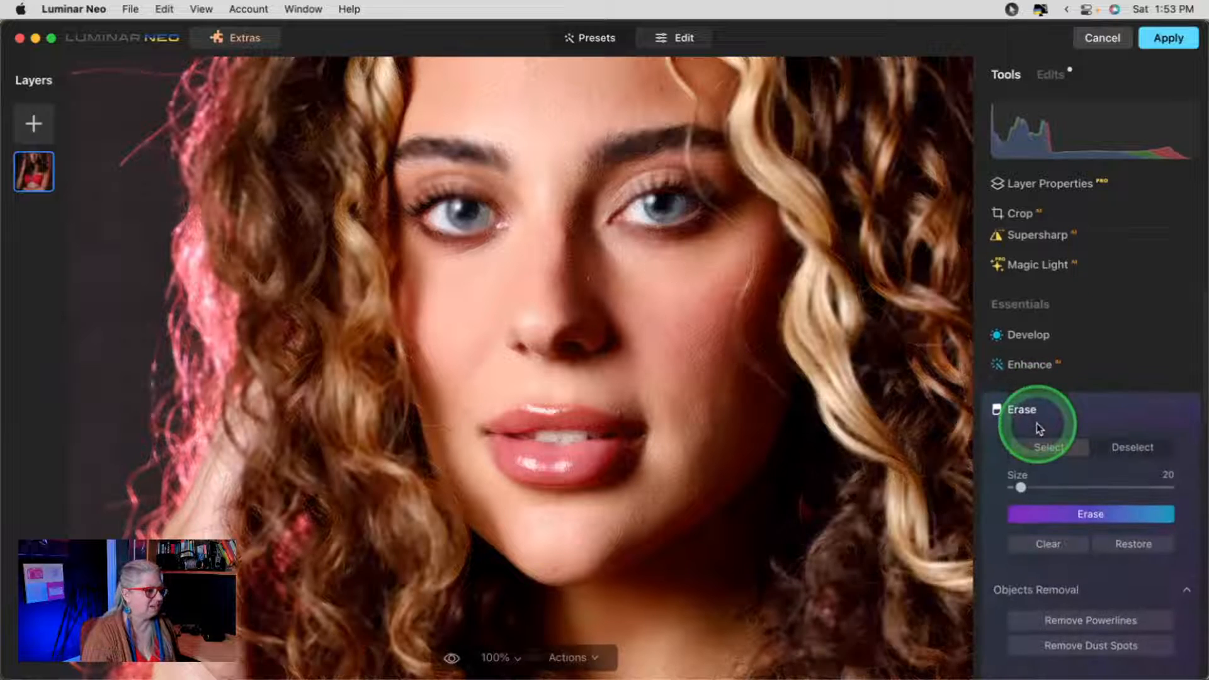
key("bracketleft")
left_click(590, 279)
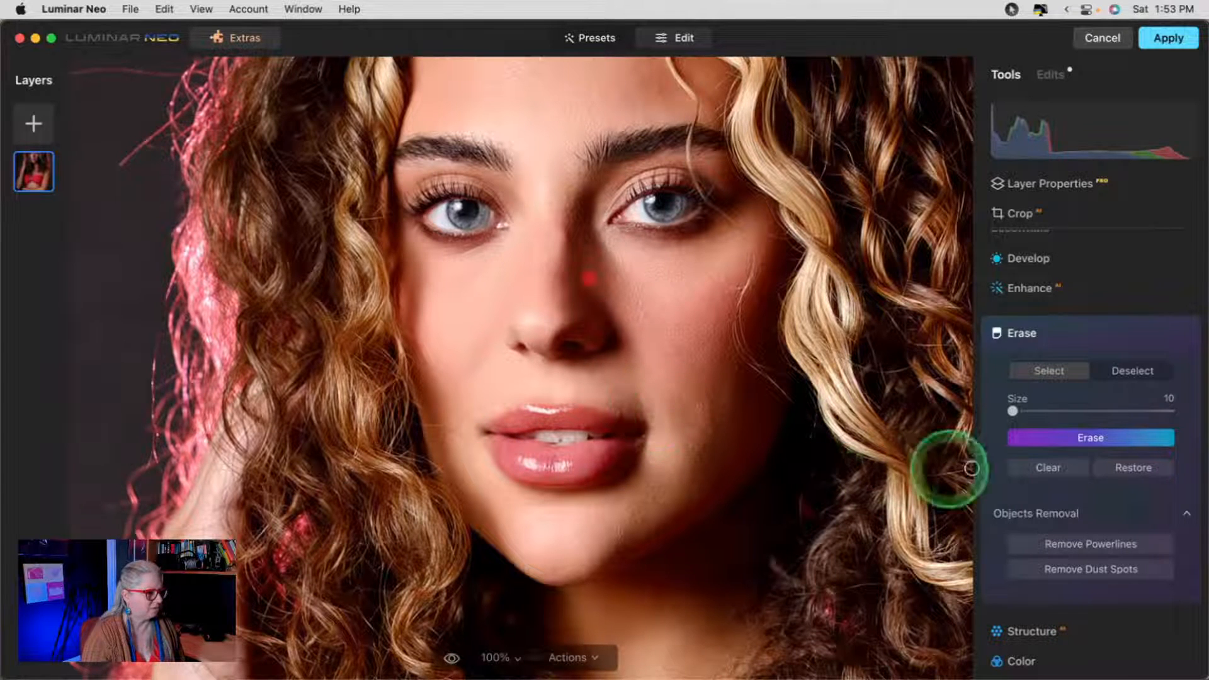
left_click(1048, 437)
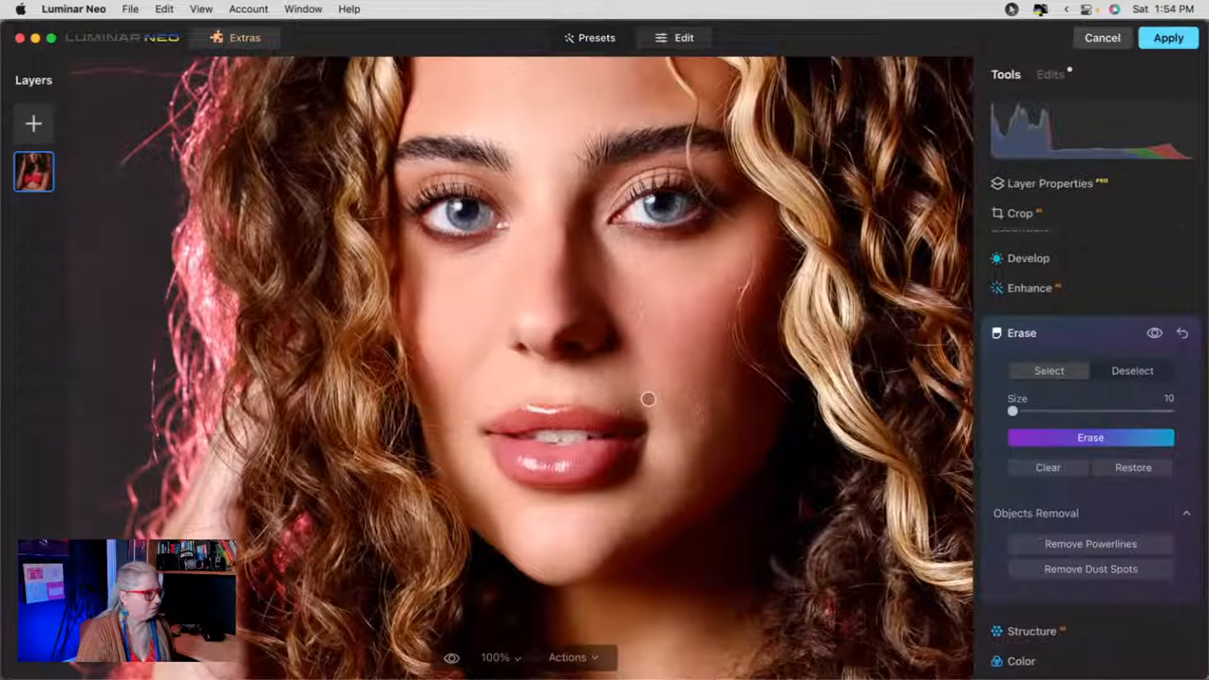
- Erase the small blemishes just above the upper lip near the right corner of the mouth in the photo
mouse_move(648, 399)
left_mouse_down()
mouse_move(569, 406)
mouse_move(561, 396)
mouse_move(618, 410)
left_mouse_up()
left_click(1115, 437)
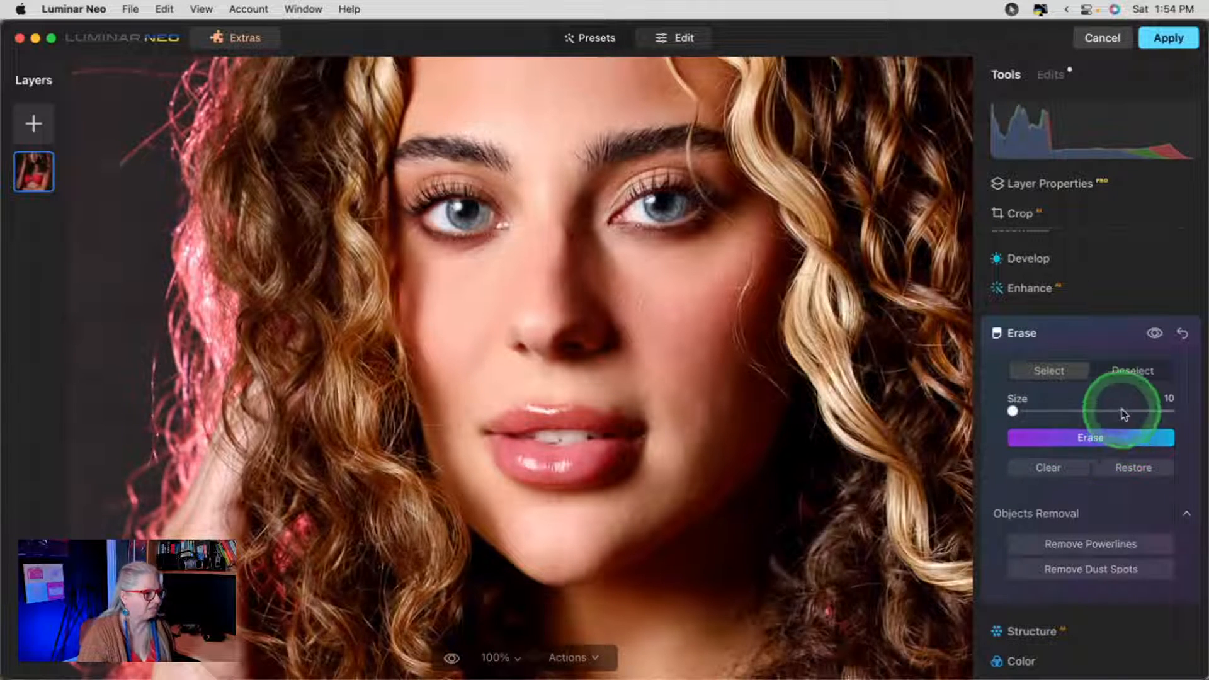
left_click(616, 407)
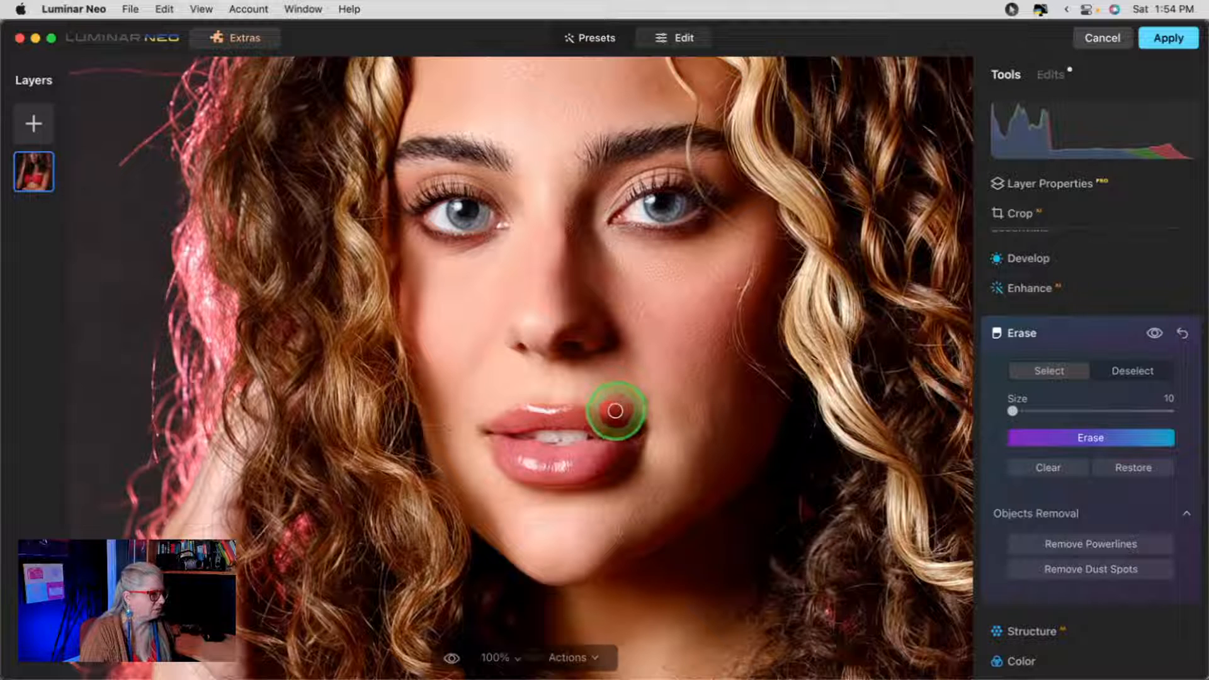
key("super+equal")
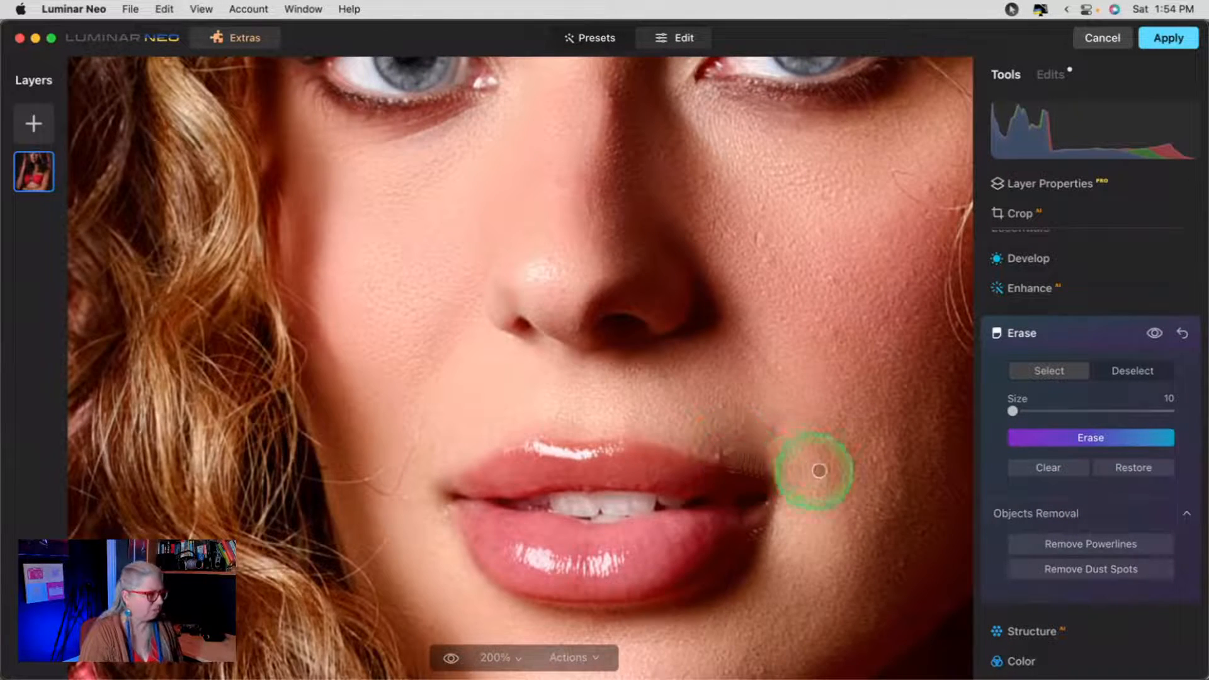
left_click(724, 451)
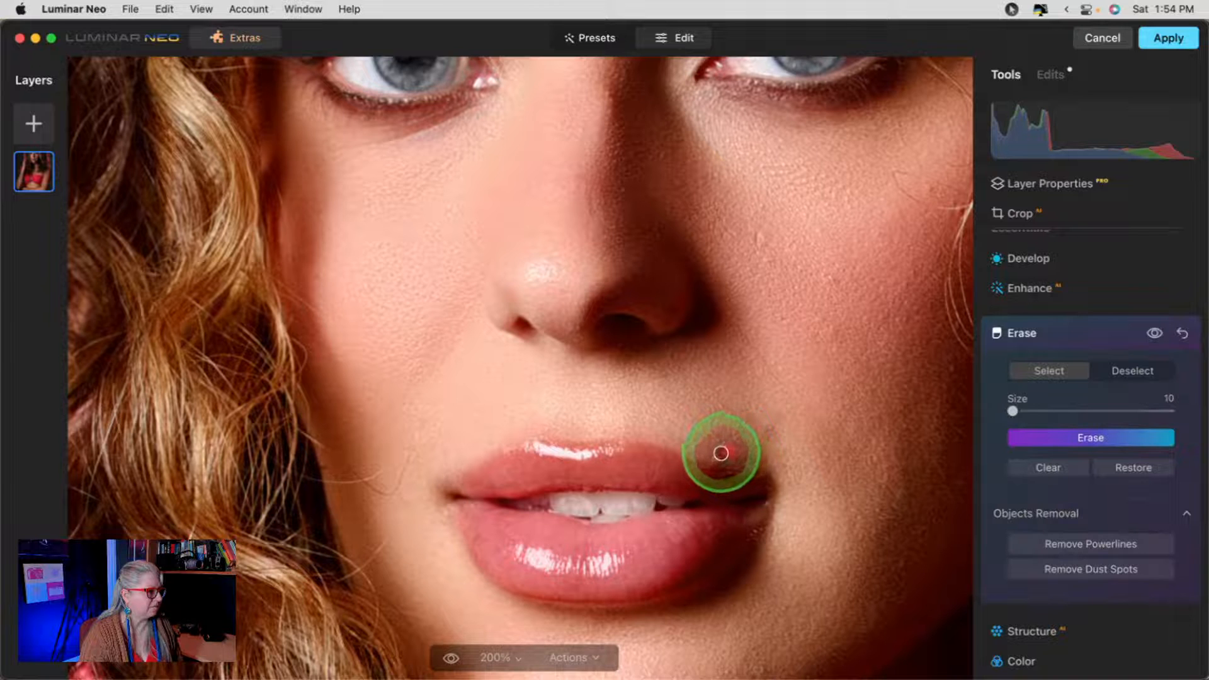
left_click(1056, 440)
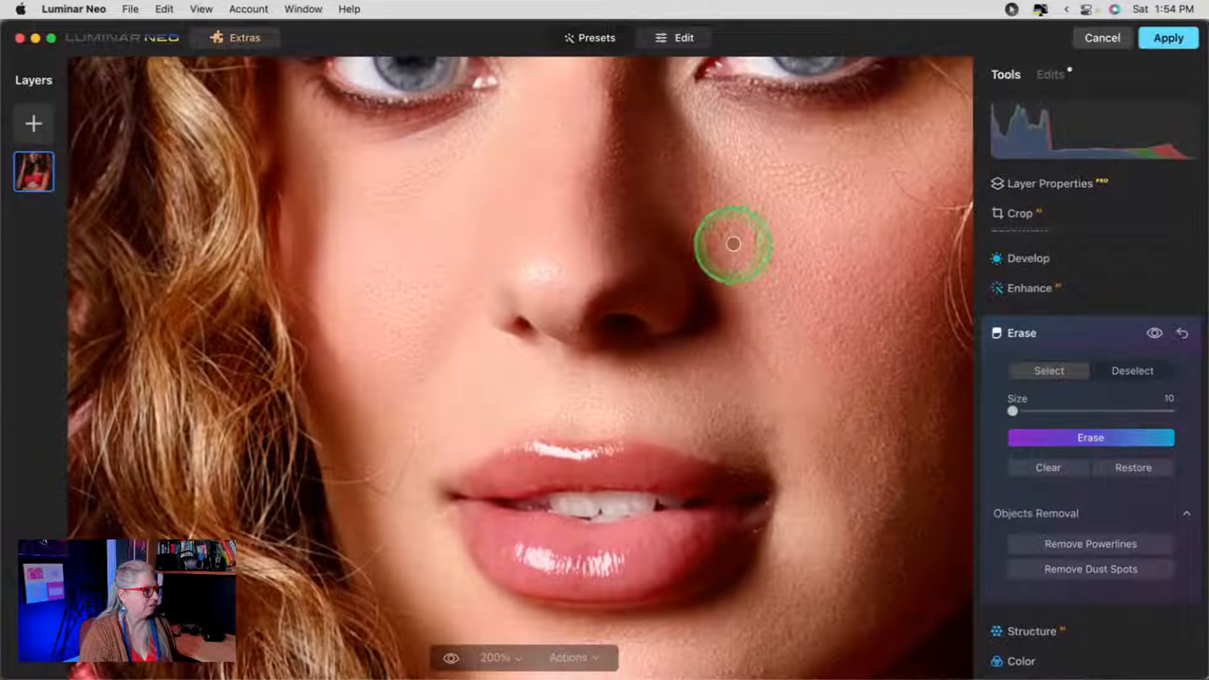
- Erase the spot on the cheek beside the nose and the one at the inner corner of the left eye in the photo
left_click_drag(757, 245, 757, 236)
left_click(1078, 437)
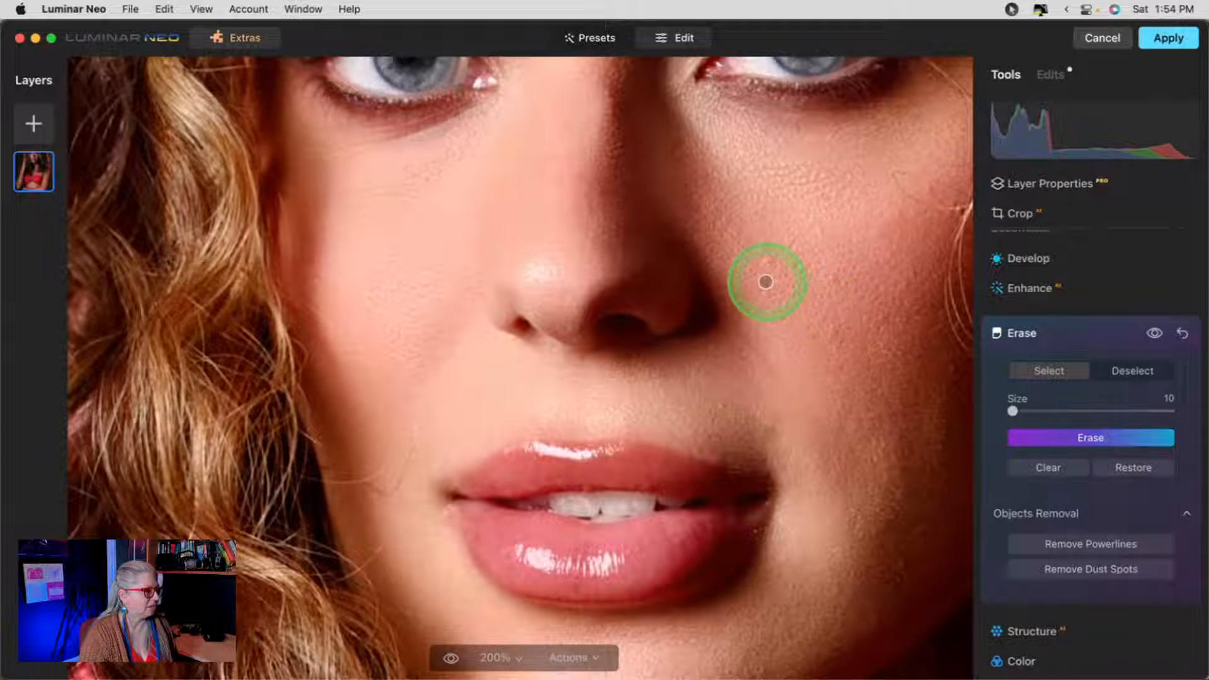
scroll(765, 279, "up", 10)
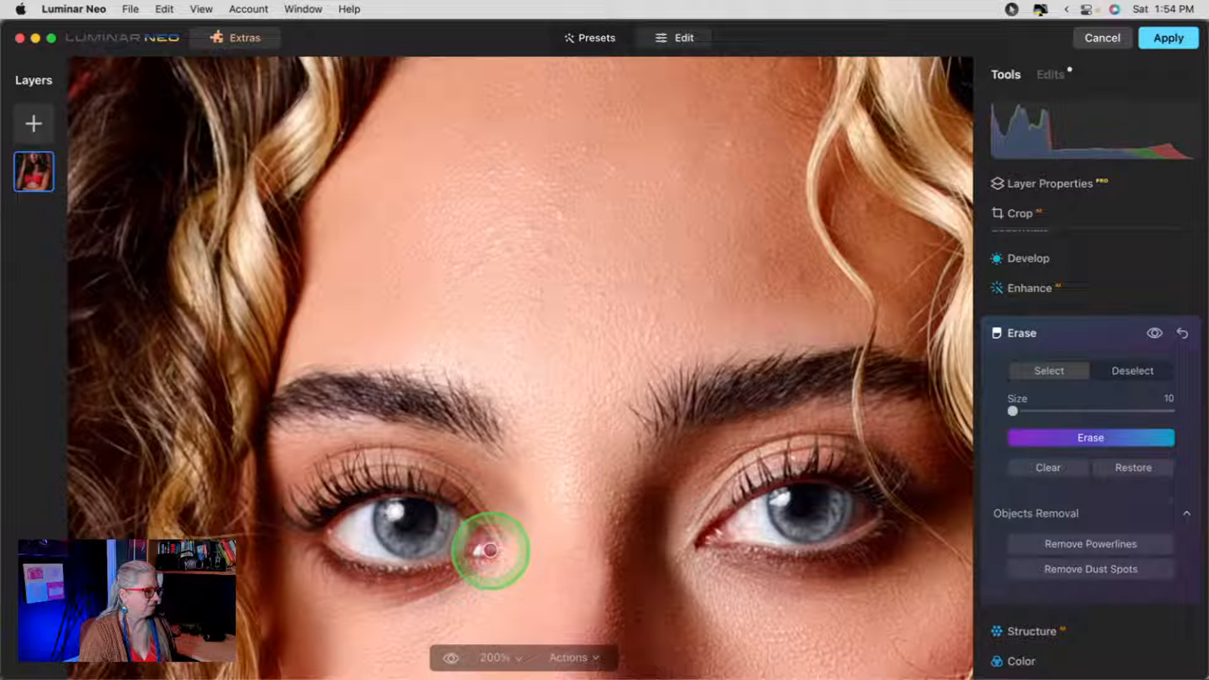
left_click(1022, 437)
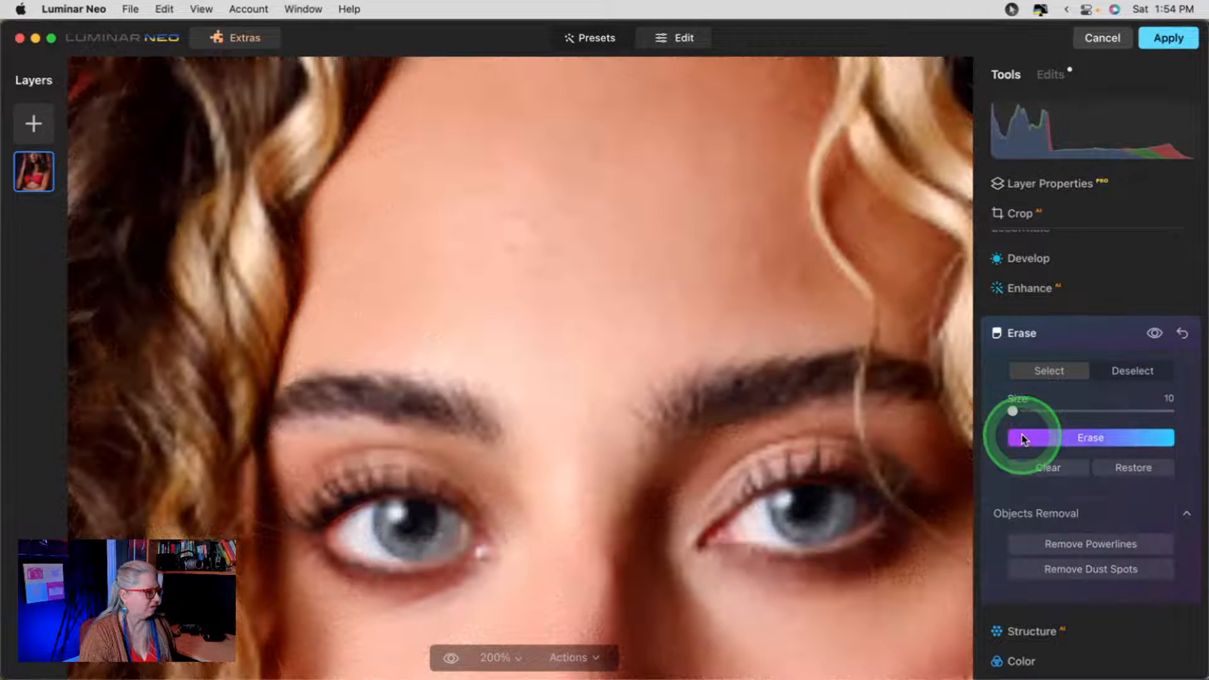
- Mark the small blemishes scattered across the forehead with the size 10 Erase brush and erase them all together
left_click(729, 142)
left_click(677, 138)
left_click(679, 175)
left_click(628, 183)
left_click(613, 169)
left_click(587, 150)
left_click(561, 215)
left_click(653, 282)
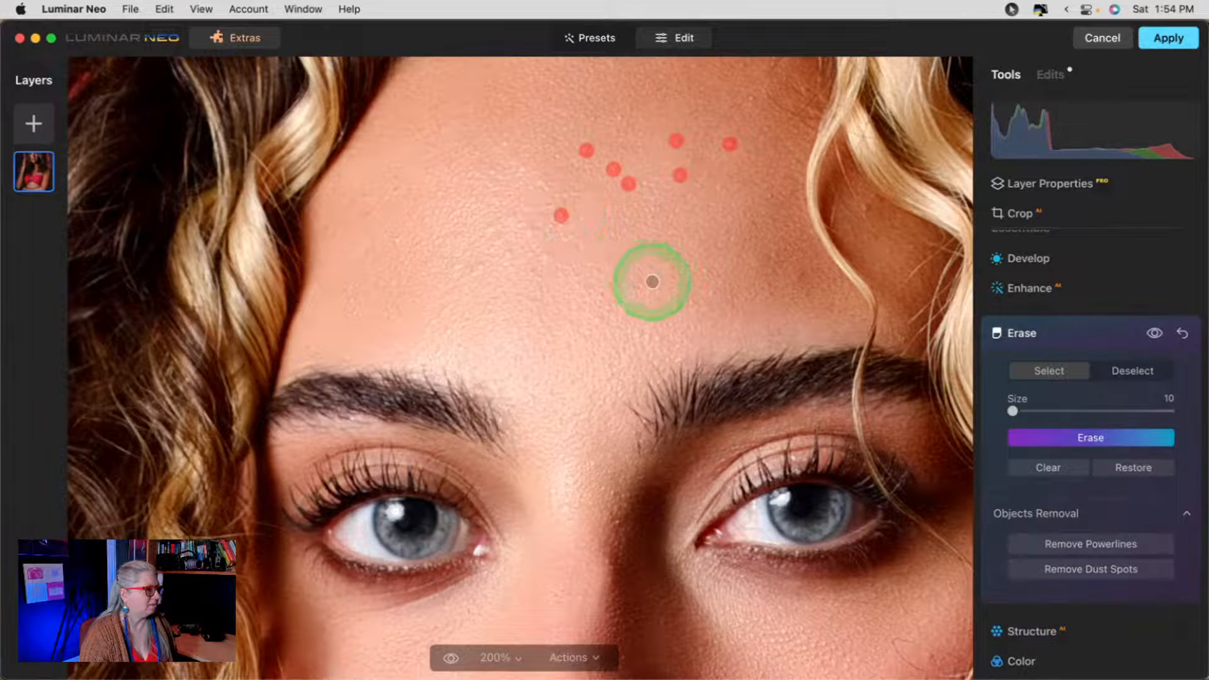
left_click(507, 256)
left_click(529, 233)
left_click(505, 143)
left_click(522, 167)
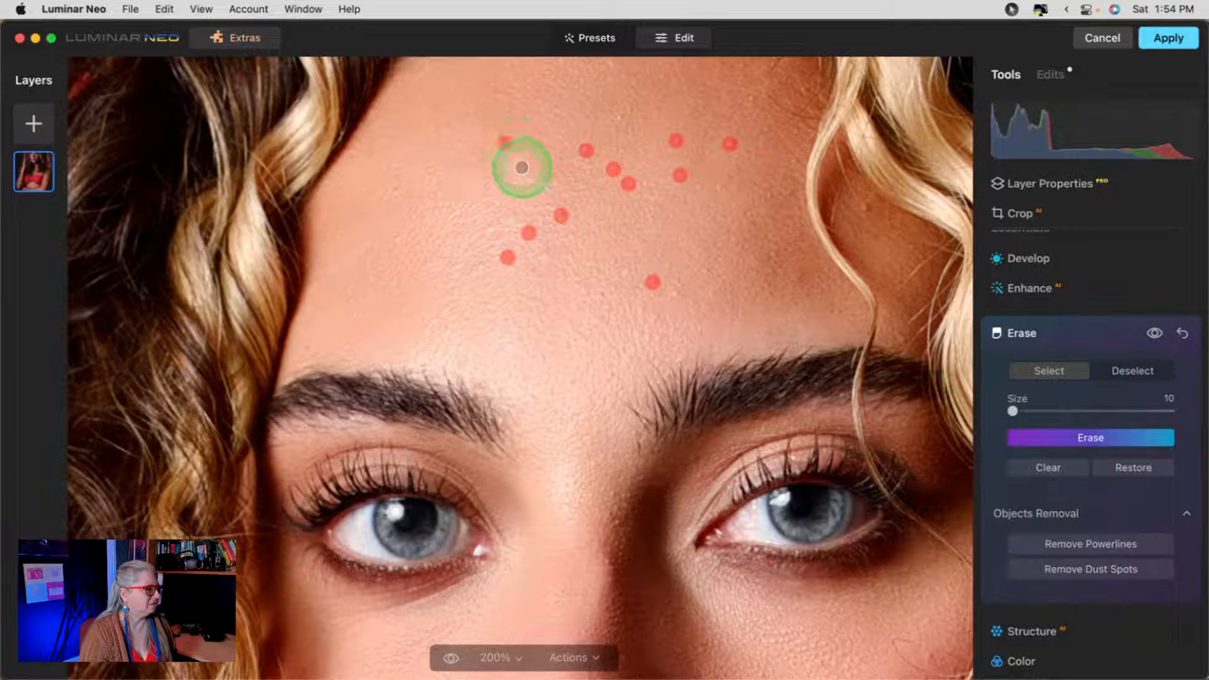
left_click(401, 241)
left_click(458, 266)
left_click(481, 269)
left_click(490, 226)
left_click(528, 254)
left_click(546, 254)
left_click(750, 98)
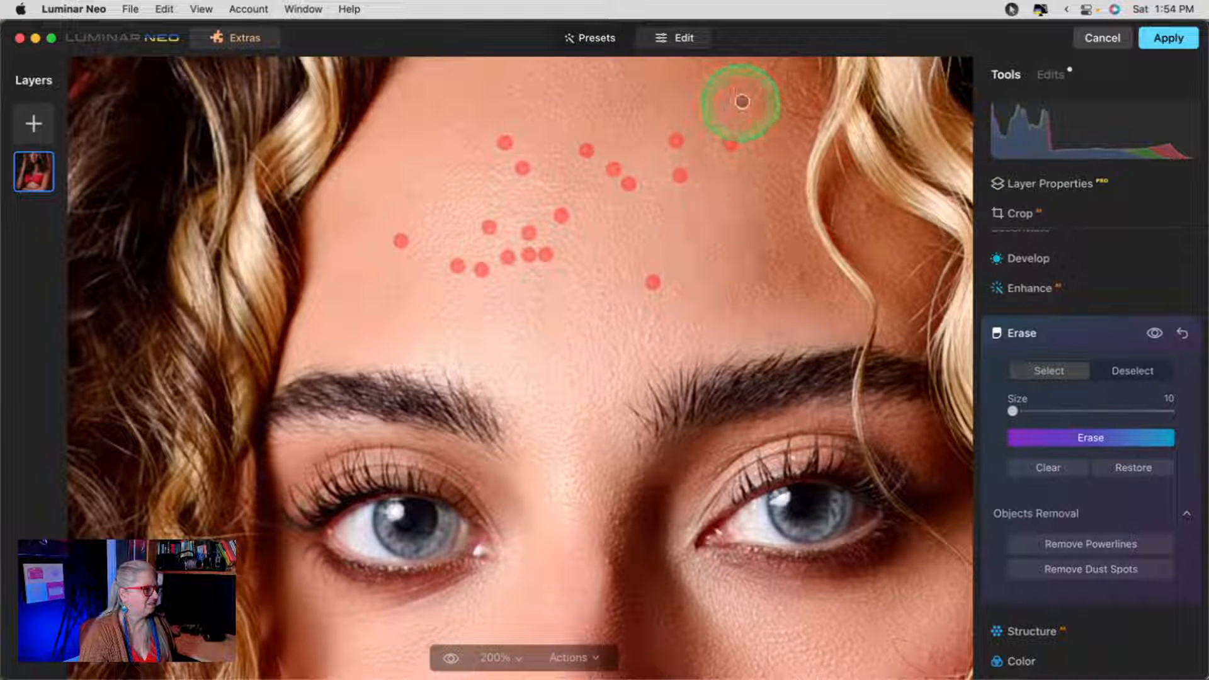
left_click(867, 209)
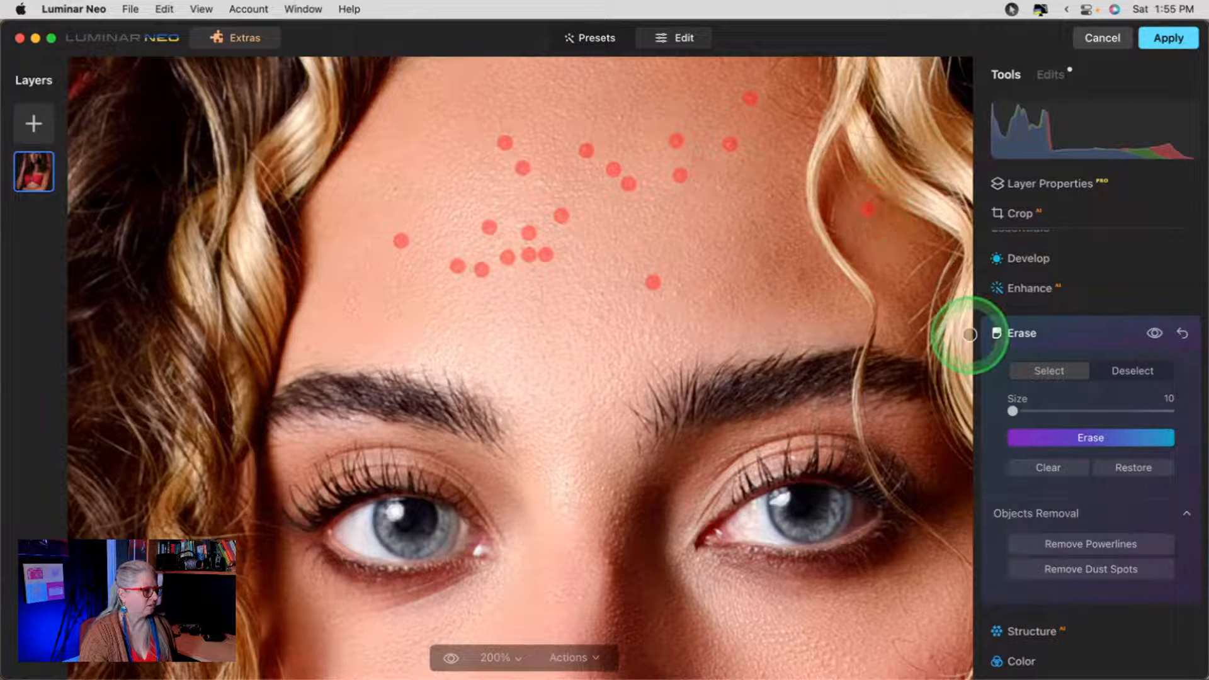
left_click(1078, 437)
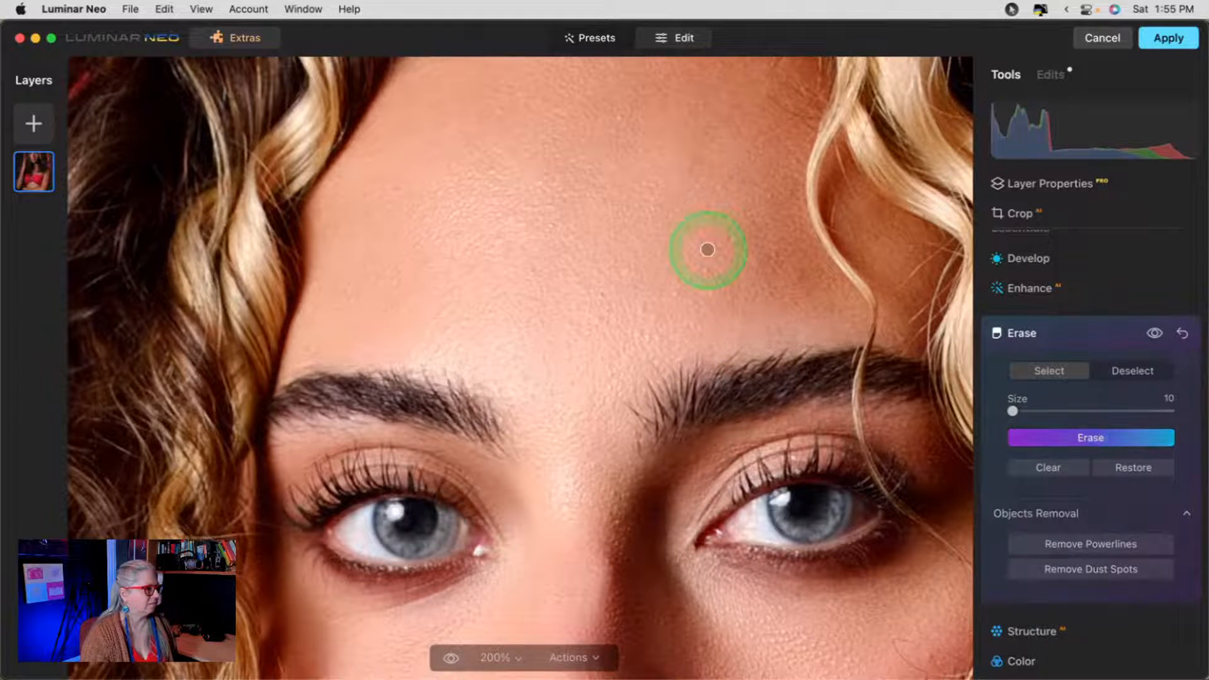
- Erase the uneven strip running down the shadow edge of the nose bridge with the Erase brush at size 20
scroll(704, 250, "up", 2)
left_click(1066, 327)
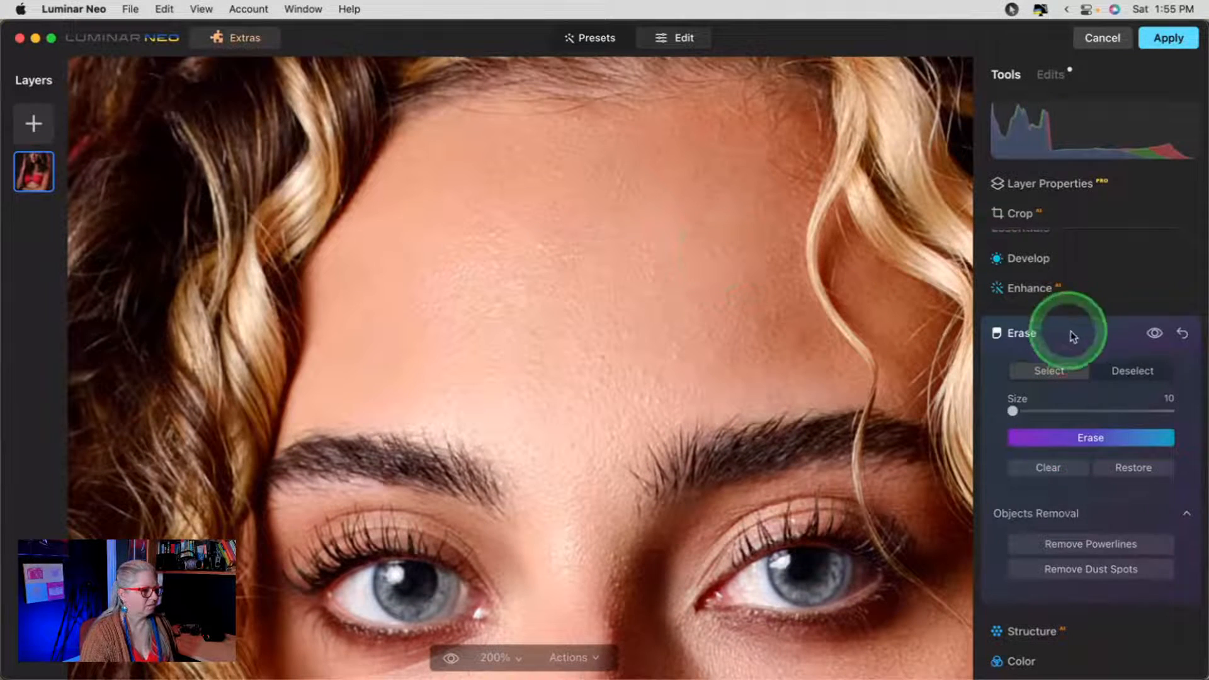
left_click(791, 283)
scroll(794, 285, "down", 6)
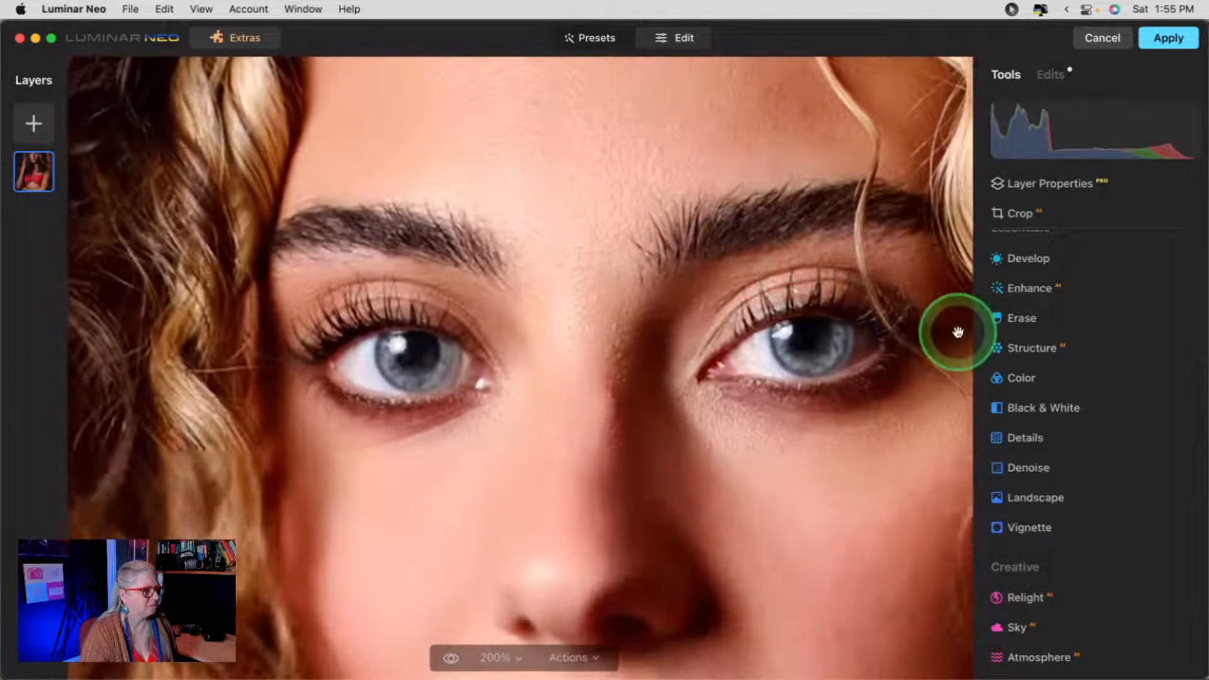
left_click(1035, 319)
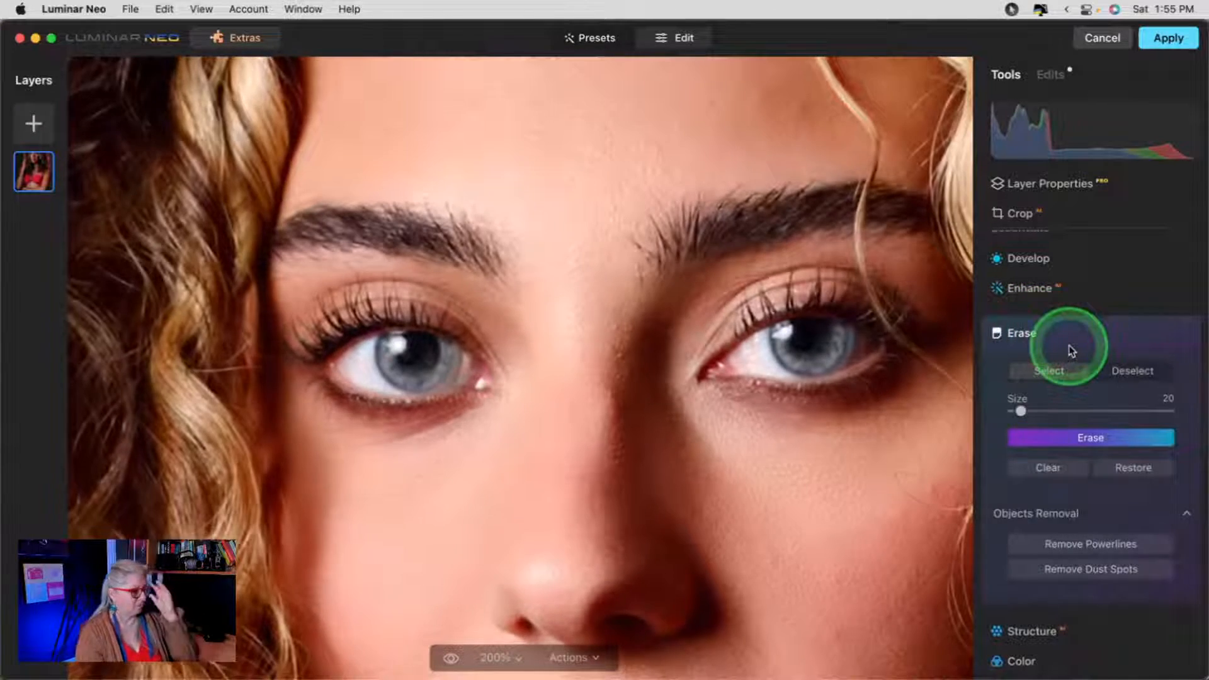
scroll(697, 427, "down", 5)
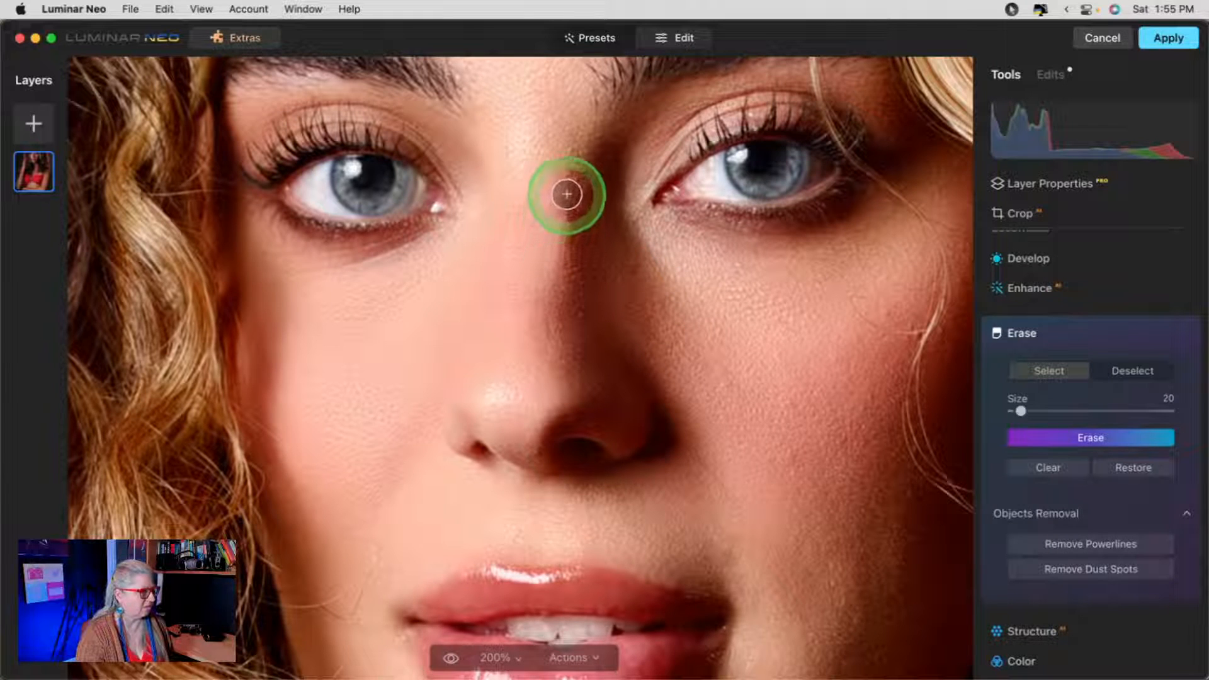
left_click_drag(564, 190, 562, 270)
left_click(1049, 437)
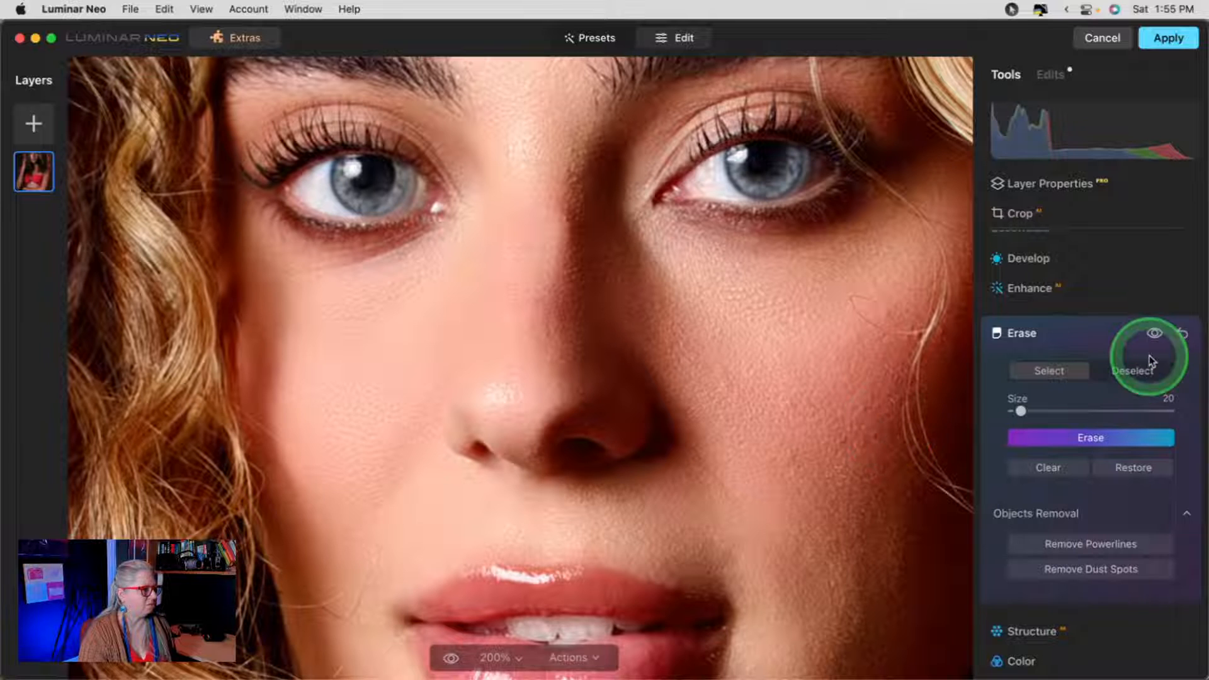
left_click(1077, 338)
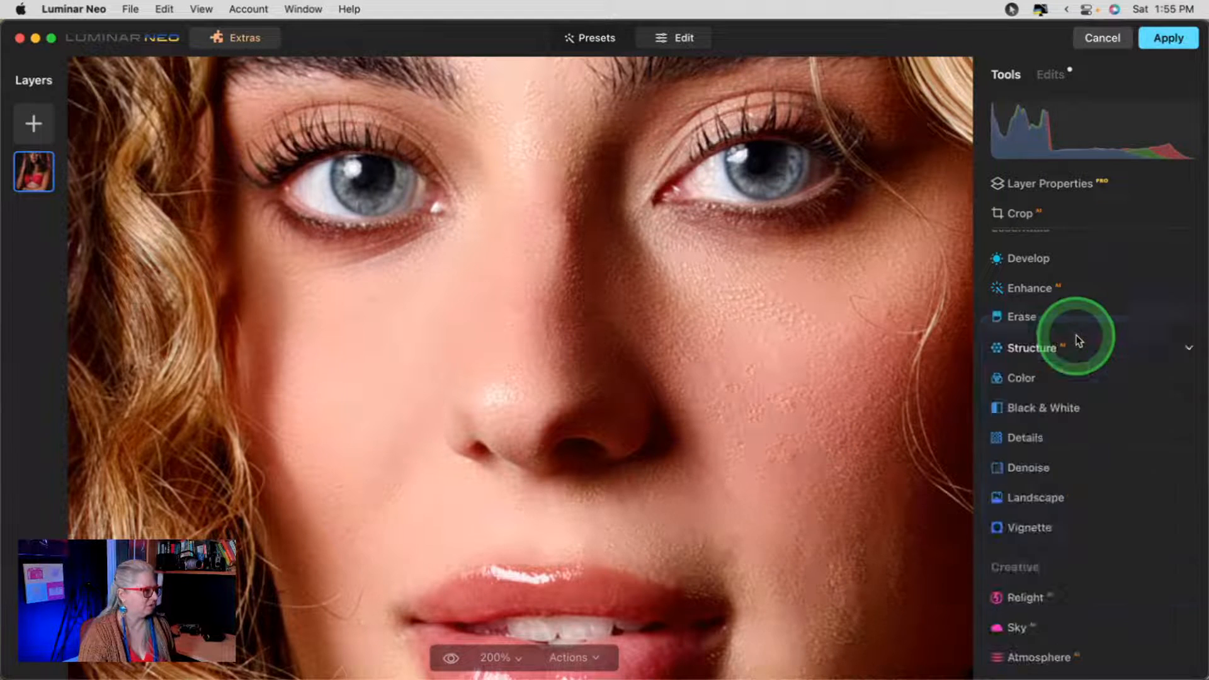
- Set up the Clone tool with Size 58, Softness 100 and Strength 20
scroll(1077, 338, "down", 5)
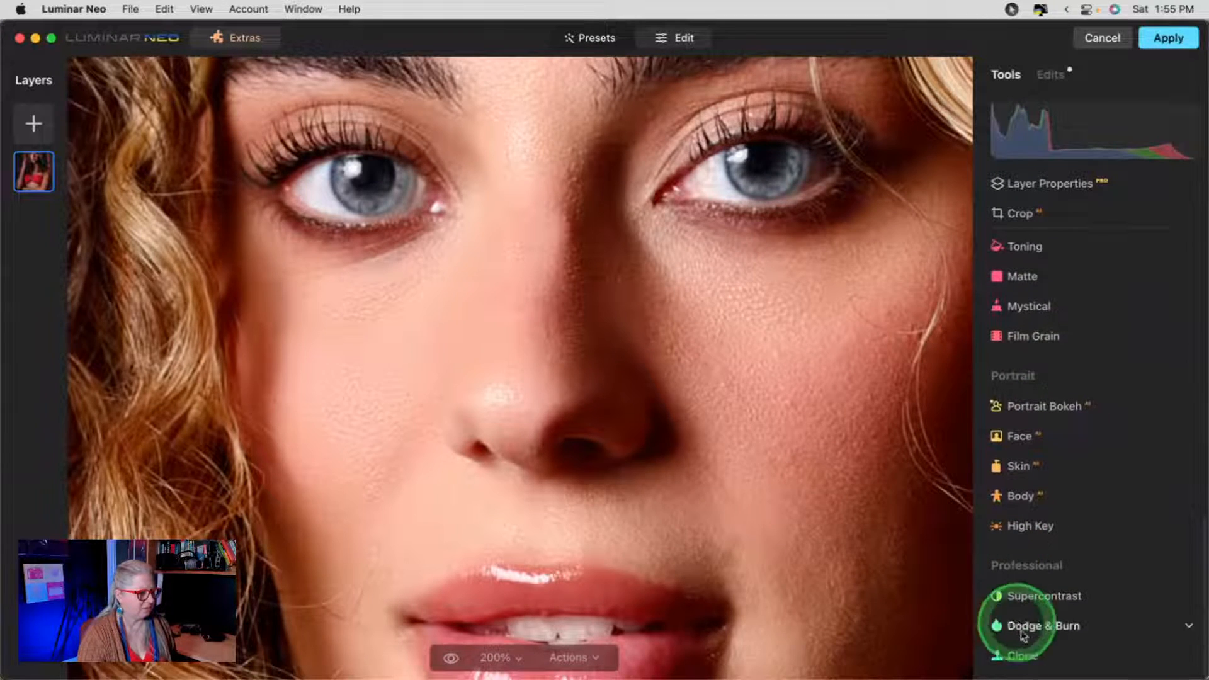
left_click(1046, 646)
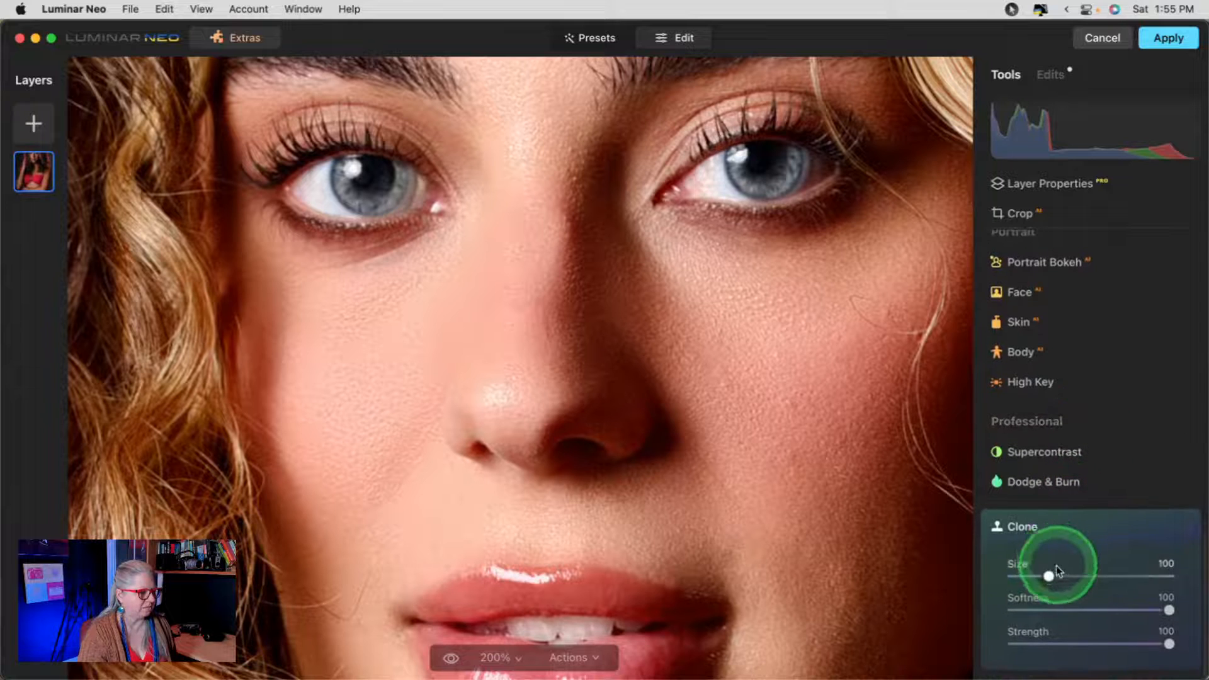
left_click(1038, 644)
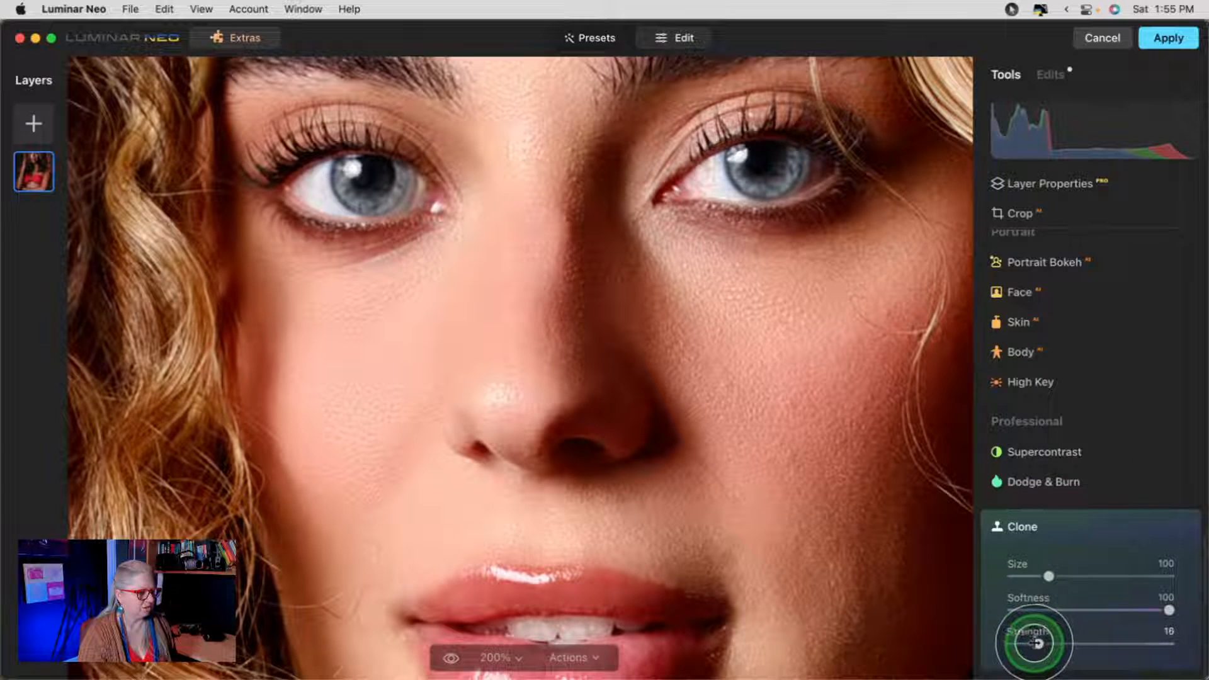
left_click_drag(1048, 577, 1024, 576)
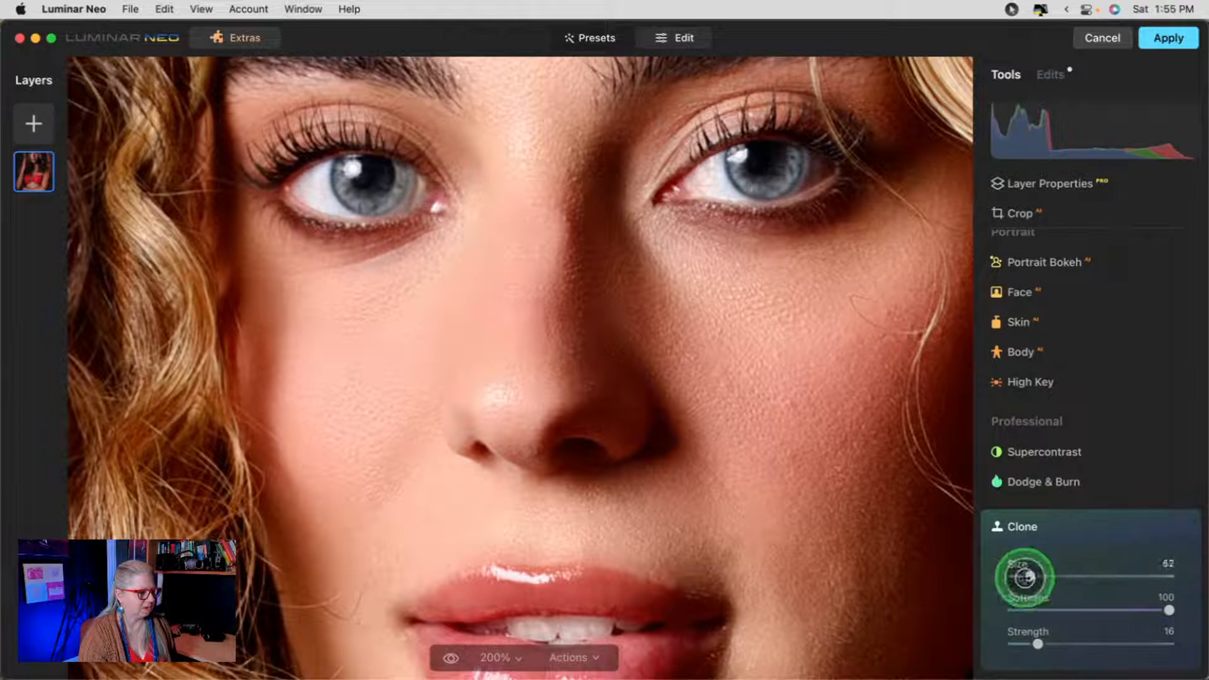
left_click_drag(1037, 643, 1042, 643)
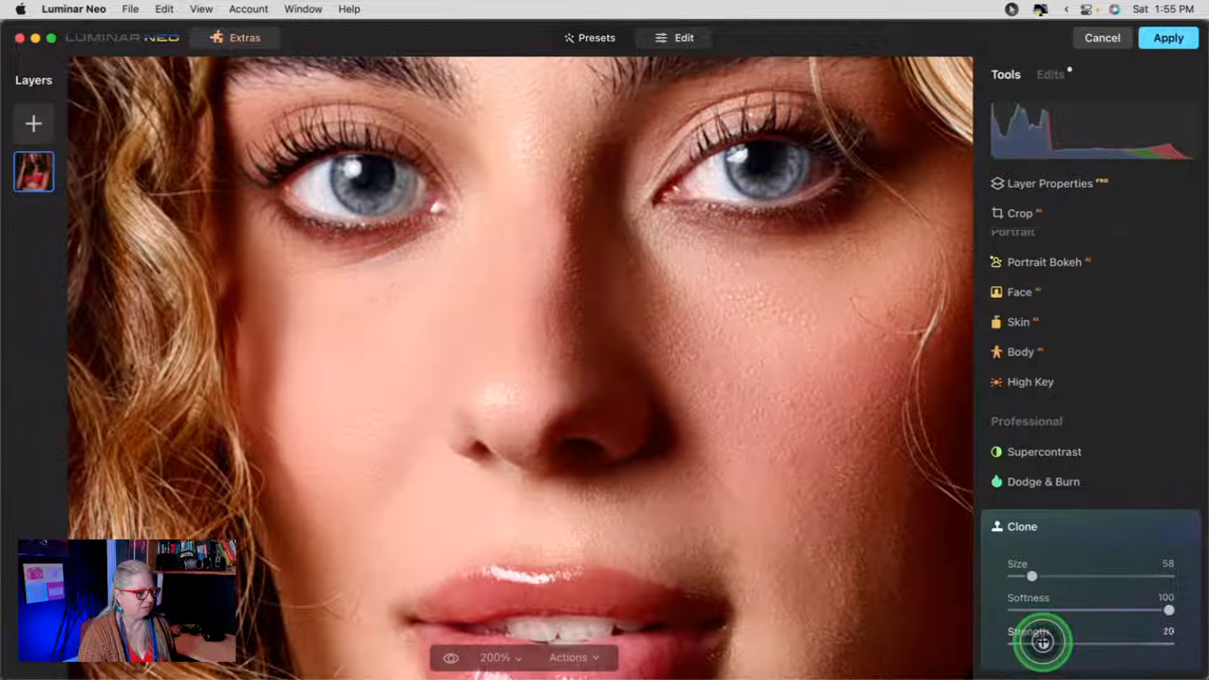
- Clone nearby skin over the shadow edge of the nose bridge and compare the photo with and without the cloning
left_click(559, 290)
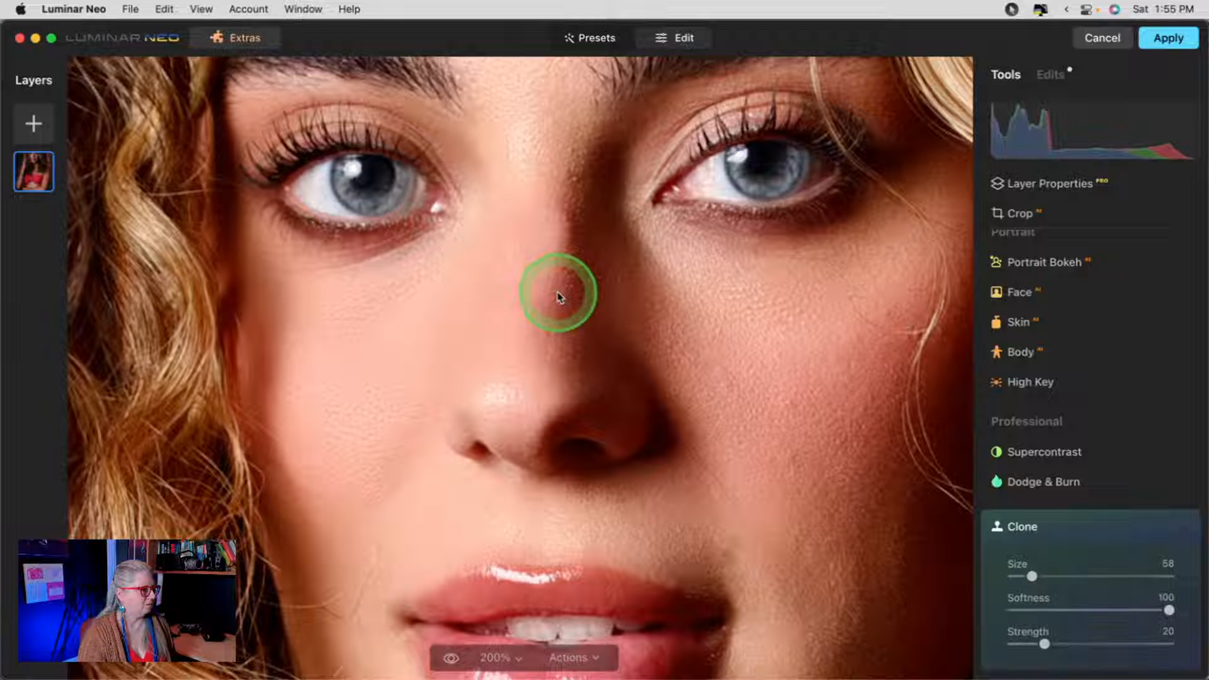
left_click(565, 262)
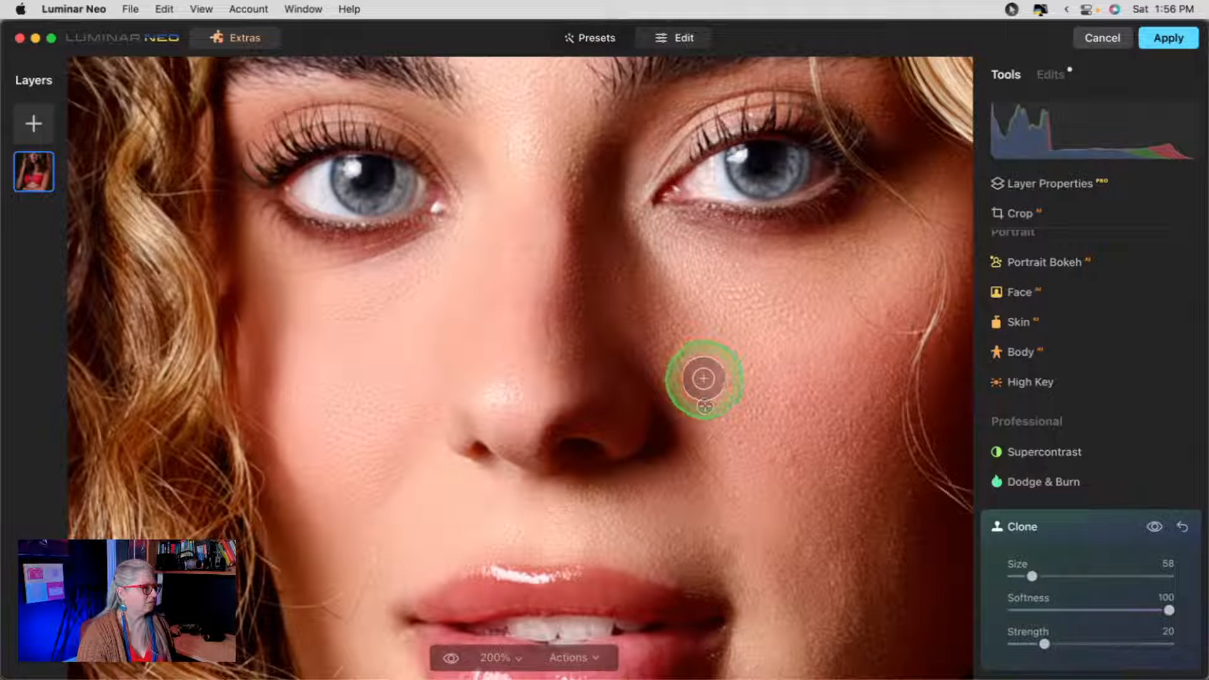
left_click(1152, 529)
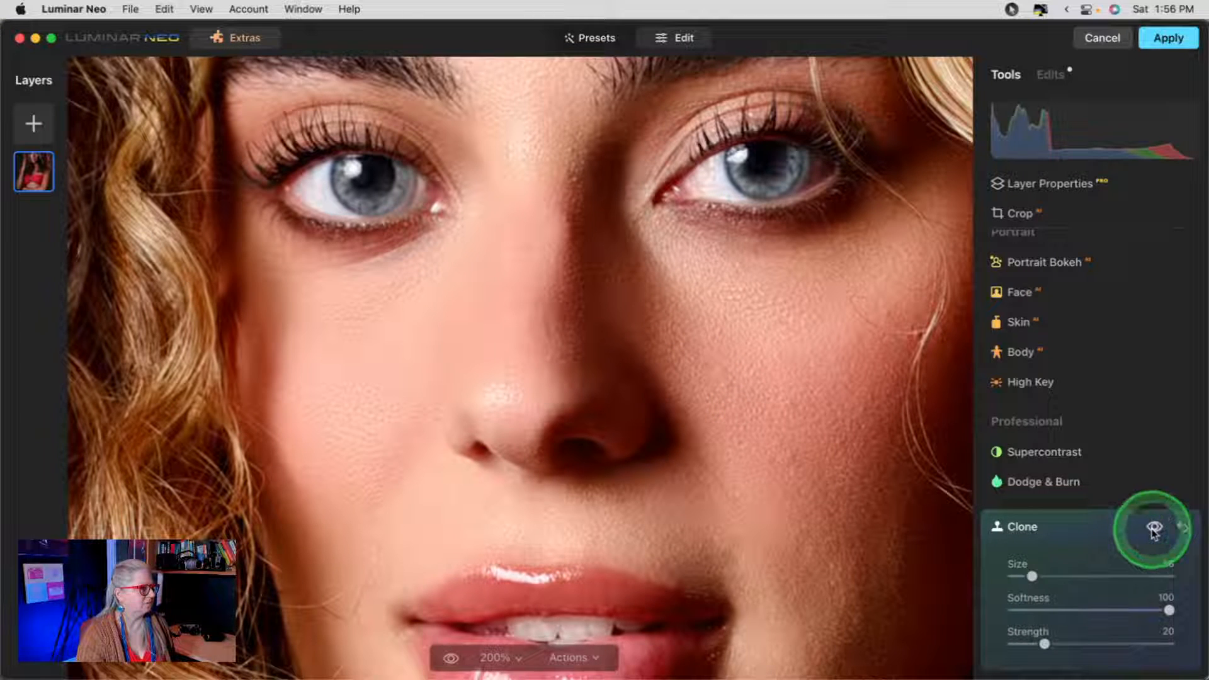
left_click(579, 277, "alt")
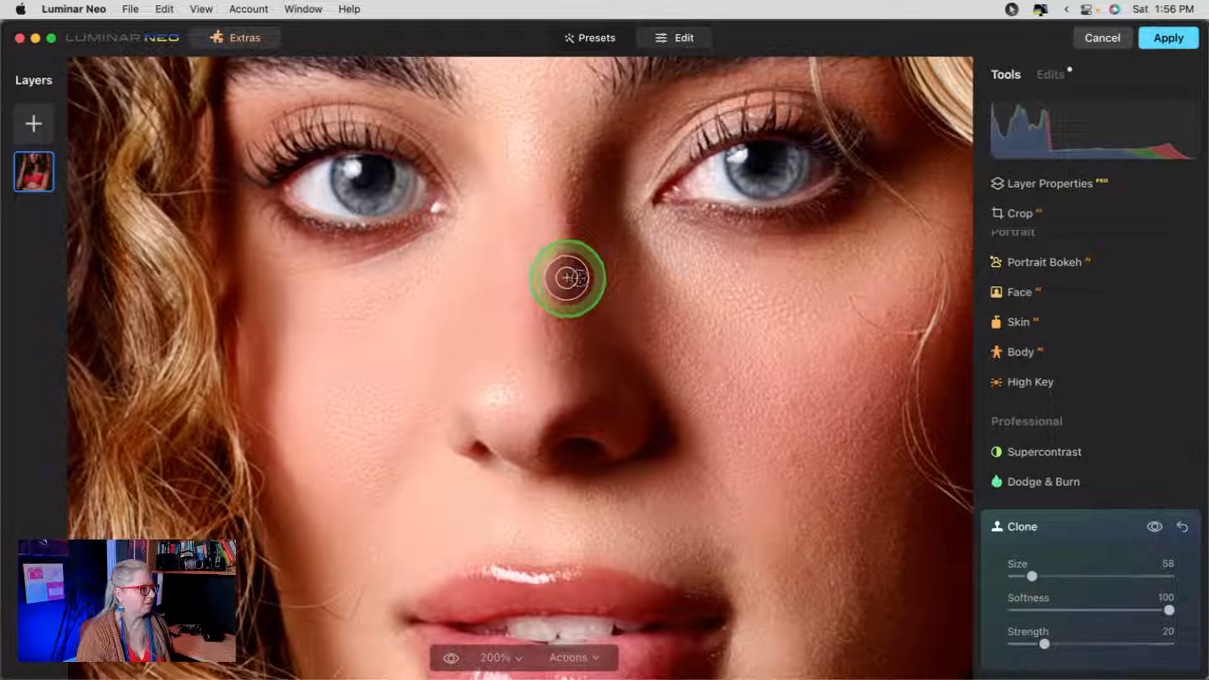
mouse_move(567, 251)
left_mouse_down()
mouse_move(568, 224)
mouse_move(563, 285)
mouse_move(600, 407)
mouse_move(569, 322)
mouse_move(558, 332)
mouse_move(575, 274)
mouse_move(565, 277)
mouse_move(569, 221)
left_mouse_up()
left_click(569, 323, "alt")
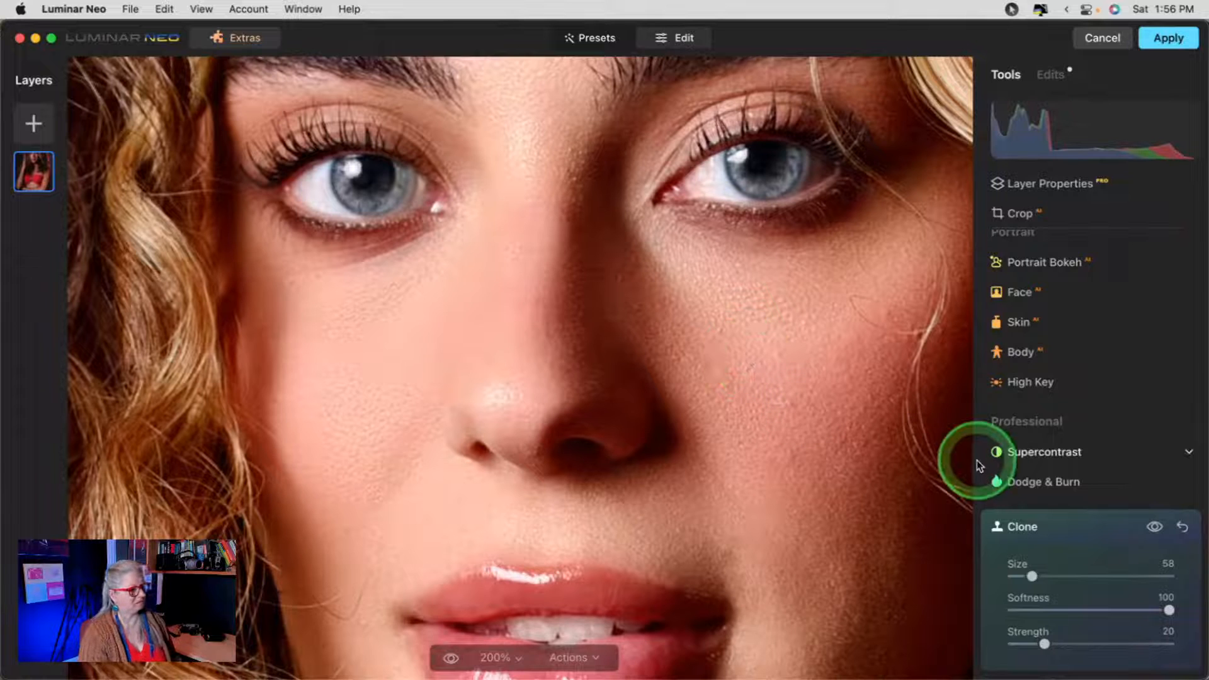
left_click(1155, 528)
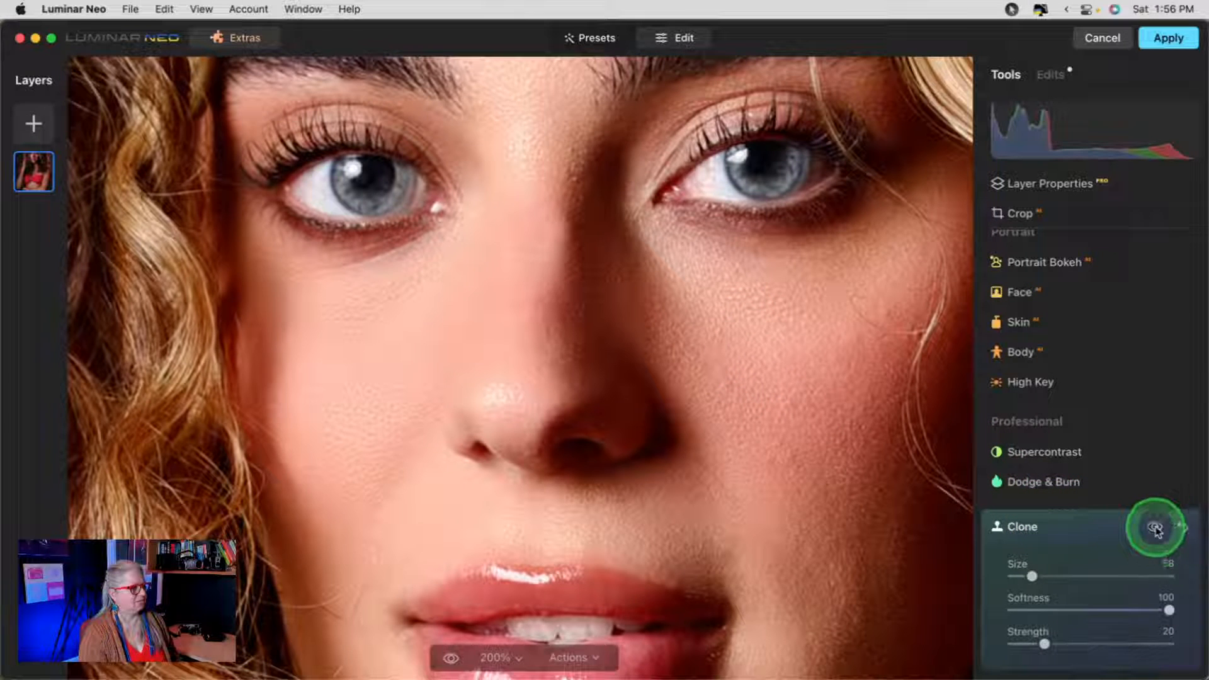
left_click(1155, 528)
left_click(1155, 528)
left_click(1155, 528)
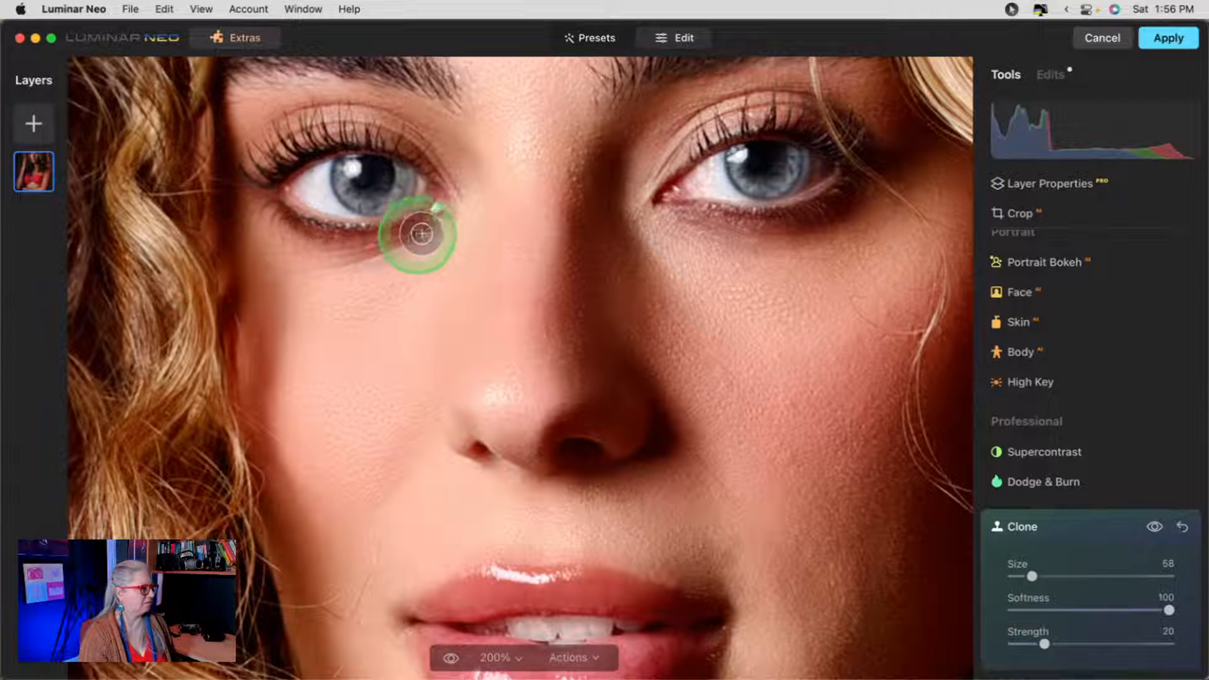
- Dab the Clone brush over the bright spot at the inner corner of the left eye in the photo
left_click(439, 210)
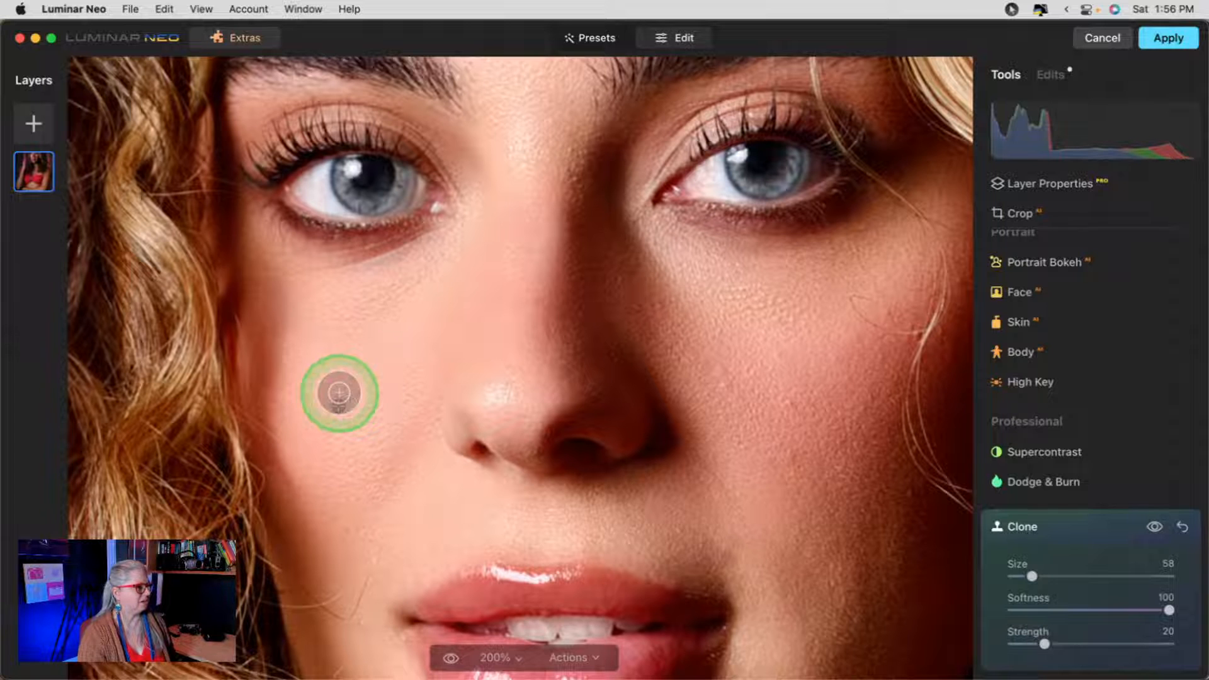
left_click(1038, 528)
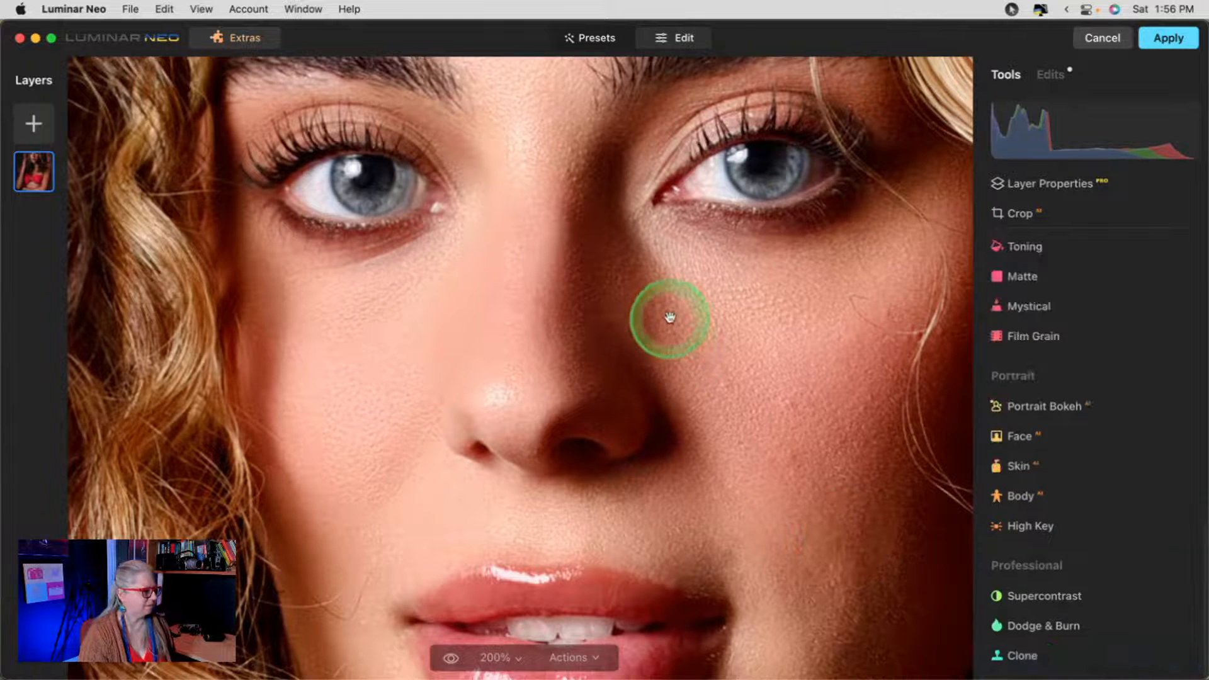
- Blur the background of the whole portrait with Portrait Bokeh at an Amount of 58
left_click(776, 367)
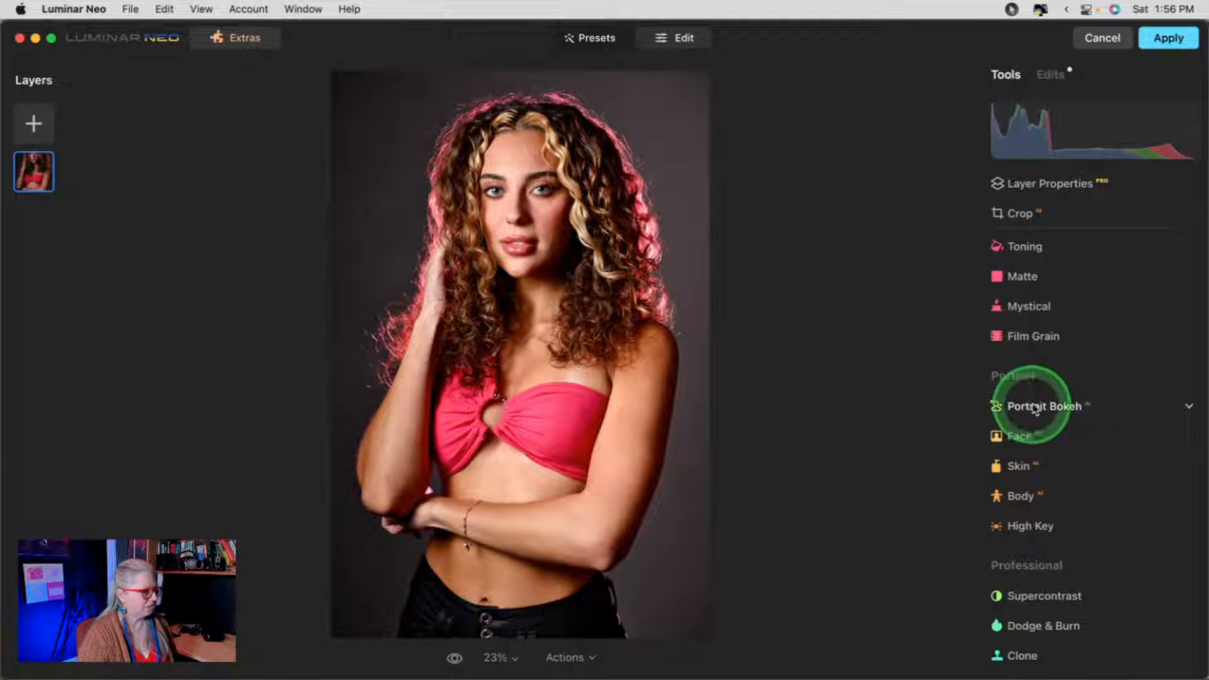
left_click(1054, 408)
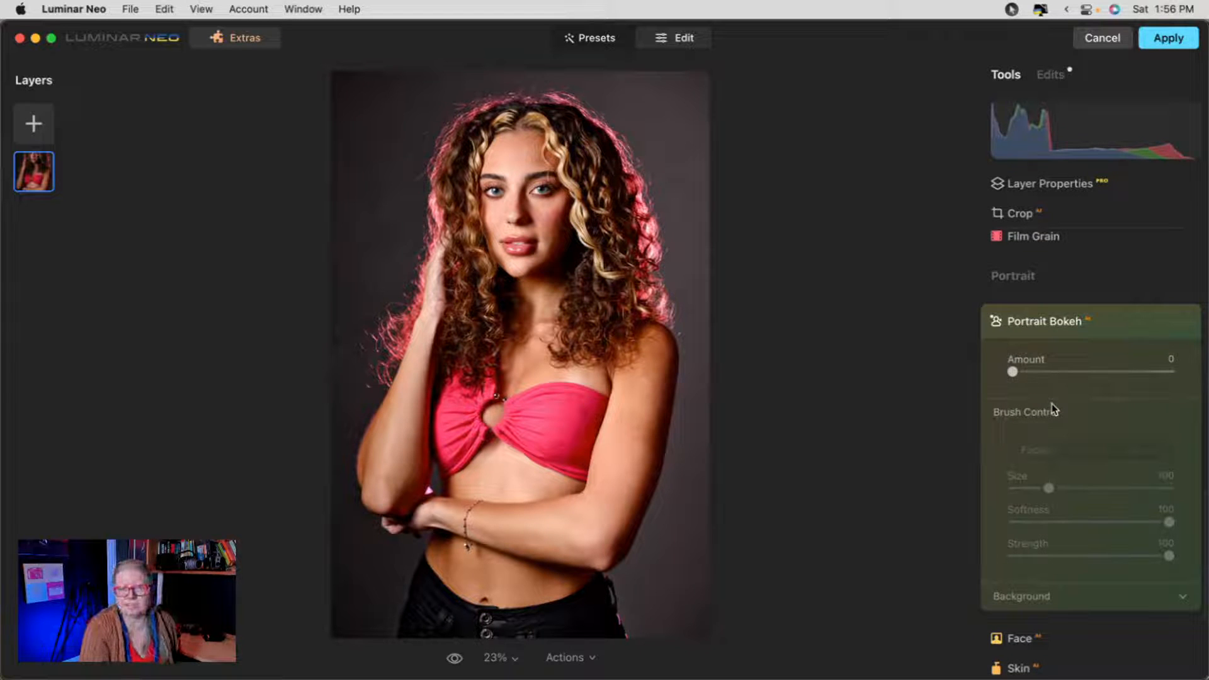
left_click(1100, 372)
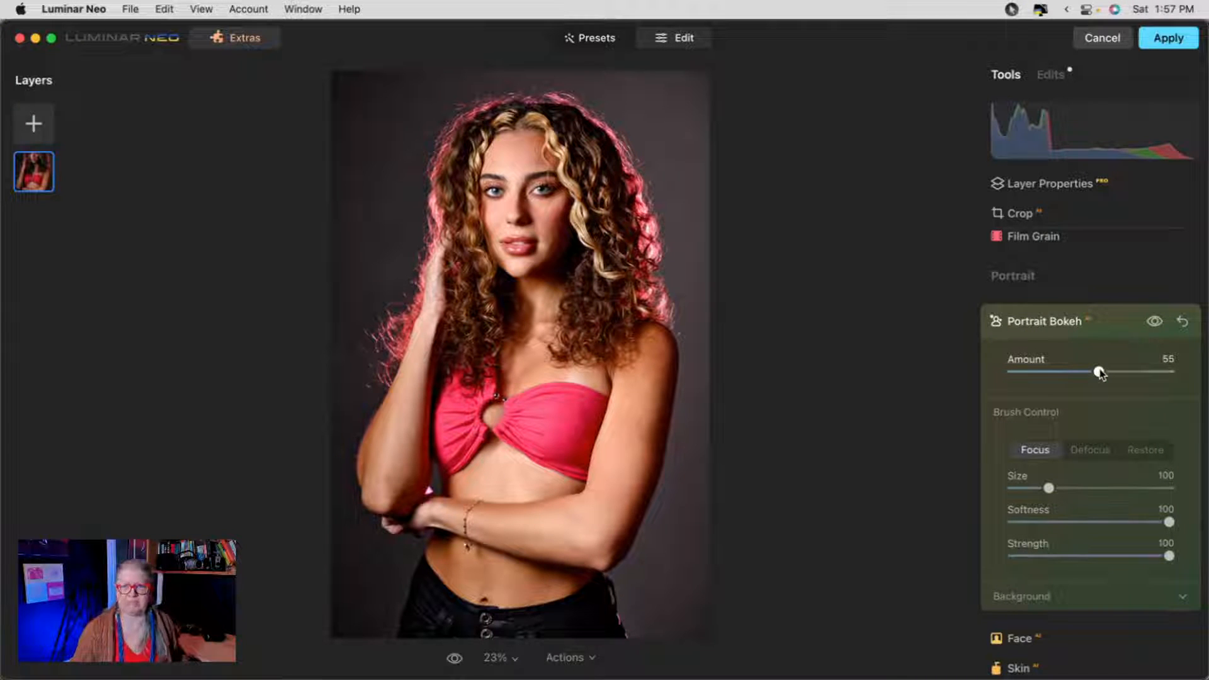
left_click_drag(1100, 372, 1104, 373)
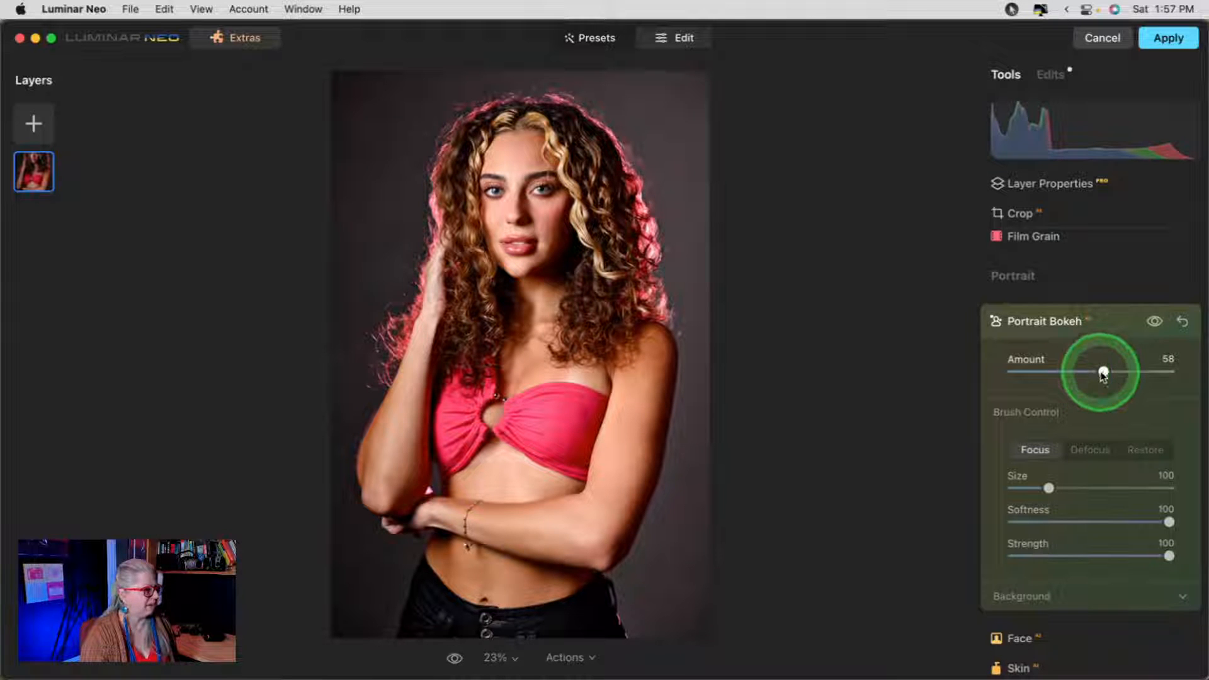
- Paint the woman's chest, waist and arms back into focus with the Portrait Bokeh Focus brush at size 100
left_click(562, 398)
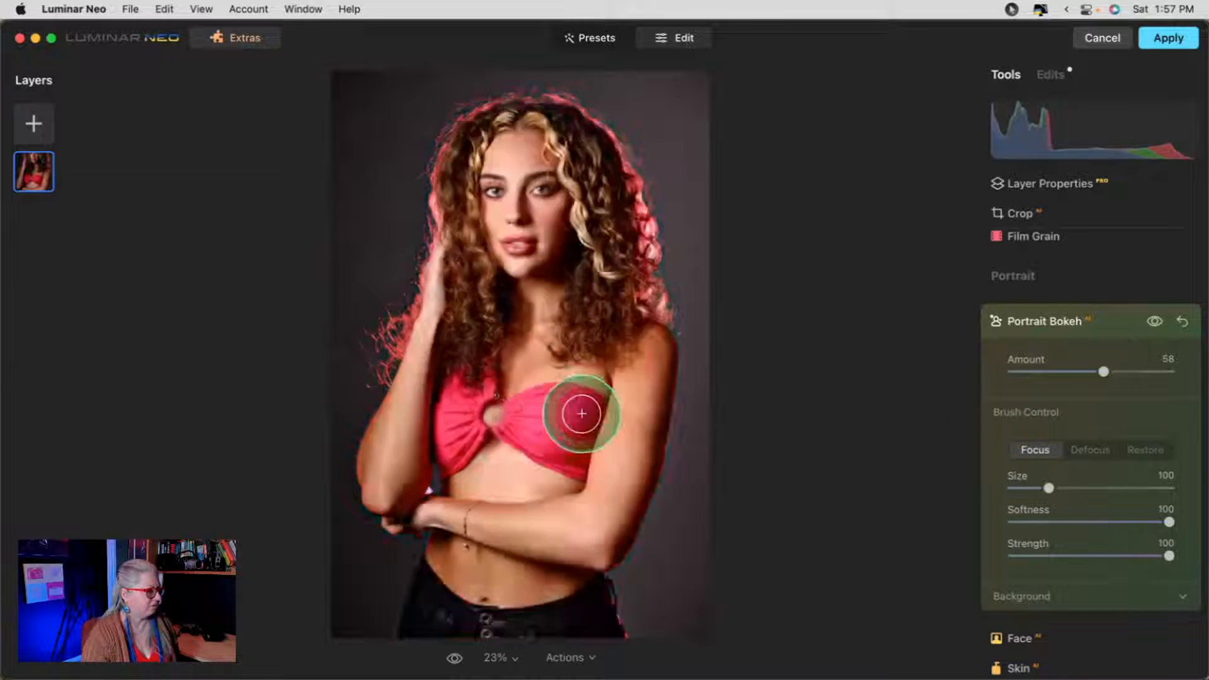
mouse_move(492, 441)
left_mouse_down()
mouse_move(494, 500)
mouse_move(460, 488)
mouse_move(482, 459)
mouse_move(445, 432)
left_mouse_up()
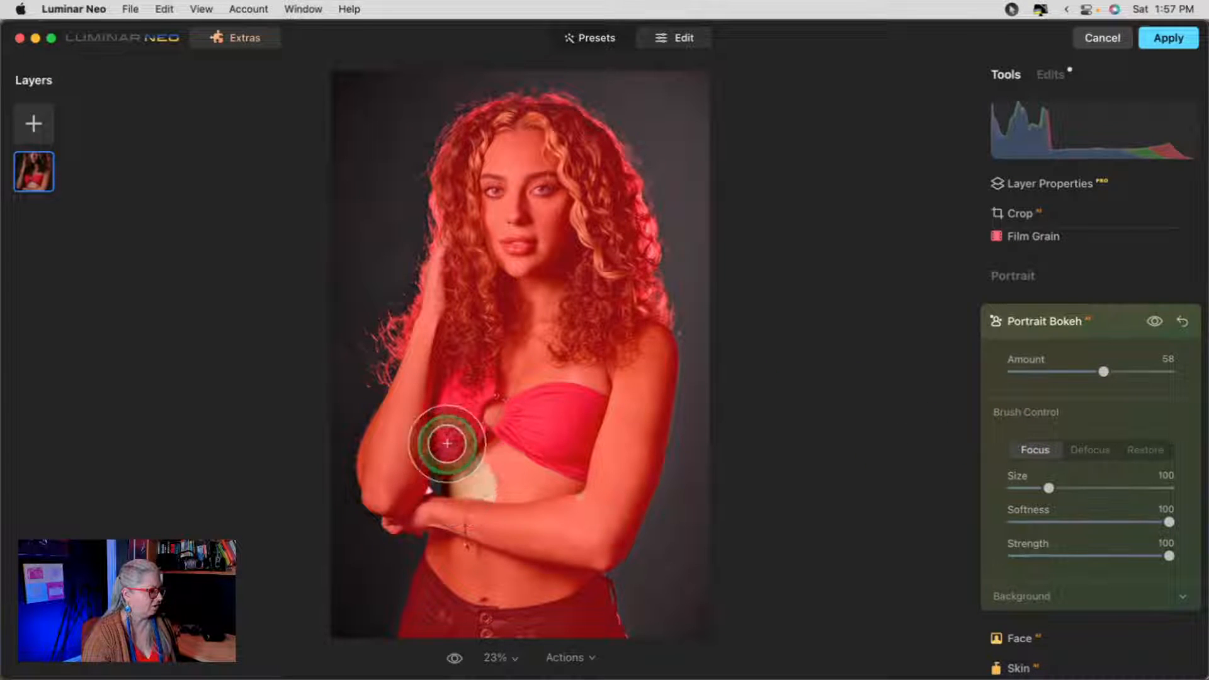
mouse_move(590, 503)
left_mouse_down()
mouse_move(579, 358)
mouse_move(485, 485)
mouse_move(630, 454)
left_mouse_up()
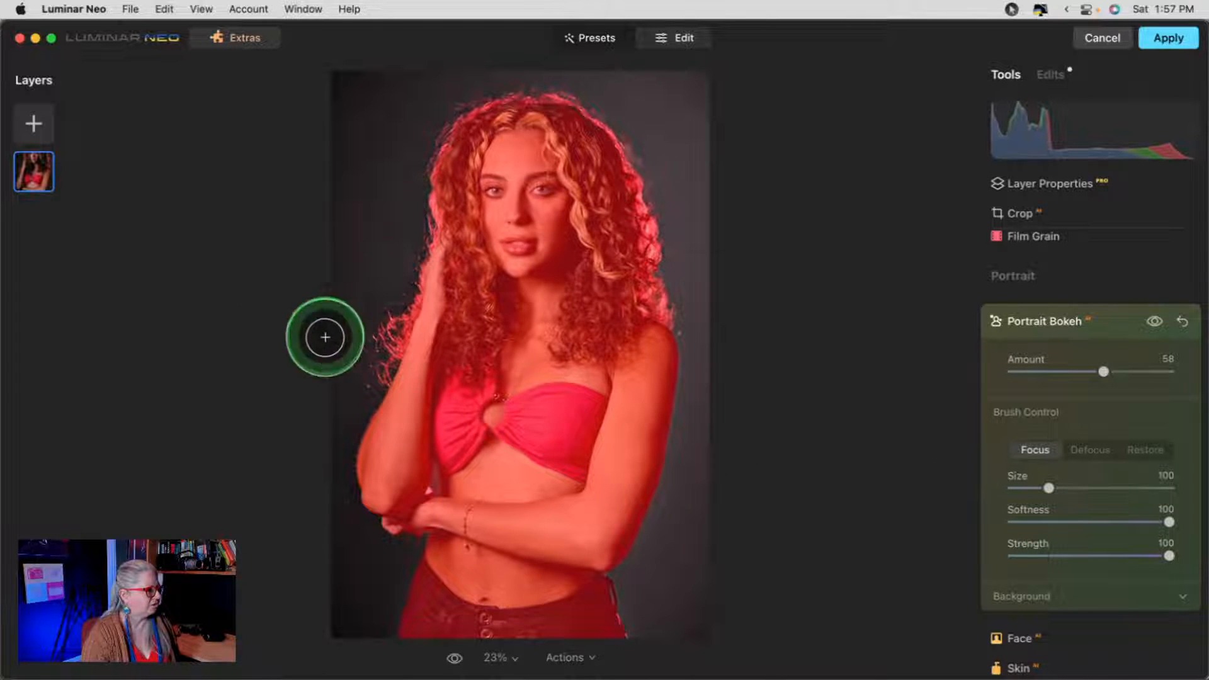
- Paint with the Defocus brush over the background beside the hair ends near the raised arm
key("super+equal")
scroll(508, 329, "up", 4)
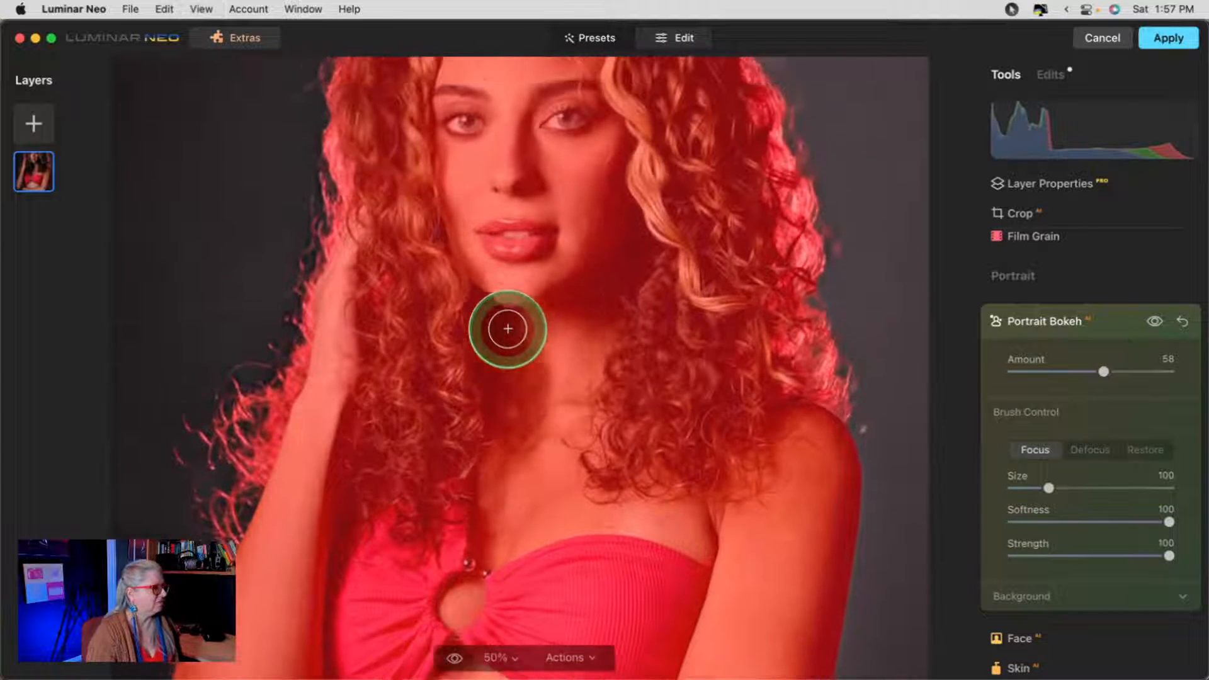
left_click(1090, 450)
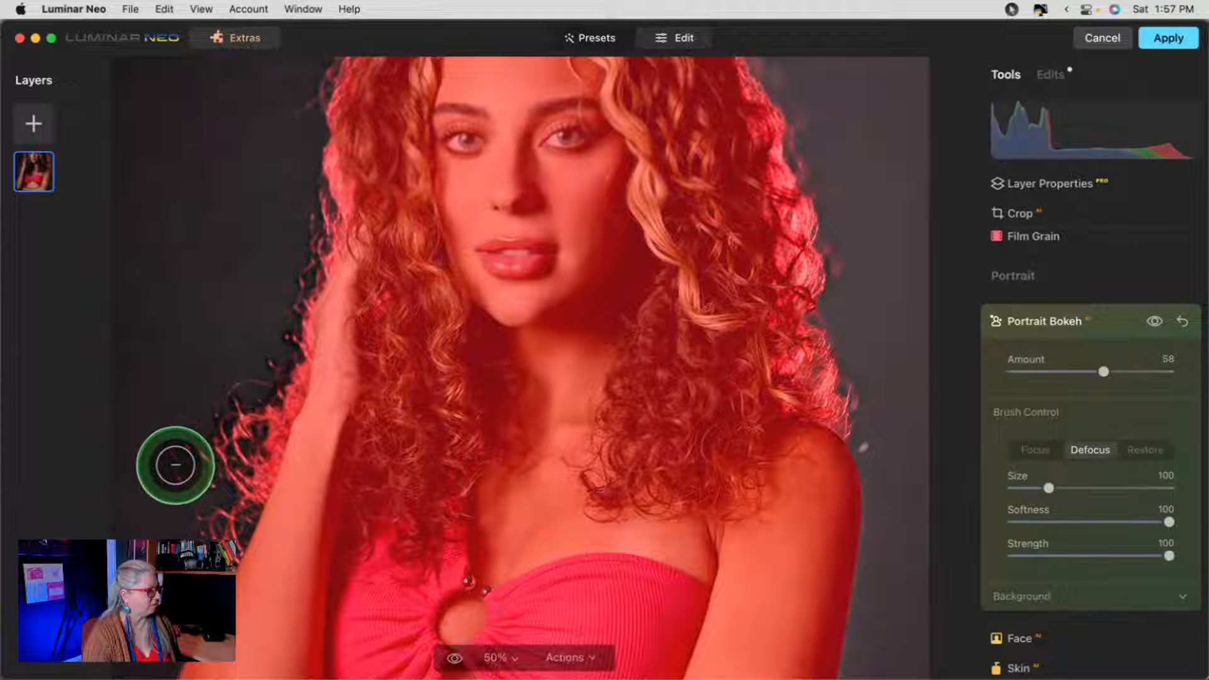
mouse_move(175, 465)
left_mouse_down()
mouse_move(243, 343)
mouse_move(206, 473)
left_mouse_up()
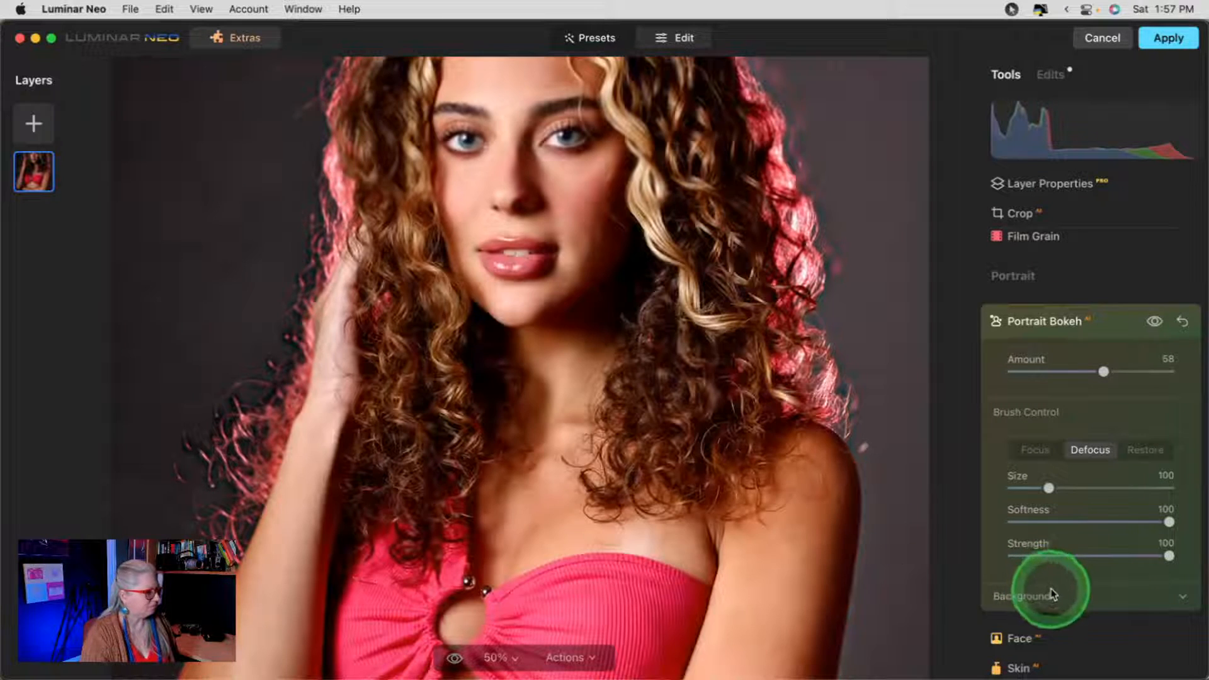
- Set the Portrait Bokeh background's Depth Correction to -100
left_click(1058, 591)
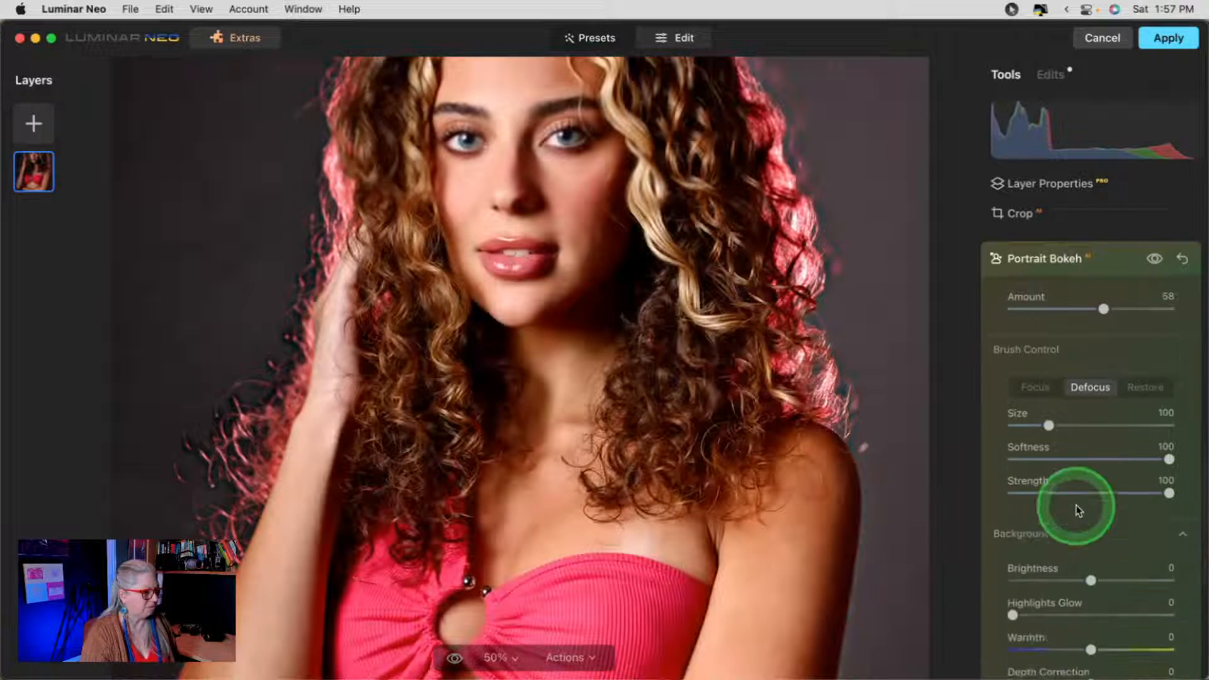
left_click_drag(1085, 542, 1063, 540)
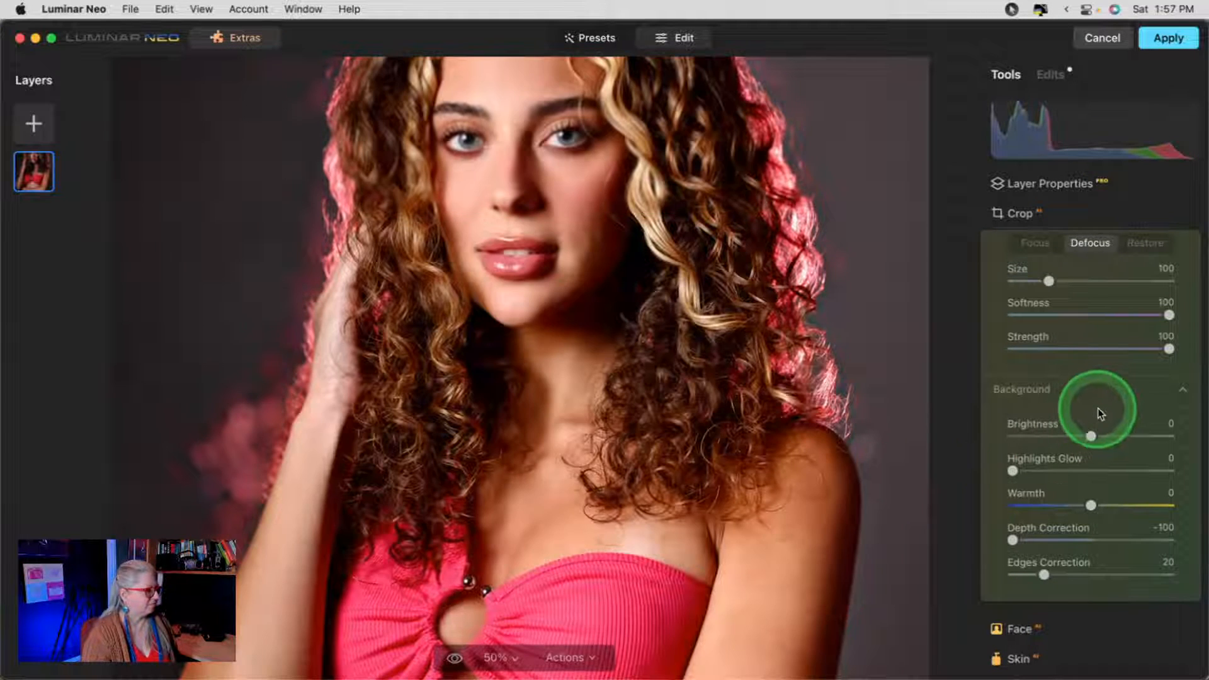
- Paint the outer edge of the hair around the head with the Focus brush at Strength 43, enlarging the brush to size 117
scroll(913, 405, "up", 5)
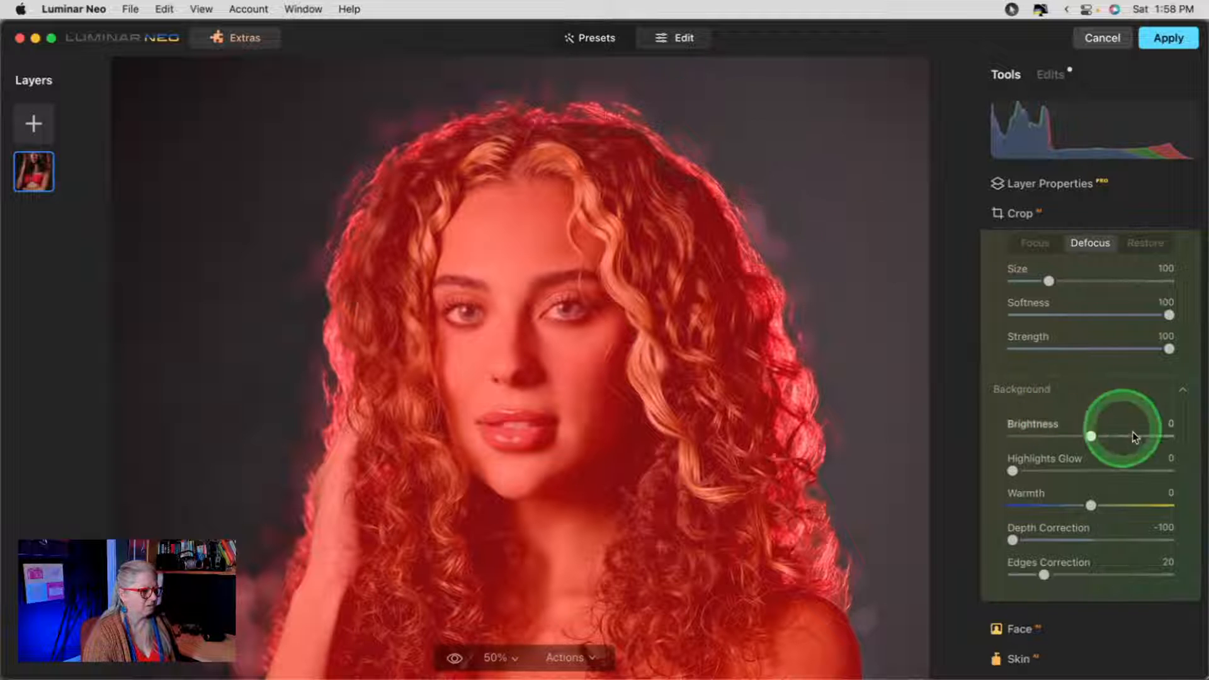
left_click(1029, 240)
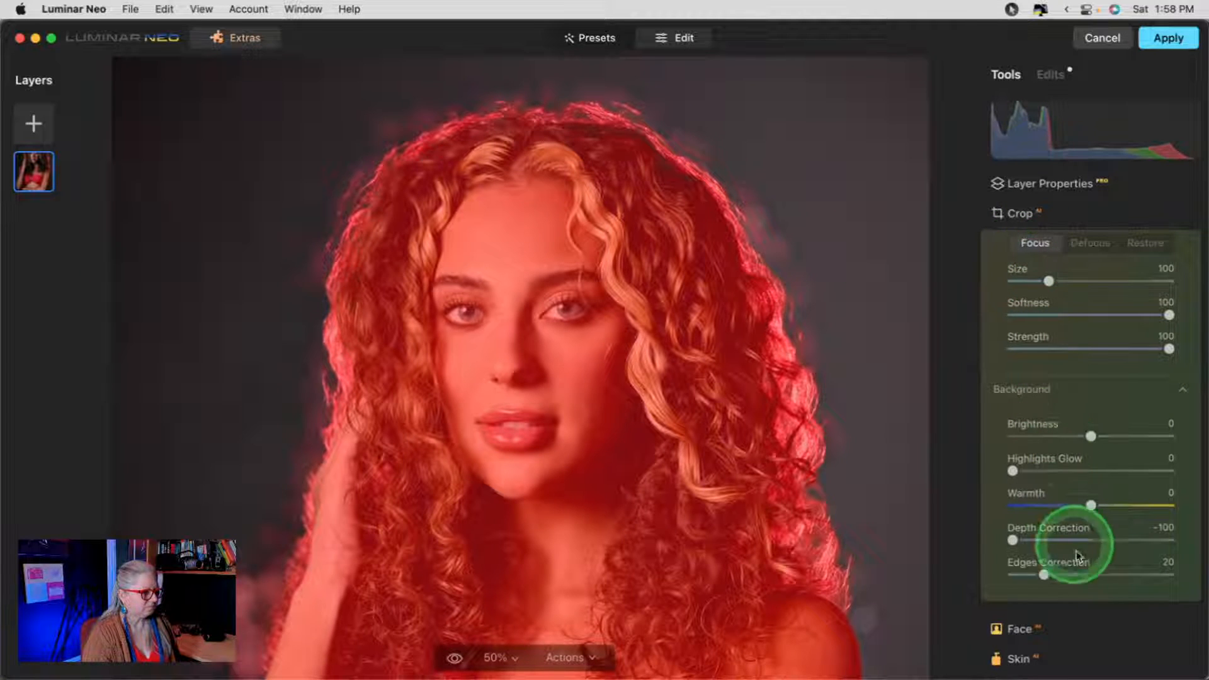
left_click(1080, 348)
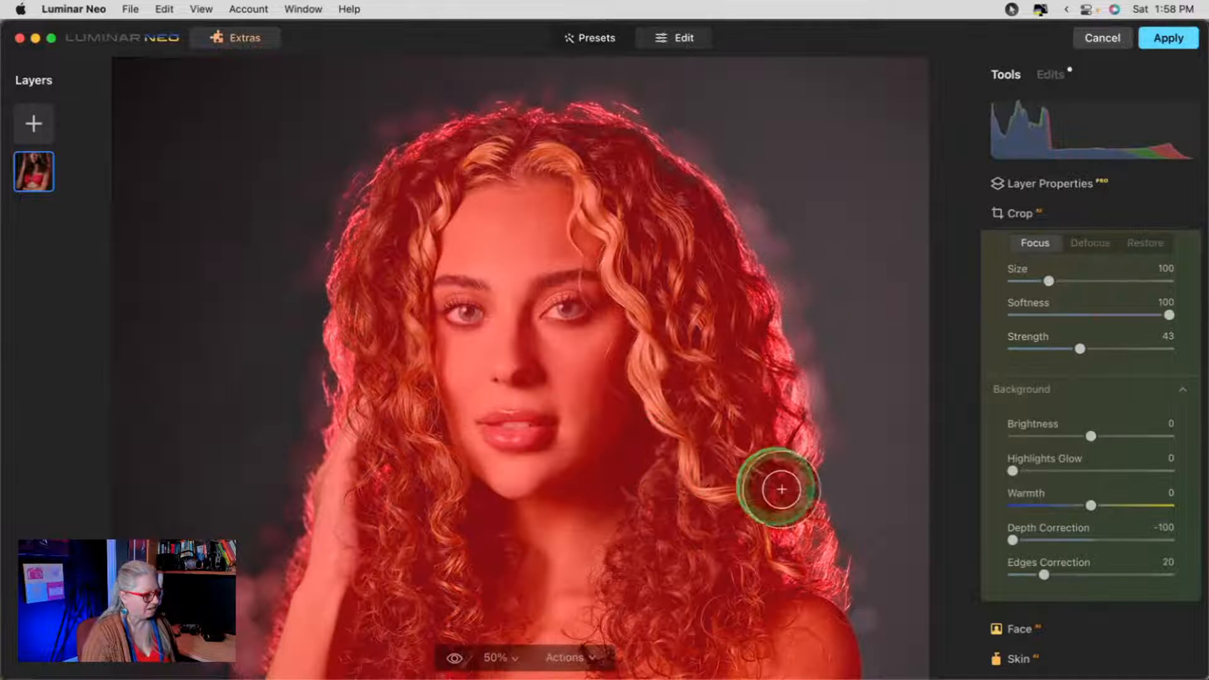
mouse_move(841, 597)
left_mouse_down()
mouse_move(791, 478)
mouse_move(800, 435)
mouse_move(737, 241)
mouse_move(698, 178)
mouse_move(681, 183)
mouse_move(601, 134)
left_mouse_up()
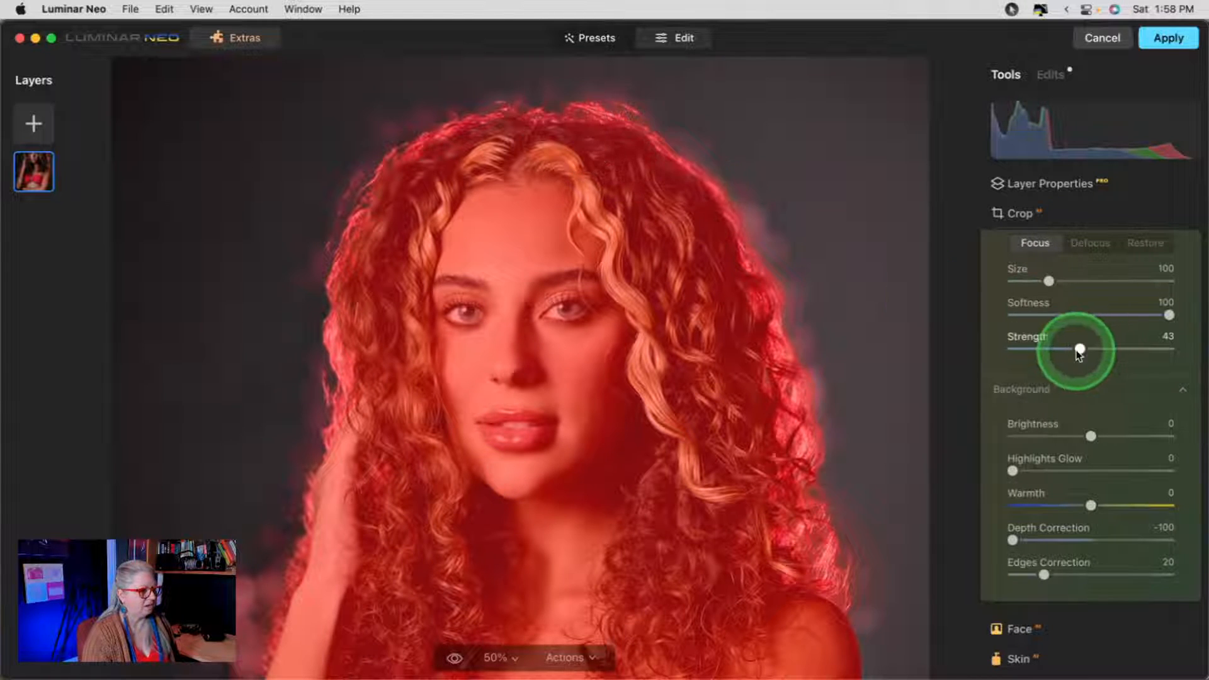
left_click_drag(1049, 281, 1055, 281)
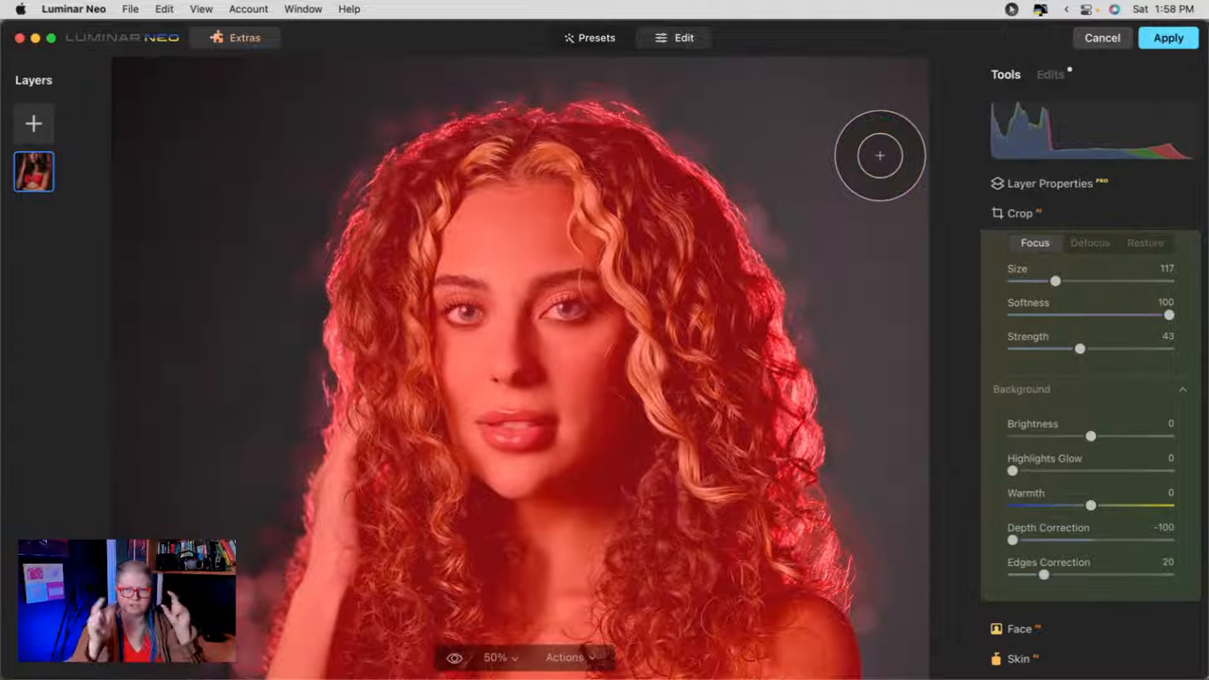
mouse_move(544, 131)
left_mouse_down()
mouse_move(575, 122)
mouse_move(552, 124)
mouse_move(579, 123)
mouse_move(495, 126)
mouse_move(432, 146)
mouse_move(368, 210)
mouse_move(339, 452)
mouse_move(290, 649)
mouse_move(293, 620)
left_mouse_up()
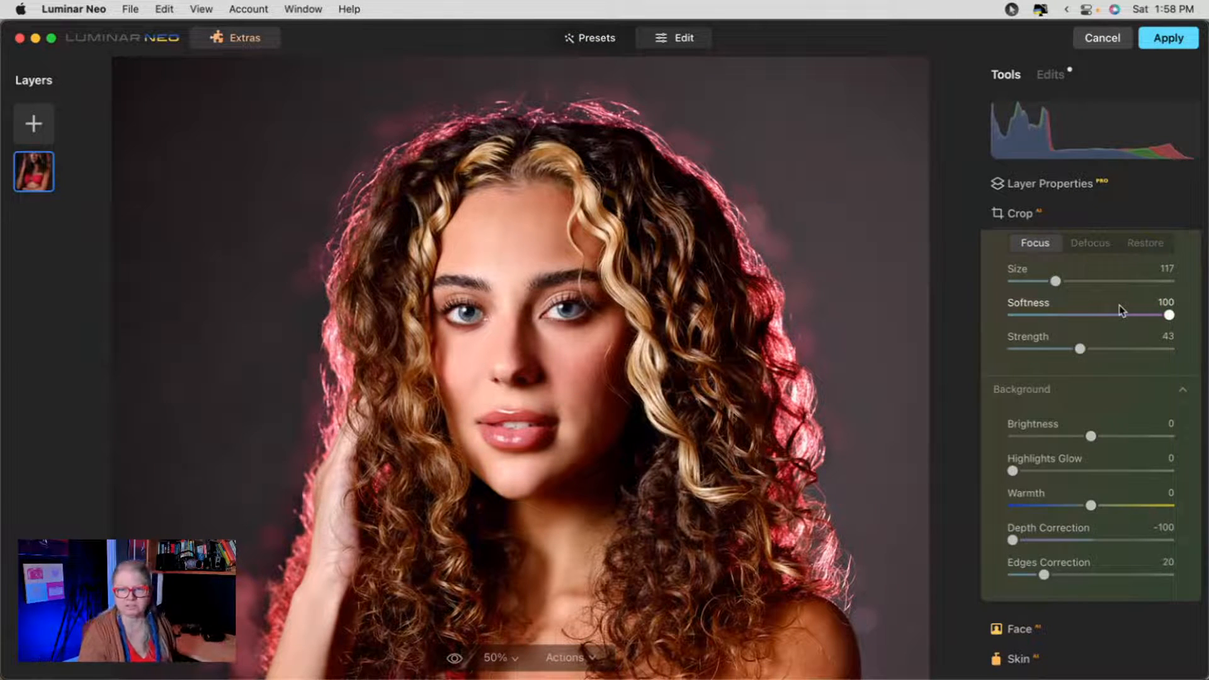
- Paint more focus along the hair edge above the bare shoulder and over the curls beside the raised arm
scroll(502, 394, "down", 5)
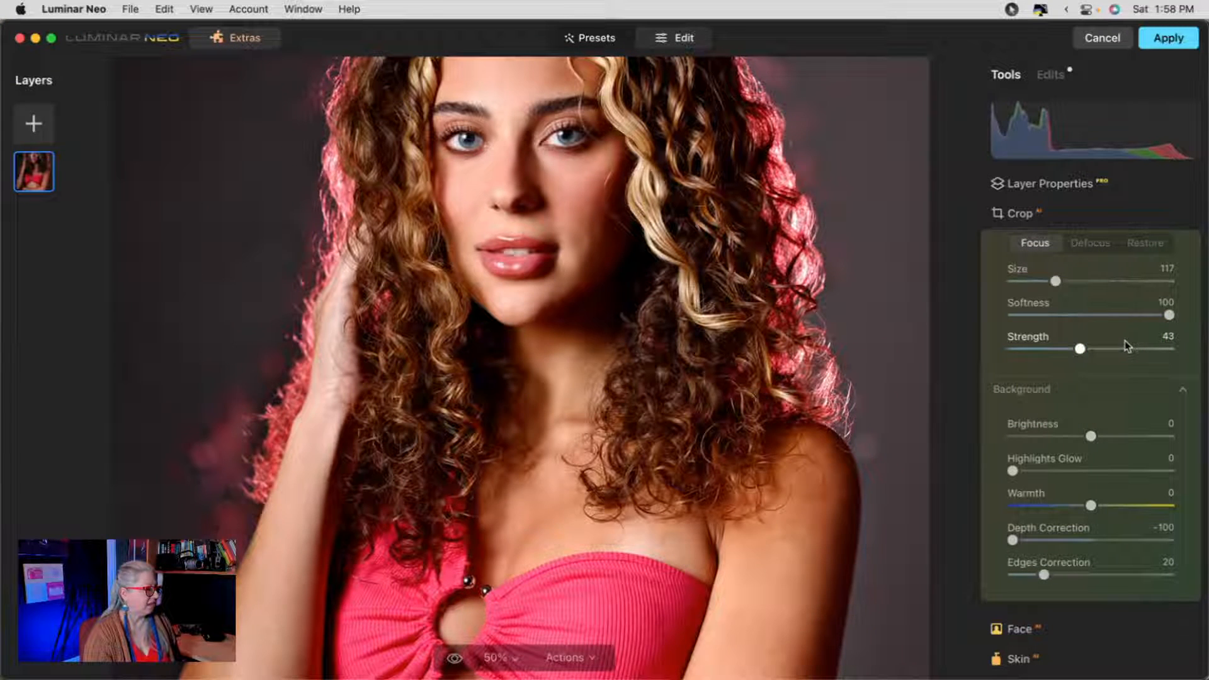
mouse_move(852, 441)
left_mouse_down()
mouse_move(827, 458)
mouse_move(822, 479)
mouse_move(841, 478)
mouse_move(842, 444)
mouse_move(816, 382)
mouse_move(762, 146)
left_mouse_up()
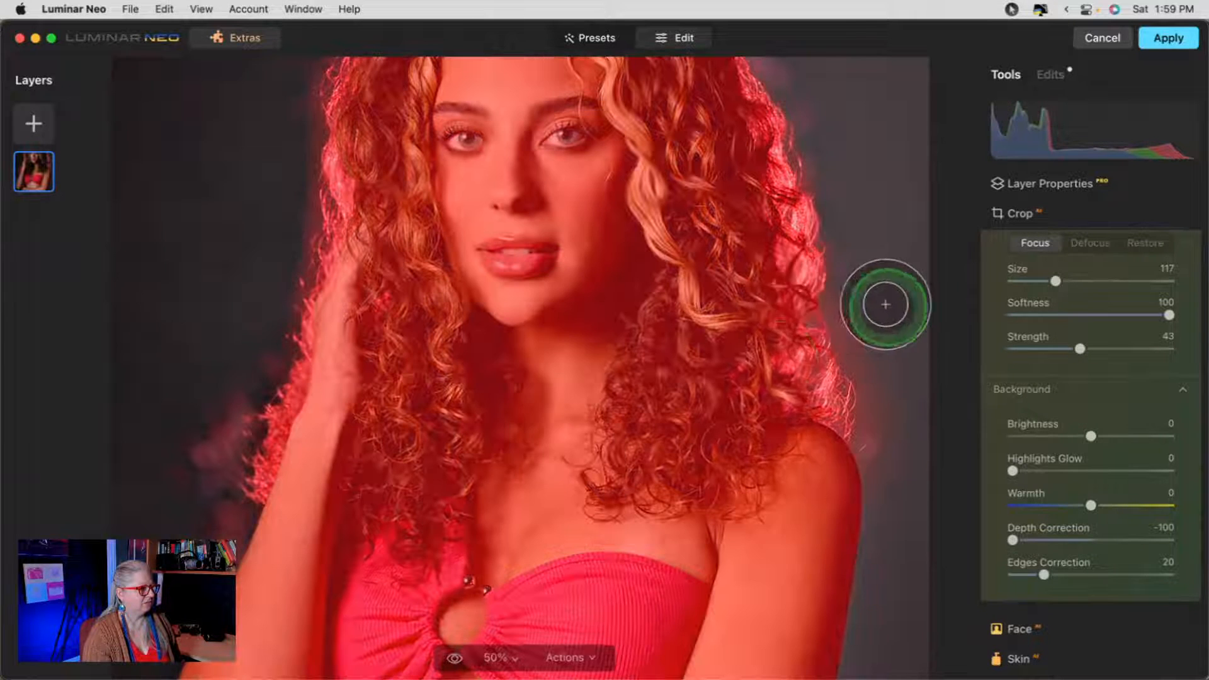
mouse_move(882, 302)
left_mouse_down()
mouse_move(773, 371)
mouse_move(825, 483)
mouse_move(855, 442)
mouse_move(826, 449)
mouse_move(784, 353)
mouse_move(766, 217)
mouse_move(785, 172)
mouse_move(741, 80)
left_mouse_up()
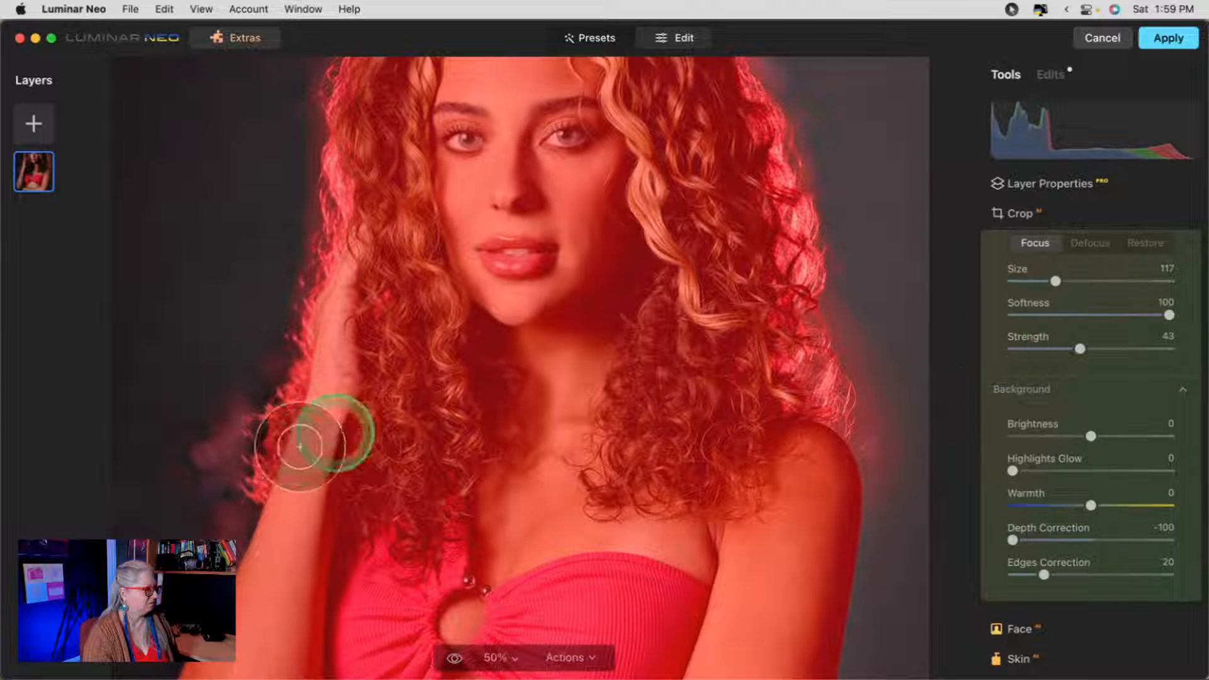
mouse_move(302, 460)
left_mouse_down()
mouse_move(260, 469)
mouse_move(276, 475)
mouse_move(237, 469)
mouse_move(266, 455)
mouse_move(300, 376)
mouse_move(259, 472)
mouse_move(279, 483)
mouse_move(269, 450)
mouse_move(312, 359)
mouse_move(290, 366)
mouse_move(245, 465)
left_mouse_up()
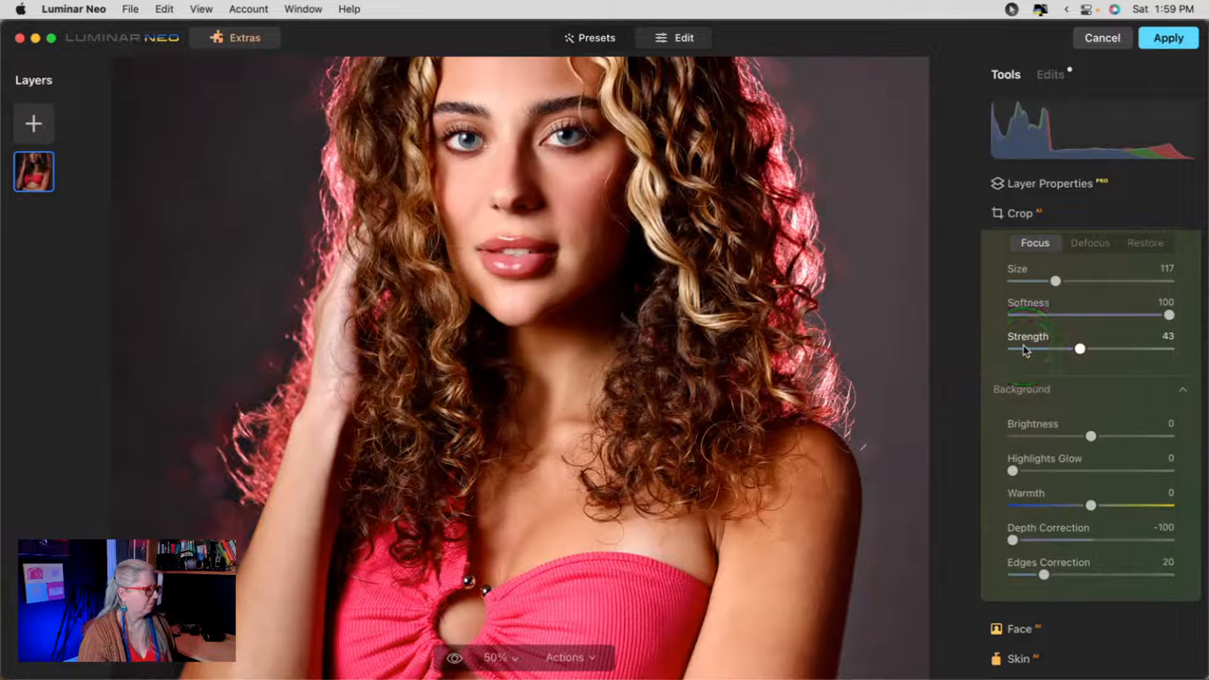
- Compare the portrait without the bokeh, and paint the hair ends beside the raised arm into focus at brush Strength 84
scroll(750, 372, "down", 5)
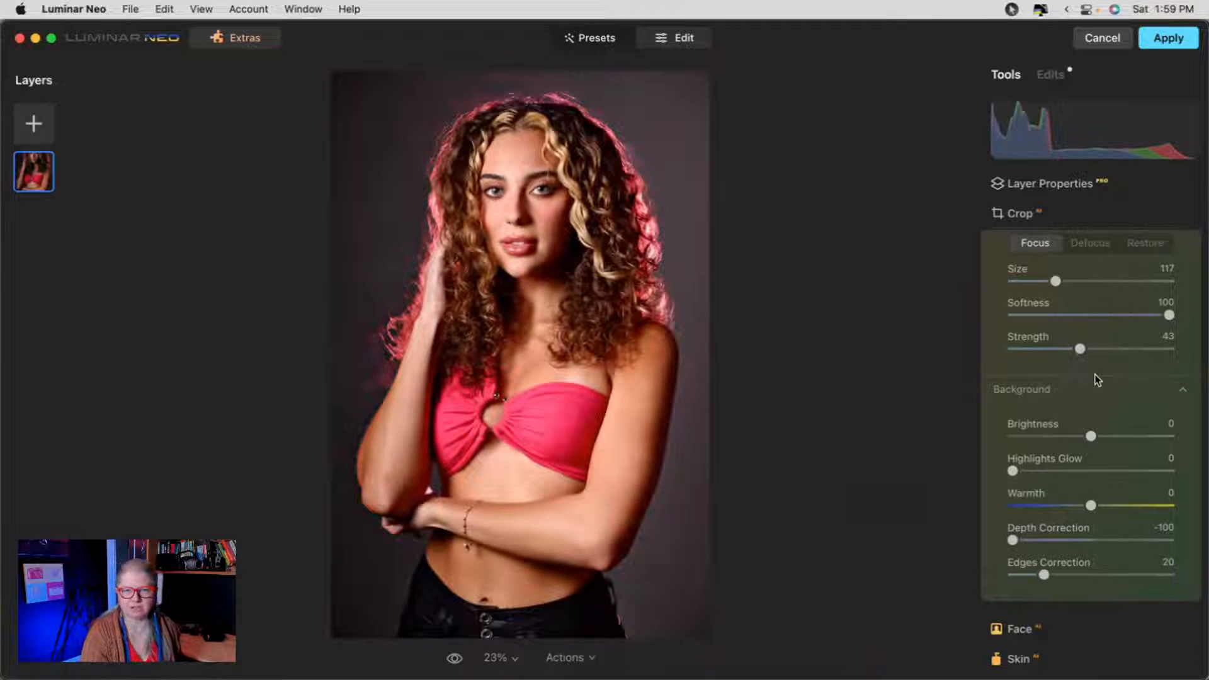
scroll(1093, 367, "up", 5)
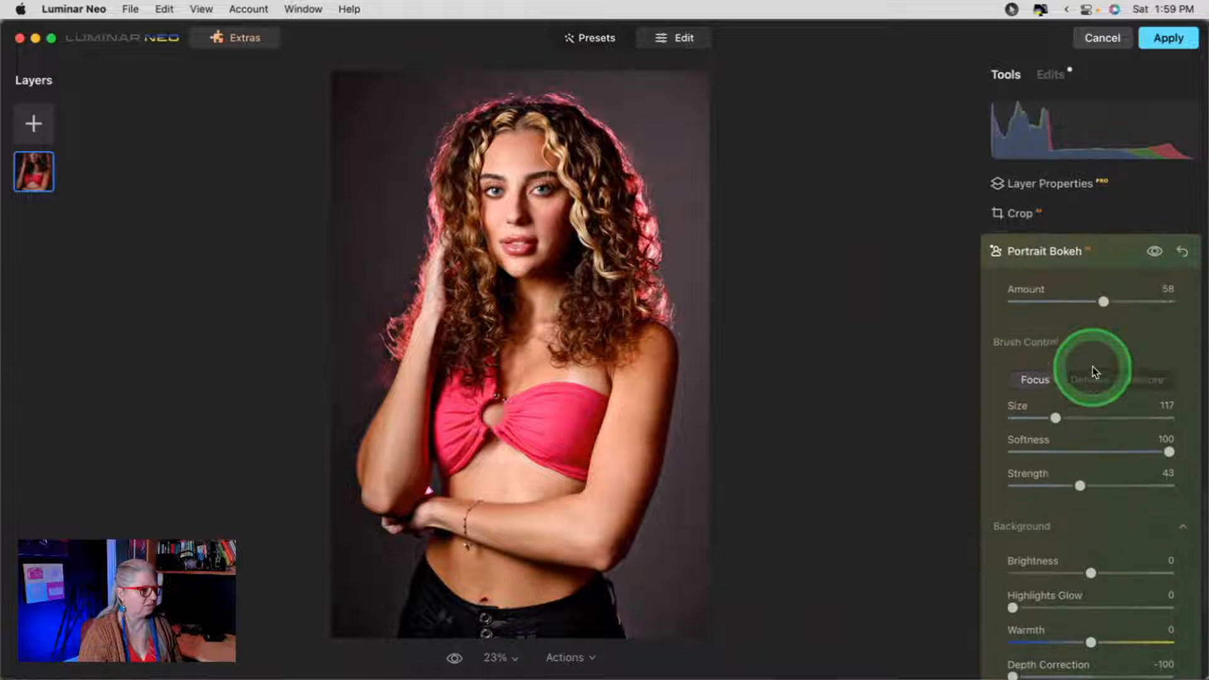
left_click(1155, 347)
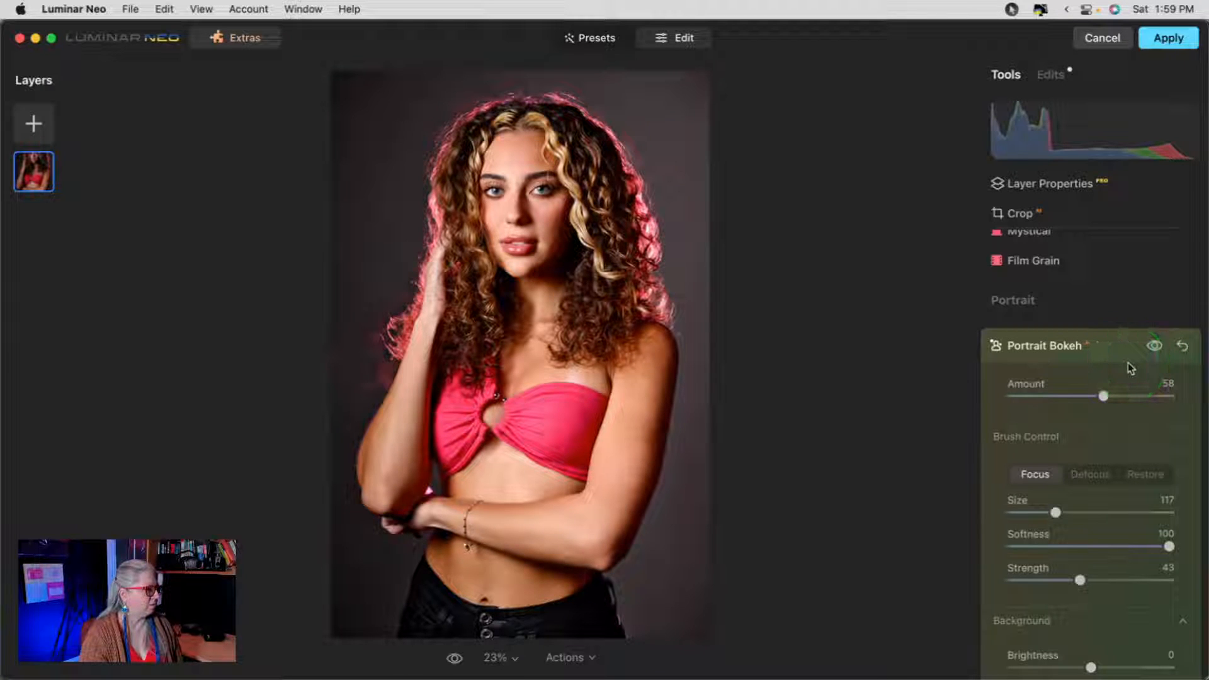
left_click(1145, 580)
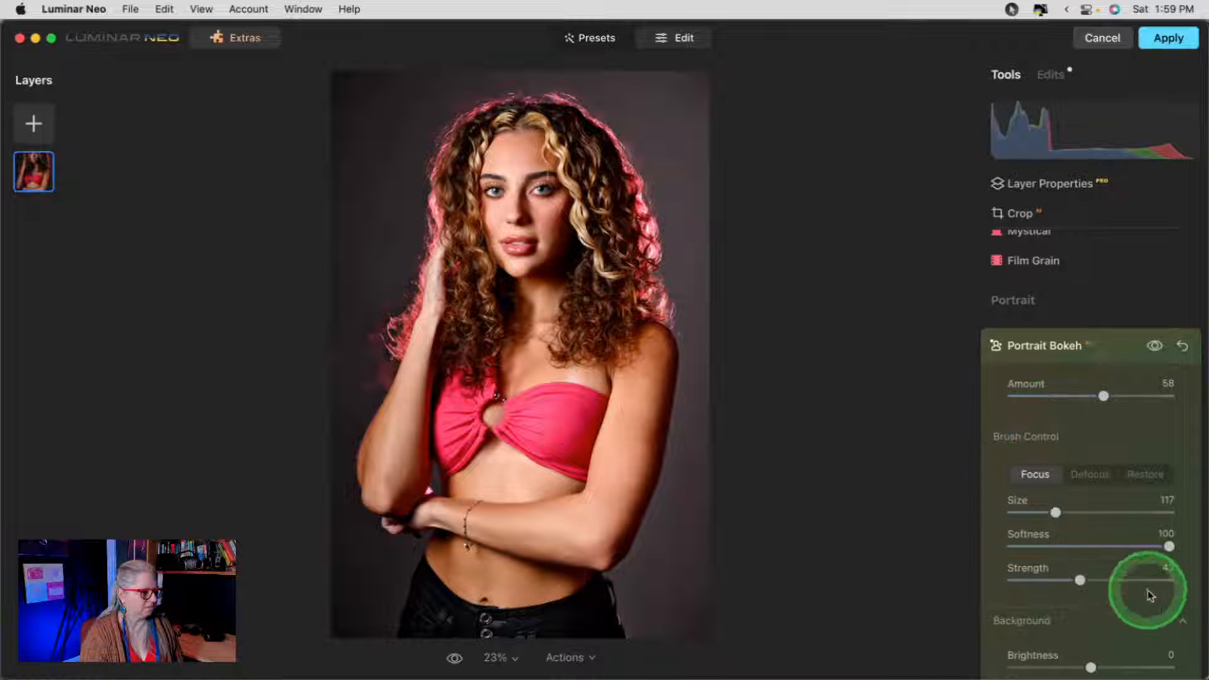
mouse_move(396, 334)
left_mouse_down()
mouse_move(427, 293)
mouse_move(403, 384)
left_mouse_up()
left_click(1052, 513)
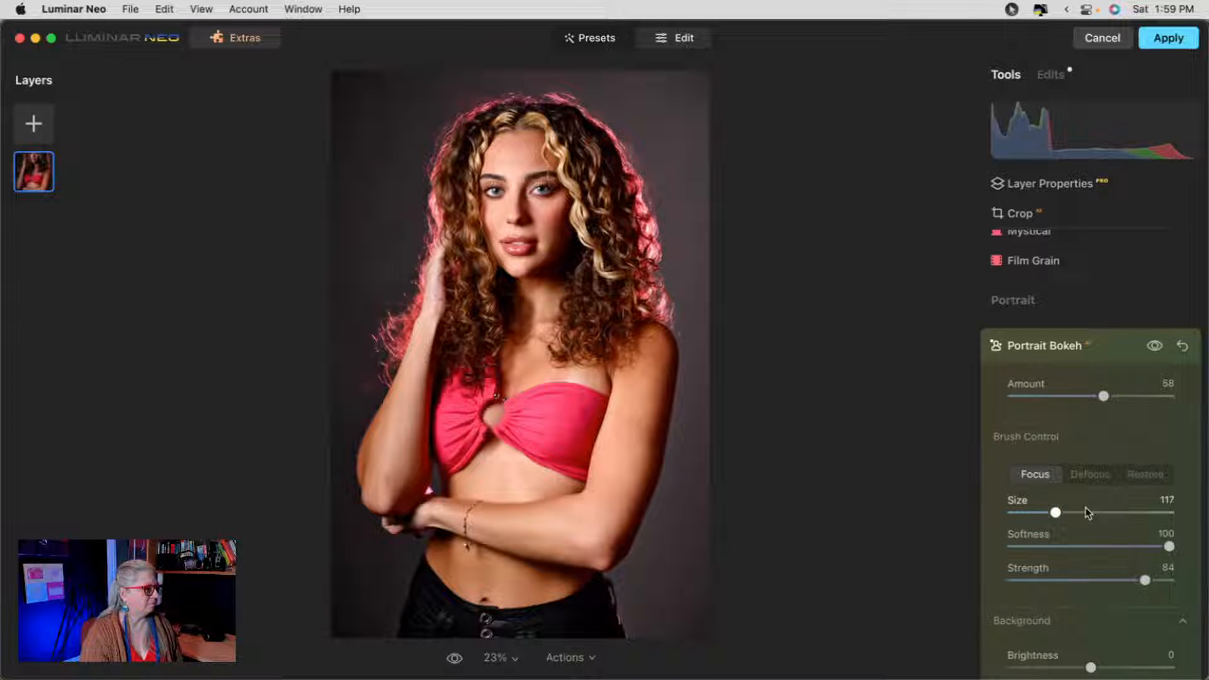
- Darken and cool the bokeh background with Brightness -68 and Warmth -84, trying both extremes of Warmth
scroll(1085, 513, "down", 5)
left_click(1090, 486)
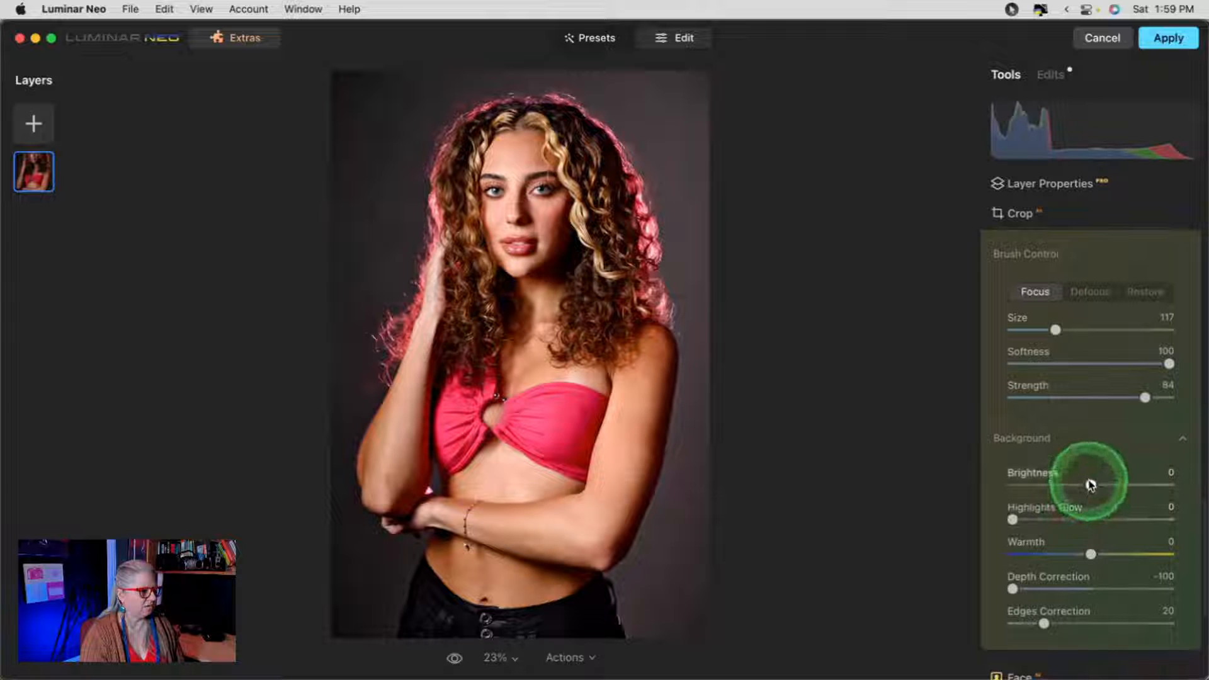
left_click_drag(1090, 486, 1051, 557)
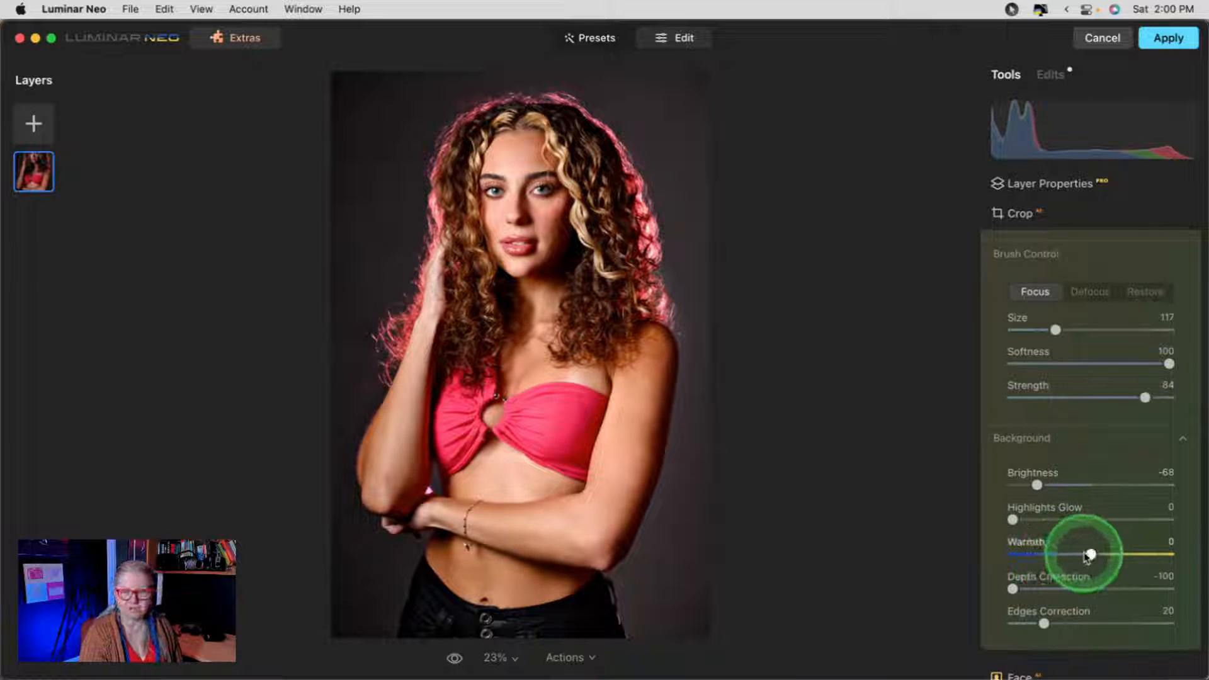
left_click_drag(1091, 554, 1170, 555)
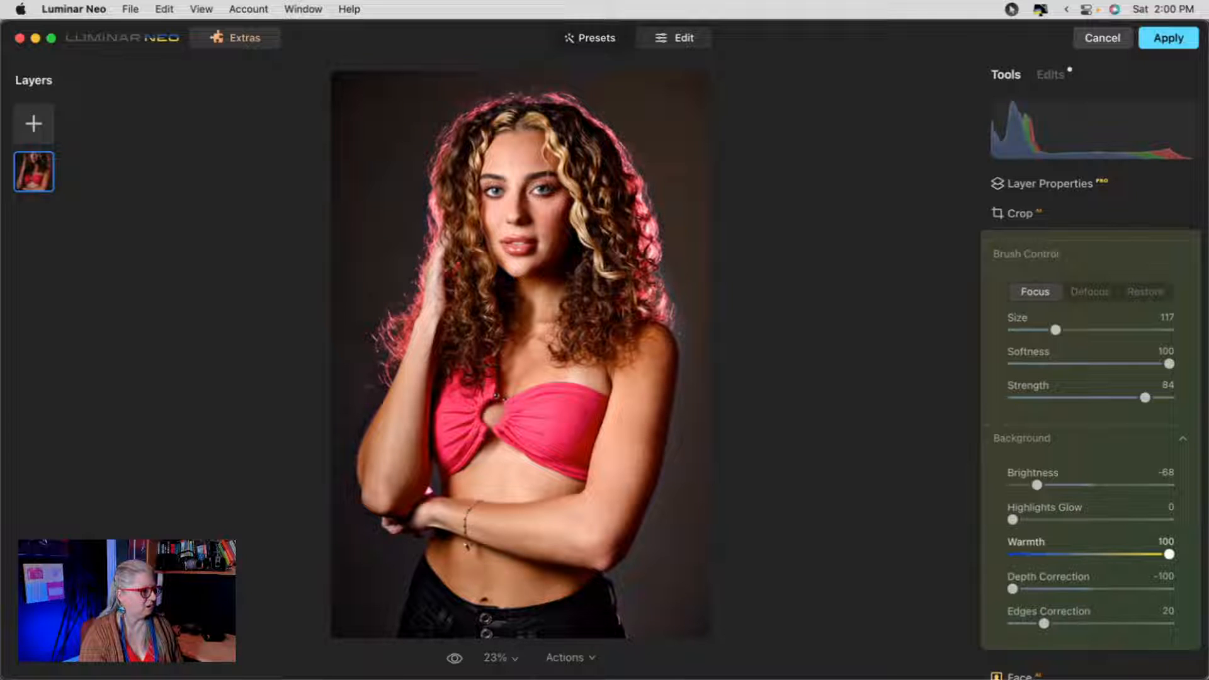
left_click_drag(1170, 554, 1007, 555)
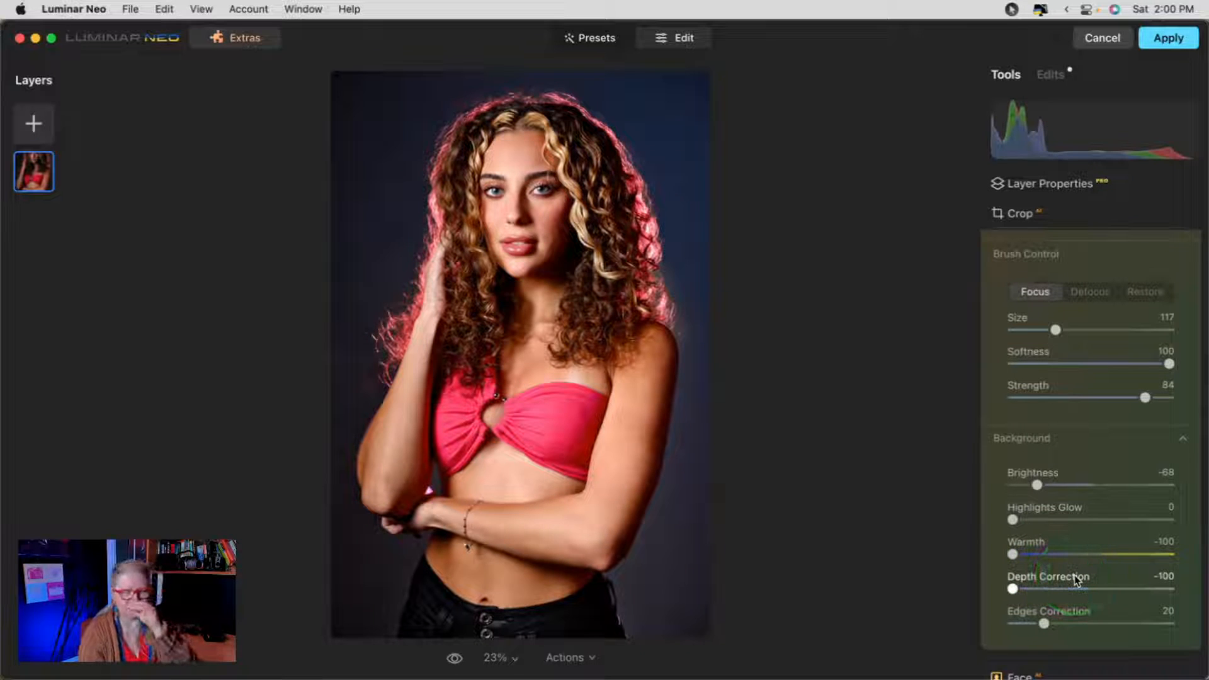
left_click_drag(1012, 555, 1026, 558)
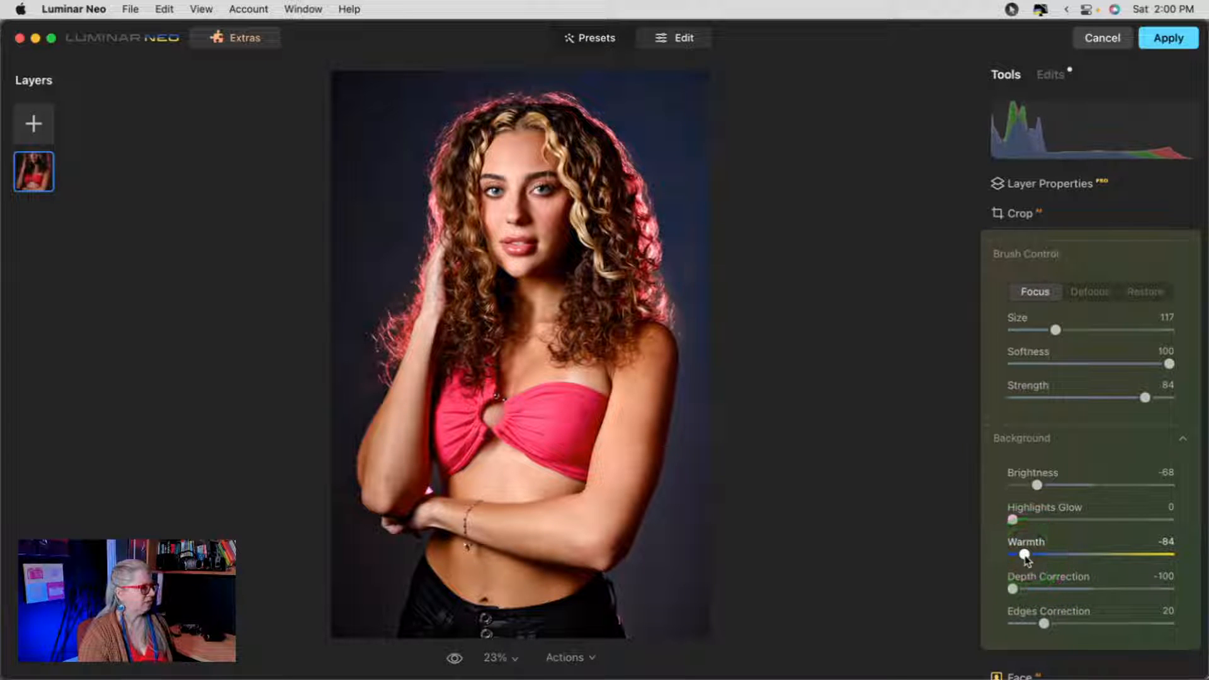
- Paint the background beside the hair and bare shoulder with the Defocus brush at Softness 20 and Strength 39
scroll(1062, 463, "up", 3)
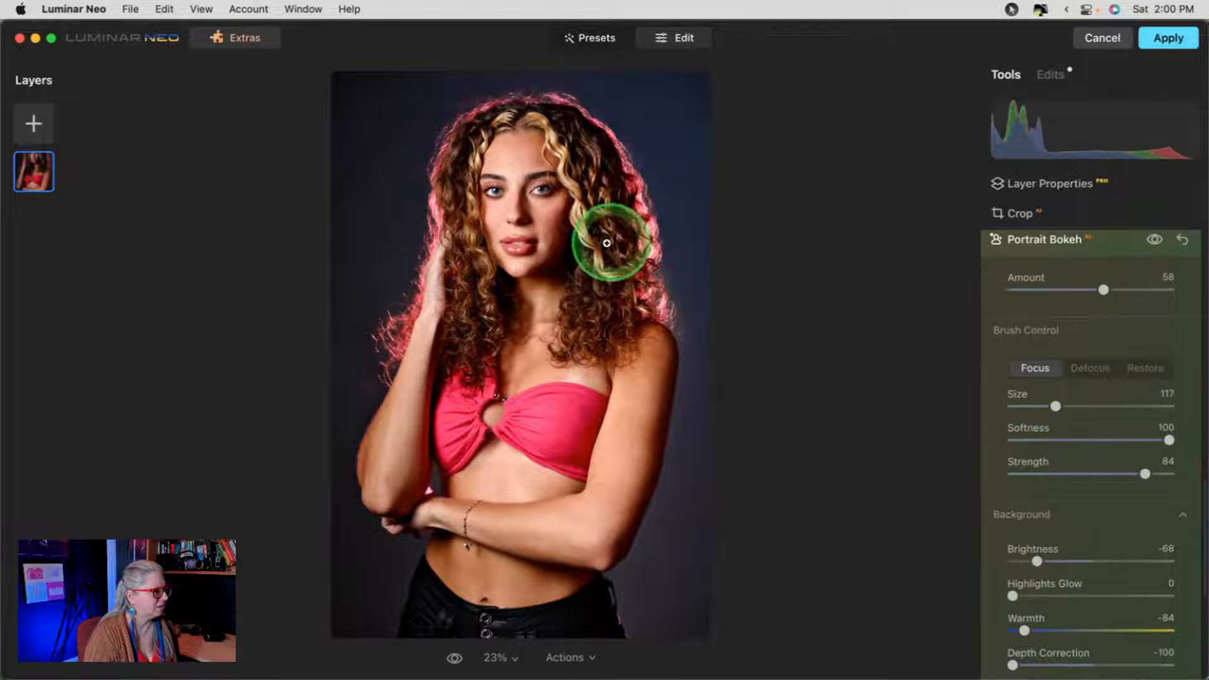
double_click(657, 318)
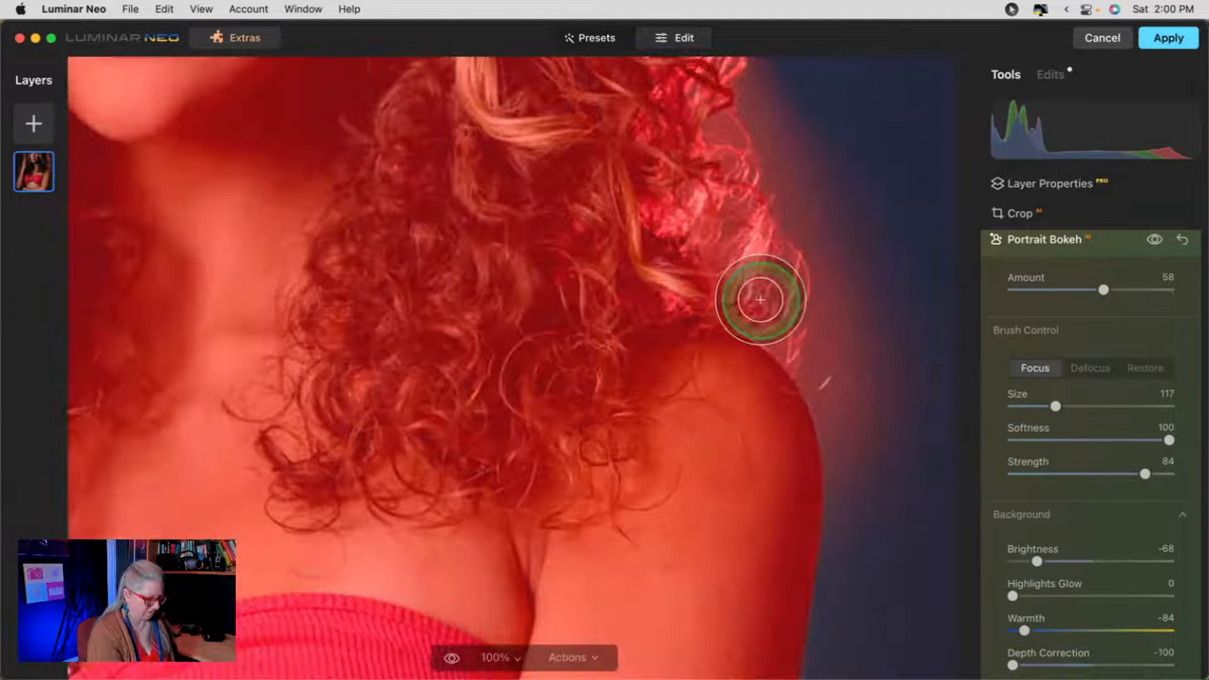
key("super+minus")
left_click(1073, 474)
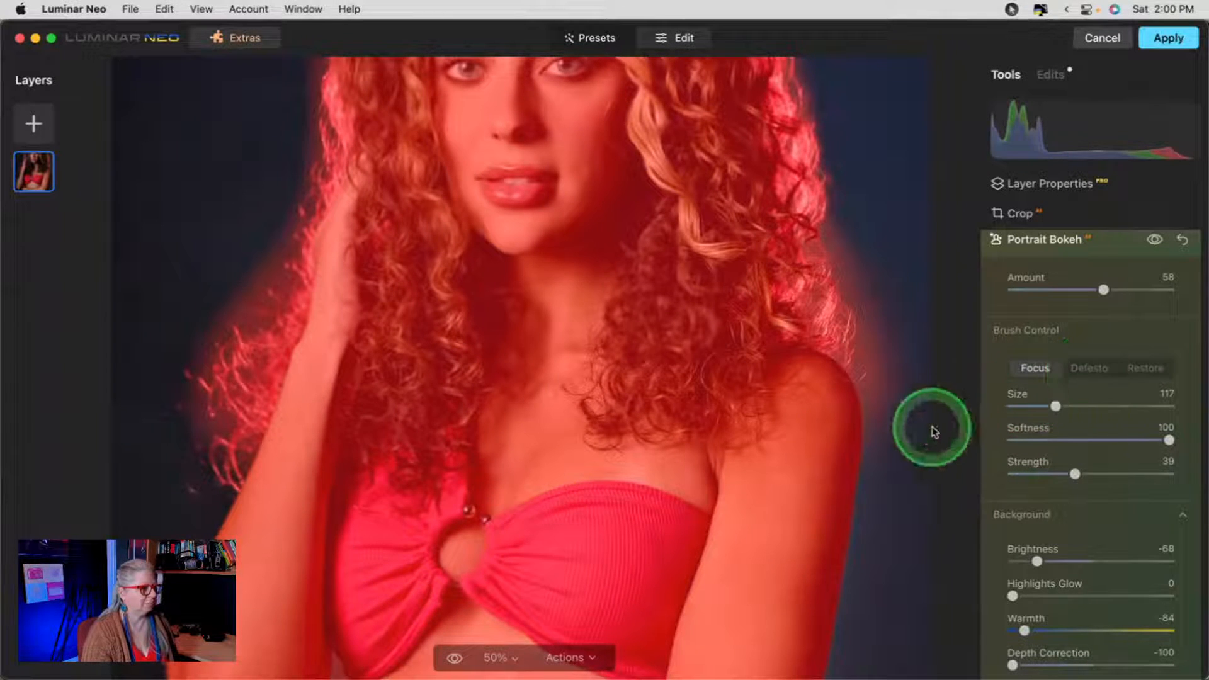
left_click(1099, 370)
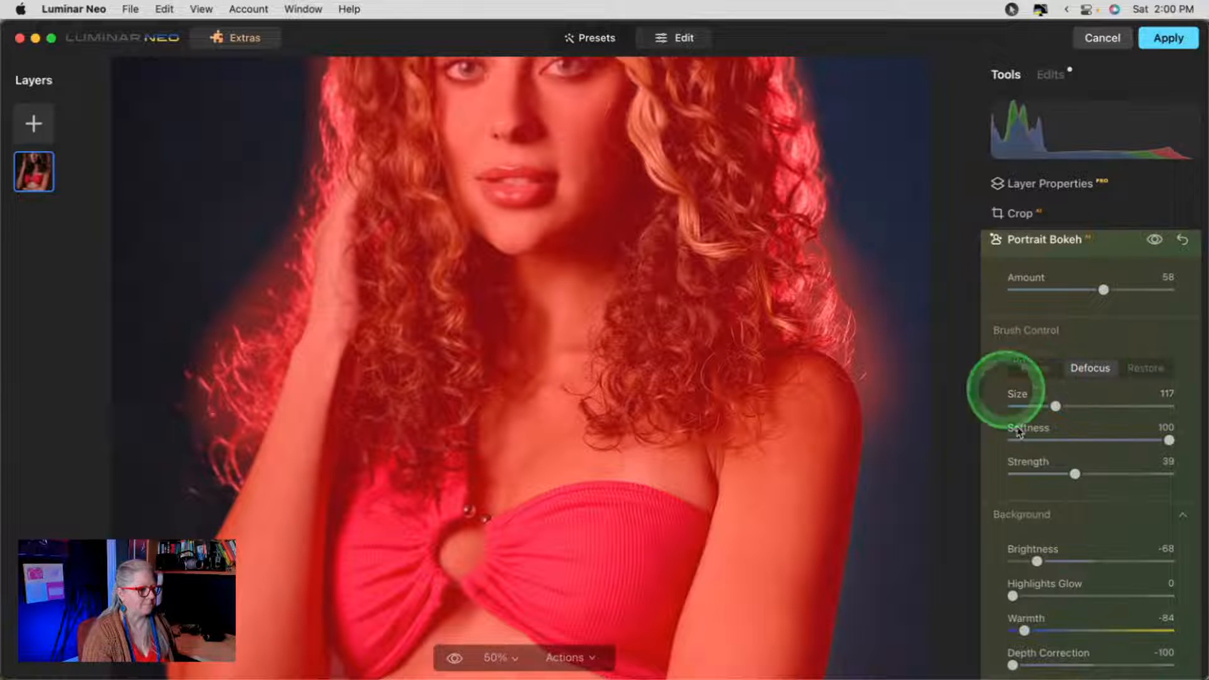
left_click_drag(1073, 440, 1045, 440)
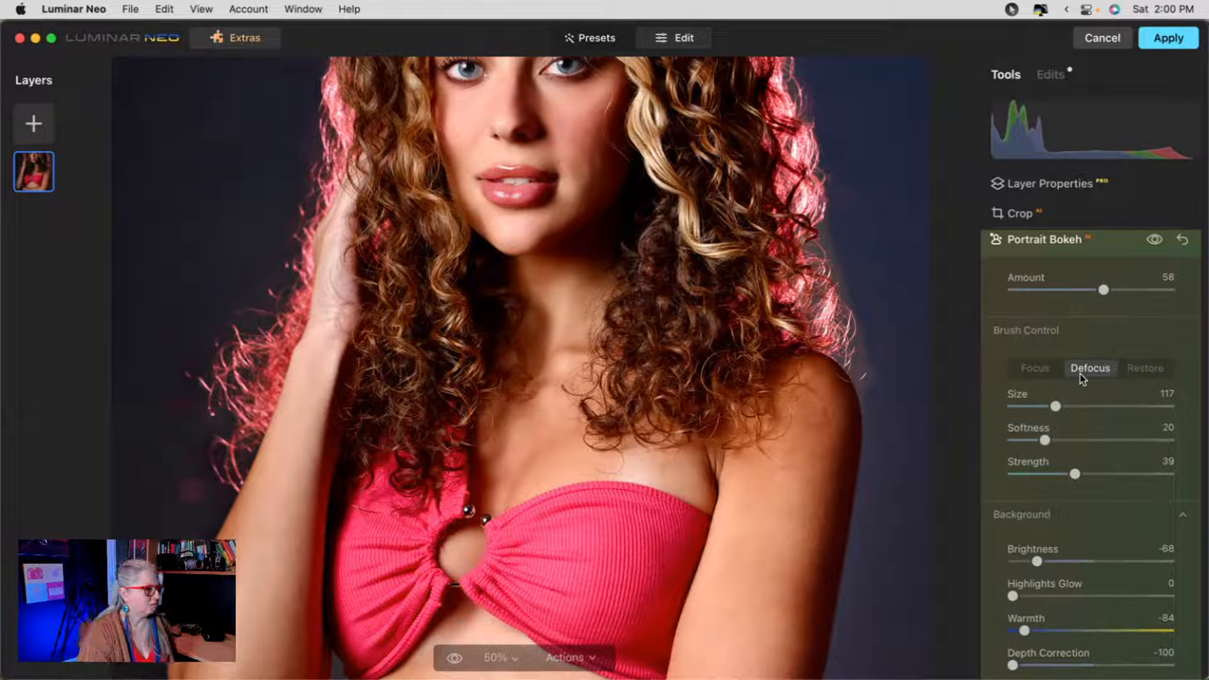
left_click(1079, 373)
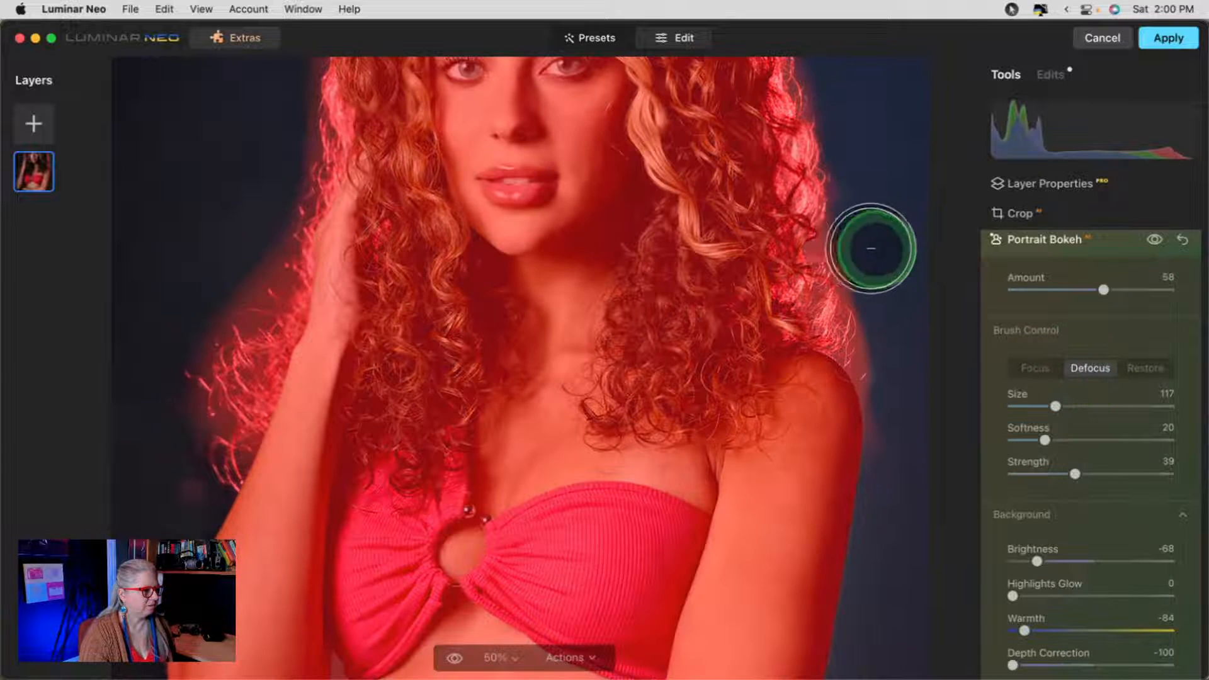
mouse_move(848, 231)
left_mouse_down()
mouse_move(838, 227)
mouse_move(894, 343)
mouse_move(894, 435)
left_mouse_up()
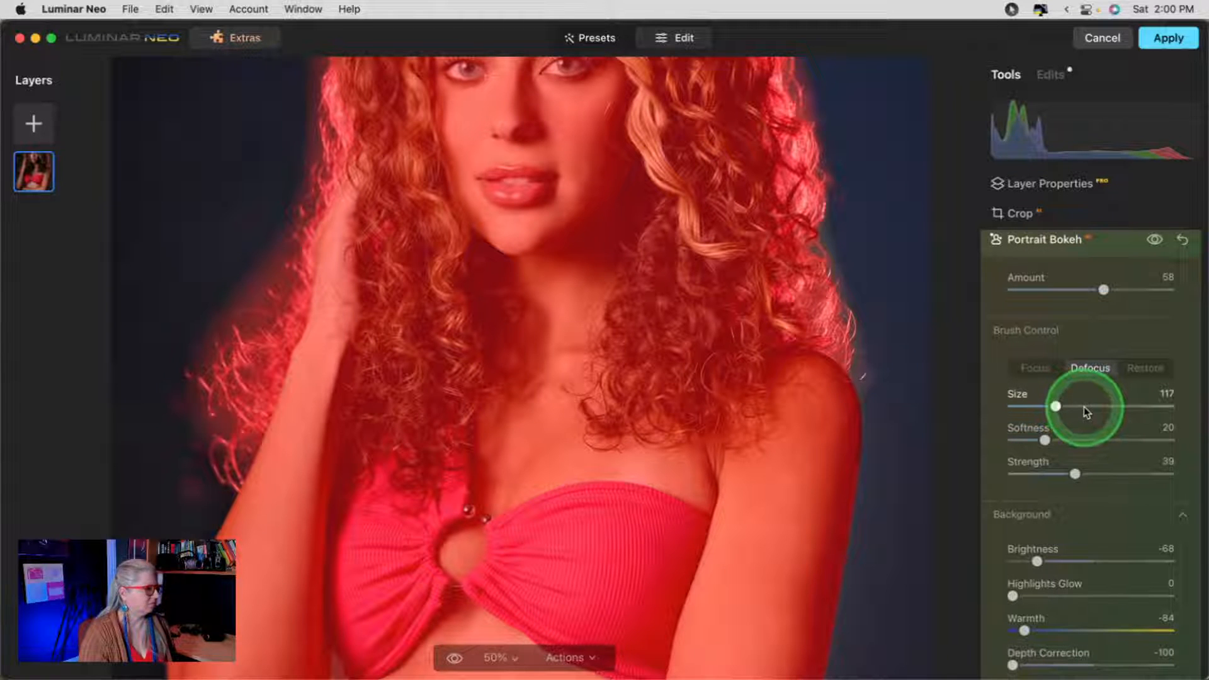
- Dab the Focus brush over the woman's upper chest beside the hair ends, and collapse the Portrait Bokeh settings
left_click(1035, 368)
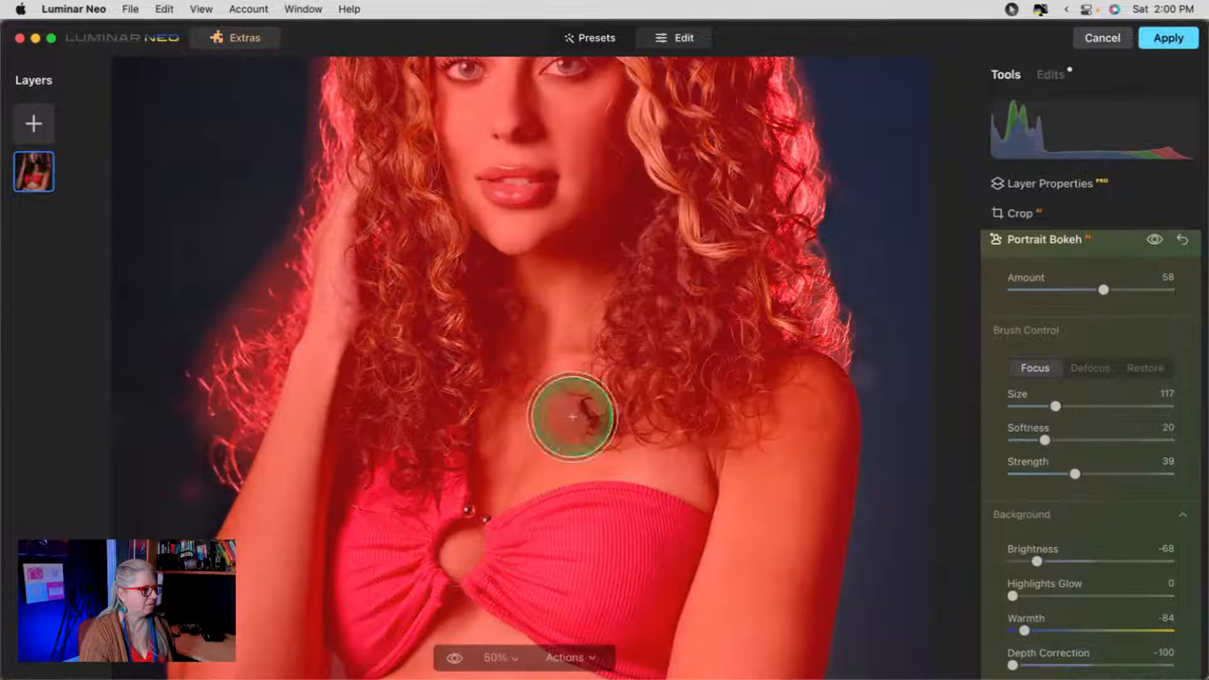
left_click(573, 417)
scroll(1132, 337, "up", 2)
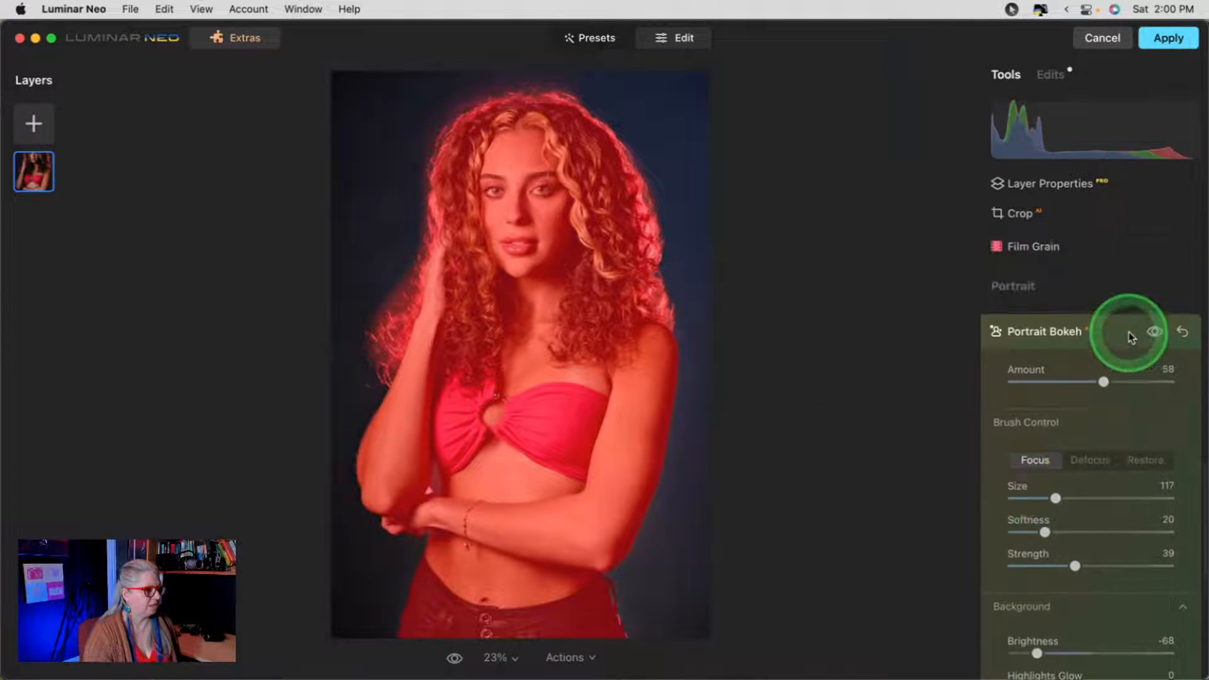
left_click(1107, 337)
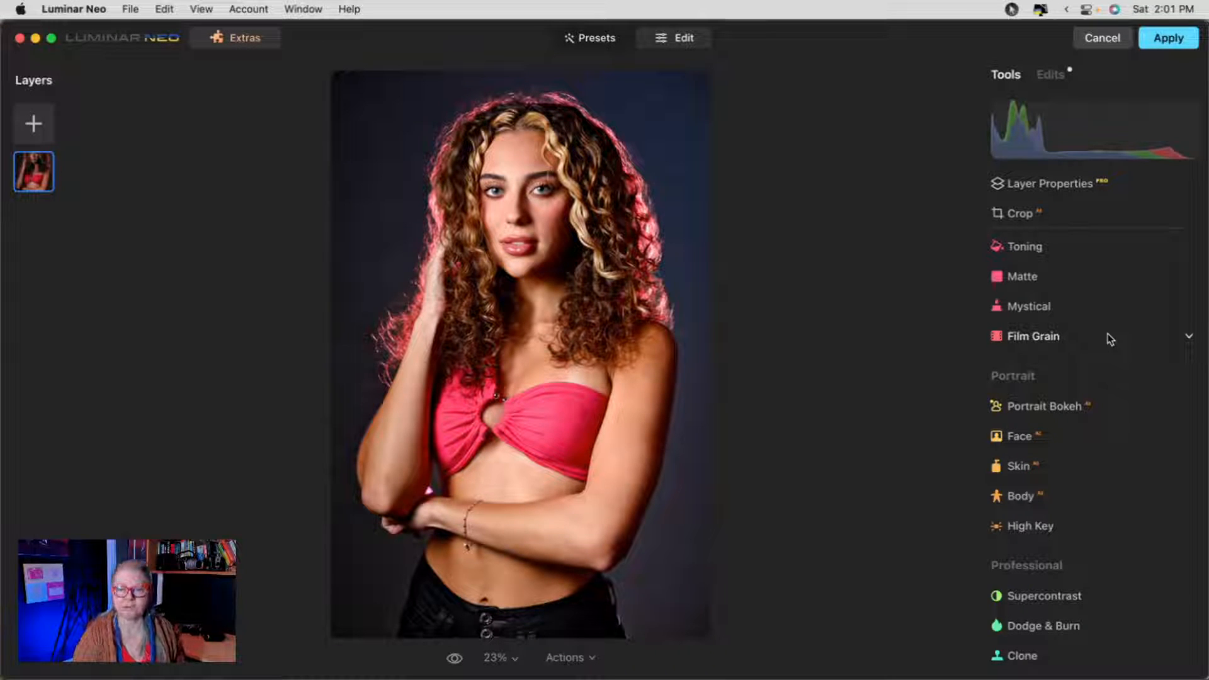
- Raise the portrait's Exposure to 2.50 in the Develop tool
scroll(1110, 339, "up", 10)
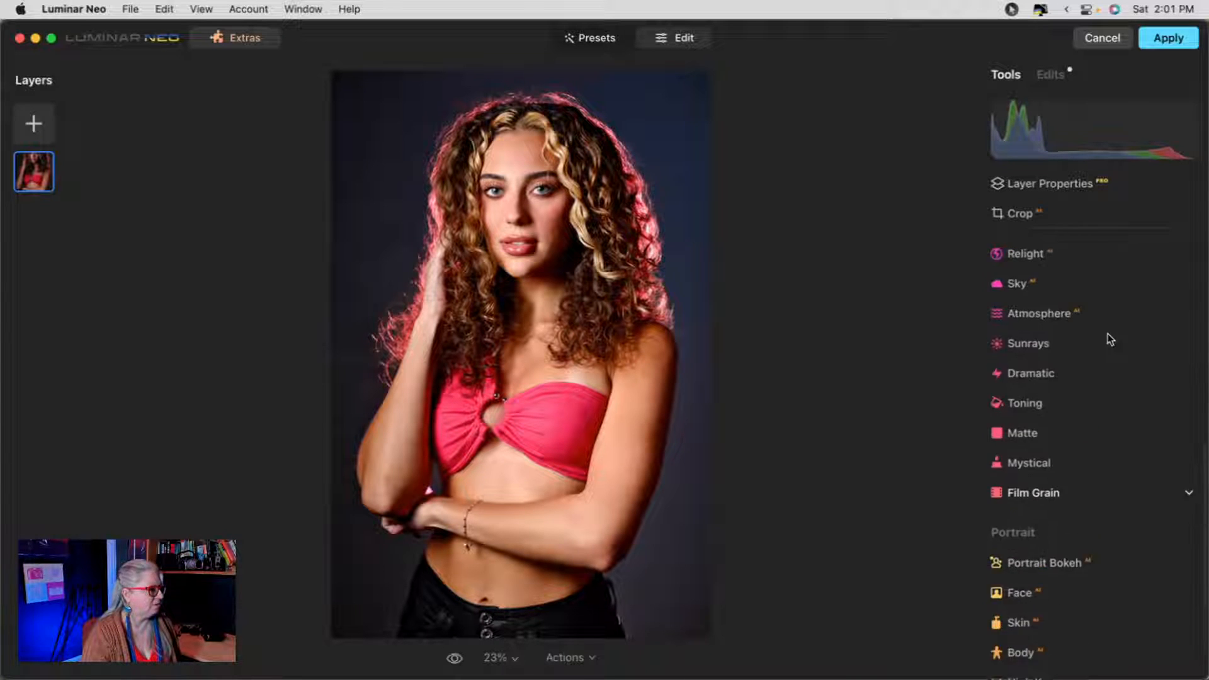
scroll(1110, 339, "up", 5)
left_click(1089, 337)
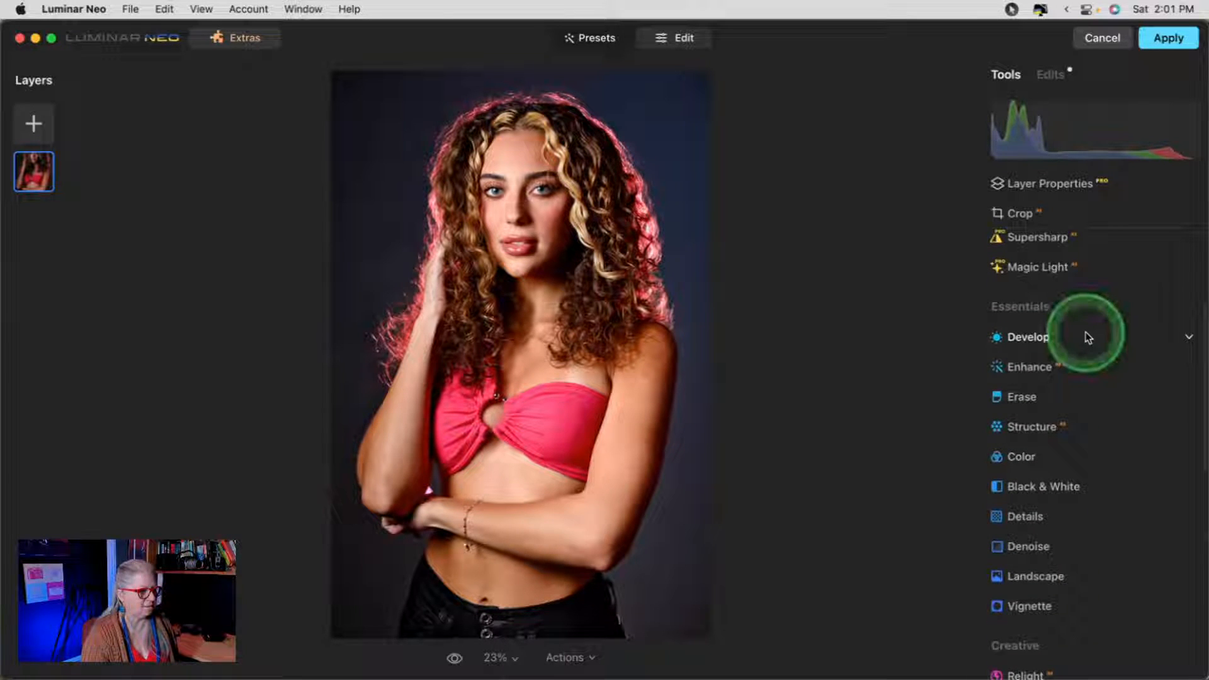
left_click(1048, 339)
left_click_drag(1090, 356, 1136, 353)
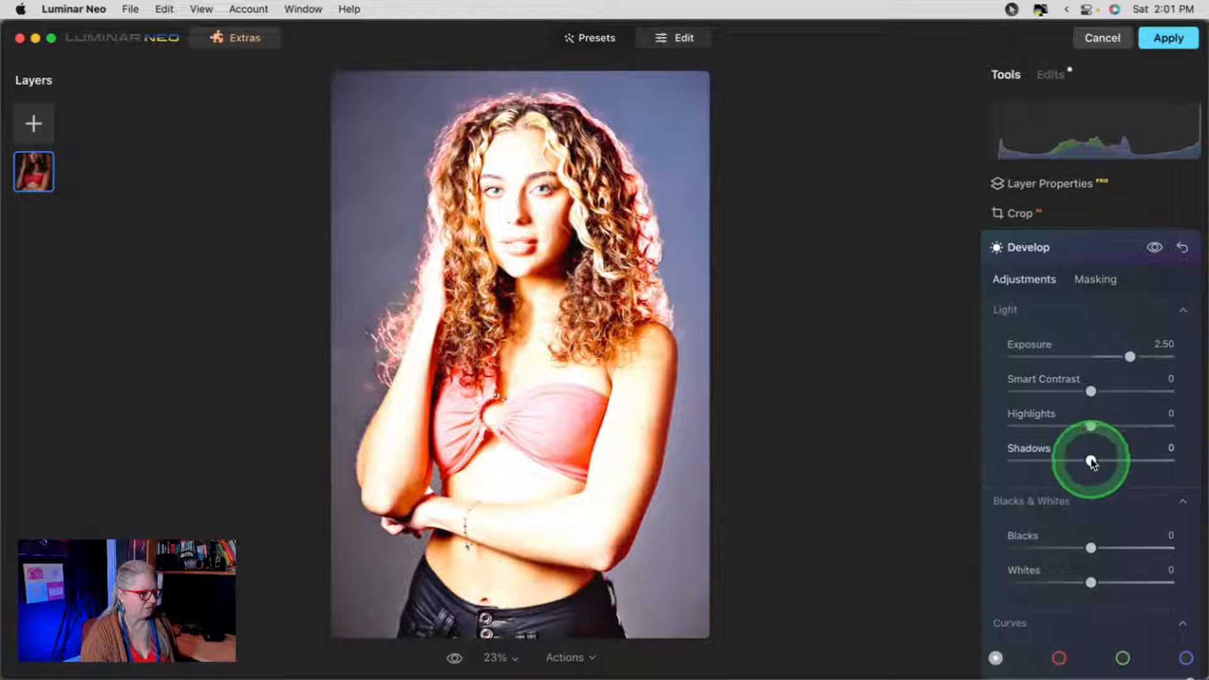
- Raise Whites to 64 in the Develop tool and lift the upper part of the RGB tone curve
scroll(1093, 465, "down", 5)
left_click_drag(1090, 386, 1141, 387)
left_click_drag(1161, 517, 1127, 525)
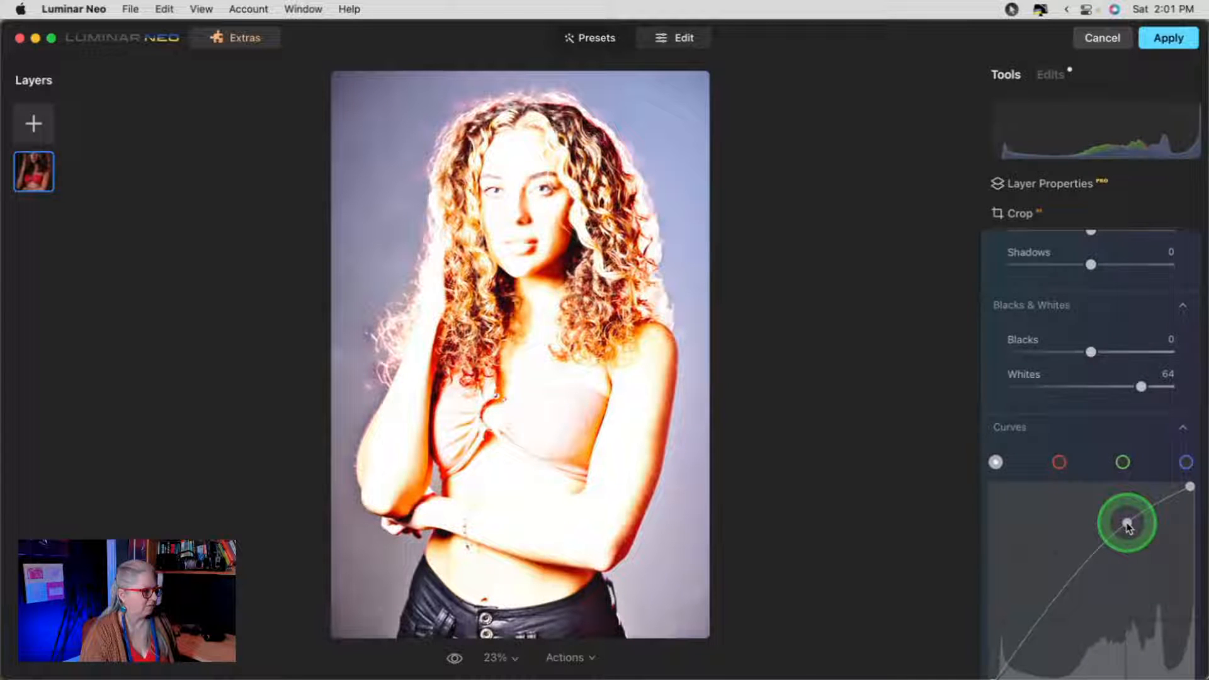
- Mask the Develop adjustment with Mask AI's Human selection, and invert the mask so only the background is brightened
scroll(1127, 522, "up", 8)
left_click(1096, 400)
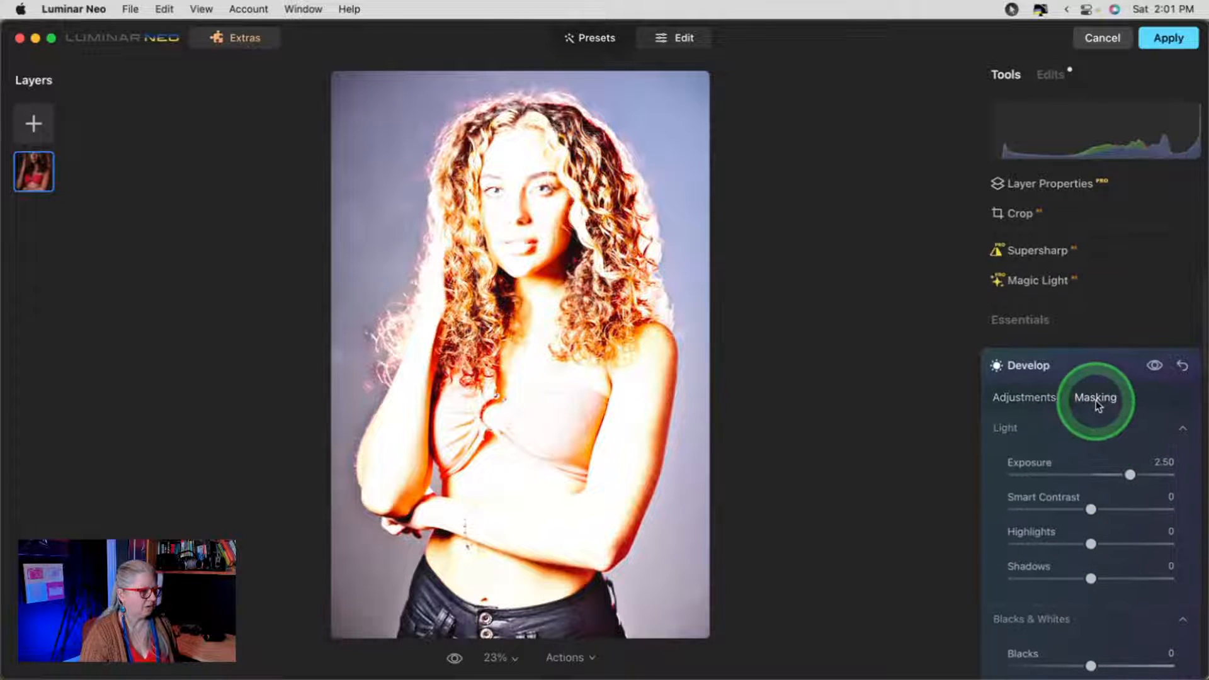
left_click(1028, 429)
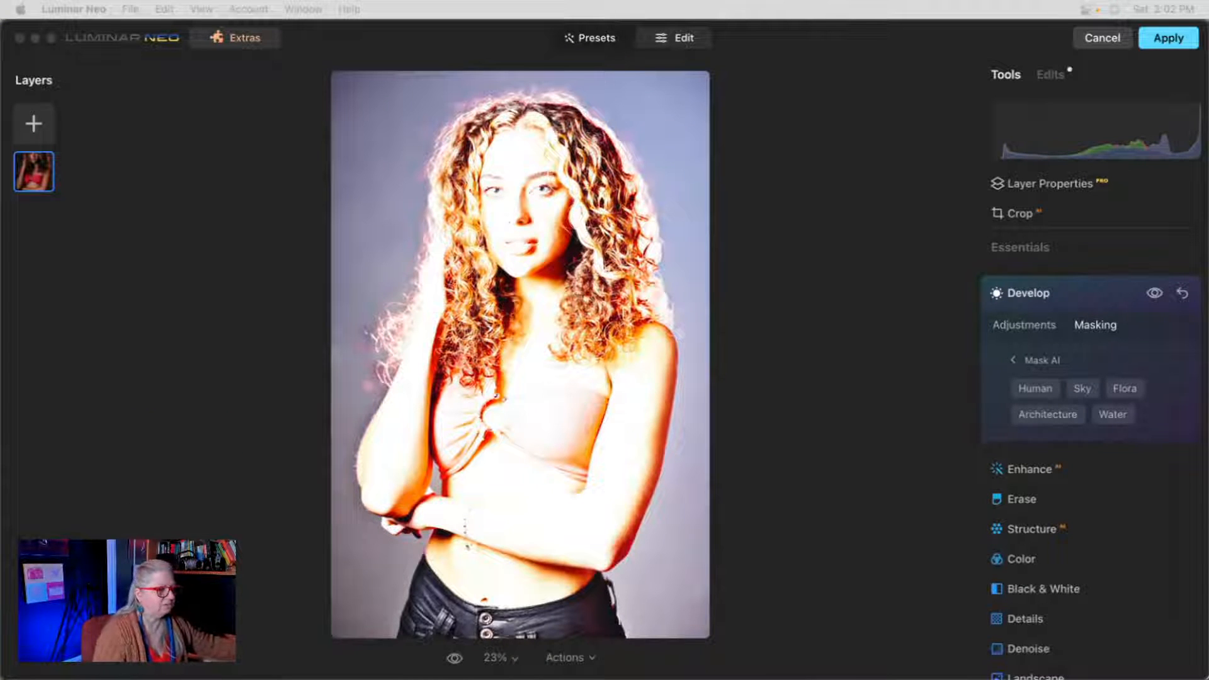
left_click(984, 372)
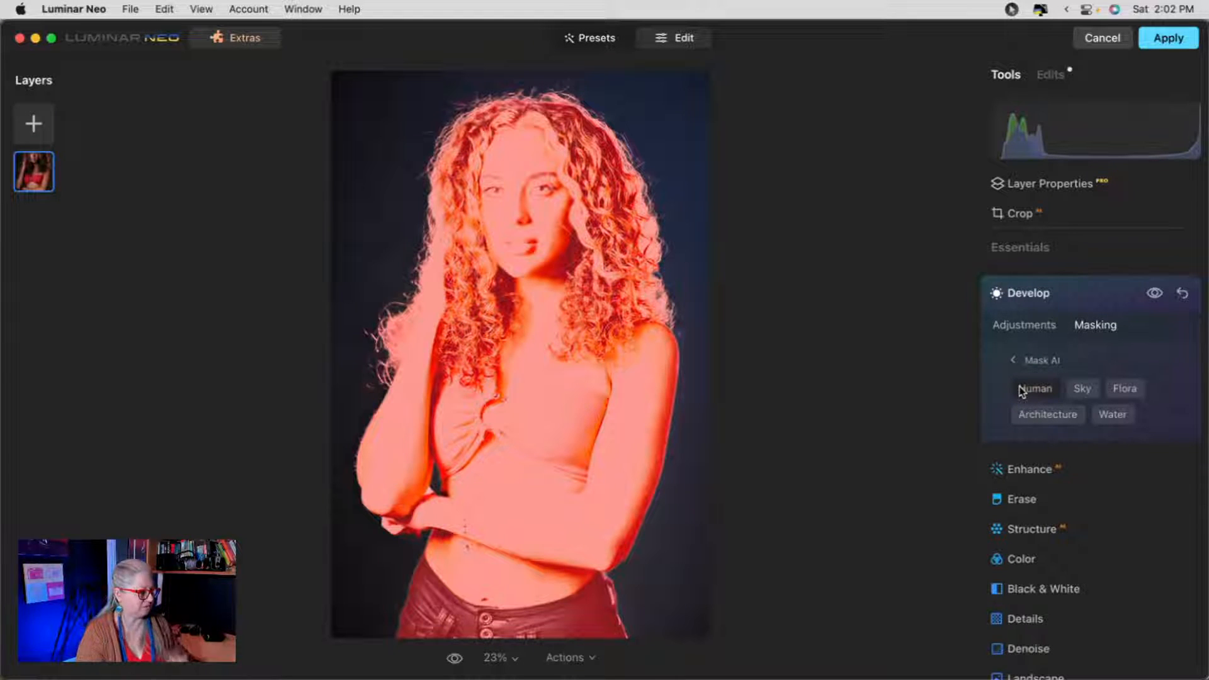
left_click(1023, 389)
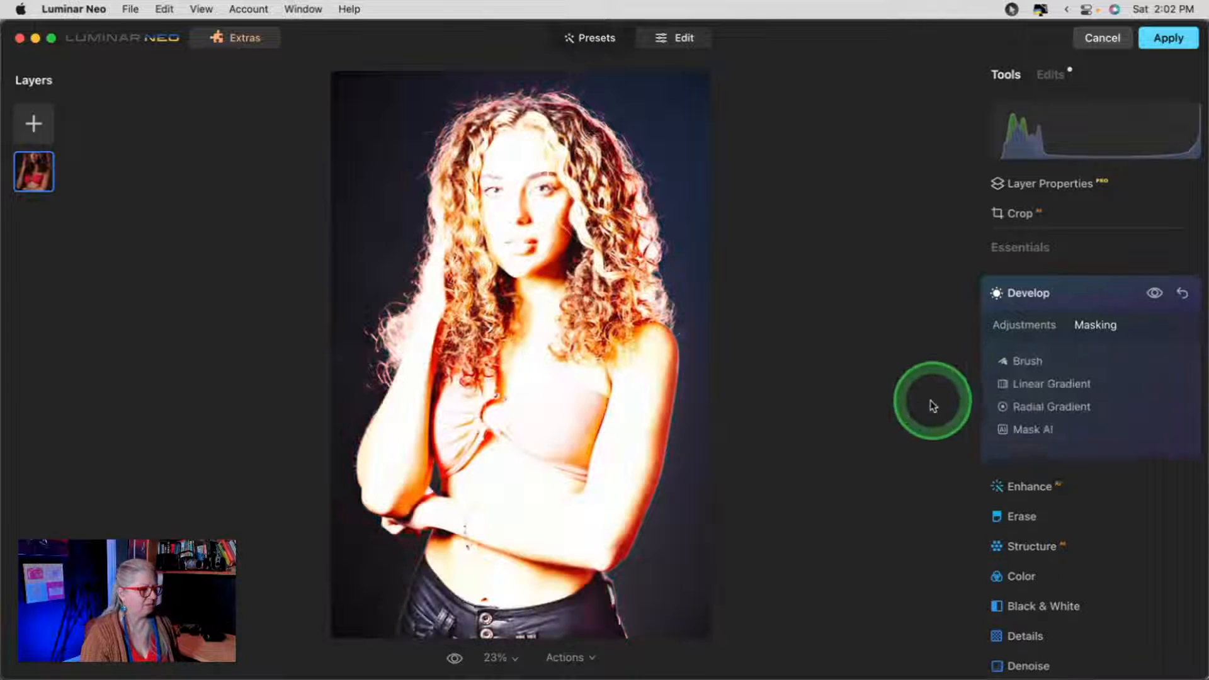
left_click(1041, 477)
left_click(1141, 508)
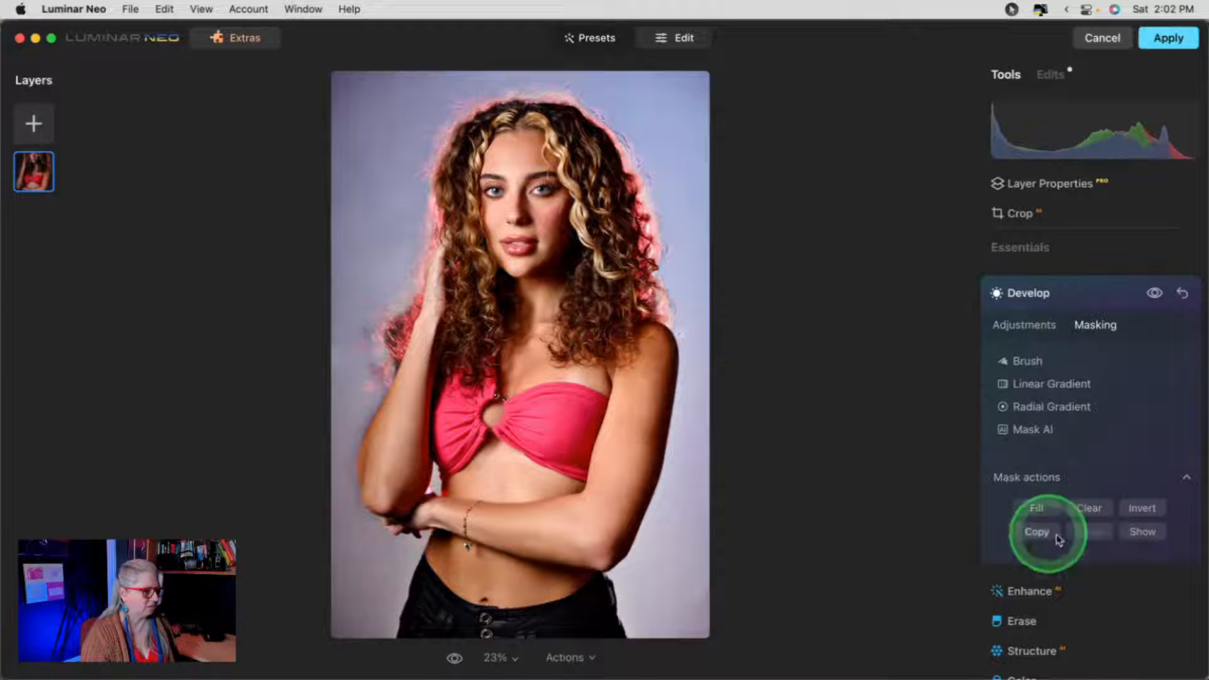
- Try a radial gradient mask centred on the woman's torso, use its Invert option, and undo the gradient
left_click(1031, 407)
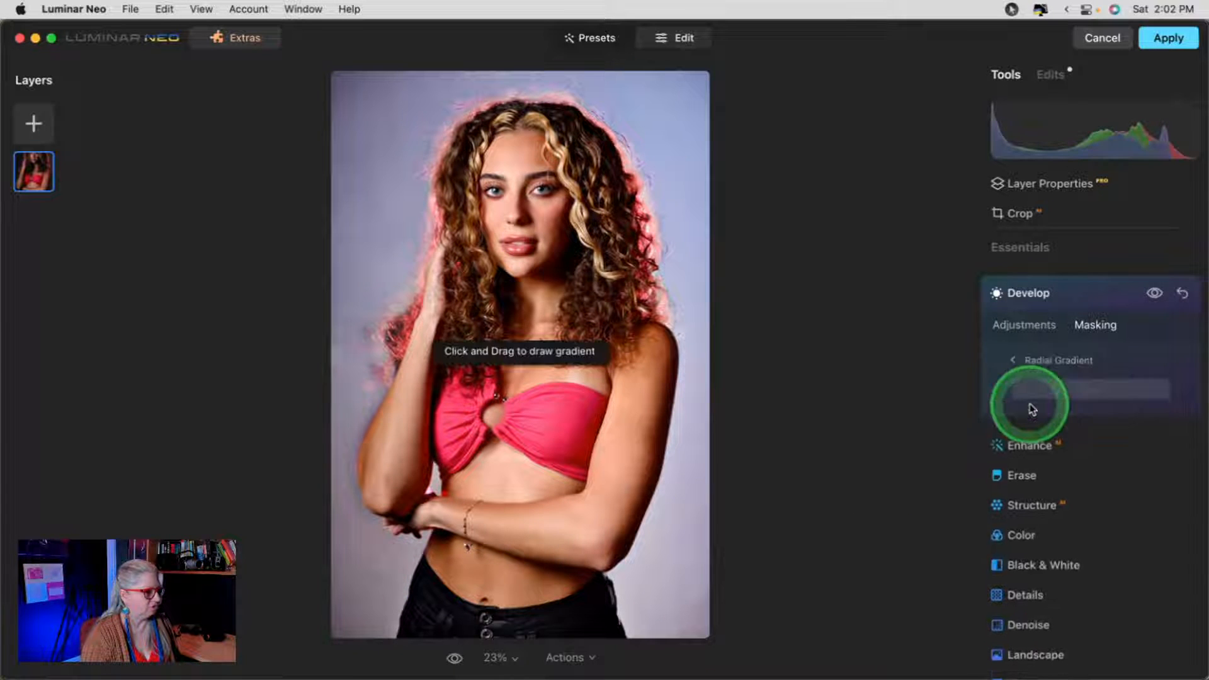
left_click(519, 343)
left_click_drag(532, 406, 539, 458)
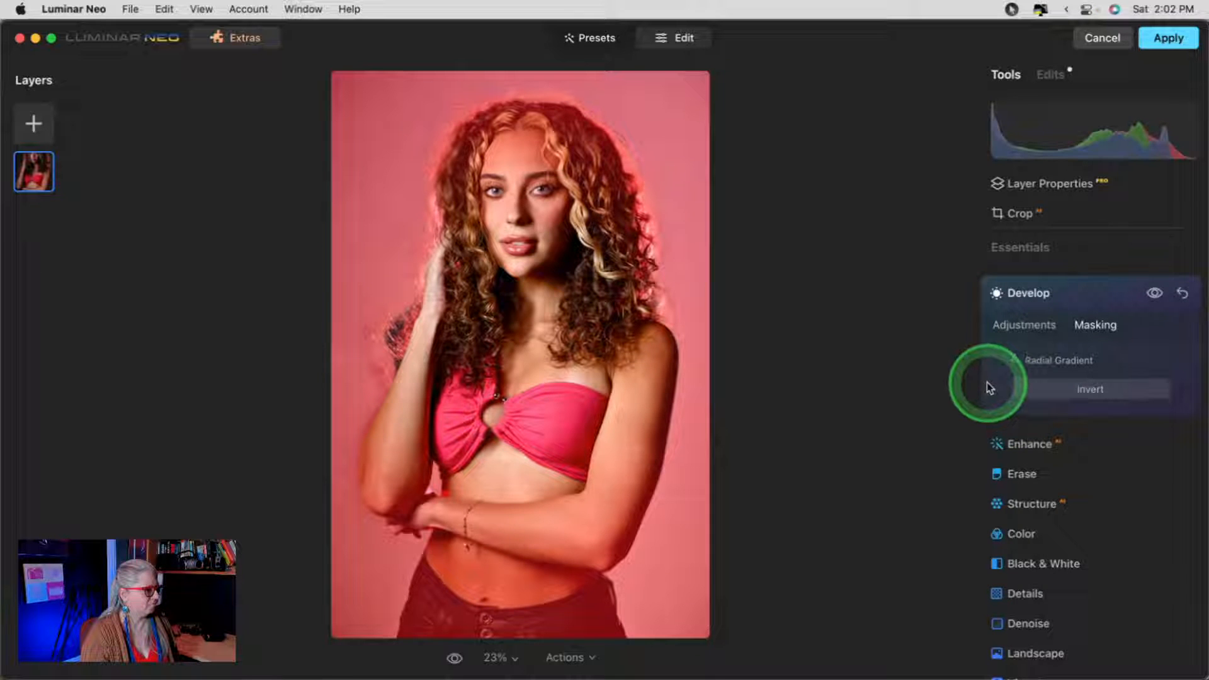
left_click(1044, 389)
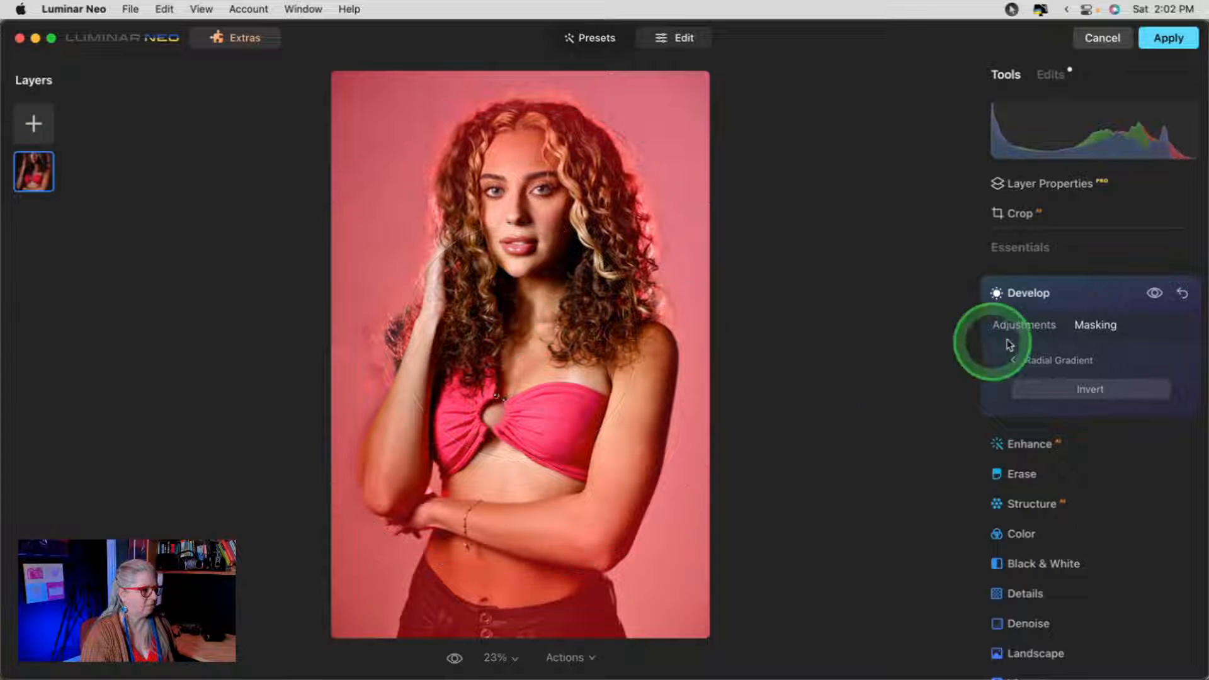
left_click(1033, 352)
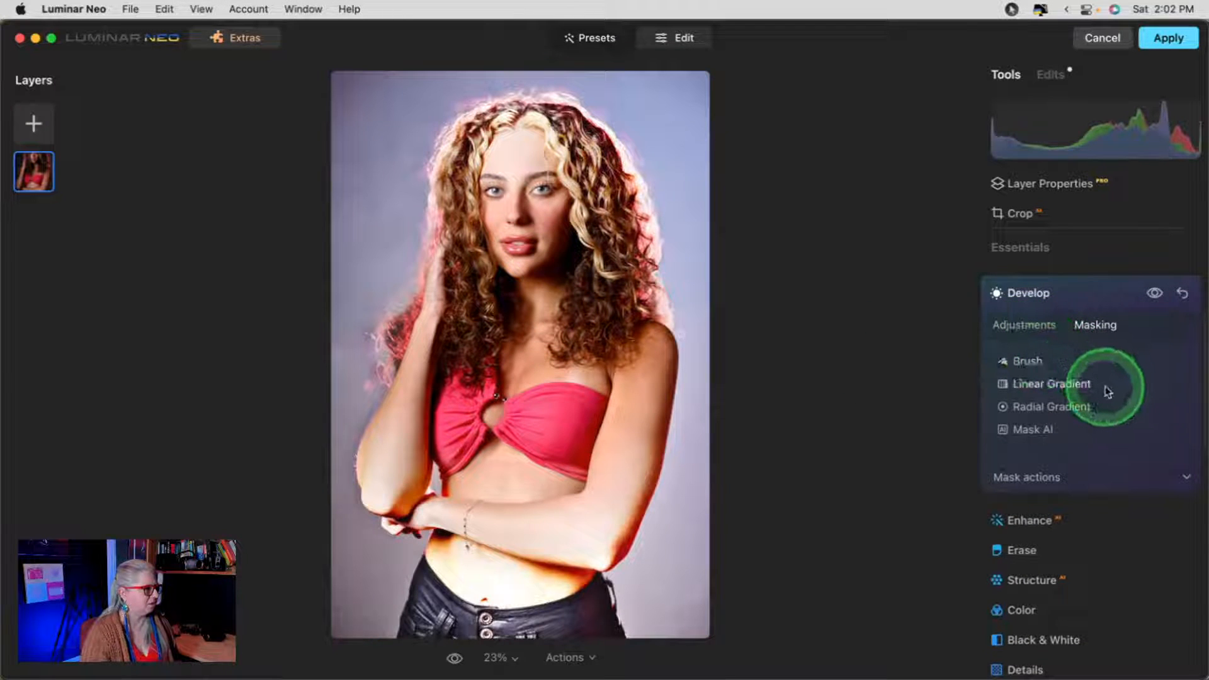
left_click(1038, 477)
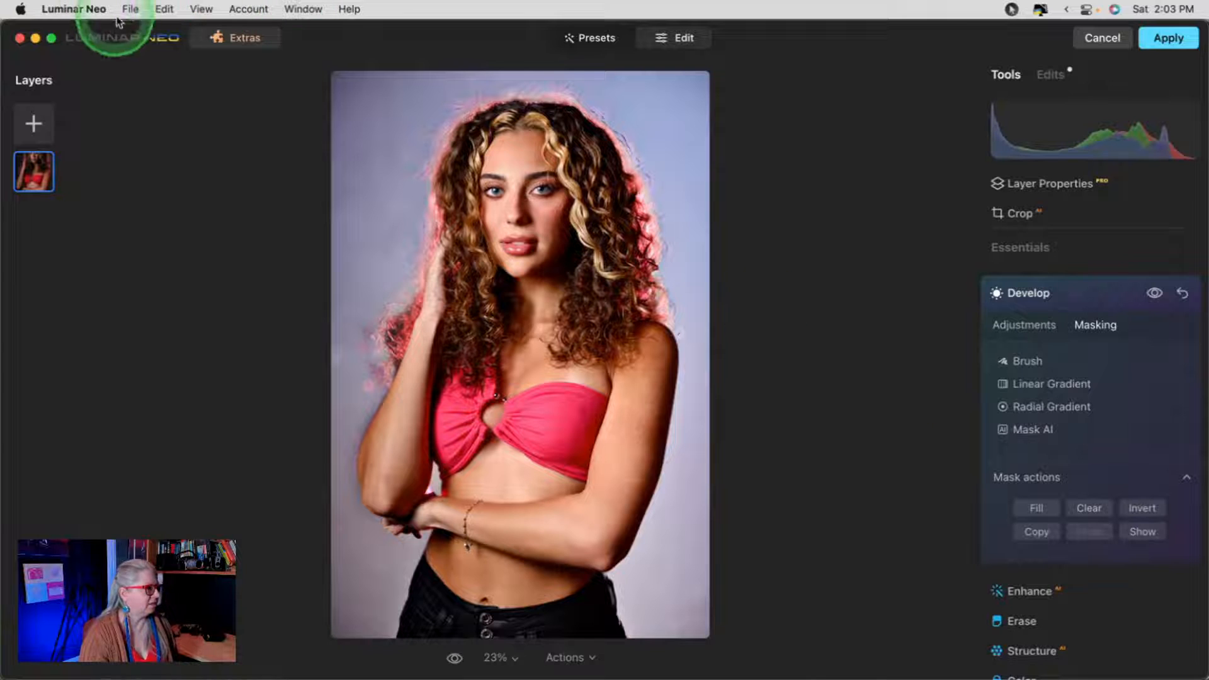
left_click(161, 7)
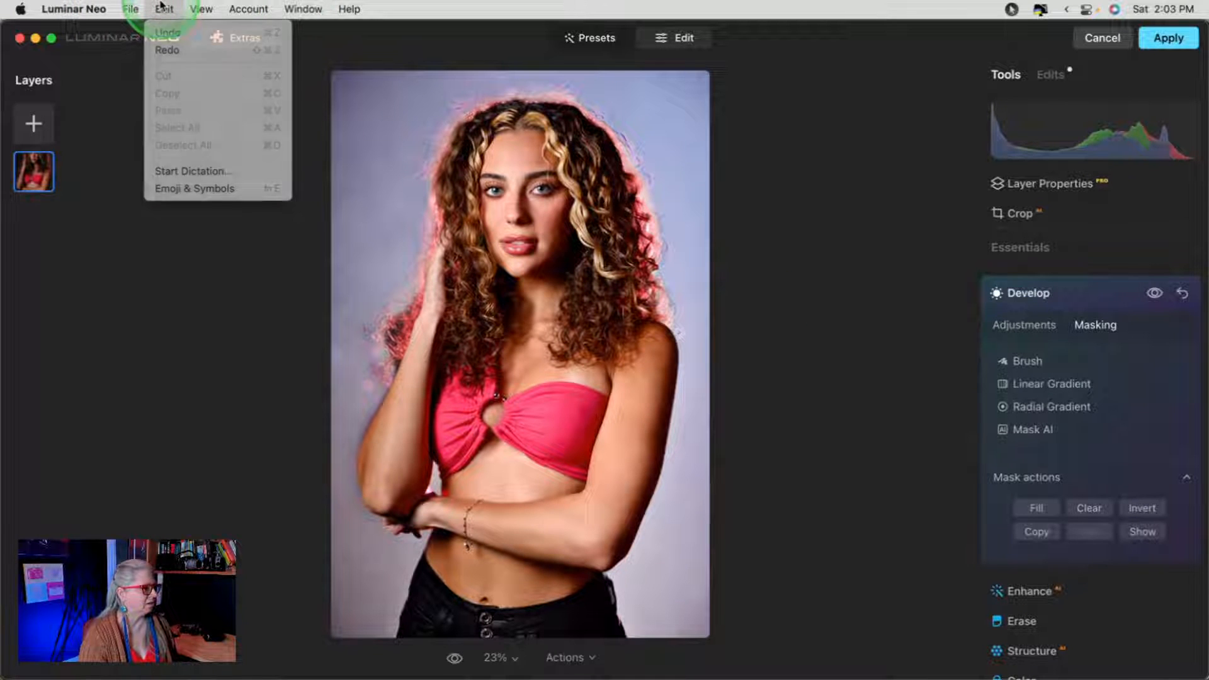
left_click(858, 318)
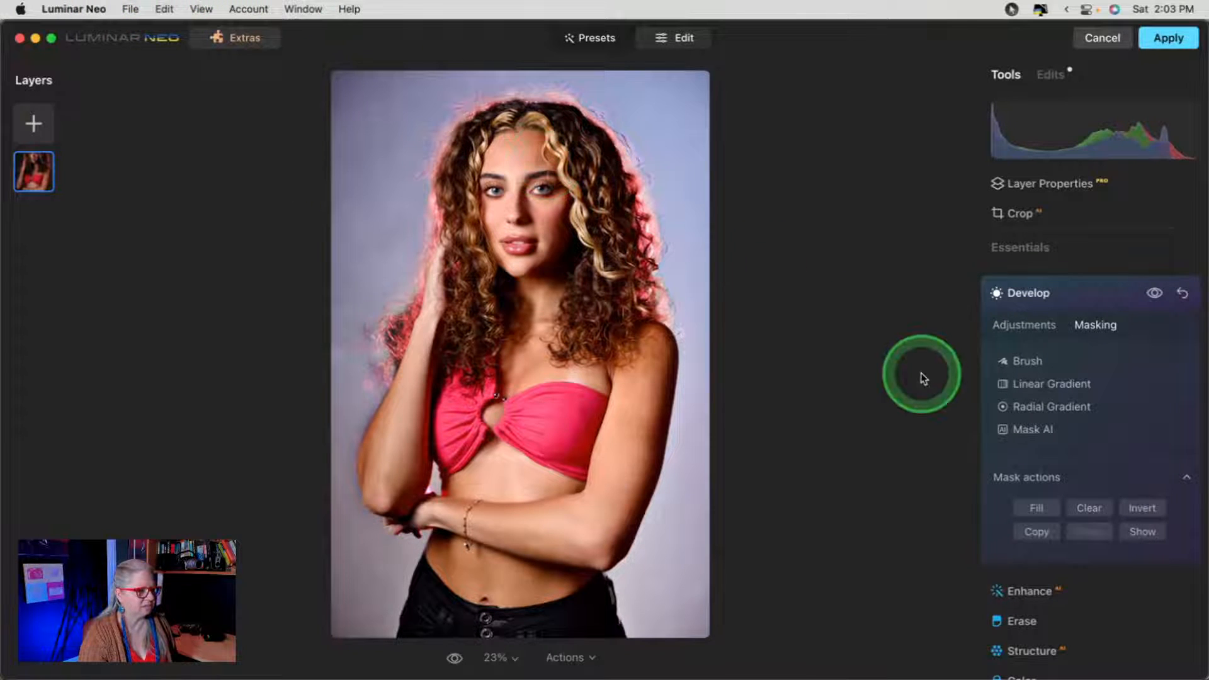
- Erase the Develop mask along the outer edges of the background with a brush of Size 275
left_click(1023, 363)
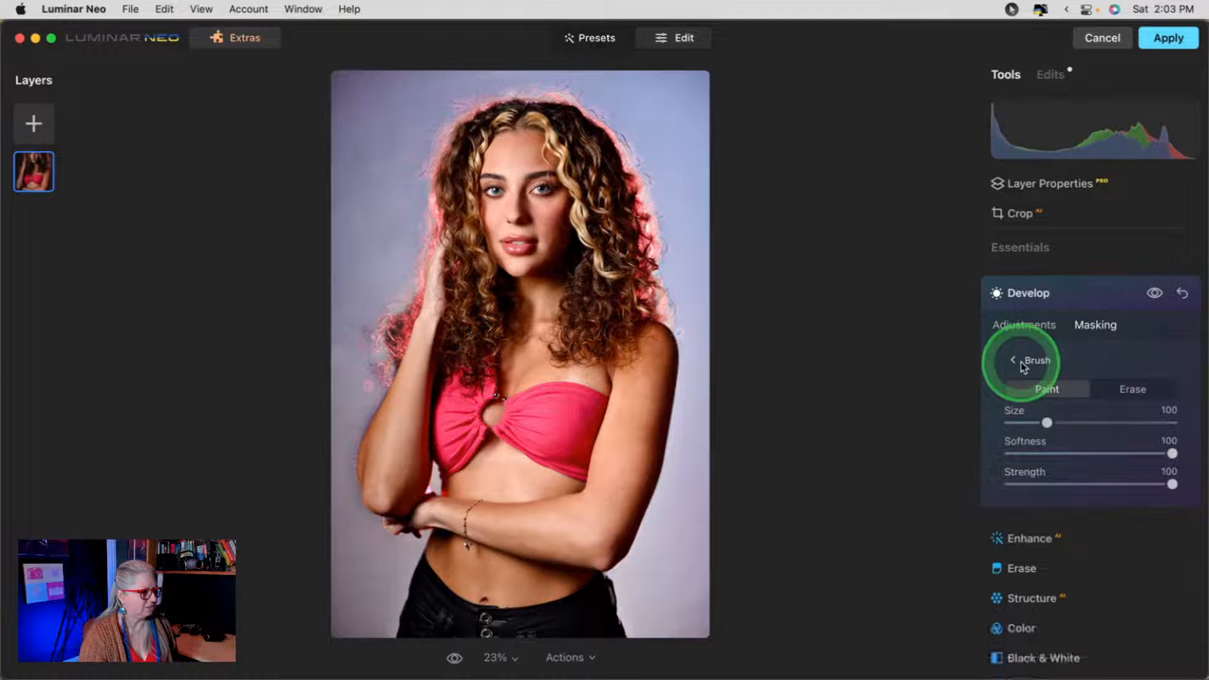
left_click(1128, 388)
left_click_drag(1047, 423, 1120, 422)
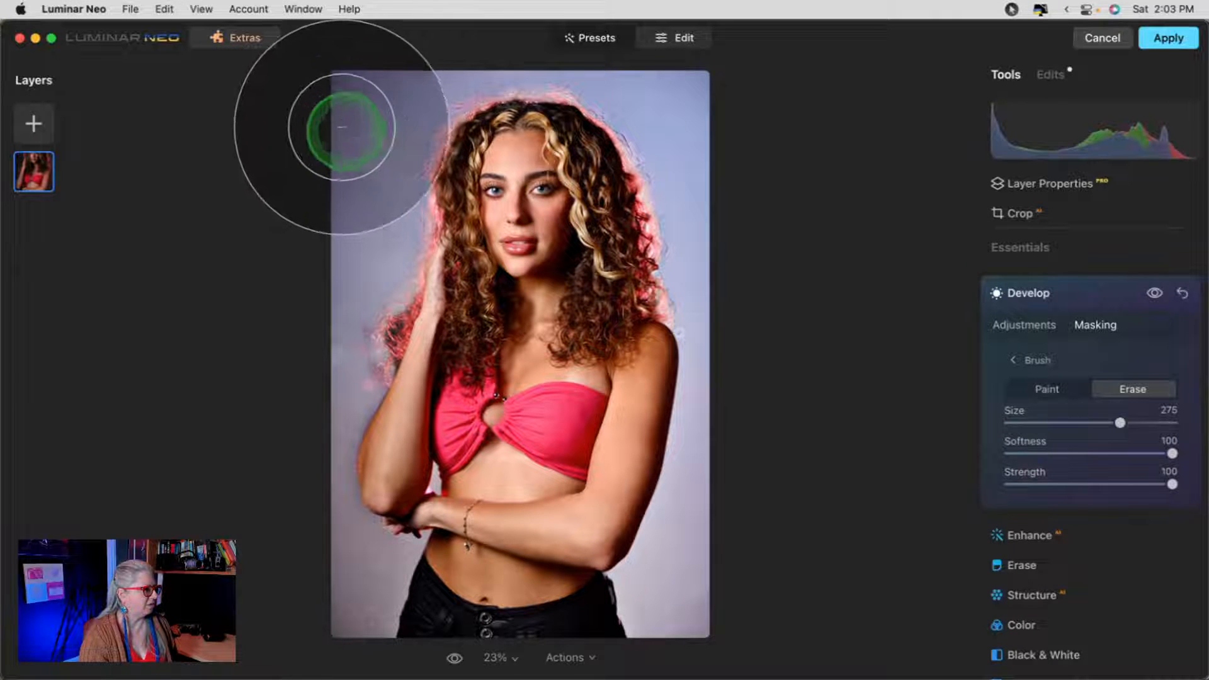
mouse_move(334, 101)
left_mouse_down()
mouse_move(688, 107)
mouse_move(739, 183)
mouse_move(796, 512)
mouse_move(378, 623)
left_mouse_up()
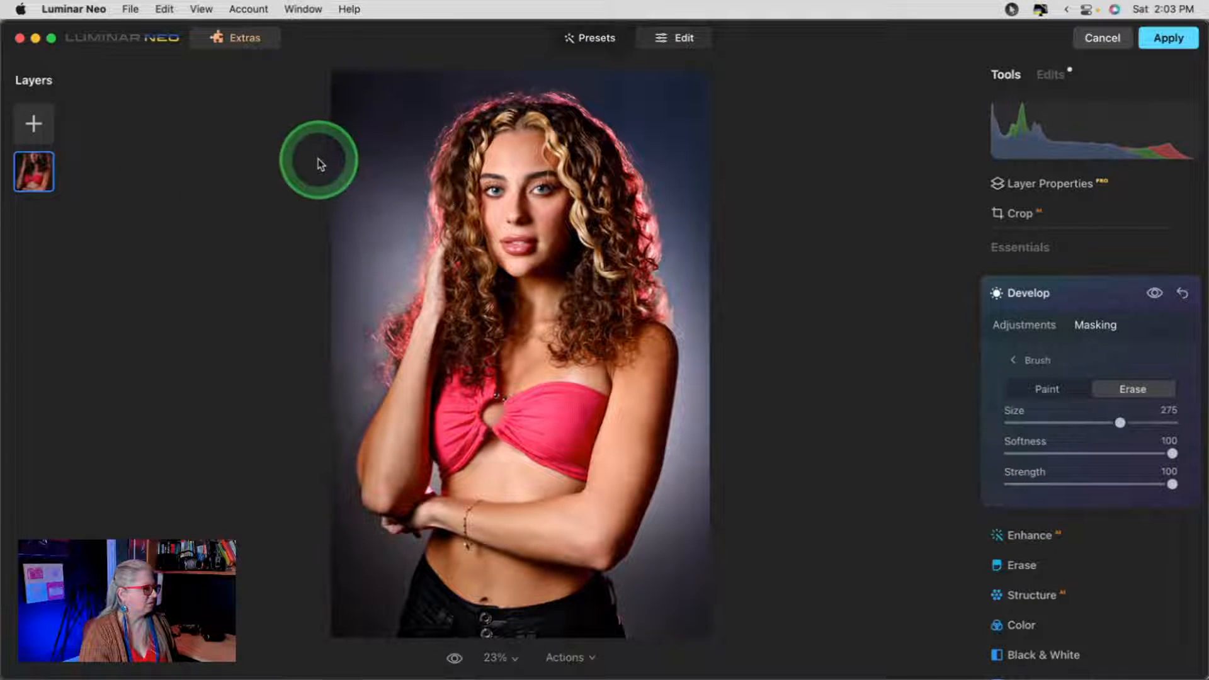
- Erase more of the mask in the background beside the hair at Strength 50, compare before and after, and collapse Develop
left_click(1090, 484)
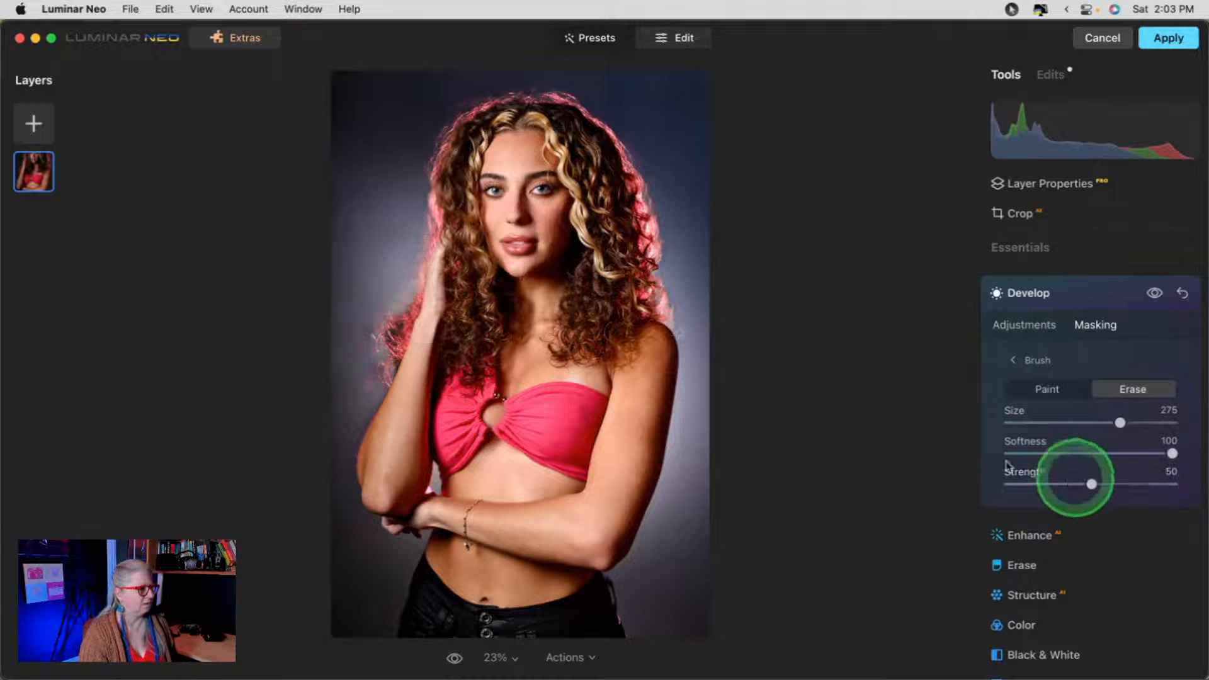
left_click_drag(276, 184, 342, 197)
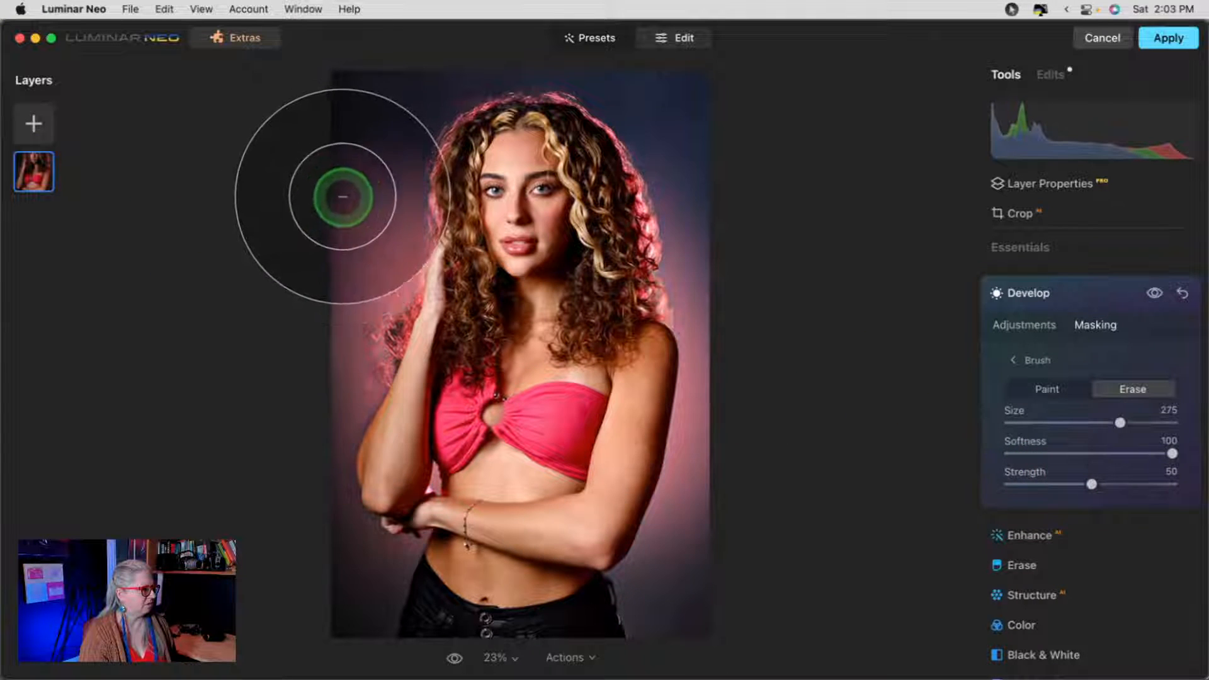
left_click(1092, 401)
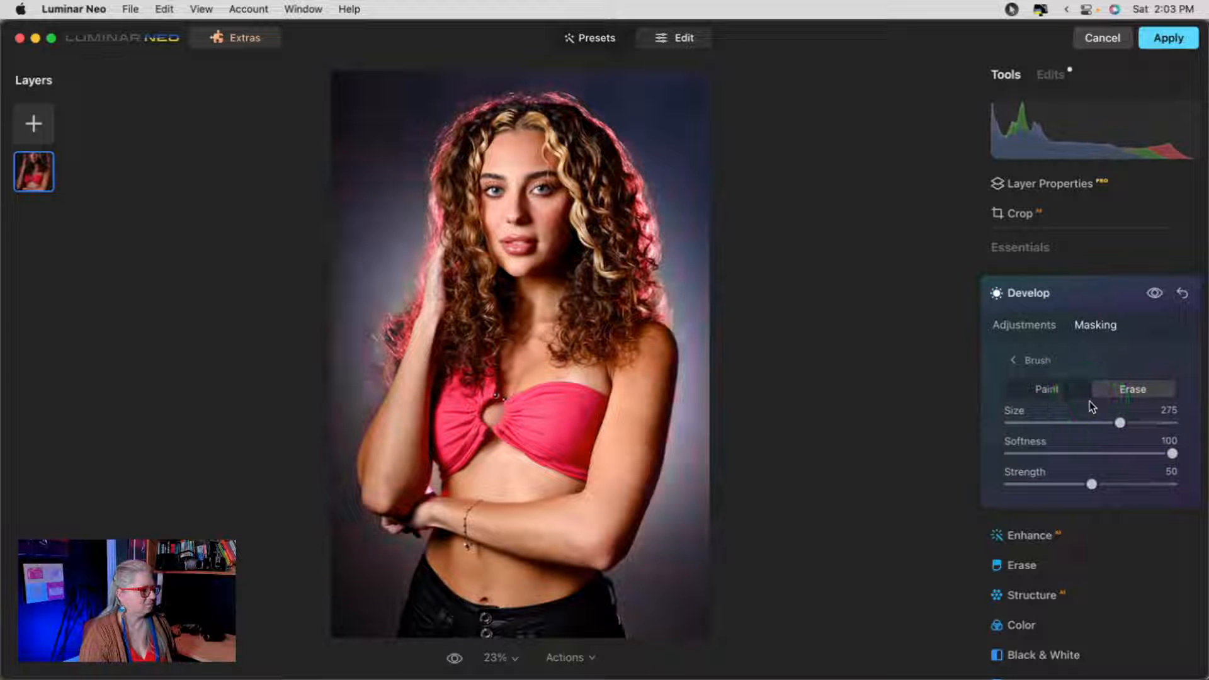
left_click(1156, 294)
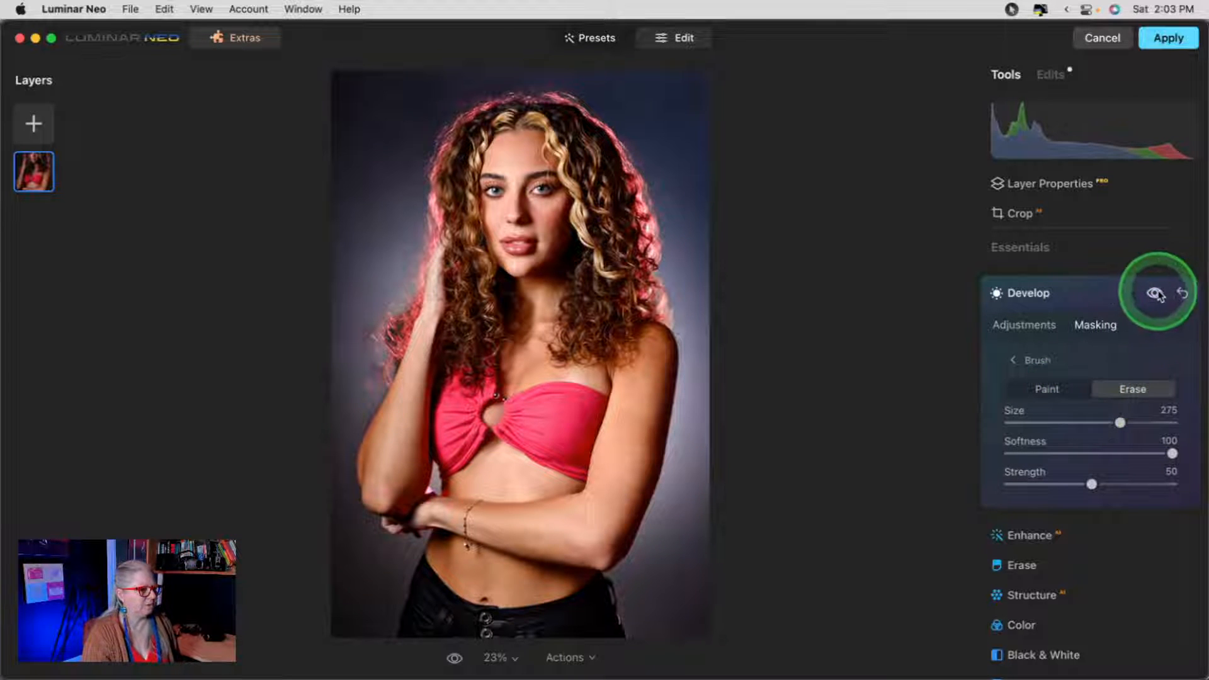
left_click(1158, 294)
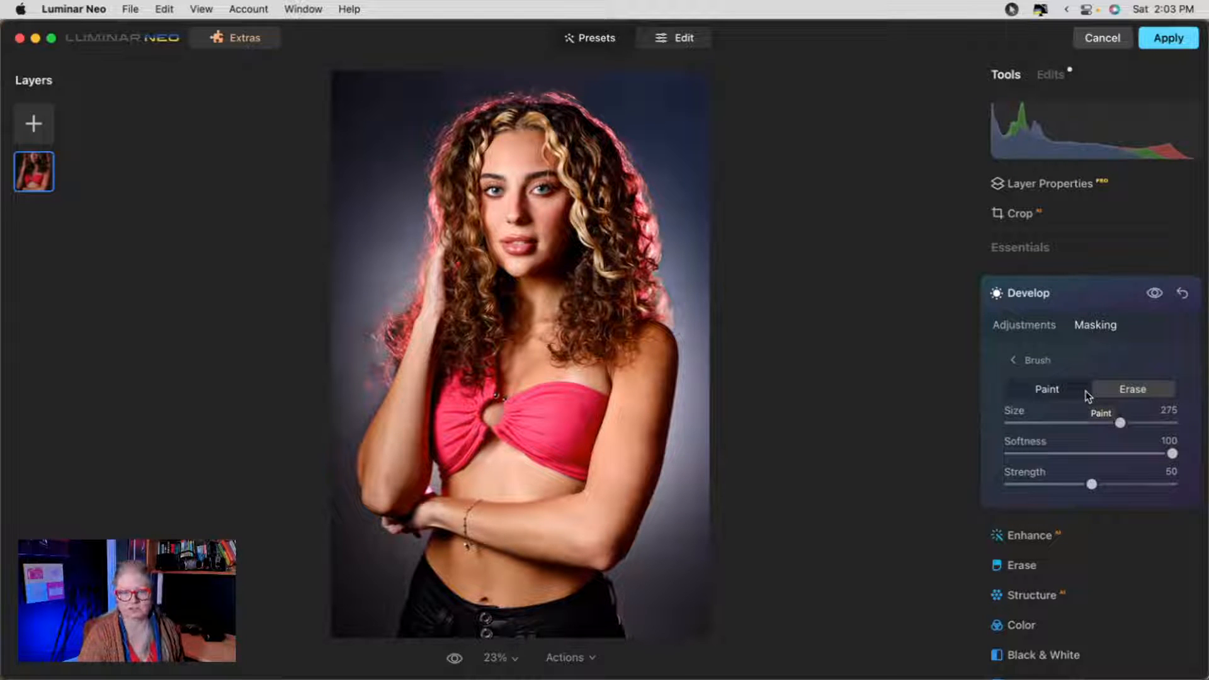
left_click(1060, 296)
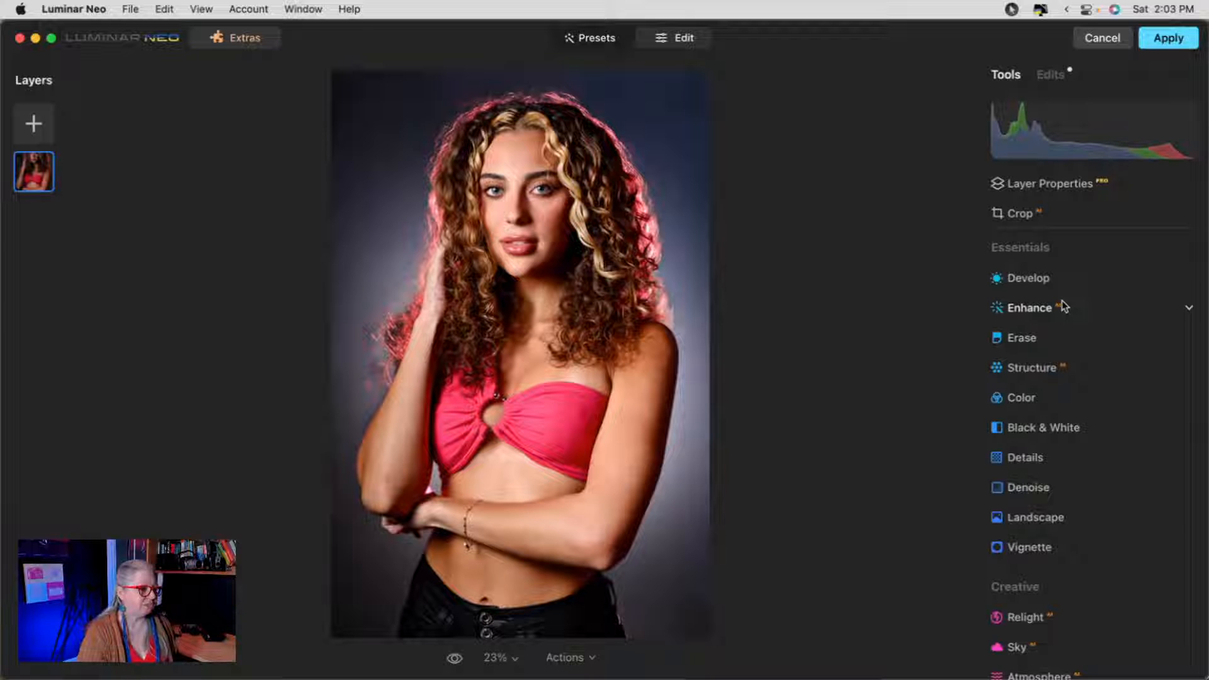
- Open the Glow tool, choose the Orton Effect type, and expand its advanced settings
scroll(1063, 306, "up", 5)
left_click(1060, 304)
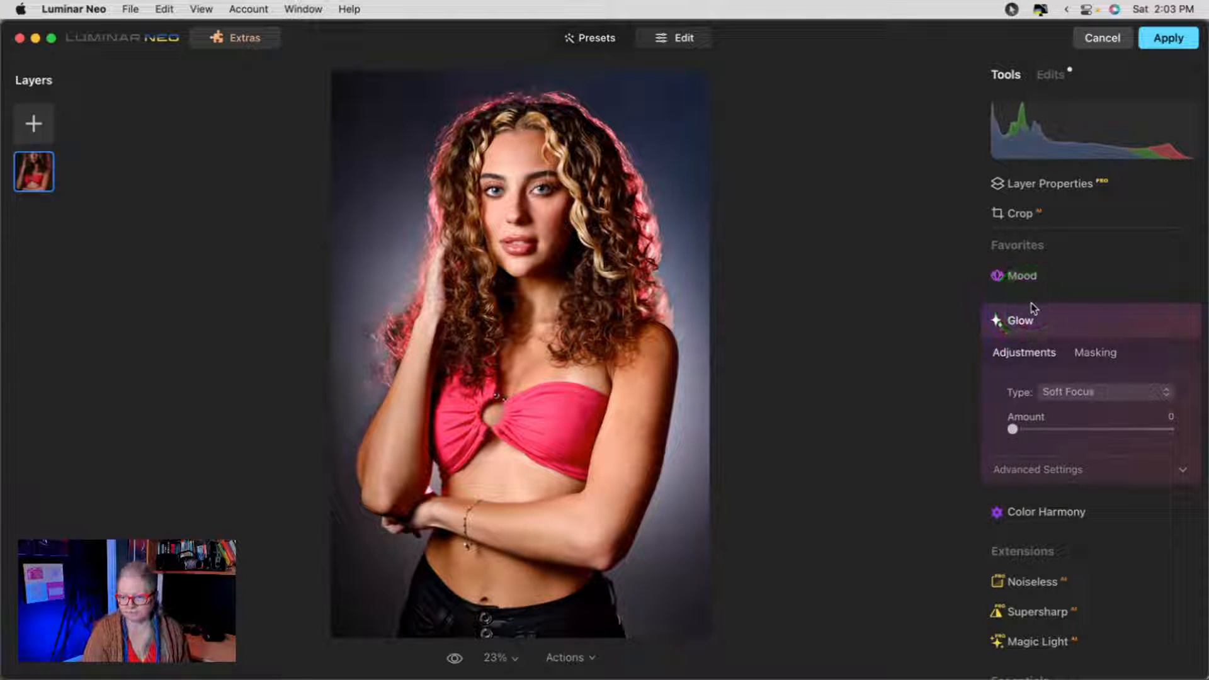
left_click(1097, 391)
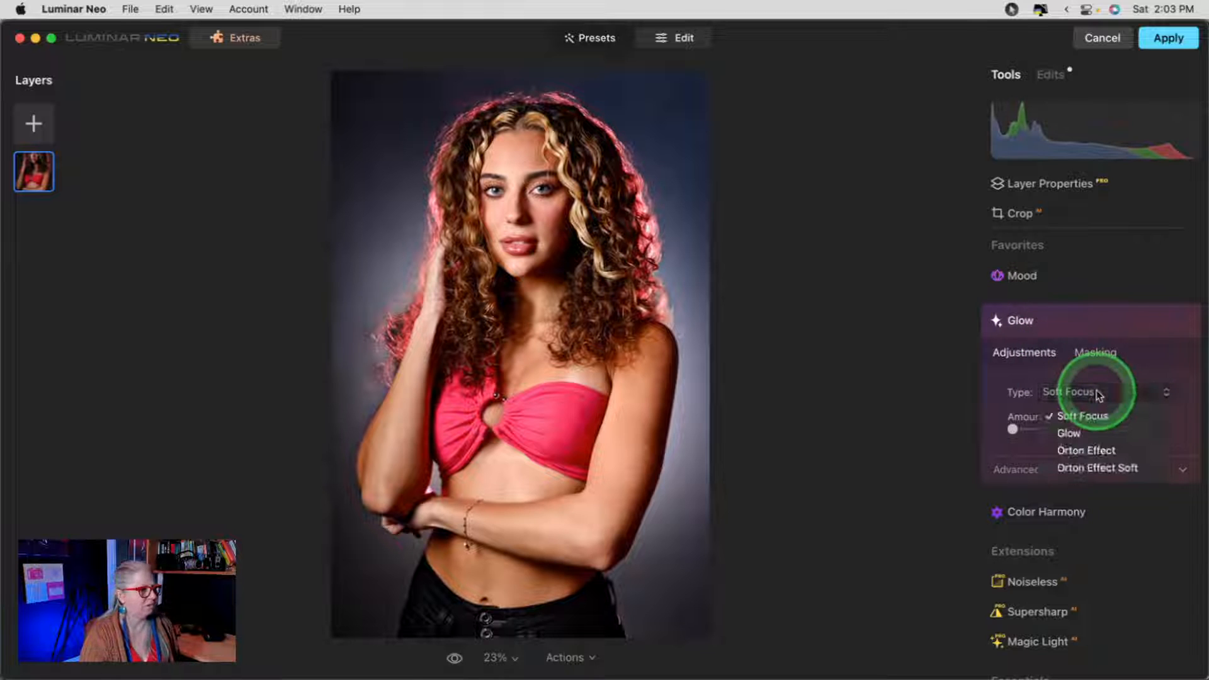
left_click(1093, 451)
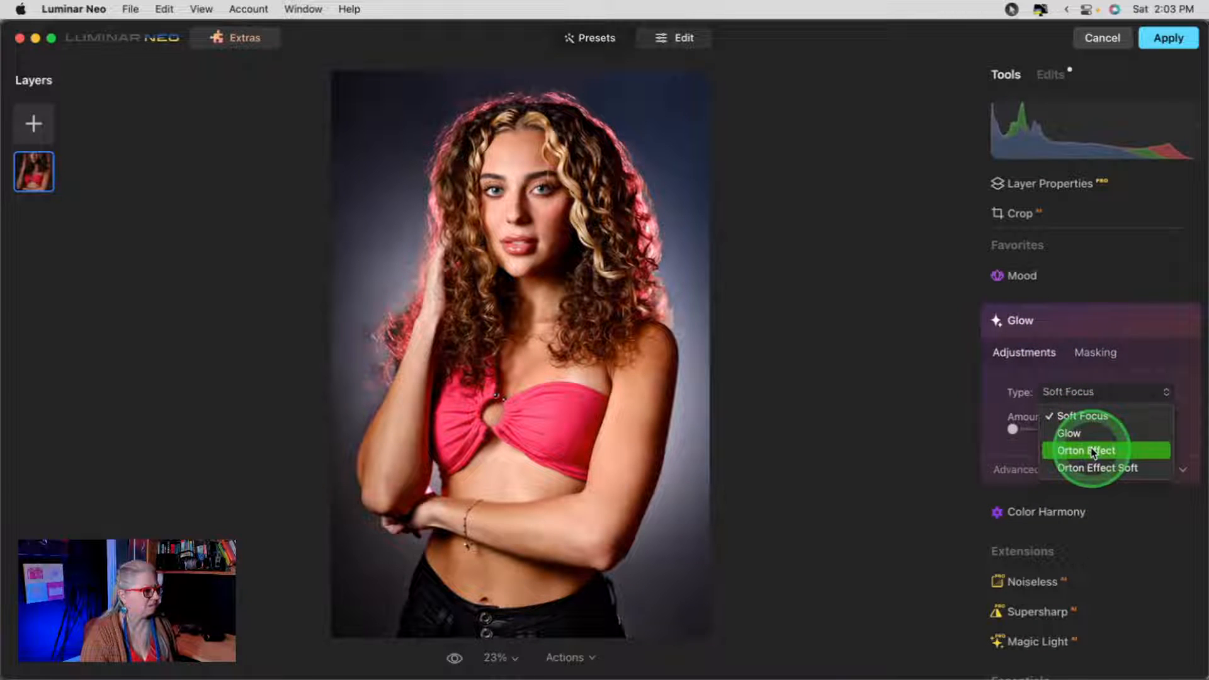
left_click(1062, 474)
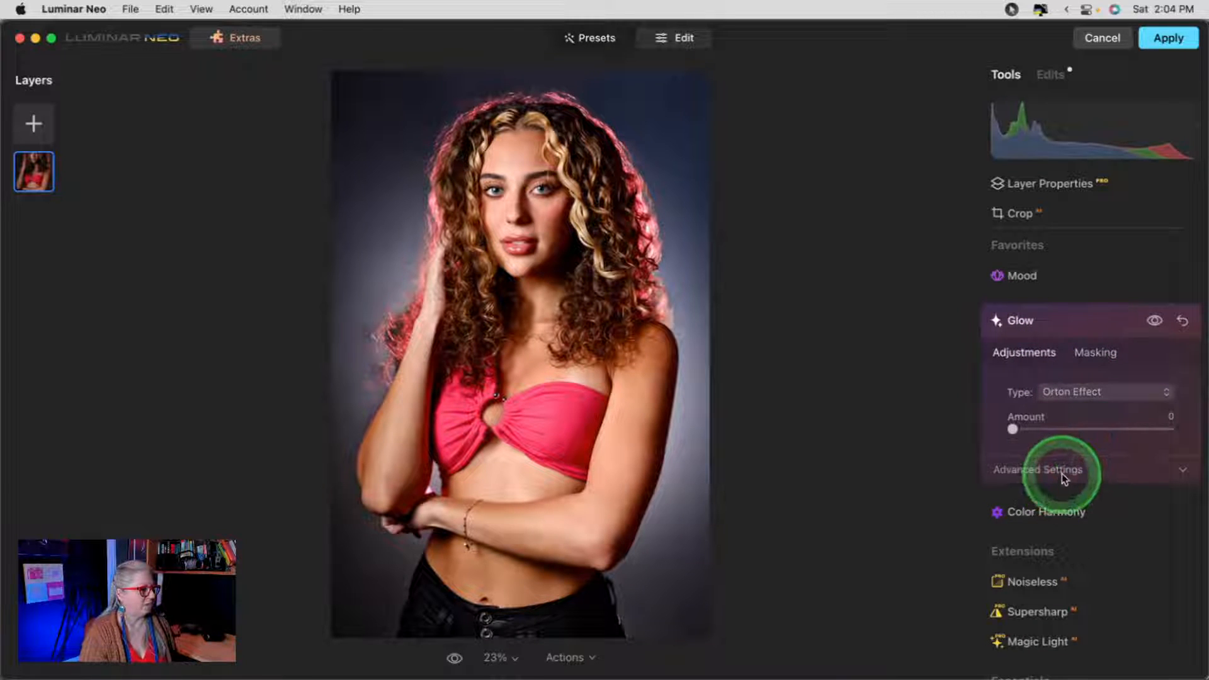
- Set the glow's Amount to 35, Brightness to -76 and Contrast to -6, and compare before and after
left_click_drag(1012, 429, 1076, 432)
left_click_drag(1090, 551, 1031, 549)
left_click_drag(1103, 586, 1085, 585)
left_click(1155, 321)
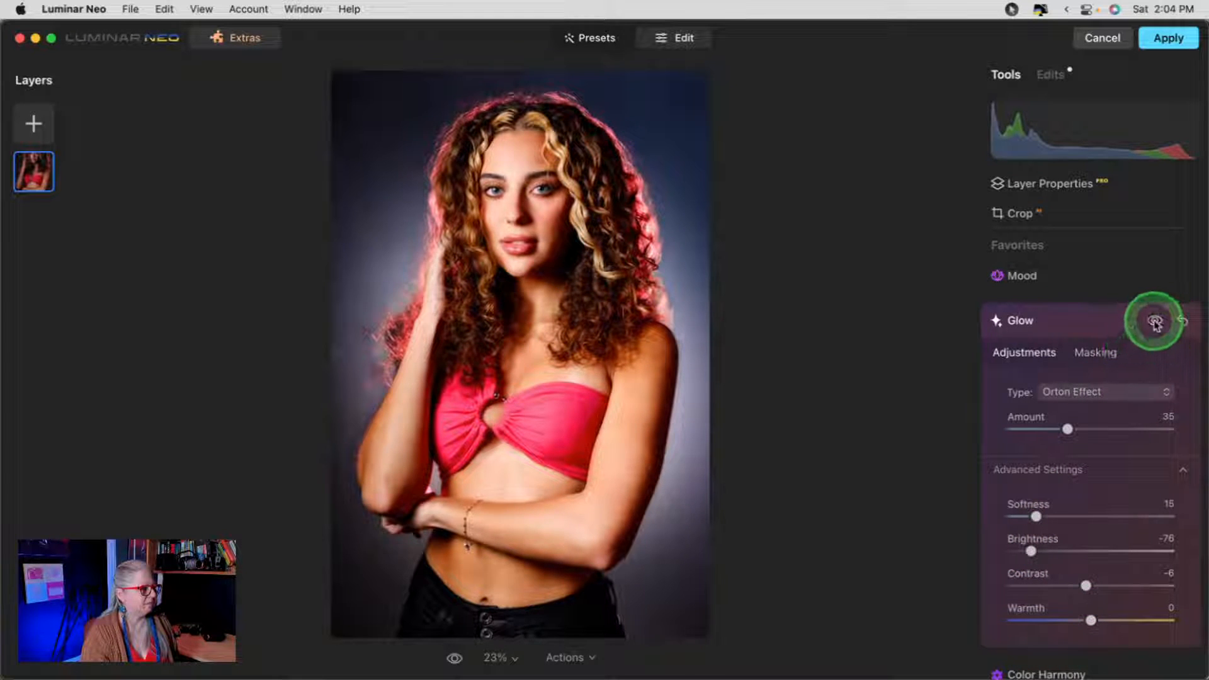
left_click(1155, 322)
left_click(1154, 321)
left_click(1155, 321)
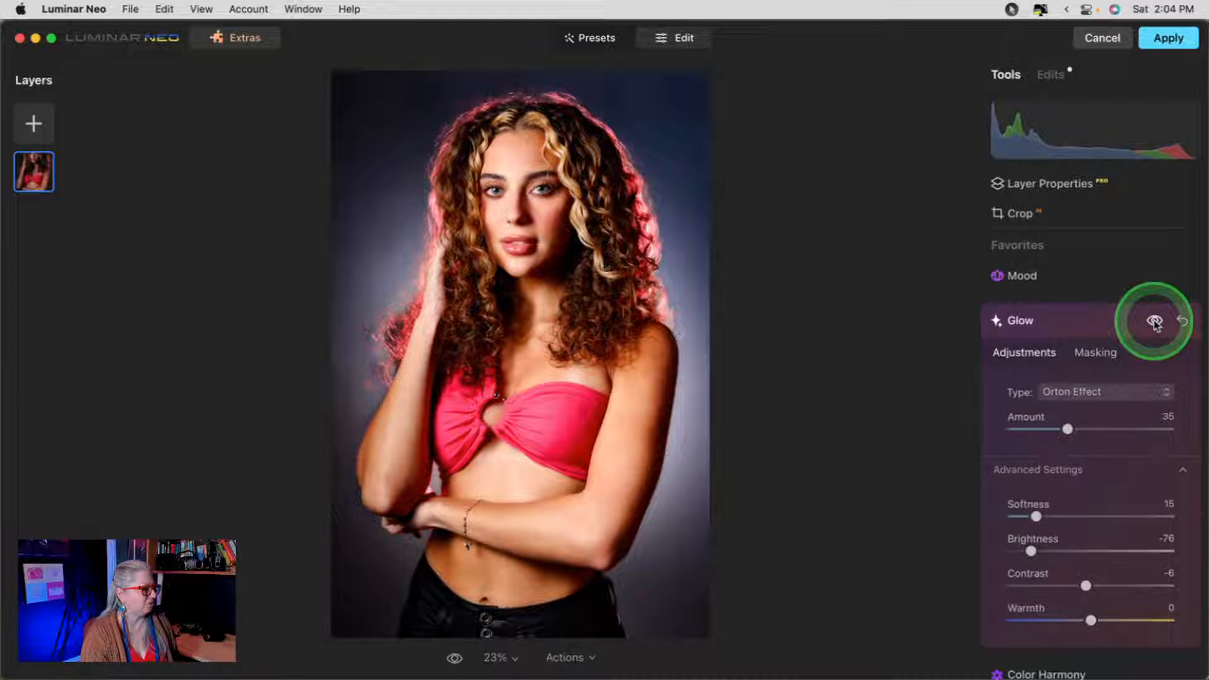
left_click(1155, 322)
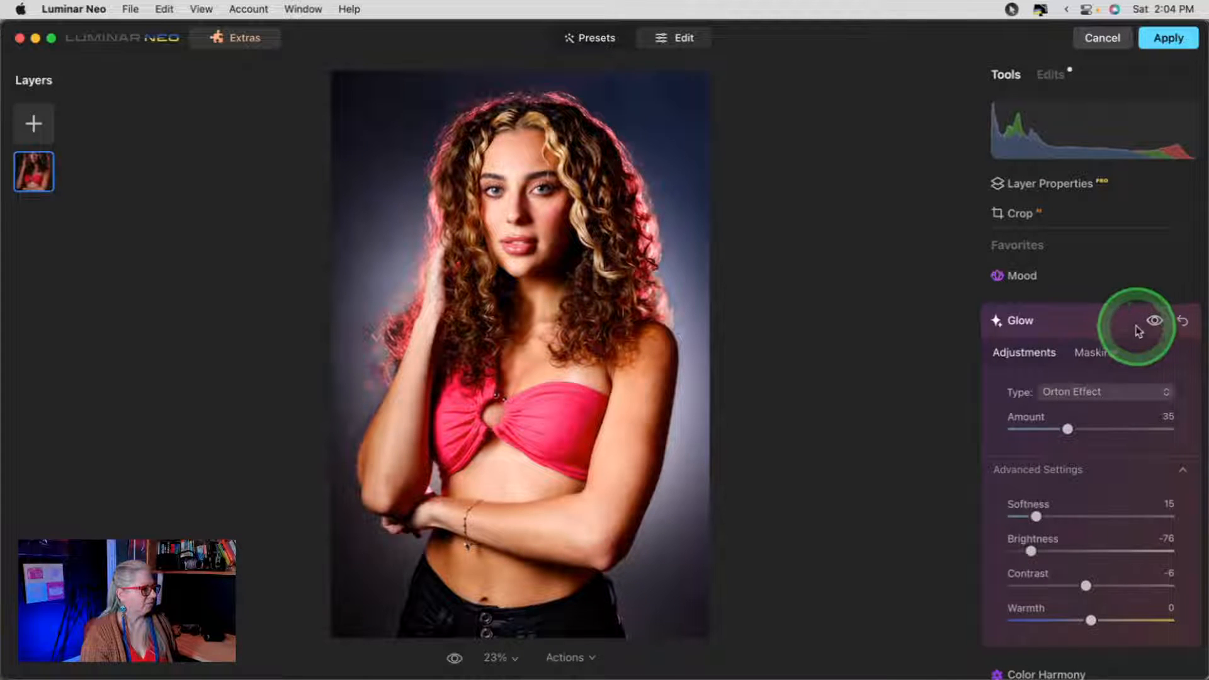
- Change the glow type to Orton Effect Soft with Contrast 24, compare before and after, and collapse the Glow settings
left_click(1094, 427)
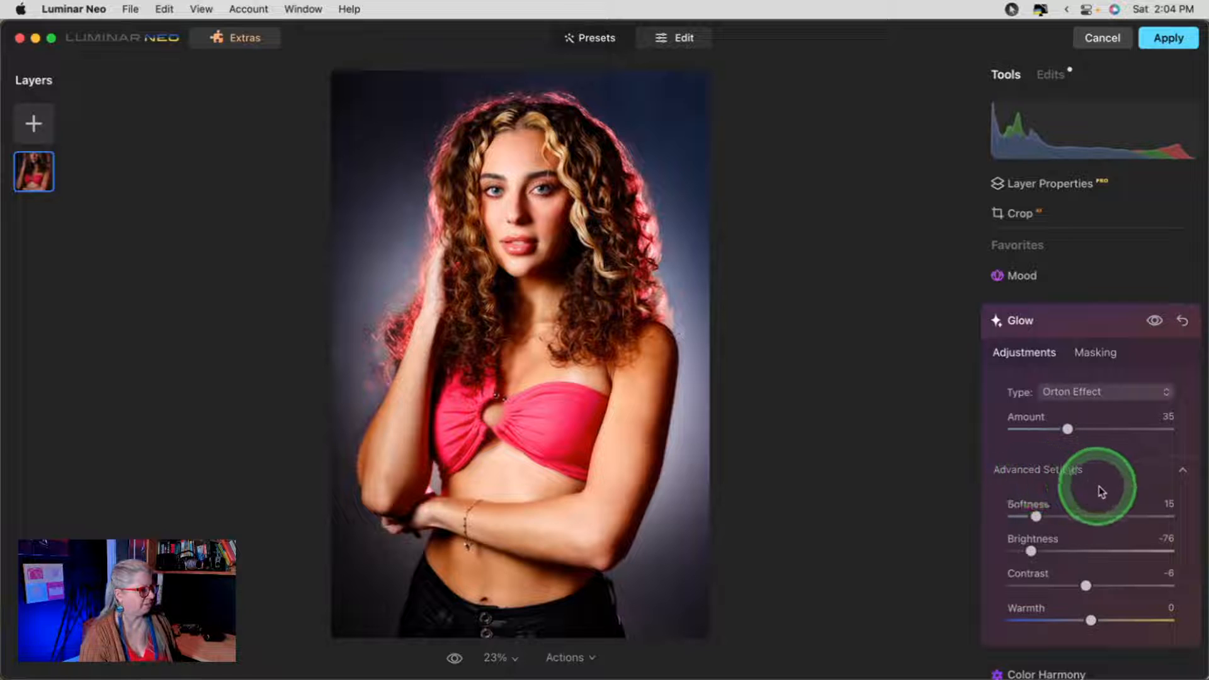
left_click(1079, 393)
left_click(1088, 467)
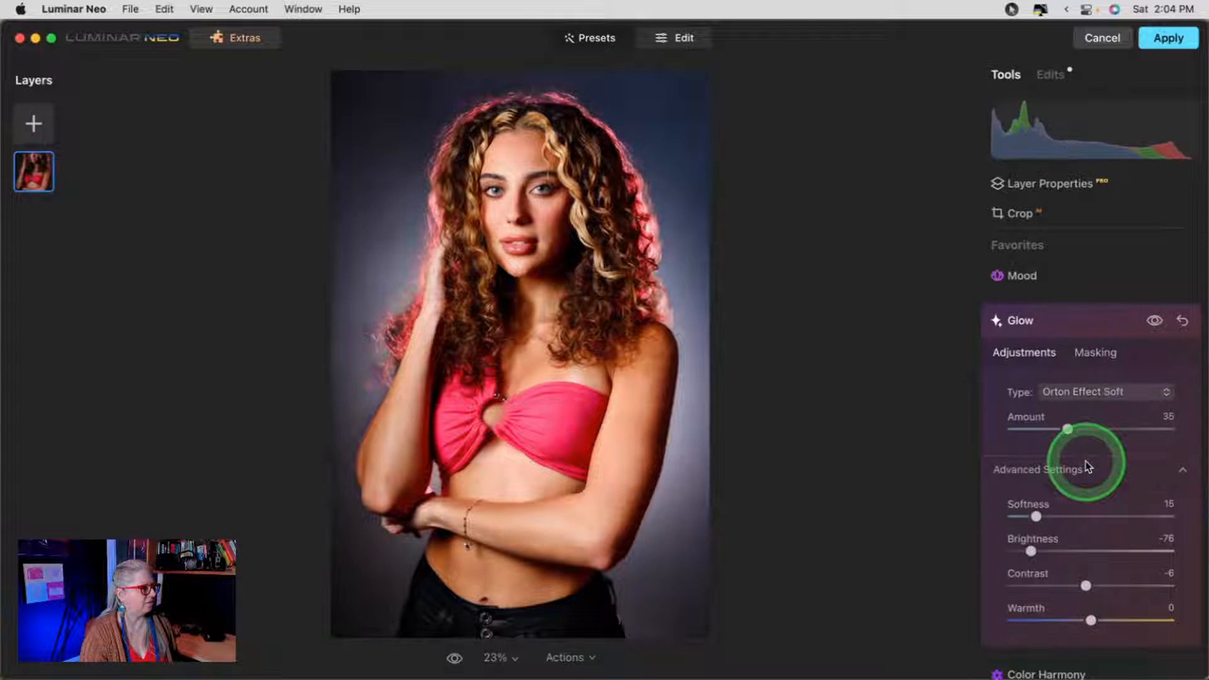
left_click_drag(1086, 588, 1109, 585)
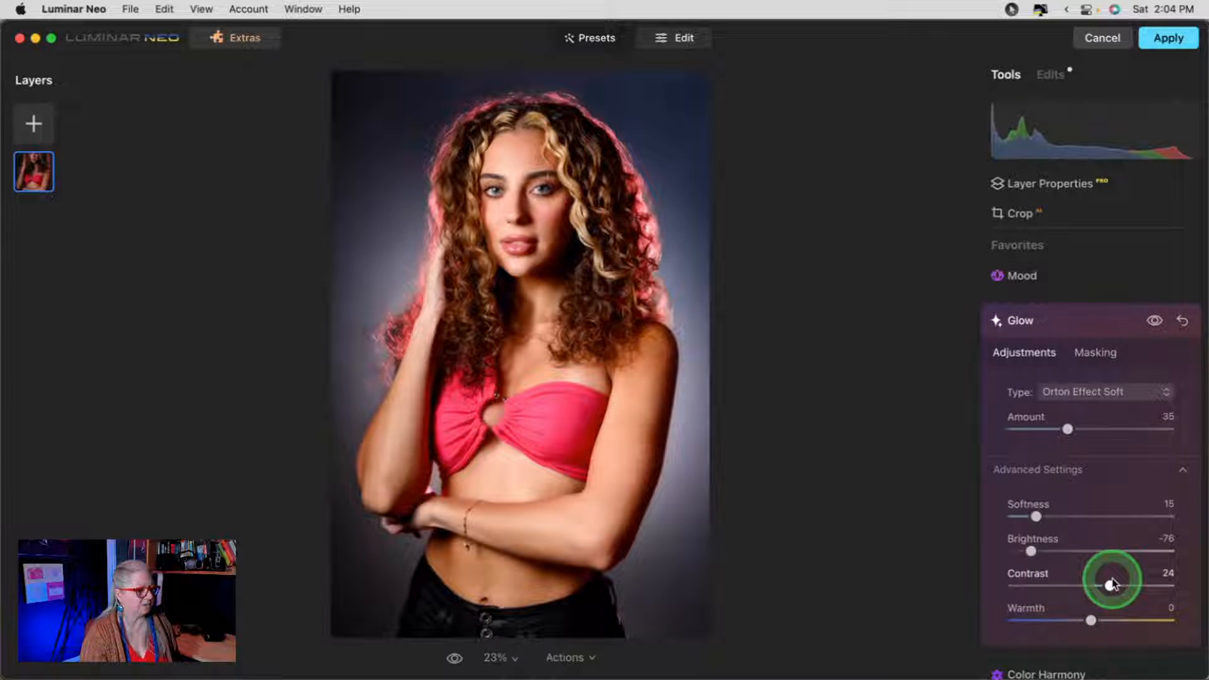
left_click(1153, 322)
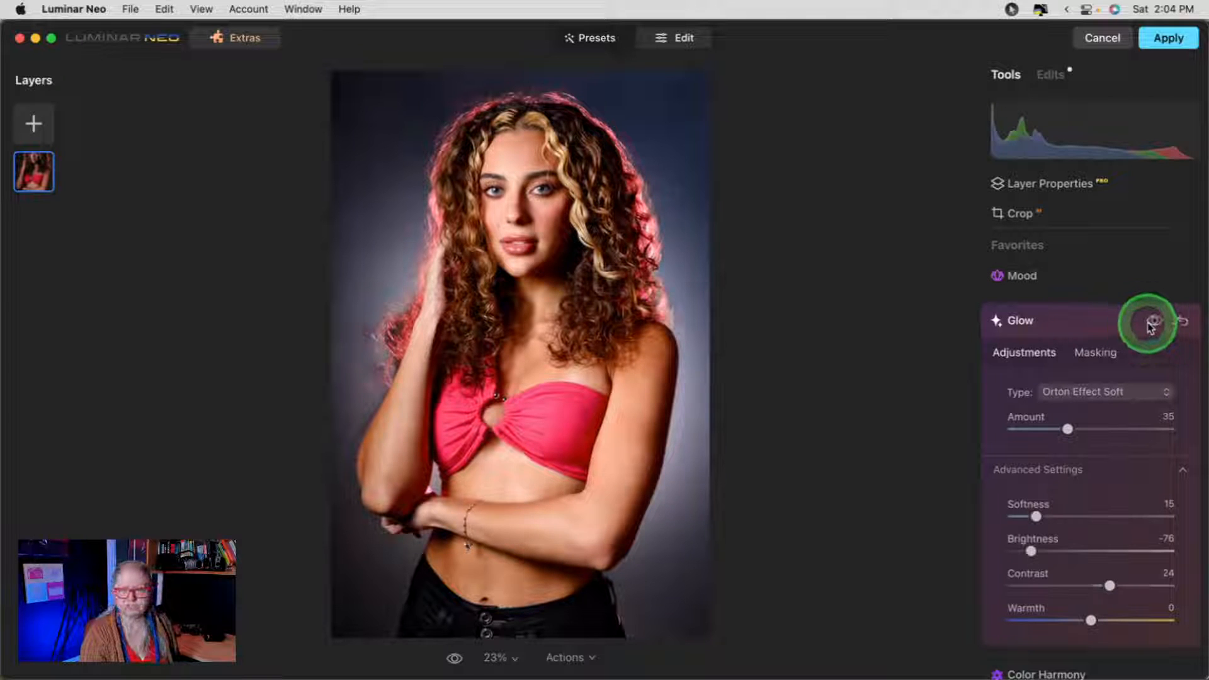
left_click(1031, 551)
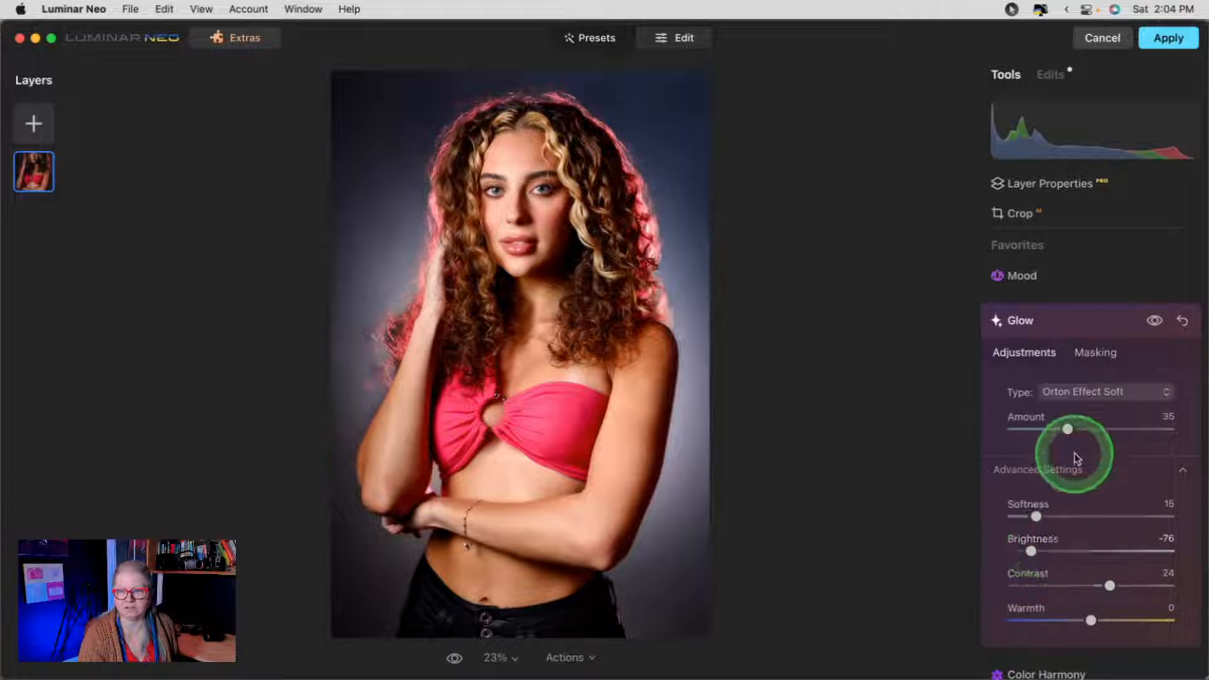
left_click(1088, 325)
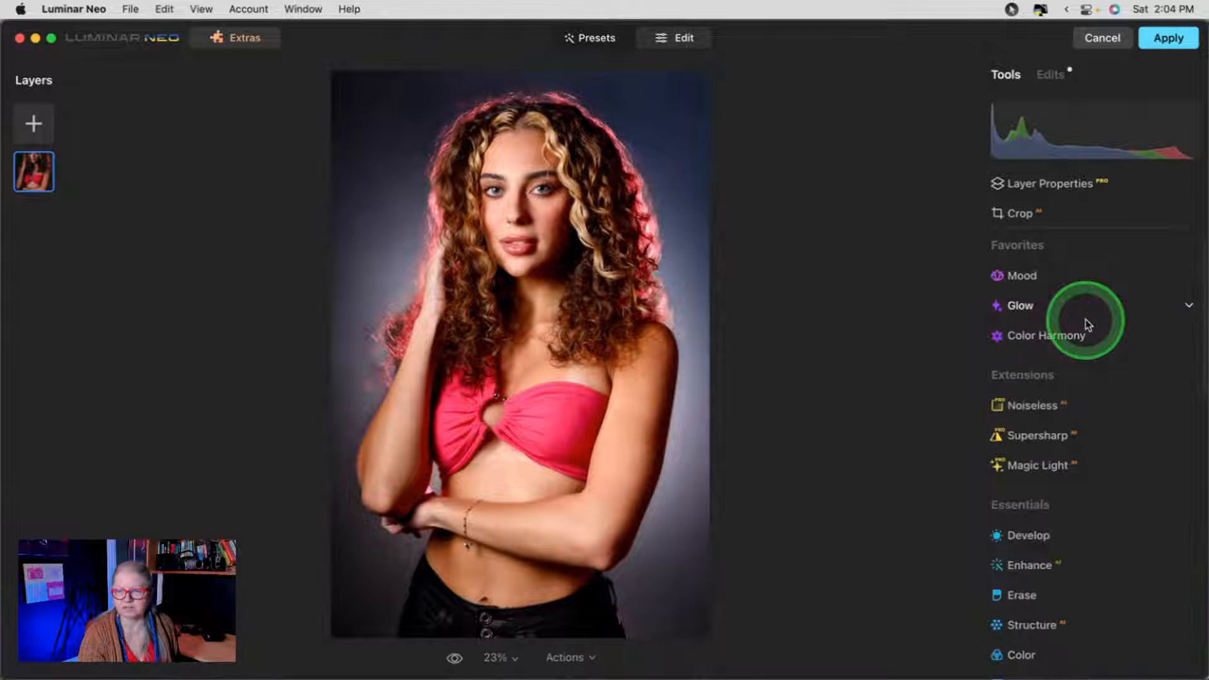
- Set Face Light to 39 with the Face tool and collapse its settings
scroll(1087, 324, "down", 6)
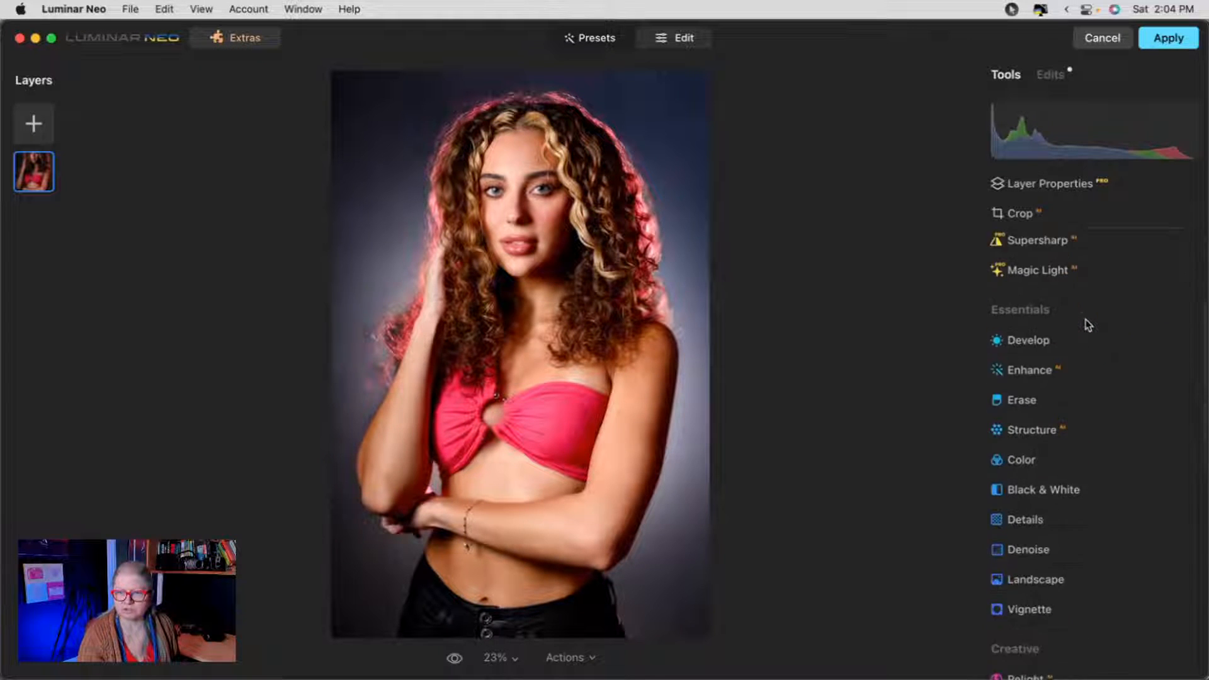
scroll(1088, 324, "down", 7)
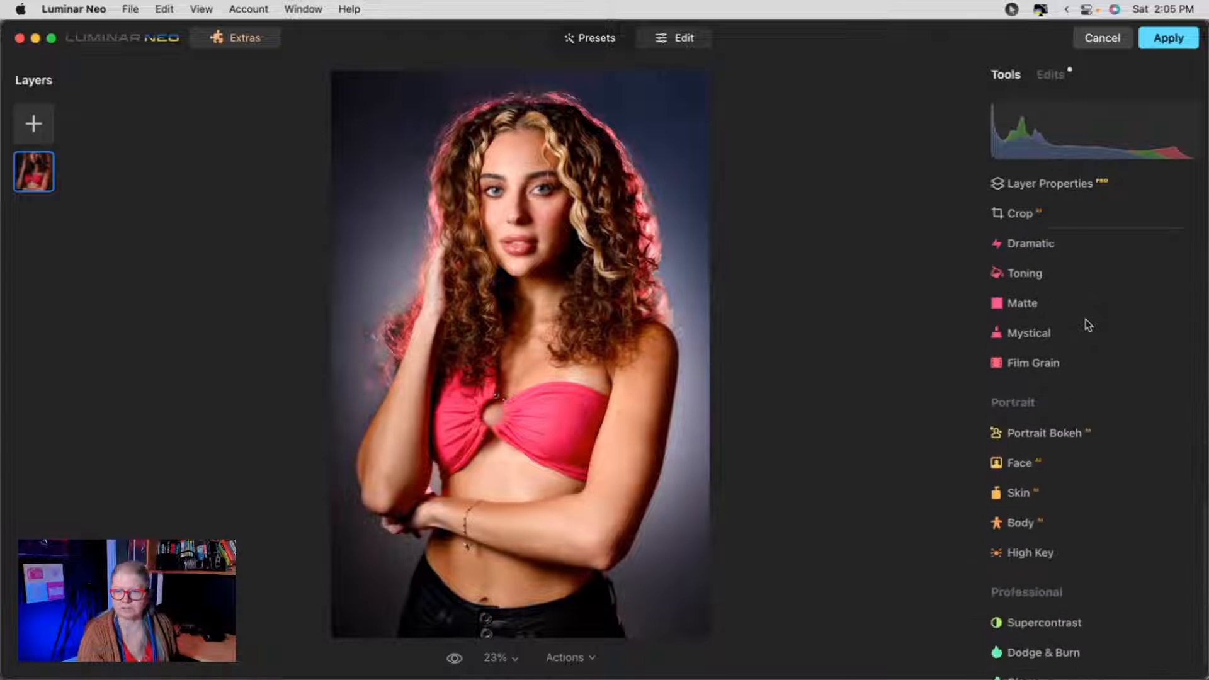
left_click(1019, 431)
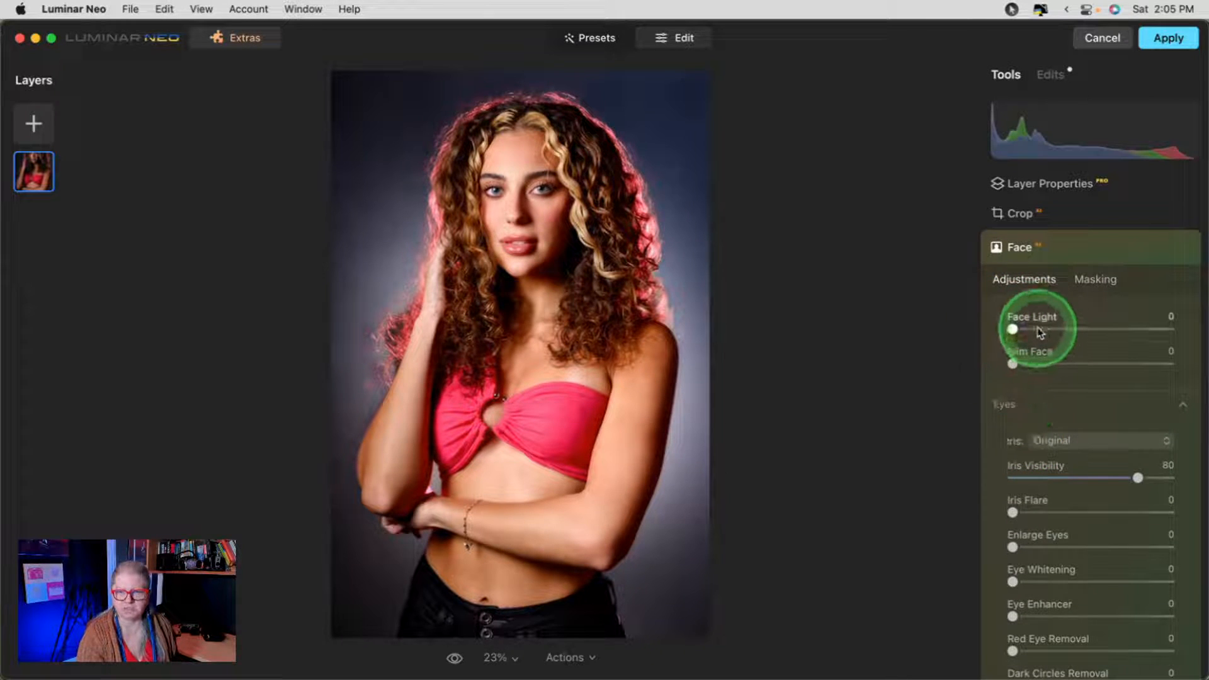
left_click_drag(1048, 331, 1055, 331)
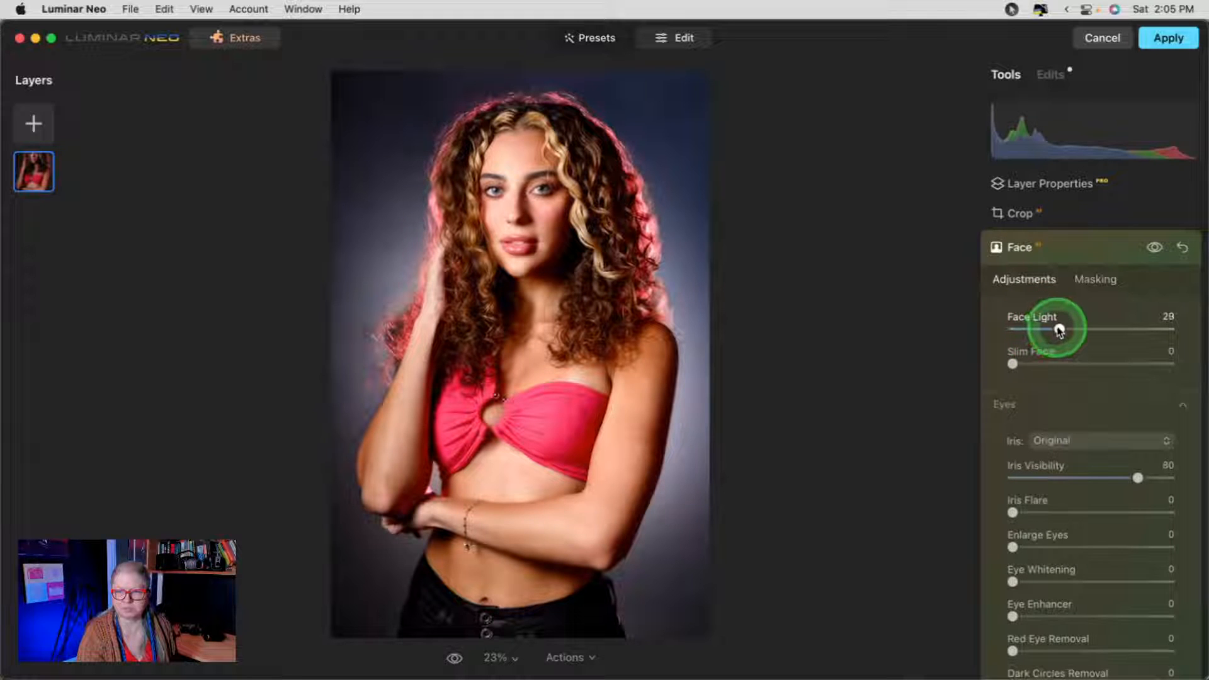
left_click_drag(1061, 329, 1077, 328)
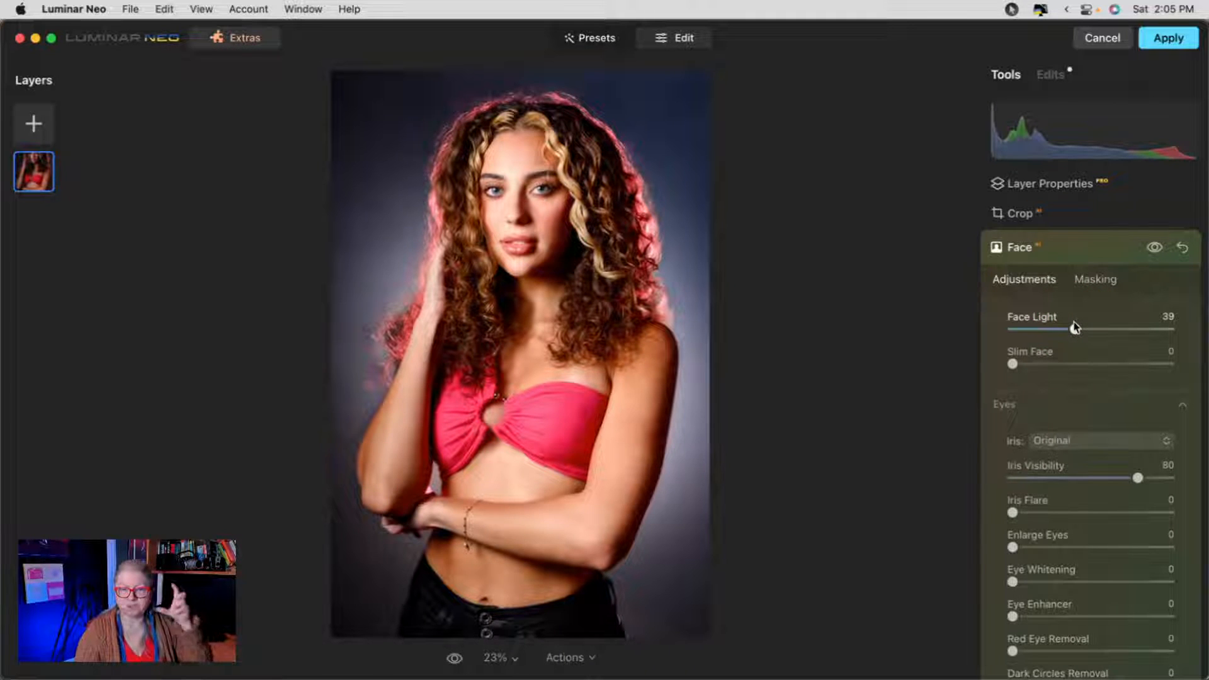
left_click(1071, 248)
- Lower the Exposure to -0.52 in a new Develop adjustment and collapse it
scroll(1078, 382, "up", 10)
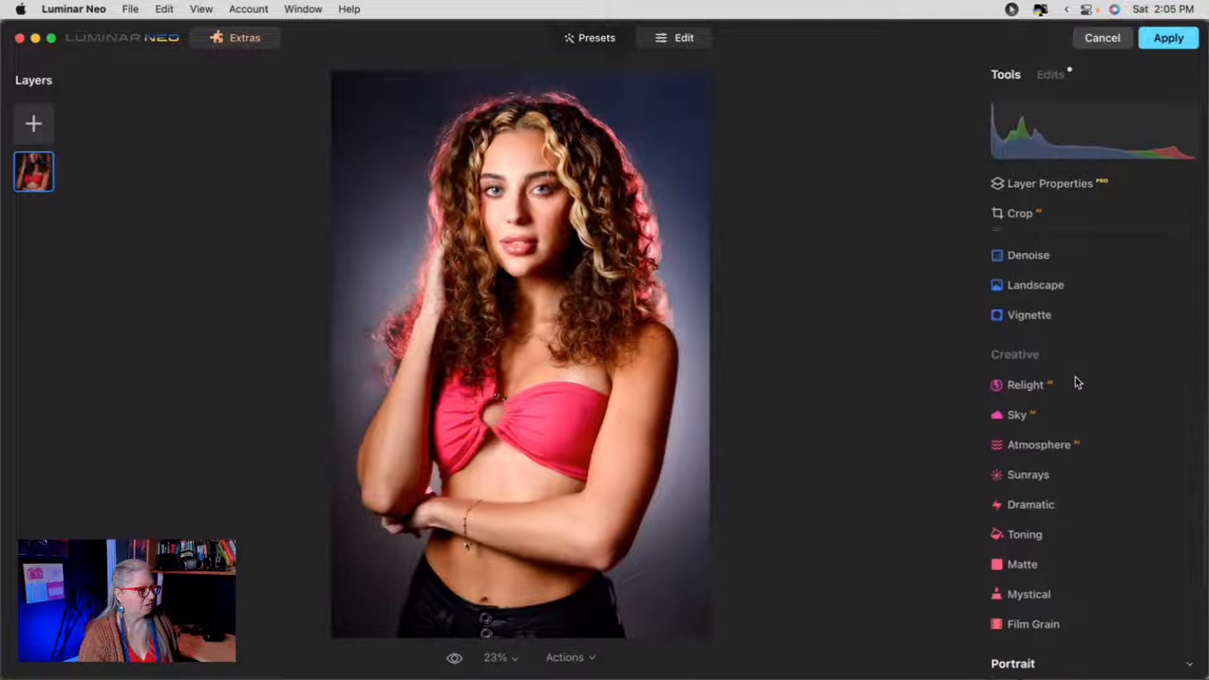
scroll(1066, 342, "up", 3)
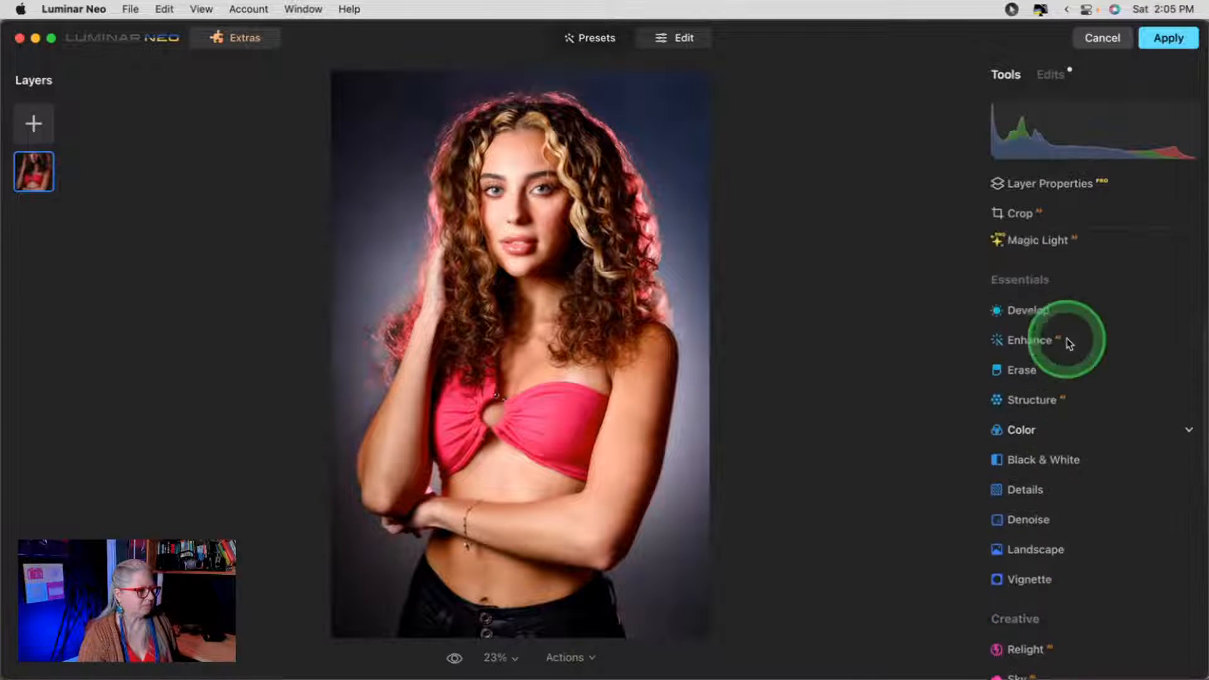
left_click(1063, 323)
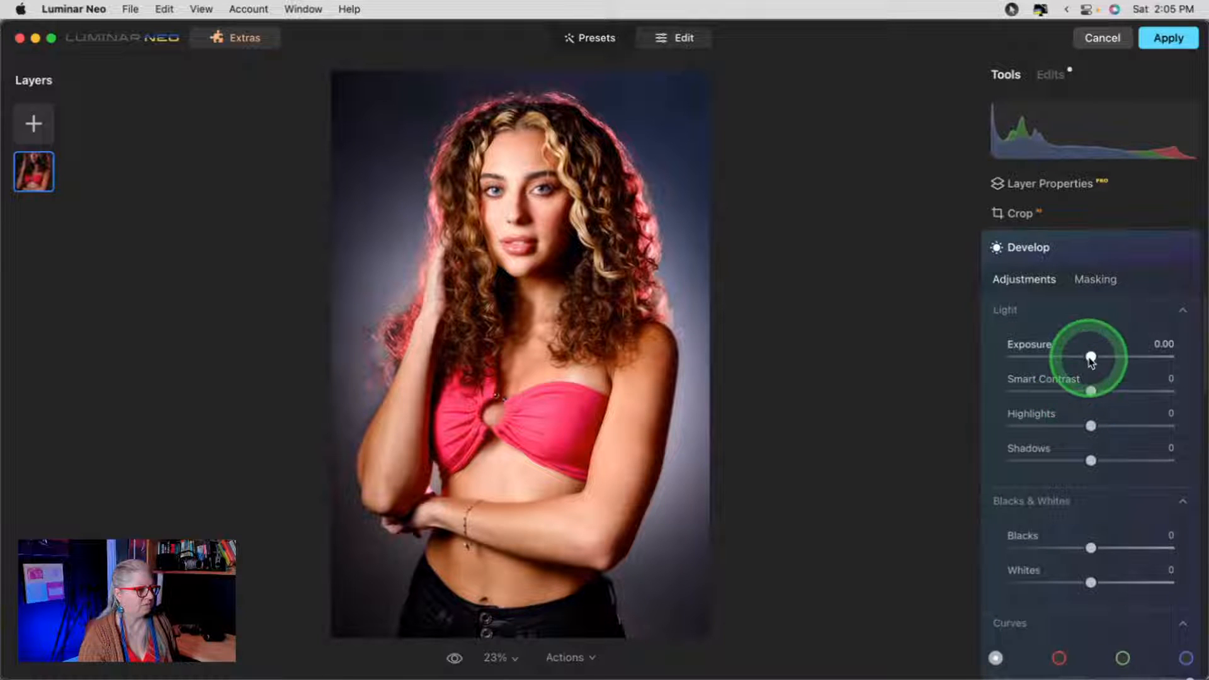
left_click_drag(1090, 357, 1084, 357)
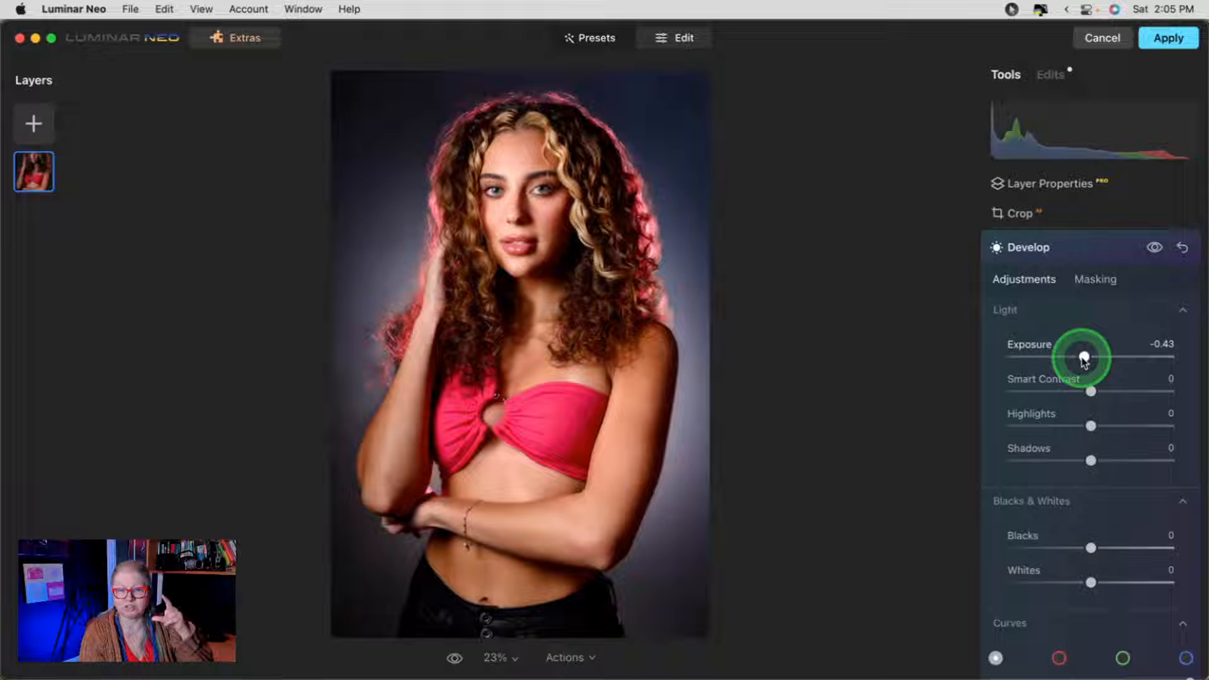
left_click_drag(1083, 358, 1083, 357)
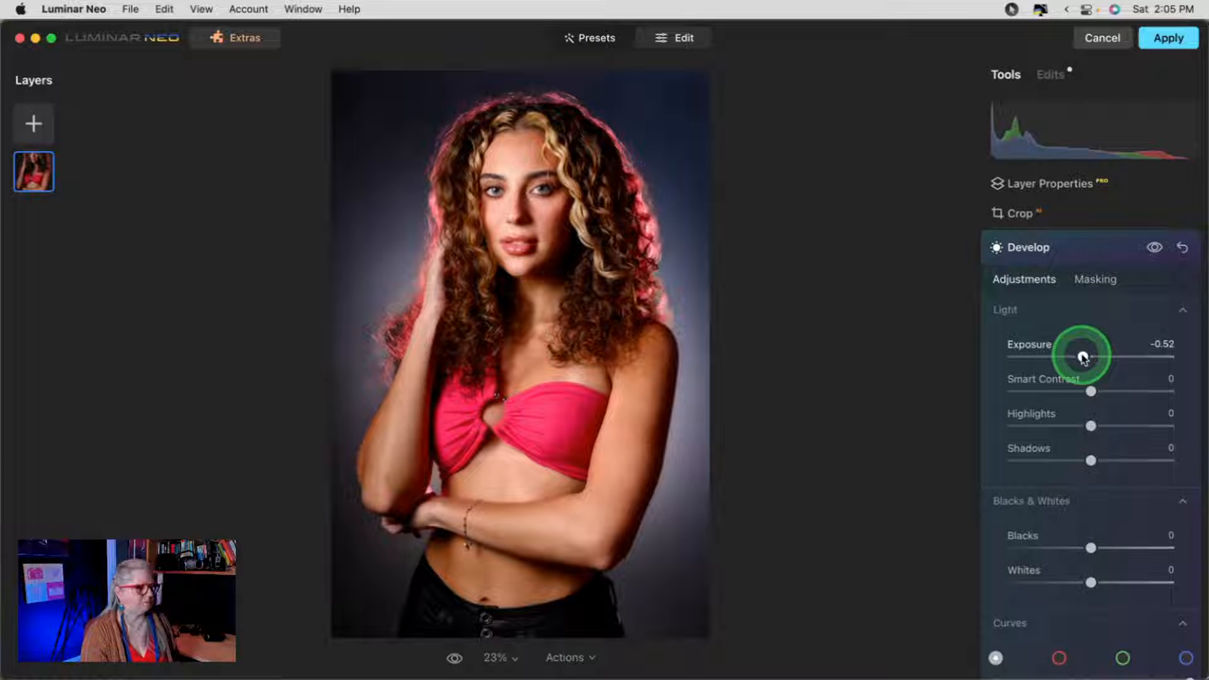
left_click_drag(1083, 357, 1083, 357)
left_click(1077, 235)
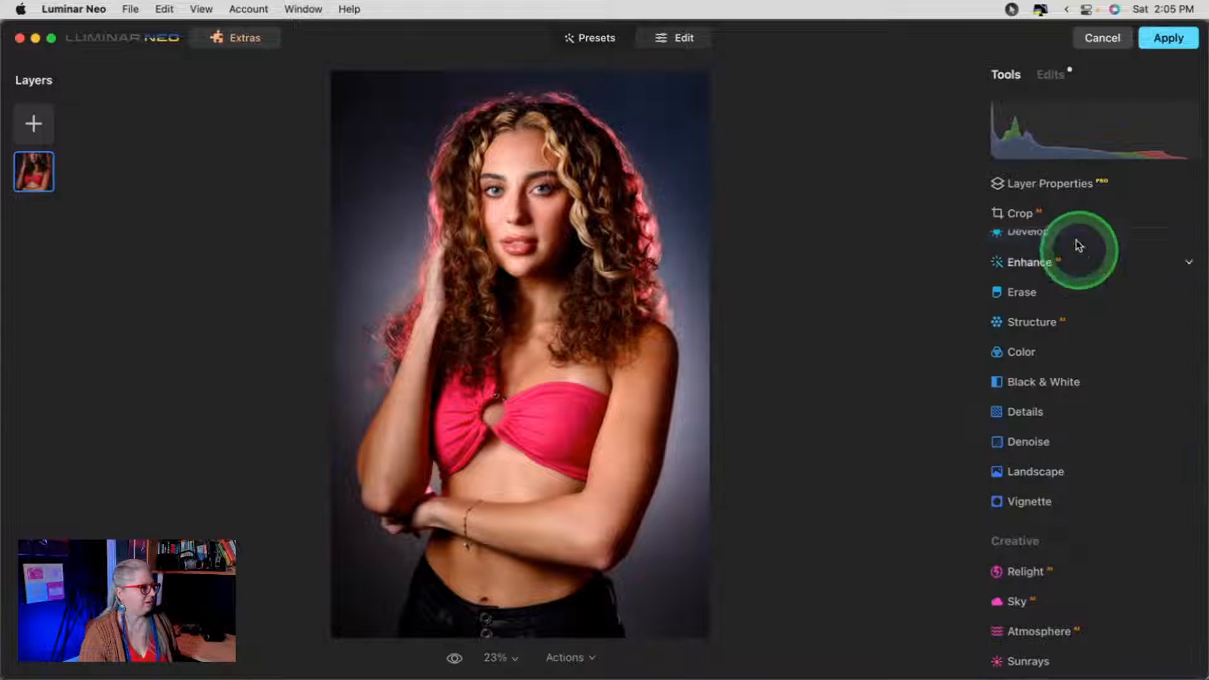
- Review the portrait's stack of applied edits, inspecting the Glow settings and returning to the latest Develop edit
left_click(1052, 134)
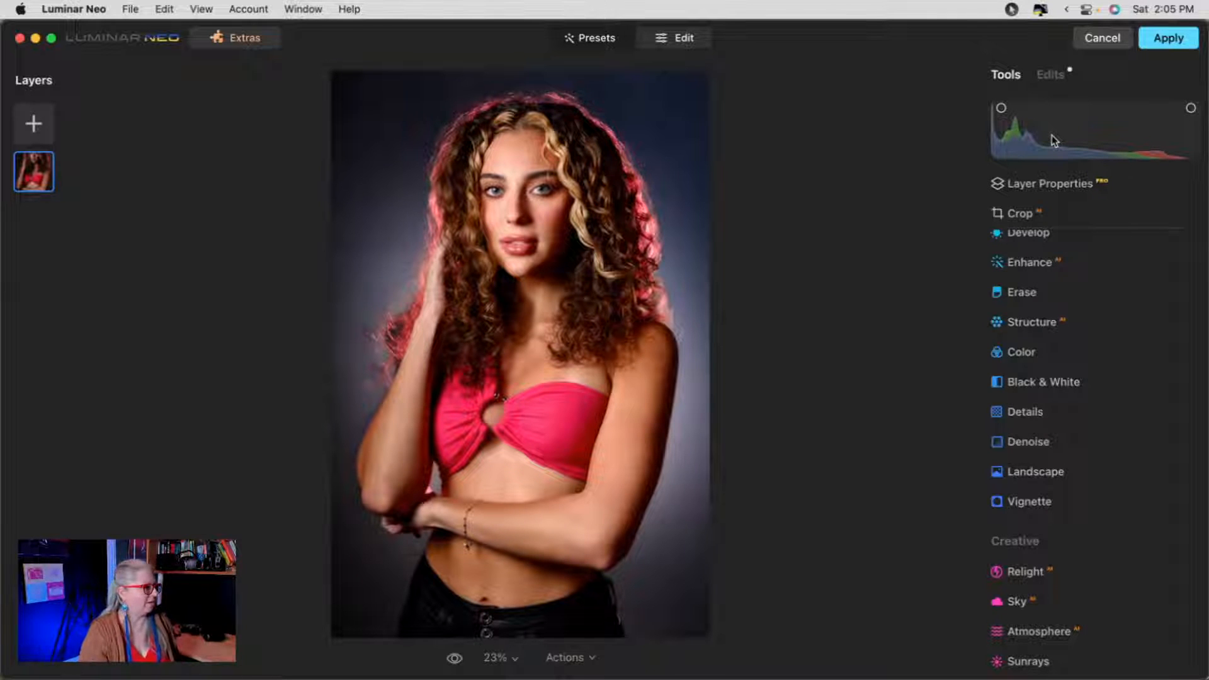
left_click(1050, 74)
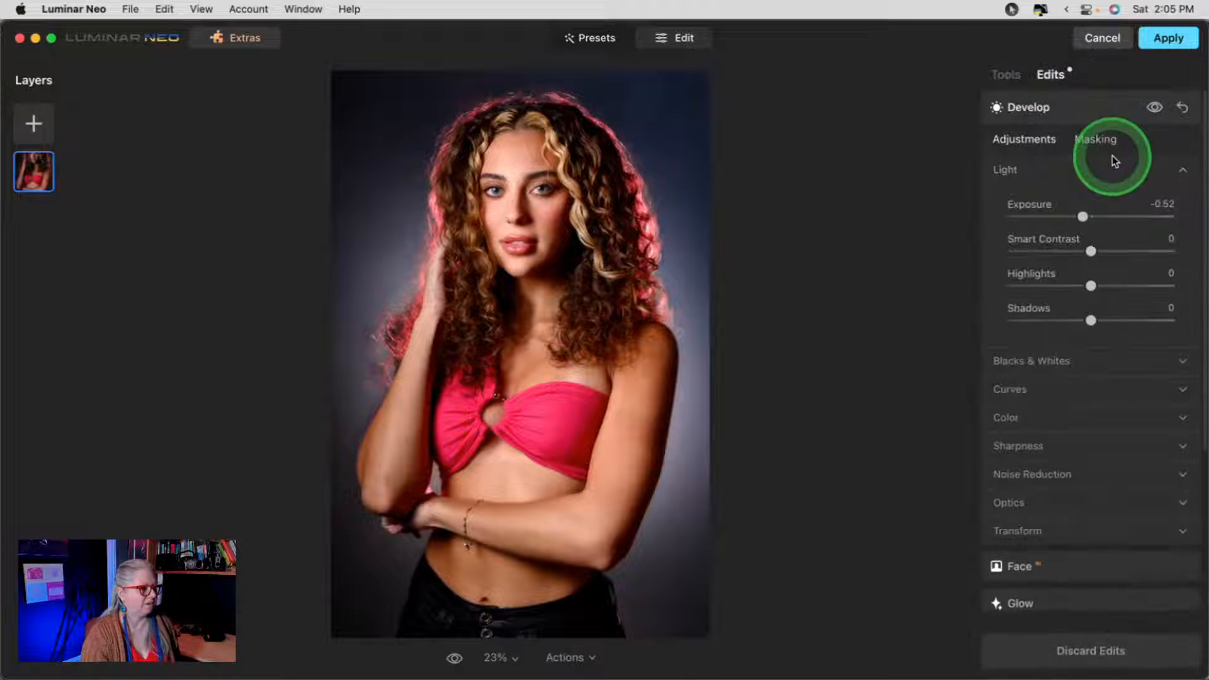
scroll(1098, 512, "down", 4)
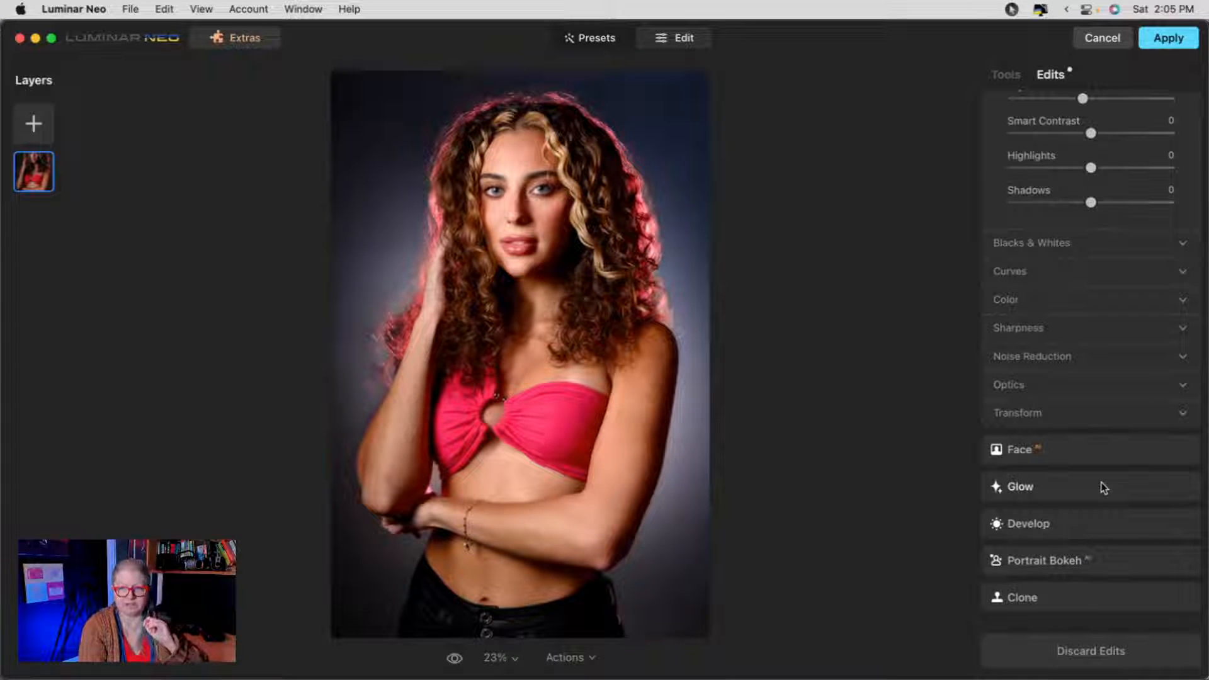
left_click(1104, 487)
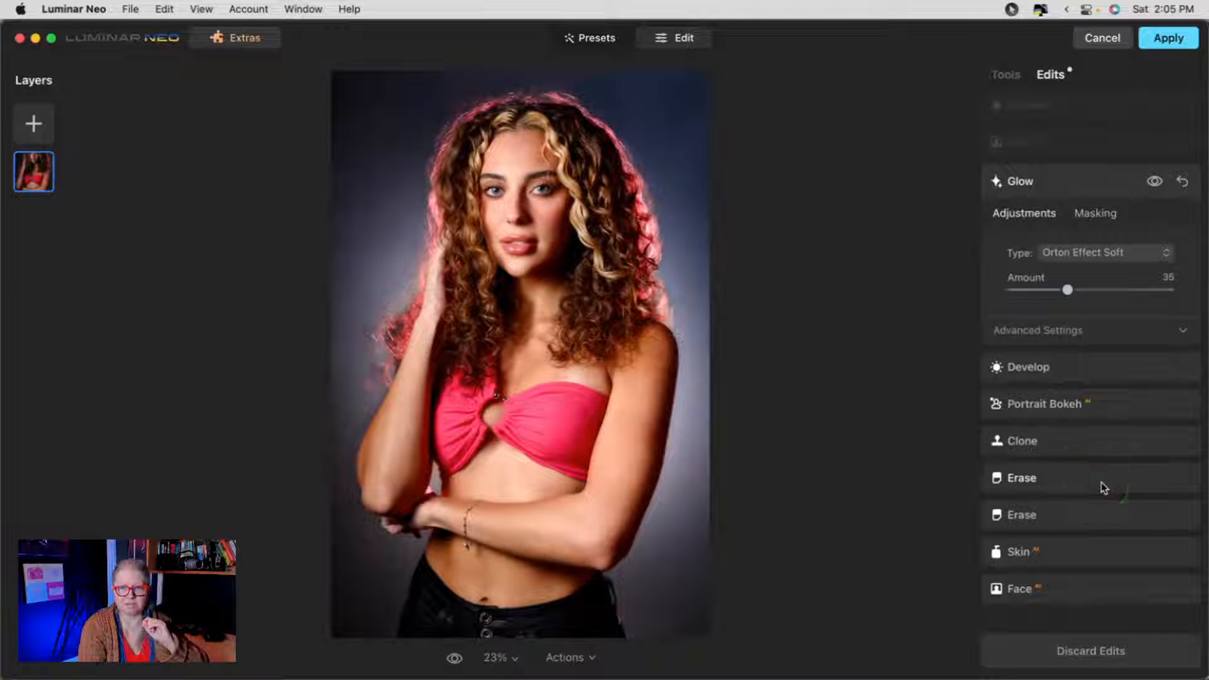
mouse_move(1100, 485)
left_mouse_down()
mouse_move(1060, 168)
mouse_move(1076, 108)
left_mouse_up()
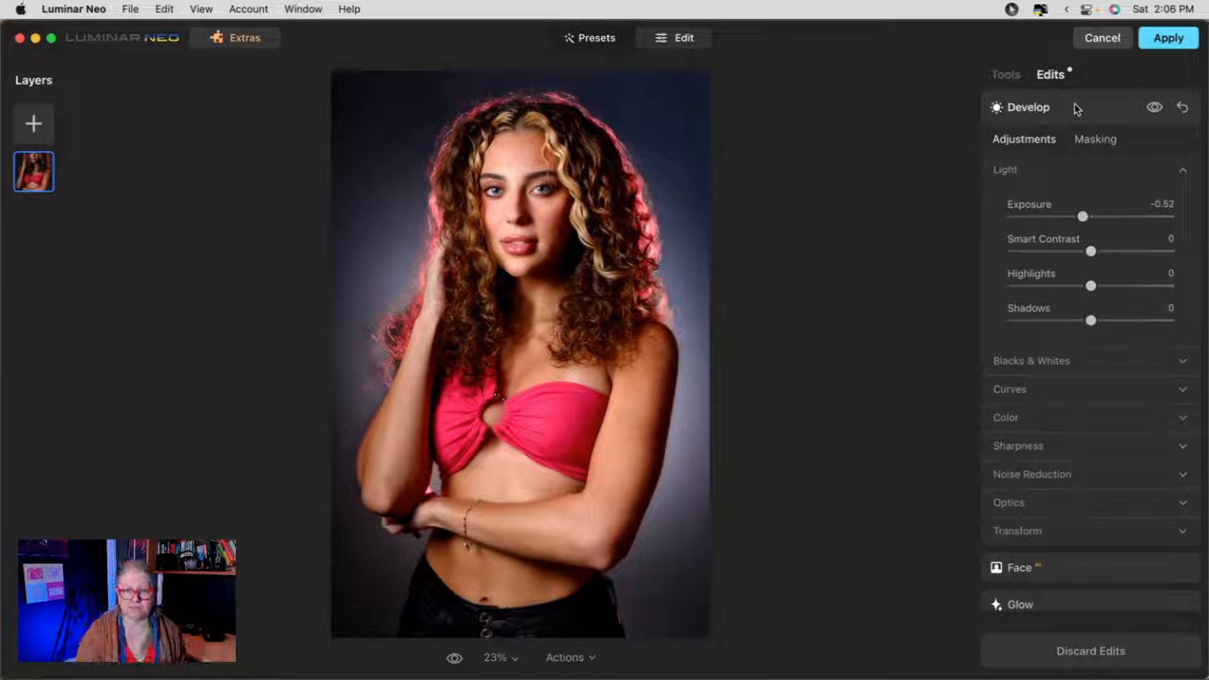
- Revise the applied edits by setting the latest Develop edit's Exposure to -1.22 and readjusting Face Light
left_click_drag(1082, 216, 1071, 216)
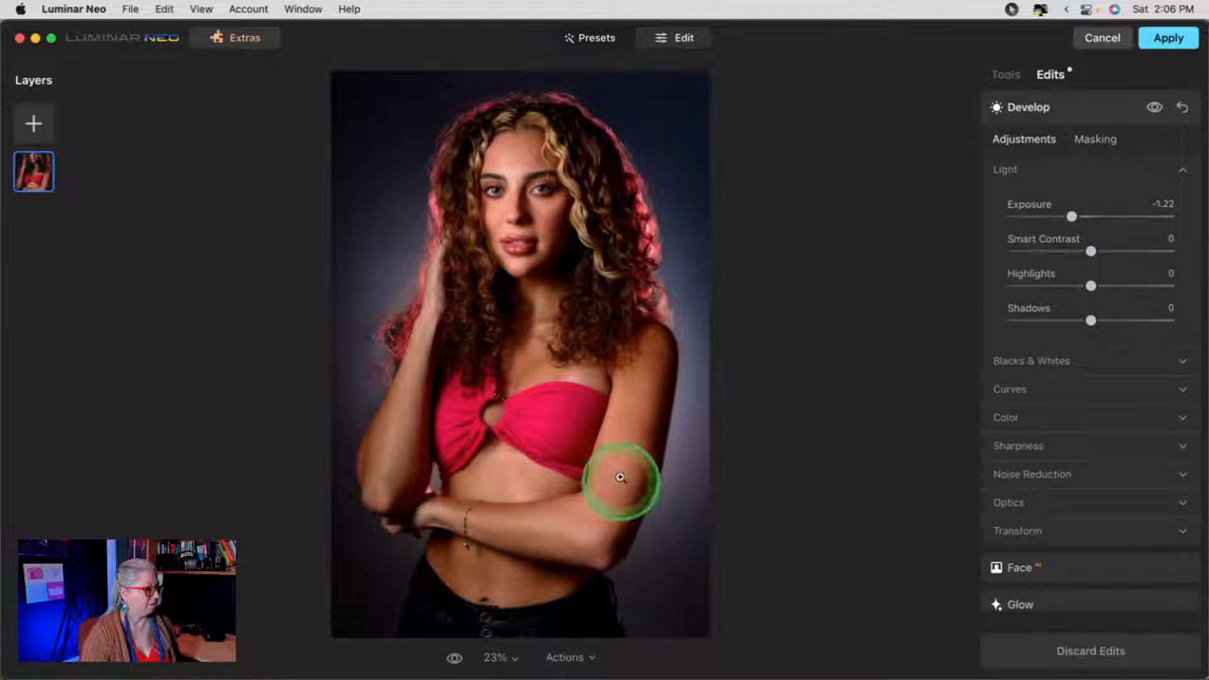
scroll(1021, 372, "down", 3)
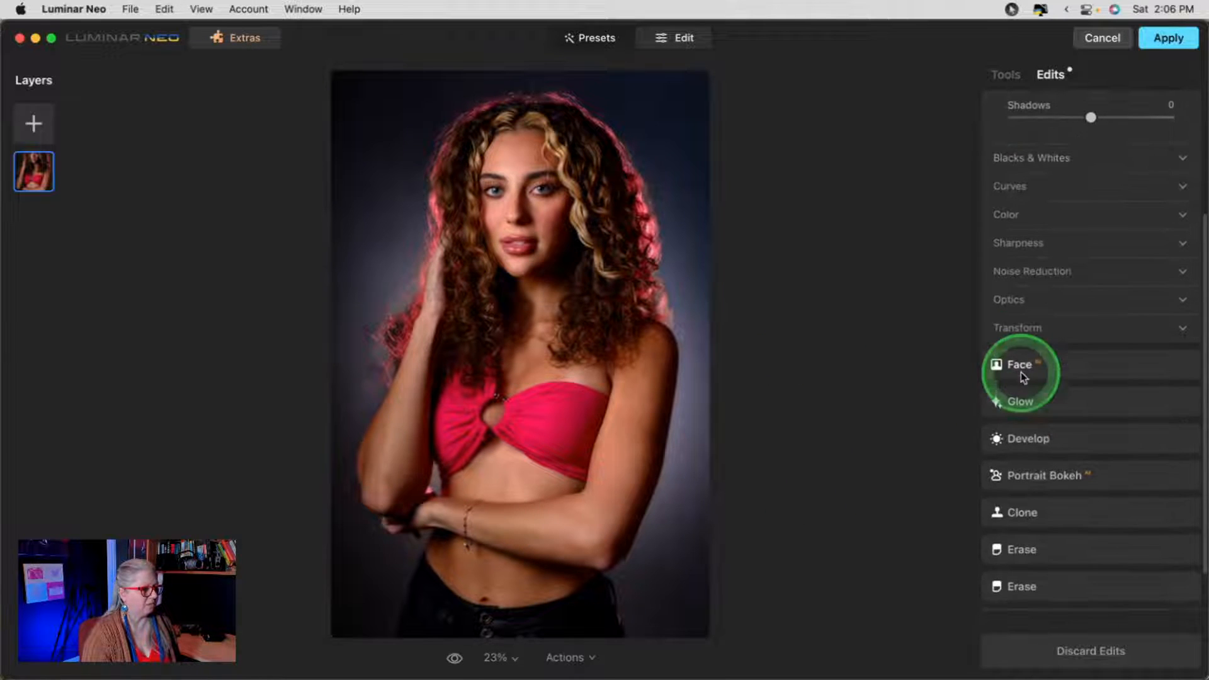
left_click(1067, 369)
mouse_move(1075, 226)
left_mouse_down()
mouse_move(1088, 227)
mouse_move(1077, 214)
left_mouse_up()
left_click(1069, 108)
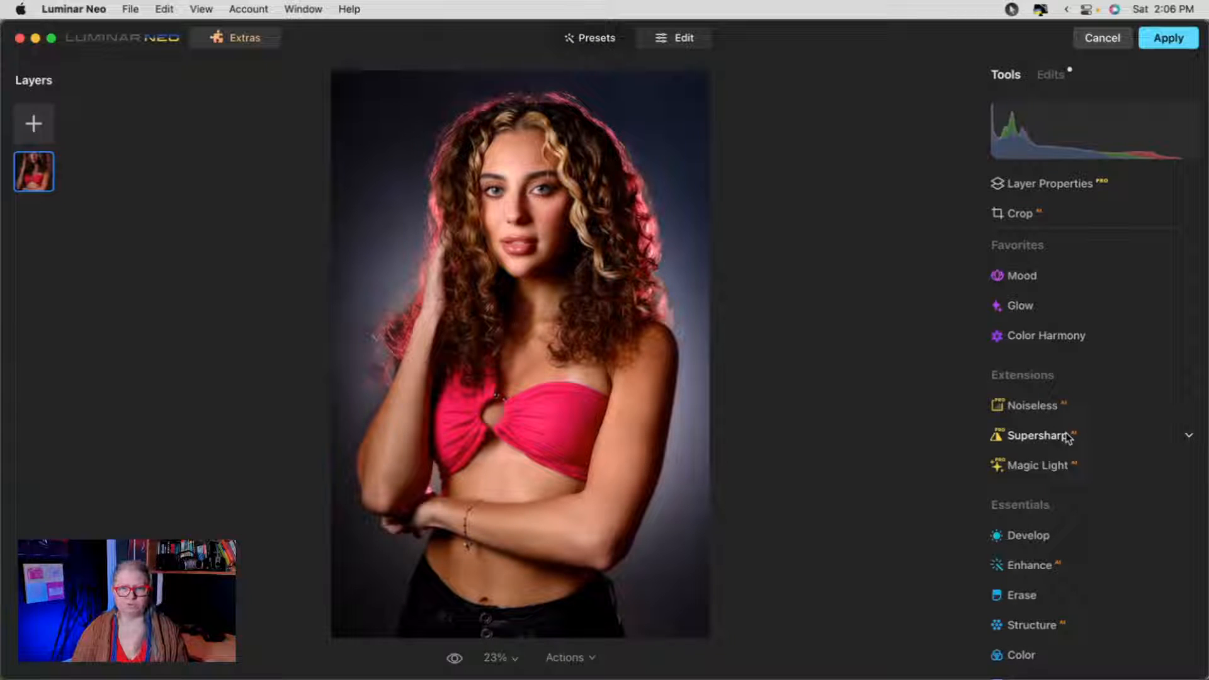
- Apply the edits, return to Lightroom Classic, and compare the edited portrait with the original
left_click(1167, 39)
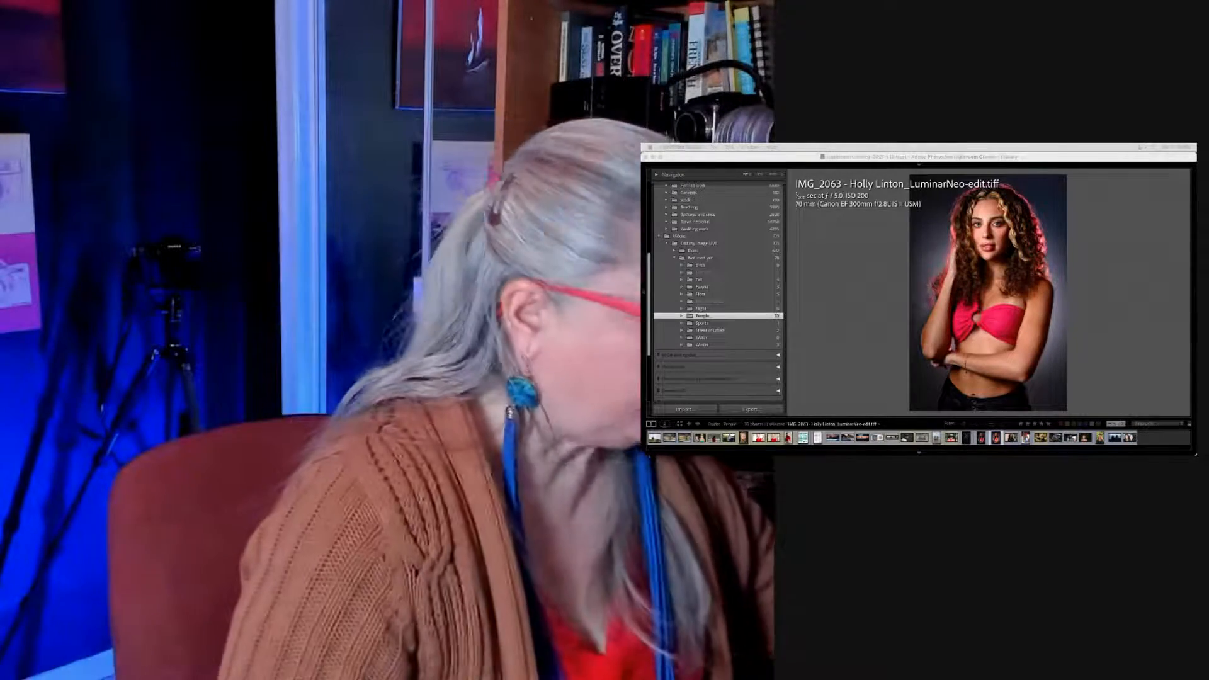
left_click(1116, 249)
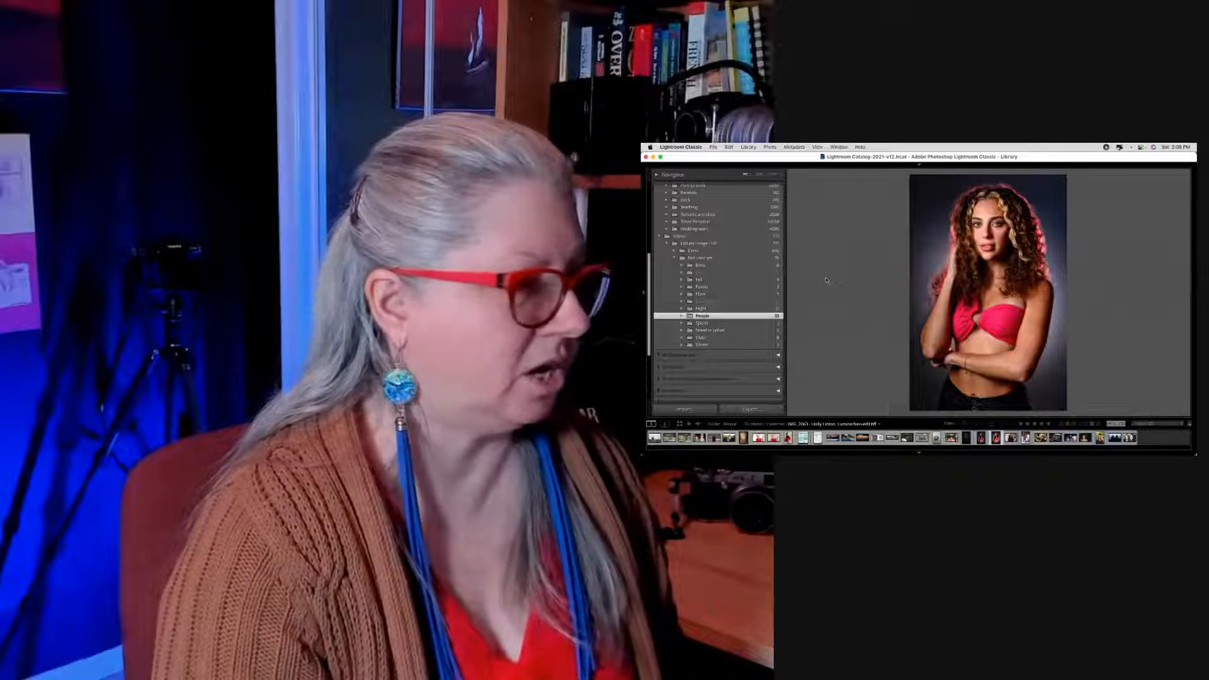
key("Left")
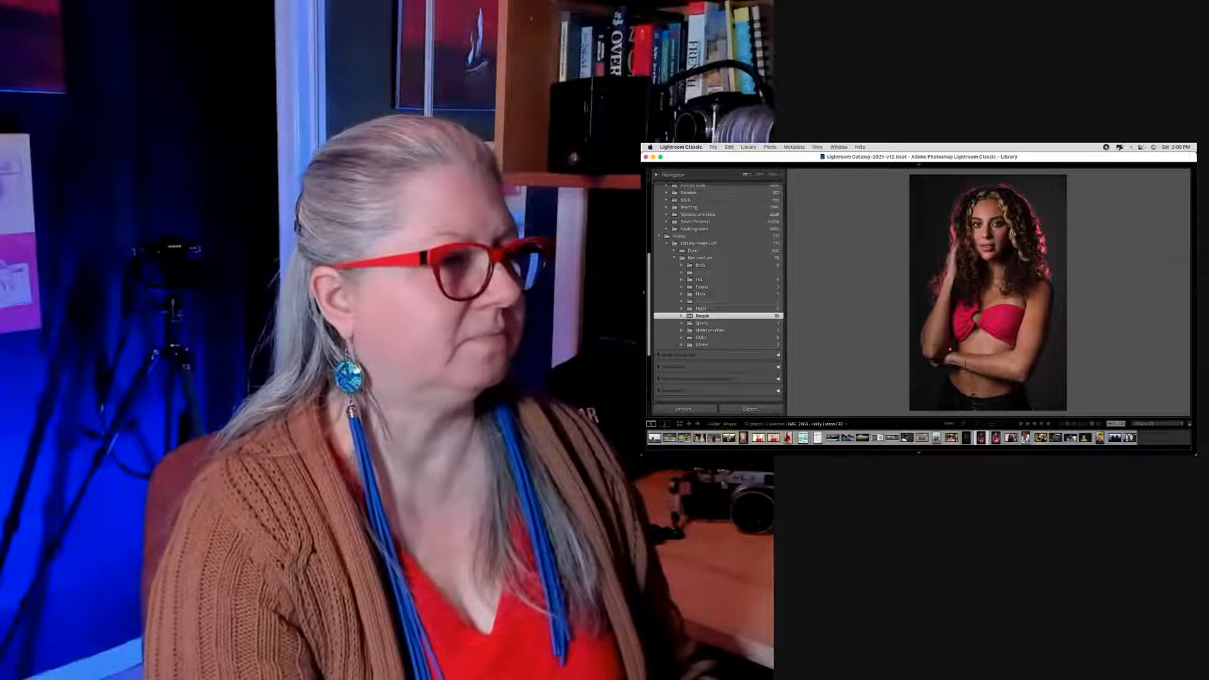
key("Right")
key("Left")
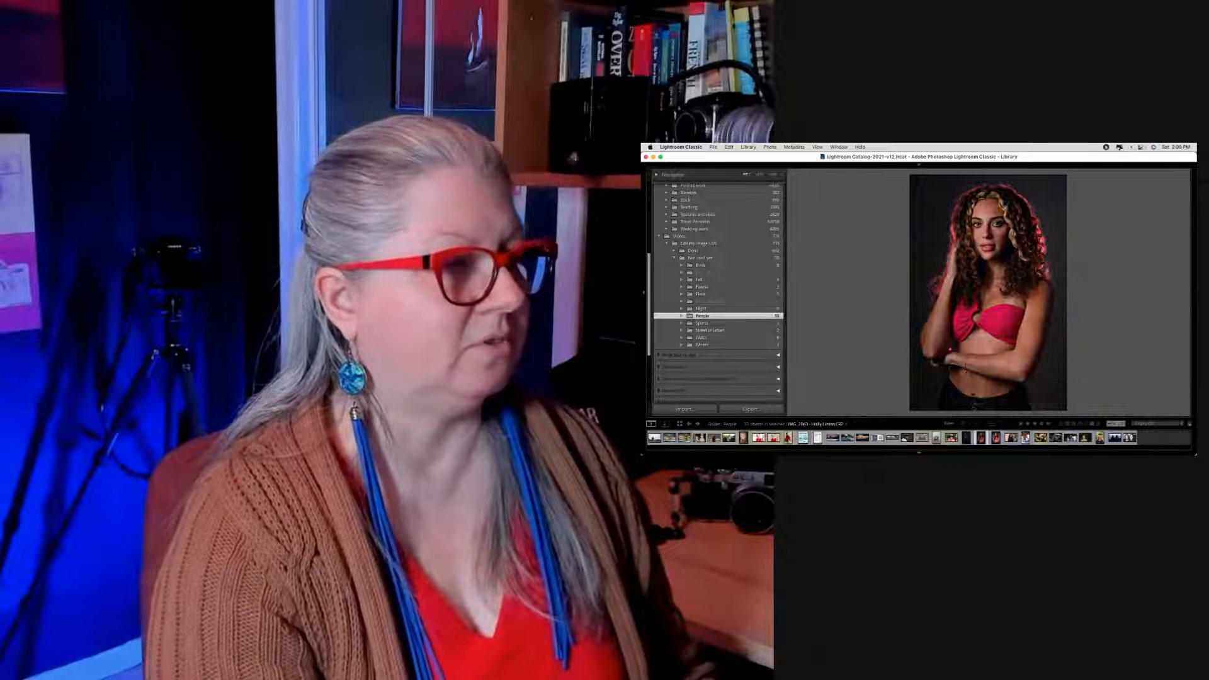
key("Right")
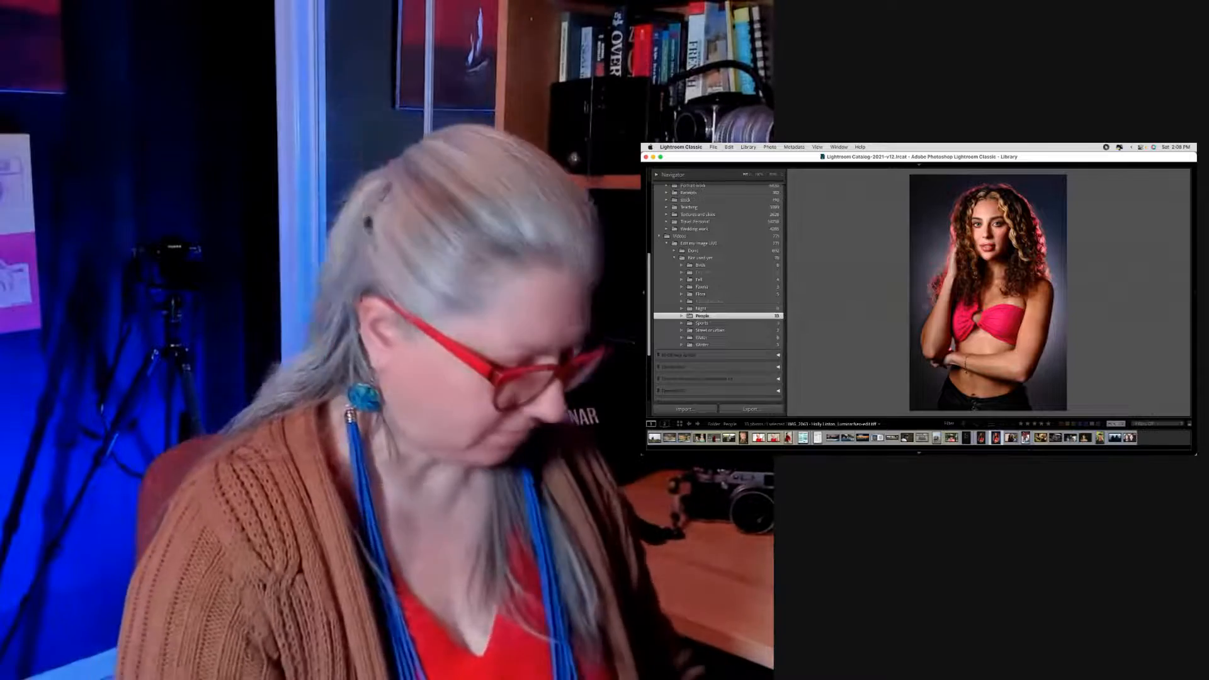
- Return to the thumbnail grid and select the profile photo of the man in a cap and the two beach group photos
key("g")
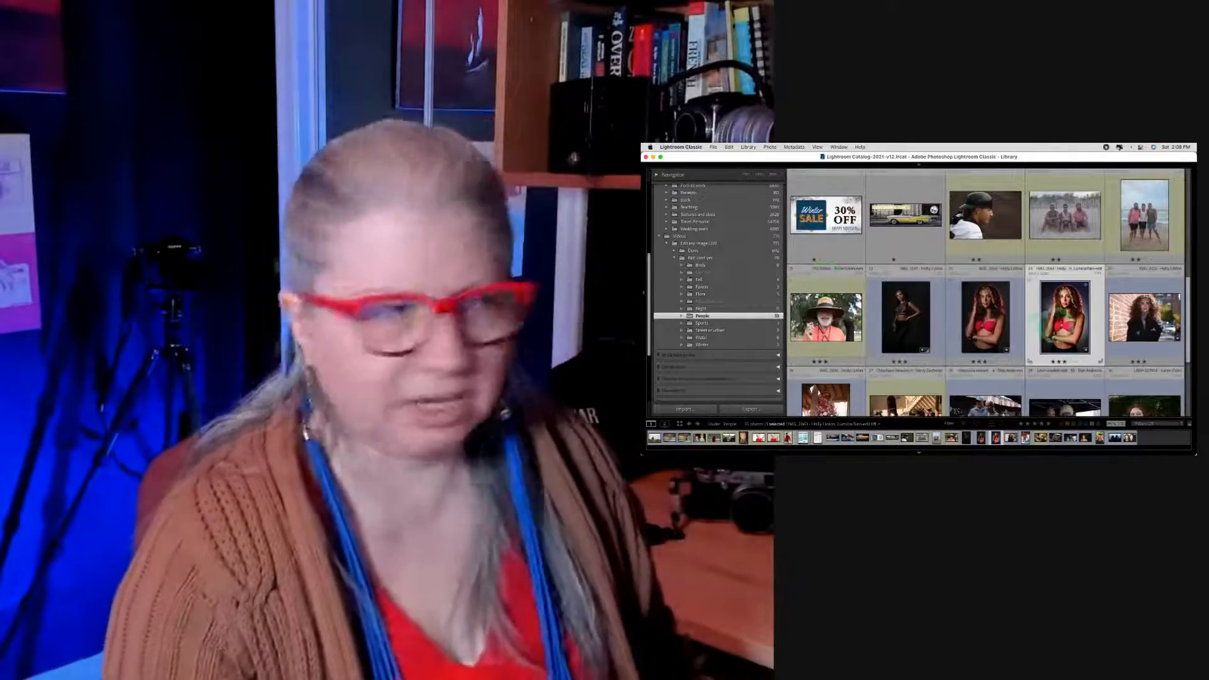
scroll(1044, 275, "up", 1)
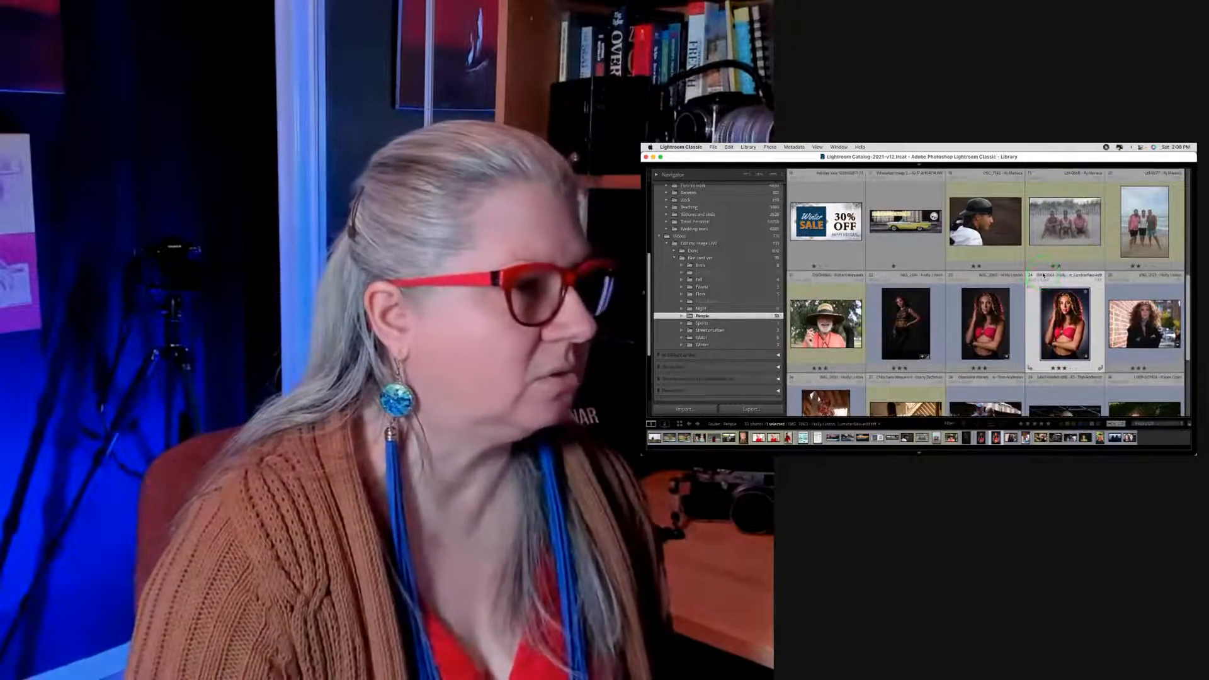
left_click(983, 228, "shift")
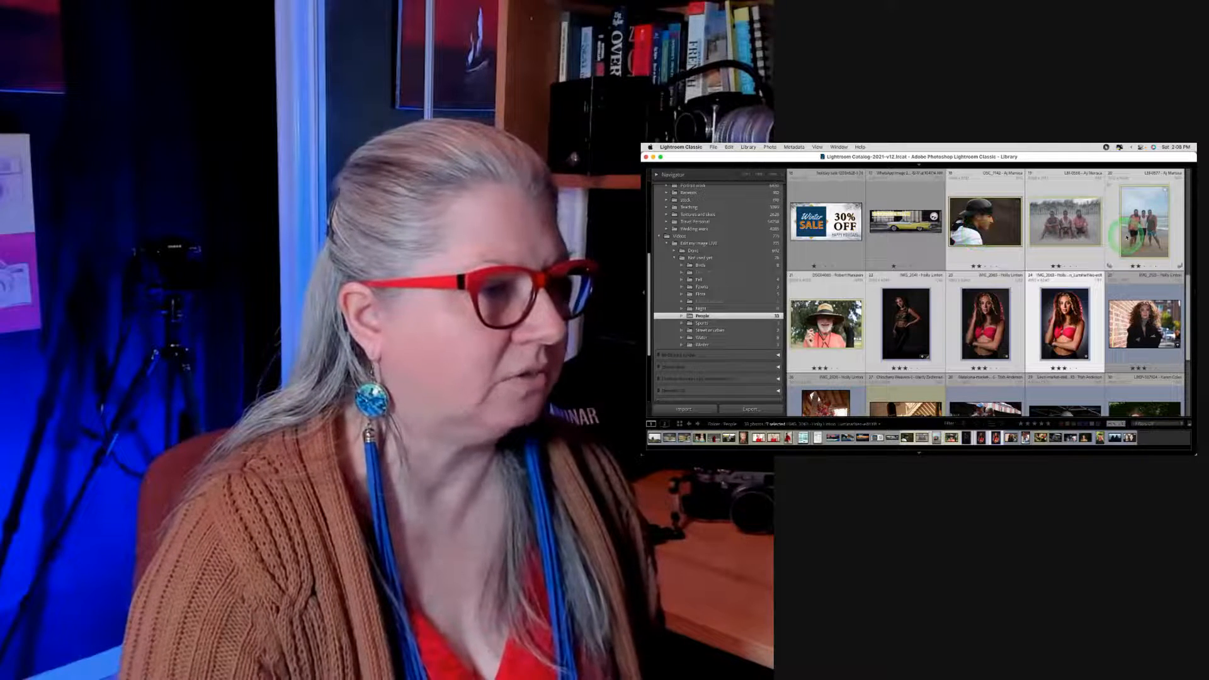
left_click(984, 222)
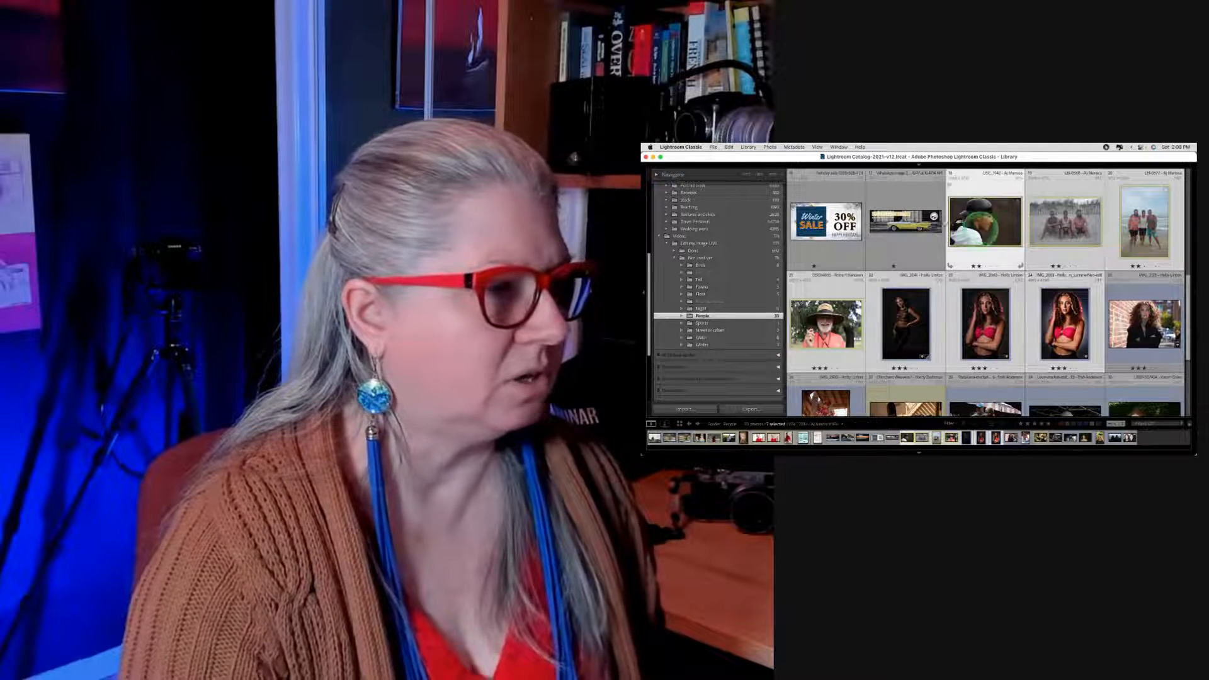
left_click(897, 244)
left_click(984, 229)
left_click(1145, 233, "shift")
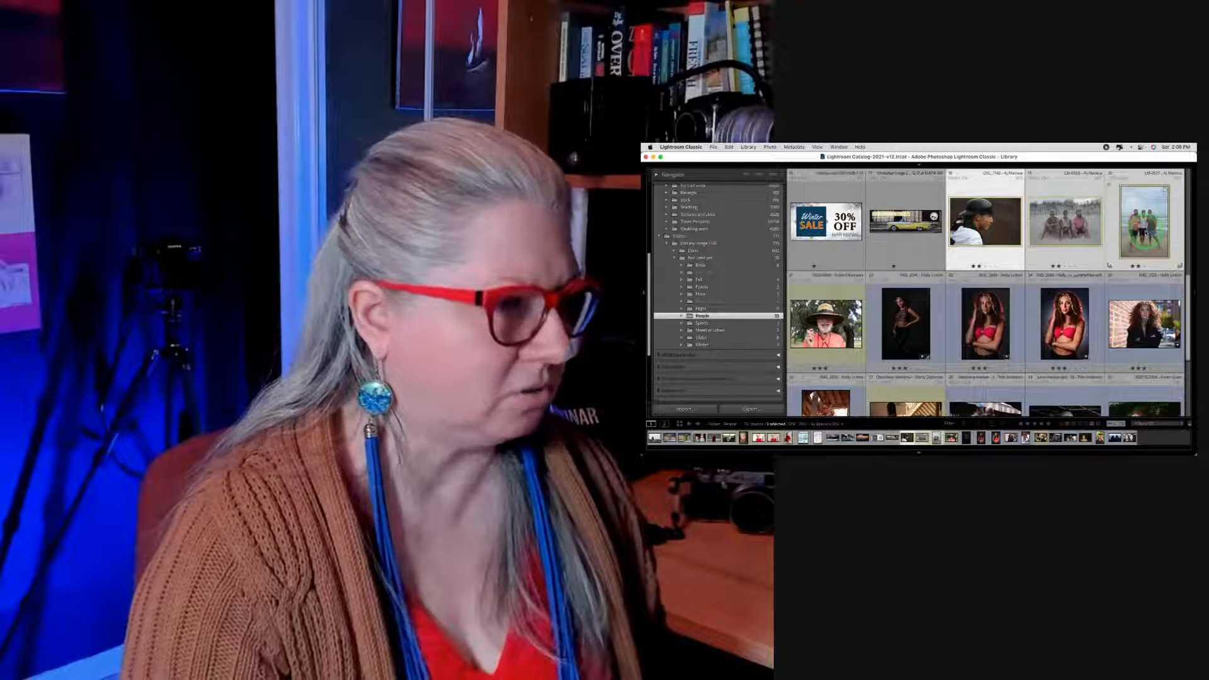
- Show the three selected photos in Survey view and hide the folder panel to enlarge them
key("n")
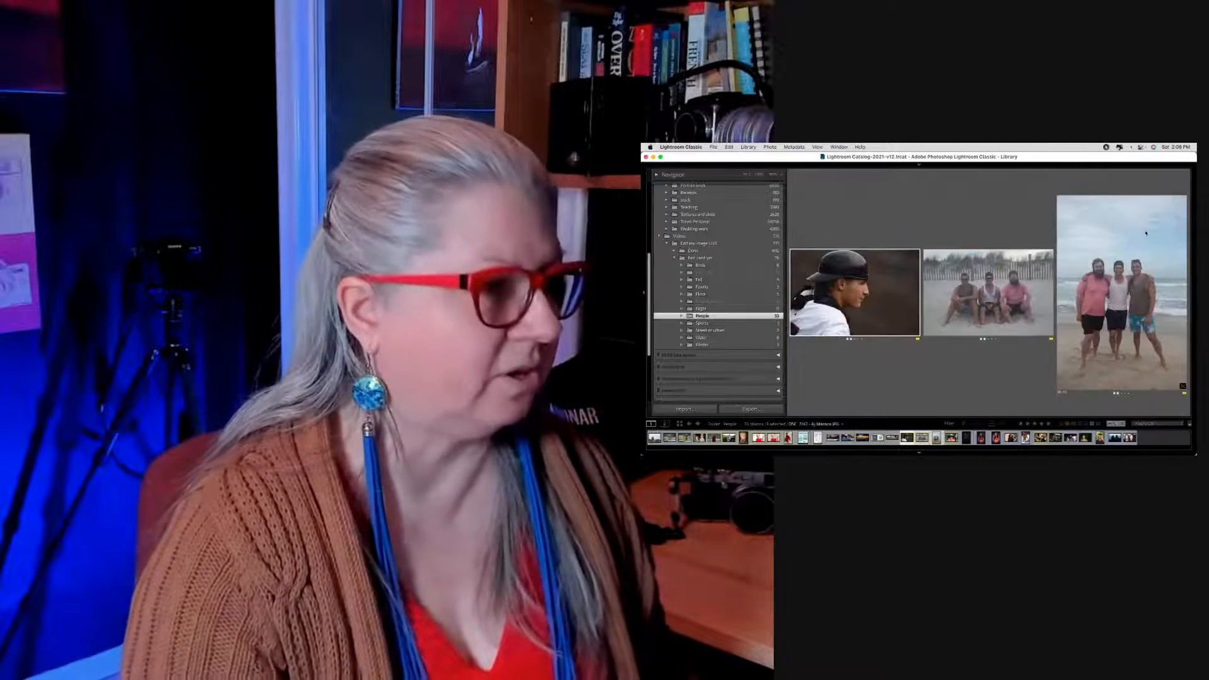
left_click(677, 272)
left_click(643, 293)
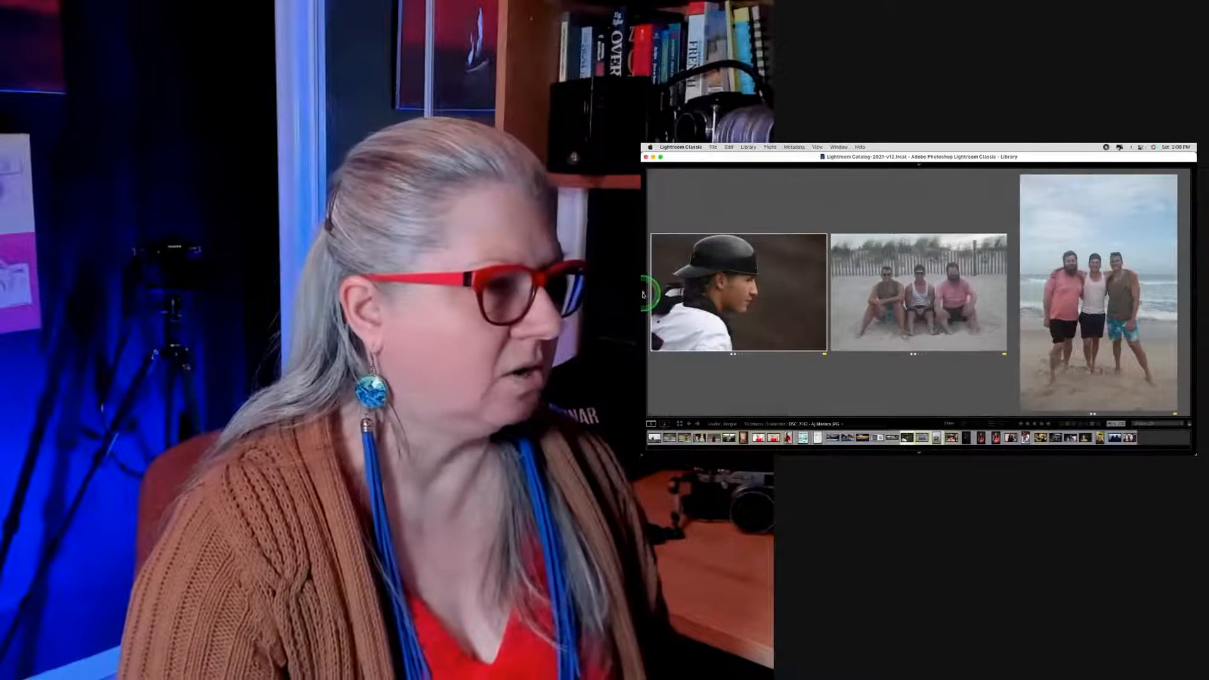
left_click(830, 328)
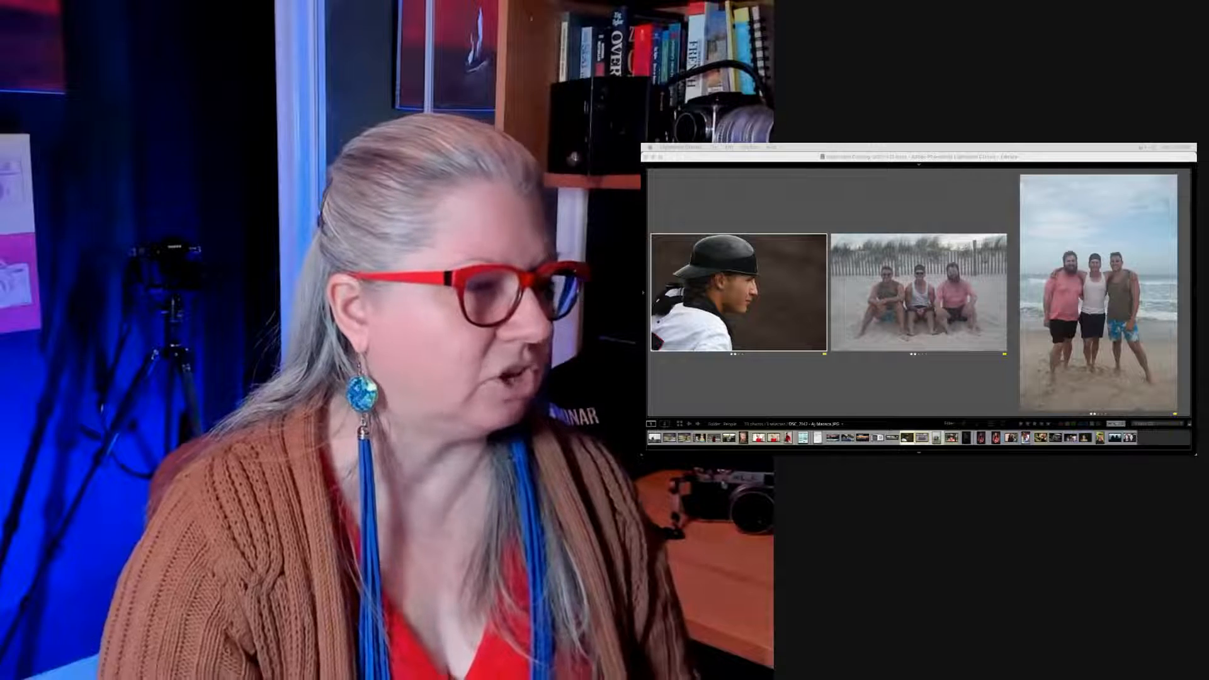
- Compare the two beach group photos at full view and open the seated group in the Develop module
double_click(939, 288)
key("Right")
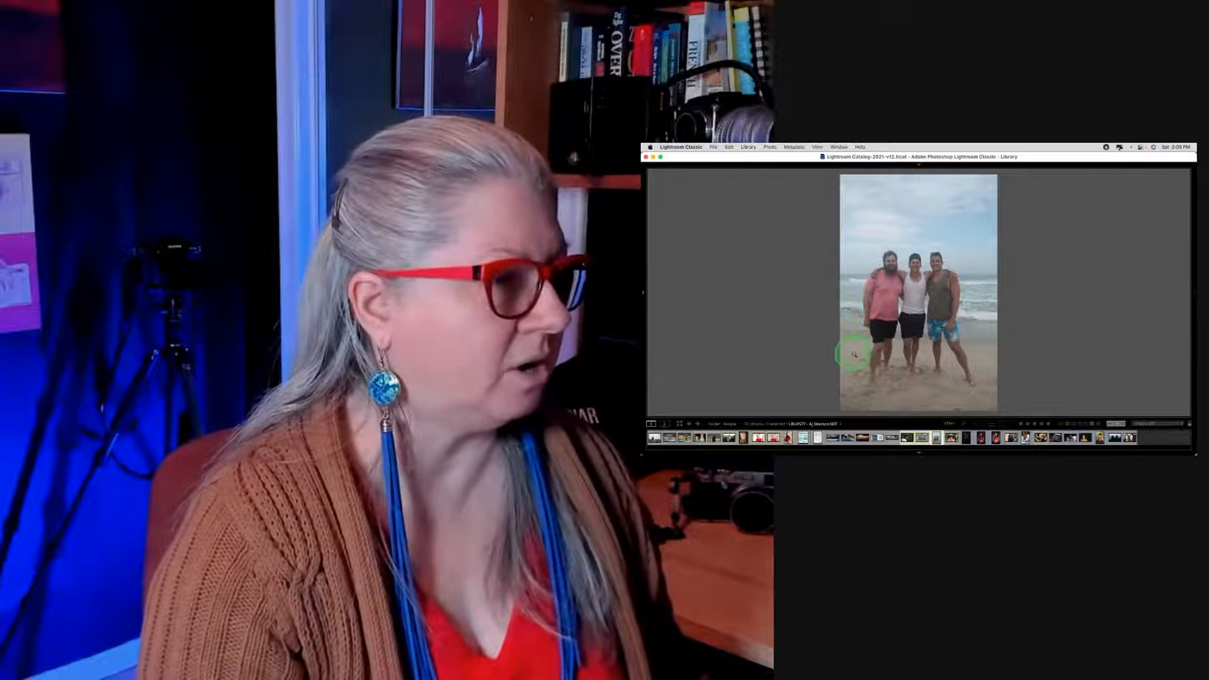
key("Left")
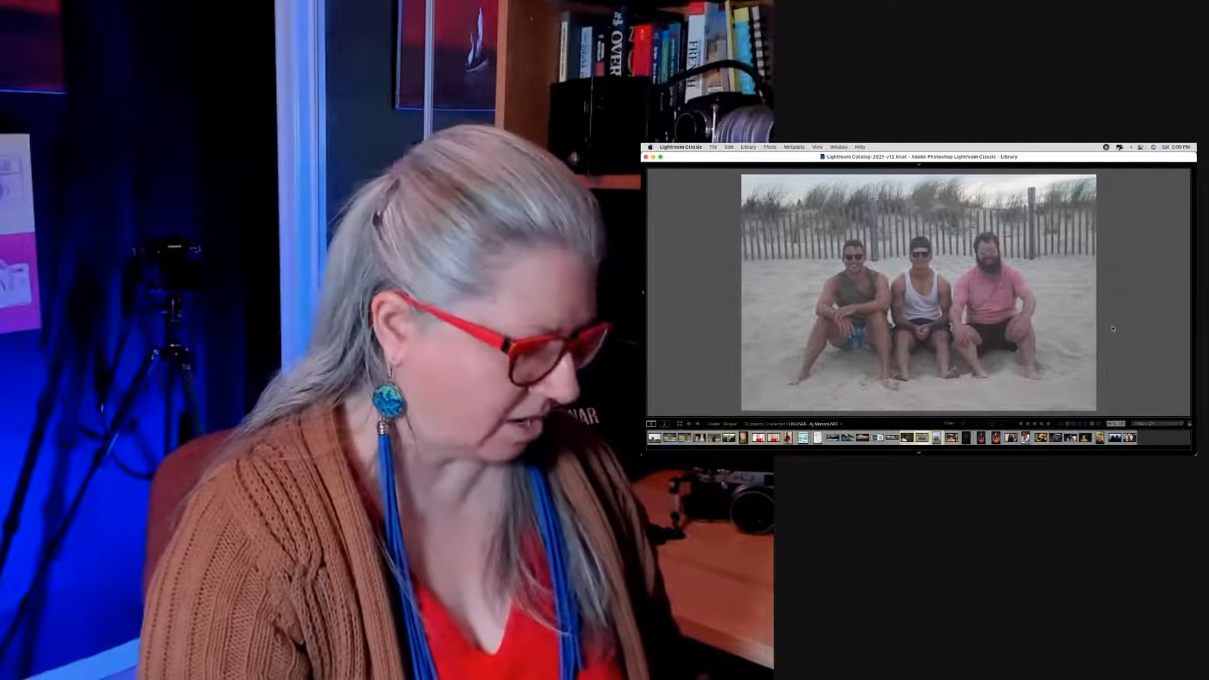
key("d")
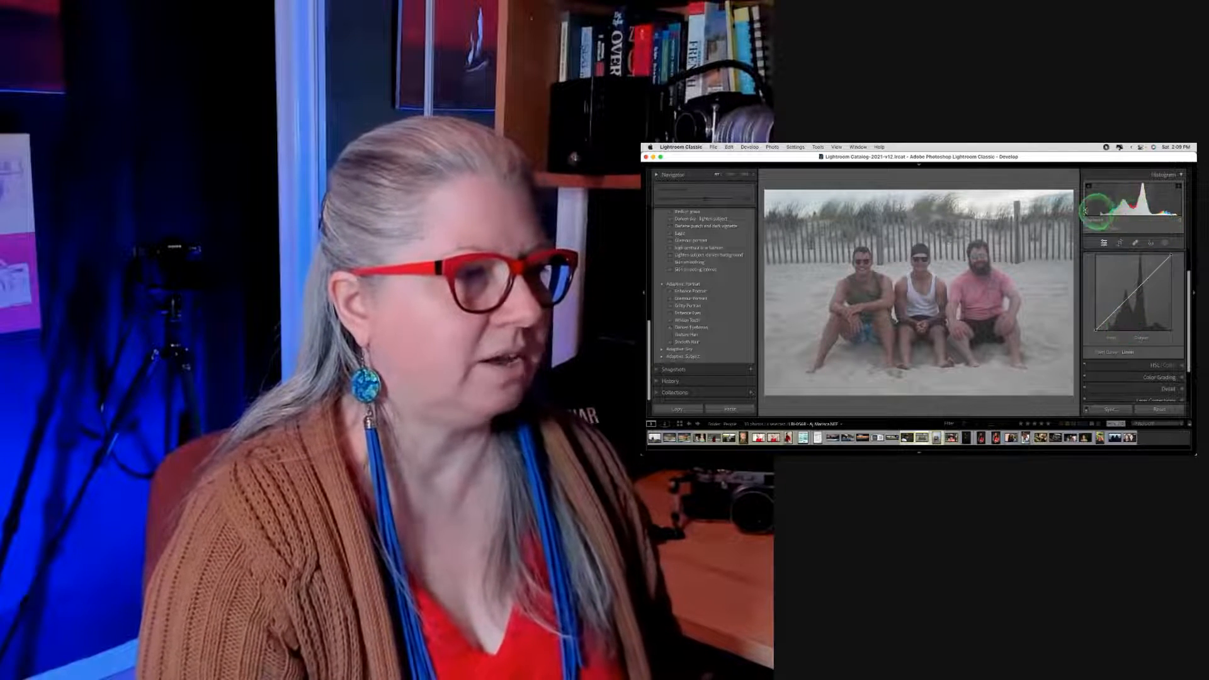
- View the standing beach group photo in the Develop module, and return to the thumbnail grid
key("Right")
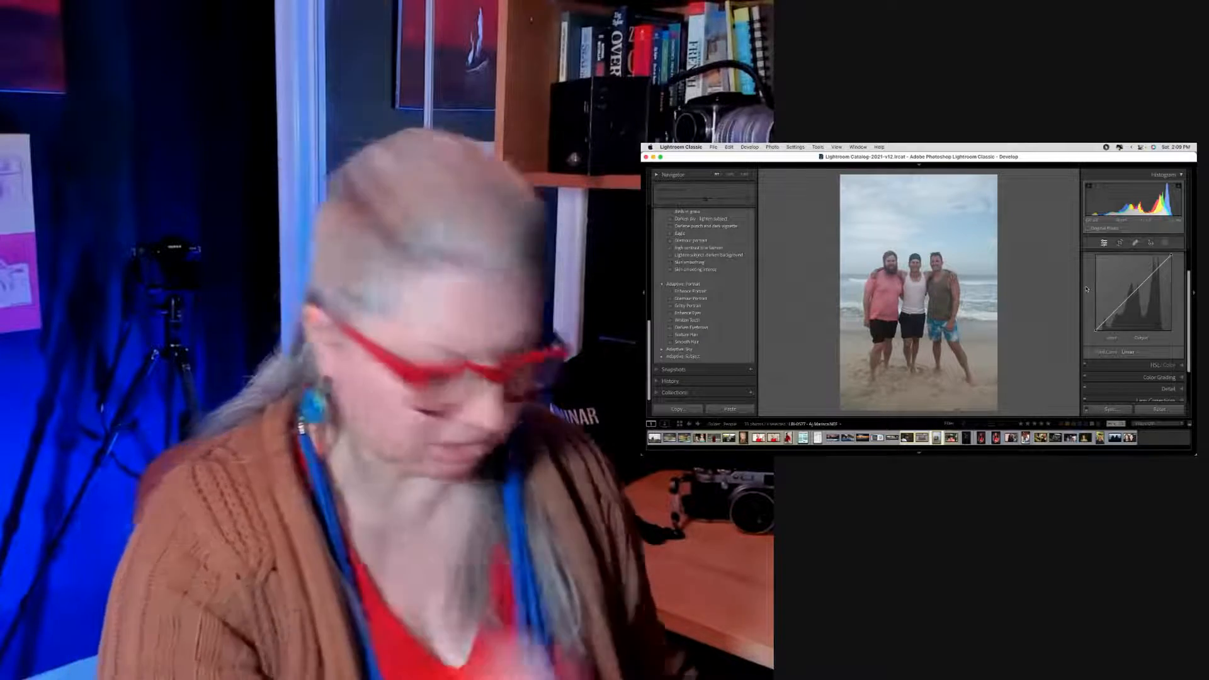
left_click(1037, 264)
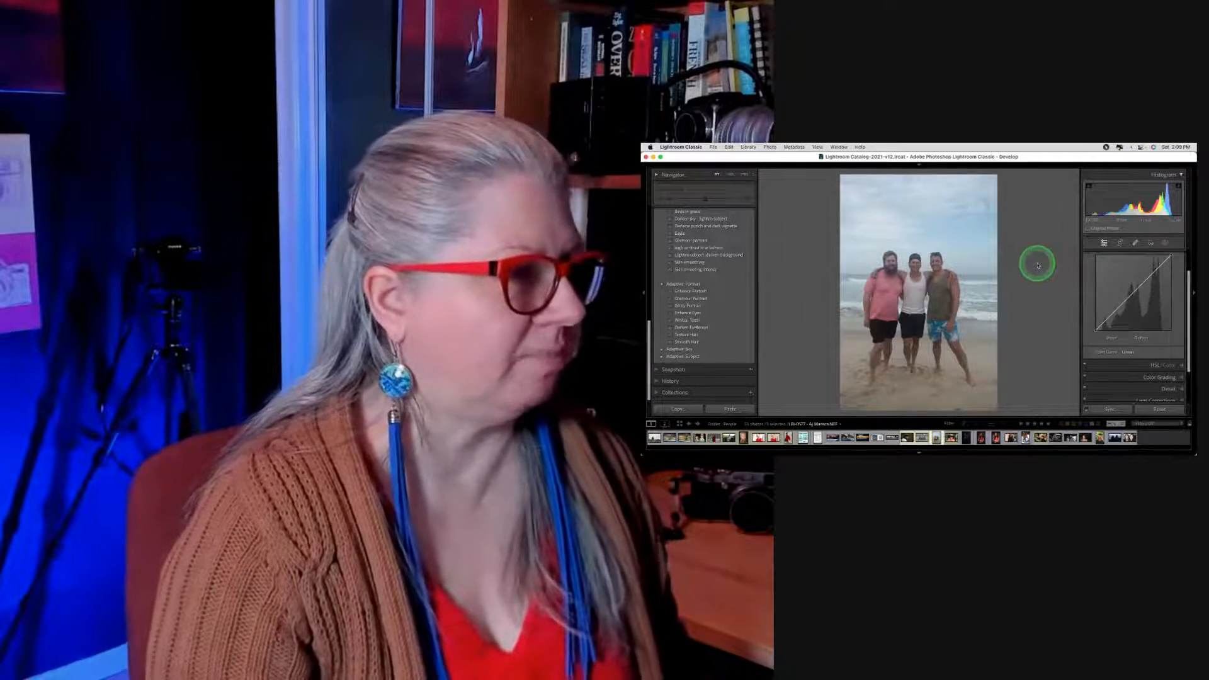
key("g")
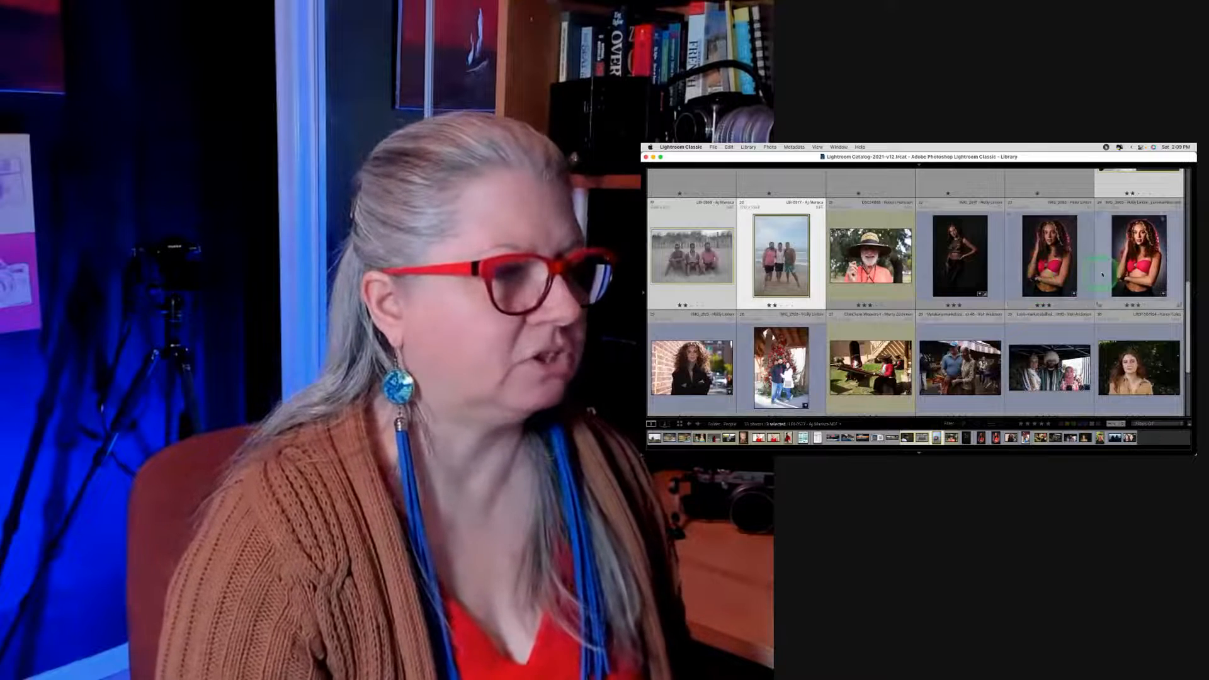
- Compare the edited and original studio portraits of the curly-haired woman at full view and zoomed in, and return to the grid
double_click(1121, 270)
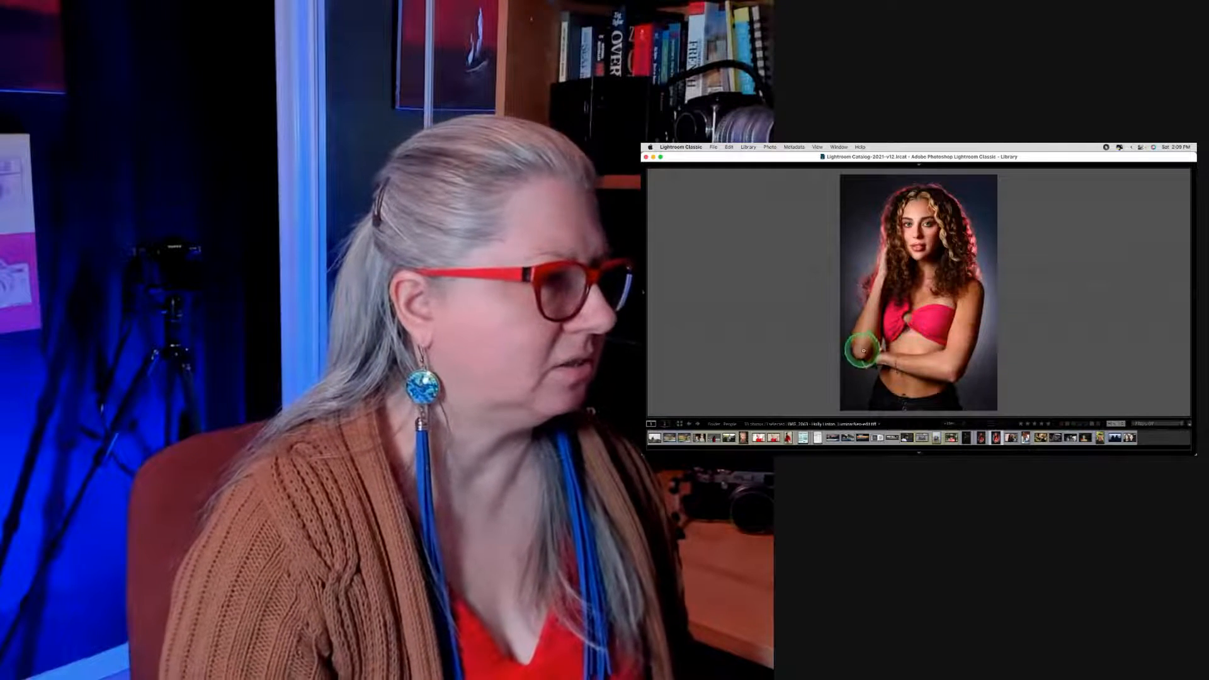
left_click(864, 356)
left_click(904, 346)
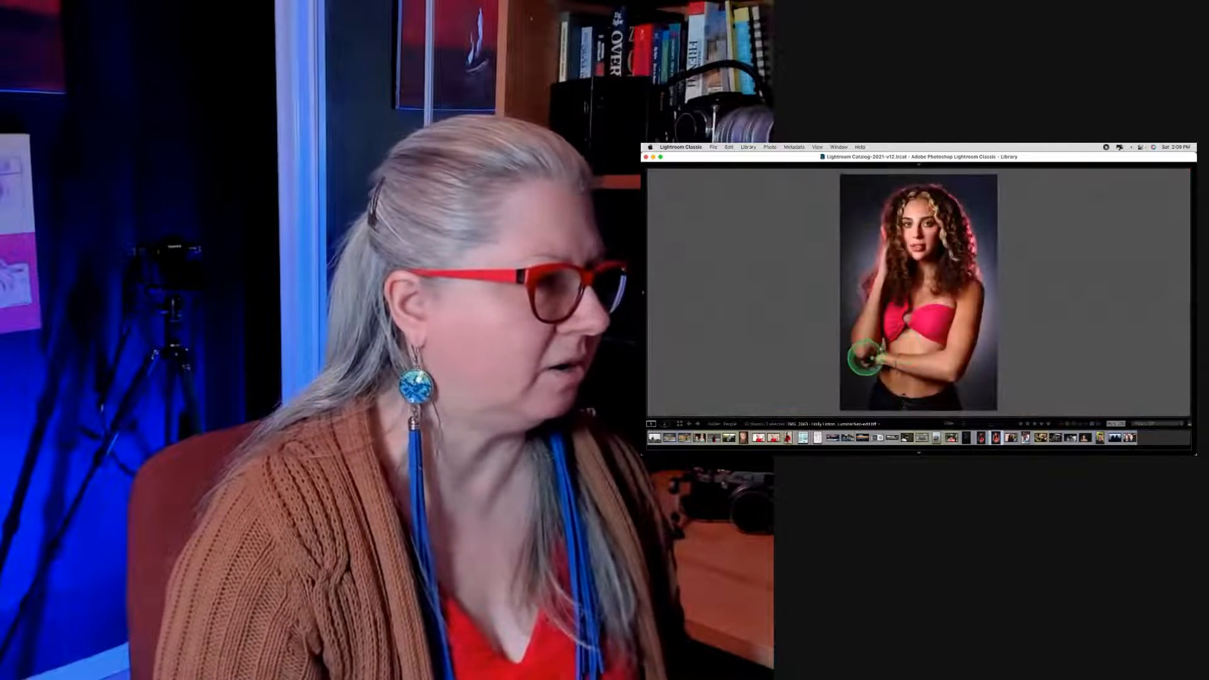
left_click(872, 351)
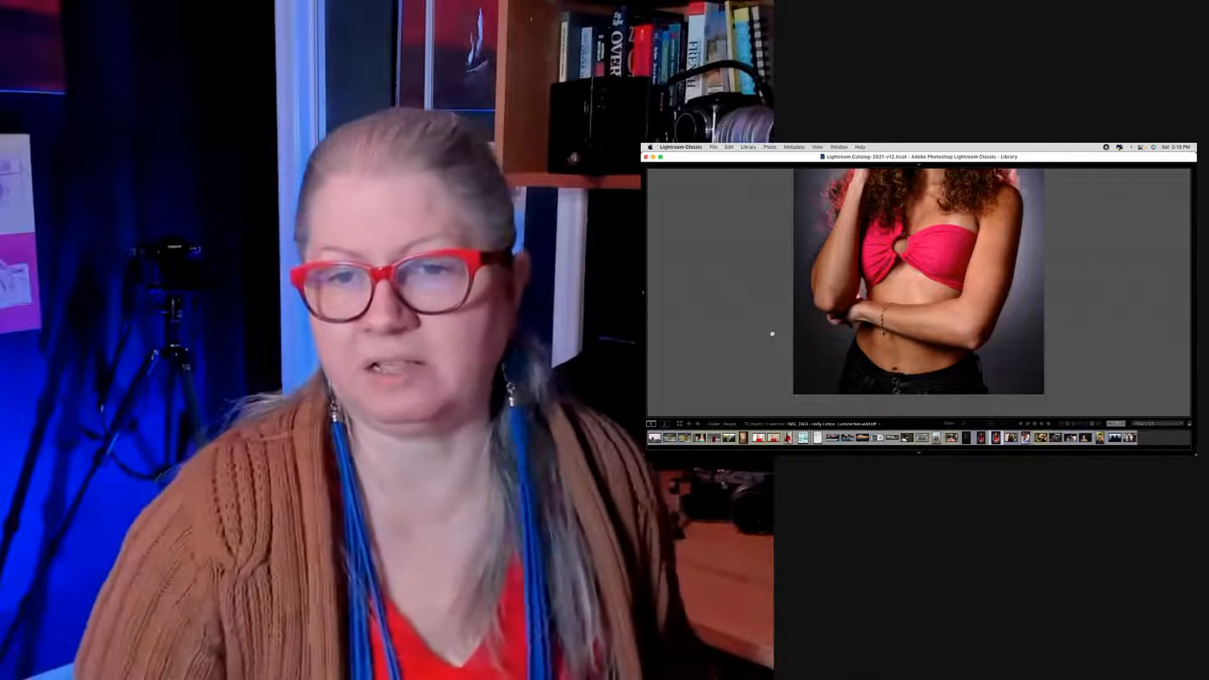
left_click(1006, 182)
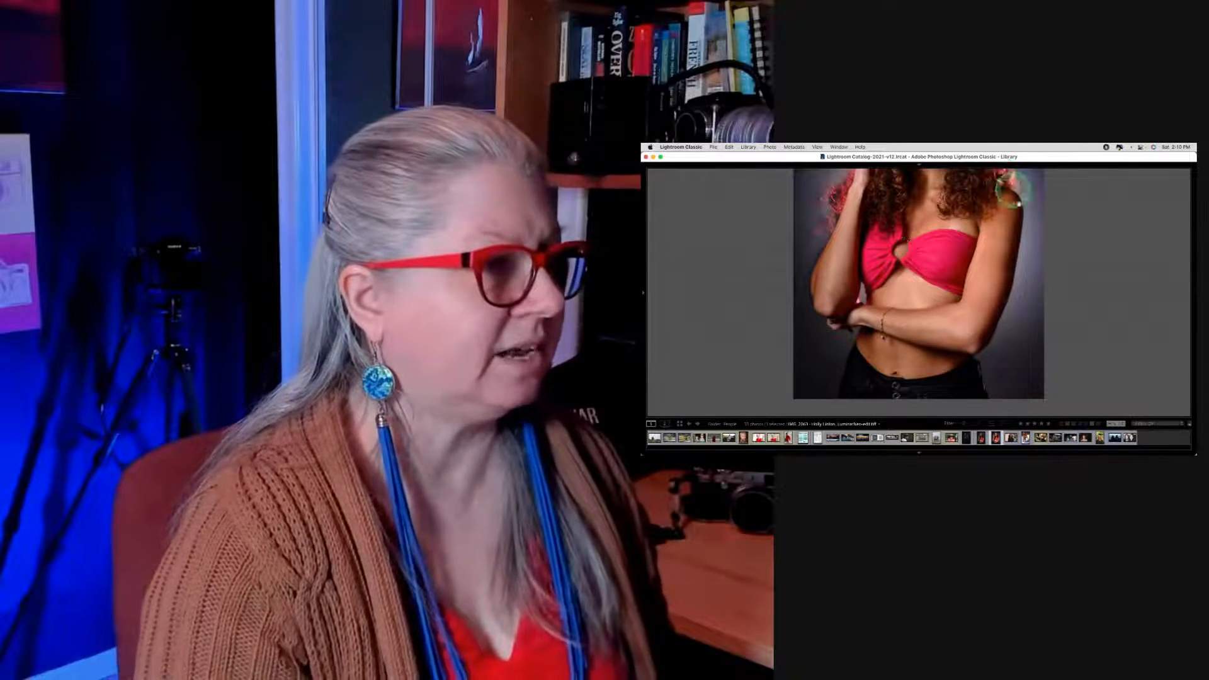
left_click(986, 304)
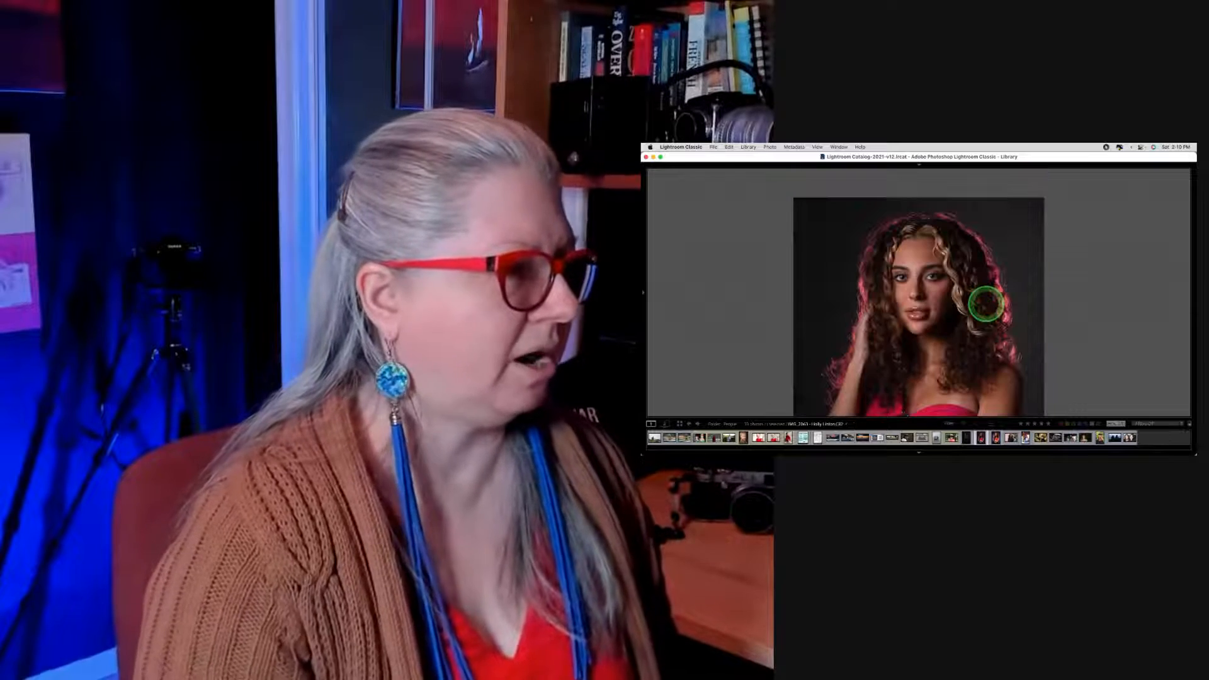
left_click(986, 304)
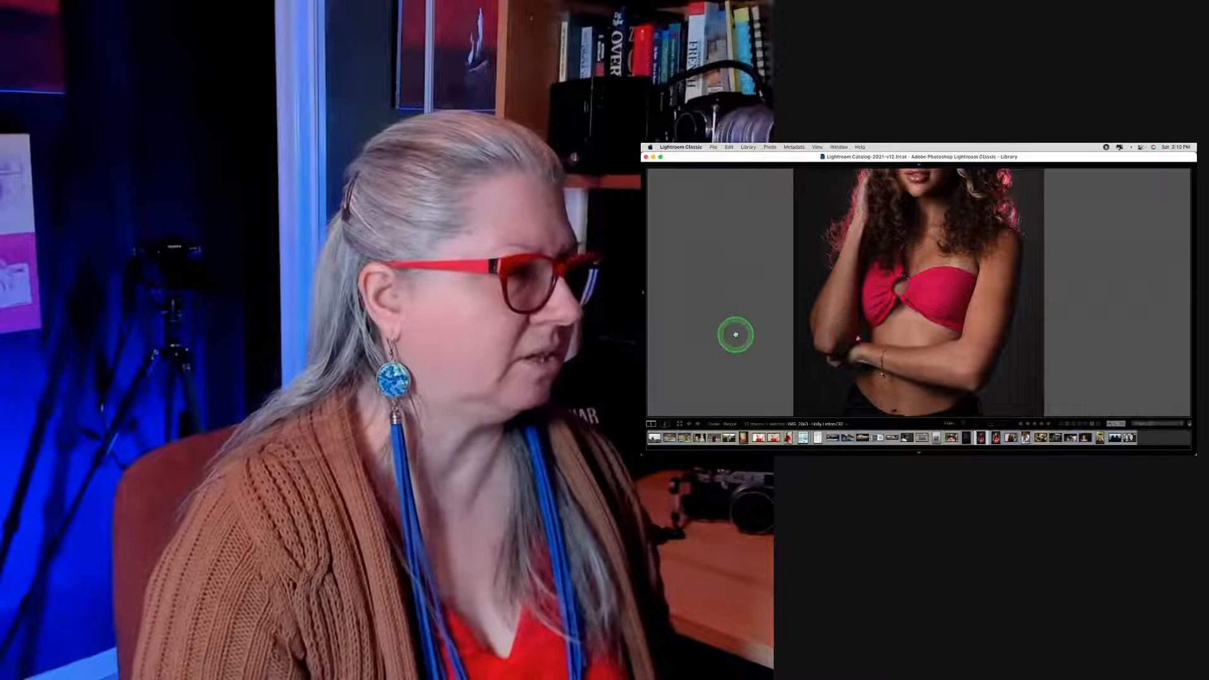
left_click(955, 318)
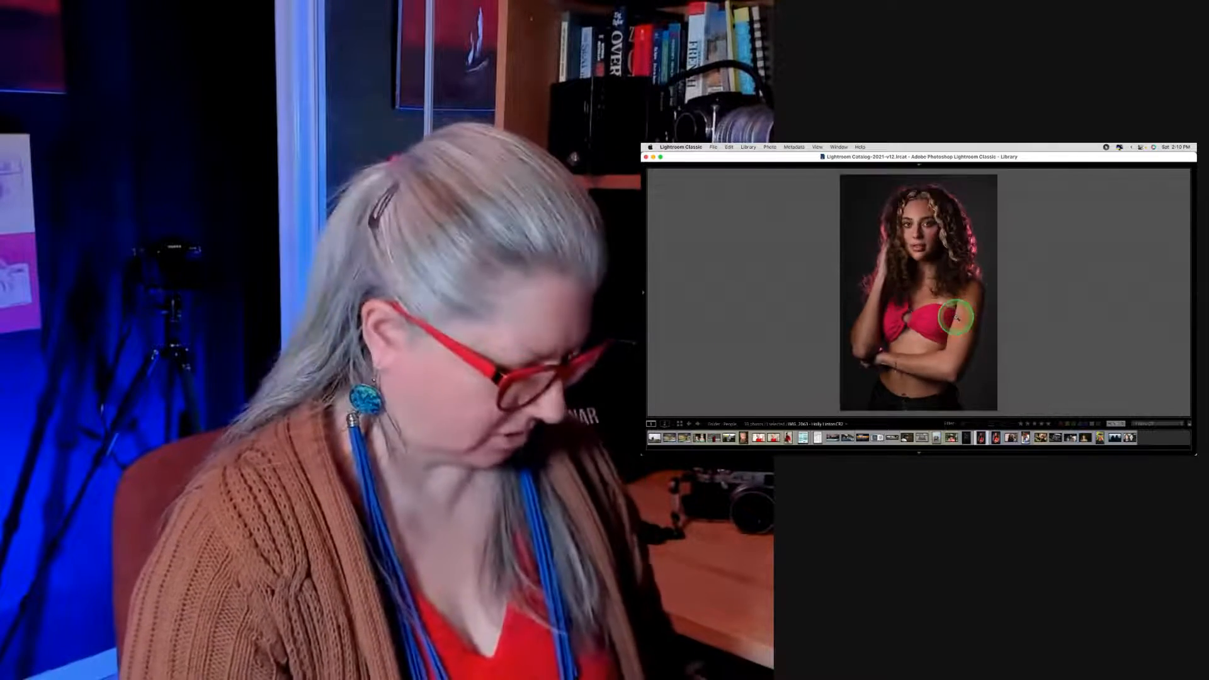
key("g")
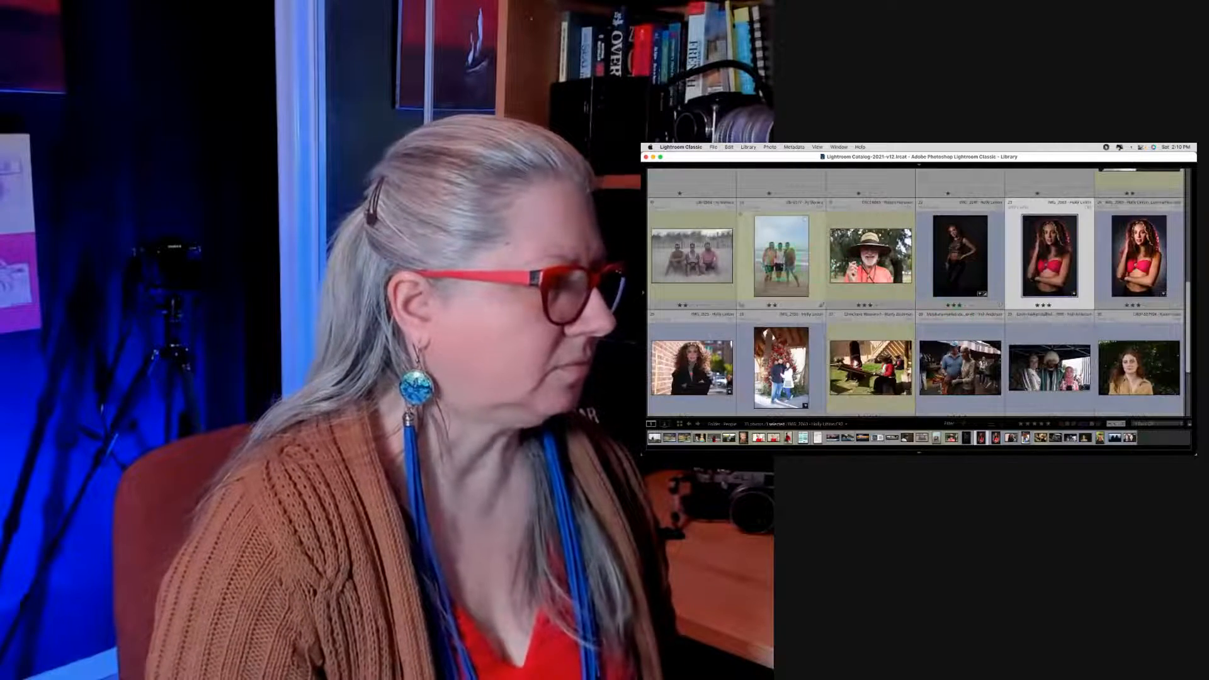
- Open the standing beach group photo in the Develop module and show the Profile Browser
left_click(782, 264)
key("d")
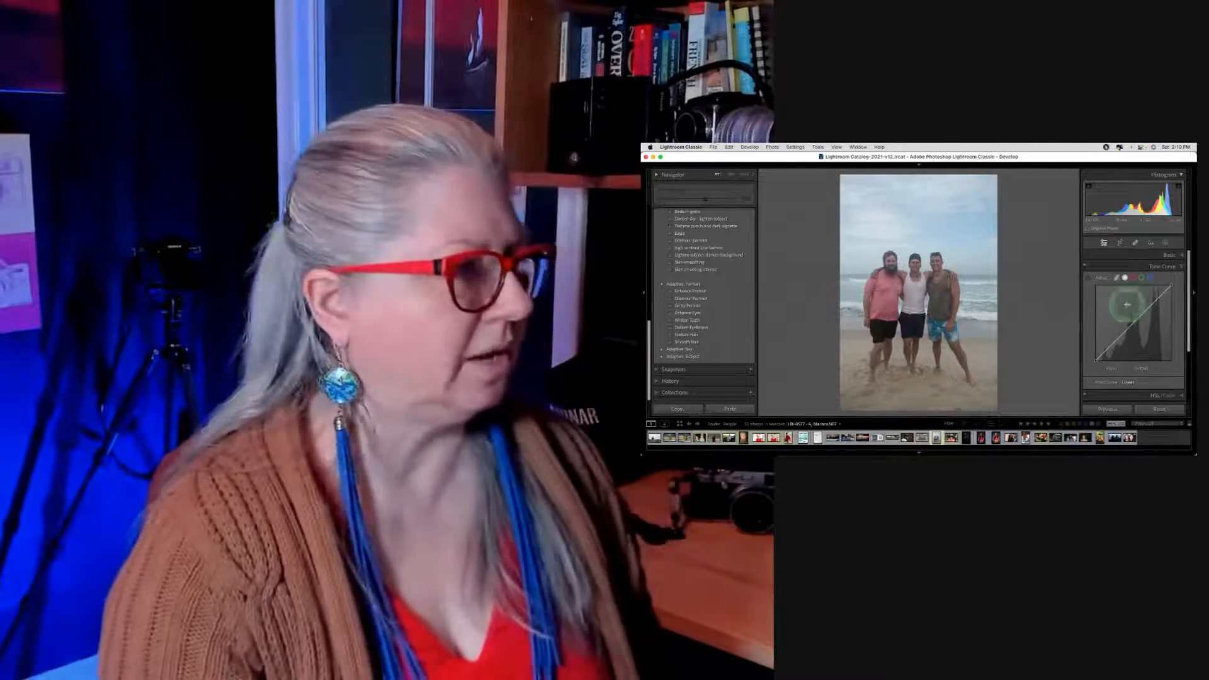
left_click(1169, 255)
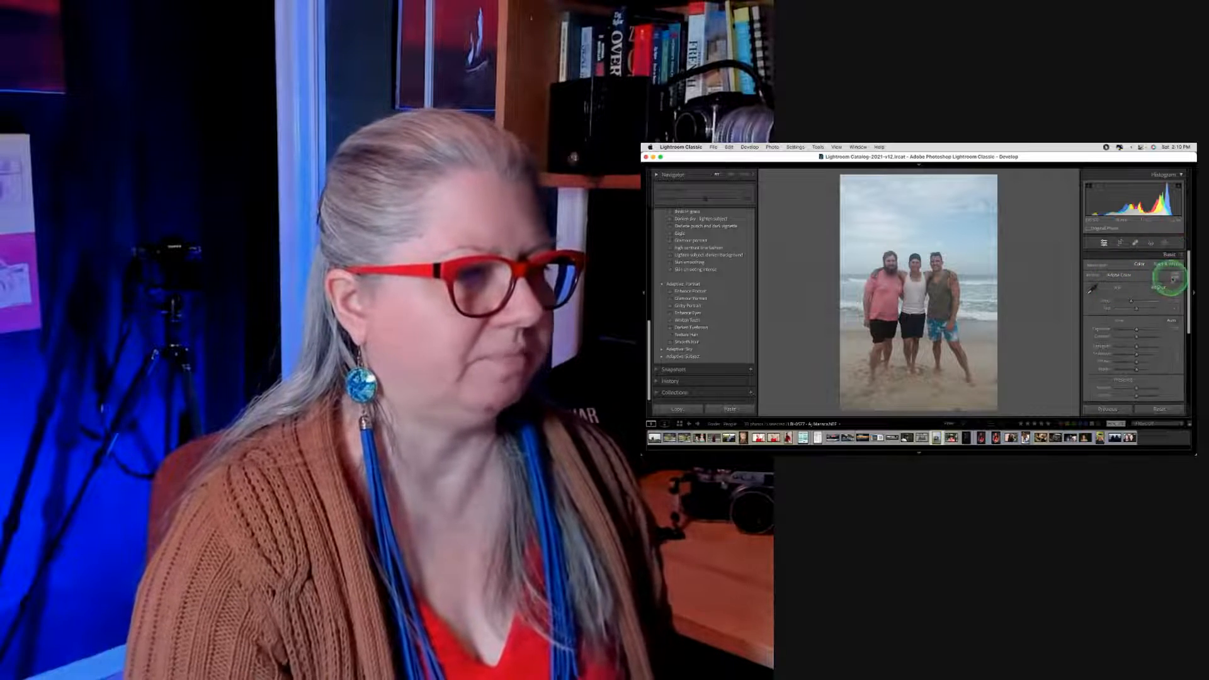
left_click(1175, 275)
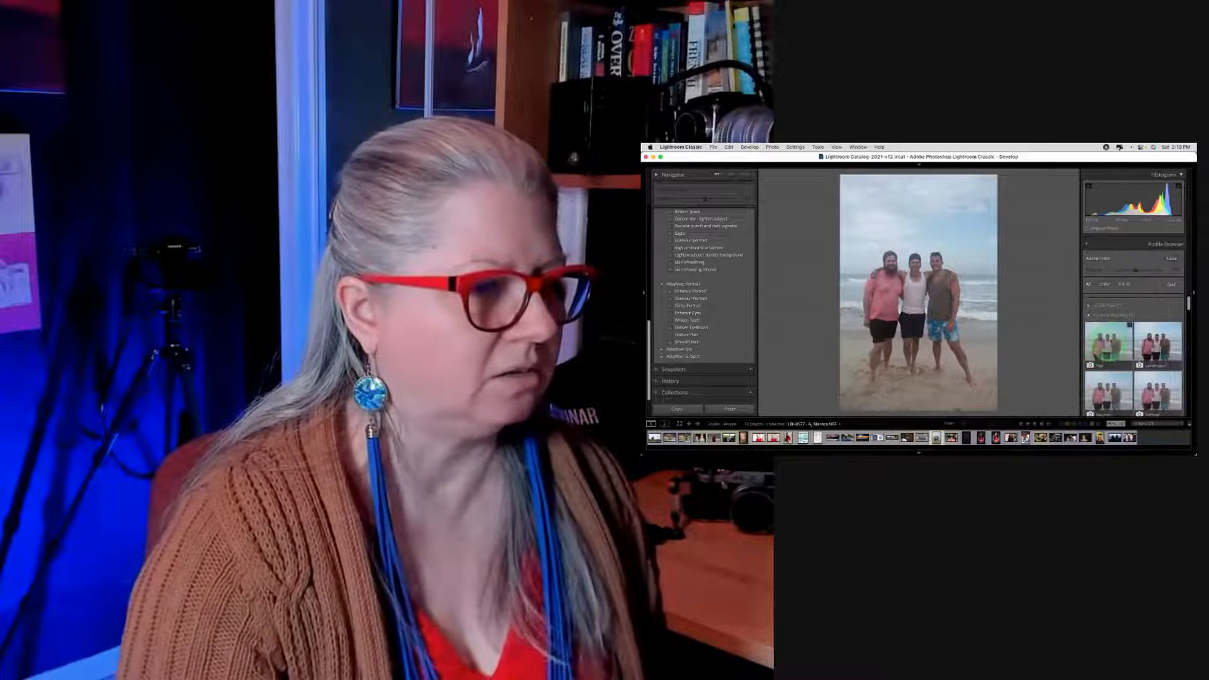
- Compare the Camera Matching profiles on the group photo and apply Camera Landscape
scroll(1146, 328, "down", 2)
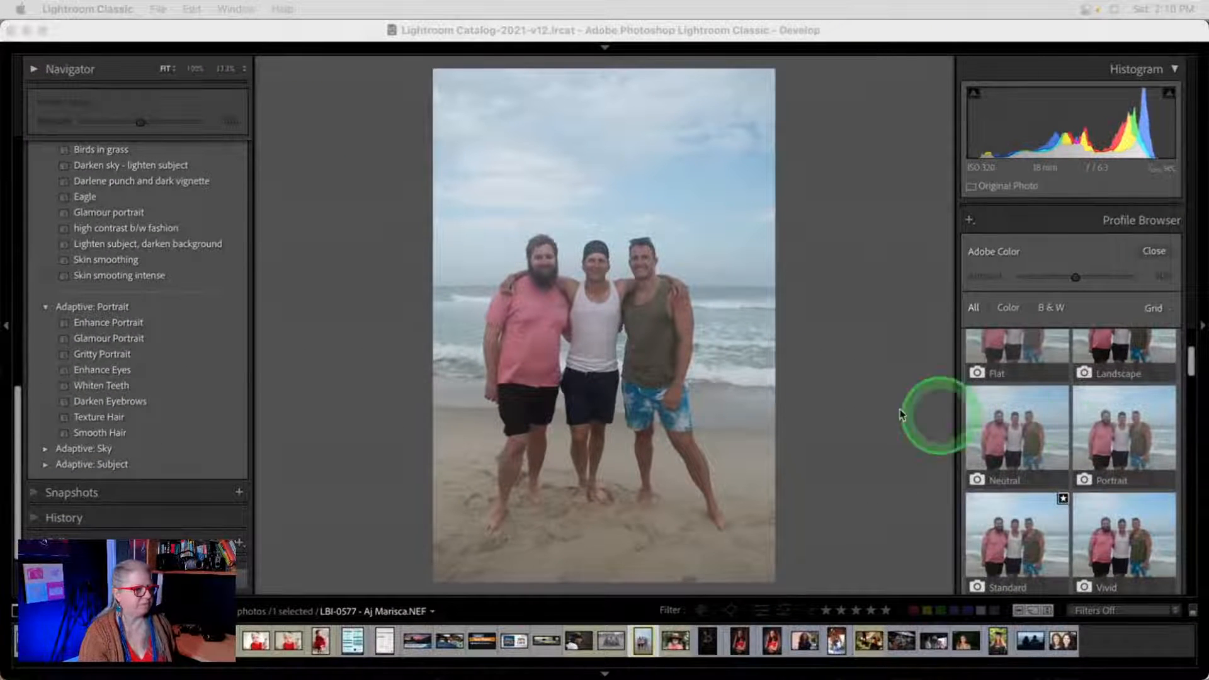
scroll(1093, 407, "up", 2)
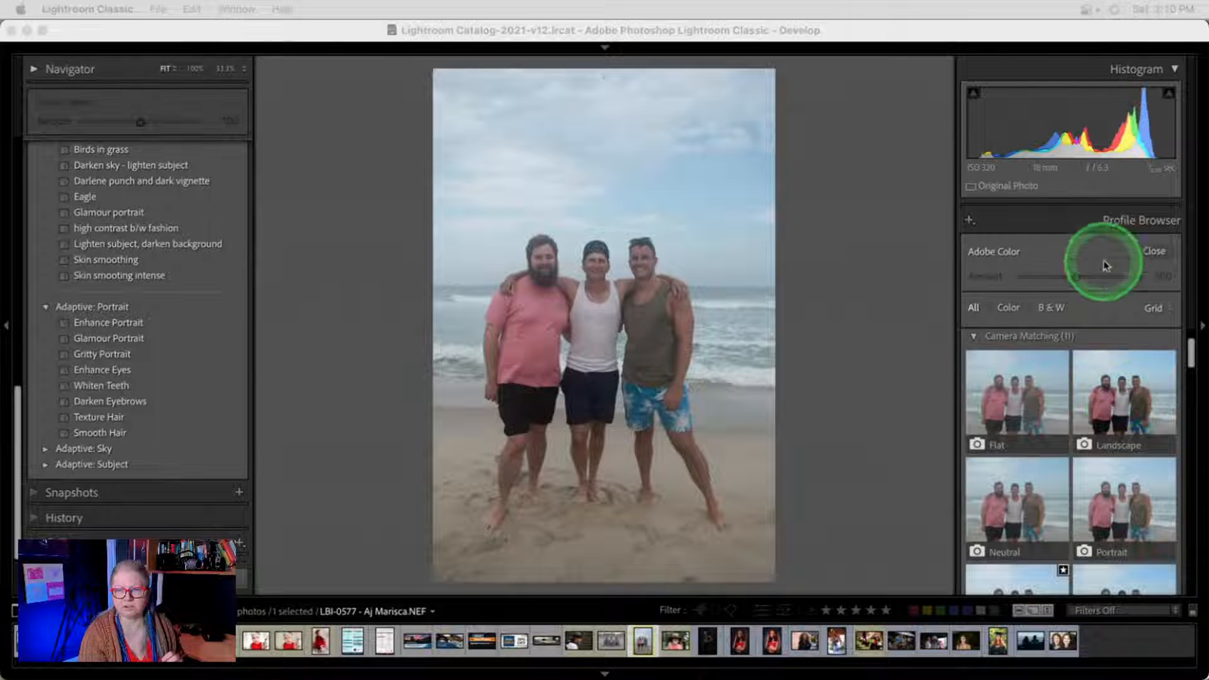
left_click(1118, 391)
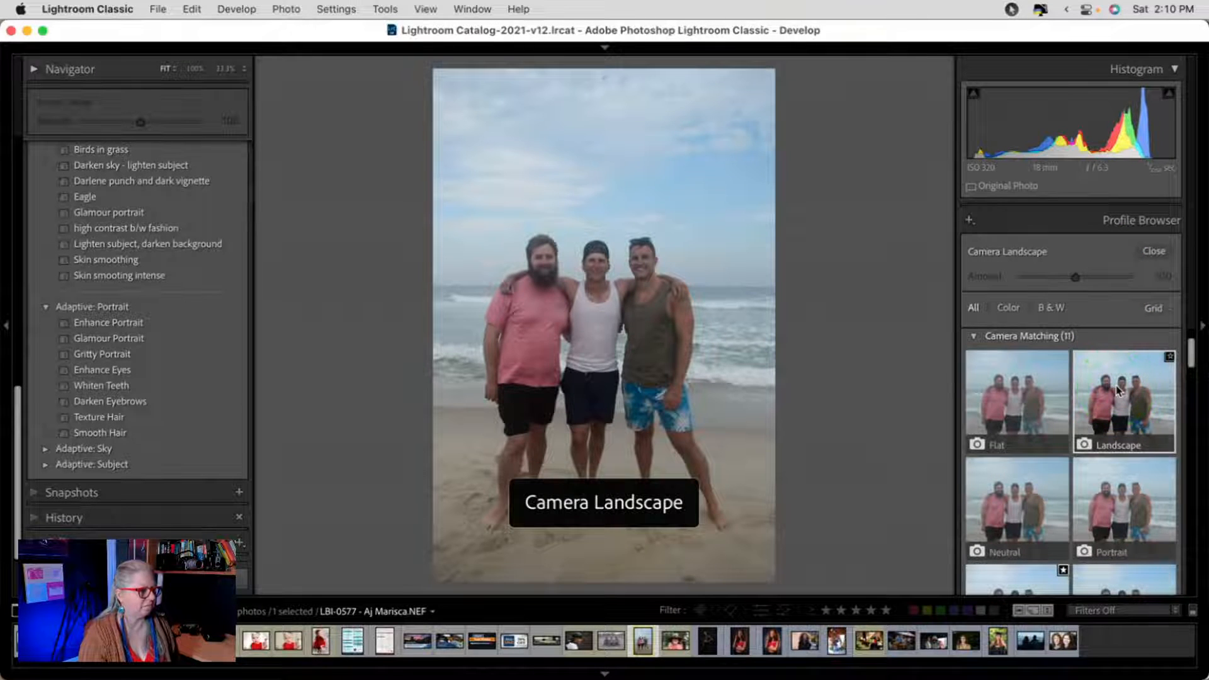
scroll(1119, 390, "down", 2)
scroll(1118, 391, "down", 1)
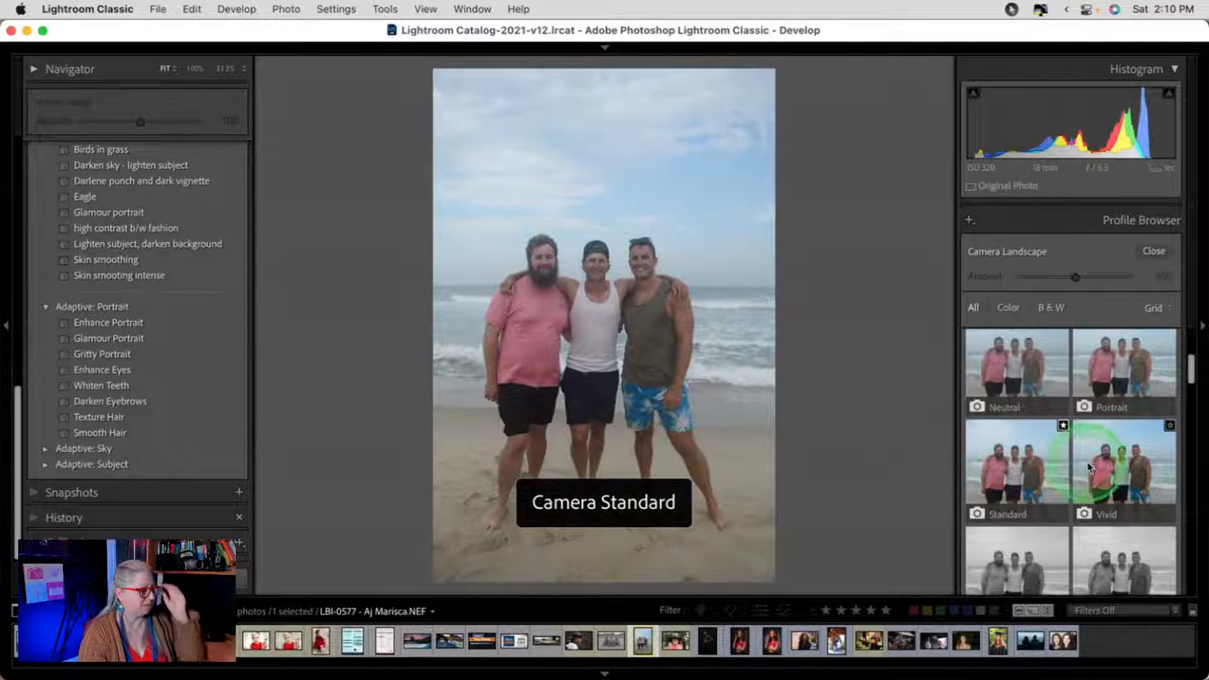
left_click(1114, 461)
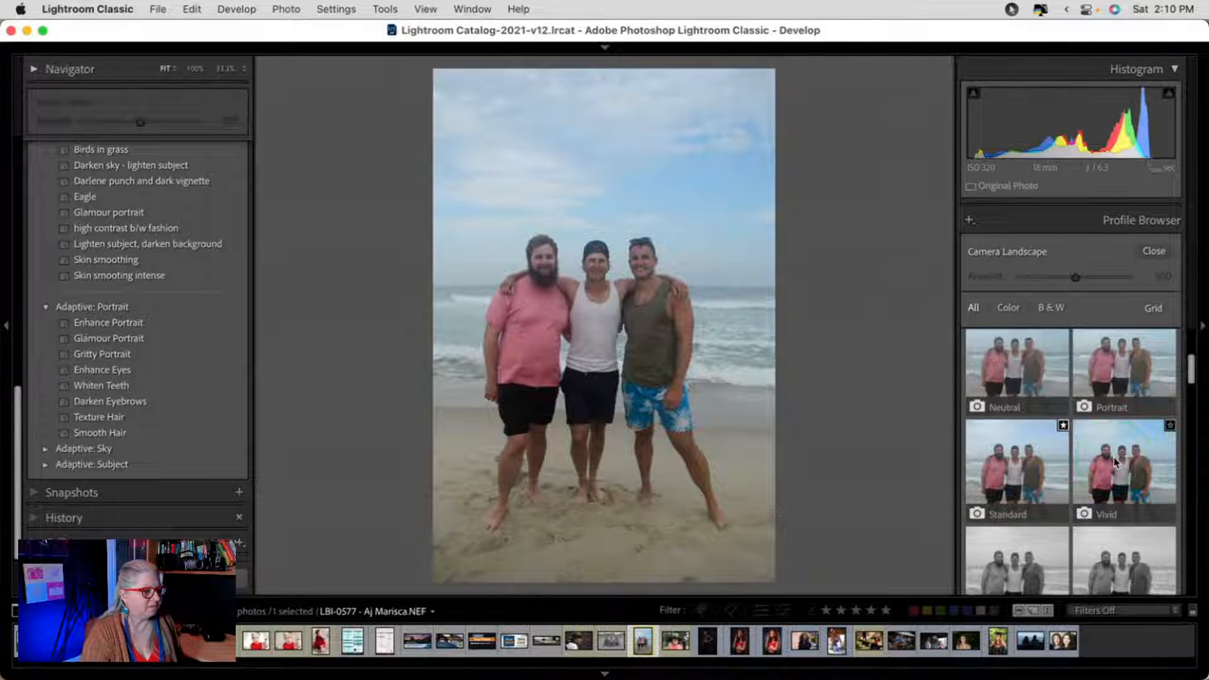
scroll(1114, 462, "up", 4)
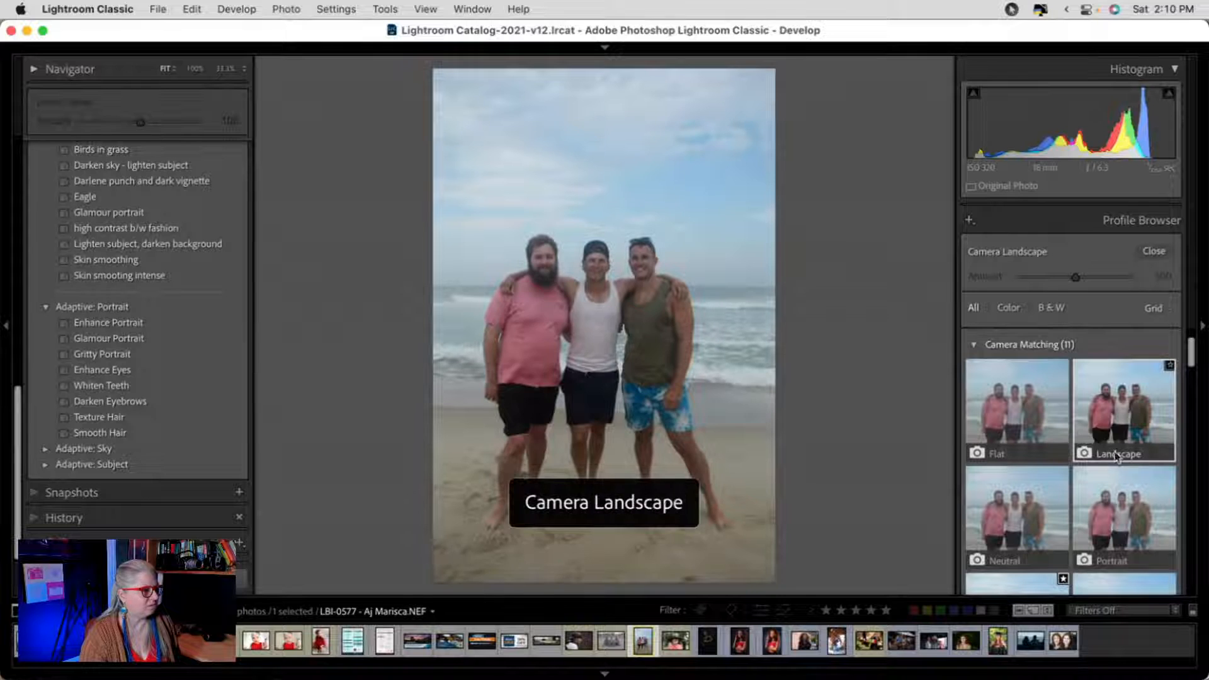
left_click(1102, 418)
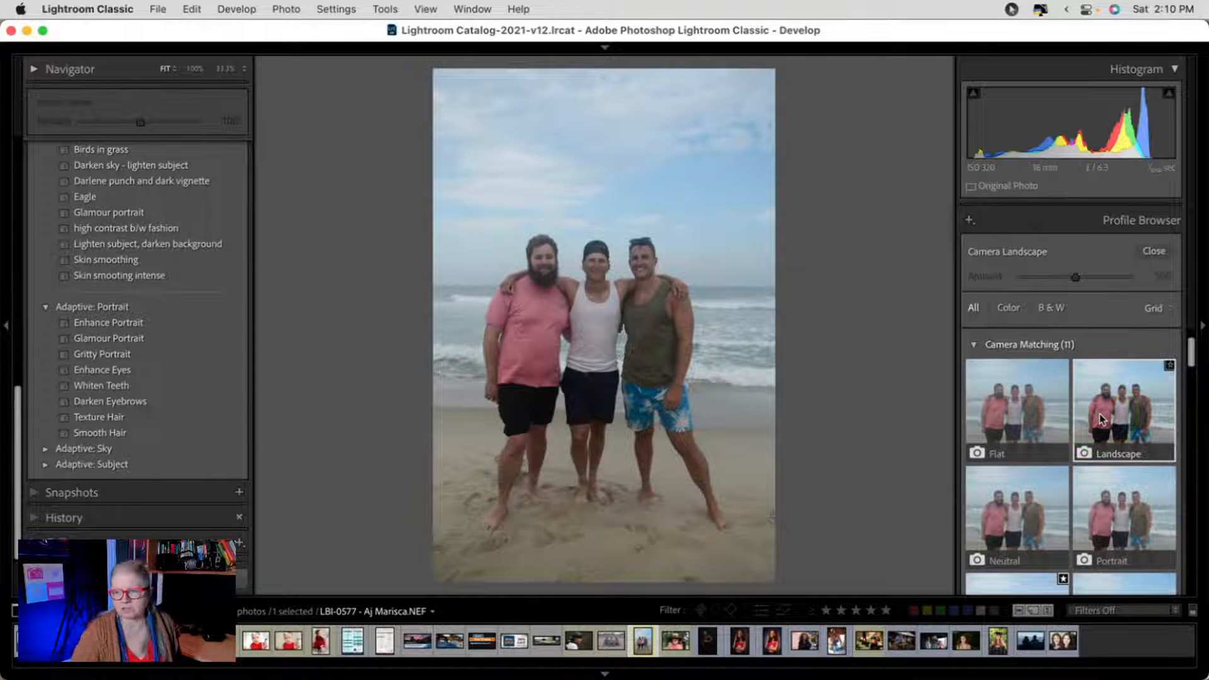
left_click(1092, 417)
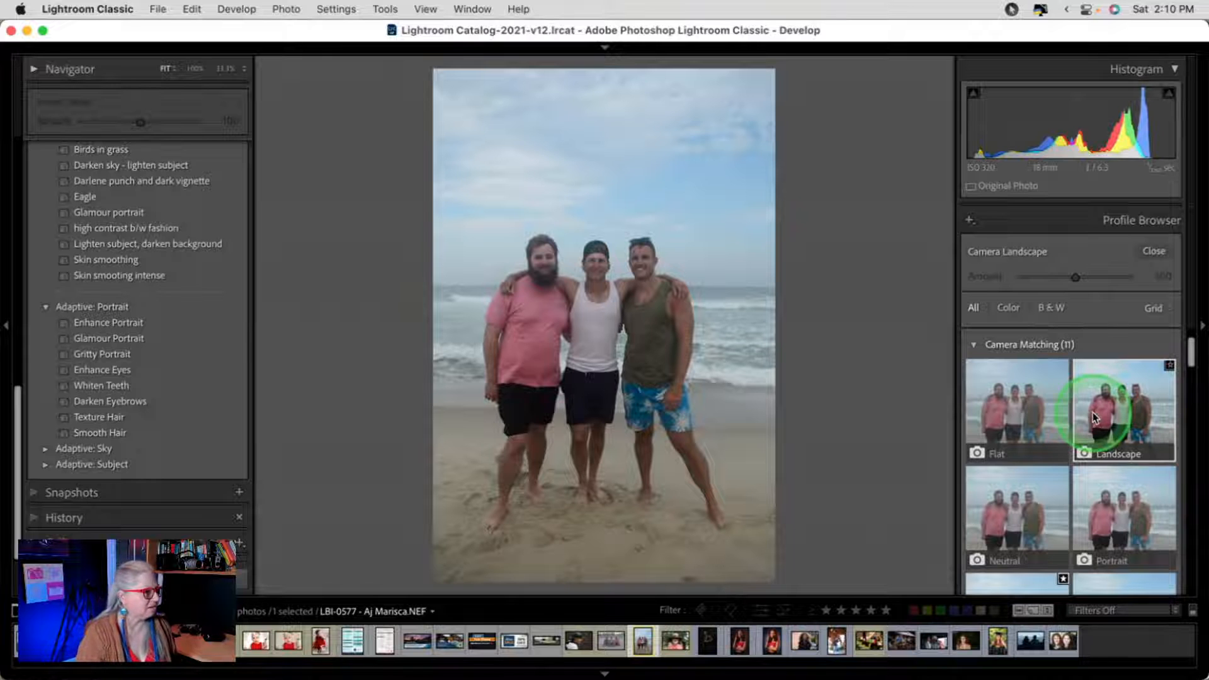
left_click(1151, 251)
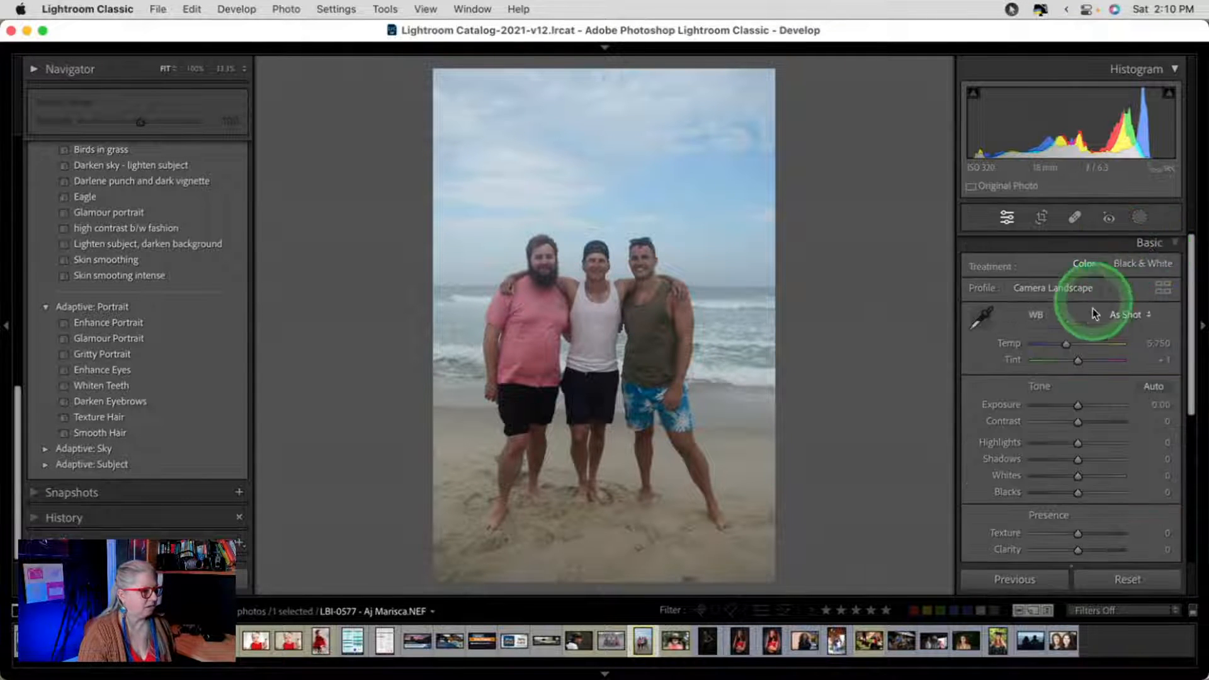
- Set Whites to +58 and Blacks to -45 automatically, and raise Clarity to +15
double_click(1004, 477, "shift")
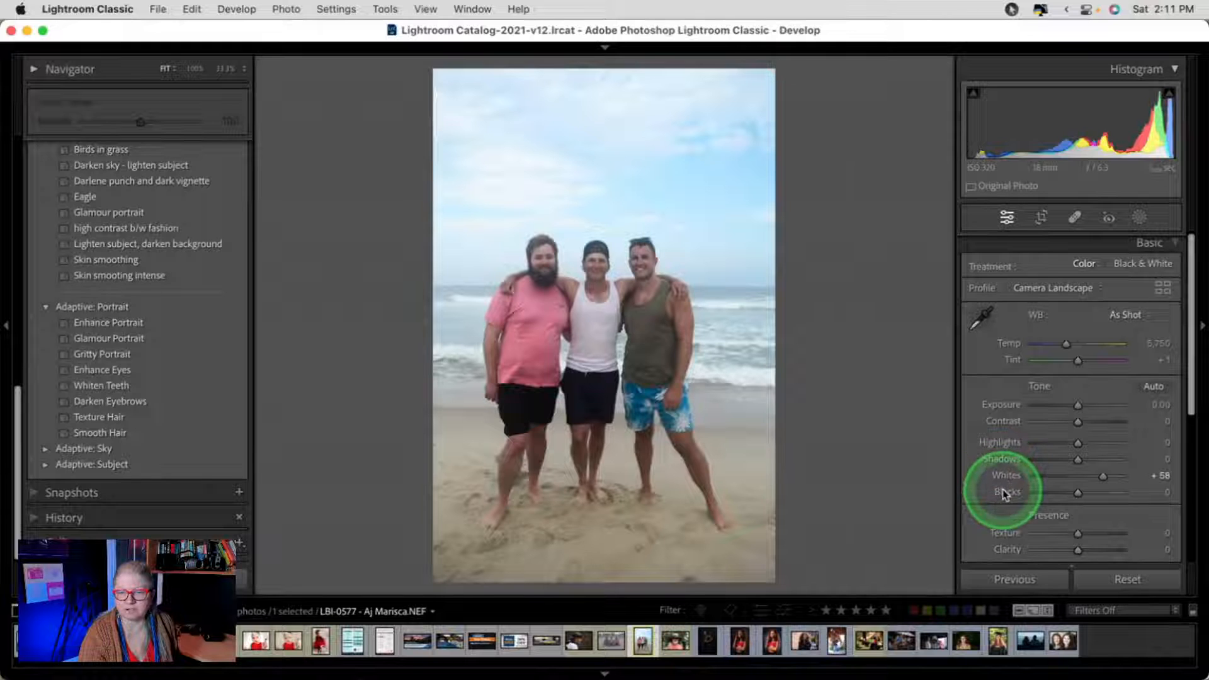
double_click(1005, 495, "shift")
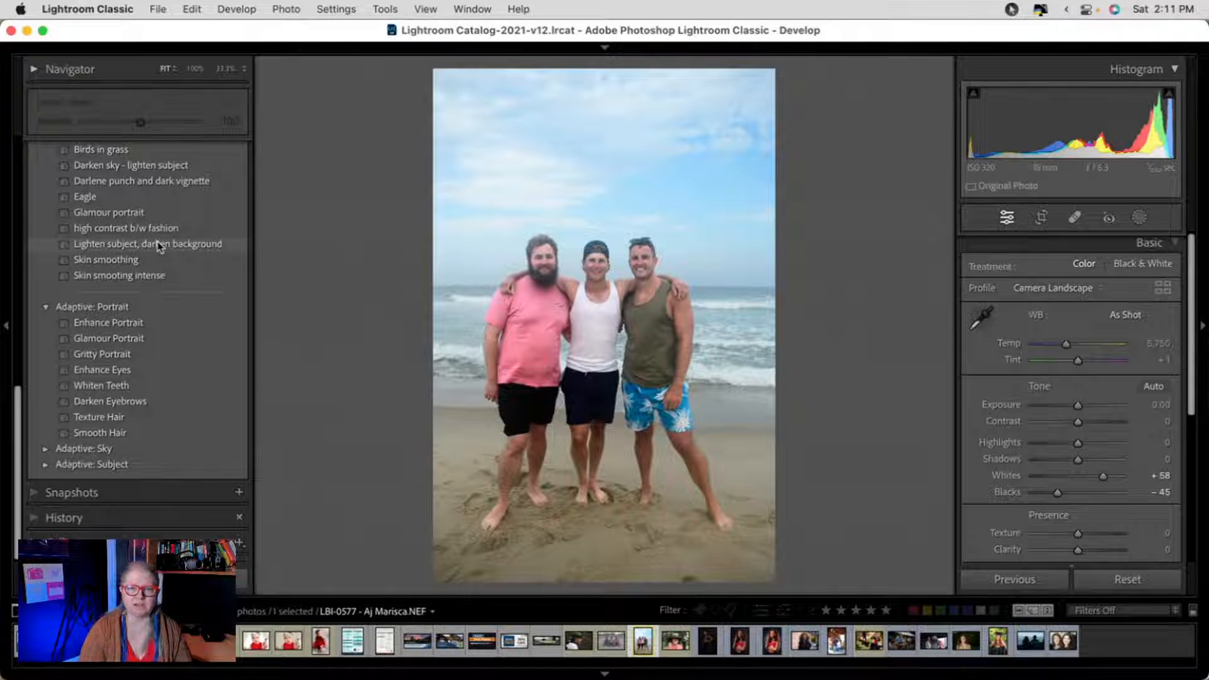
left_click(143, 243)
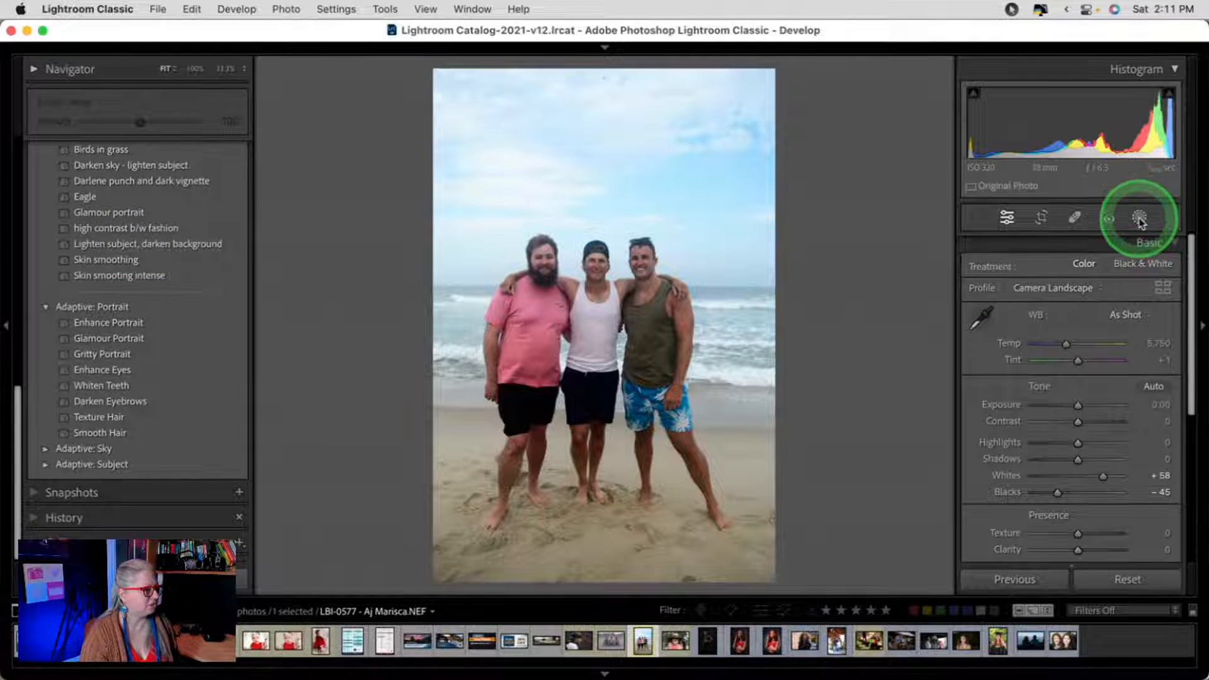
scroll(1055, 398, "down", 2)
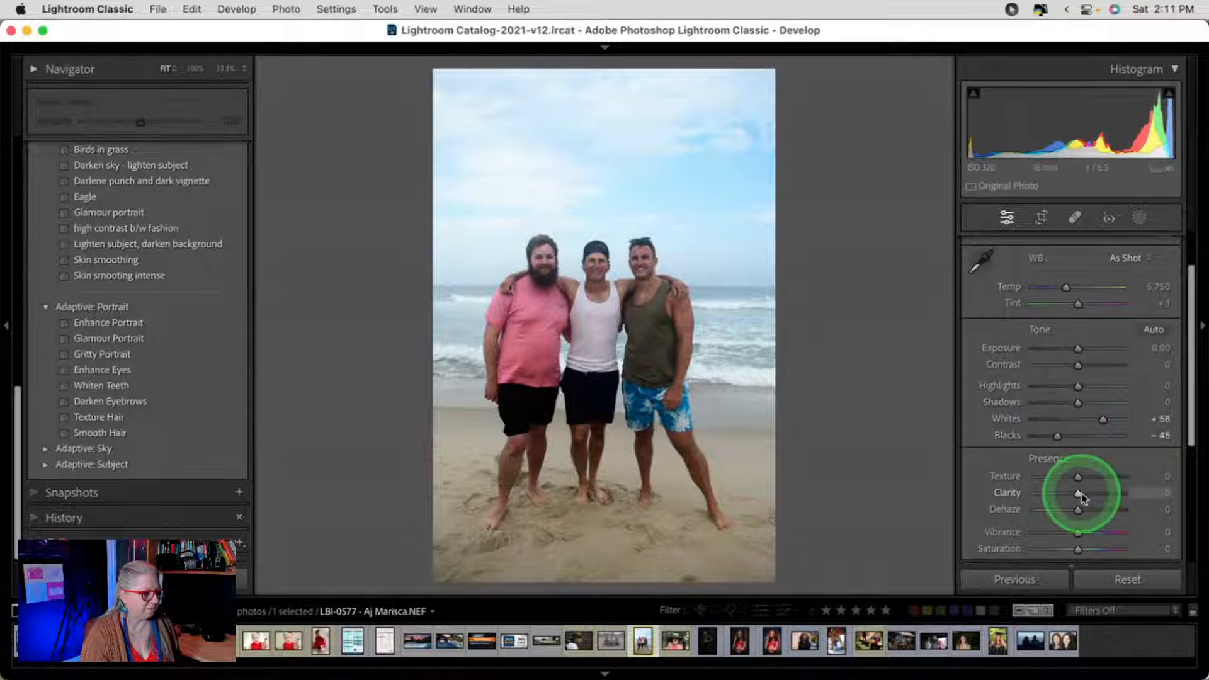
left_click_drag(1081, 494, 1095, 500)
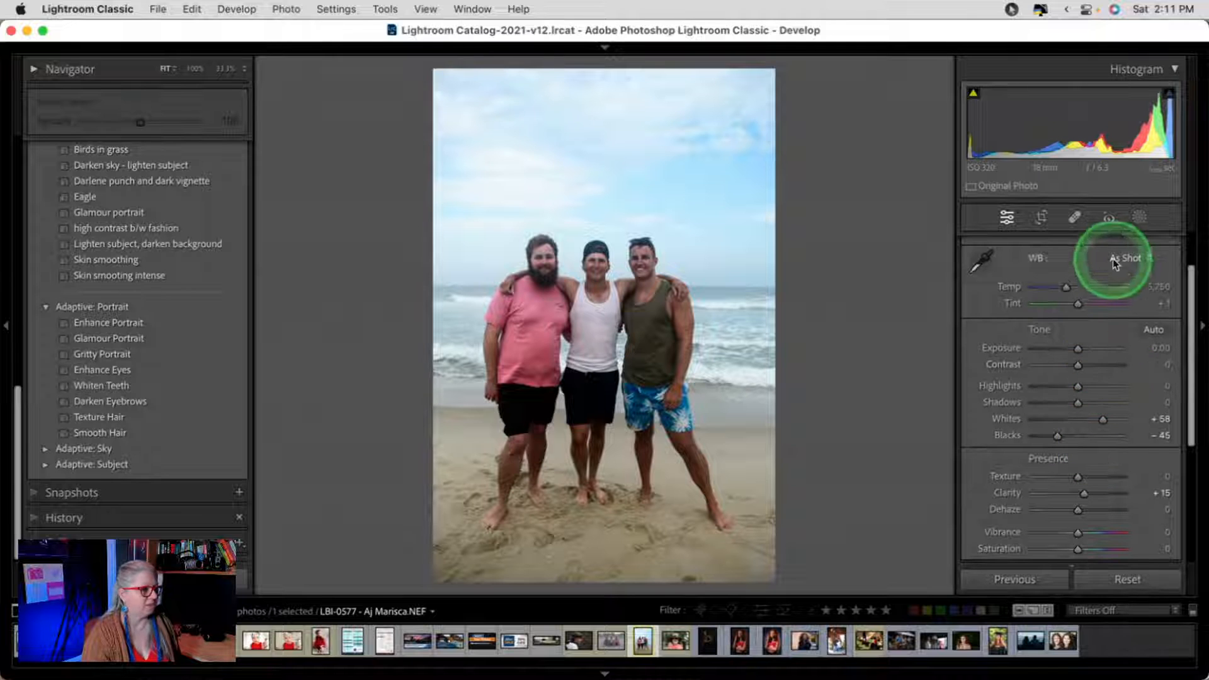
- Create a subject mask over the three men with Exposure 0.42, Whites 16 and Blacks -12
left_click(1140, 218)
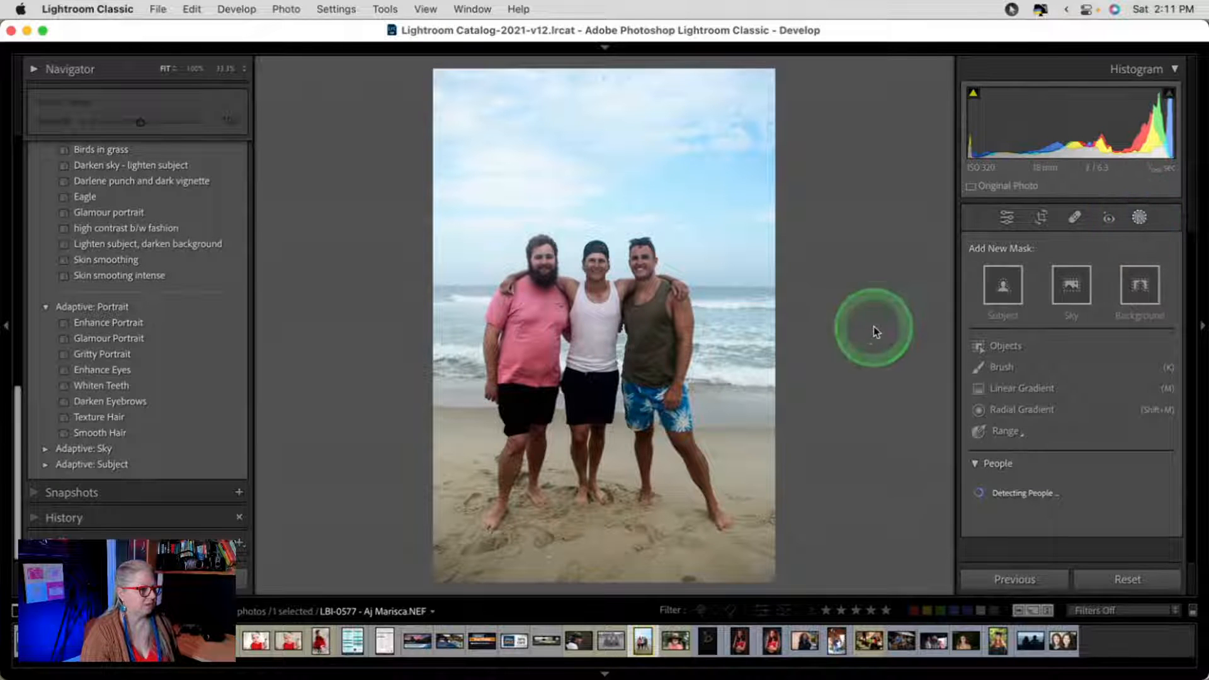
left_click(1002, 284)
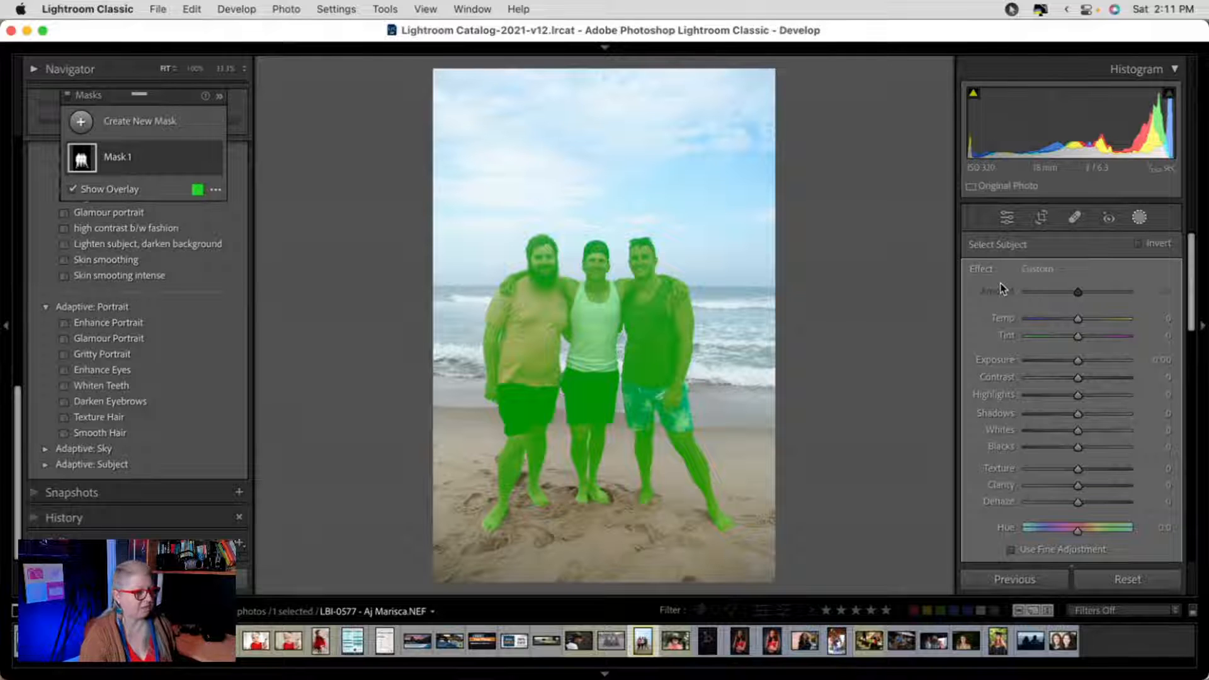
mouse_move(1077, 360)
left_mouse_down()
mouse_move(1096, 363)
mouse_move(1083, 363)
left_mouse_up()
left_click_drag(1078, 430, 1074, 449)
left_click(1080, 448)
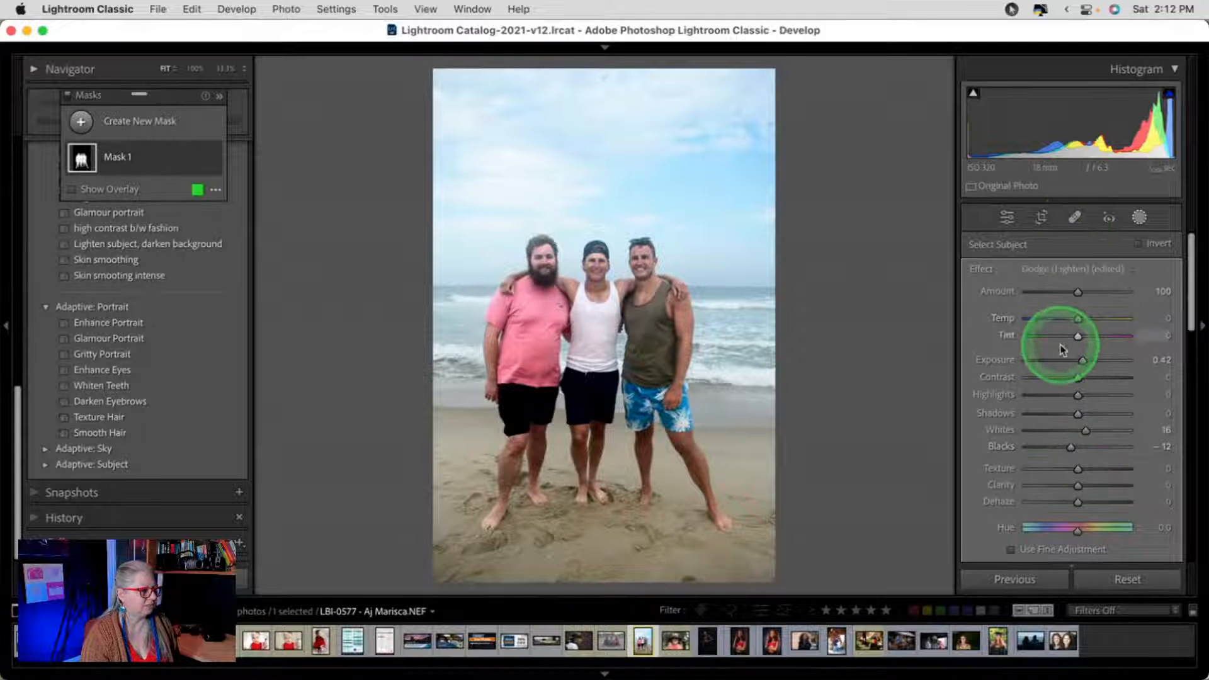
- Toggle the subject mask's visibility to compare the men with and without the lightening
mouse_move(206, 158)
left_click(214, 160)
left_click(214, 160)
left_click(214, 161)
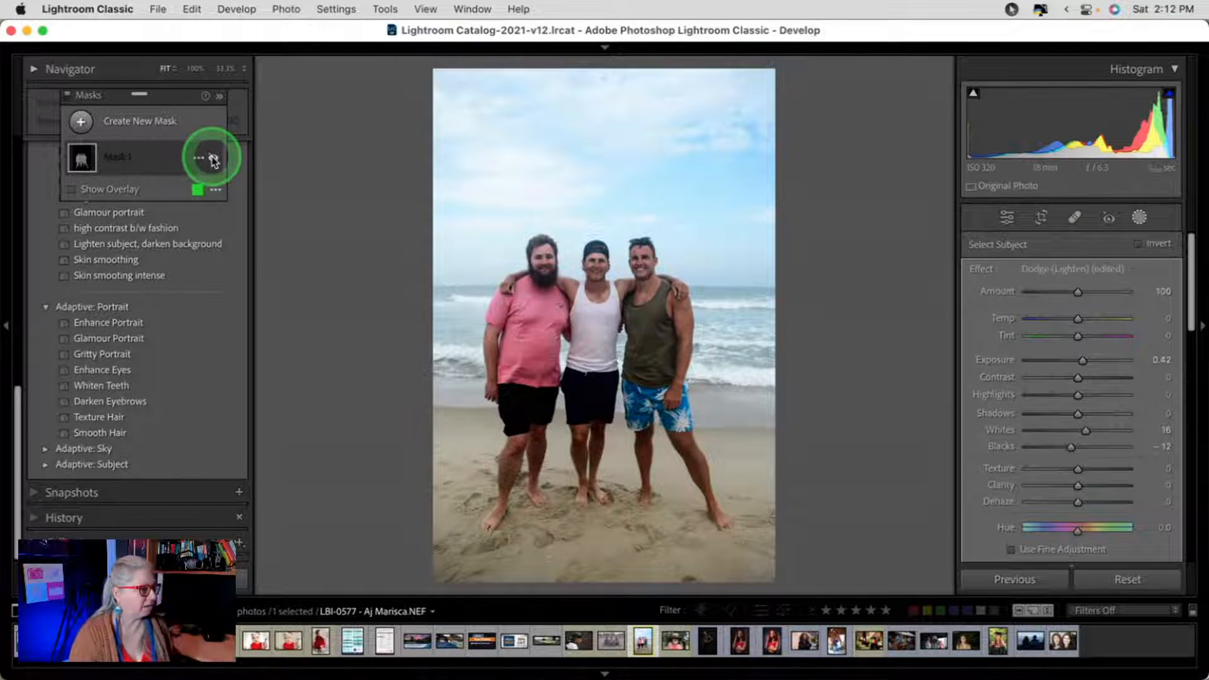
left_click(214, 161)
left_click(214, 161)
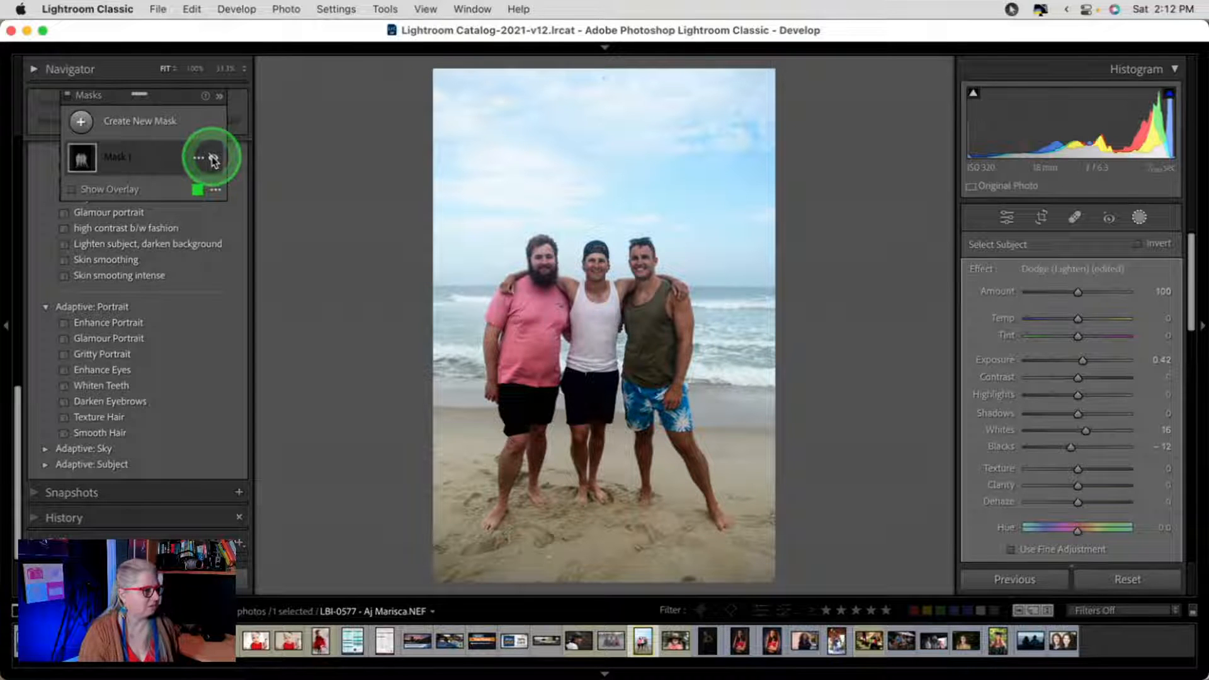
left_click(214, 160)
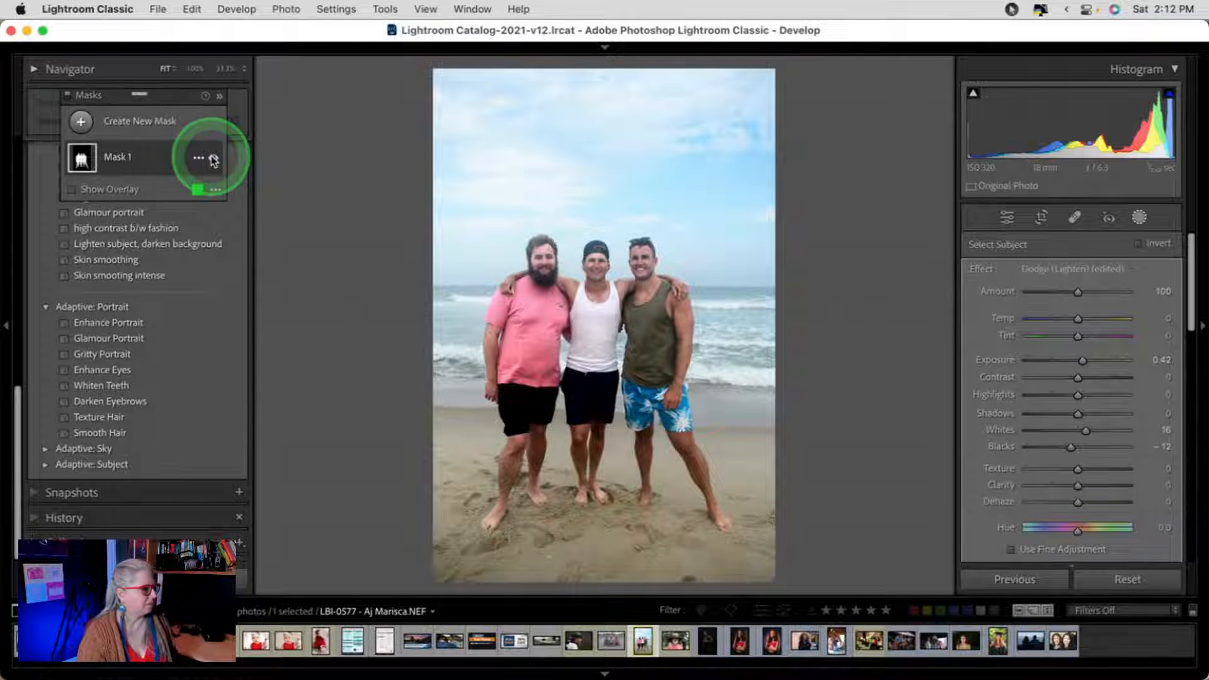
- Rename the subject mask over the three men as "the guys"
left_click(199, 158)
left_click(208, 167)
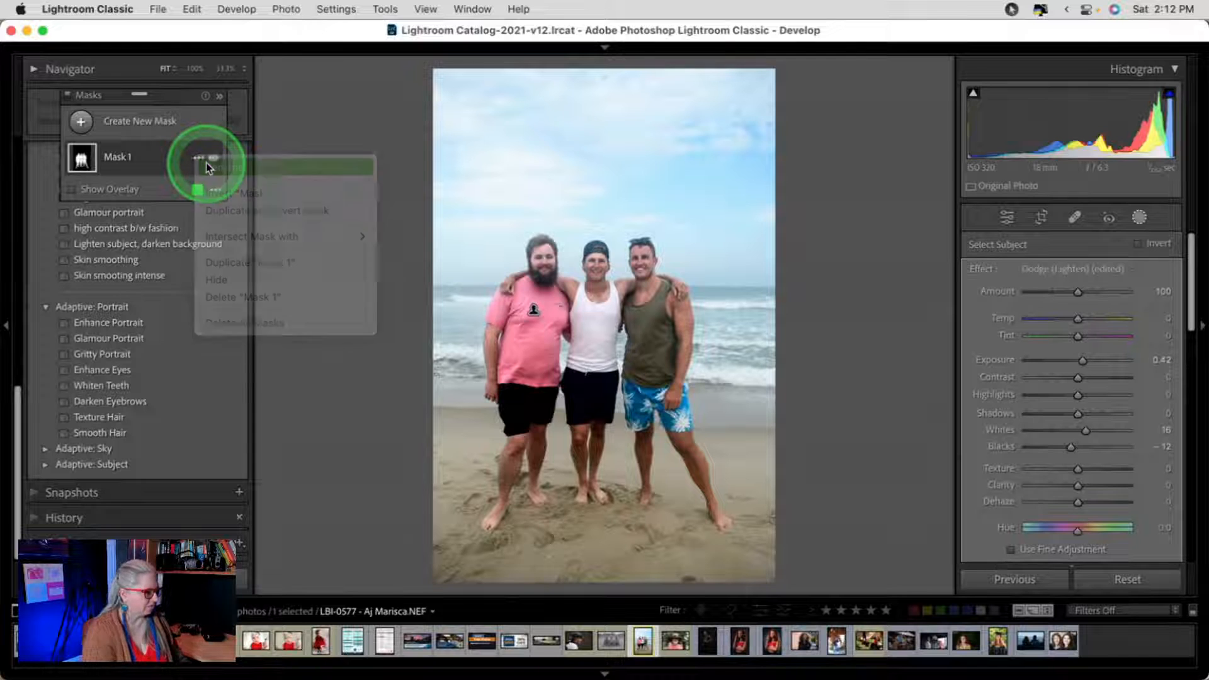
type("g")
key("BackSpace")
type("they gu")
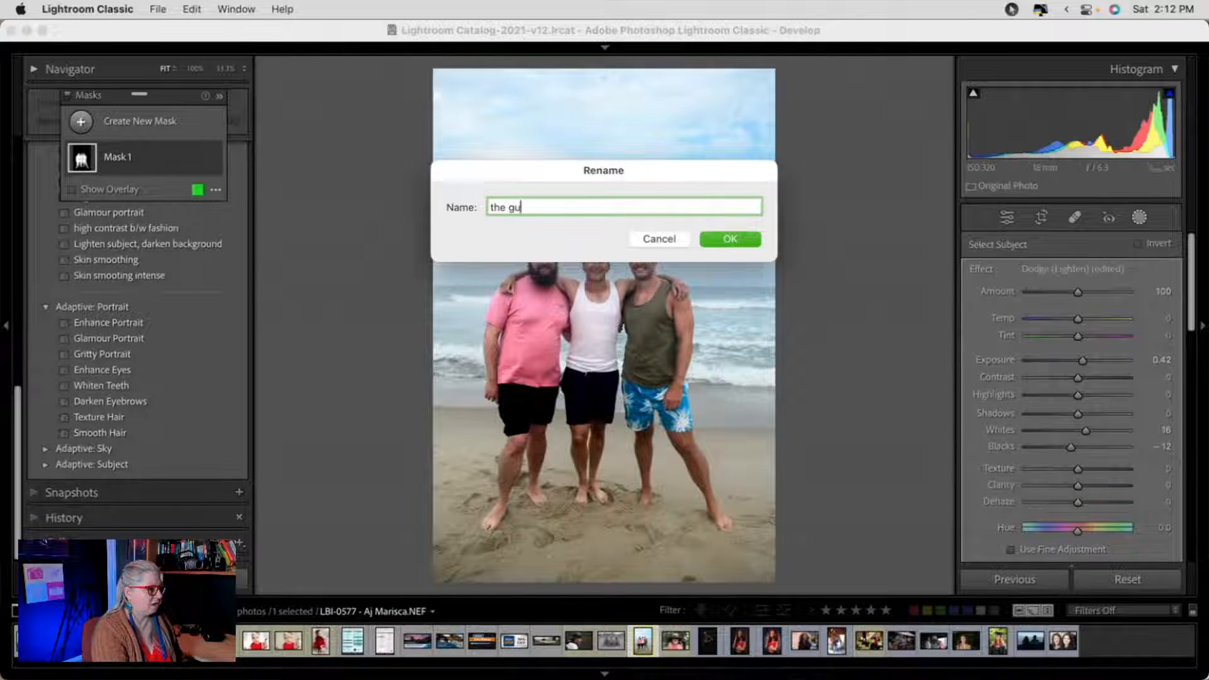
type("ys")
key("Return")
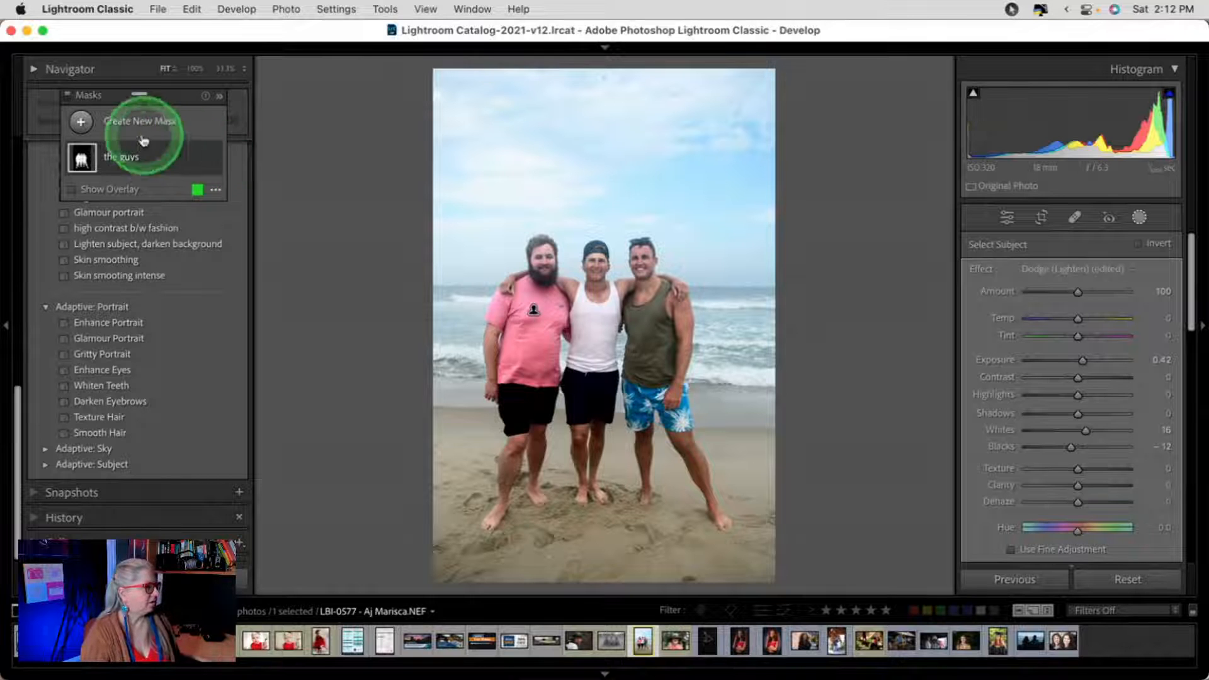
- Create a background mask around the men with Blacks -20 and Dehaze 37, hiding the mask overlay
left_click(80, 121)
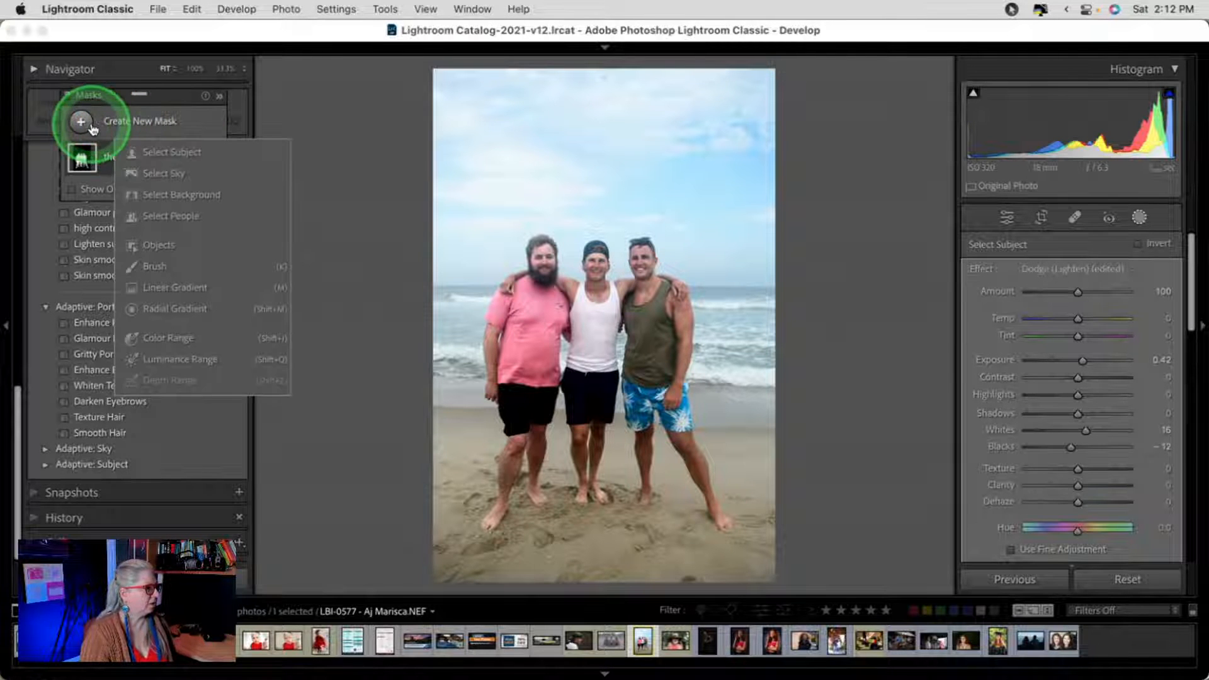
left_click(149, 195)
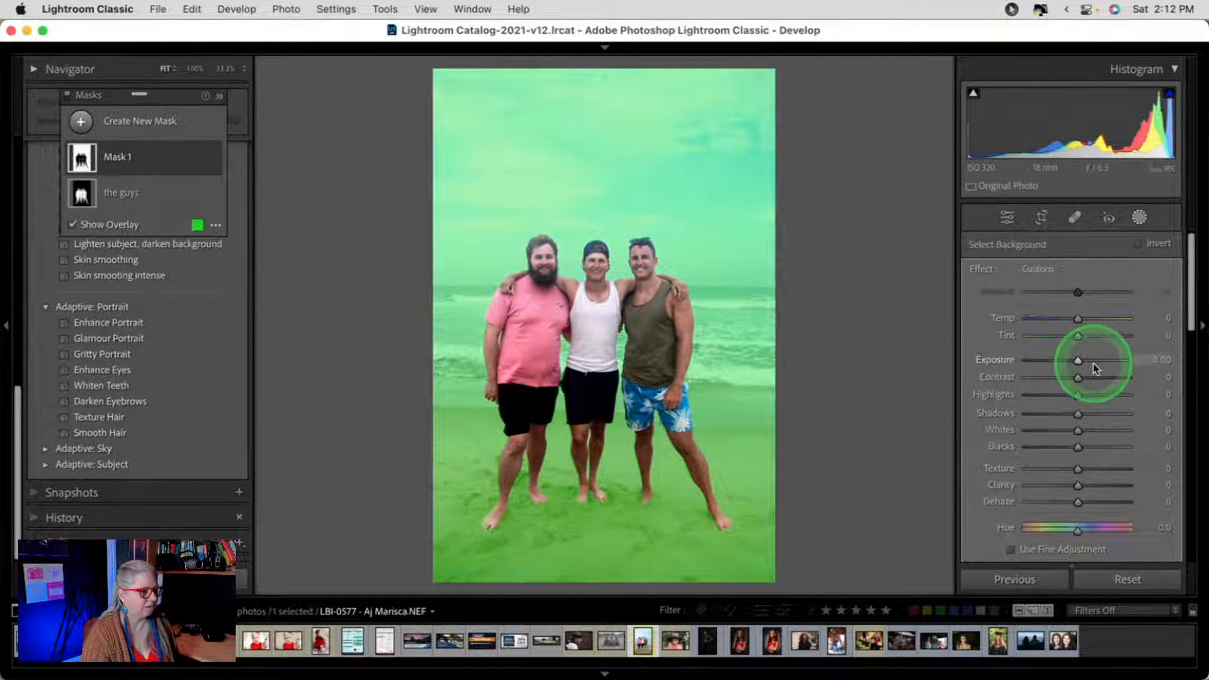
key("o")
left_click_drag(1074, 444, 1067, 446)
left_click(1076, 502)
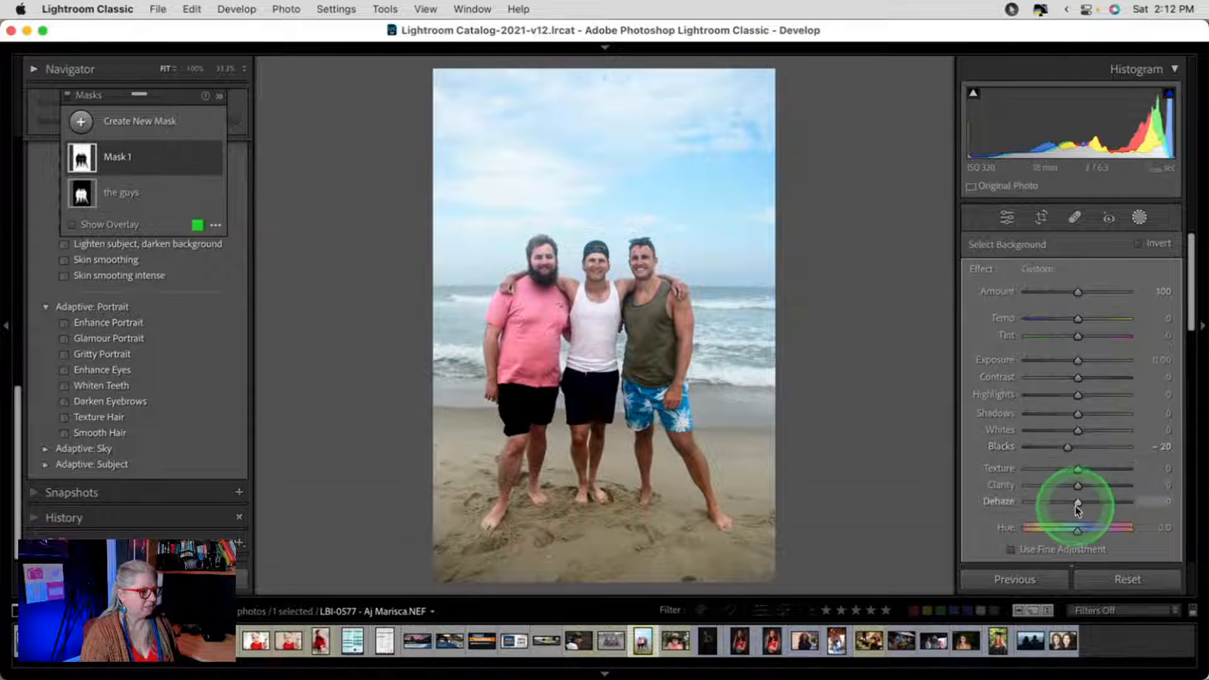
left_click_drag(1077, 504, 1094, 497)
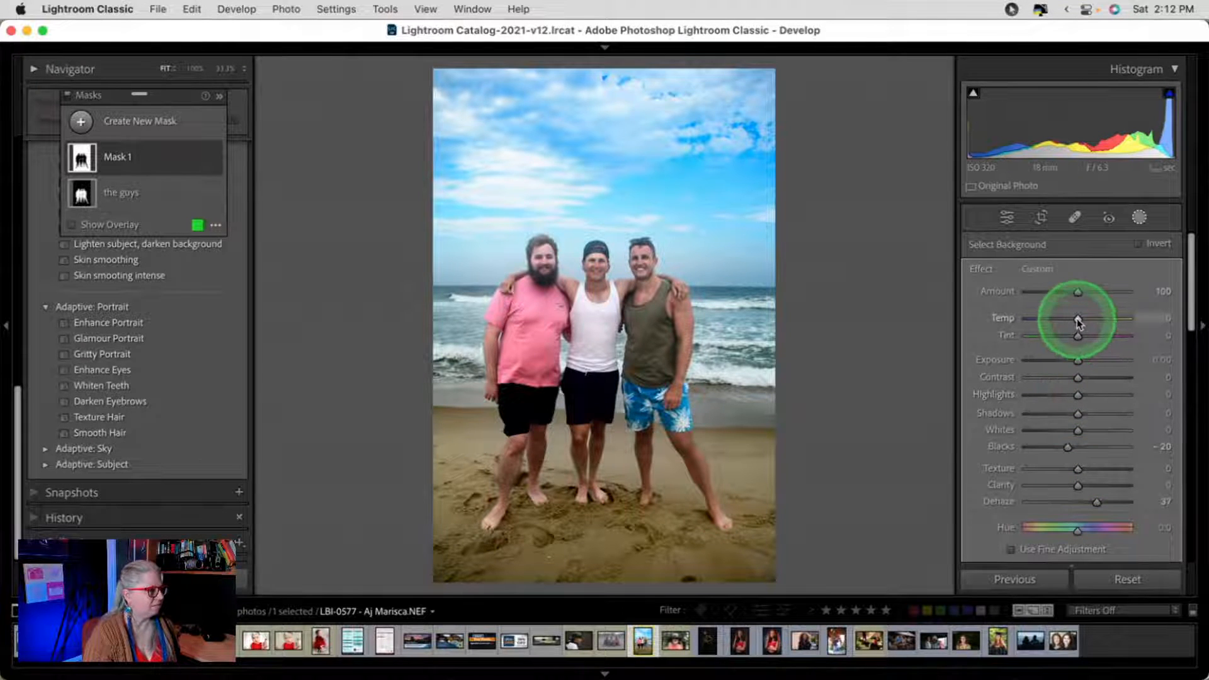
- Refine the background mask by lowering Highlights to -23, resetting Blacks to 0 and raising Dehaze to 45
left_click_drag(1078, 319, 1078, 322)
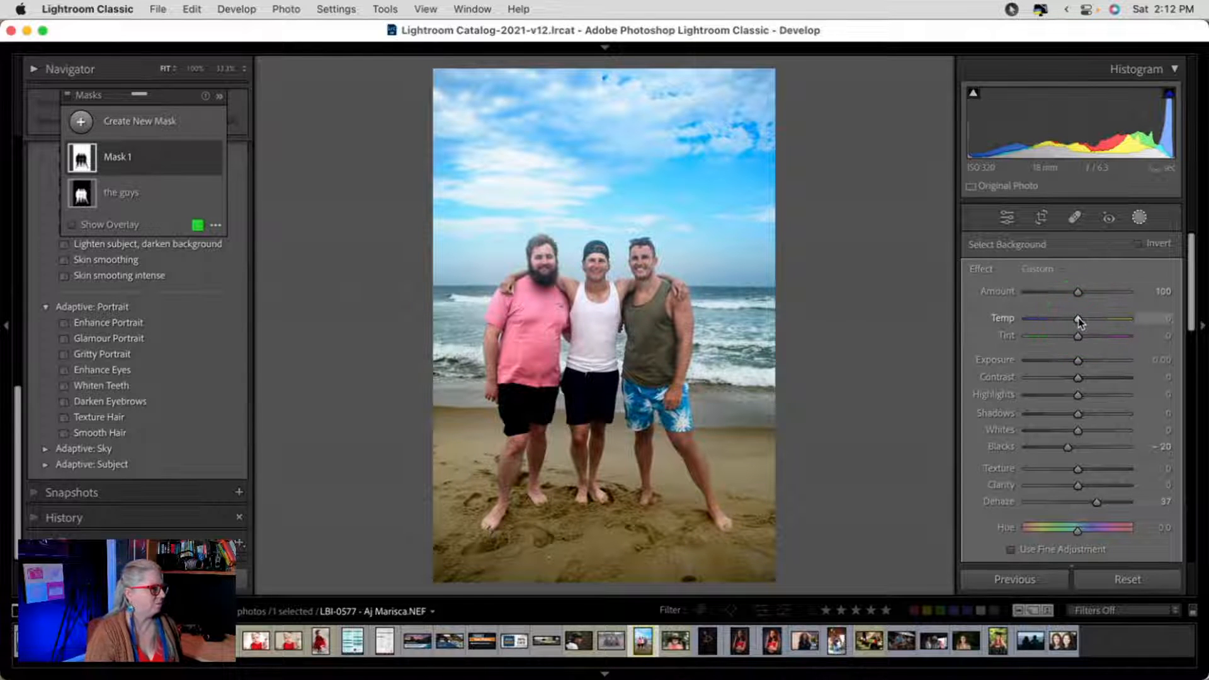
left_click_drag(1077, 398, 1068, 395)
left_click(1089, 503)
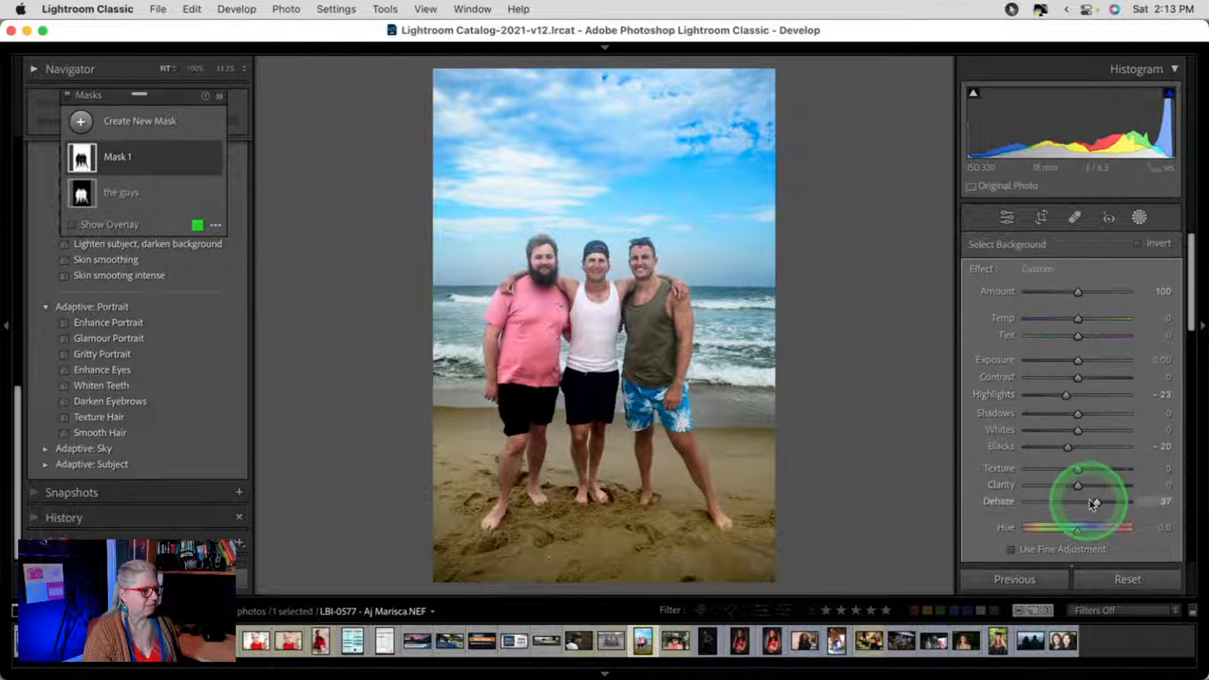
left_click_drag(1084, 501, 1063, 447)
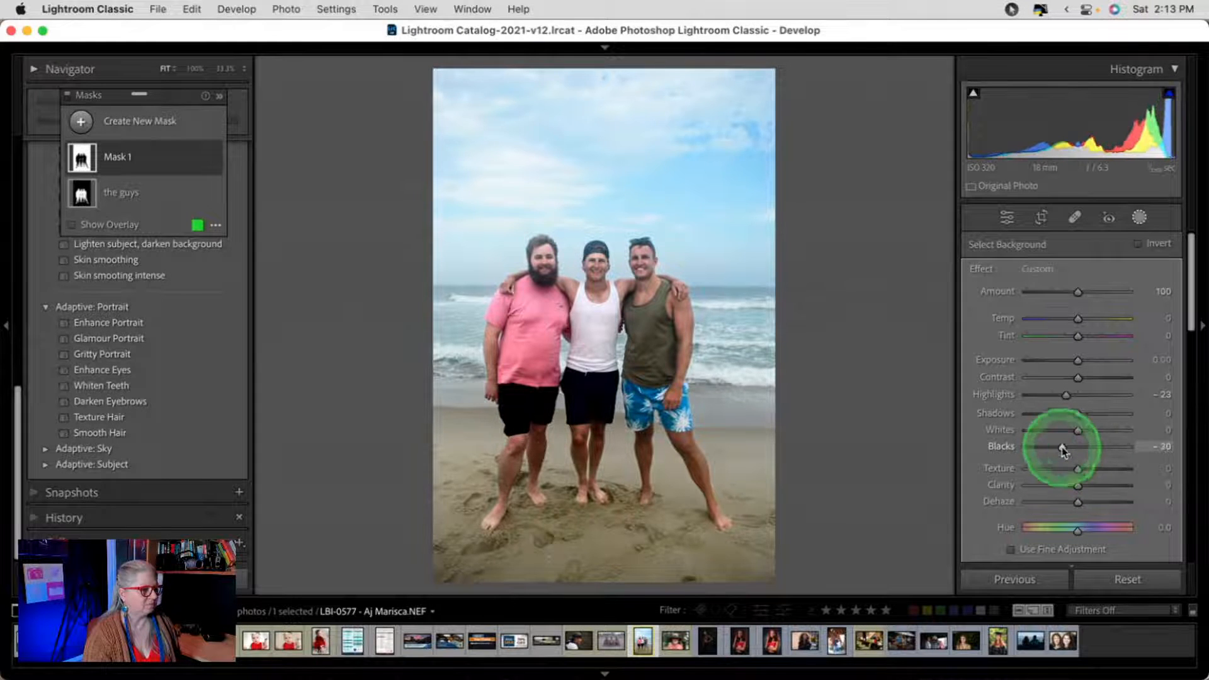
double_click(1063, 448)
left_click_drag(1076, 502, 1100, 497)
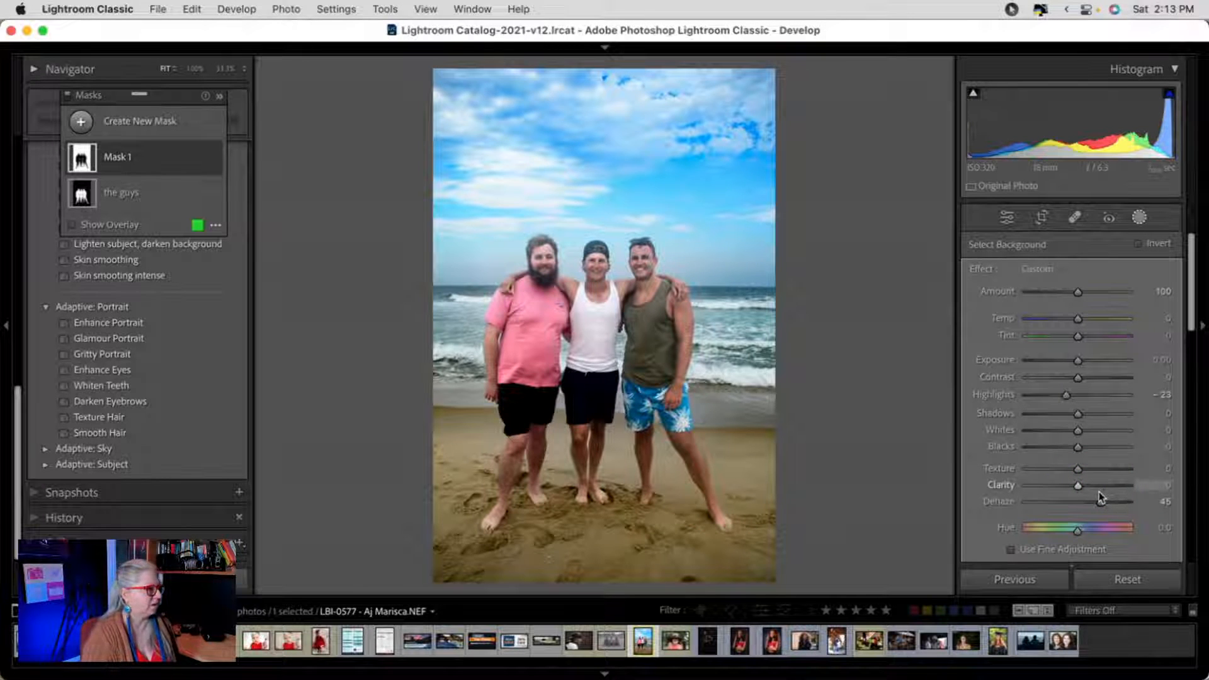
left_click(1101, 358)
- Set the background mask's Blacks to -14 and check the photo with the clipping warnings
mouse_move(196, 153)
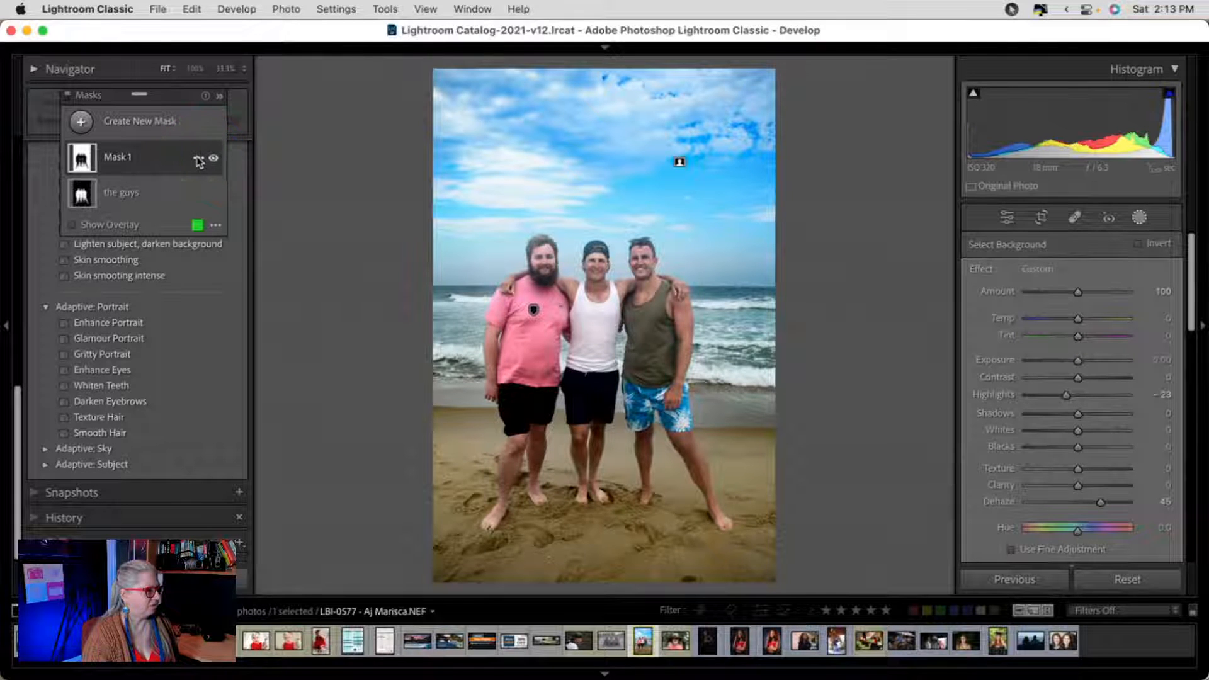
left_click(198, 160)
left_click(423, 232)
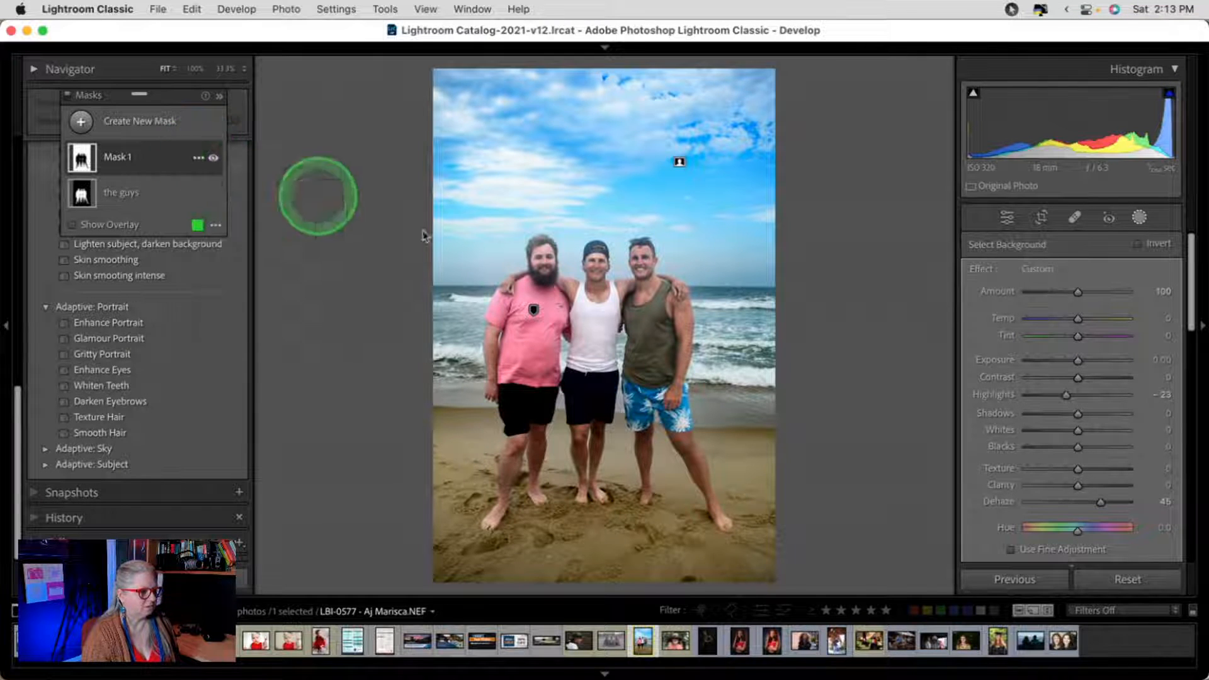
left_click_drag(1078, 447, 1072, 448)
key("j")
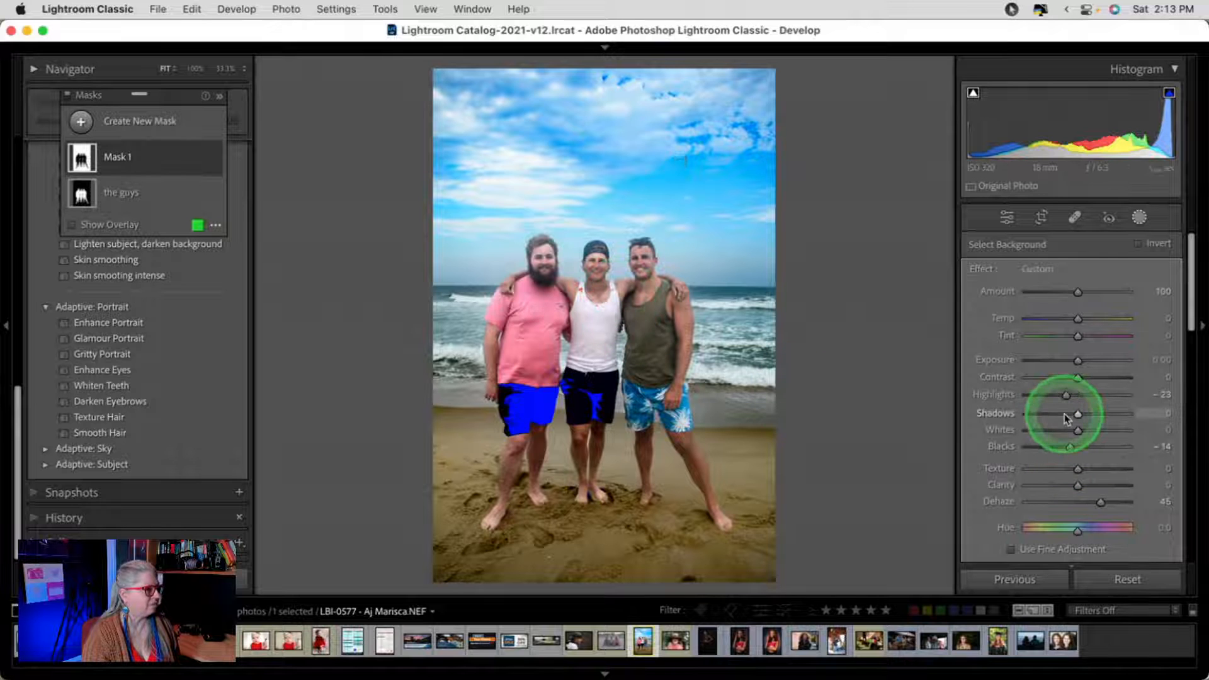
key("j")
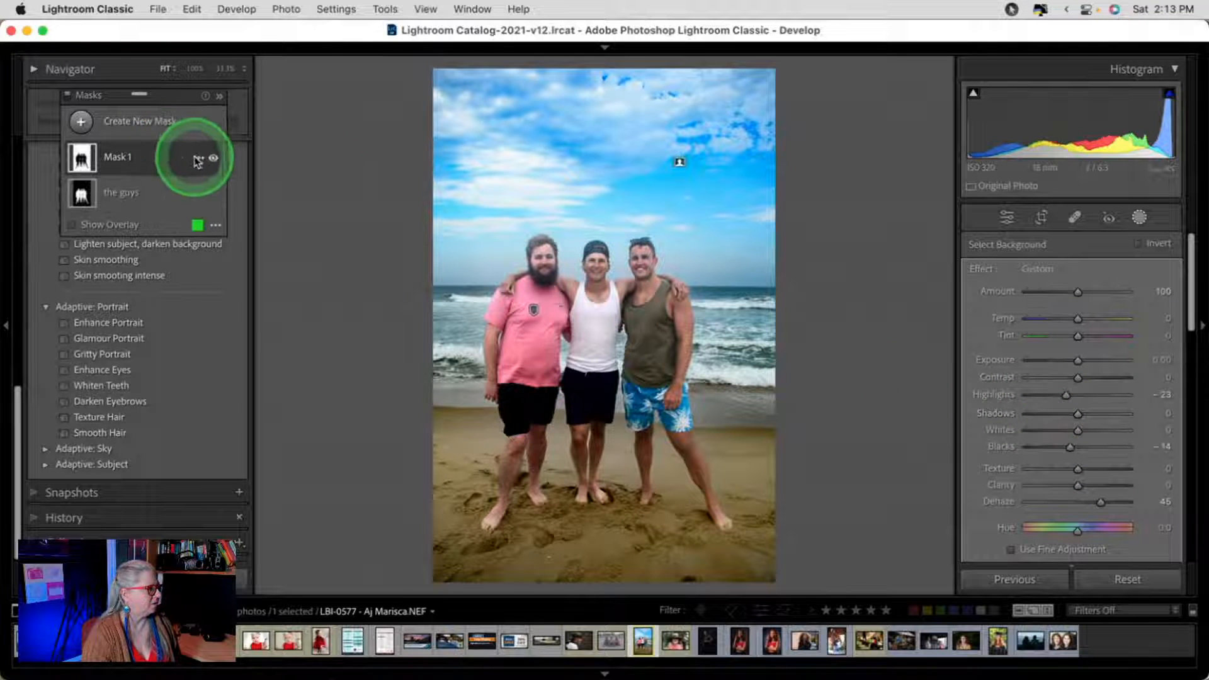
- Rename the background mask as "background"
left_click(198, 159)
left_click(207, 164)
type("background")
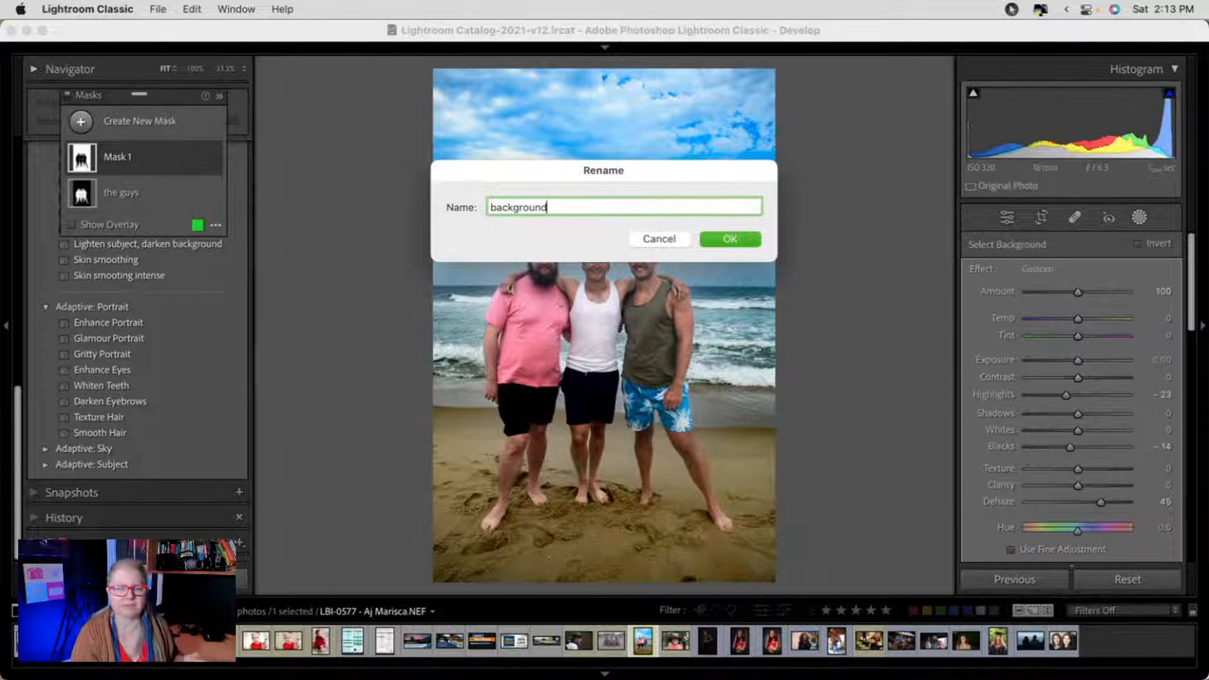
left_click(725, 239)
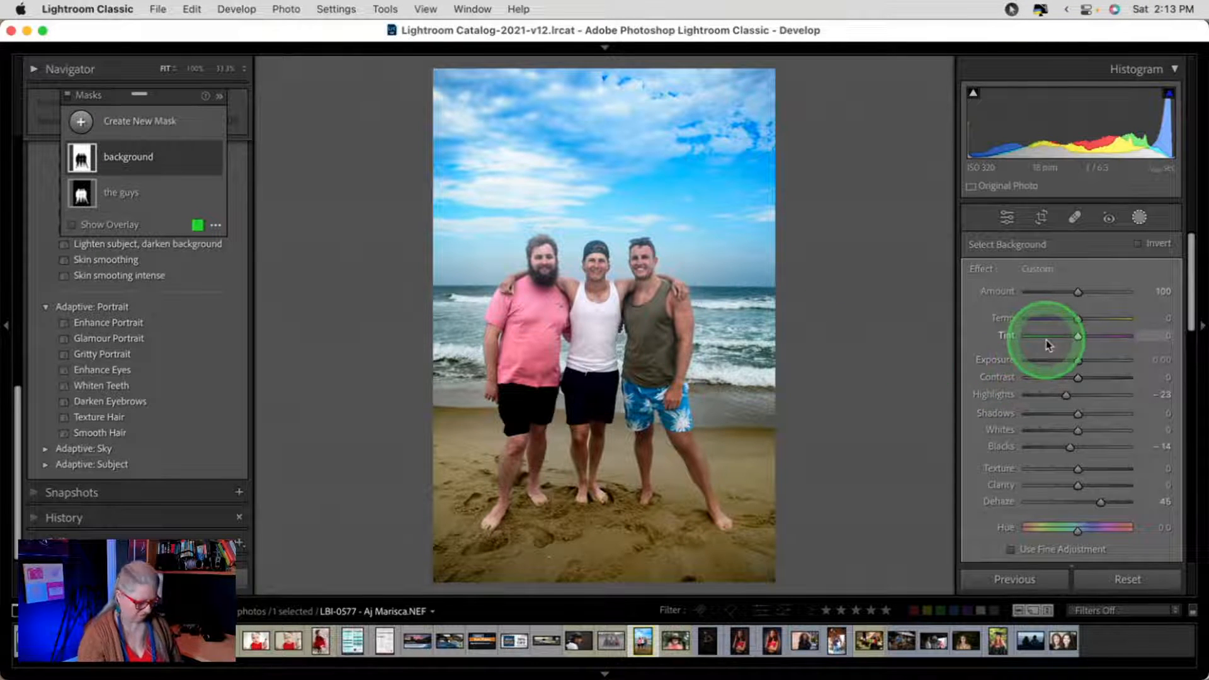
- Compare the edited group photo with its original version, and change the overall white balance to Daylight
key("backslash")
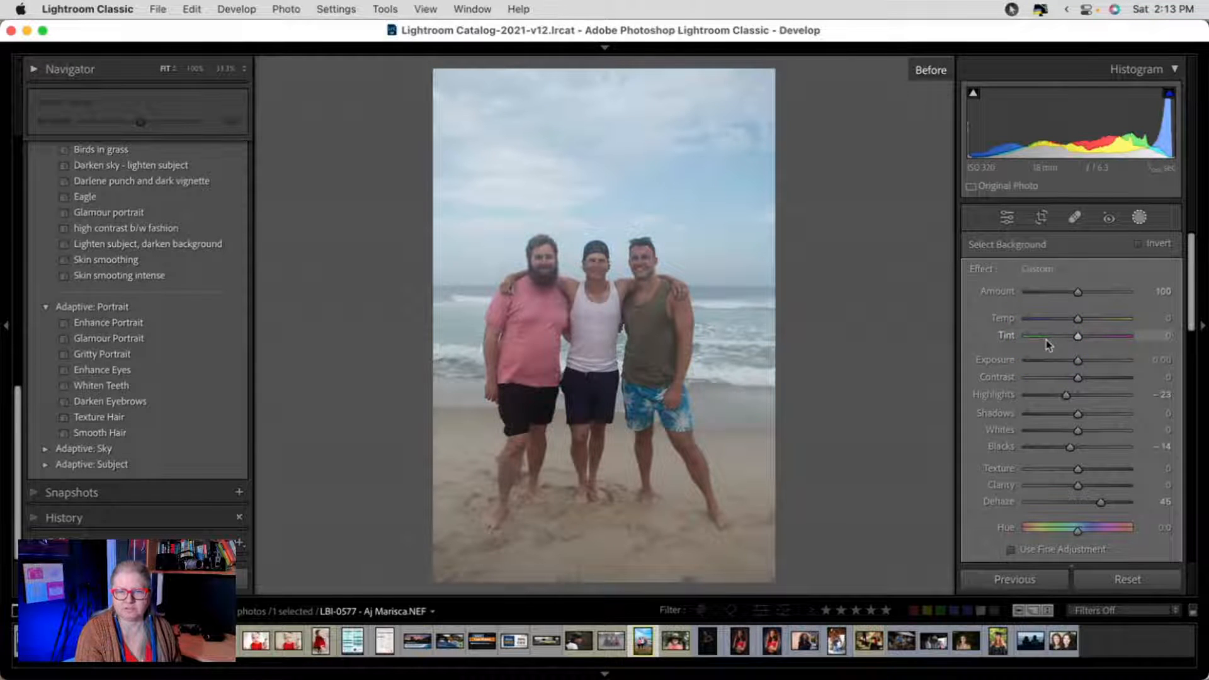
key("backslash")
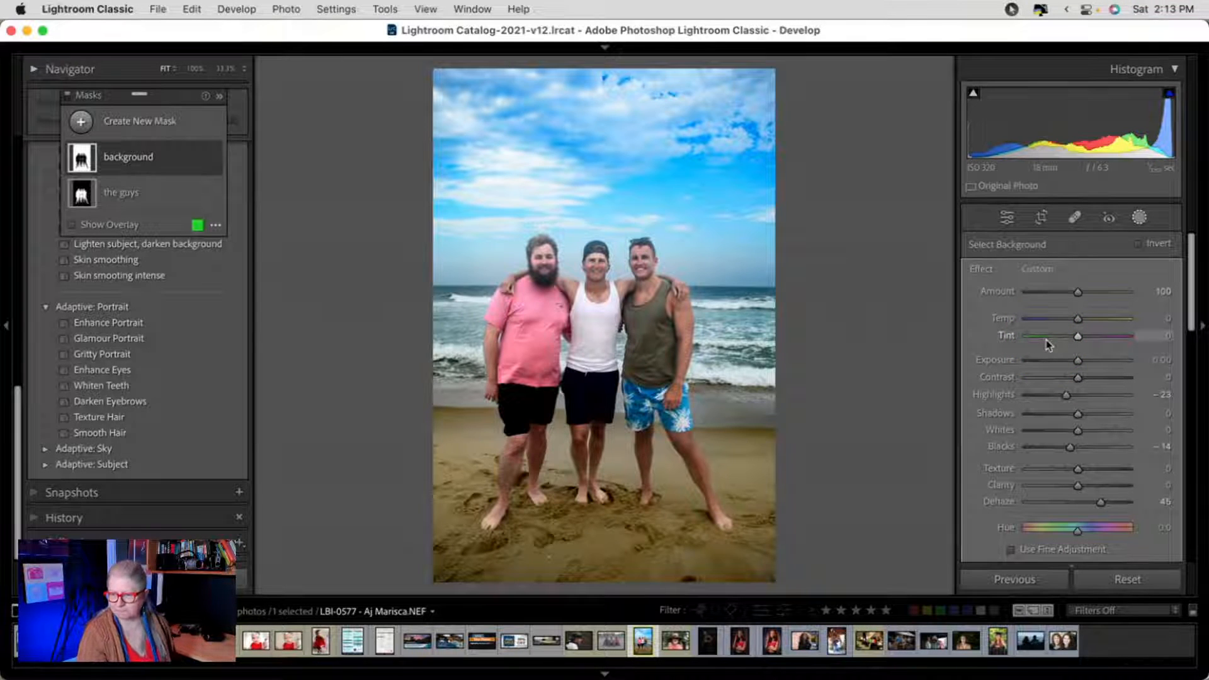
left_click(1139, 217)
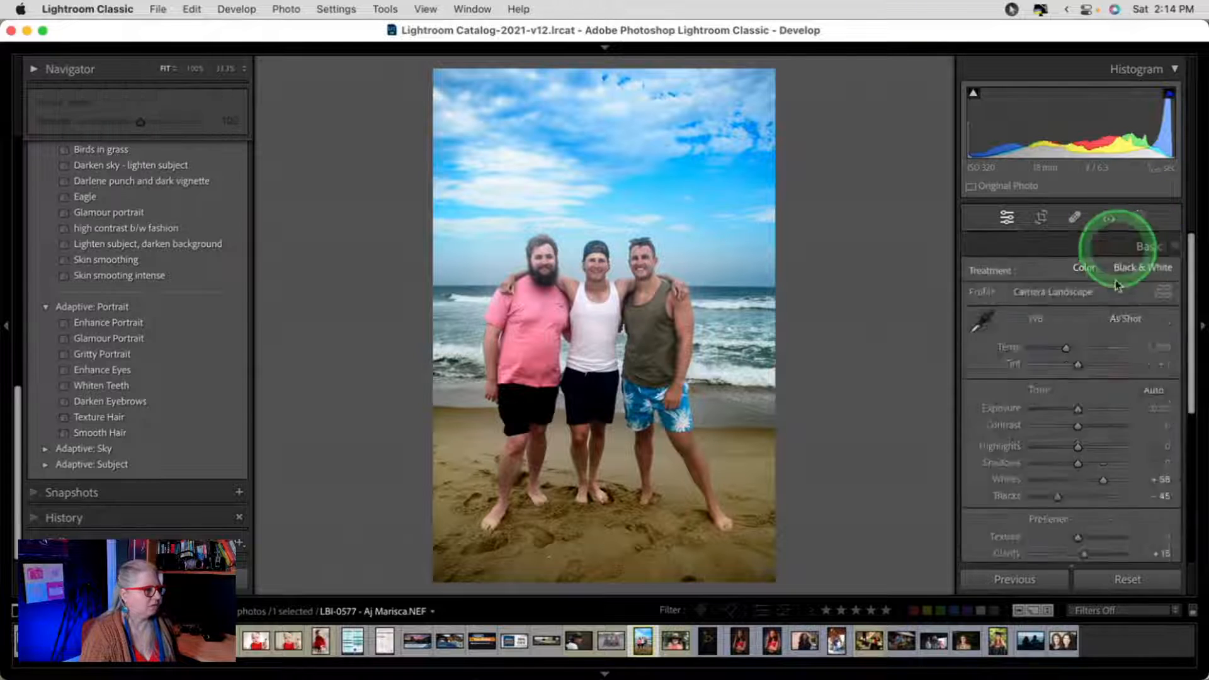
left_click(1124, 316)
left_click(1128, 357)
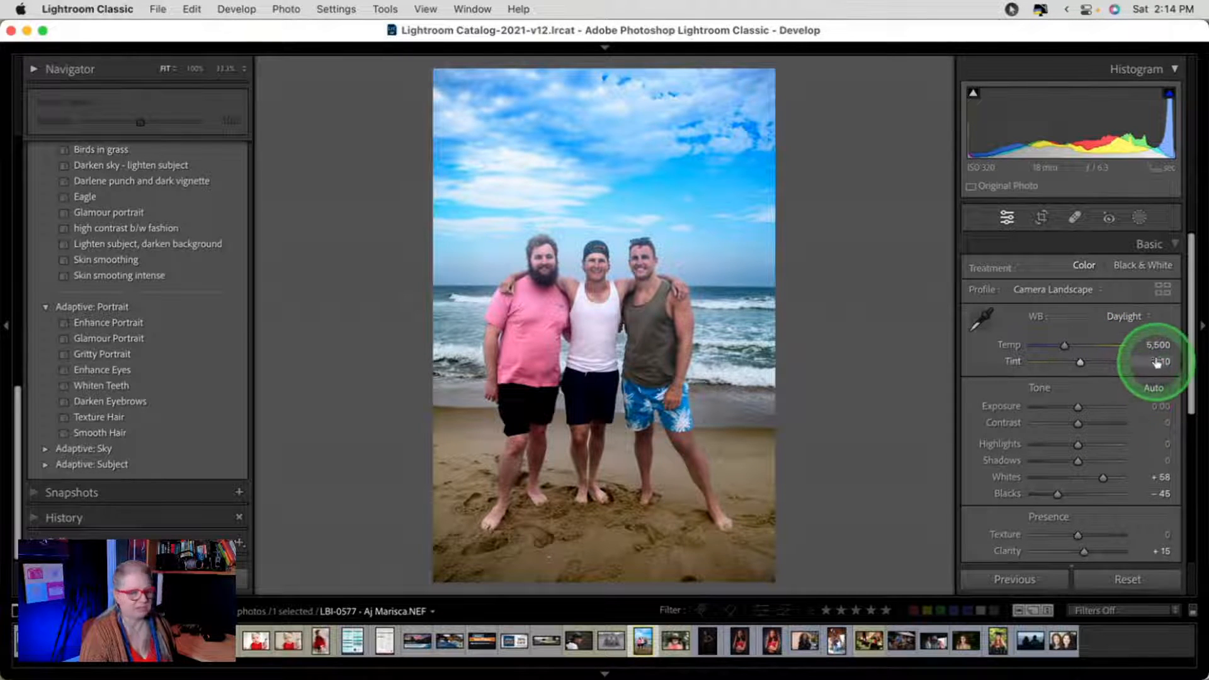
- Change the photo's white balance to Cloudy and reduce its tint to +2
left_click(1125, 316)
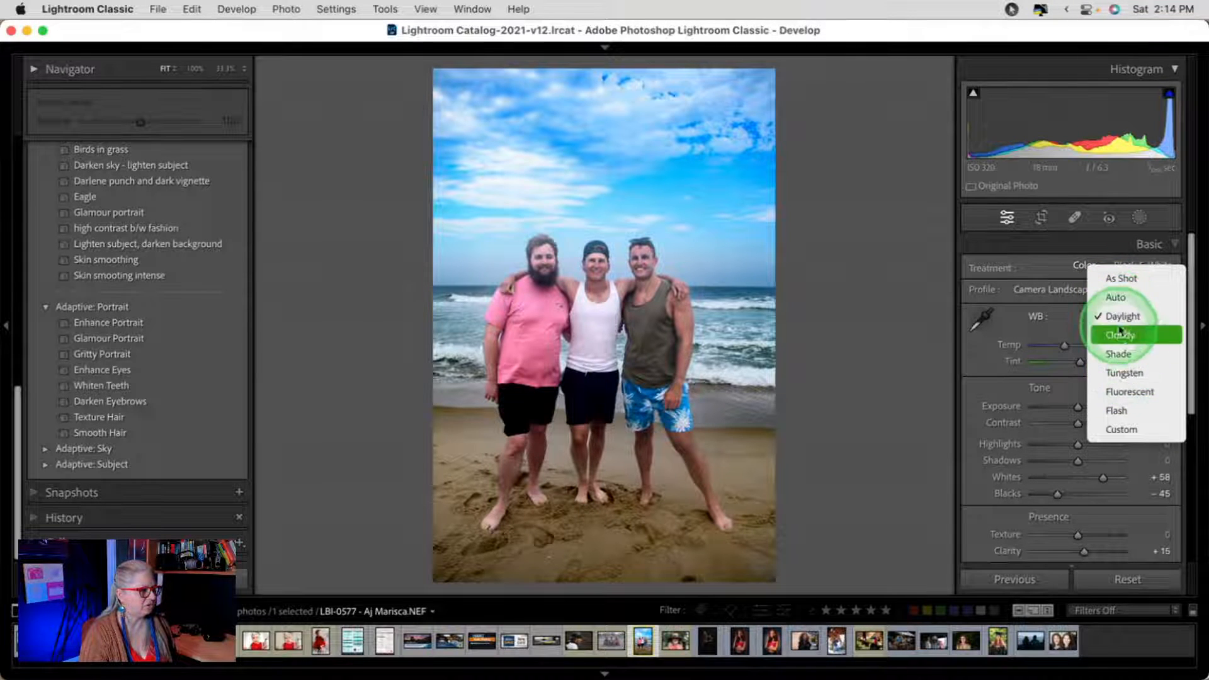
left_click(1120, 335)
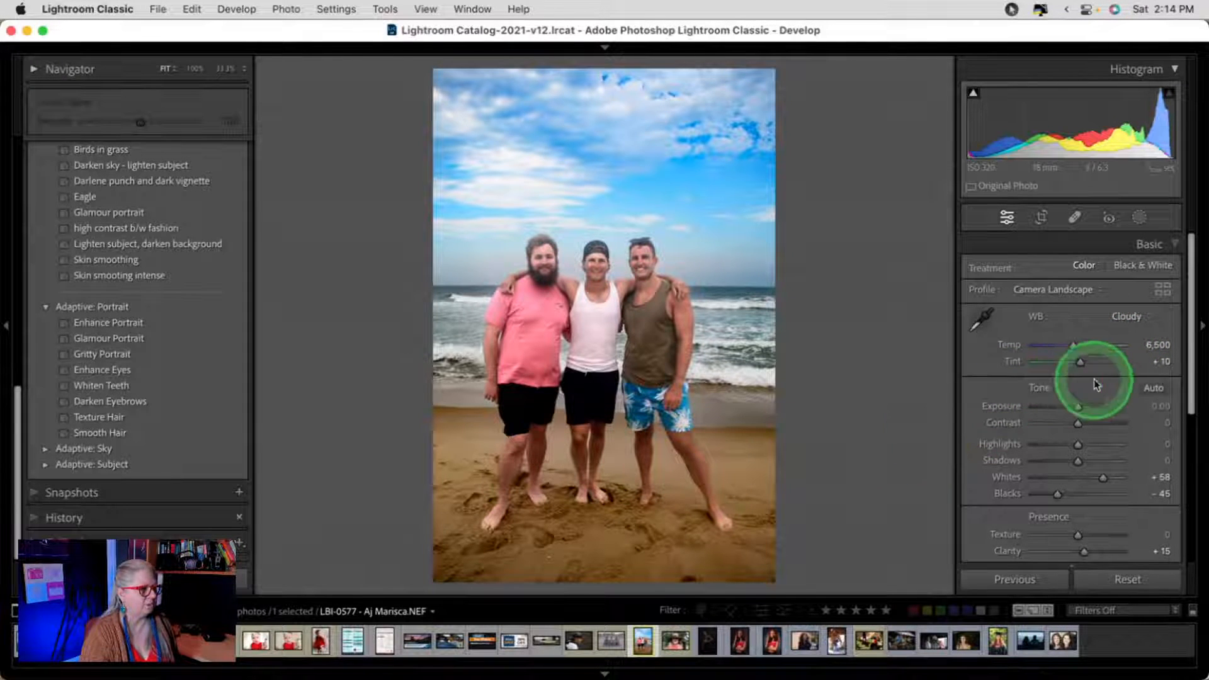
key("z")
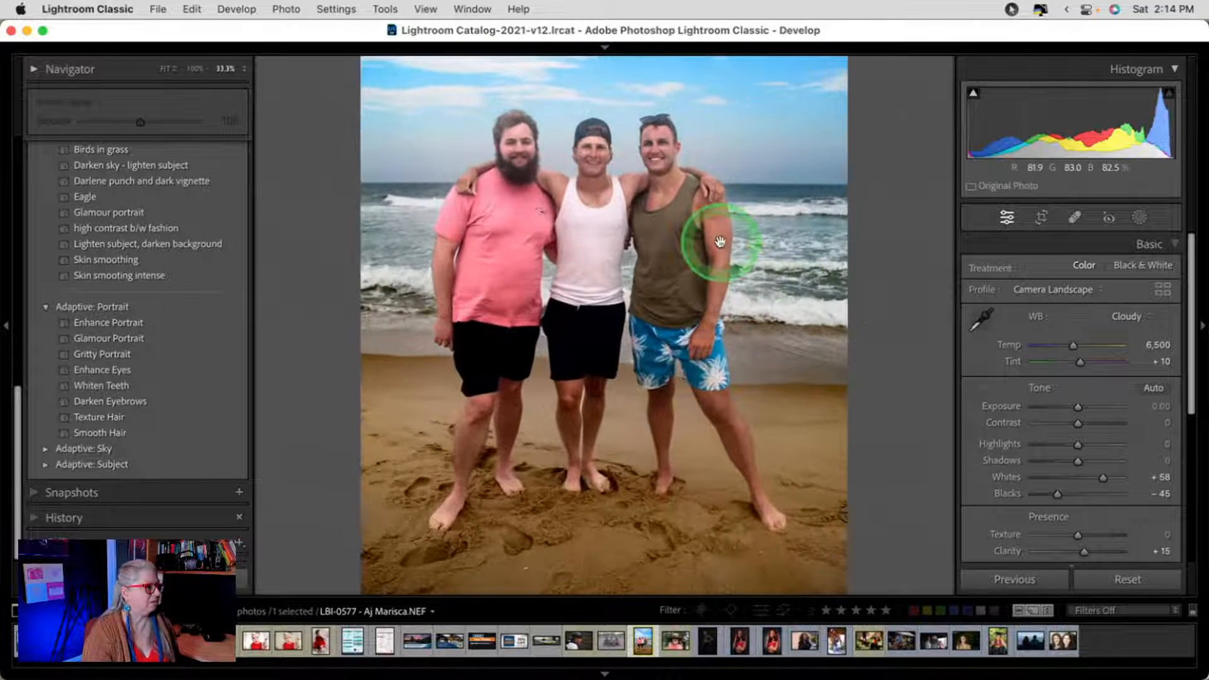
left_click_drag(720, 242, 722, 254)
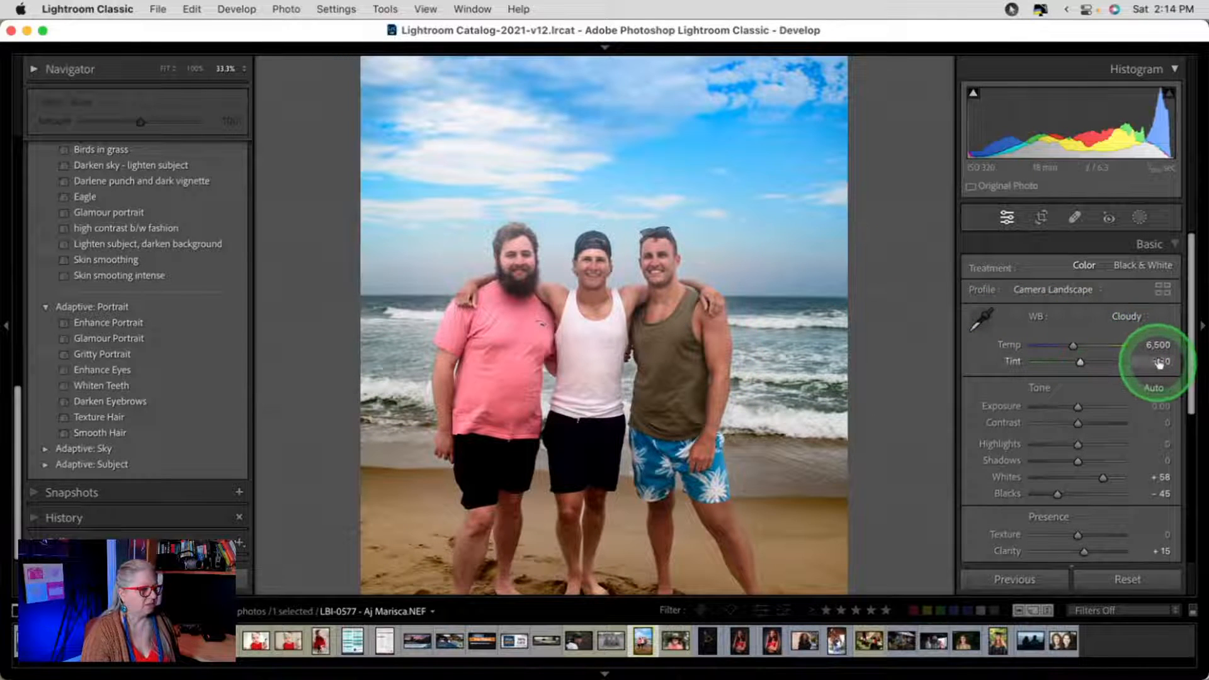
left_click_drag(1159, 364, 1147, 362)
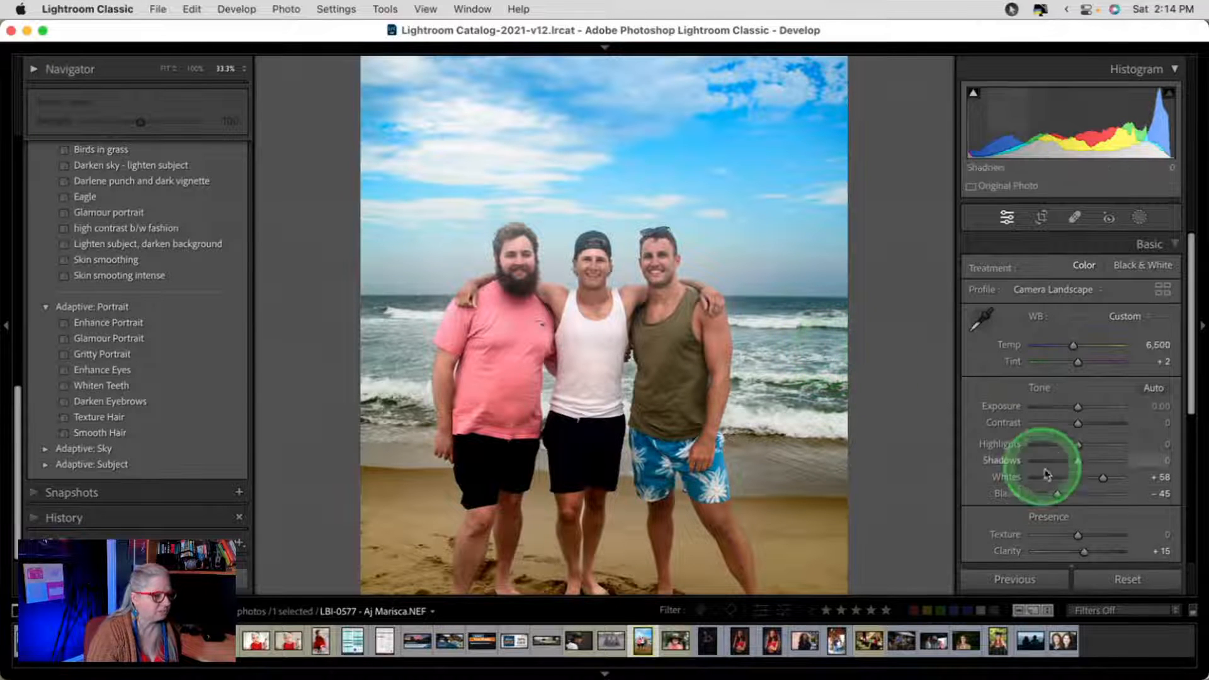
- Raise the whole photo's Dehaze to +7
scroll(1115, 418, "down", 2)
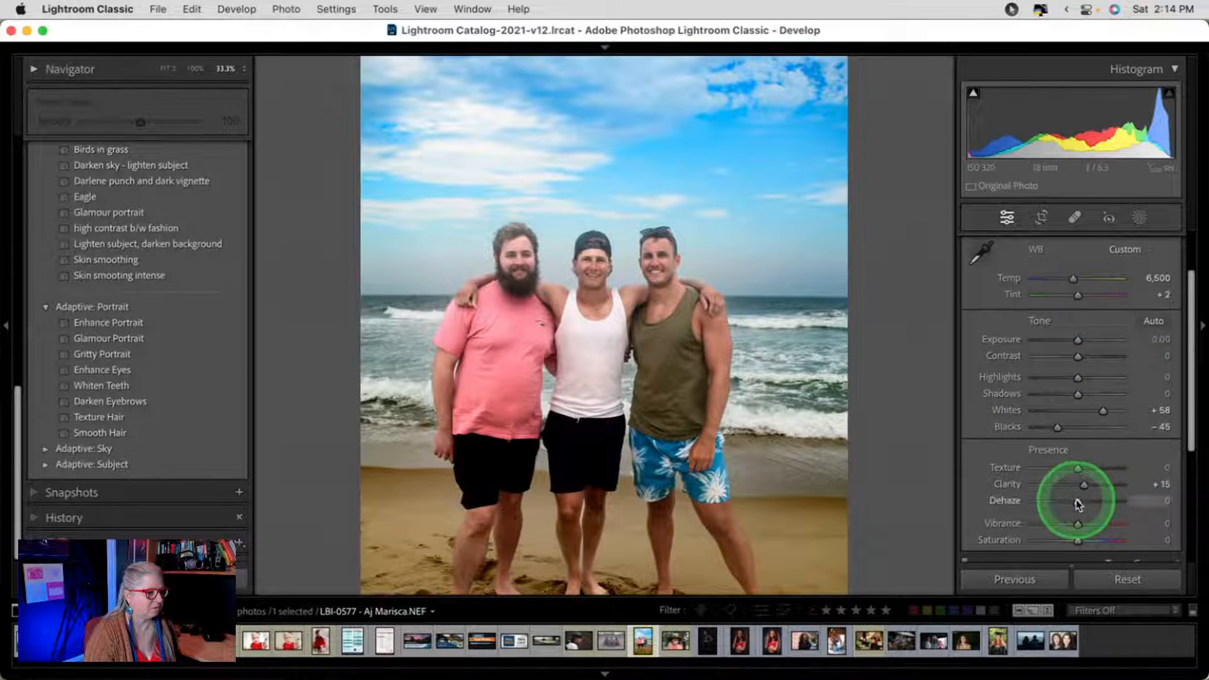
left_click_drag(1077, 502, 1082, 504)
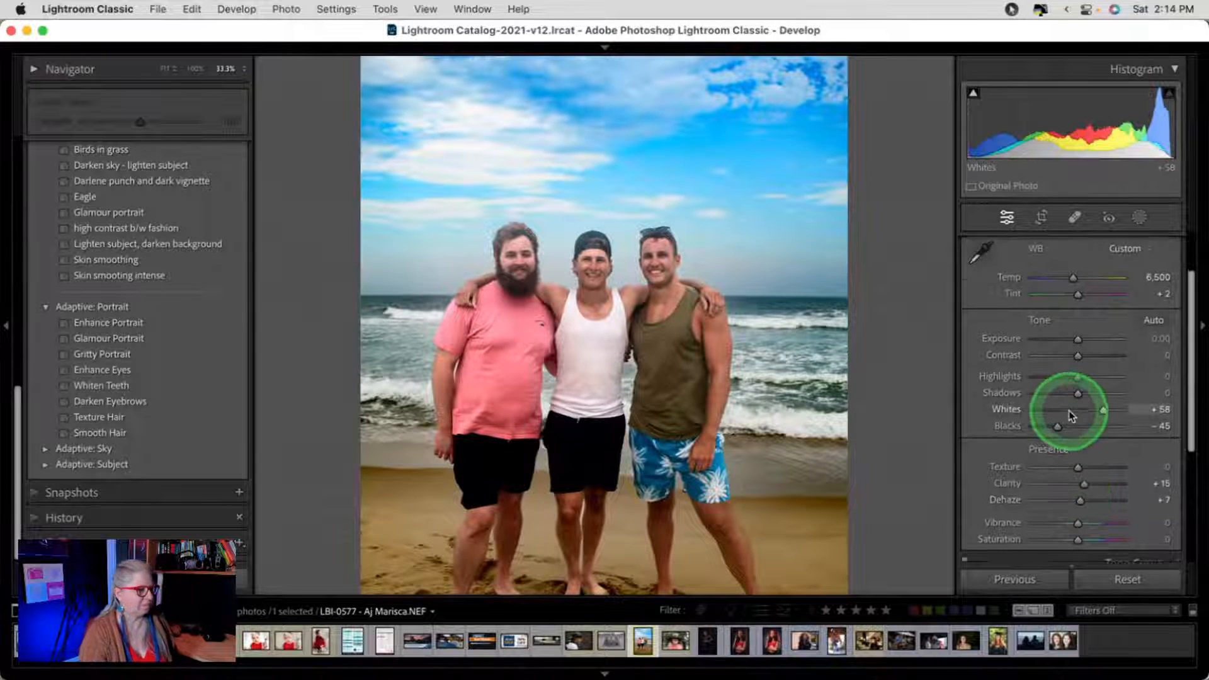
scroll(1064, 403, "down", 1)
left_click_drag(1040, 362, 1084, 361)
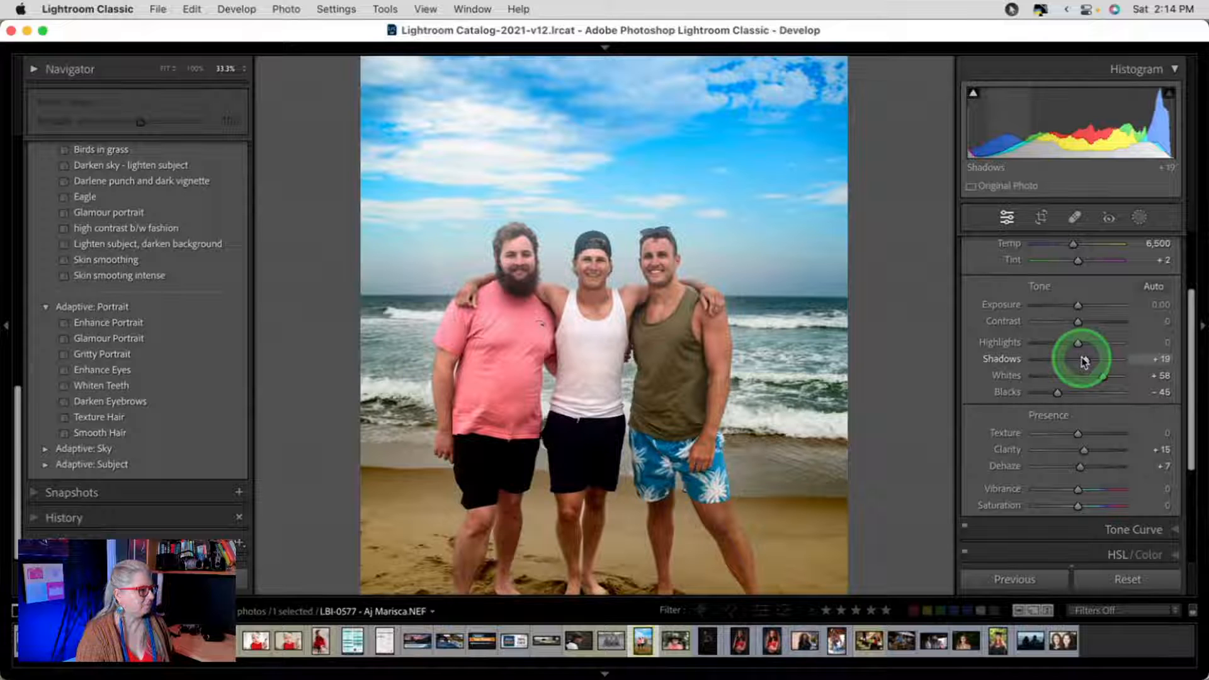
double_click(1083, 360)
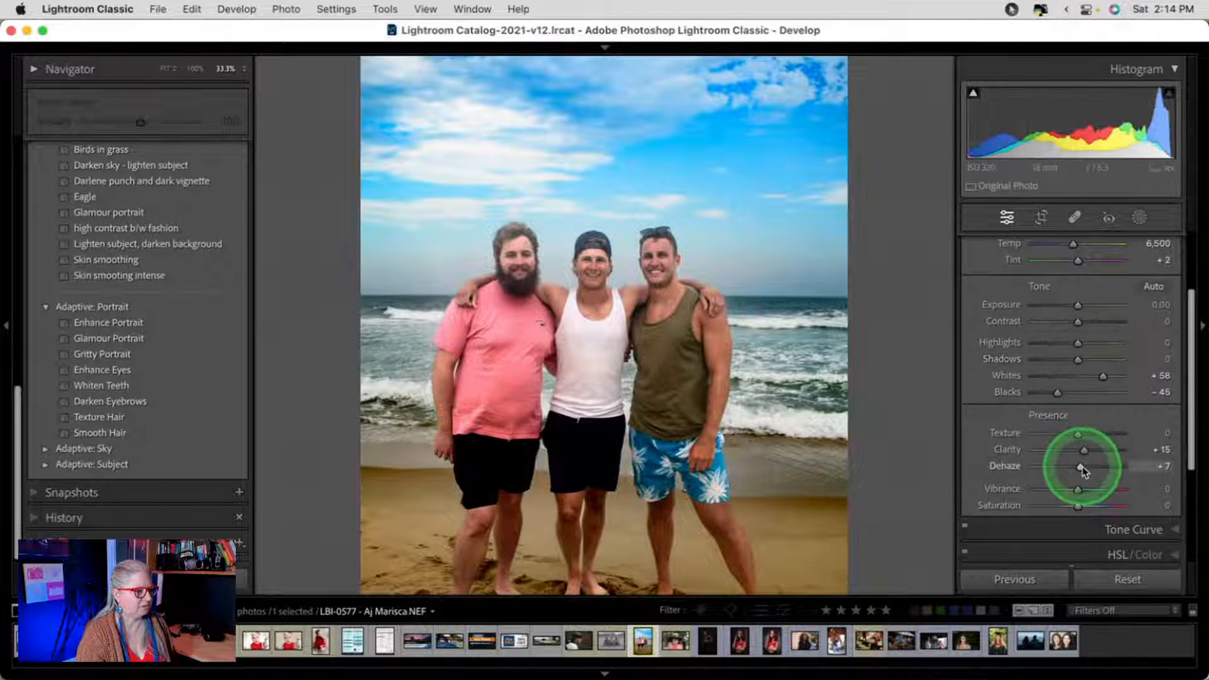
- Raise the Shadows to 15 in the mask named "the guys"
left_click(1139, 218)
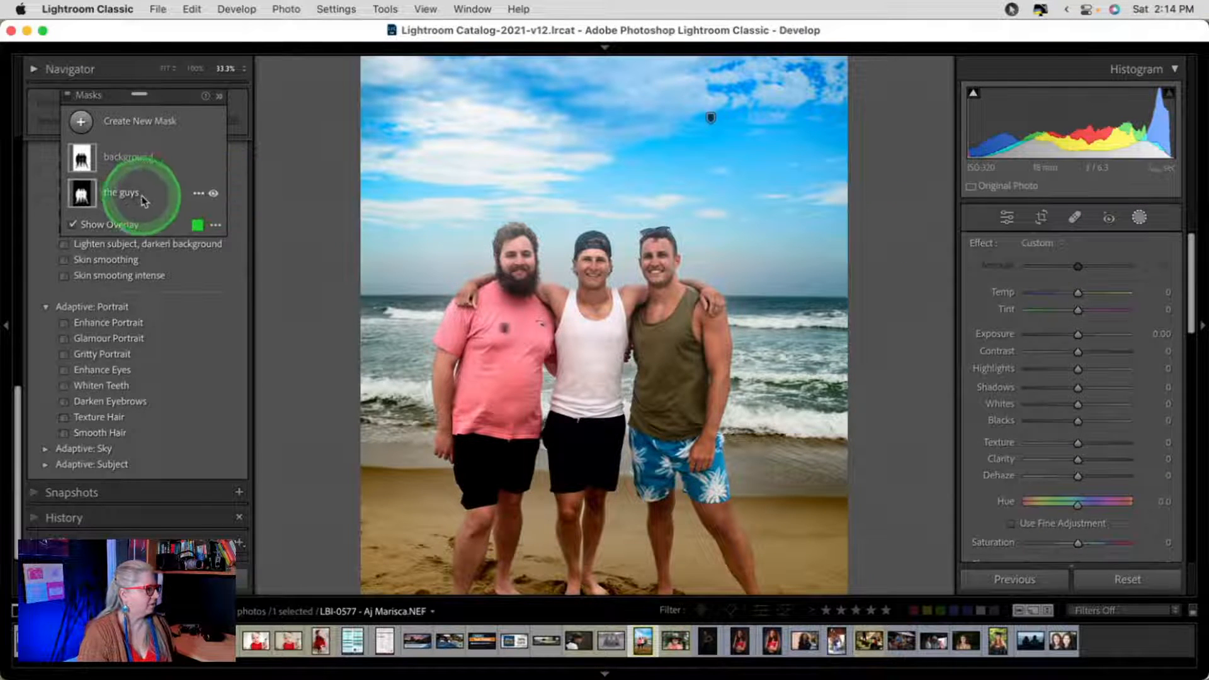
left_click(143, 201)
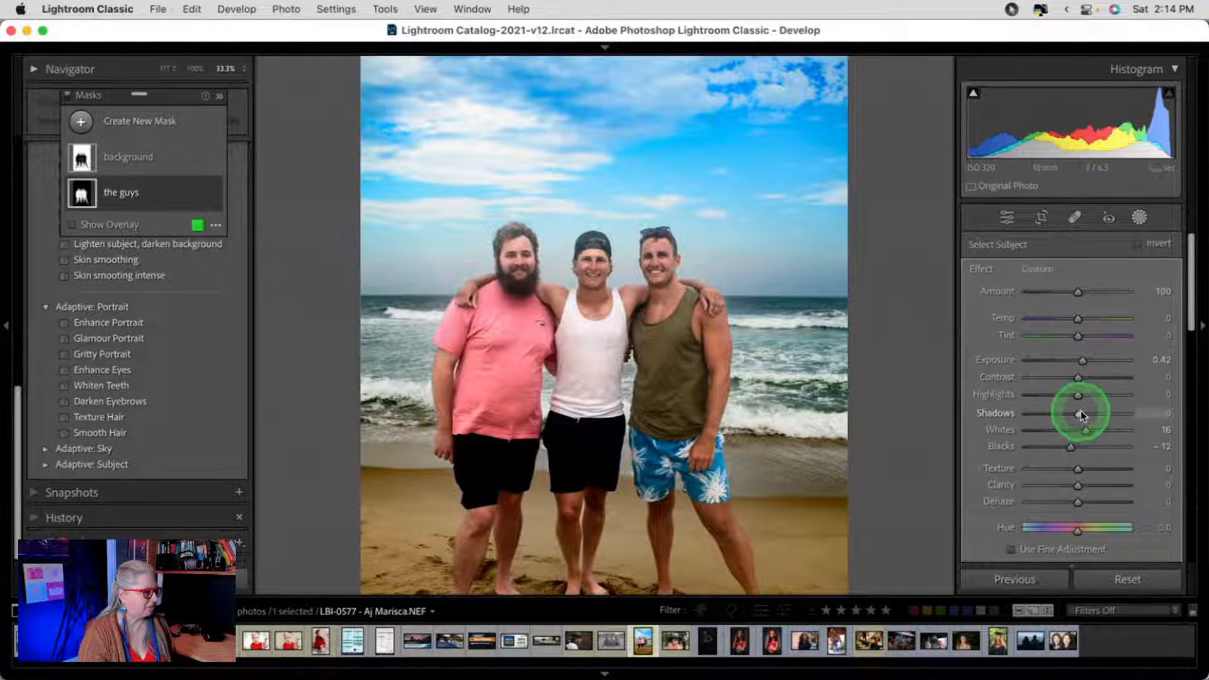
left_click_drag(1083, 414, 1084, 413)
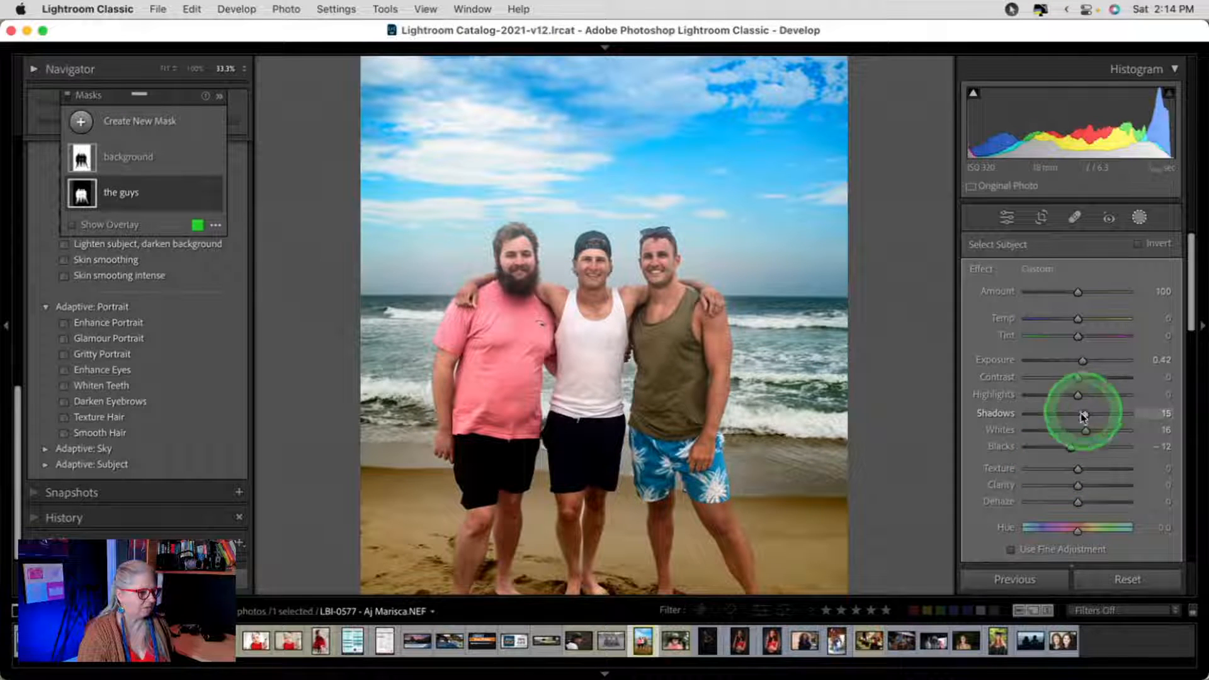
left_click(1073, 502)
left_click_drag(1077, 504, 1081, 504)
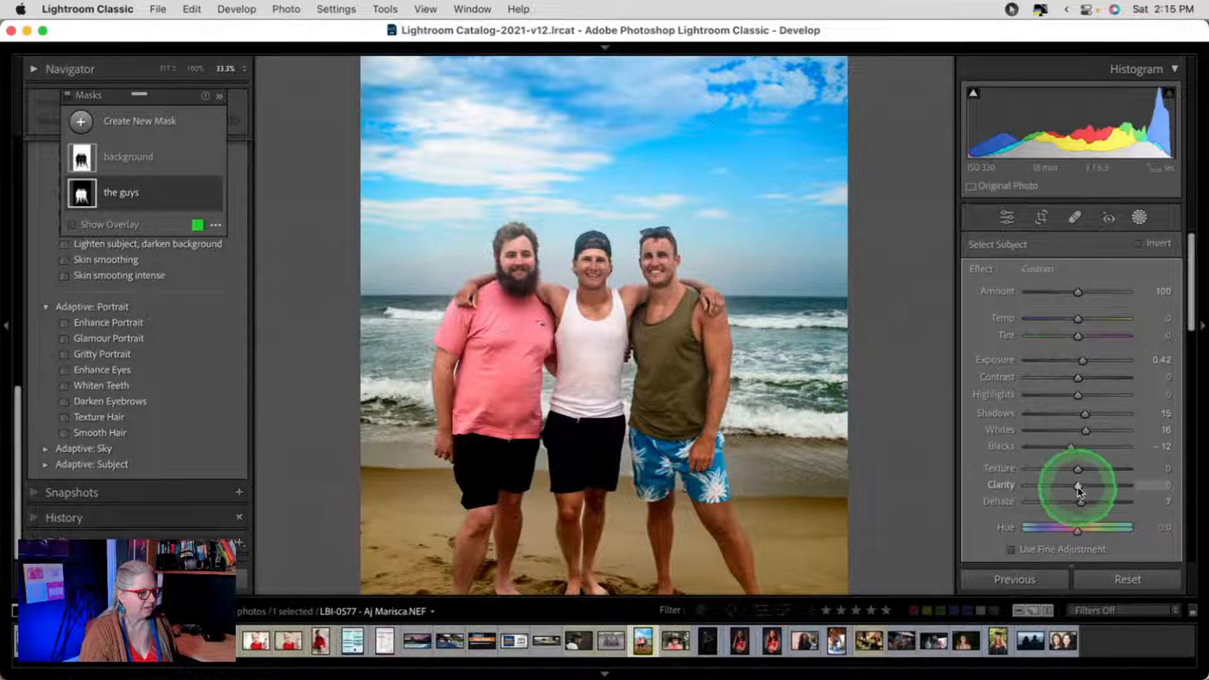
mouse_move(1081, 501)
left_mouse_down()
mouse_move(1095, 502)
mouse_move(1055, 501)
mouse_move(1090, 503)
mouse_move(1079, 503)
left_mouse_up()
double_click(1078, 502)
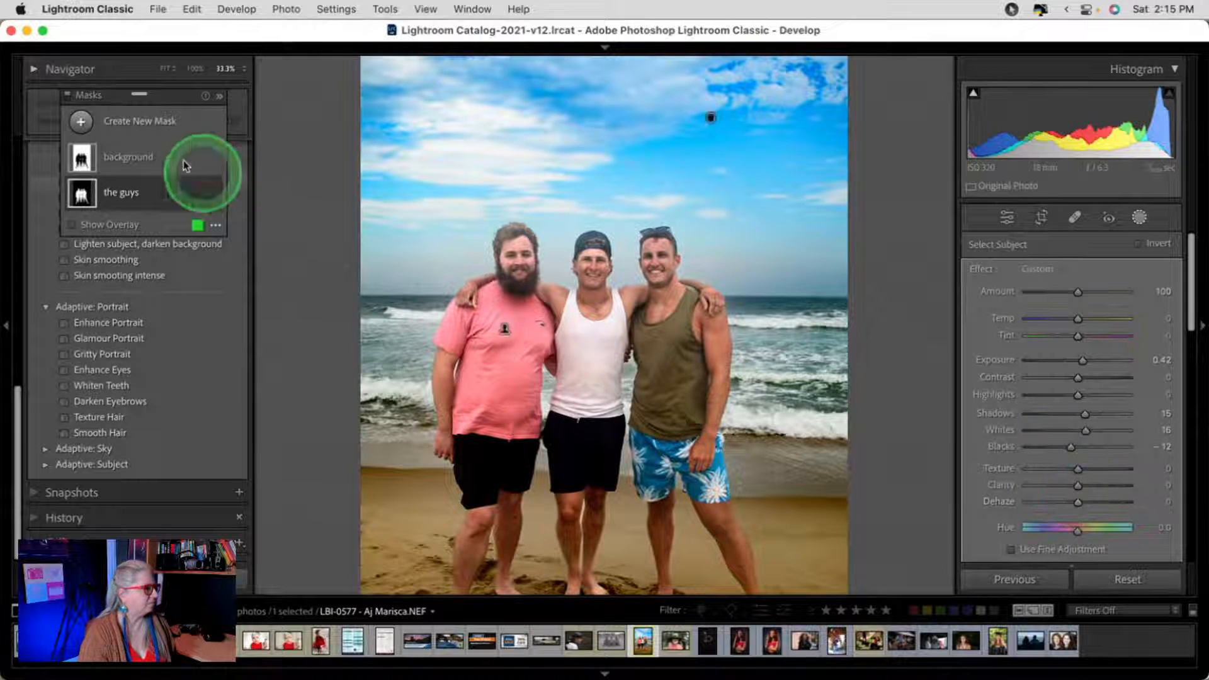
- Create a new people mask that covers only the hair of all people
left_click(77, 132)
left_click(158, 214)
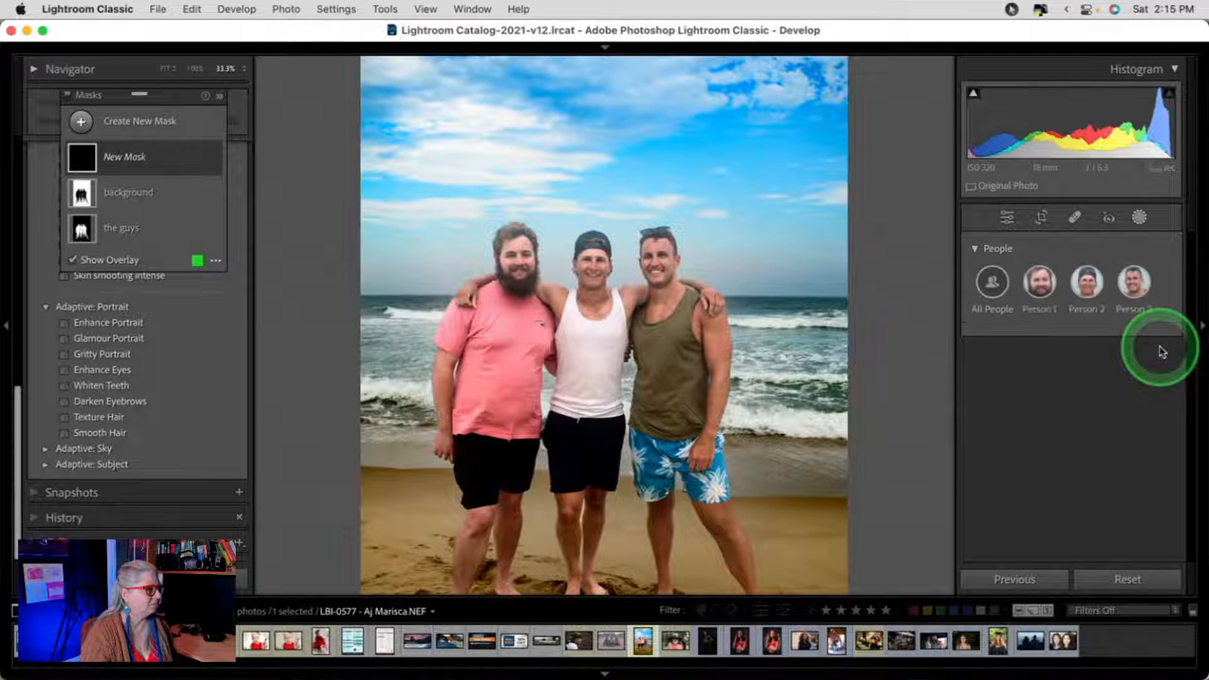
left_click(992, 284)
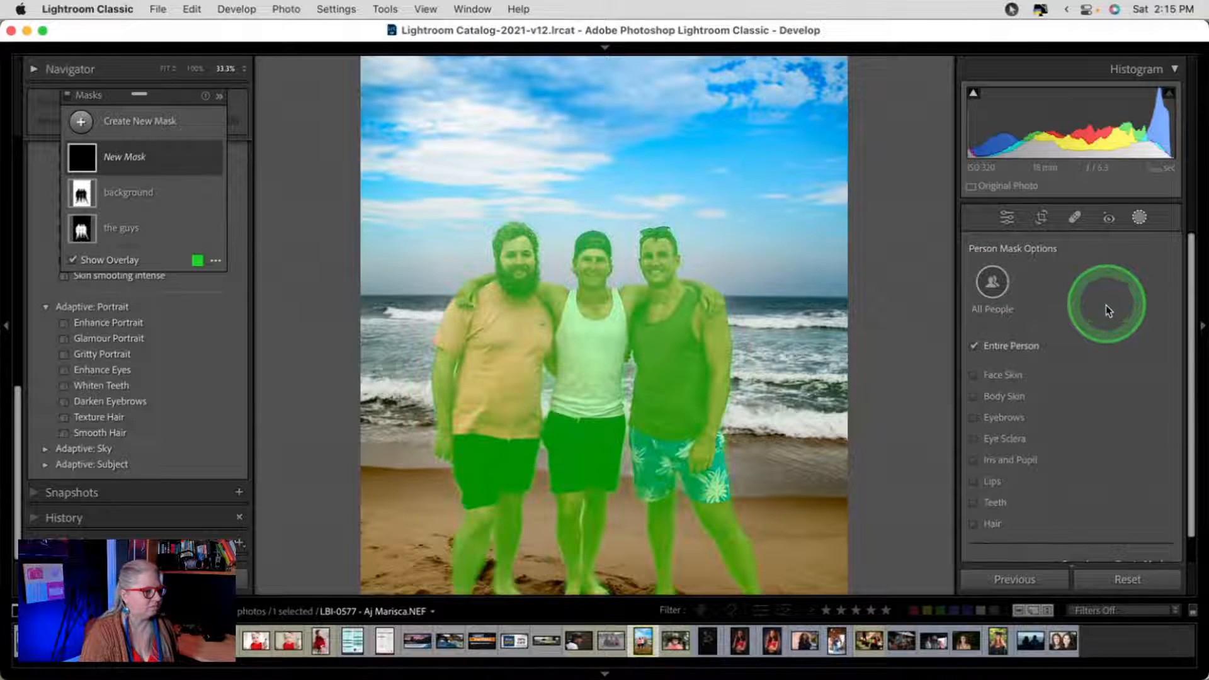
left_click(981, 522)
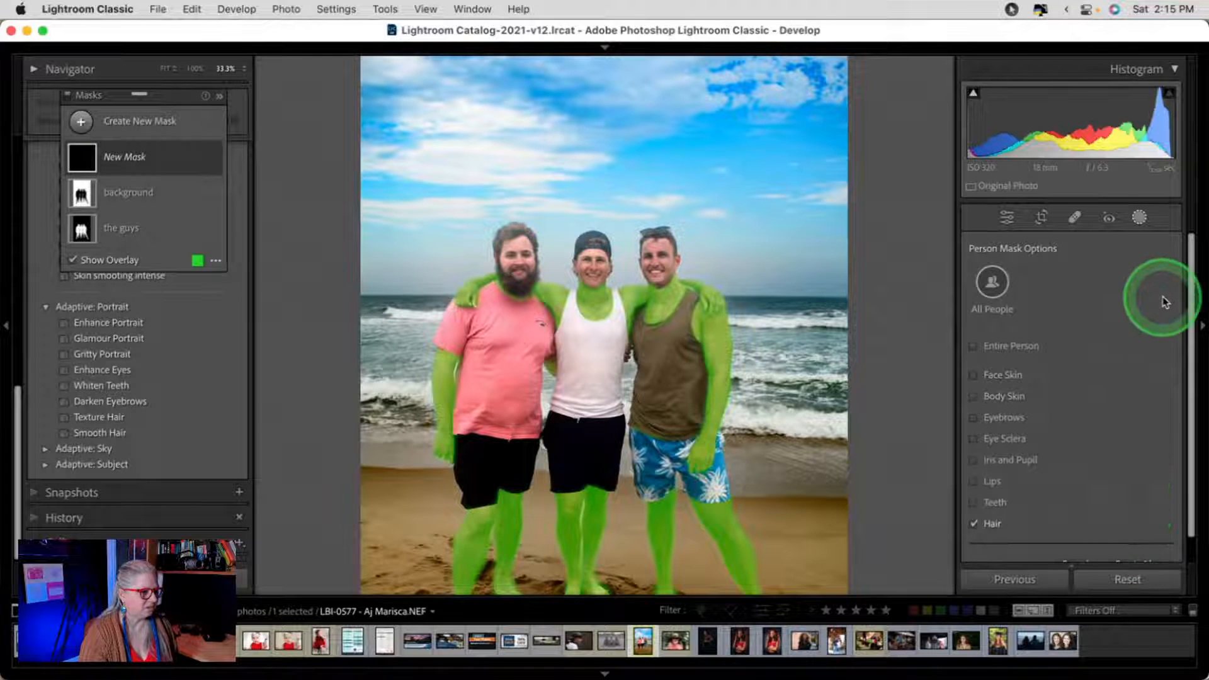
scroll(1163, 297, "down", 1)
left_click(1128, 520)
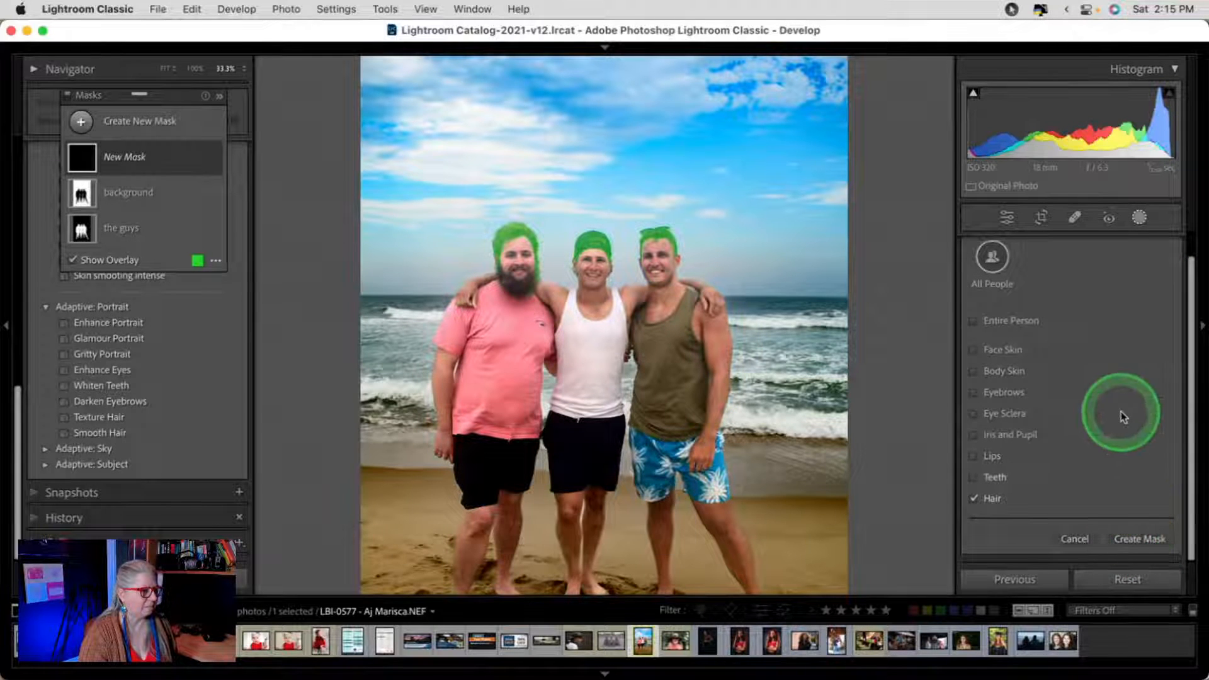
- Set the Dehaze of the new hair mask to 19
mouse_move(1078, 477)
left_mouse_down()
mouse_move(1090, 480)
mouse_move(1057, 479)
mouse_move(1089, 479)
left_mouse_up()
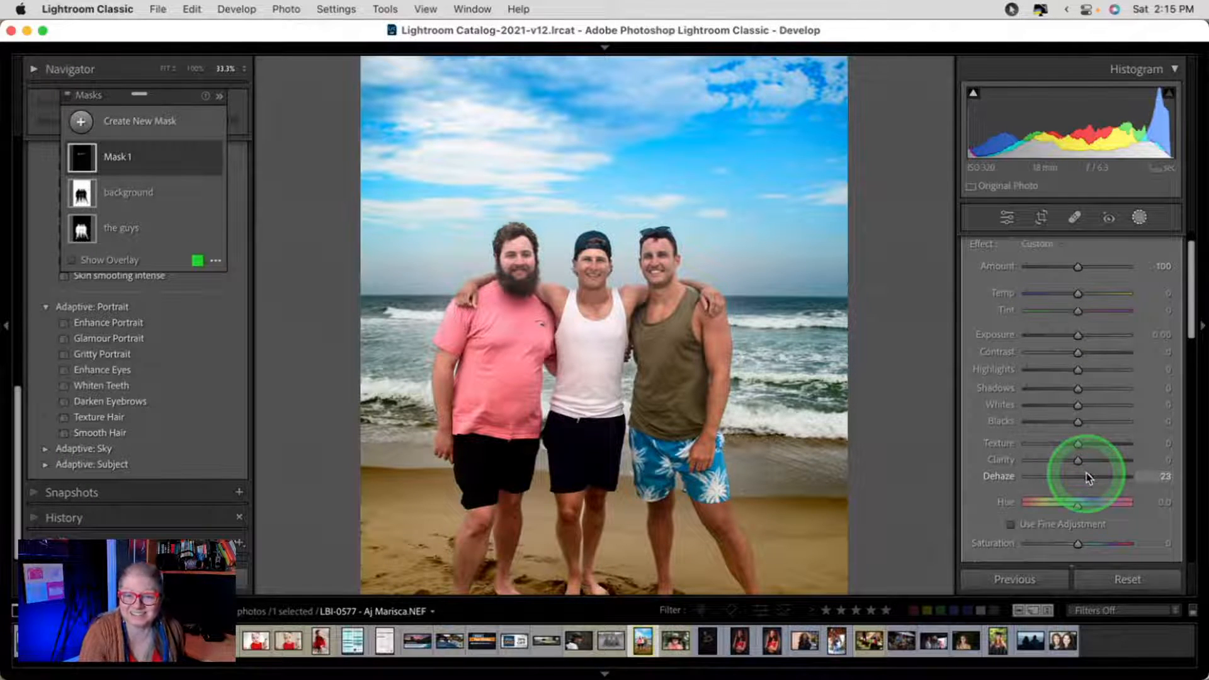
left_click(1089, 479)
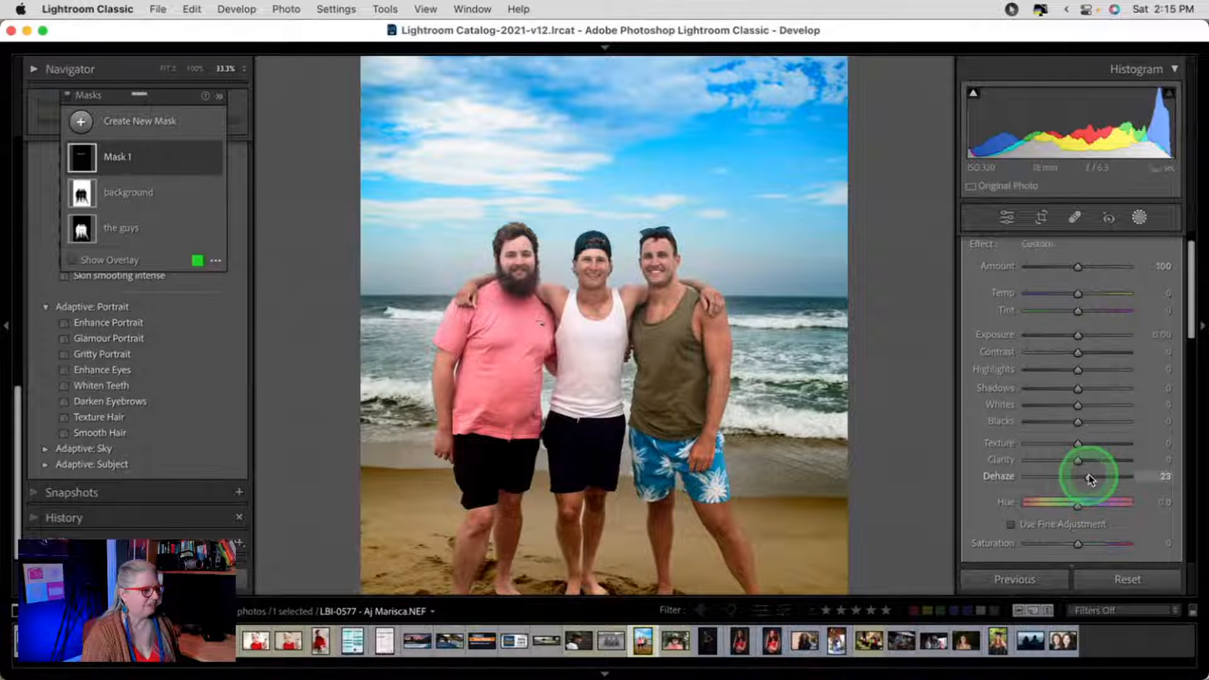
left_click_drag(1089, 478, 1089, 479)
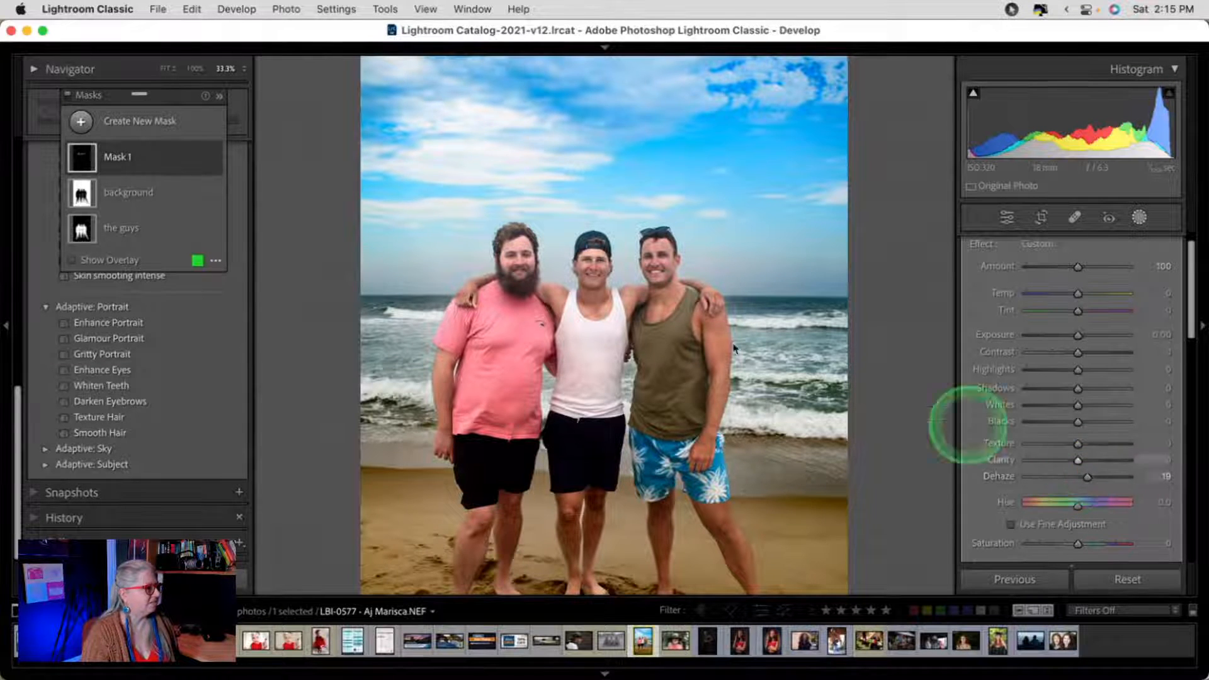
- Rename the new mask "Mask 1" as "hair"
left_click(200, 158)
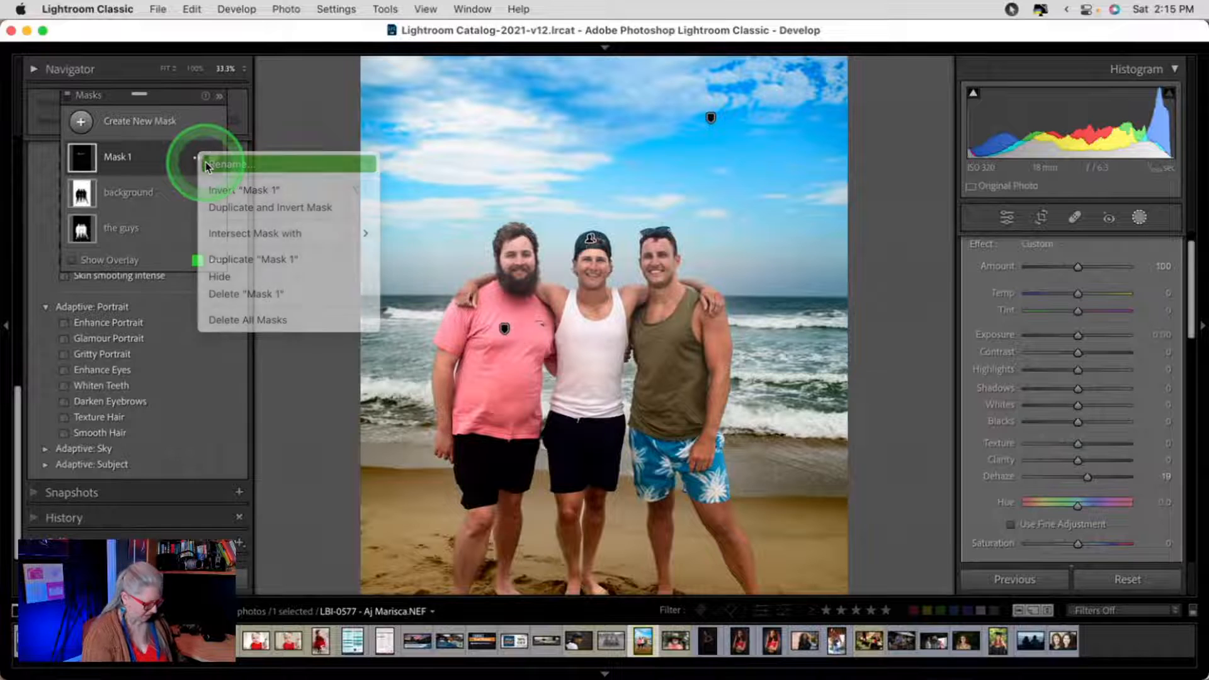
left_click(207, 165)
type("hair")
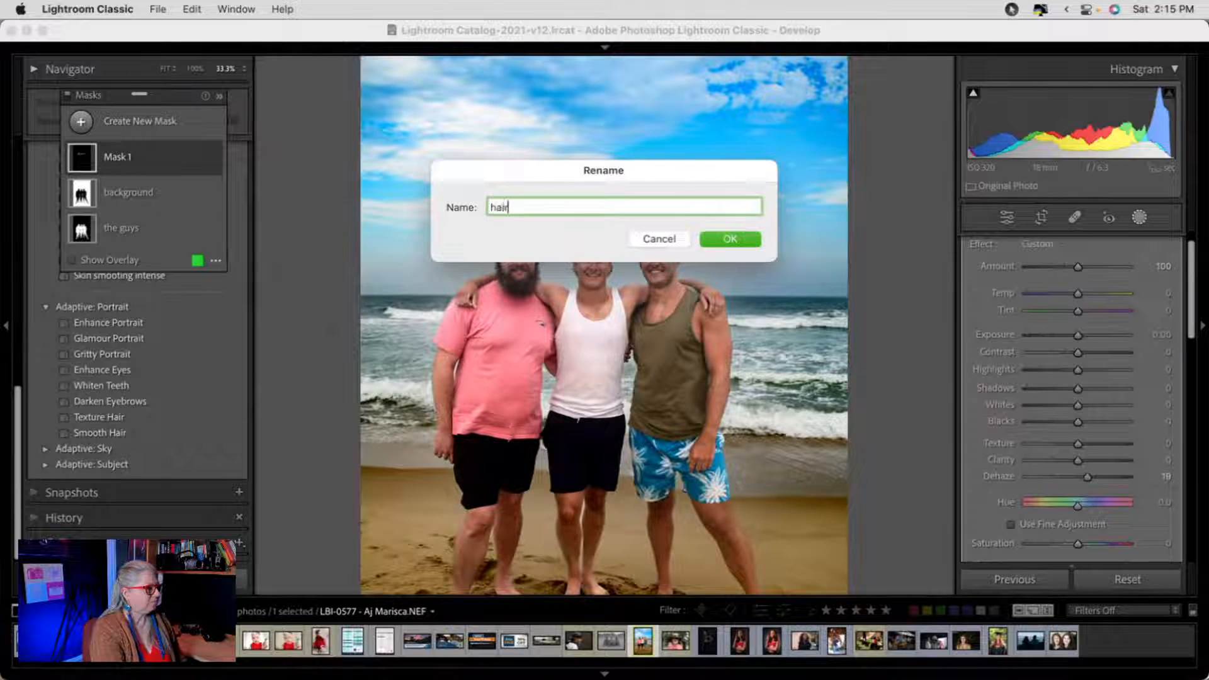
key("Return")
- Compare the photo with the hair mask hidden and shown, leave it shown, and exit masking to view the whole photo
left_click(199, 160)
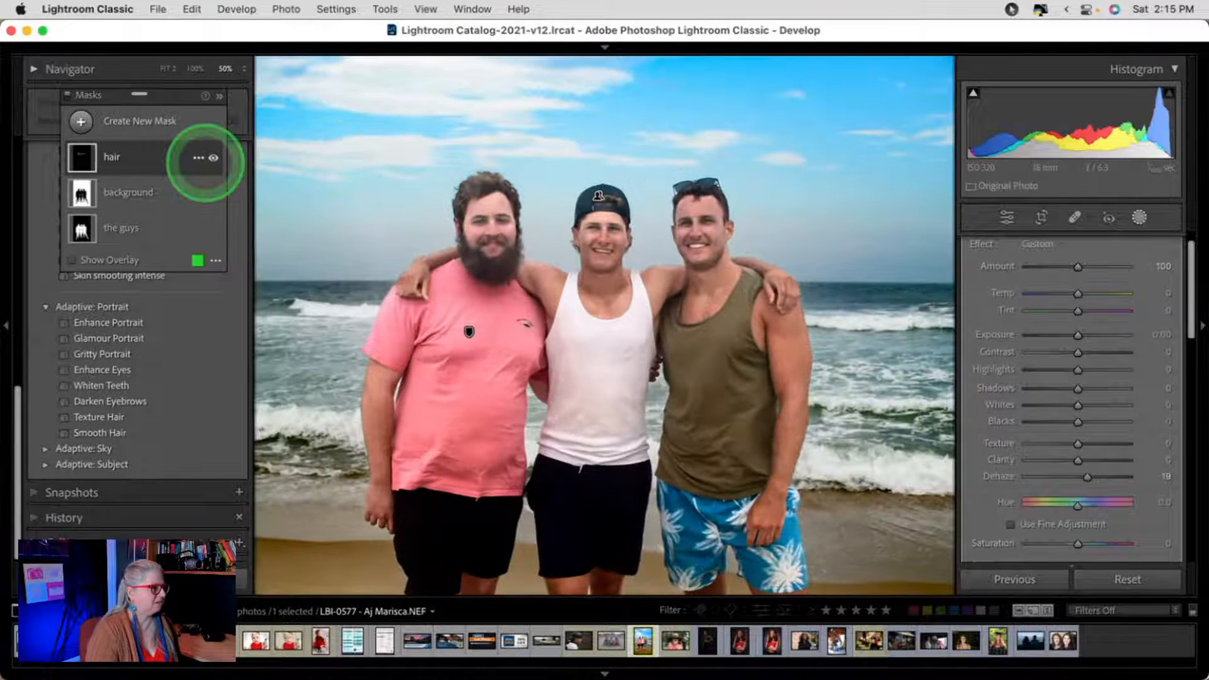
left_click(212, 158)
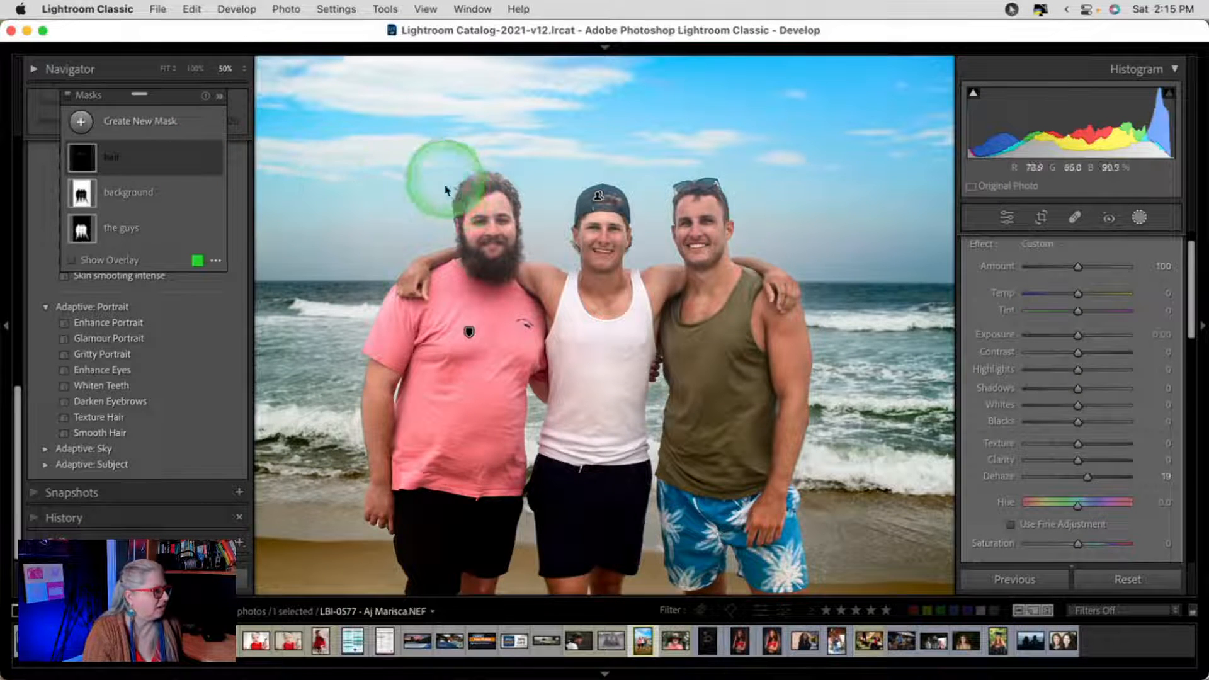
left_click(211, 159)
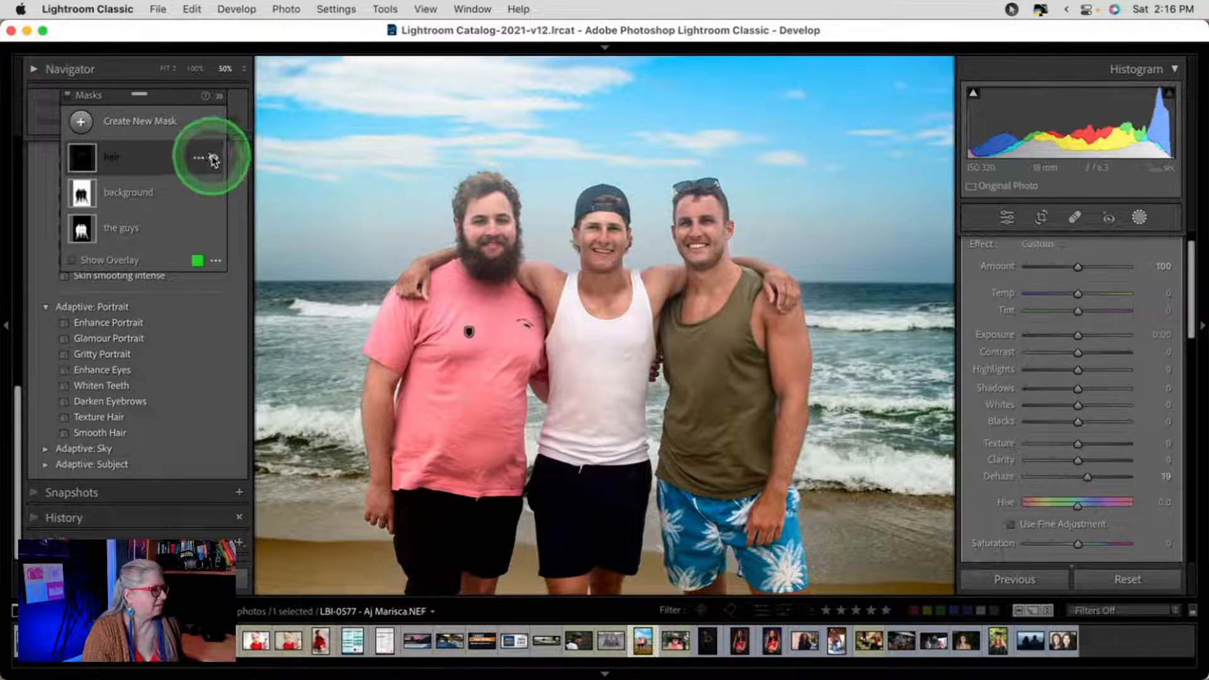
left_click(213, 160)
left_click(212, 159)
left_click(213, 159)
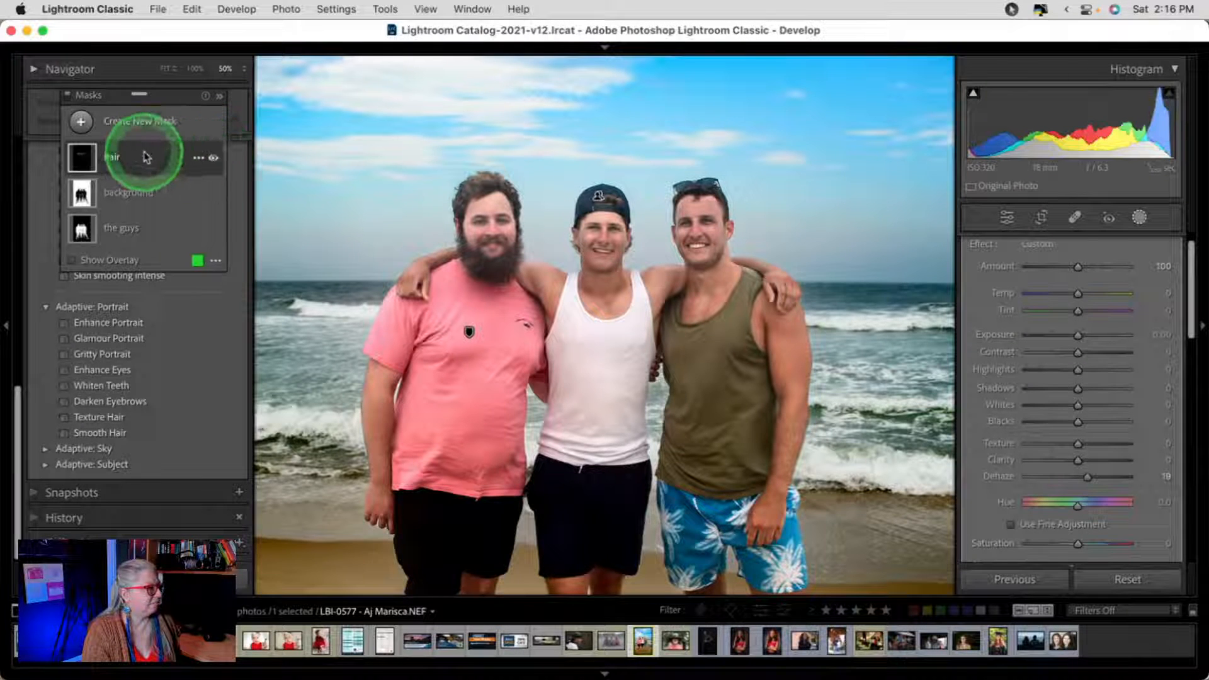
left_click(1139, 219)
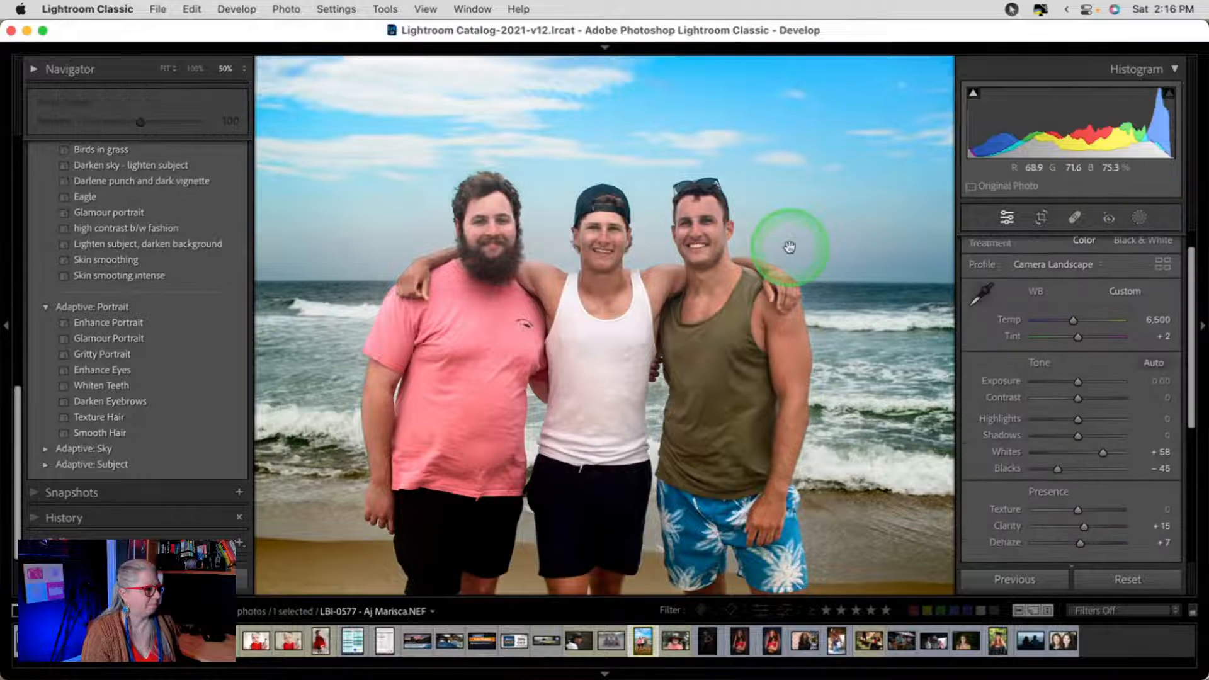
left_click(788, 252)
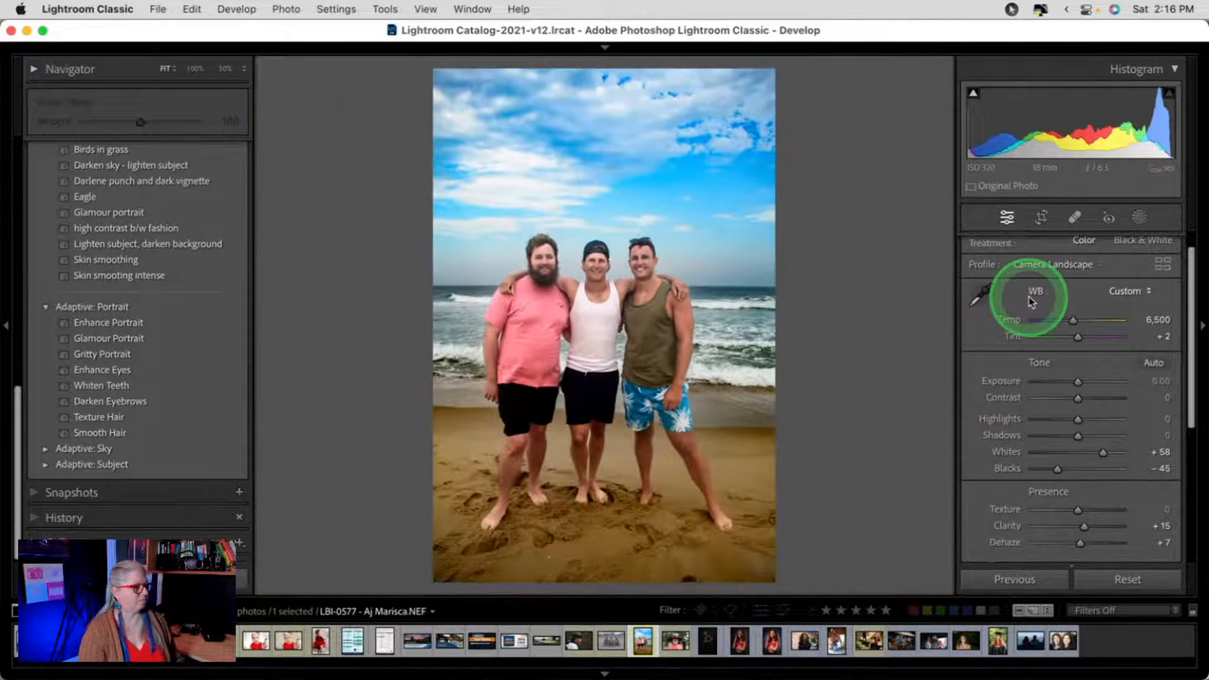
- Display the Hue sliders of the HSL color adjustments
scroll(1031, 301, "down", 5)
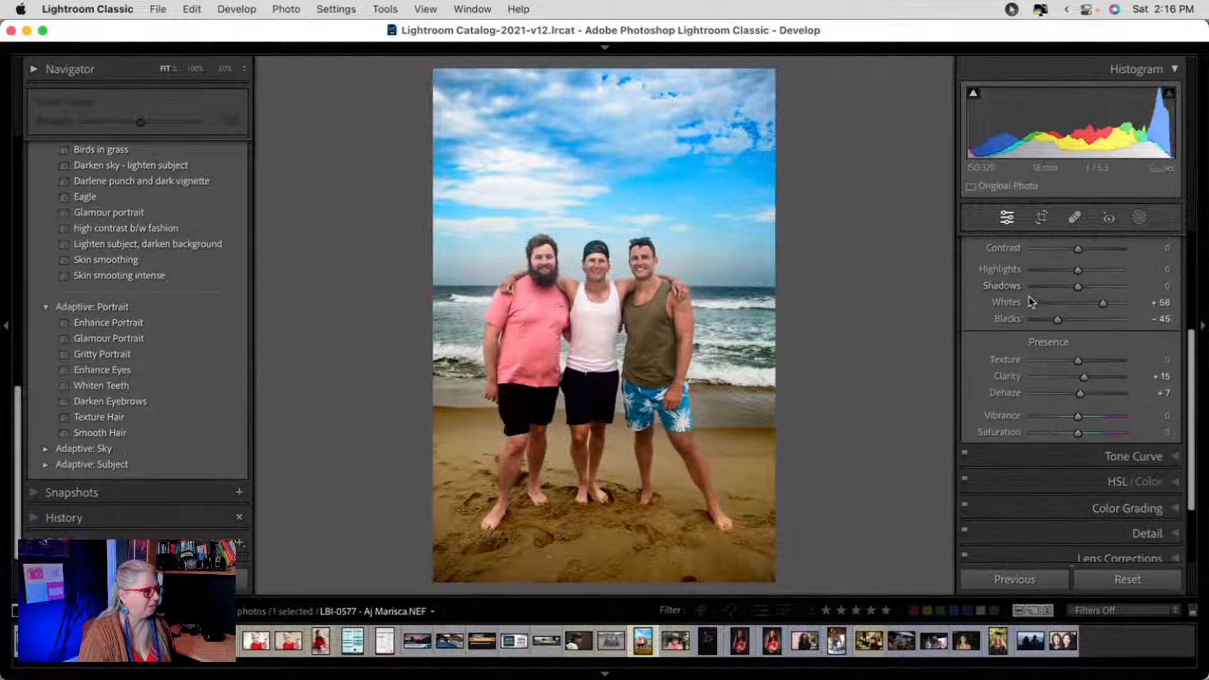
scroll(1036, 338, "up", 2)
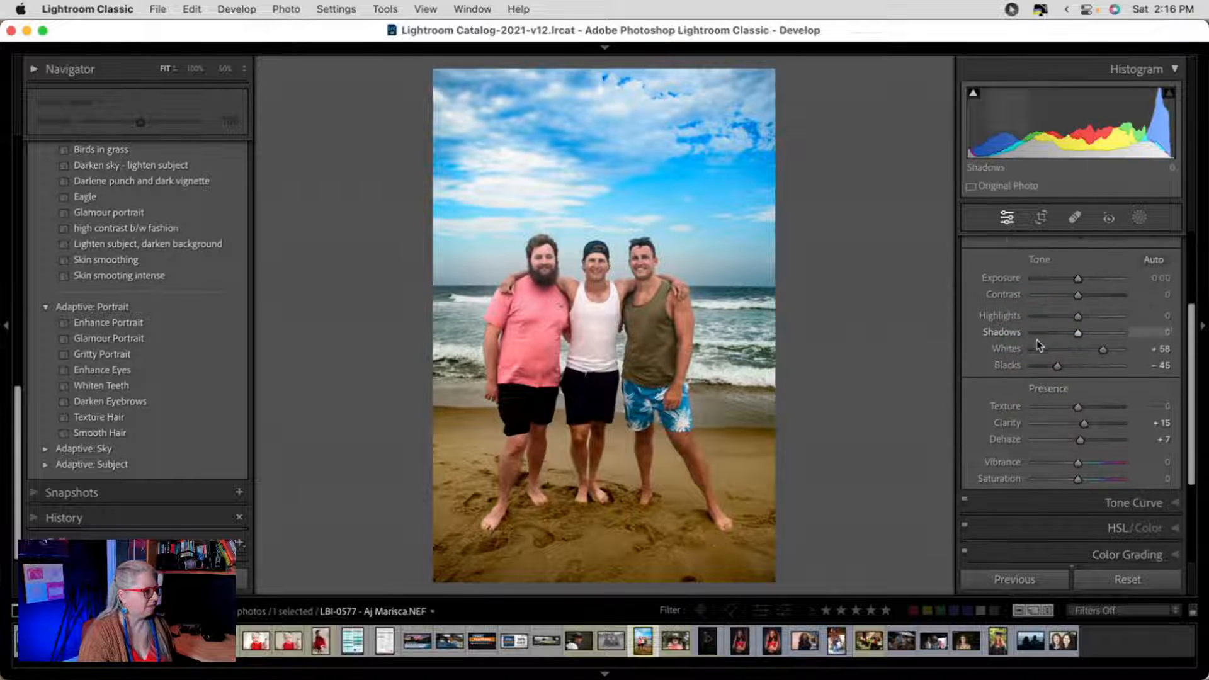
scroll(1036, 343, "down", 4)
left_click(1060, 425)
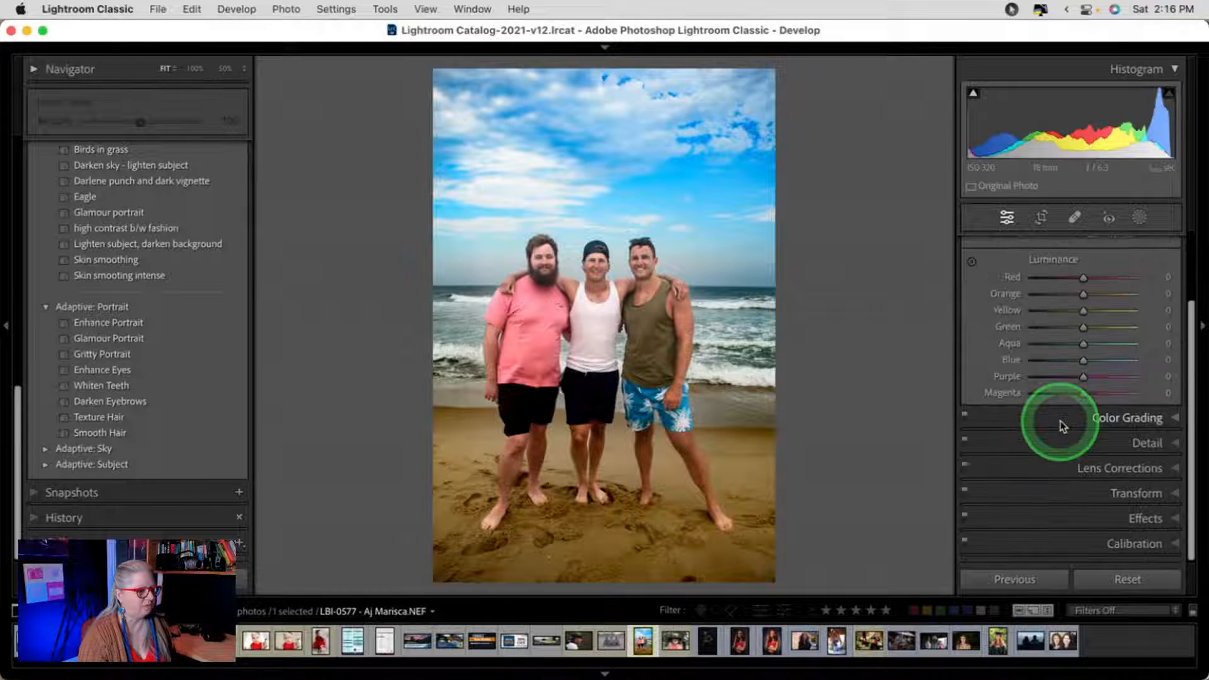
scroll(1060, 420, "up", 3)
left_click(1037, 300)
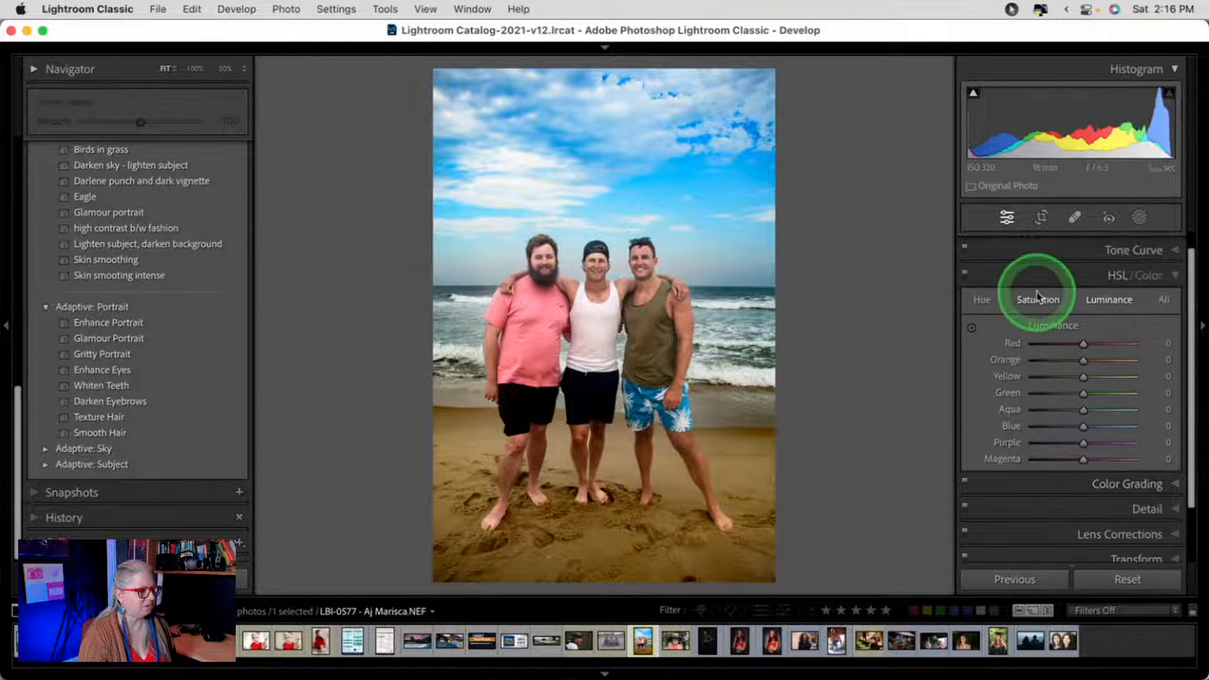
left_click(981, 303)
left_click(1079, 333)
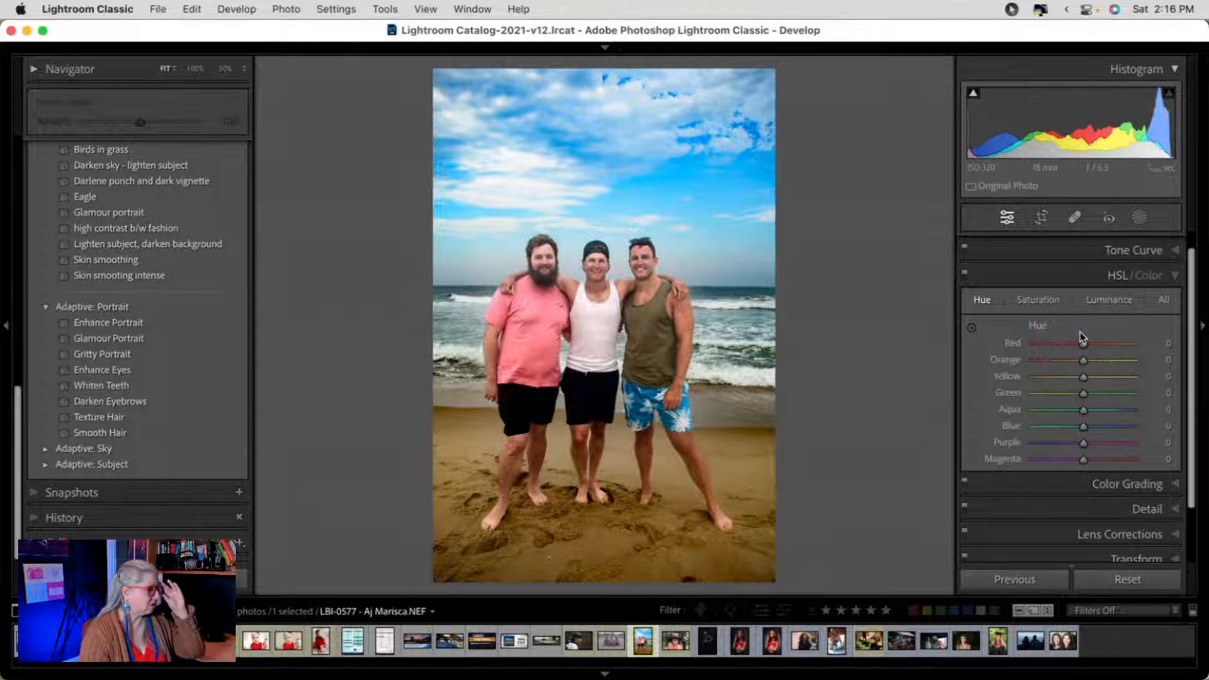
- Apply the "Skin #7 General enhance" preset from the DPM Skin Tones 7 group to the photo
scroll(187, 315, "up", 2)
scroll(186, 316, "up", 10)
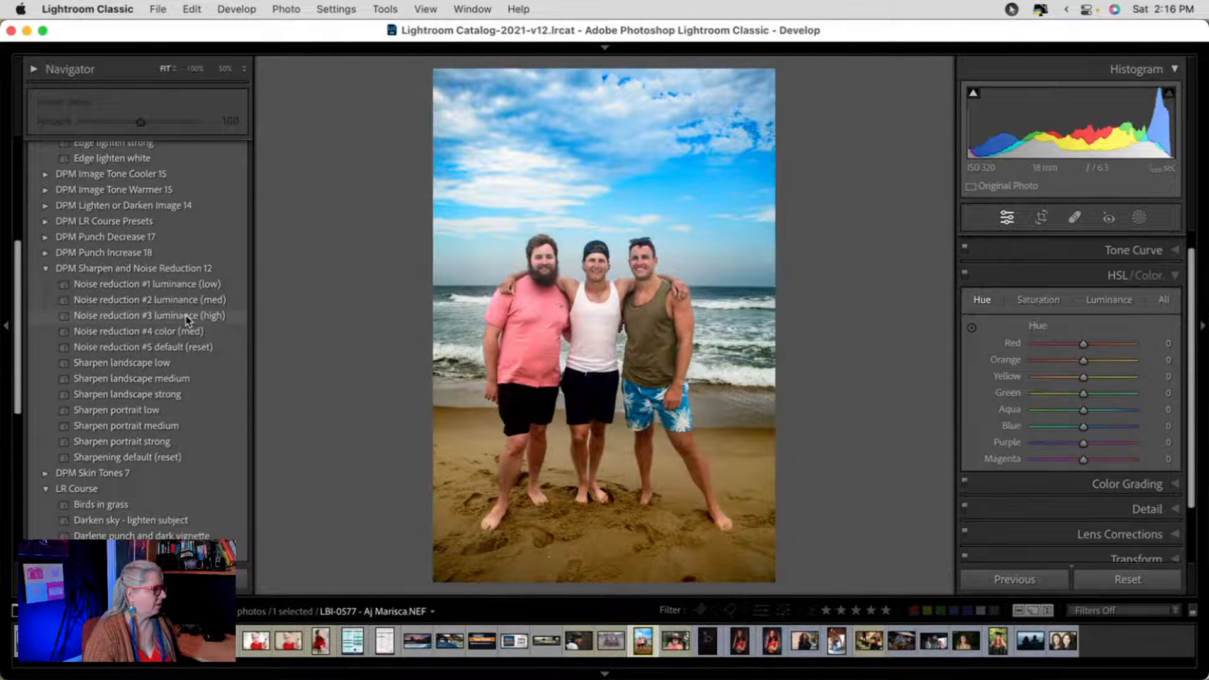
scroll(187, 318, "up", 1)
left_click(181, 307)
left_click(46, 257)
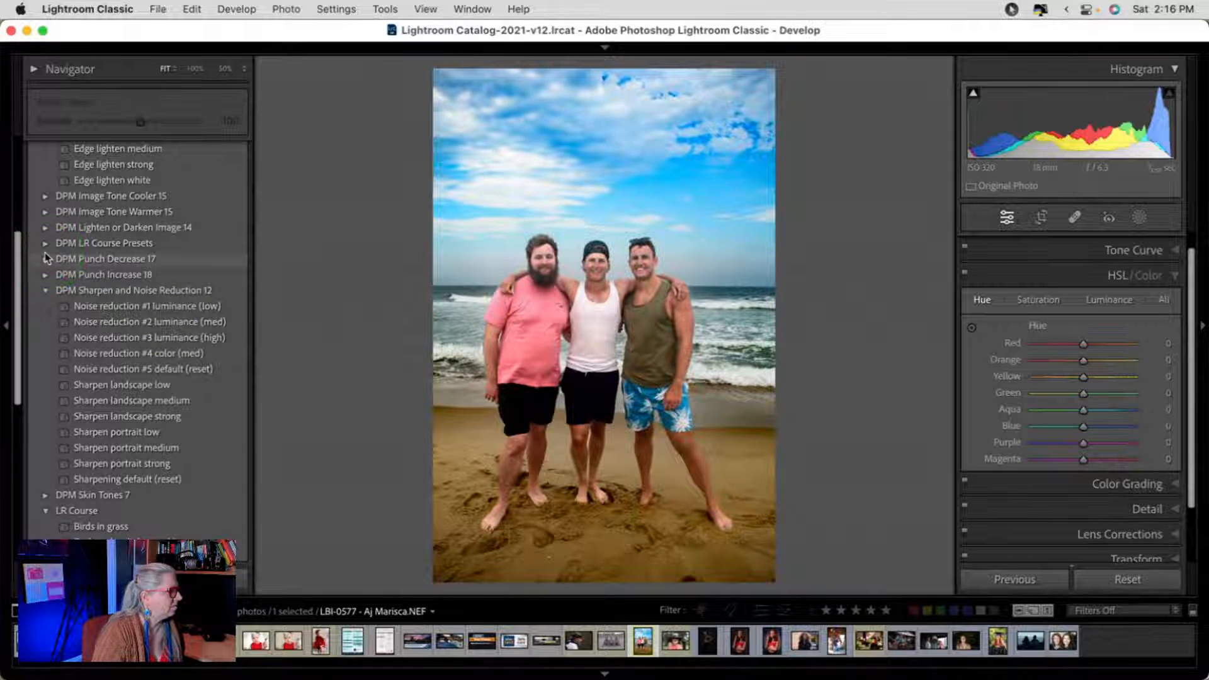
scroll(46, 257, "up", 2)
scroll(46, 257, "down", 7)
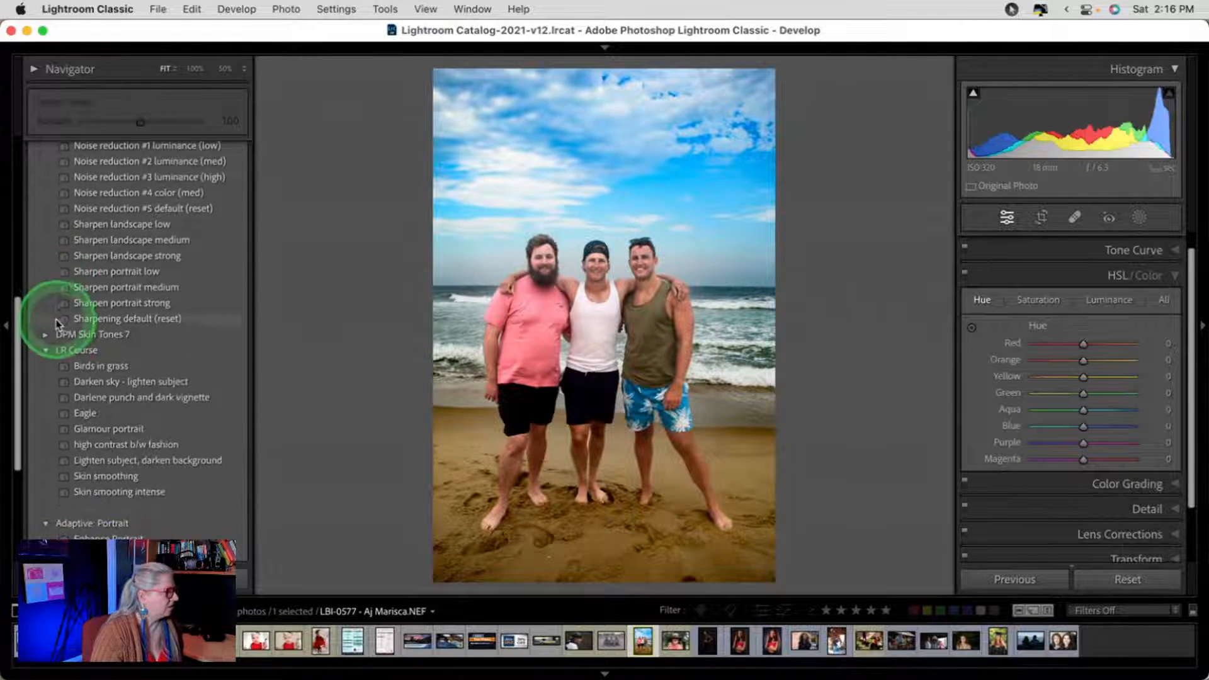
left_click(43, 335)
scroll(44, 251, "down", 1)
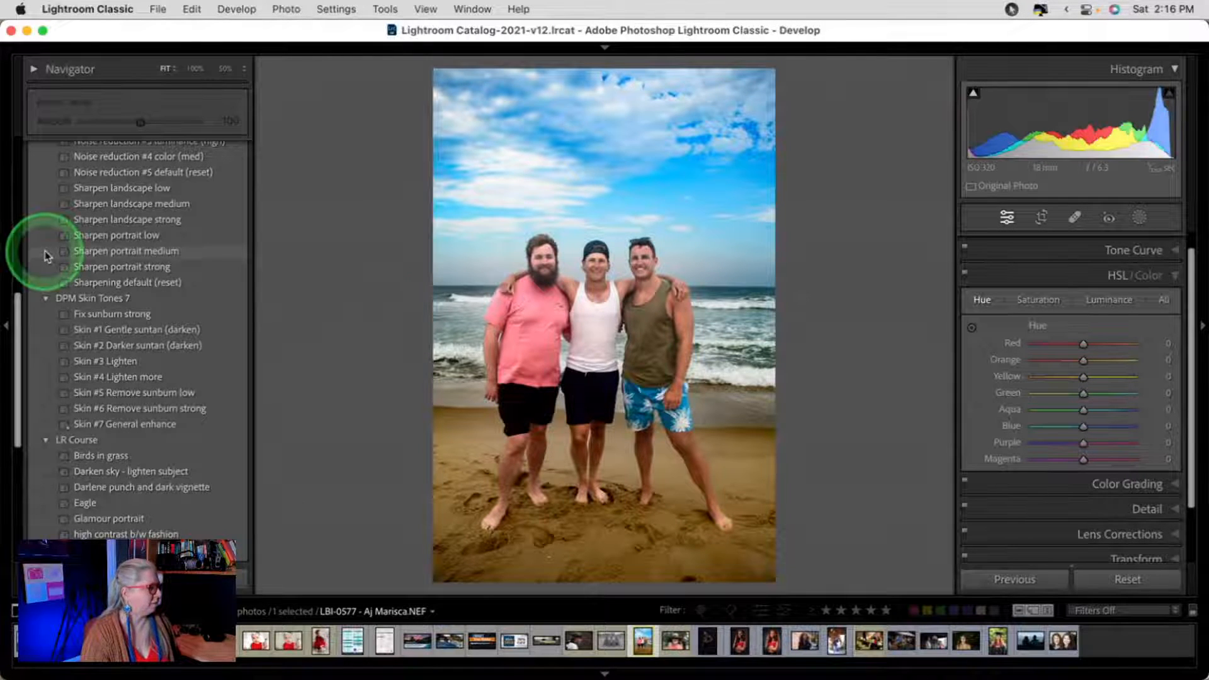
left_click(131, 425)
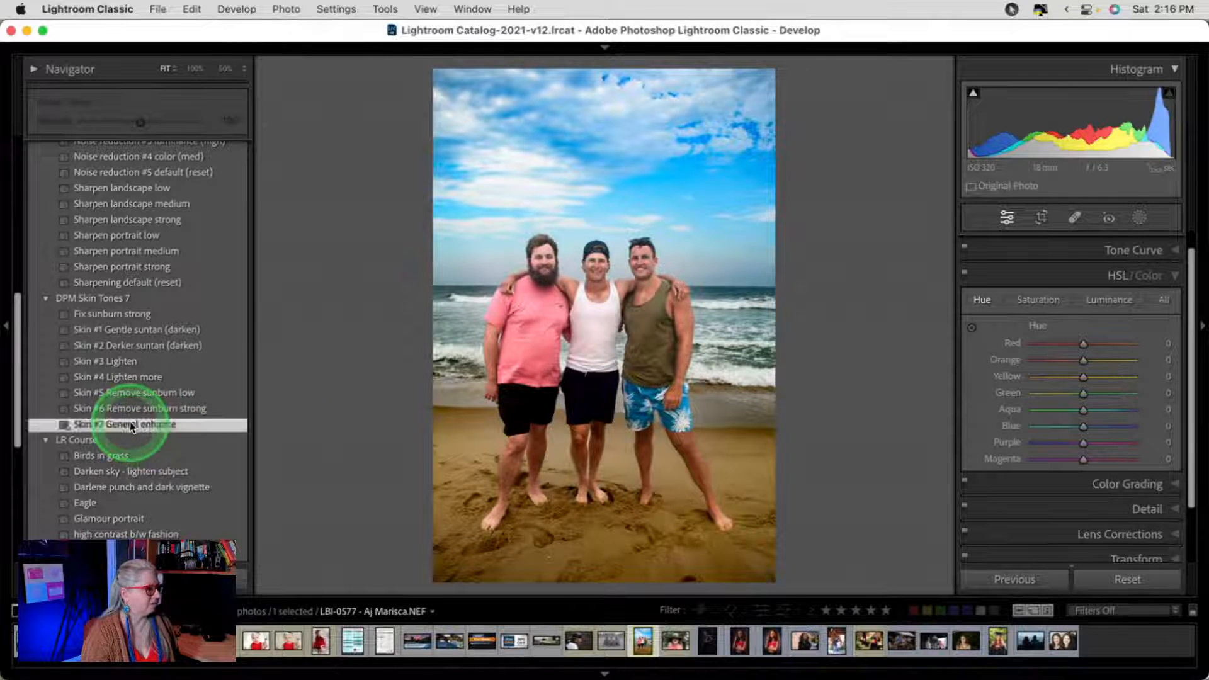
- Examine the preset's saturation and luminance adjustments, and compare the photo with the HSL adjustments off and on
left_click(1041, 303)
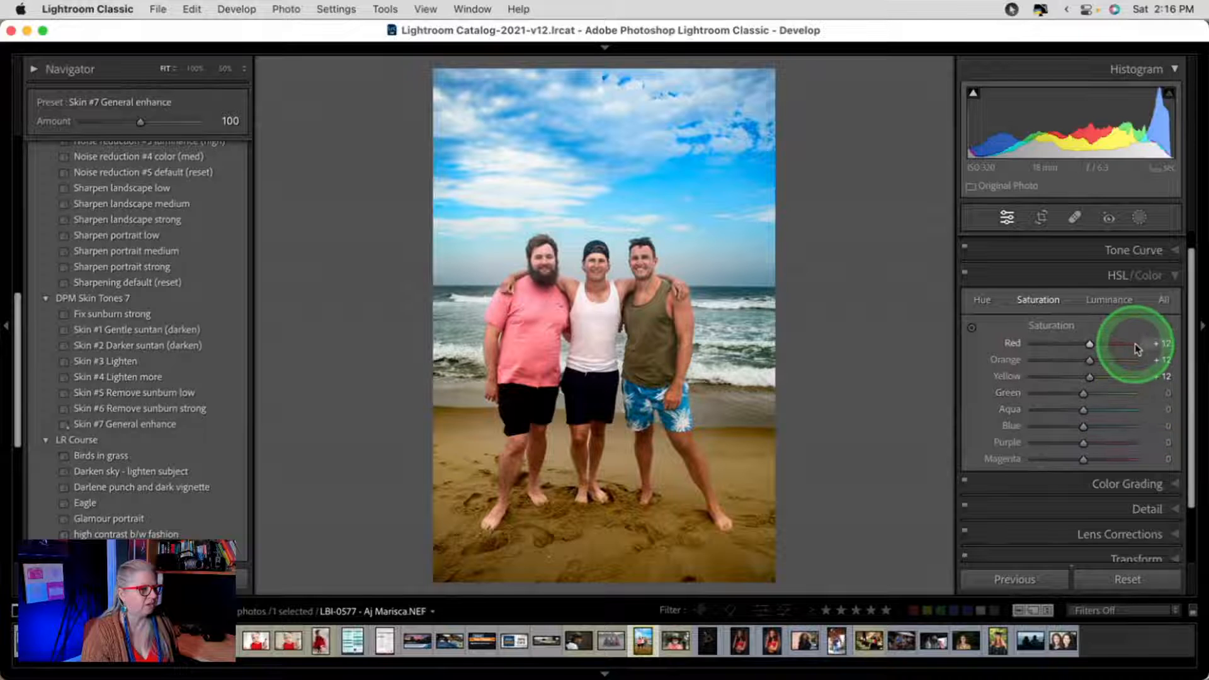
left_click(1112, 301)
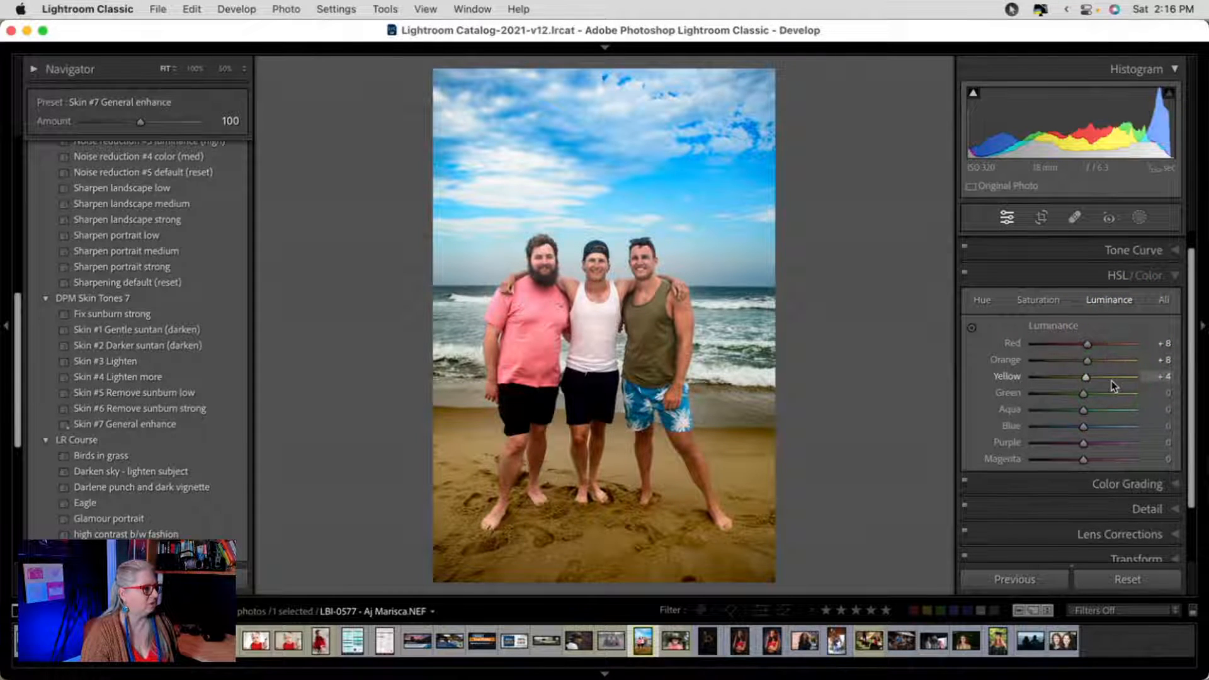
scroll(1112, 380, "up", 1)
left_click(965, 293)
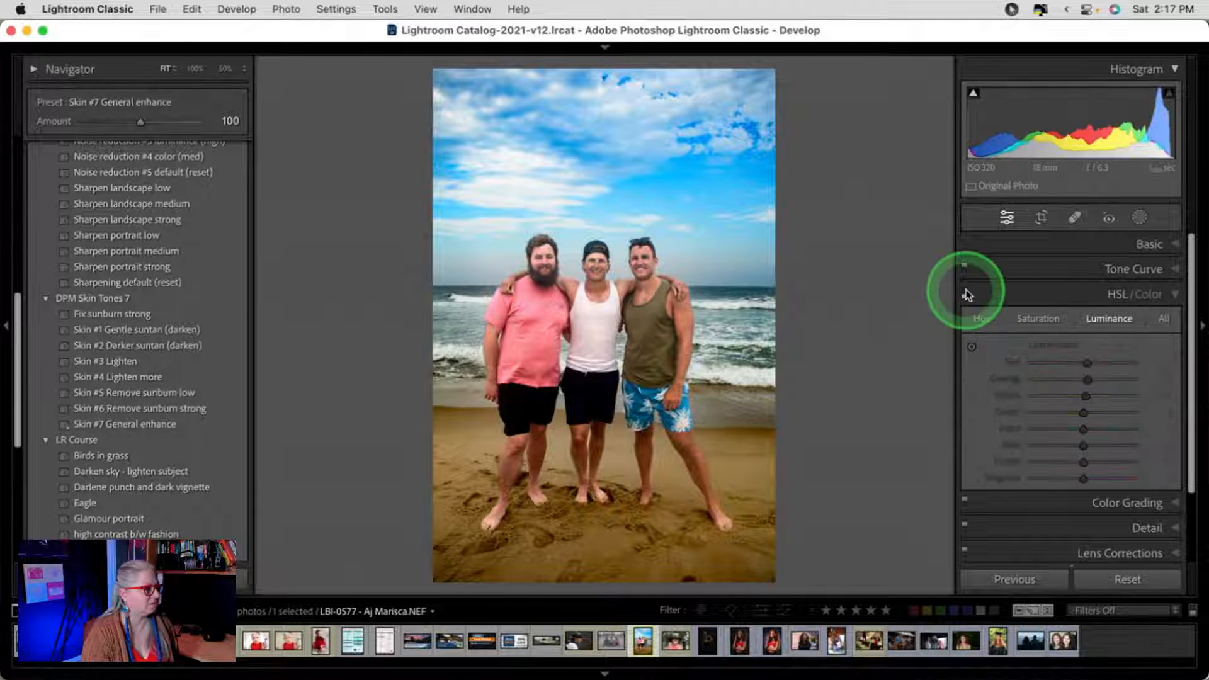
left_click(967, 294)
left_click(967, 294)
left_click(967, 294)
left_click(967, 294)
left_click(967, 294)
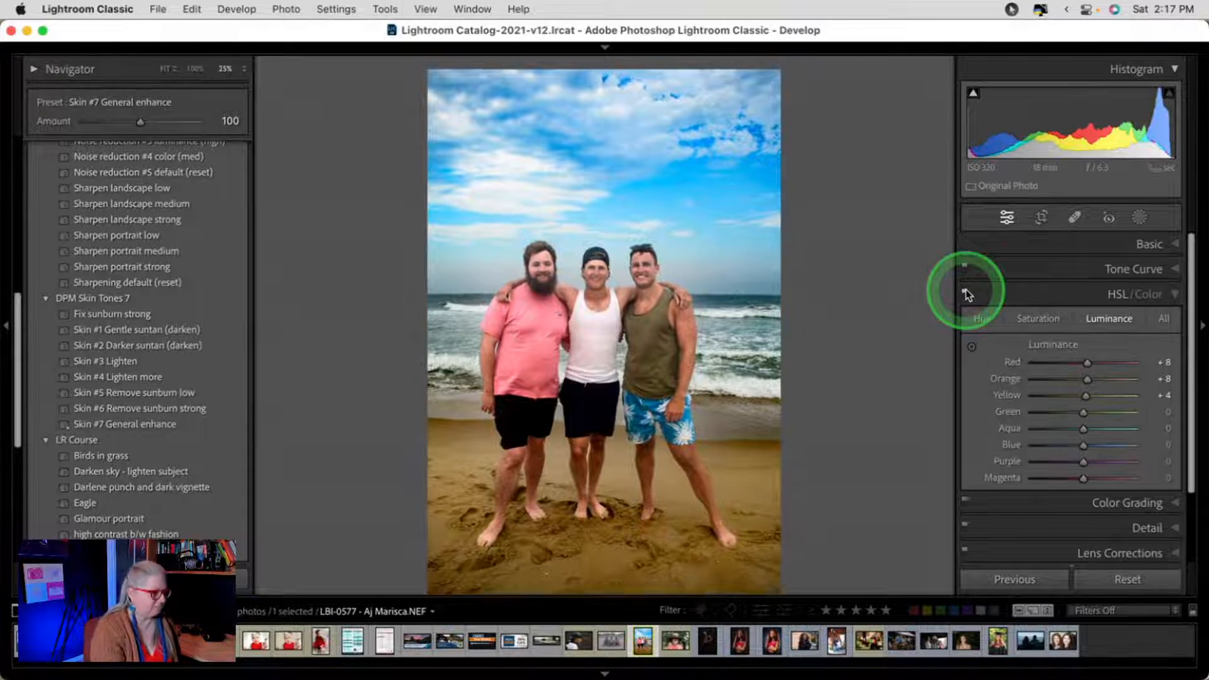
- Compare the men's skin tones at 50% zoom with the HSL adjustments off and on, leaving them on
key("super+equal")
key("super+equal")
left_click(968, 294)
left_click(968, 294)
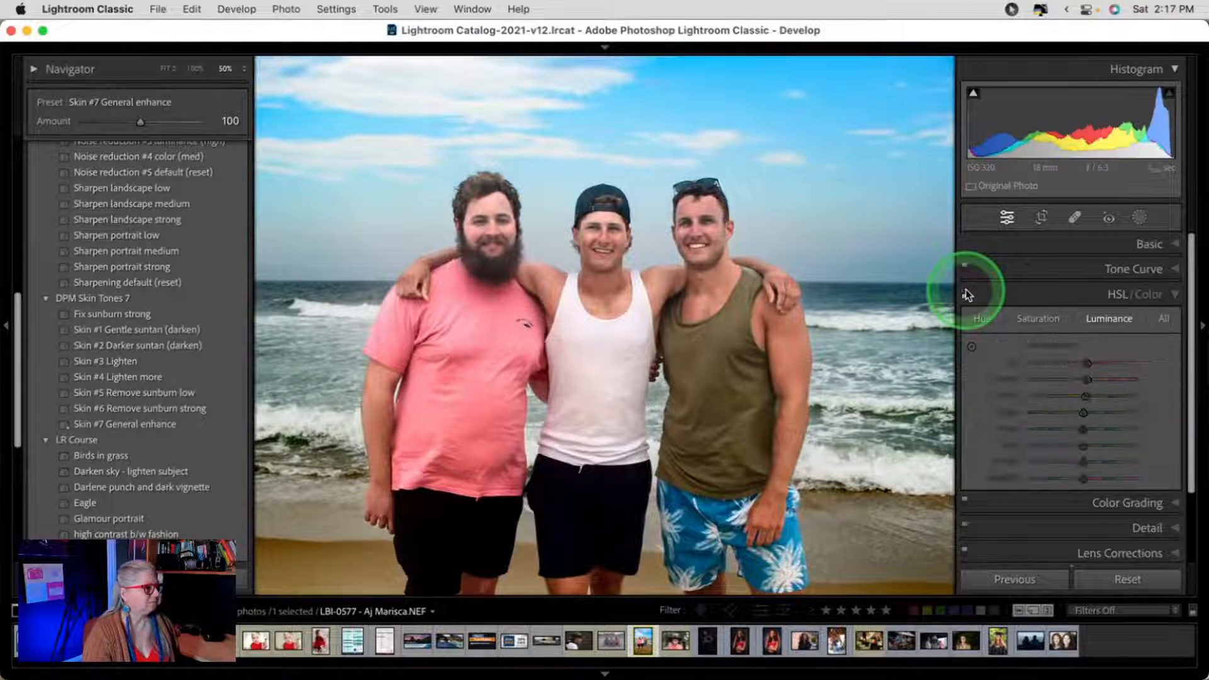
left_click(968, 294)
left_click(968, 294)
left_click(968, 294)
left_click(967, 294)
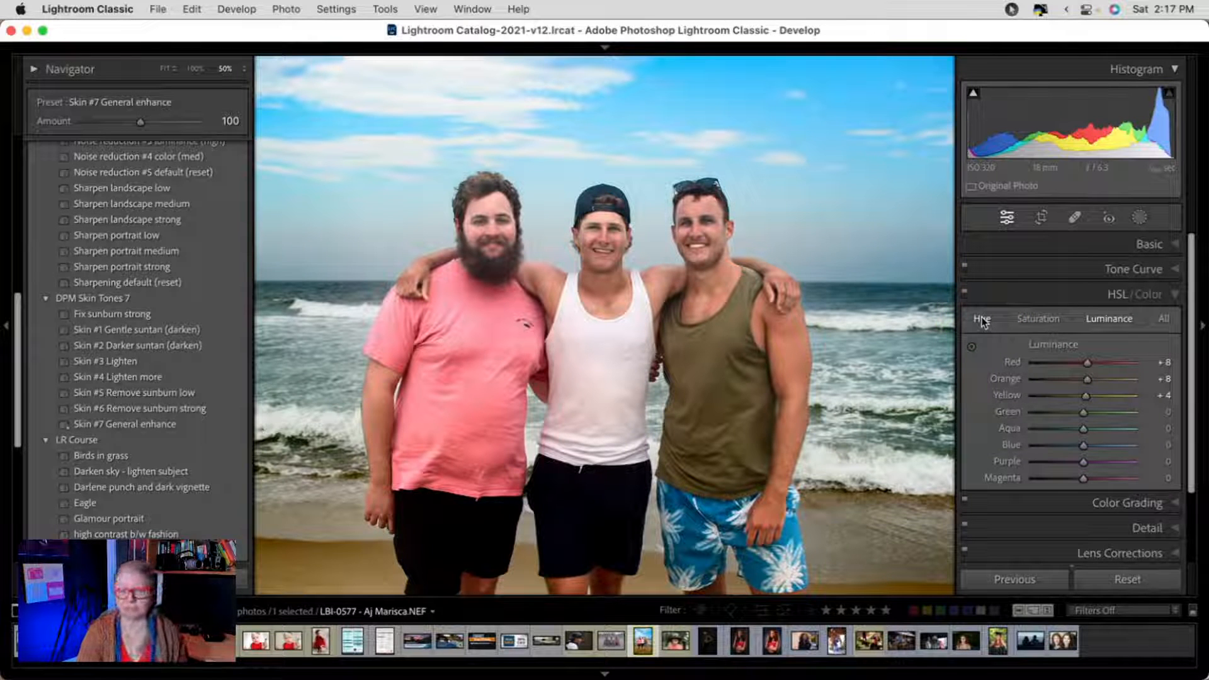
- Set the Hue of both Red and Orange to +2 and return to viewing the whole photo
left_click(981, 320)
left_click(1084, 364)
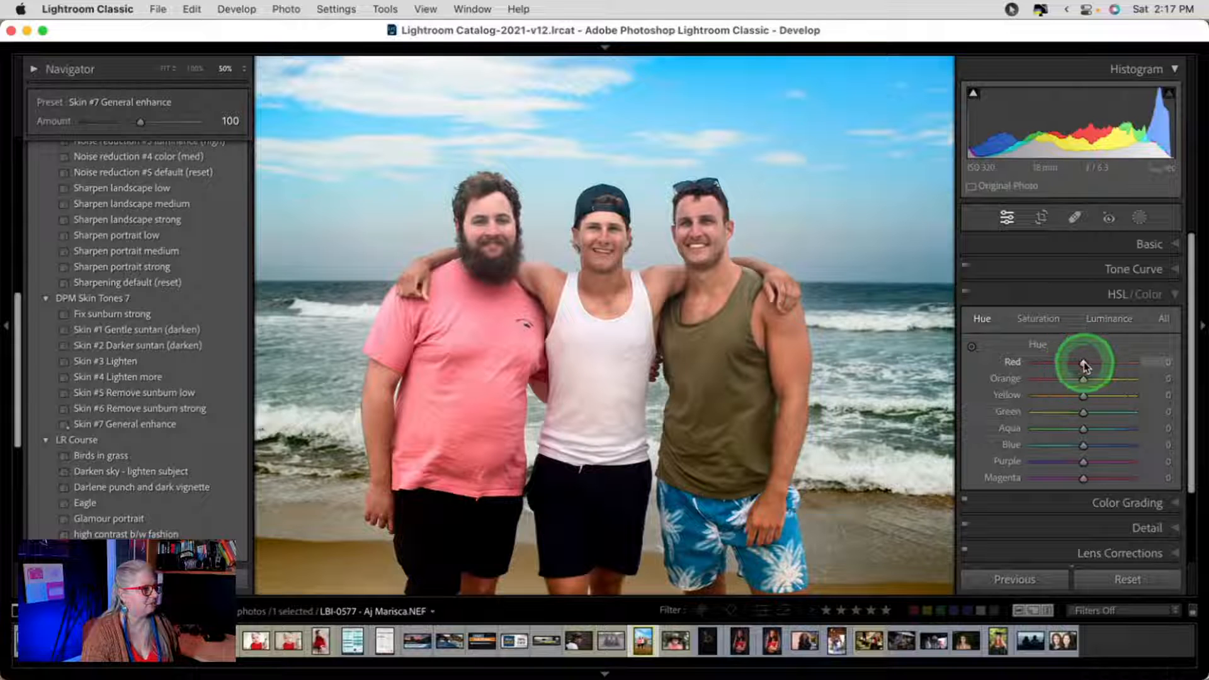
mouse_move(1084, 364)
left_mouse_down()
mouse_move(1107, 362)
mouse_move(1024, 362)
mouse_move(1113, 362)
mouse_move(1039, 362)
mouse_move(1091, 362)
mouse_move(1074, 384)
left_mouse_up()
left_click(1084, 380)
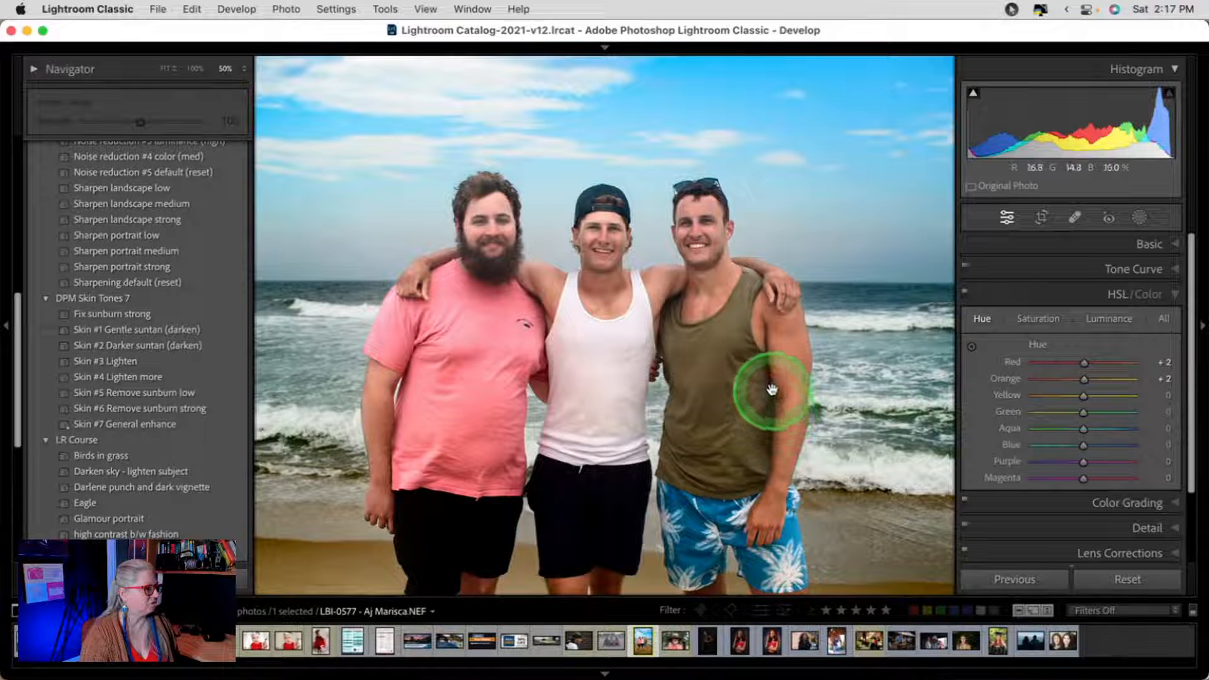
left_click(836, 397)
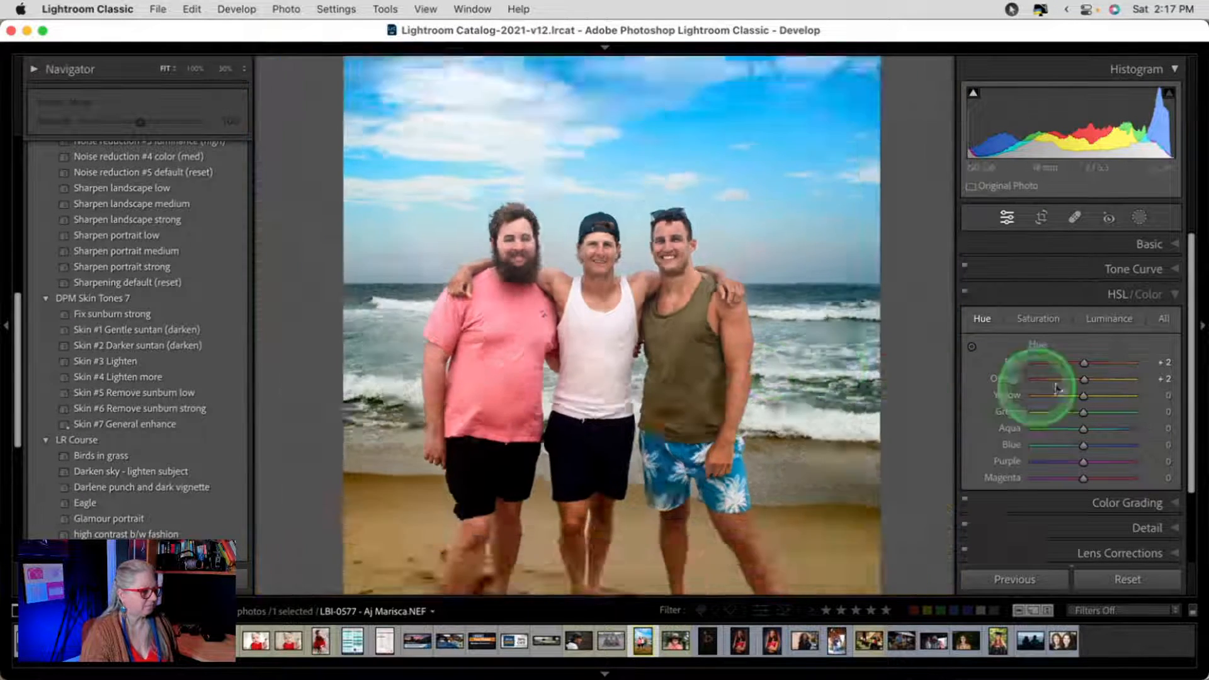
- Reduce the Blue saturation to -5 and set the Hue of both Aqua and Blue to +7
left_click(1038, 332)
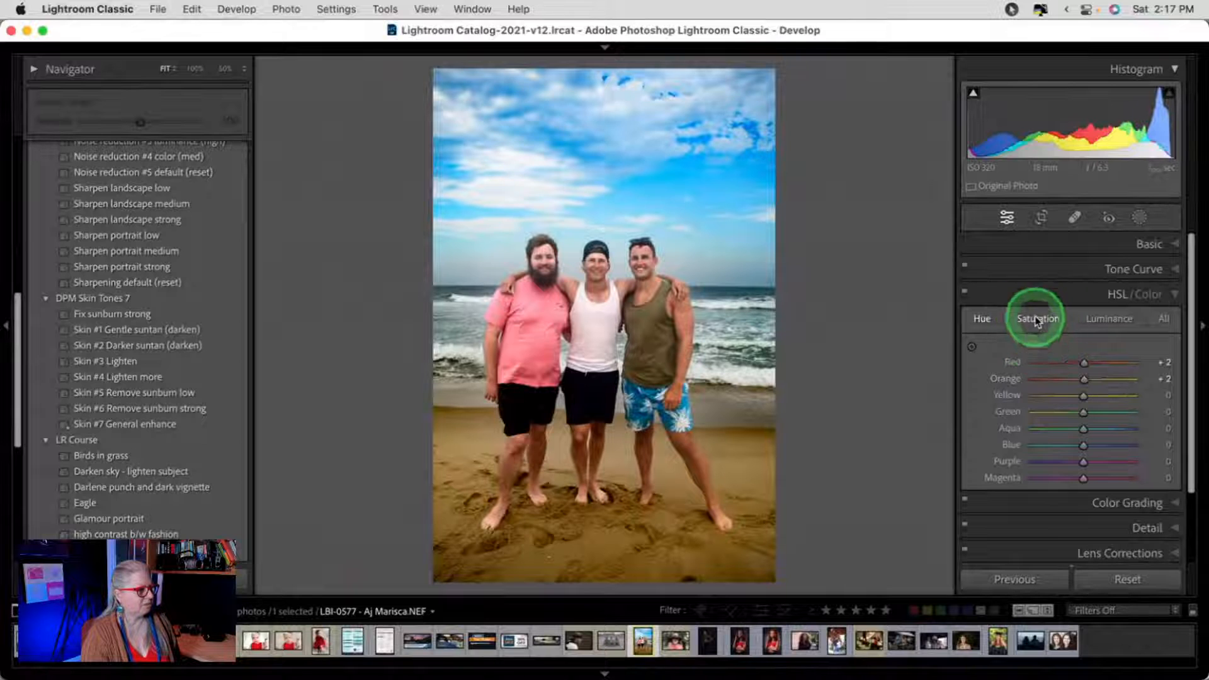
mouse_move(1082, 448)
left_mouse_down()
mouse_move(1064, 445)
mouse_move(1133, 445)
mouse_move(1061, 445)
mouse_move(1082, 446)
mouse_move(1083, 435)
left_mouse_up()
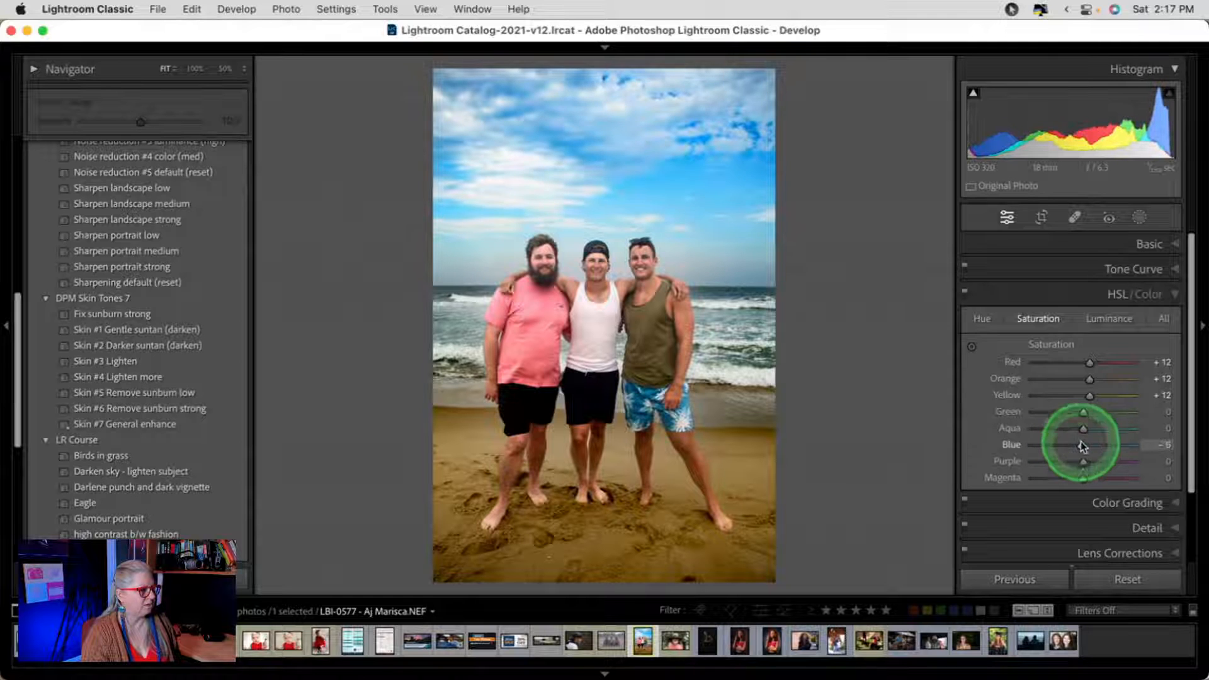
left_click(984, 319)
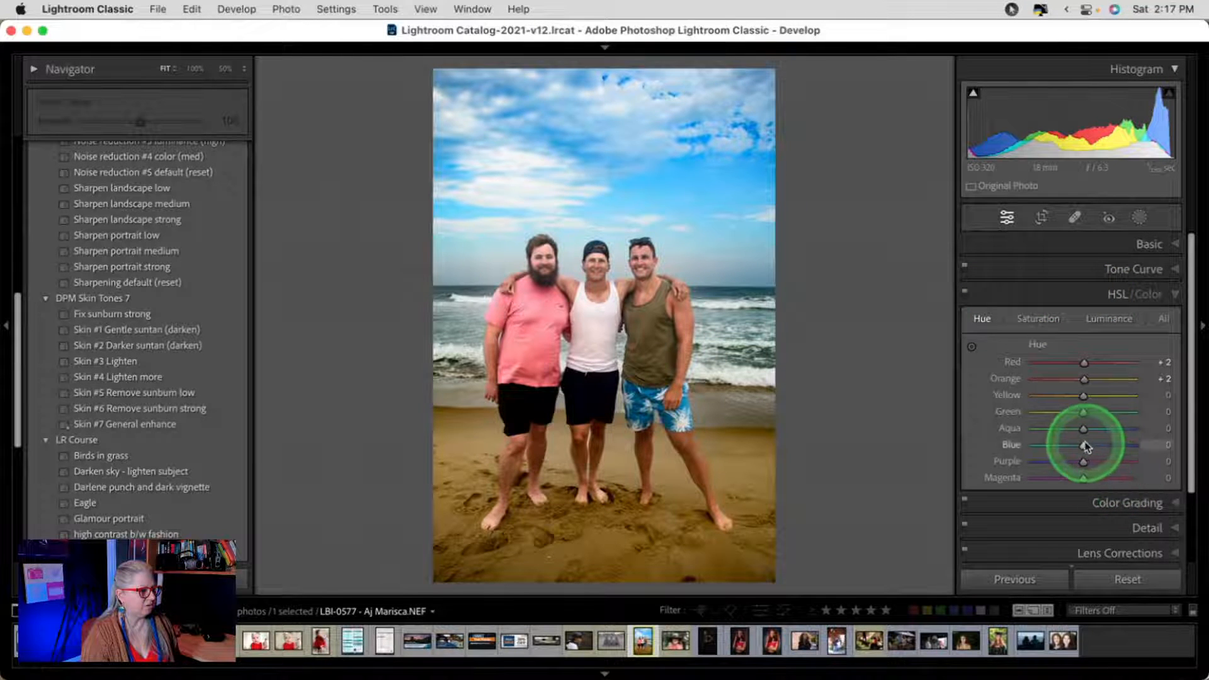
left_click_drag(1083, 443, 1086, 432)
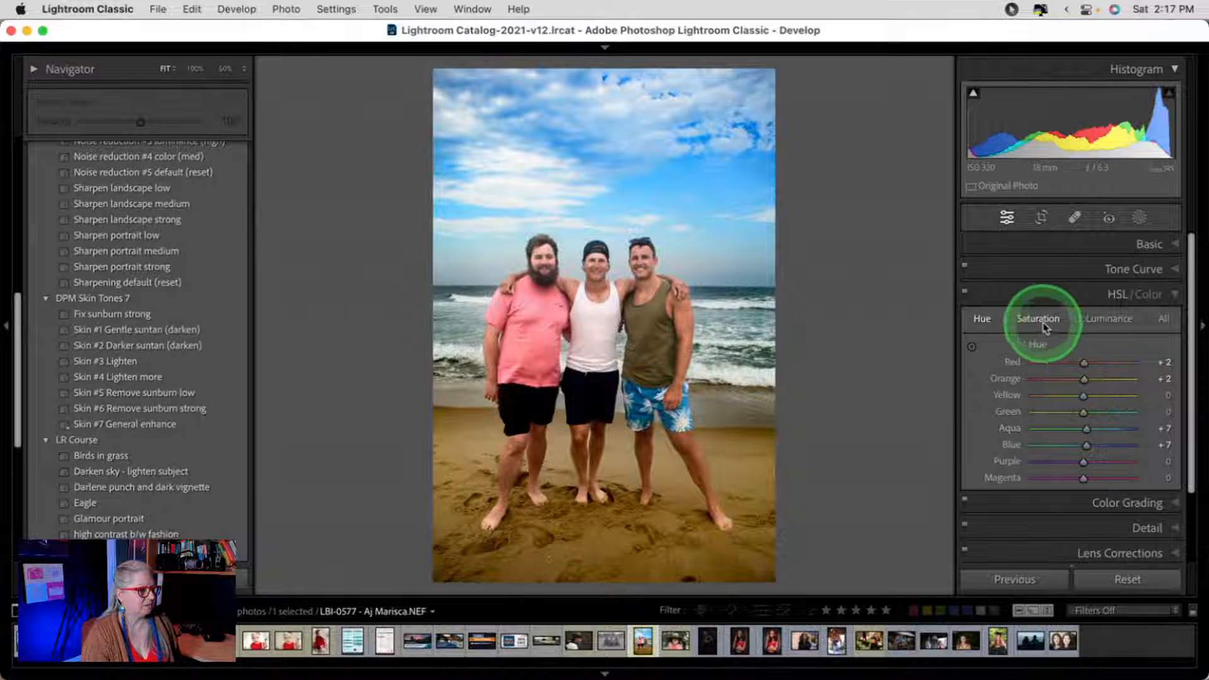
- Set the Luminance of Aqua to -6 and Blue to -9, and compare with the unedited photo
left_click(1099, 319)
mouse_move(1084, 446)
left_mouse_down()
mouse_move(1078, 427)
mouse_move(1079, 443)
left_mouse_up()
left_click(1038, 319)
left_click(1095, 320)
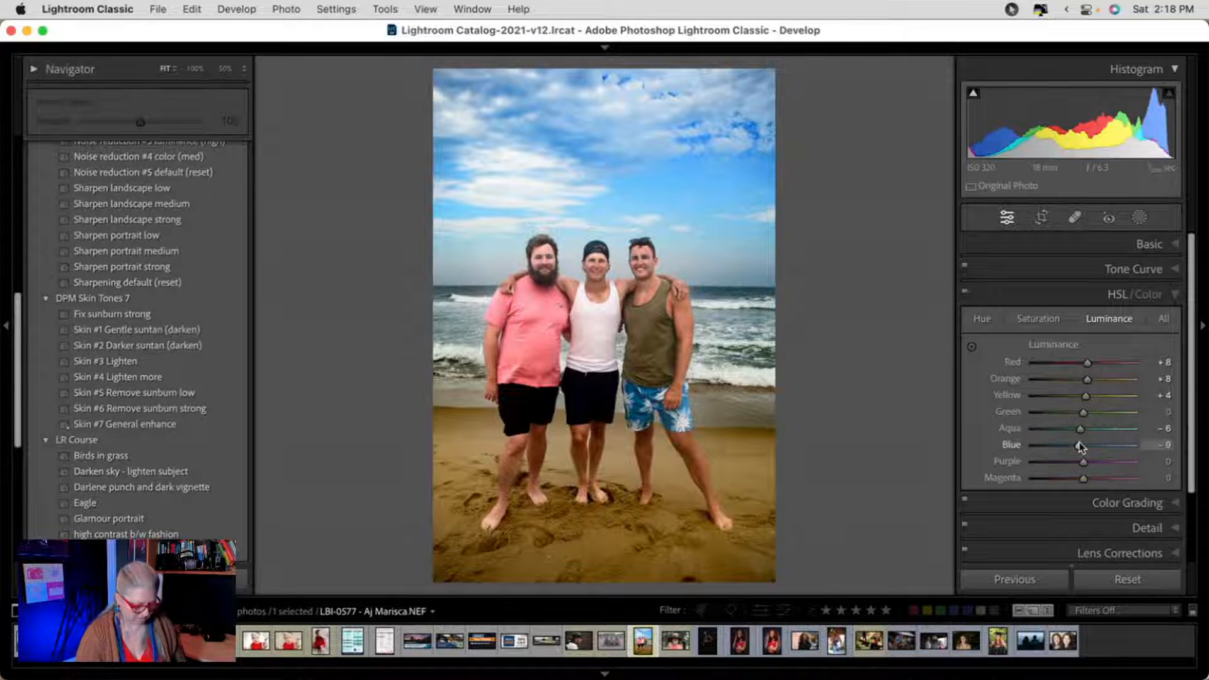
key("backslash")
key("backslash")
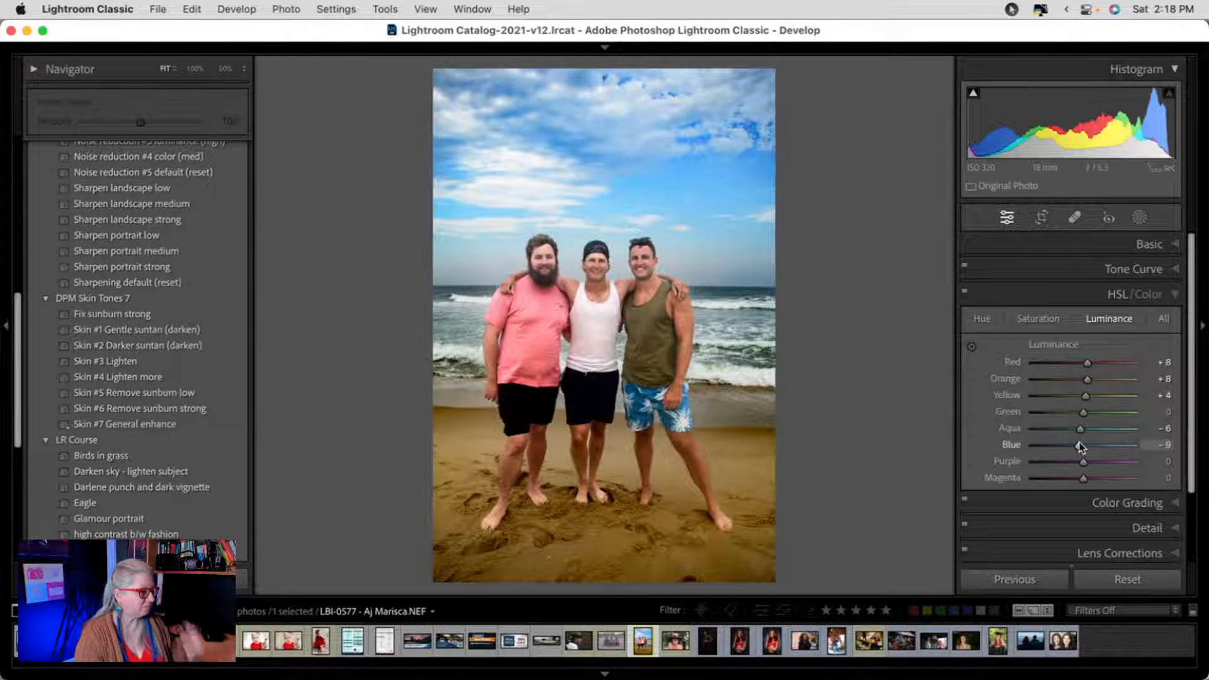
- Display the Post-Crop Vignetting settings and look through the DPM Edge Vignettes 8 presets
scroll(1080, 447, "down", 3)
left_click(1114, 513)
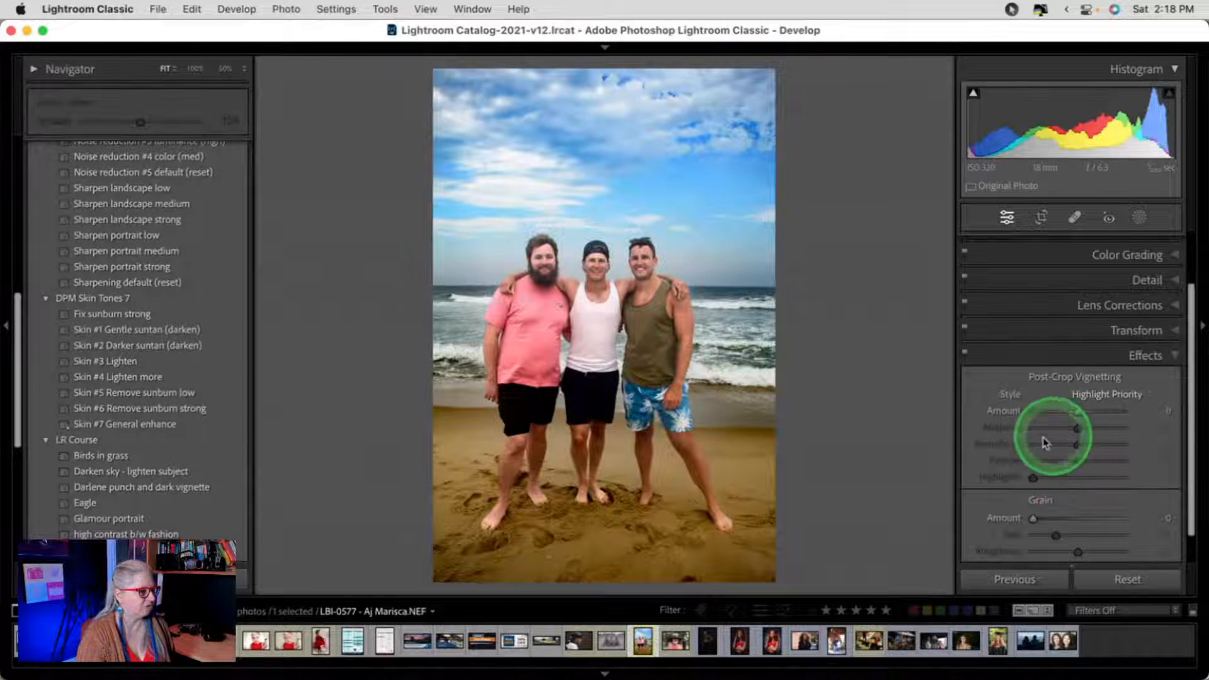
scroll(177, 308, "up", 10)
left_click(181, 301)
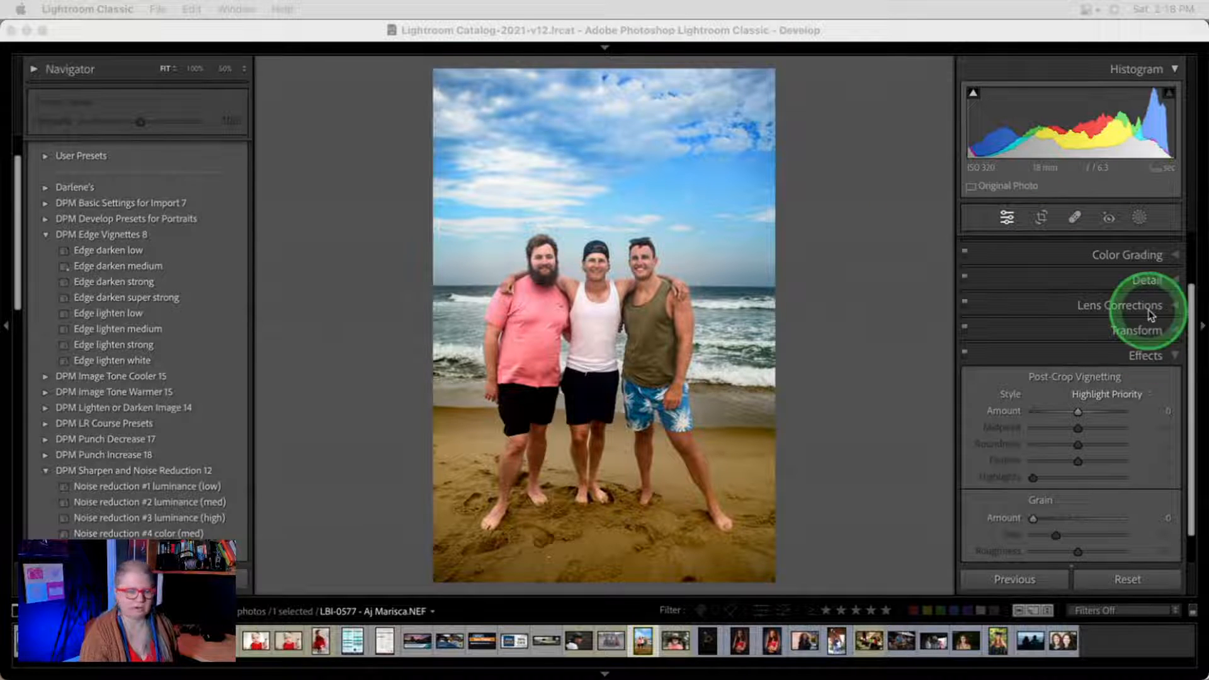
left_click(827, 312)
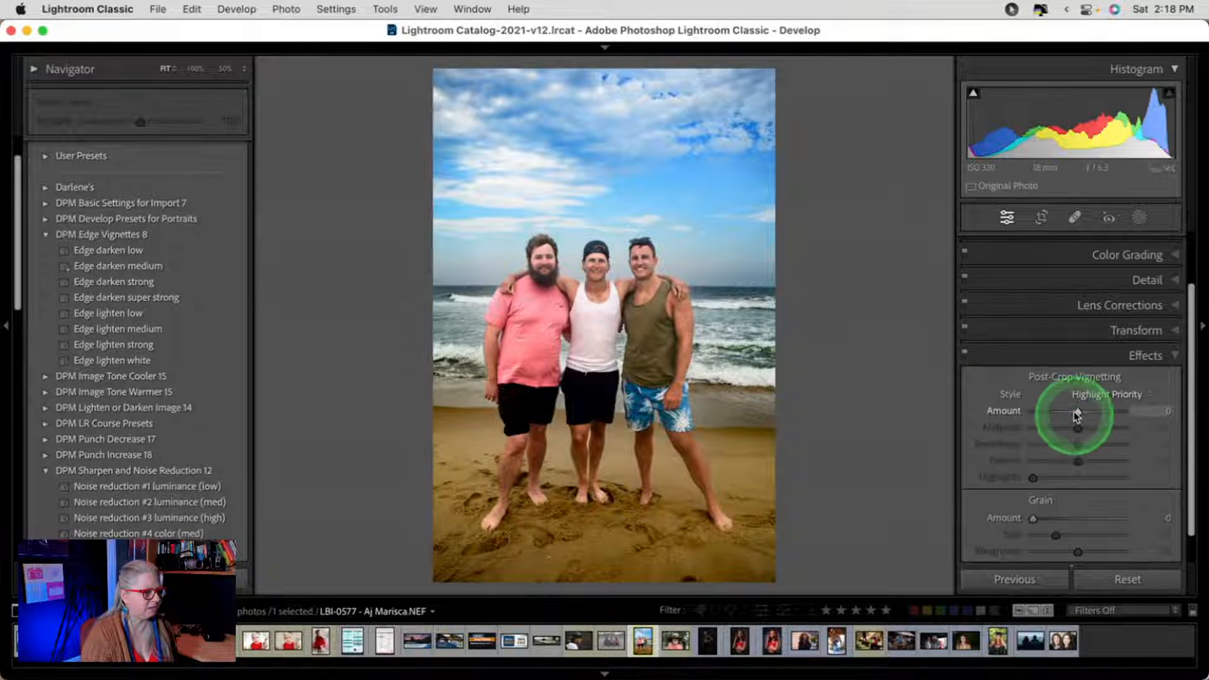
- Add a Color Priority post-crop vignette with Amount -14, Midpoint 40, Roundness -18 and Feather 89
left_click_drag(1078, 410, 1068, 414)
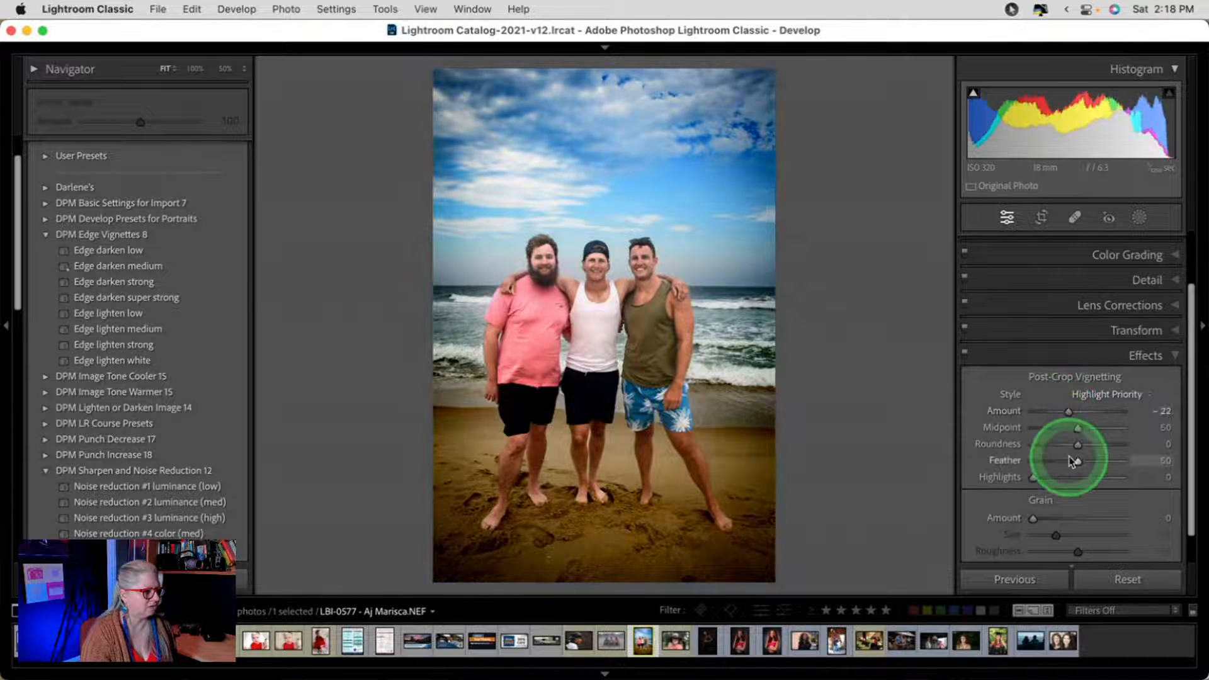
left_click_drag(1066, 459, 966, 459)
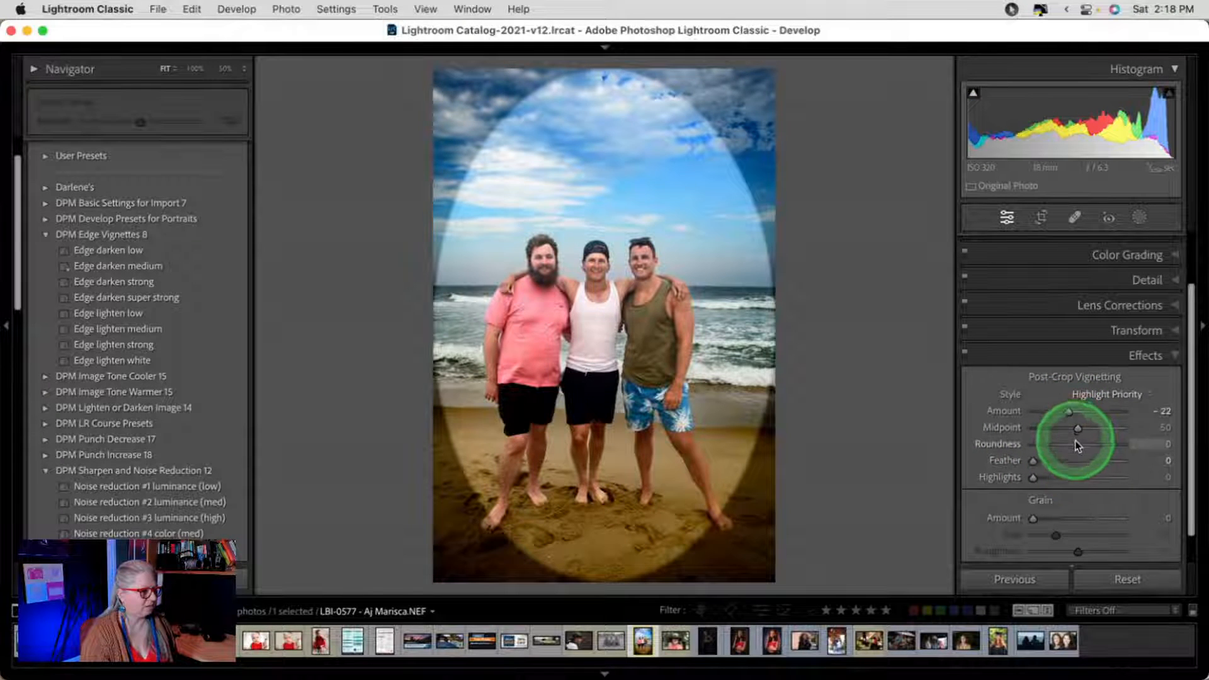
left_click_drag(1078, 445, 1112, 464)
mouse_move(1068, 412)
left_mouse_down()
mouse_move(1067, 431)
mouse_move(1073, 413)
left_mouse_up()
left_click(1106, 394)
left_click(1092, 412)
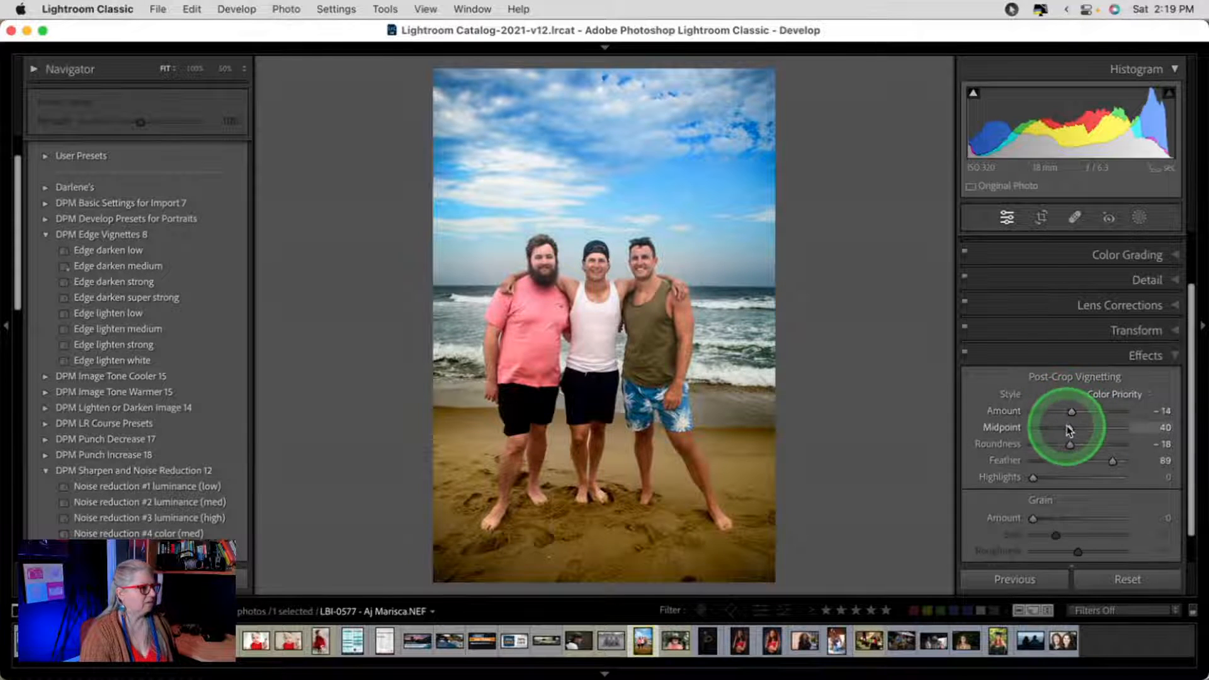
- Reduce the photo's overall Saturation to -9 in the Basic adjustments
scroll(1067, 426, "up", 3)
left_click(1151, 246)
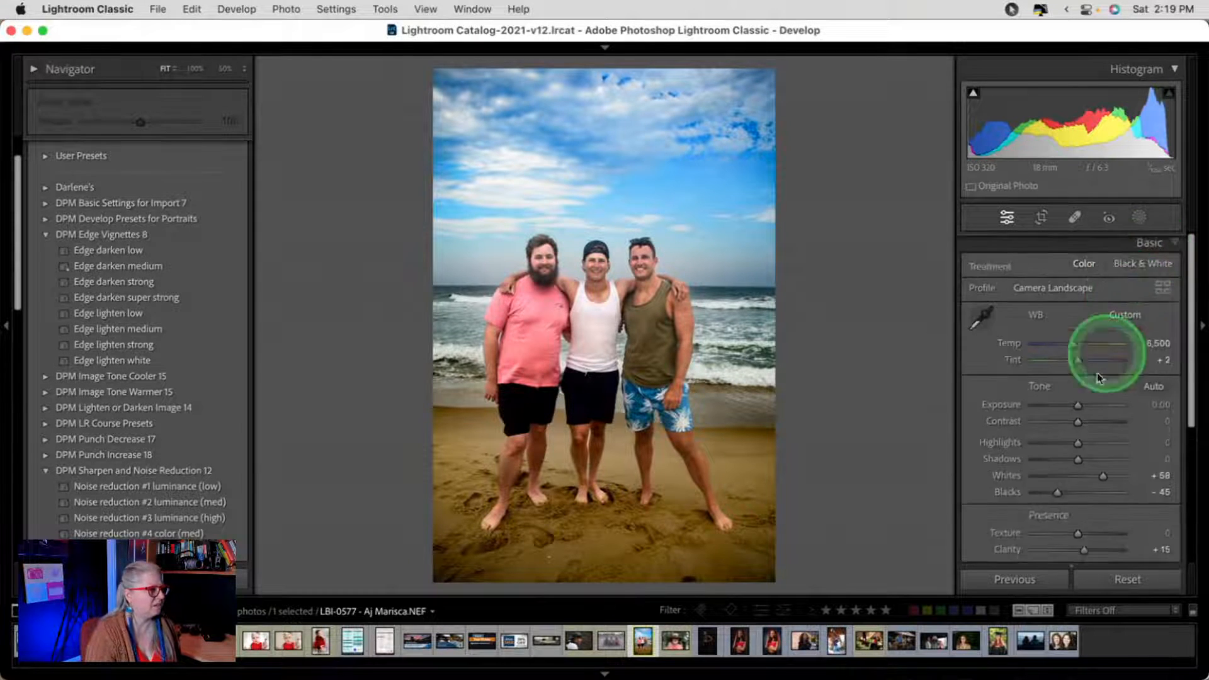
scroll(1094, 384, "down", 2)
scroll(1075, 478, "down", 2)
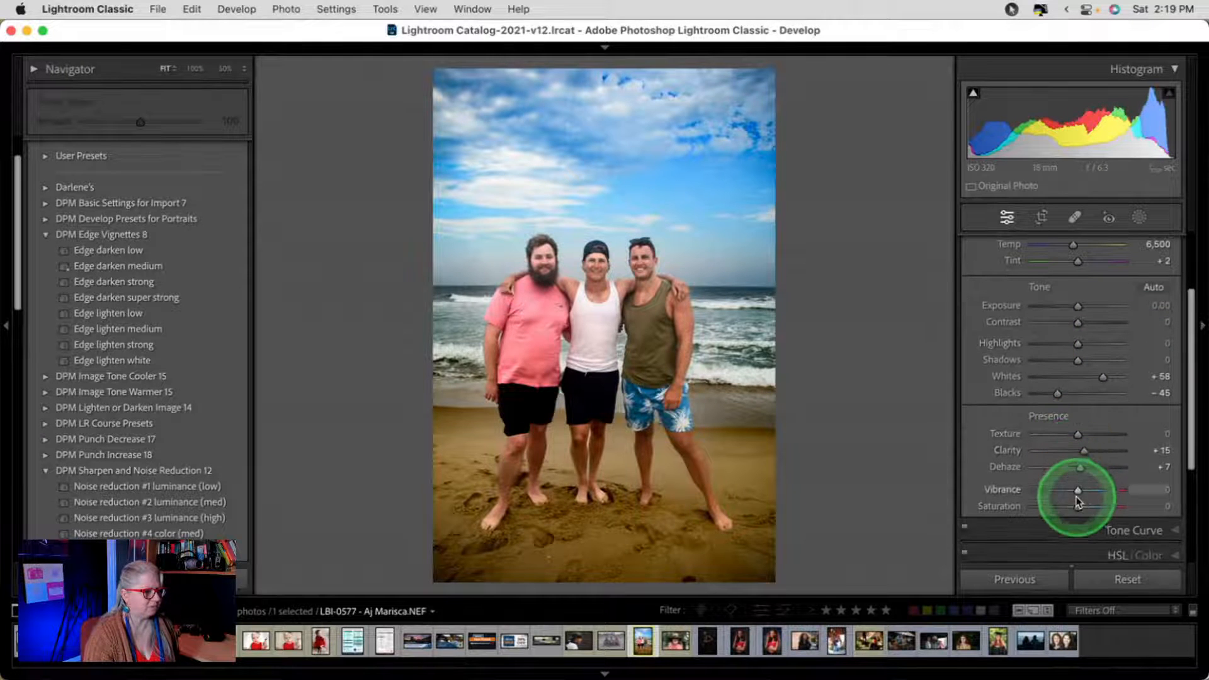
left_click_drag(1078, 503, 1073, 503)
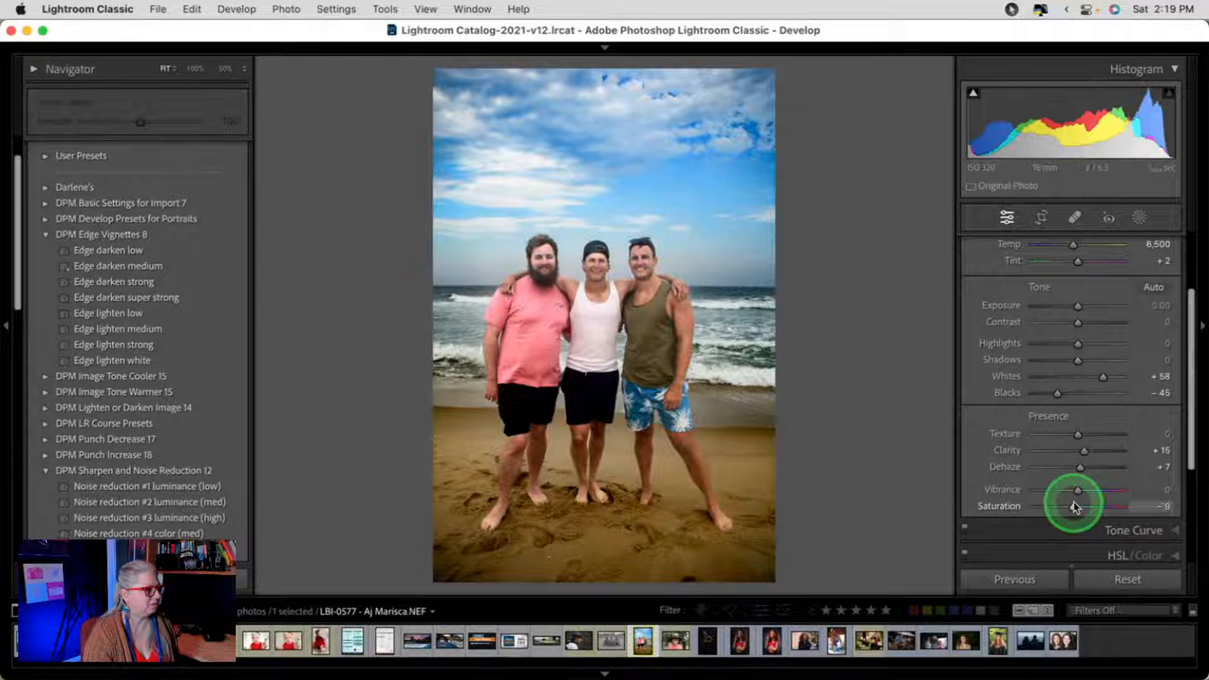
- Warm the white balance by setting Temp to 7,125
scroll(1073, 501, "up", 2)
left_click(1061, 348)
left_click_drag(1061, 348, 1078, 344)
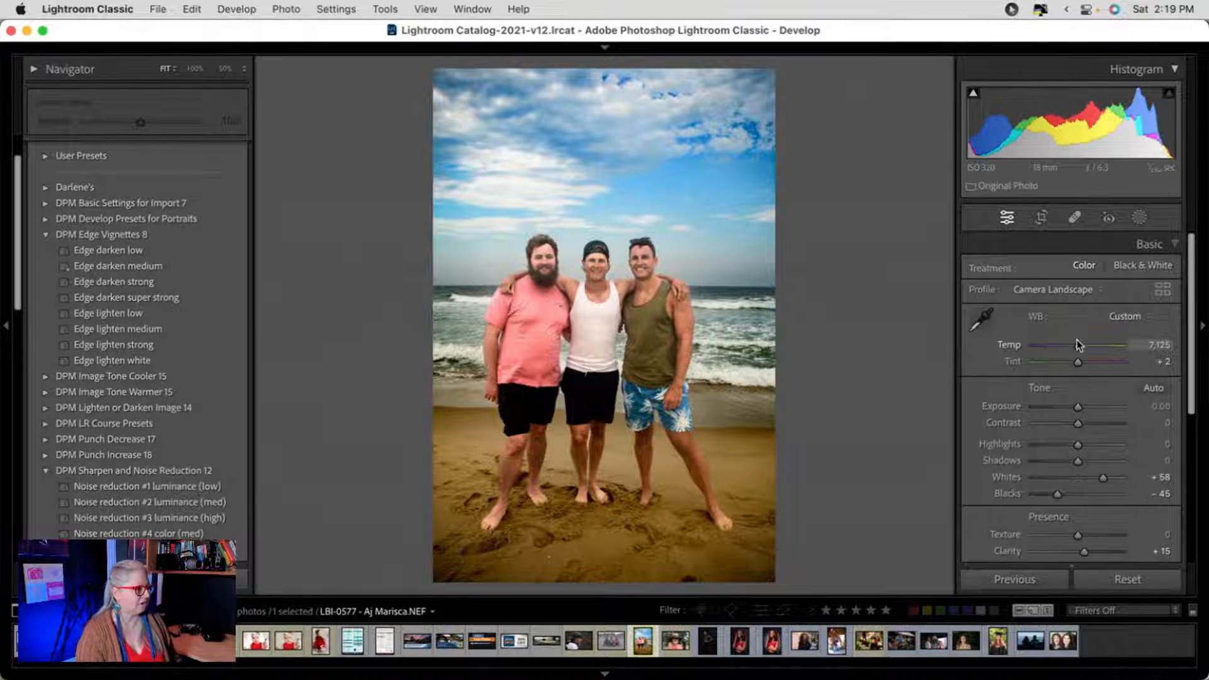
- Copy all of the photo's develop settings, including the masks, except Healing and Crop
key("super+shift+c")
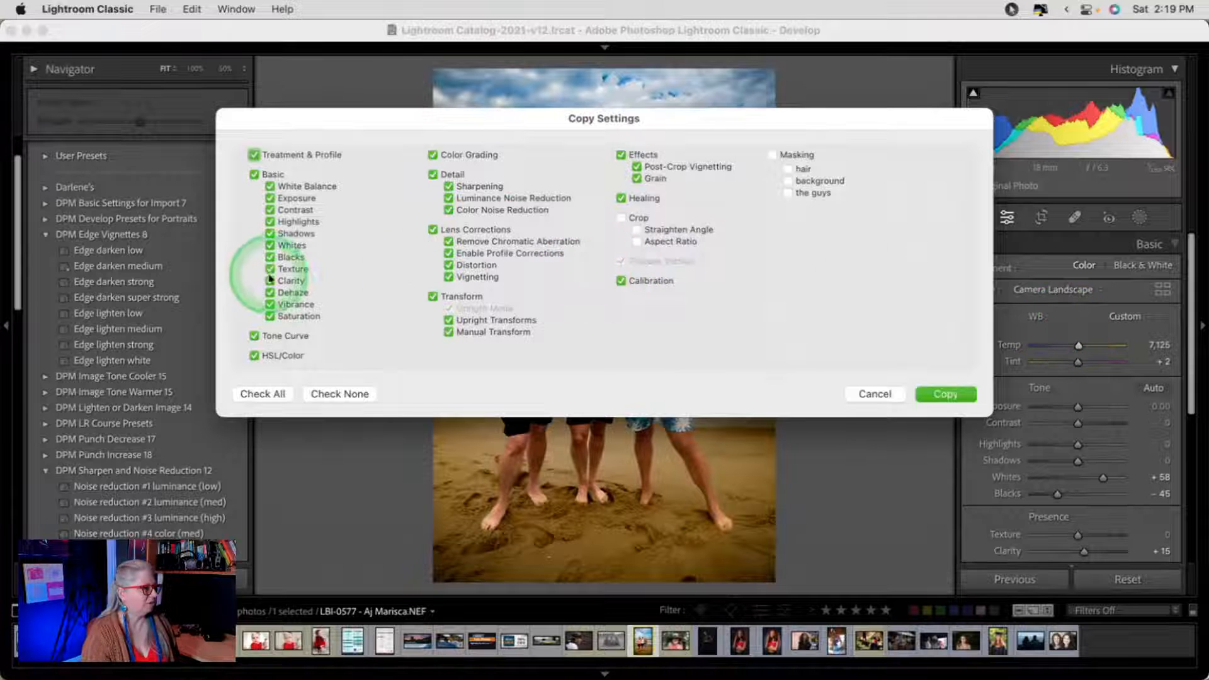
left_click(263, 393)
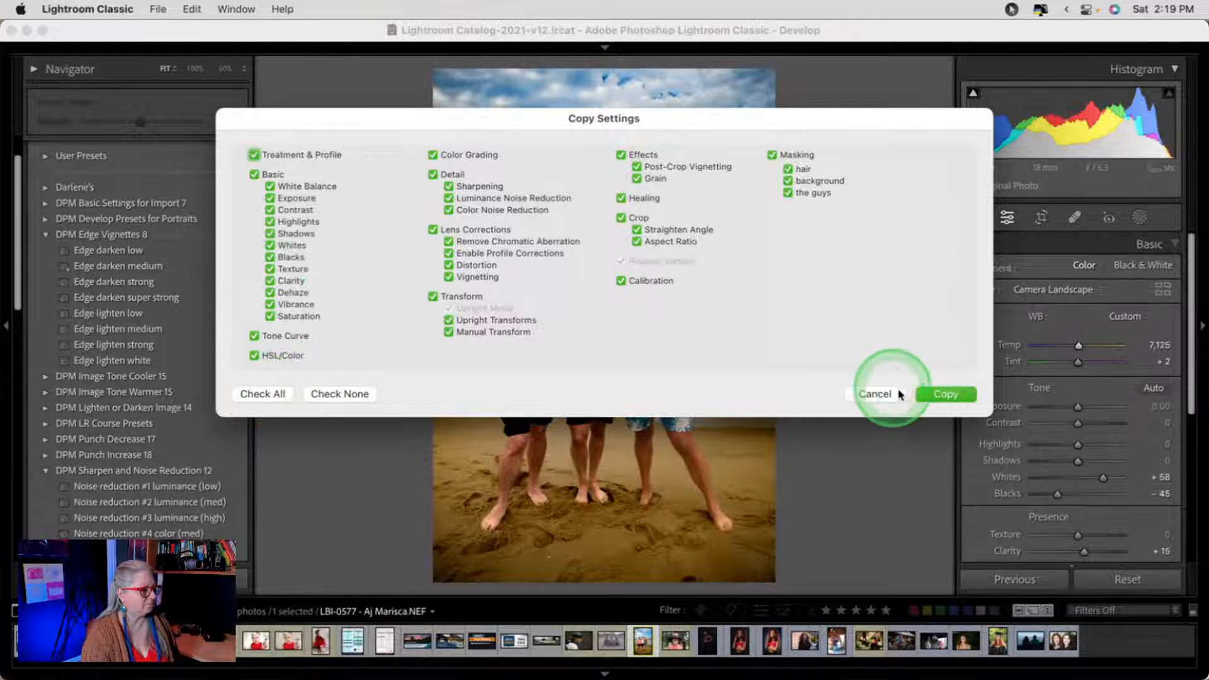
left_click(621, 198)
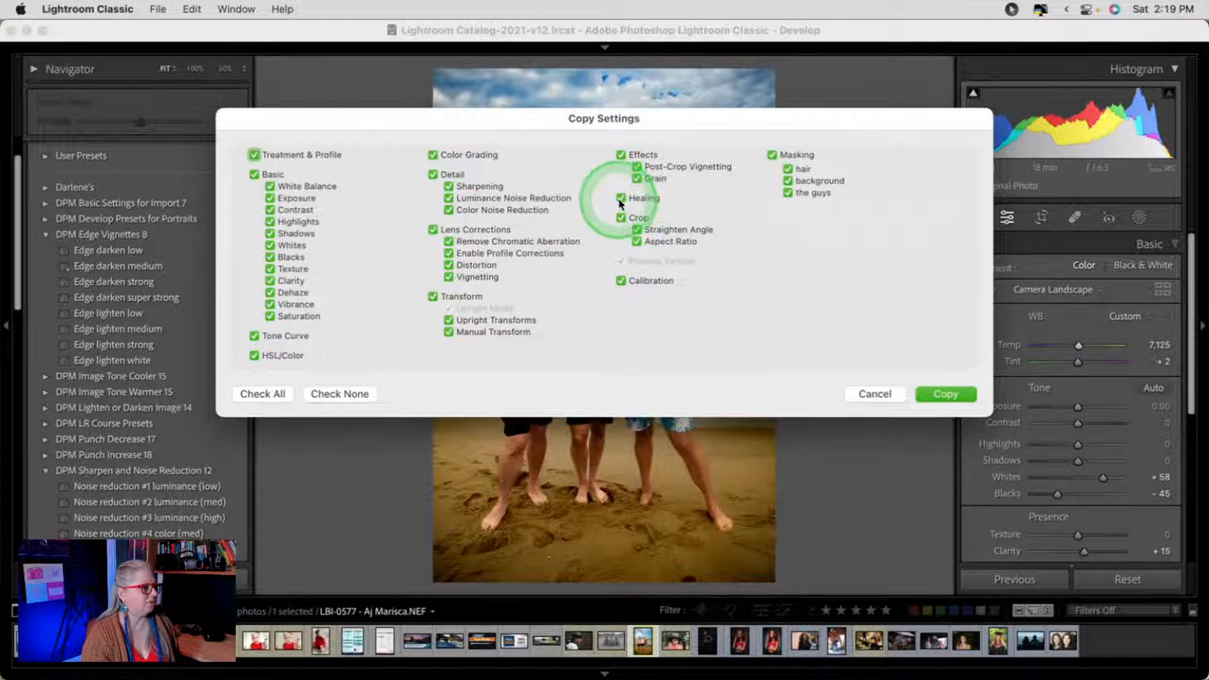
left_click(621, 218)
left_click(760, 294)
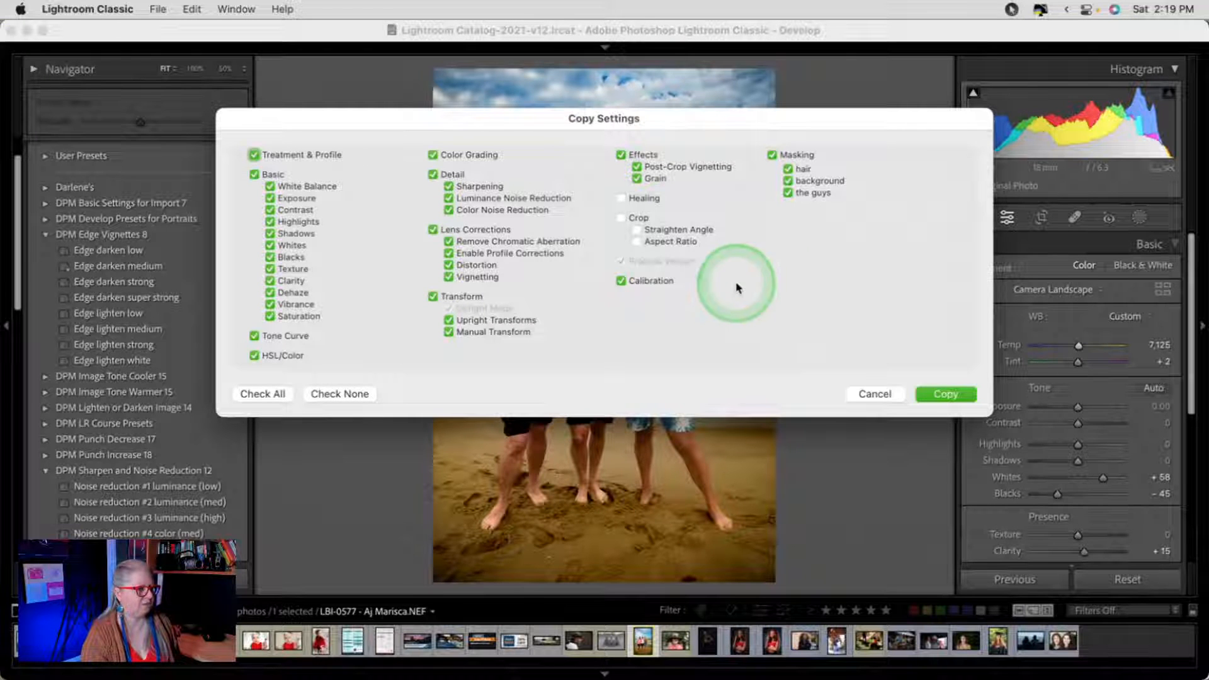
left_click(939, 394)
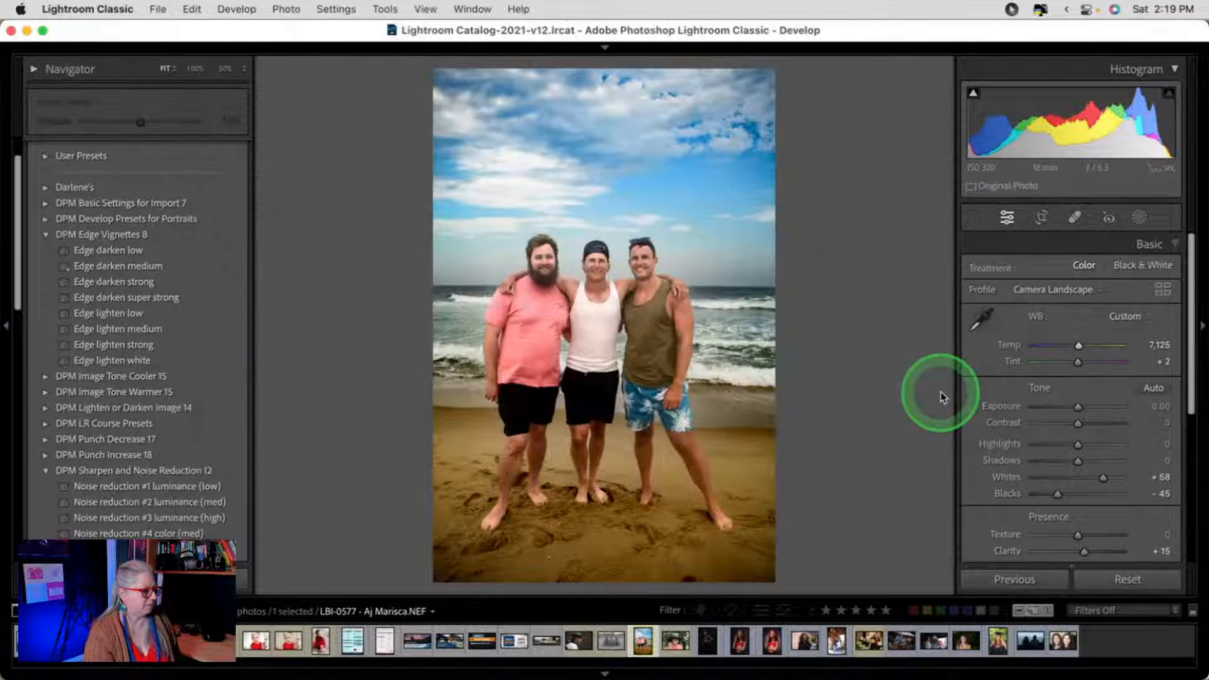
- Paste the copied develop settings onto LBI-0568, the photo of the three men seated in front of the dune fence
key("Left")
key("super+shift+v")
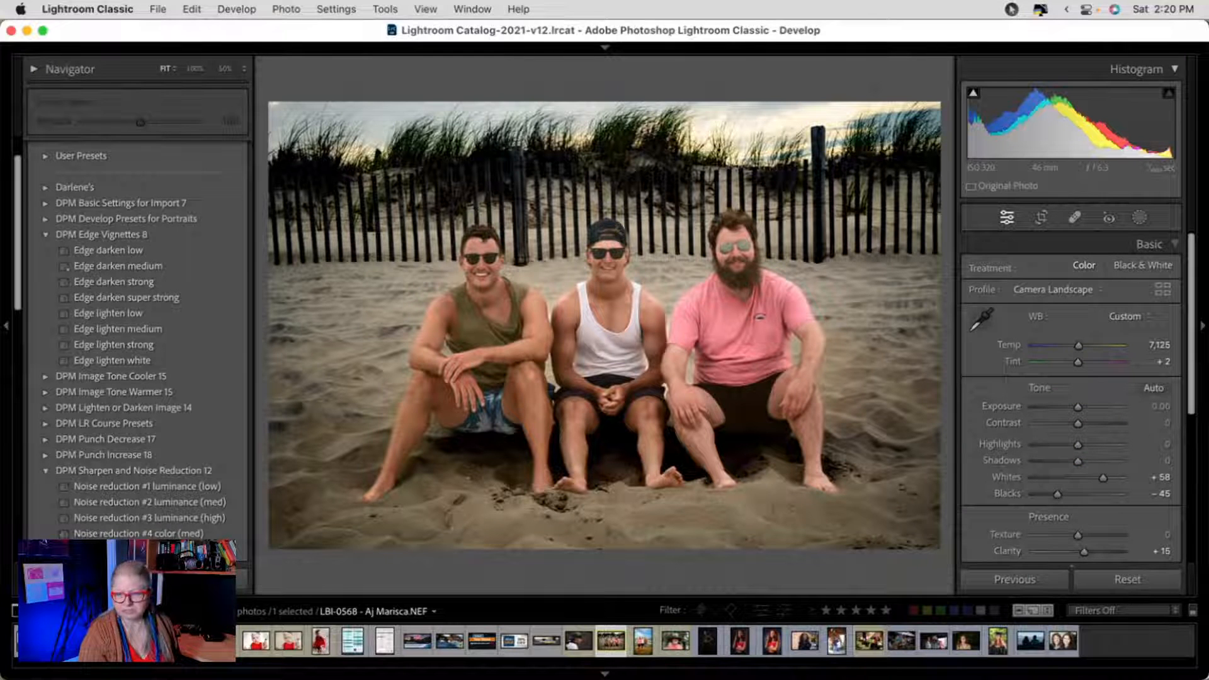
key("super+shift+e")
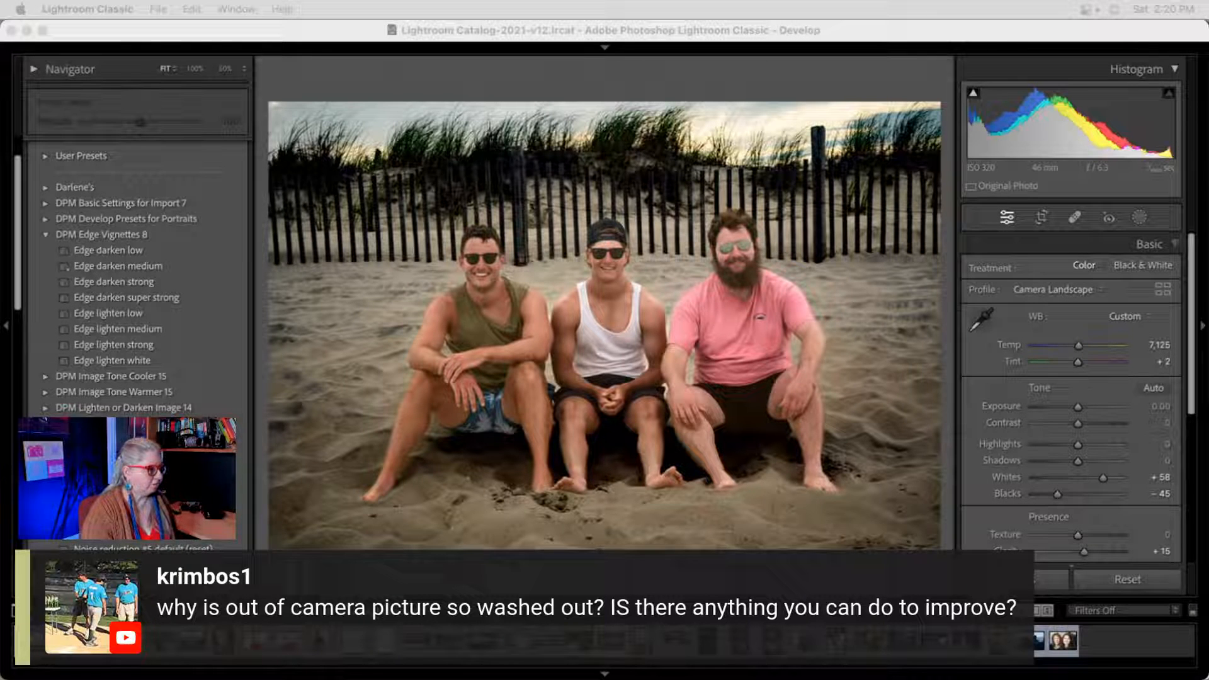
- Reduce the Dehaze of the background mask to 30
left_click(1139, 221)
left_click(133, 196)
scroll(1066, 399, "down", 2)
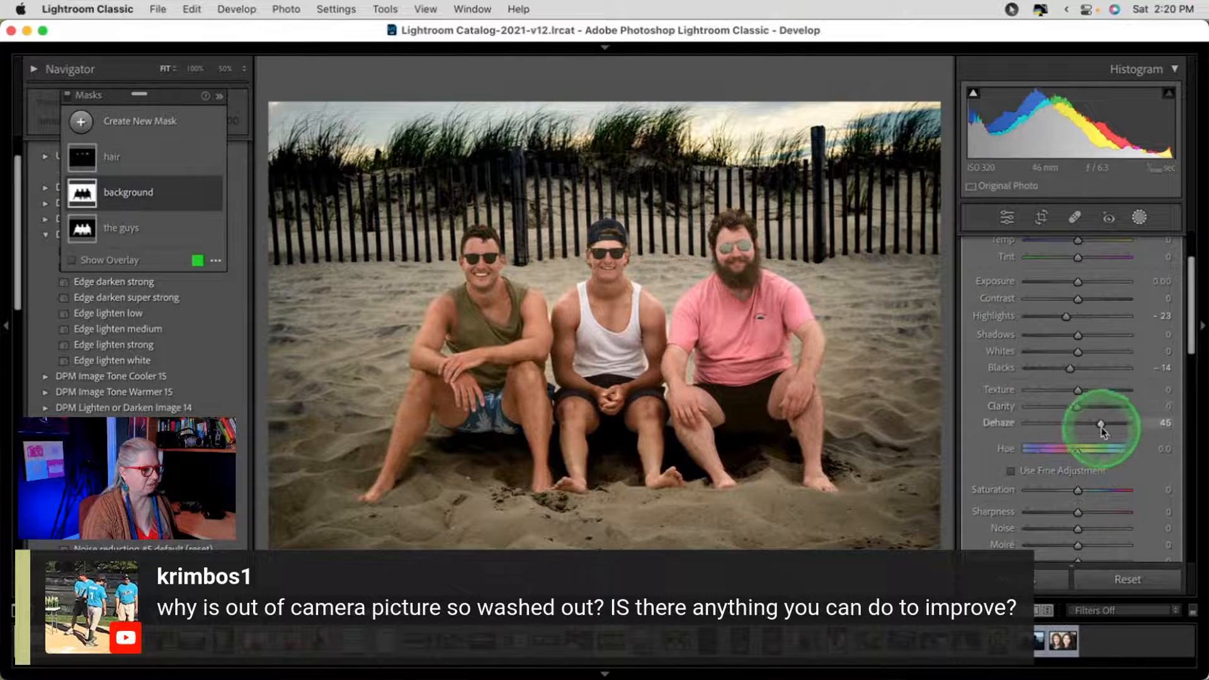
left_click_drag(1101, 427, 1094, 424)
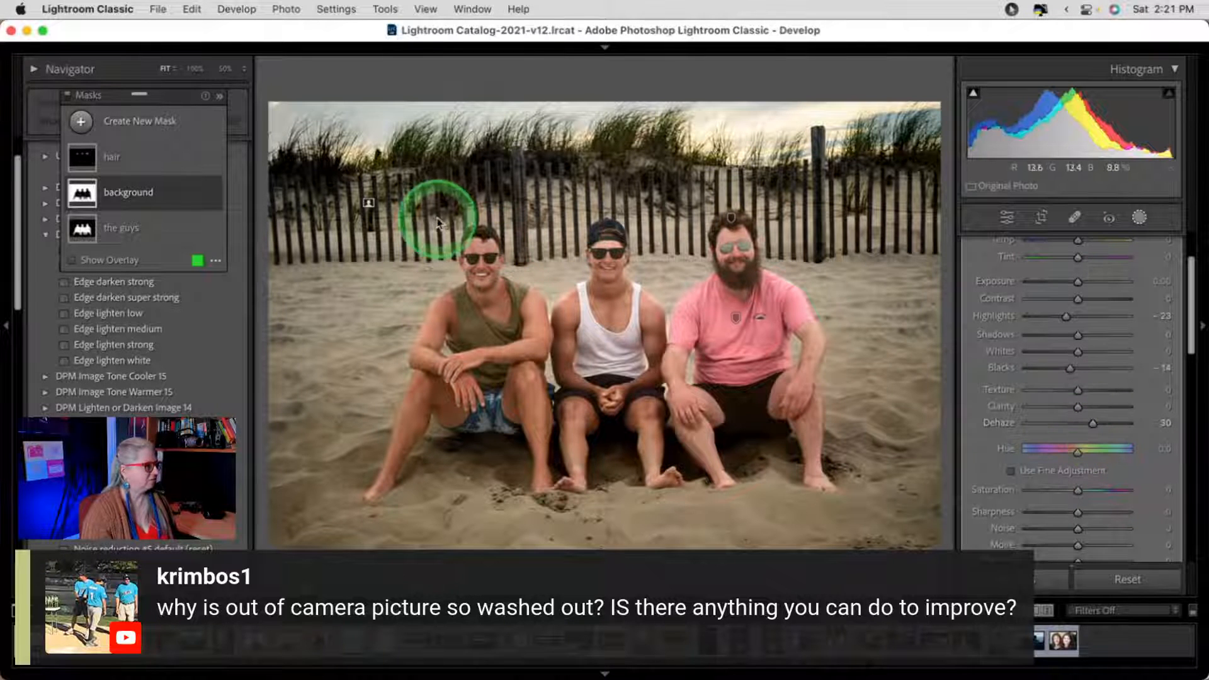
left_click(1132, 228)
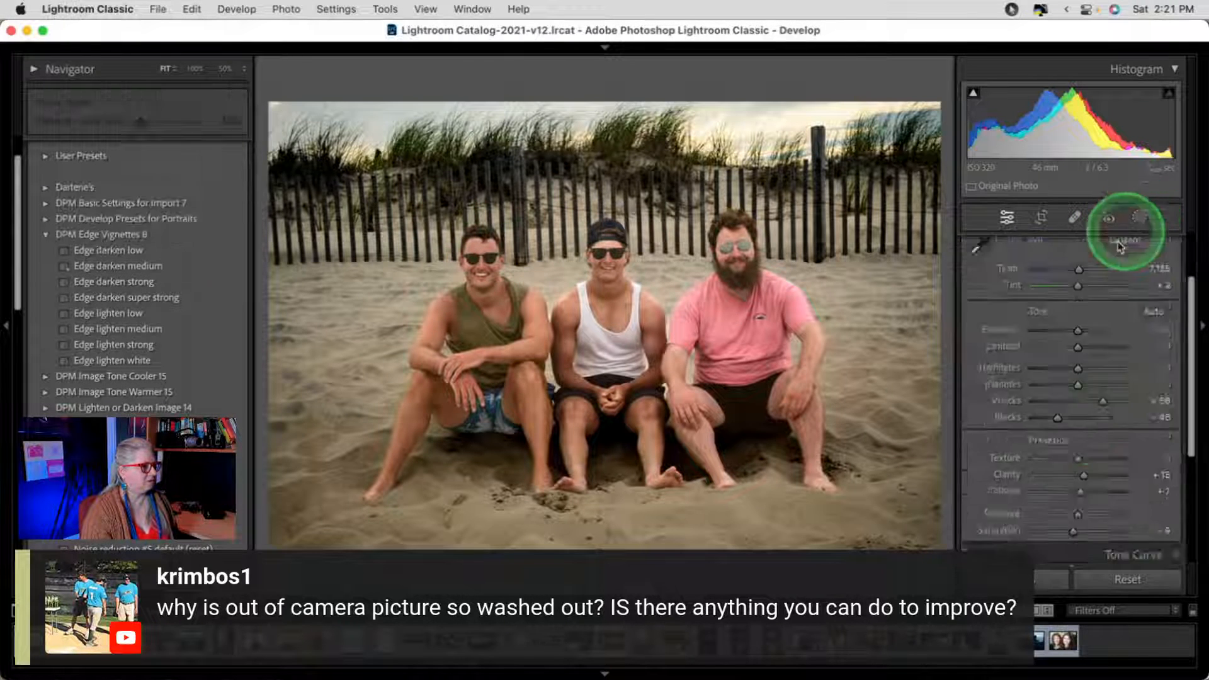
- Adjust the post-crop vignette to Amount -23, Midpoint 30, Roundness +27 and Feather 92, and compare the photo with its before version
scroll(1081, 378, "down", 10)
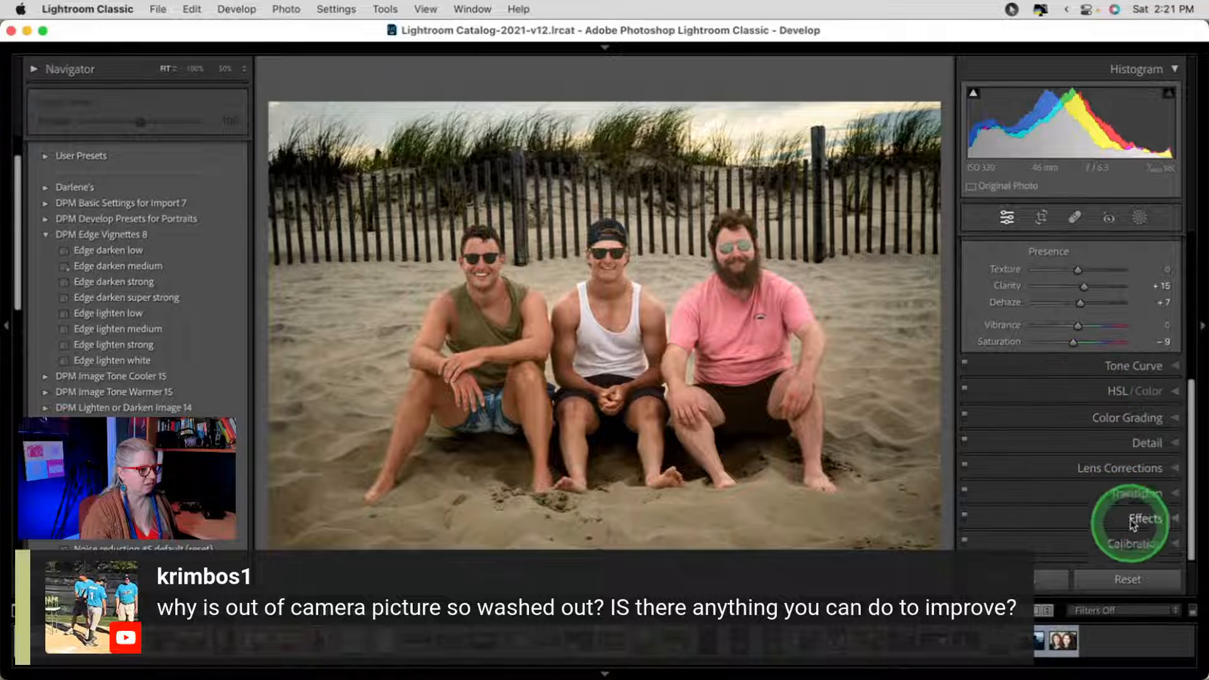
left_click(1131, 520)
left_click_drag(1112, 460, 980, 455)
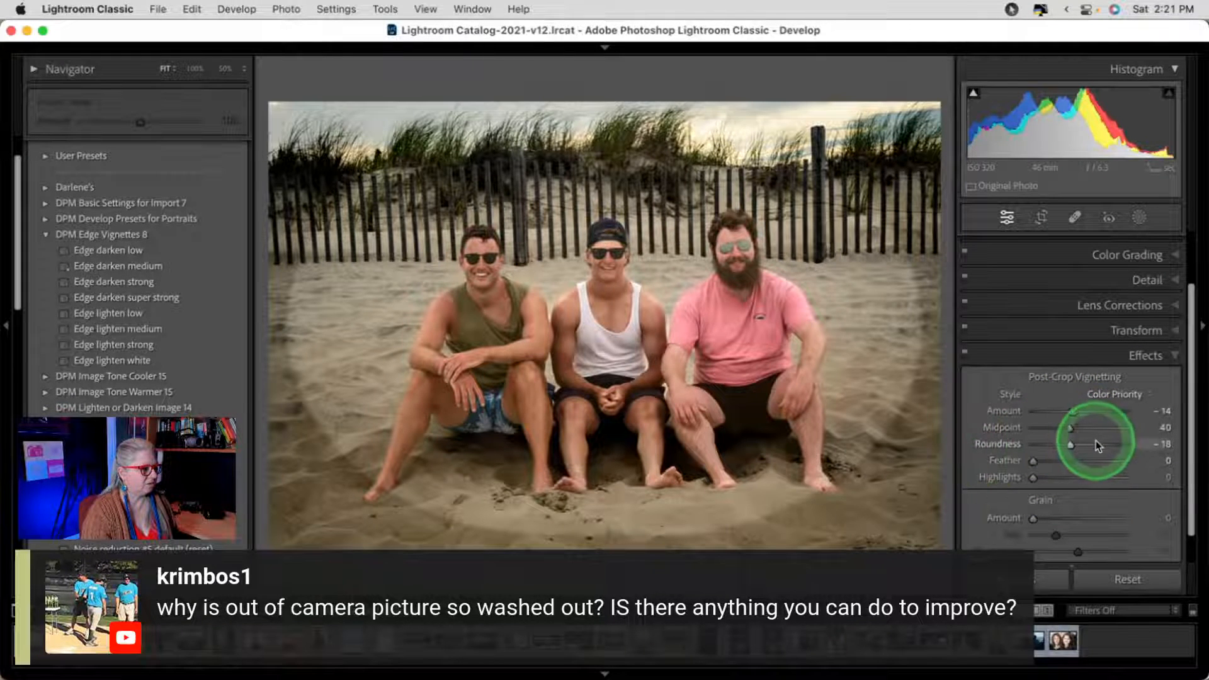
left_click_drag(1070, 444, 1066, 411)
left_click_drag(1101, 460, 1114, 461)
scroll(1112, 455, "up", 2)
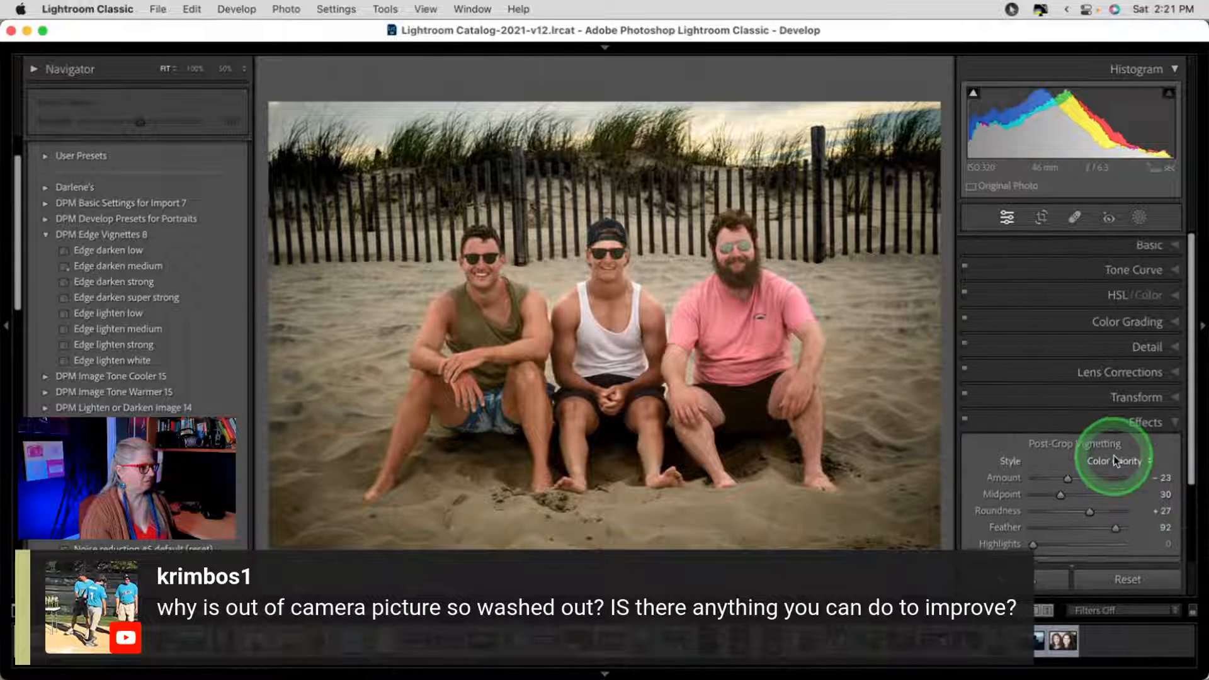
key("backslash")
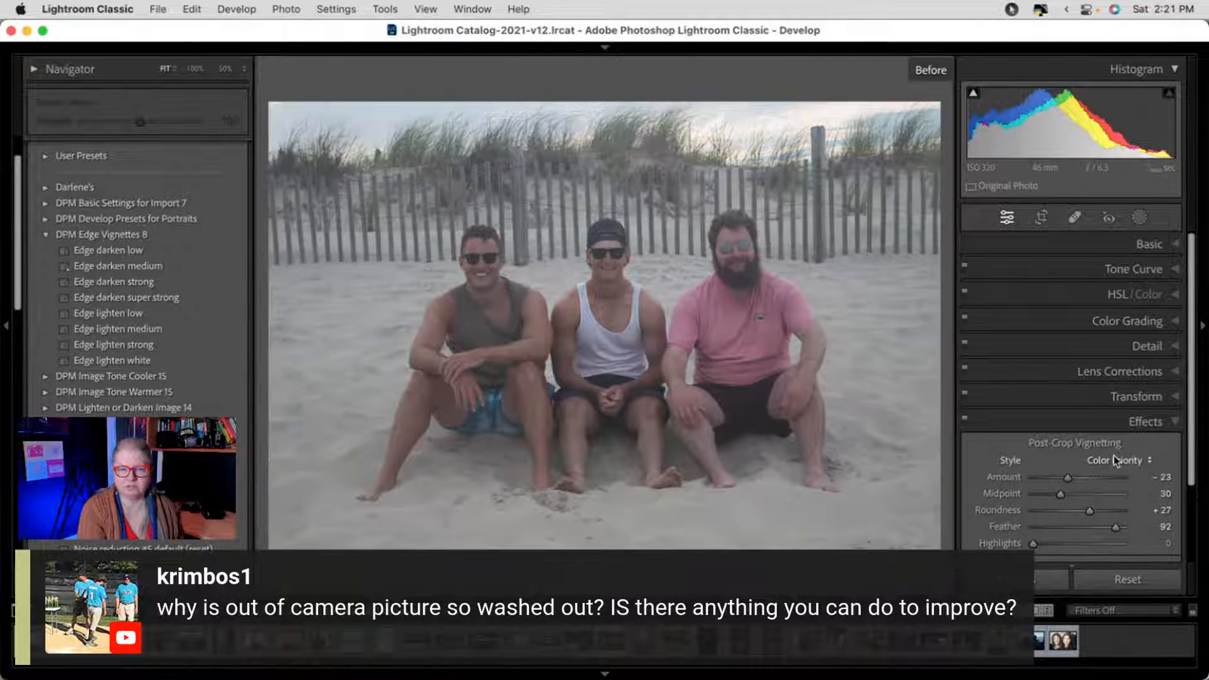
key("backslash")
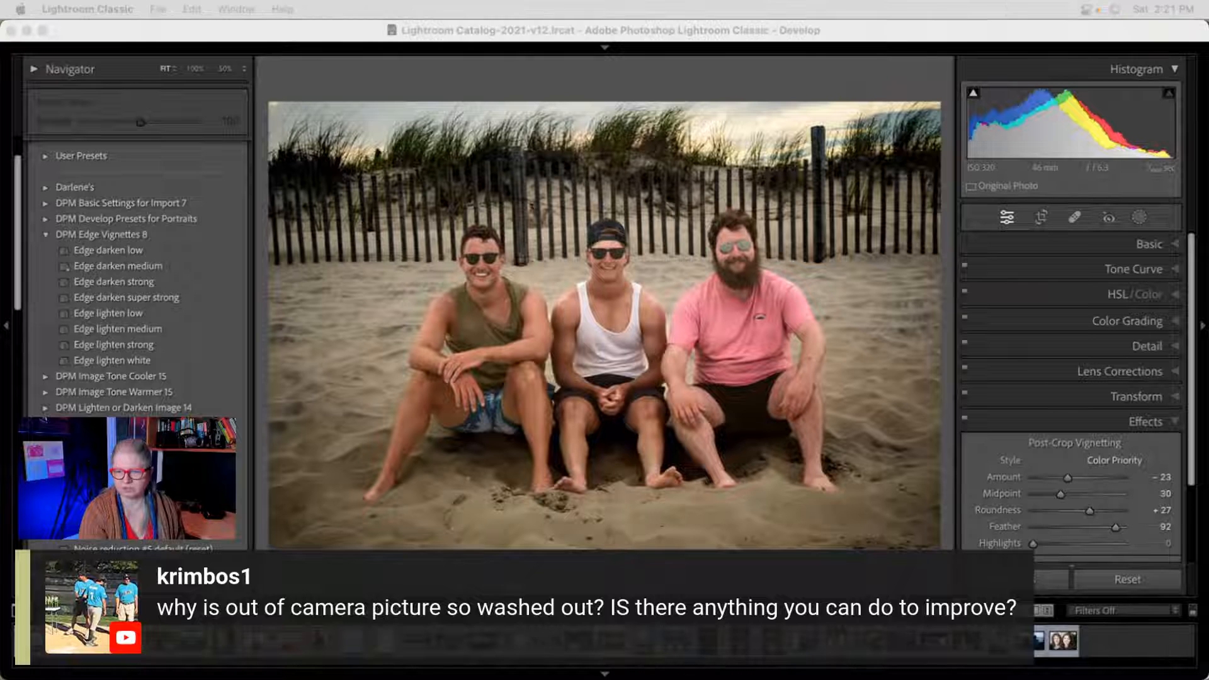
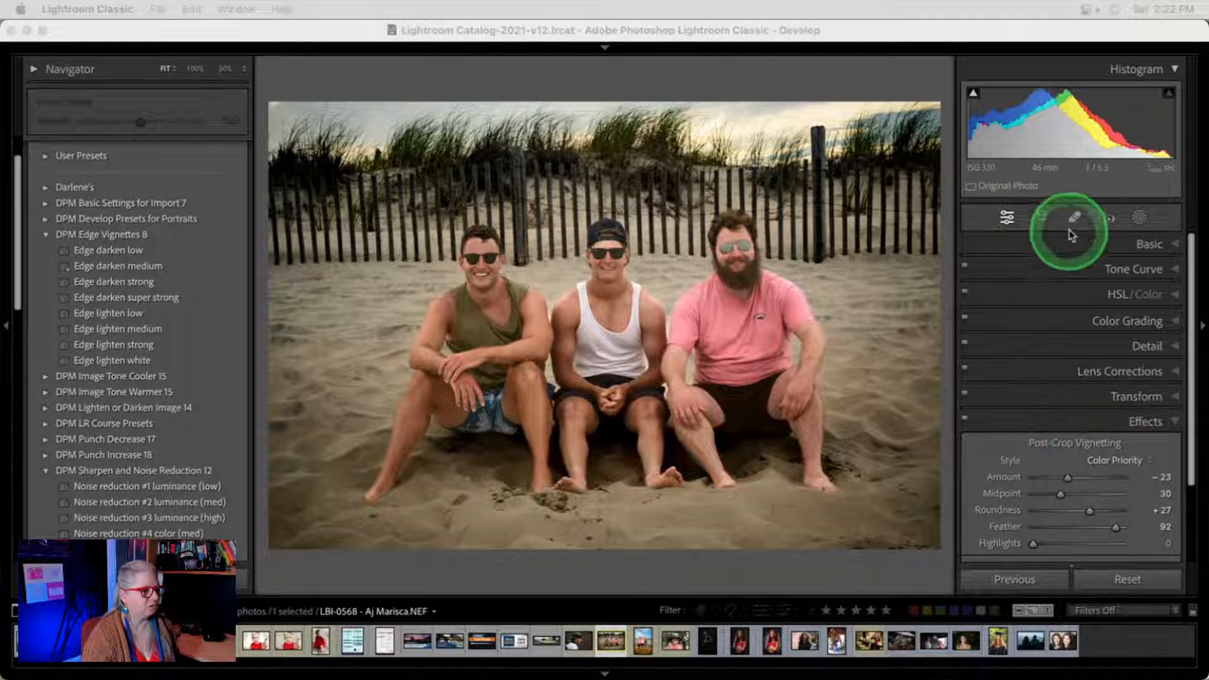
- Show the photo's masks close up on the bearded man and move the floating Masks panel beside the adjustment sliders
left_click(734, 247)
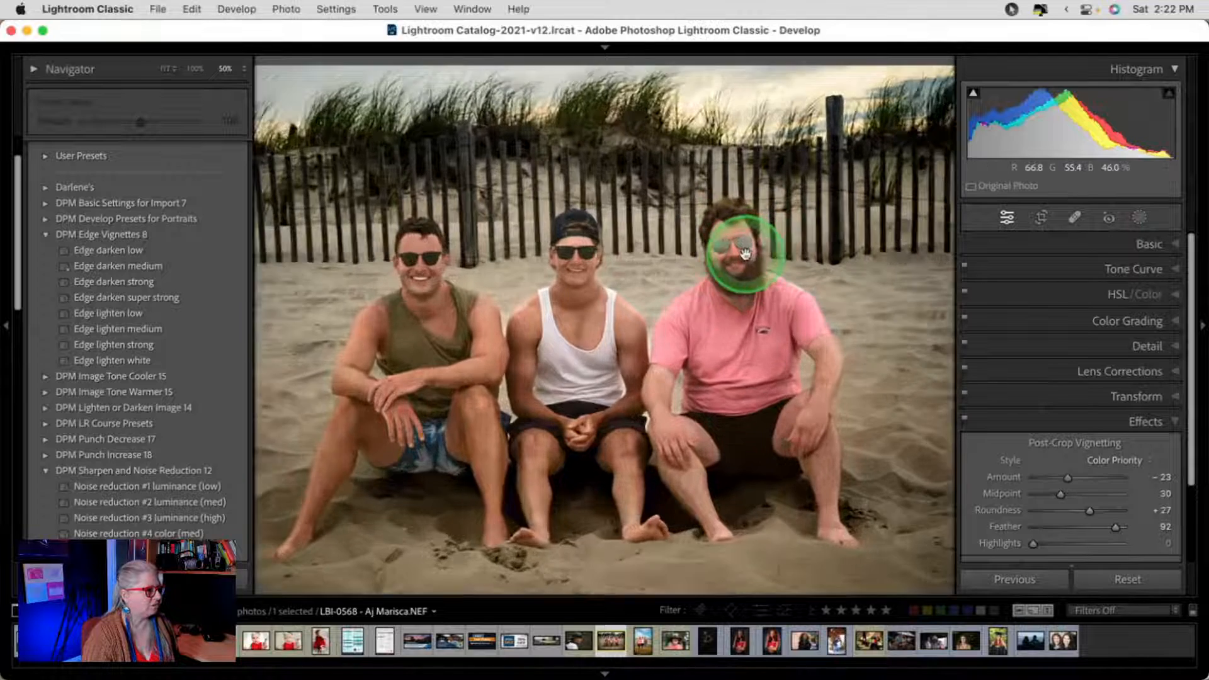
key("super+equal")
key("super+equal")
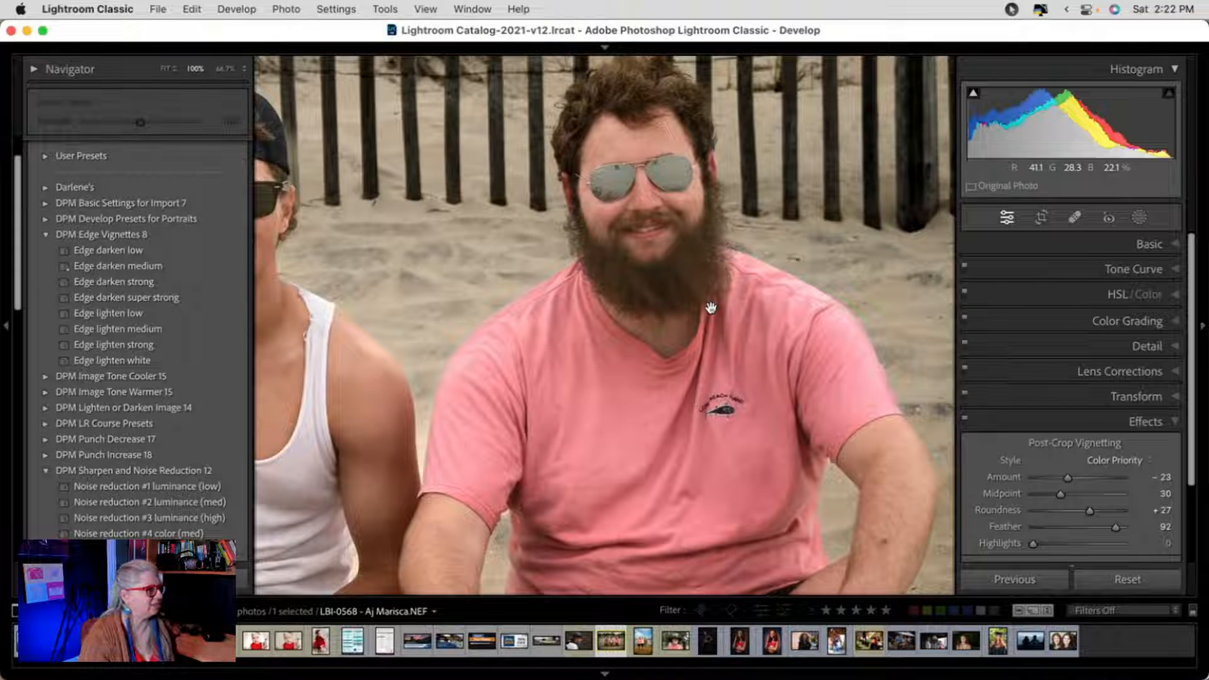
left_click(1139, 218)
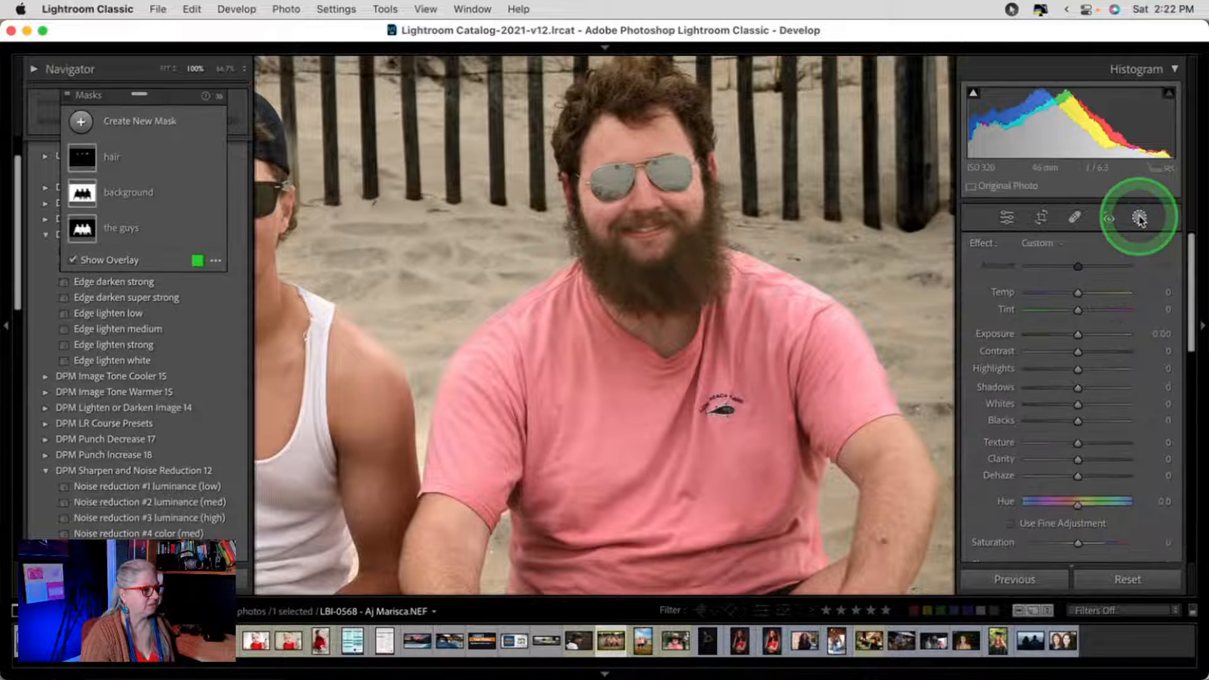
left_click_drag(173, 98, 878, 126)
mouse_move(907, 61)
left_mouse_down()
mouse_move(914, 73)
mouse_move(900, 70)
left_mouse_up()
- Create an Objects mask over the bearded man's mirrored sunglasses, using a small selection brush across both lenses
left_click(811, 91)
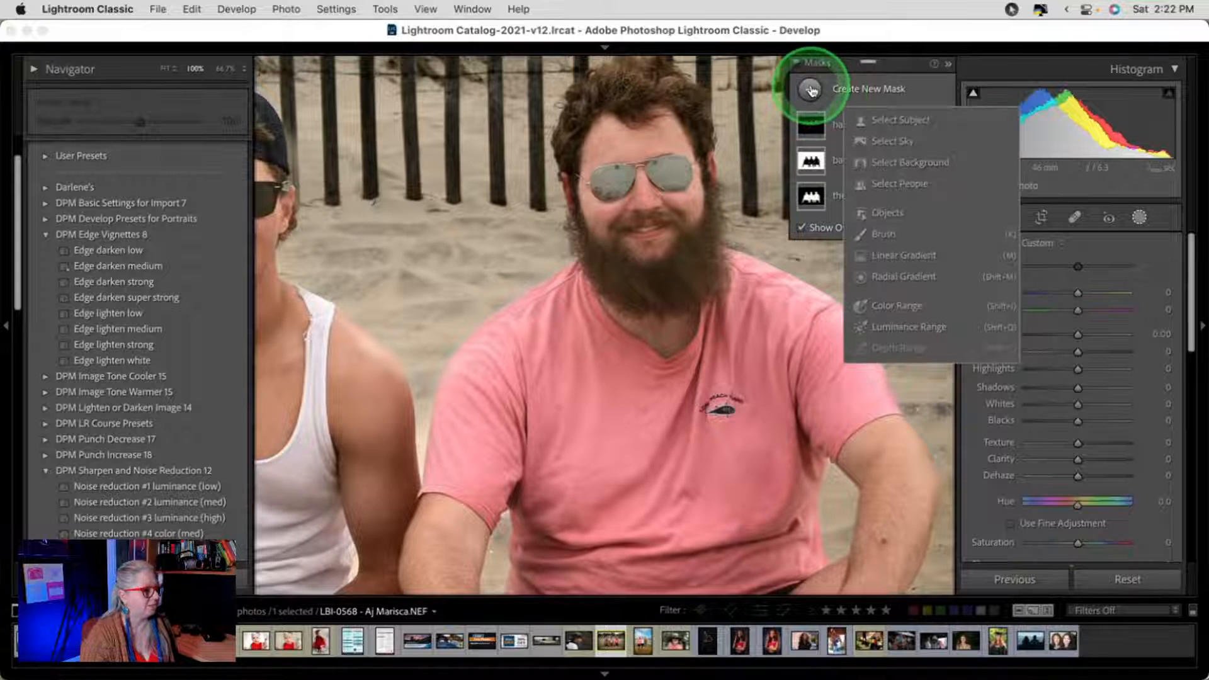
left_click(877, 217)
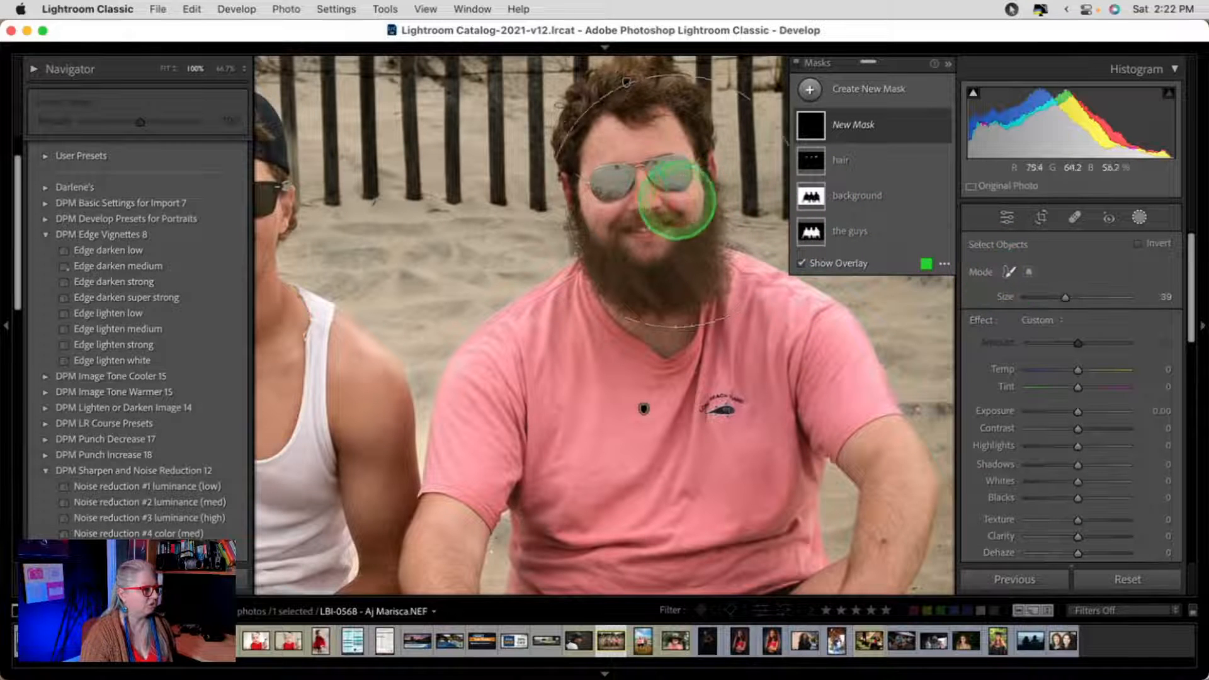
key("[")
key("bracketleft")
key("bracketleft")
key("bracketleft")
key("bracketleft")
key("bracketleft")
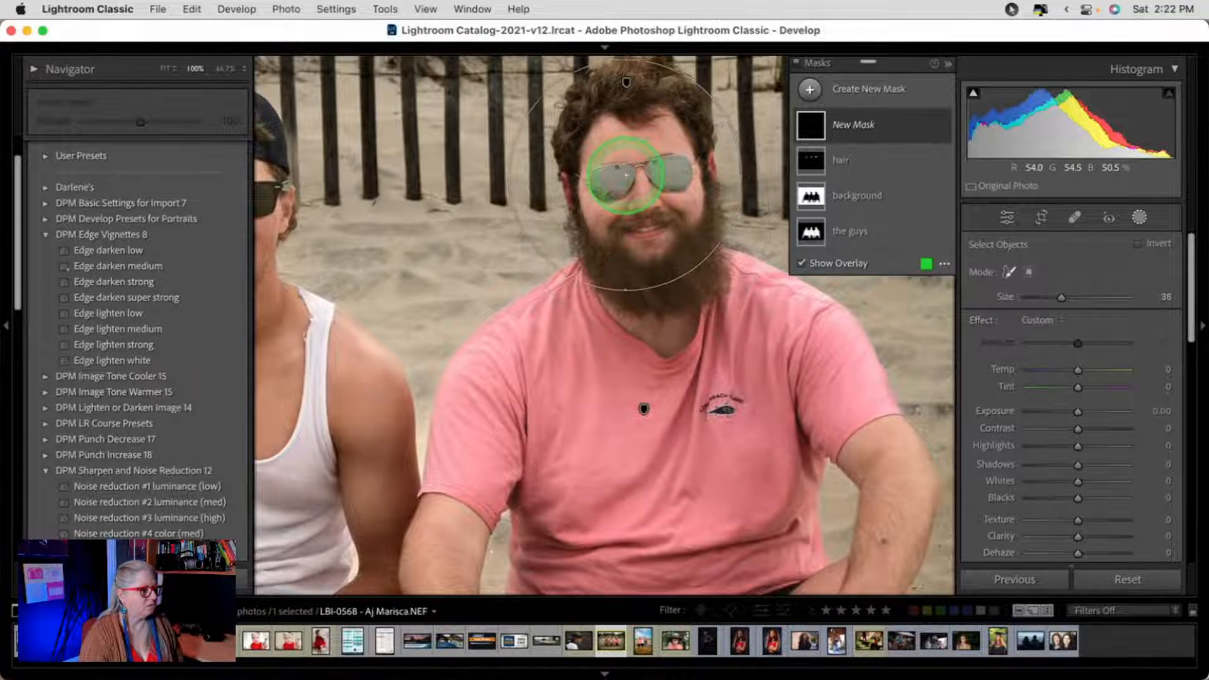
key("bracketleft")
key("bracketleft")
key("bracketleft")
key("bracketleft")
key("bracketleft")
key("bracketleft")
key("bracketleft")
key("bracketleft")
key("bracketleft")
key("bracketleft")
key("bracketleft")
key("bracketleft")
key("bracketleft")
key("bracketleft")
key("bracketleft")
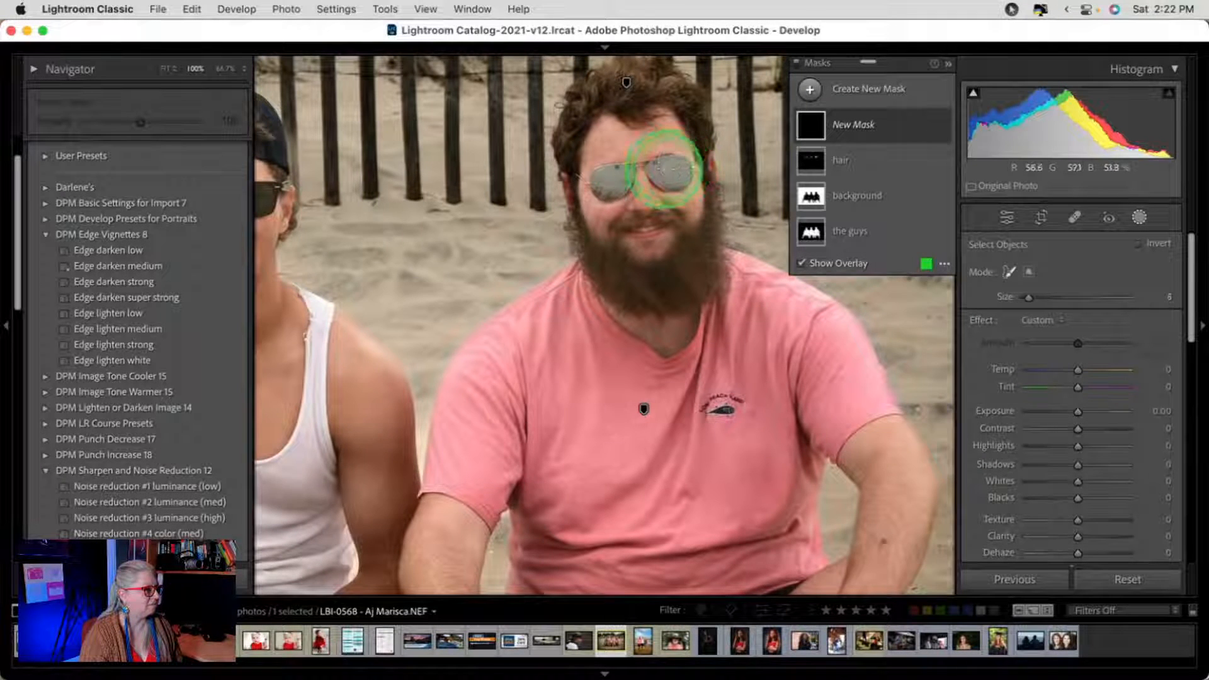
key("bracketright")
key("bracketright")
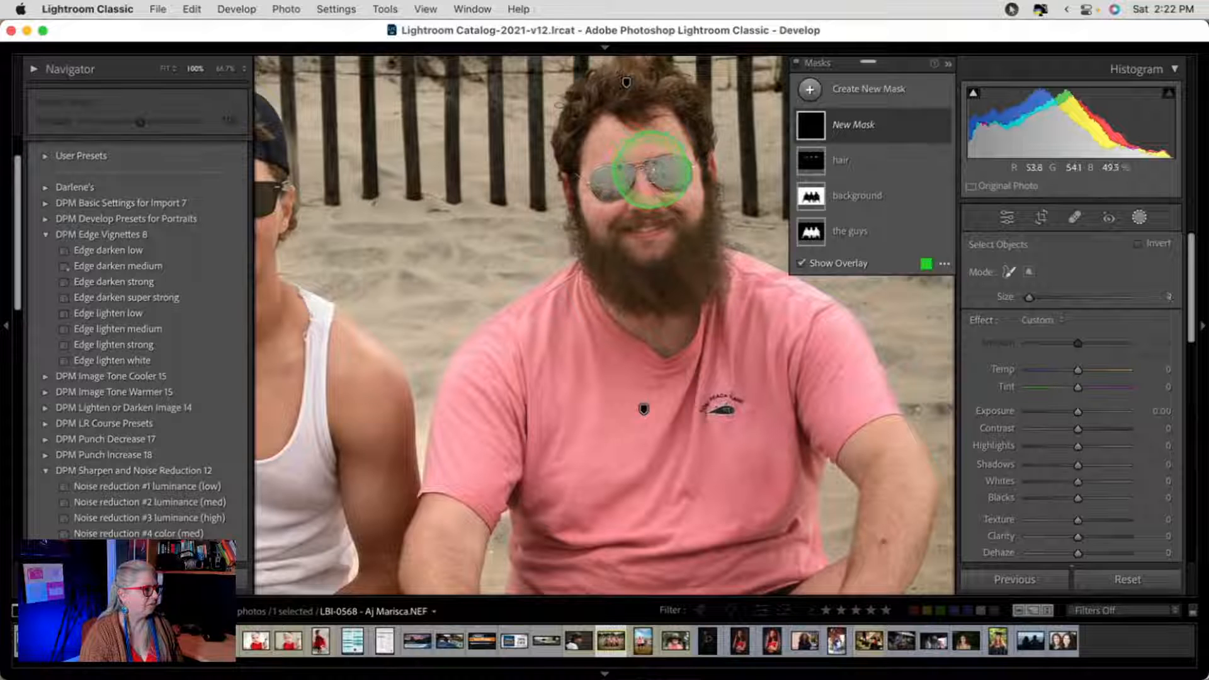
mouse_move(649, 169)
left_mouse_down()
mouse_move(680, 177)
mouse_move(614, 178)
left_mouse_up()
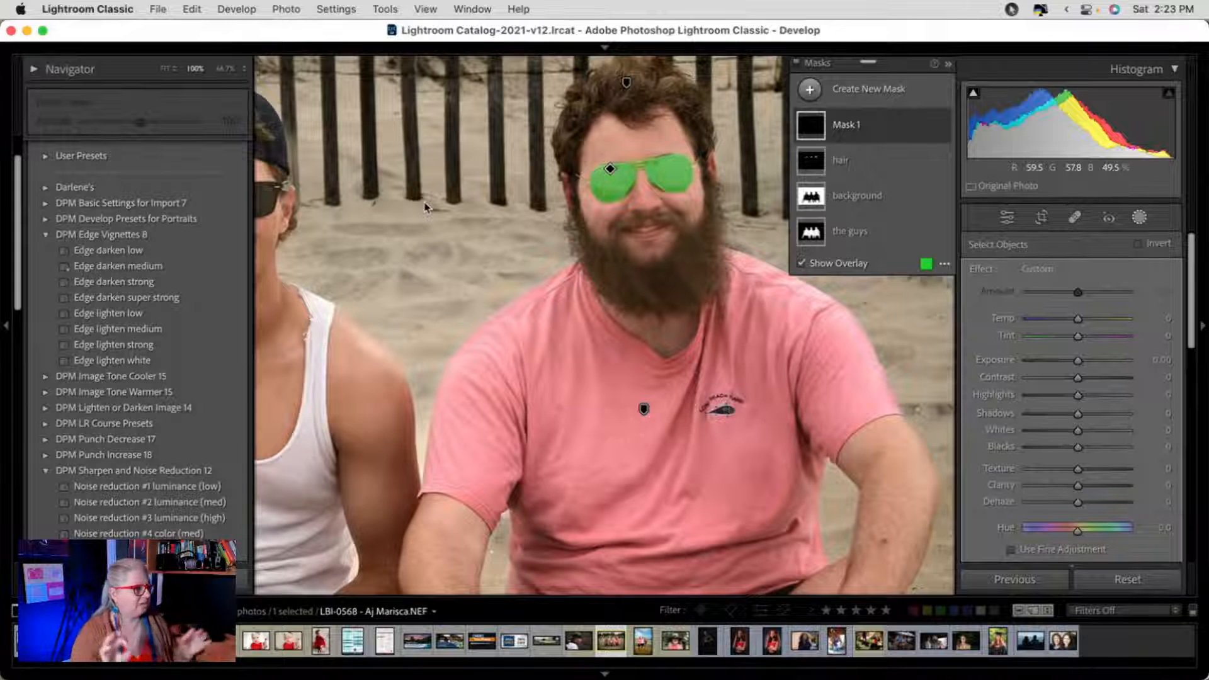
- Darken the masked sunglasses with Exposure -0.61 and Blacks -25, and compare the whole photo with its before version
left_click_drag(1035, 360, 1068, 359)
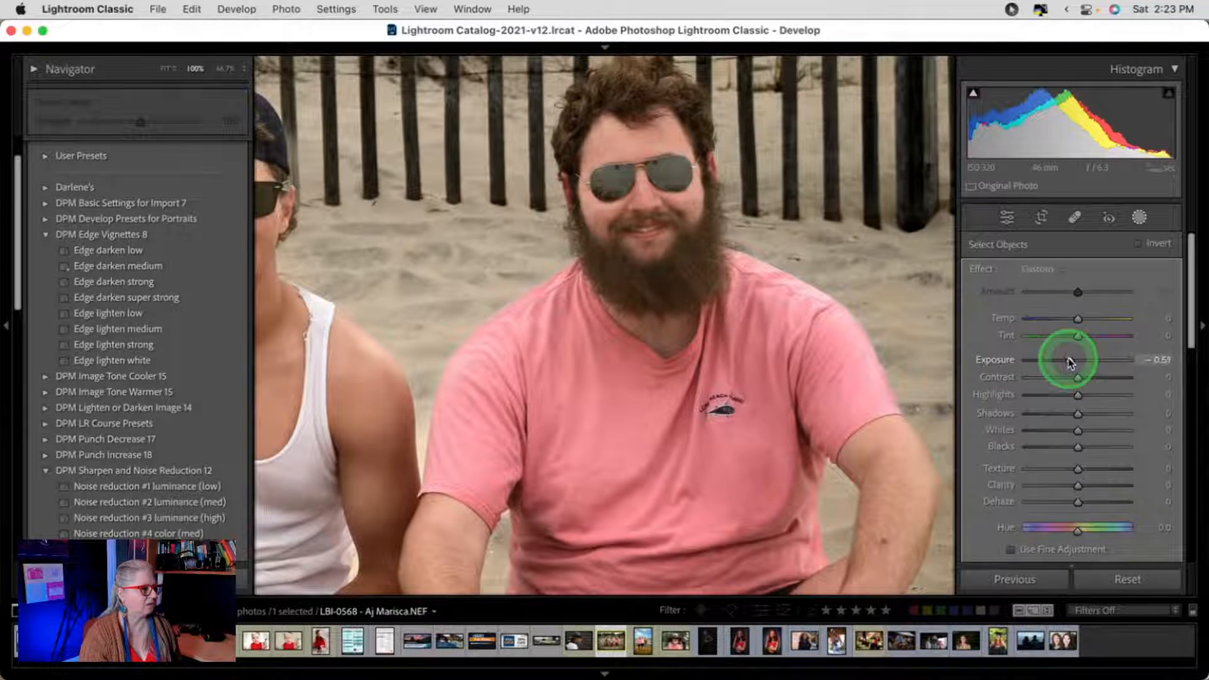
left_click_drag(1075, 443, 1063, 446)
key("z")
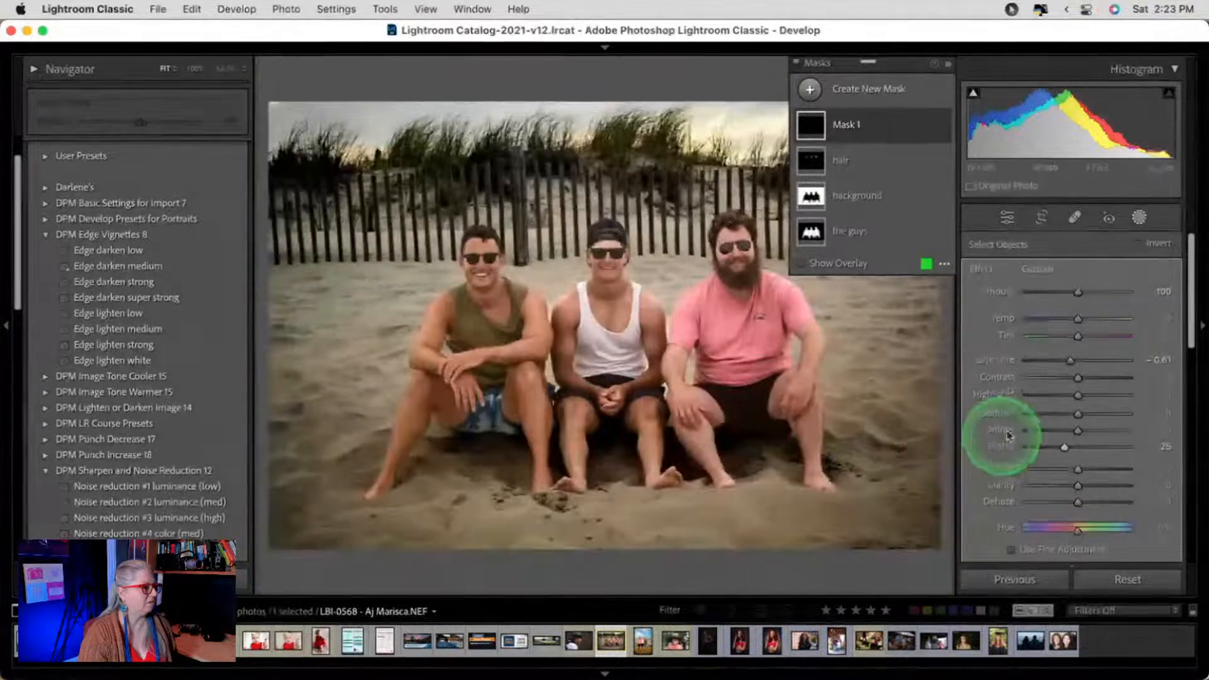
left_click(1140, 217)
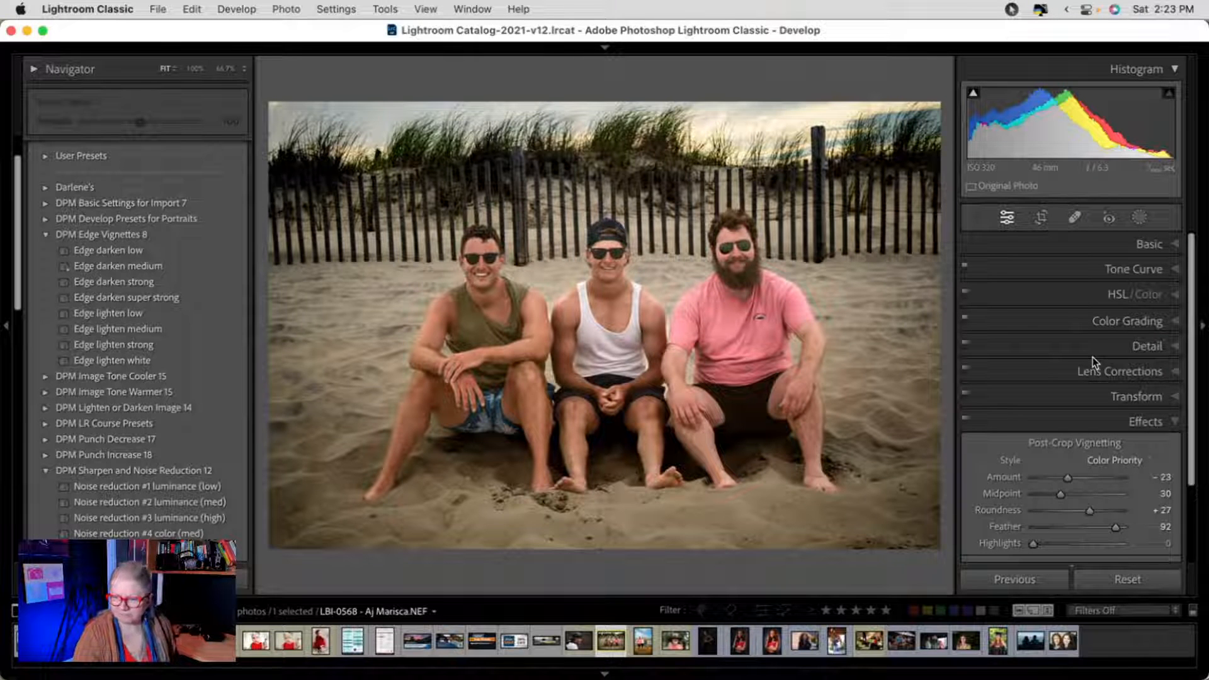
key("backslash")
key("backslash")
key("backslash")
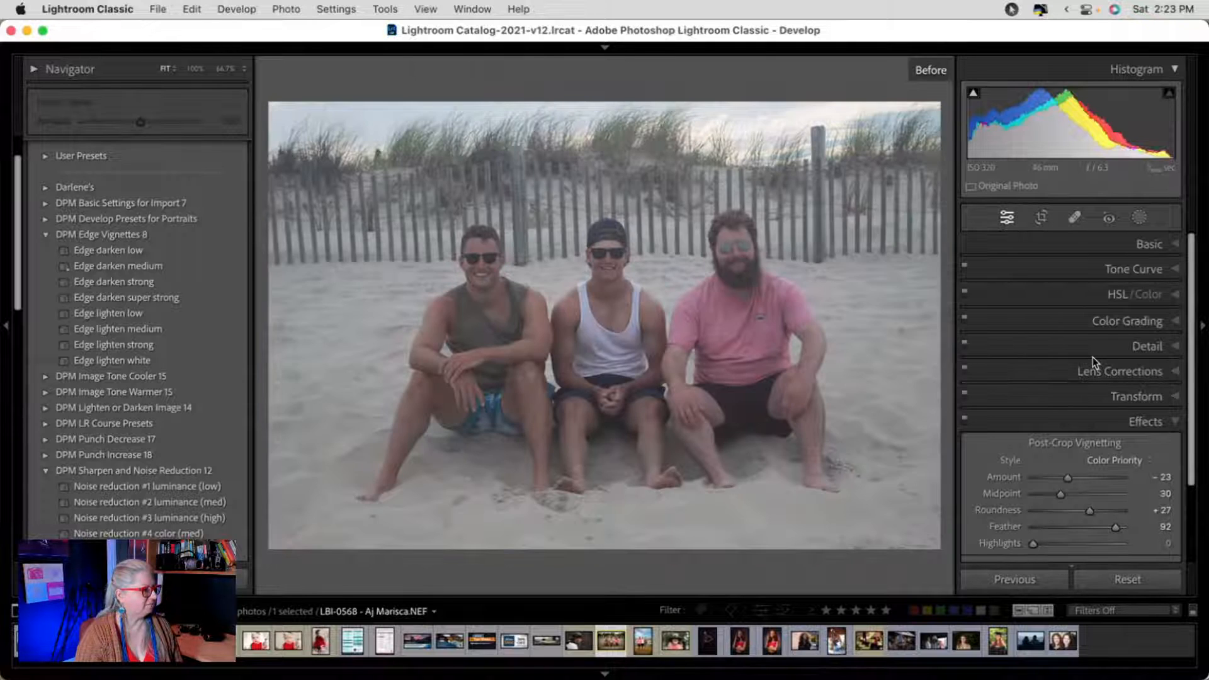
key("backslash")
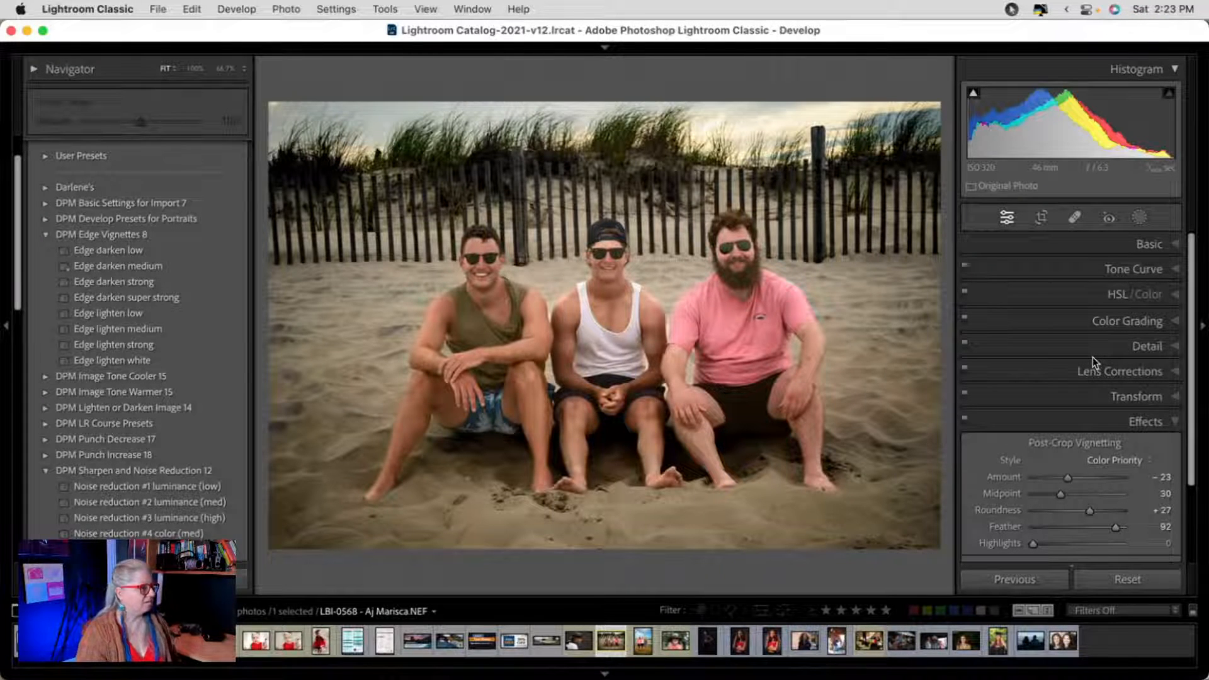
- Compare the Matakana and Levin market stallholder photos from the Library grid side by side
key("g")
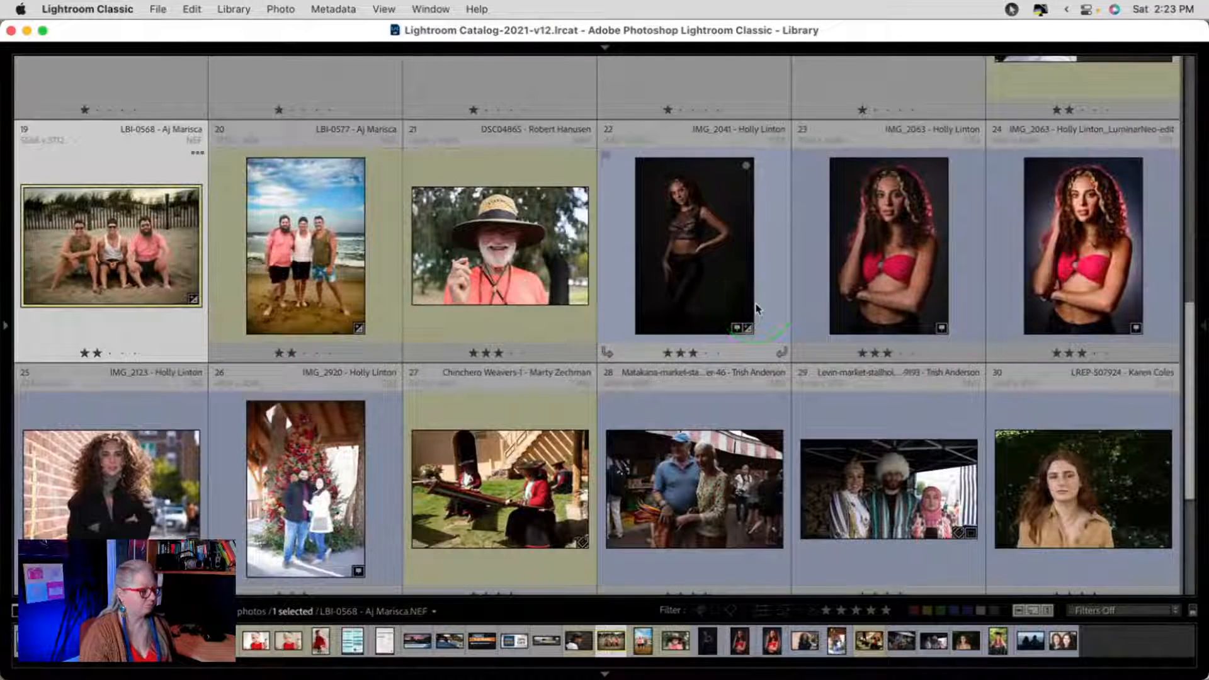
scroll(756, 308, "down", 5)
scroll(756, 308, "down", 1)
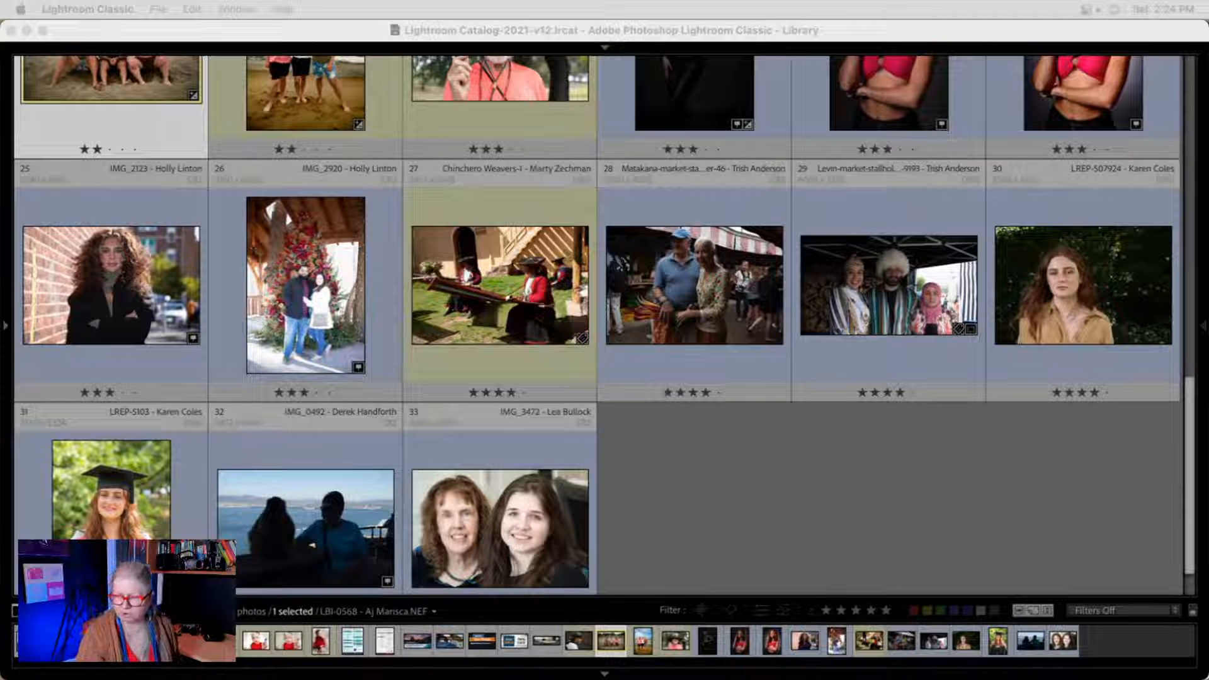
left_click(876, 507)
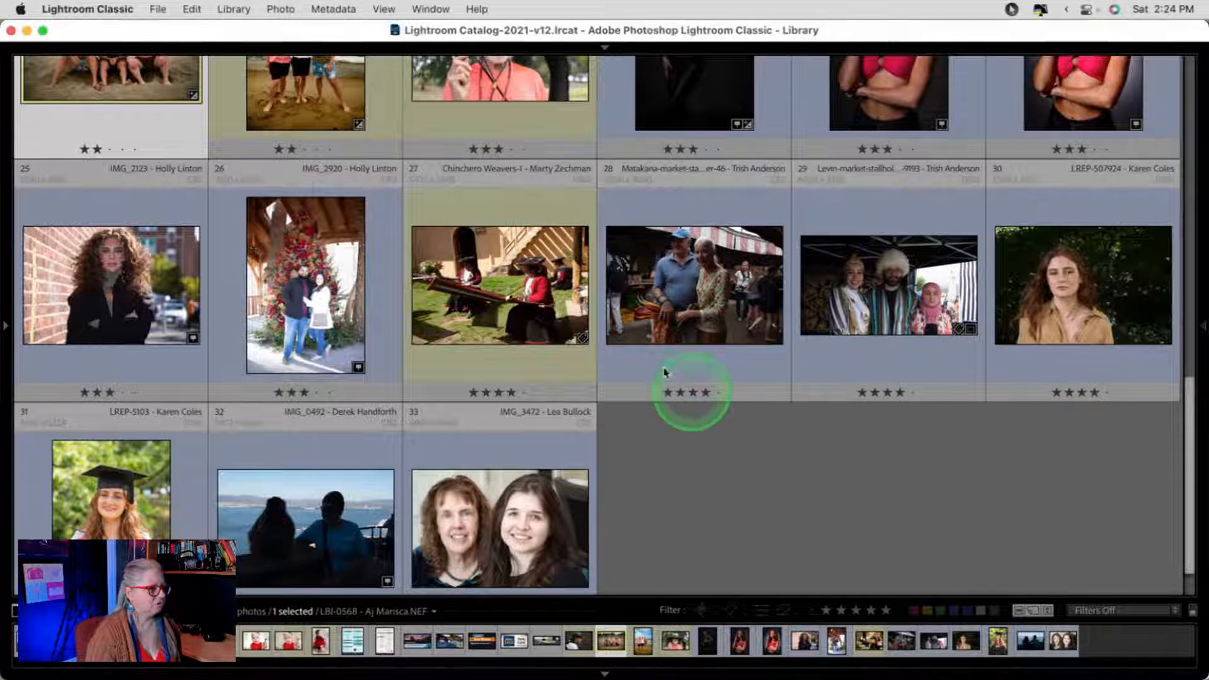
left_click(659, 303)
left_click(883, 305, "super")
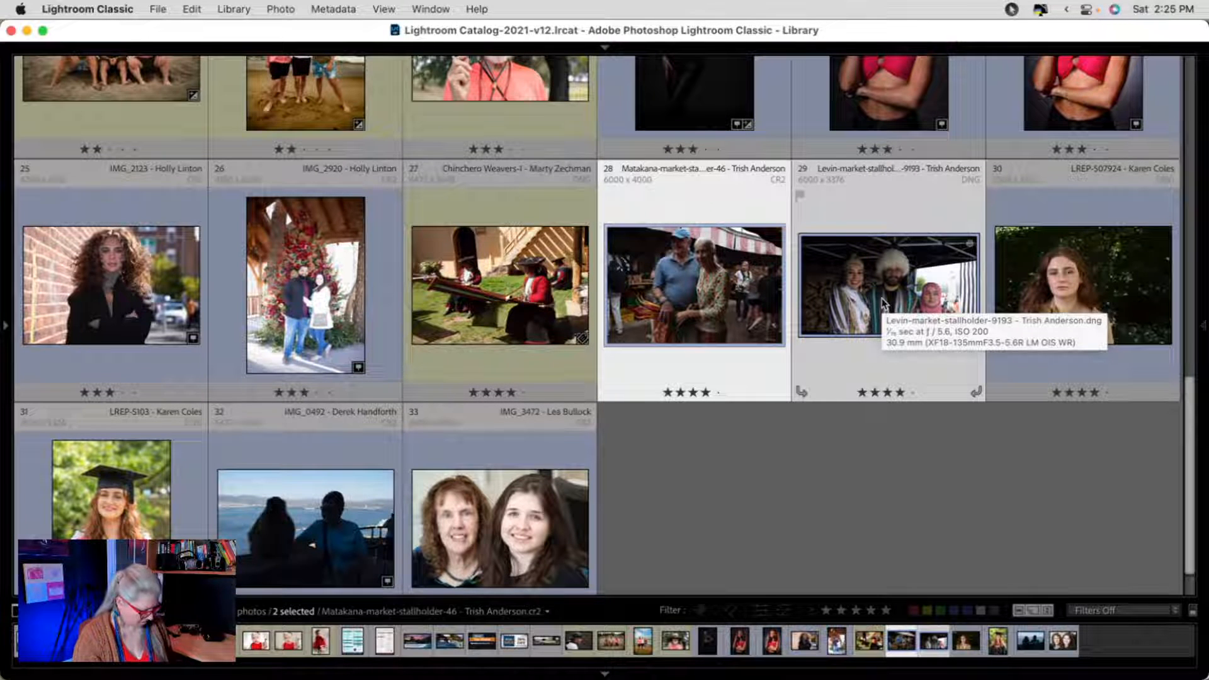
key("c")
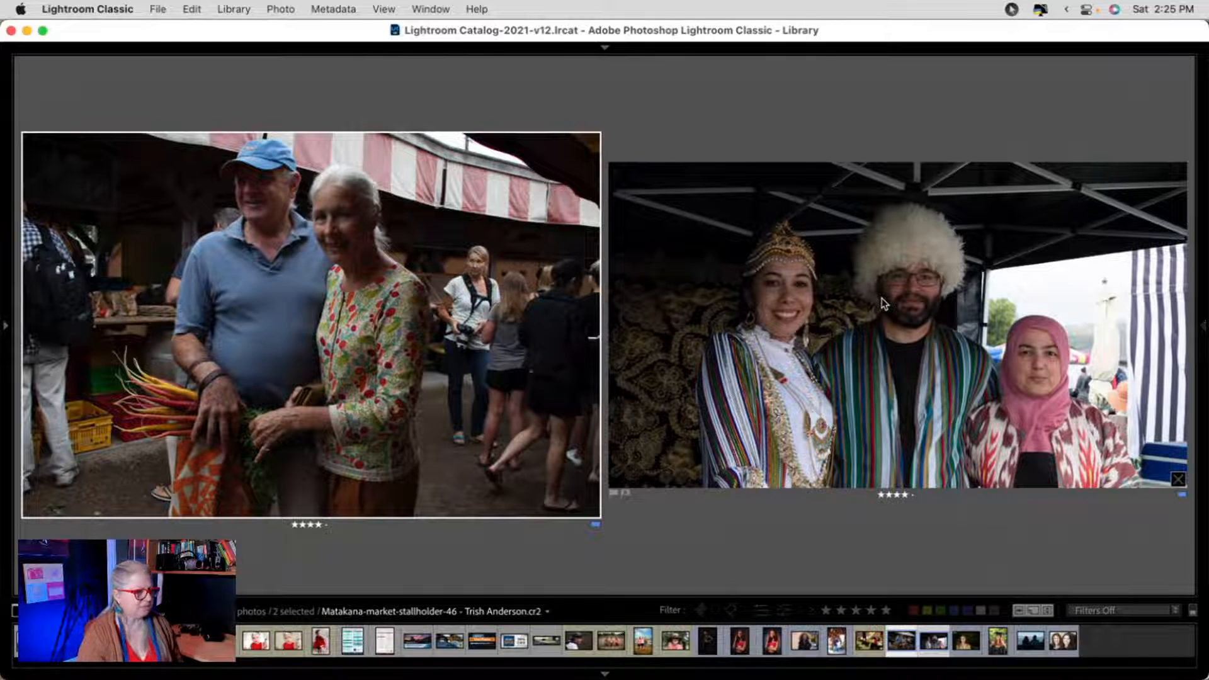
left_click(891, 371)
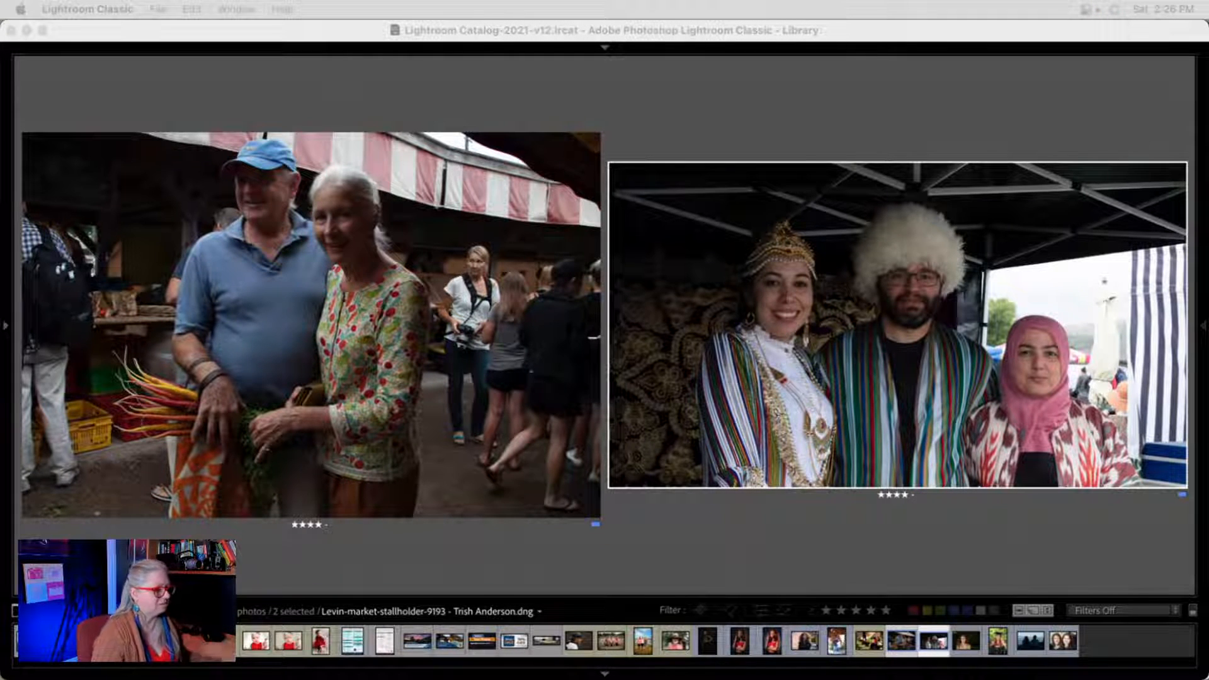
left_click(722, 524)
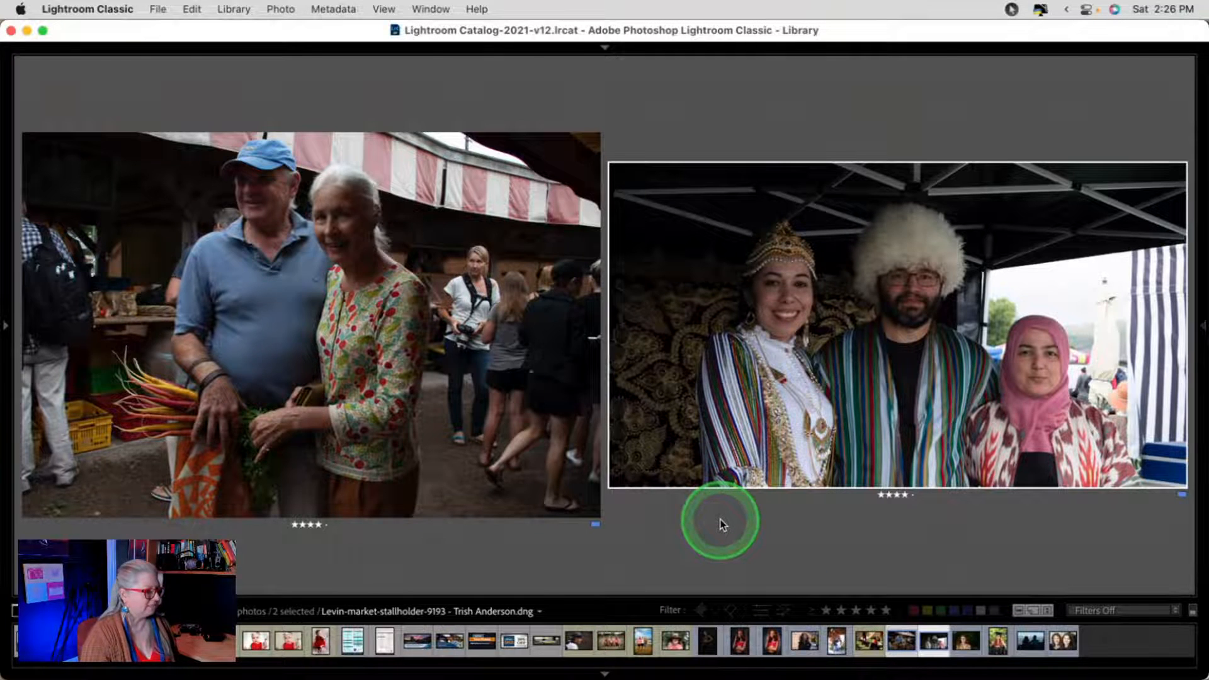
- View IMG_2920, the couple in front of the decorated tree, full screen, and open the Levin market stallholder photo from the grid
key("g")
double_click(286, 309)
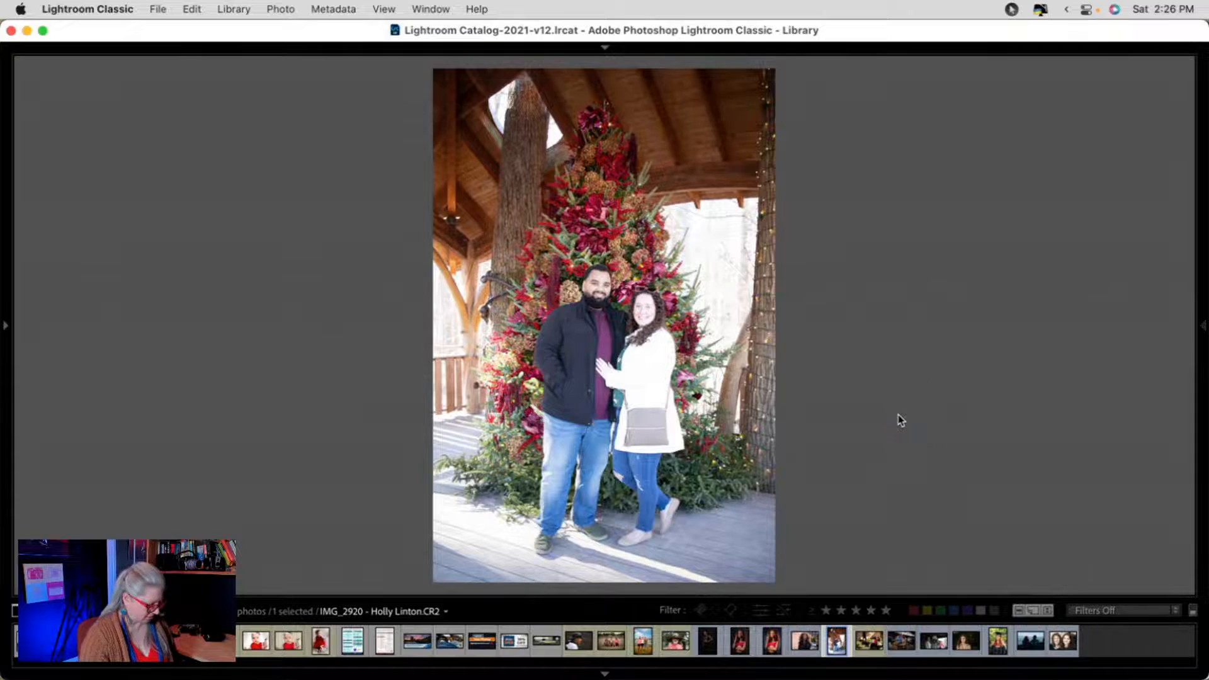
key("f")
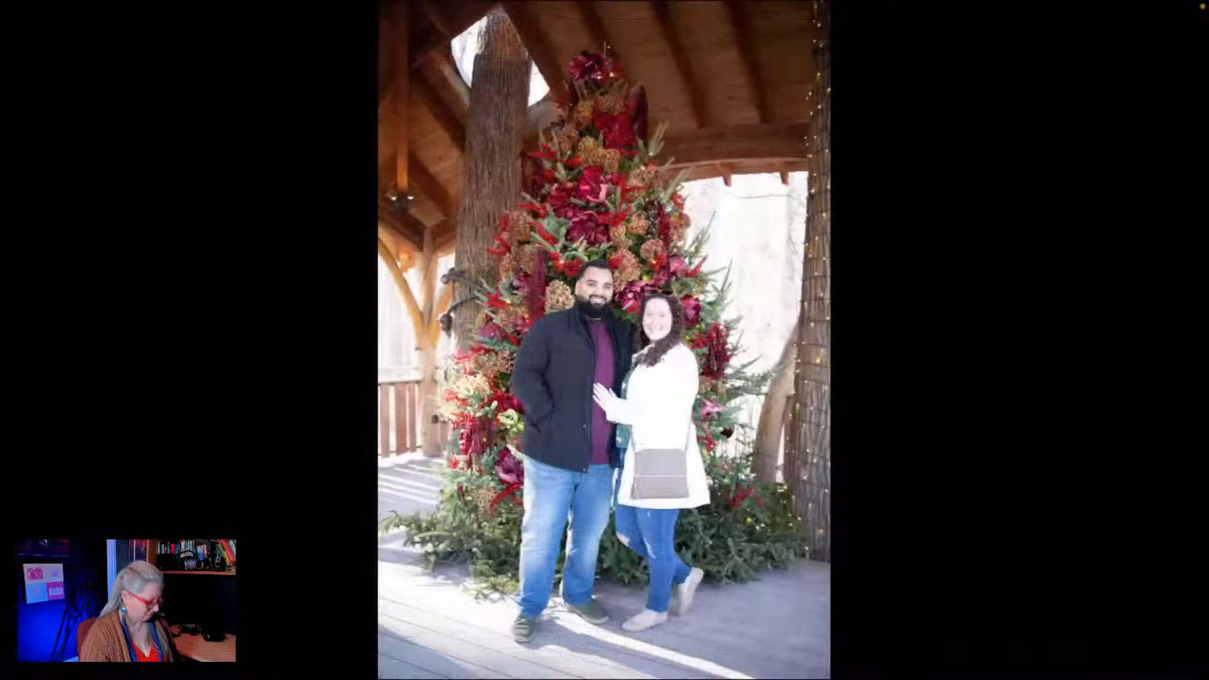
key("g")
double_click(868, 316)
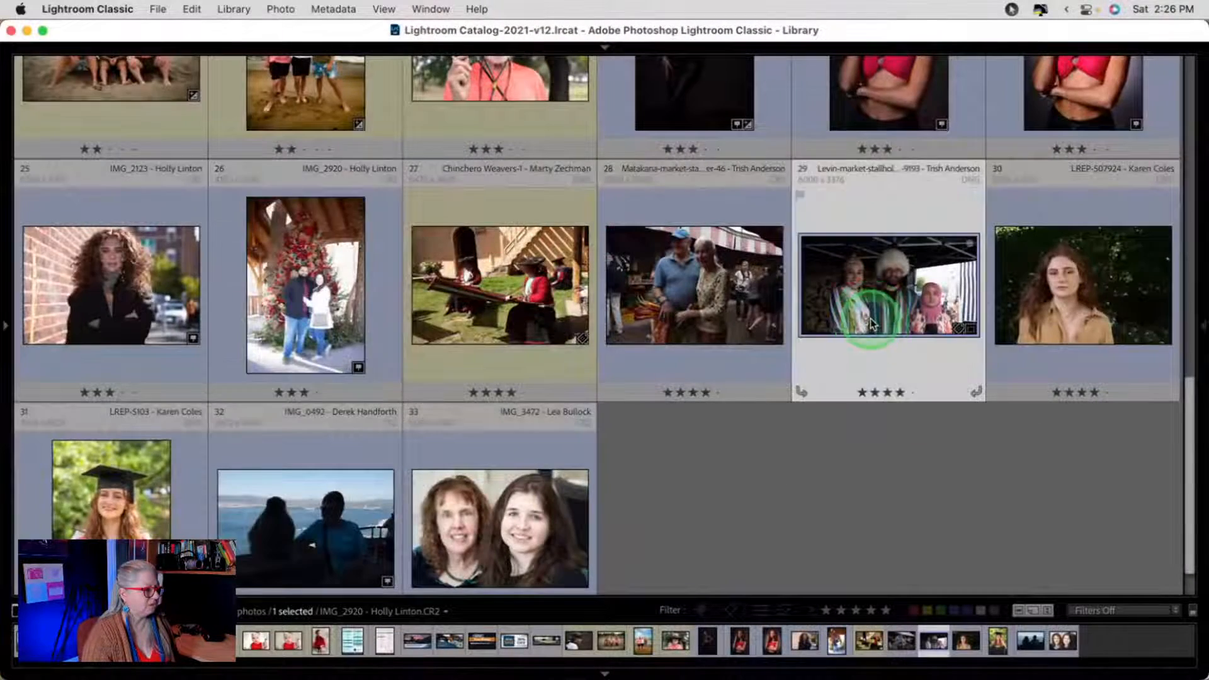
- View the Levin market stallholder photo in Develop, and review the masks on the standing beach photo LBI-0577
key("d")
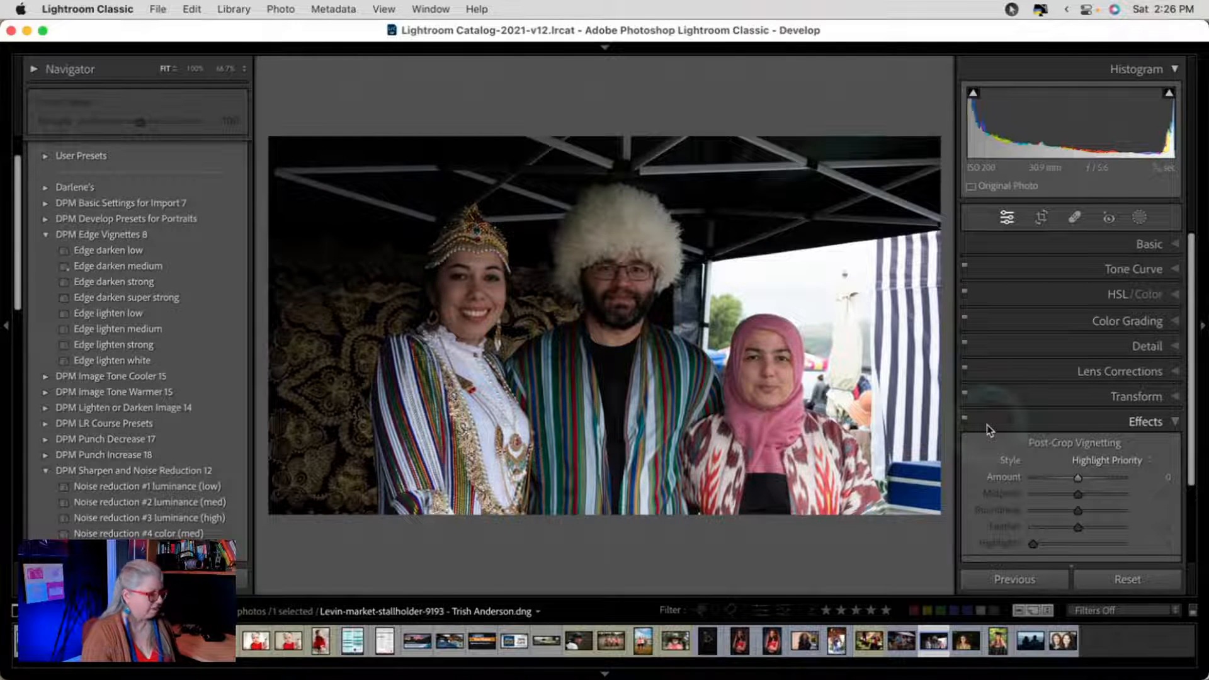
key("g")
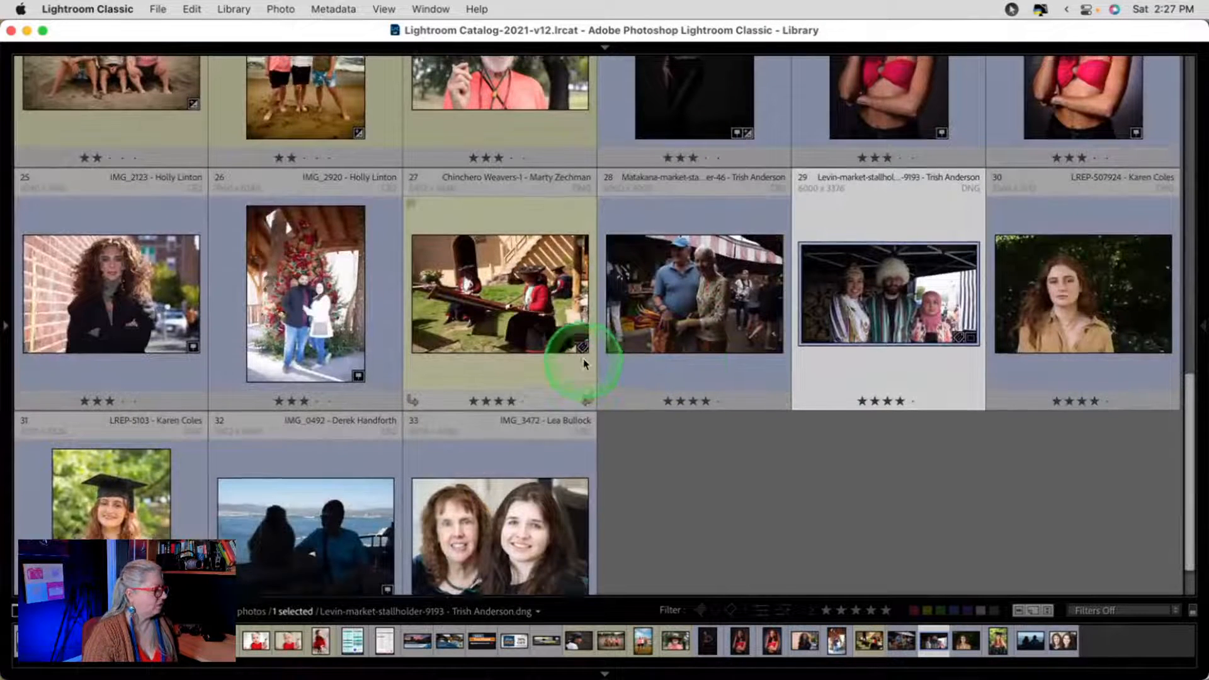
scroll(583, 364, "up", 3)
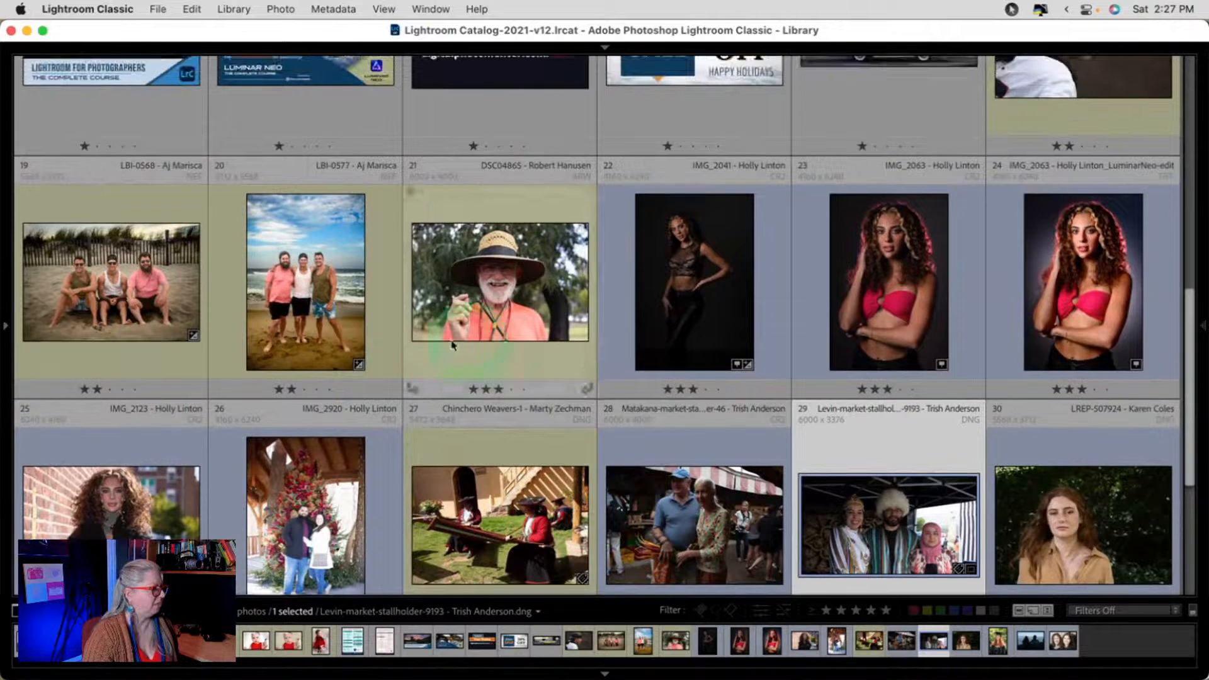
left_click(303, 296)
key("d")
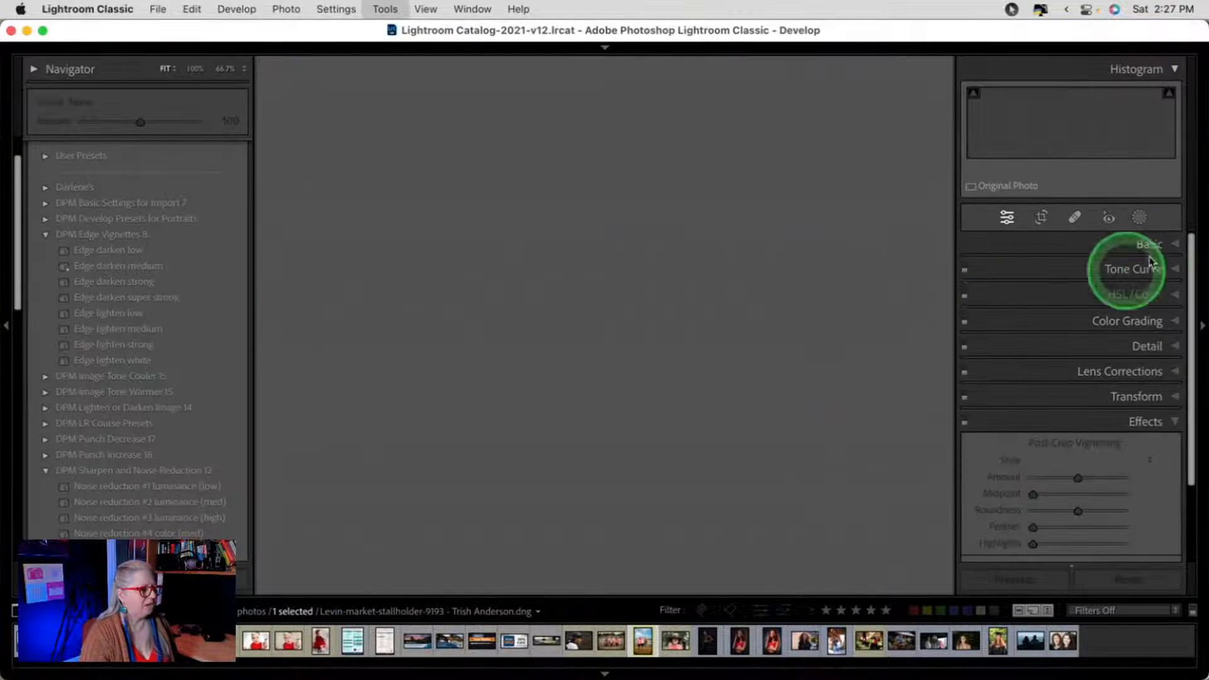
left_click(1139, 217)
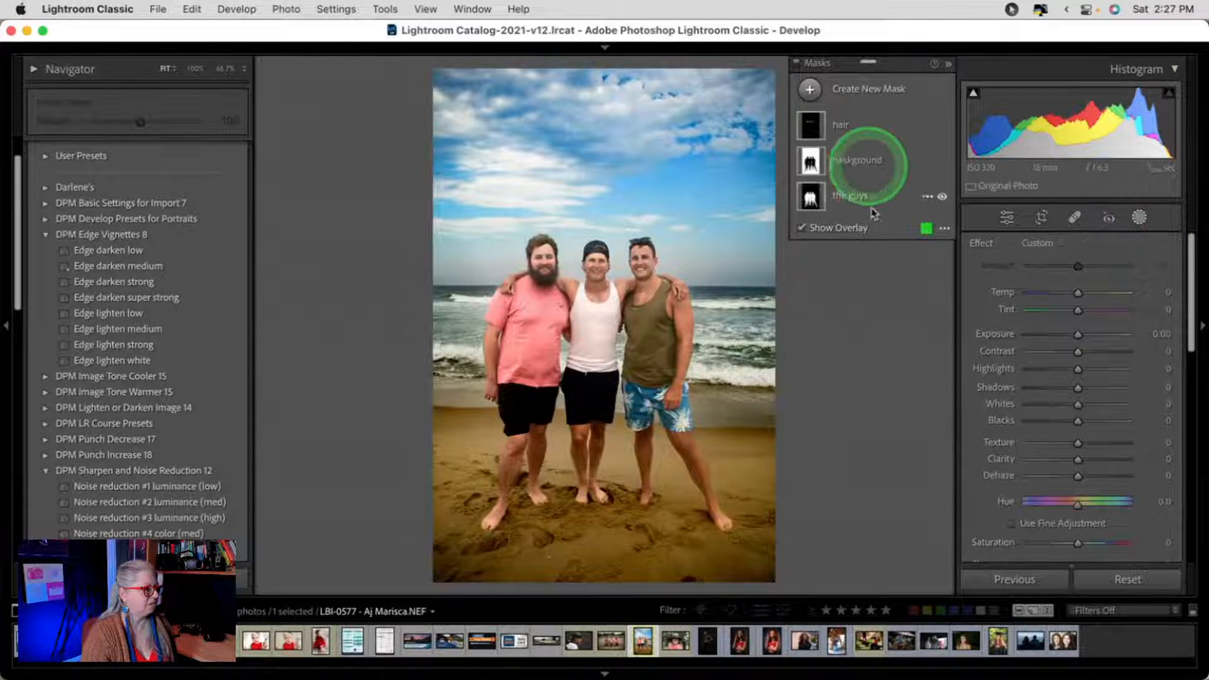
left_click(1137, 217)
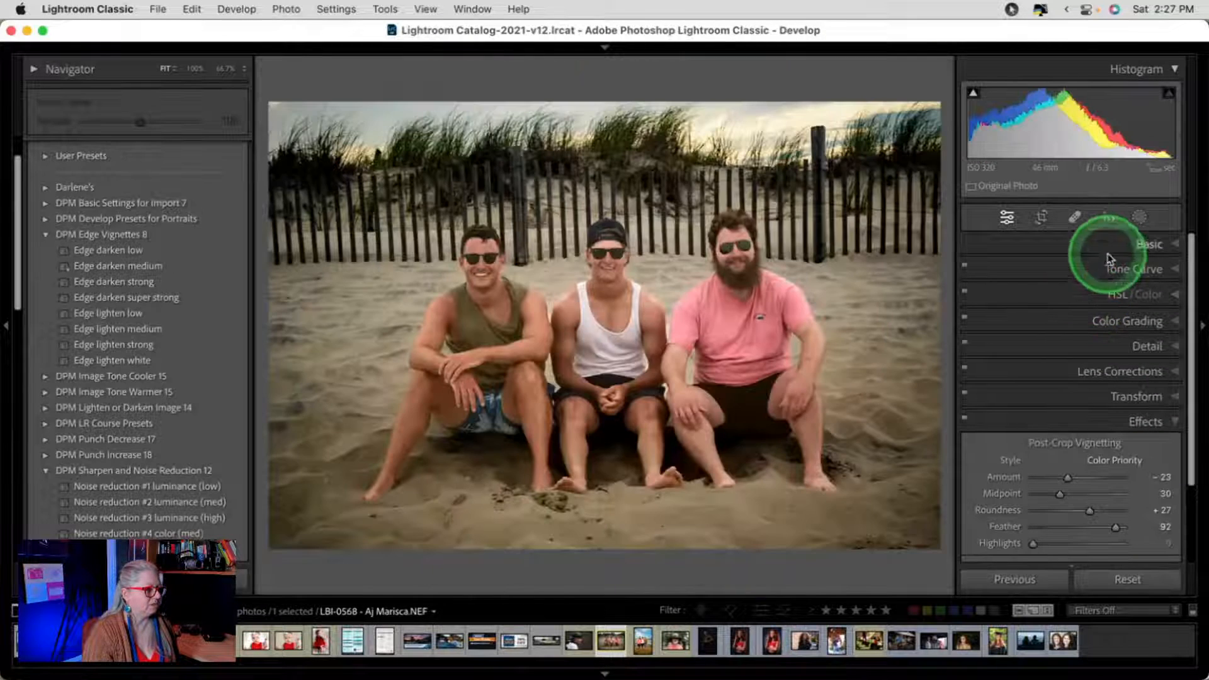
- Try deleting the hair mask from the seated beach photo LBI-0568, undo the deletion, and leave masking
left_click(1139, 218)
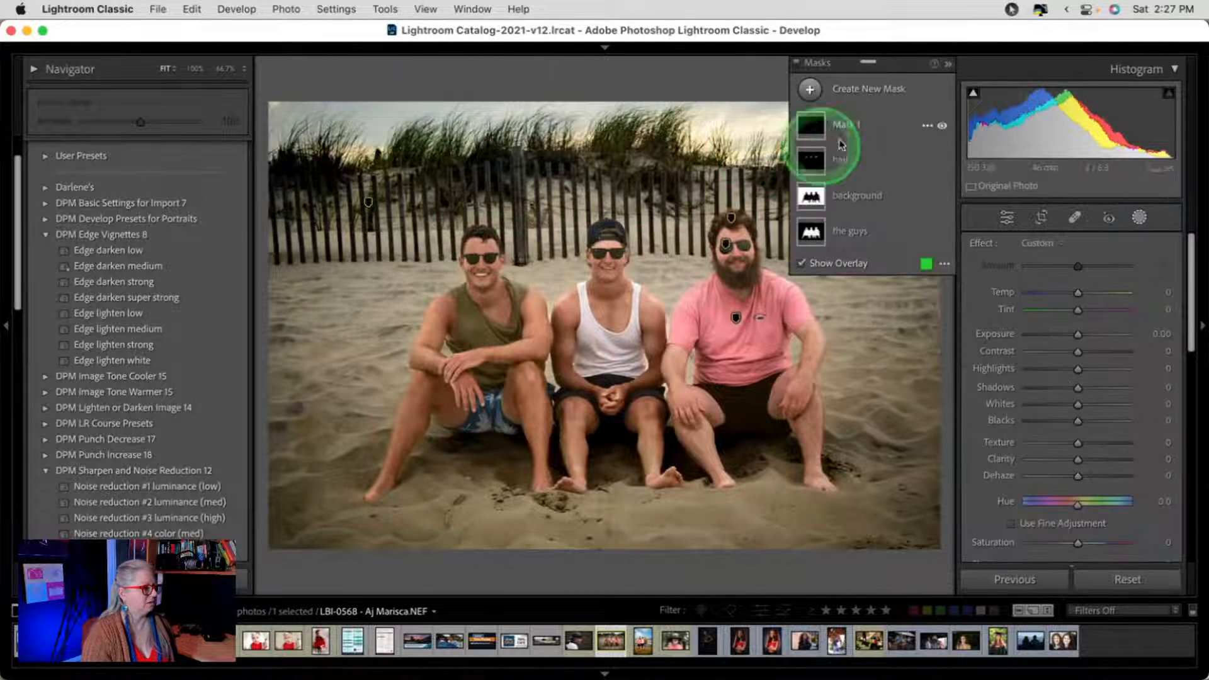
left_click(927, 162)
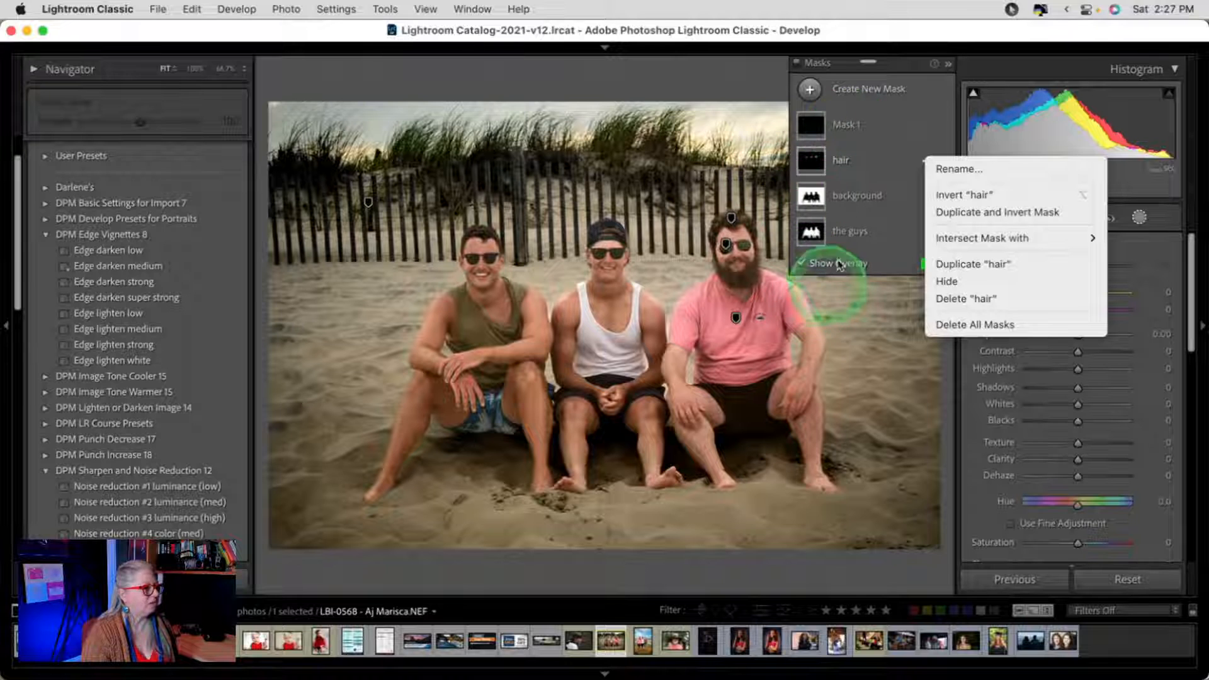
left_click(943, 299)
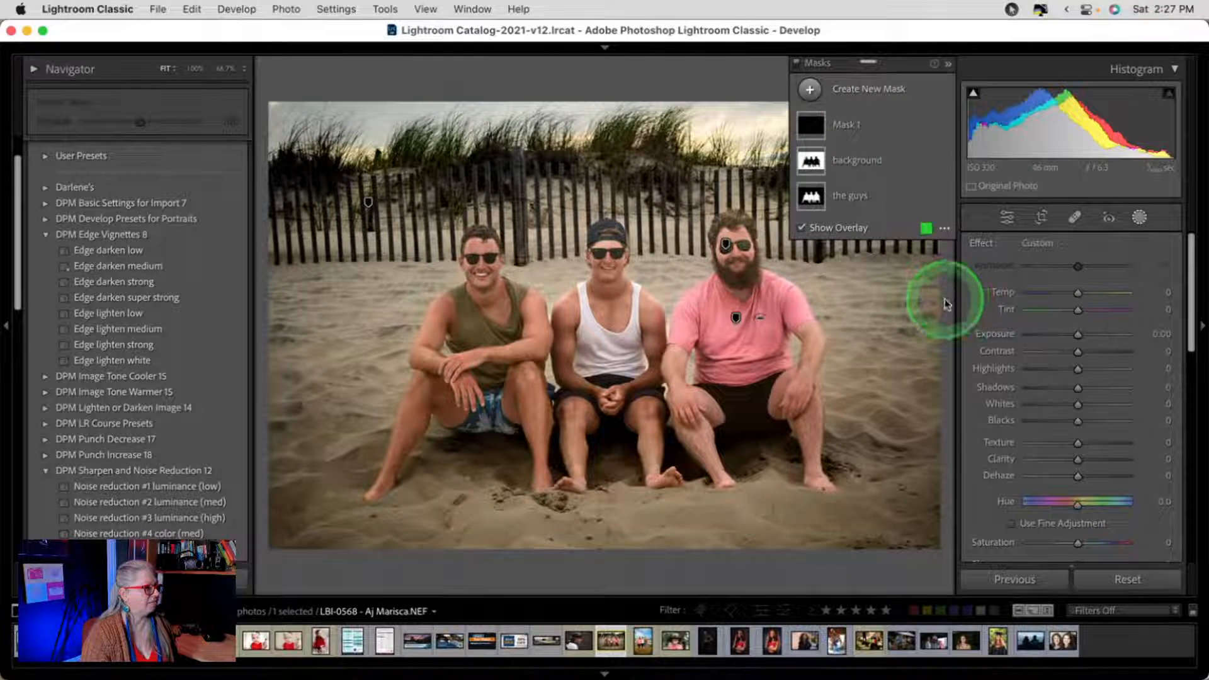
key("super+z")
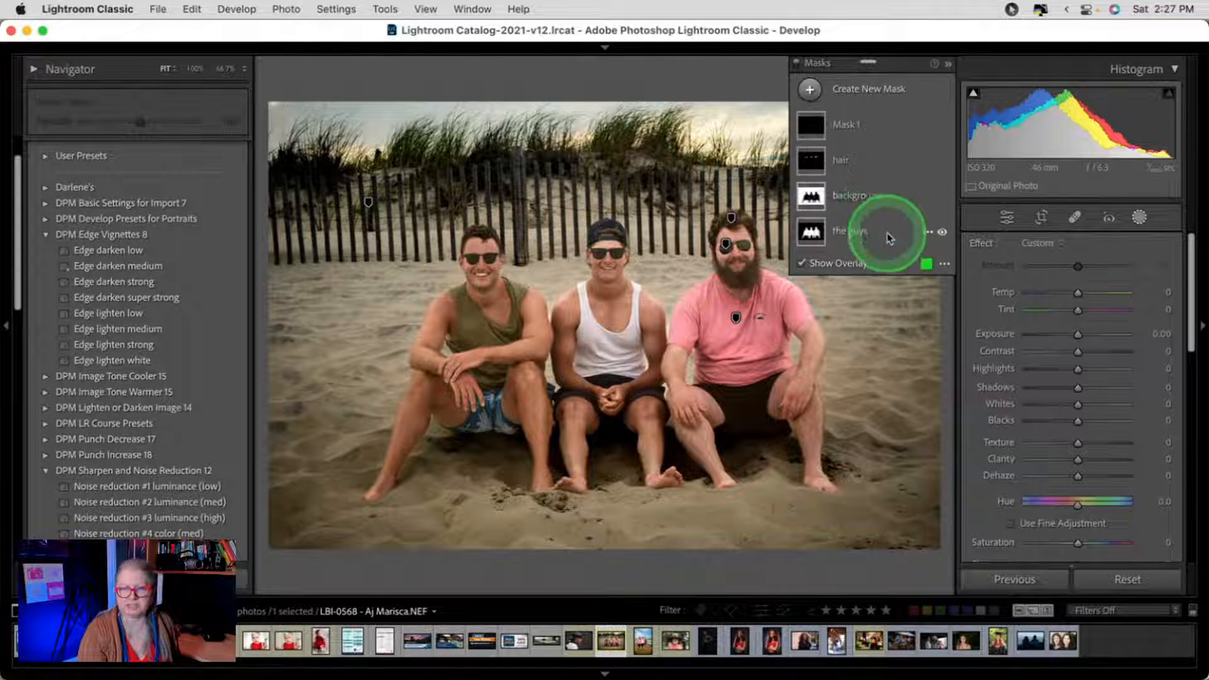
left_click(1139, 218)
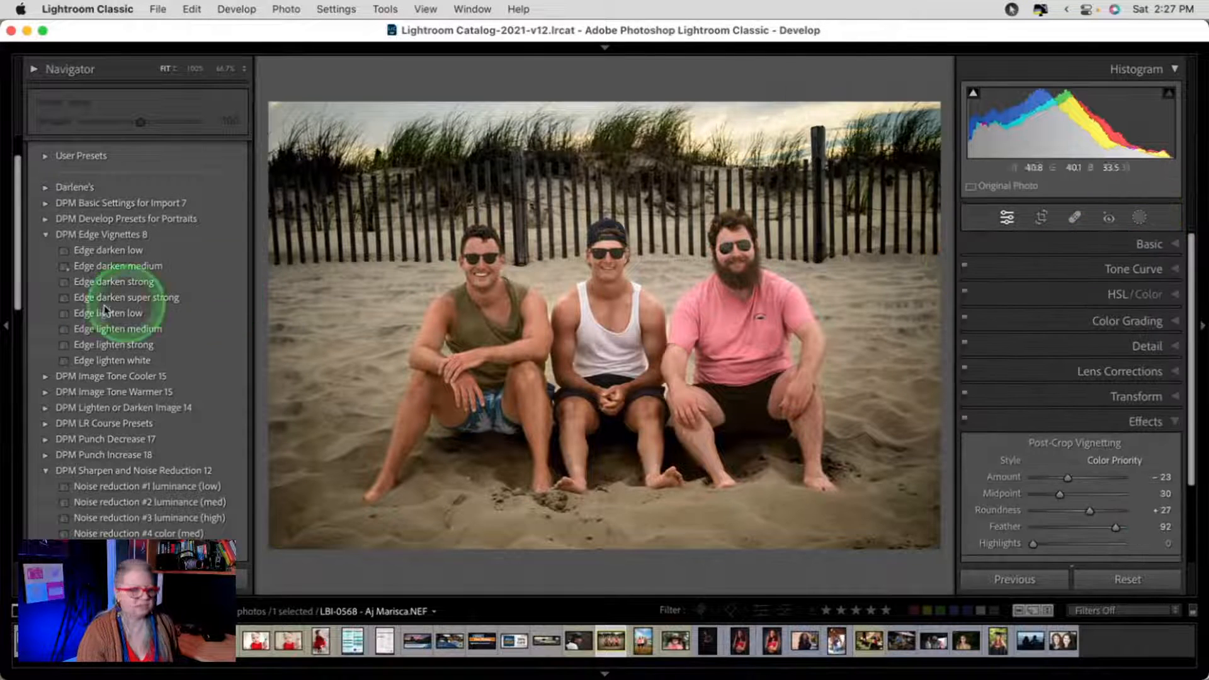
- Start a new develop preset with only the background and the guys masks included, and cancel it
scroll(154, 321, "up", 3)
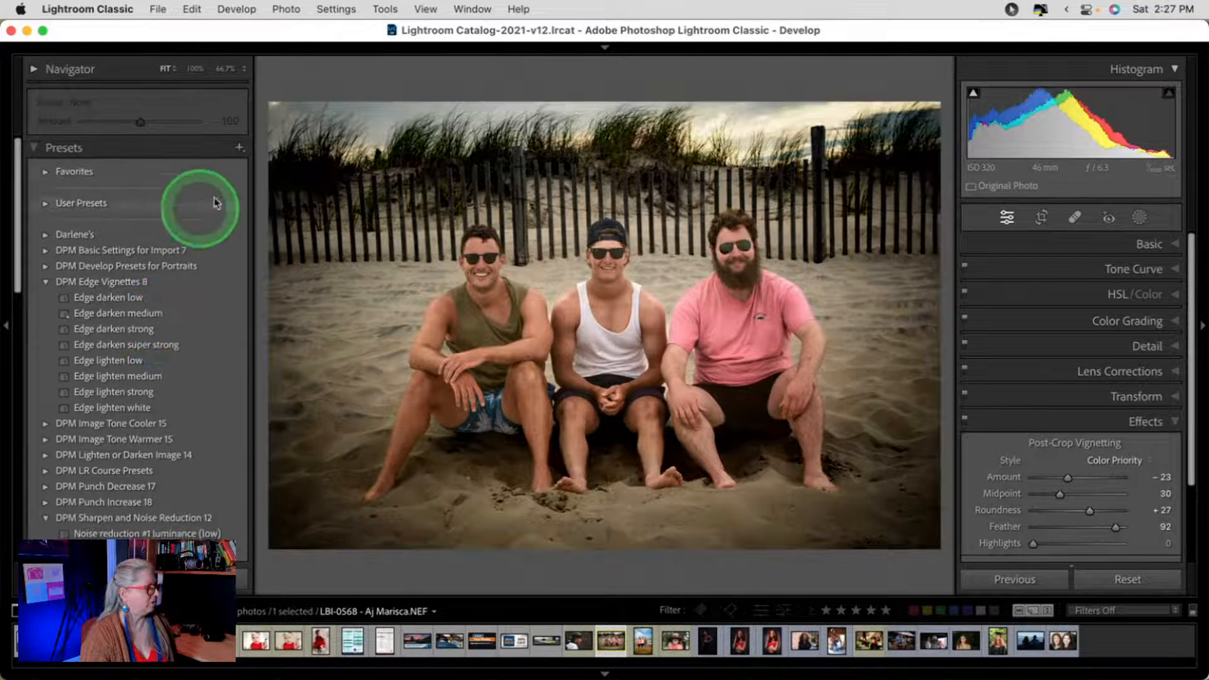
left_click(240, 147)
left_click(246, 166)
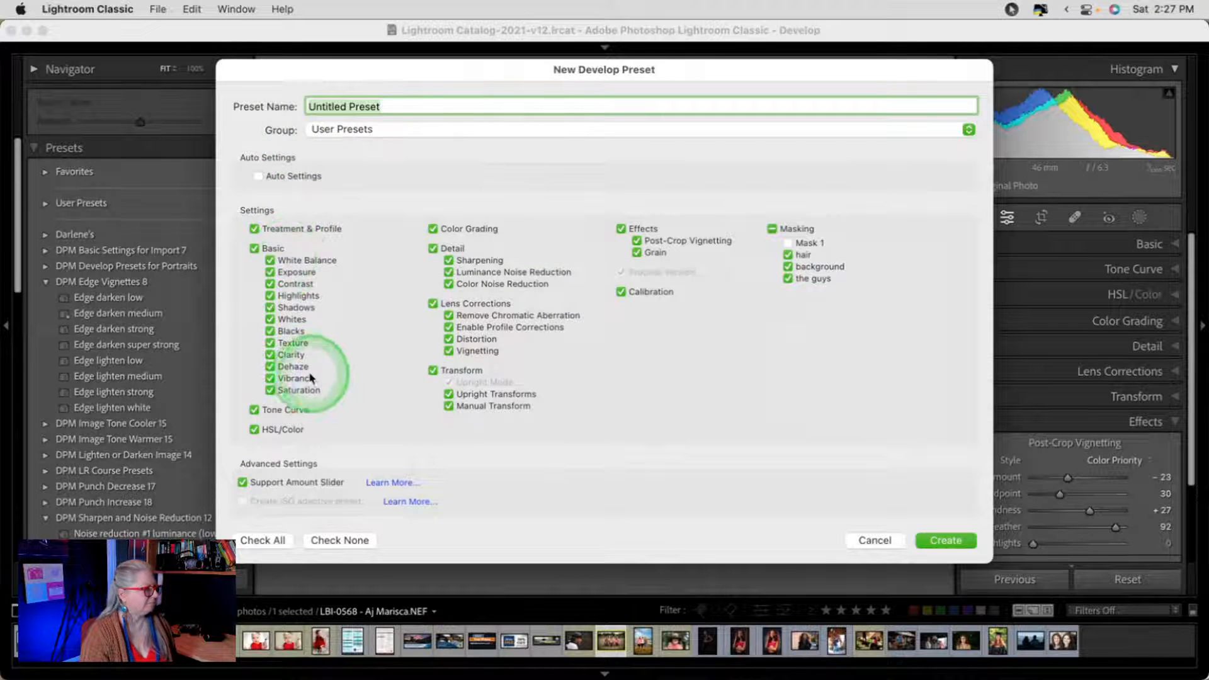
left_click(338, 539)
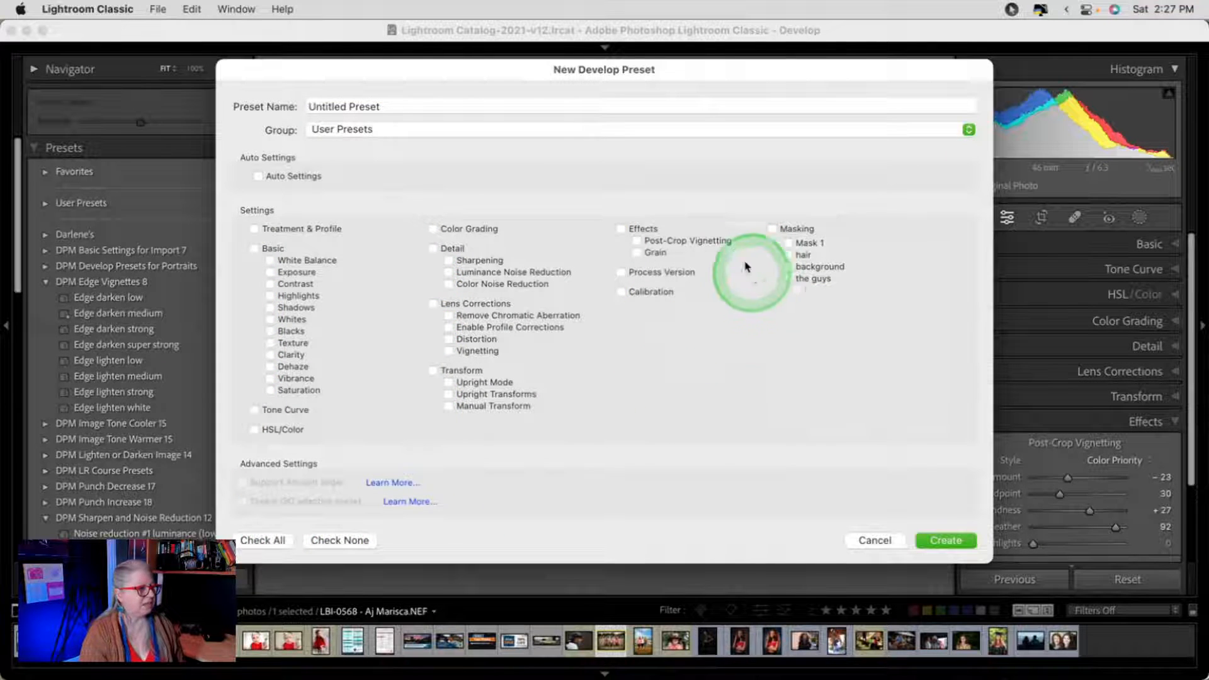
left_click(787, 278)
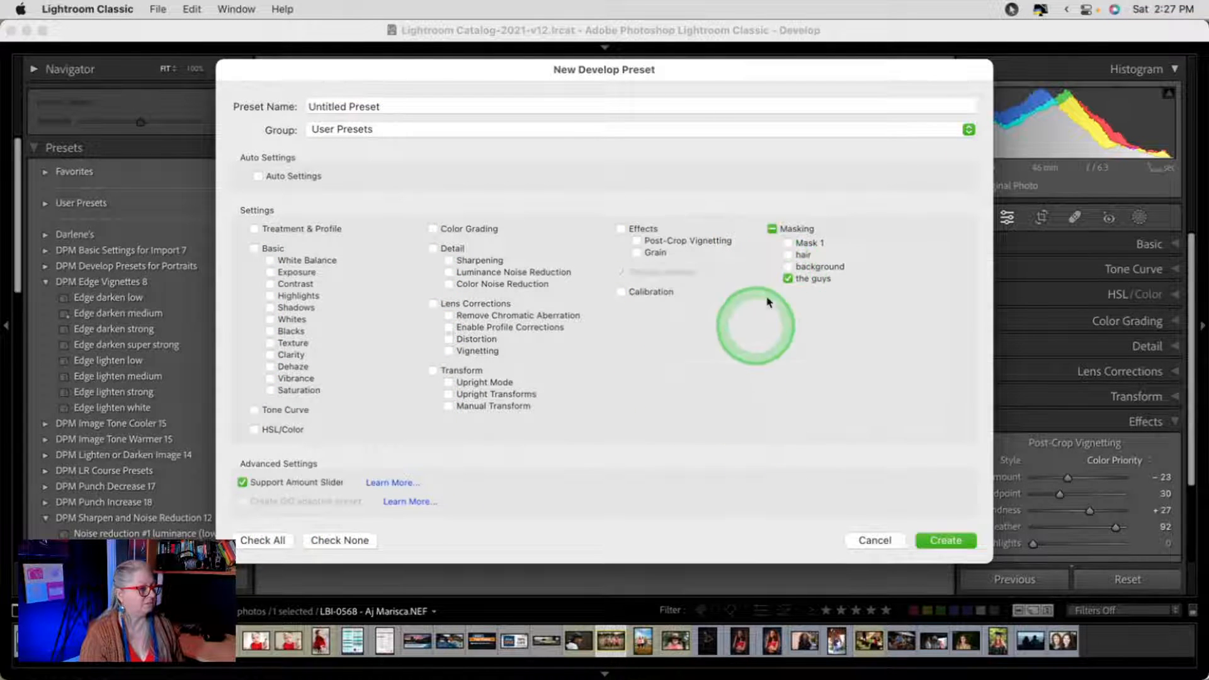
left_click(787, 267)
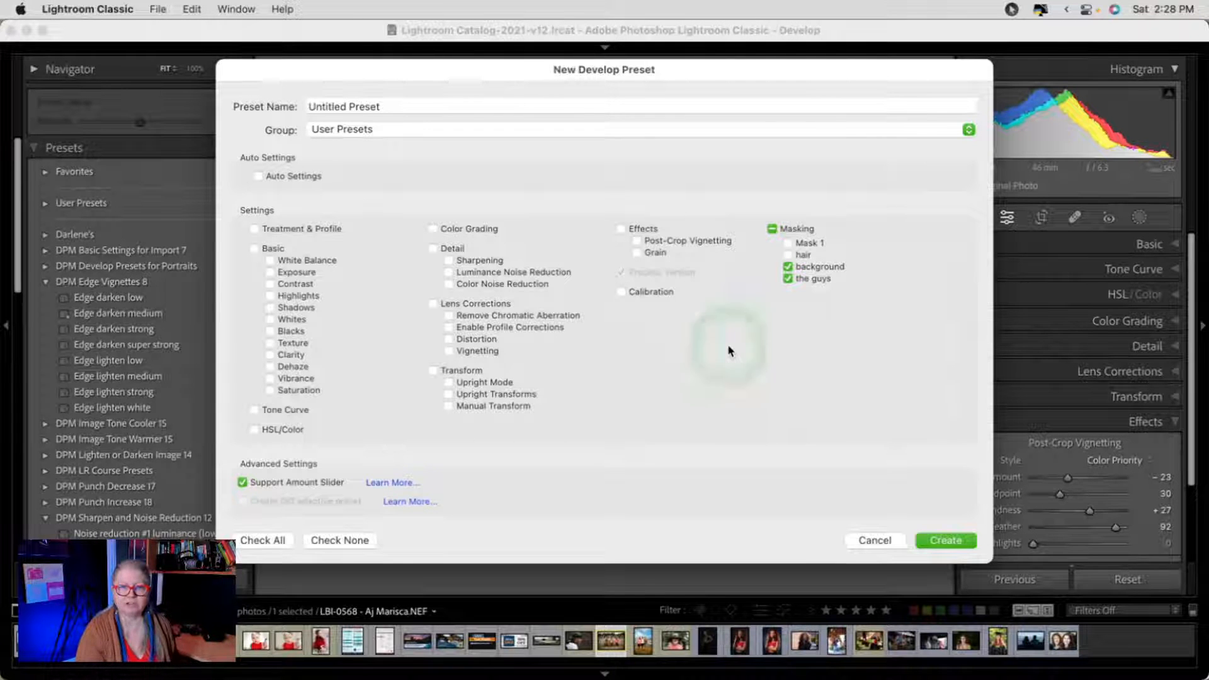
left_click(872, 542)
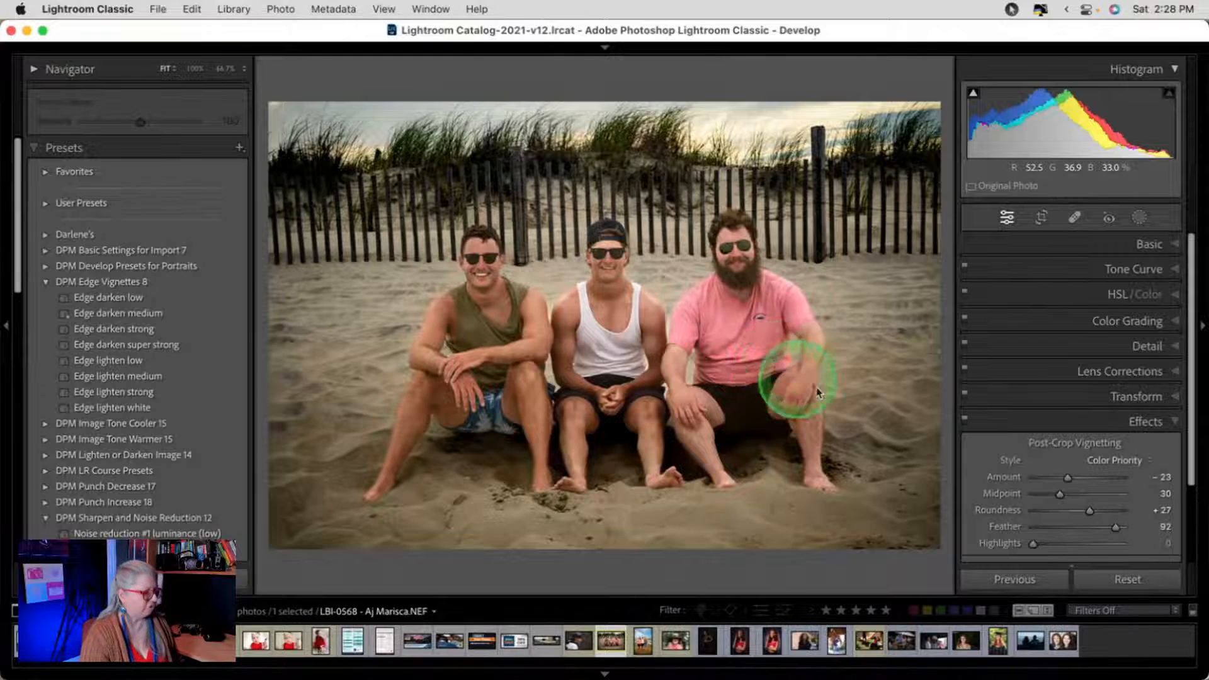
- Return to the Library grid and open the Levin market stallholder photo in Develop
key("g")
scroll(838, 498, "down", 1)
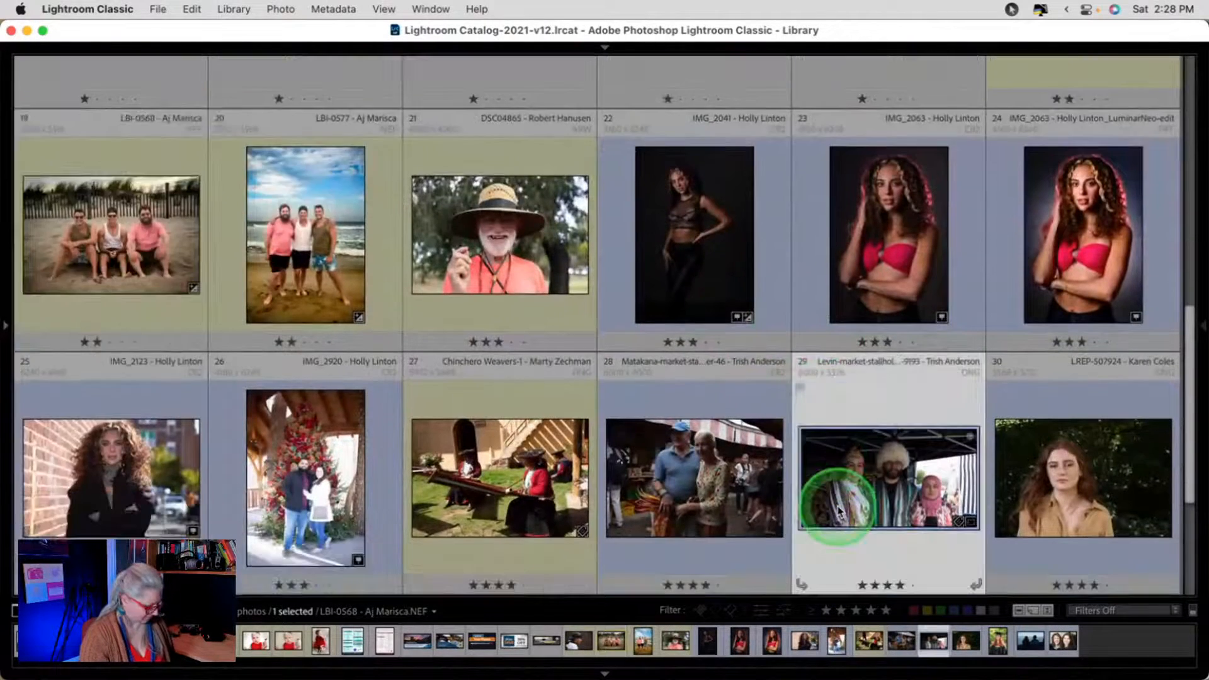
left_click(838, 507)
key("d")
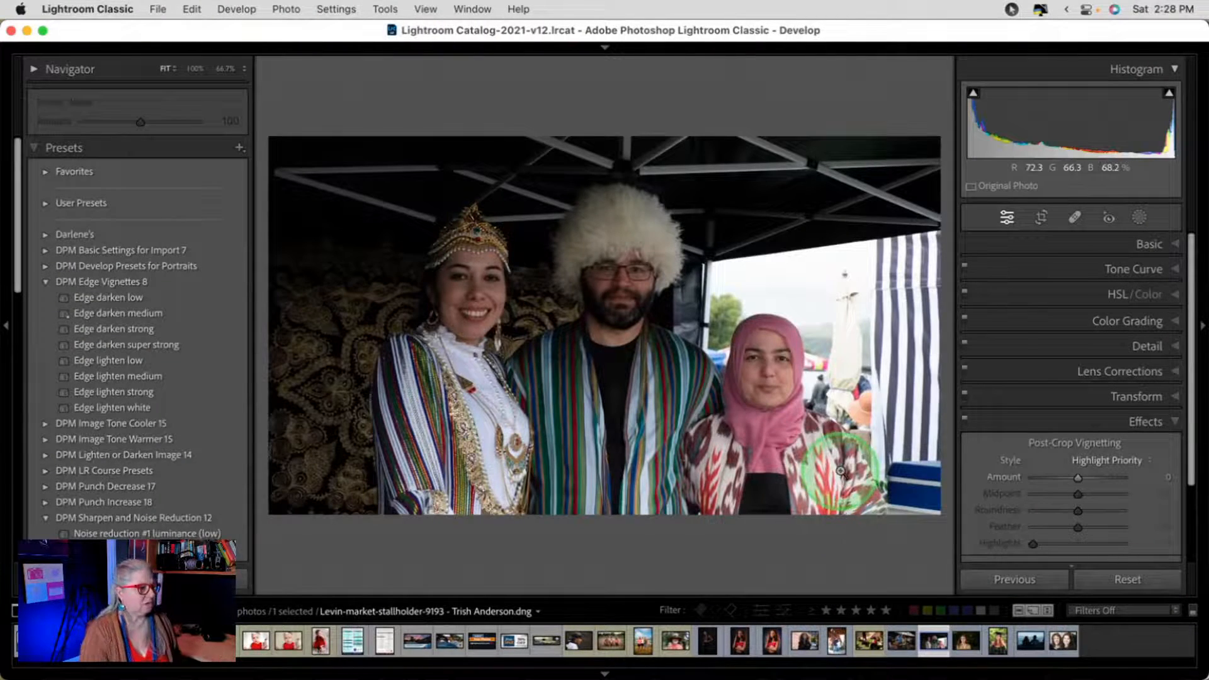
- Preview the Camera Matching profiles on the stallholder photo, apply Camera ASTIA/Soft, and close the profile browser
left_click(1148, 244)
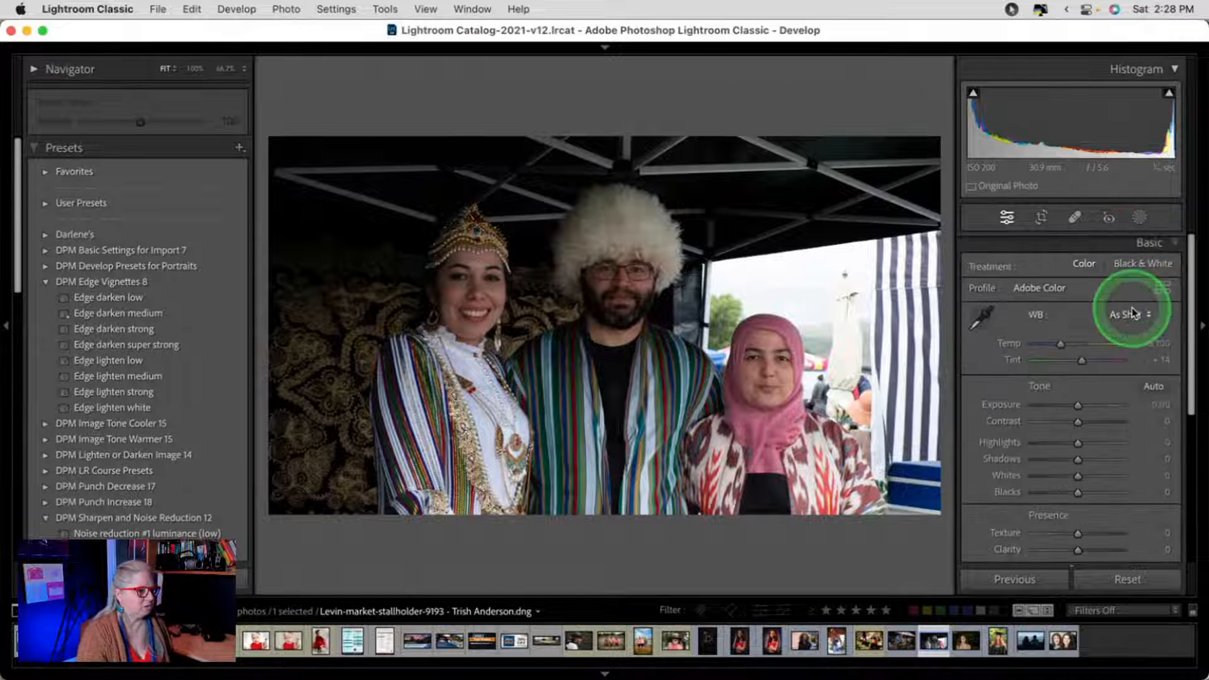
left_click(1163, 287)
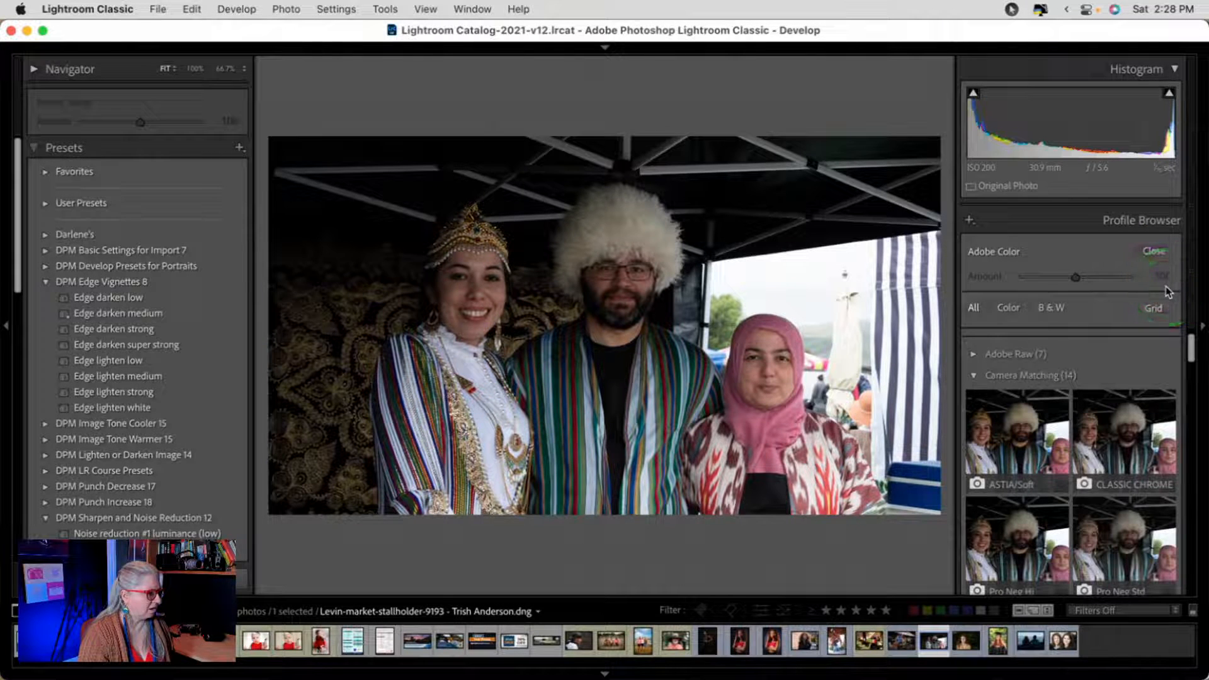
left_click(1012, 427)
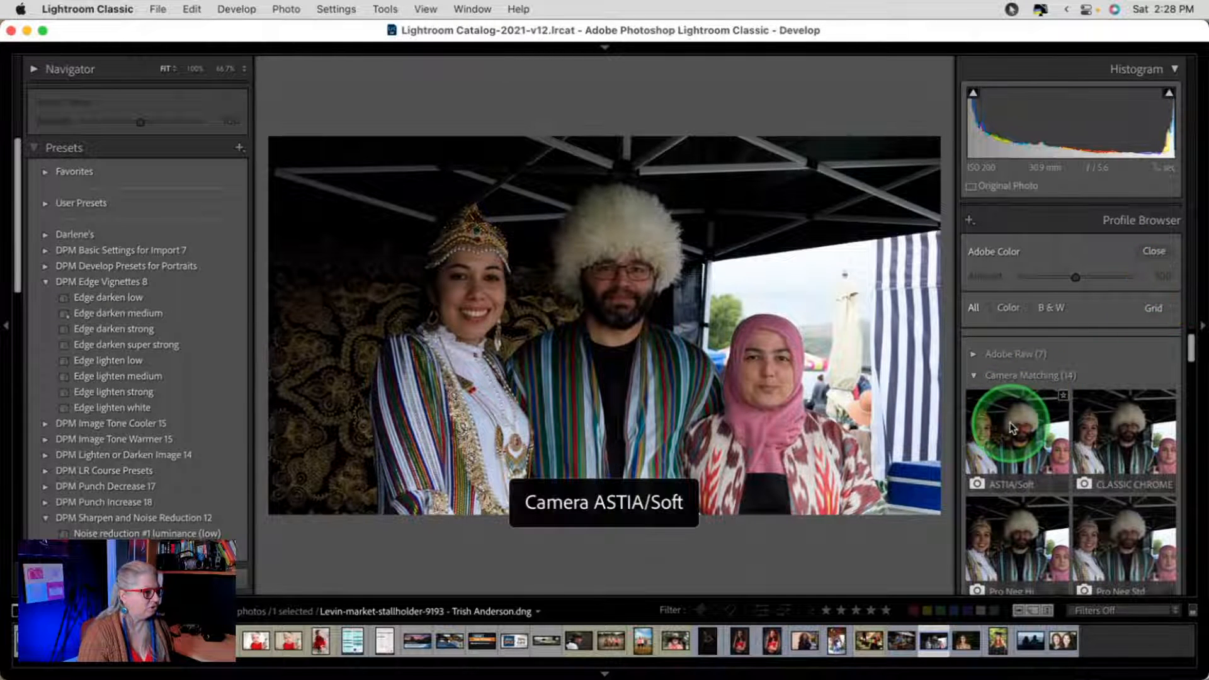
scroll(1026, 429, "down", 4)
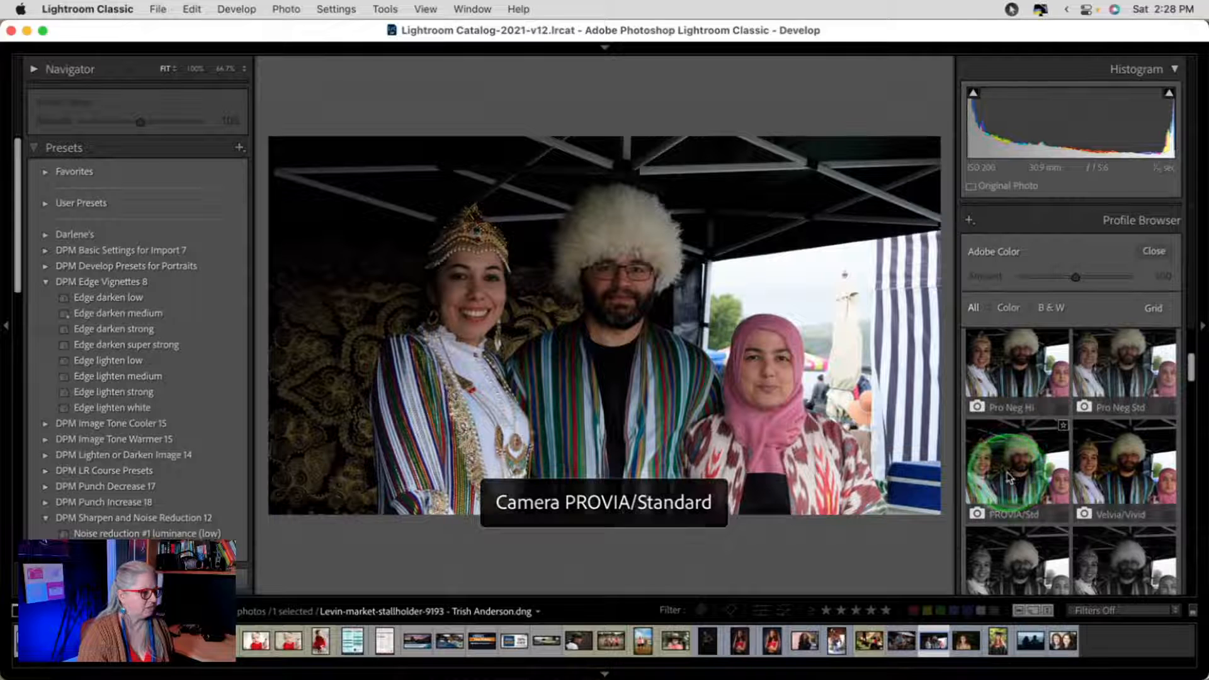
scroll(1014, 469, "up", 3)
left_click(1048, 369)
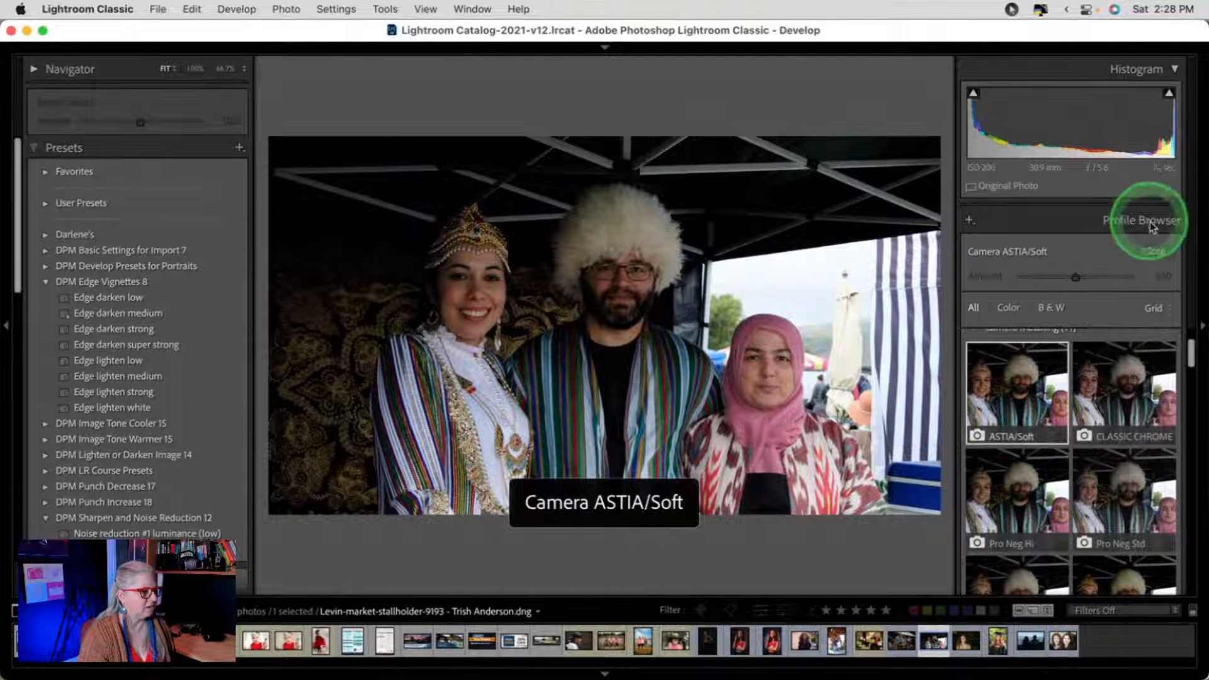
left_click(1153, 250)
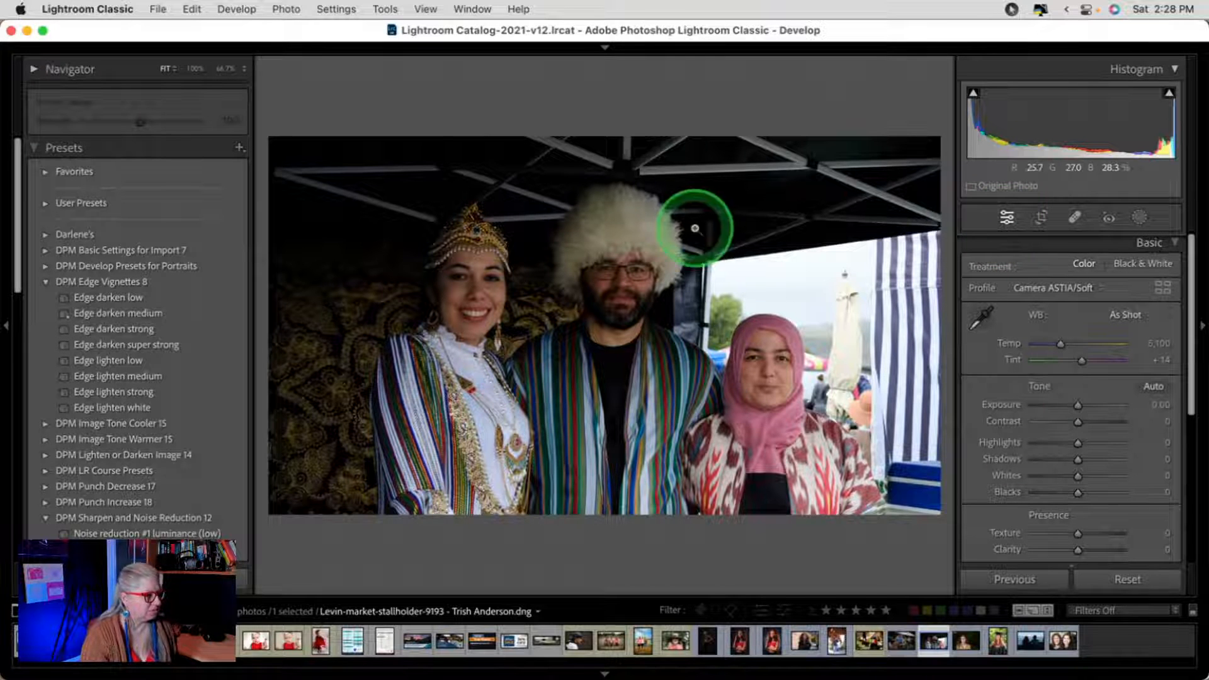
- Send the stallholder photo to Luminar Neo and open its Develop RAW tool for editing
right_click(589, 272)
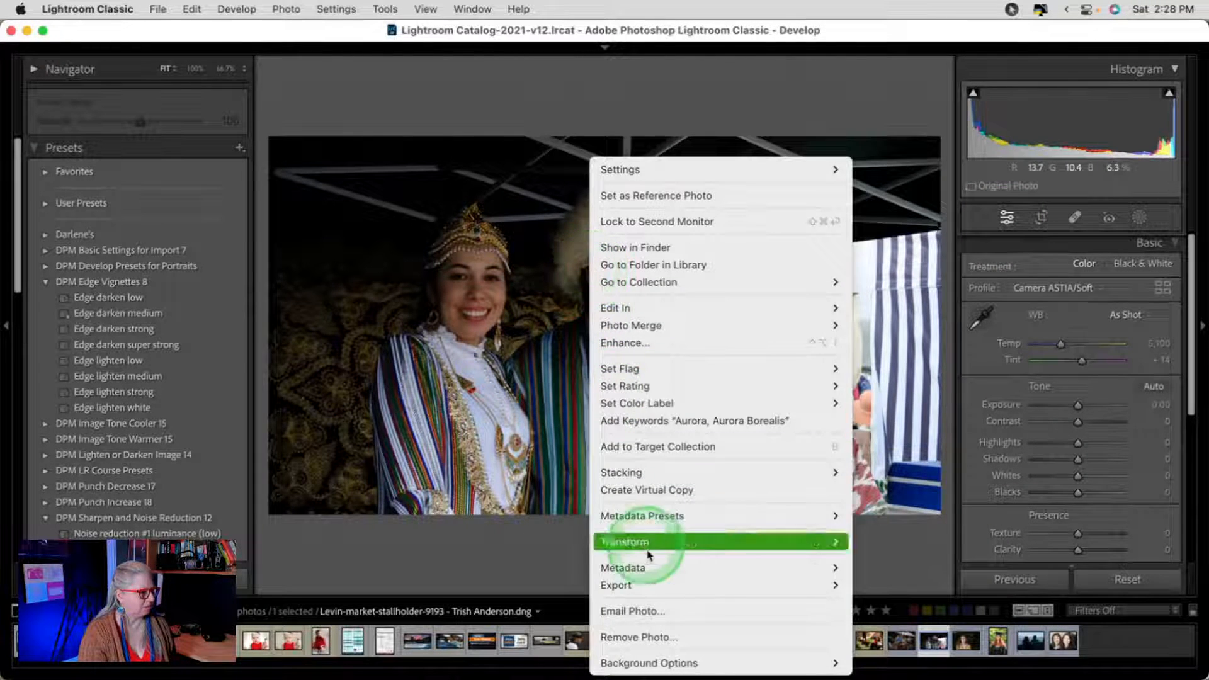
mouse_move(655, 585)
left_click(911, 597)
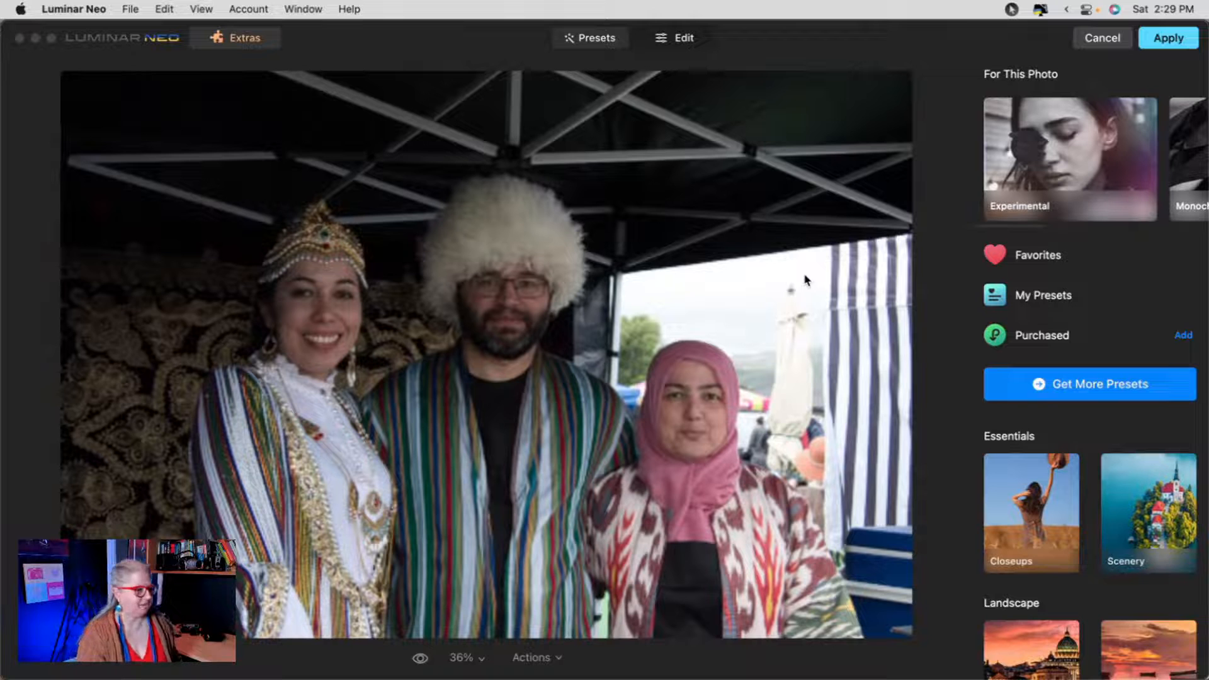
left_click(777, 258)
left_click(674, 38)
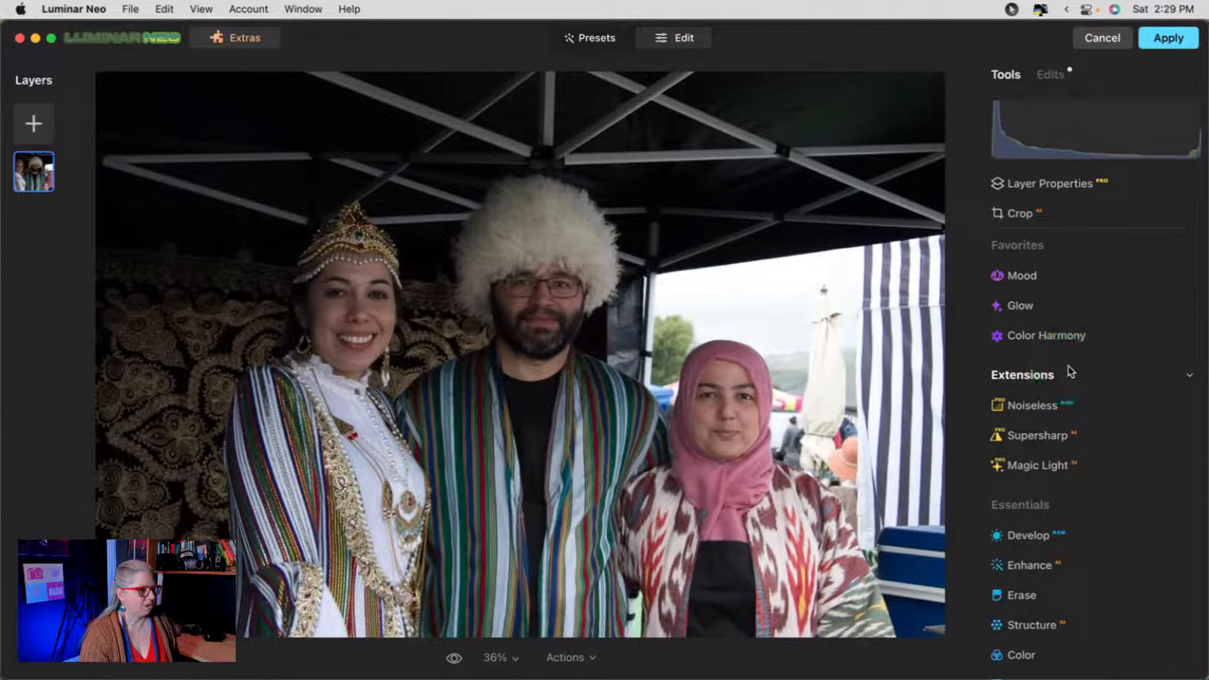
left_click(1080, 458)
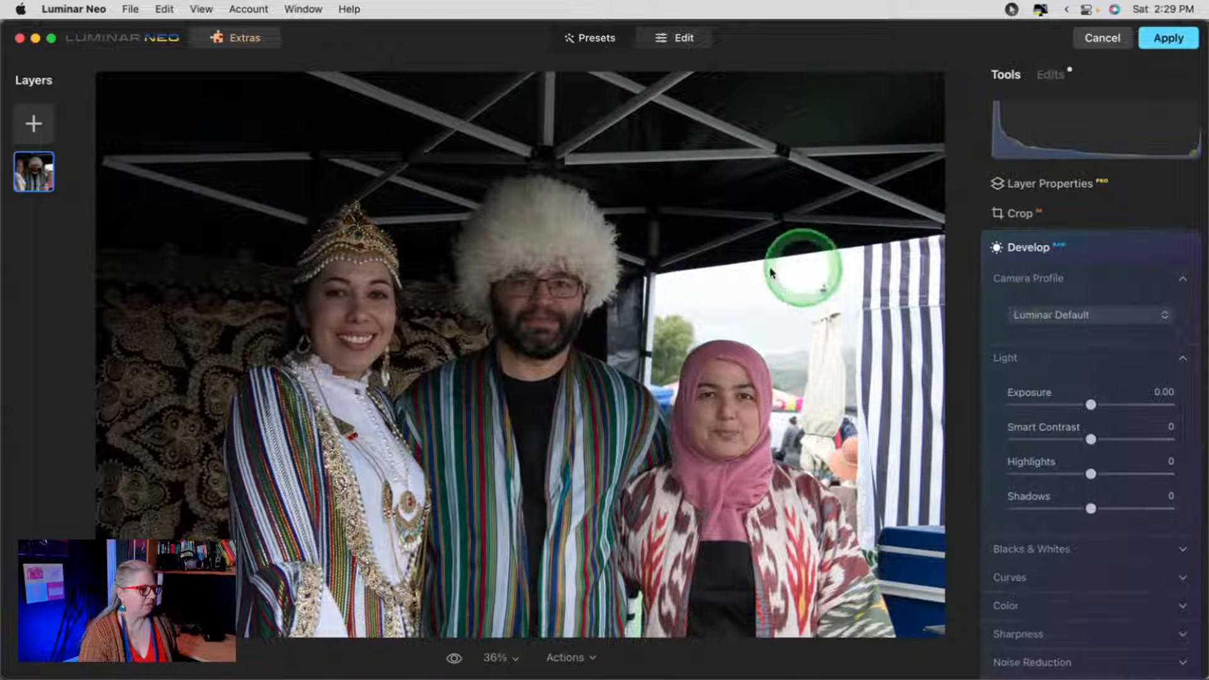
- Try Highlights at -100, reset it, and set the camera profile to Adobe Standard
left_click_drag(1061, 473, 925, 465)
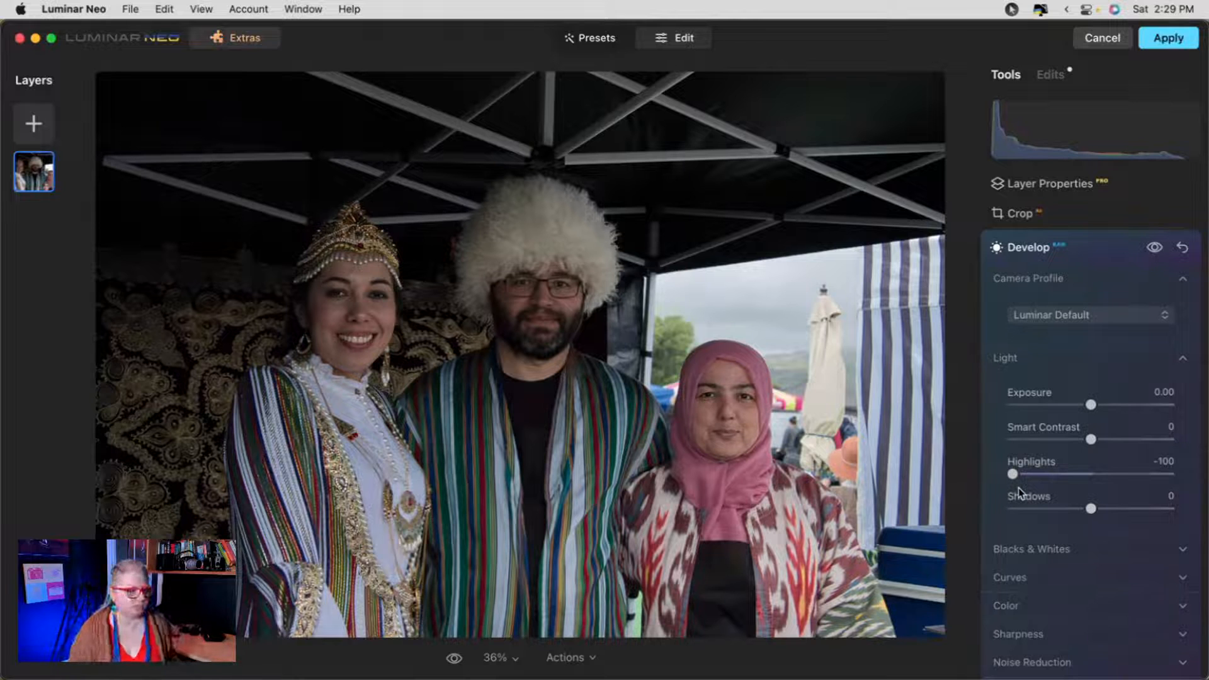
double_click(1013, 476)
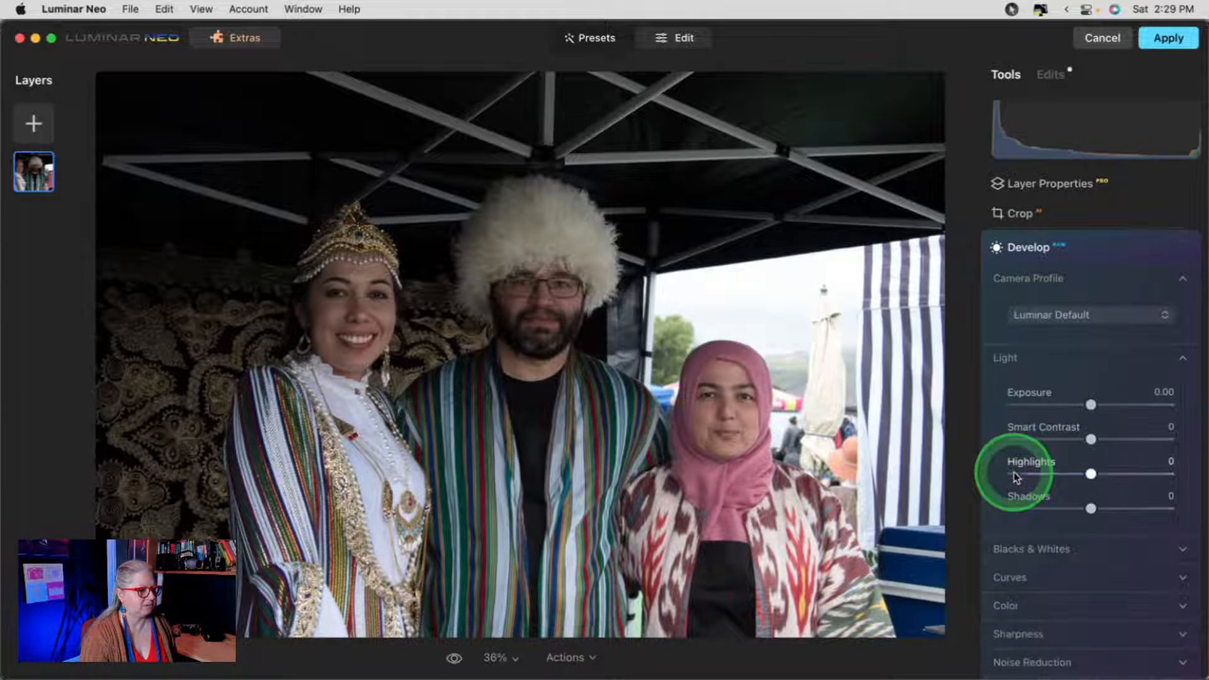
left_click(1060, 315)
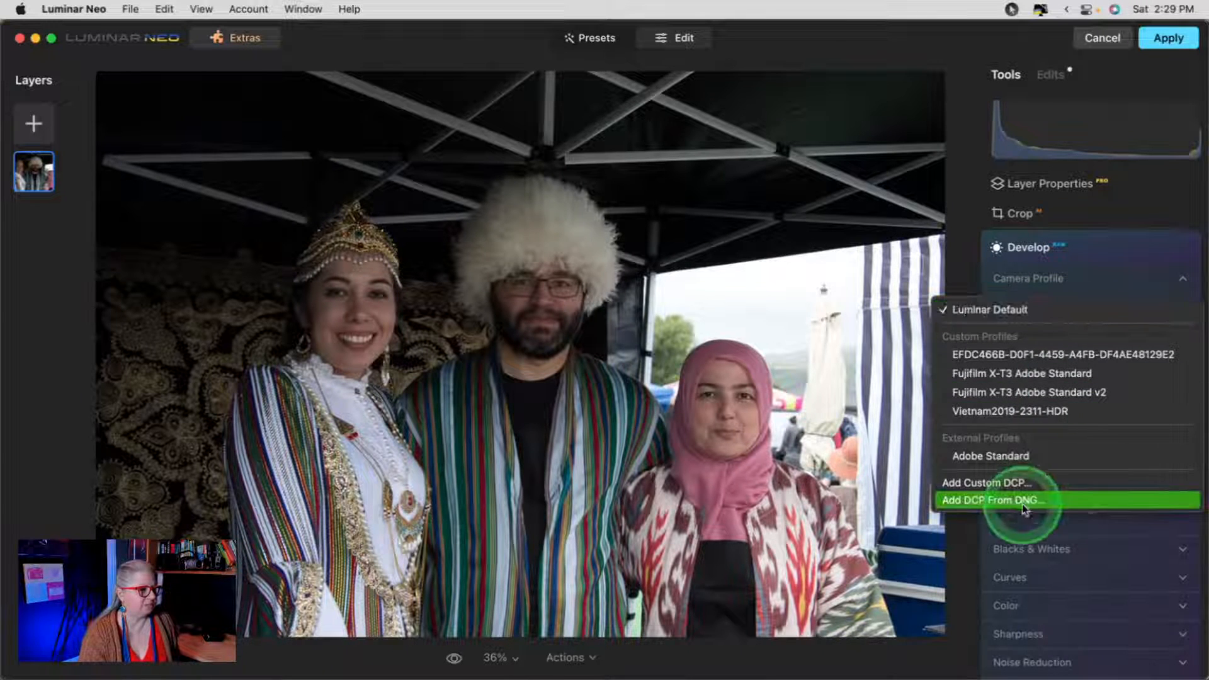
left_click(992, 456)
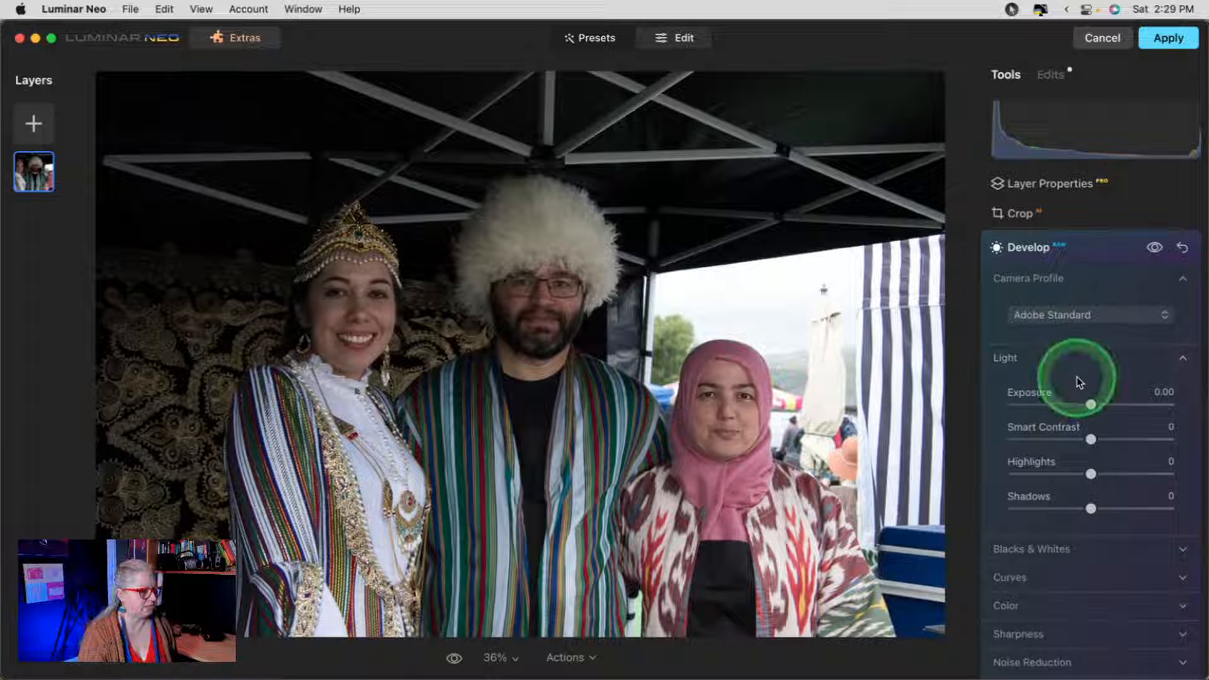
- Expand the Curves settings, and brighten the photo with Smart Contrast 19 and Exposure 0.53
left_click(1060, 576)
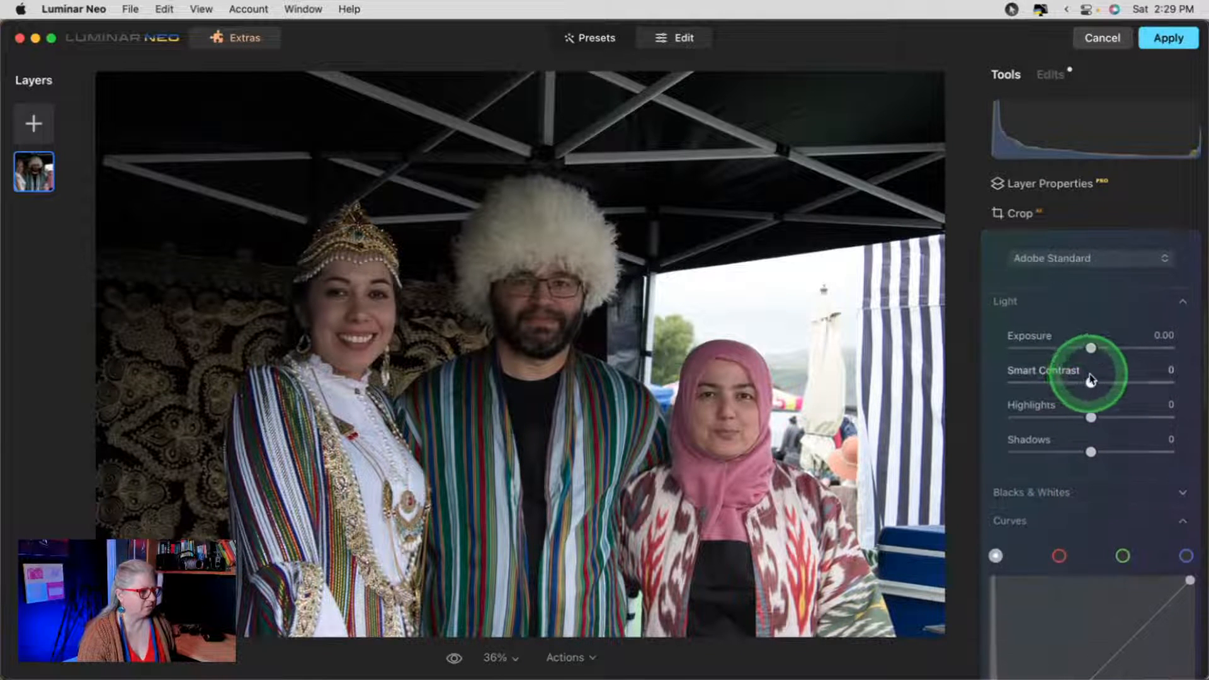
left_click_drag(1091, 380, 1098, 347)
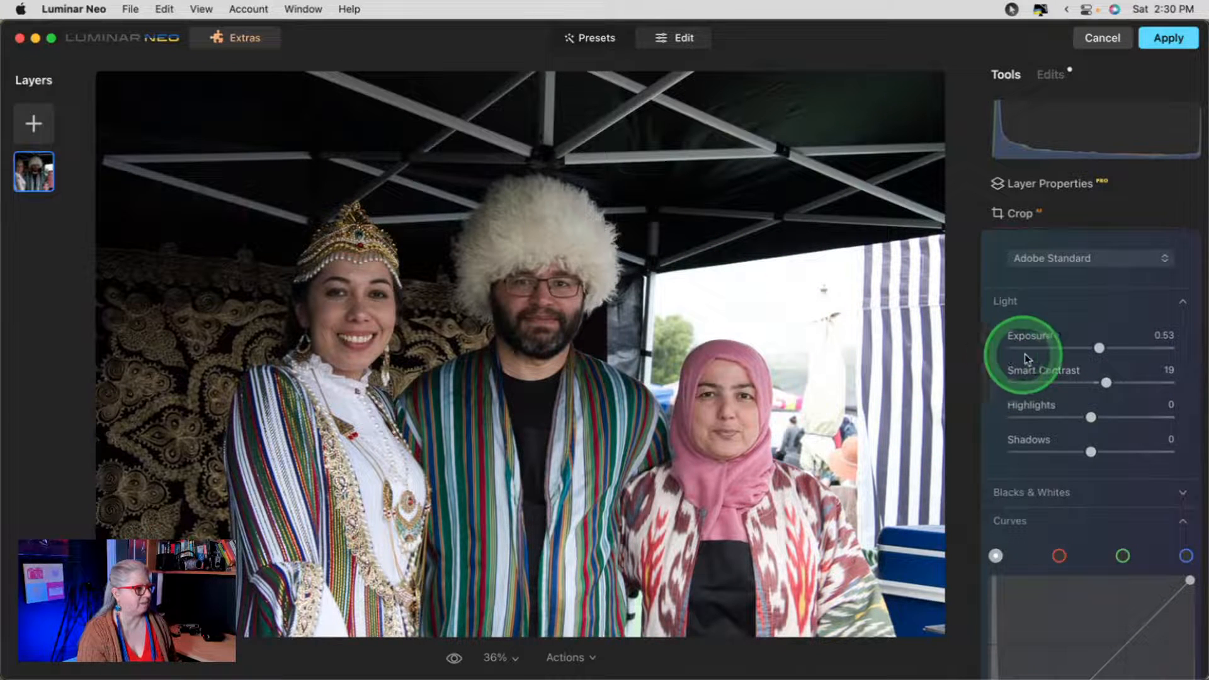
- Try Highlights at -43, reset it, set Highlights to -15, and check the photo for clipped areas
left_click_drag(1091, 417, 1057, 417)
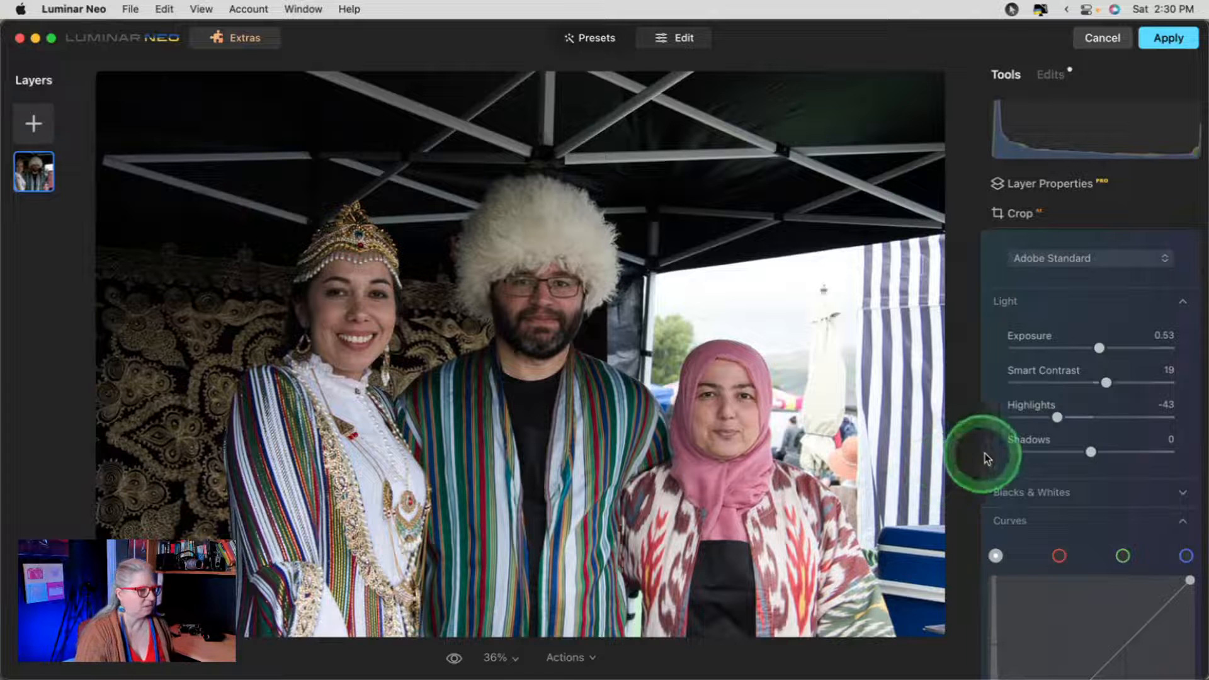
double_click(1059, 416)
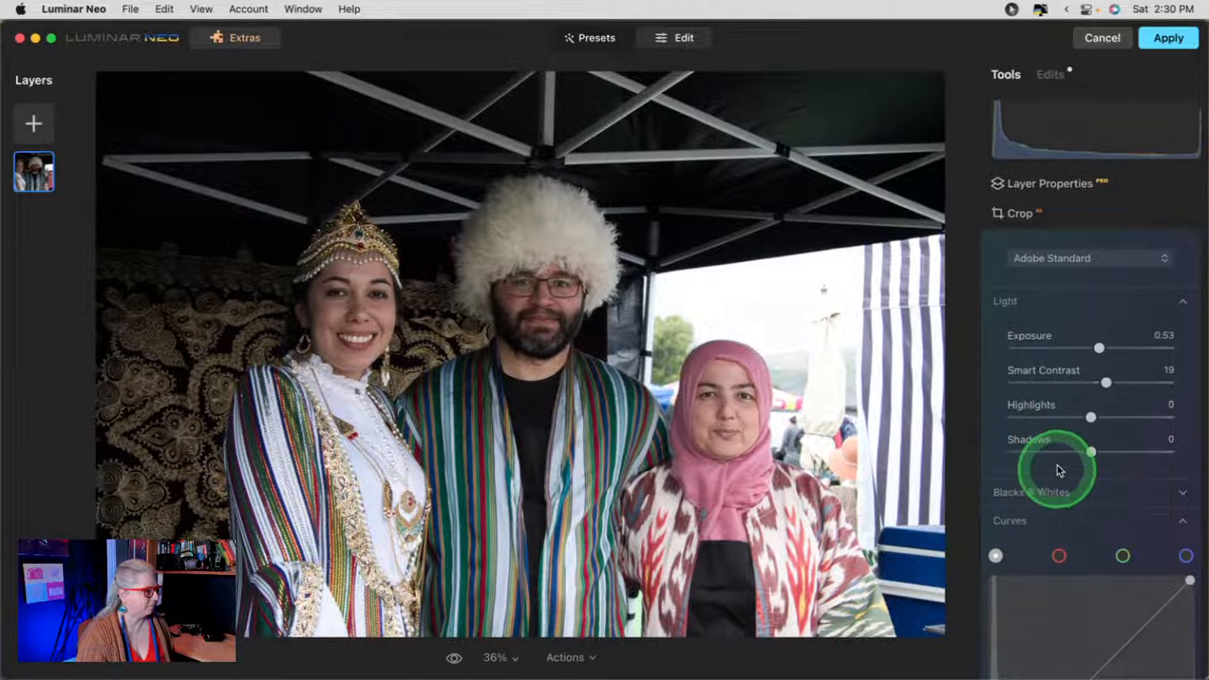
left_click_drag(1091, 417, 1079, 417)
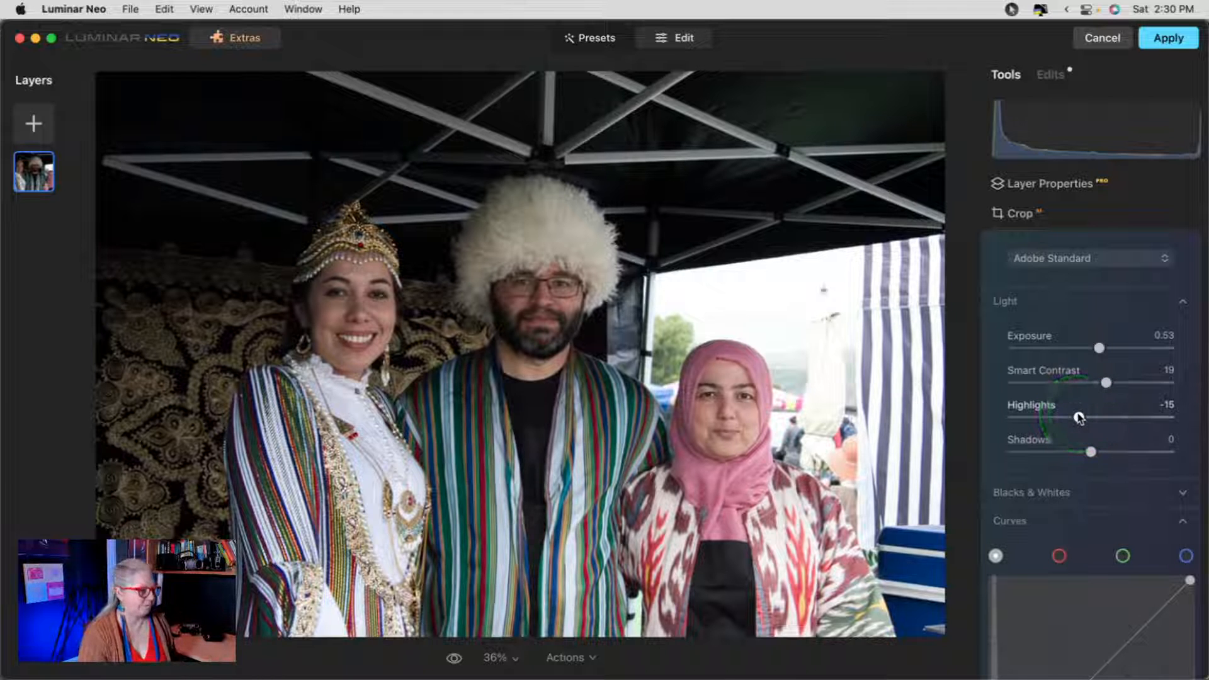
key("j")
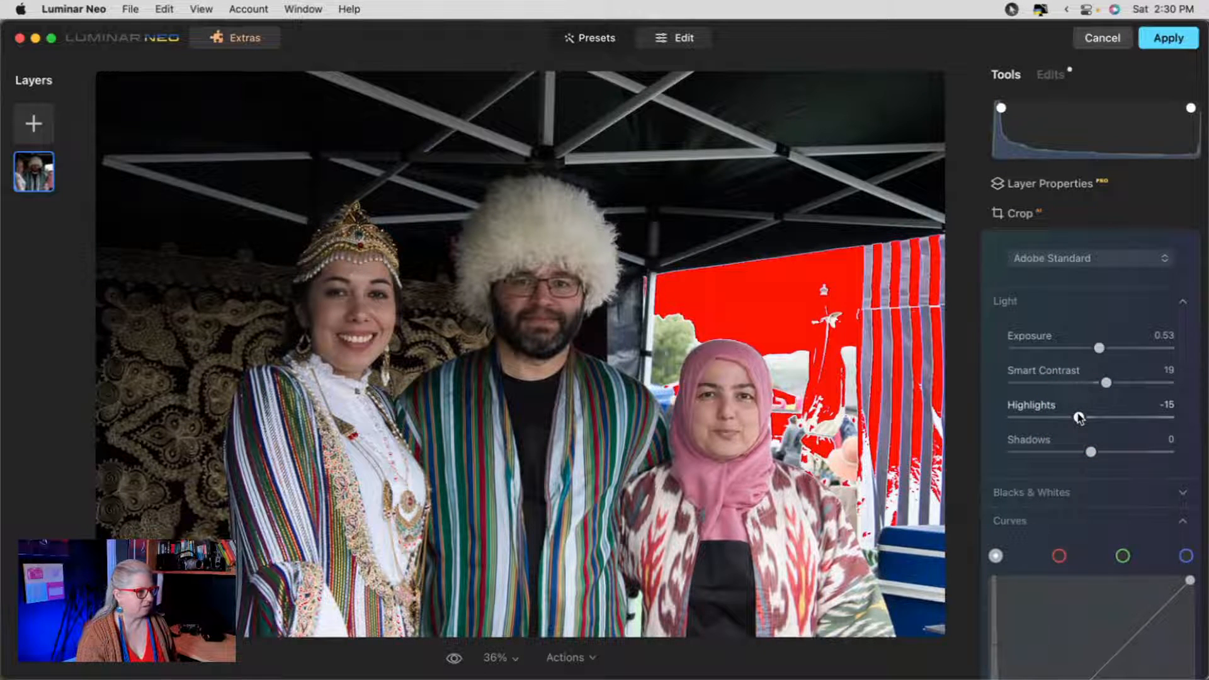
key("j")
- Set Exposure to 1.13, Smart Contrast to 25, Highlights to -51 and Blacks to -27 for the stallholder photo
left_click_drag(1079, 418, 1071, 417)
left_click_drag(1099, 348, 1111, 382)
left_click(1058, 493)
left_click_drag(1091, 470, 1068, 468)
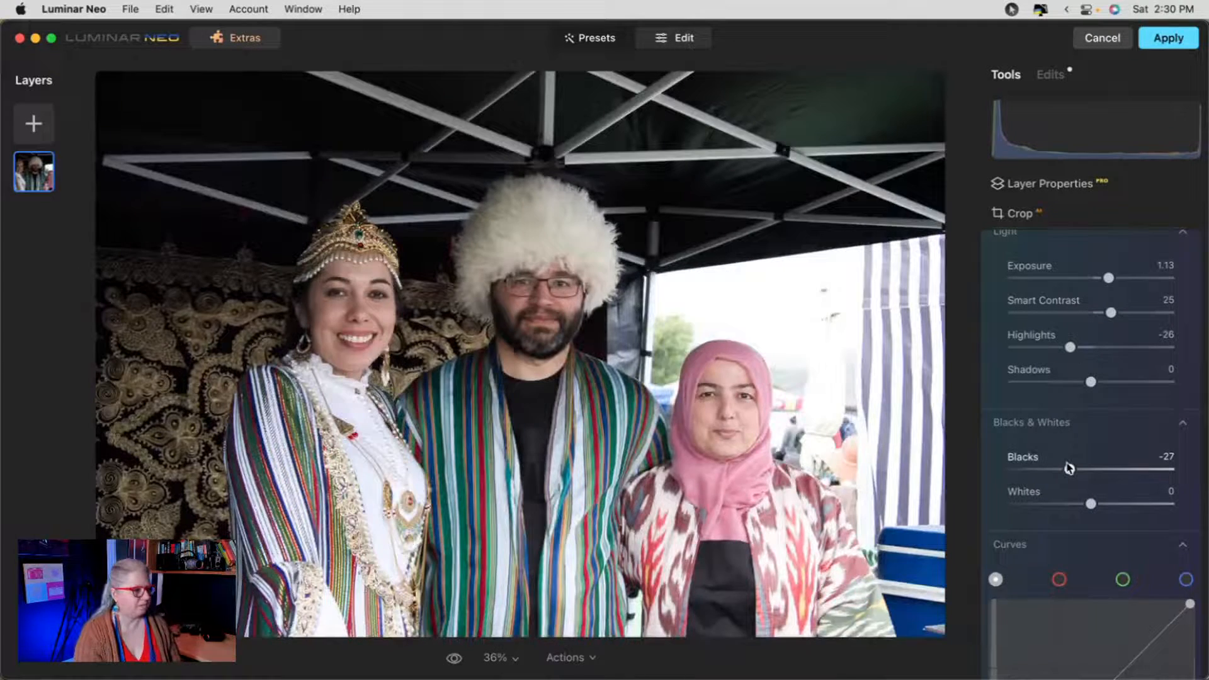
left_click(1070, 347)
mouse_move(1074, 351)
left_mouse_down()
mouse_move(1012, 348)
mouse_move(1057, 348)
left_mouse_up()
- Expand the Color settings and sample a custom white balance from the white blouse of the woman wearing the headdress
scroll(1058, 348, "down", 10)
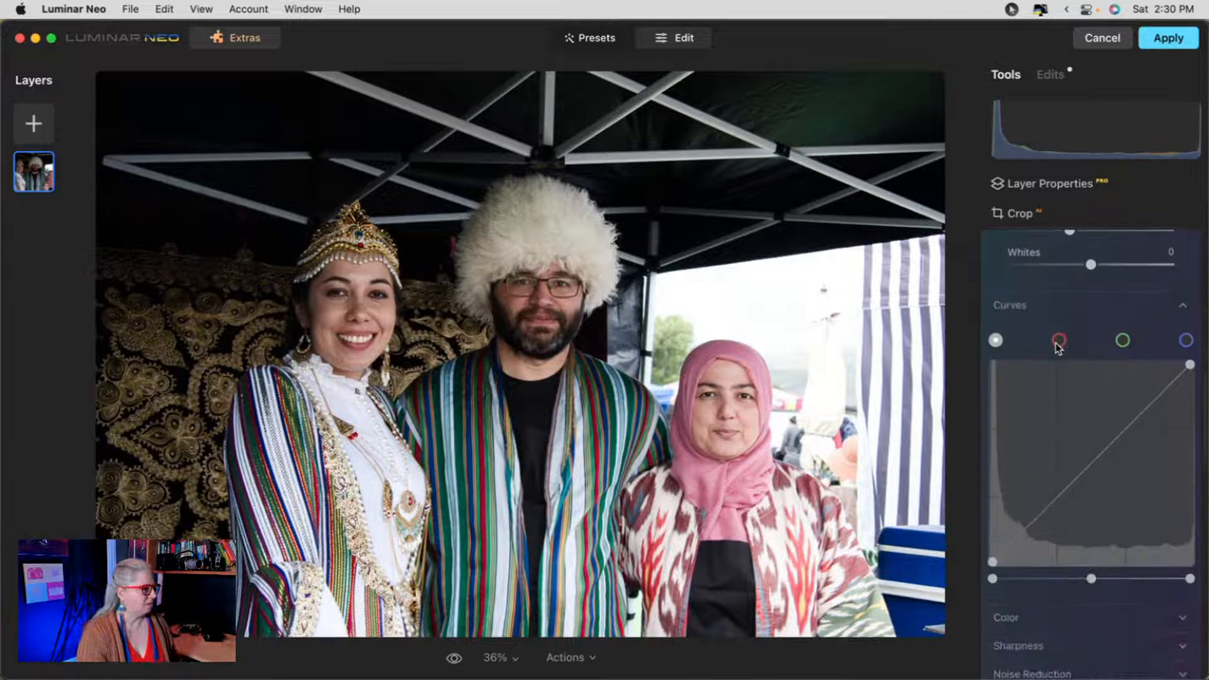
scroll(1058, 346, "down", 2)
left_click(1008, 418)
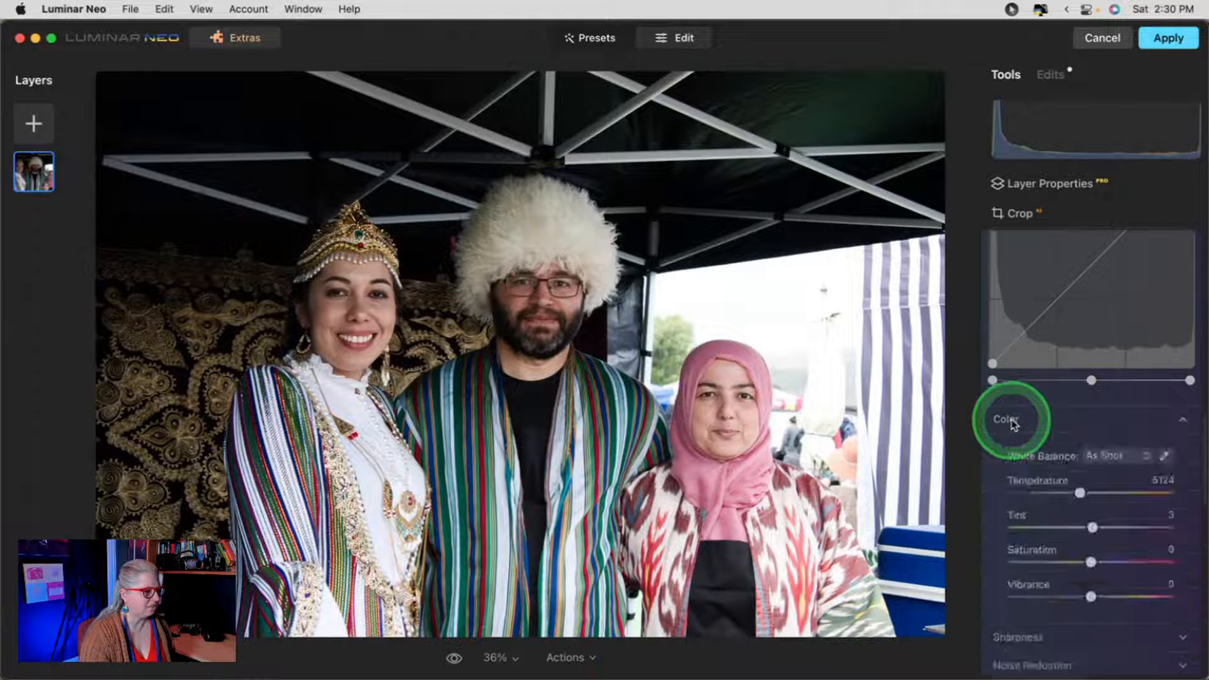
scroll(1011, 421, "down", 2)
scroll(1012, 423, "down", 1)
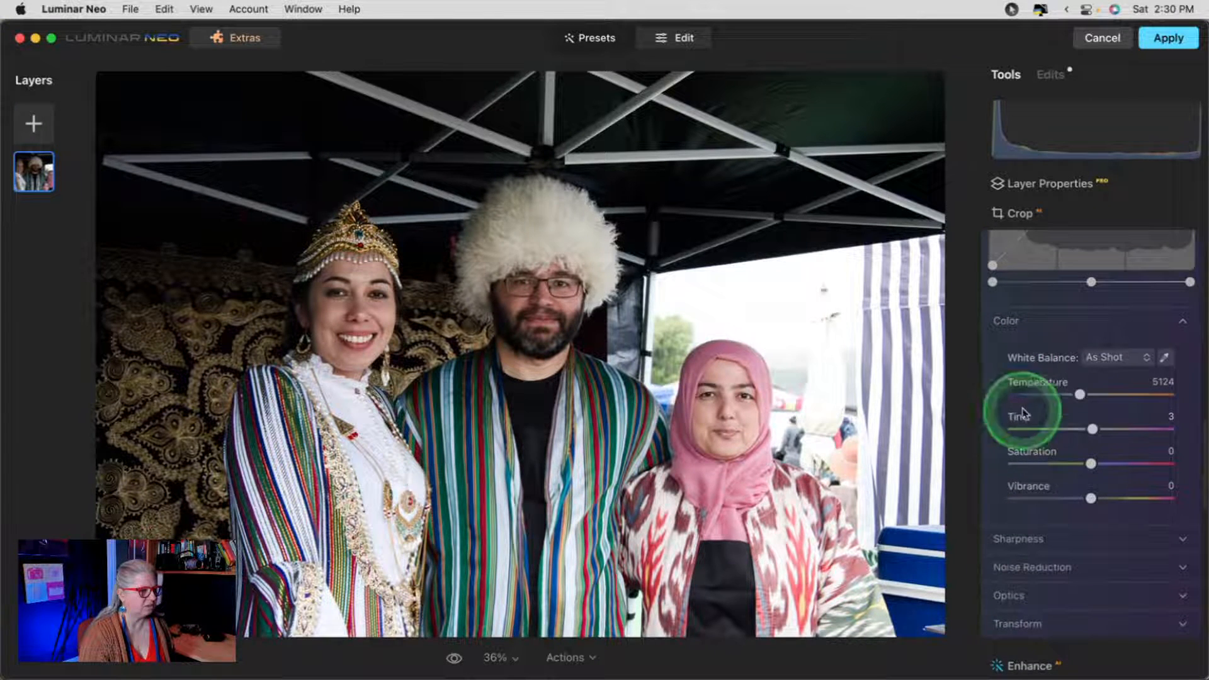
left_click(1102, 363)
left_click(1088, 345)
left_click(1164, 357)
left_click(346, 401)
left_click(346, 403)
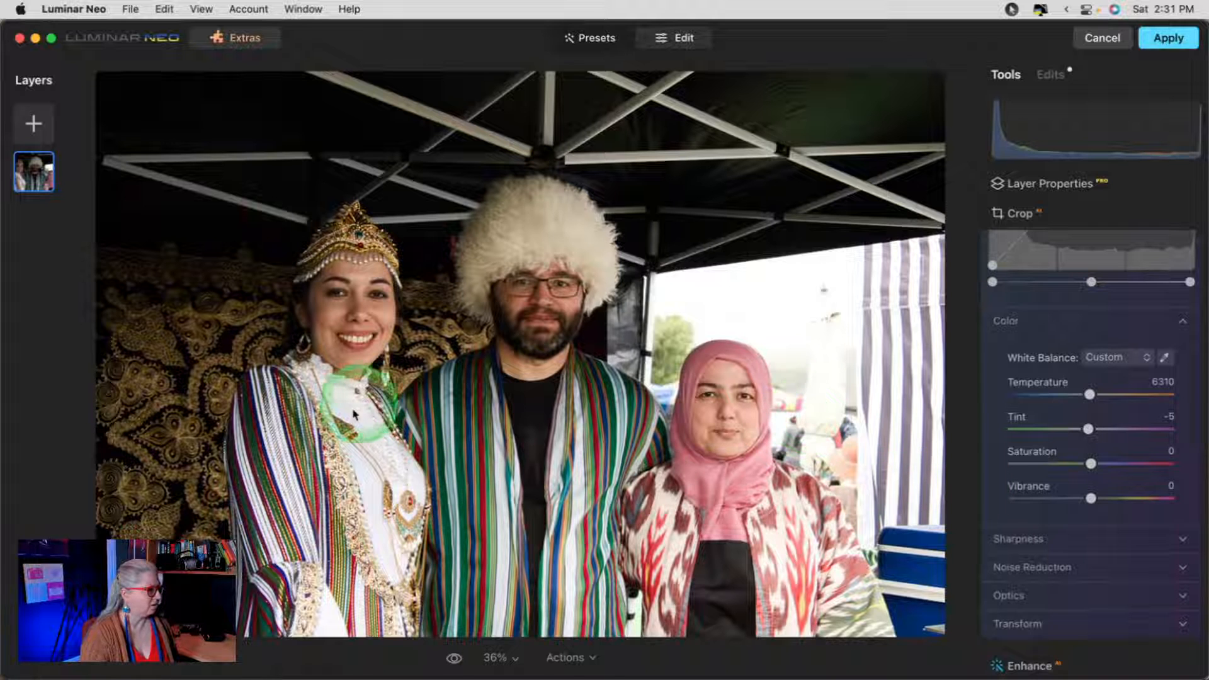
- Resample the white balance from the white blouse and fine-tune Temperature to 5950 and Tint to 1
left_click(1163, 359)
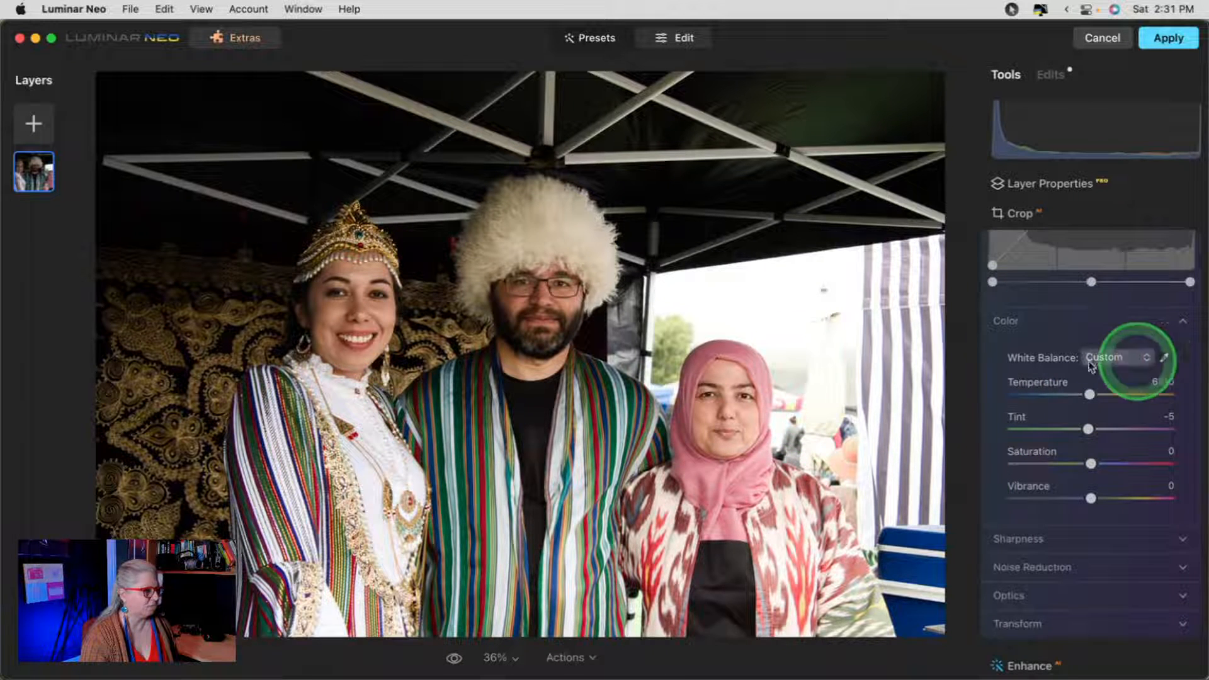
left_click(355, 415)
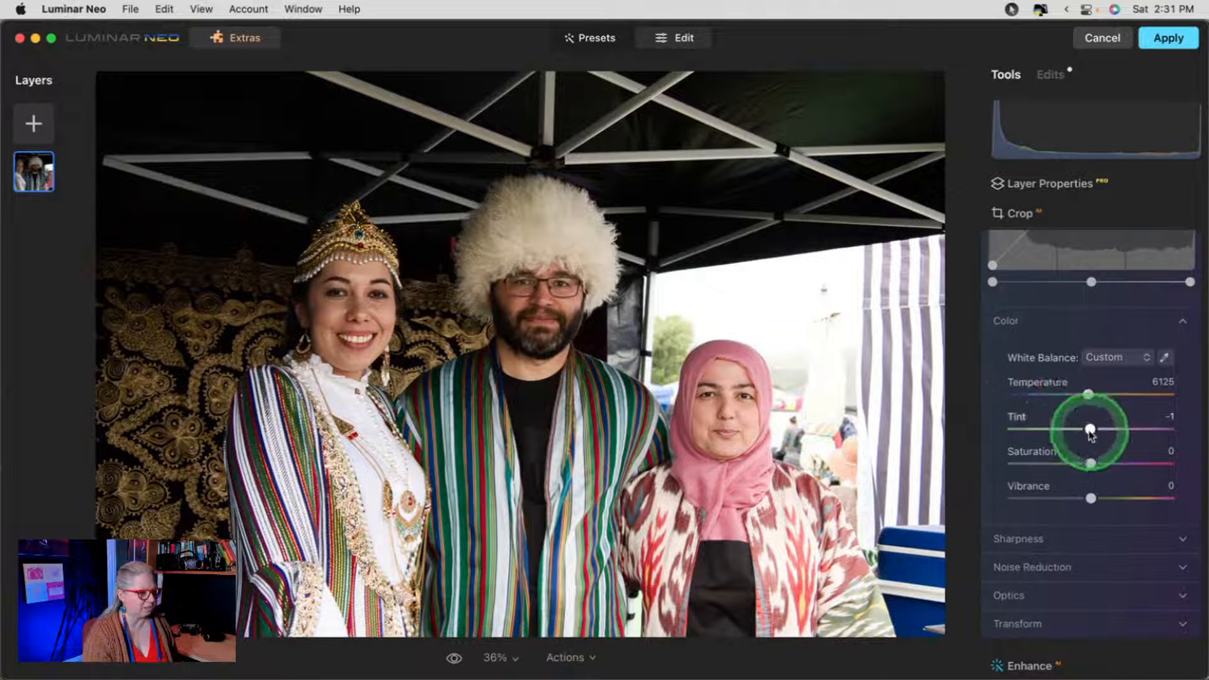
left_click_drag(1088, 394, 1092, 430)
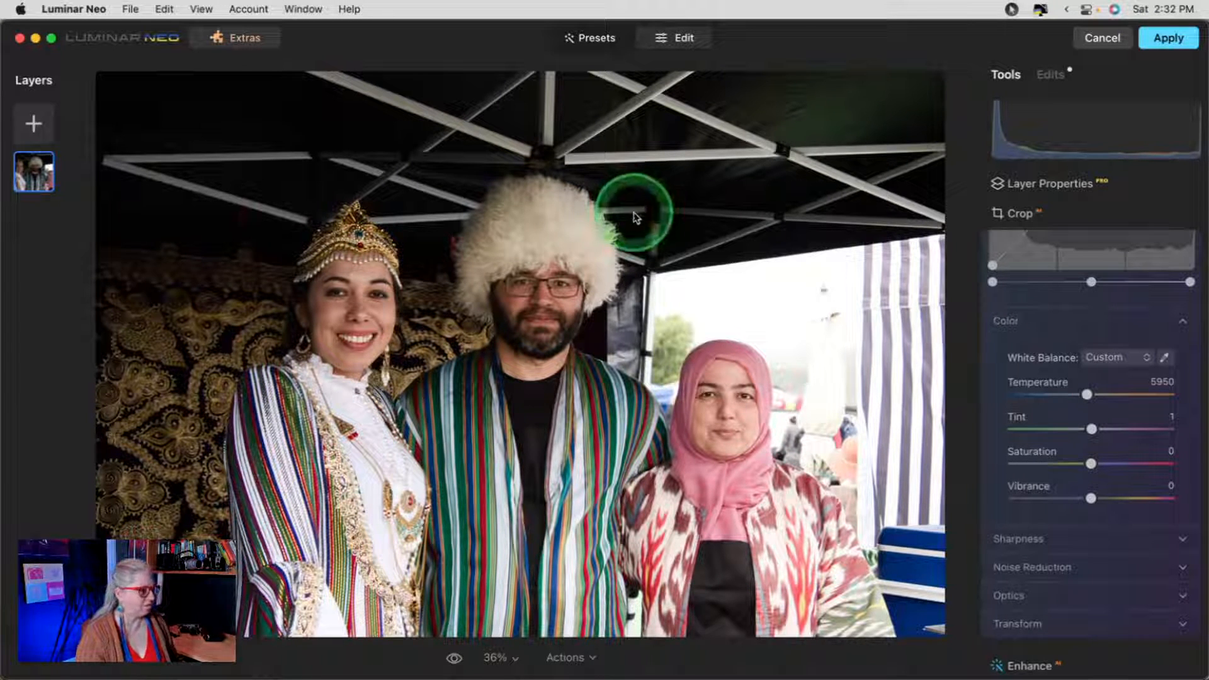
- Enable Auto Fix Chromatic Aberrations and Auto Defringe in the Optics settings, and check the pink headscarf area at 100% zoom
scroll(1045, 456, "down", 2)
left_click(1010, 528)
left_click(1007, 371)
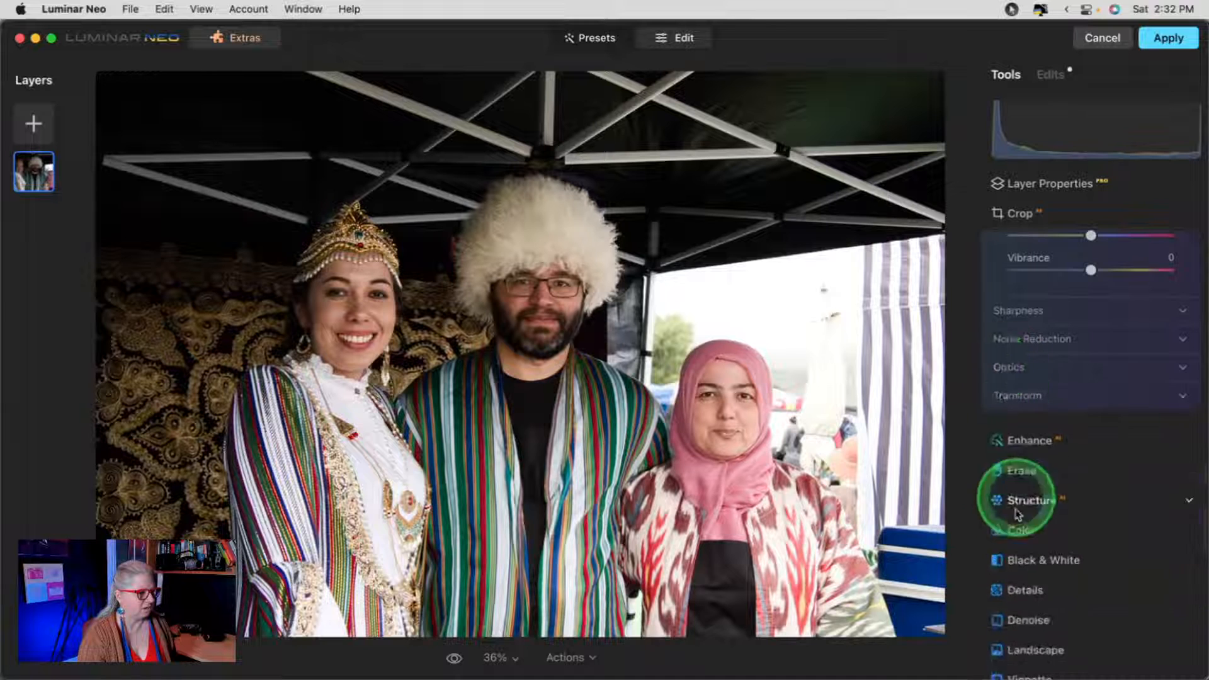
left_click(1019, 540)
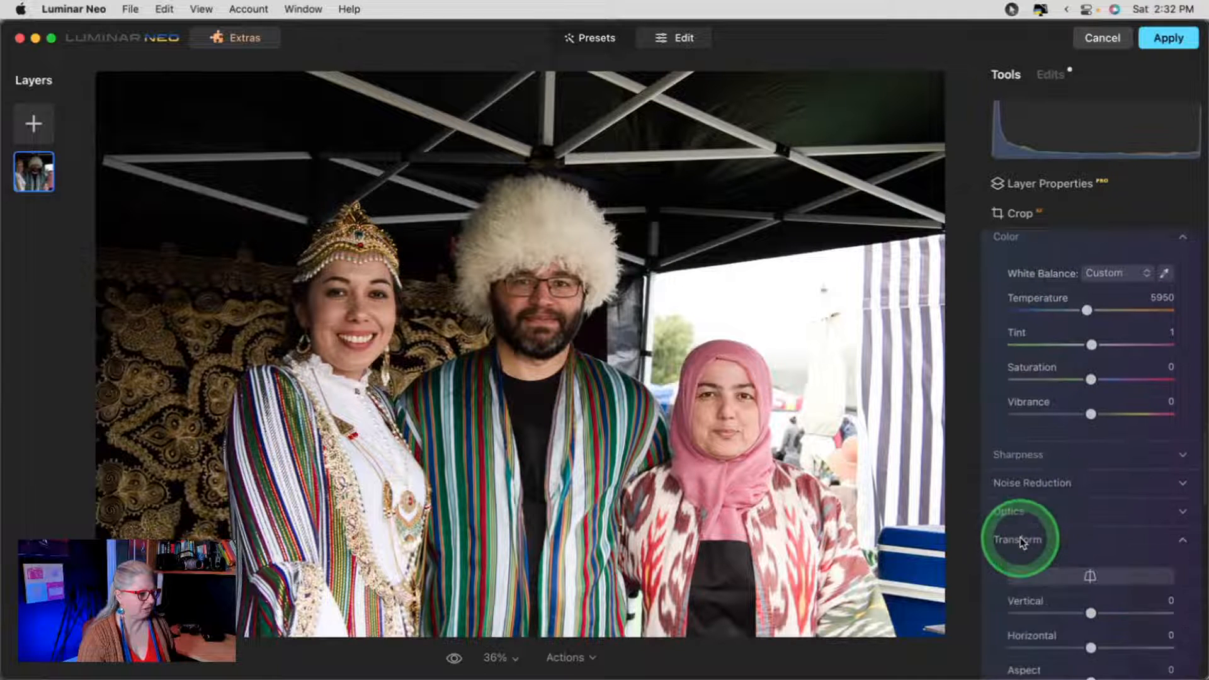
left_click(1008, 356)
left_click(1013, 445)
left_click(1013, 418)
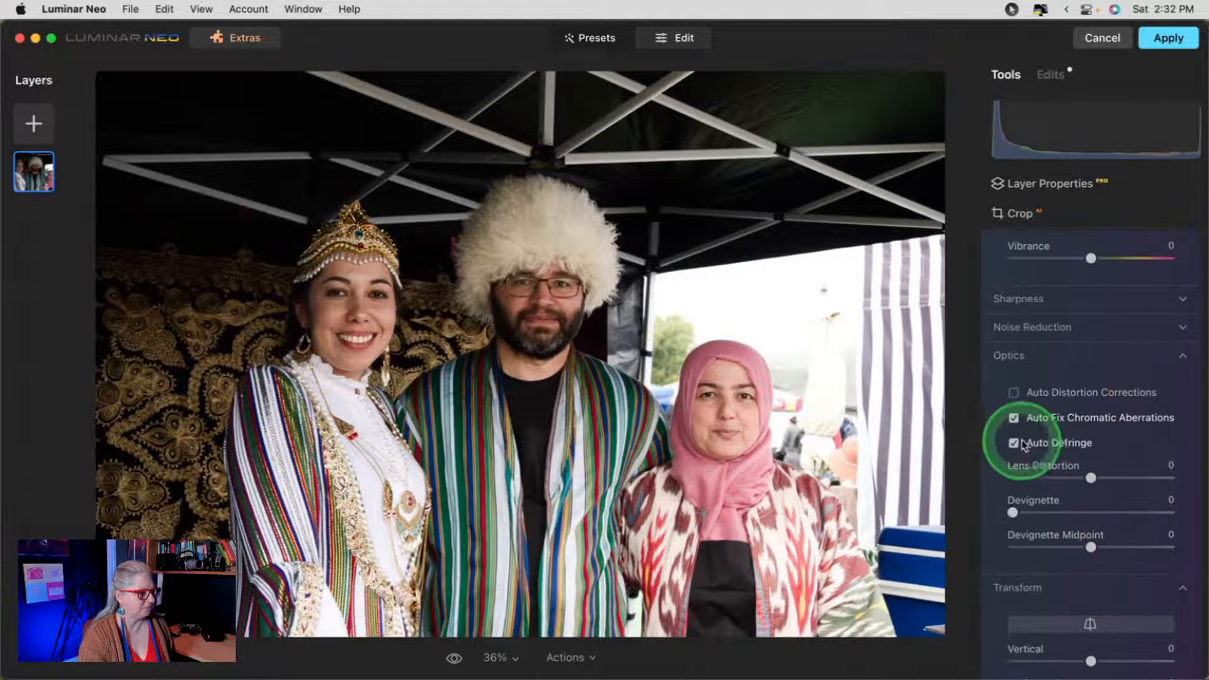
scroll(1067, 446, "up", 10)
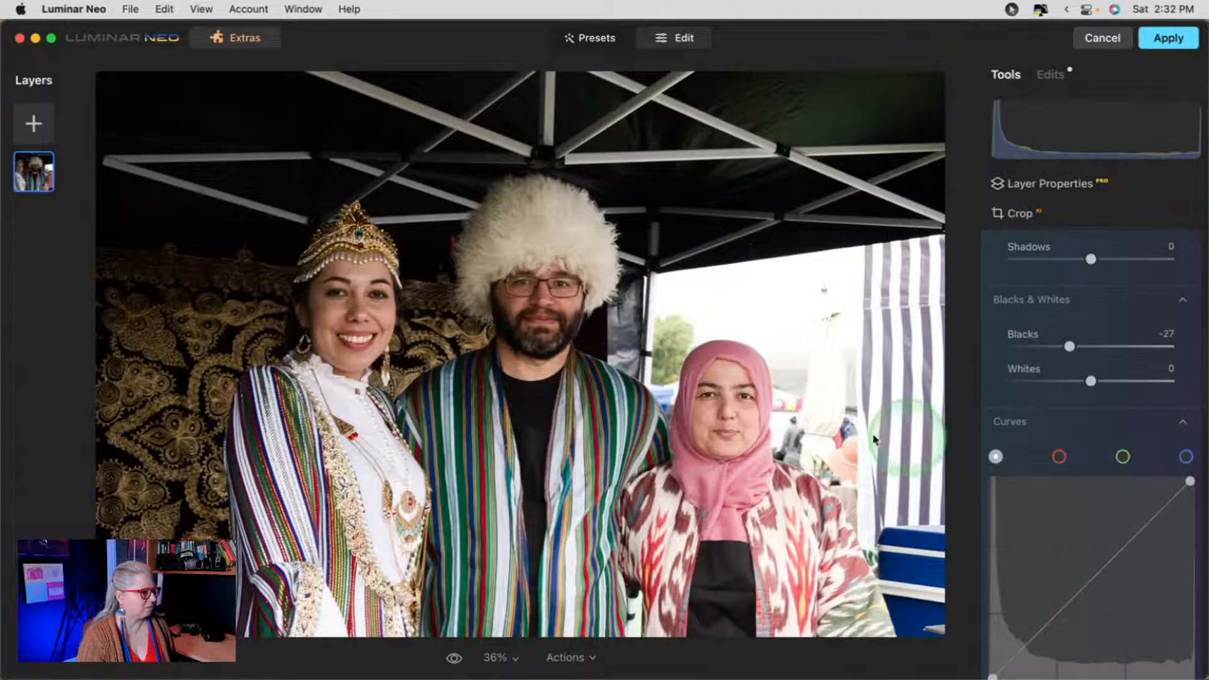
left_click(669, 420)
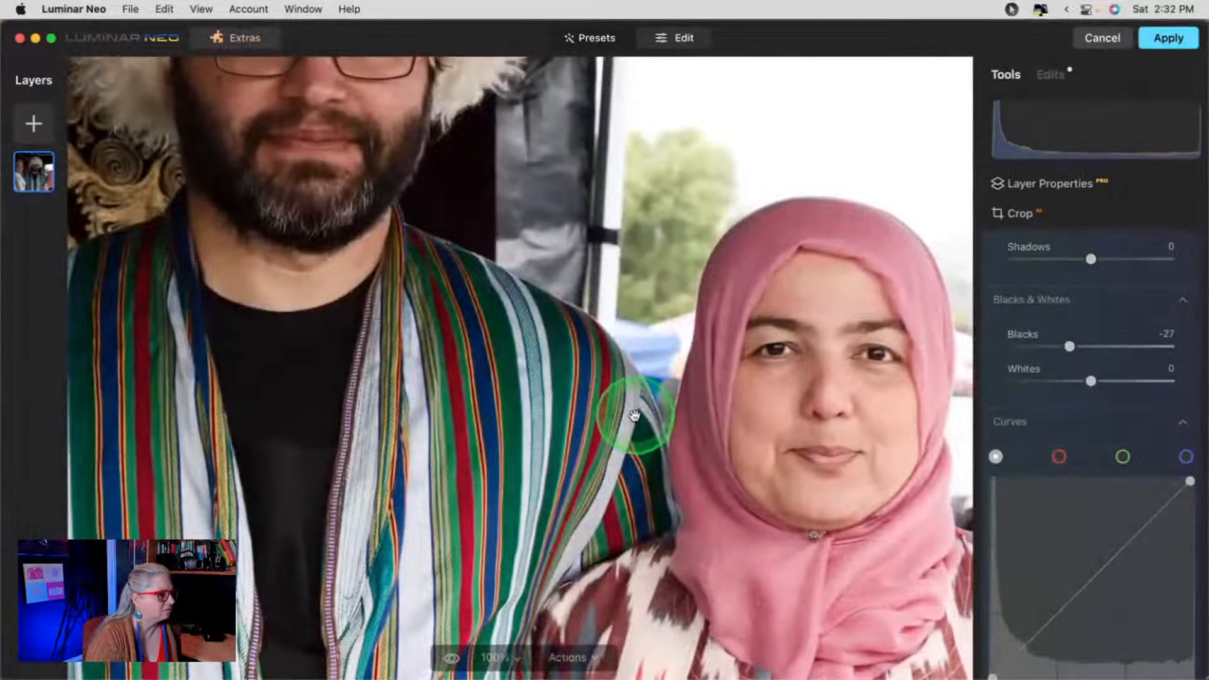
left_click(611, 415)
- Close the RAW development settings and open the Relight AI tool with its Advanced Settings expanded
scroll(1014, 330, "up", 6)
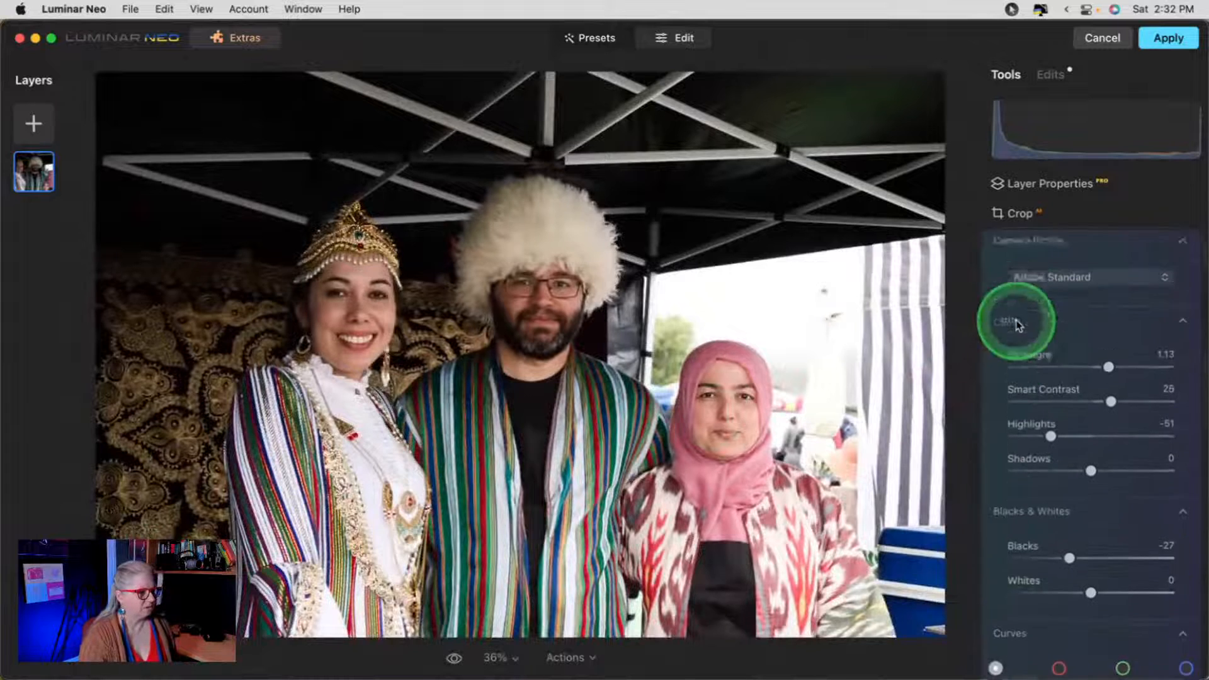
left_click(1084, 357)
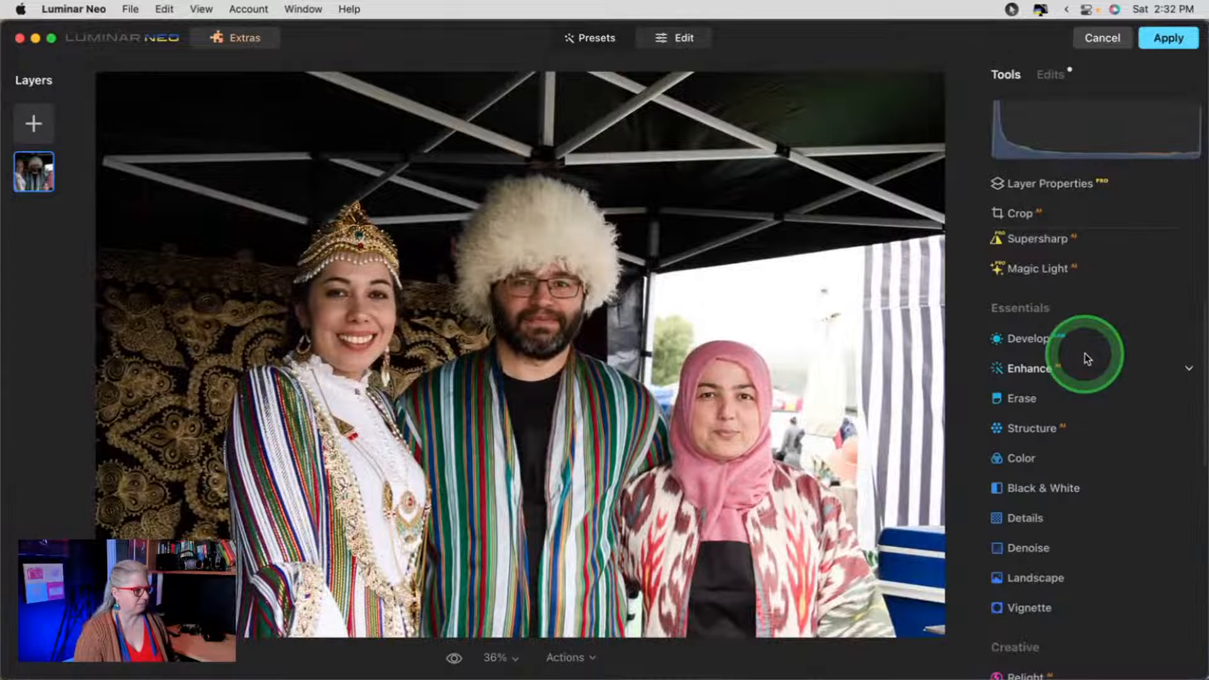
scroll(1084, 357, "down", 5)
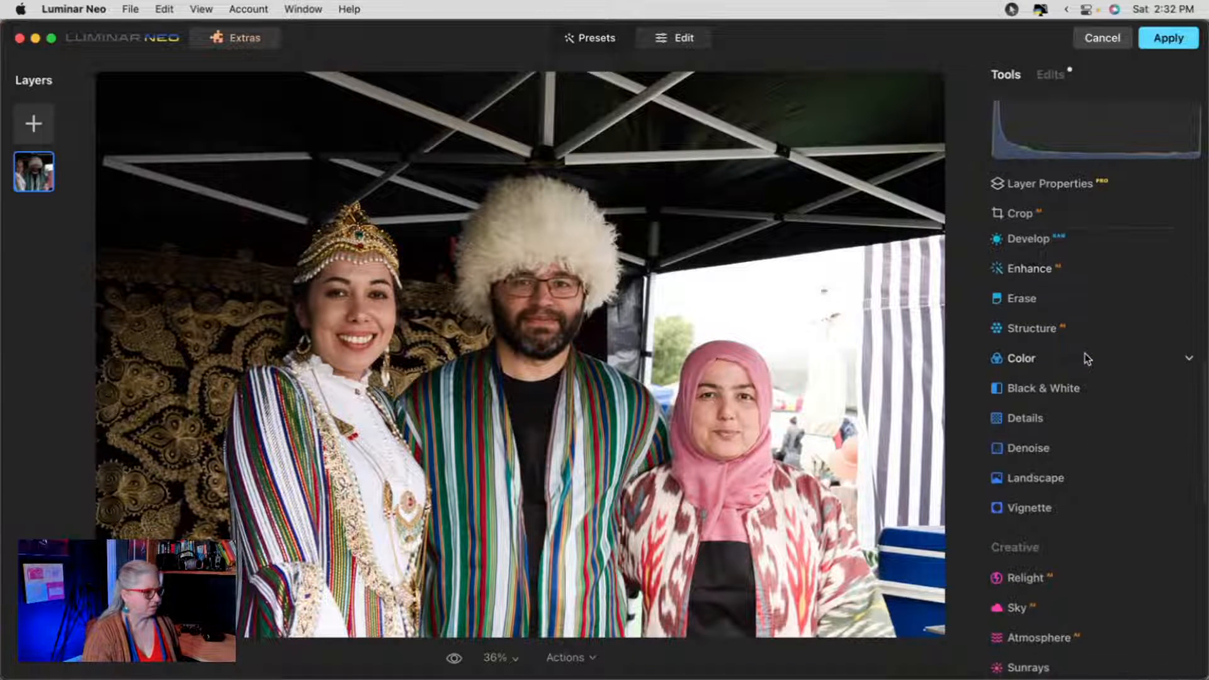
scroll(1084, 358, "down", 7)
left_click(1017, 345)
left_click(1036, 285)
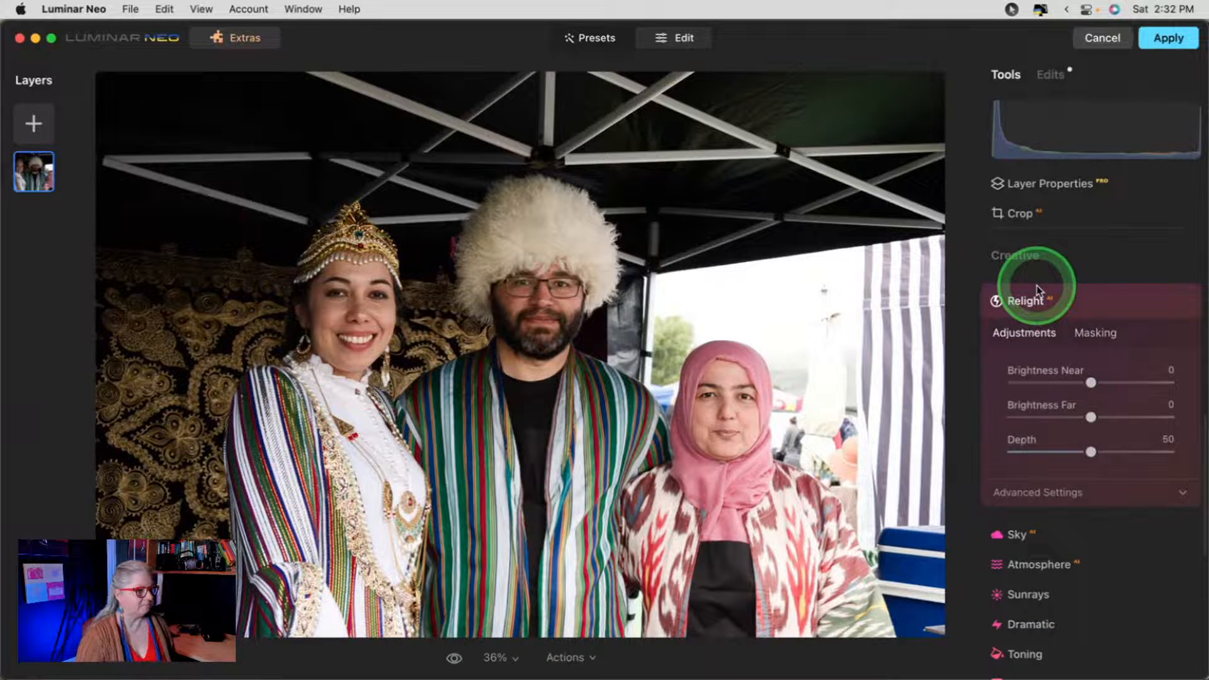
left_click(1038, 493)
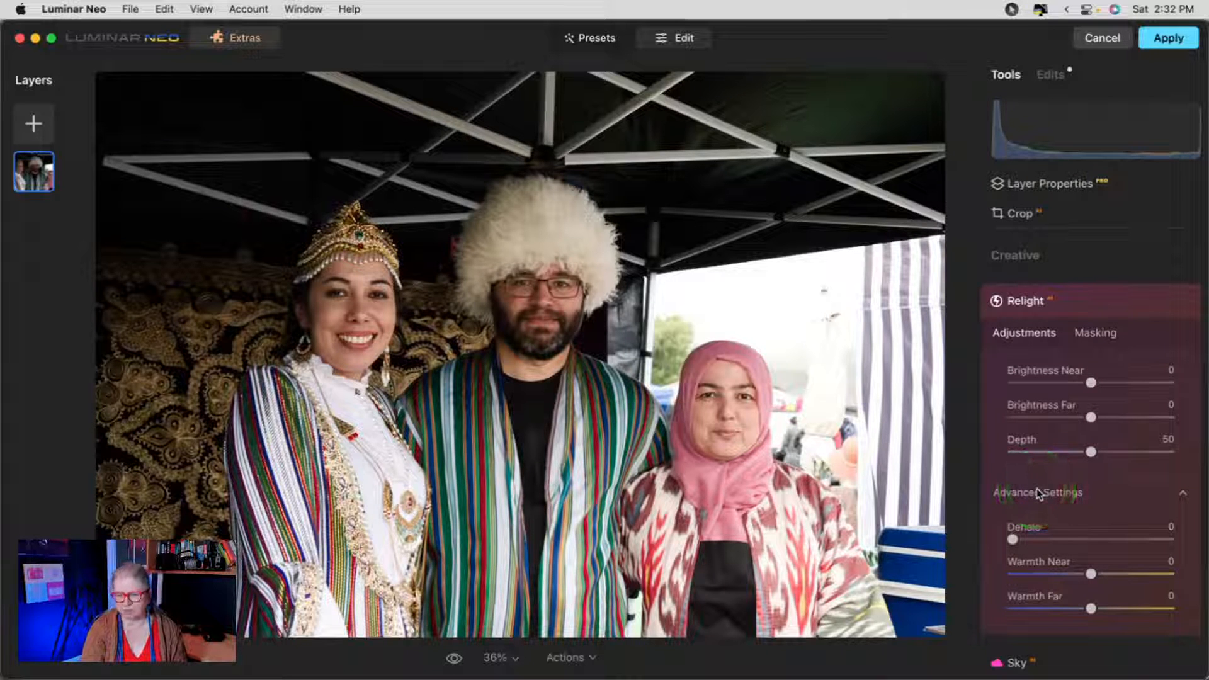
- Try Relight with Brightness Near at 42 and Brightness Far at -51, and compare the photo with and without the effect
left_click_drag(1091, 382, 1121, 383)
left_click(1091, 416)
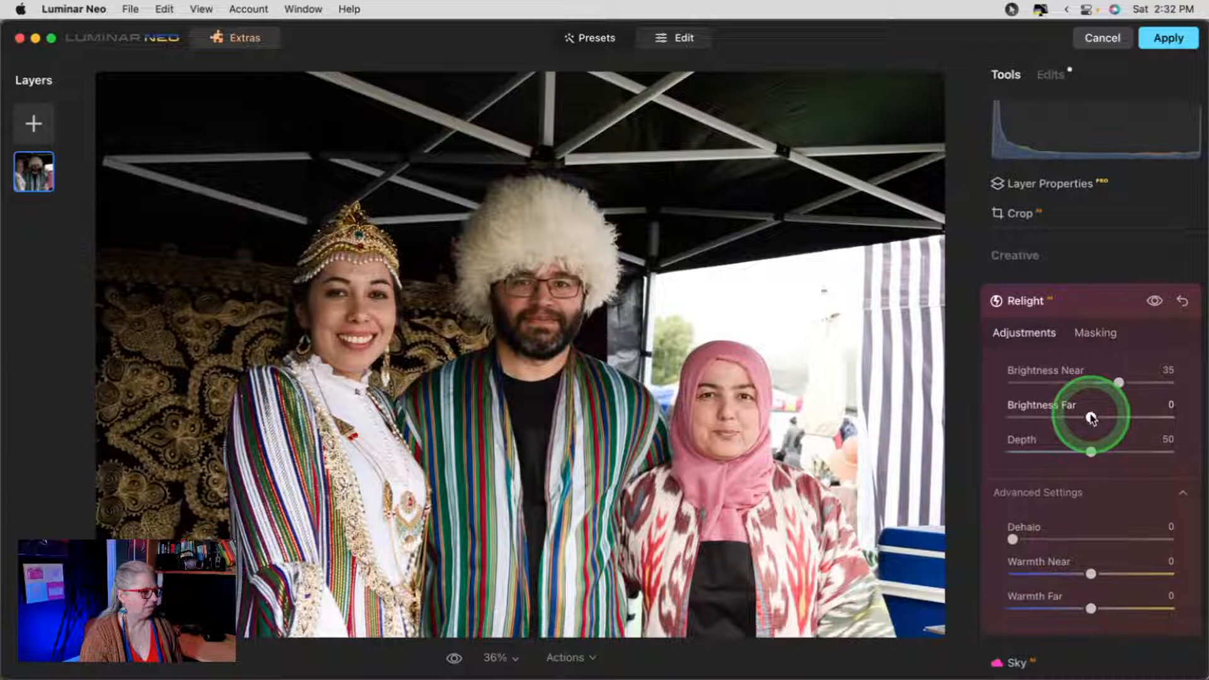
left_click_drag(1091, 417, 1064, 416)
left_click_drag(1118, 383, 1124, 382)
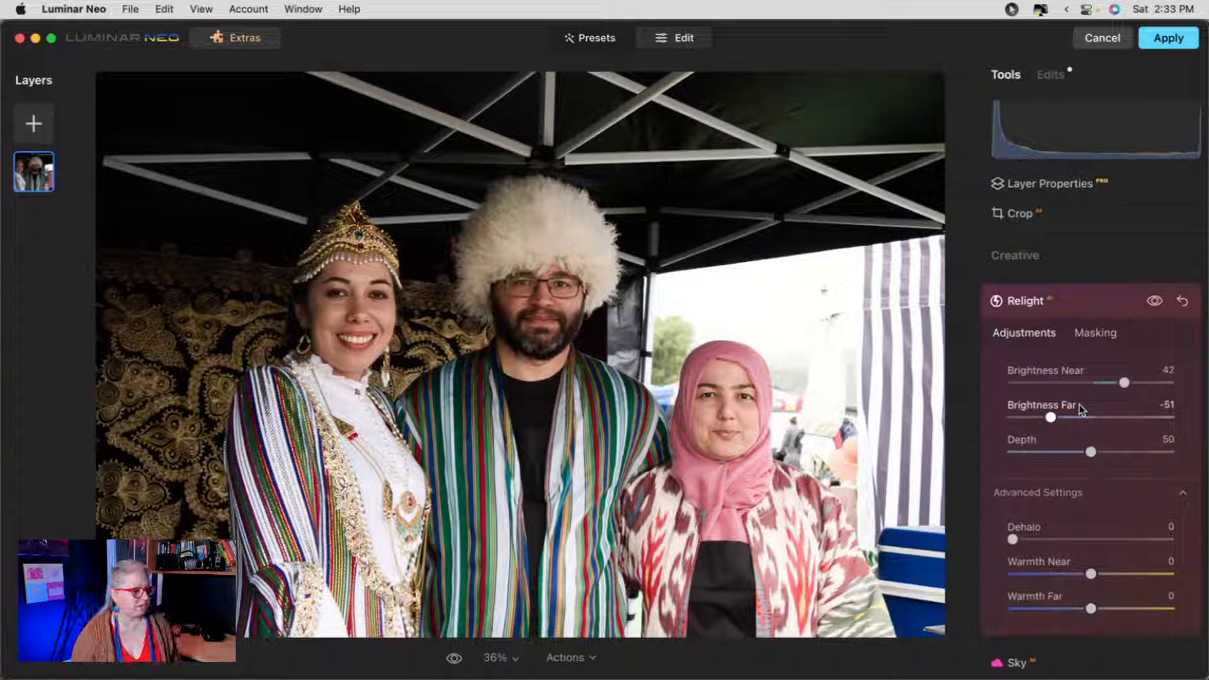
left_click(1154, 301)
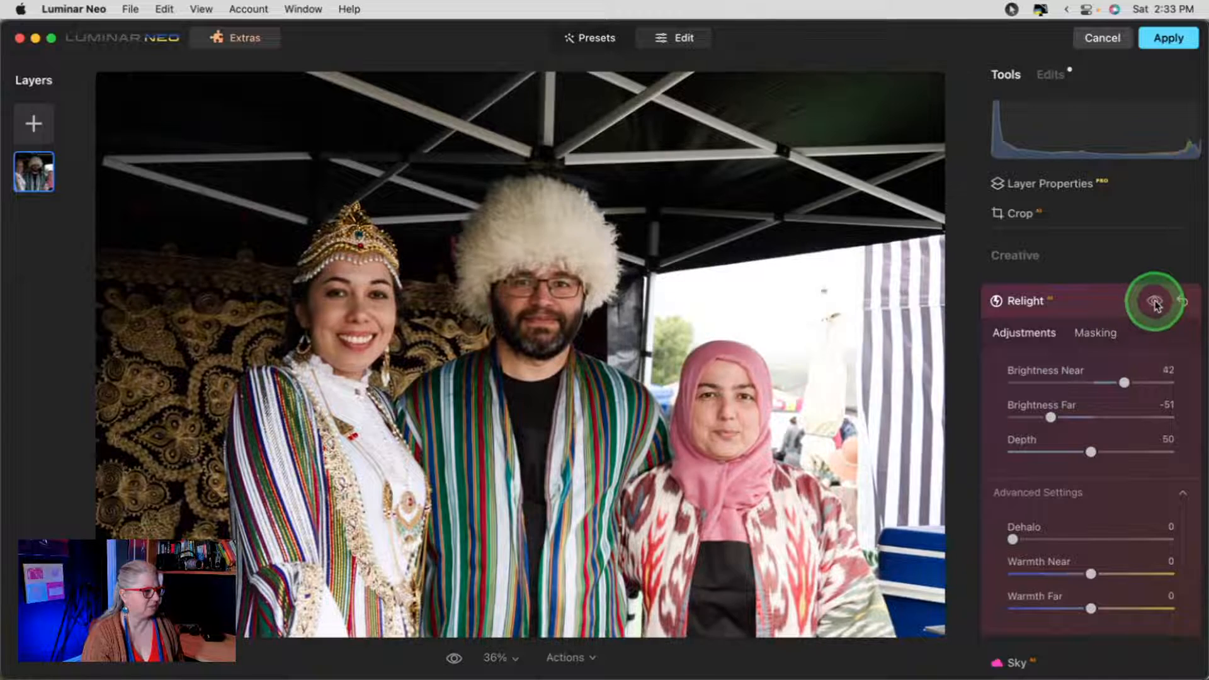
left_click(1154, 301)
left_click(1155, 301)
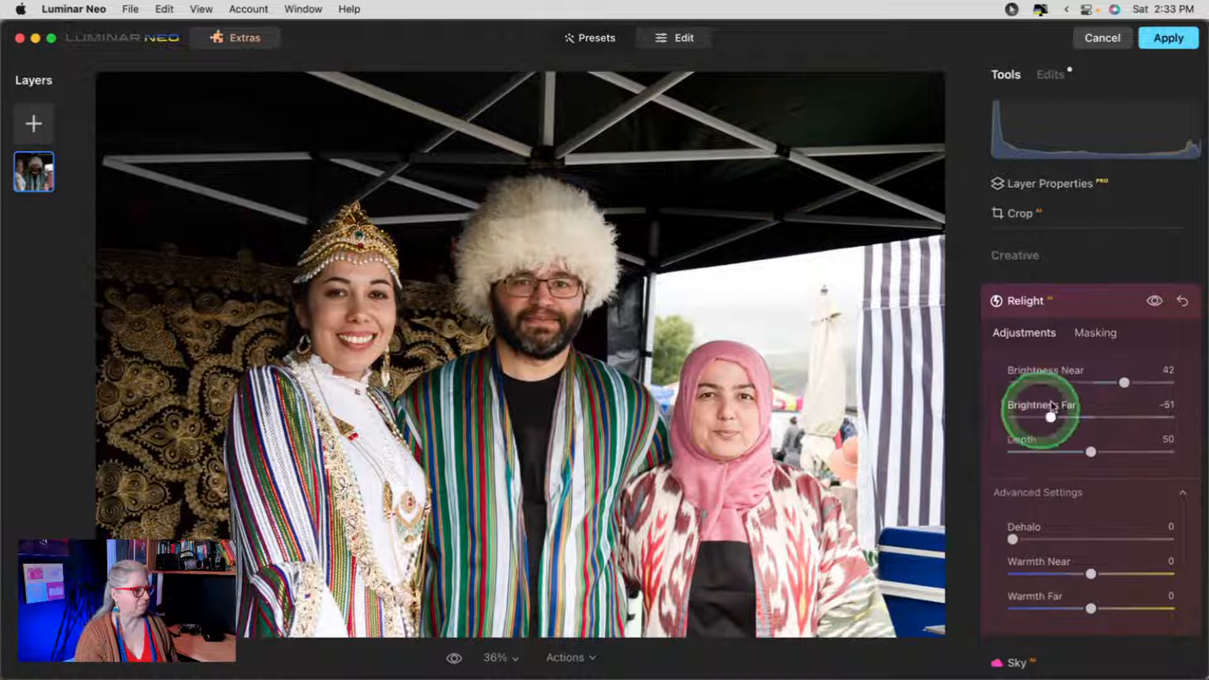
- Set Relight's Brightness Near to 28, Brightness Far to -63 and Warmth Far to -9
left_click_drag(1123, 382, 1113, 380)
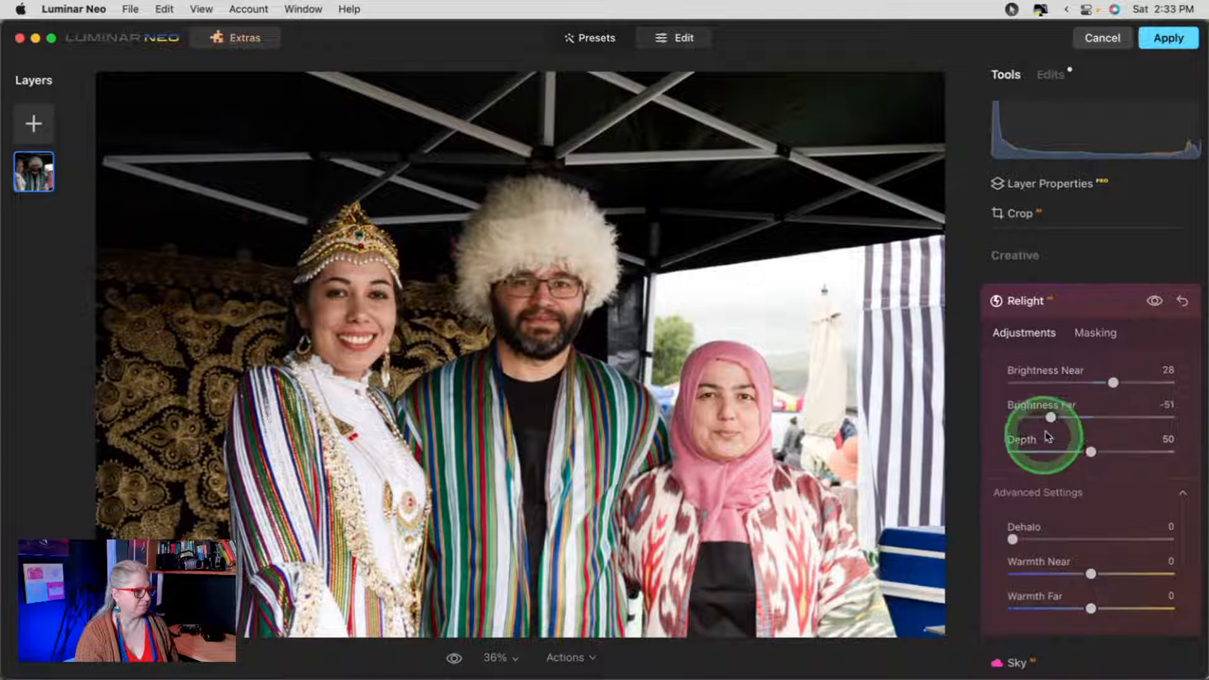
mouse_move(1039, 418)
left_mouse_down()
mouse_move(1012, 416)
mouse_move(1042, 417)
left_mouse_up()
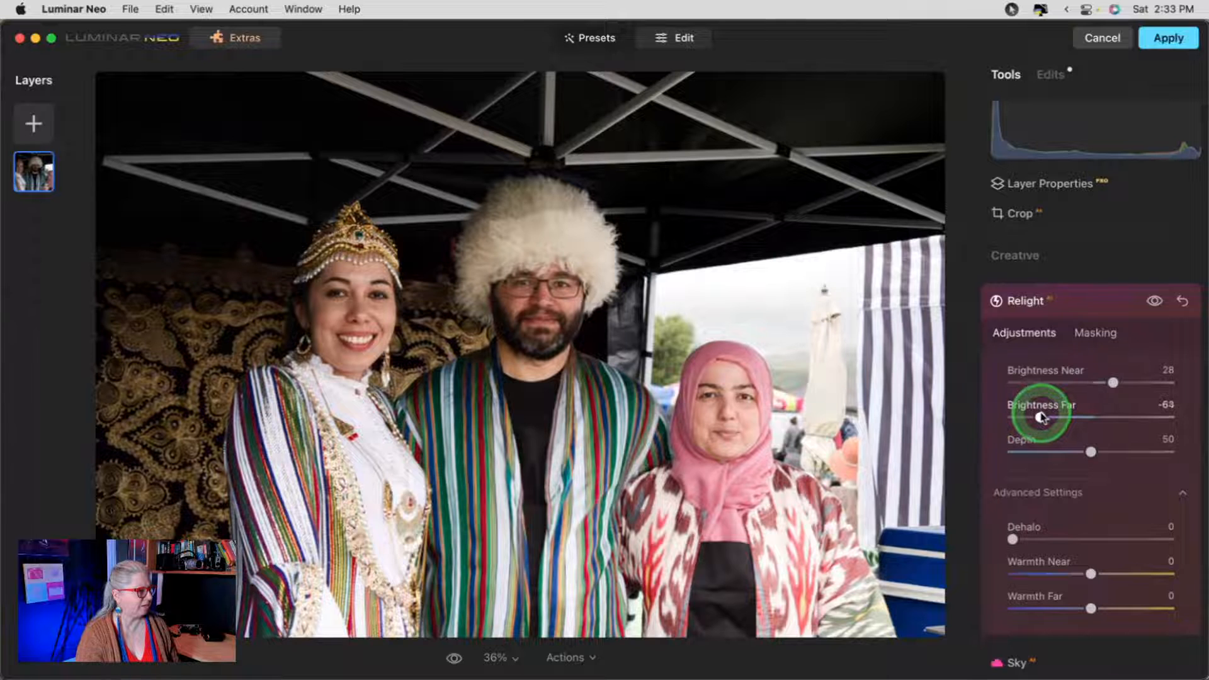
left_click(1012, 540)
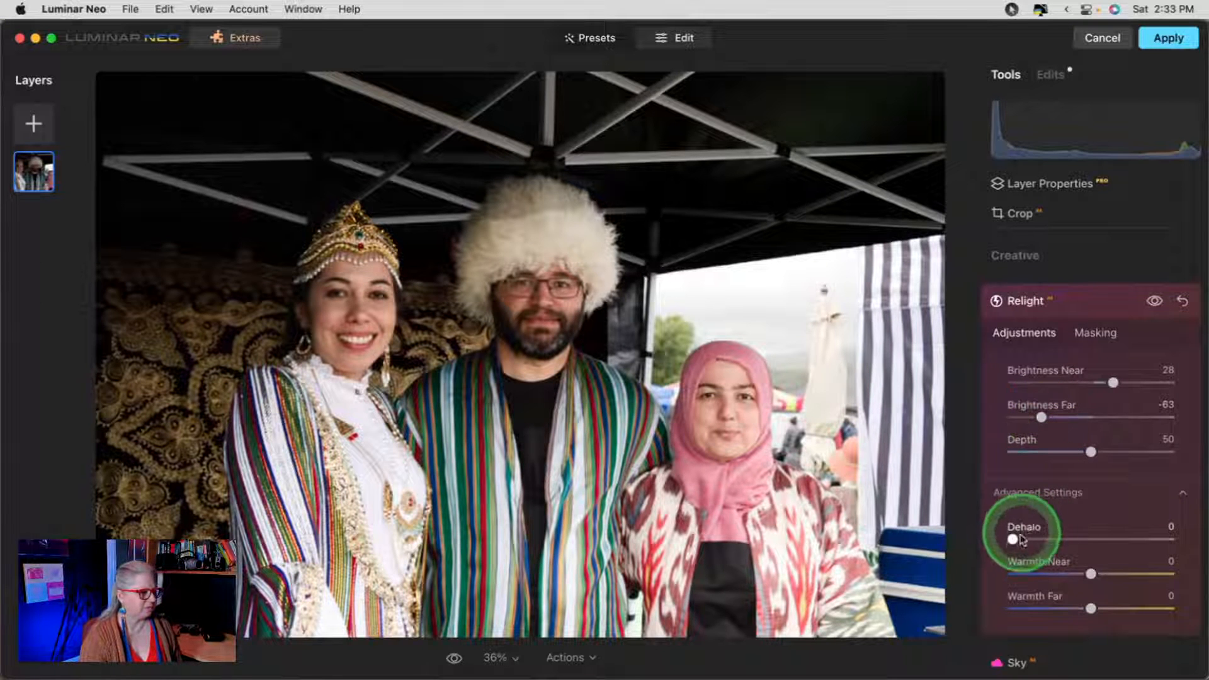
left_click(1078, 617)
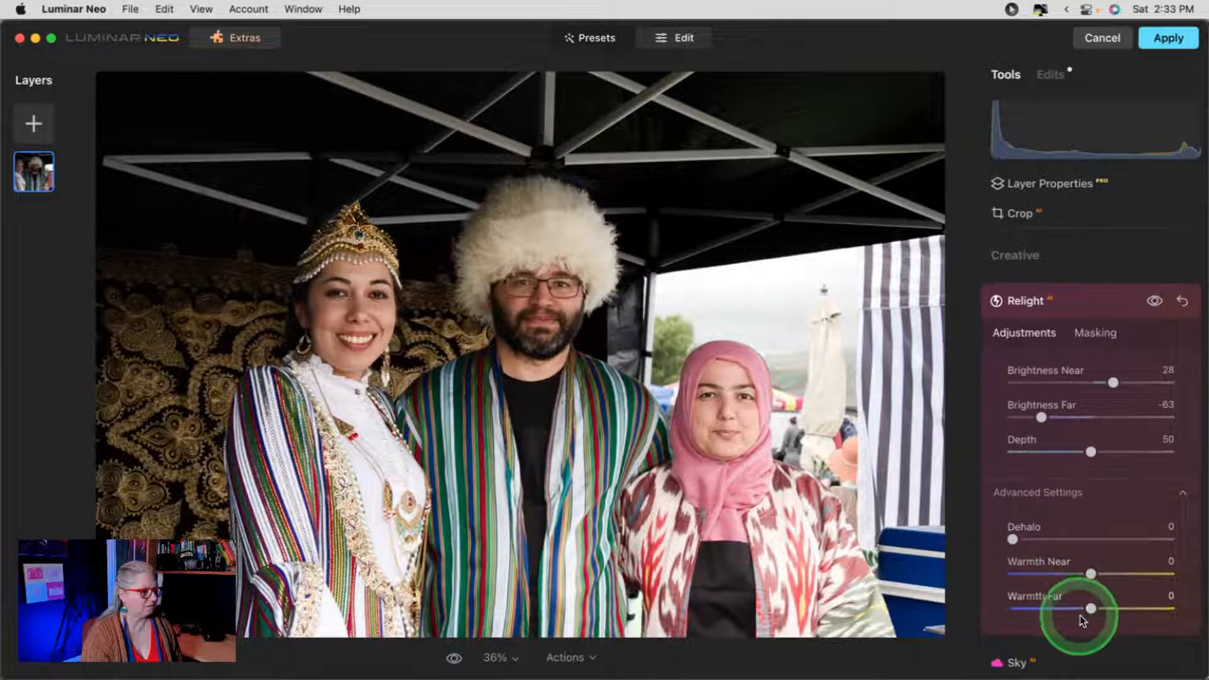
mouse_move(1092, 610)
left_mouse_down()
mouse_move(1080, 608)
mouse_move(1141, 608)
mouse_move(1076, 606)
left_mouse_up()
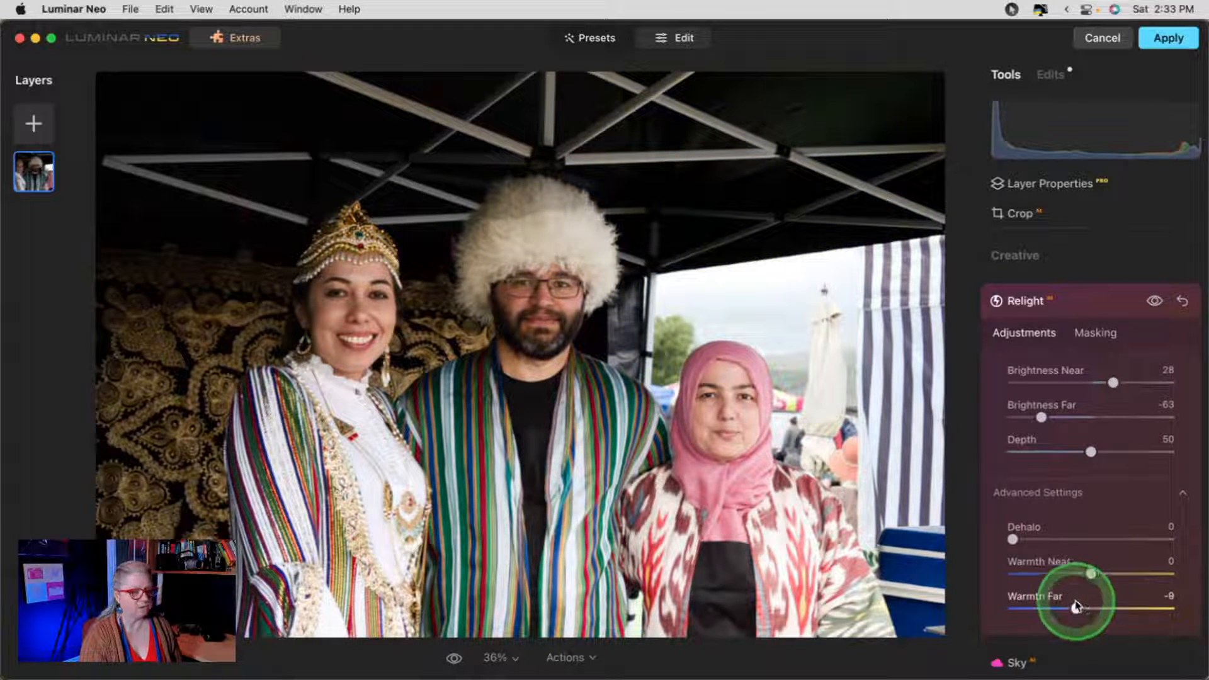
- Try different Relight Depth and Brightness Far amounts, settling on Depth 58 and Brightness Far -76
left_click(1071, 491)
left_click_drag(1090, 451, 1128, 447)
left_click_drag(1041, 418, 999, 405)
left_click(1124, 451)
mouse_move(1125, 451)
left_mouse_down()
mouse_move(1152, 452)
mouse_move(1129, 451)
left_mouse_up()
left_click_drag(1012, 417, 1046, 417)
mouse_move(1129, 451)
left_mouse_down()
mouse_move(1080, 451)
mouse_move(1097, 449)
left_mouse_up()
- Erase the Relight effect from the man's fur hat with a mask brush, reduce the brush size to 52, and return to Relight's adjustments
left_click(1091, 332)
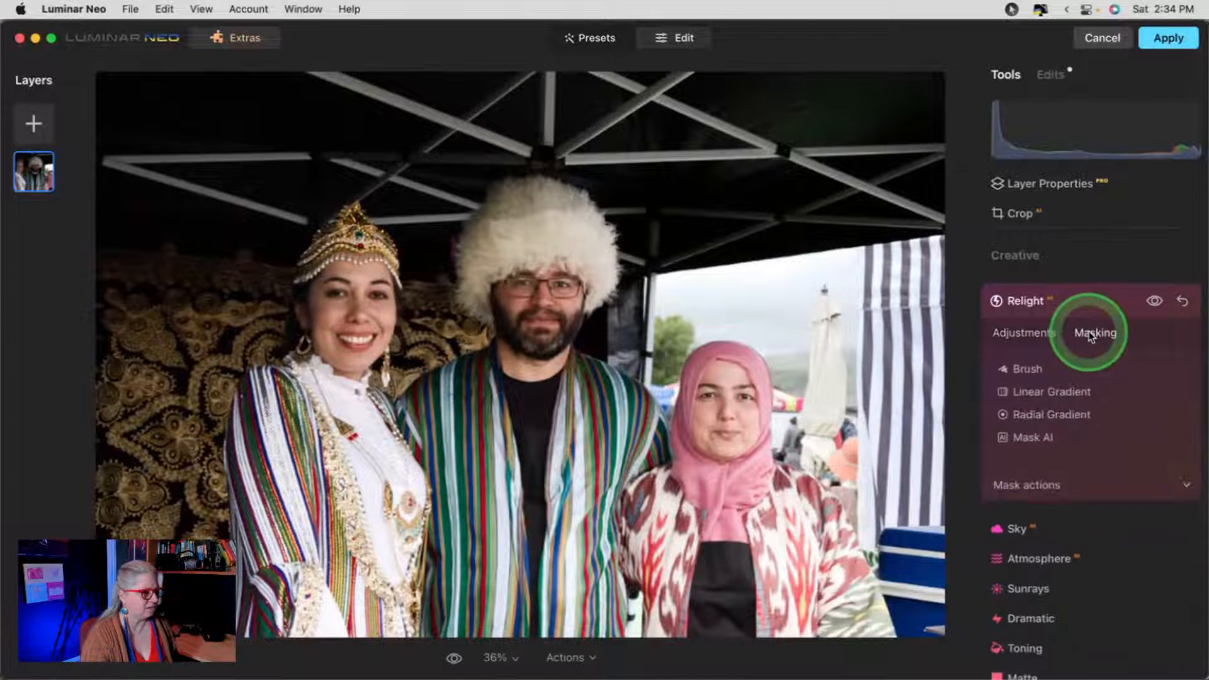
left_click(1023, 368)
left_click(1042, 391)
left_click(1127, 399)
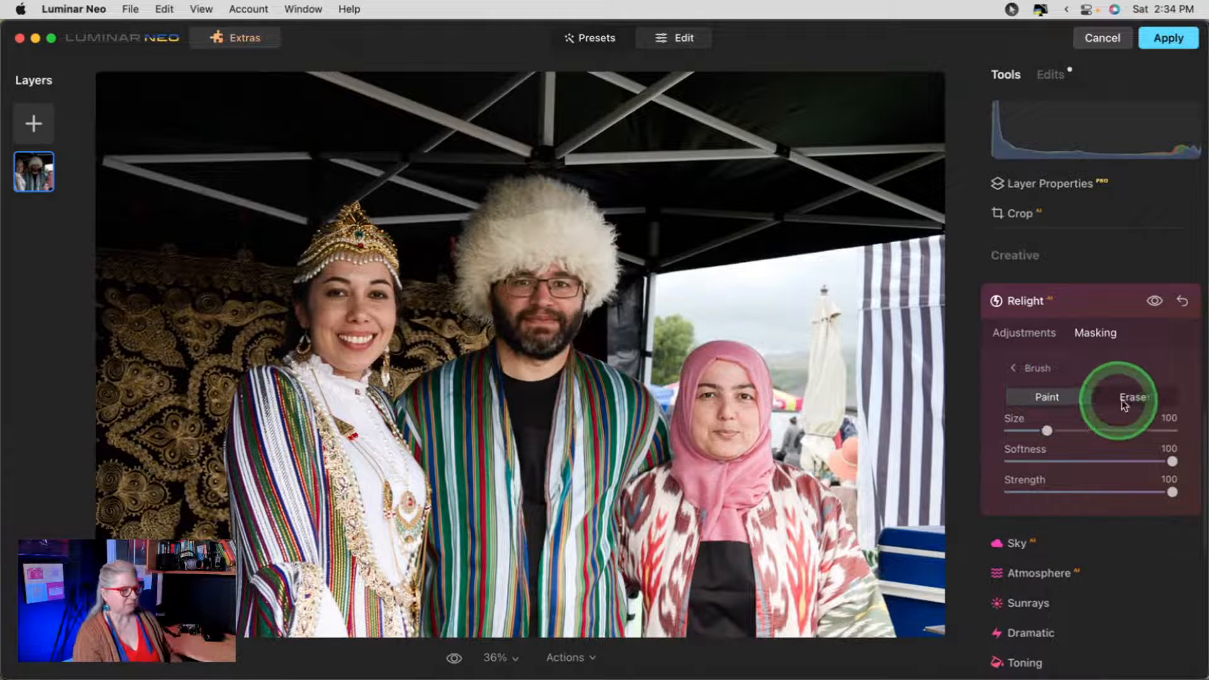
mouse_move(562, 269)
left_mouse_down()
mouse_move(529, 258)
mouse_move(520, 229)
mouse_move(491, 232)
mouse_move(522, 207)
mouse_move(562, 206)
mouse_move(504, 199)
mouse_move(475, 243)
mouse_move(574, 224)
mouse_move(568, 213)
mouse_move(500, 224)
left_mouse_up()
key("bracketleft")
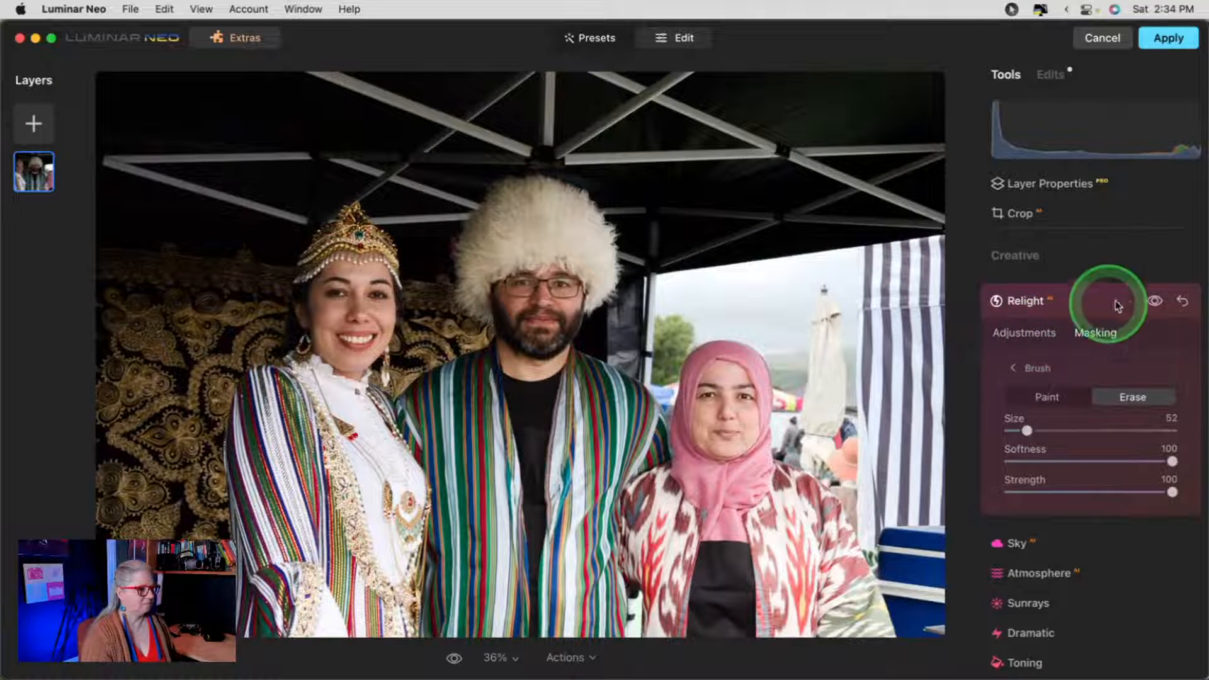
left_click(1036, 367)
left_click(1033, 337)
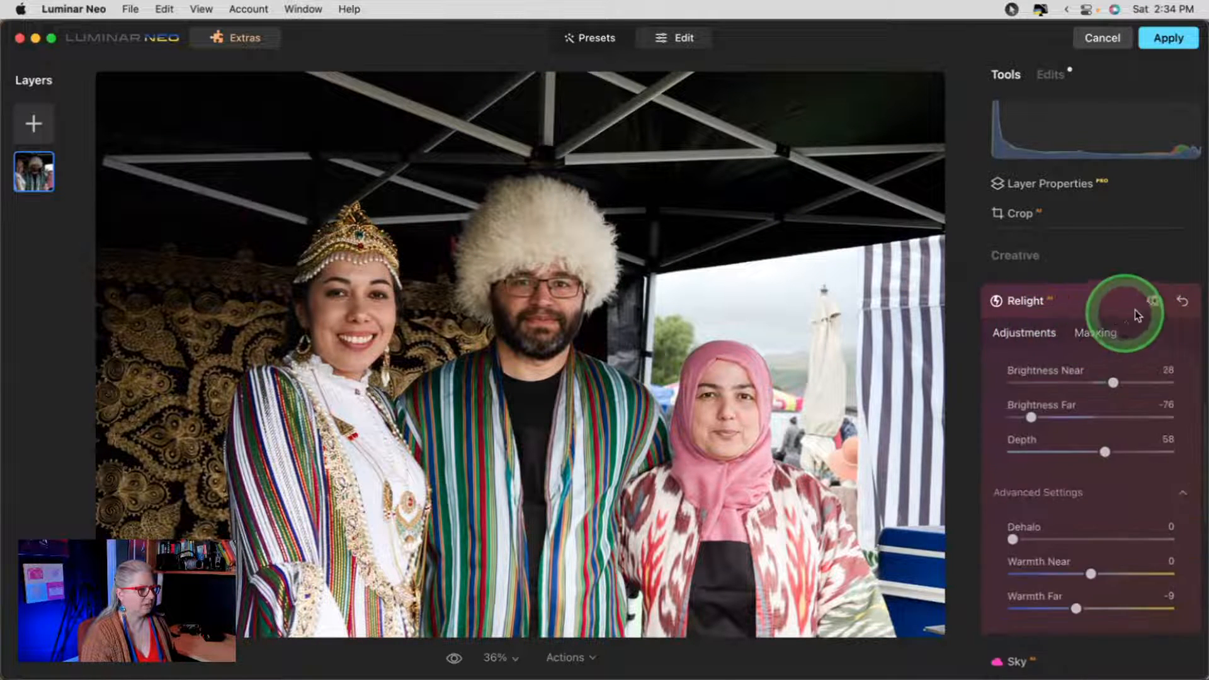
- Compare the photo with and without the Relight effect several times
left_click(1154, 302)
left_click(1154, 302)
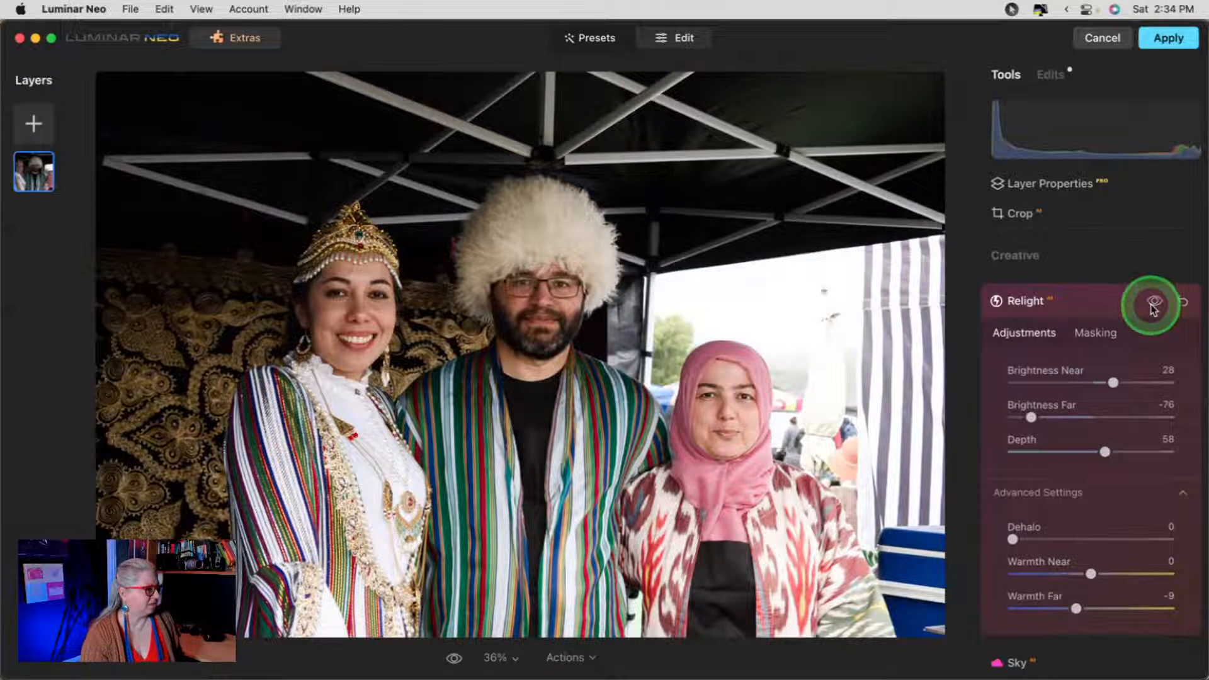
left_click(1154, 303)
left_click(1154, 302)
left_click(1155, 302)
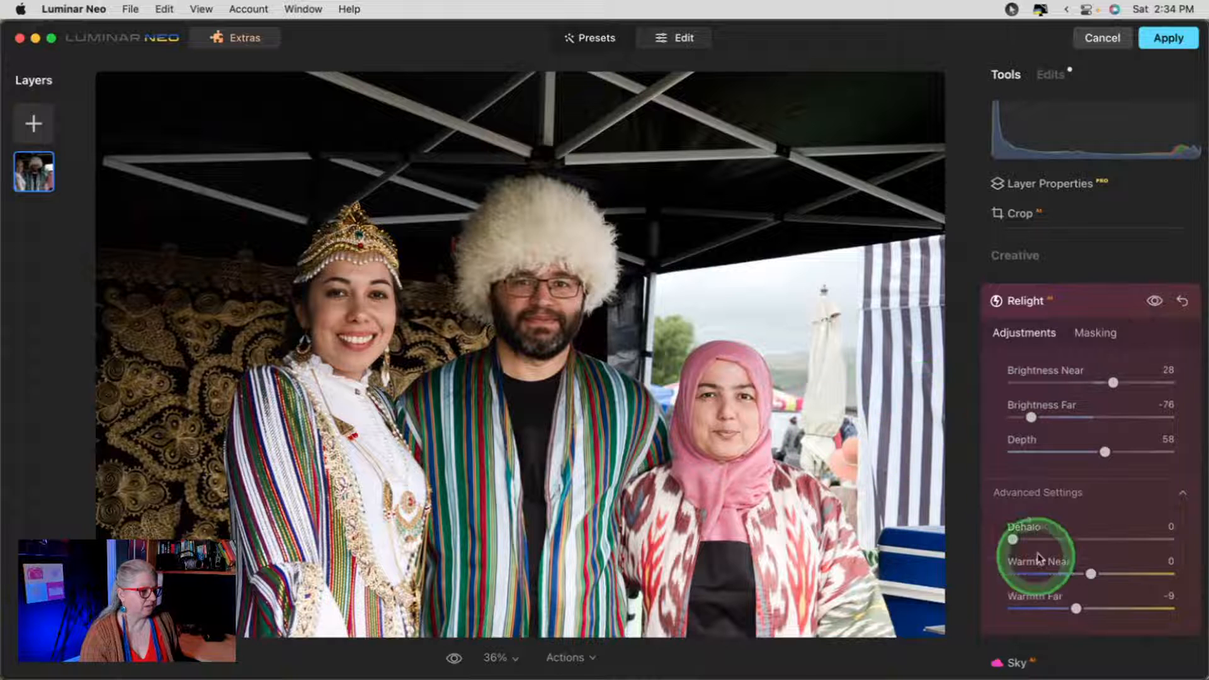
- Try Relight's Depth at 0, settle on Depth about 43 and Brightness Far about -72, and collapse the tool
left_click_drag(1103, 451, 918, 445)
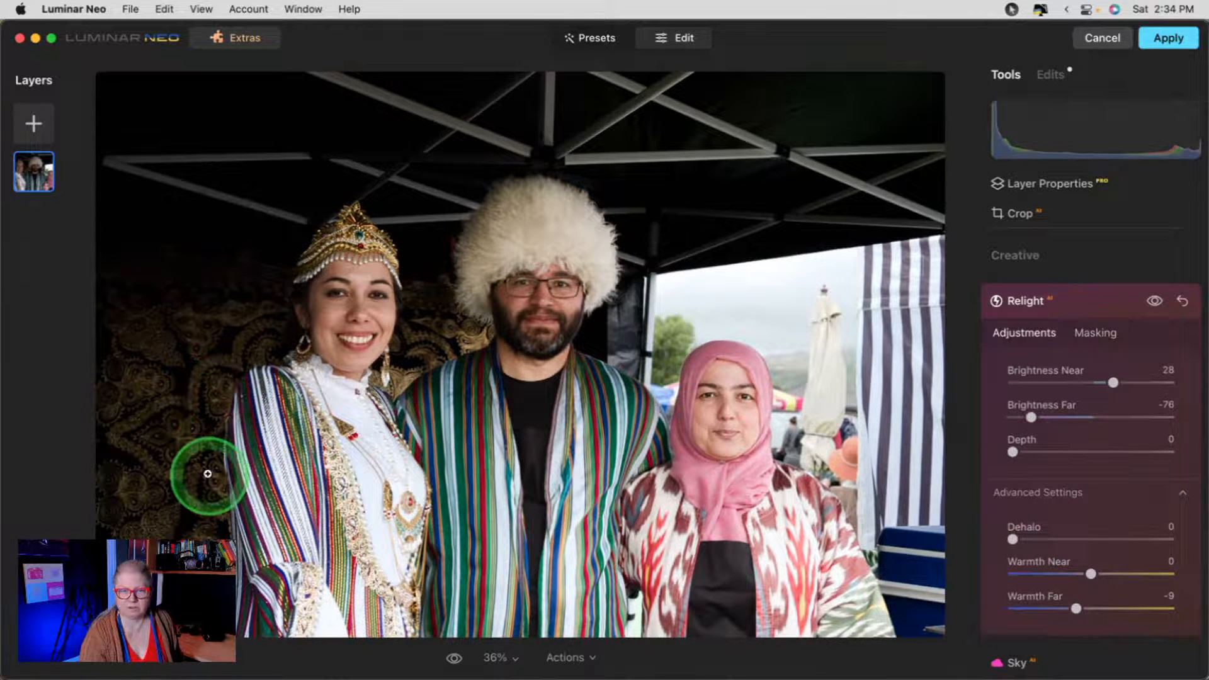
left_click_drag(1013, 452, 1094, 446)
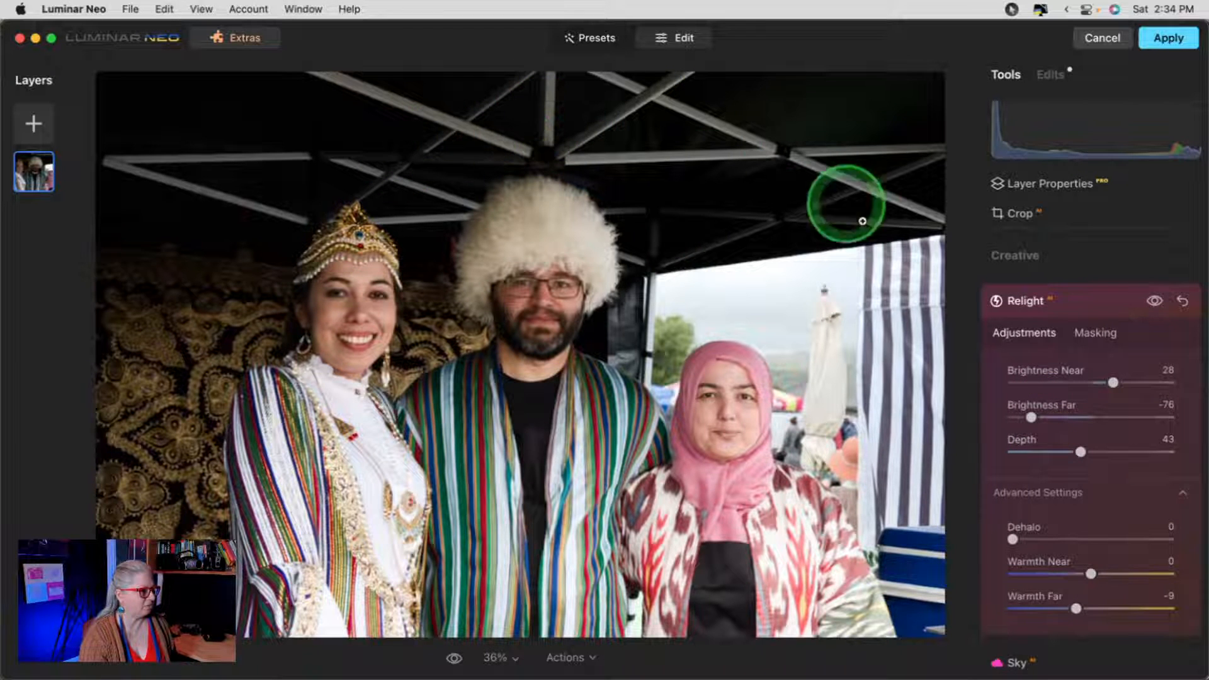
left_click_drag(1031, 418, 1029, 420)
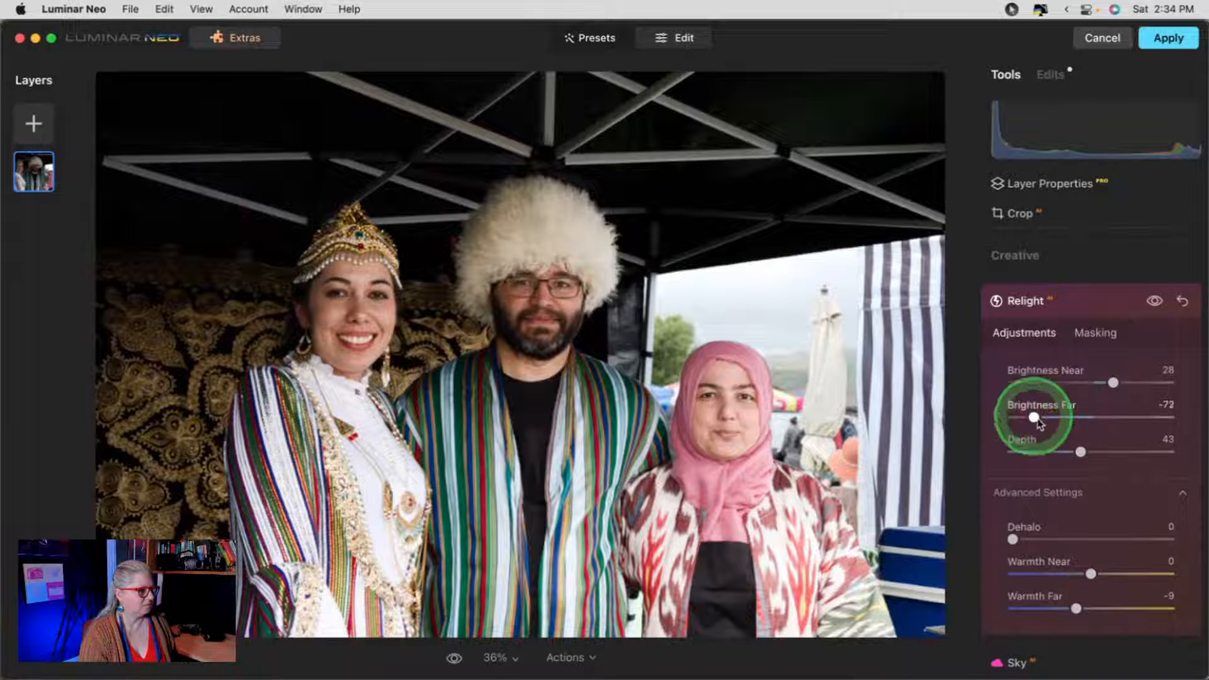
left_click_drag(1081, 451, 1079, 452)
left_click(1091, 301)
- Brighten the three people's faces by setting Face Light to 38 in the Face tool
scroll(1090, 302, "down", 3)
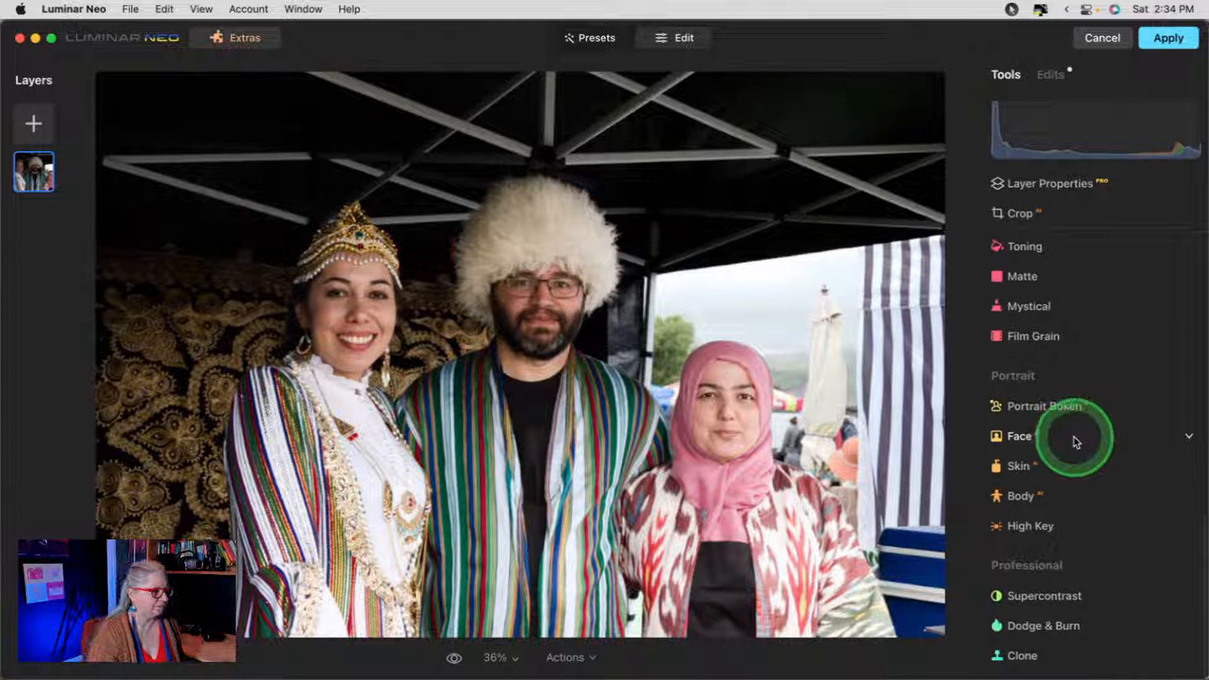
left_click(1050, 438)
left_click(1050, 439)
left_click(1049, 439)
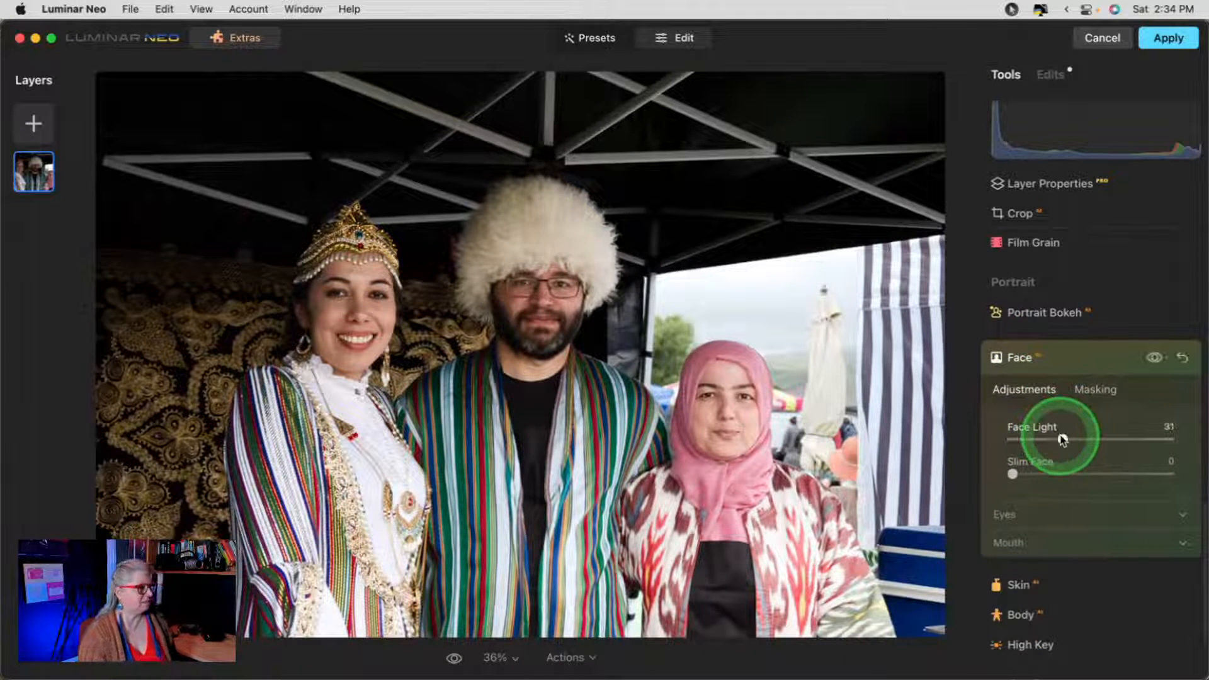
left_click_drag(1063, 440, 1073, 440)
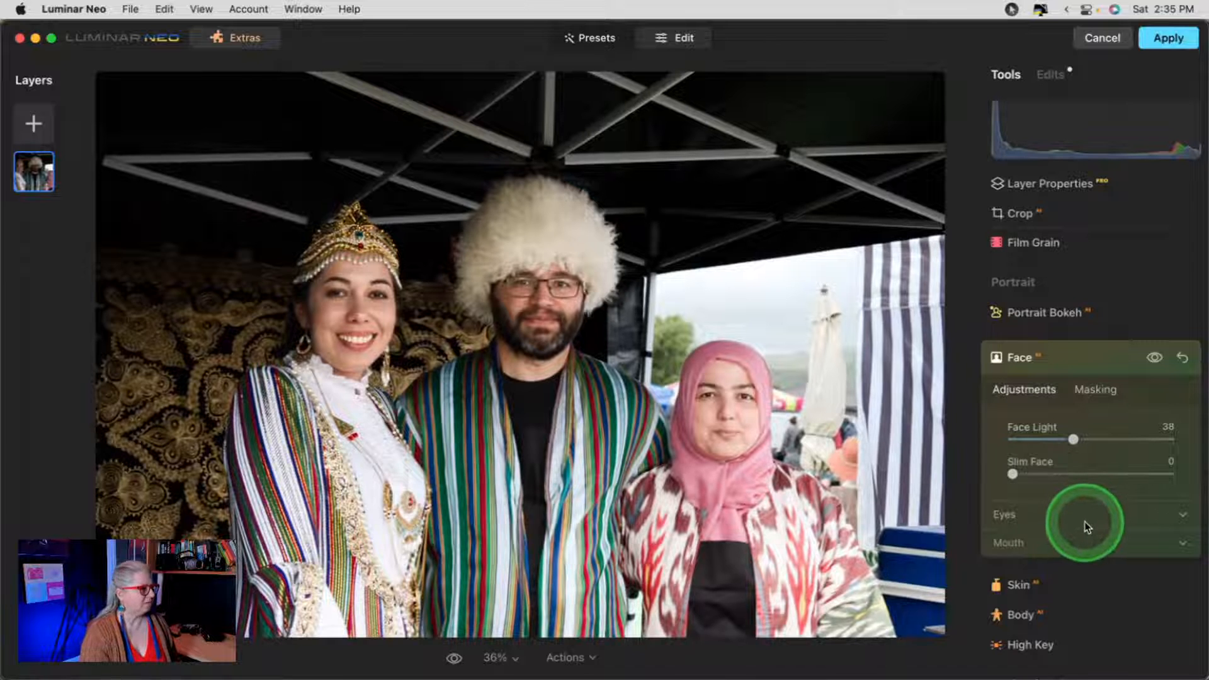
- Set Lips Darkening to 16 in the Face tool's mouth settings and collapse the tool
left_click(1059, 539)
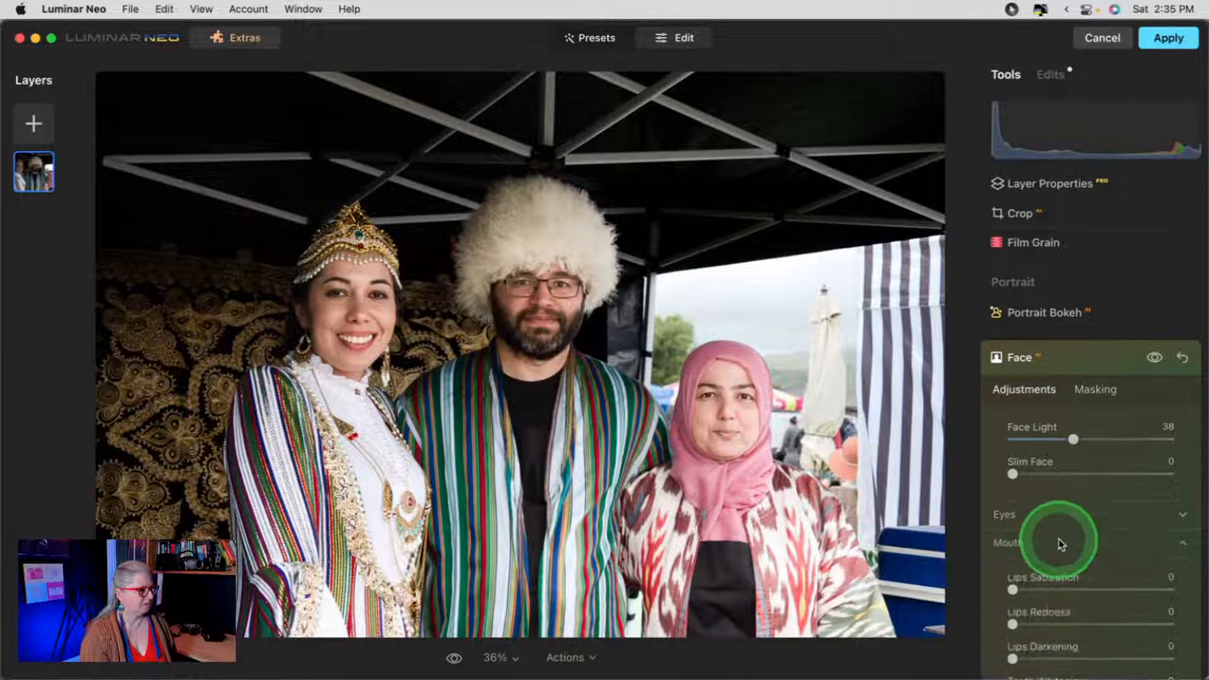
left_click_drag(1013, 463, 1038, 463)
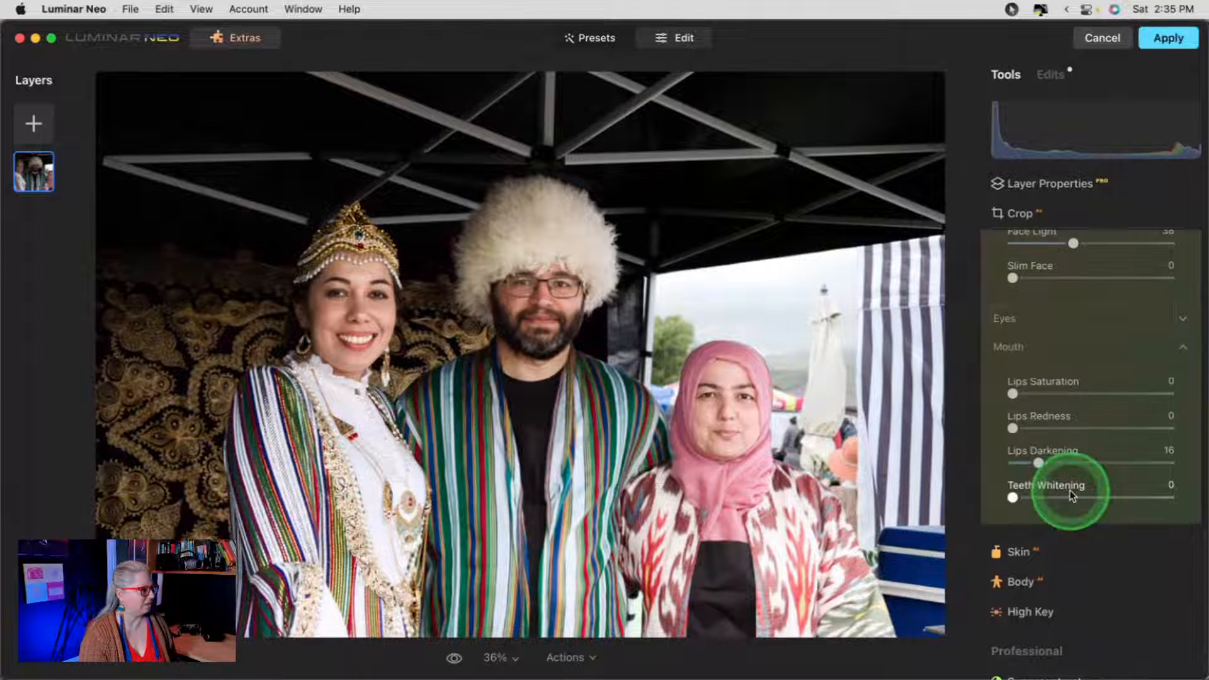
scroll(1072, 496, "up", 3)
scroll(1072, 495, "up", 2)
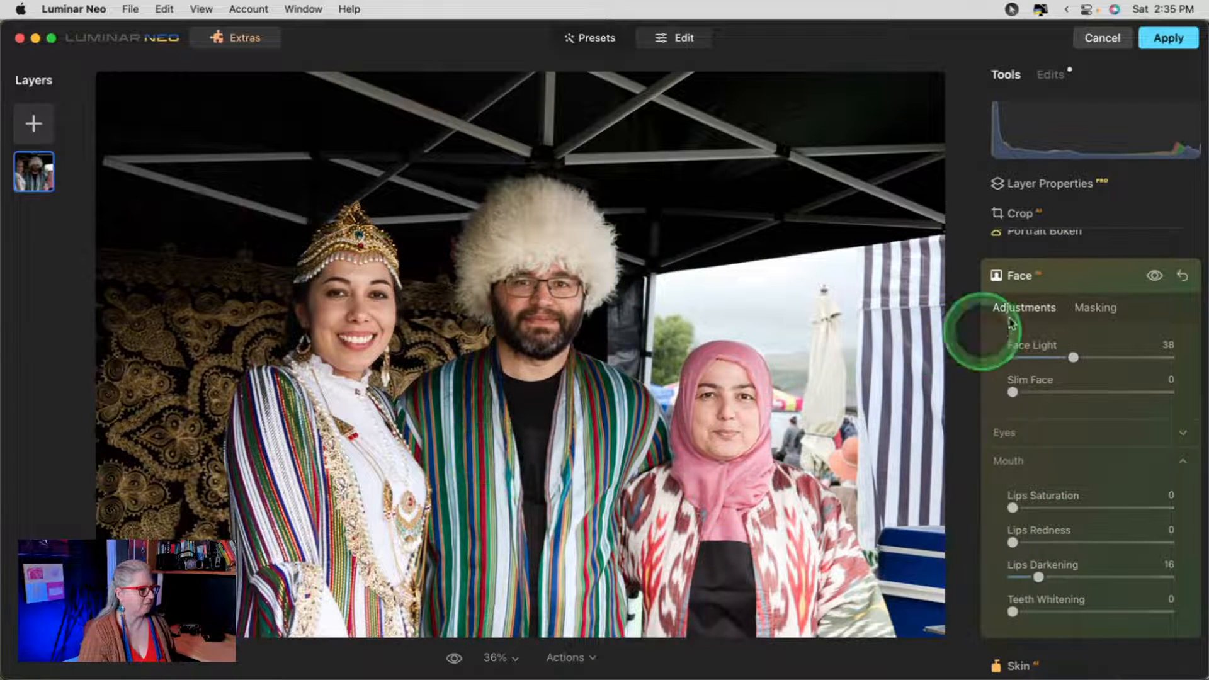
left_click(1093, 275)
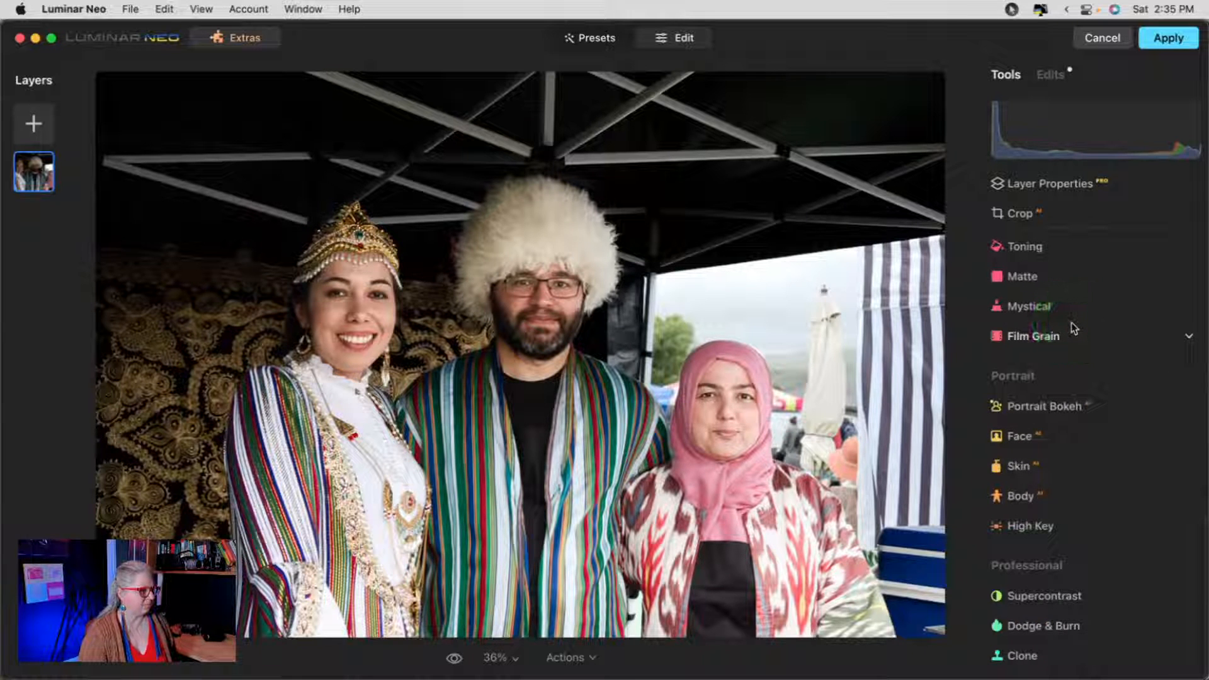
- Try Color Harmony's Color Contrast at Amount 37 with different Hue values, and reset the tool
scroll(1078, 325, "up", 5)
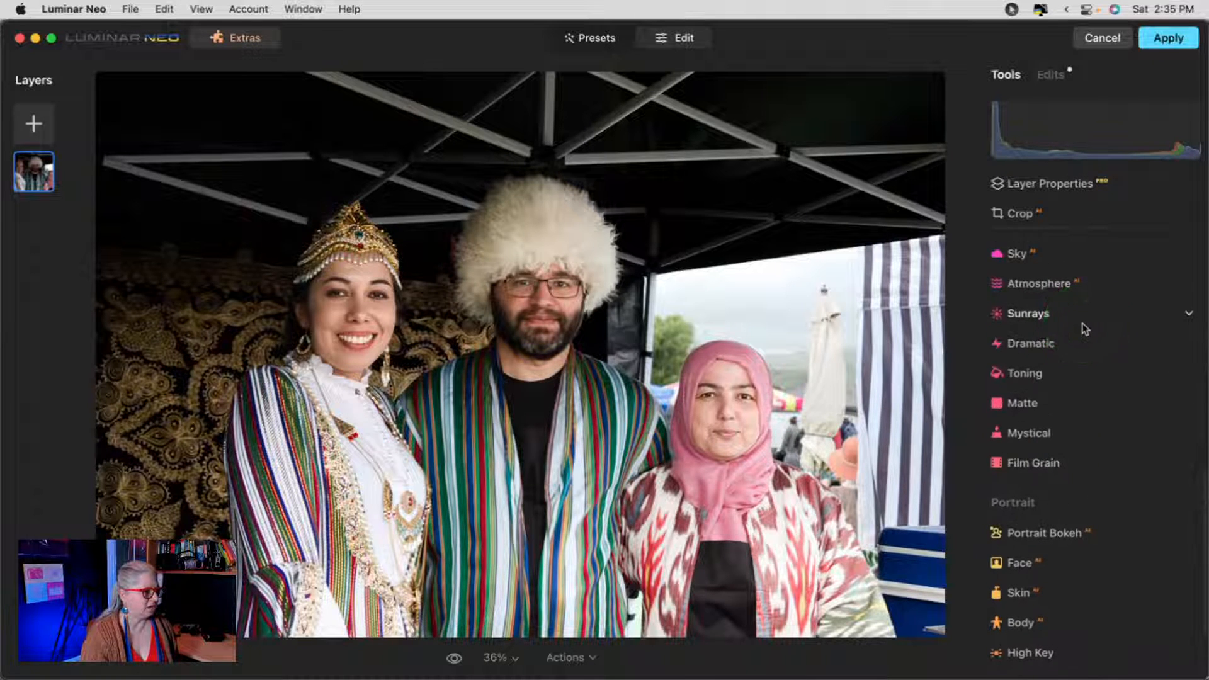
scroll(1084, 328, "up", 2)
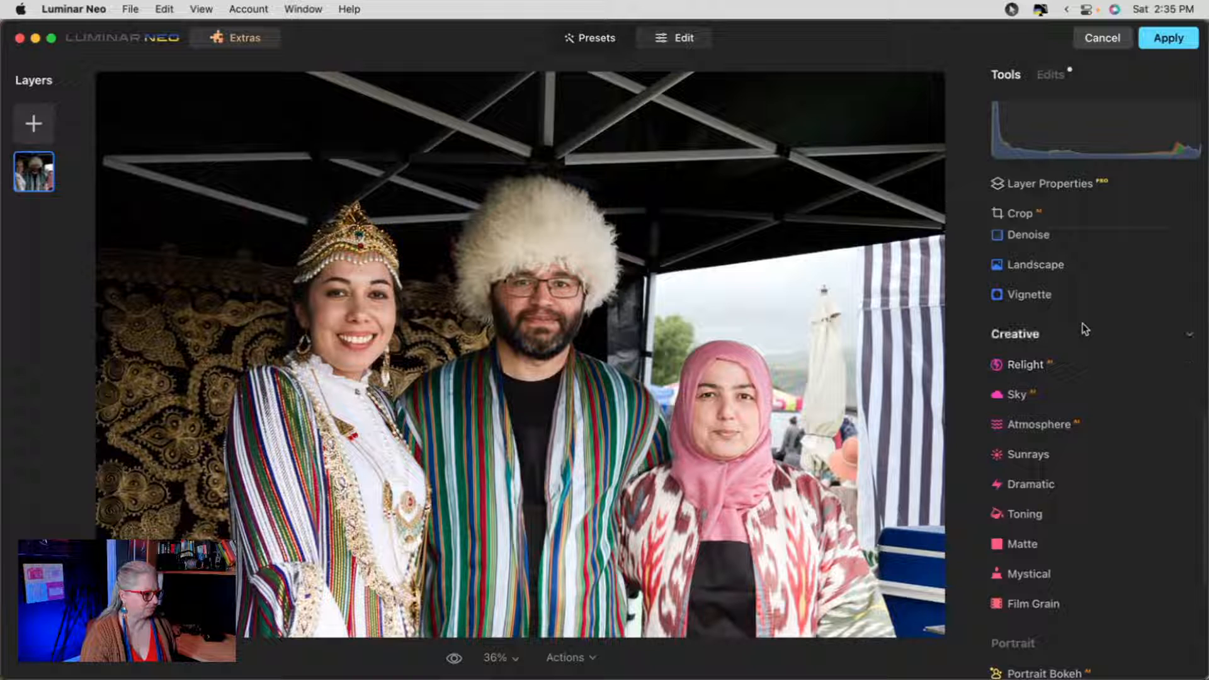
scroll(1082, 323, "up", 6)
scroll(1083, 326, "up", 10)
left_click(1063, 341)
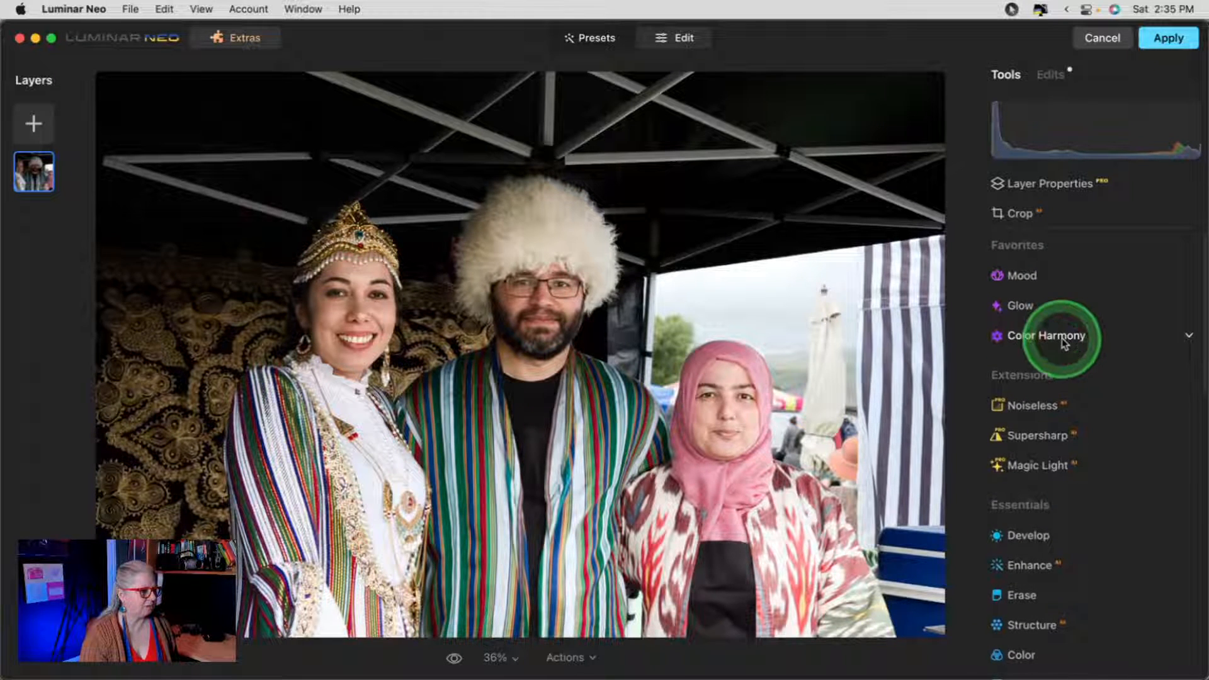
left_click(1023, 435)
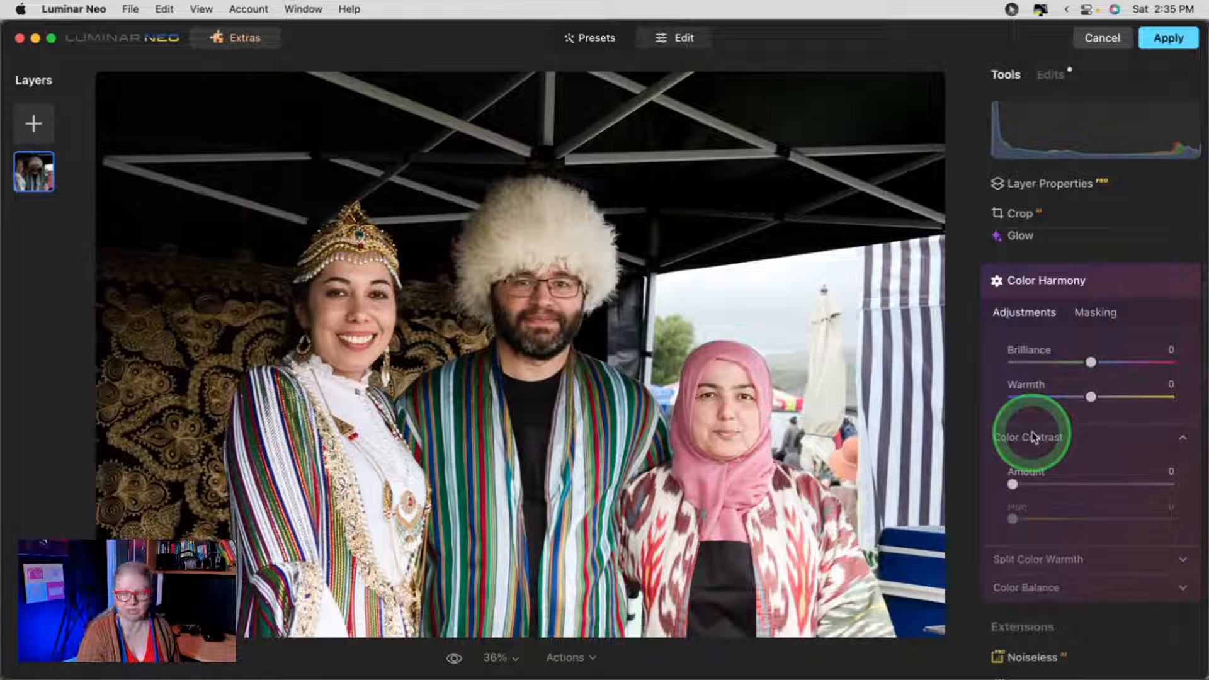
left_click(1072, 485)
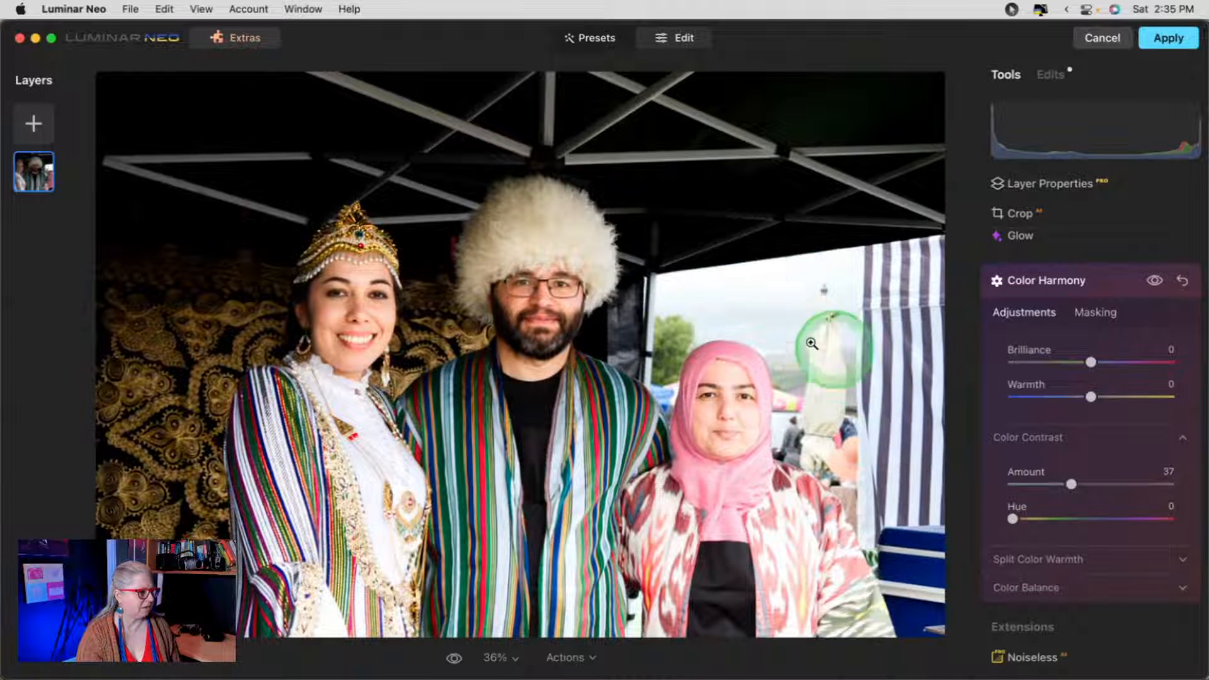
left_click_drag(1015, 518, 1080, 519)
left_click_drag(1112, 519, 998, 481)
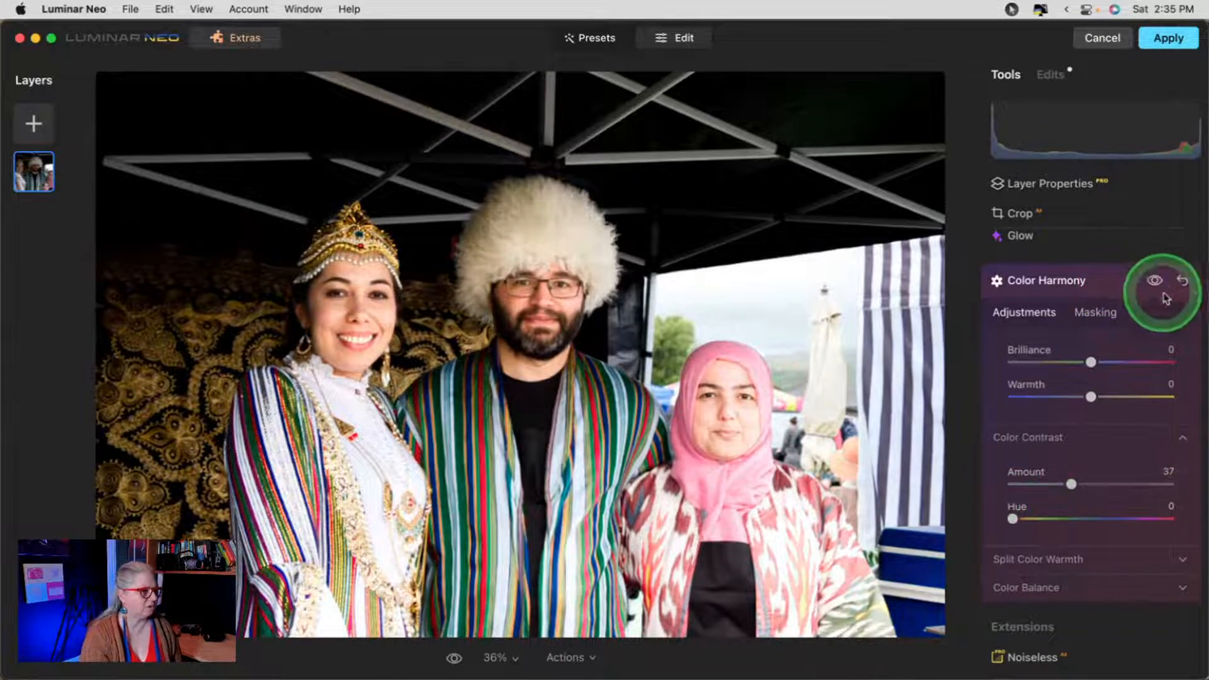
left_click(1182, 281)
left_click(1101, 282)
- Apply Supercontrast with Highlights Contrast 33, Highlights Balance 100, Midtones Contrast 48 and Midtones Balance 88
scroll(1077, 442, "down", 15)
left_click(1036, 588)
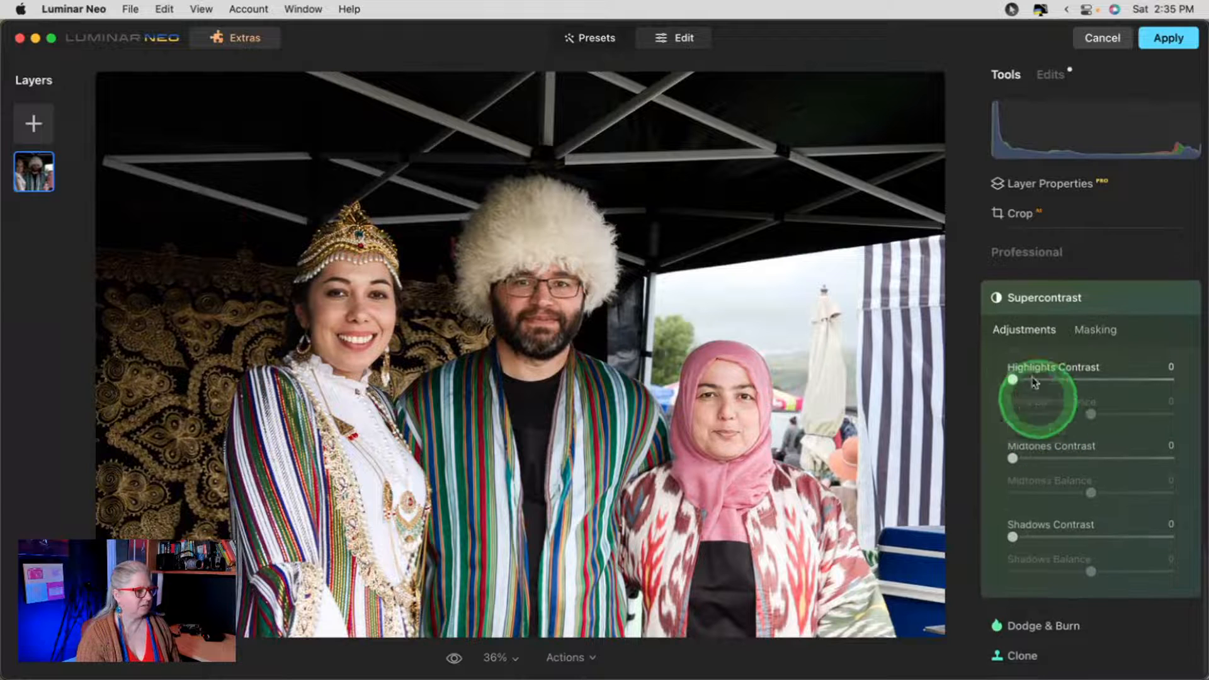
left_click_drag(1073, 383, 1163, 399)
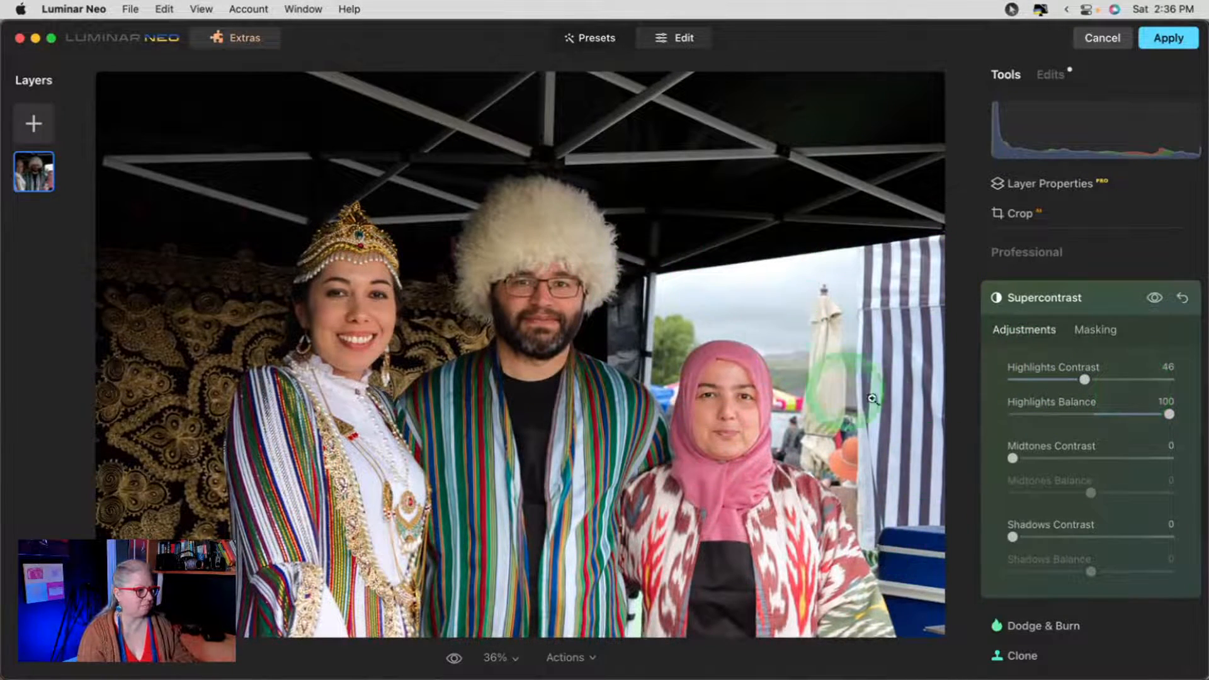
mouse_move(1085, 379)
left_mouse_down()
mouse_move(1023, 377)
mouse_move(1064, 379)
left_mouse_up()
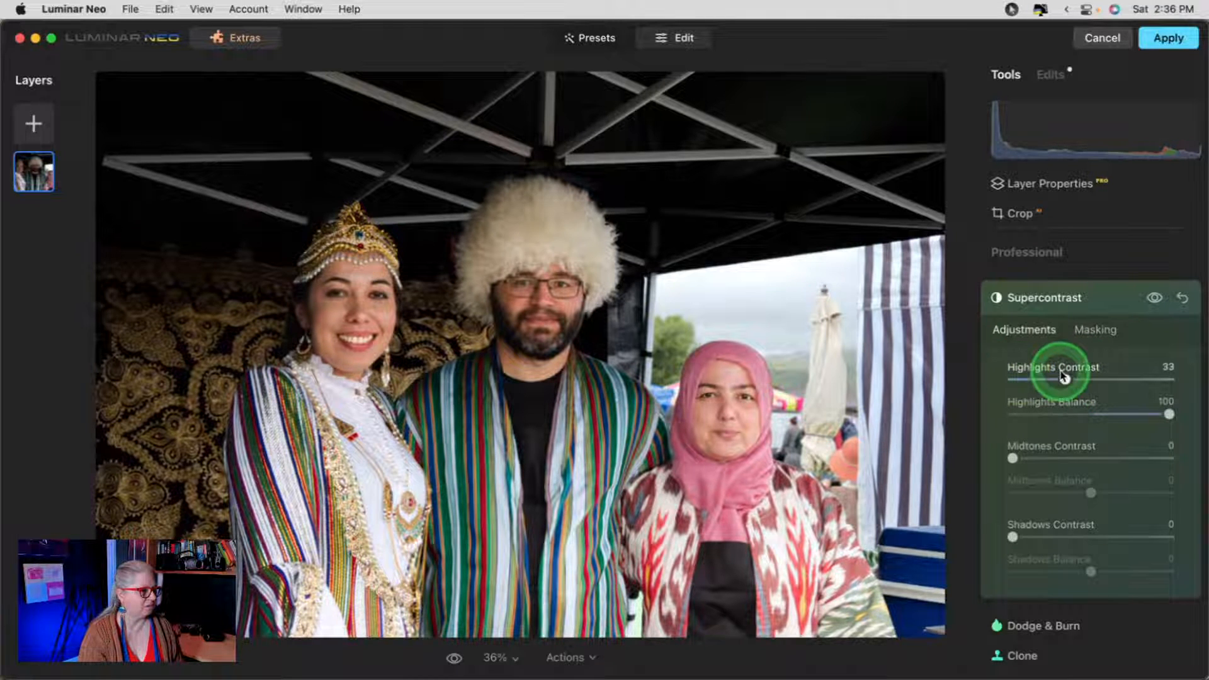
left_click_drag(1012, 457, 1164, 476)
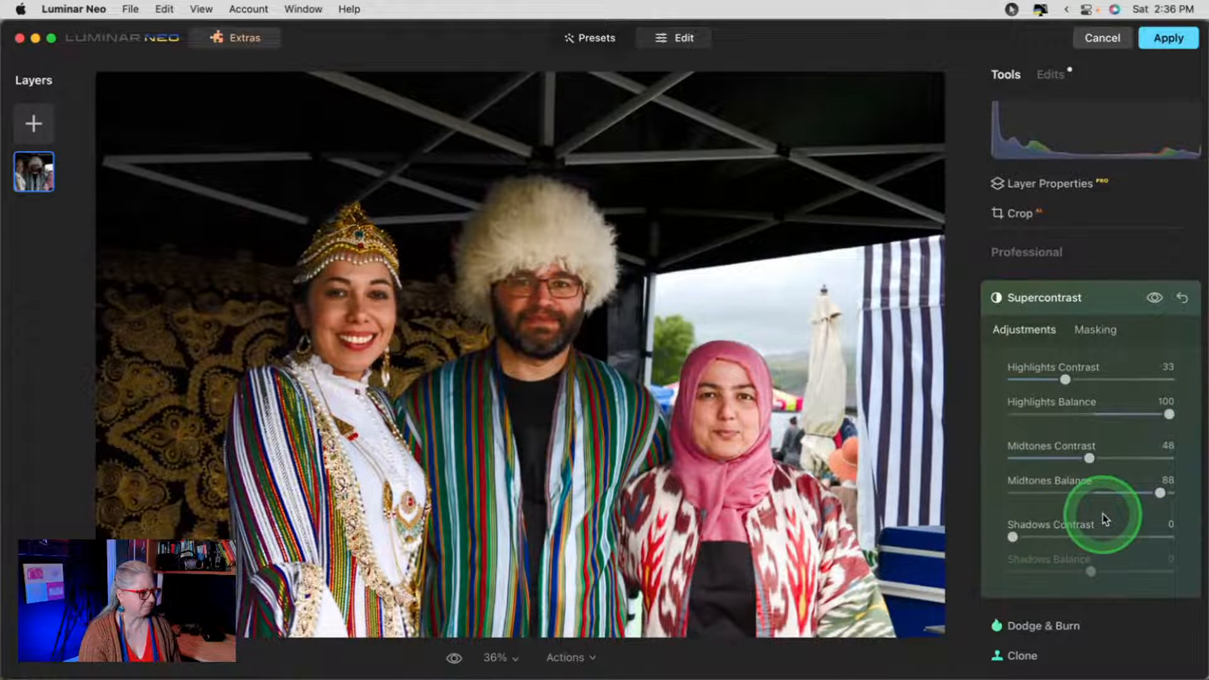
- Try adding Shadows Contrast with a raised Shadows Balance, and reset Shadows Contrast to 0
left_click(1066, 536)
left_click_drag(1089, 570, 1147, 567)
left_click(1067, 538)
double_click(1067, 538)
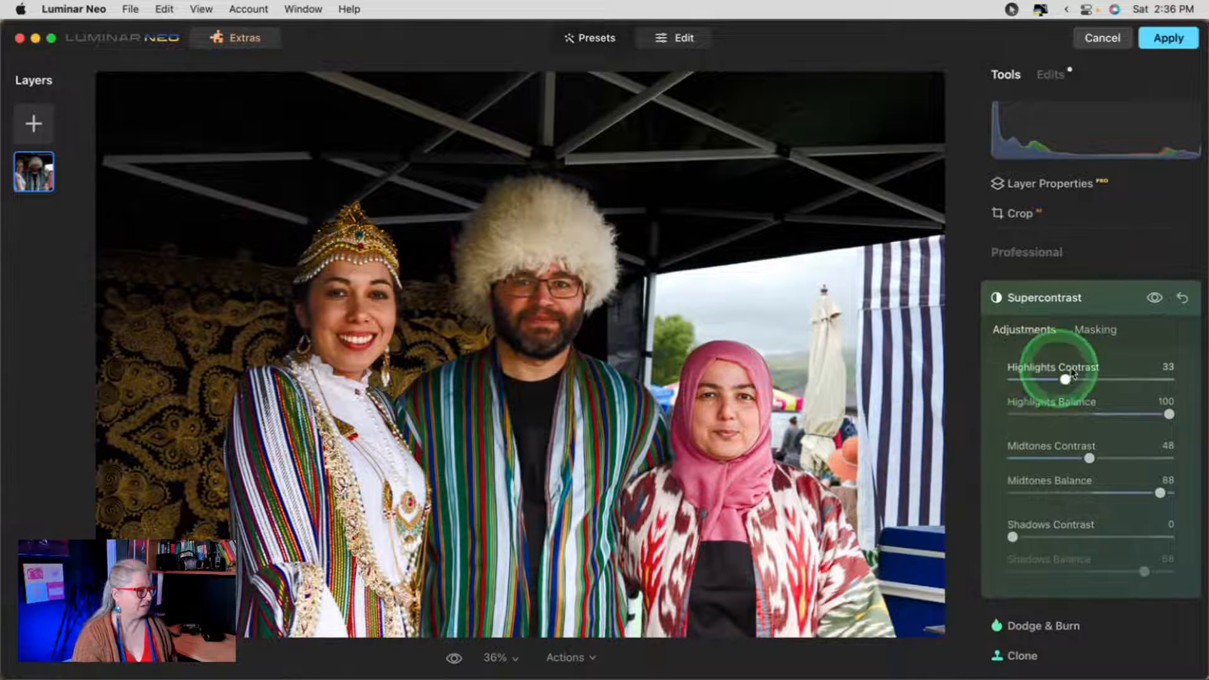
- Open the Mask AI options for the Supercontrast effect
left_click(1095, 330)
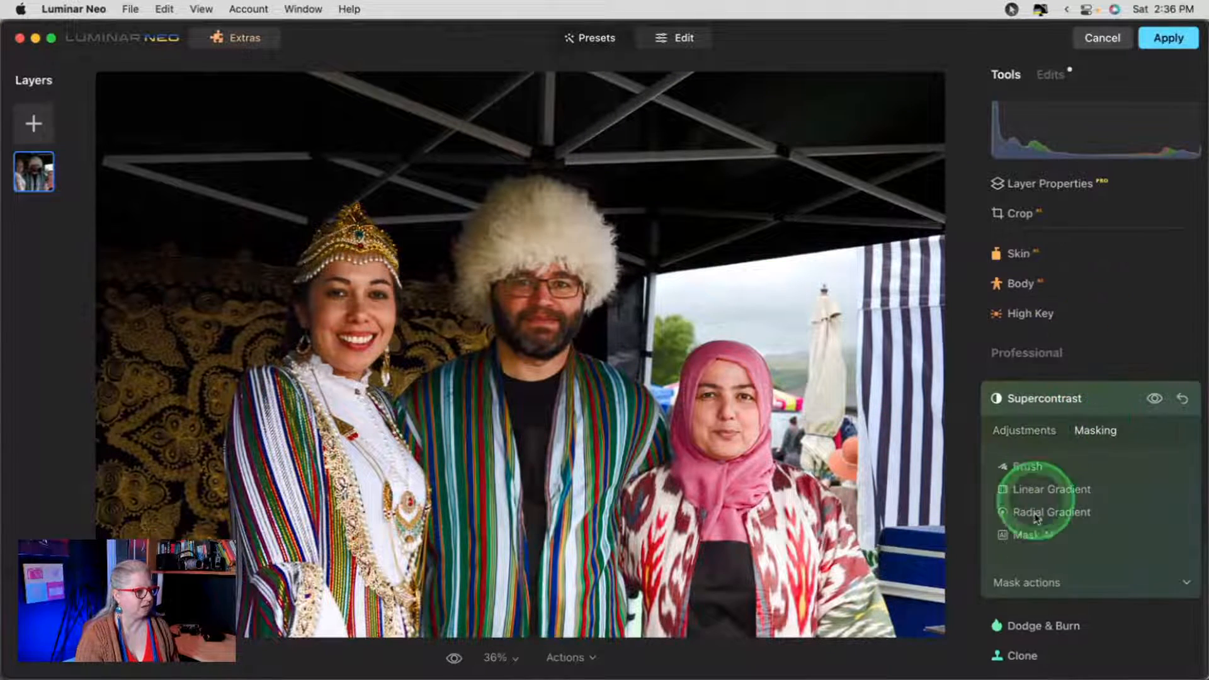
left_click(1070, 535)
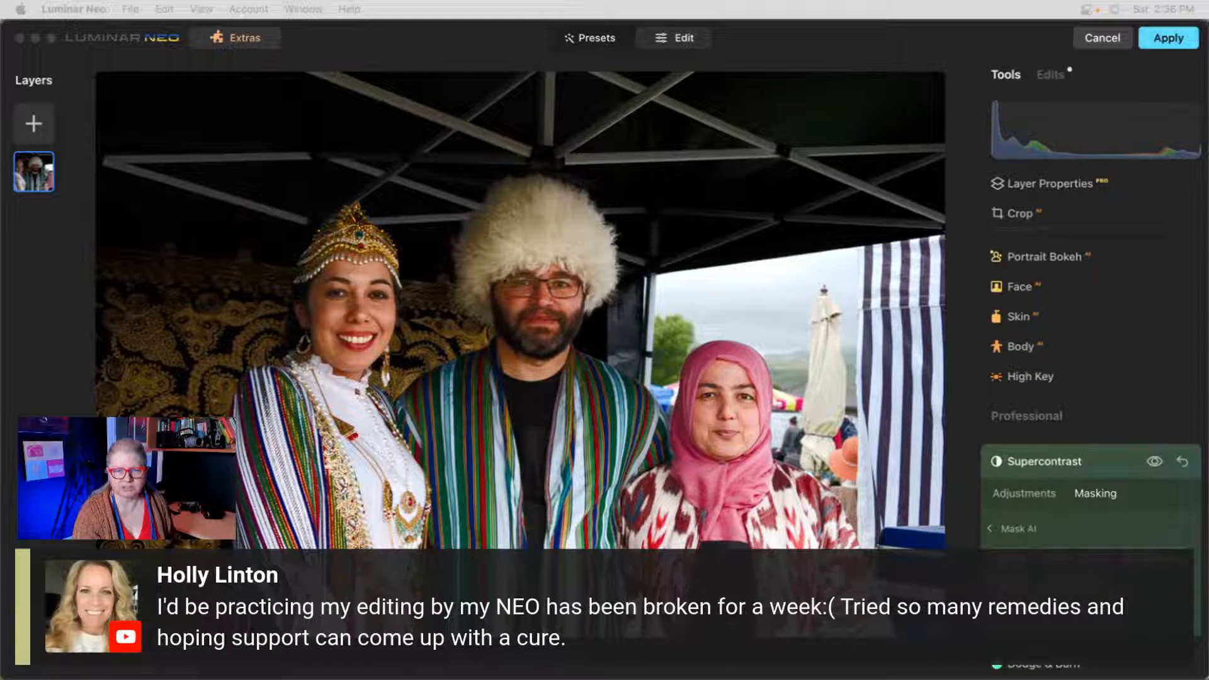
- Switch to Chrome, open the Skylum Luminar Neo page in a new tab and accept all cookies
key("super+Tab")
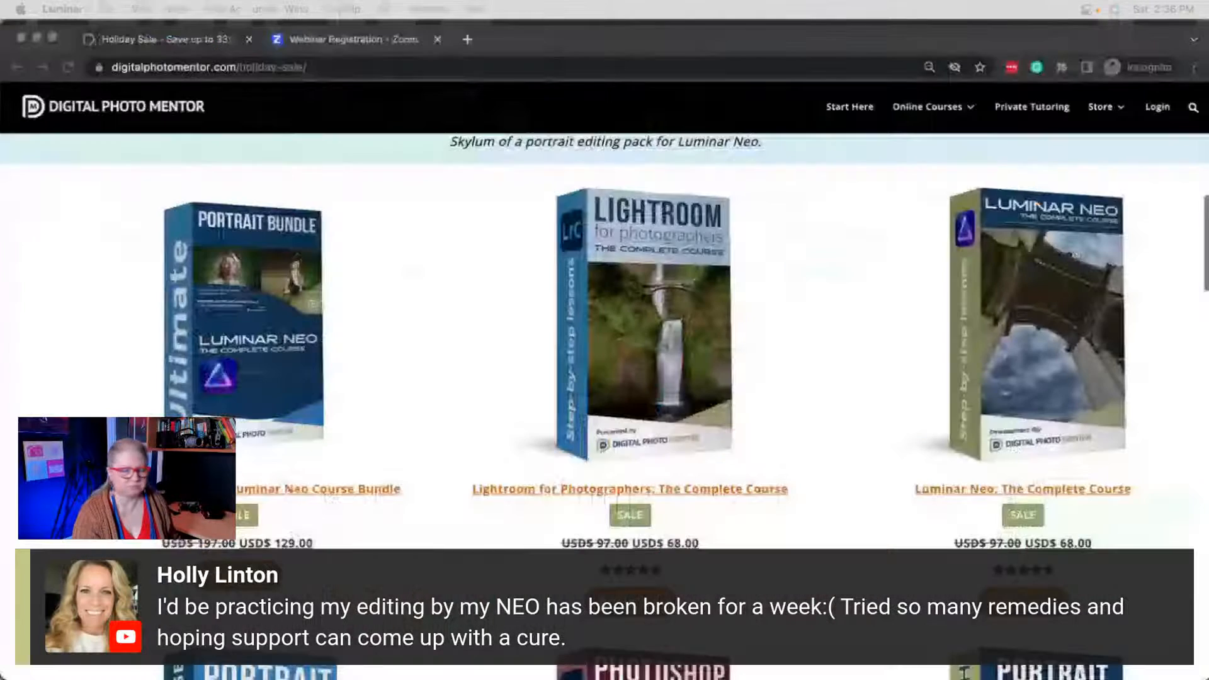
left_click(467, 39)
type("sk")
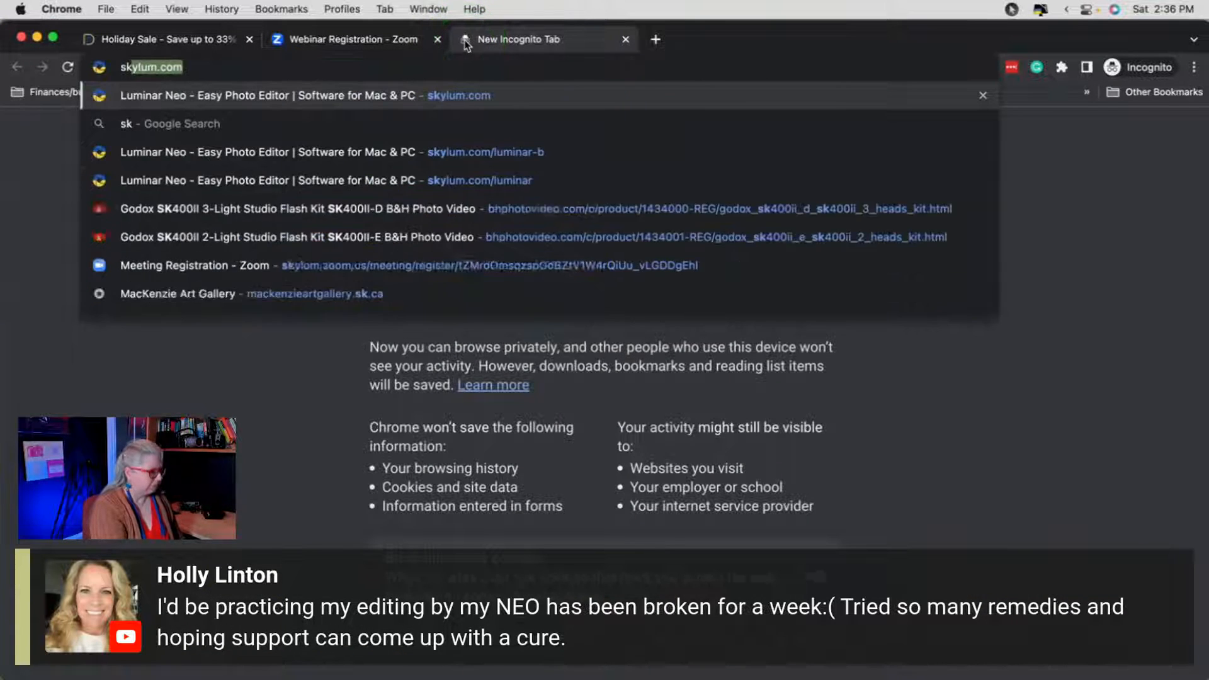
key("Return")
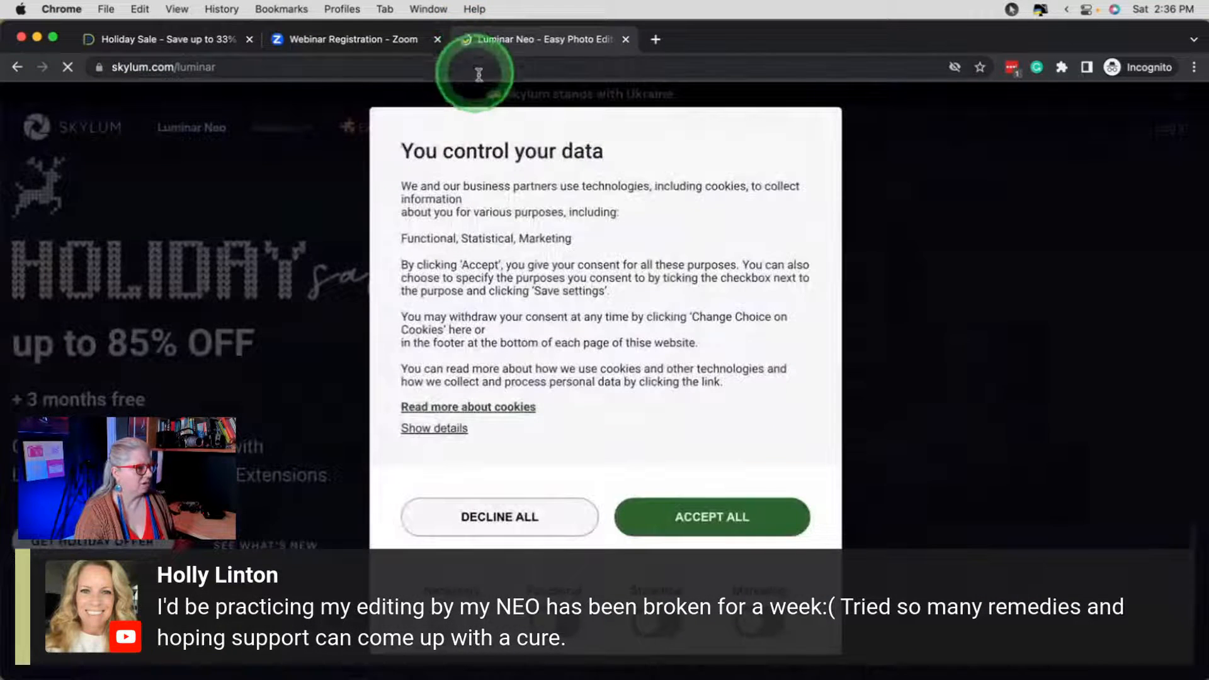
left_click(547, 523)
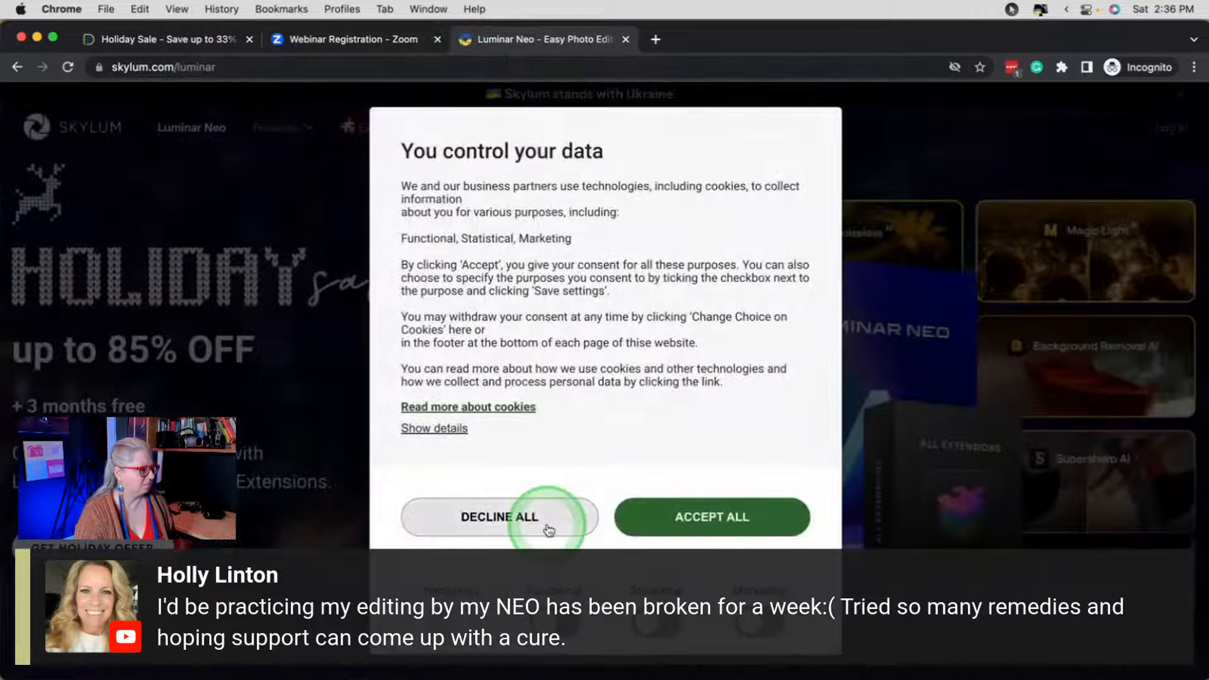
left_click(734, 518)
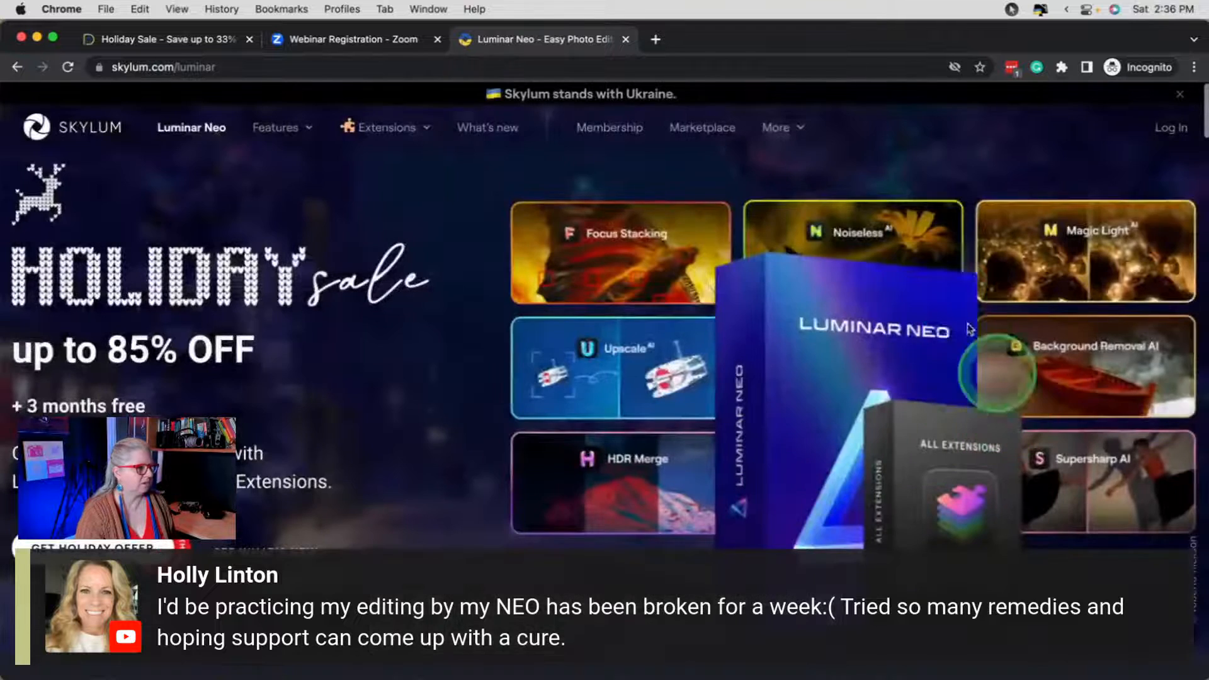
left_click(1171, 134)
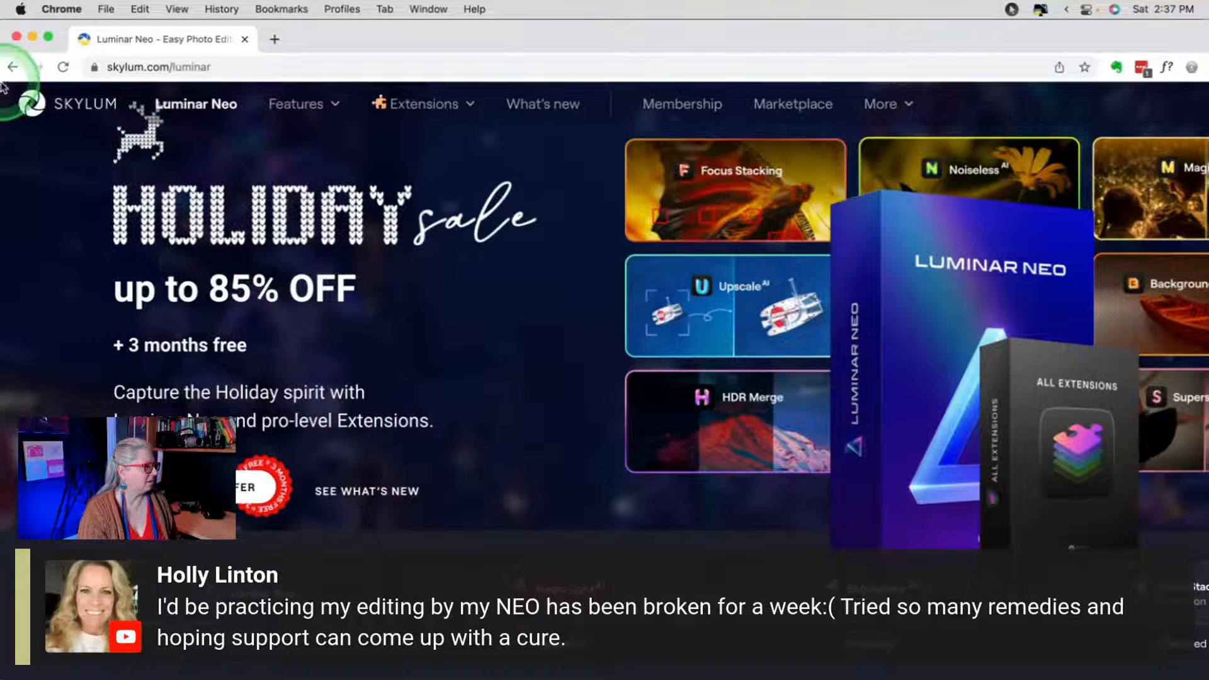
- Move the logged-in browser window fully into view and open the account's My software page
left_click_drag(2, 46, 327, 49)
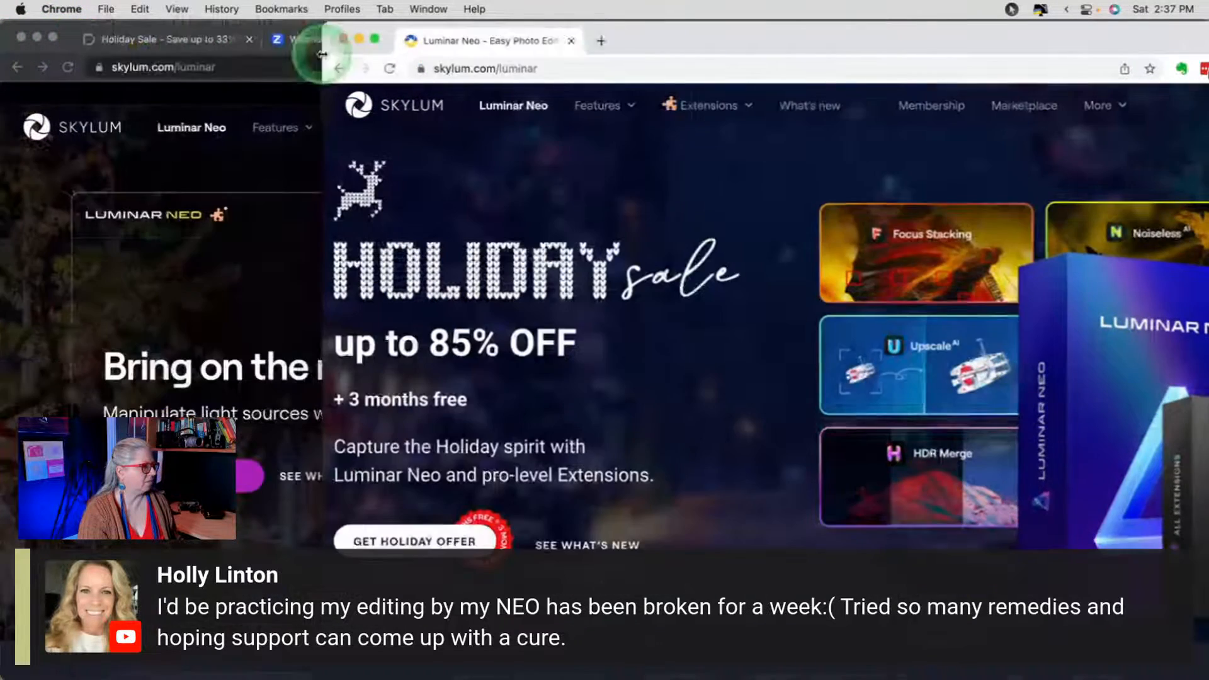
left_click_drag(651, 39, 391, 11)
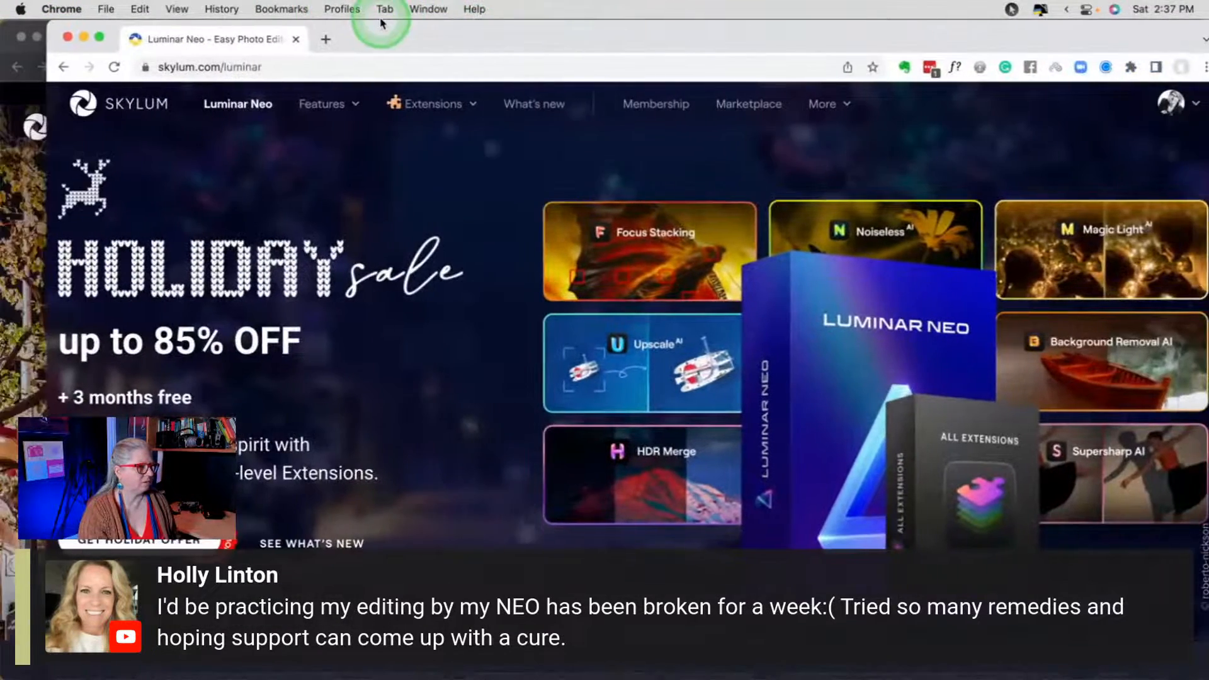
left_click(1151, 103)
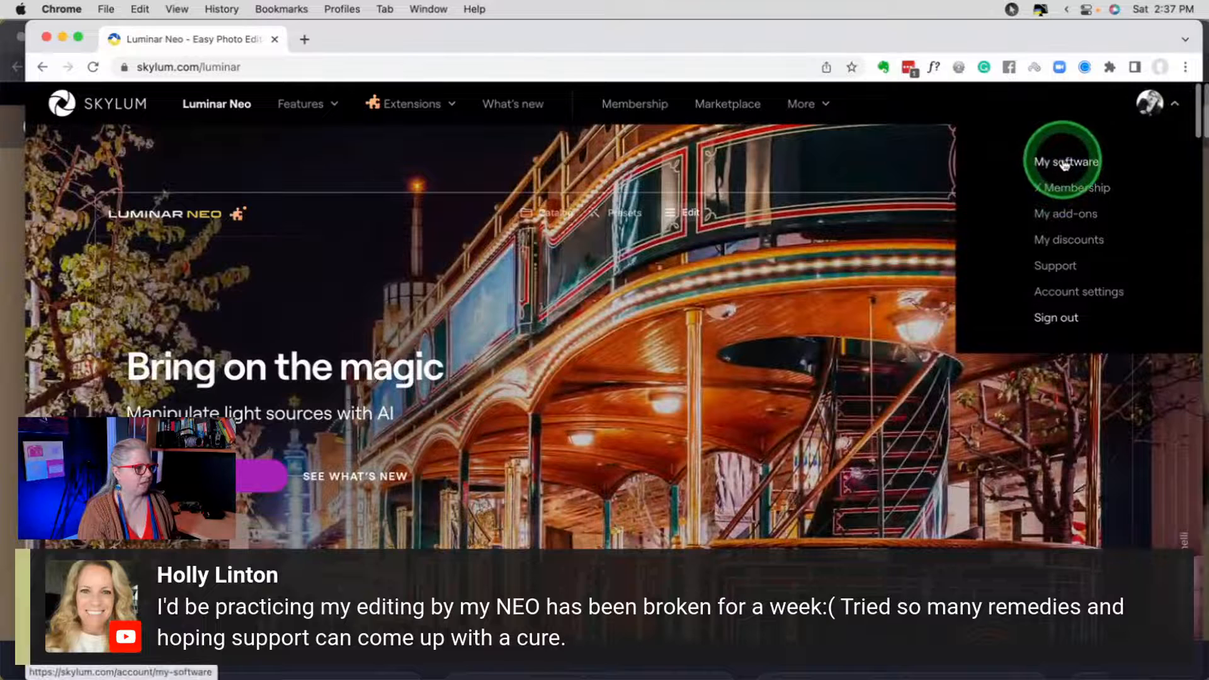
left_click(1067, 162)
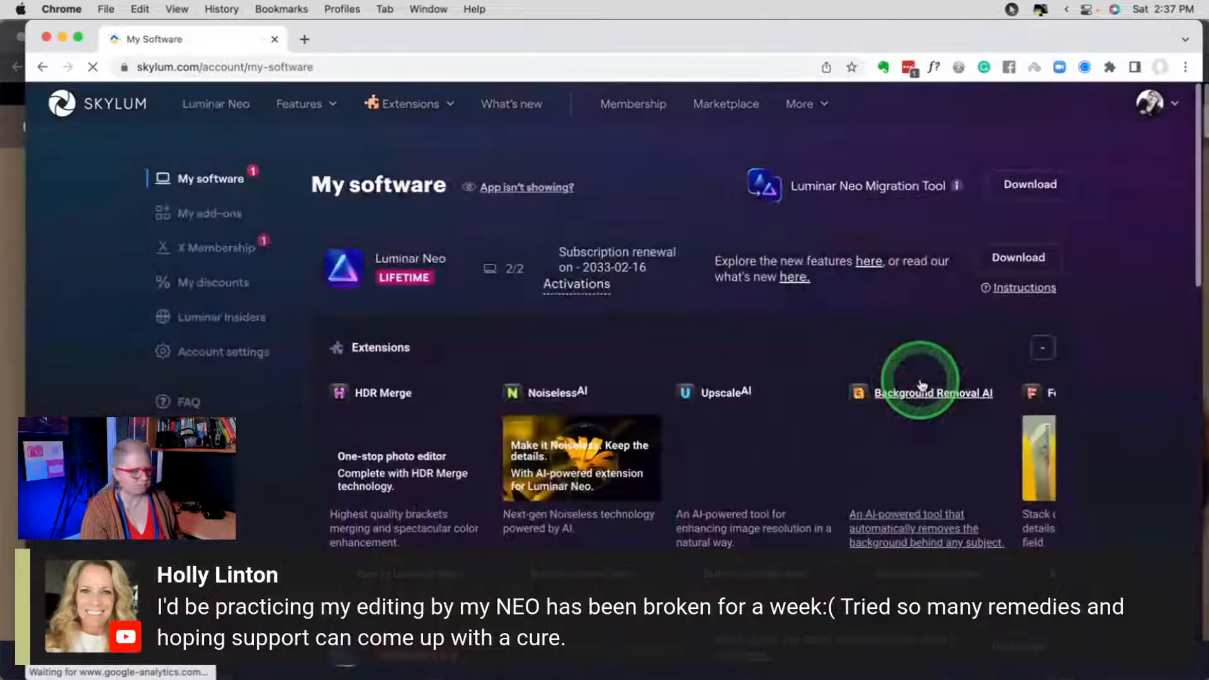
- Examine the Luminar Neo download entry on the My software page, and return to the market photo in Luminar Neo
mouse_move(1014, 261)
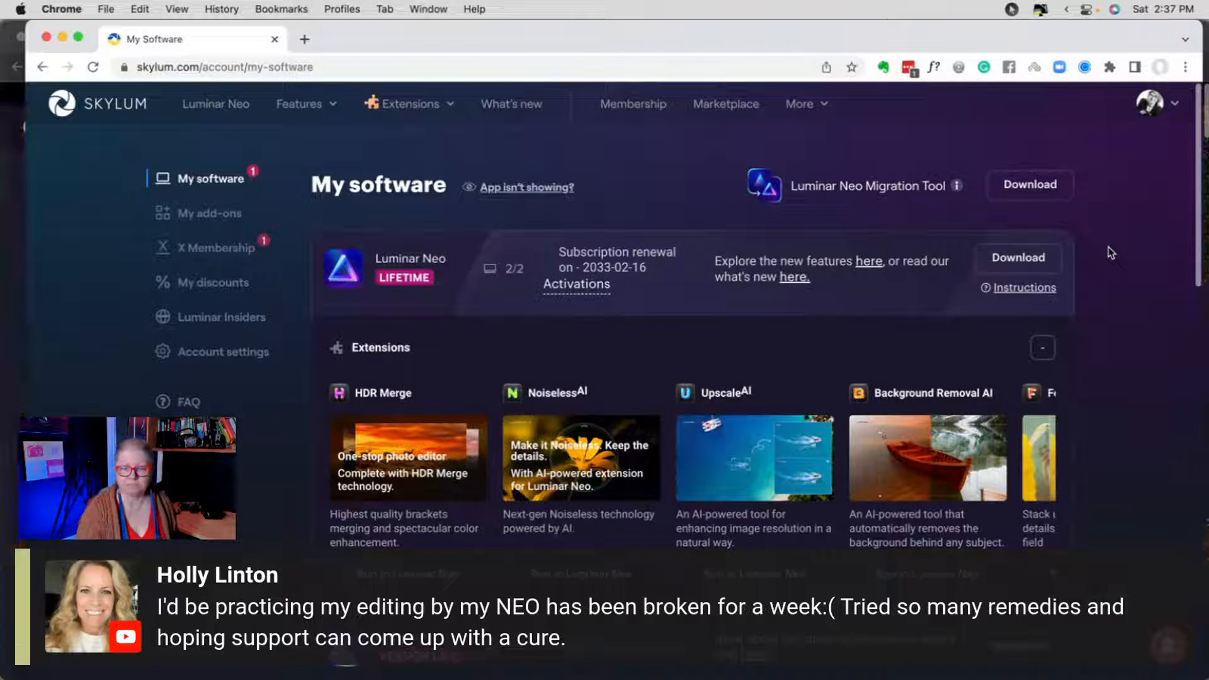
left_click(1039, 268)
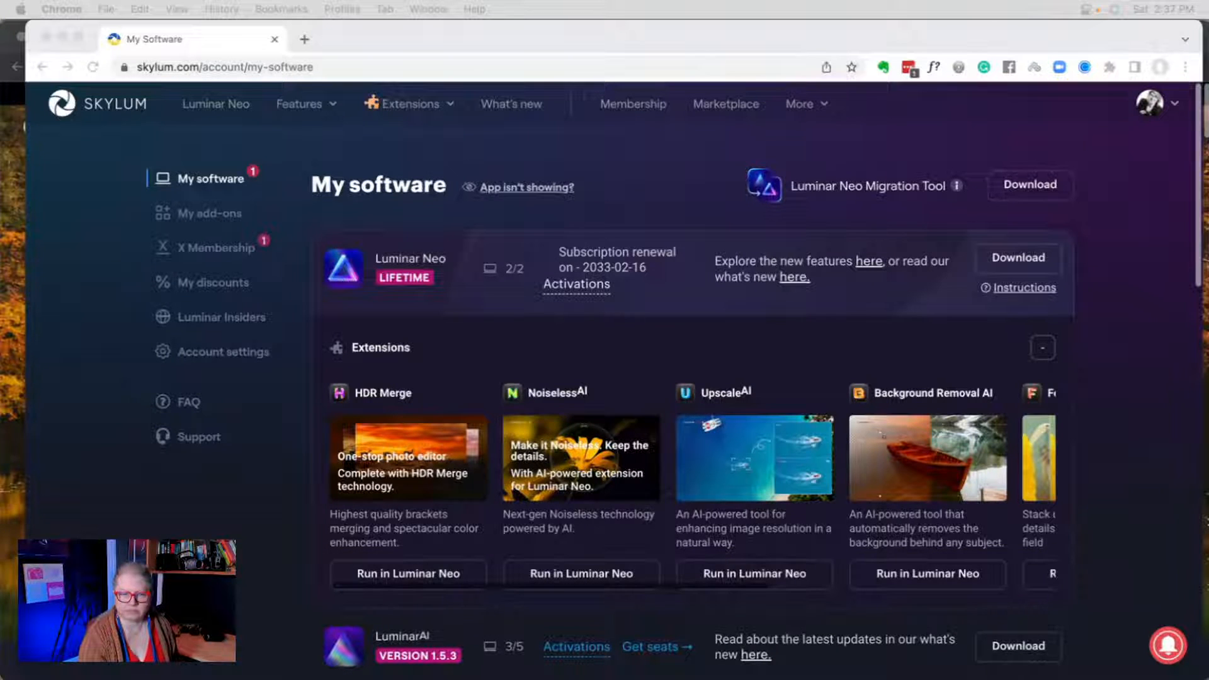
left_click(655, 217)
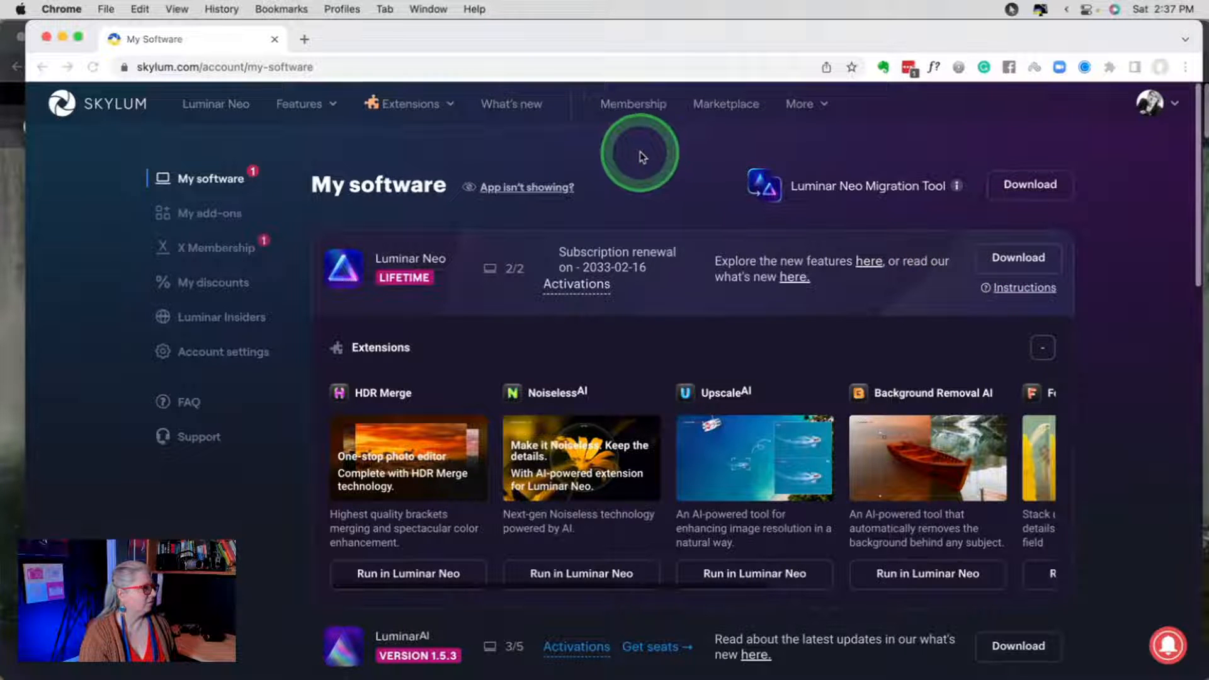
left_click(9, 81)
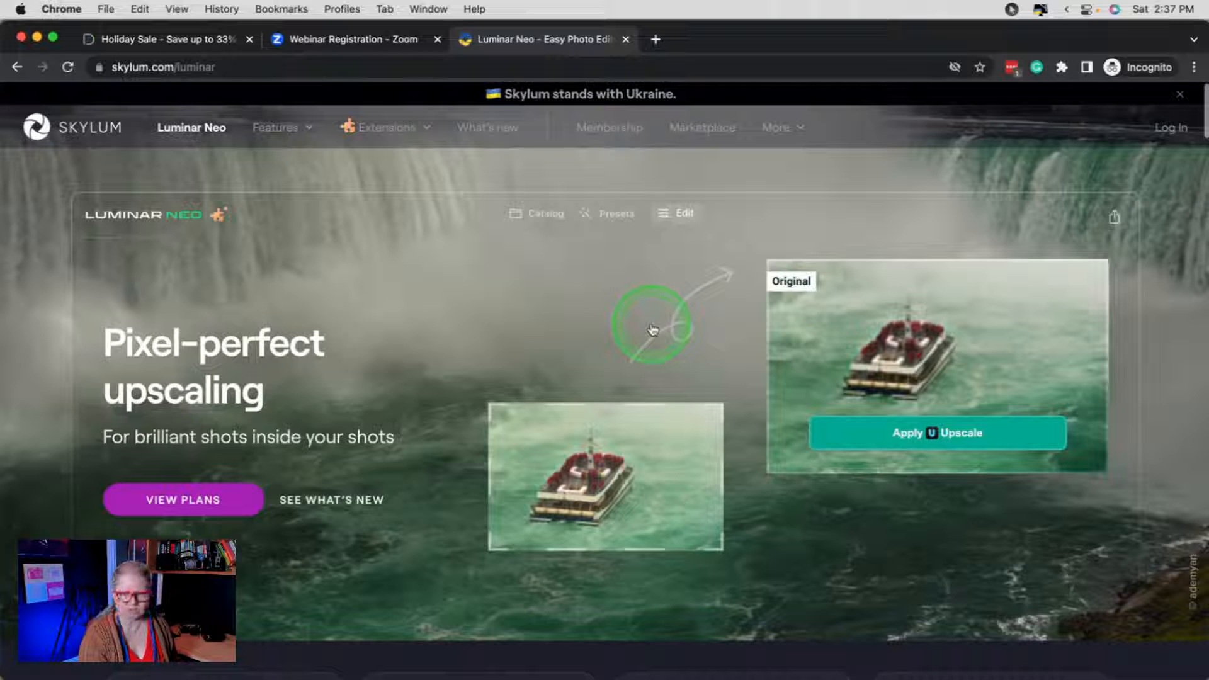
key("super+Tab")
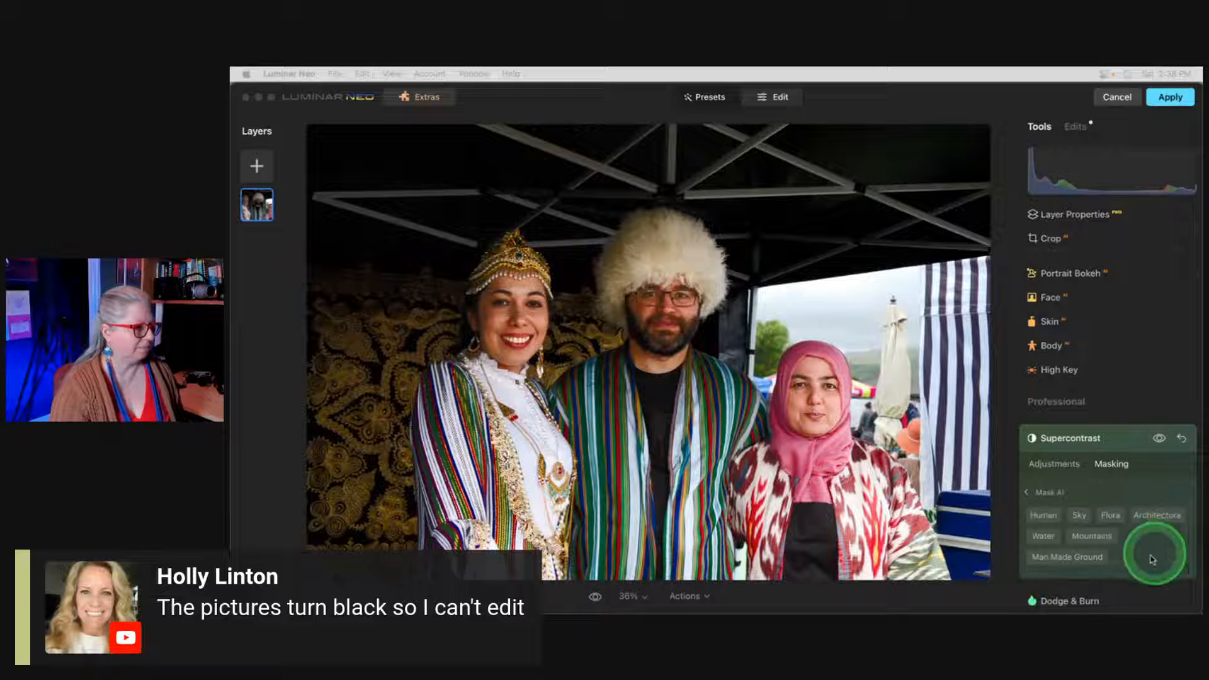
- Mask the people with Mask AI's Human option for Supercontrast and invert the mask
left_click(1114, 443)
left_click(1046, 515)
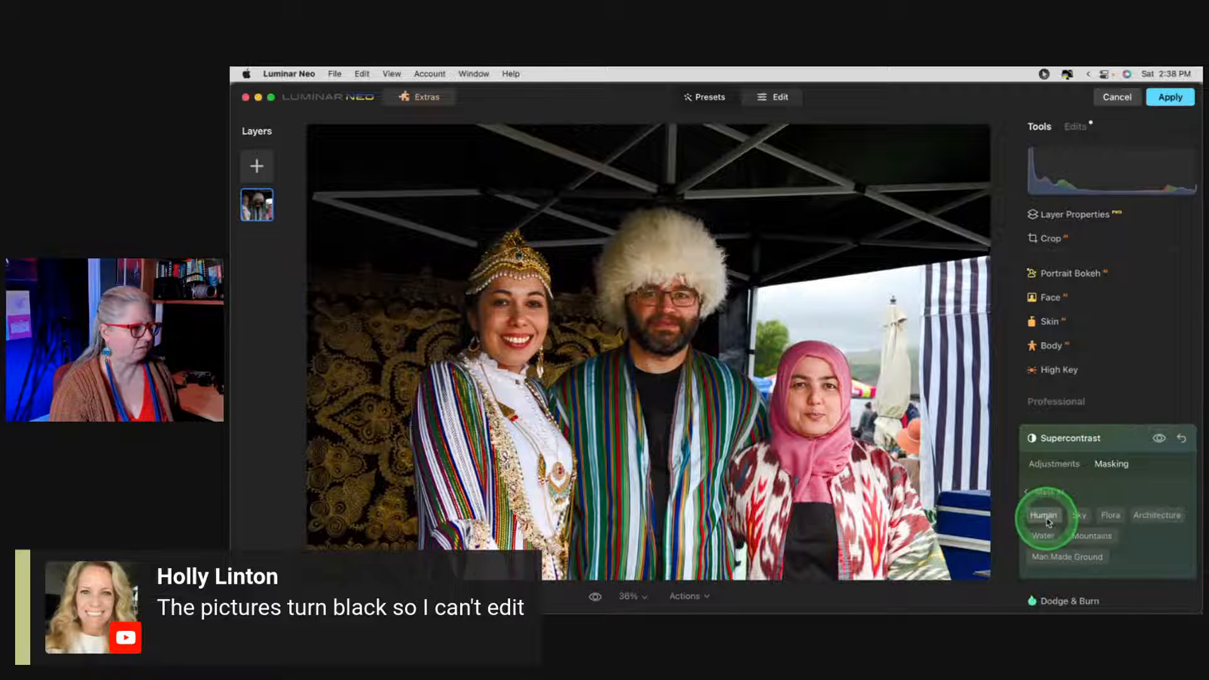
left_click(1047, 493)
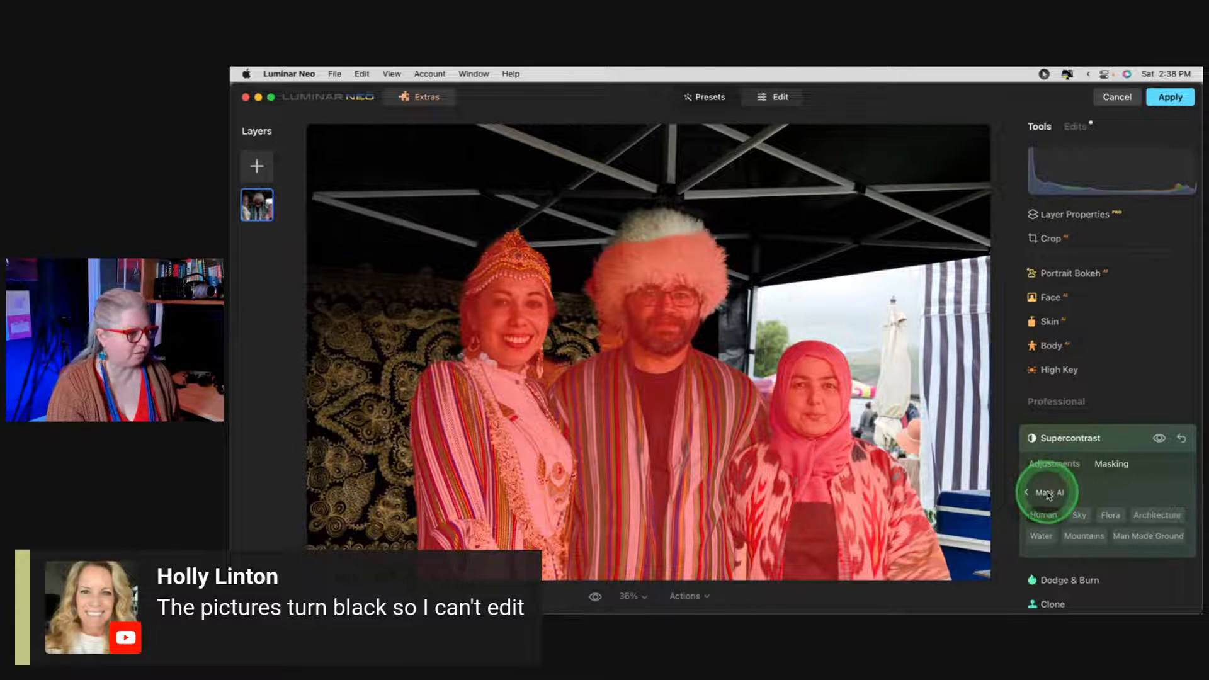
left_click(1049, 495)
scroll(1082, 497, "down", 2)
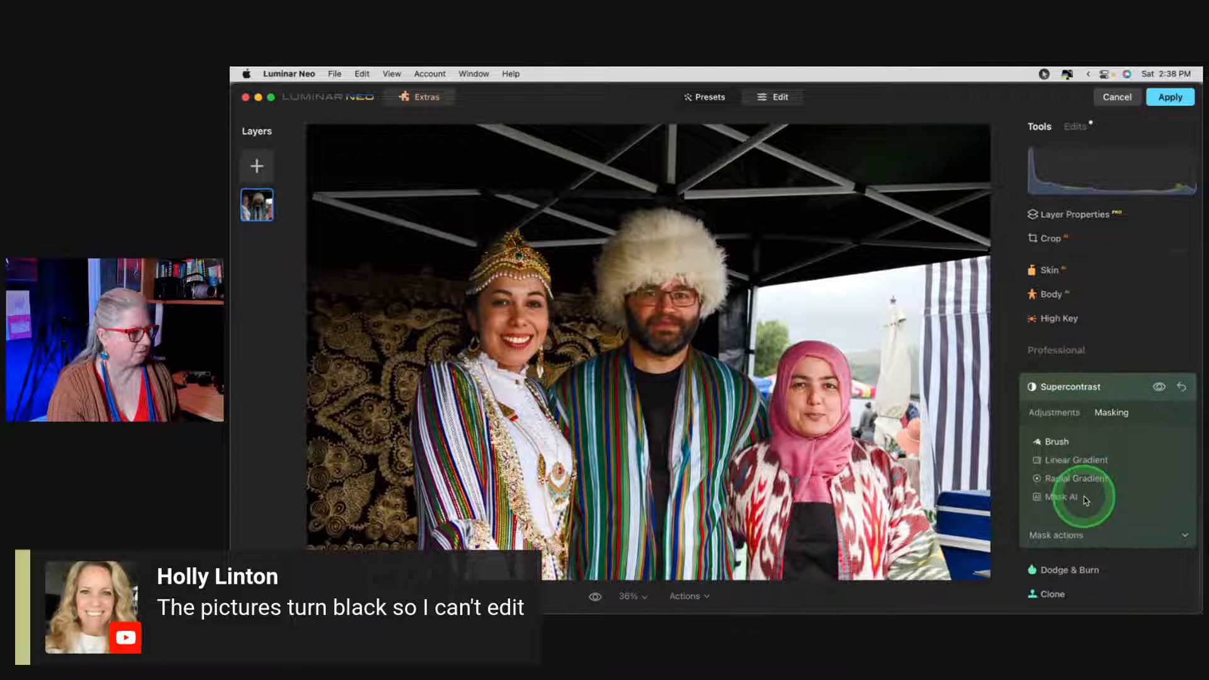
left_click(1081, 534)
left_click(1151, 560)
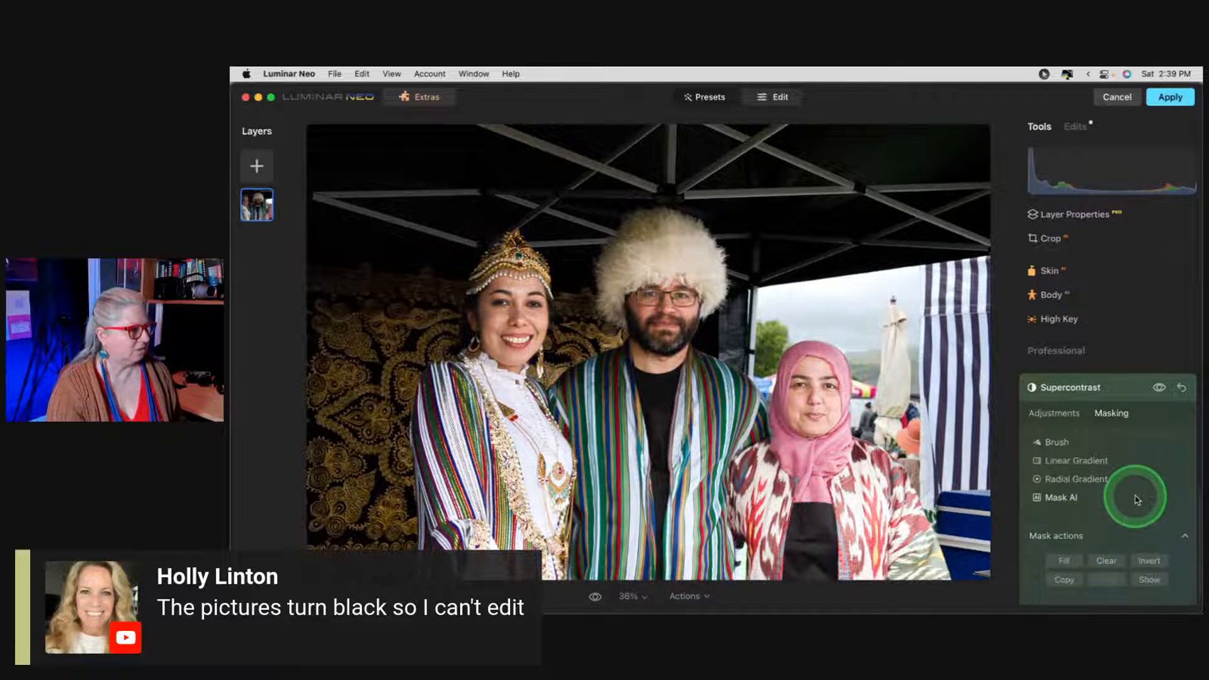
- Preview the masked Supercontrast effect, and erase its mask along the man's fur hat with a brush of size 52
left_click(1054, 413)
left_click(1160, 374)
left_click(1160, 374)
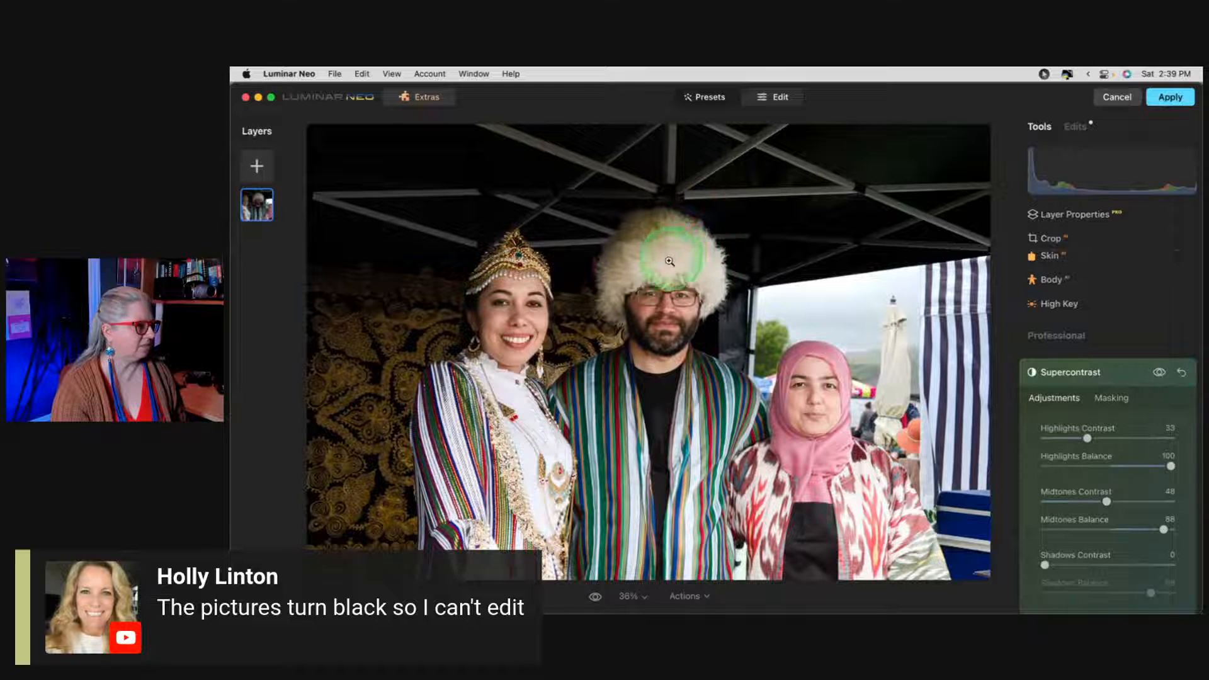
left_click(1112, 399)
left_click(1053, 440)
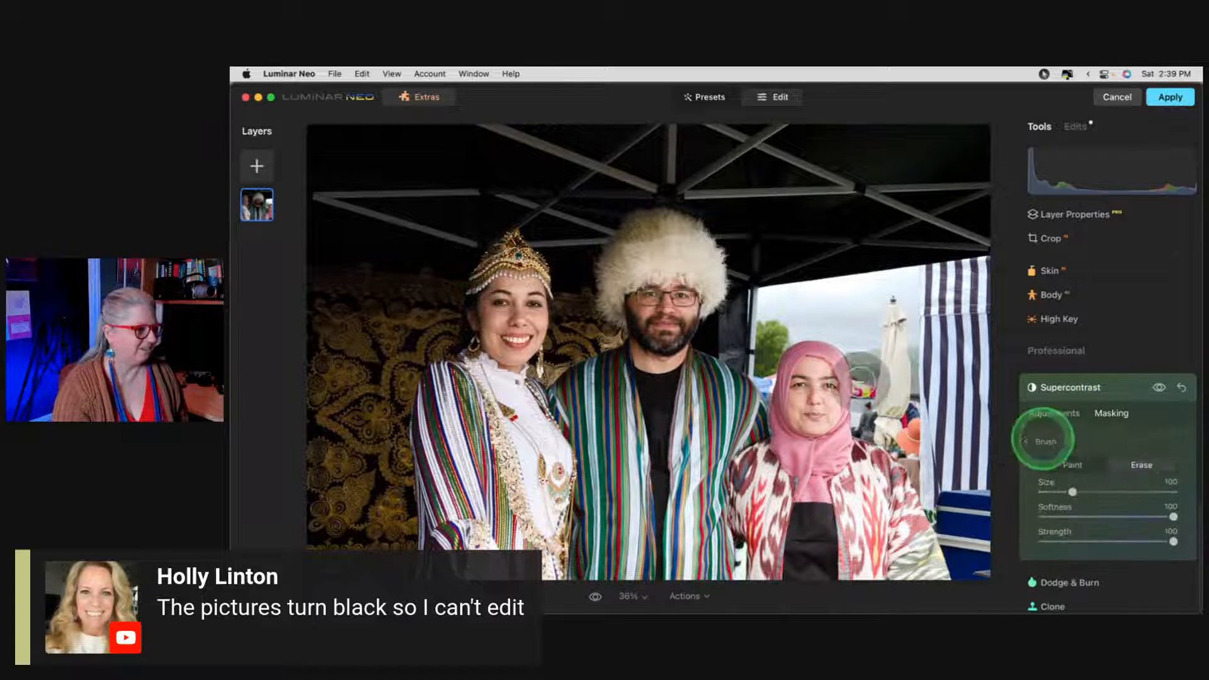
key("bracketleft")
key("bracketleft")
key("bracketleft")
key("bracketleft")
mouse_move(618, 259)
left_mouse_down()
mouse_move(653, 232)
mouse_move(693, 245)
mouse_move(655, 224)
mouse_move(623, 257)
left_mouse_up()
- Compare the photo with and without Supercontrast to check the hat and the backdrop
left_click(1048, 414)
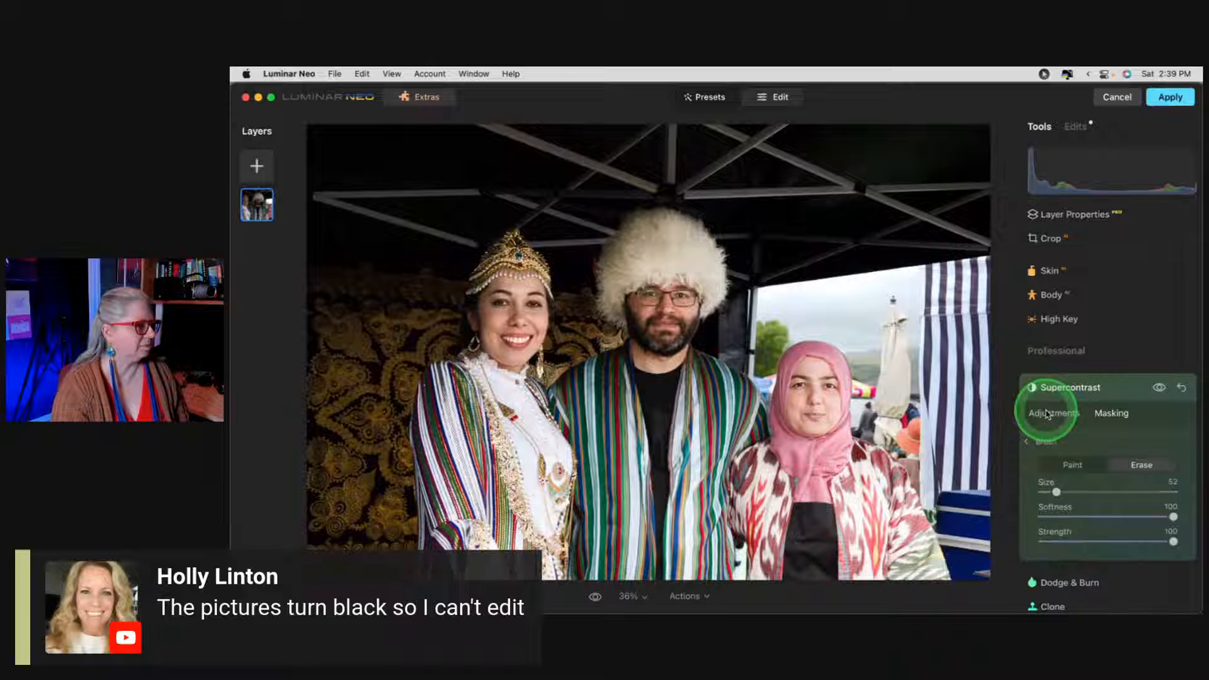
left_click(1048, 414)
left_click(1158, 372)
left_click(1158, 372)
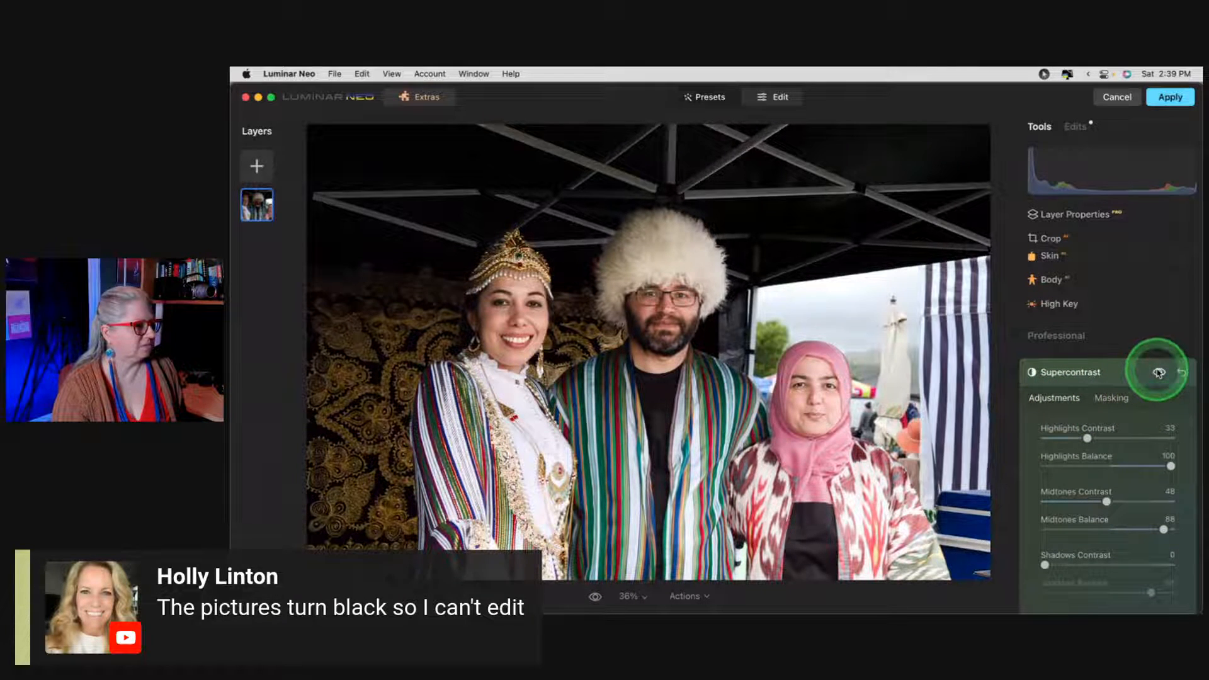
left_click(1159, 373)
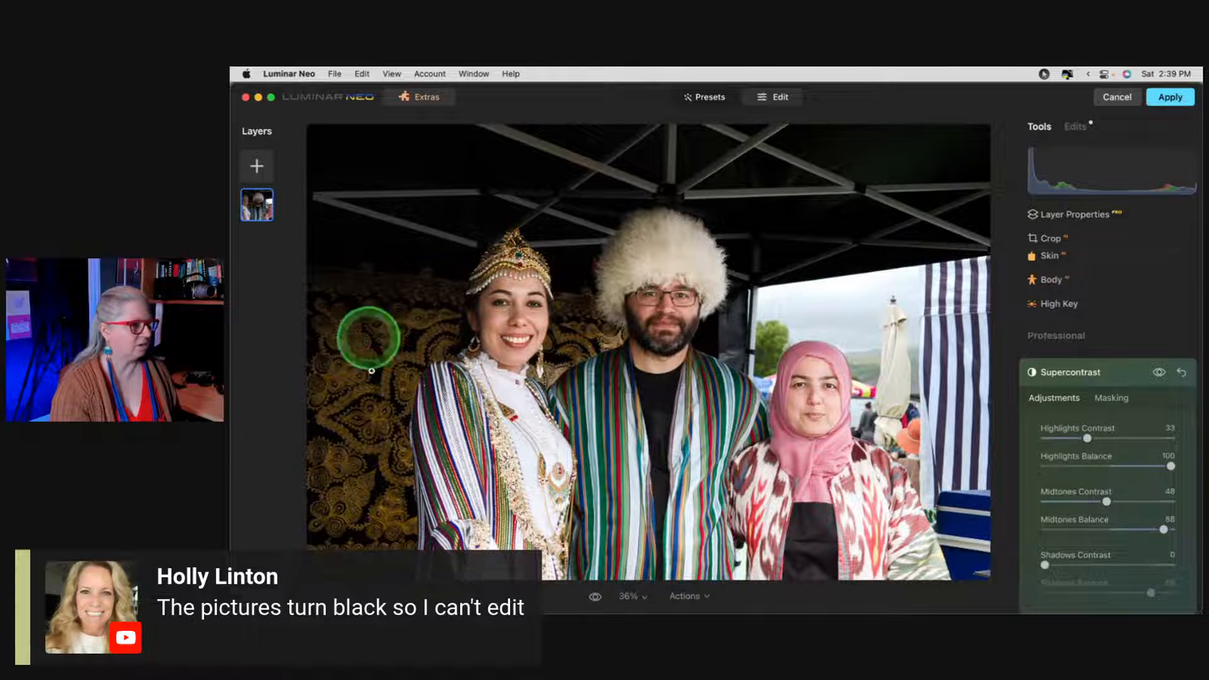
- Try painting the Supercontrast mask over the patterned backdrop, and erase the mask there with a brush of size 220
left_click(1113, 398)
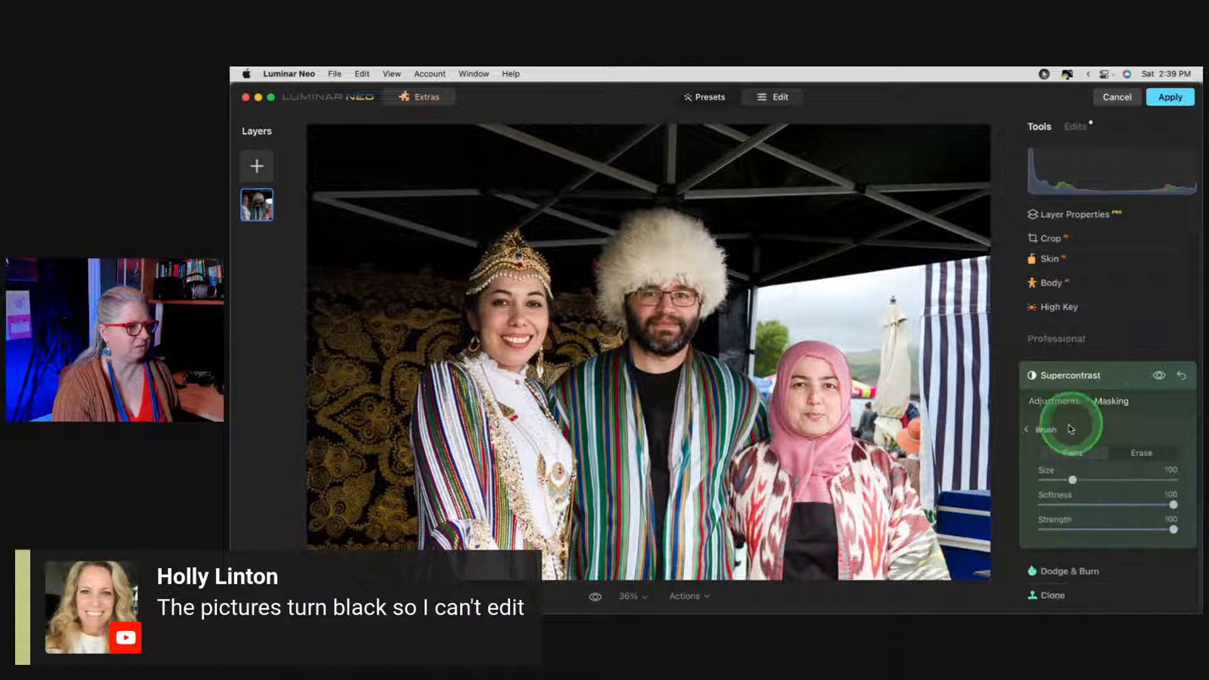
key("bracketright")
key("bracketright")
key("bracketright")
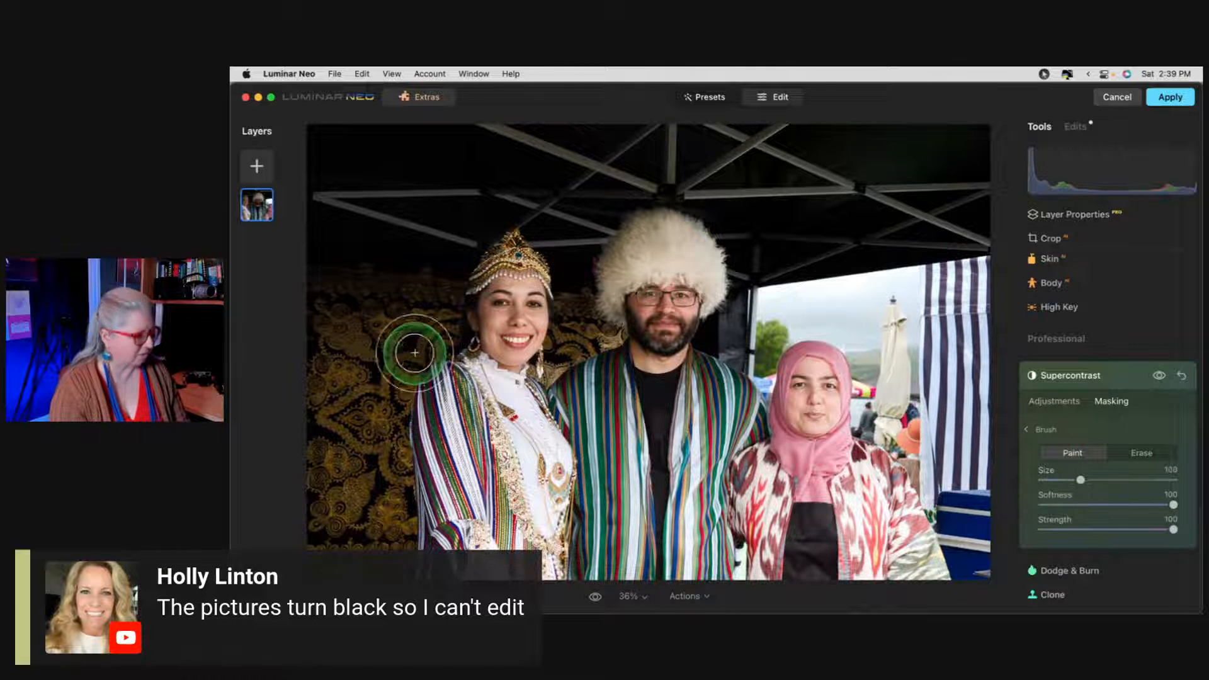
key("bracketright")
key("bracketright")
mouse_move(368, 405)
left_mouse_down()
mouse_move(357, 525)
mouse_move(348, 273)
mouse_move(517, 251)
mouse_move(586, 352)
mouse_move(531, 207)
mouse_move(351, 316)
mouse_move(351, 504)
left_mouse_up()
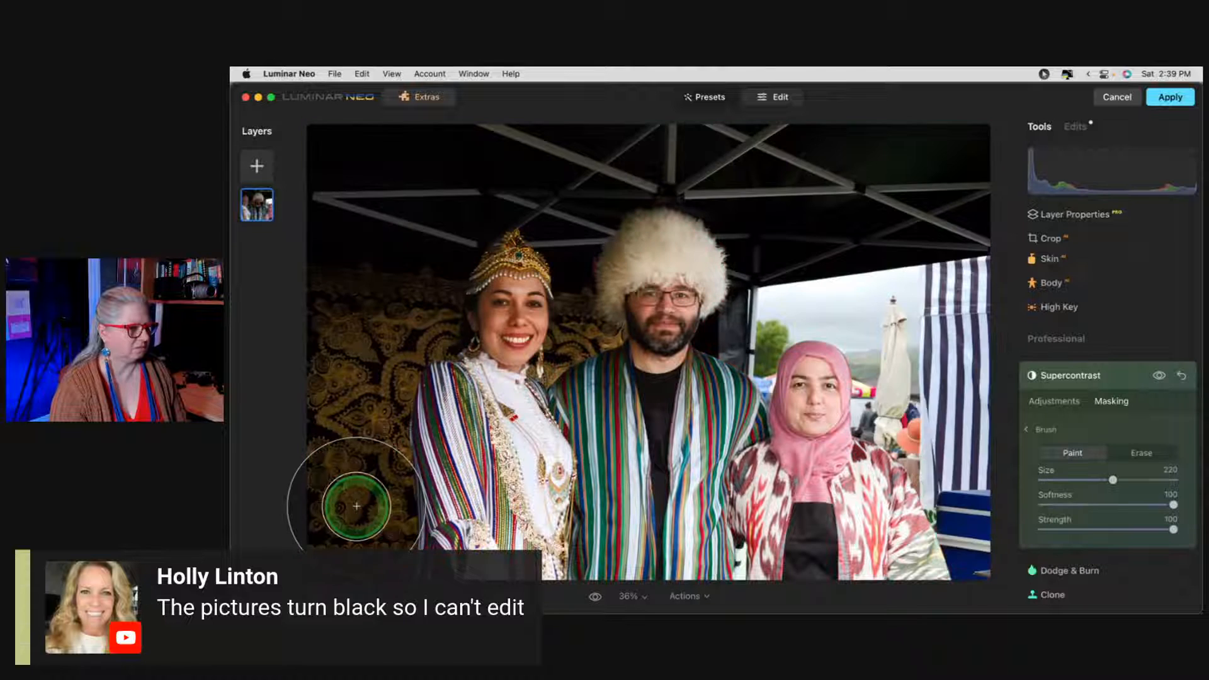
left_click(1141, 453)
mouse_move(311, 418)
left_mouse_down()
mouse_move(345, 306)
mouse_move(370, 342)
mouse_move(512, 325)
mouse_move(562, 333)
mouse_move(588, 215)
mouse_move(610, 308)
mouse_move(449, 353)
mouse_move(376, 570)
mouse_move(362, 357)
mouse_move(338, 255)
mouse_move(347, 563)
mouse_move(294, 562)
mouse_move(315, 529)
mouse_move(338, 315)
mouse_move(529, 285)
mouse_move(585, 262)
mouse_move(401, 270)
mouse_move(372, 292)
left_mouse_up()
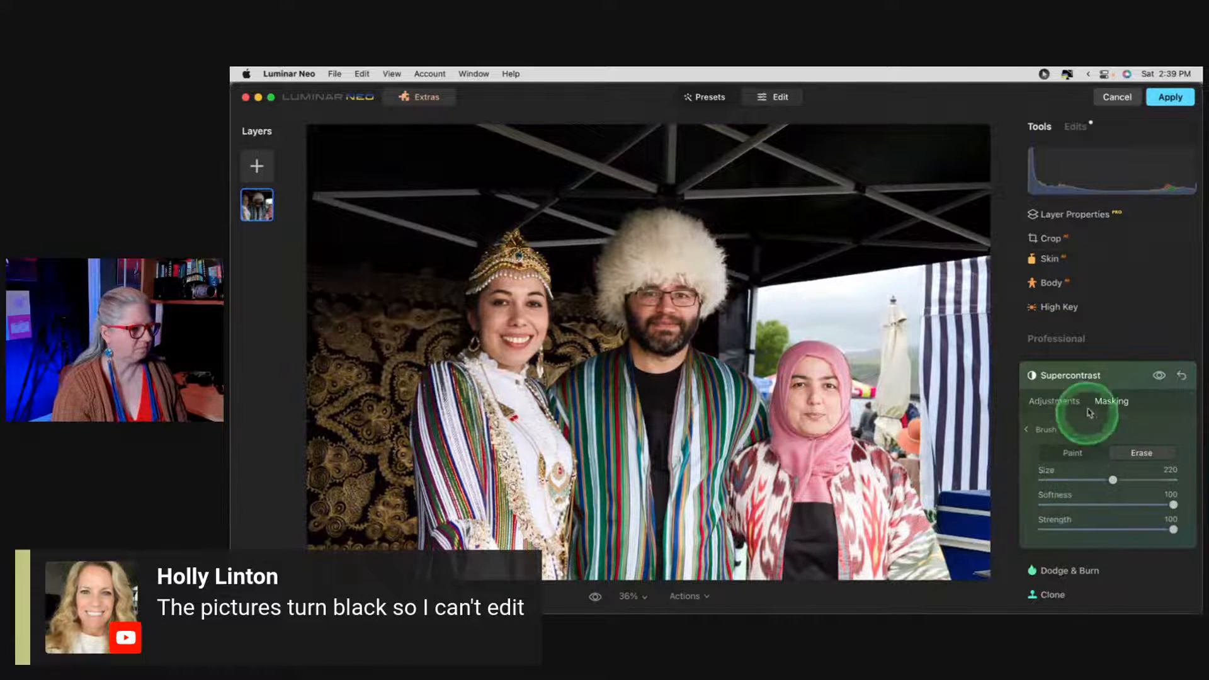
- Compare the whole photo before and after Supercontrast, and collapse the tool's settings
left_click(1062, 401)
left_click(1157, 376)
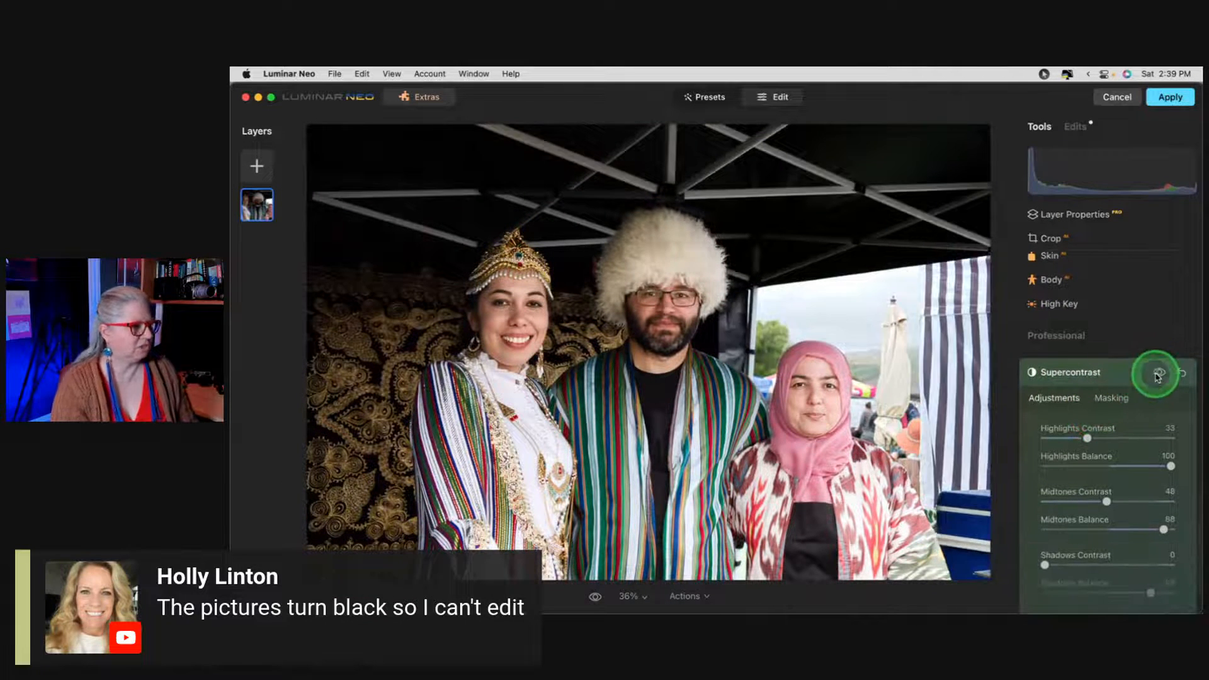
left_click(1157, 376)
left_click(1157, 375)
left_click(1157, 376)
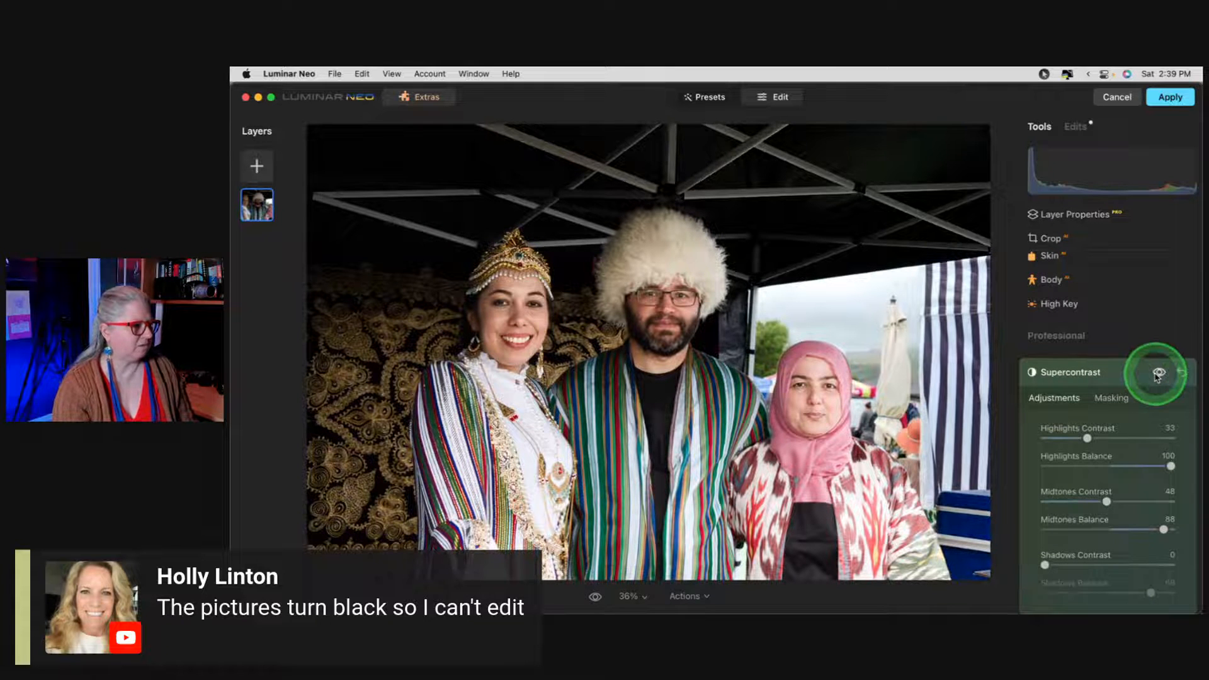
left_click(1113, 372)
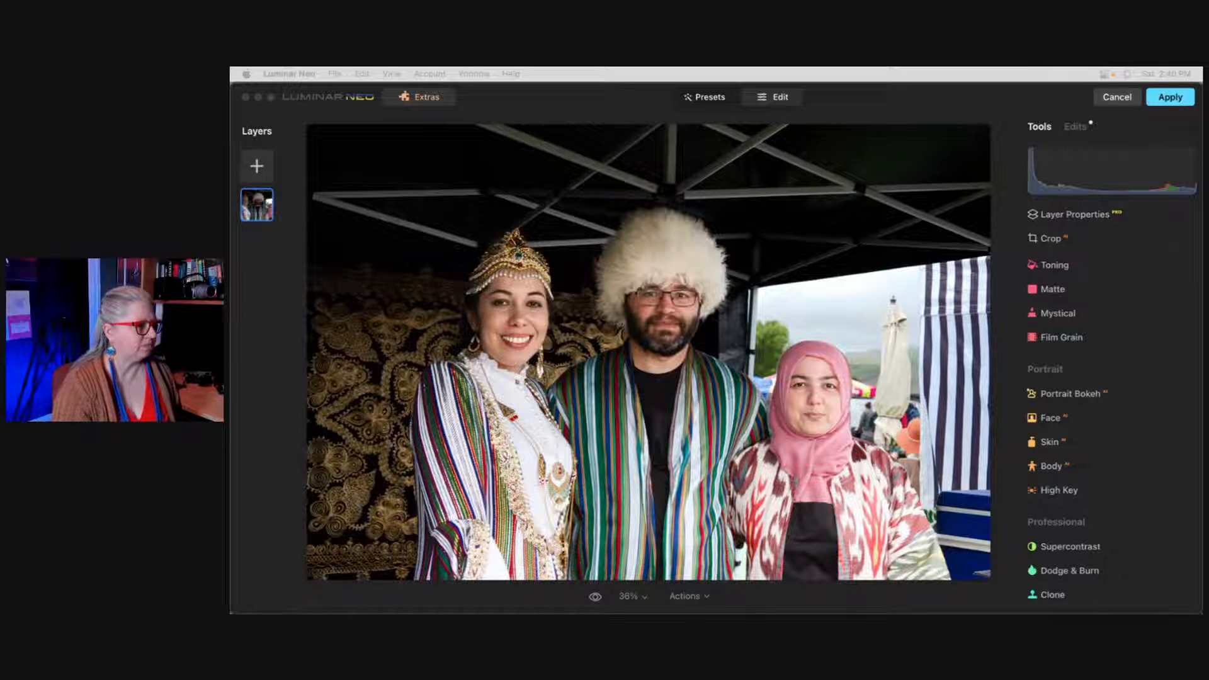
left_click(924, 114)
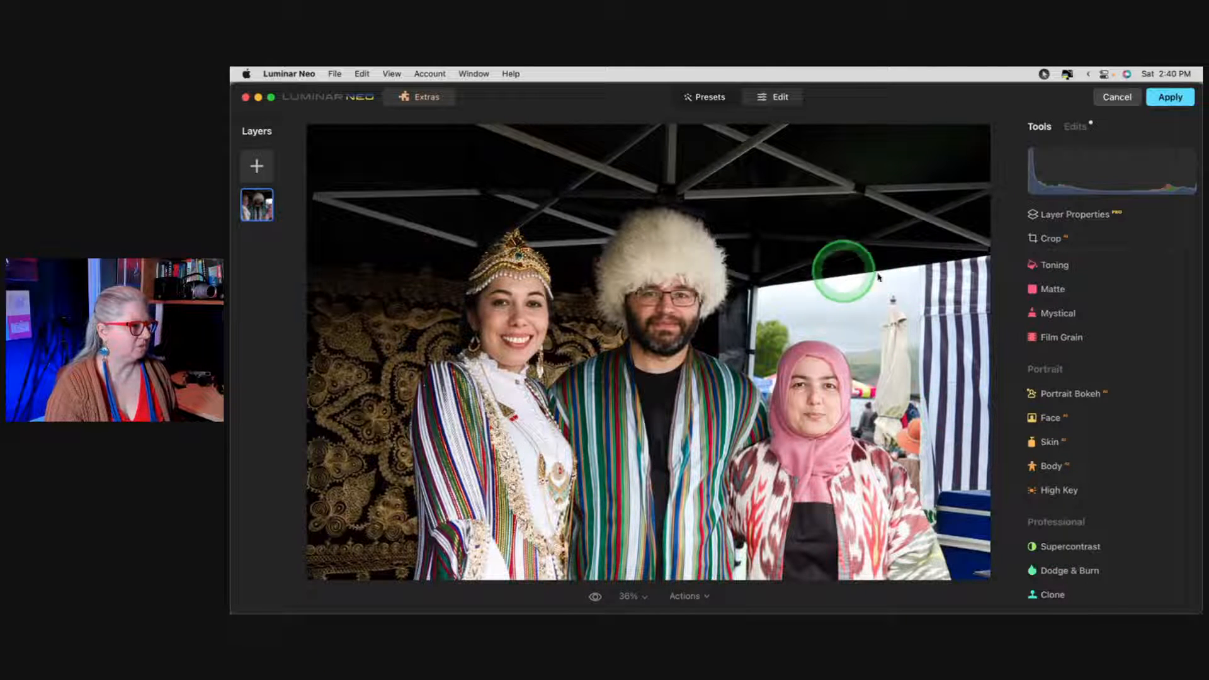
- Add Portrait Bokeh to the photo with an Amount of 78
left_click(1073, 397)
scroll(1076, 398, "down", 2)
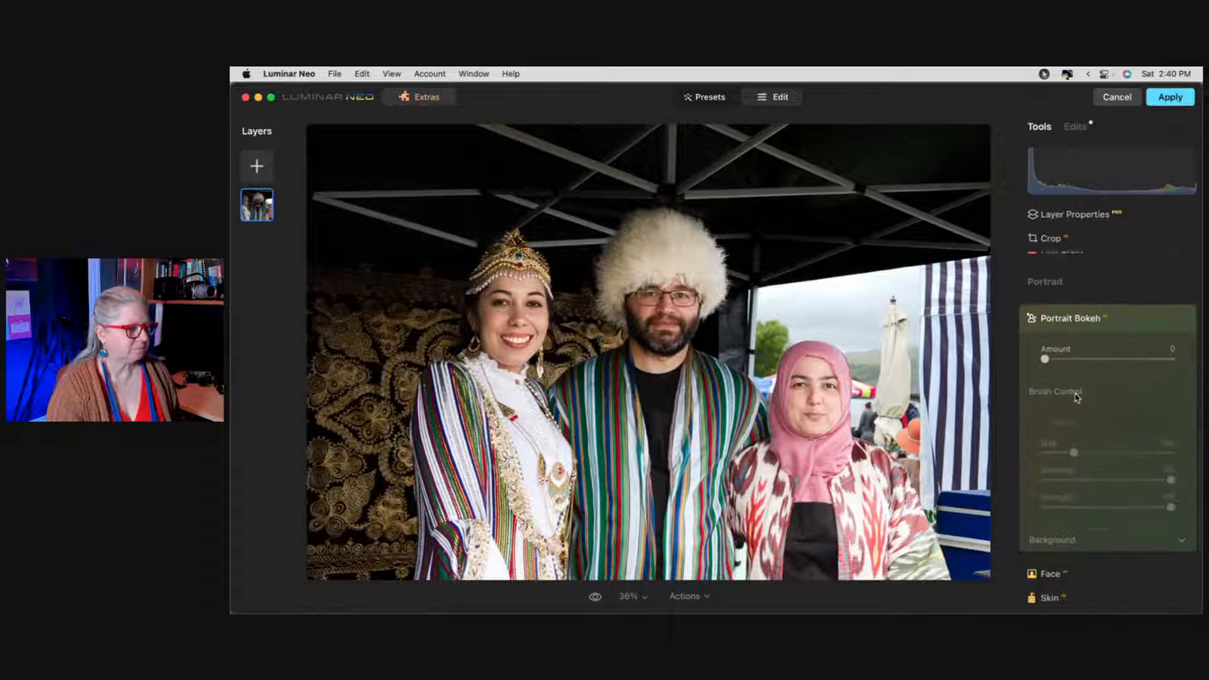
left_click(1118, 360)
left_click_drag(1119, 361, 1143, 359)
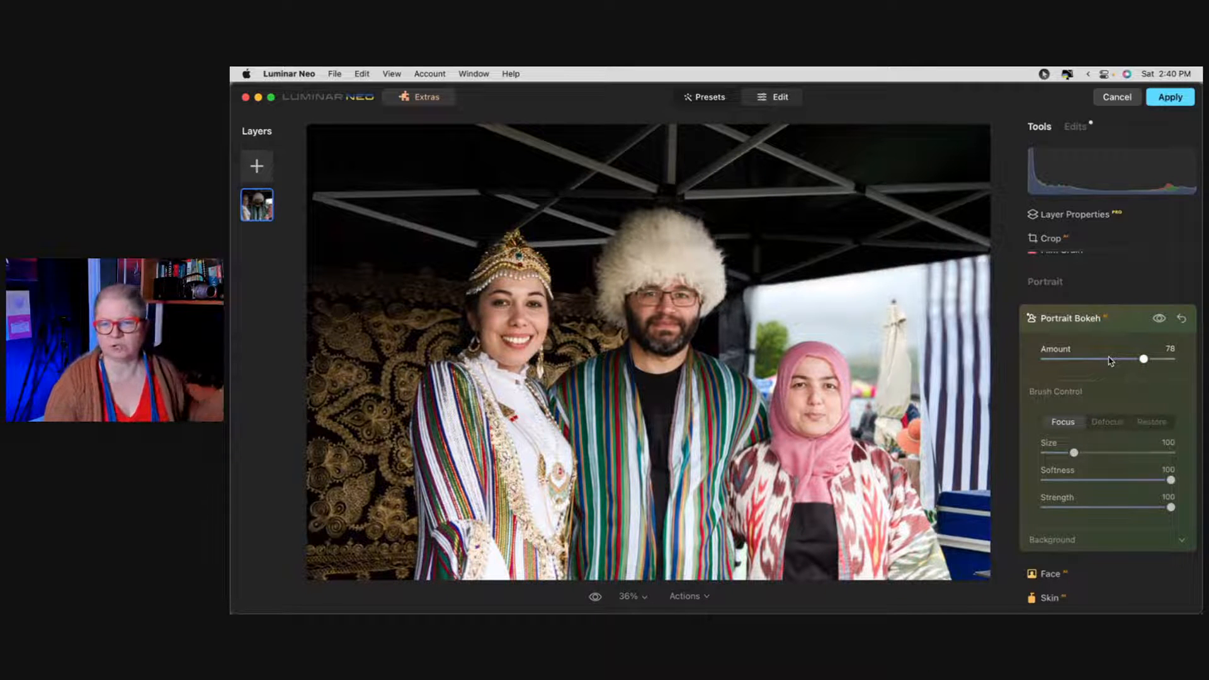
- Set the Portrait Bokeh background's Depth Correction to -14
left_click(1074, 538)
scroll(1102, 391, "down", 3)
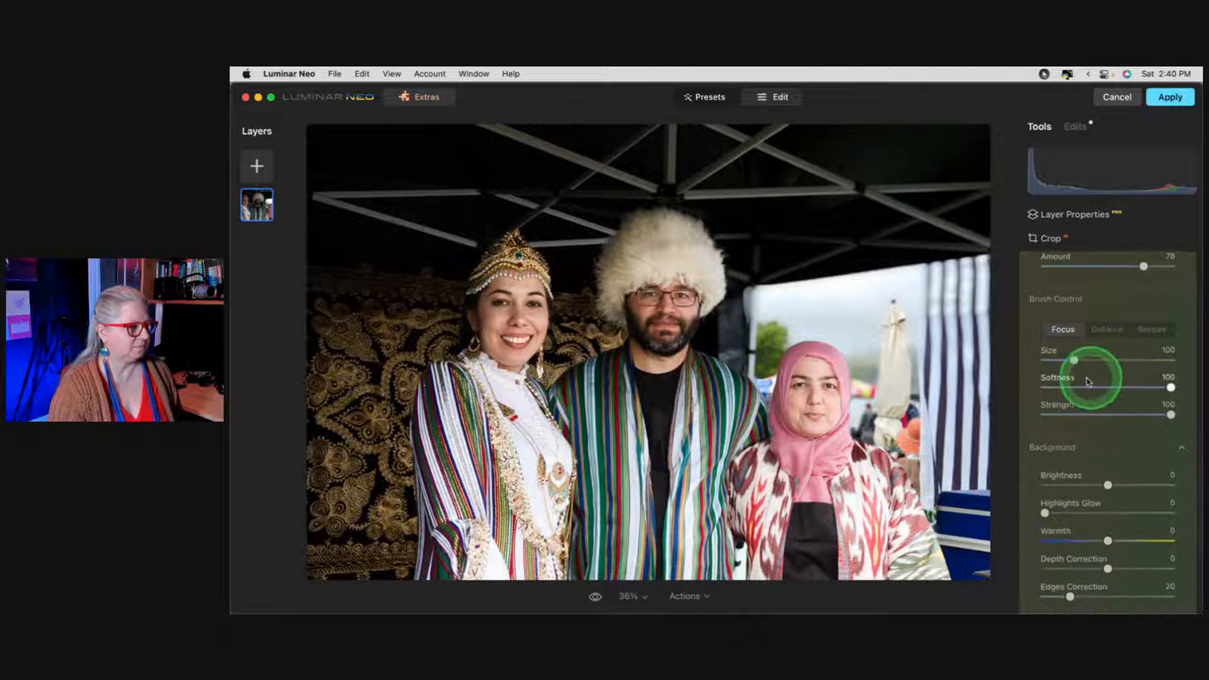
left_click_drag(1107, 569, 1102, 568)
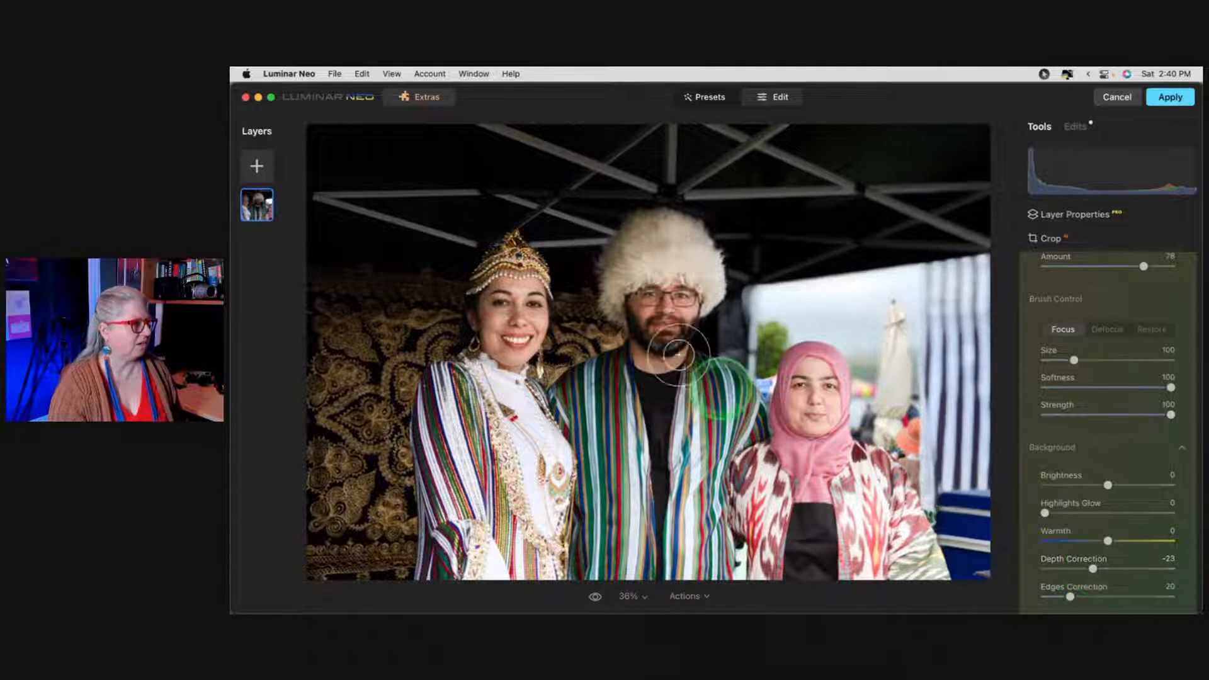
left_click(1088, 471)
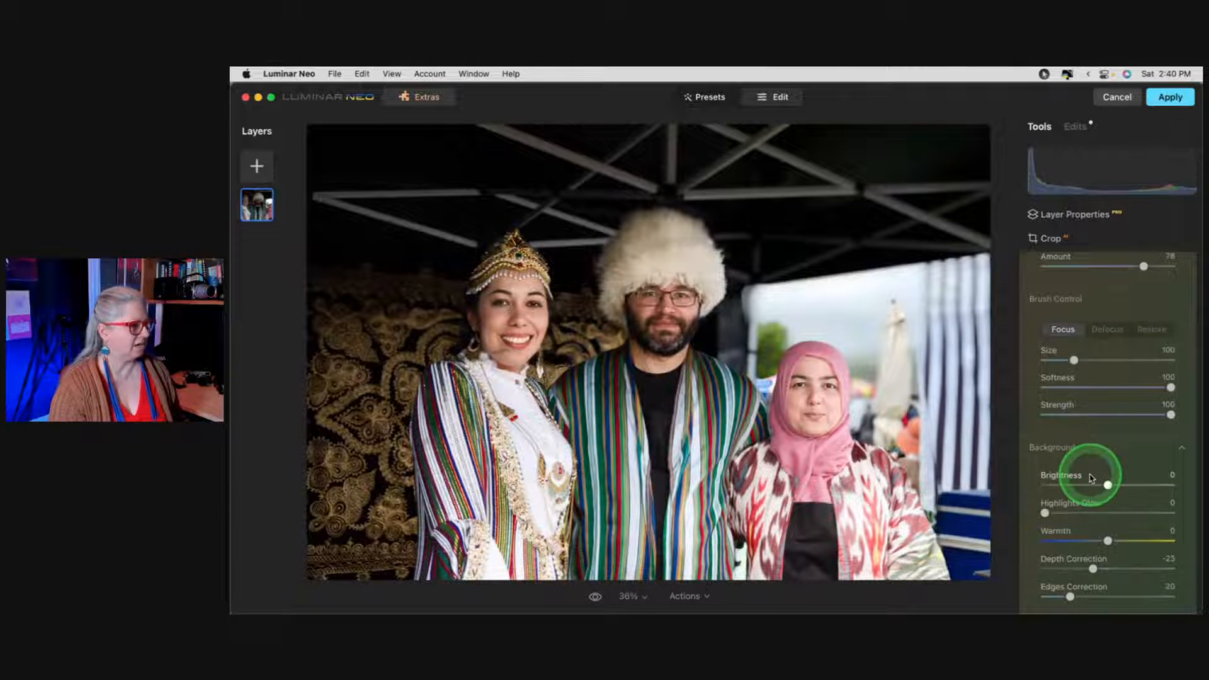
left_click_drag(1092, 568, 1099, 567)
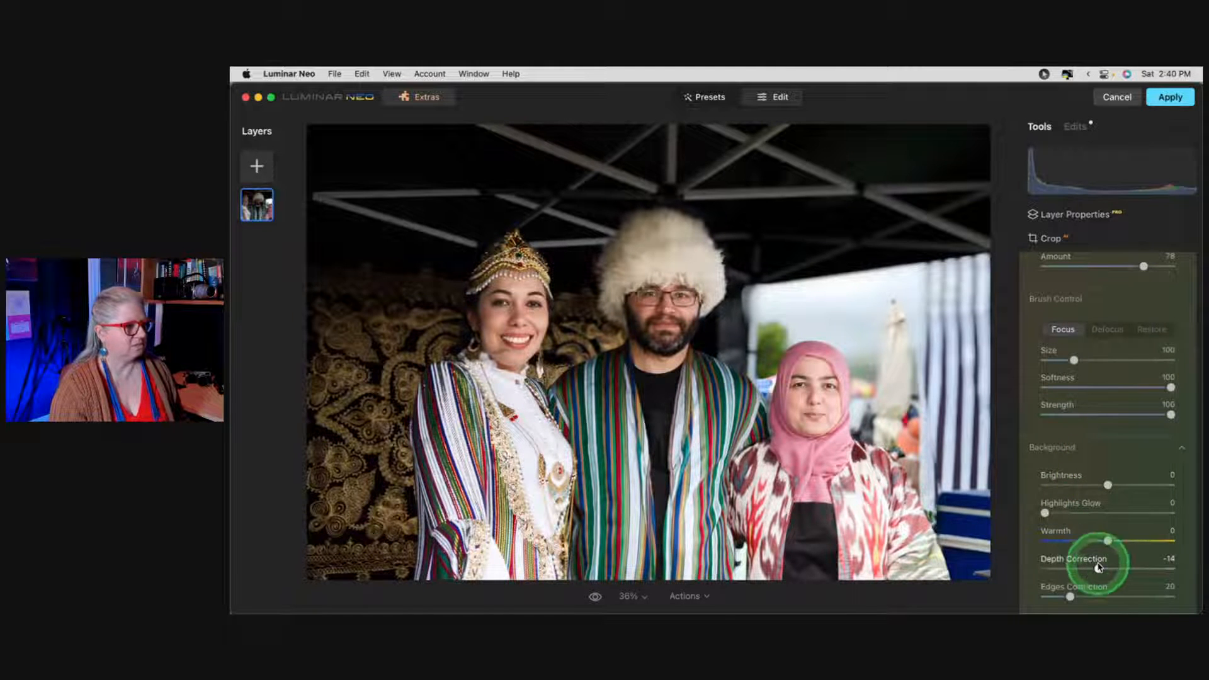
- Paint focus with a brush of size 76 over the fur hat, the missed clothing areas and the patterned backdrop
left_click(1111, 330)
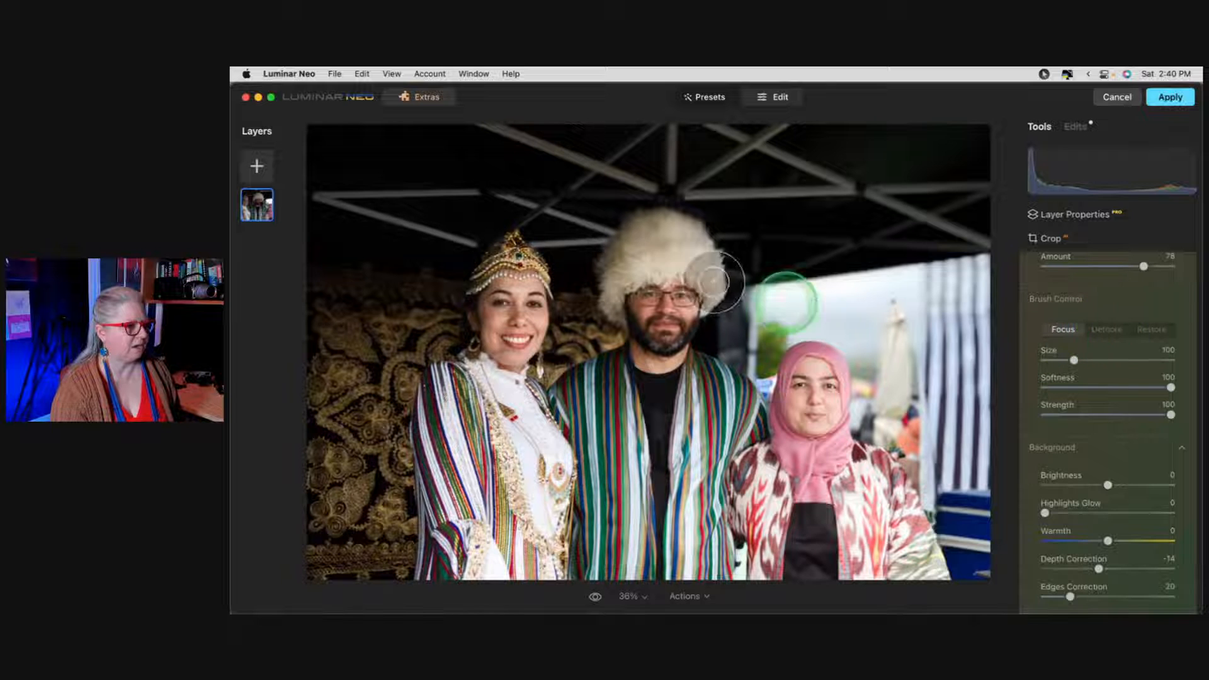
key("bracketleft")
mouse_move(665, 253)
left_mouse_down()
mouse_move(618, 270)
mouse_move(658, 241)
mouse_move(690, 252)
mouse_move(691, 235)
mouse_move(657, 228)
mouse_move(611, 287)
left_mouse_up()
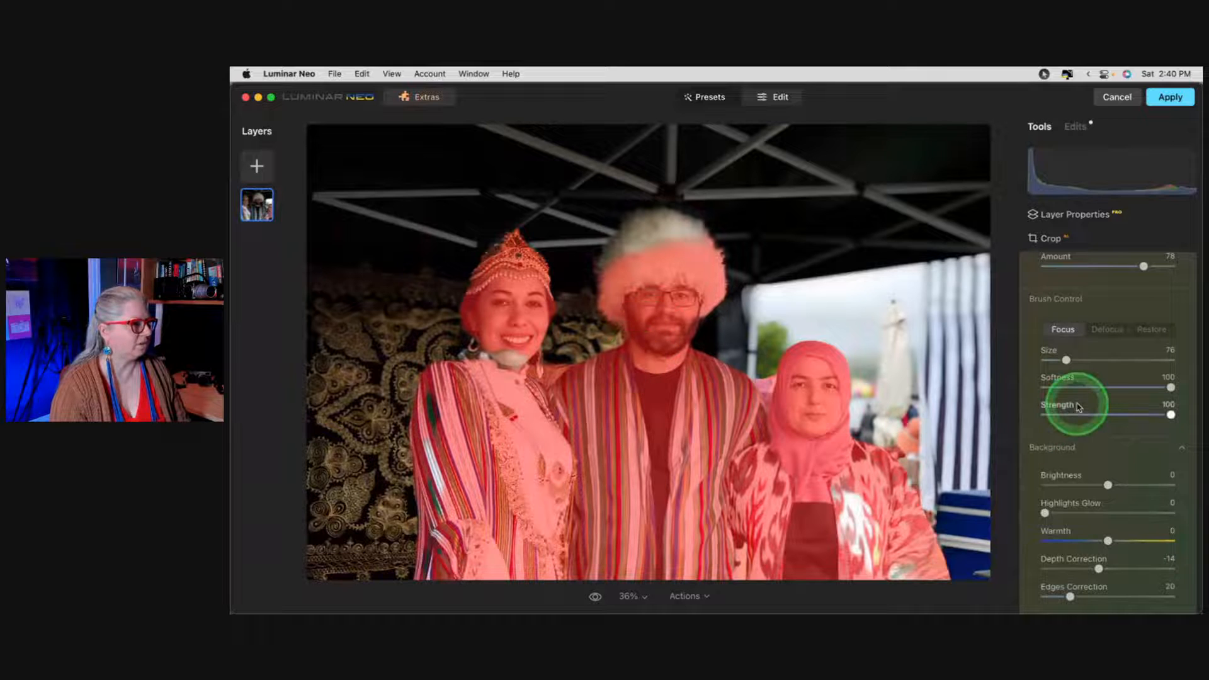
mouse_move(506, 373)
left_mouse_down()
mouse_move(514, 319)
mouse_move(507, 389)
mouse_move(513, 372)
mouse_move(477, 355)
mouse_move(445, 433)
mouse_move(435, 570)
left_mouse_up()
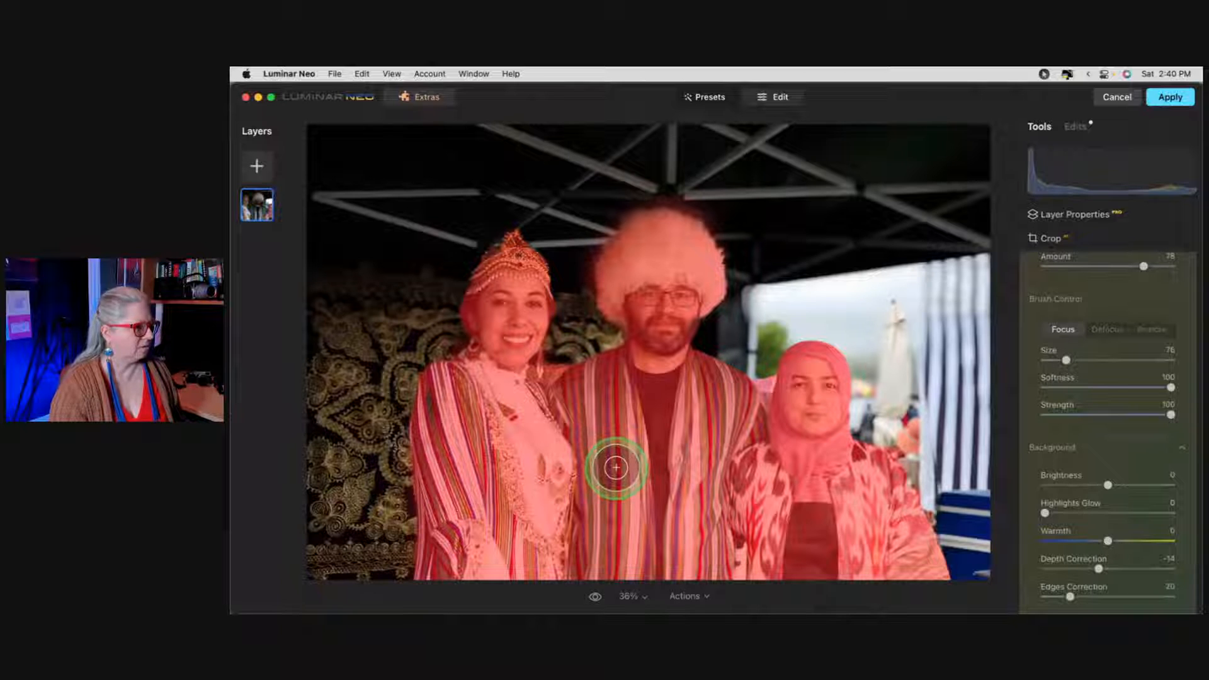
mouse_move(615, 467)
left_mouse_down()
mouse_move(595, 303)
mouse_move(523, 318)
left_mouse_up()
mouse_move(374, 336)
left_mouse_down()
mouse_move(515, 367)
mouse_move(581, 361)
mouse_move(338, 317)
mouse_move(456, 313)
mouse_move(301, 293)
mouse_move(463, 304)
mouse_move(340, 344)
mouse_move(361, 542)
mouse_move(343, 531)
mouse_move(311, 297)
mouse_move(409, 413)
mouse_move(401, 553)
mouse_move(317, 571)
mouse_move(335, 571)
mouse_move(306, 482)
mouse_move(309, 423)
mouse_move(336, 356)
mouse_move(393, 504)
mouse_move(397, 439)
mouse_move(412, 574)
mouse_move(443, 494)
left_mouse_up()
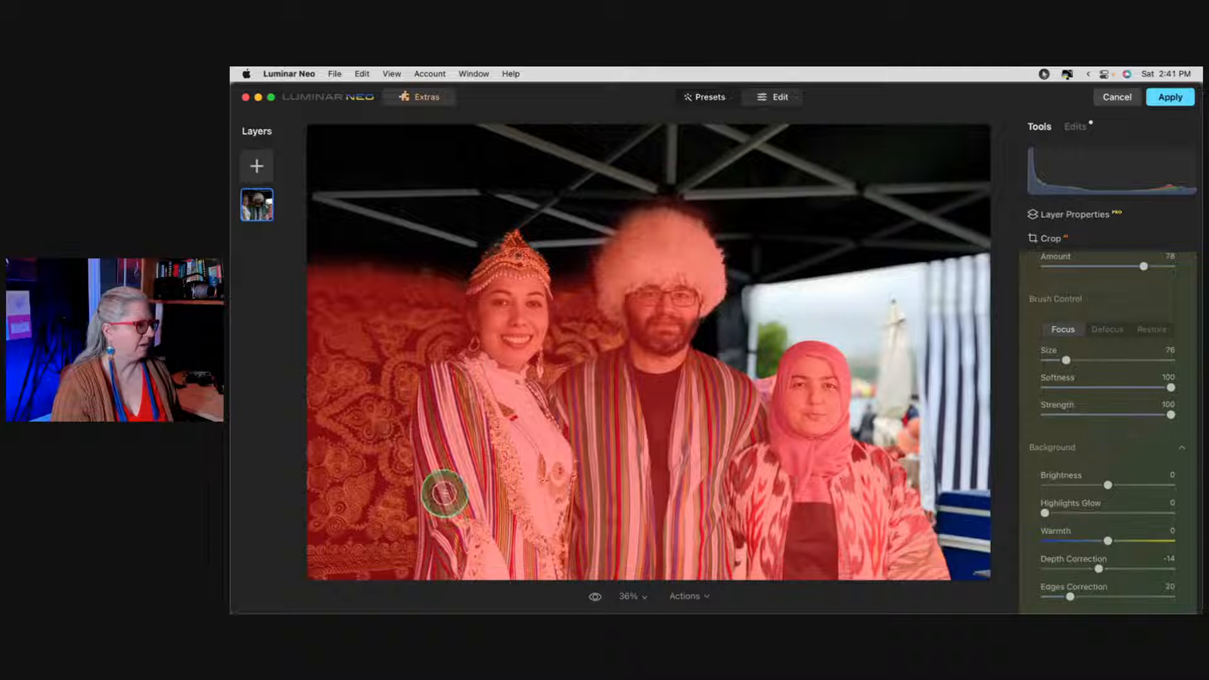
- Set the Portrait Bokeh brush to Defocus with Softness 14 and Size 10
left_click(1106, 330)
left_click_drag(1171, 387, 1063, 387)
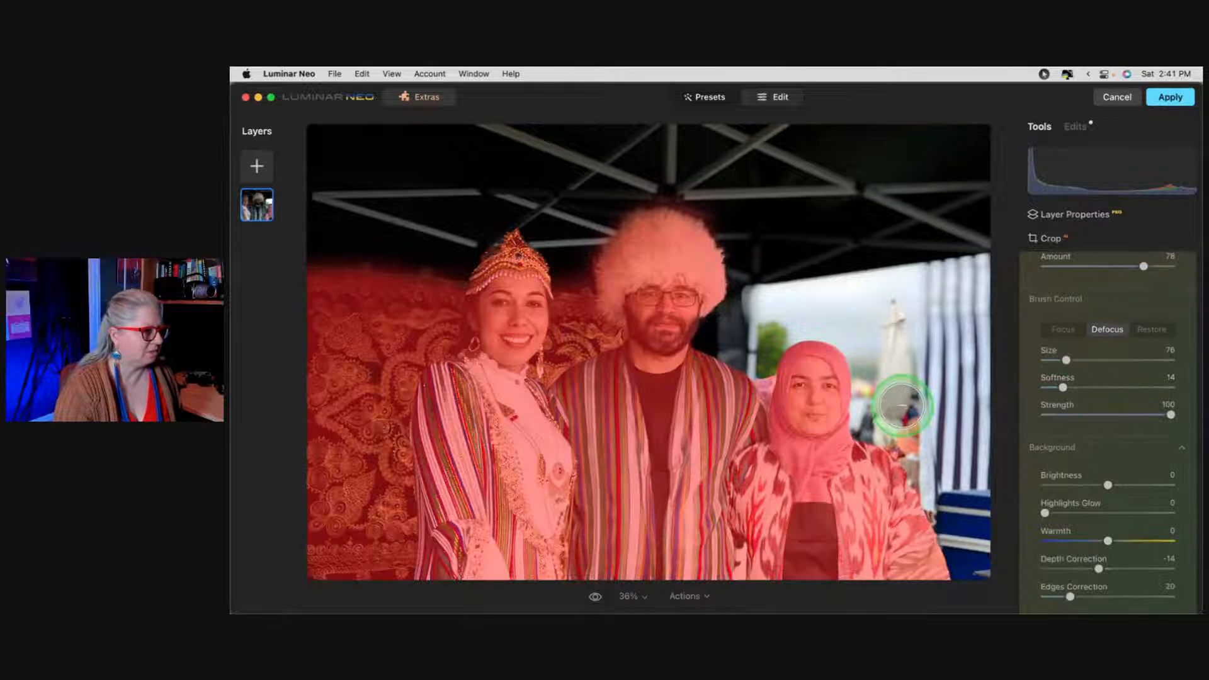
key("[")
key("[")
key("[")
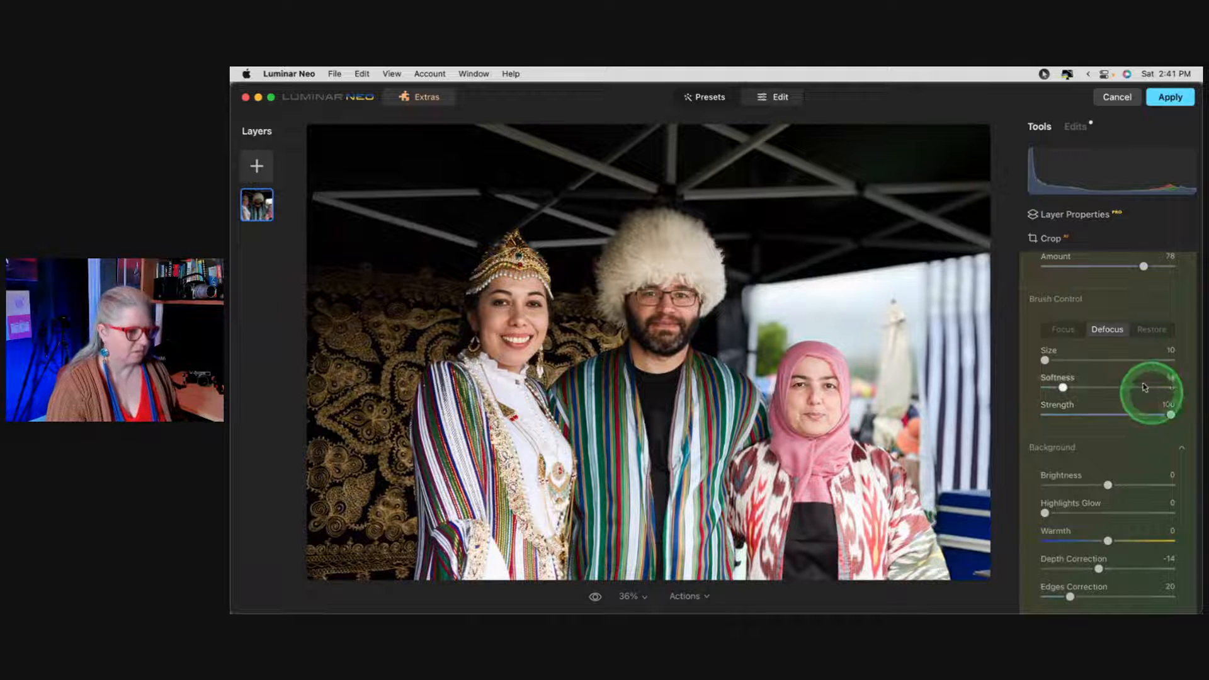
scroll(1062, 306, "up", 3)
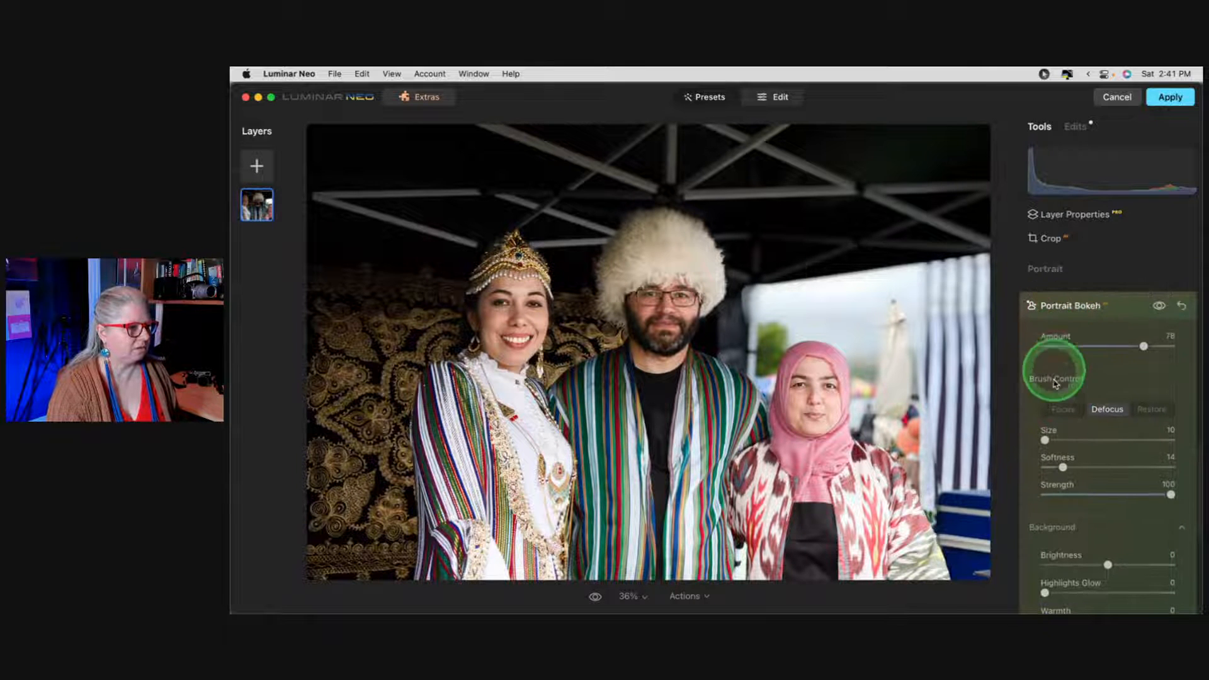
- Set Portrait Bokeh's brush Softness to 40, background Brightness to -37 and Depth Correction to -57
scroll(1057, 393, "down", 4)
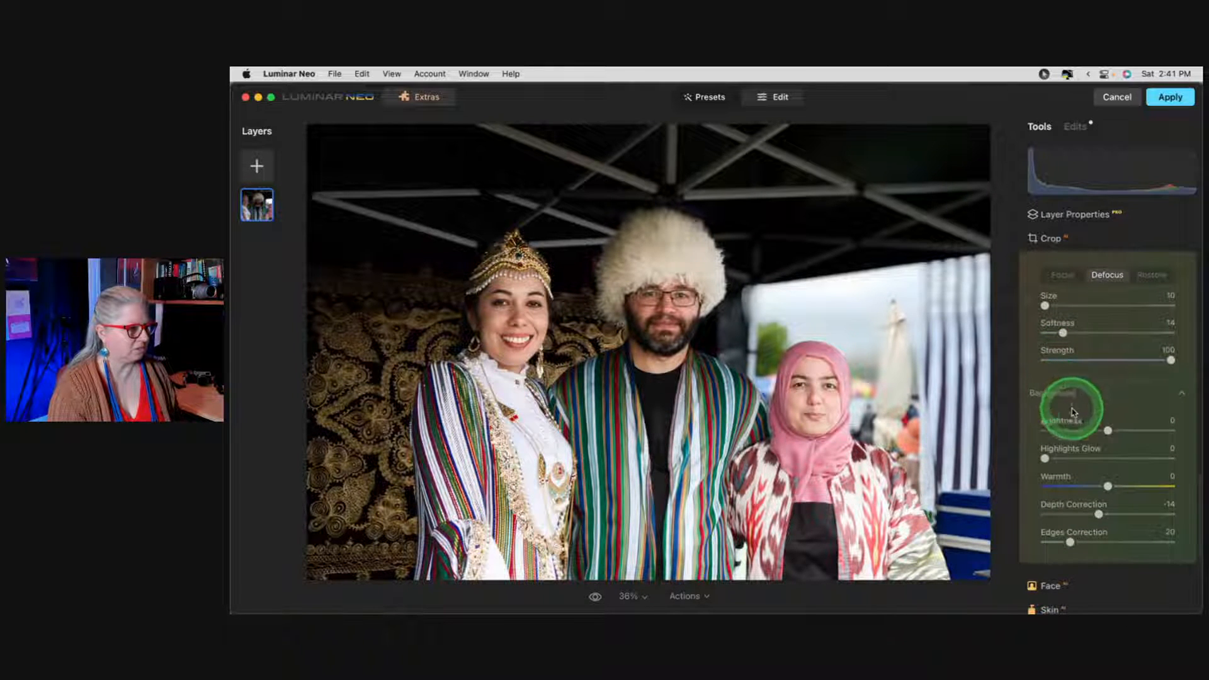
left_click_drag(1107, 430, 1082, 429)
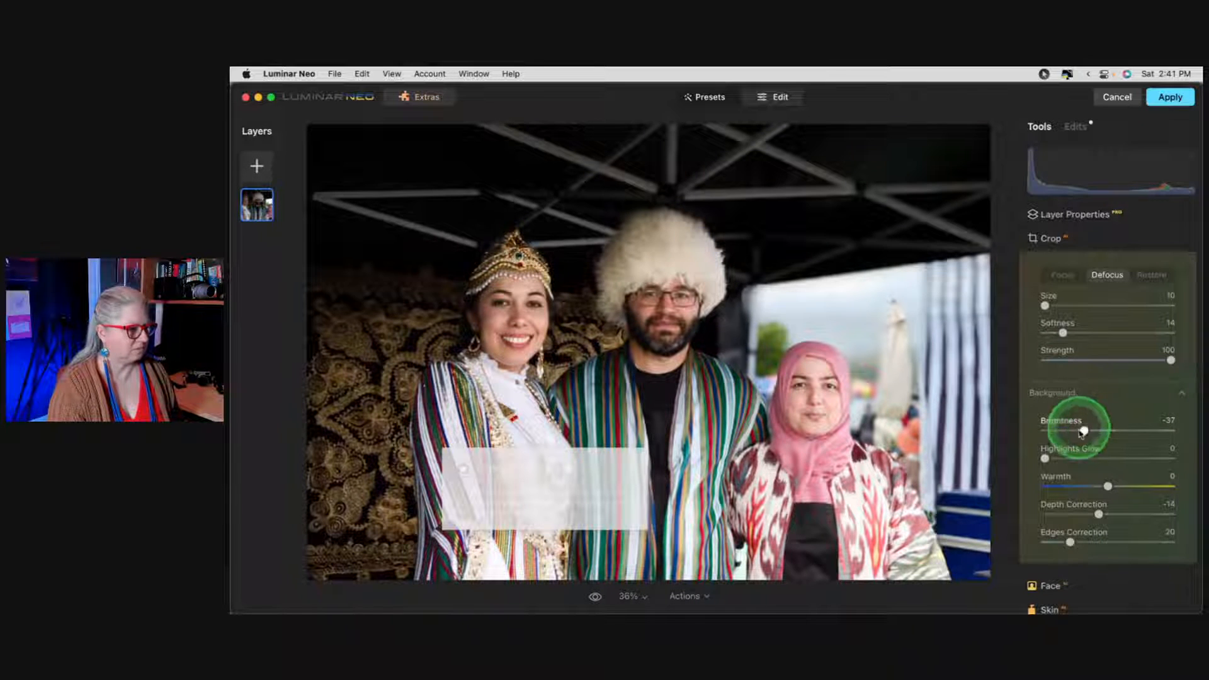
left_click_drag(1063, 333, 1096, 333)
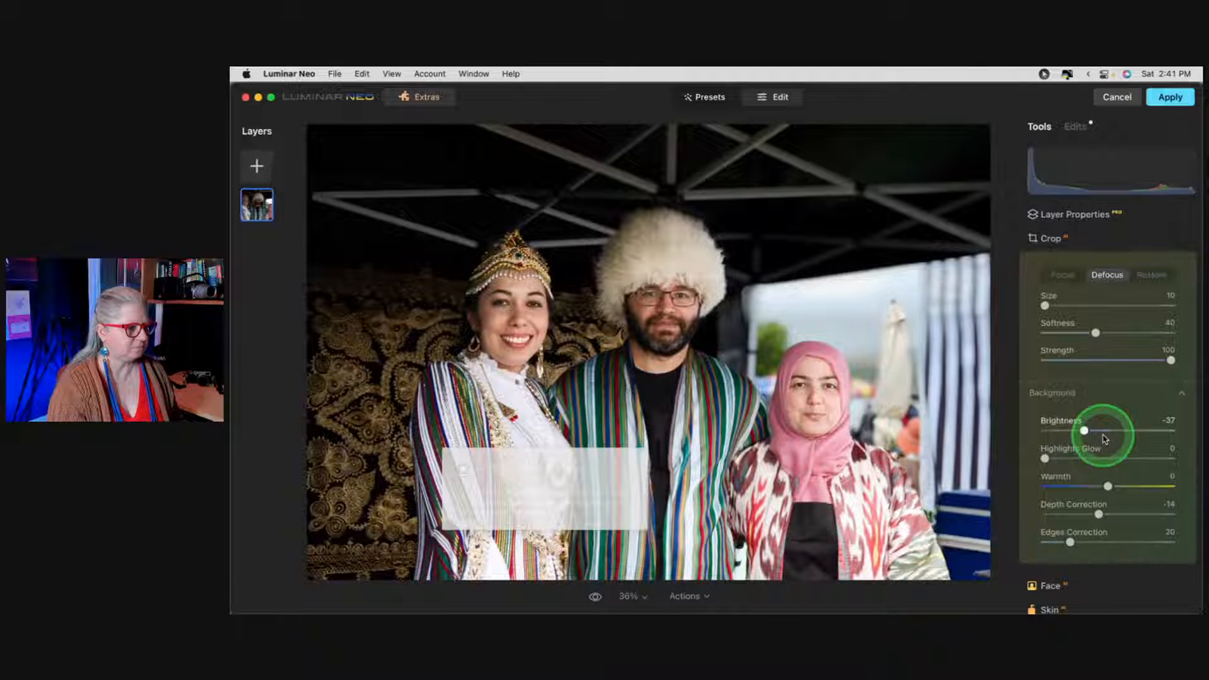
left_click_drag(1098, 513, 1073, 513)
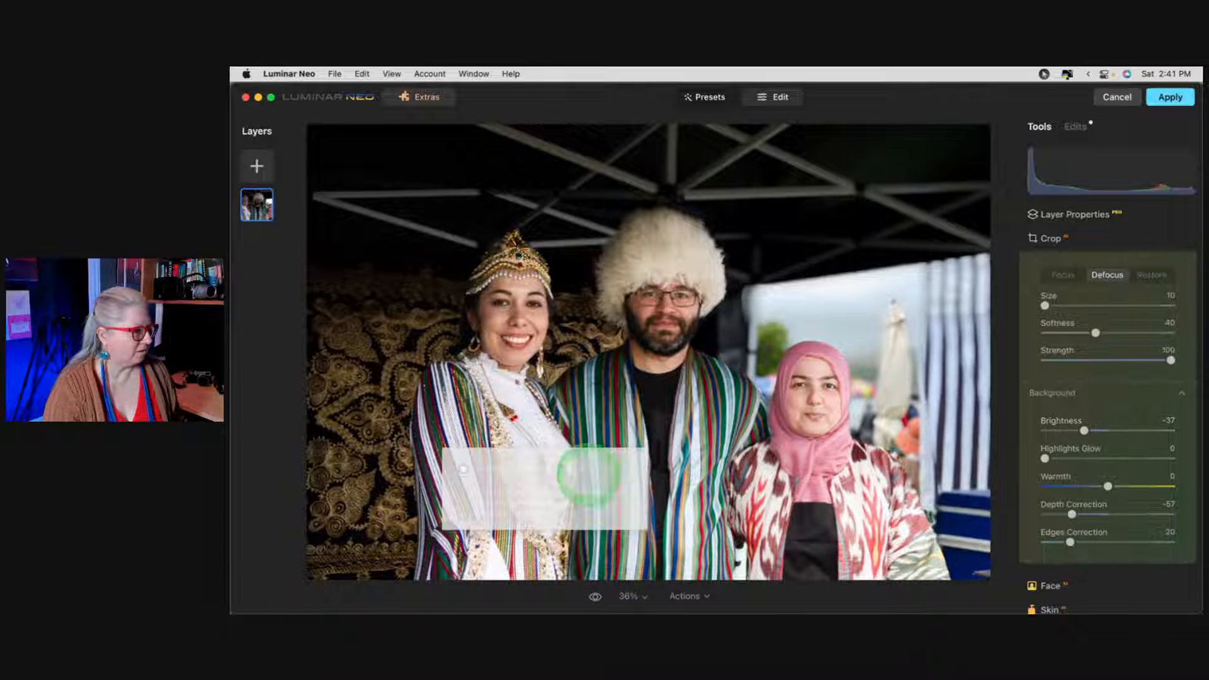
left_click(570, 490)
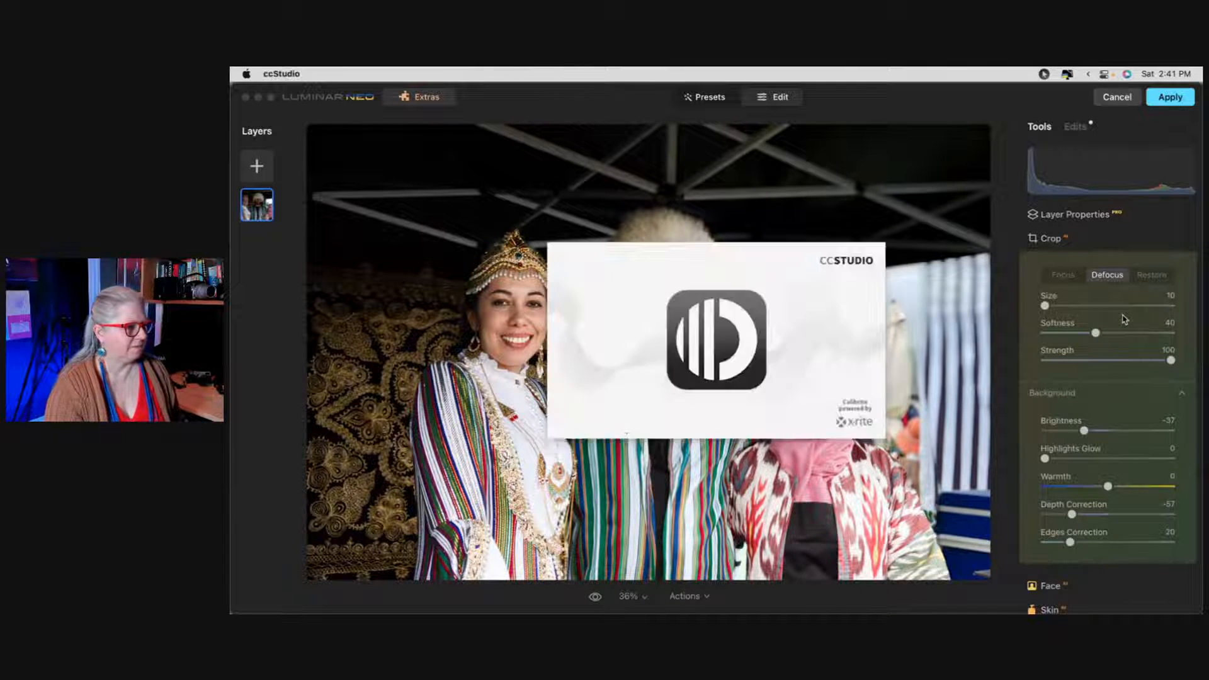
left_click(1084, 350)
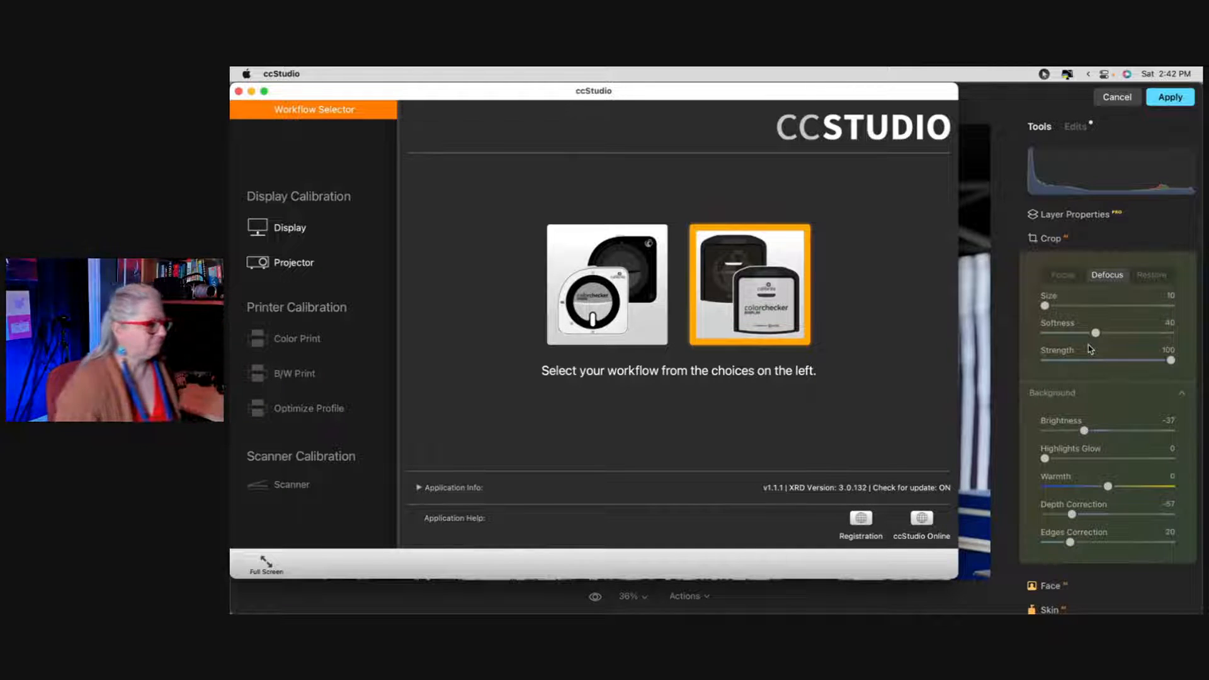
left_click(239, 91)
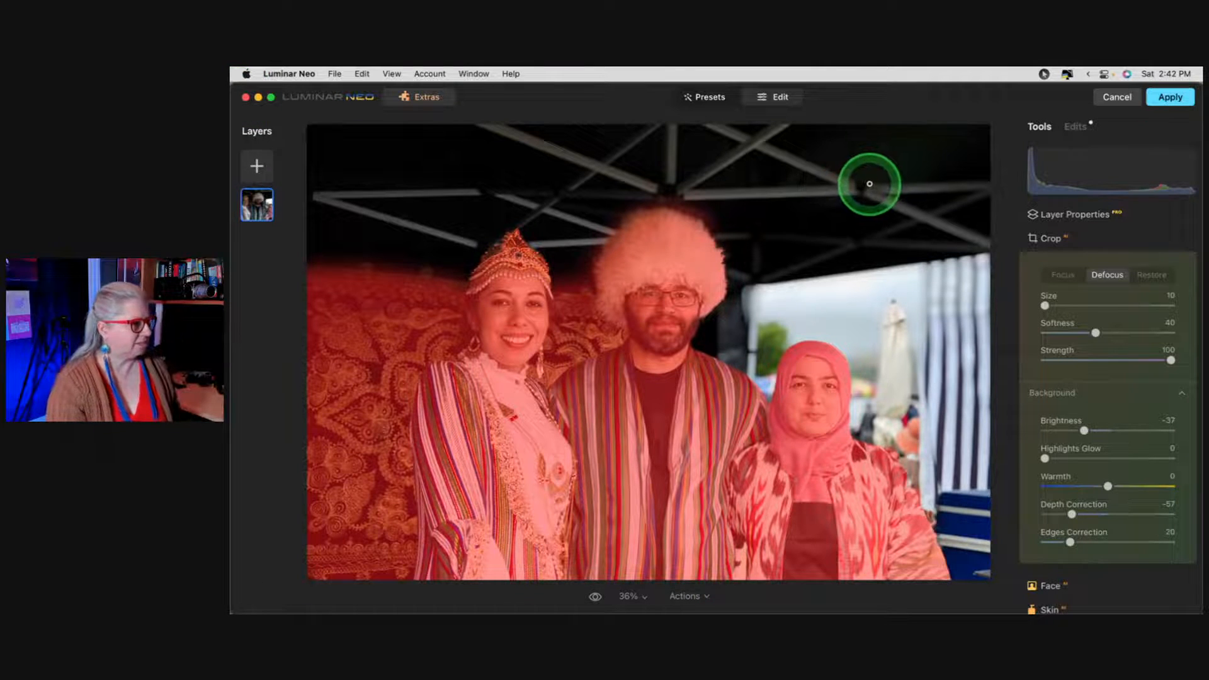
- Compare the photo with Portrait Bokeh switched off and on
scroll(1085, 304, "up", 3)
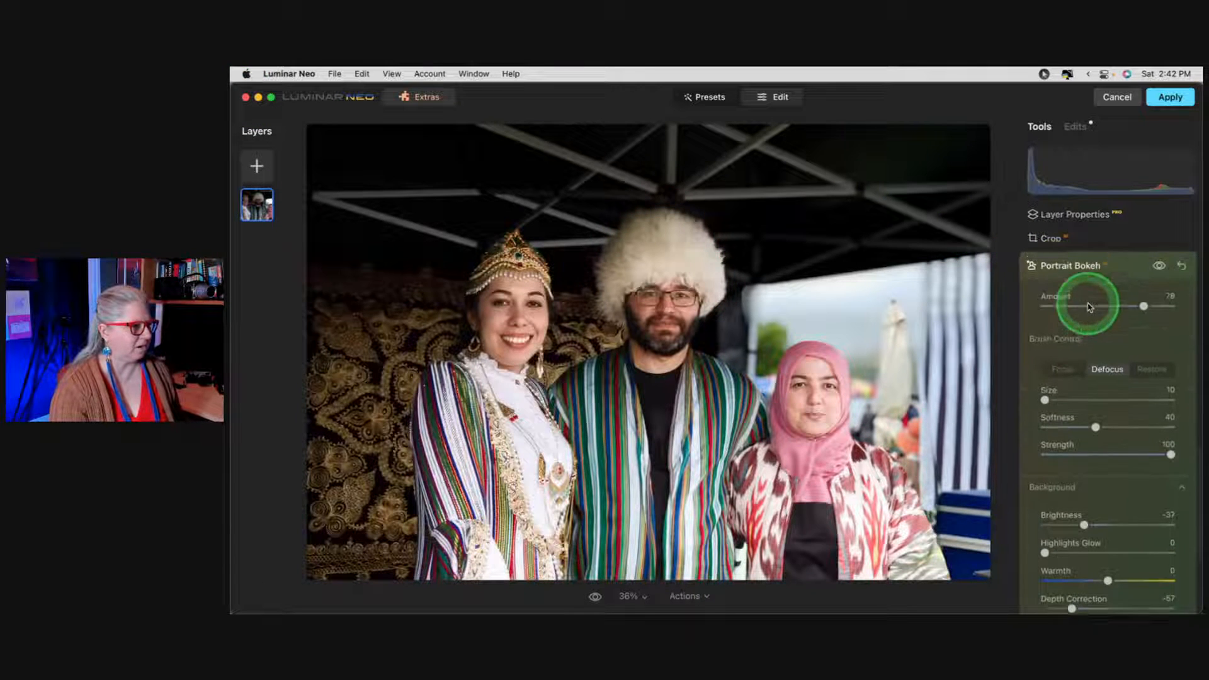
left_click(1159, 305)
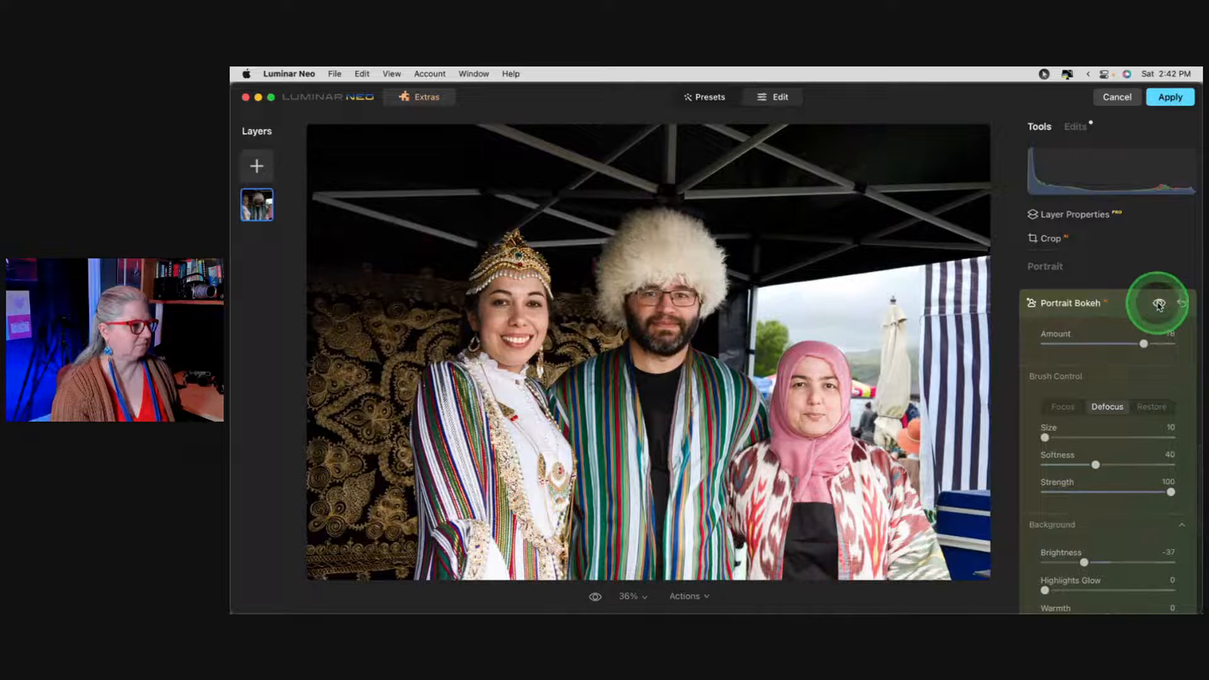
left_click(1159, 305)
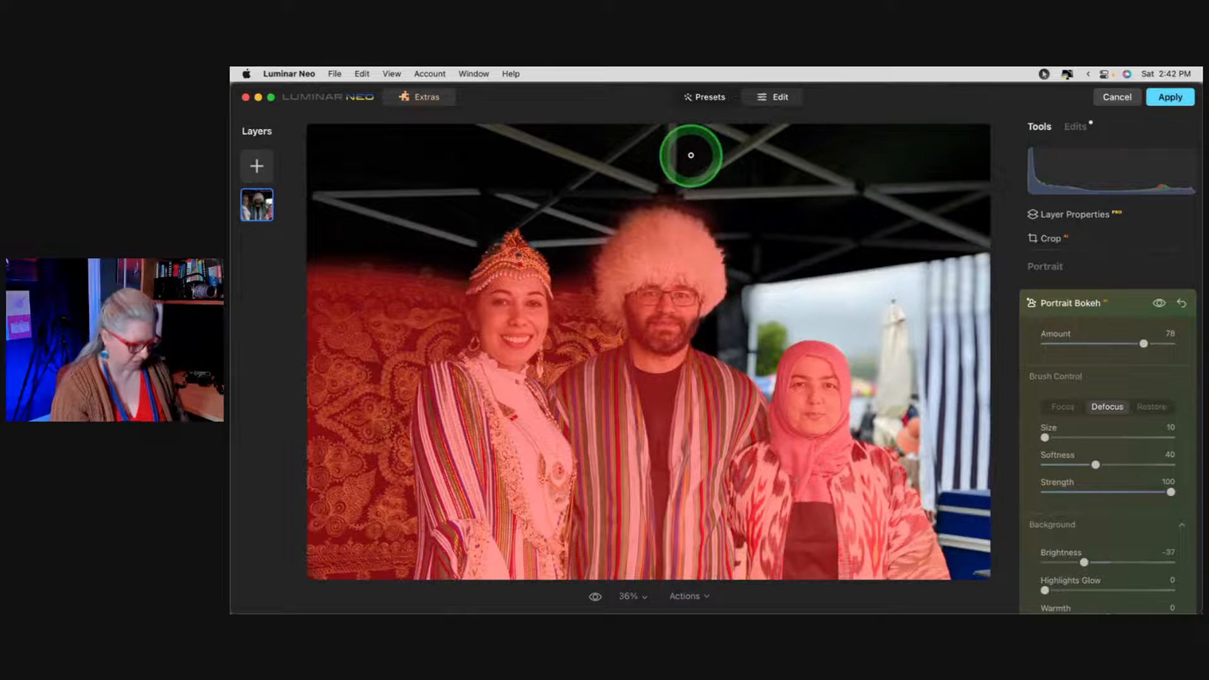
- Enlarge the Portrait Bokeh brush to size 82 and set the background's Depth Correction to -100
key("bracketright")
key("bracketright")
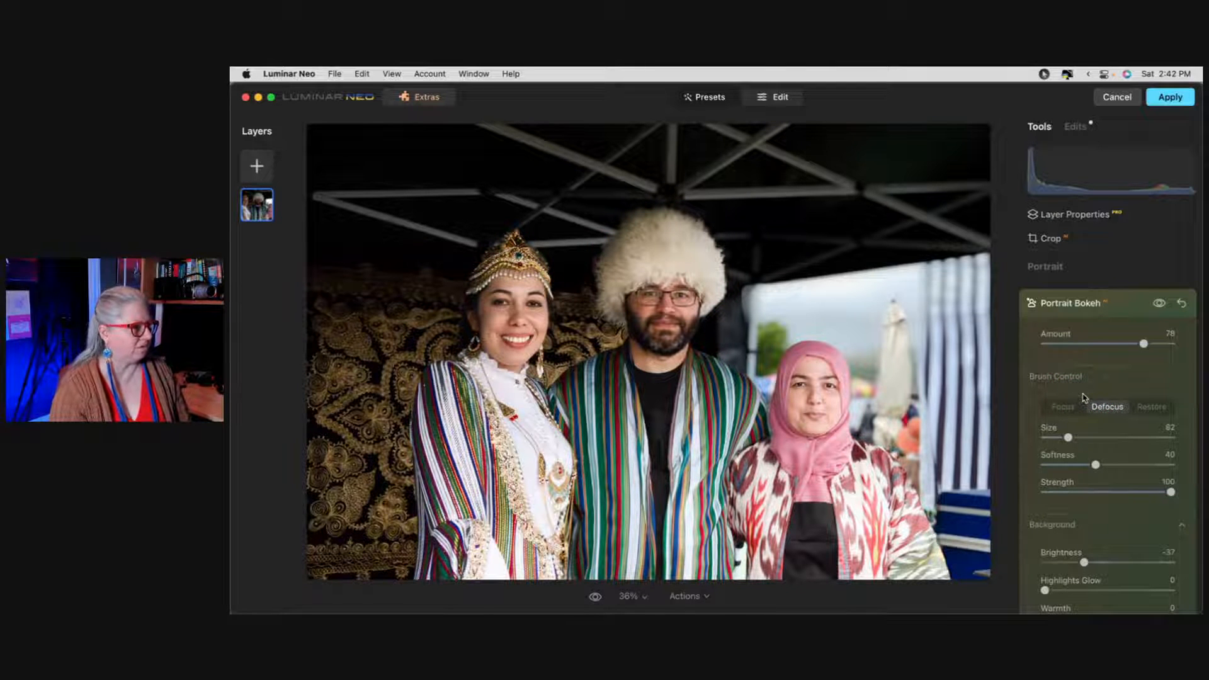
scroll(1084, 398, "down", 4)
left_click(1072, 535)
left_click_drag(1072, 536, 1043, 535)
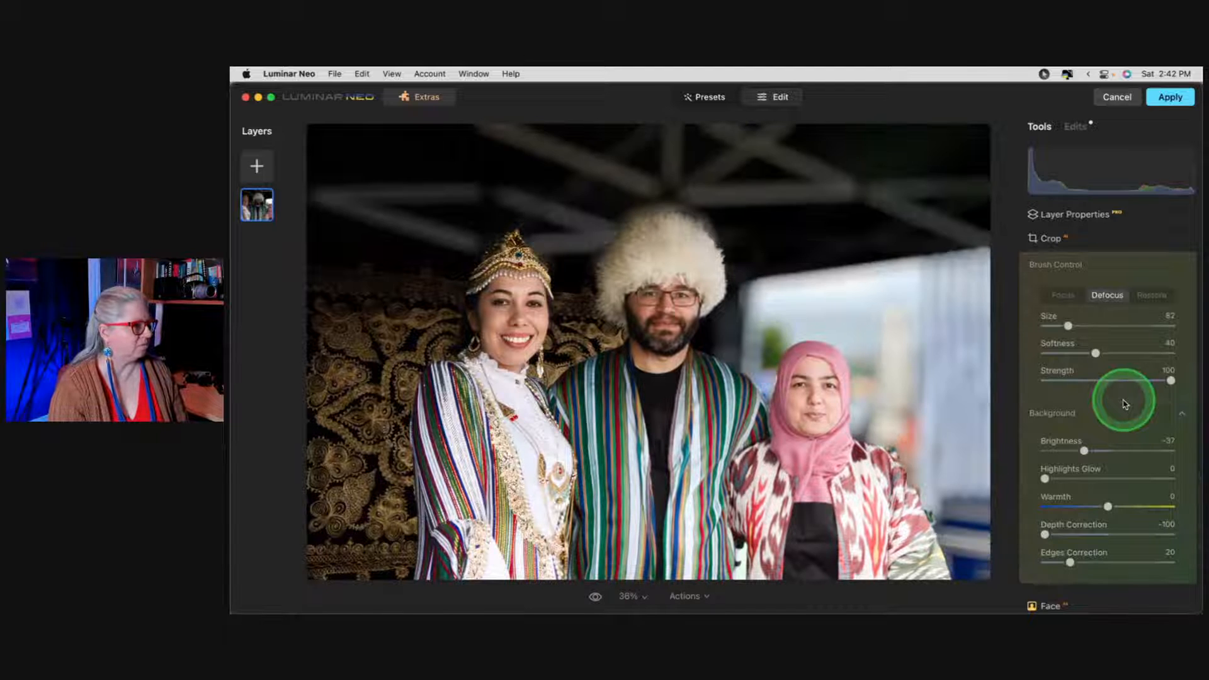
- Paint focus around the edges of the fur hat and set the background's Depth Correction to -79
left_click(1064, 293)
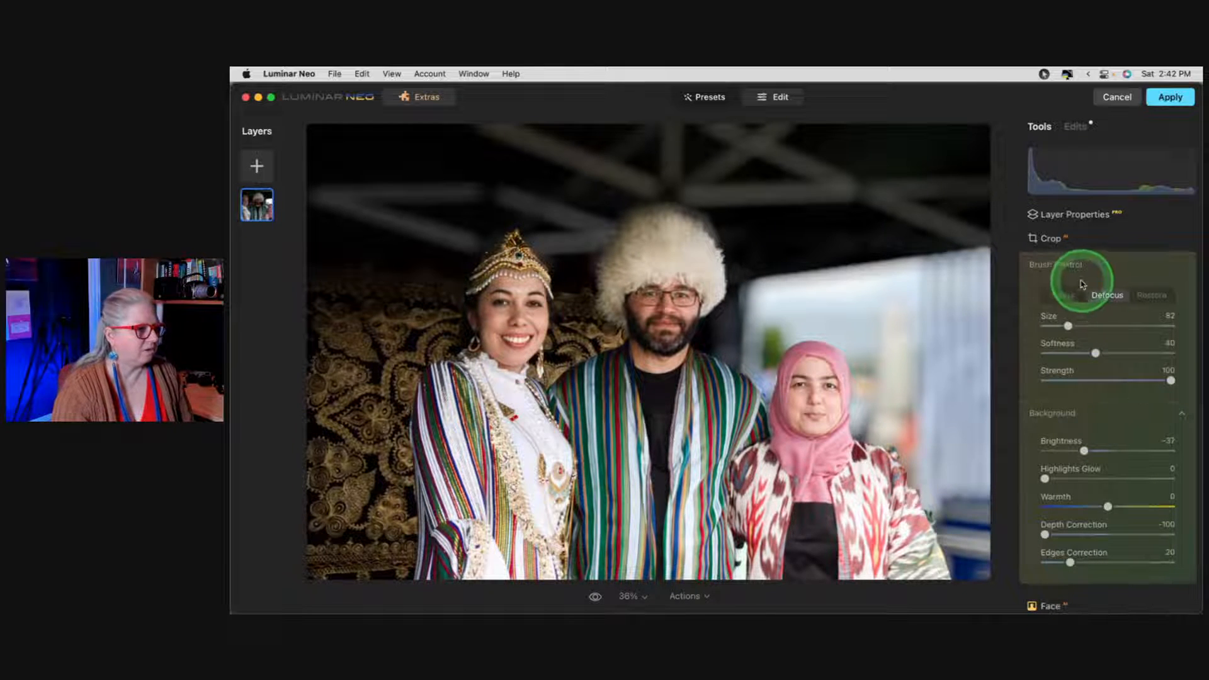
mouse_move(621, 270)
left_mouse_down()
mouse_move(670, 238)
mouse_move(686, 243)
mouse_move(640, 237)
mouse_move(617, 262)
mouse_move(720, 348)
left_mouse_up()
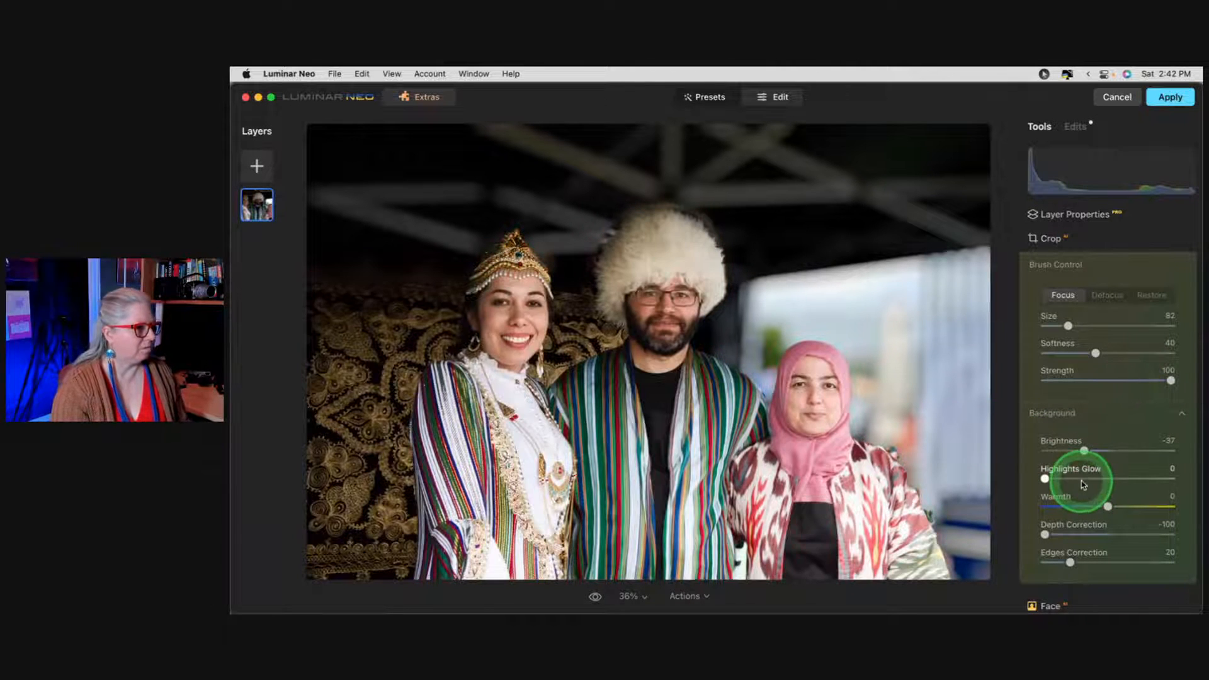
left_click_drag(1046, 532, 1058, 533)
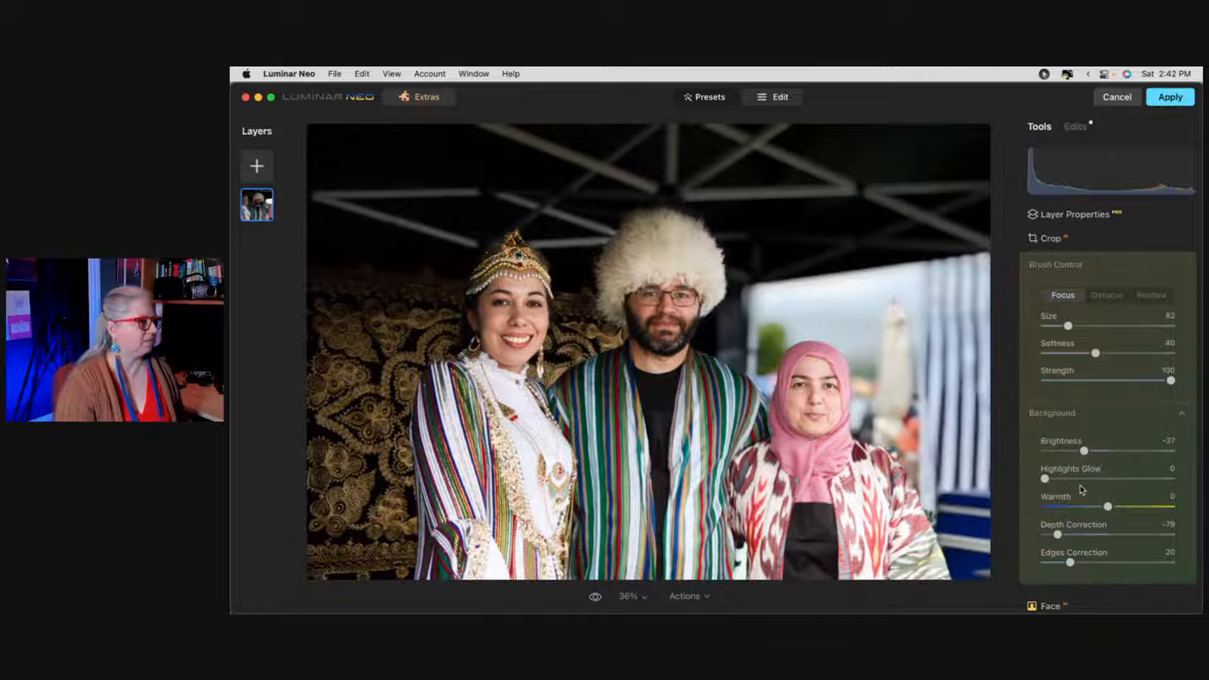
- Check the effect of the adjusted Portrait Bokeh by hiding it and showing it again
scroll(1081, 490, "up", 5)
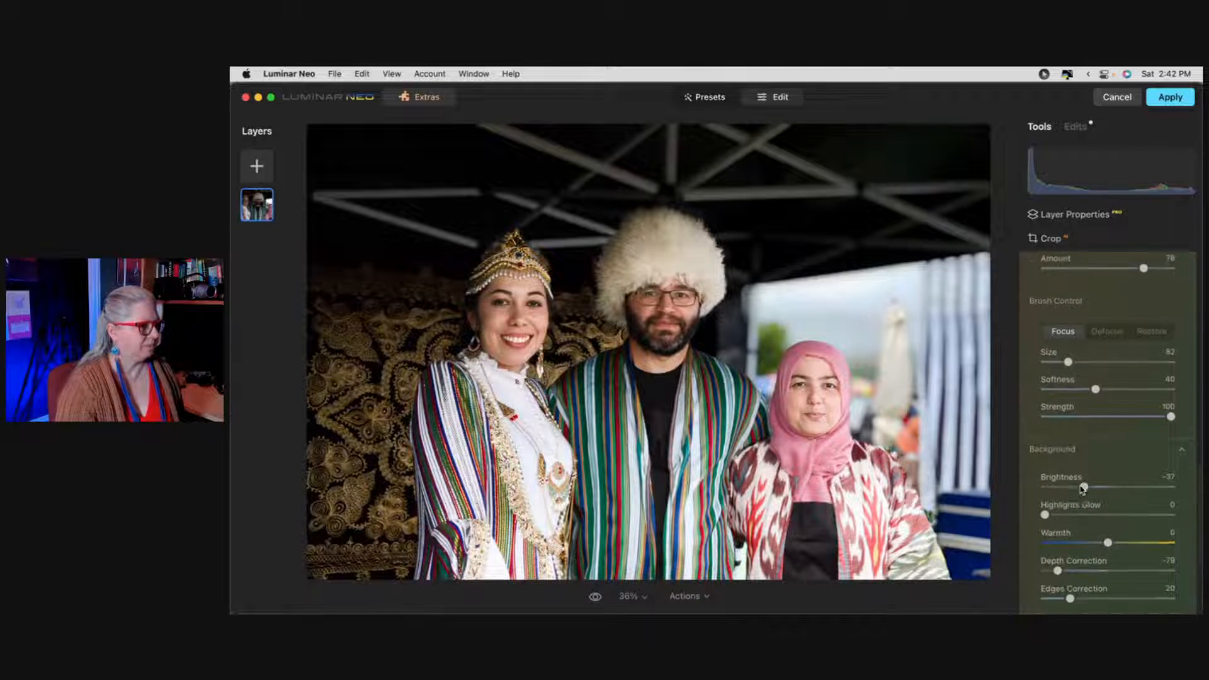
left_click(1138, 334)
left_click(1160, 322)
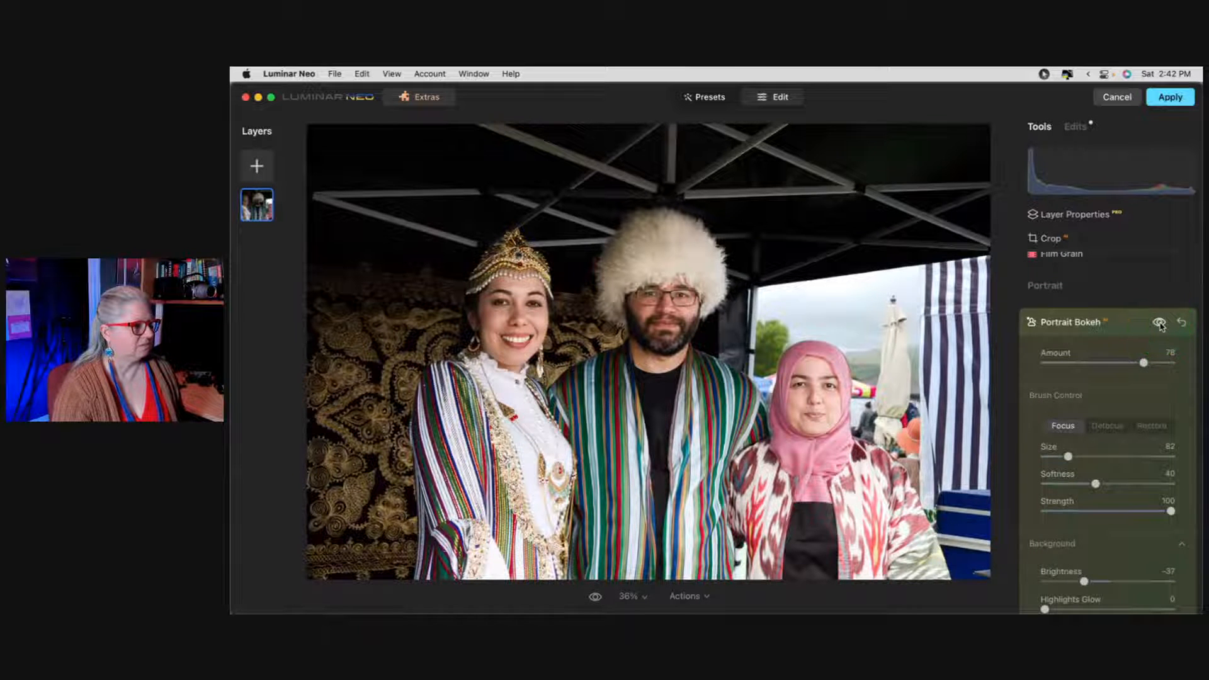
left_click(1160, 324)
- Set the Portrait Bokeh Amount to 50 and collapse the tool
left_click(1142, 364)
left_click_drag(1142, 364, 1110, 366)
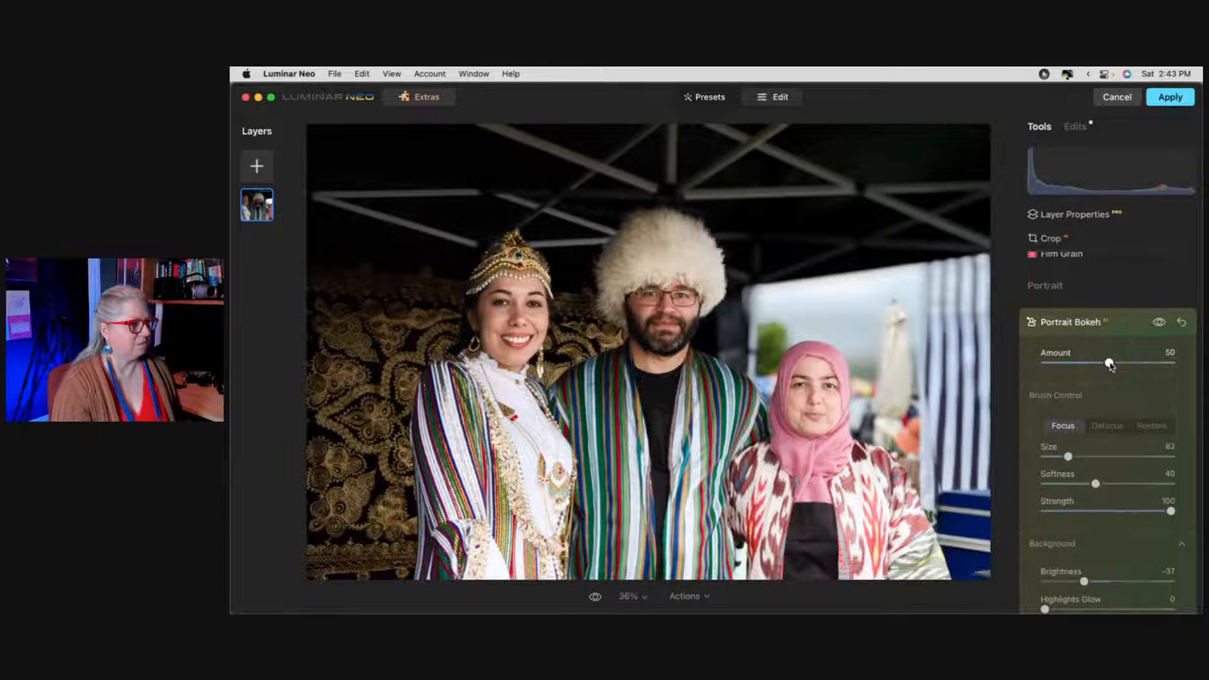
left_click(1120, 325)
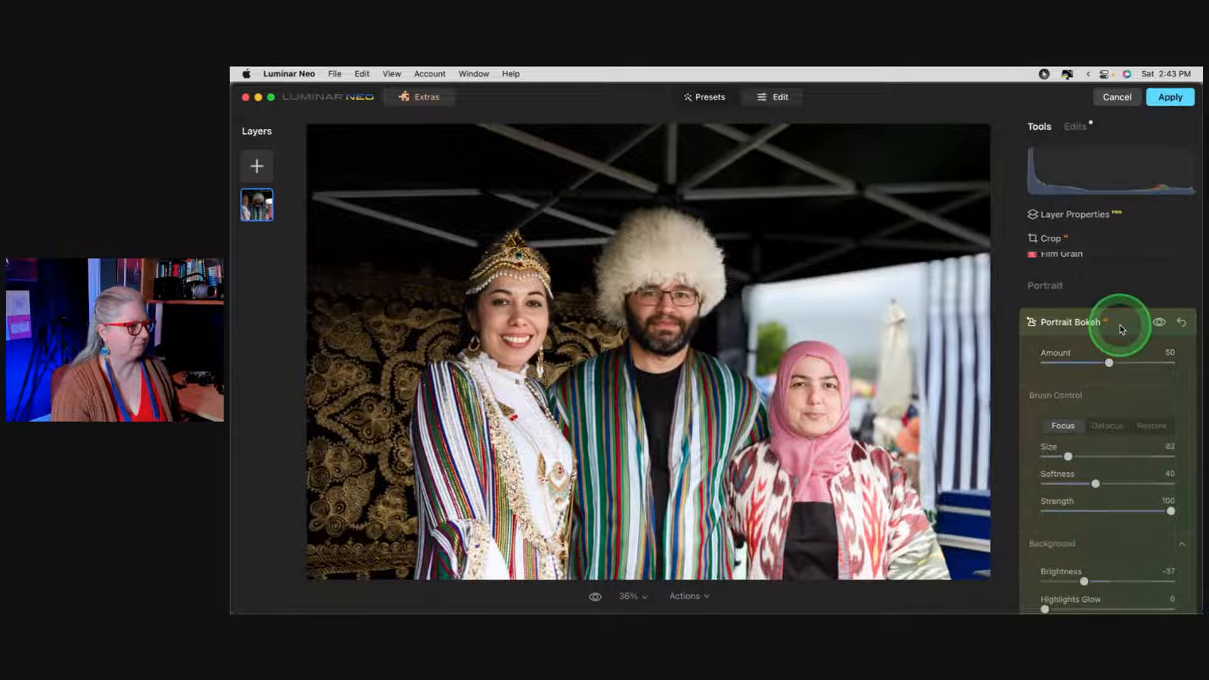
left_click(1120, 325)
- Add a Vignette to the photo with an Amount of -34
scroll(1108, 356, "up", 5)
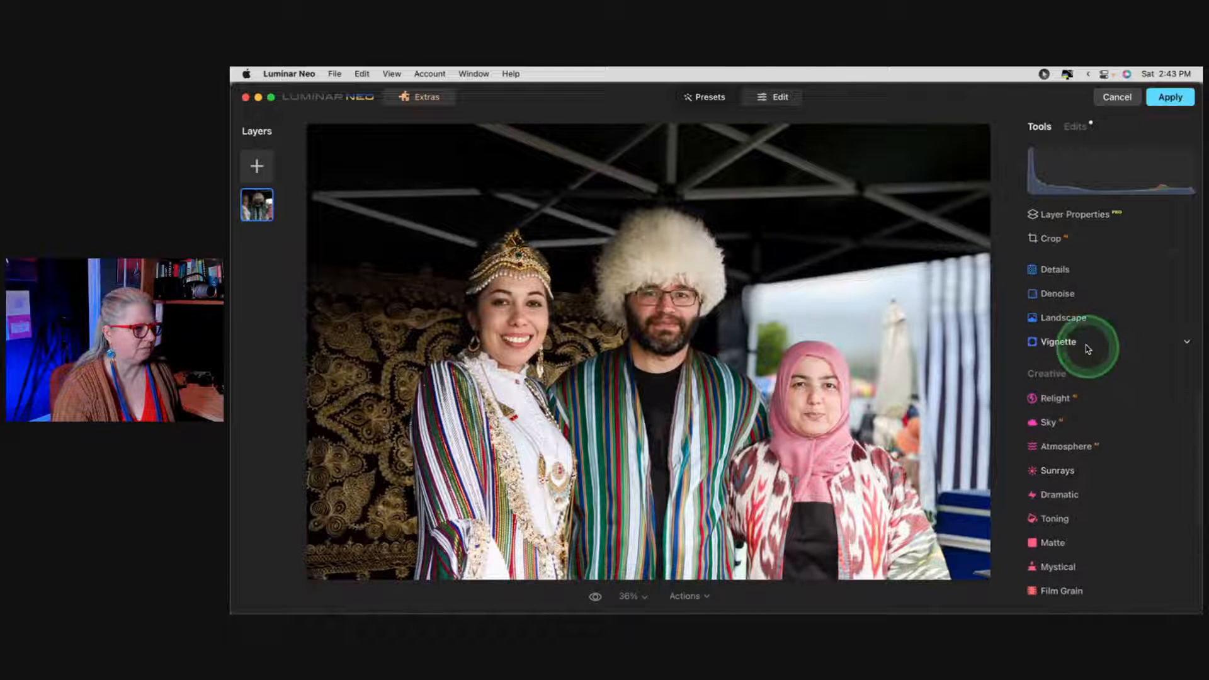
left_click(1093, 352)
left_click_drag(1108, 416, 1087, 416)
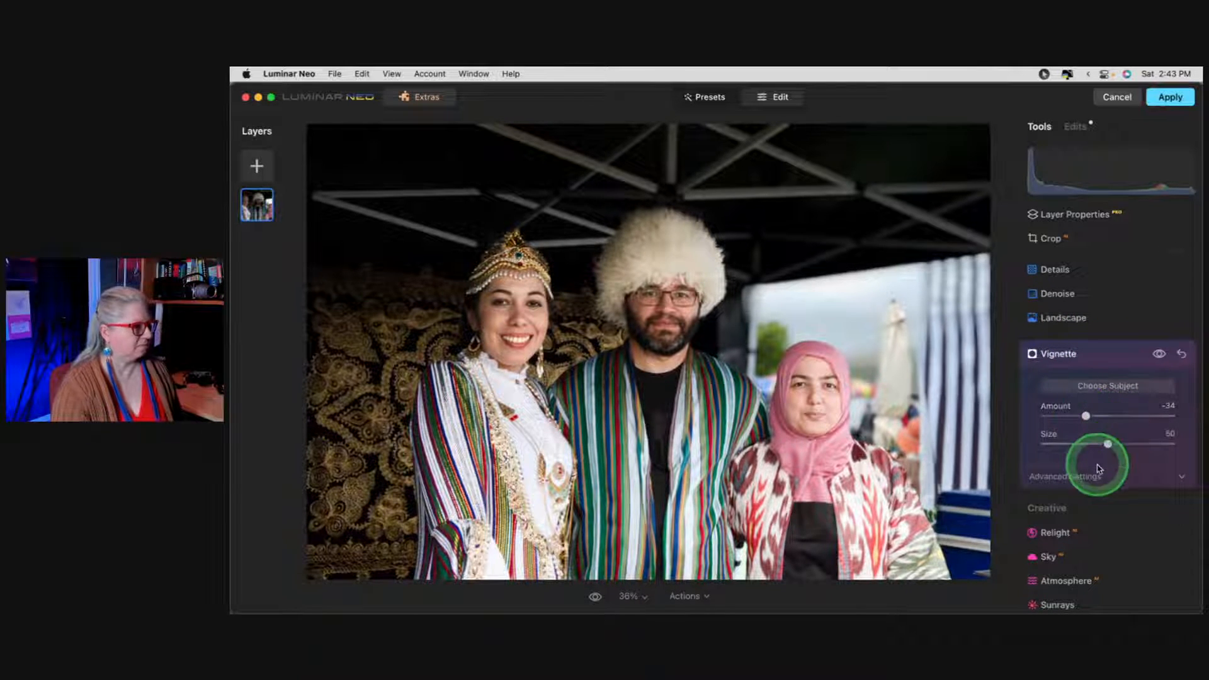
left_click(1114, 357)
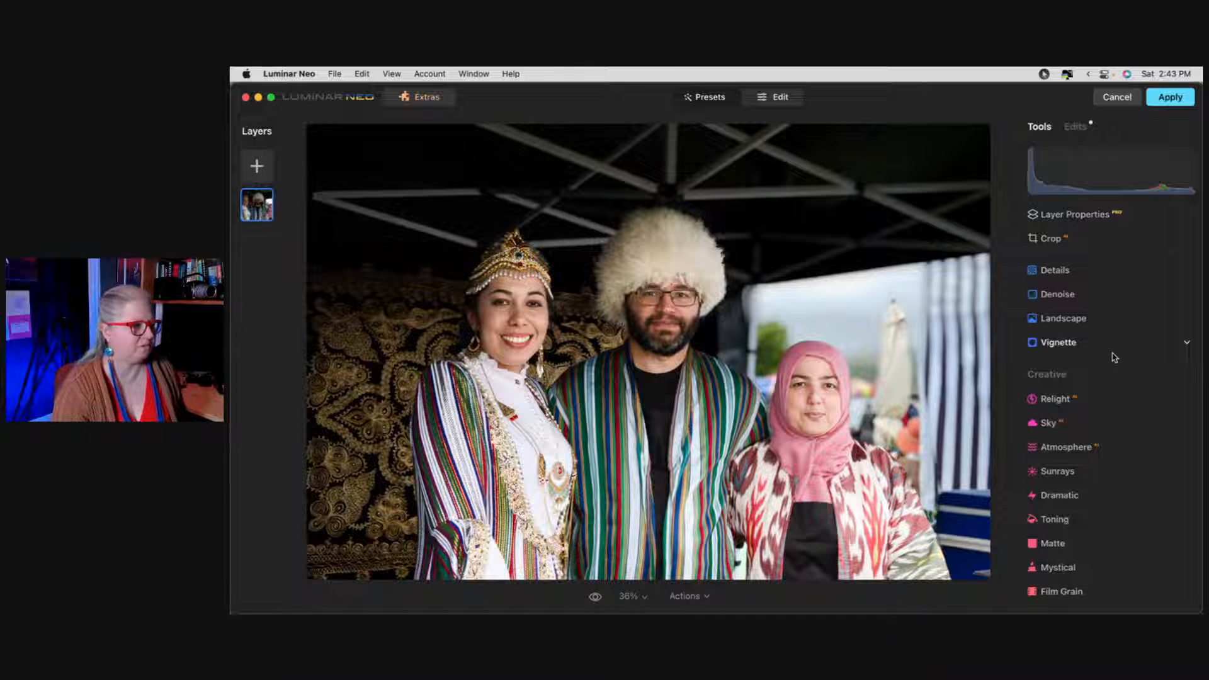
- Look at the Revert to Original and Save as Preset options, and compare the photo before and after editing
left_click(687, 596)
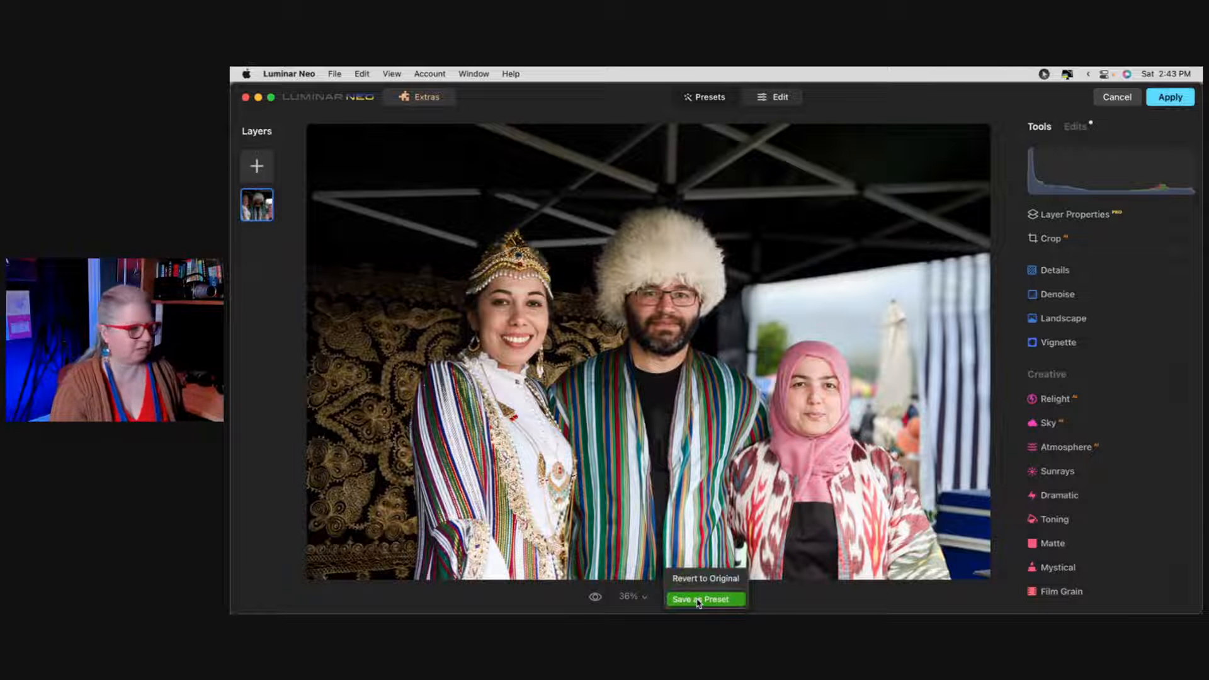
left_click(691, 580)
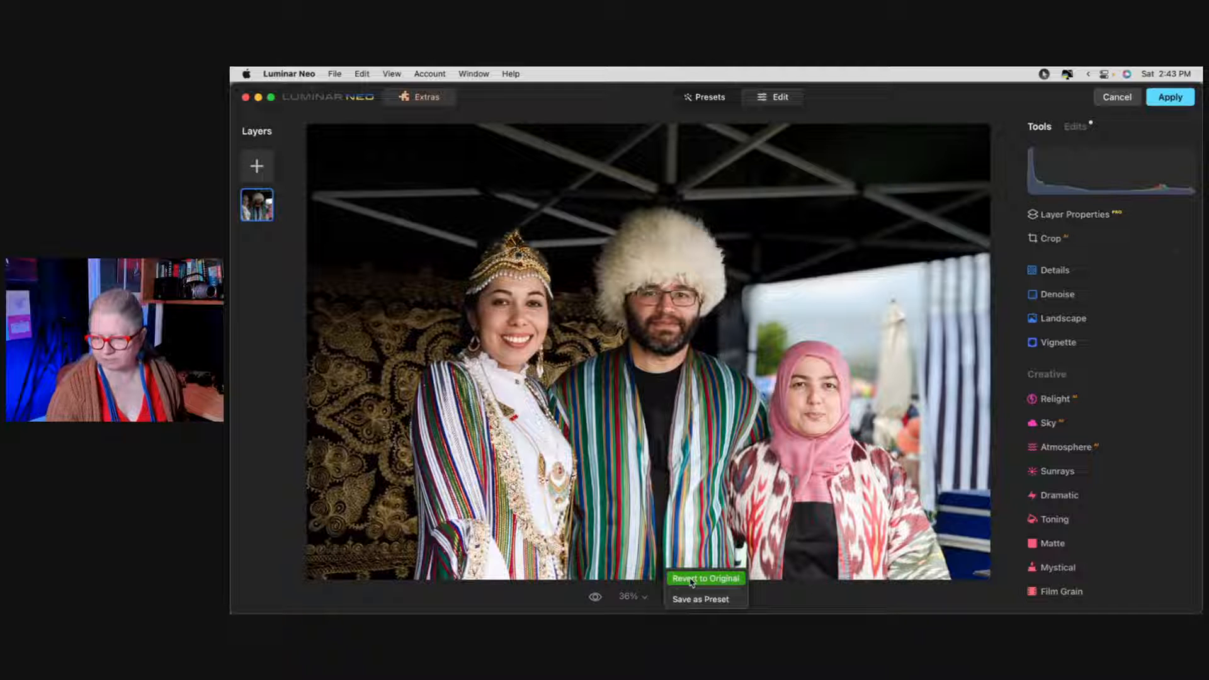
left_click(690, 600)
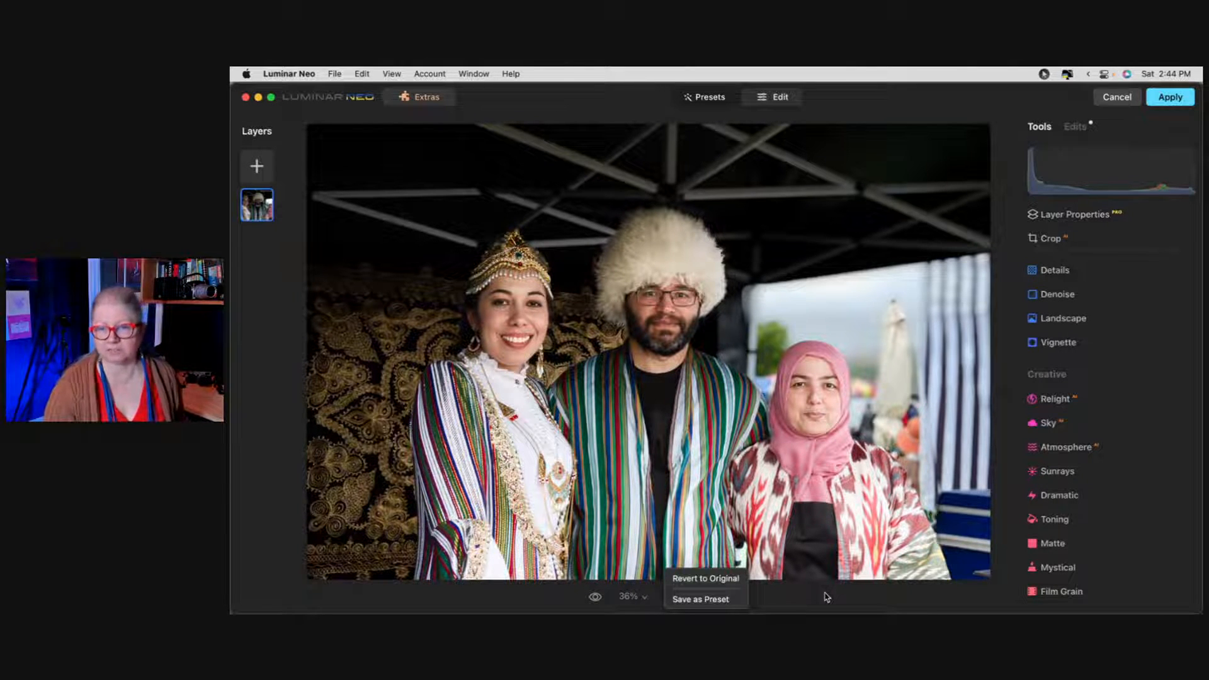
left_click(932, 102)
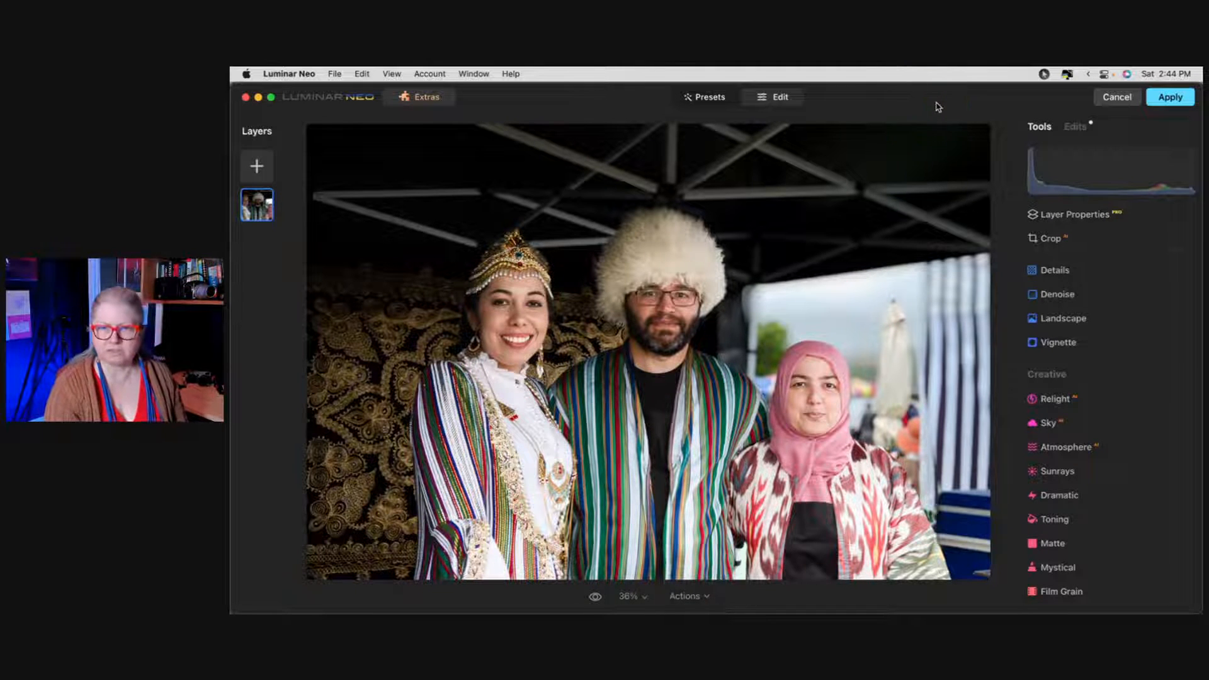
key("backslash")
key("backslash")
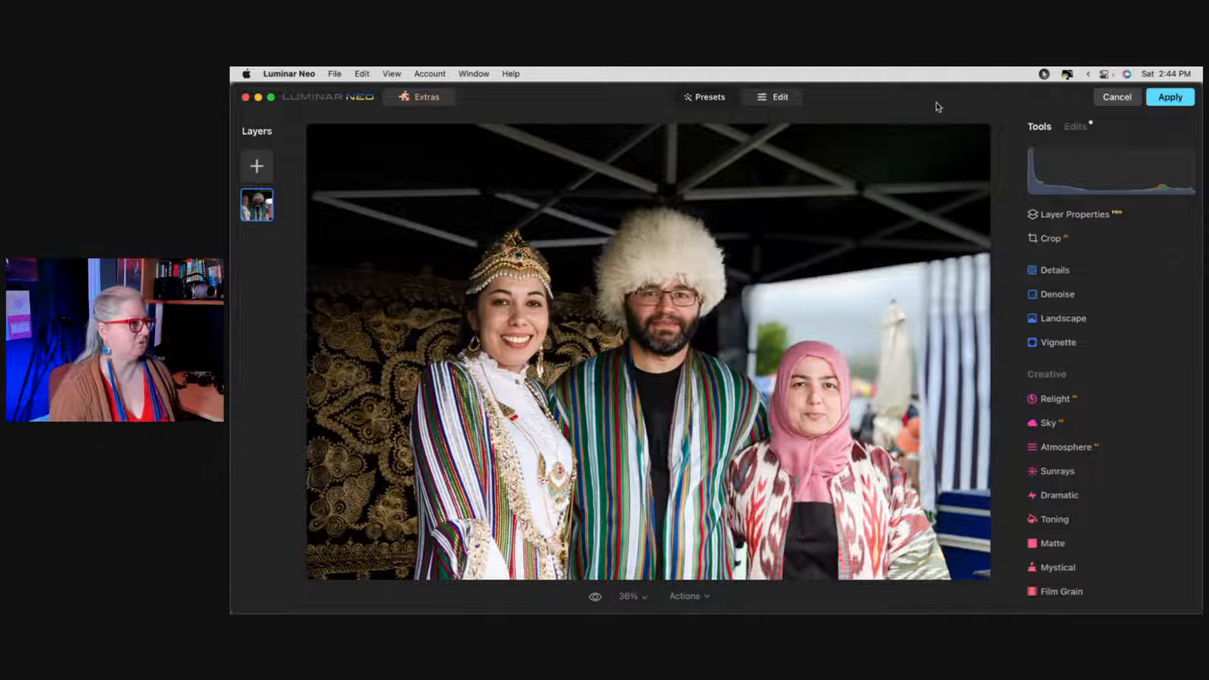
- Mask the layer by removing its portrait background
left_click(1135, 217)
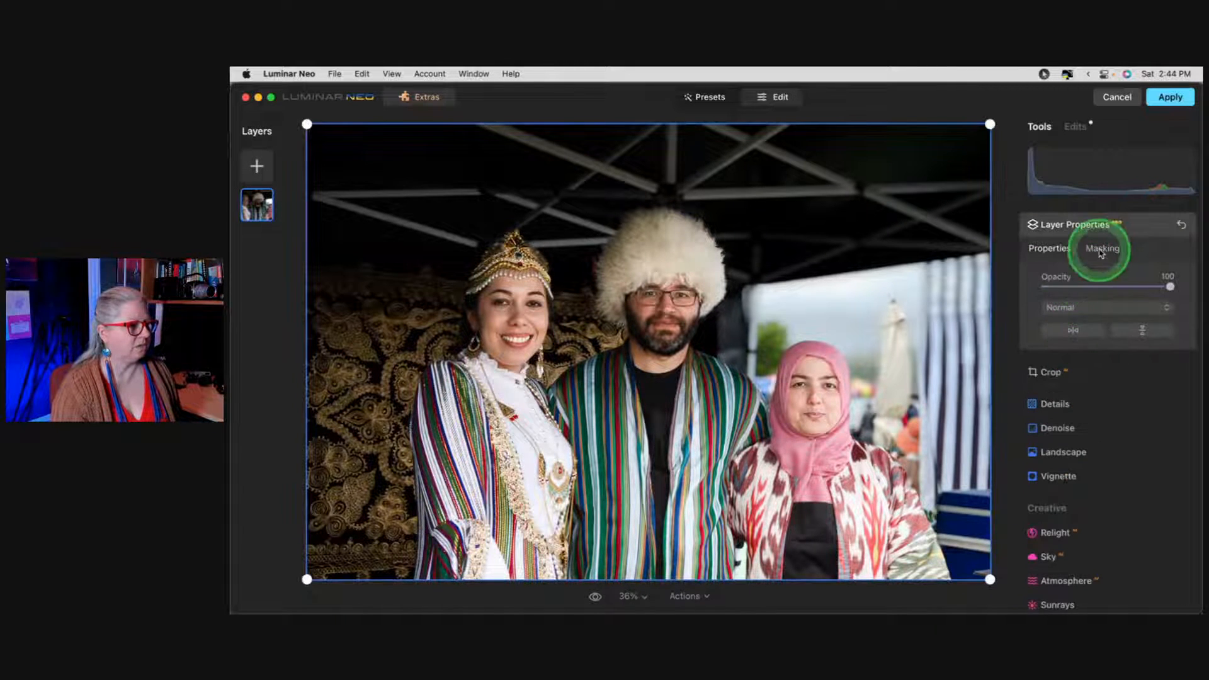
left_click(1102, 255)
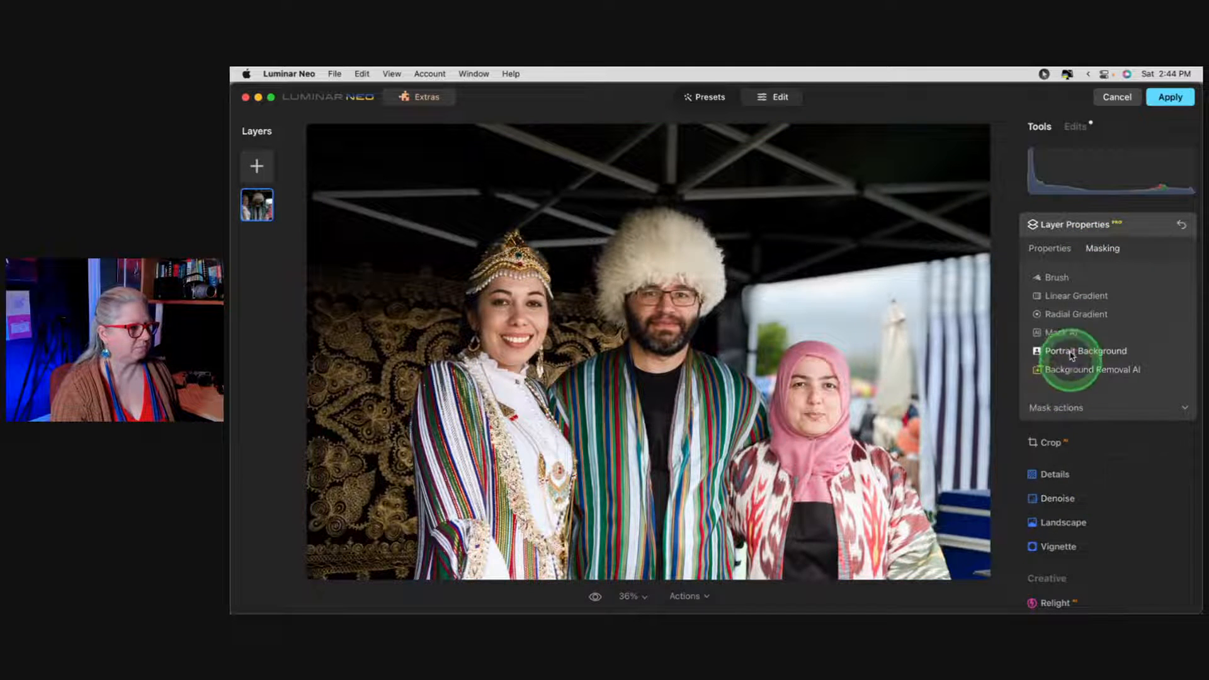
left_click(1071, 351)
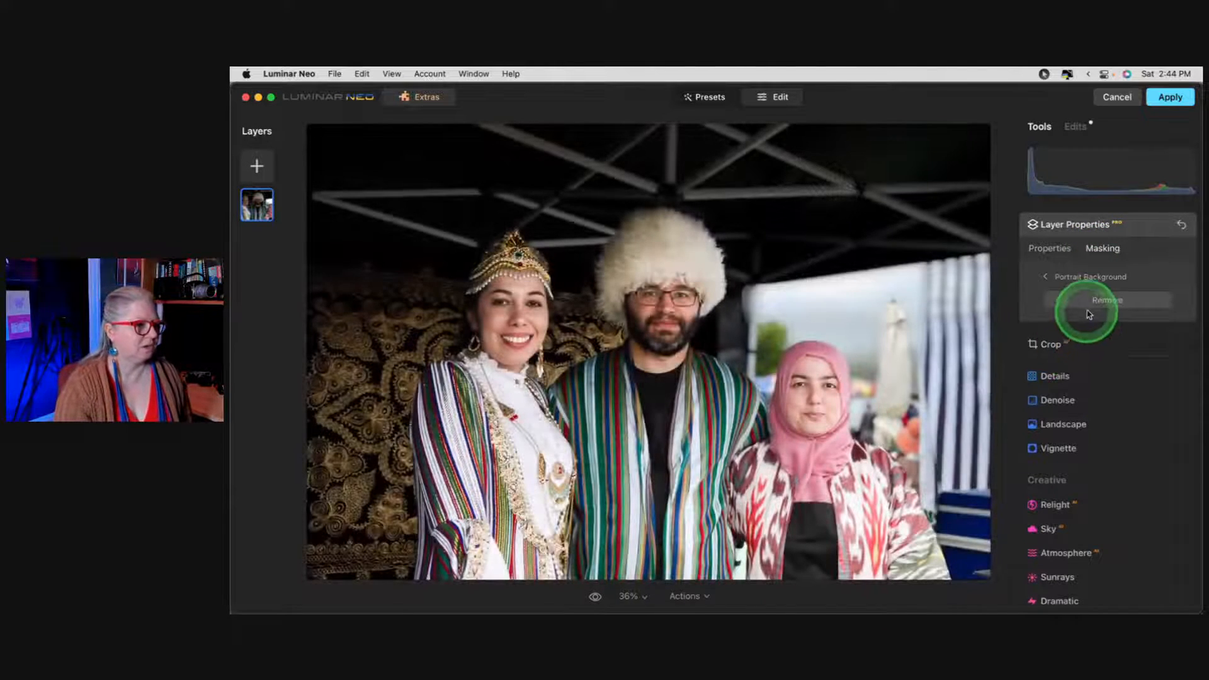
left_click(1084, 303)
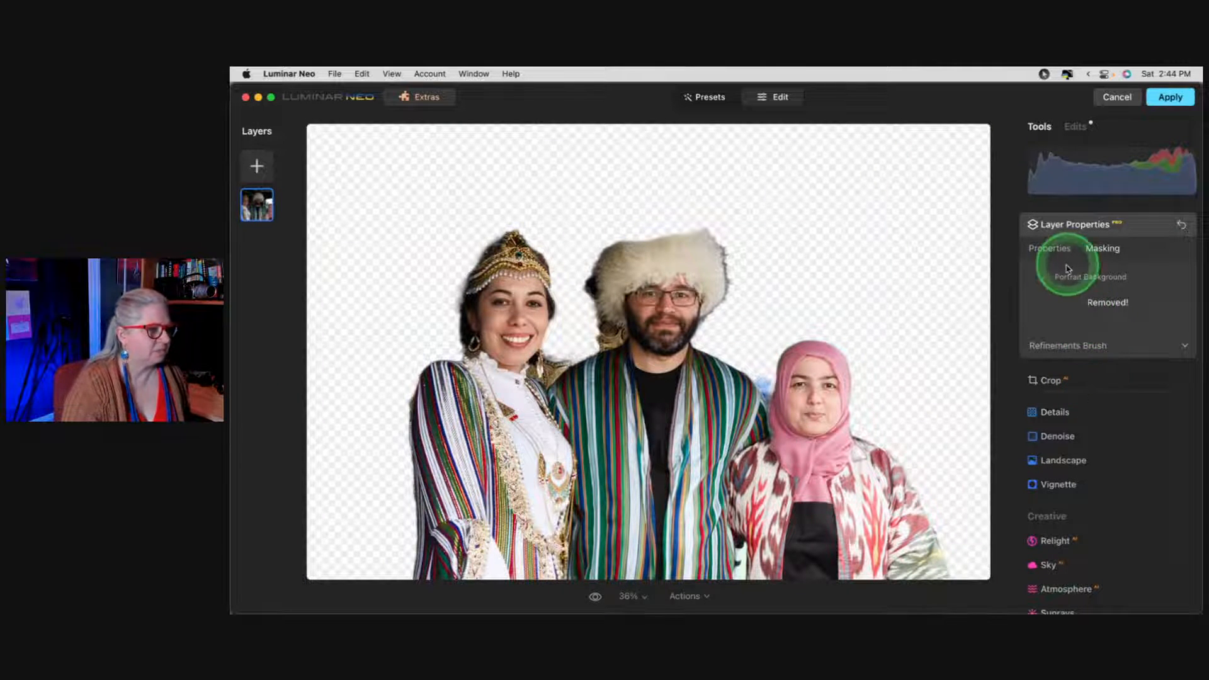
- Refine the portrait mask by painting the man's fur hat with the Object brush, reducing its size to 28
left_click(1093, 347)
left_click(1106, 371)
key("bracketleft")
key("bracketleft")
key("bracketleft")
key("bracketleft")
key("bracketleft")
key("bracketleft")
key("bracketleft")
key("bracketleft")
key("bracketleft")
key("bracketleft")
key("bracketleft")
key("bracketleft")
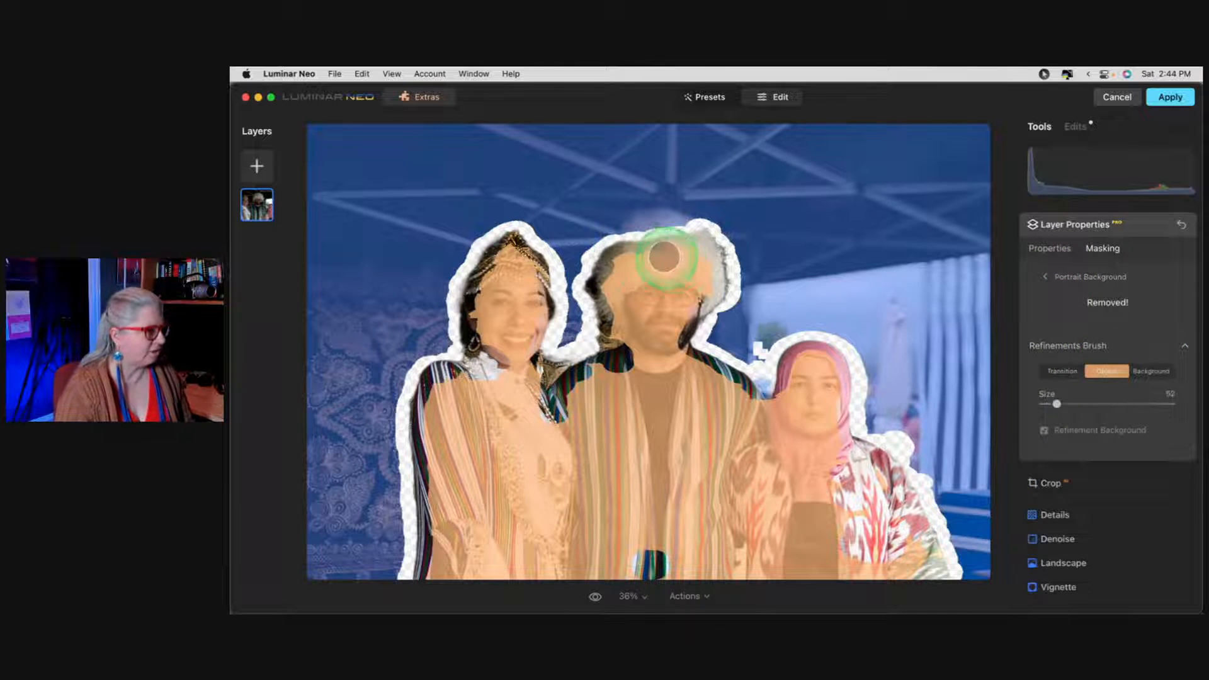
mouse_move(619, 253)
left_mouse_down()
mouse_move(643, 225)
mouse_move(669, 225)
mouse_move(700, 252)
mouse_move(711, 288)
mouse_move(697, 250)
mouse_move(673, 237)
mouse_move(611, 280)
mouse_move(651, 235)
left_mouse_up()
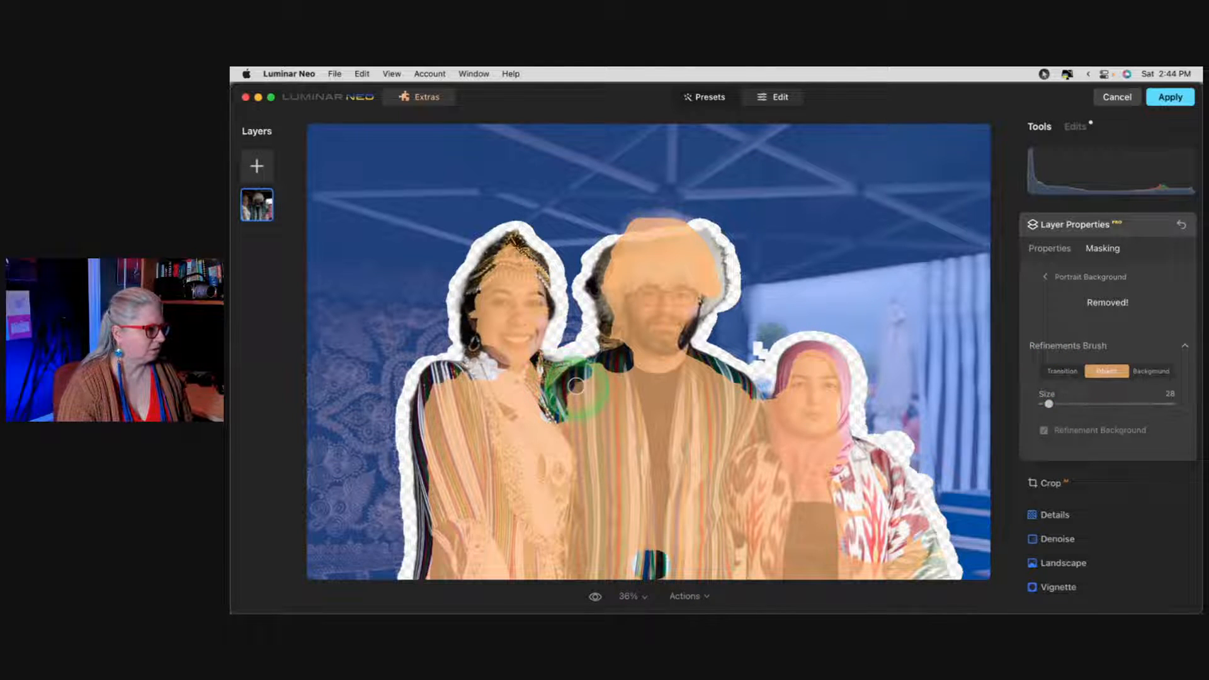
- Paint the missing areas of the left woman's, the man's and the right woman's clothing with the Object brush at size 76
mouse_move(569, 394)
left_mouse_down()
mouse_move(636, 372)
mouse_move(544, 414)
mouse_move(553, 390)
mouse_move(467, 386)
mouse_move(458, 396)
mouse_move(502, 350)
mouse_move(487, 329)
mouse_move(504, 278)
mouse_move(523, 314)
left_mouse_up()
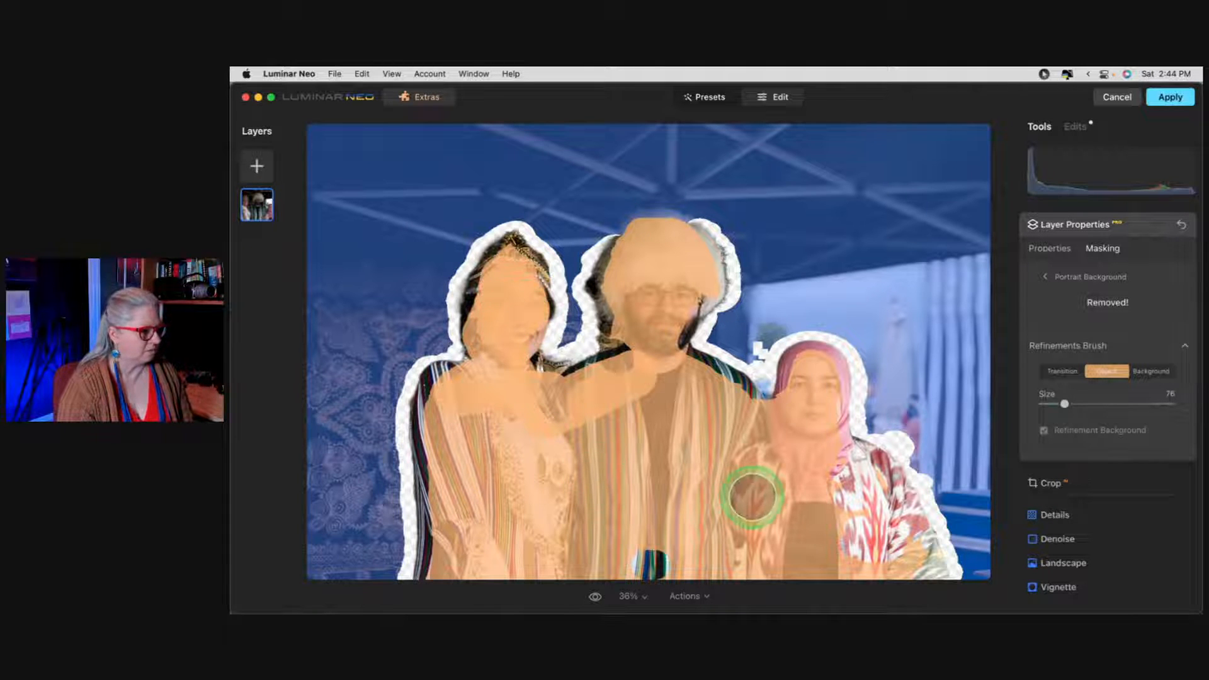
mouse_move(918, 572)
left_mouse_down()
mouse_move(820, 461)
mouse_move(878, 507)
mouse_move(889, 546)
mouse_move(867, 547)
mouse_move(845, 504)
left_mouse_up()
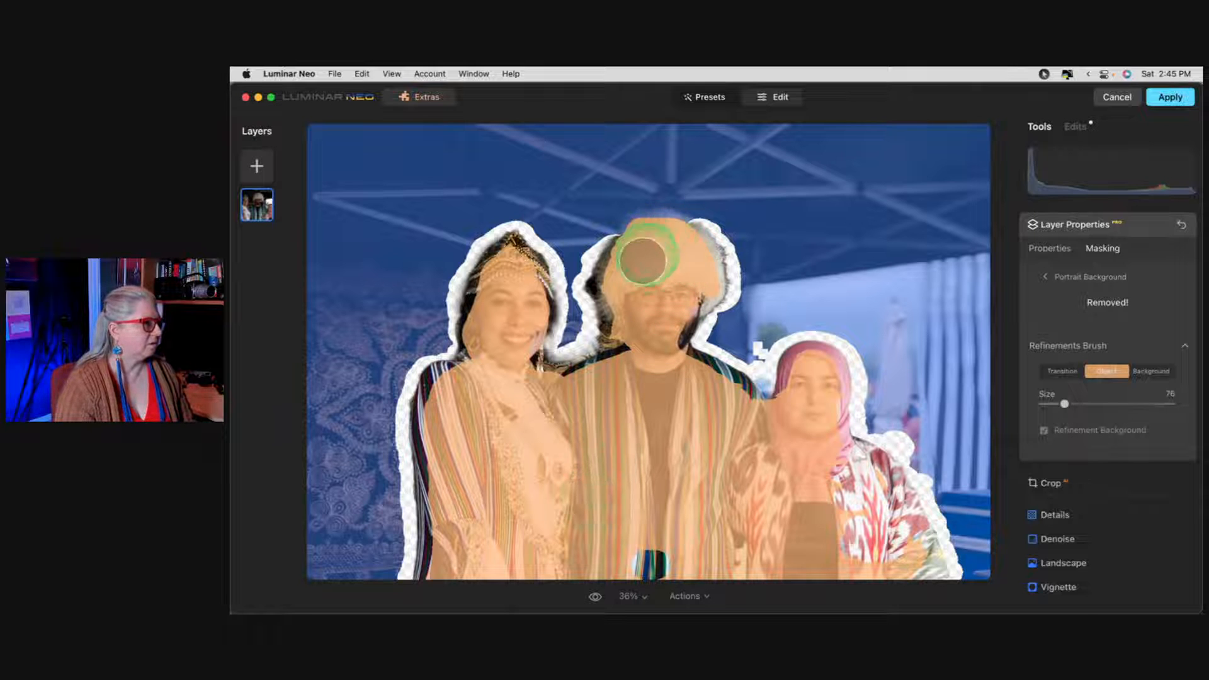
- Paint the mask edge around the man's fur hat and the right woman's outline with the Transition brush at size 40
left_click(1062, 371)
left_click_drag(1064, 404, 1053, 404)
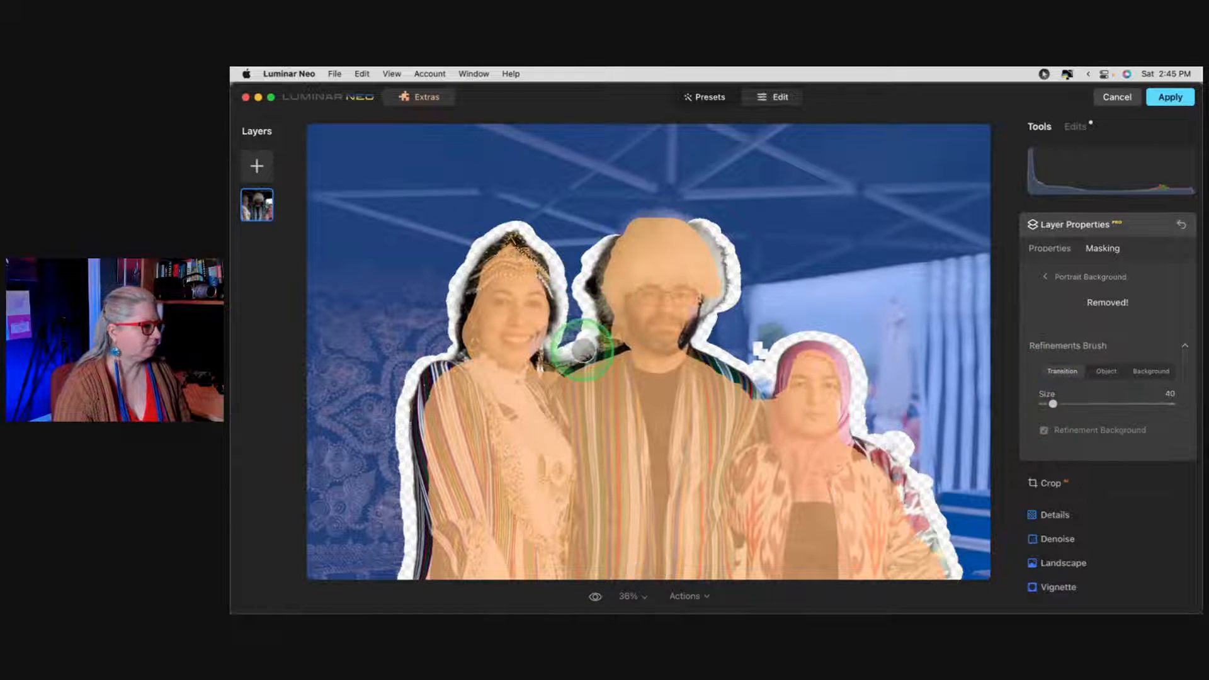
mouse_move(594, 341)
left_mouse_down()
mouse_move(594, 272)
mouse_move(617, 225)
mouse_move(648, 208)
mouse_move(707, 219)
mouse_move(722, 237)
mouse_move(730, 298)
mouse_move(716, 324)
left_mouse_up()
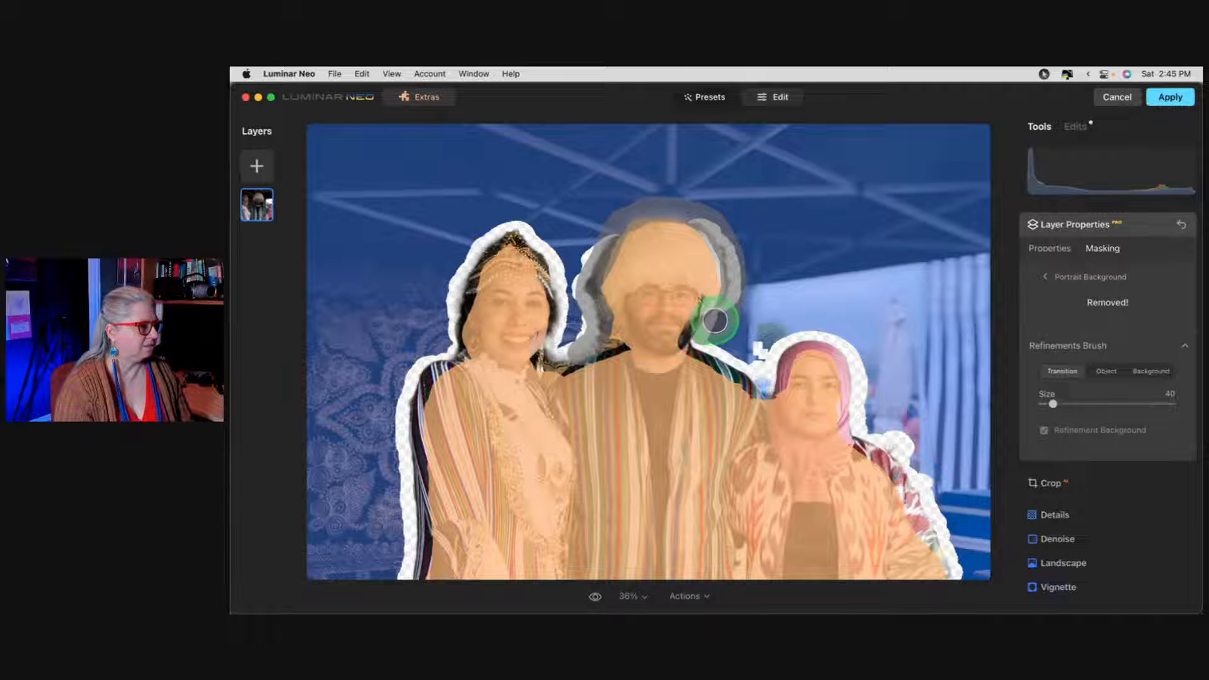
mouse_move(749, 363)
left_mouse_down()
mouse_move(696, 340)
mouse_move(740, 365)
mouse_move(764, 403)
mouse_move(769, 360)
mouse_move(788, 344)
mouse_move(848, 355)
mouse_move(864, 436)
mouse_move(901, 454)
mouse_move(955, 586)
left_mouse_up()
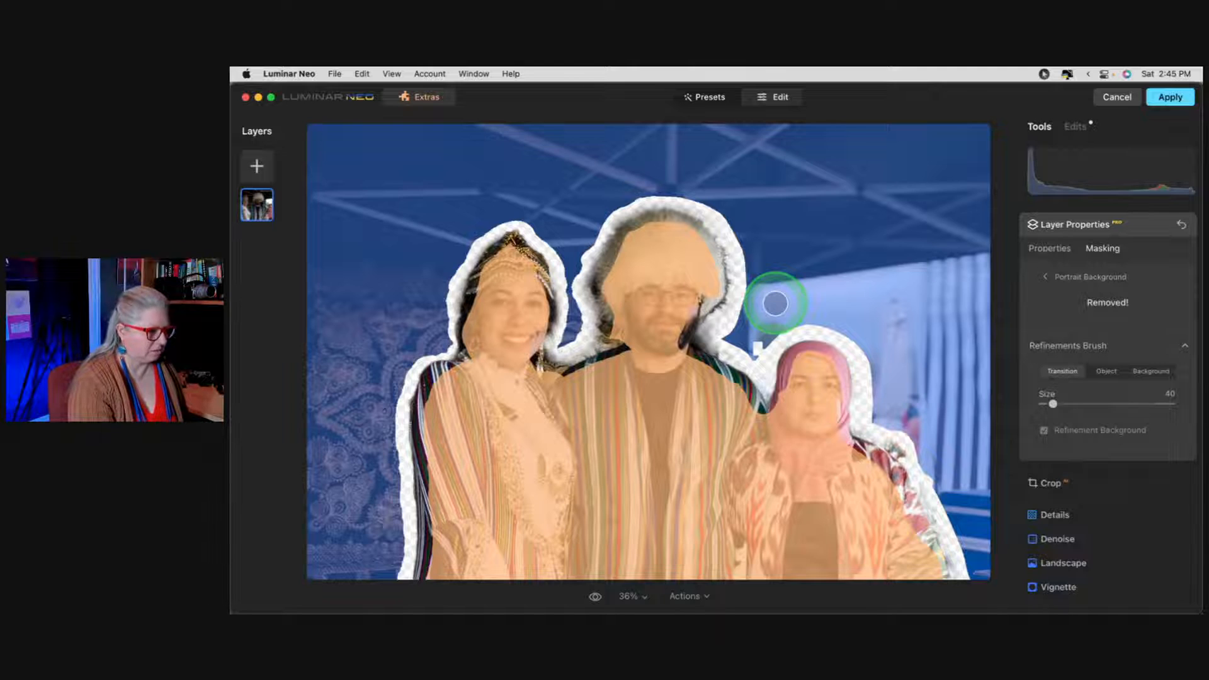
- Mark the gaps between the three people and beside the left woman's hair as background with the Background brush at size 40
key("super+equal")
mouse_move(737, 301)
left_mouse_down()
mouse_move(723, 301)
mouse_move(758, 246)
mouse_move(749, 205)
mouse_move(712, 165)
left_mouse_up()
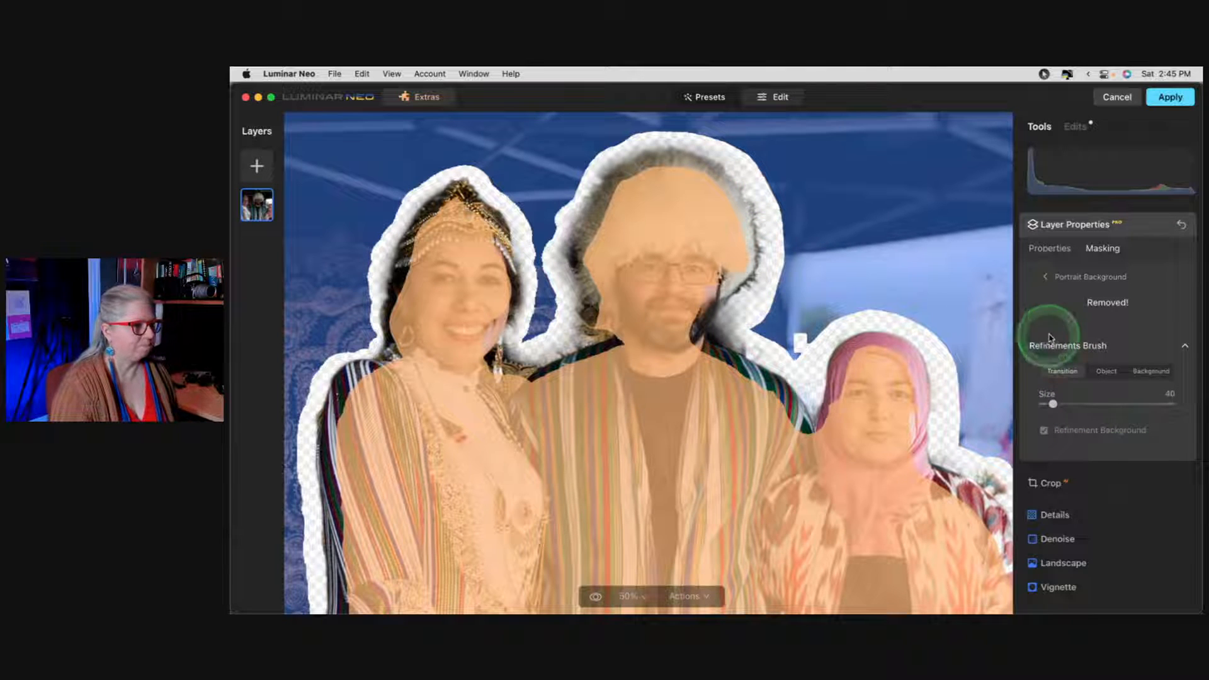
left_click(1151, 371)
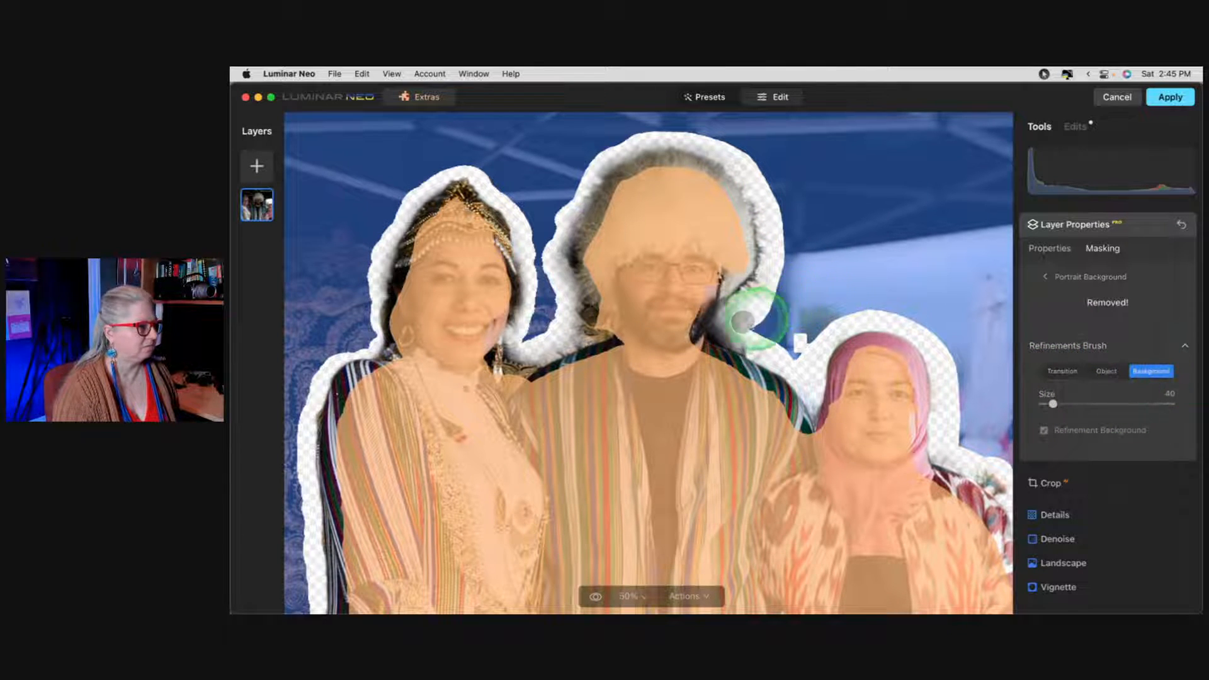
mouse_move(741, 322)
left_mouse_down()
mouse_move(769, 342)
mouse_move(728, 326)
mouse_move(781, 292)
mouse_move(794, 351)
mouse_move(831, 313)
mouse_move(790, 351)
mouse_move(804, 327)
mouse_move(782, 326)
mouse_move(833, 338)
left_mouse_up()
mouse_move(537, 324)
left_mouse_down()
mouse_move(596, 315)
mouse_move(526, 357)
mouse_move(540, 264)
mouse_move(564, 257)
left_mouse_up()
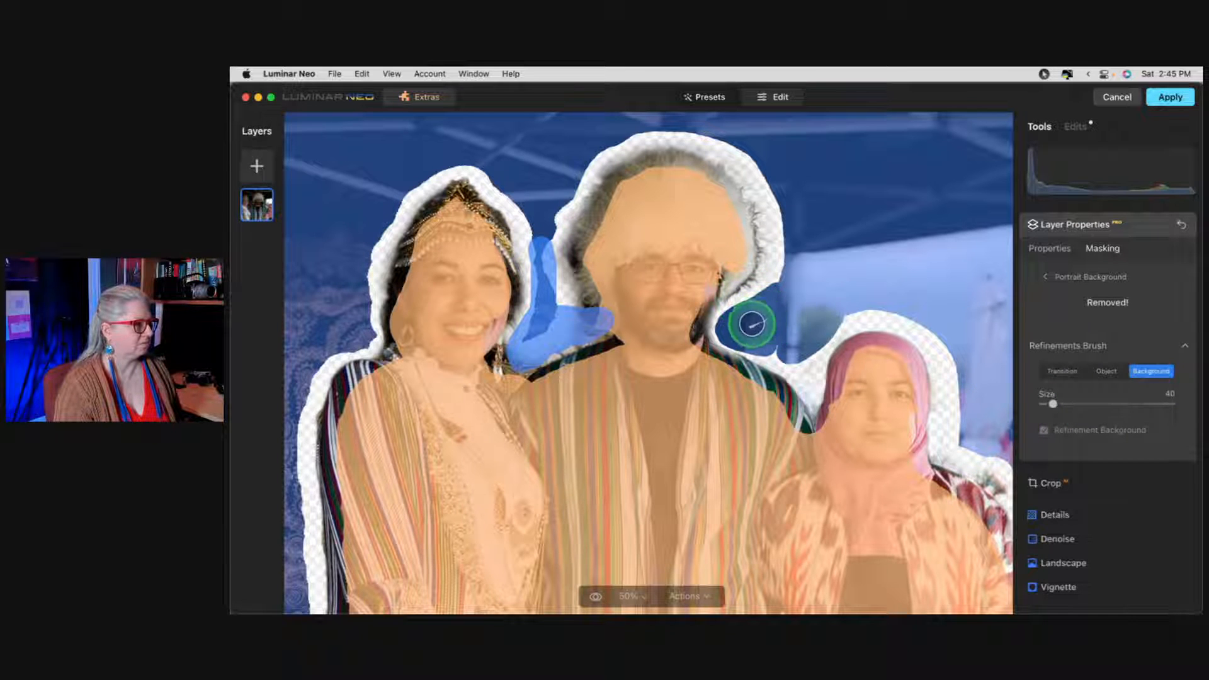
left_click_drag(811, 307, 873, 283)
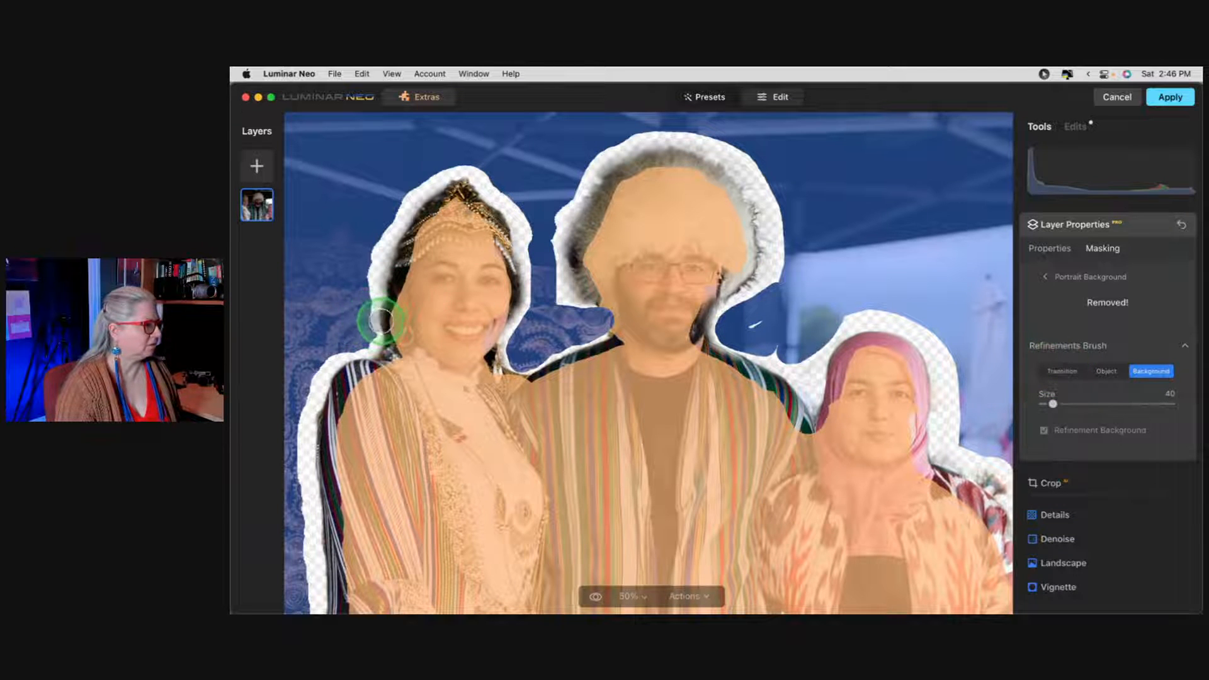
mouse_move(389, 322)
left_mouse_down()
mouse_move(378, 296)
mouse_move(362, 343)
left_mouse_up()
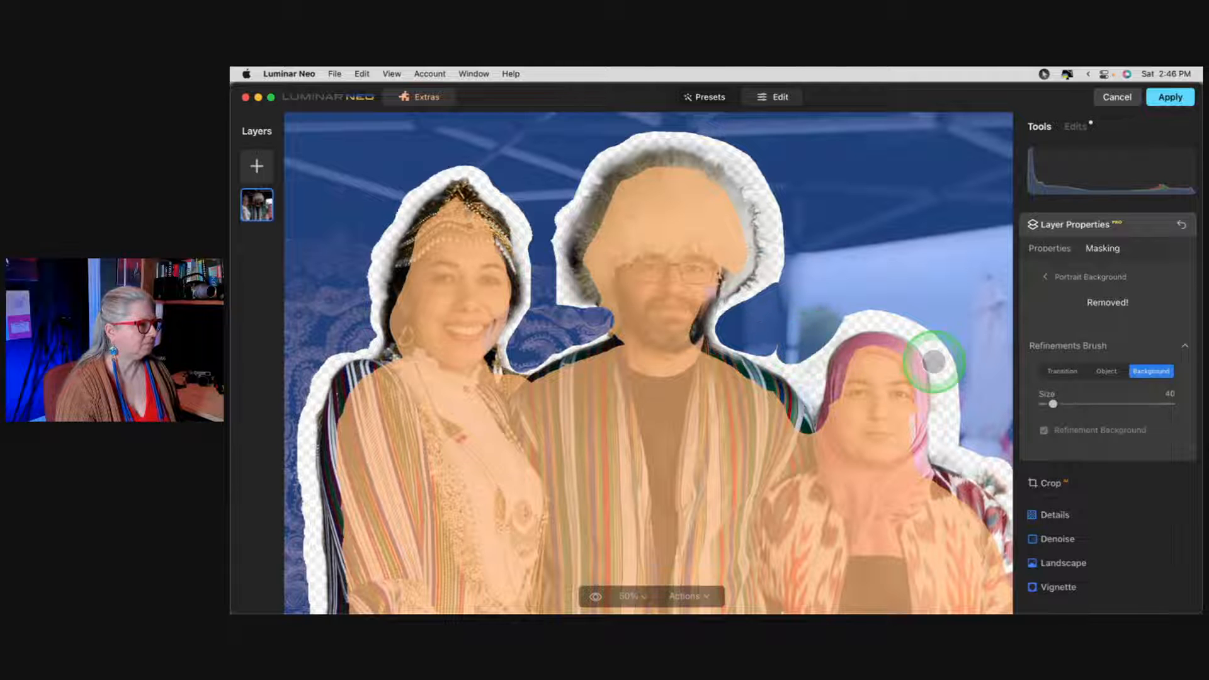
- Undo the last mask stroke and refine the edge along the right woman's shoulder and sleeve with the Transition brush at size 33
left_click(1068, 373)
left_click_drag(897, 473, 766, 346)
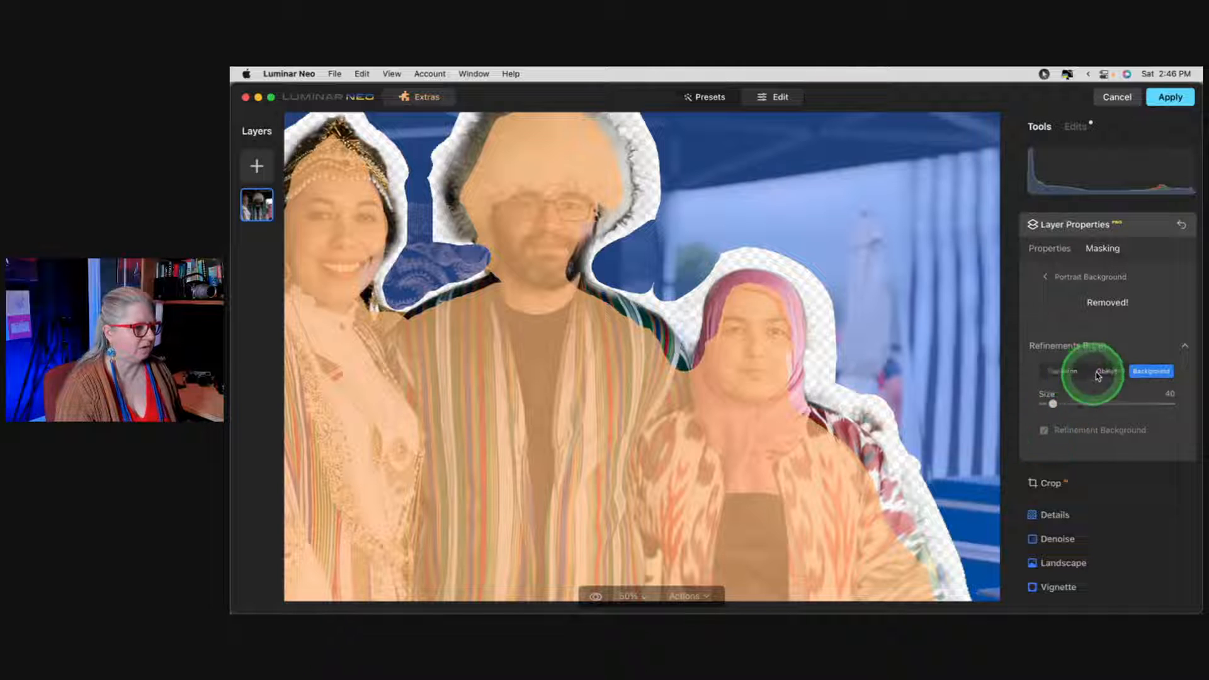
left_click(1058, 371)
left_click_drag(1052, 403, 1050, 403)
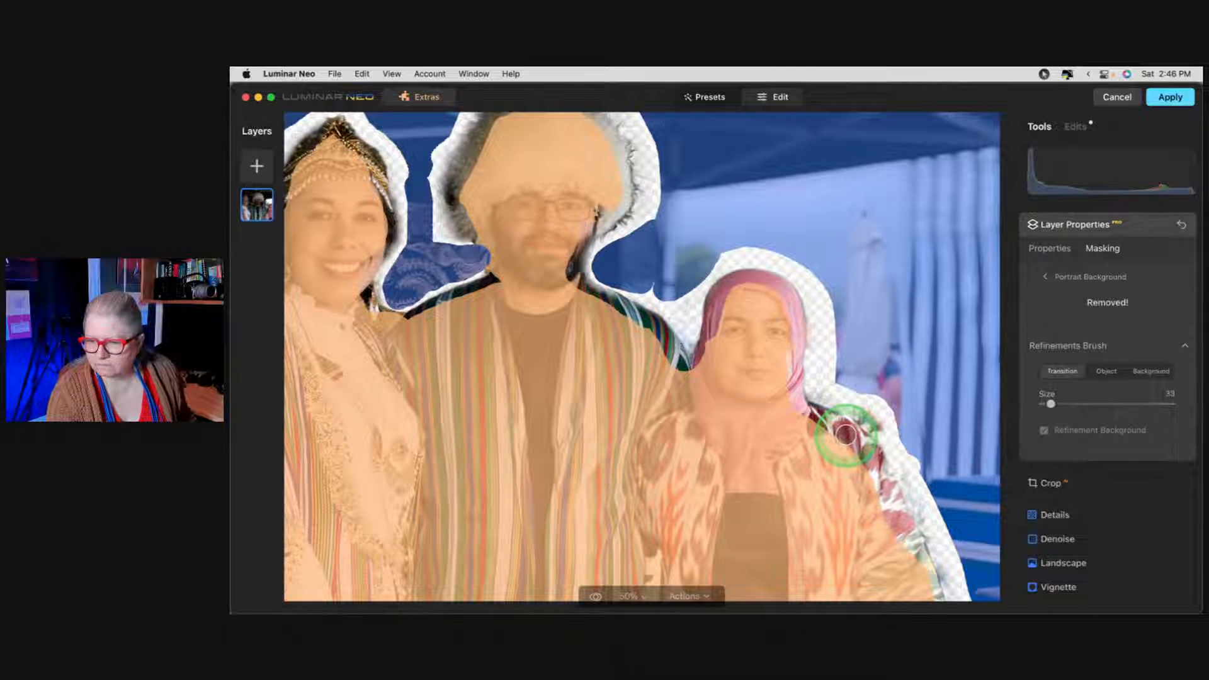
key("super+z")
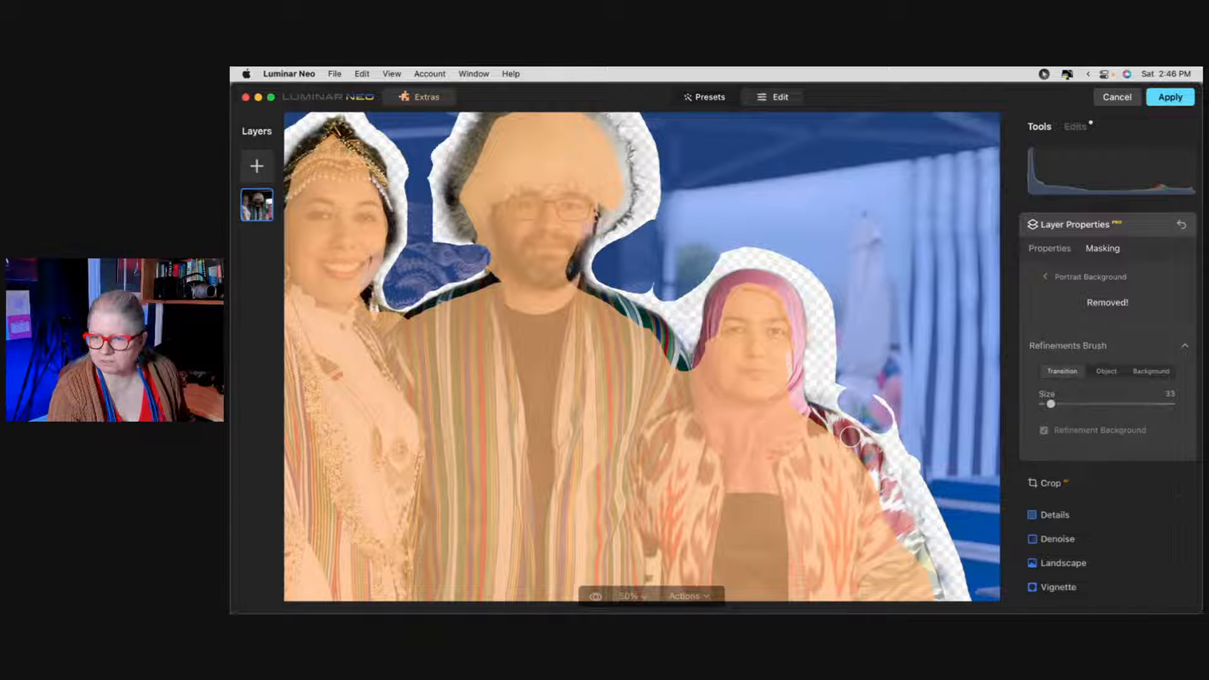
scroll(850, 436, "left", 1)
mouse_move(851, 434)
left_mouse_down()
mouse_move(882, 413)
mouse_move(869, 438)
mouse_move(882, 416)
mouse_move(864, 425)
mouse_move(823, 394)
mouse_move(886, 441)
mouse_move(958, 589)
left_mouse_up()
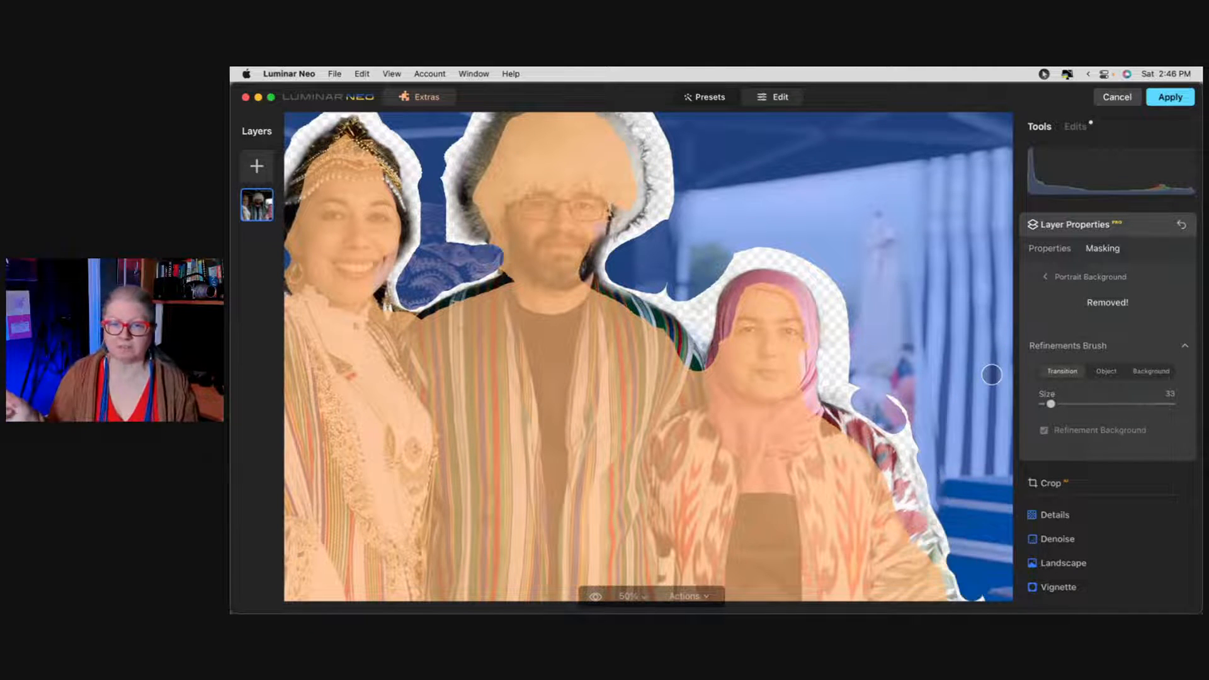
- Refine the mask edges around the right woman's headscarf, the man's neck and the left woman's hair and sleeve with the Transition brush
mouse_move(831, 318)
left_mouse_down()
mouse_move(765, 259)
mouse_move(747, 351)
mouse_move(703, 371)
mouse_move(703, 341)
mouse_move(701, 355)
left_mouse_up()
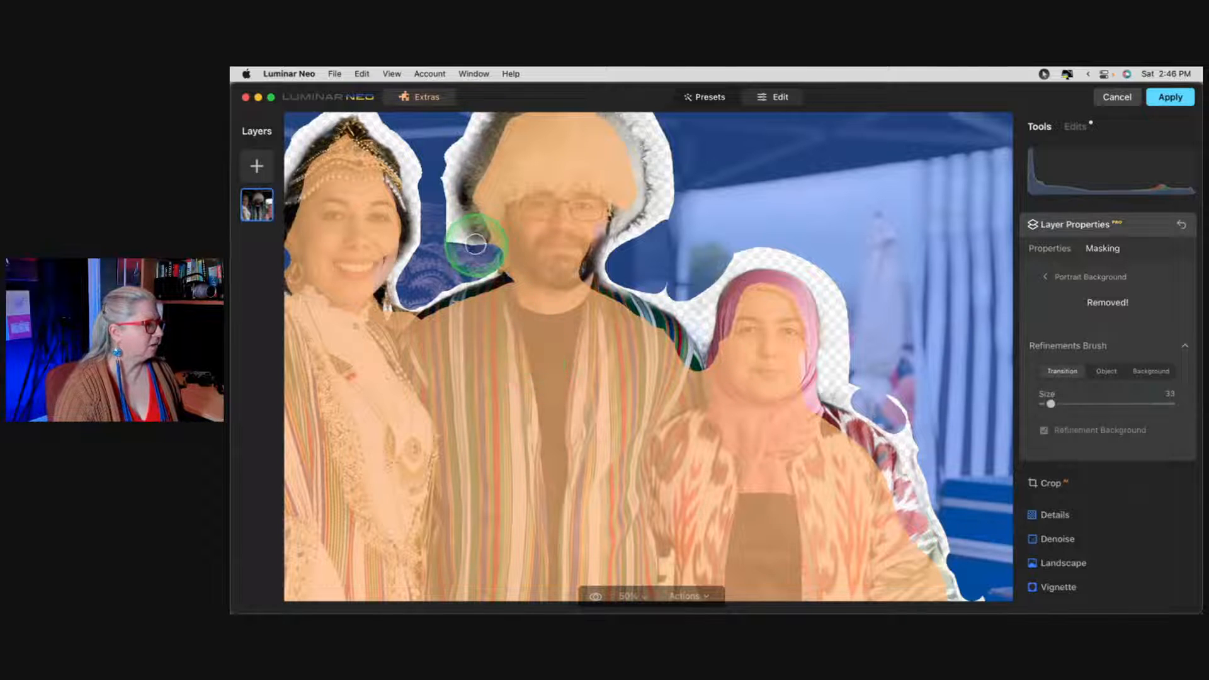
mouse_move(467, 221)
left_mouse_down()
mouse_move(514, 261)
mouse_move(483, 287)
left_mouse_up()
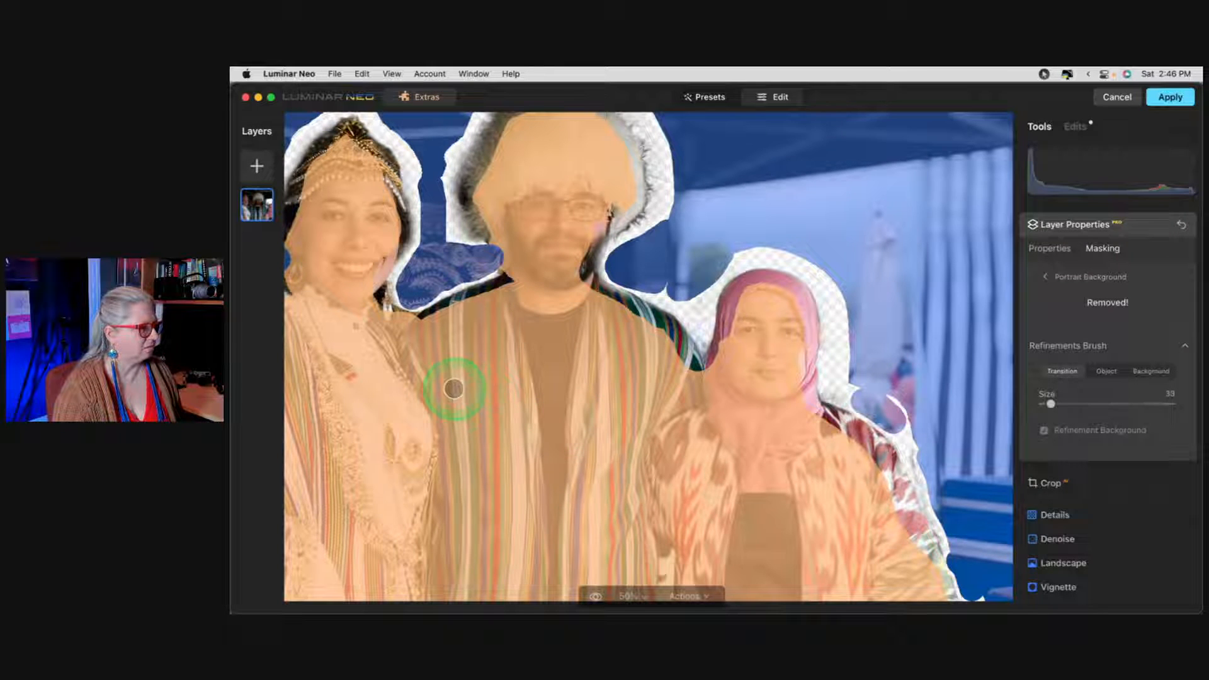
left_click_drag(449, 389, 849, 437)
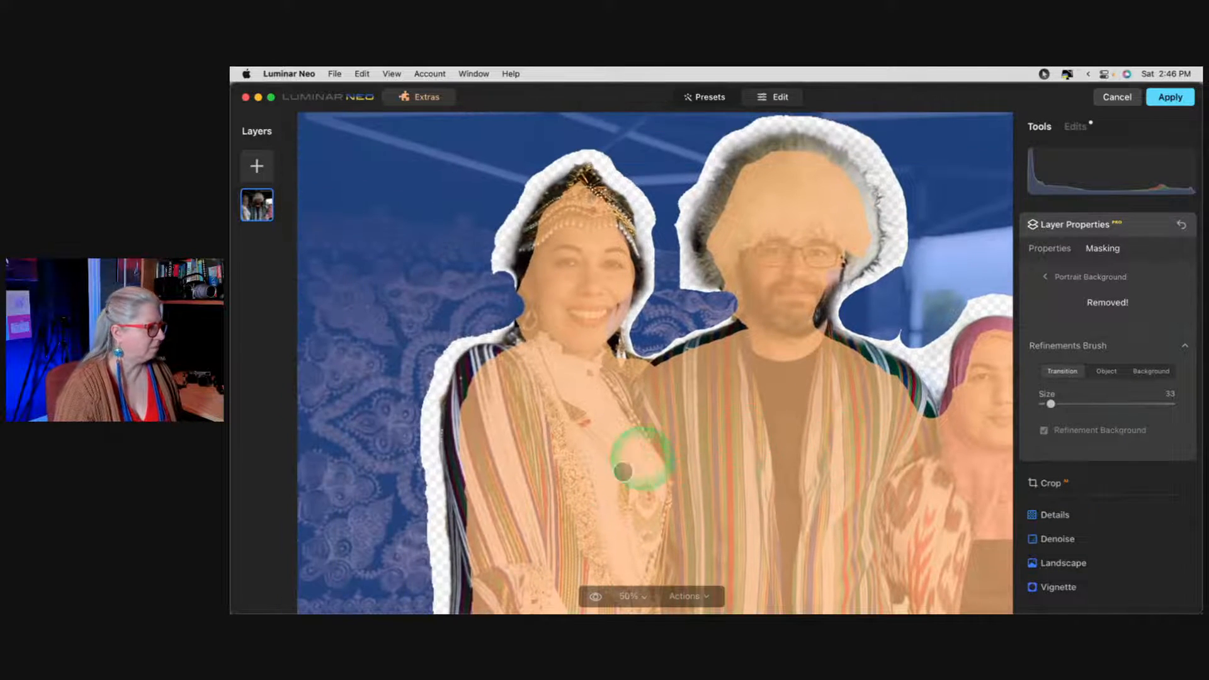
left_click_drag(441, 396, 445, 601)
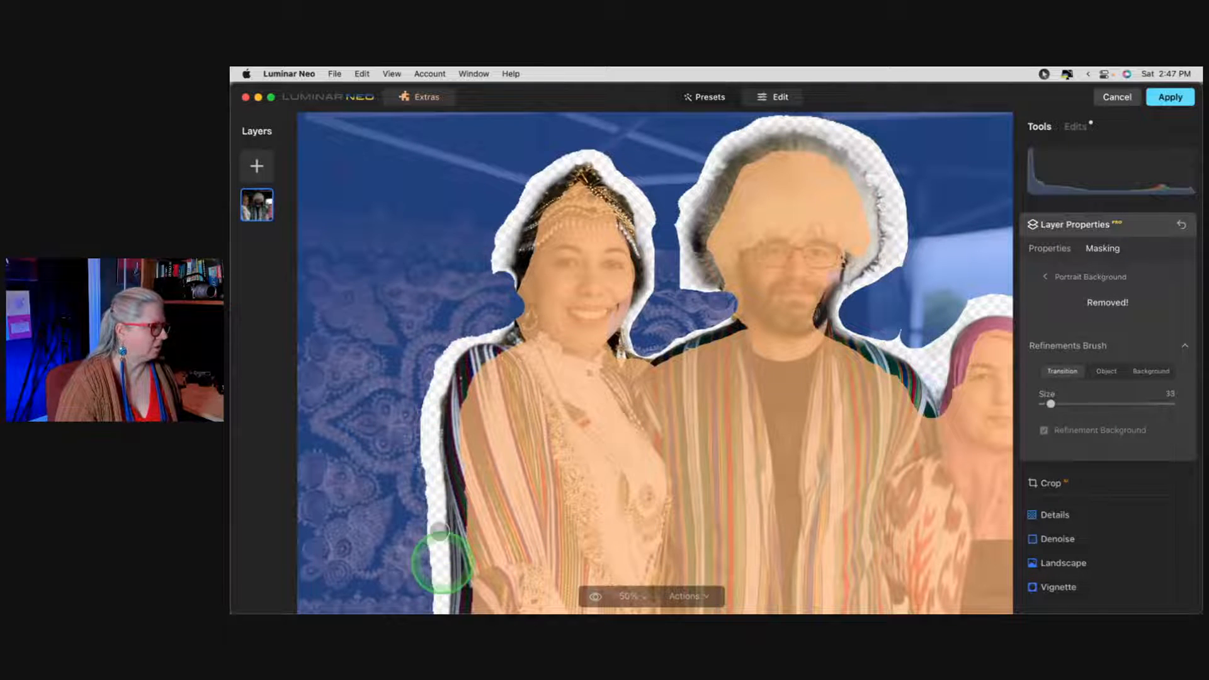
mouse_move(526, 320)
left_mouse_down()
mouse_move(529, 229)
mouse_move(584, 167)
mouse_move(634, 228)
mouse_move(619, 340)
mouse_move(634, 372)
mouse_move(642, 359)
mouse_move(829, 324)
mouse_move(919, 377)
left_mouse_up()
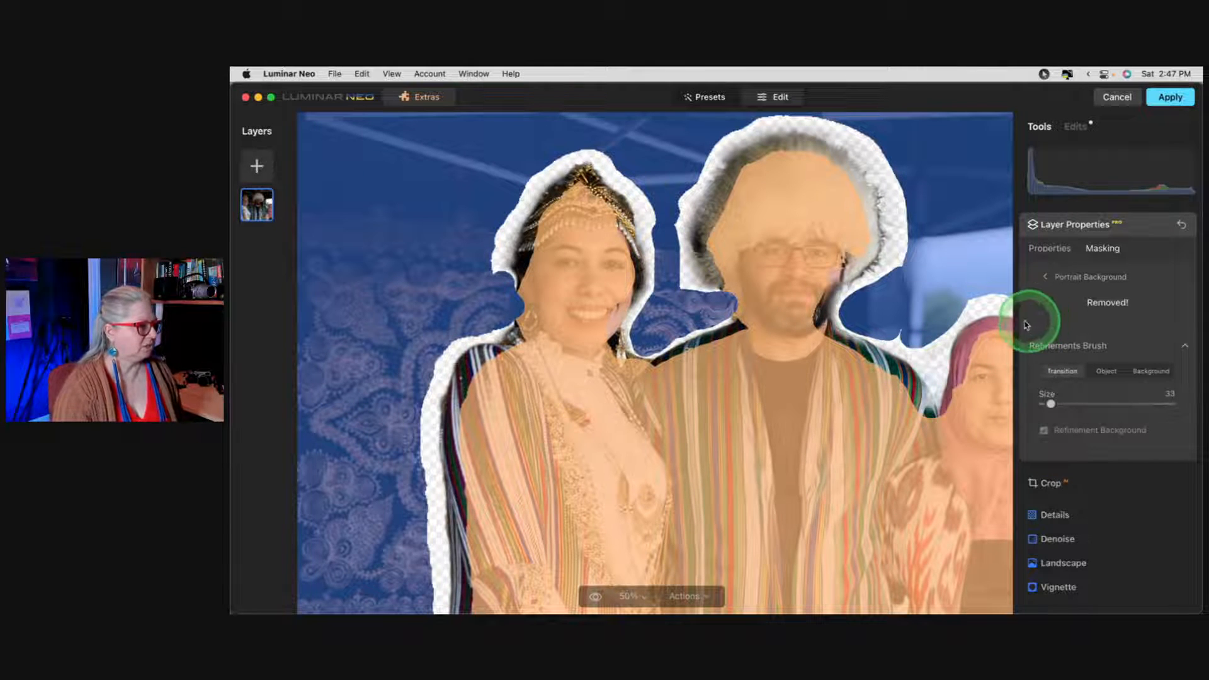
- Close the Refinements Brush to render the refined cutout of the whole group on a transparent background
scroll(799, 321, "down", 5)
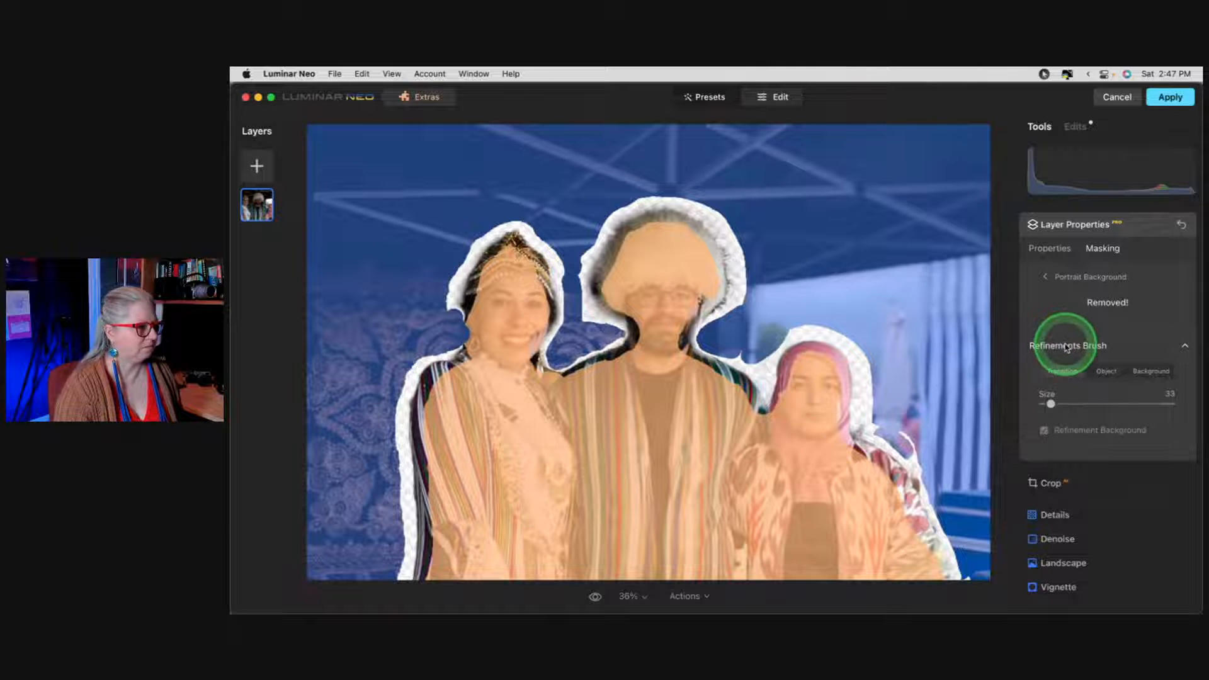
left_click(1066, 345)
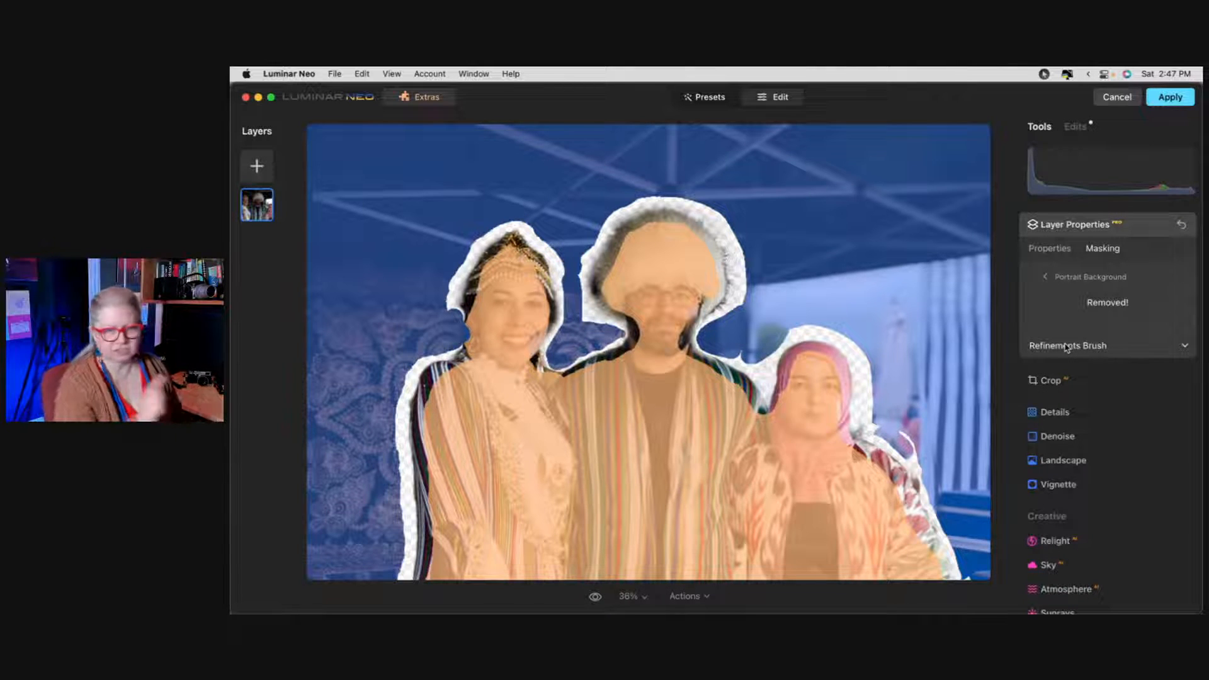
left_click(1066, 347)
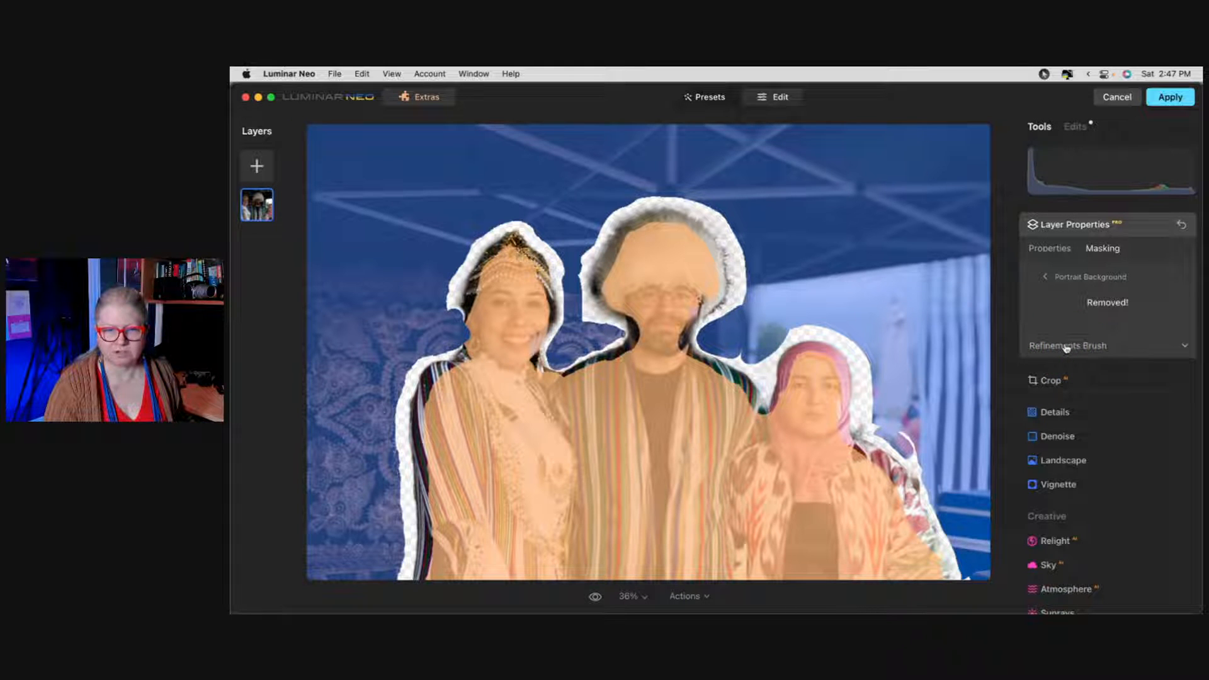
left_click(1066, 347)
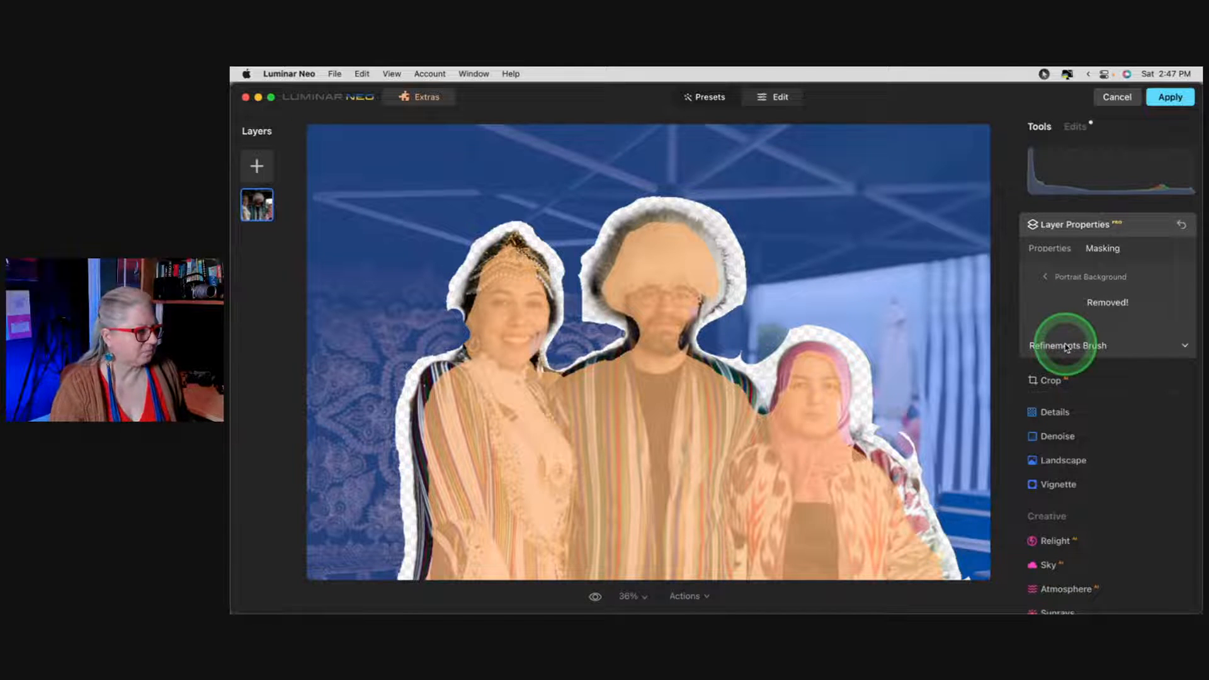
left_click(1066, 347)
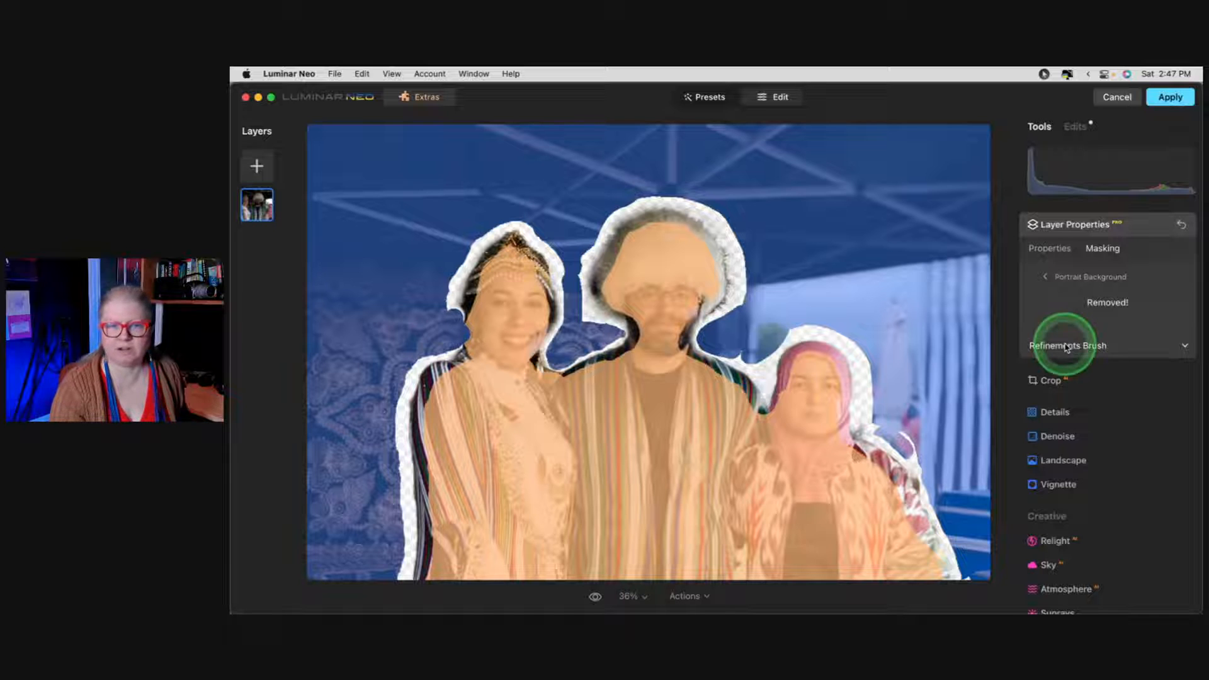
left_click(1093, 350)
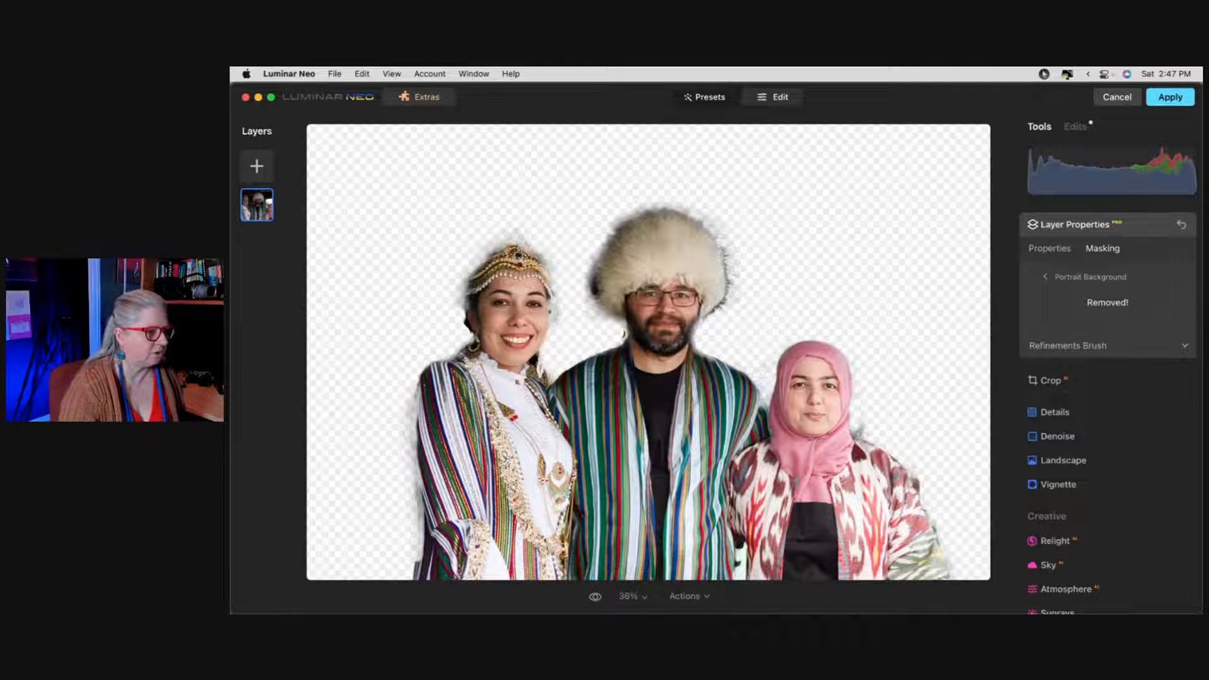
- Restore the outer edge of the left woman's striped sleeve and her hair with the Object brush at size 33
left_click(1056, 345)
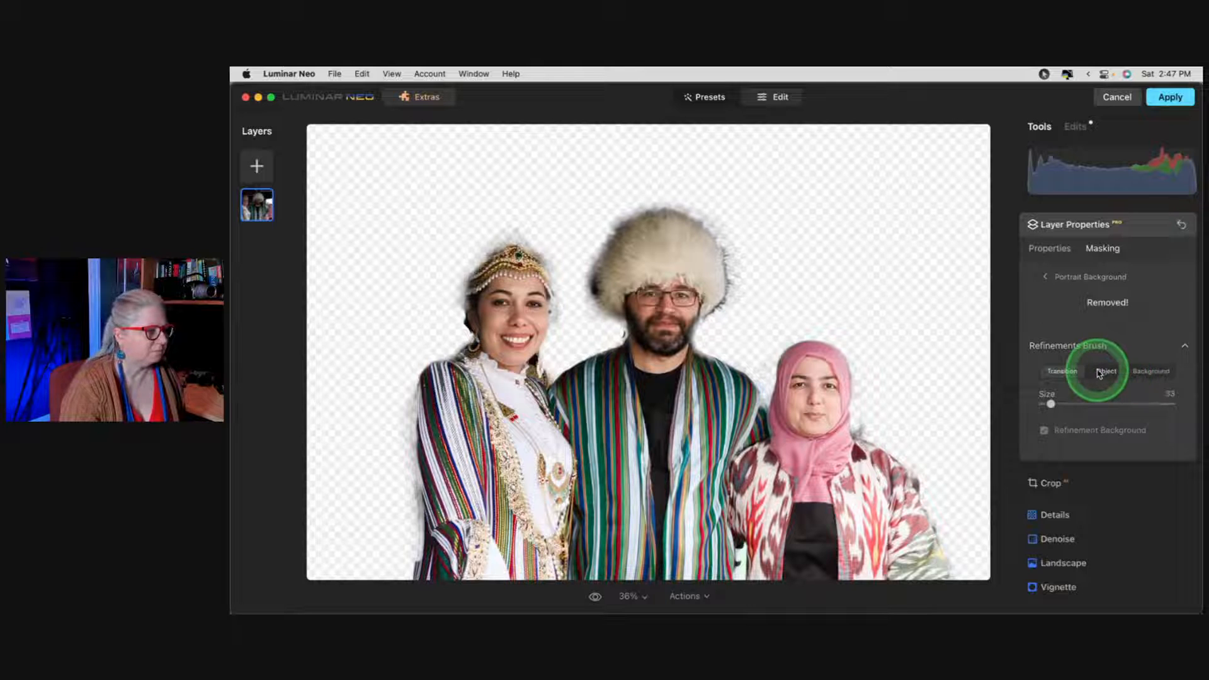
left_click(1099, 372)
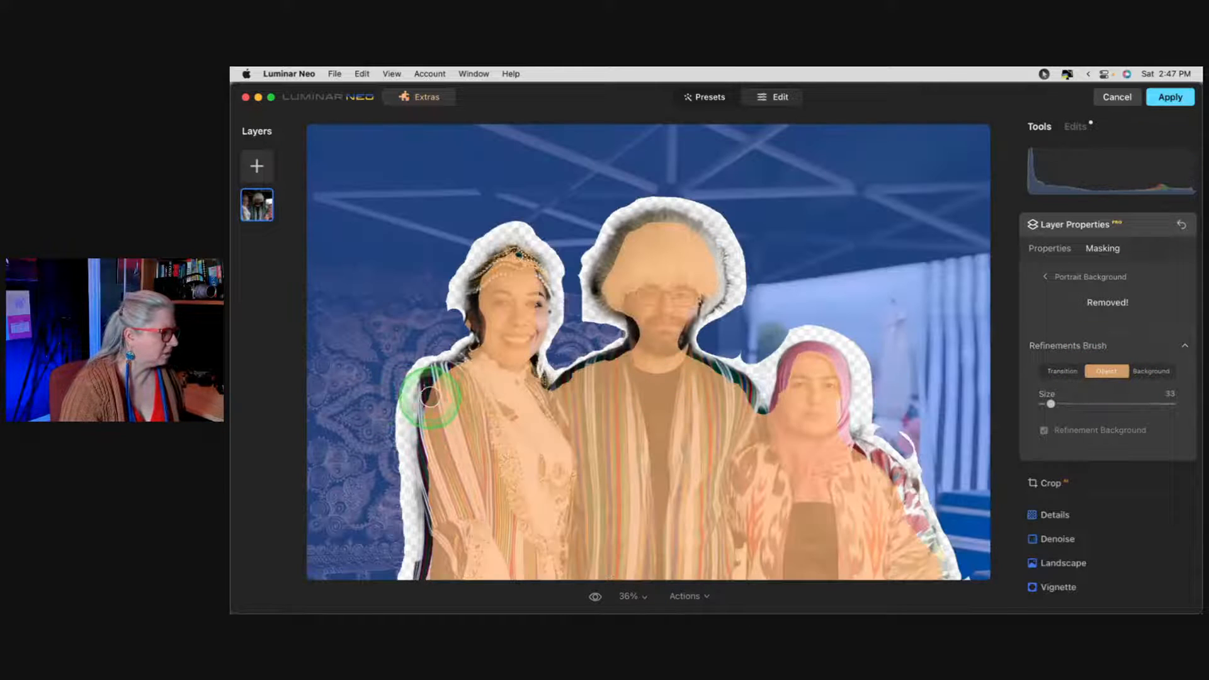
left_click_drag(426, 407, 423, 588)
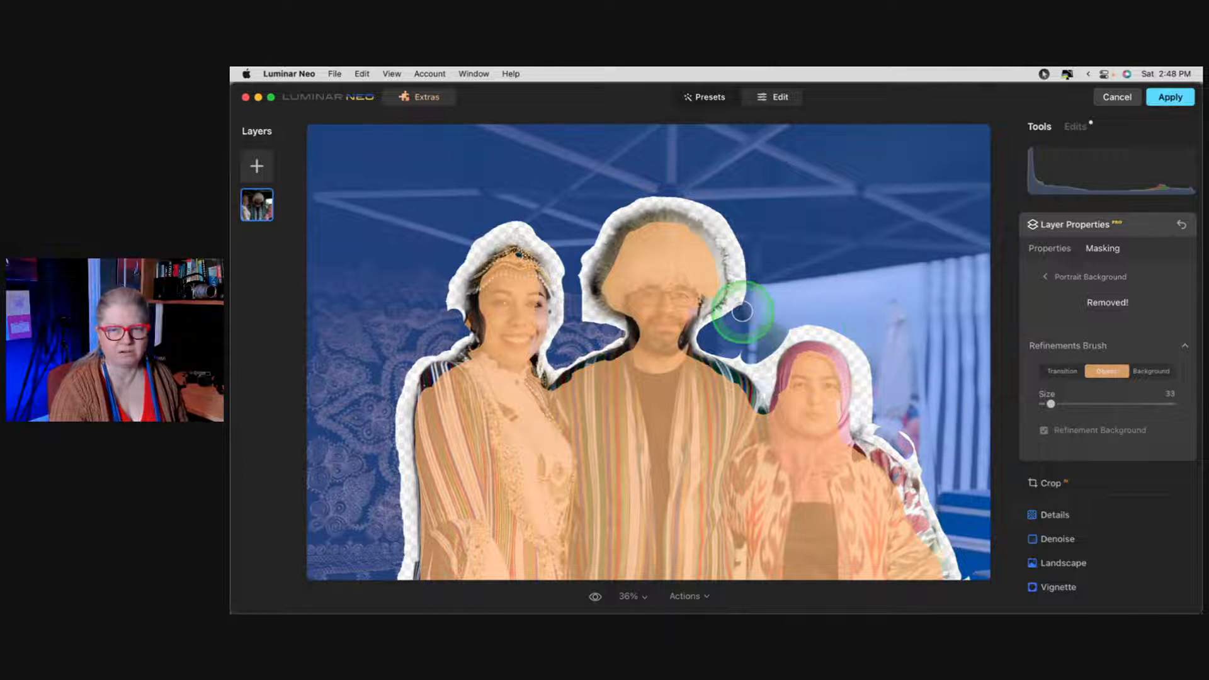
- Compare the mask with the original photo, and close the Refinements Brush to render the updated cutout
key("backslash")
key("backslash")
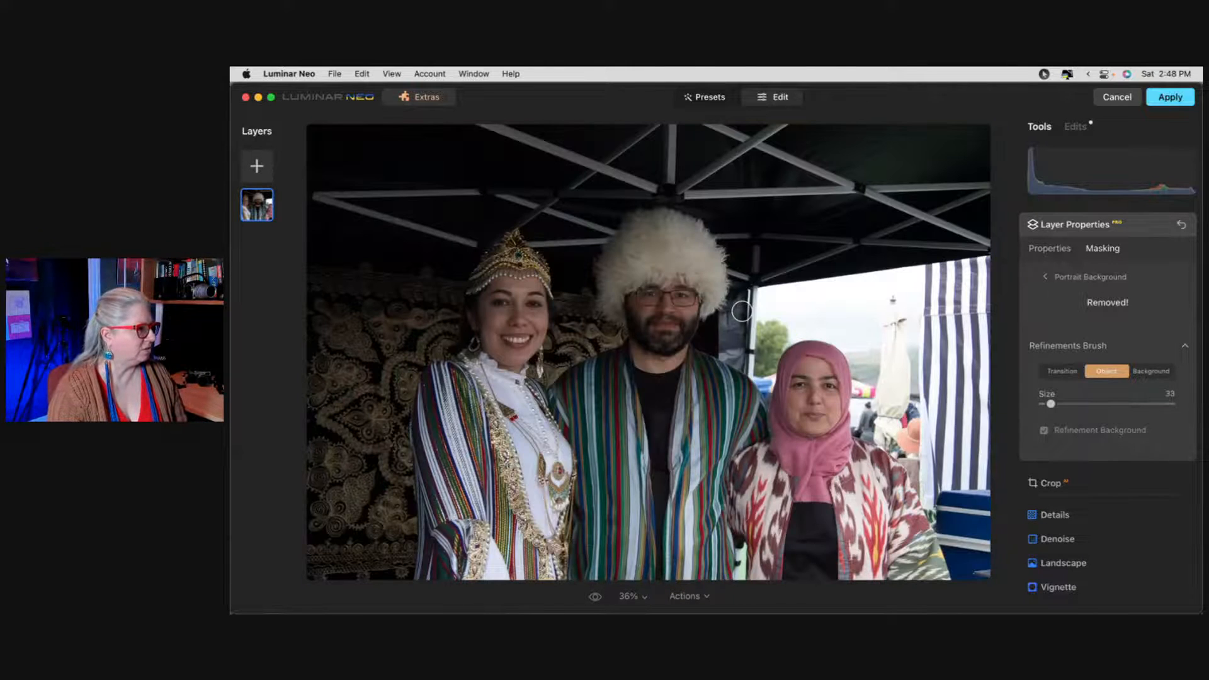
key("backslash")
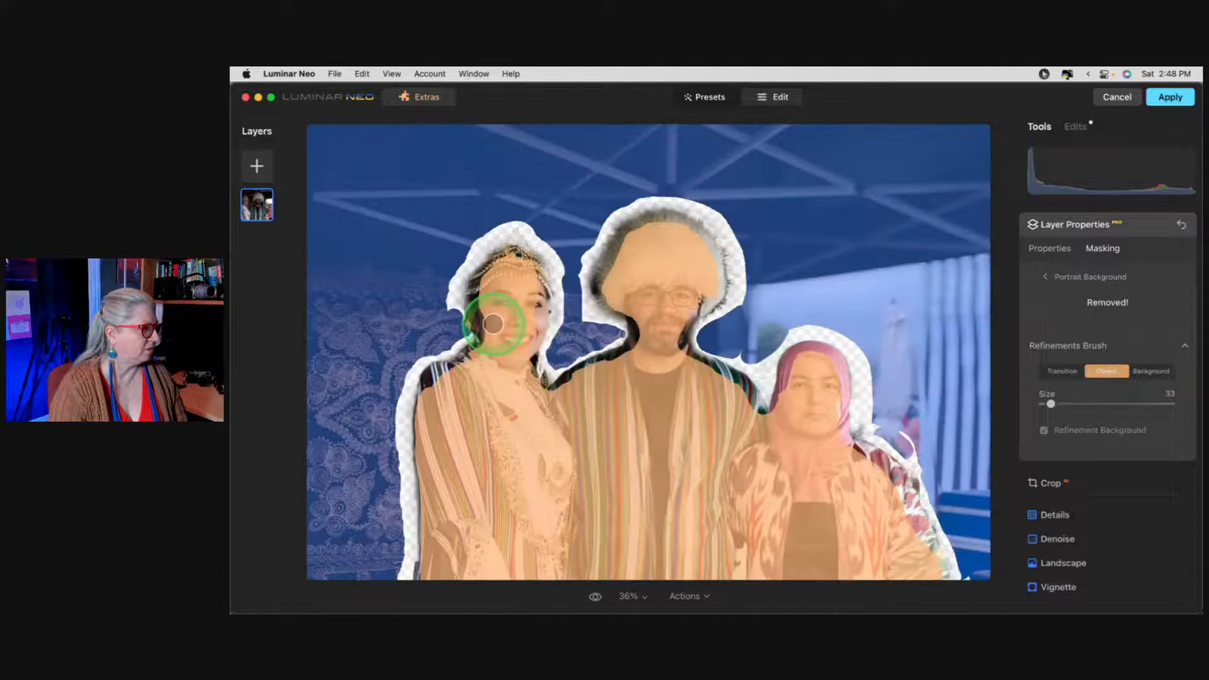
key("backslash")
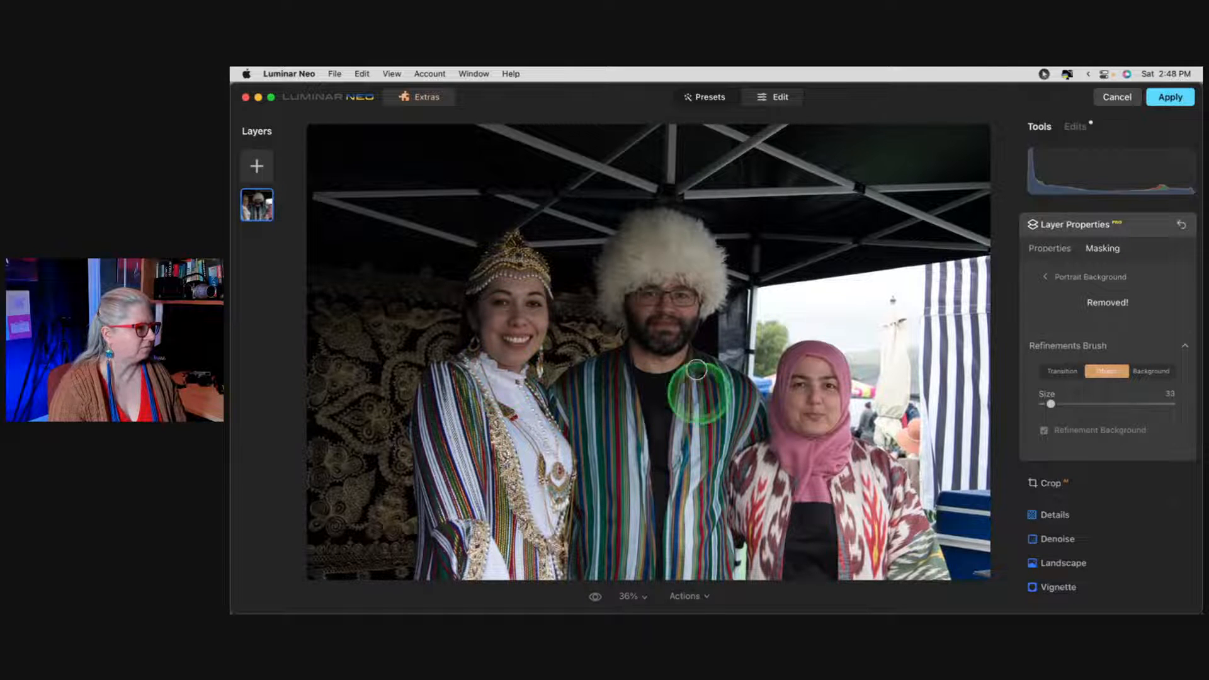
left_click(650, 273)
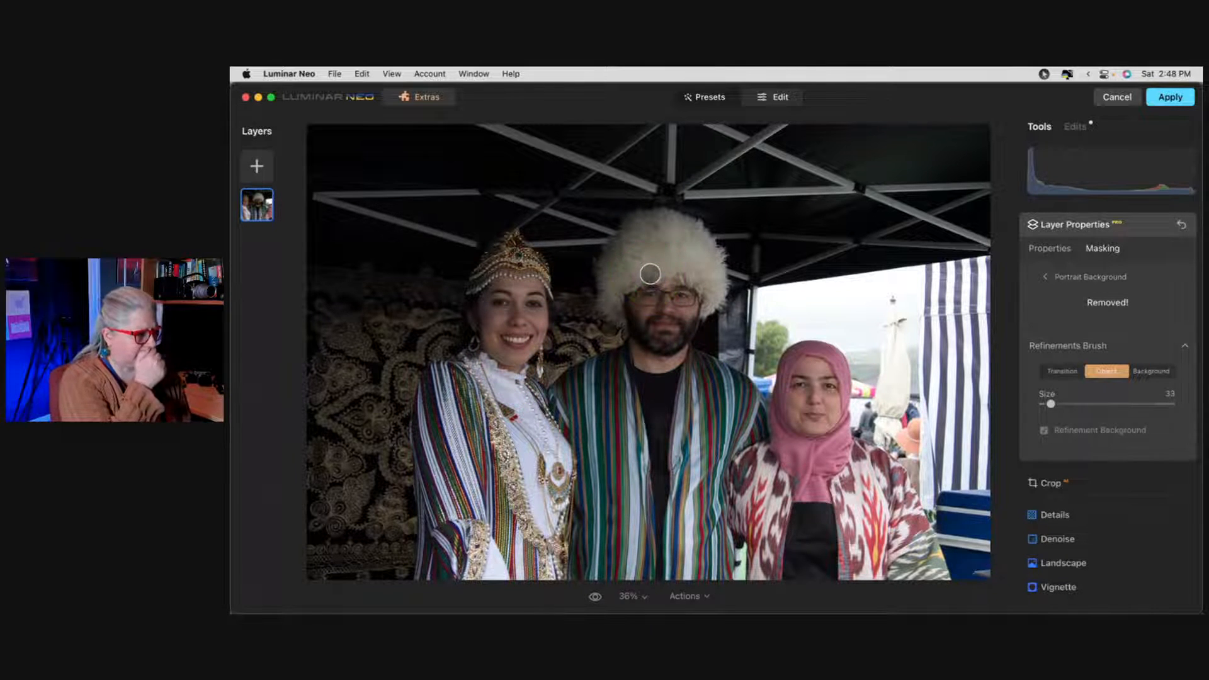
left_click(650, 273)
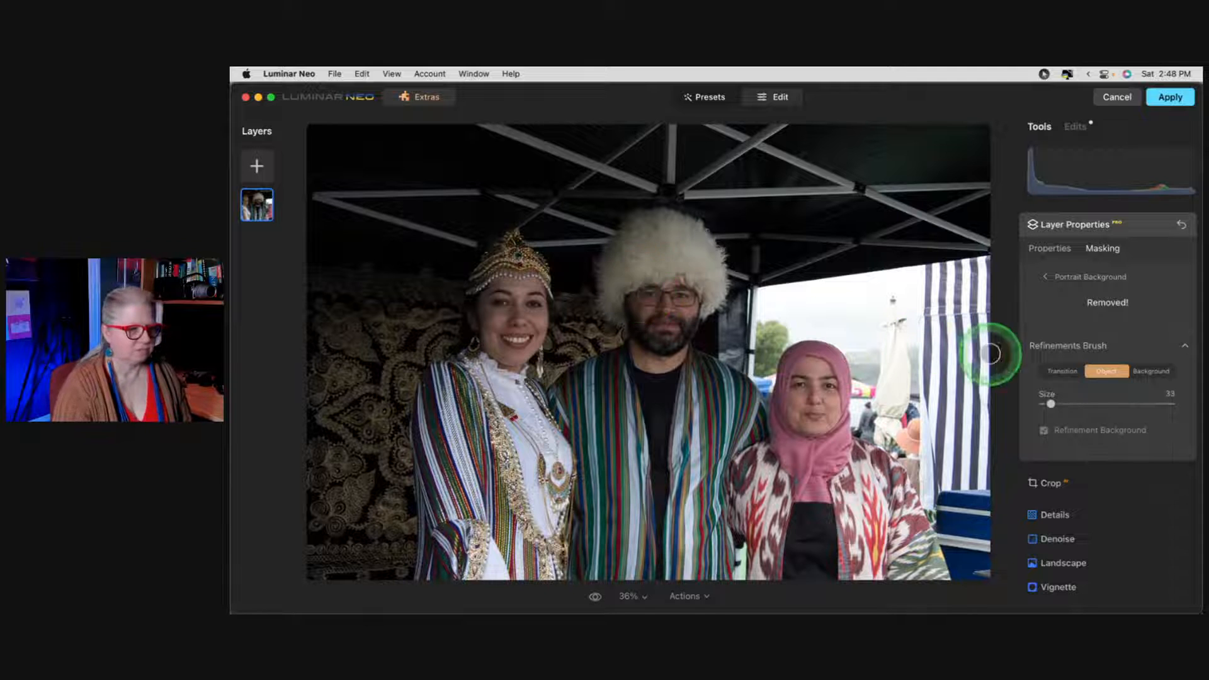
left_click(1047, 346)
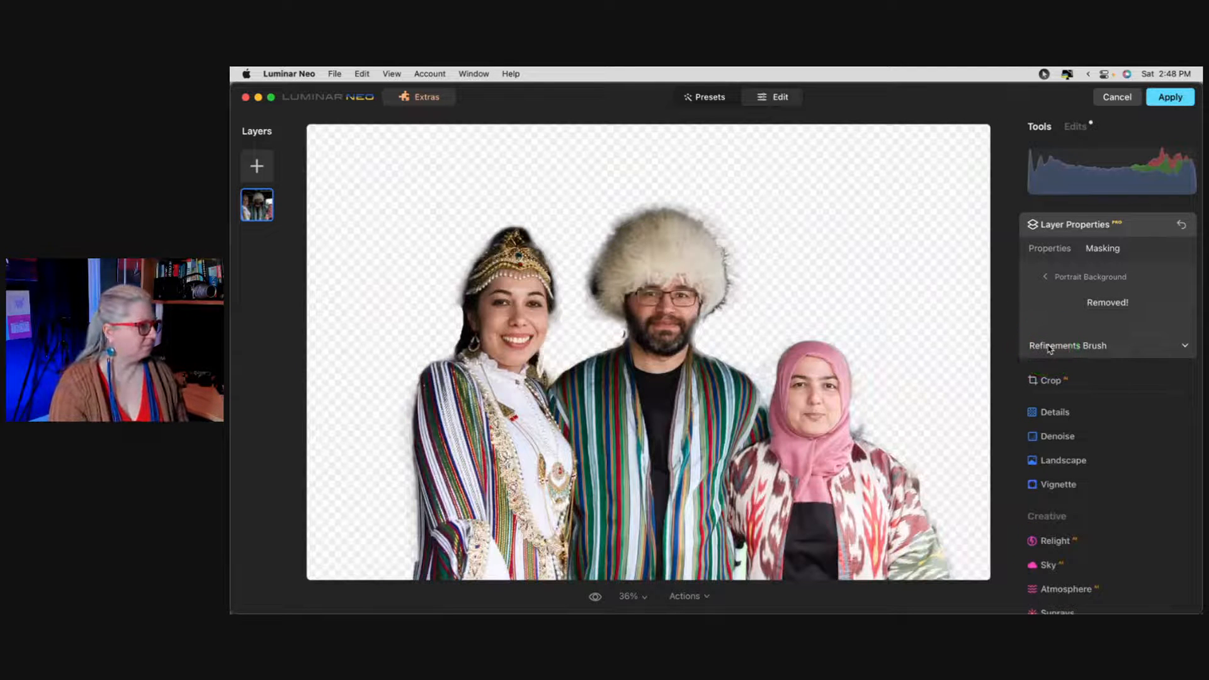
left_click(1049, 348)
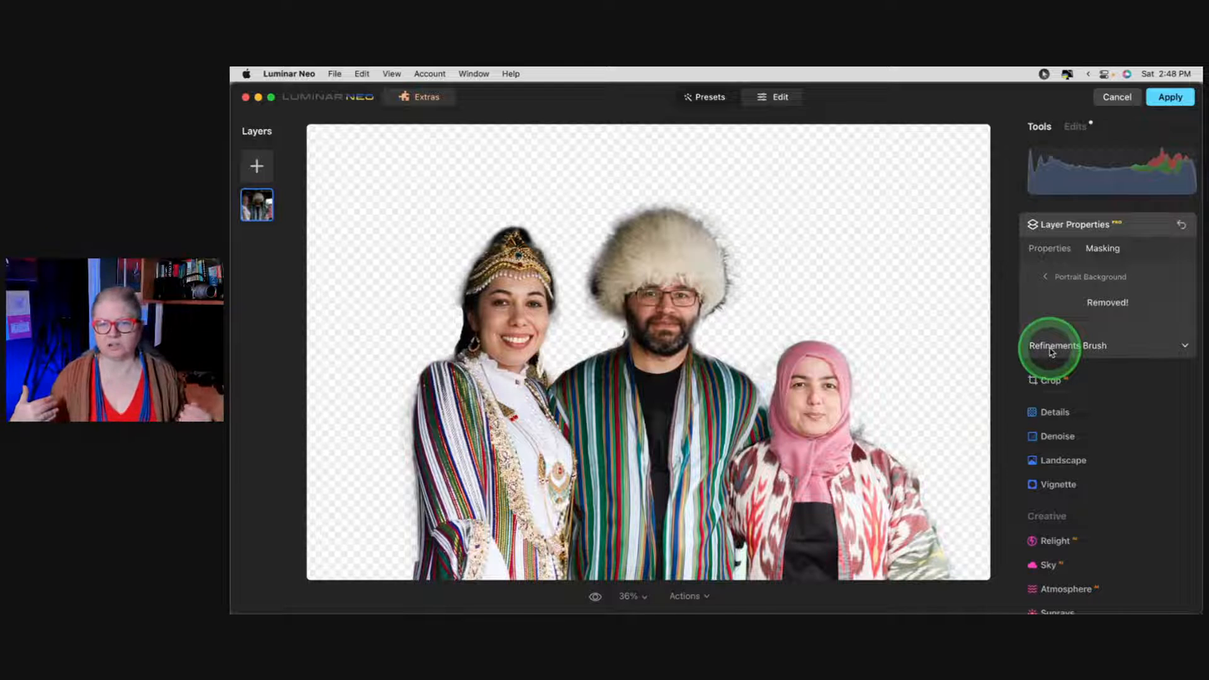
- Add the Moroccan tile texture from My Images as a layer at 100 opacity and place it behind the group cutout
left_click(1134, 224)
left_click(255, 166)
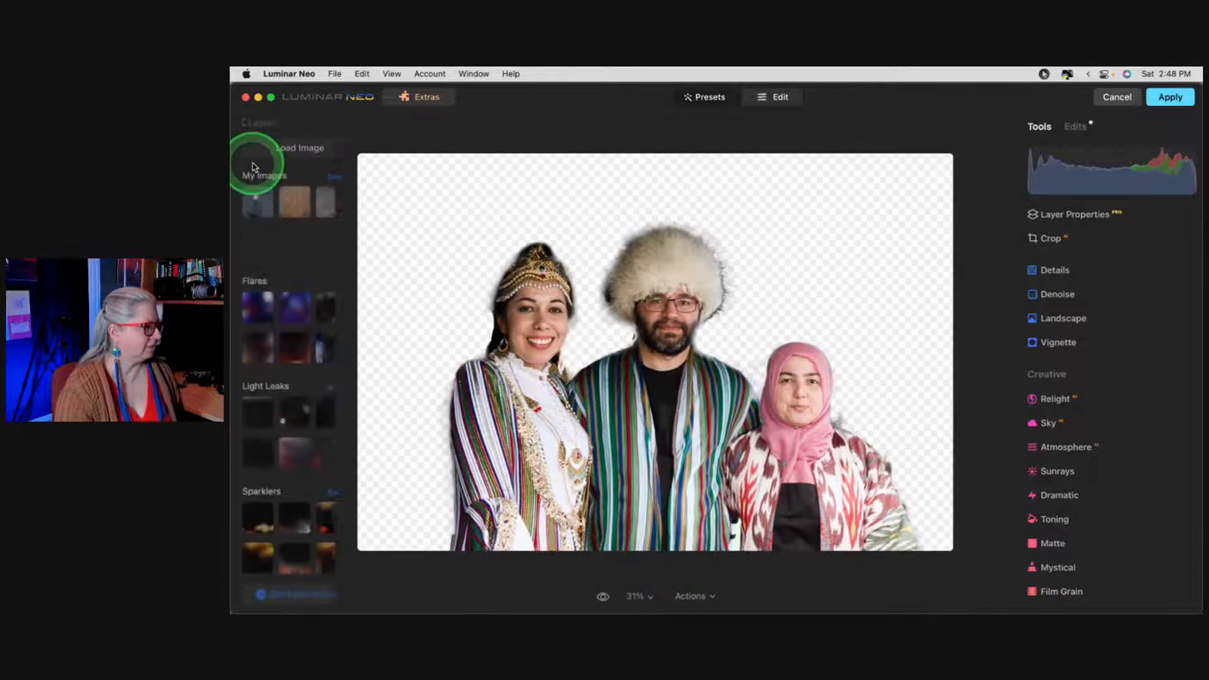
left_click(335, 176)
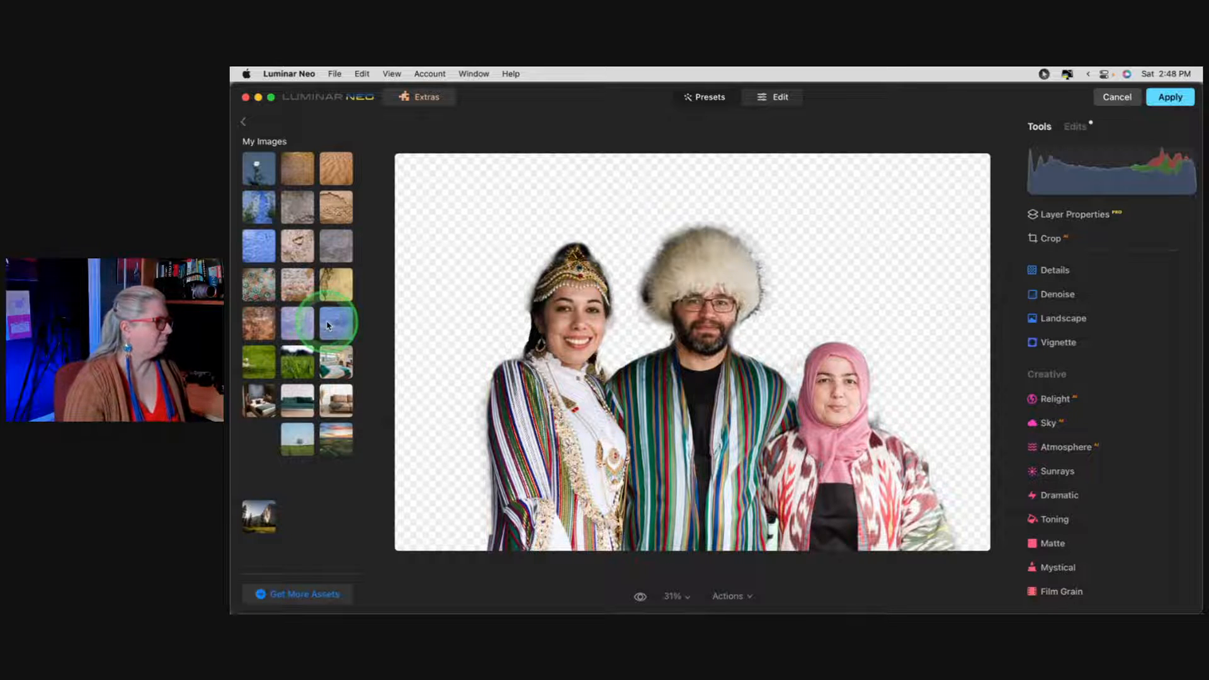
left_click(260, 287)
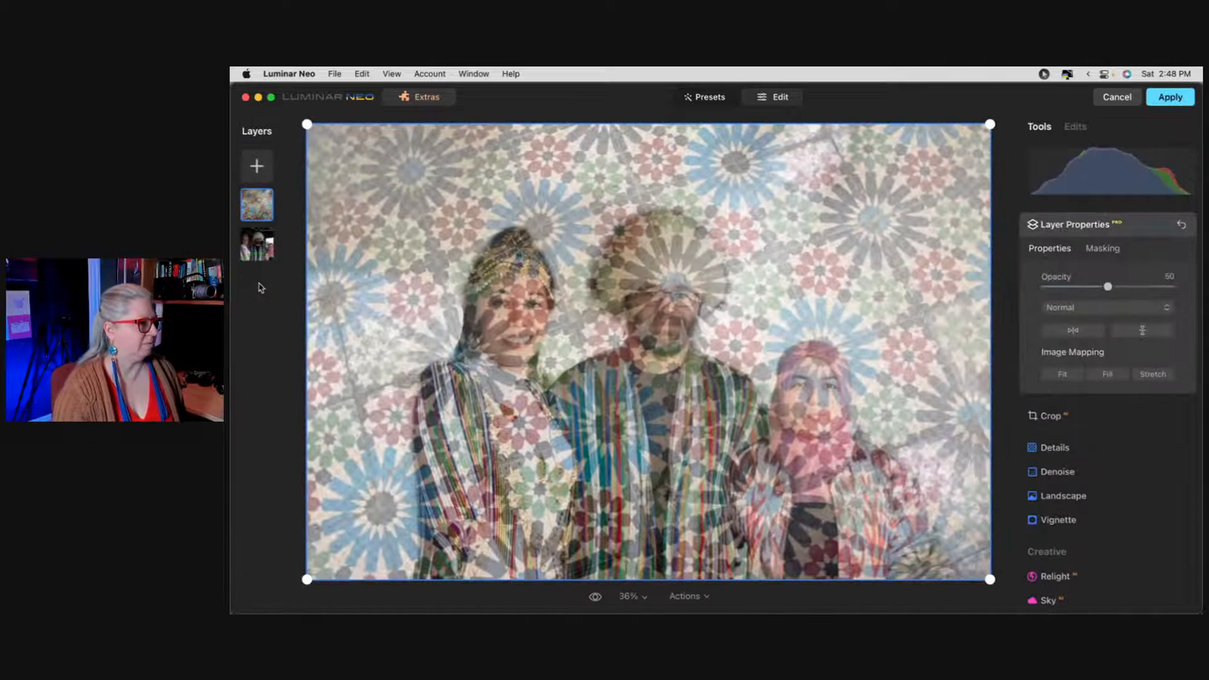
left_click_drag(1108, 286, 1173, 287)
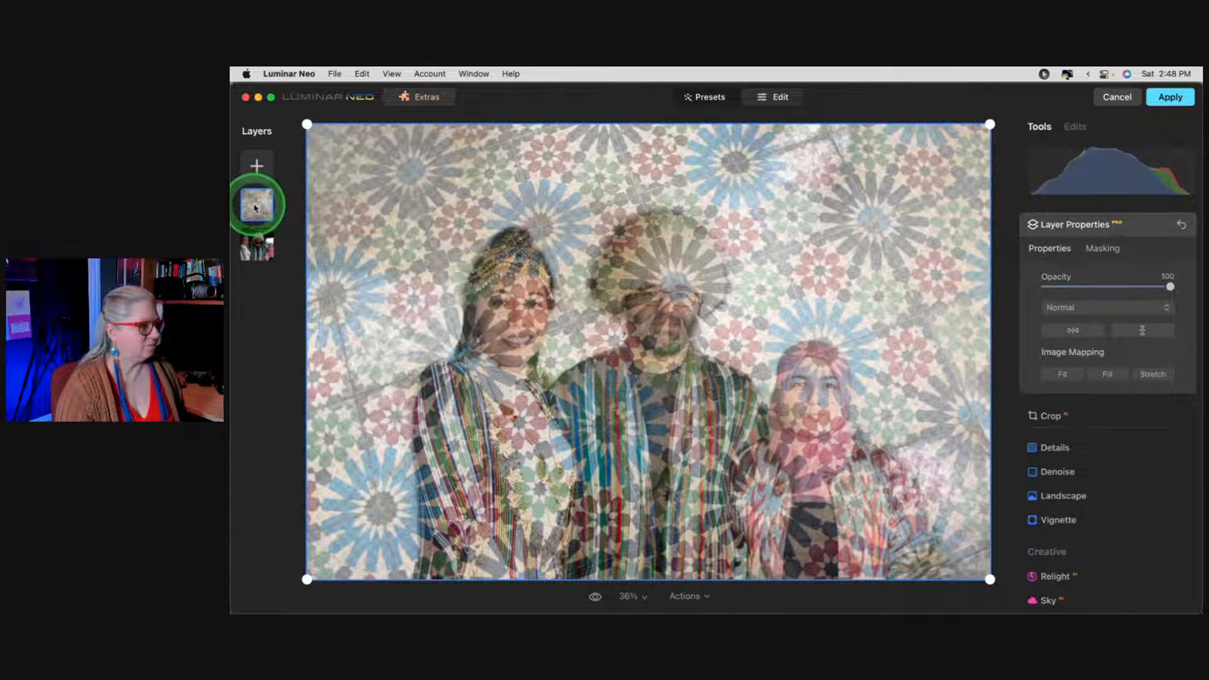
left_click_drag(259, 201, 262, 258)
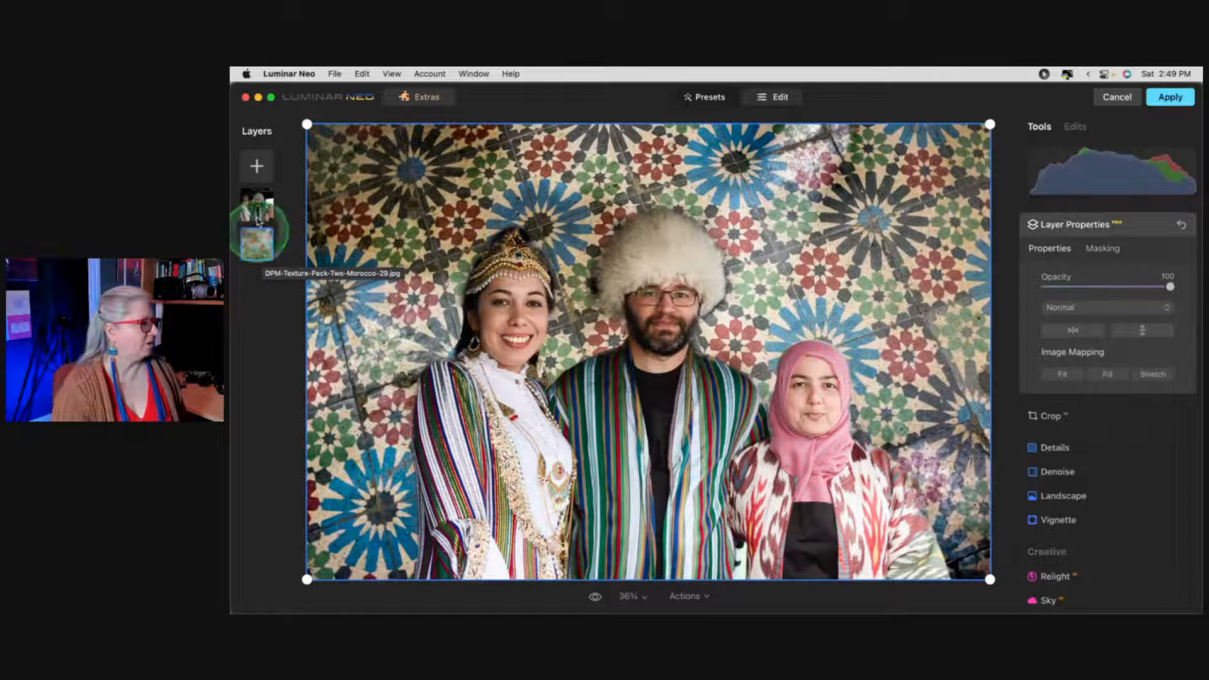
- Replace the tile background with the weathered blue and green wall texture from My Images at 100 opacity, behind the group cutout
left_click(256, 166)
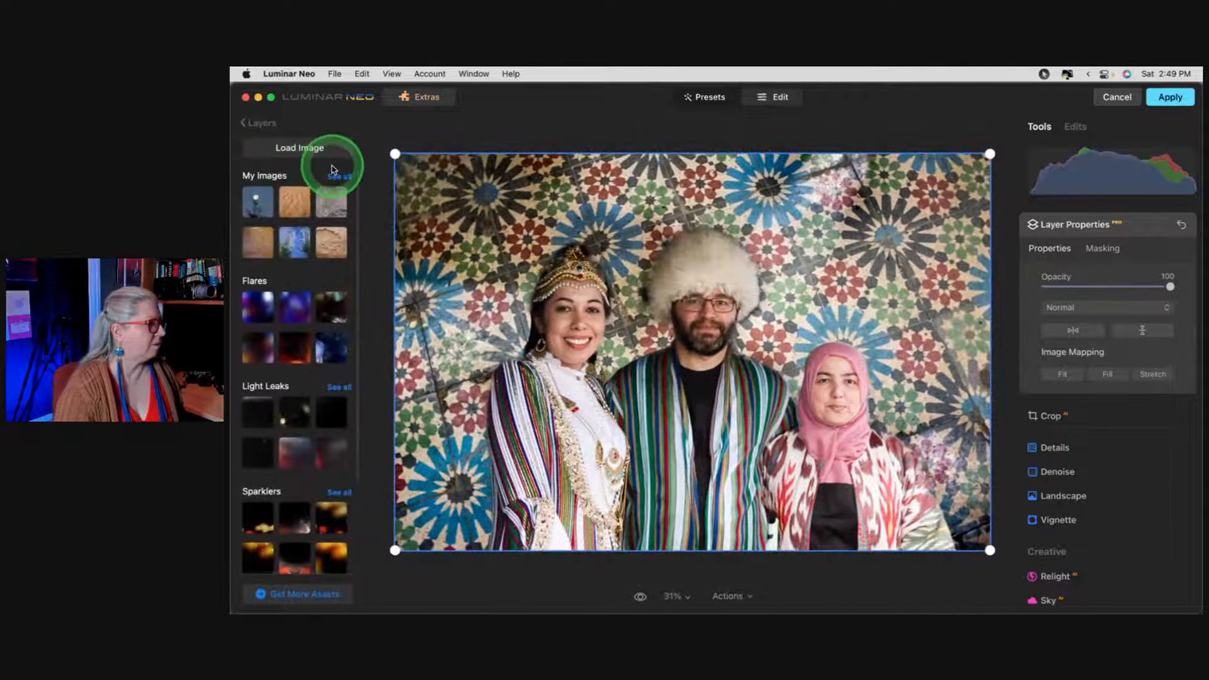
left_click(335, 171)
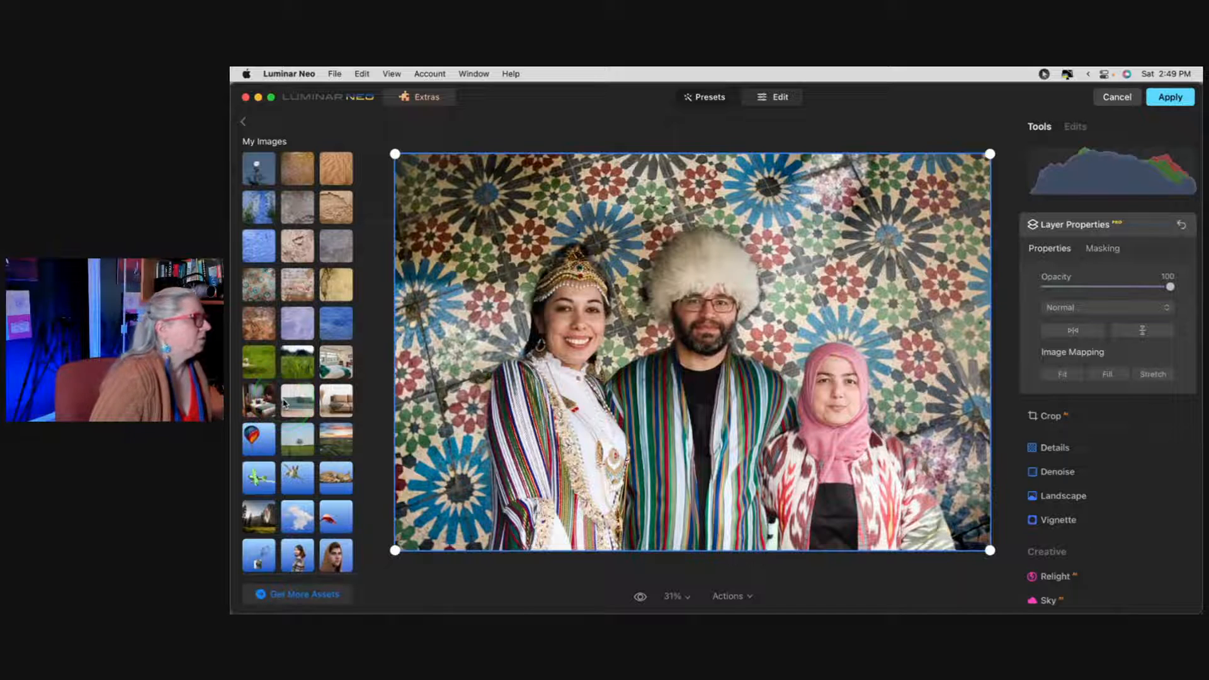
left_click(259, 207)
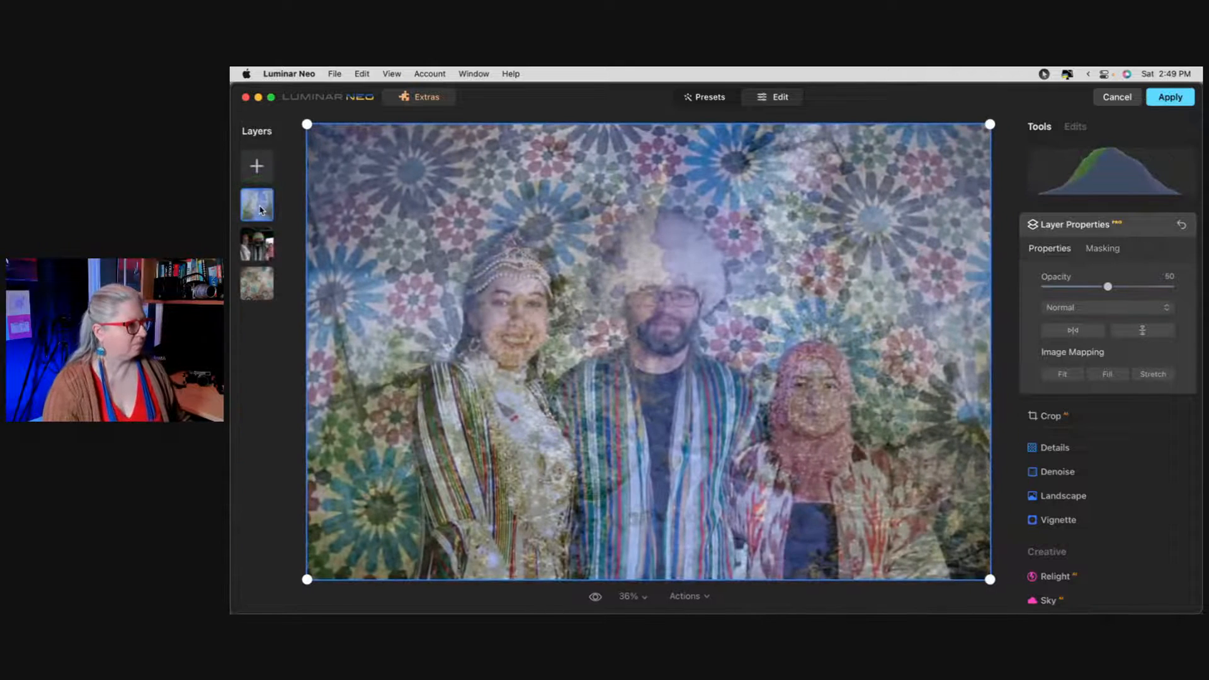
left_click_drag(1106, 287, 1177, 289)
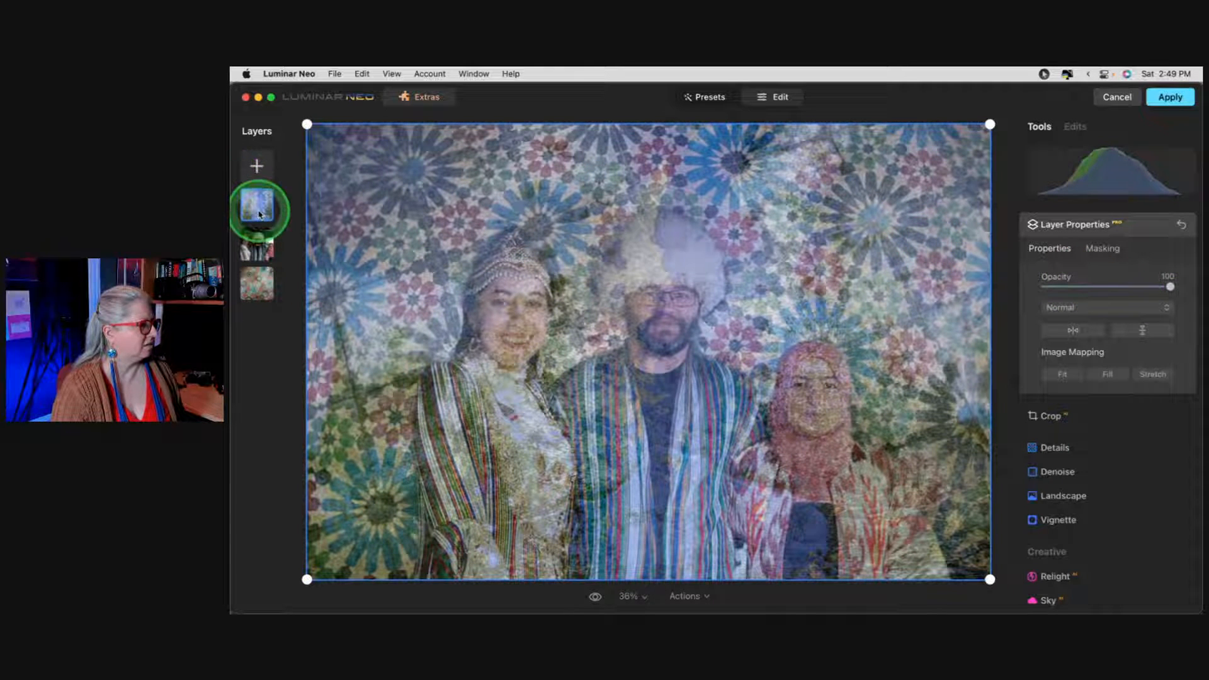
left_click_drag(257, 202, 258, 286)
right_click(258, 287)
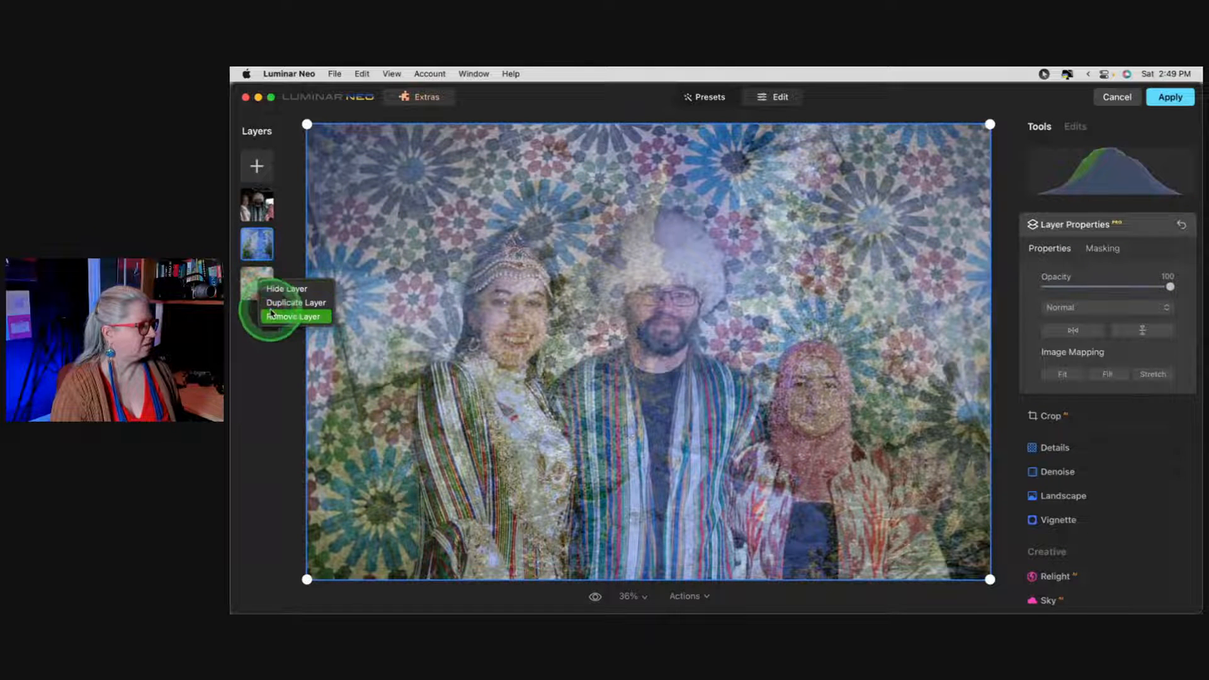
left_click(269, 316)
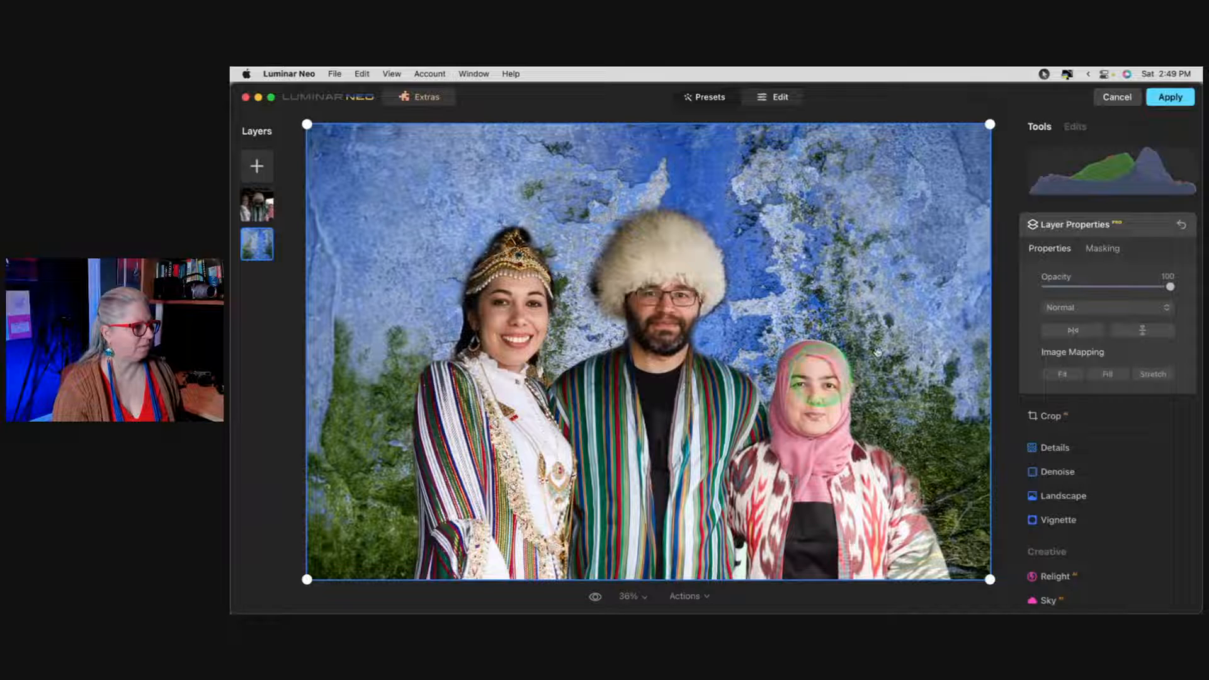
- Discard the blue wall layer and the group photo's background-removal mask, and apply the result to return to Lightroom Classic
left_click(1142, 225)
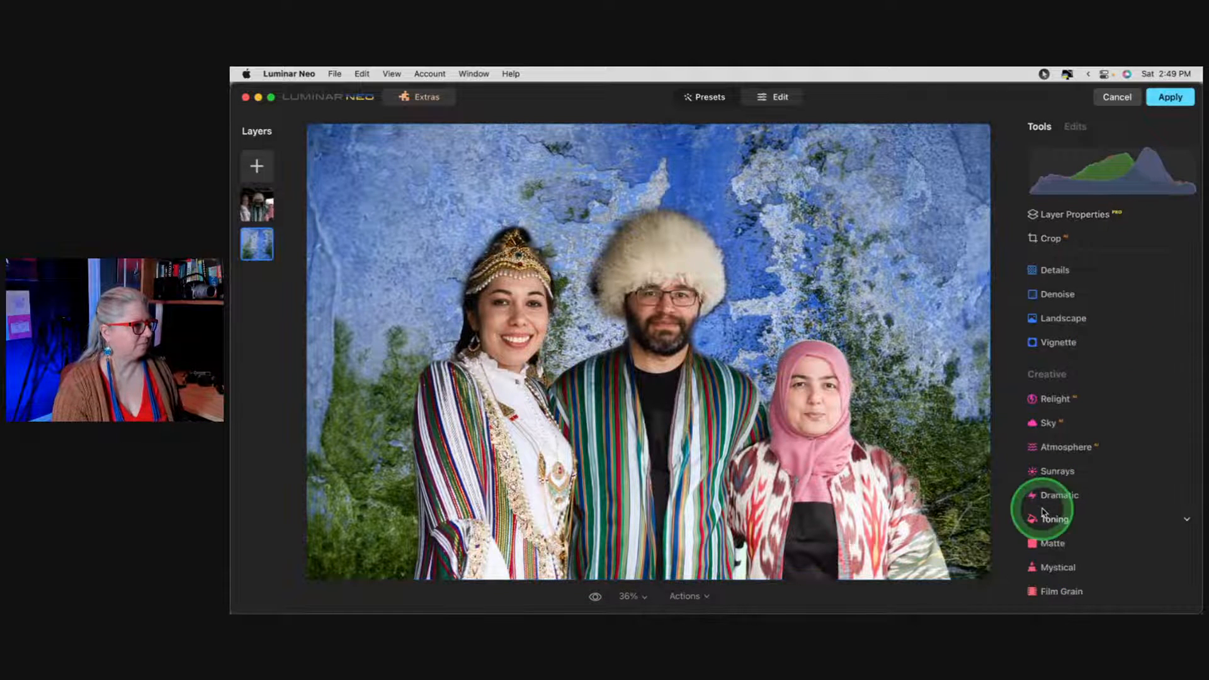
left_click(1138, 215)
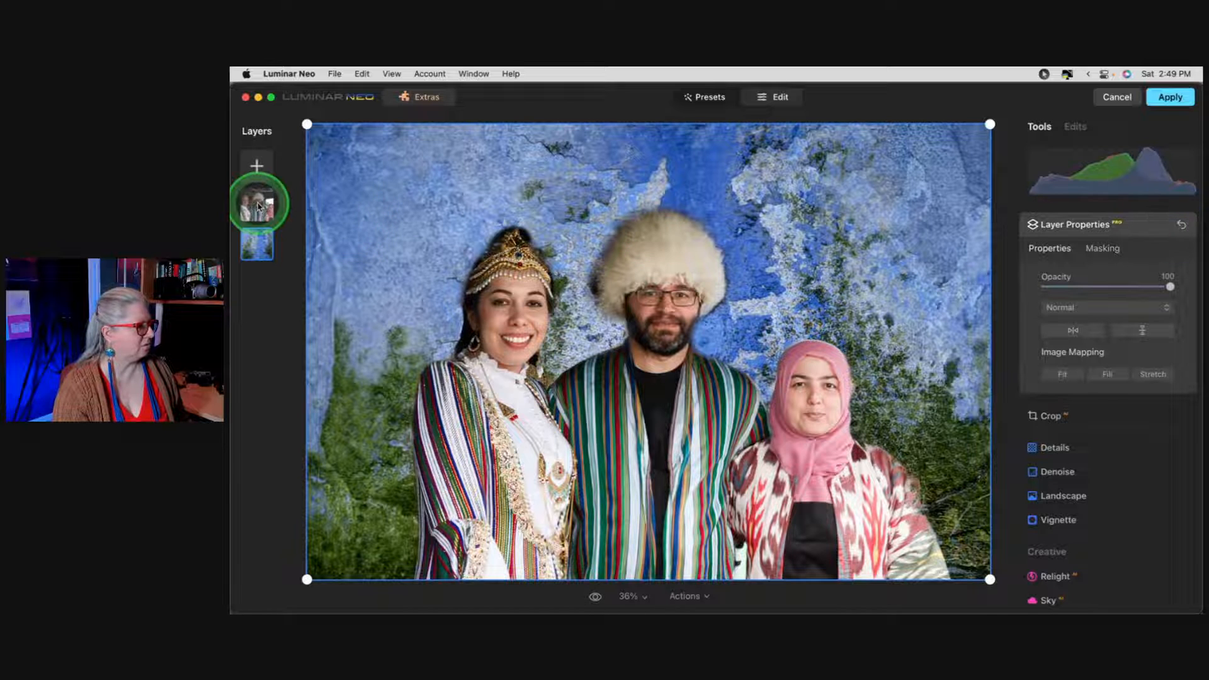
right_click(254, 243)
left_click(269, 275)
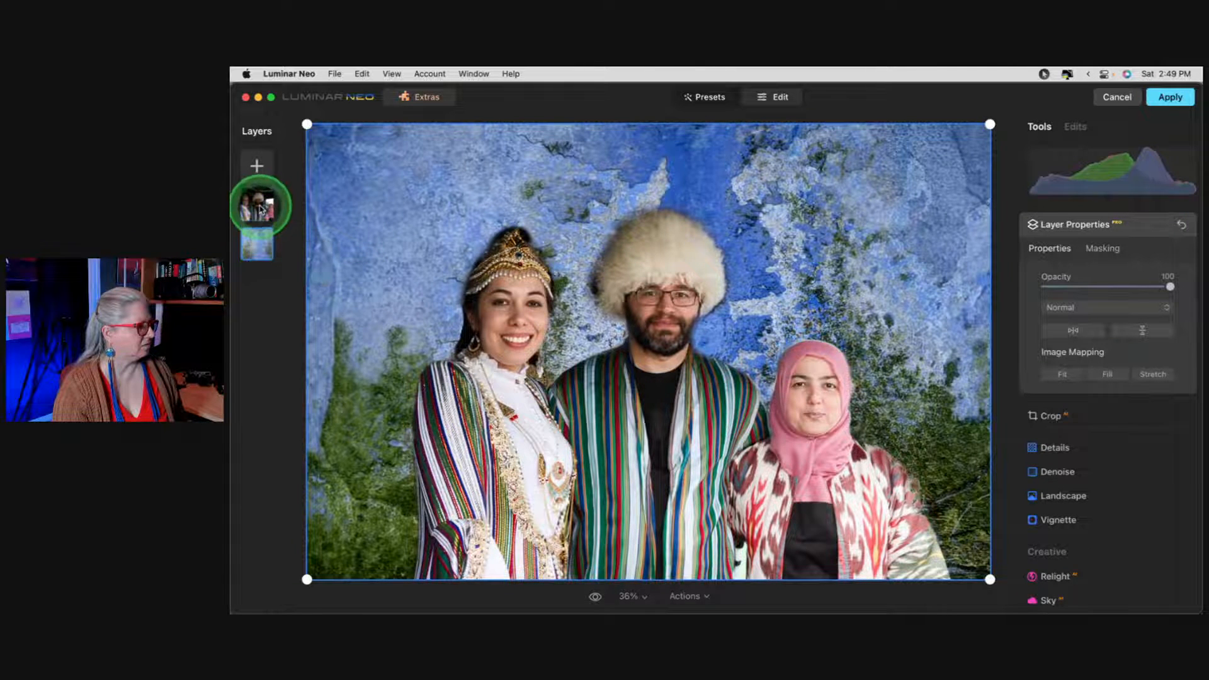
left_click(1181, 225)
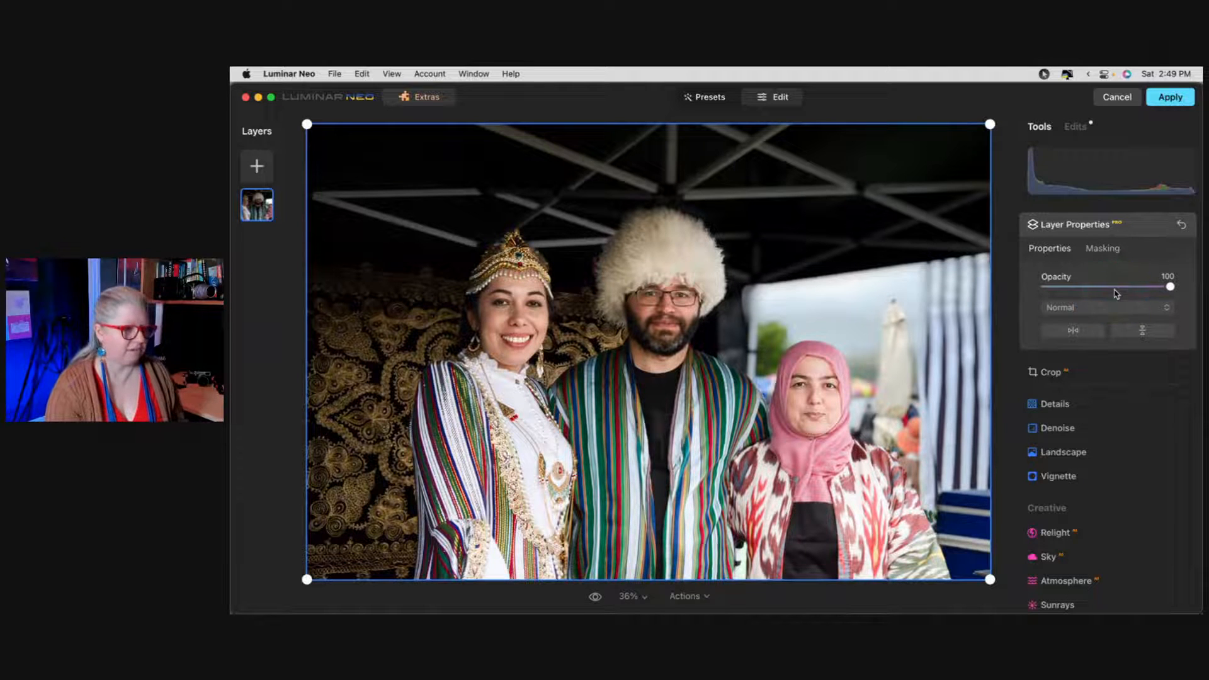
left_click(1157, 99)
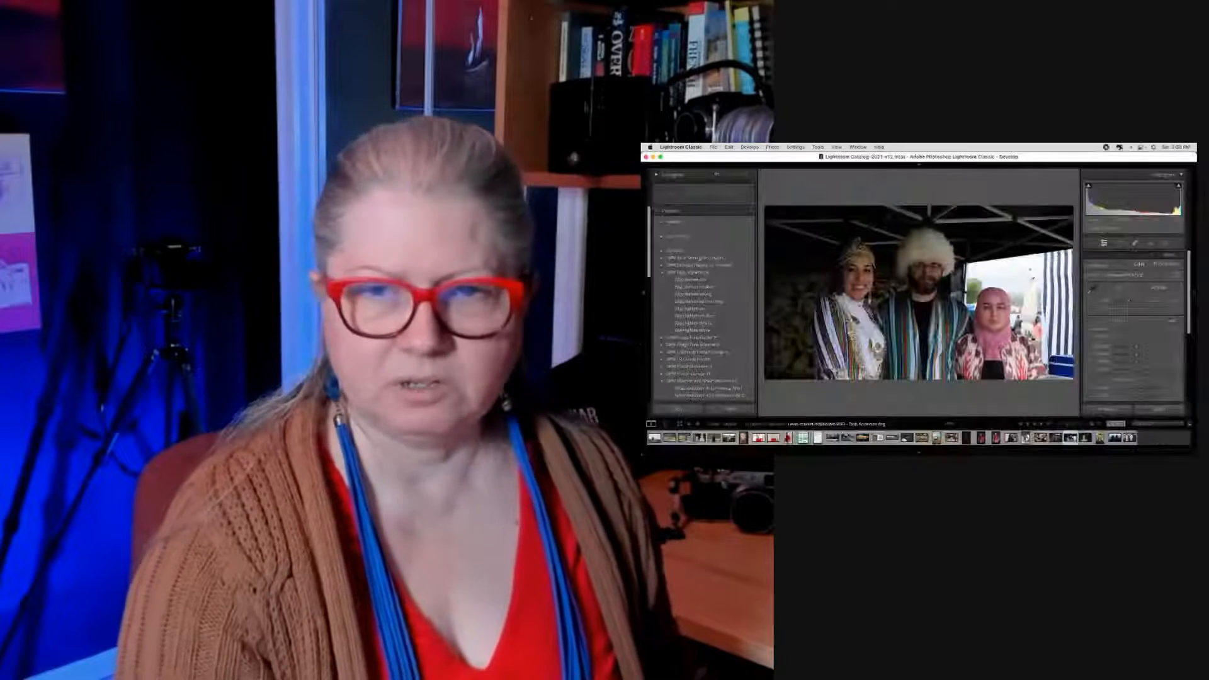
- Find the "Submit Your Photos" slide in the Library grid and display it enlarged
key("g")
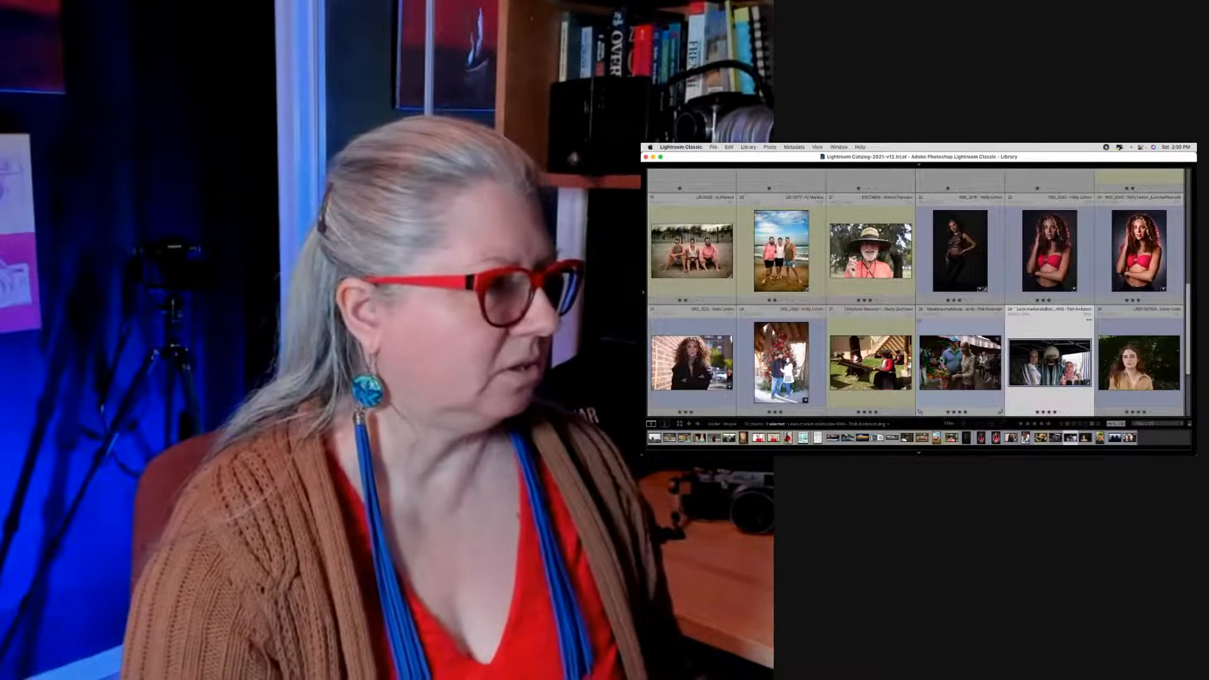
scroll(941, 360, "up", 2)
scroll(941, 361, "down", 1)
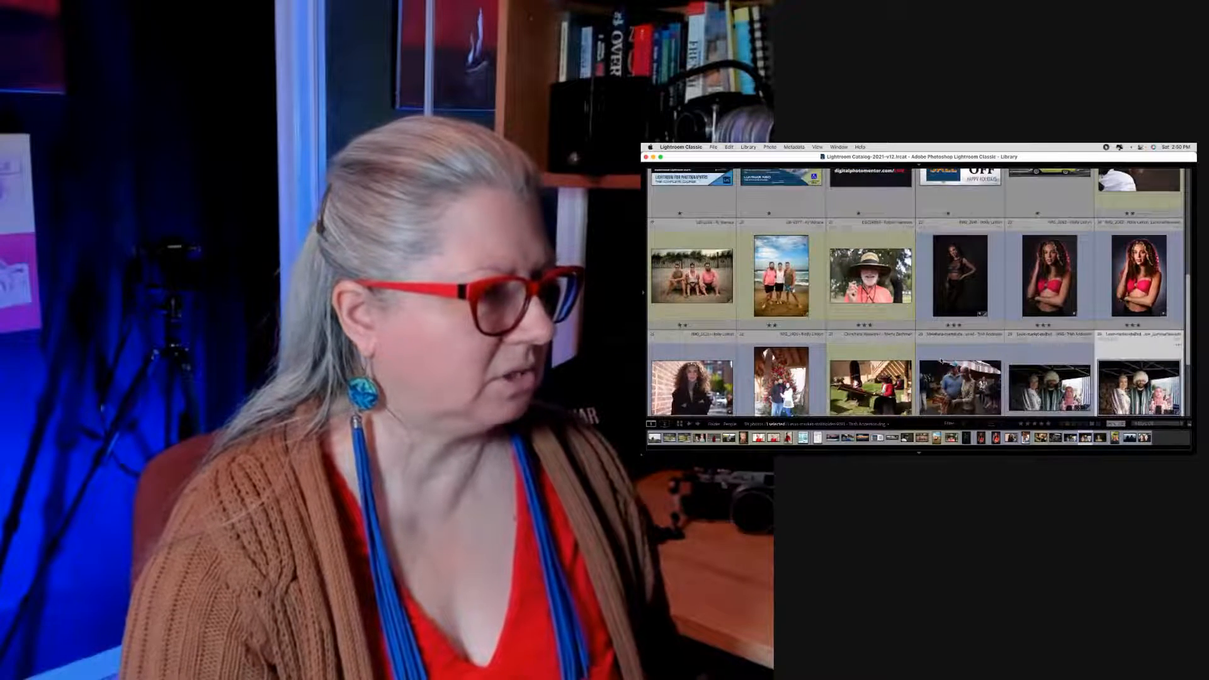
scroll(941, 360, "up", 3)
right_click(866, 315)
left_click(866, 317)
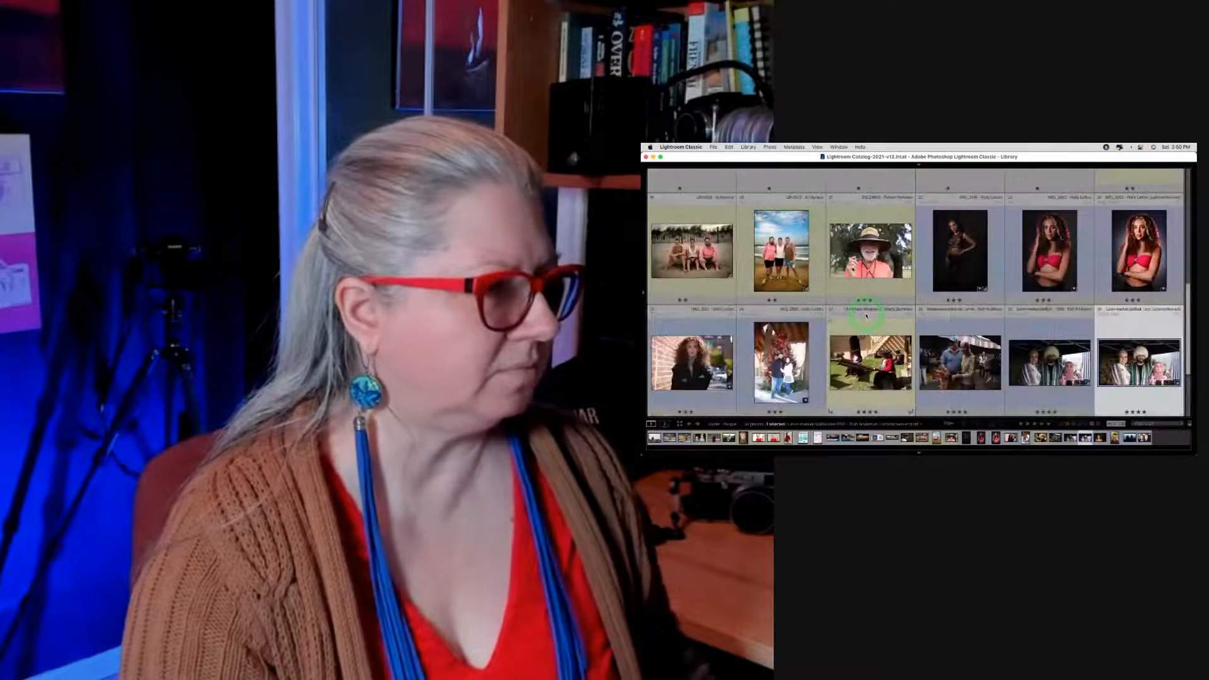
scroll(866, 315, "up", 5)
double_click(861, 316)
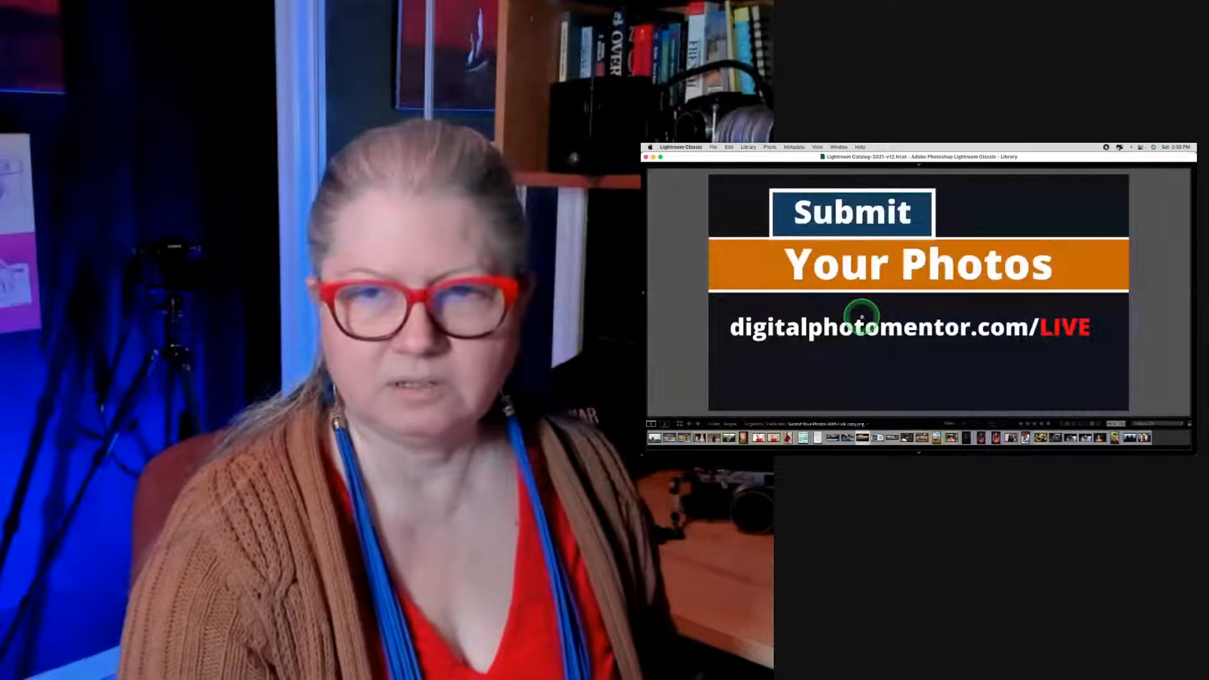
left_click(862, 318)
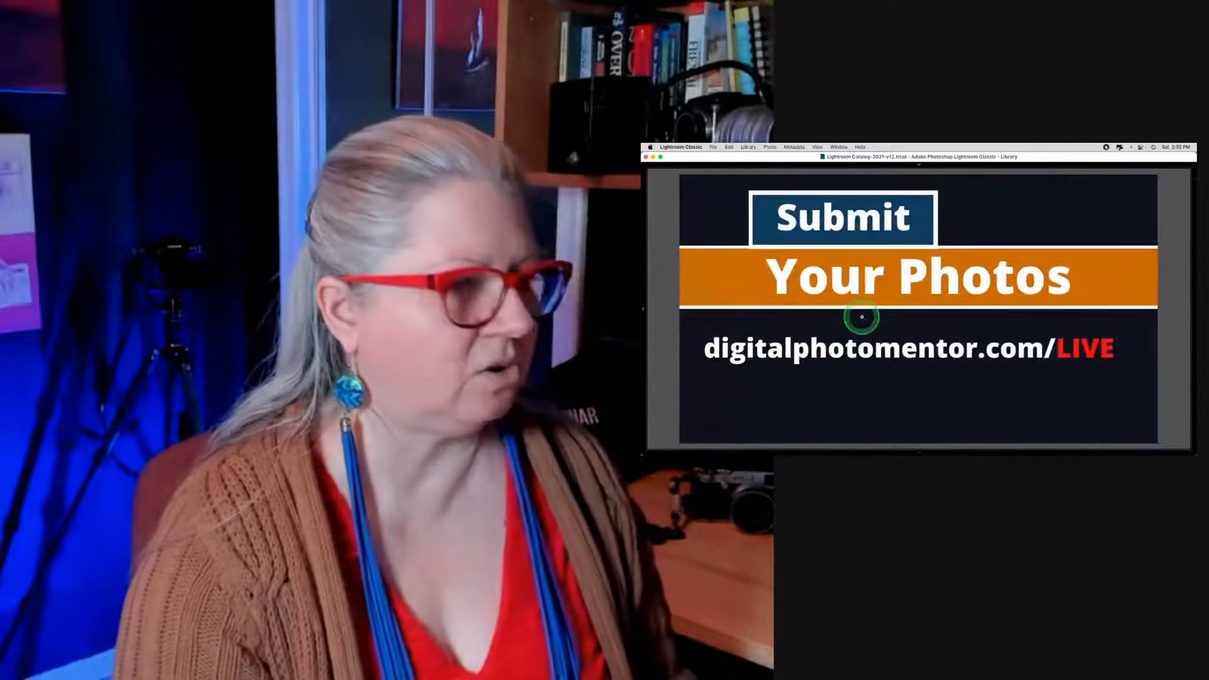